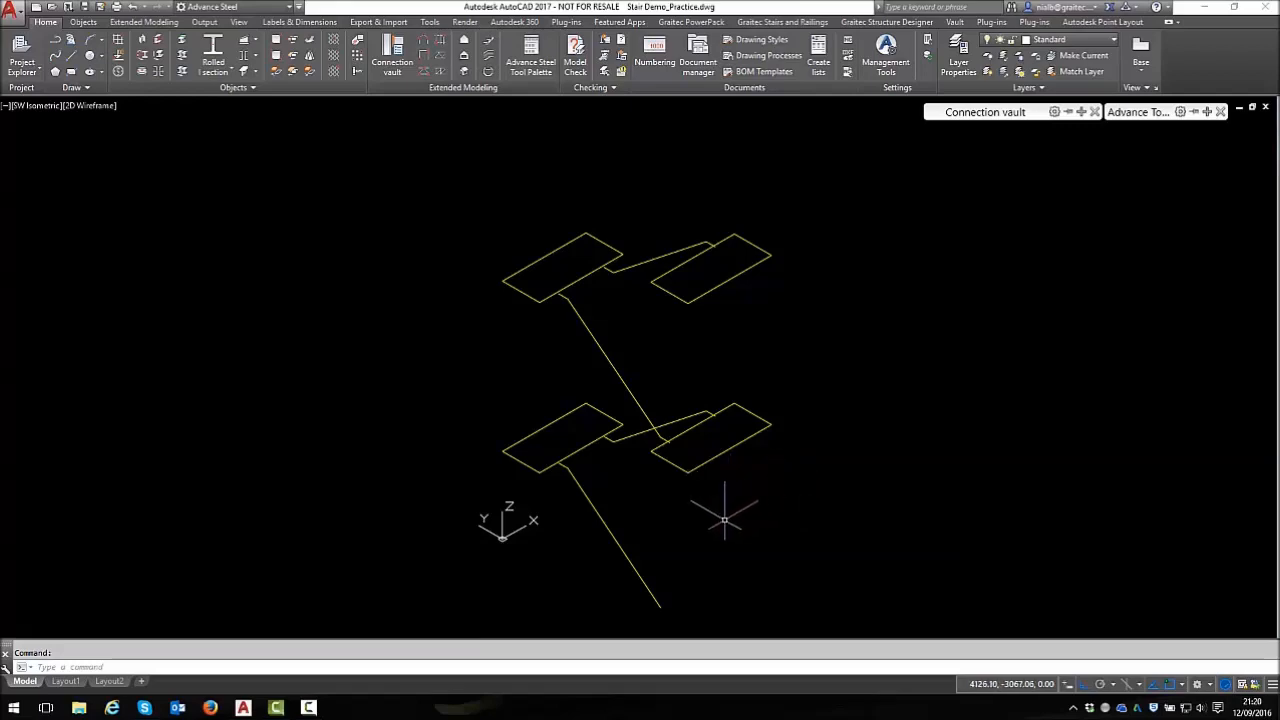
# Orient the view on the stair setting-out lines and set the UCS to World
pyautogui.moveTo(706, 464)
pyautogui.keyDown('shift'); pyautogui.mouseDown(button='middle')
pyautogui.moveTo(786, 369)
pyautogui.moveTo(801, 437)
pyautogui.moveTo(731, 480)
pyautogui.moveTo(760, 503)
pyautogui.mouseUp(button='middle'); pyautogui.keyUp('shift')
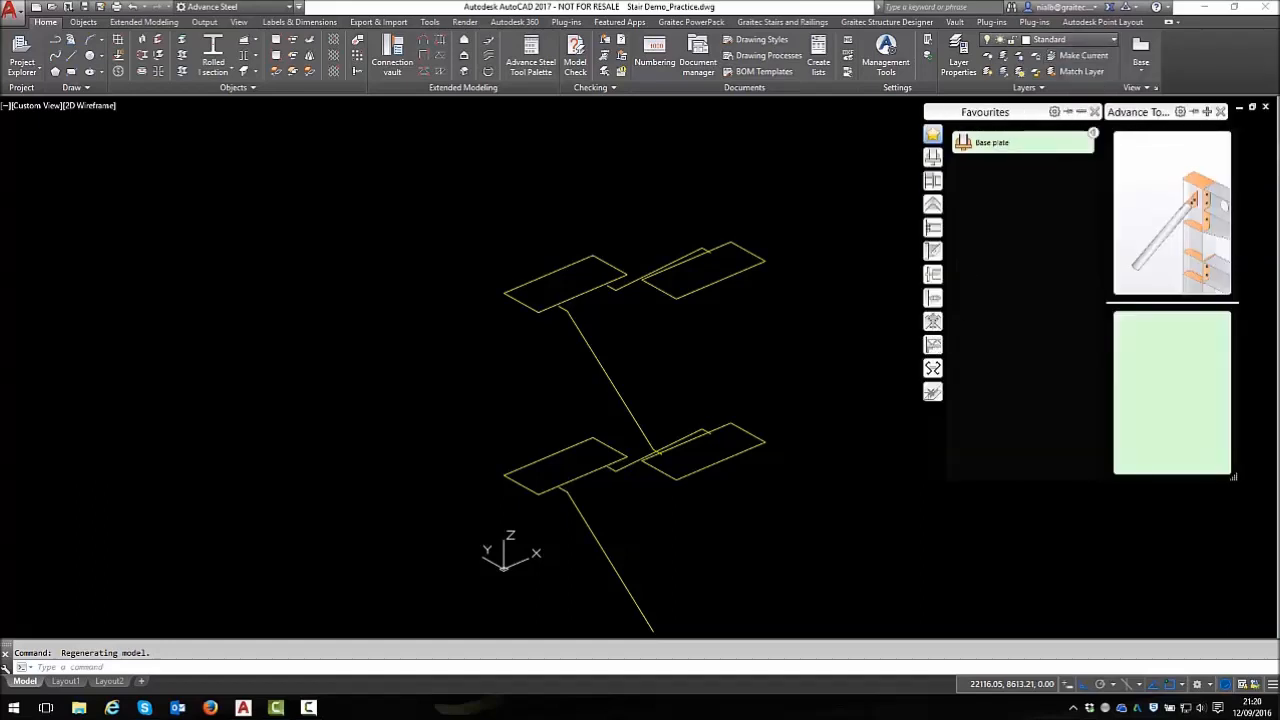
pyautogui.scroll(-2, 824, 374)
pyautogui.keyDown('shift'); pyautogui.moveTo(786, 453); pyautogui.dragTo(815, 449, button='middle'); pyautogui.keyUp('shift')
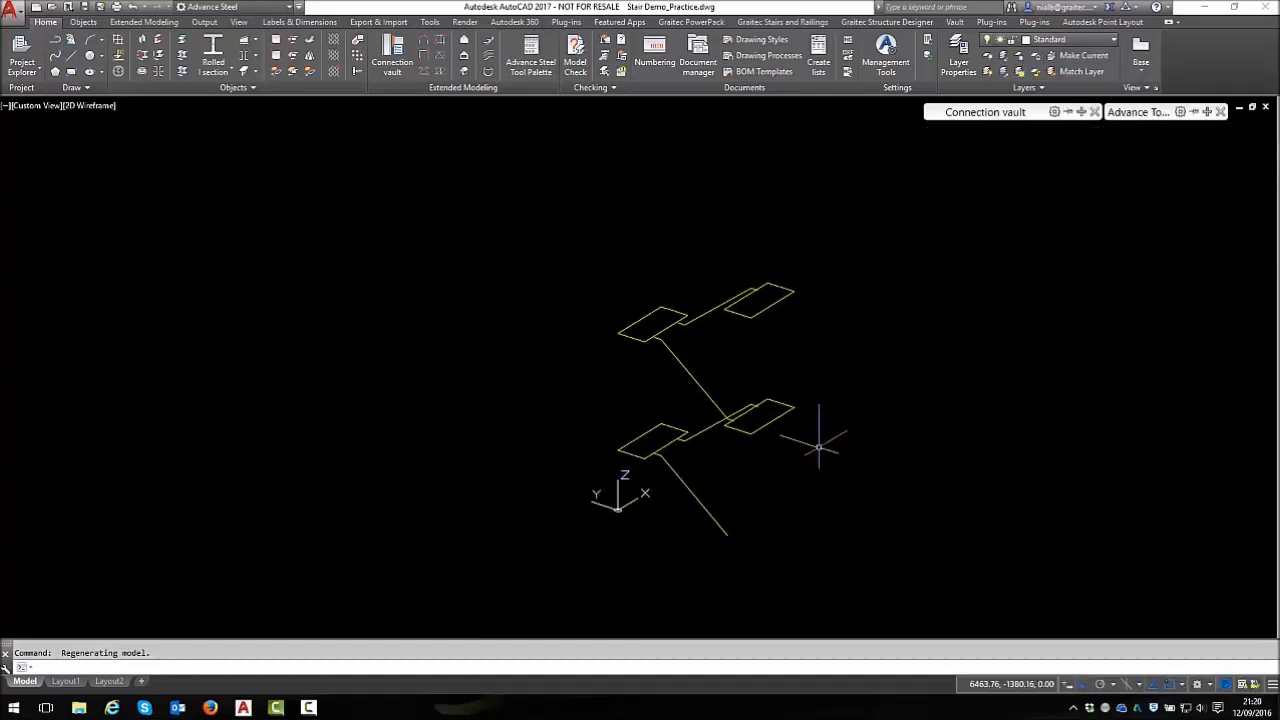
pyautogui.moveTo(1138, 112)
pyautogui.click(1114, 204)
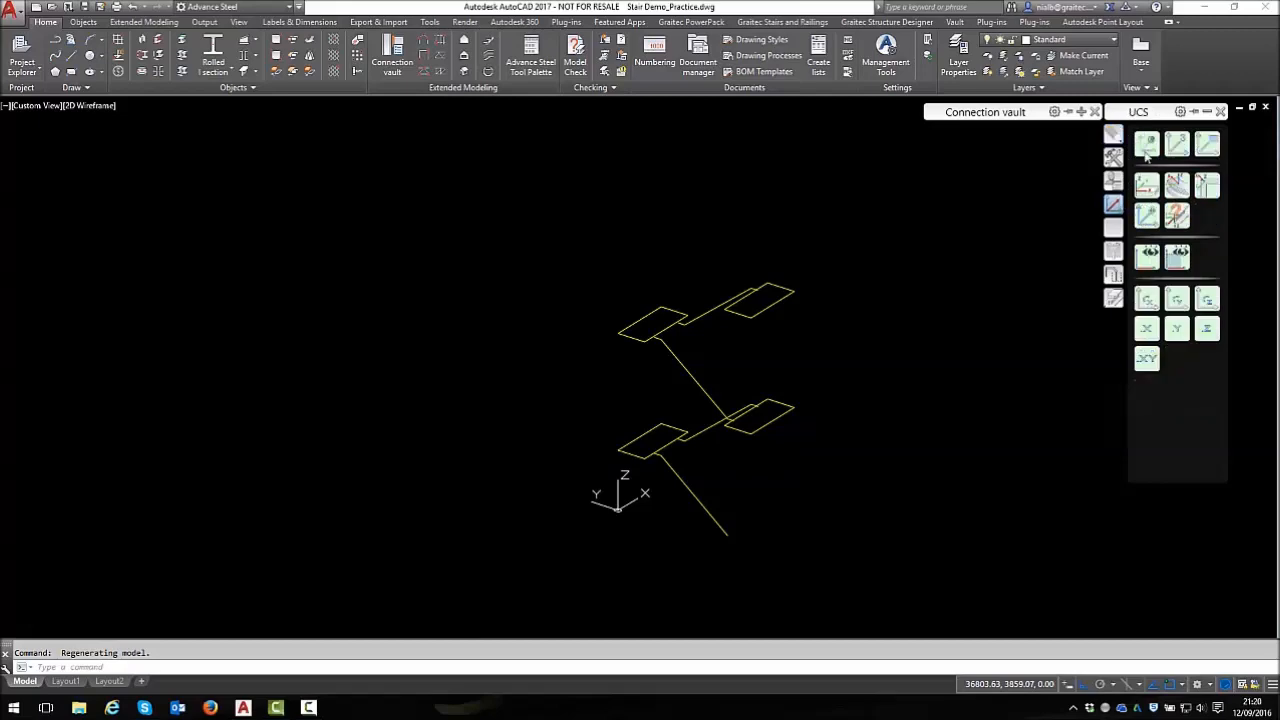
pyautogui.click(1146, 145)
# Start a stair defined by start and end point, with its first point at the lower endpoint of the bottom flight's line
pyautogui.click(144, 22)
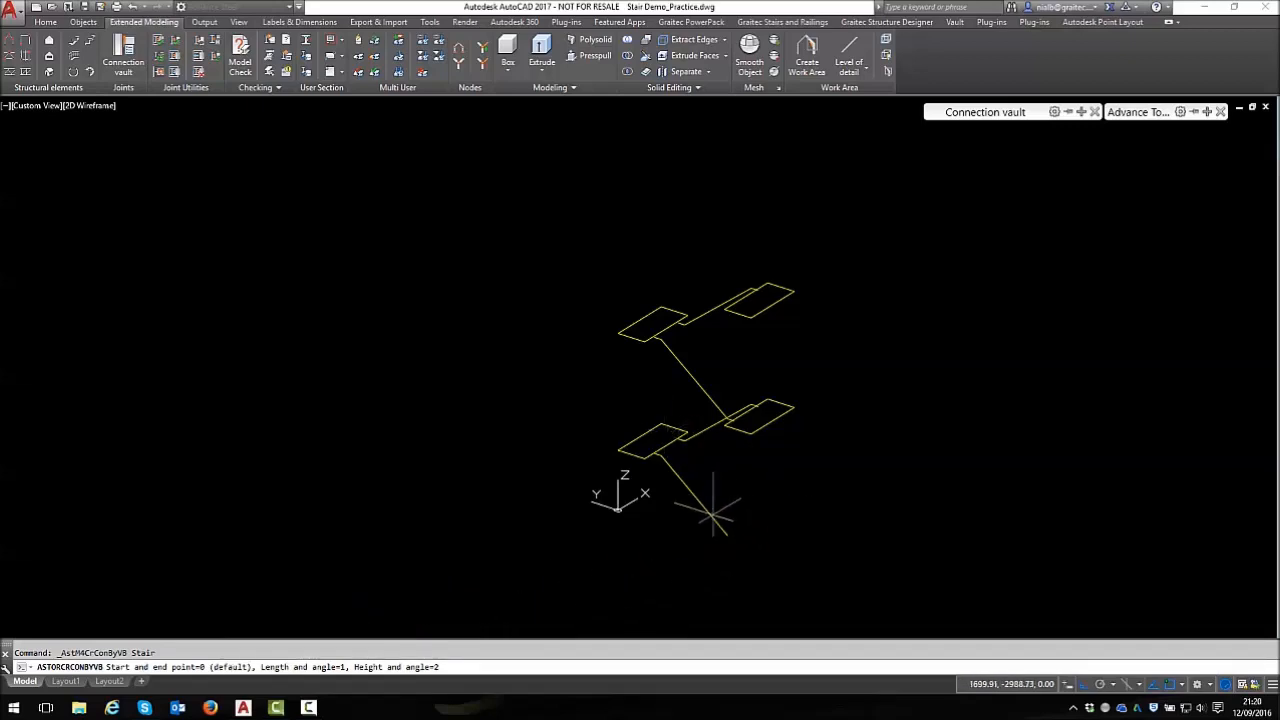
pyautogui.press('Return')
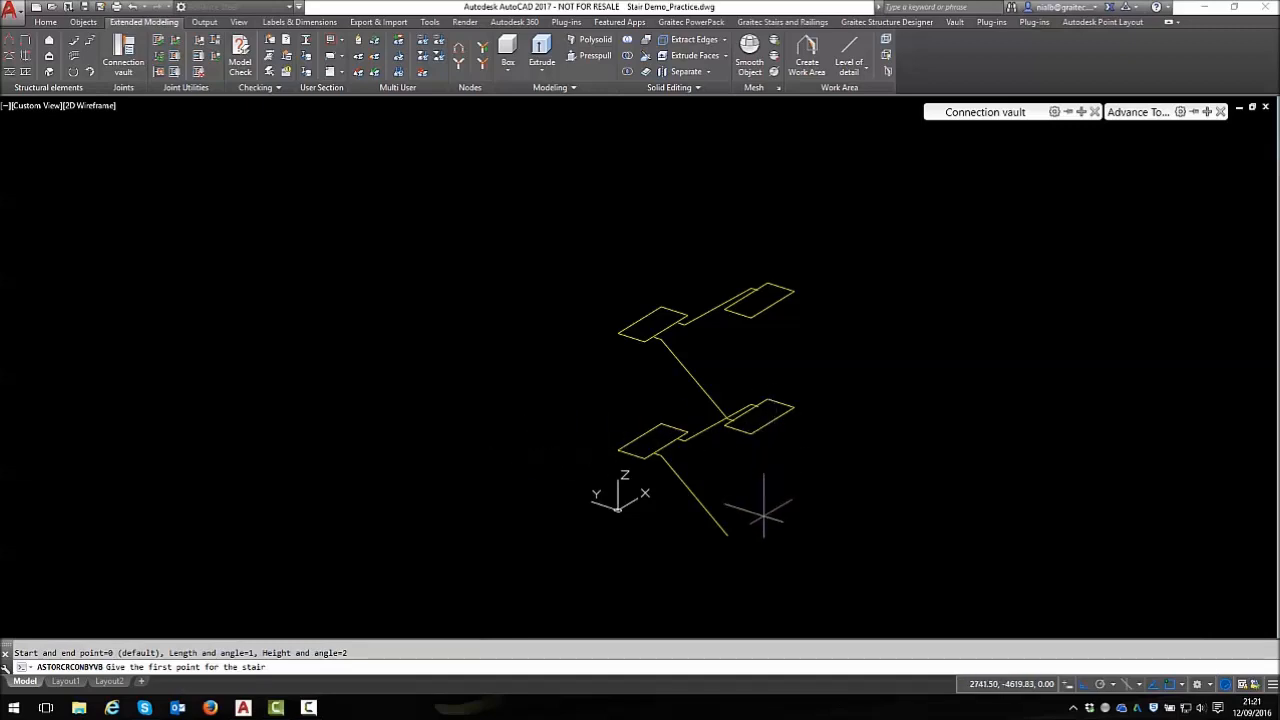
pyautogui.scroll(4, 763, 514)
pyautogui.keyDown('shift'); pyautogui.rightClick(705, 452); pyautogui.keyUp('shift')
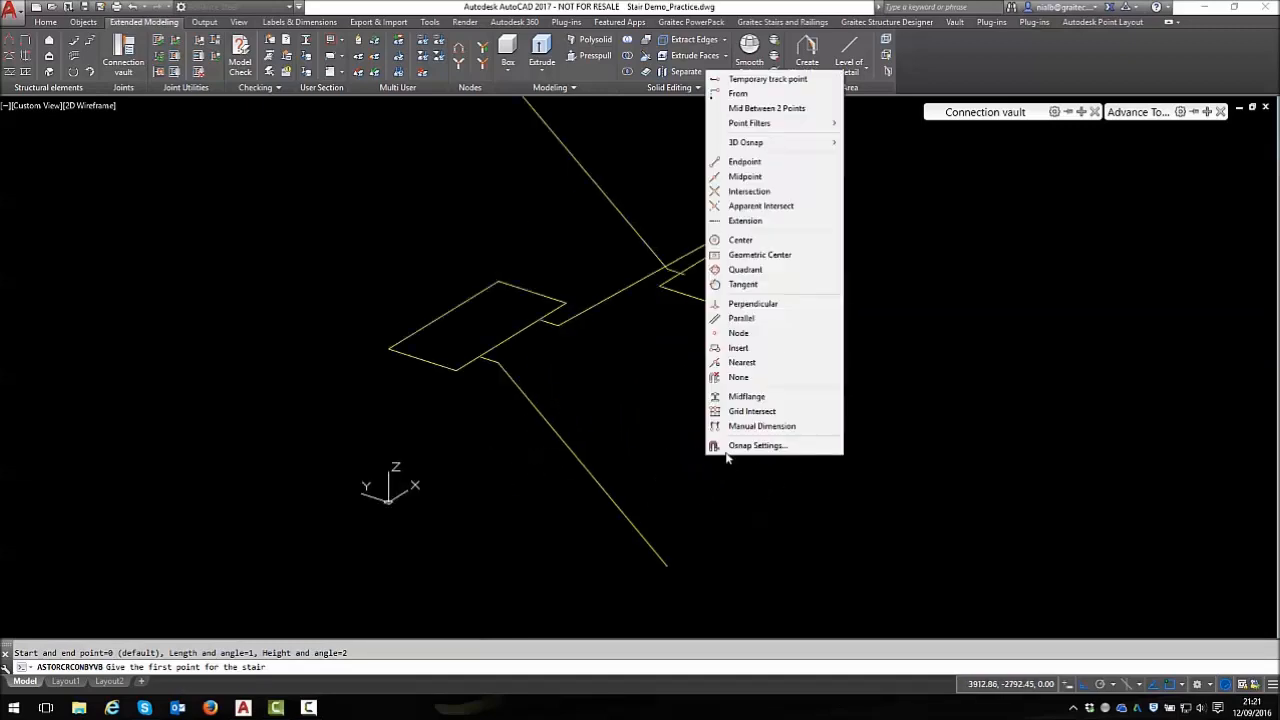
pyautogui.click(765, 163)
pyautogui.click(667, 564)
# Place the stair's second point at the upper endpoint of the sloping line, just before the short landing segment
pyautogui.scroll(2, 528, 353)
pyautogui.scroll(2, 525, 352)
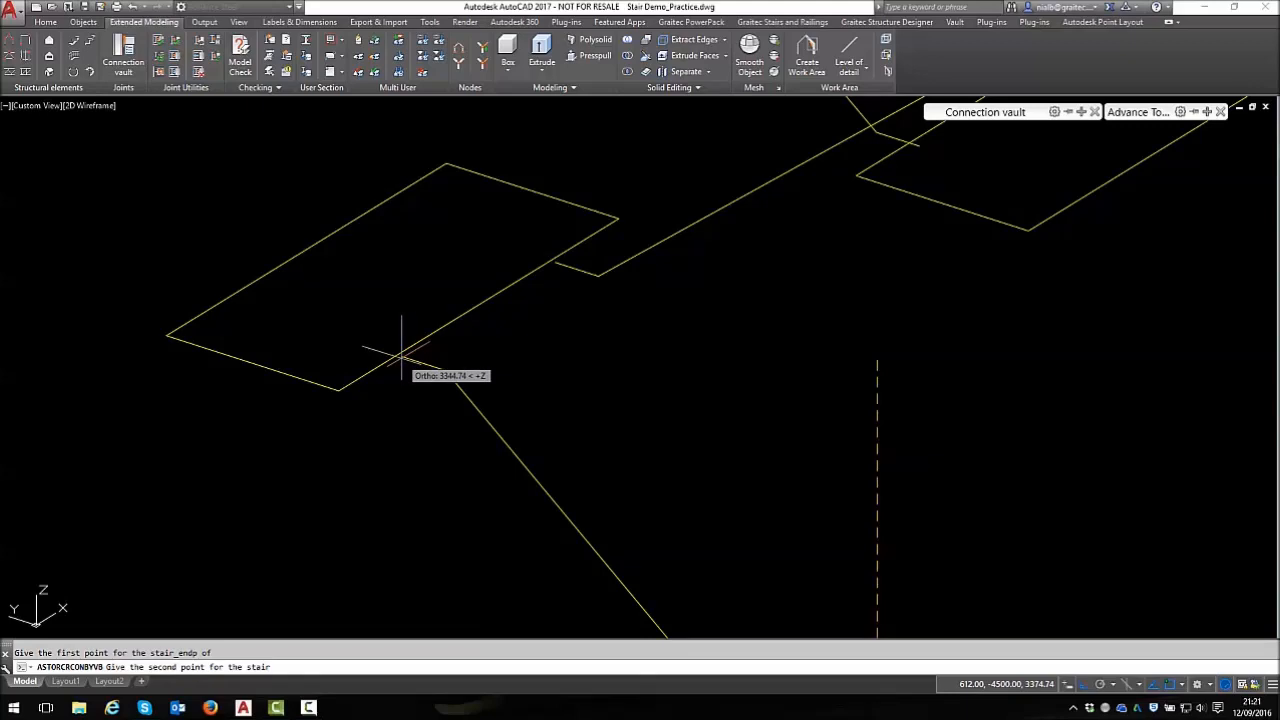
pyautogui.scroll(-2, 440, 360)
pyautogui.scroll(1, 468, 353)
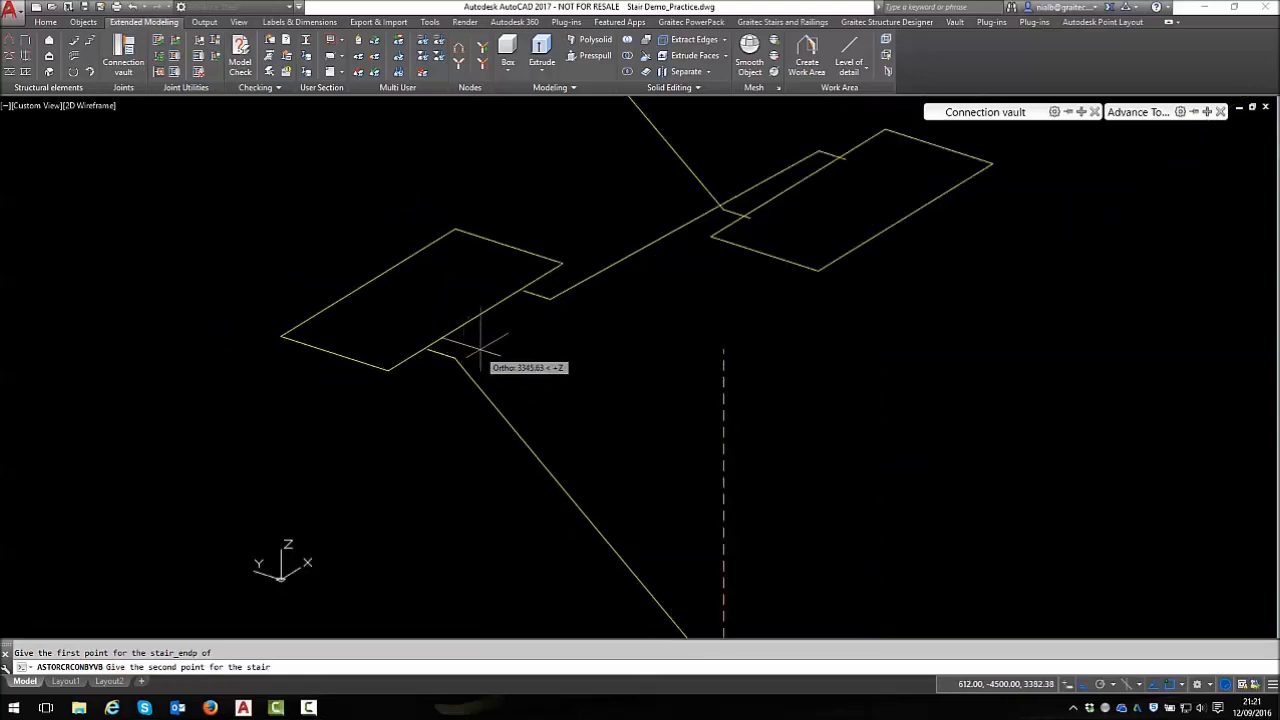
pyautogui.keyDown('shift'); pyautogui.rightClick(470, 352); pyautogui.keyUp('shift')
pyautogui.click(508, 398)
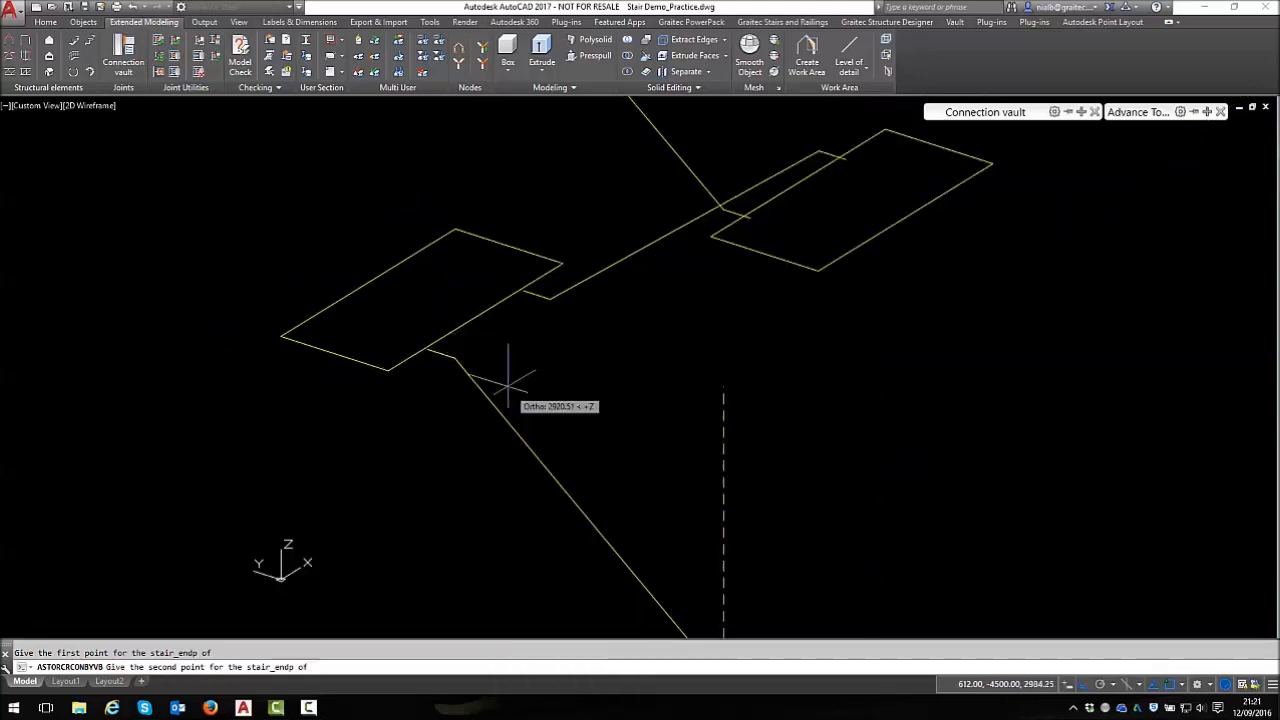
pyautogui.click(452, 356)
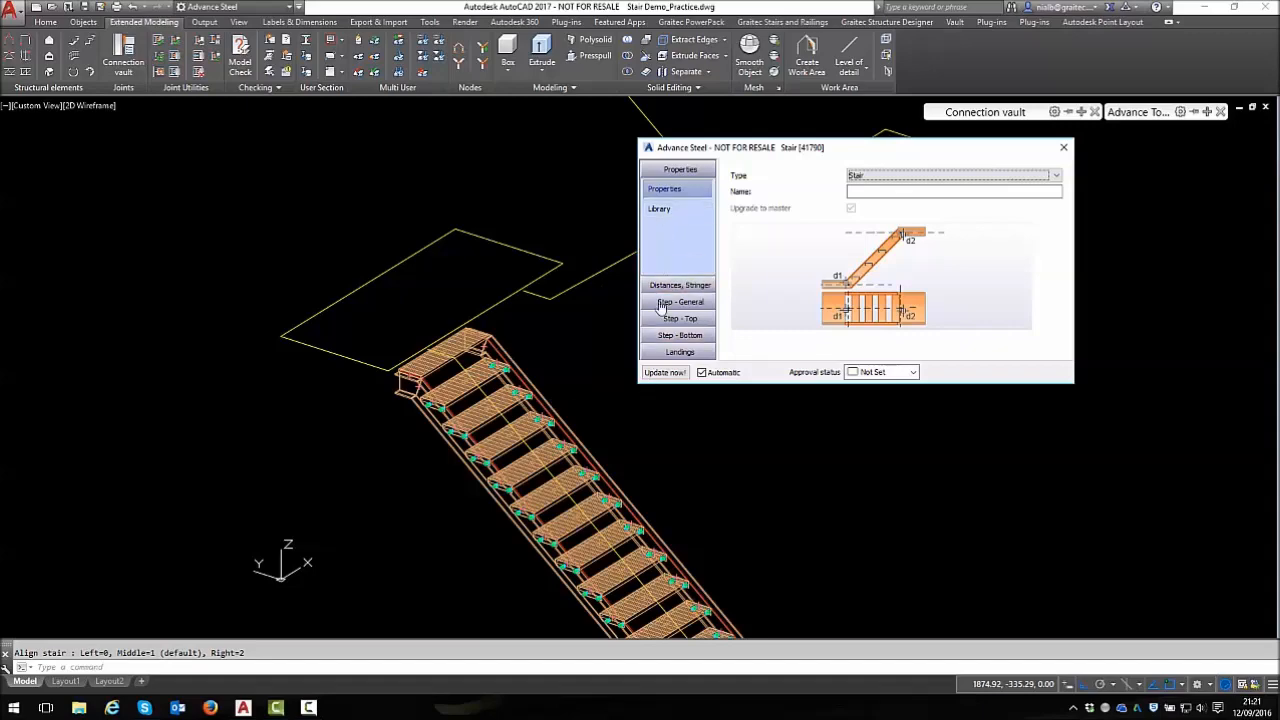
# Examine the new stair's length, width and height definition and its tread size settings
pyautogui.scroll(3, 486, 245)
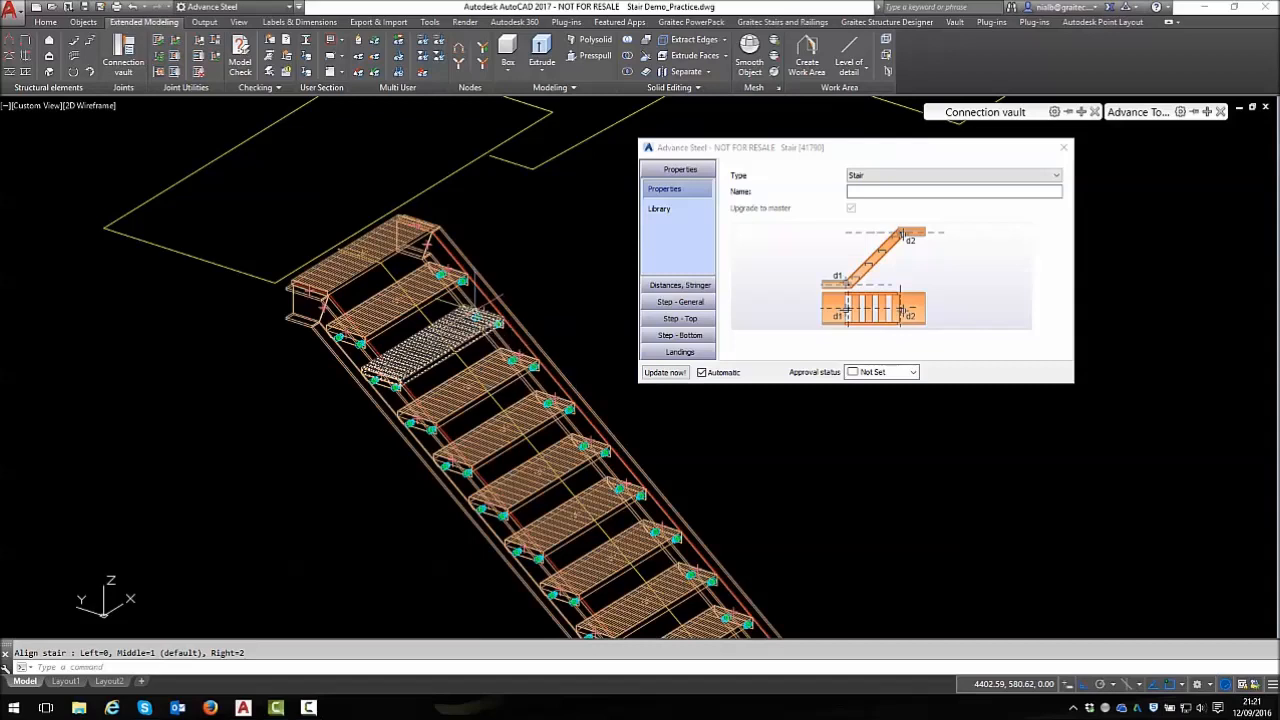
pyautogui.click(662, 286)
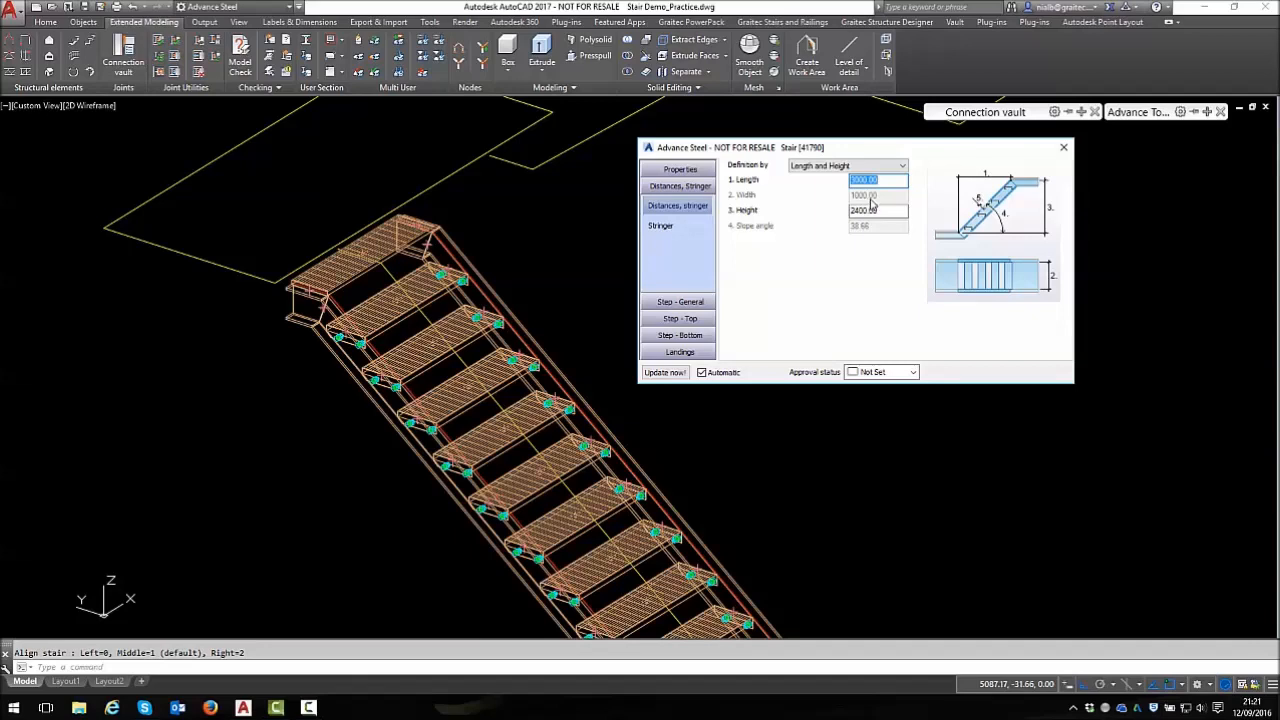
pyautogui.click(682, 303)
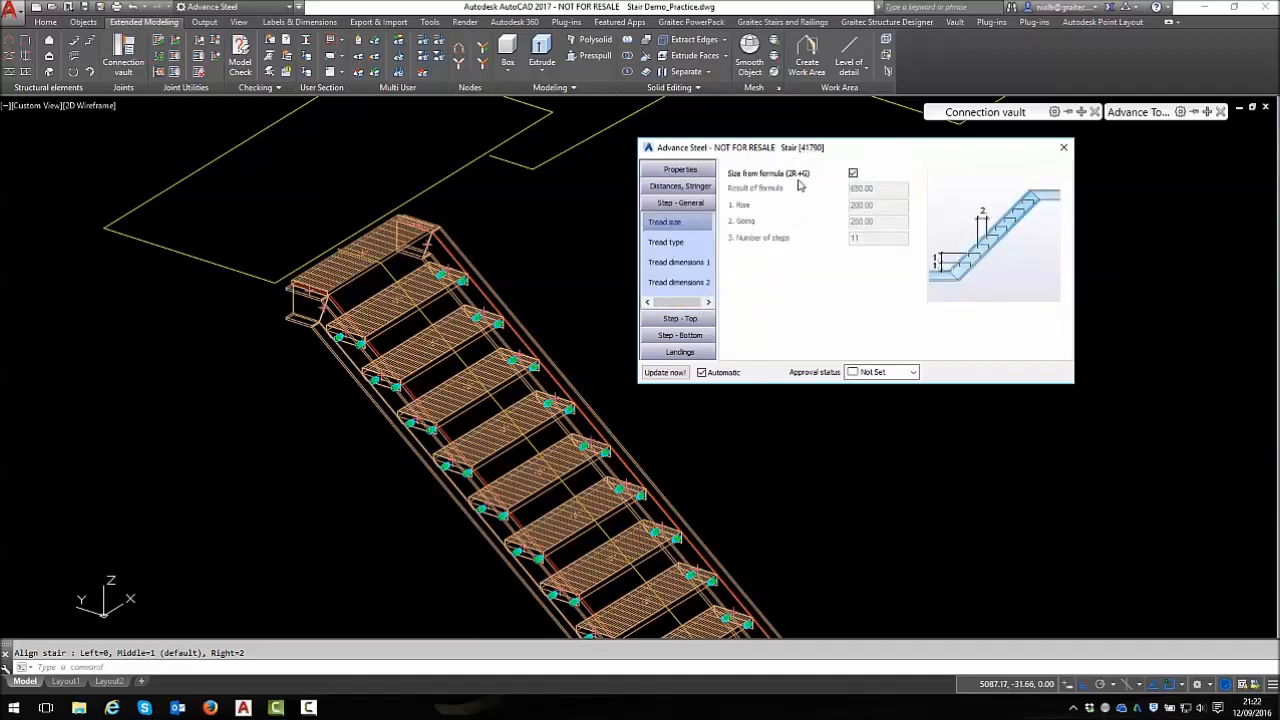
# Try turning off Size from formula to access the rise, going and number of steps, and re-enable the formula
pyautogui.click(853, 173)
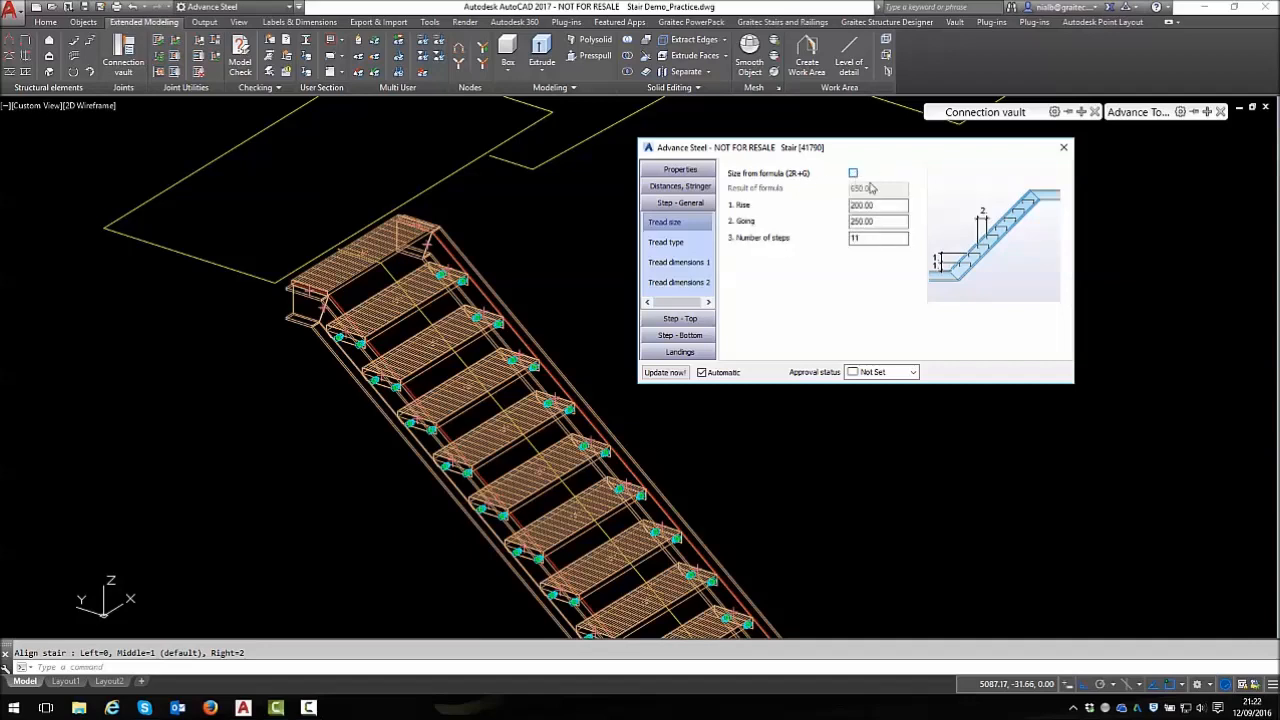
pyautogui.click(862, 238)
pyautogui.click(866, 221)
pyautogui.click(876, 205)
pyautogui.click(879, 221)
pyautogui.click(853, 174)
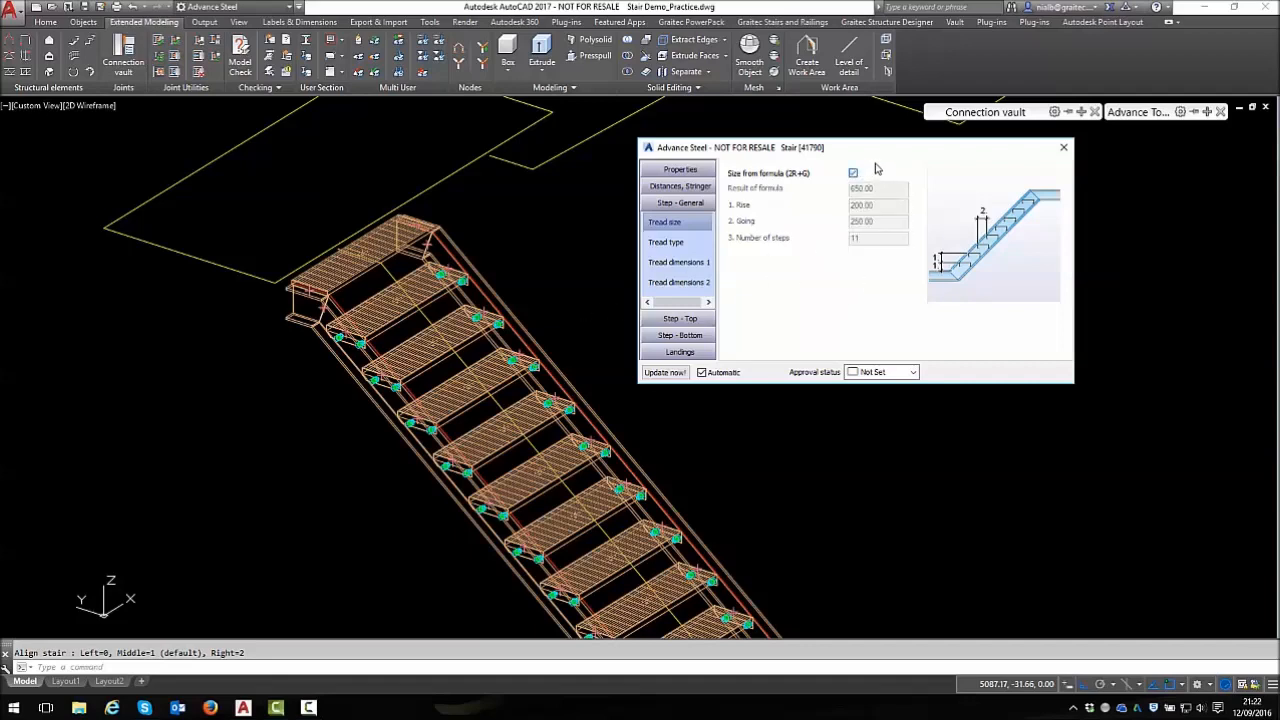
# Examine the stair's tread type, first tread dimensions and overall distance settings
pyautogui.click(686, 250)
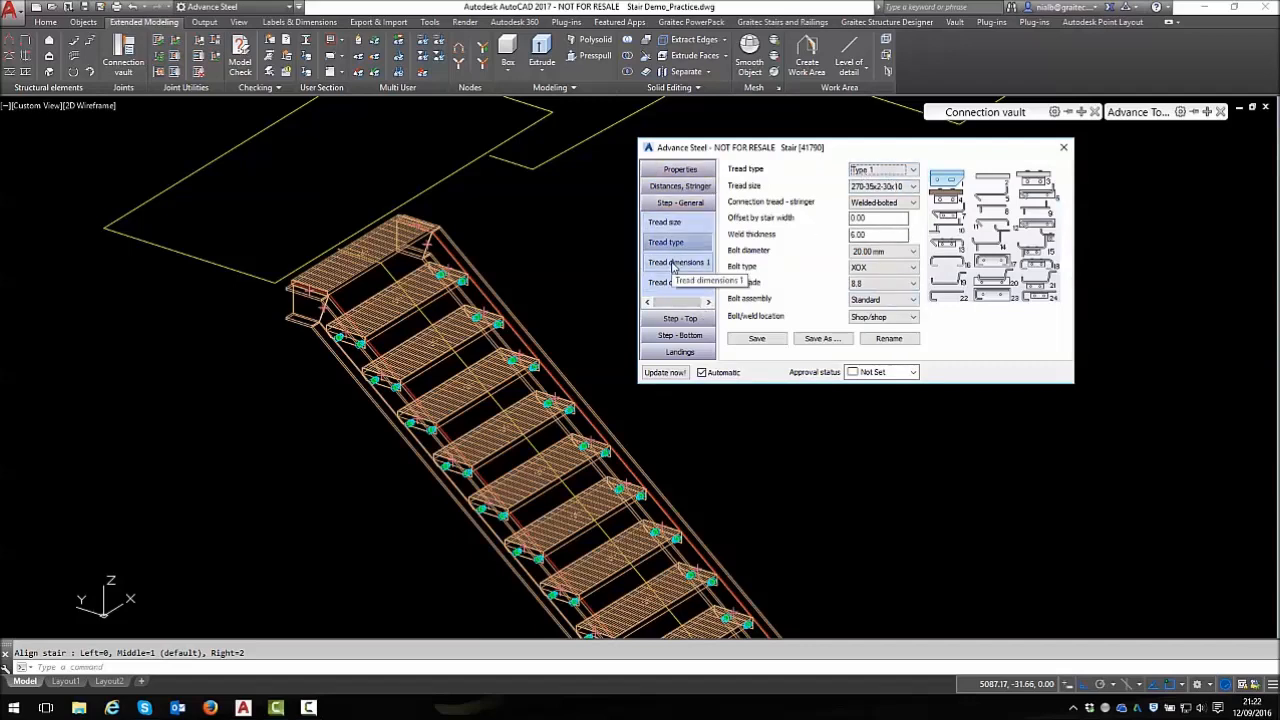
pyautogui.click(688, 264)
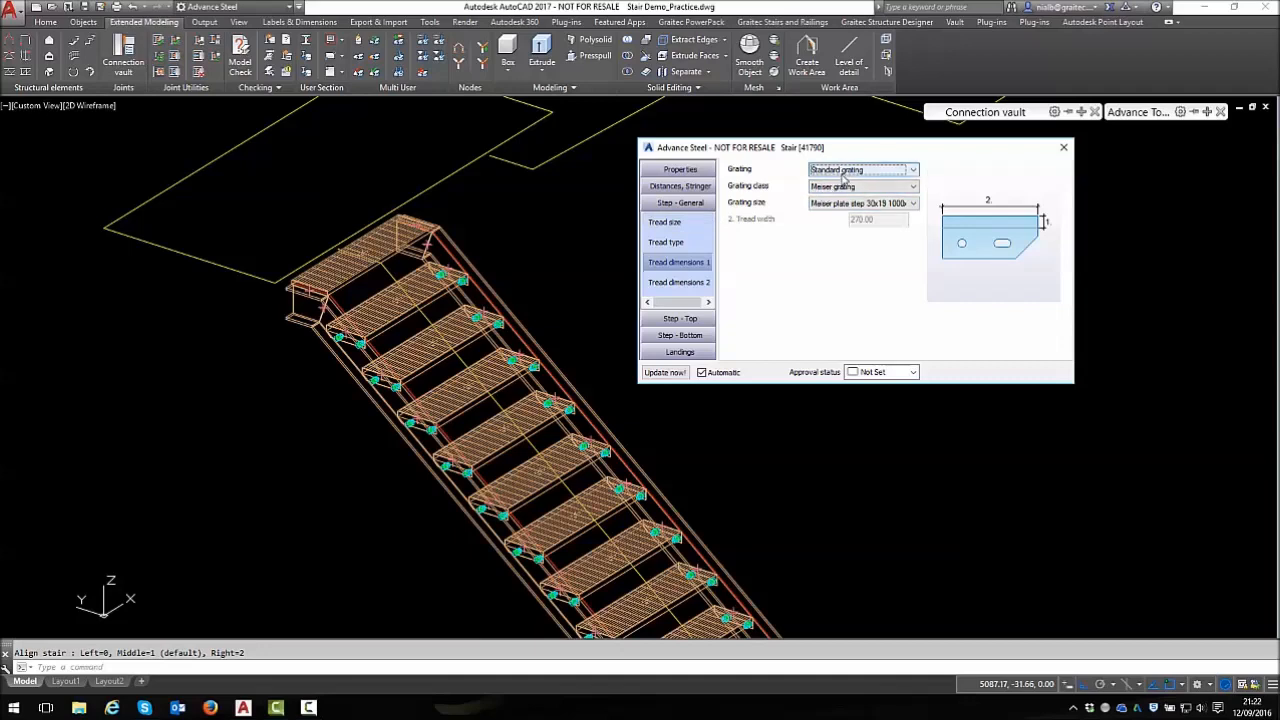
pyautogui.click(680, 186)
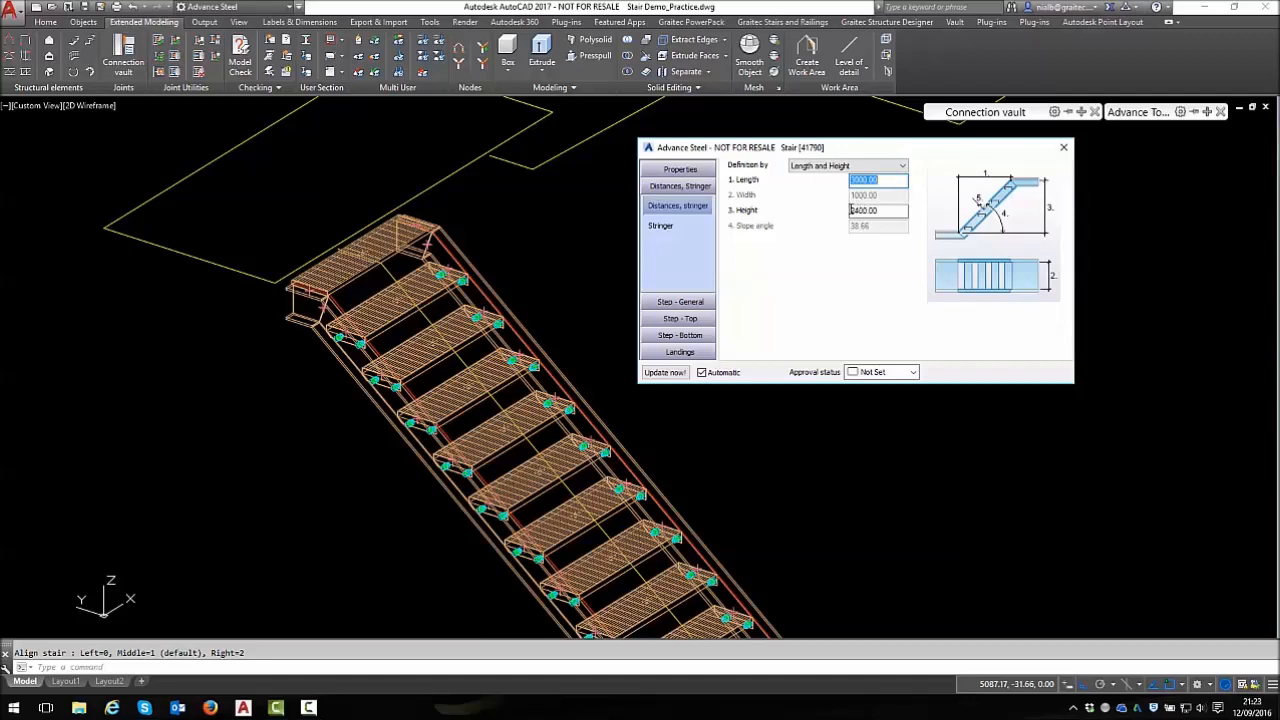
# Set the tread grating to Variable grating and pick the Redman Fisher variable grating class
pyautogui.click(699, 303)
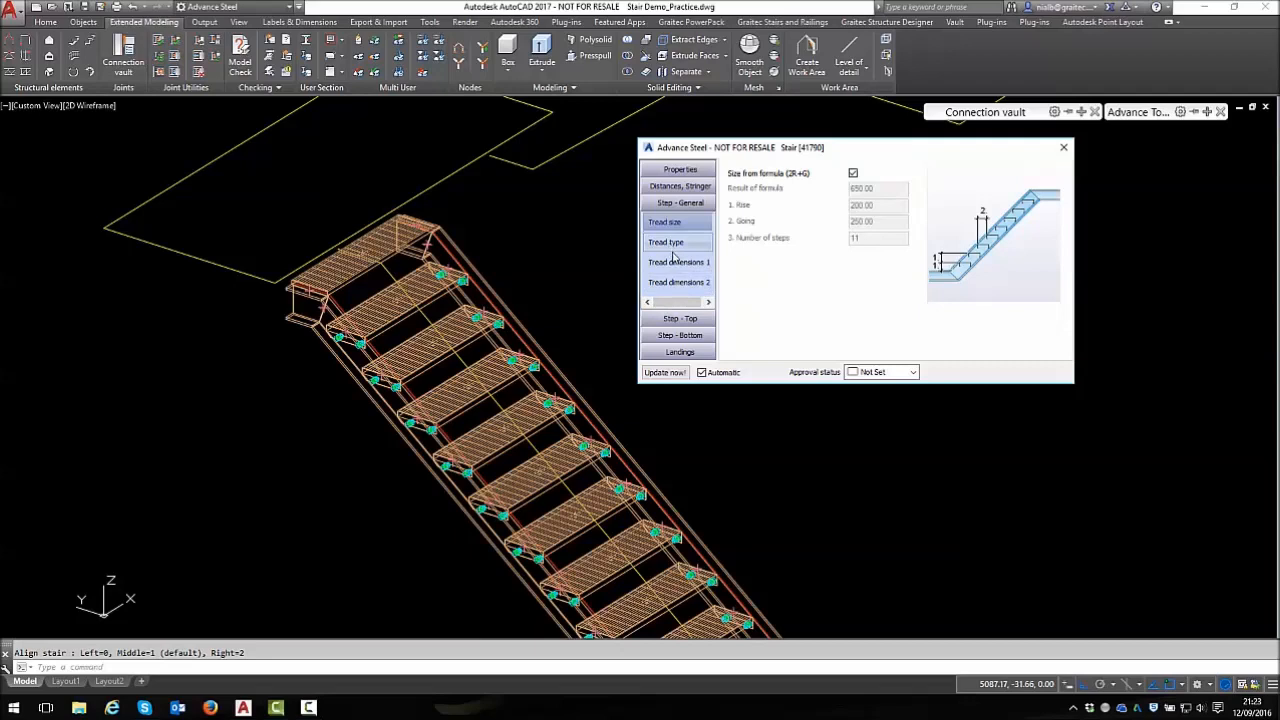
pyautogui.click(676, 262)
pyautogui.click(914, 171)
pyautogui.click(857, 199)
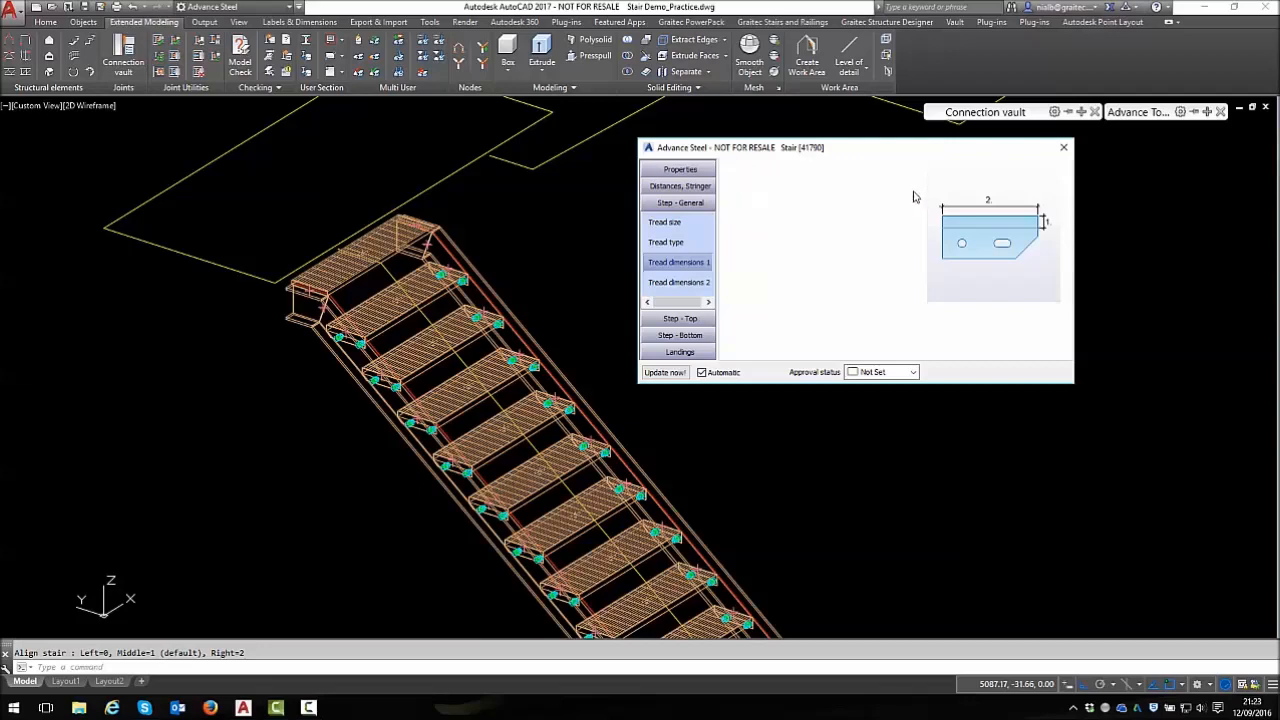
pyautogui.click(912, 188)
pyautogui.moveTo(912, 212); pyautogui.dragTo(914, 250)
pyautogui.click(868, 250)
pyautogui.click(868, 250)
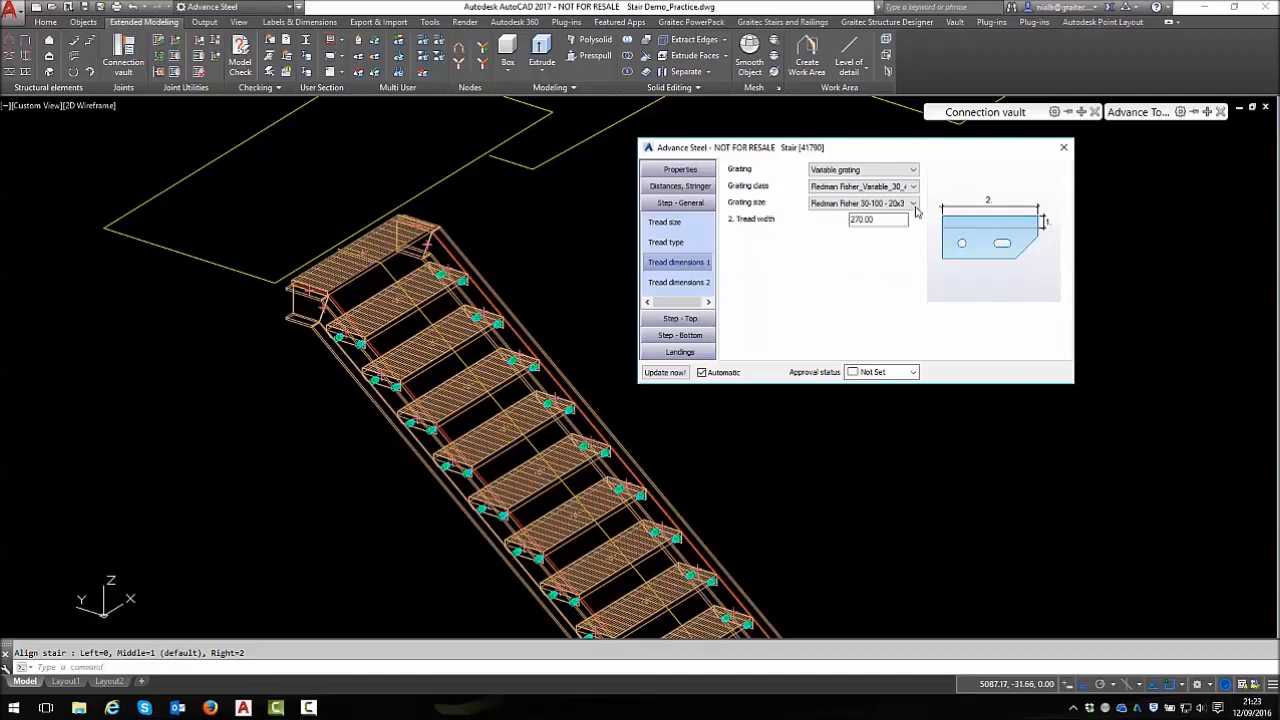
# Set the tread grating size to Redman Fisher 41-100 - 30x5 and the tread width to 282
pyautogui.click(913, 205)
pyautogui.moveTo(912, 232); pyautogui.dragTo(913, 262)
pyautogui.click(901, 291)
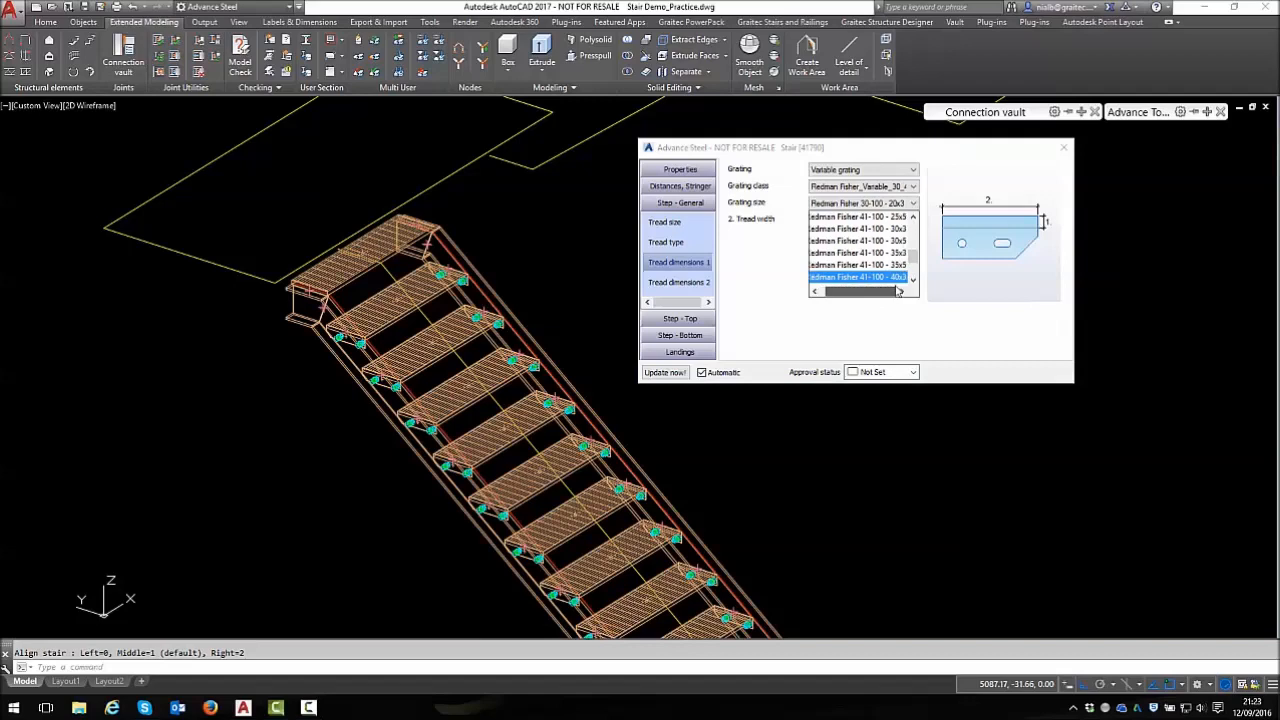
pyautogui.click(890, 241)
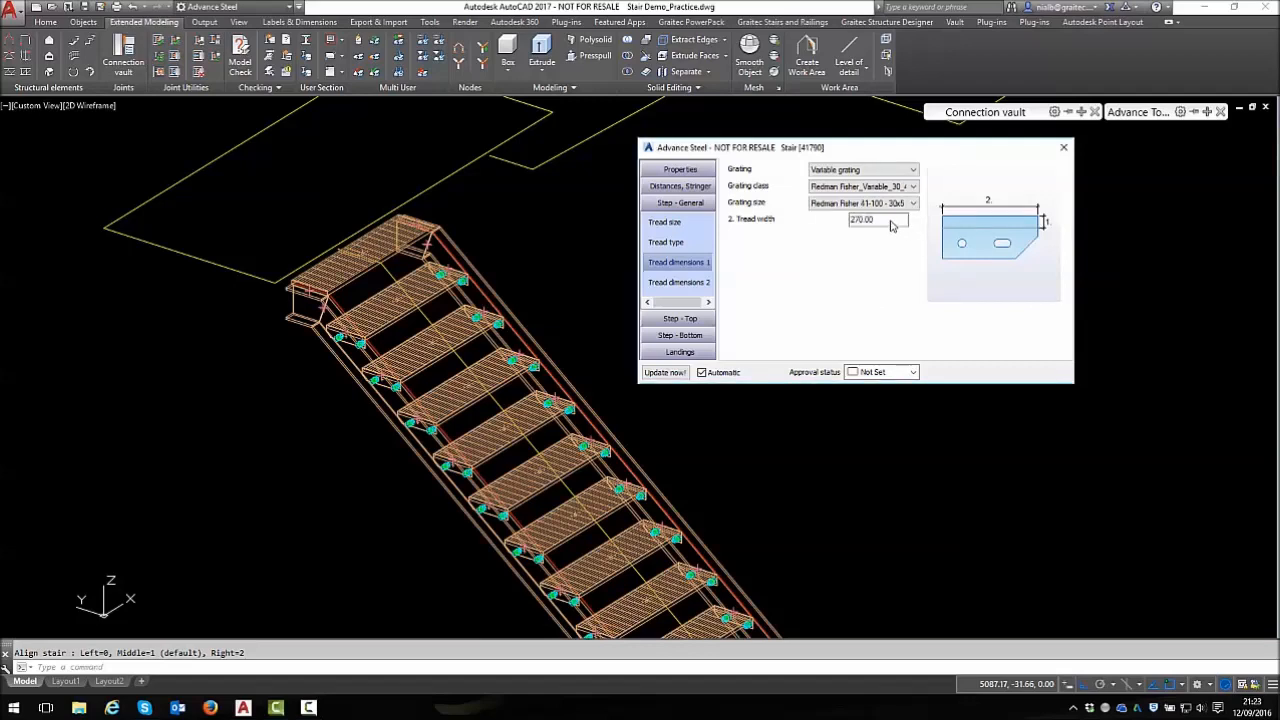
pyautogui.moveTo(884, 222); pyautogui.dragTo(829, 229)
pyautogui.write('282')
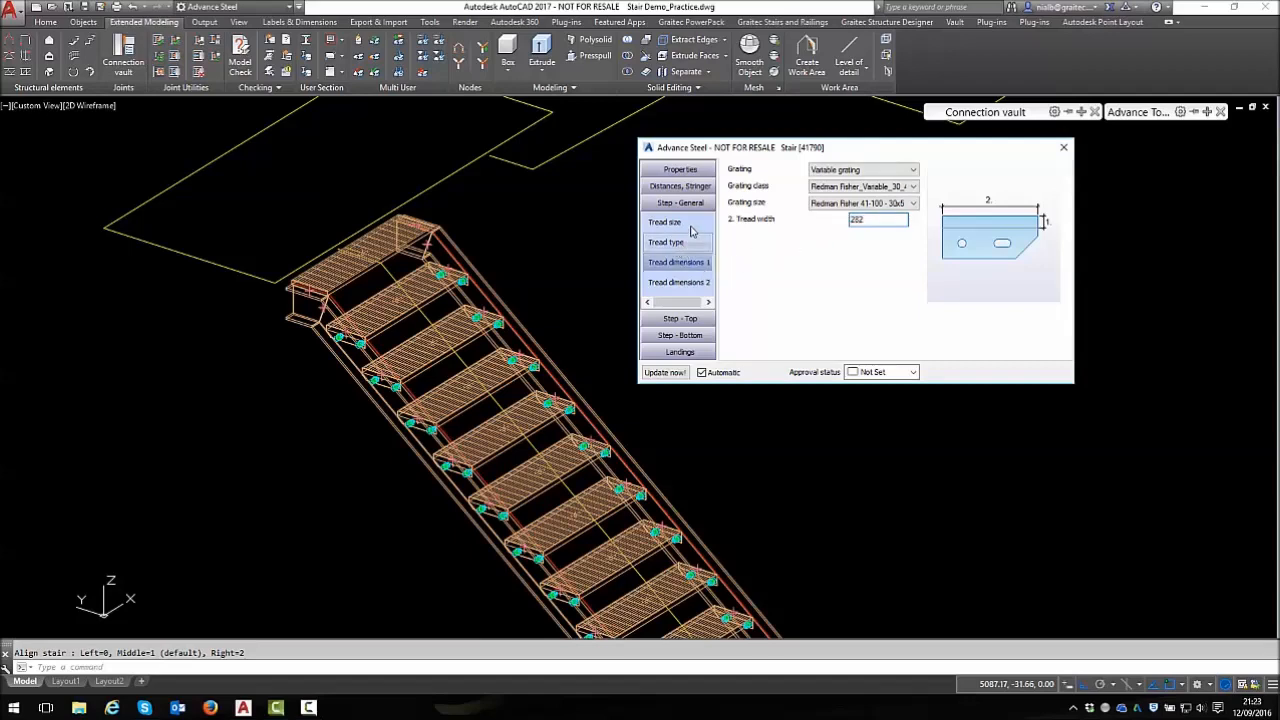
# Check the stair's distance and tread size settings, and change the tread type to Type 2
pyautogui.click(684, 187)
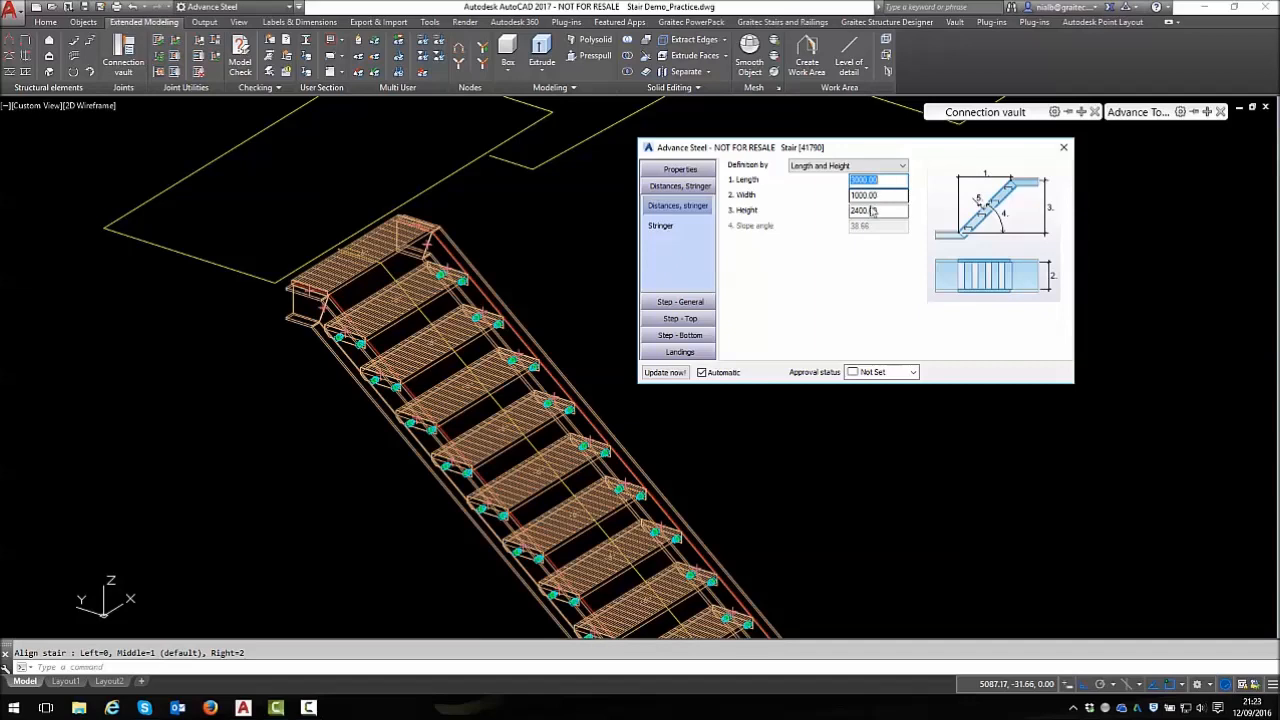
pyautogui.click(684, 301)
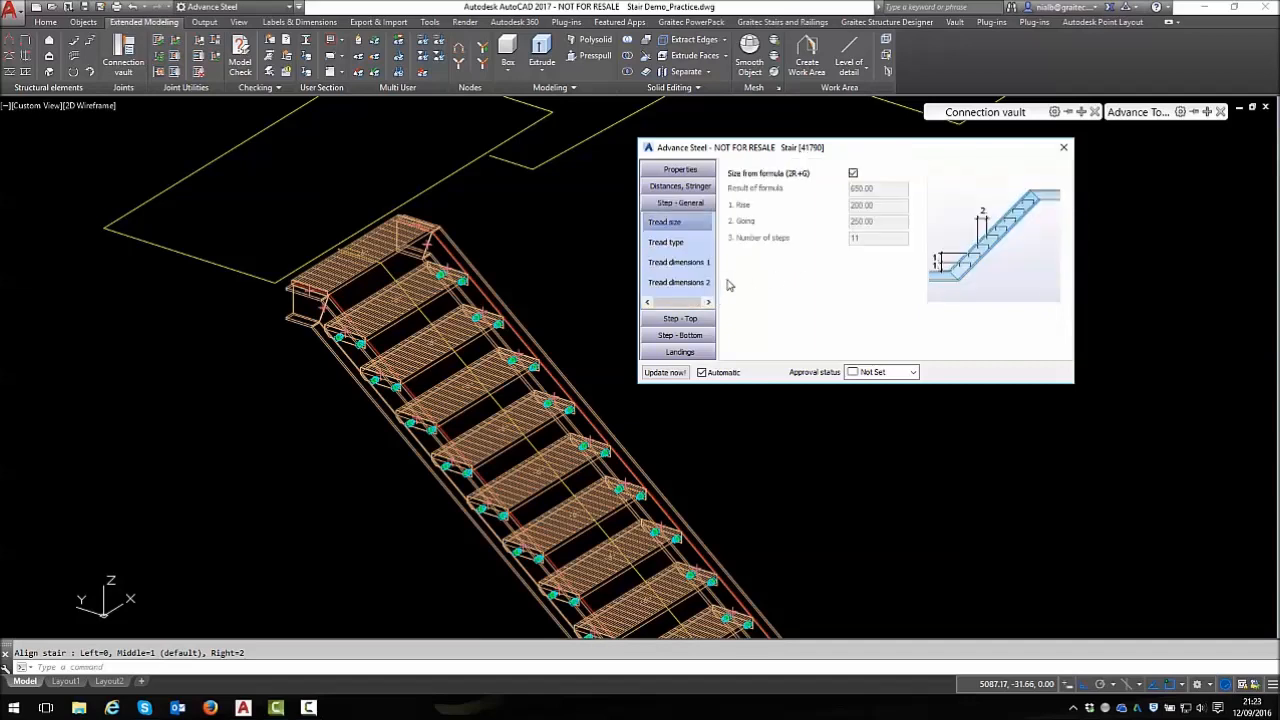
pyautogui.click(676, 246)
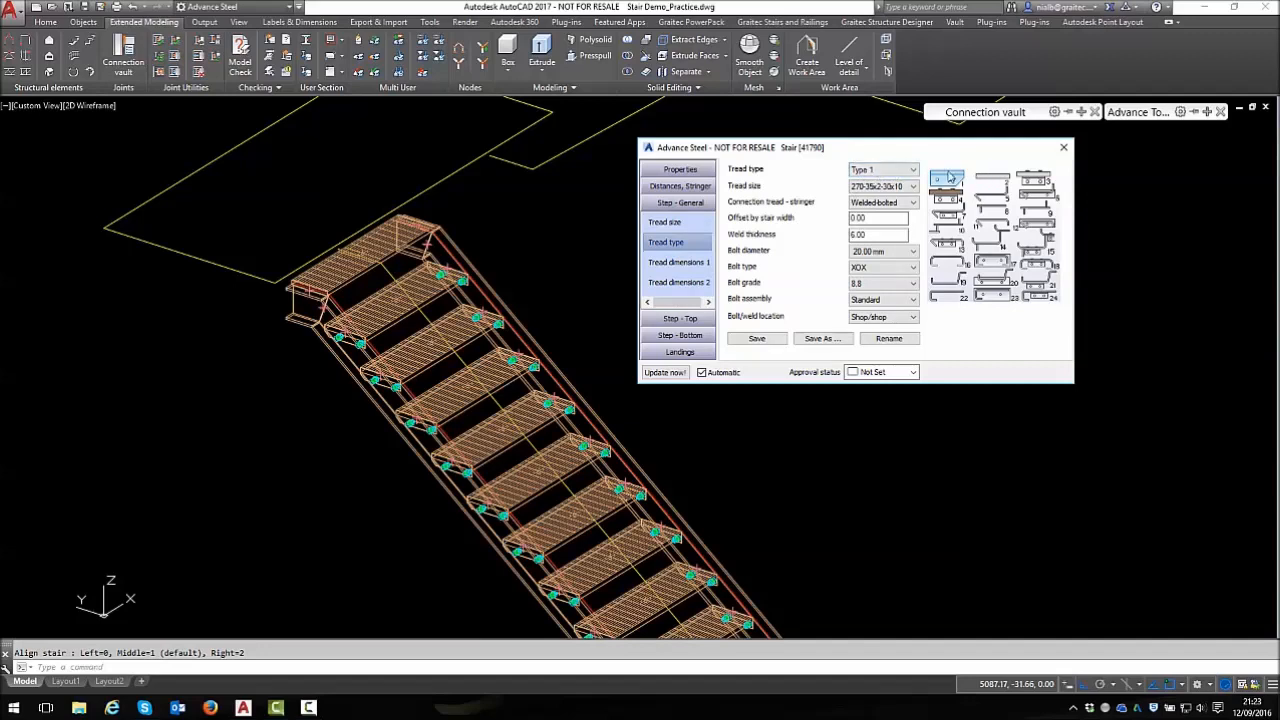
pyautogui.click(913, 172)
pyautogui.click(870, 191)
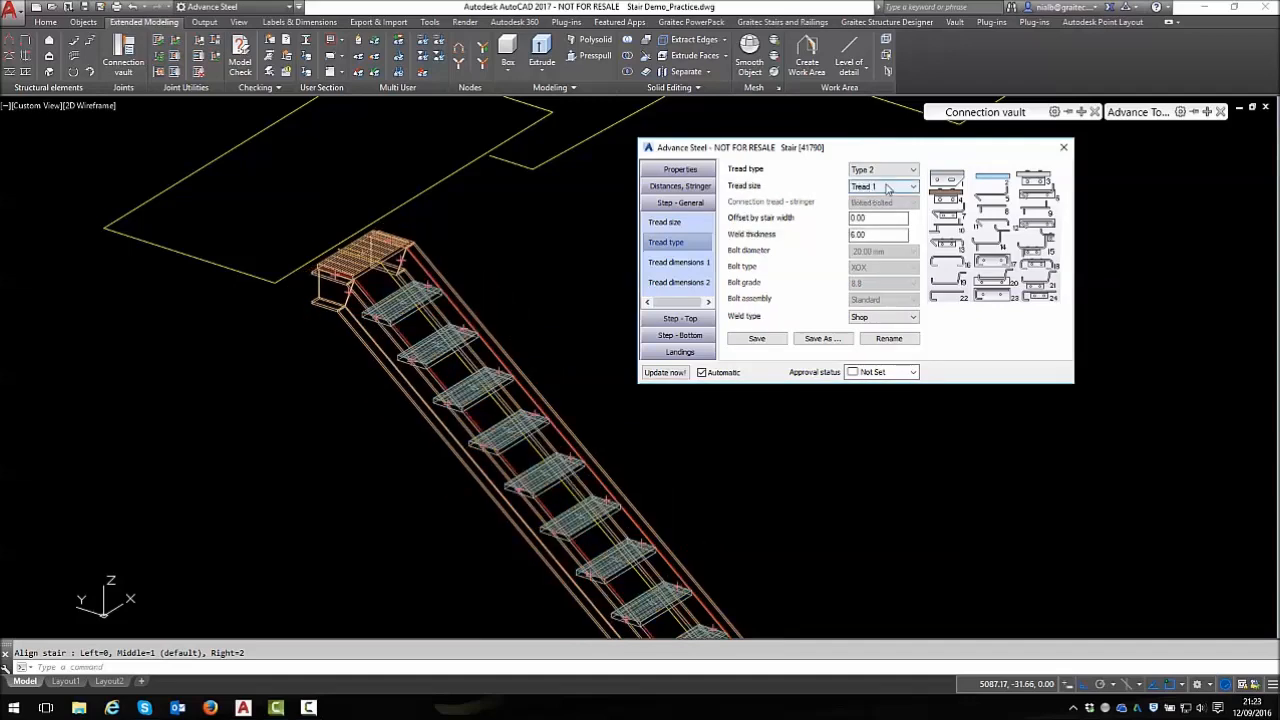
# Set the Type 2 treads to Variable grating with the Window glass grating class
pyautogui.click(679, 262)
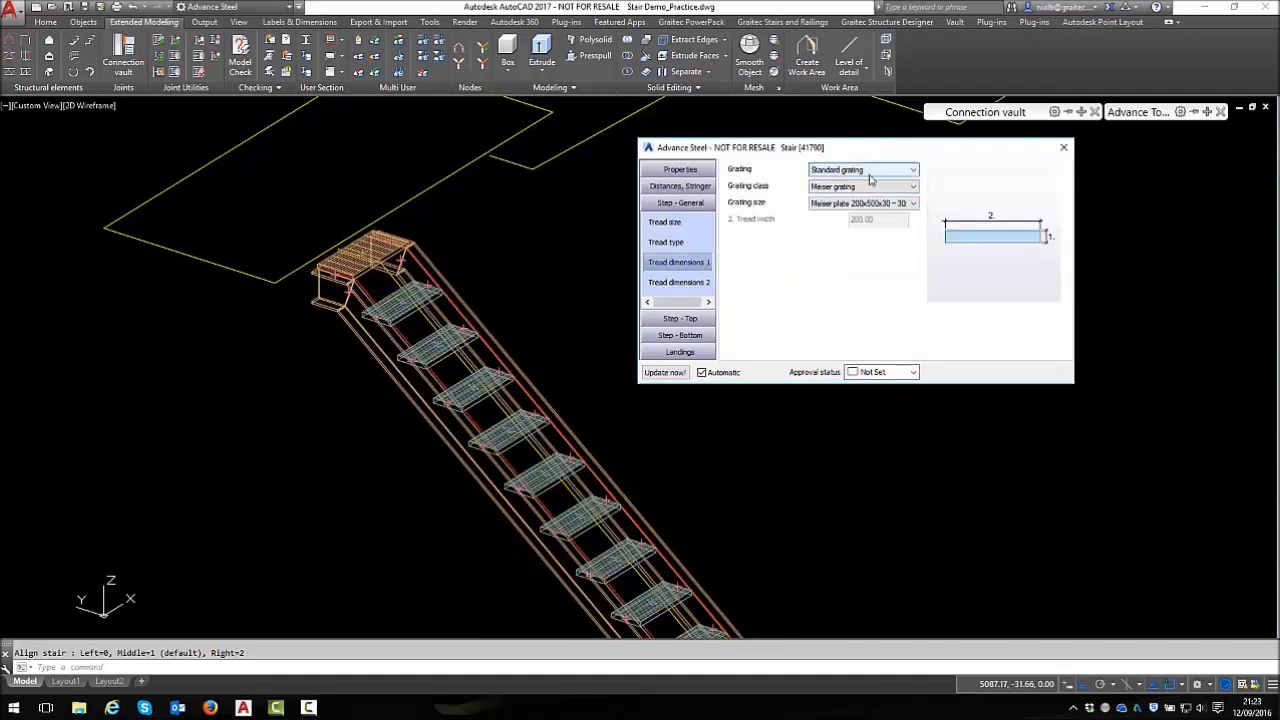
pyautogui.click(913, 171)
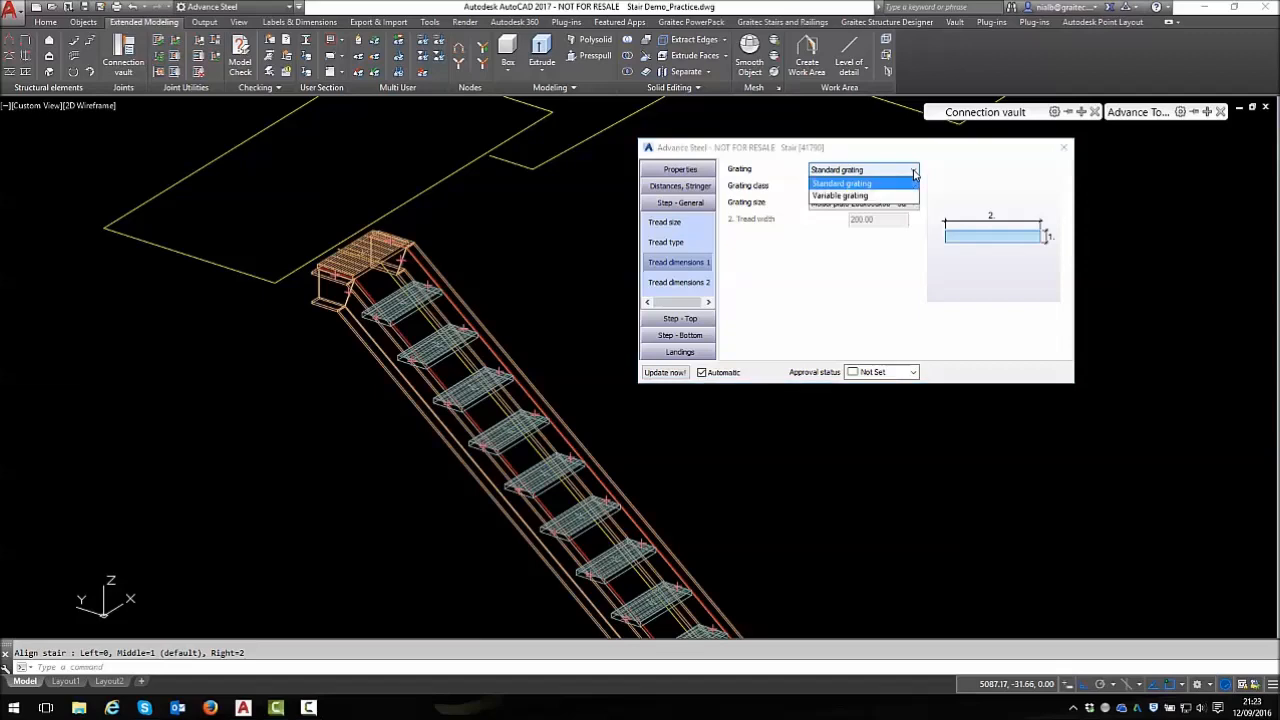
pyautogui.click(894, 195)
pyautogui.click(911, 189)
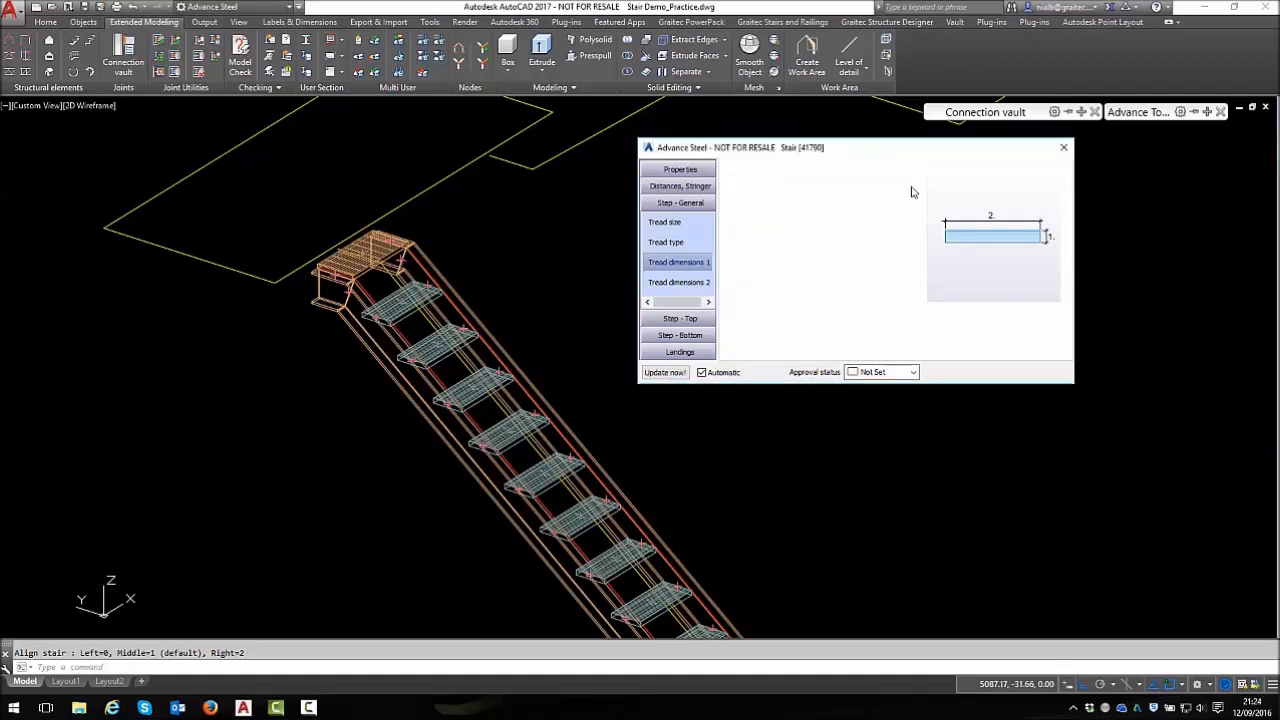
pyautogui.click(913, 188)
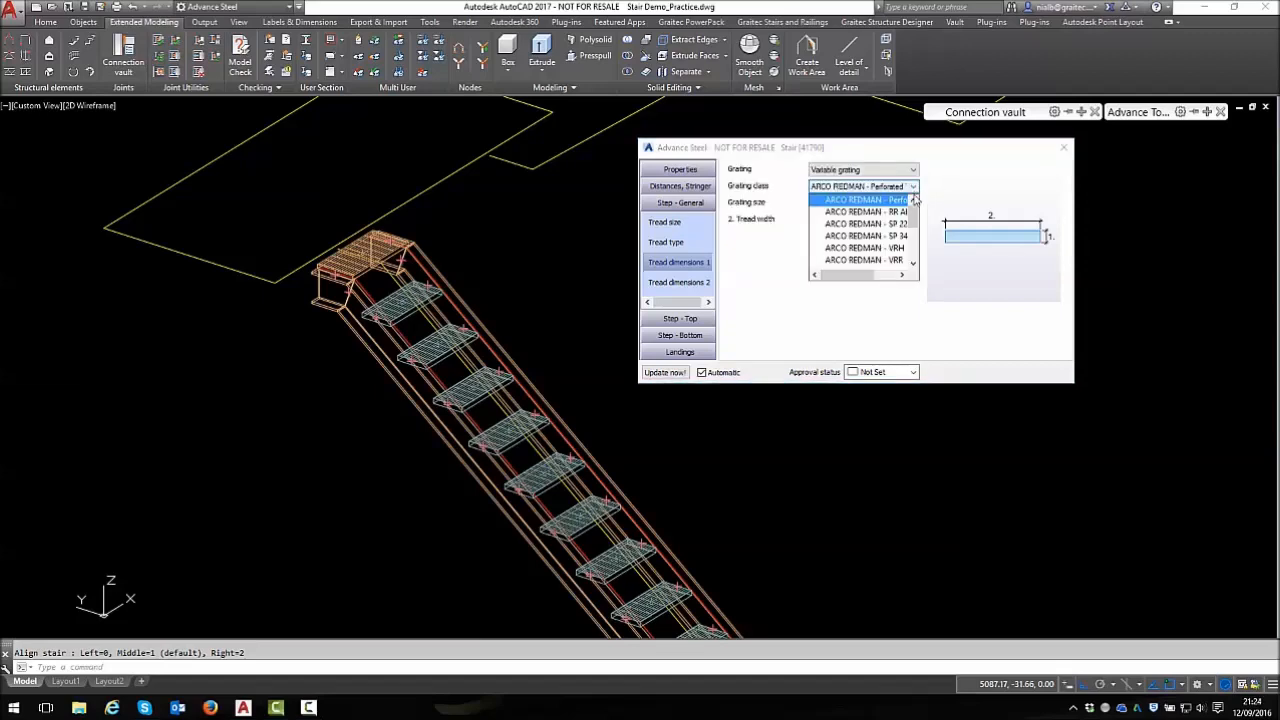
pyautogui.moveTo(915, 214); pyautogui.dragTo(916, 263)
pyautogui.click(859, 261)
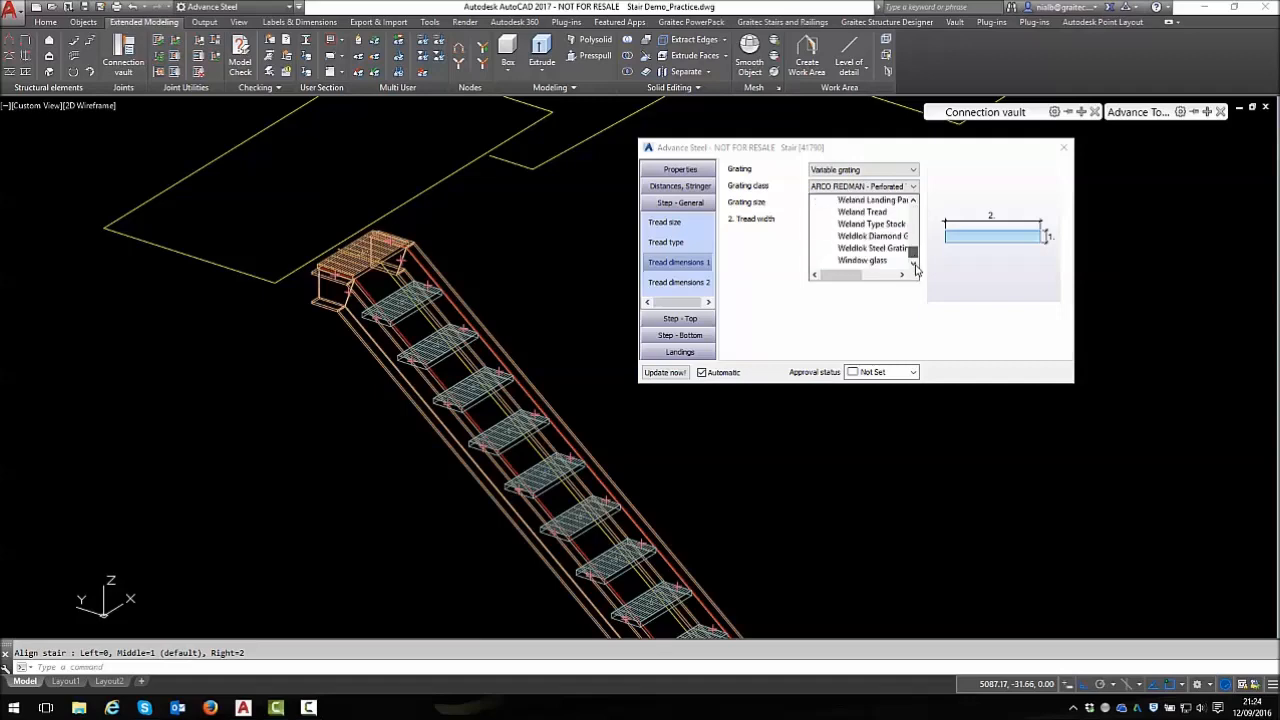
pyautogui.click(879, 262)
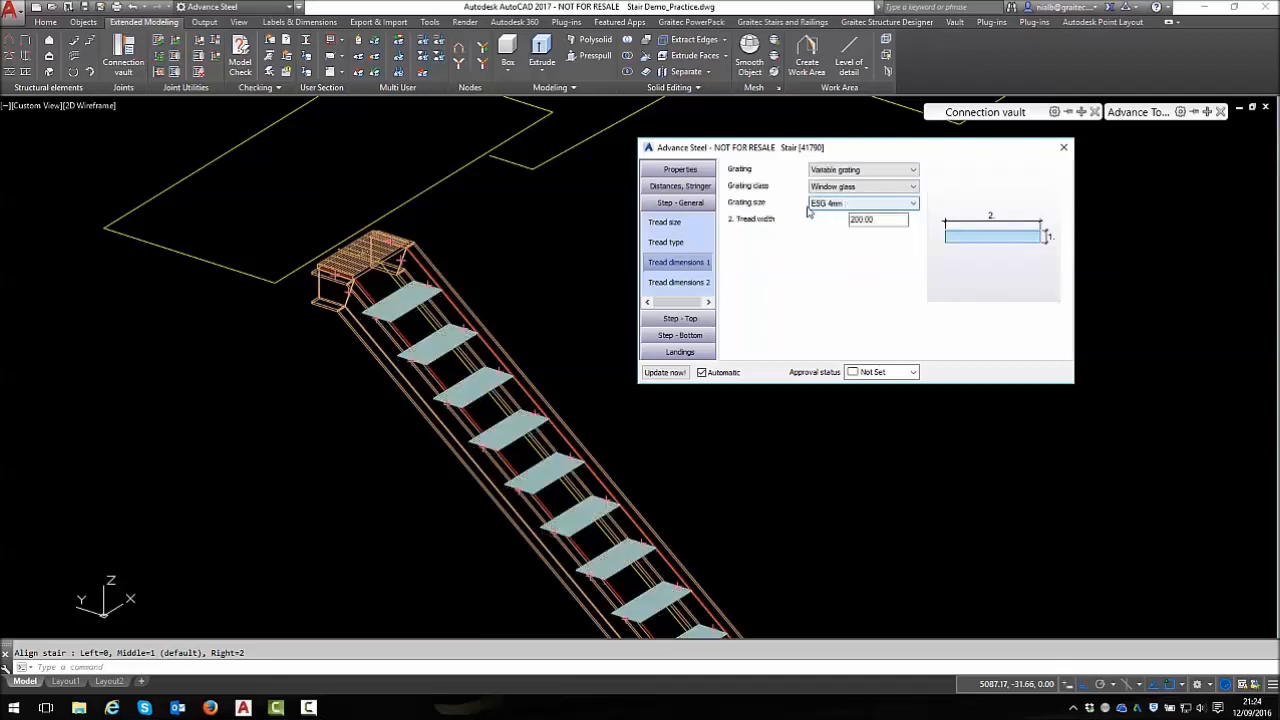
# Set the tread grating size to PMG 50mm Glass and the tread width to 282
pyautogui.click(912, 203)
pyautogui.moveTo(912, 220); pyautogui.dragTo(921, 278)
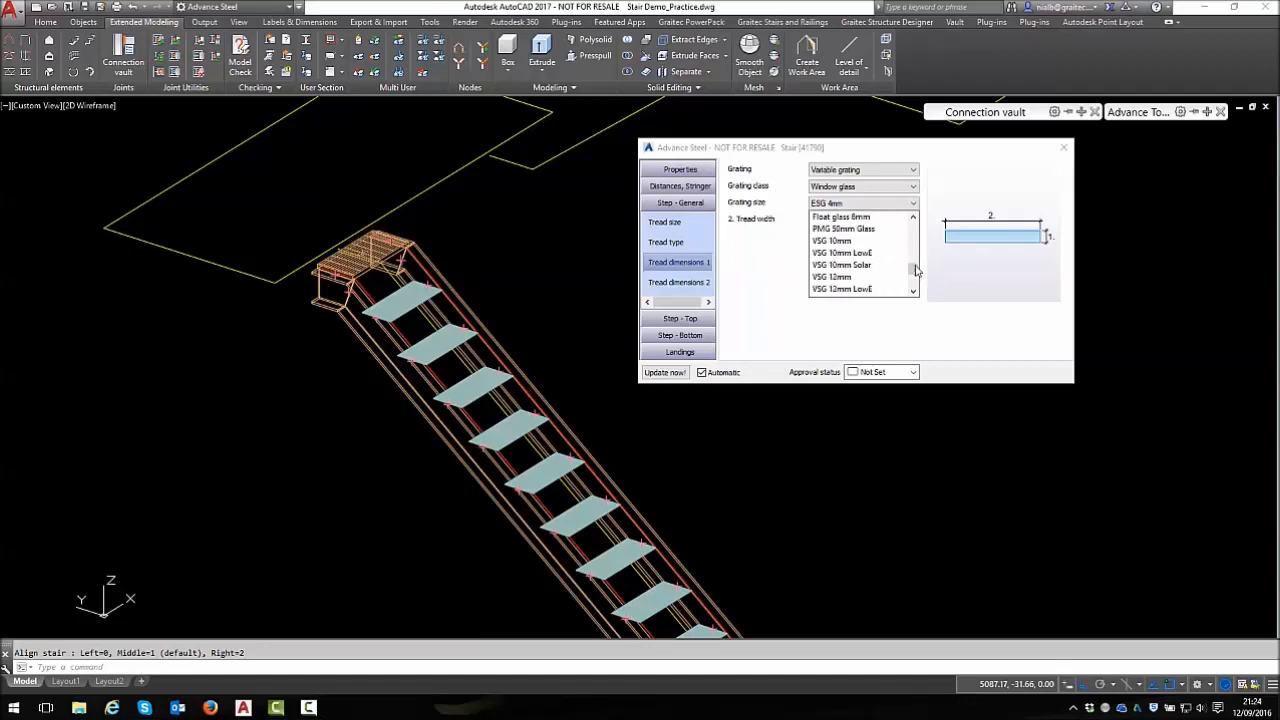
pyautogui.click(857, 230)
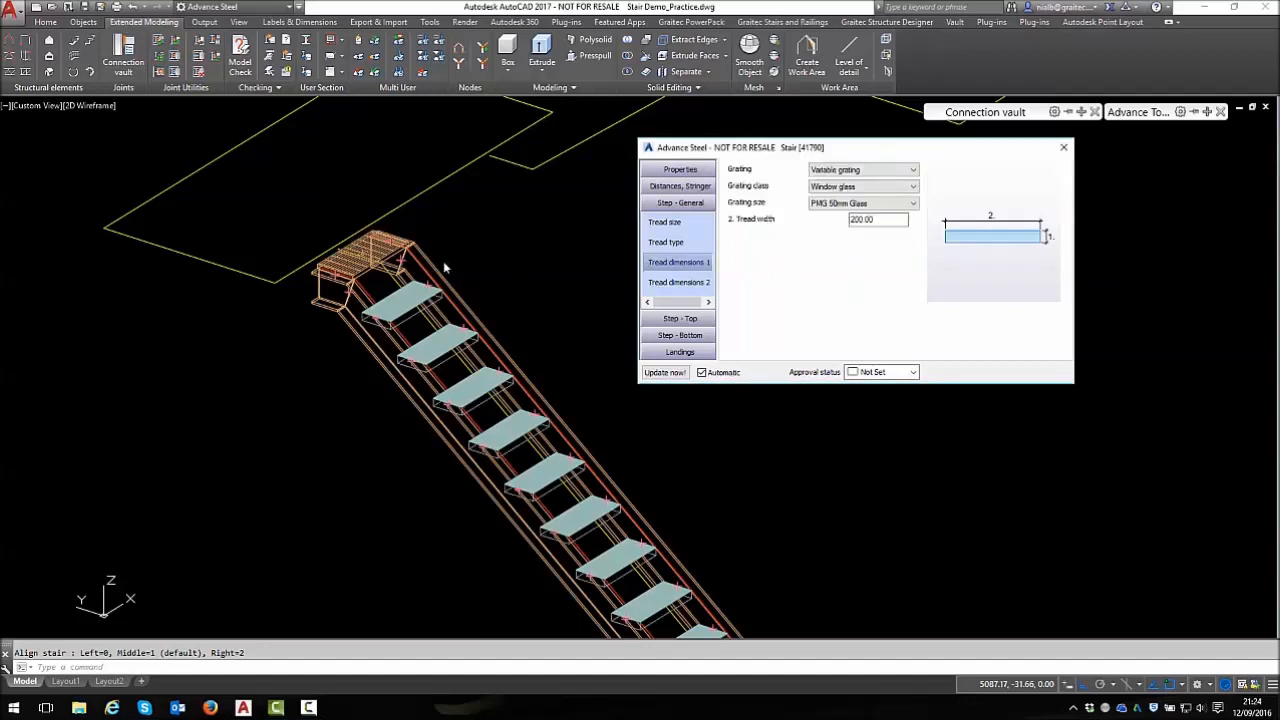
pyautogui.doubleClick(880, 221)
pyautogui.write('2')
pyautogui.press('Return')
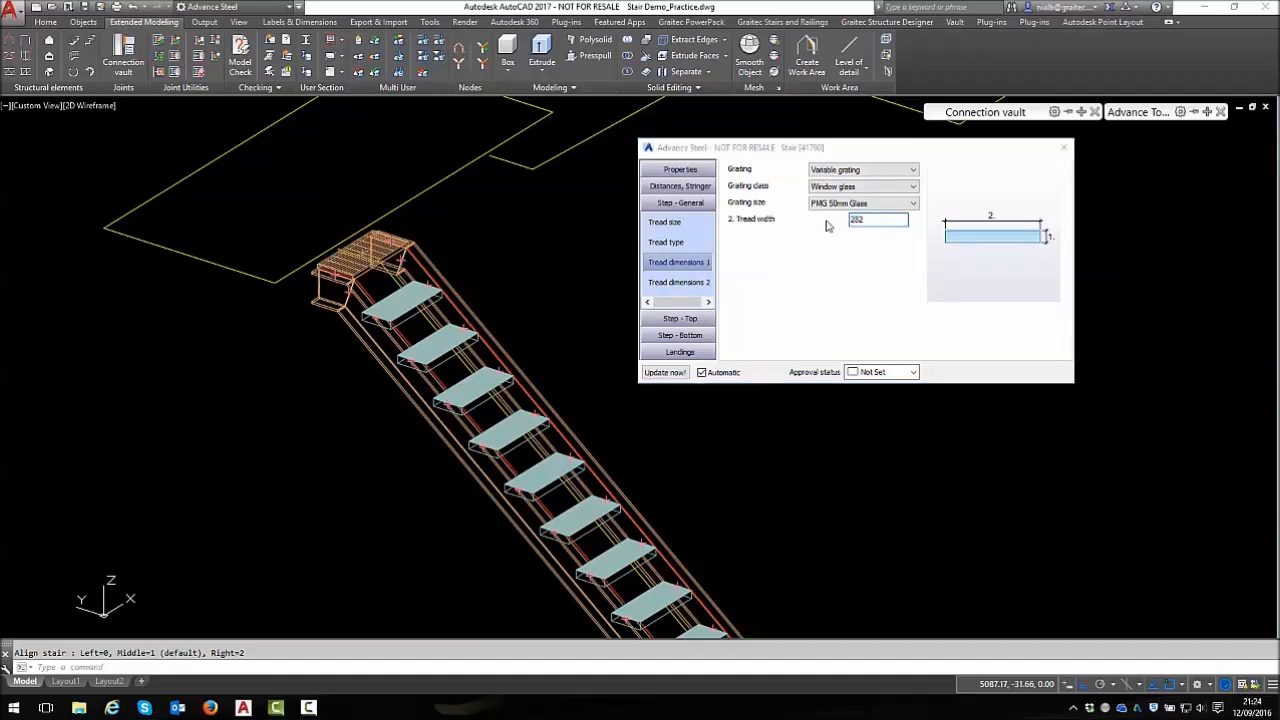
# Set the overall stair width to 1142
pyautogui.click(700, 188)
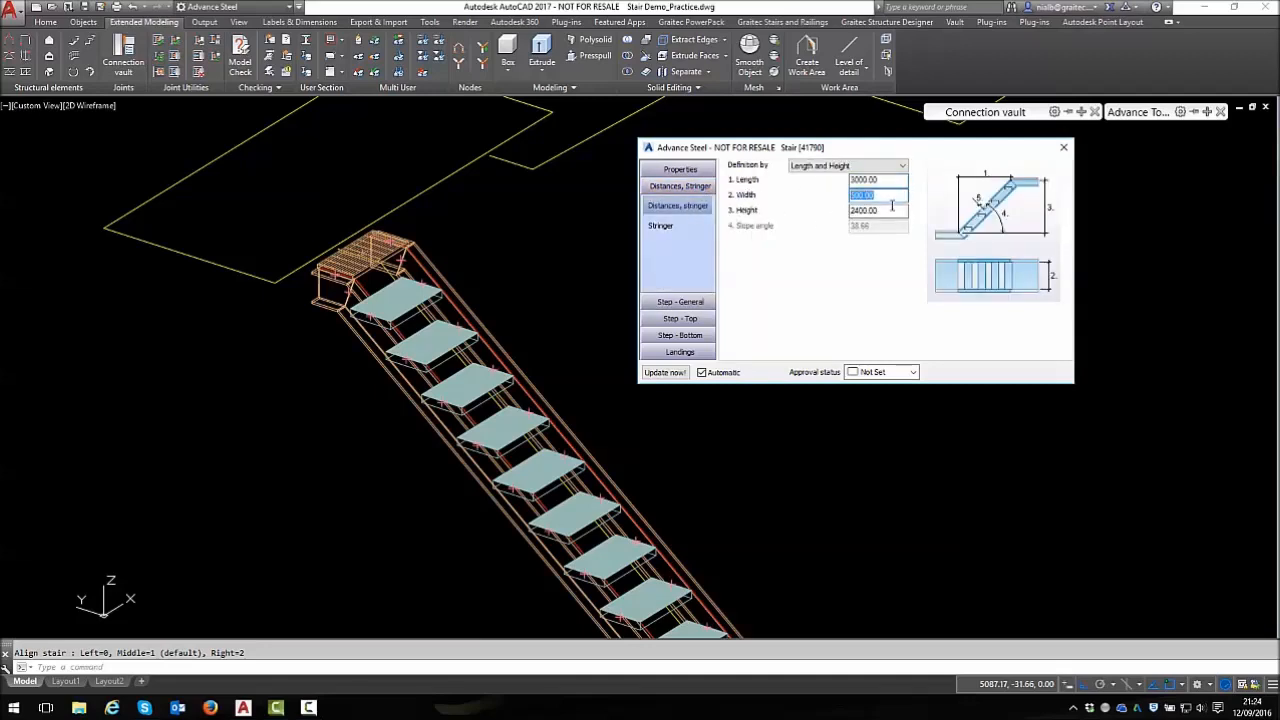
pyautogui.write('11')
pyautogui.press('Return')
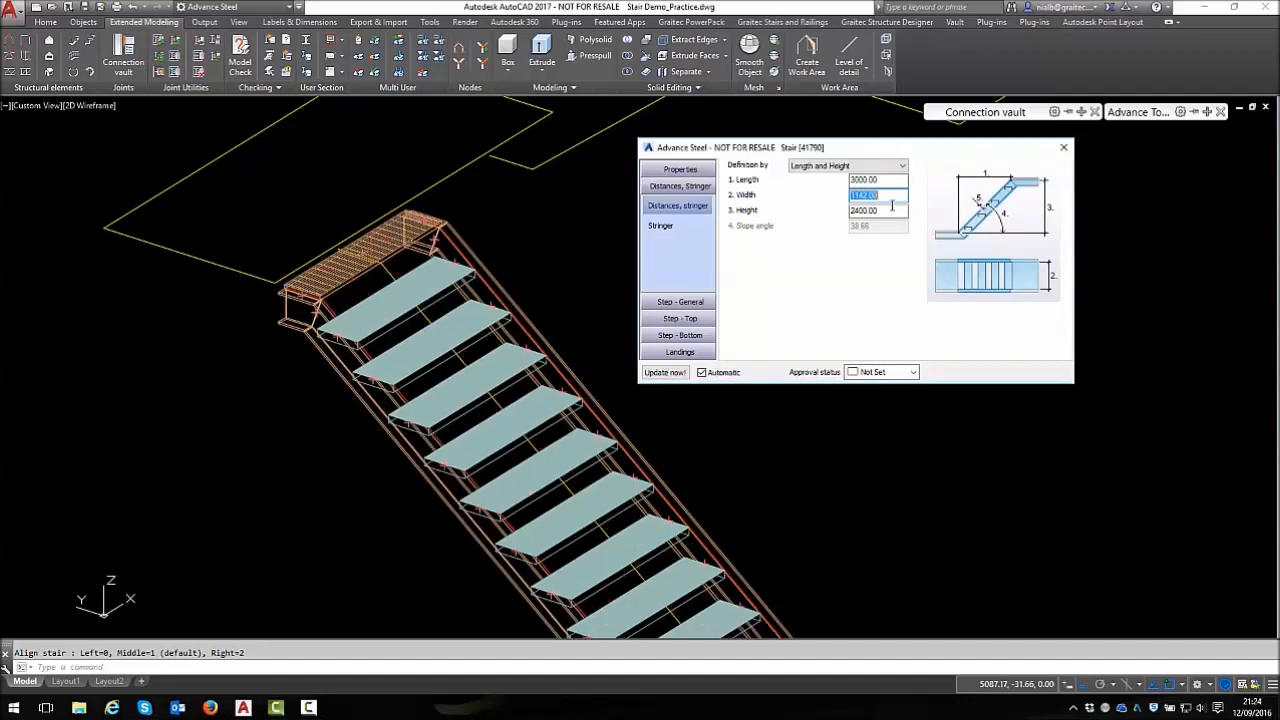
# Set the front stringer profile to the PMG Glass Rail class with size 270x41 Glass Rail
pyautogui.click(676, 231)
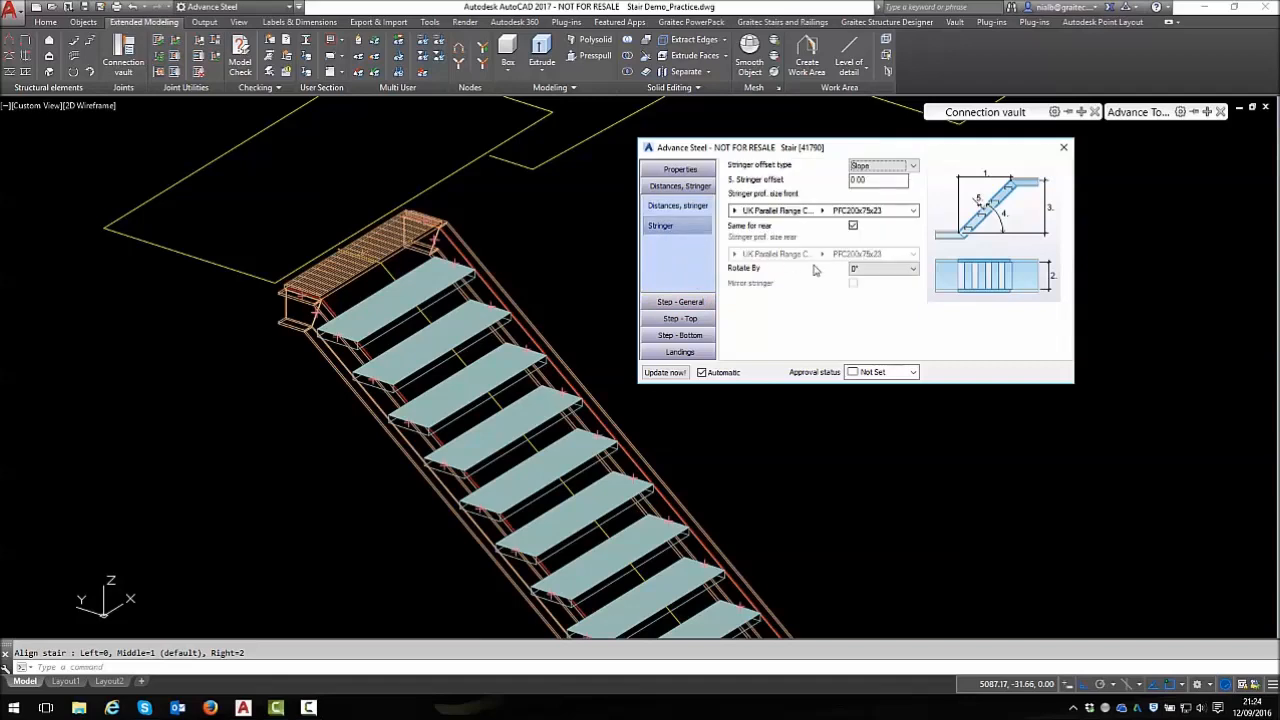
pyautogui.click(735, 211)
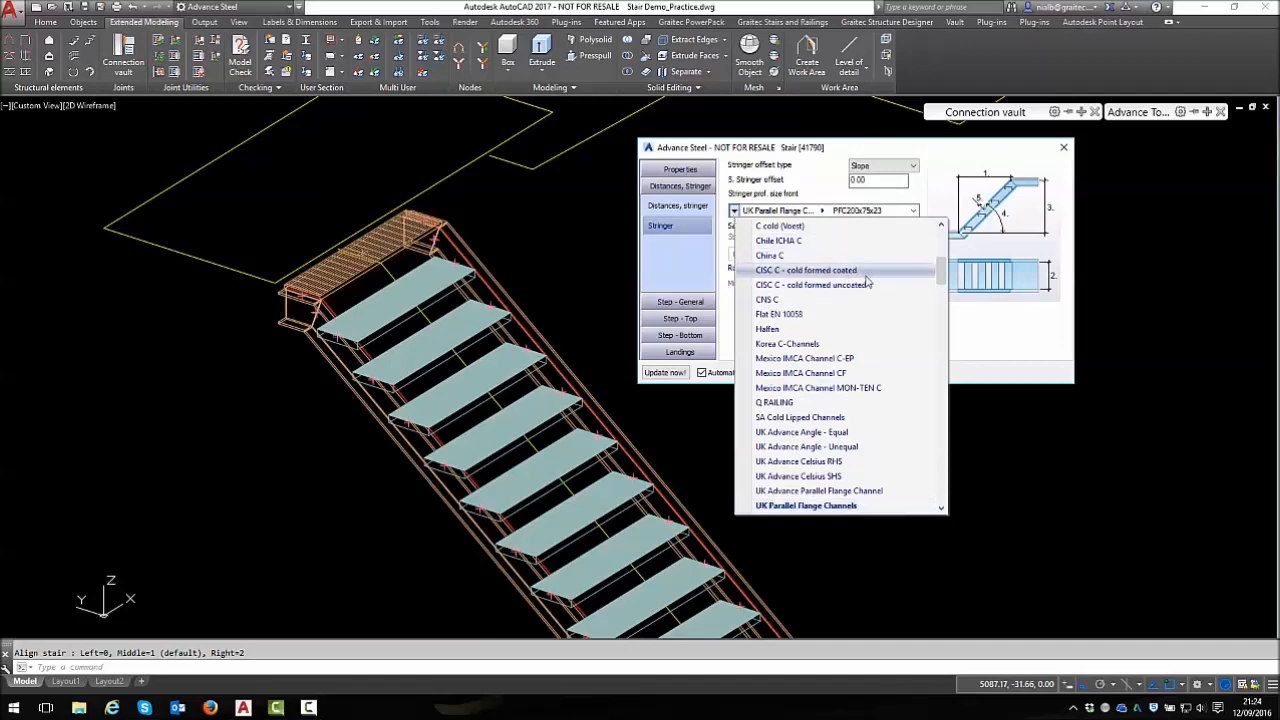
pyautogui.moveTo(940, 270); pyautogui.dragTo(940, 478)
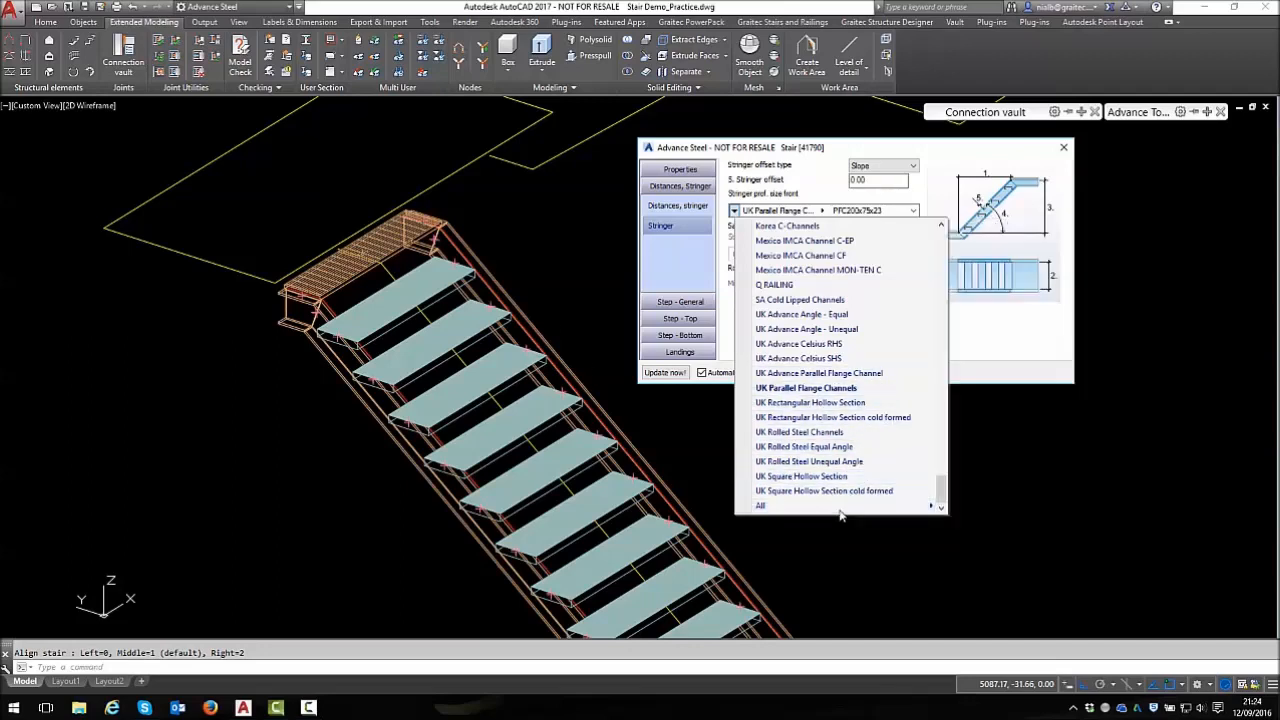
pyautogui.moveTo(868, 507)
pyautogui.scroll(-5, 1030, 340)
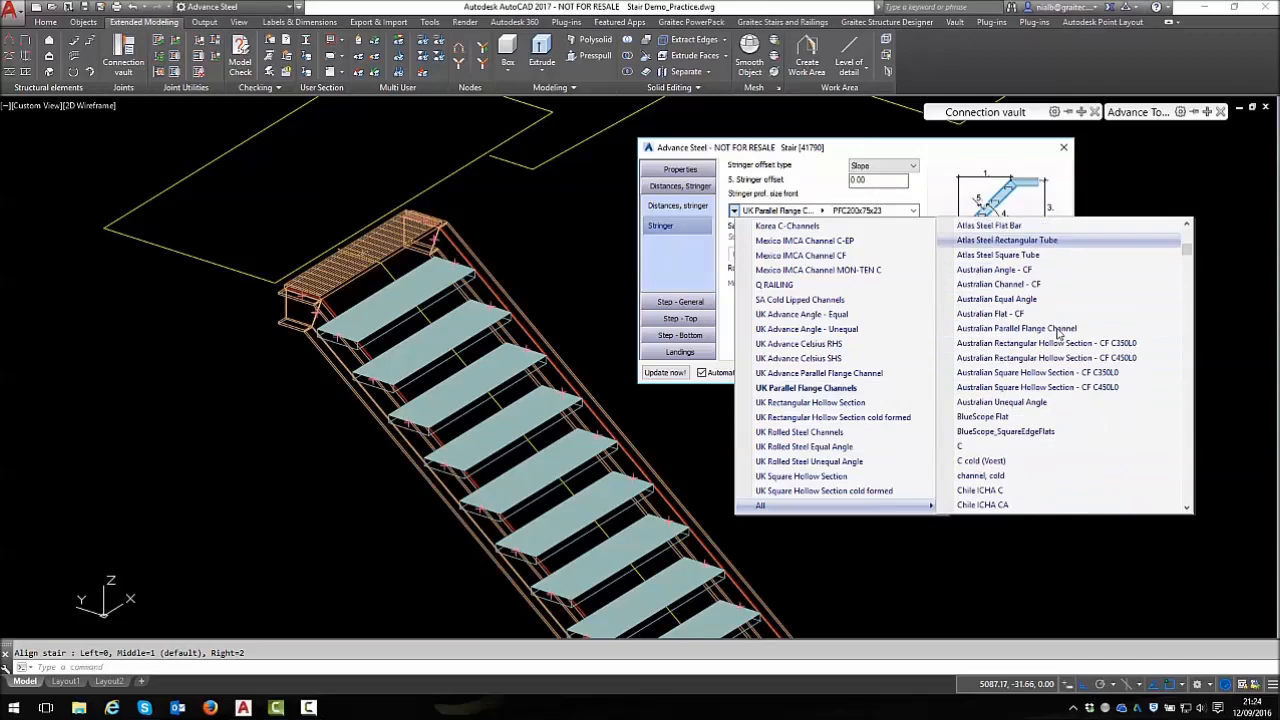
pyautogui.scroll(-10, 1059, 333)
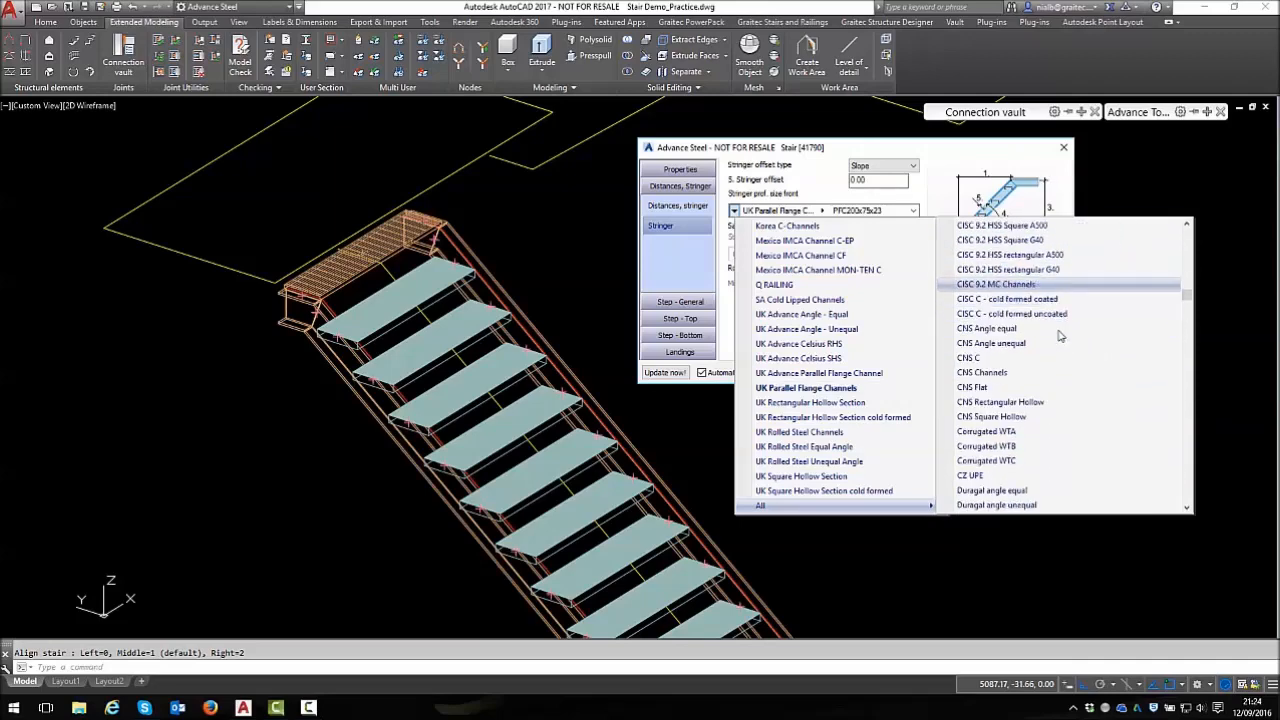
pyautogui.moveTo(1186, 305); pyautogui.dragTo(1186, 347)
pyautogui.scroll(-10, 1014, 420)
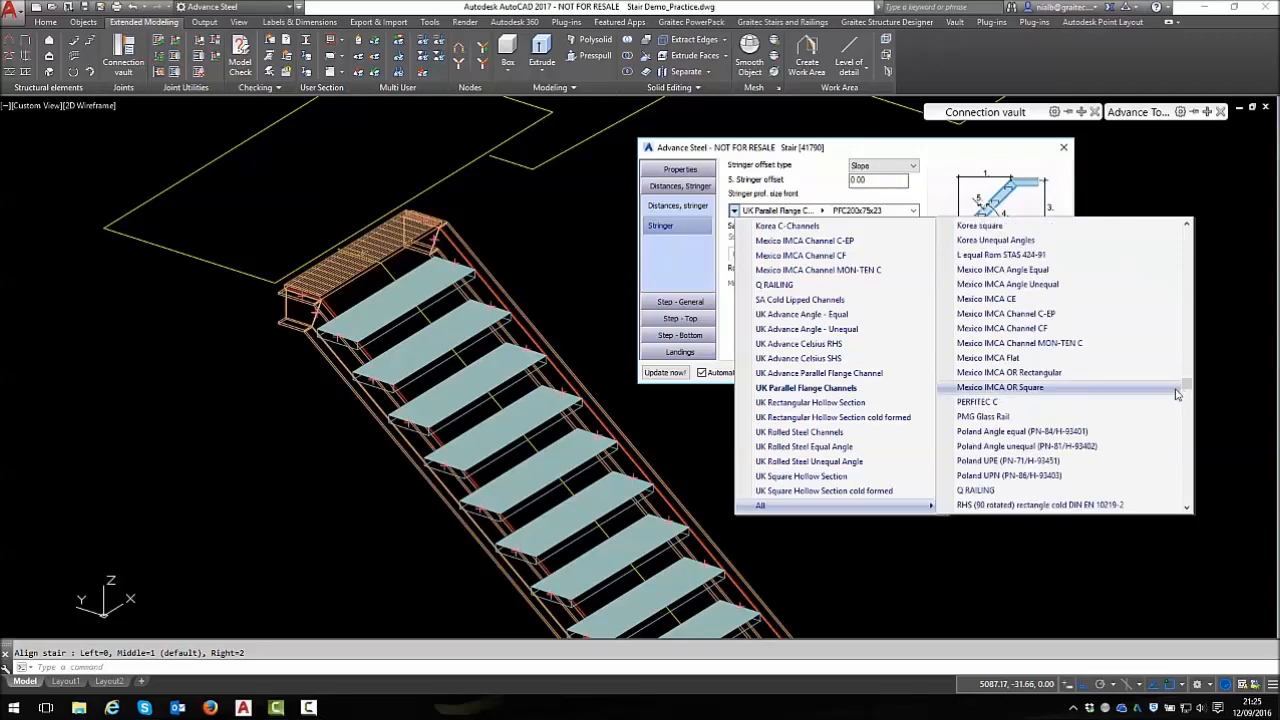
pyautogui.click(997, 418)
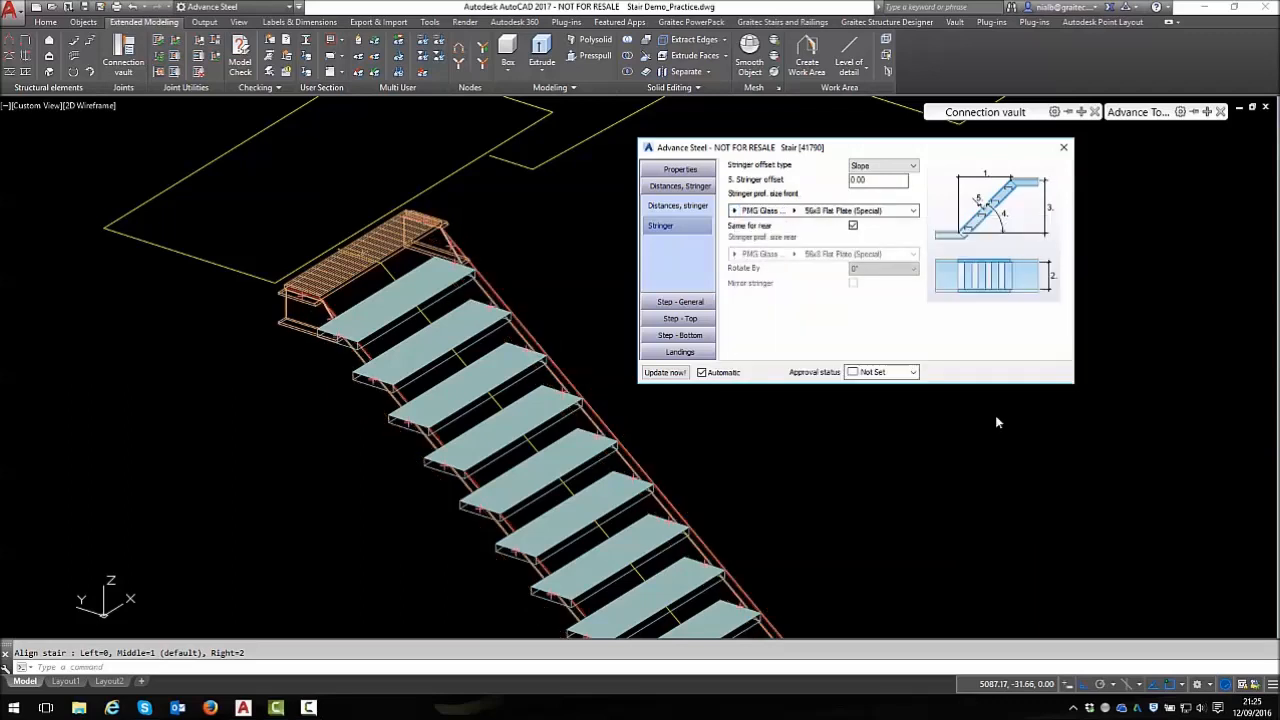
pyautogui.click(801, 213)
pyautogui.click(817, 274)
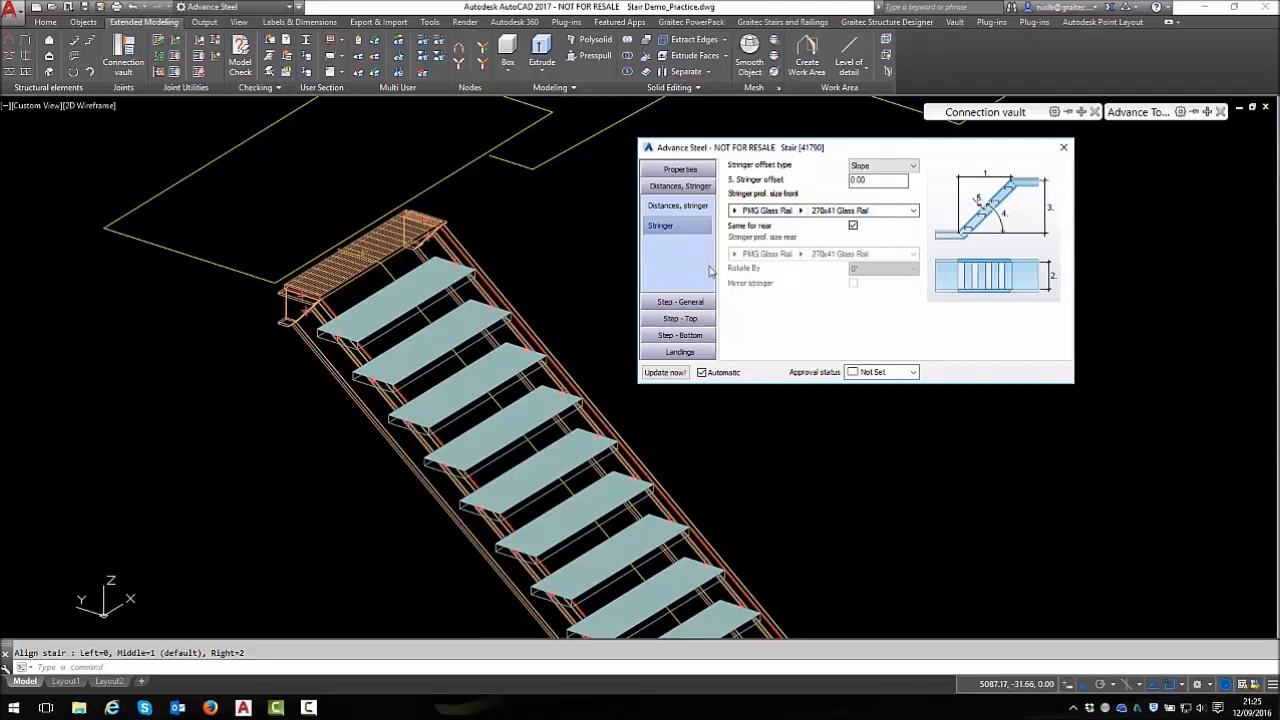
# Set the top landing's front profile to the PMG Glass Rail class, size 270x41 Glass Rail
pyautogui.click(695, 352)
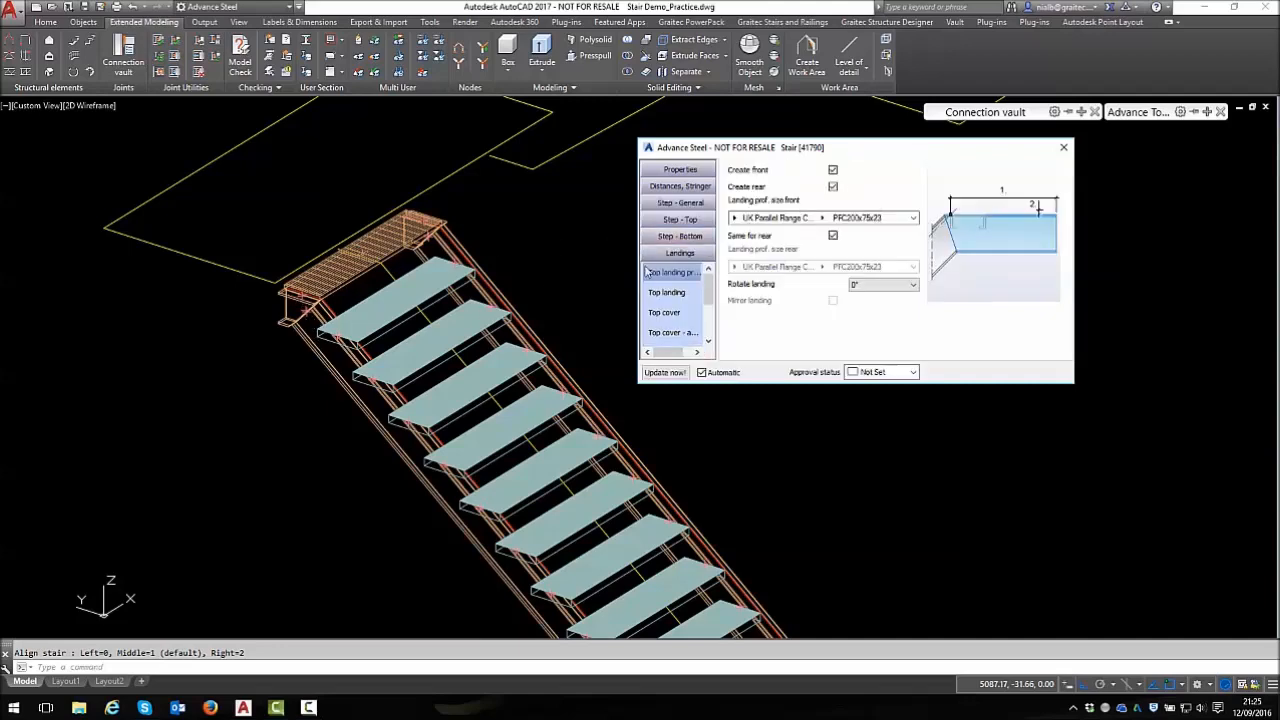
pyautogui.click(735, 218)
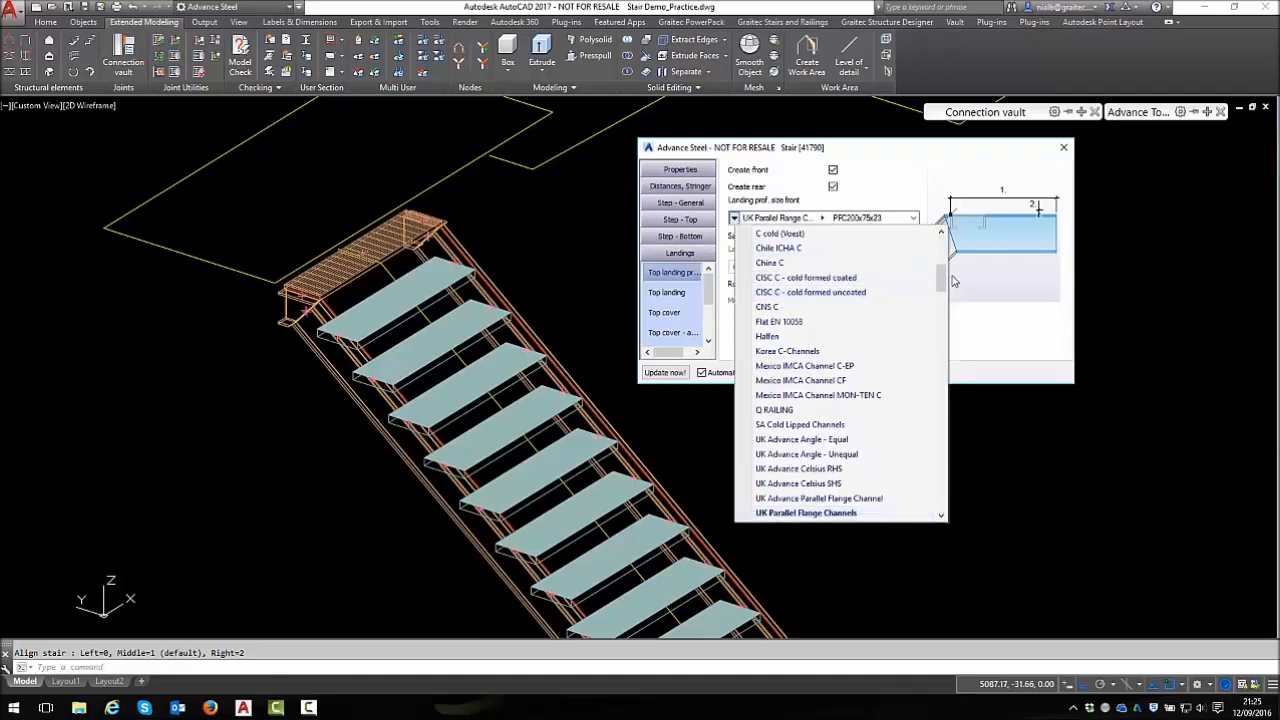
pyautogui.scroll(-3, 938, 440)
pyautogui.scroll(-1, 938, 440)
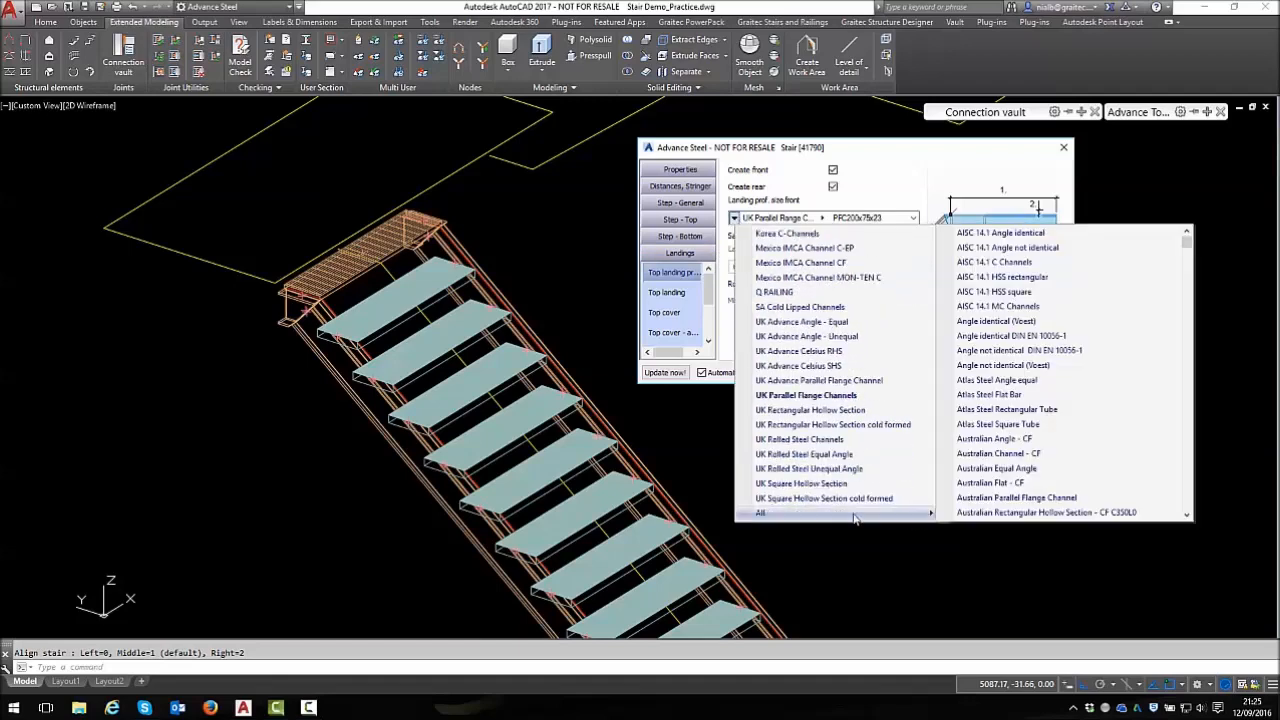
pyautogui.moveTo(925, 514)
pyautogui.moveTo(1186, 242); pyautogui.dragTo(1163, 408)
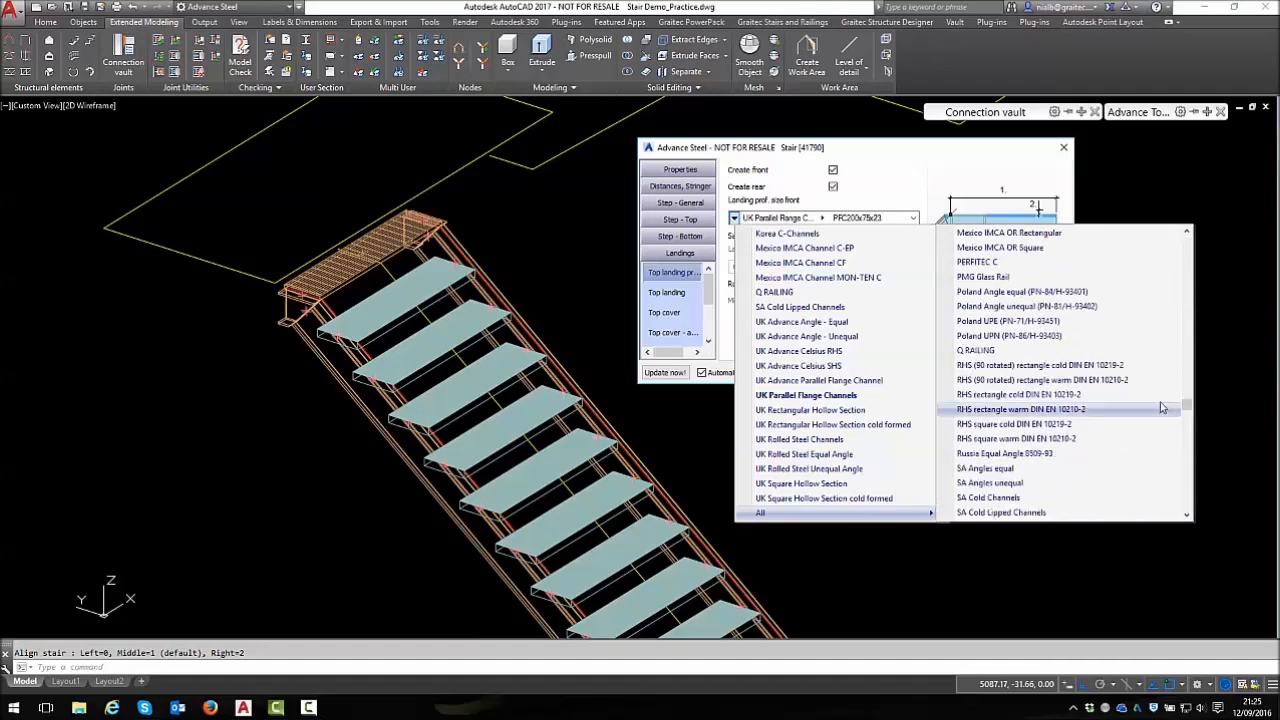
pyautogui.click(1003, 277)
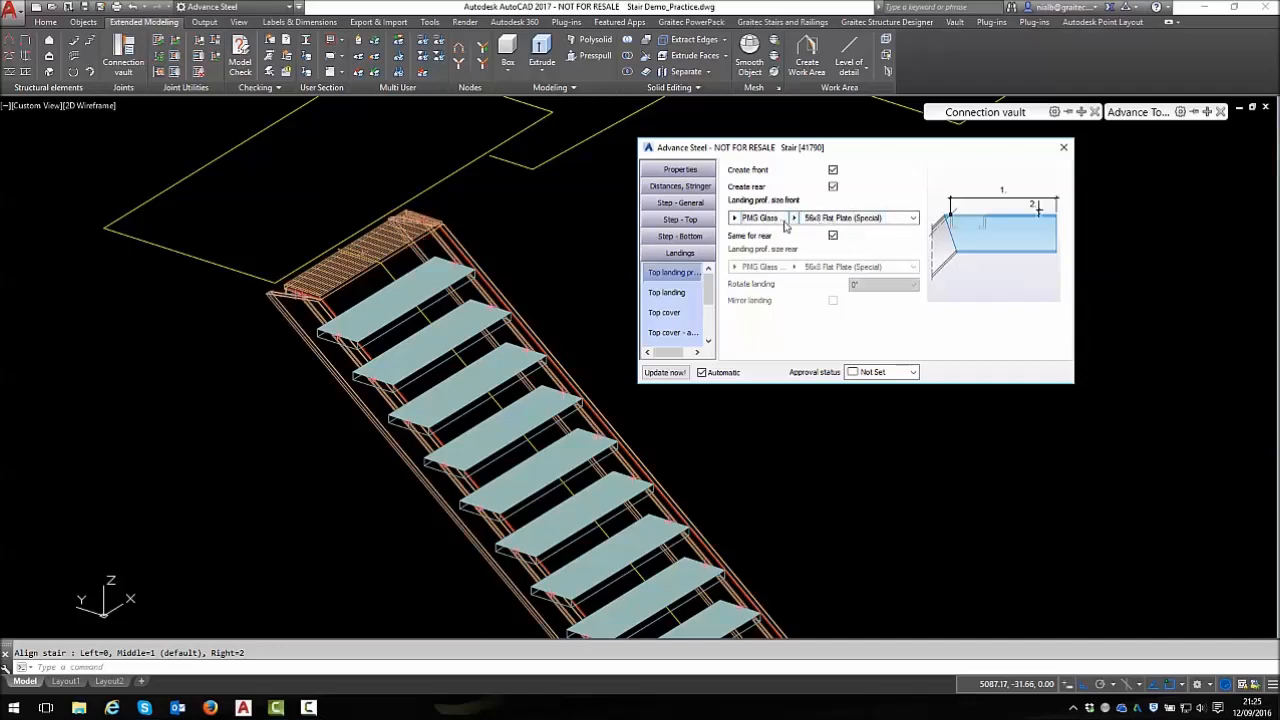
pyautogui.click(794, 218)
pyautogui.click(806, 278)
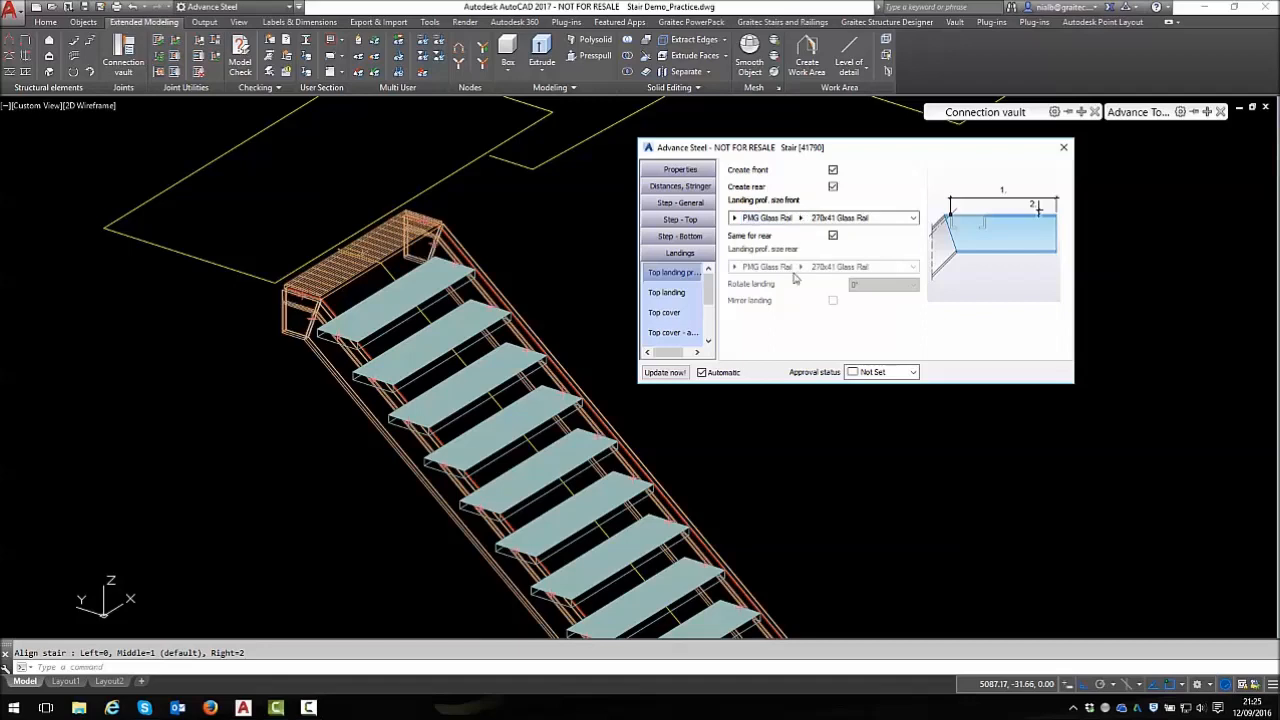
# Set both the front and rear top landing lengths to 300
pyautogui.click(667, 292)
pyautogui.moveTo(885, 183); pyautogui.dragTo(823, 192)
pyautogui.write('3')
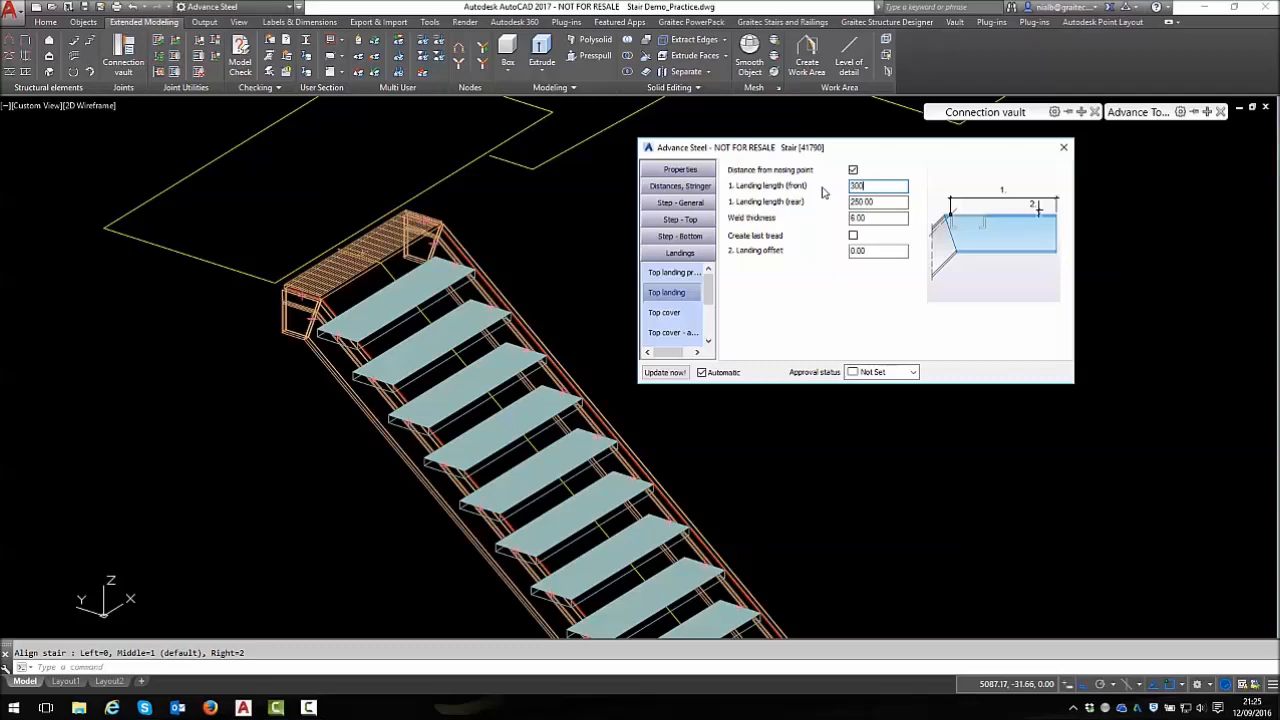
pyautogui.write('00')
pyautogui.click(893, 202)
pyautogui.moveTo(893, 202); pyautogui.dragTo(841, 204)
pyautogui.write('30')
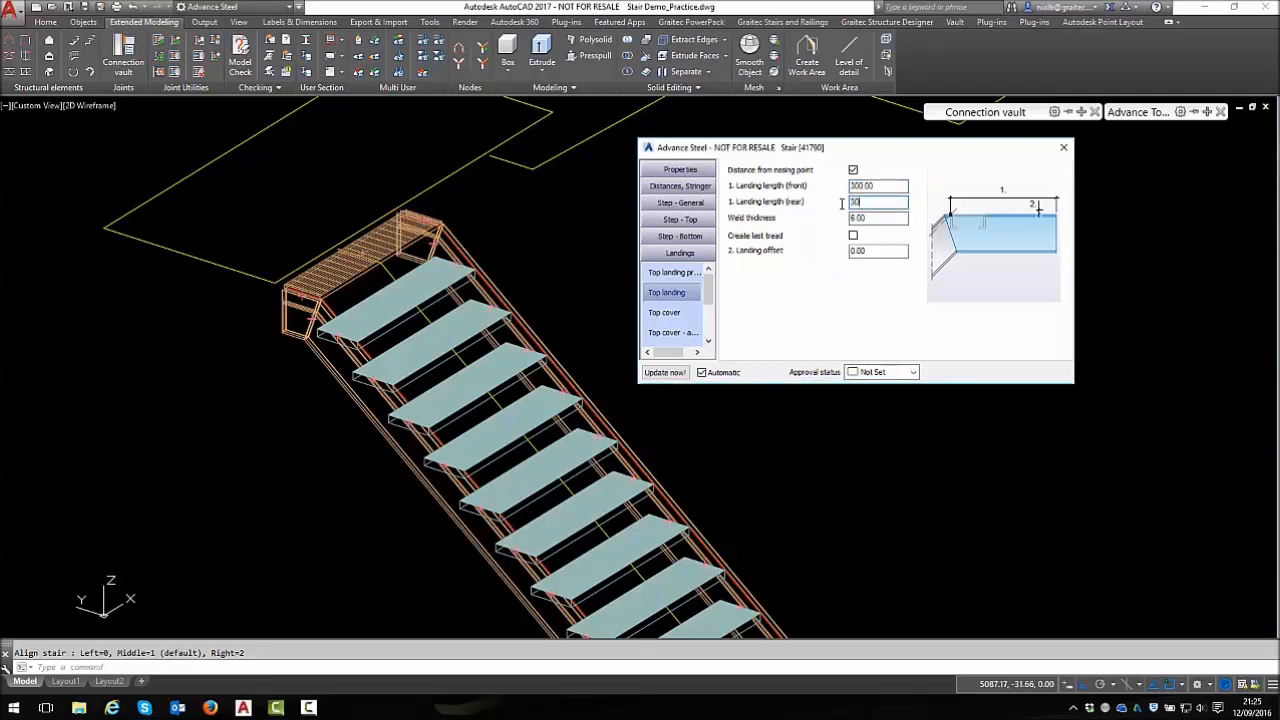
pyautogui.press('Return')
# Switch the view to the Realistic visual style and inspect the stair's landing, stringers and treads
pyautogui.click(92, 105)
pyautogui.click(128, 184)
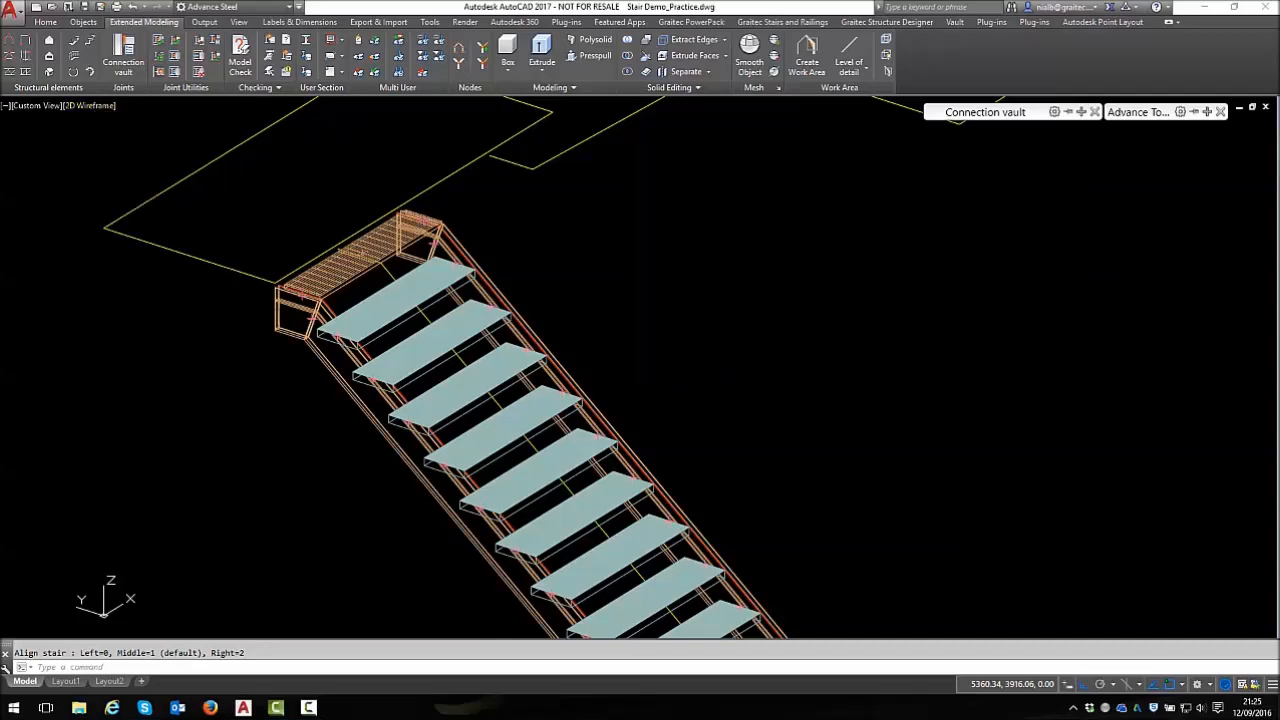
pyautogui.scroll(3, 275, 305)
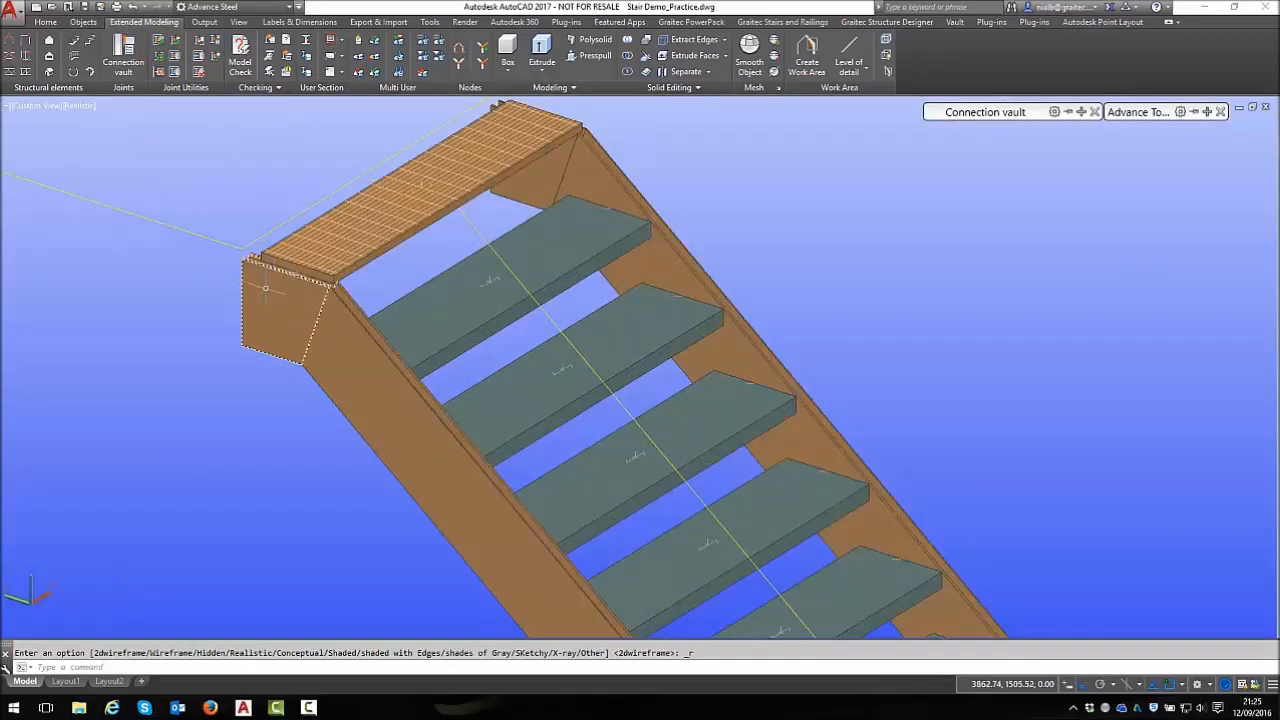
pyautogui.keyDown('shift'); pyautogui.moveTo(275, 305); pyautogui.dragTo(575, 257, button='middle'); pyautogui.keyUp('shift')
pyautogui.scroll(-6, 358, 216)
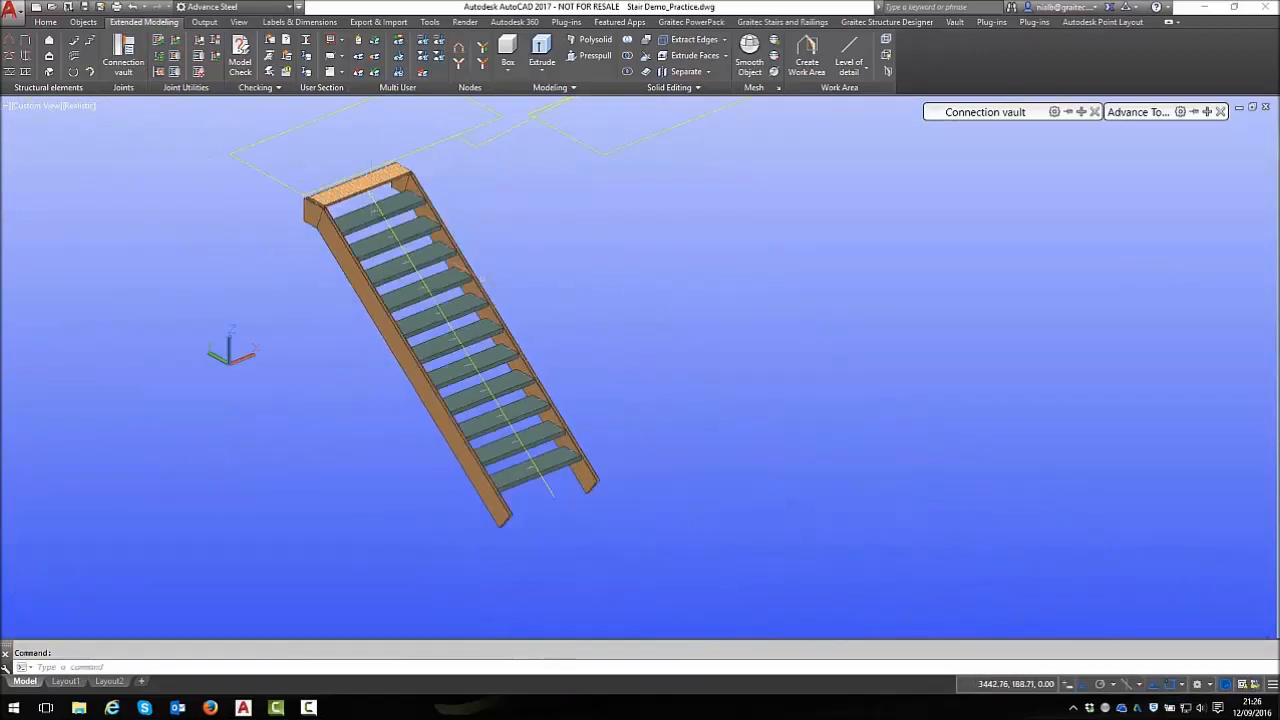
pyautogui.scroll(3, 533, 438)
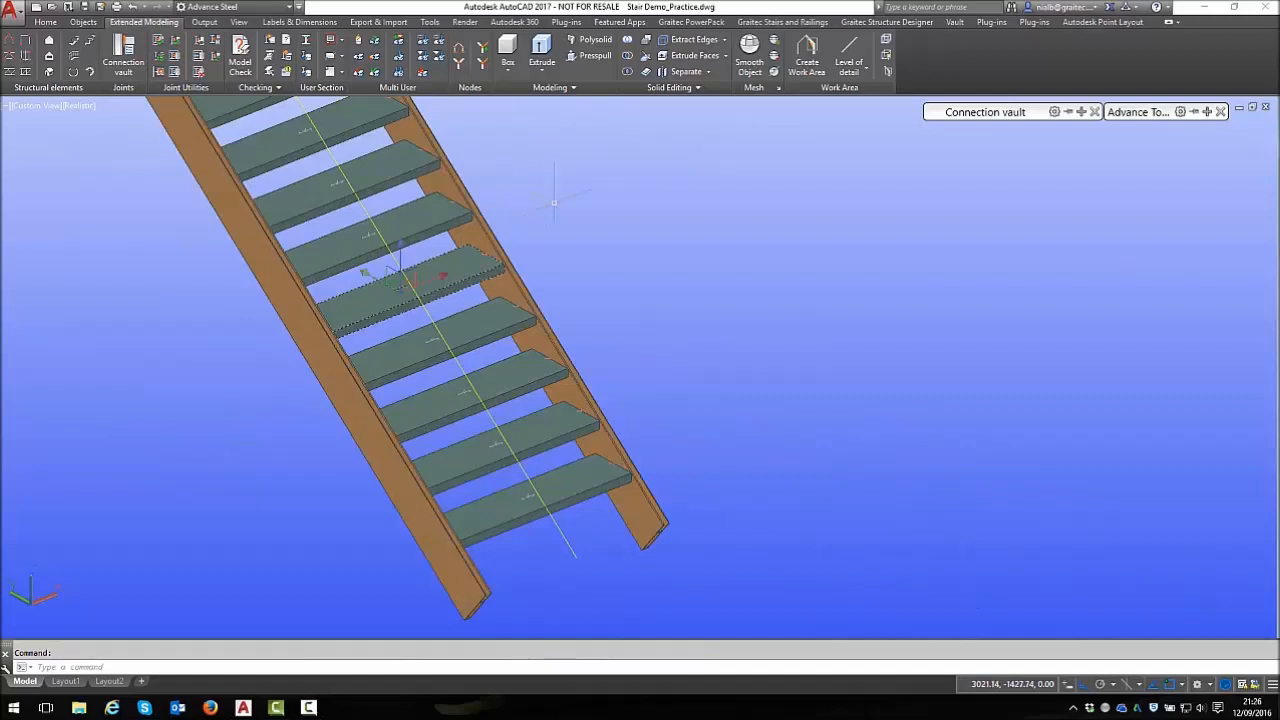
pyautogui.scroll(-4, 540, 330)
pyautogui.scroll(4, 553, 493)
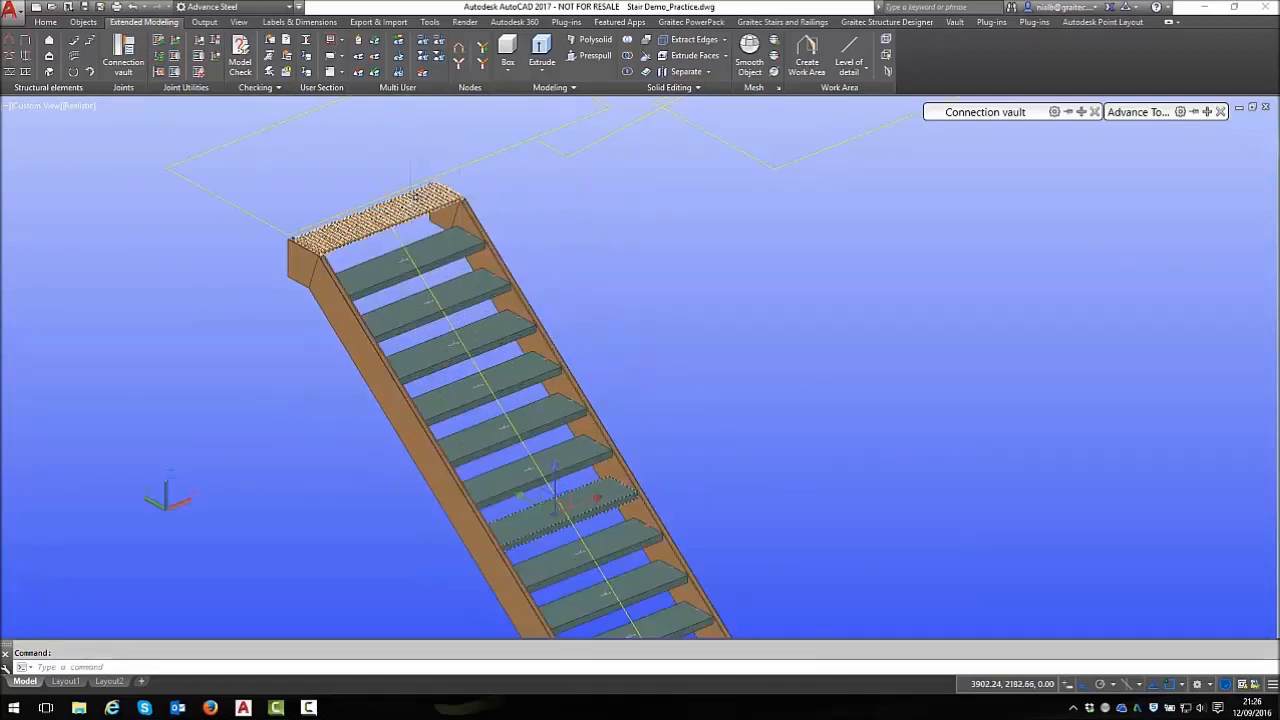
# Reopen the stair's joint properties from a selected tread and set the top landing cover to None
pyautogui.rightClick(545, 207)
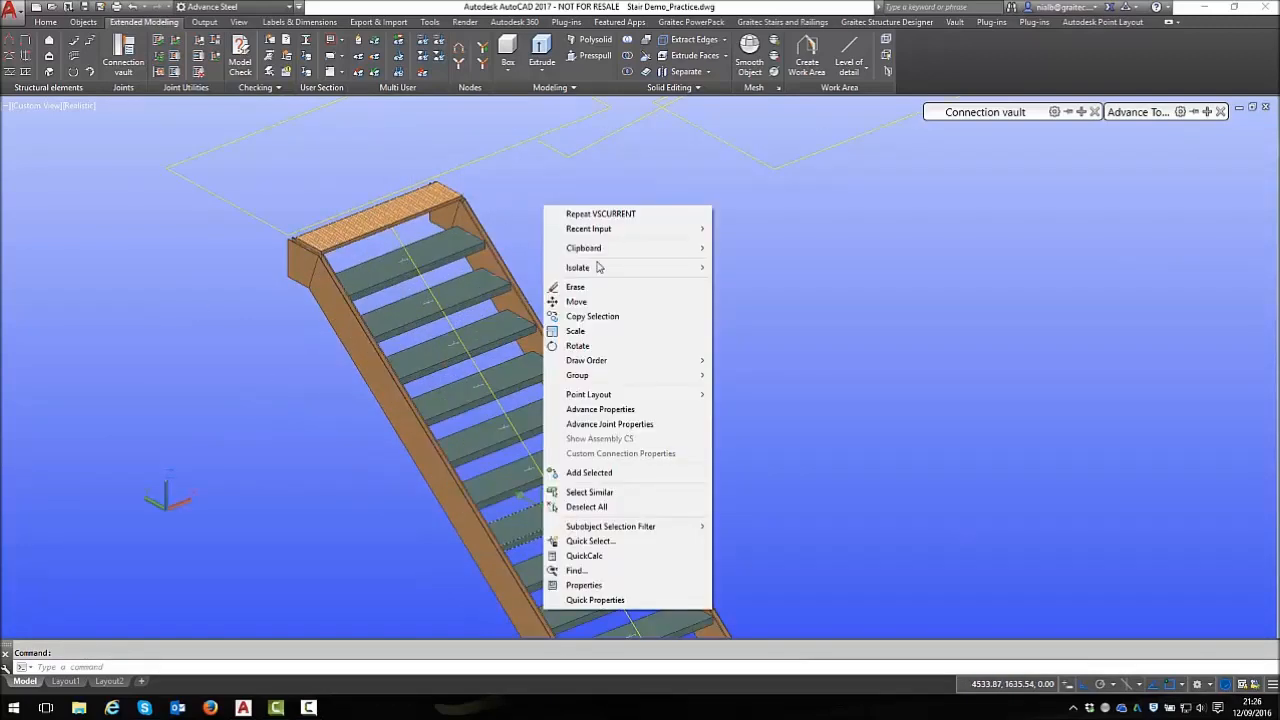
pyautogui.click(610, 424)
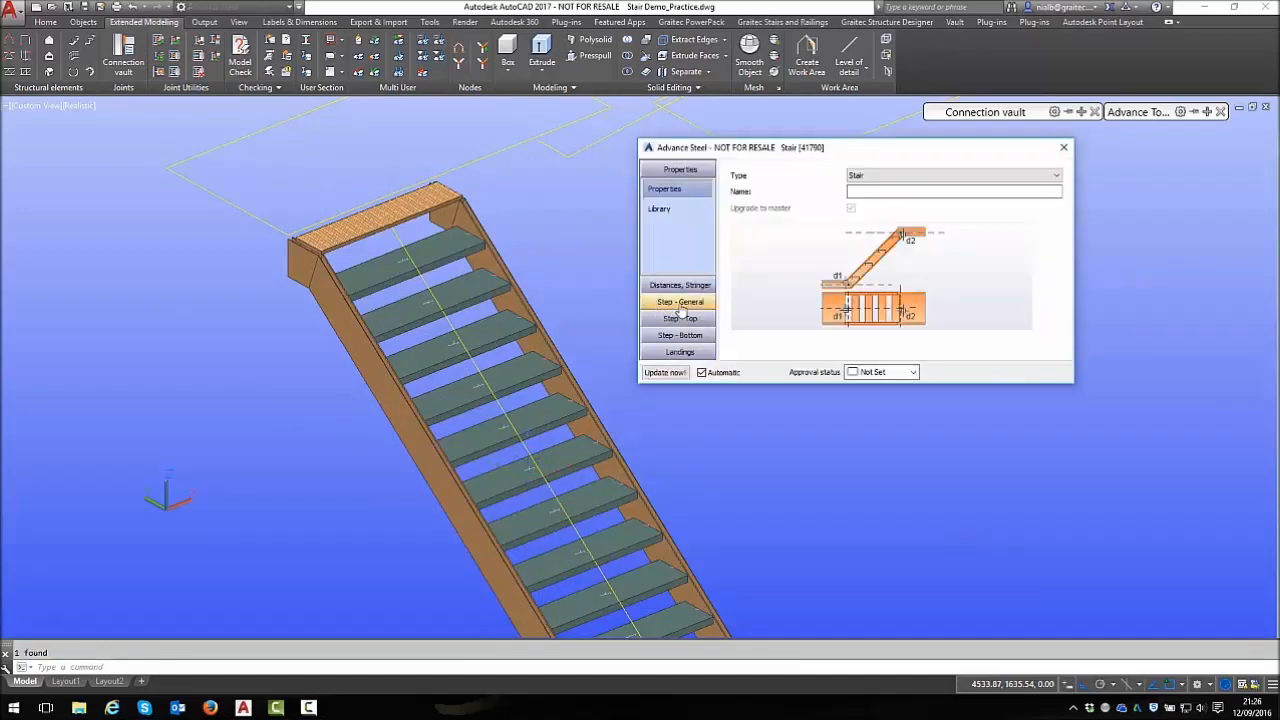
pyautogui.click(681, 353)
pyautogui.click(664, 312)
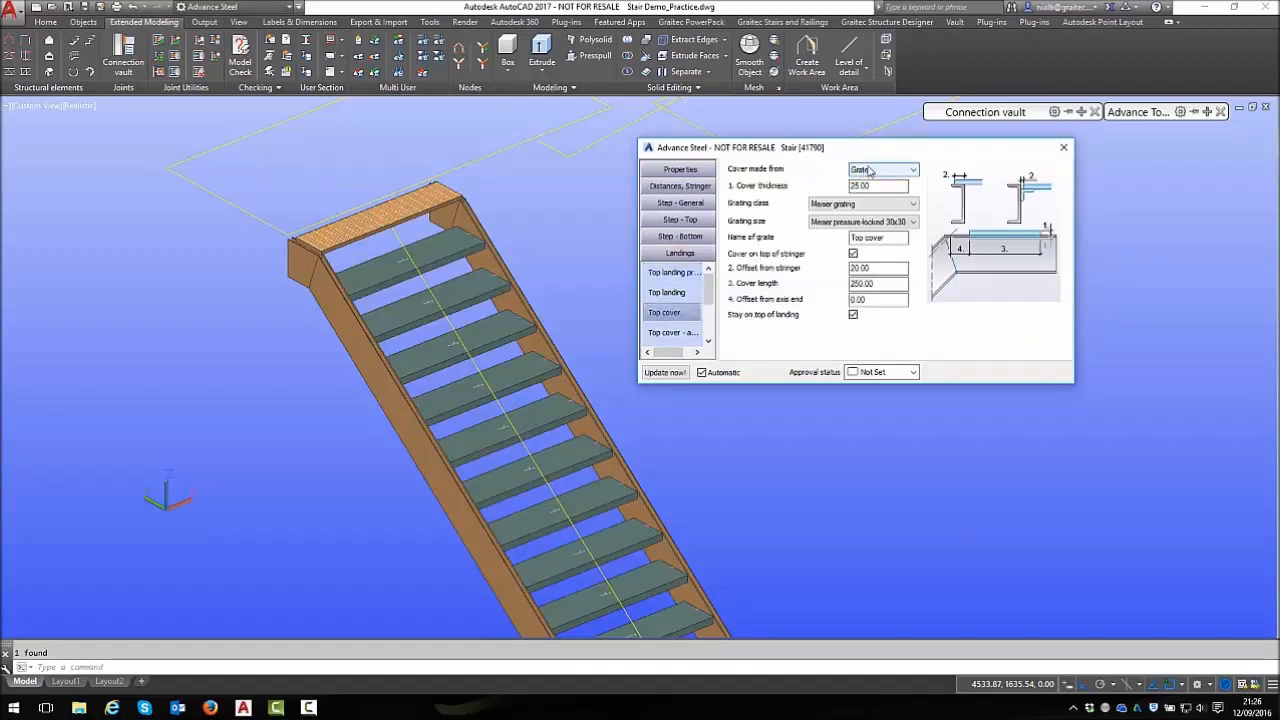
pyautogui.click(868, 171)
pyautogui.click(868, 188)
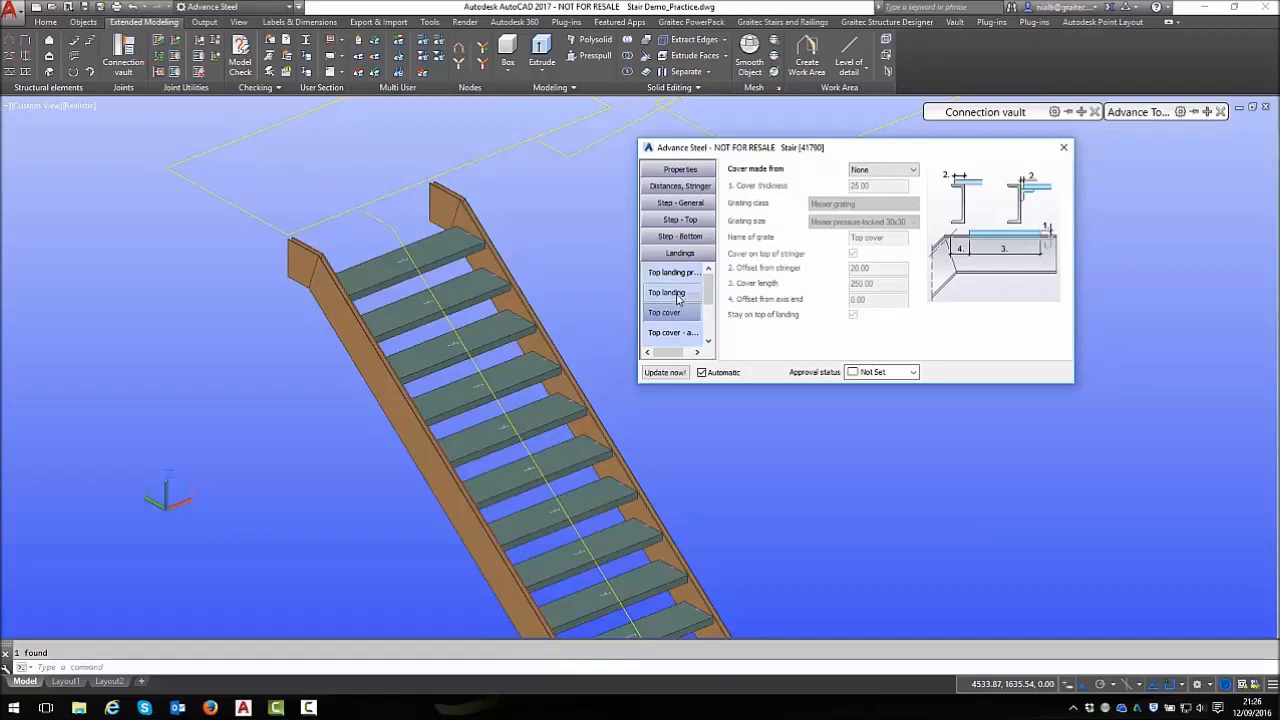
# Enable the last tread on the top landing, set the landing offset to 30 and inspect the landing corner
pyautogui.click(677, 296)
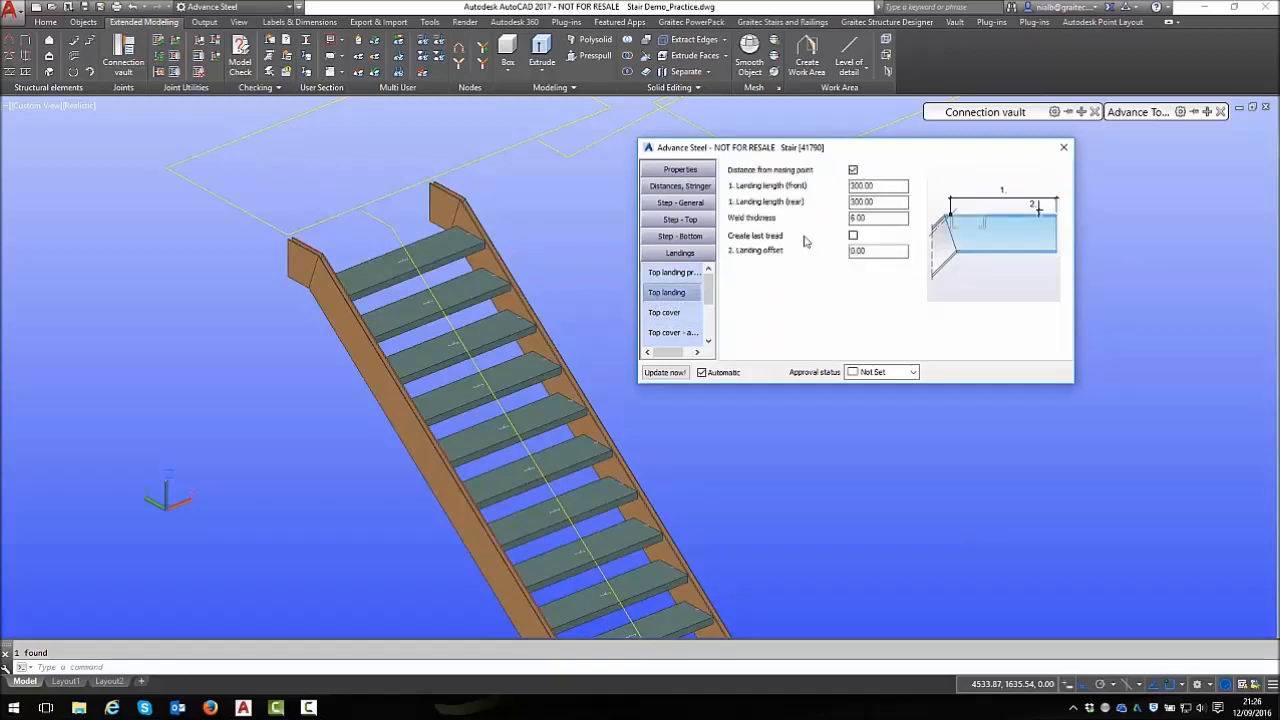
pyautogui.click(853, 237)
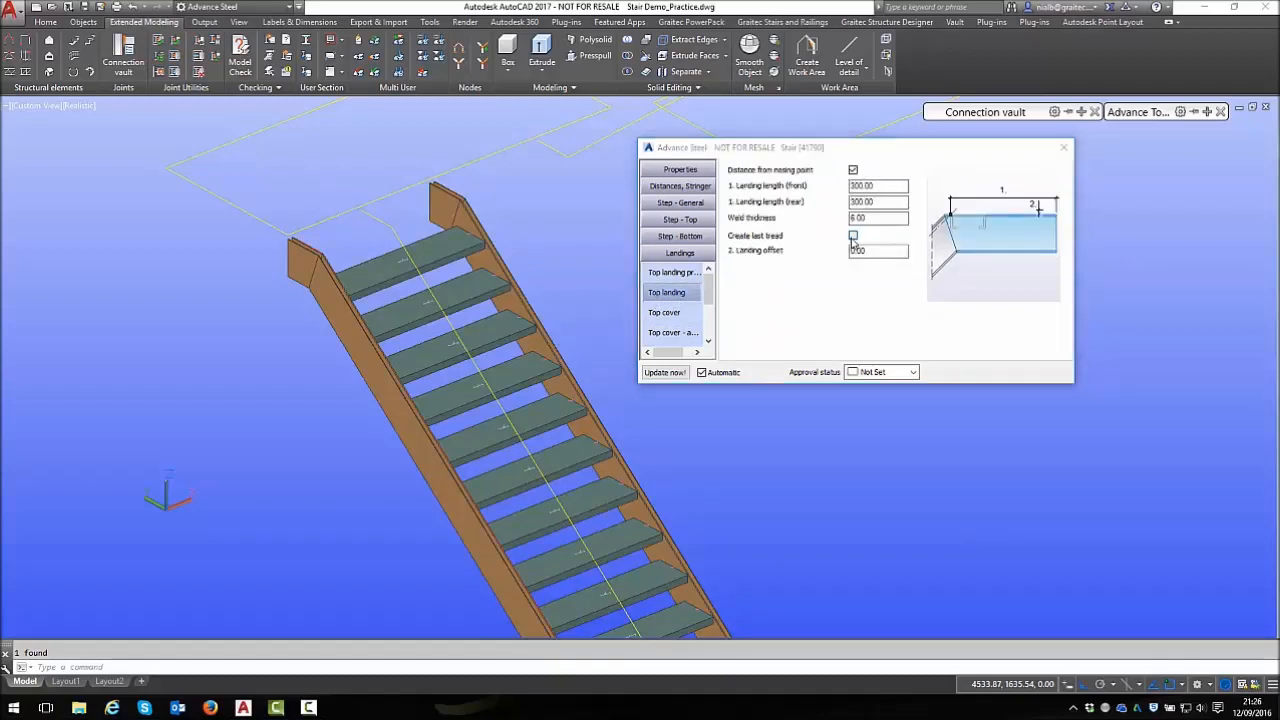
pyautogui.doubleClick(852, 251)
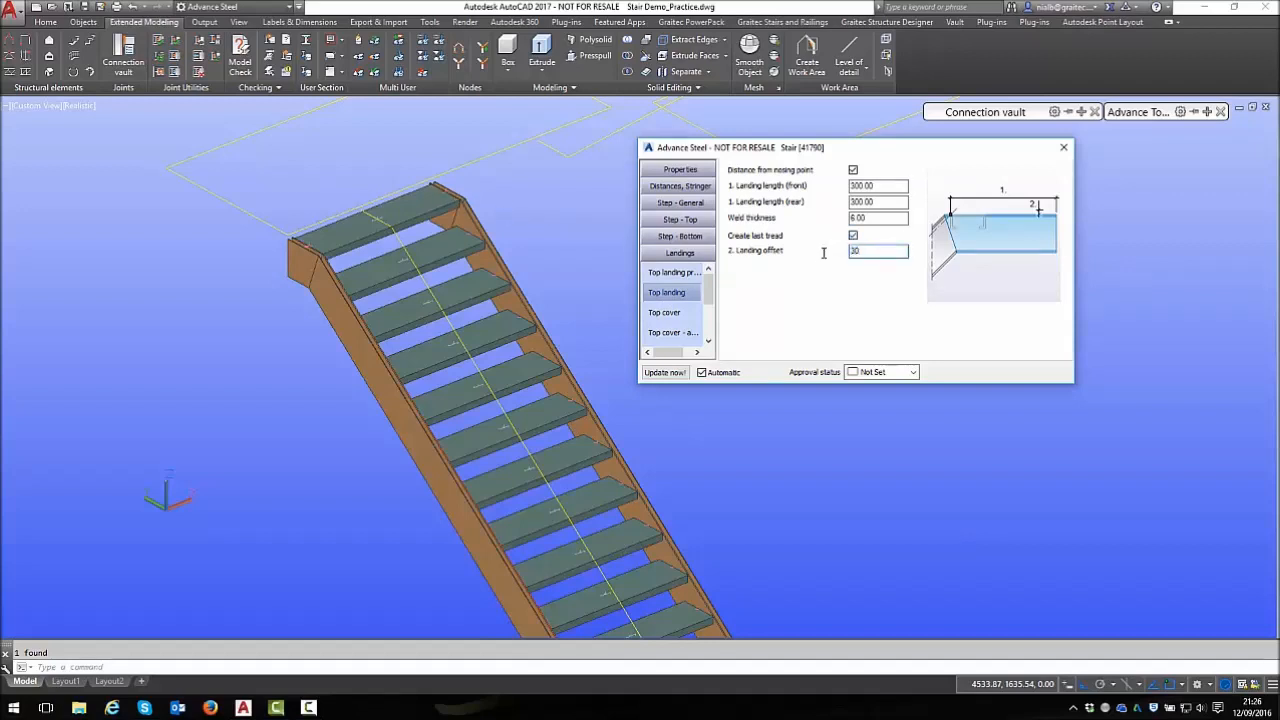
pyautogui.press('Tab')
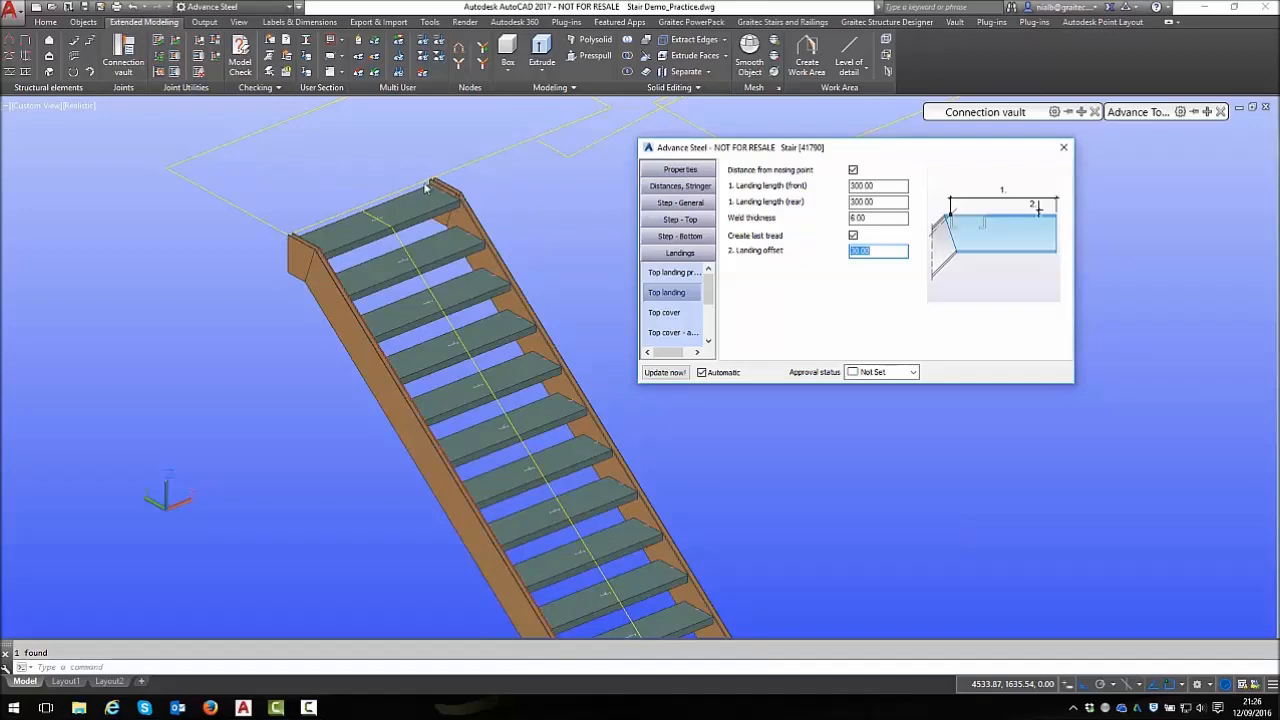
pyautogui.scroll(5, 440, 177)
pyautogui.keyDown('shift'); pyautogui.moveTo(441, 176); pyautogui.dragTo(423, 205, button='middle'); pyautogui.keyUp('shift')
pyautogui.scroll(-5, 423, 205)
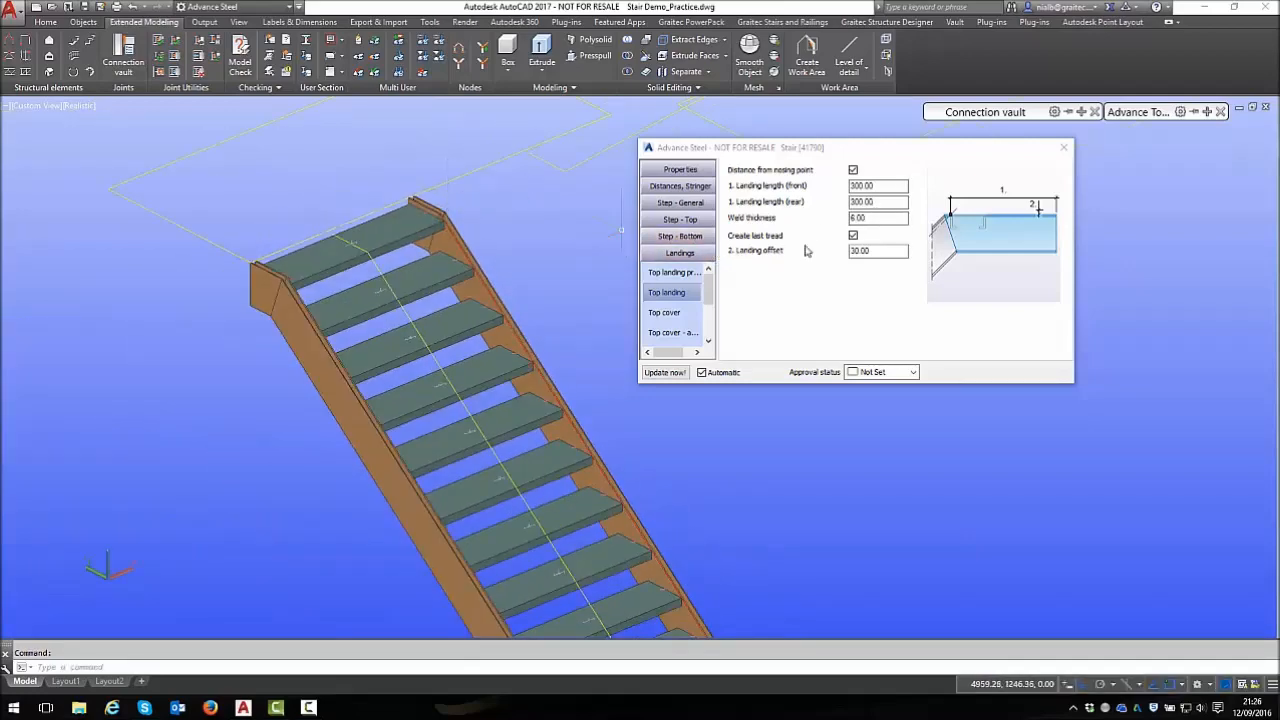
# Set the stair's slope-type stringer offset to 30
pyautogui.click(697, 188)
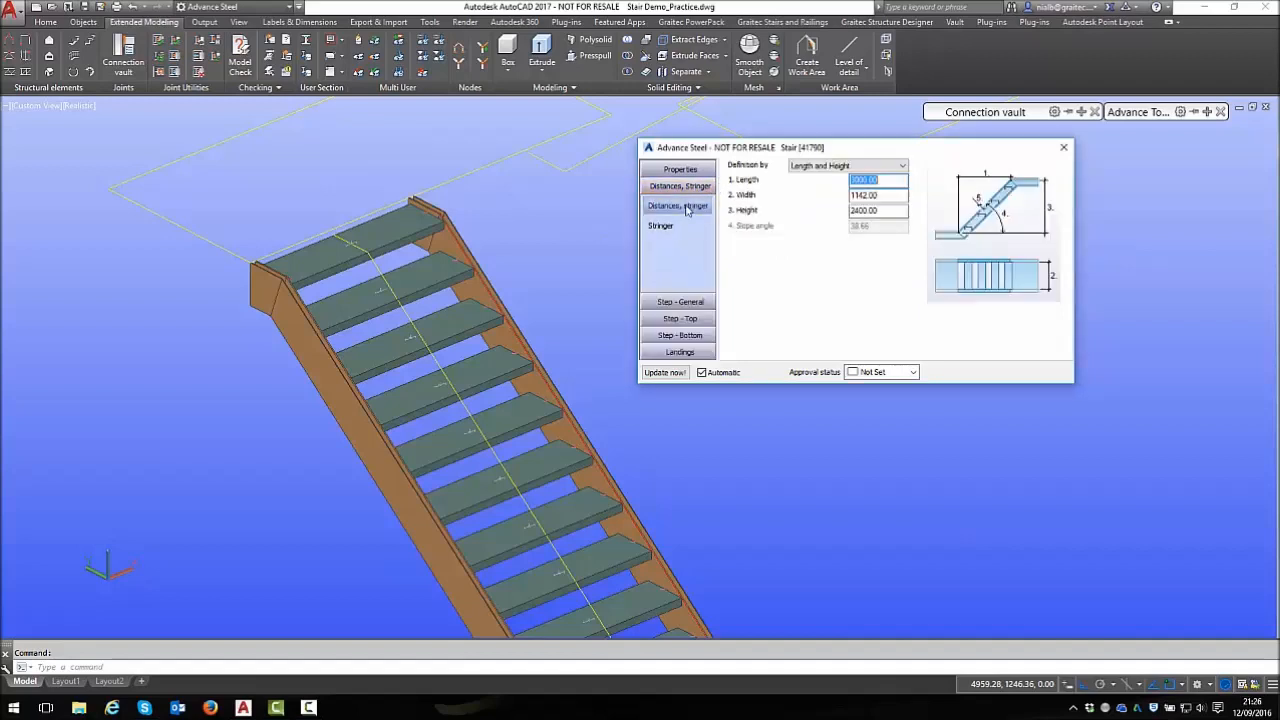
pyautogui.click(673, 230)
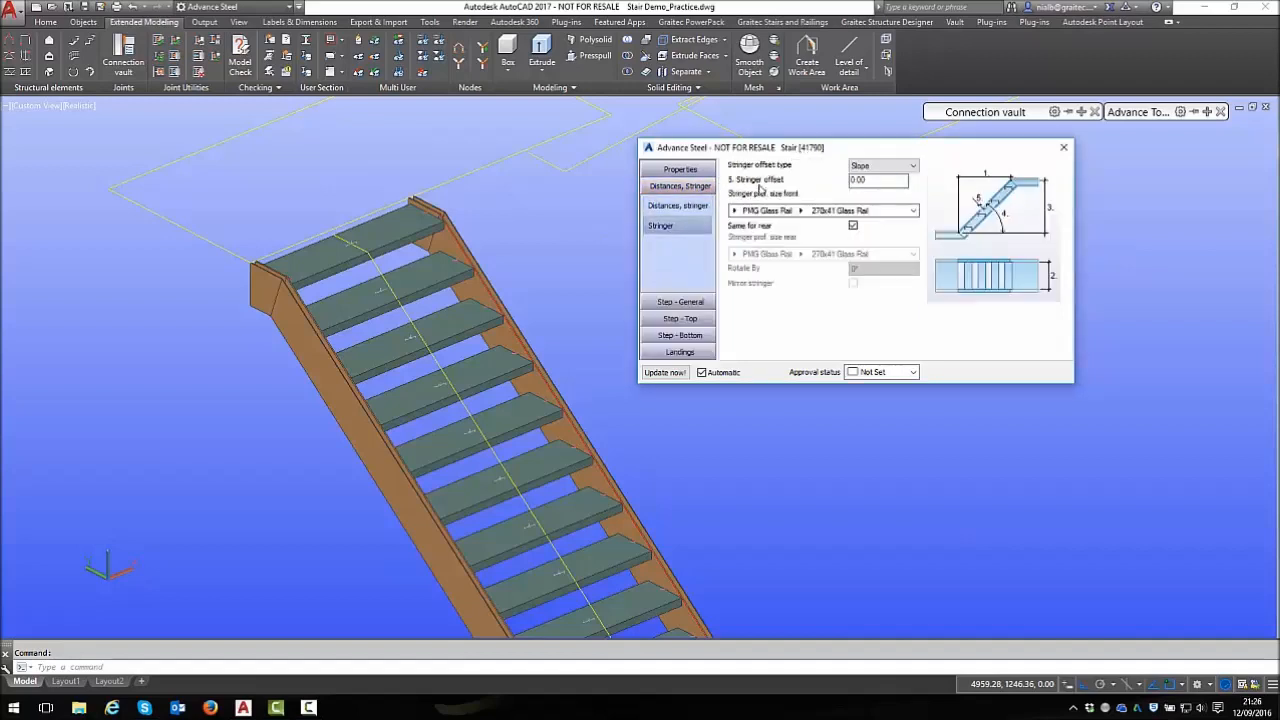
pyautogui.doubleClick(879, 181)
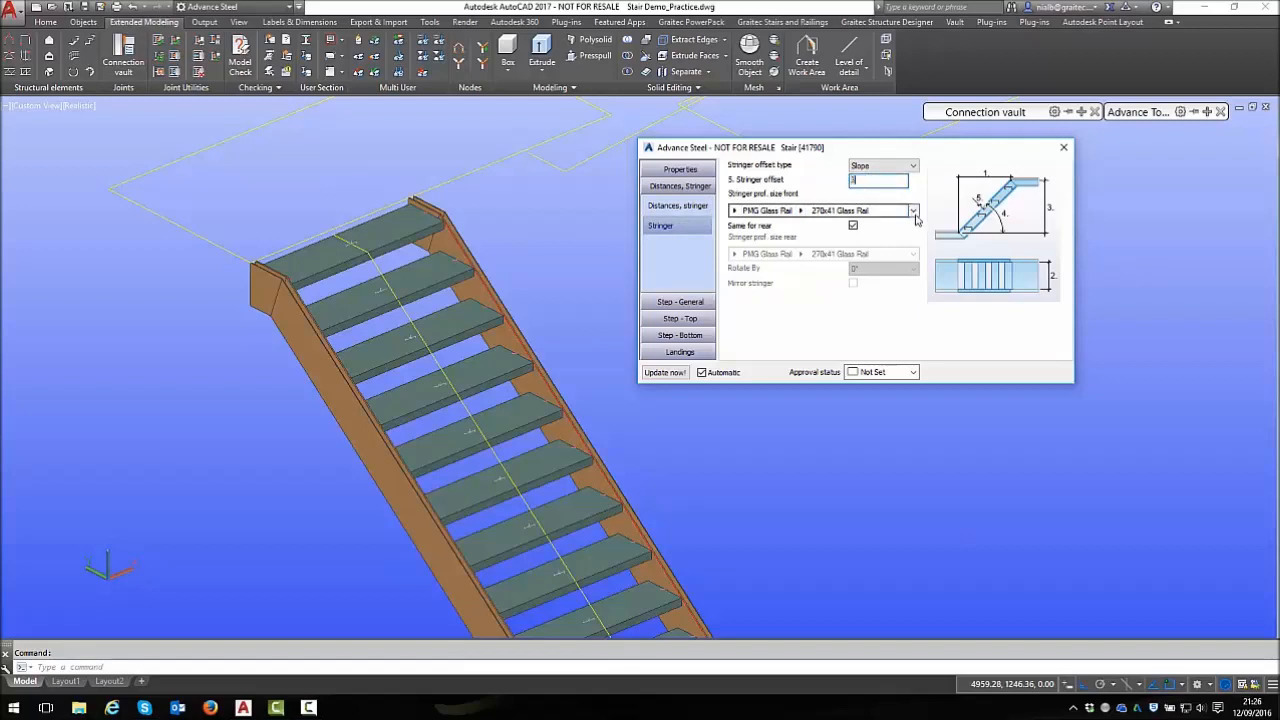
pyautogui.press('Return')
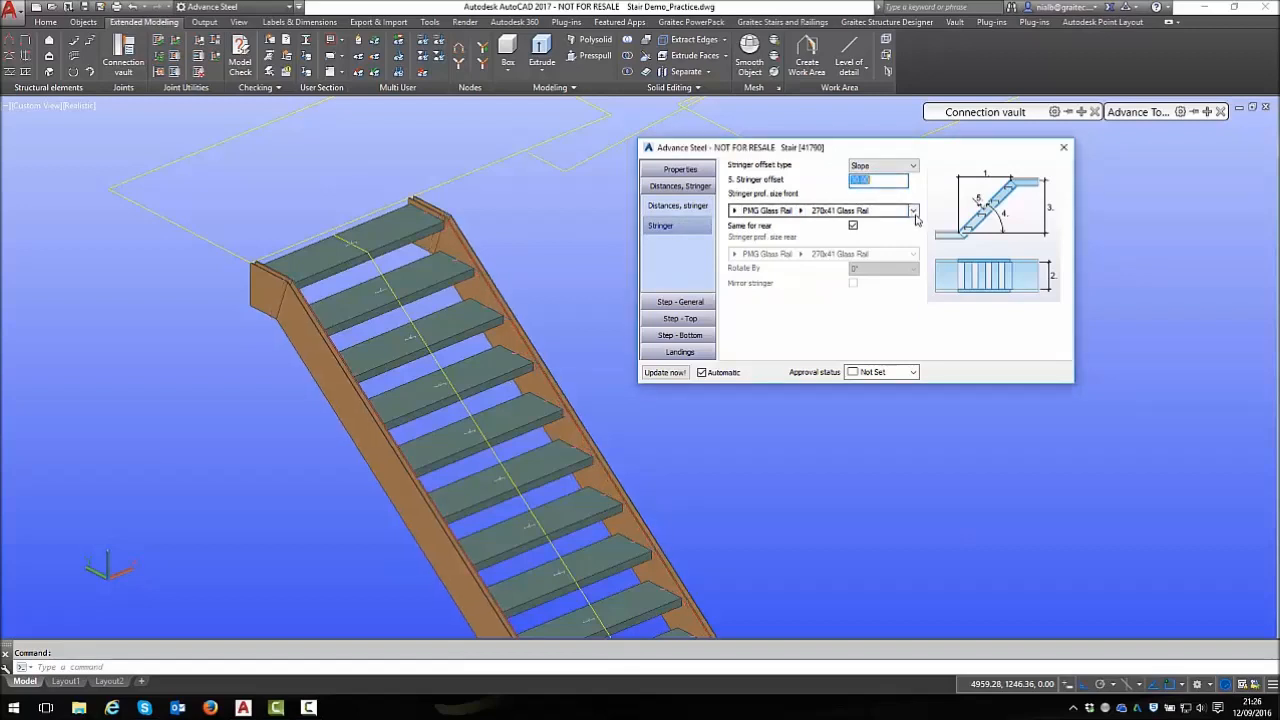
# Set the general treads' offset by stair width to 30
pyautogui.click(695, 304)
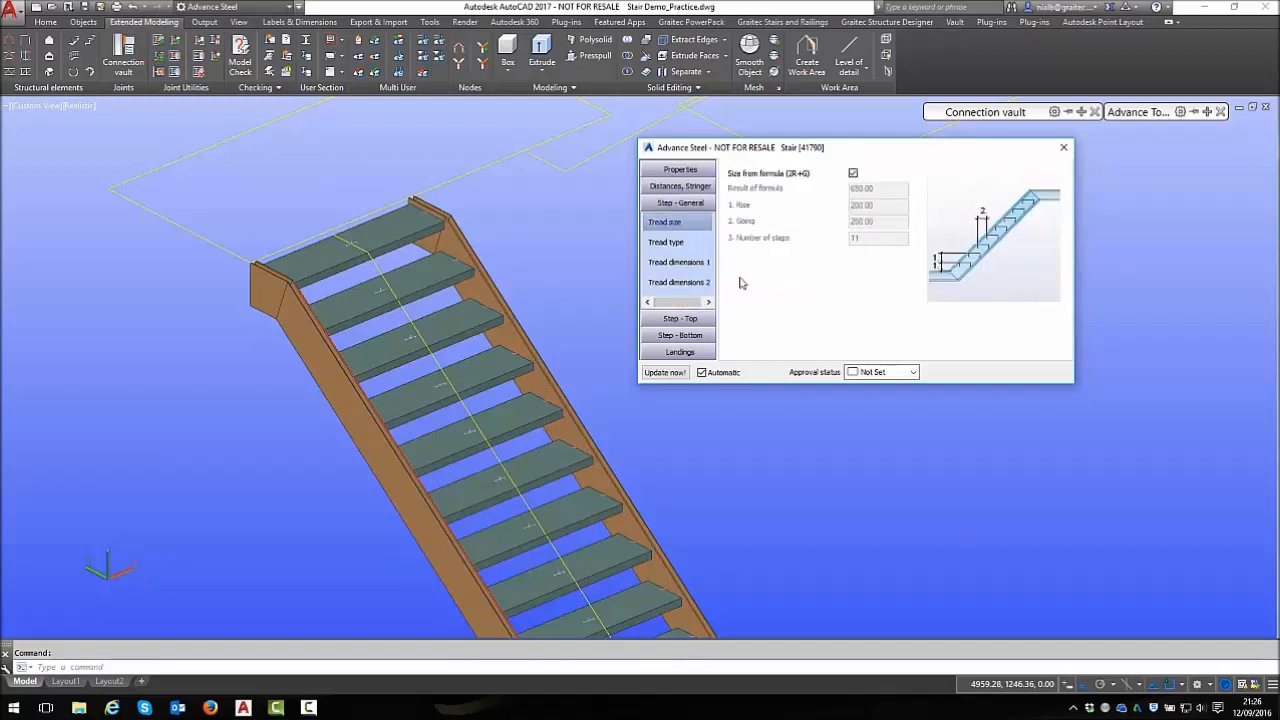
pyautogui.click(674, 250)
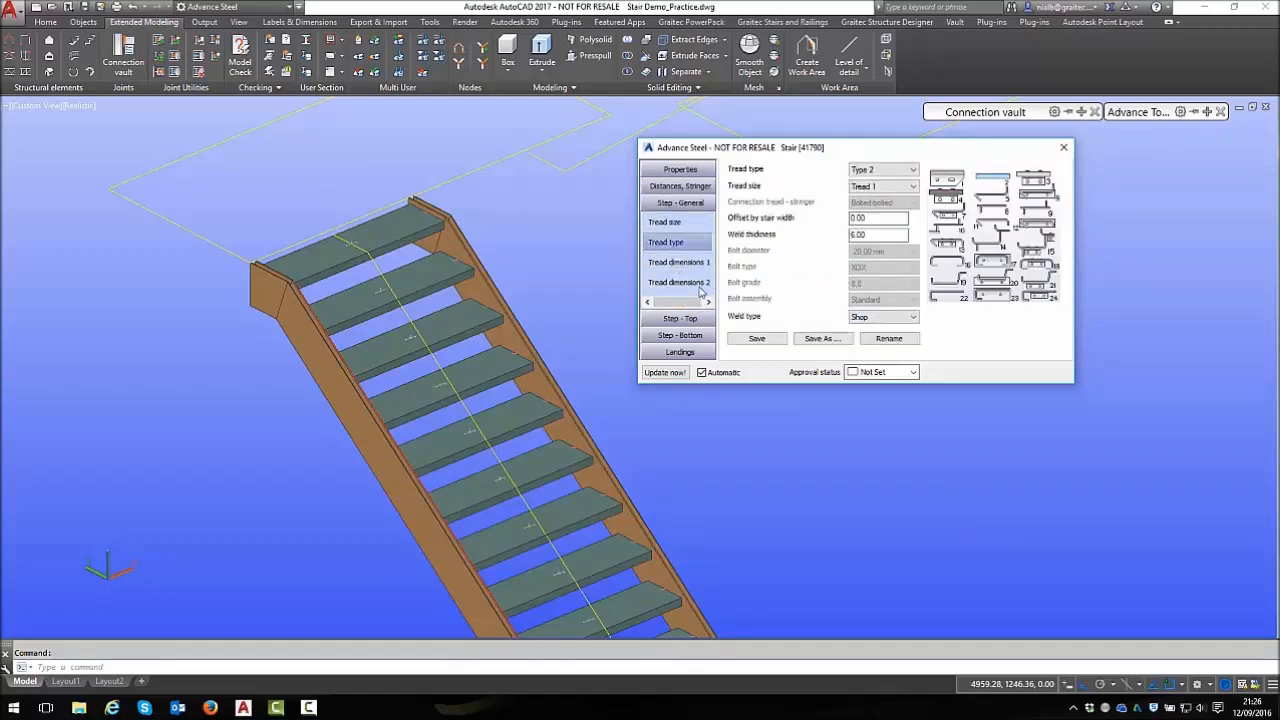
pyautogui.moveTo(885, 217); pyautogui.dragTo(838, 217)
pyautogui.write('30')
pyautogui.press('Return')
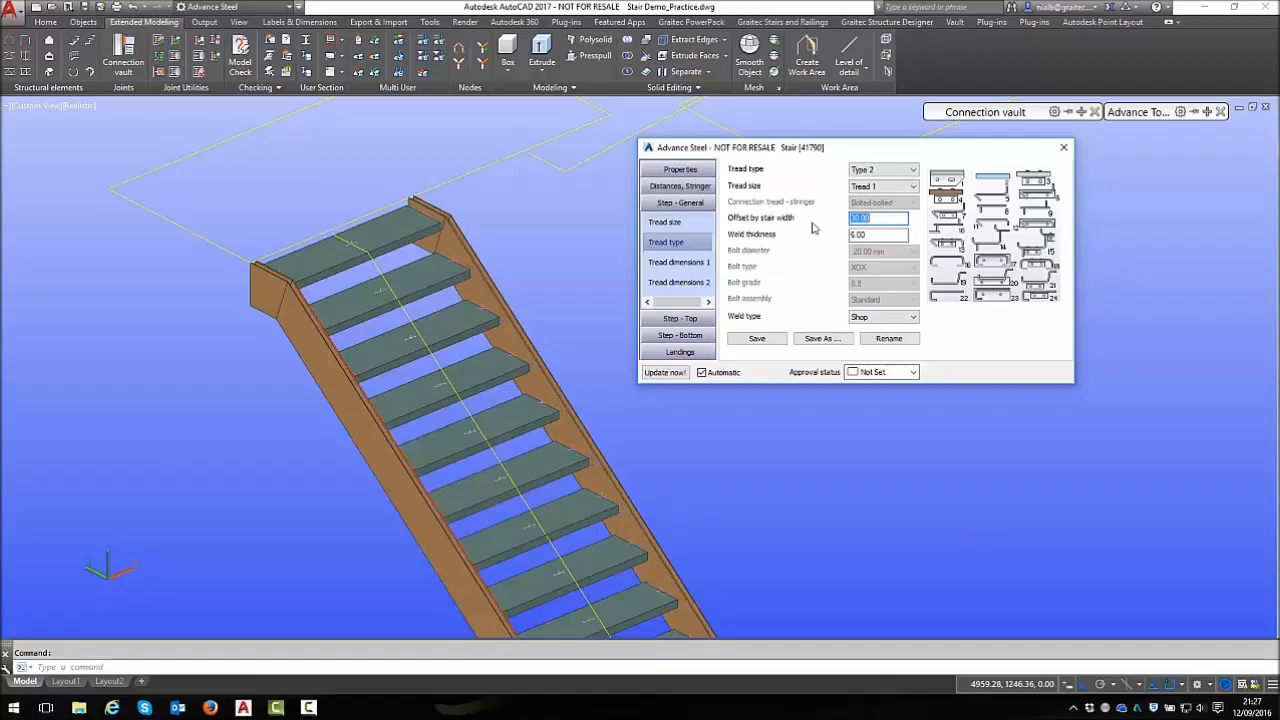
# Examine the stair from several angles, checking the tread ends against the stringers, and close the stair properties
pyautogui.keyDown('shift'); pyautogui.moveTo(612, 290); pyautogui.dragTo(575, 238, button='middle'); pyautogui.keyUp('shift')
pyautogui.scroll(4, 472, 277)
pyautogui.scroll(-5, 472, 277)
pyautogui.scroll(-4, 575, 239)
pyautogui.scroll(4, 530, 275)
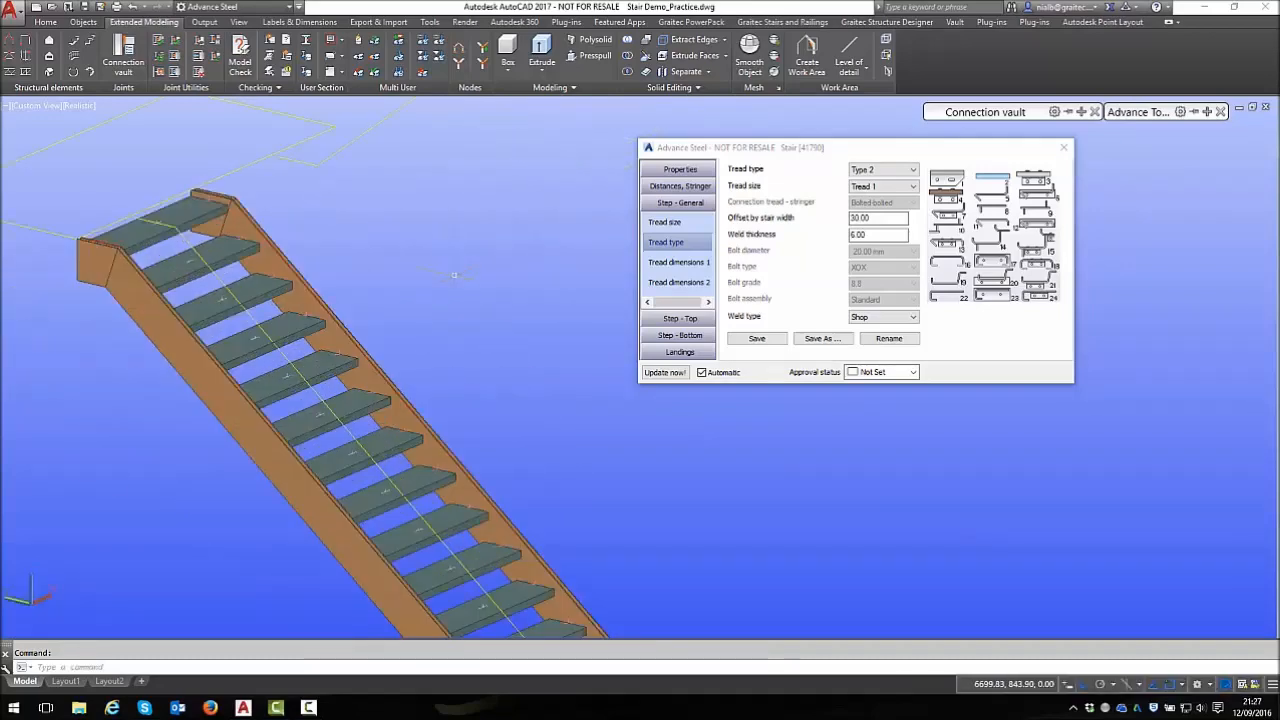
pyautogui.scroll(4, 173, 263)
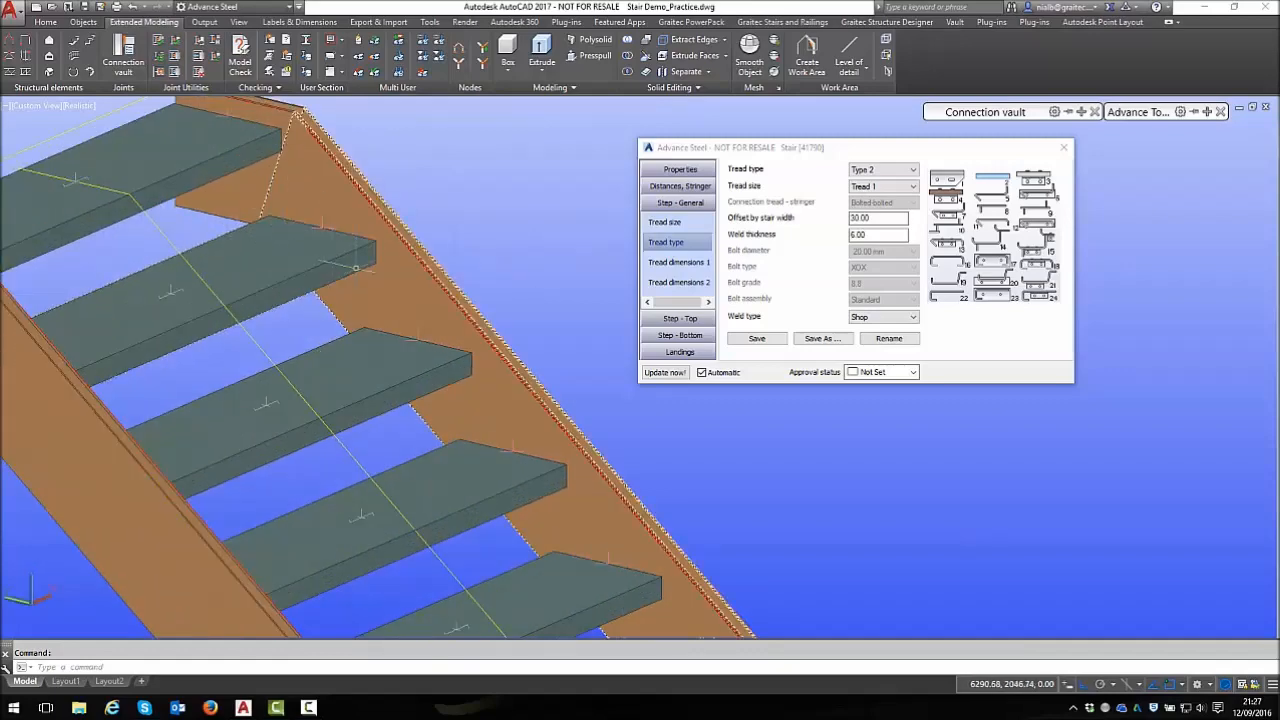
pyautogui.keyDown('shift'); pyautogui.moveTo(349, 249); pyautogui.dragTo(388, 228, button='middle'); pyautogui.keyUp('shift')
pyautogui.scroll(-4, 390, 227)
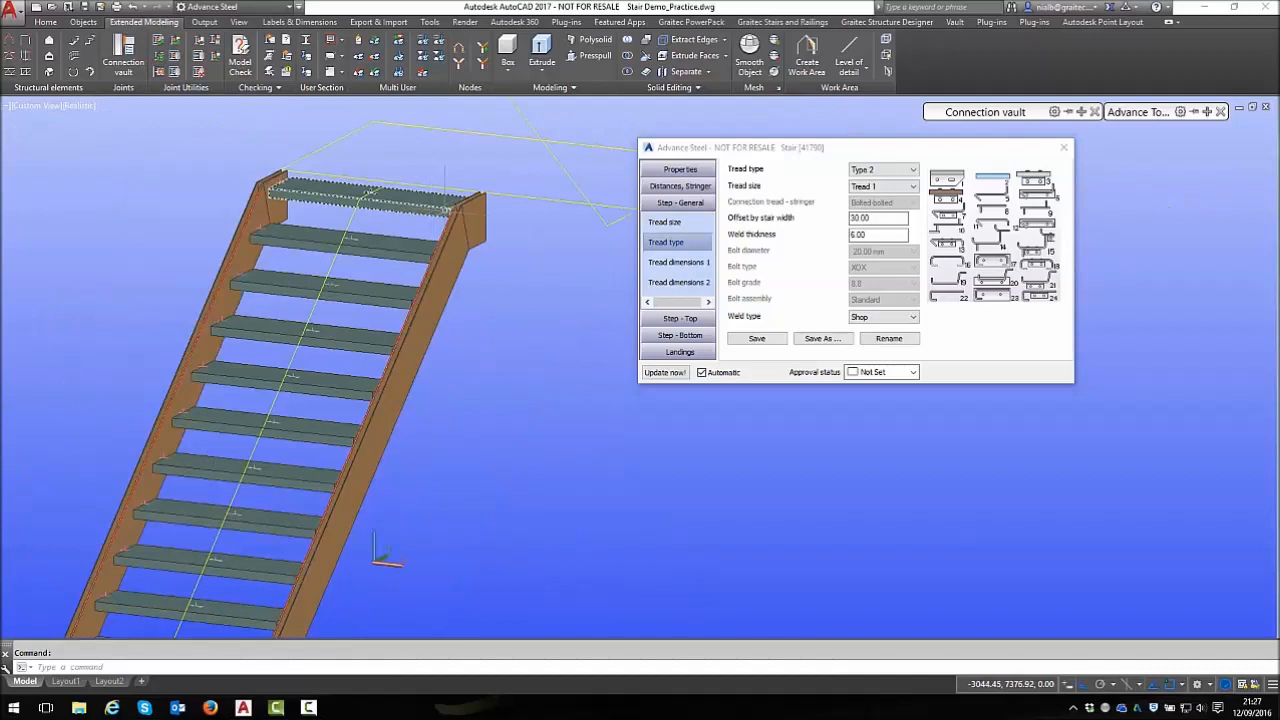
pyautogui.click(1062, 148)
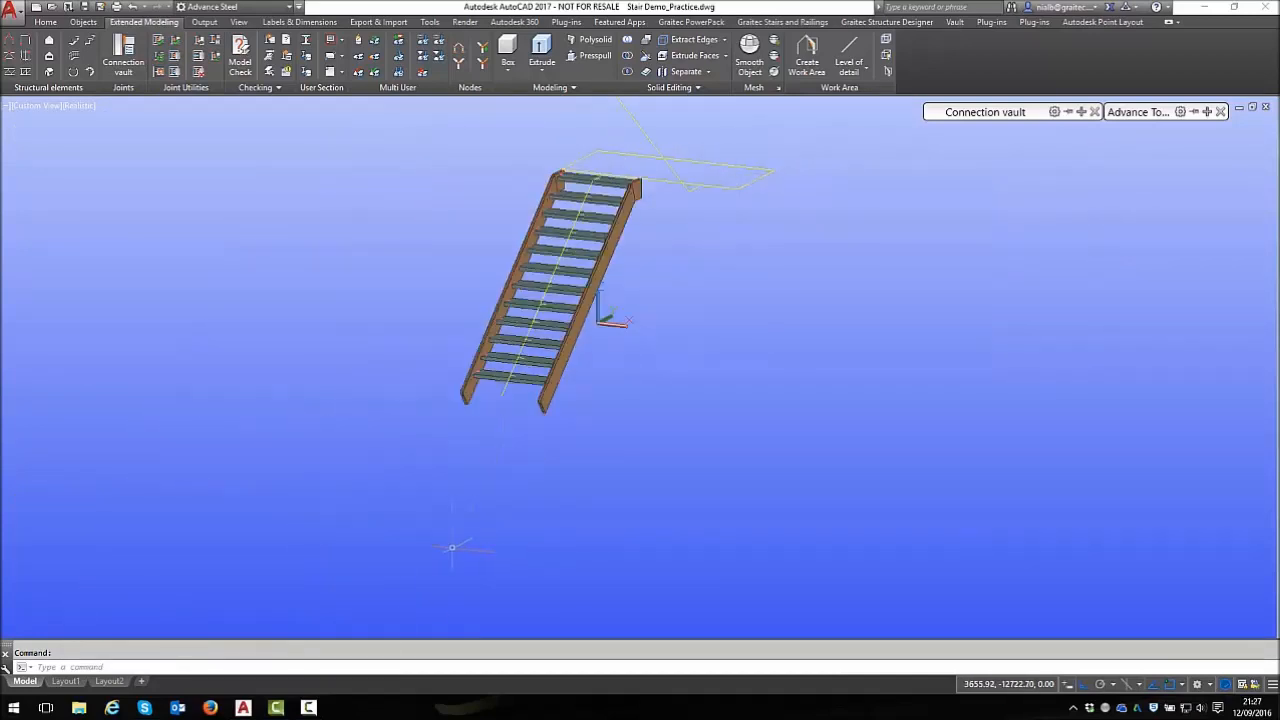
# Switch to the PMG Glass Clamp drawing and examine the clamp profile's open end and flanges from several angles
pyautogui.moveTo(244, 709)
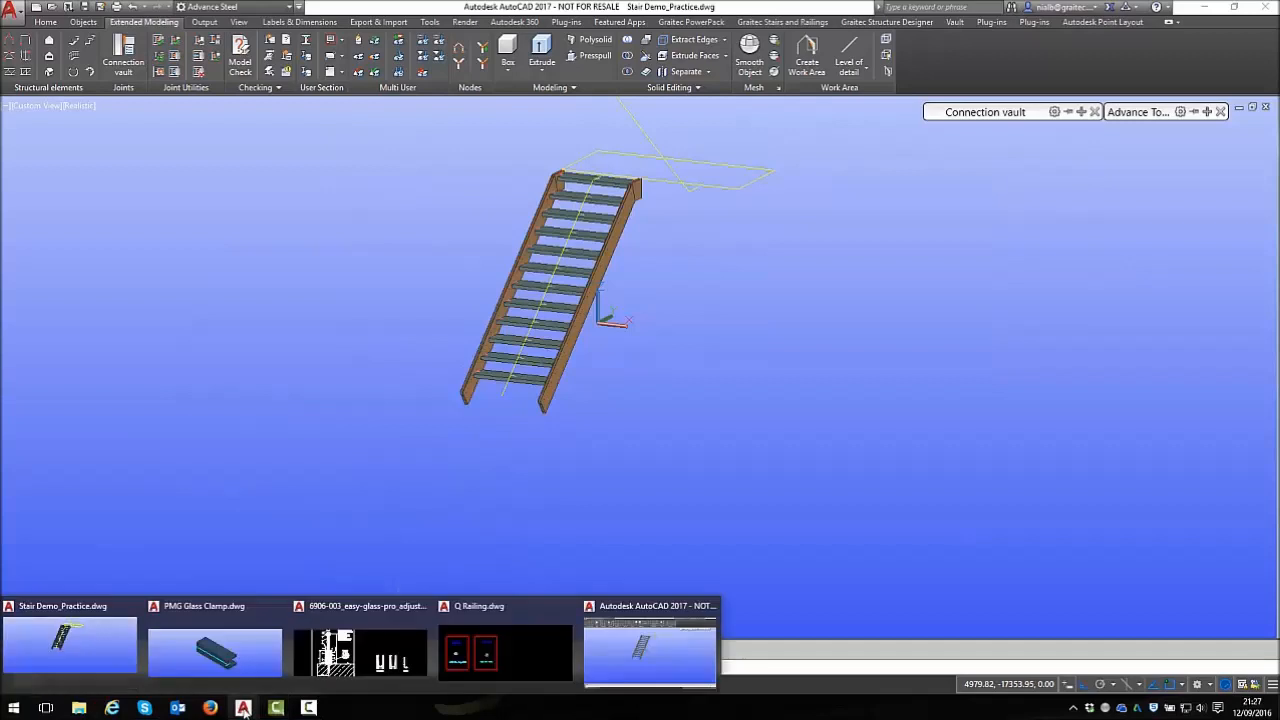
pyautogui.click(215, 652)
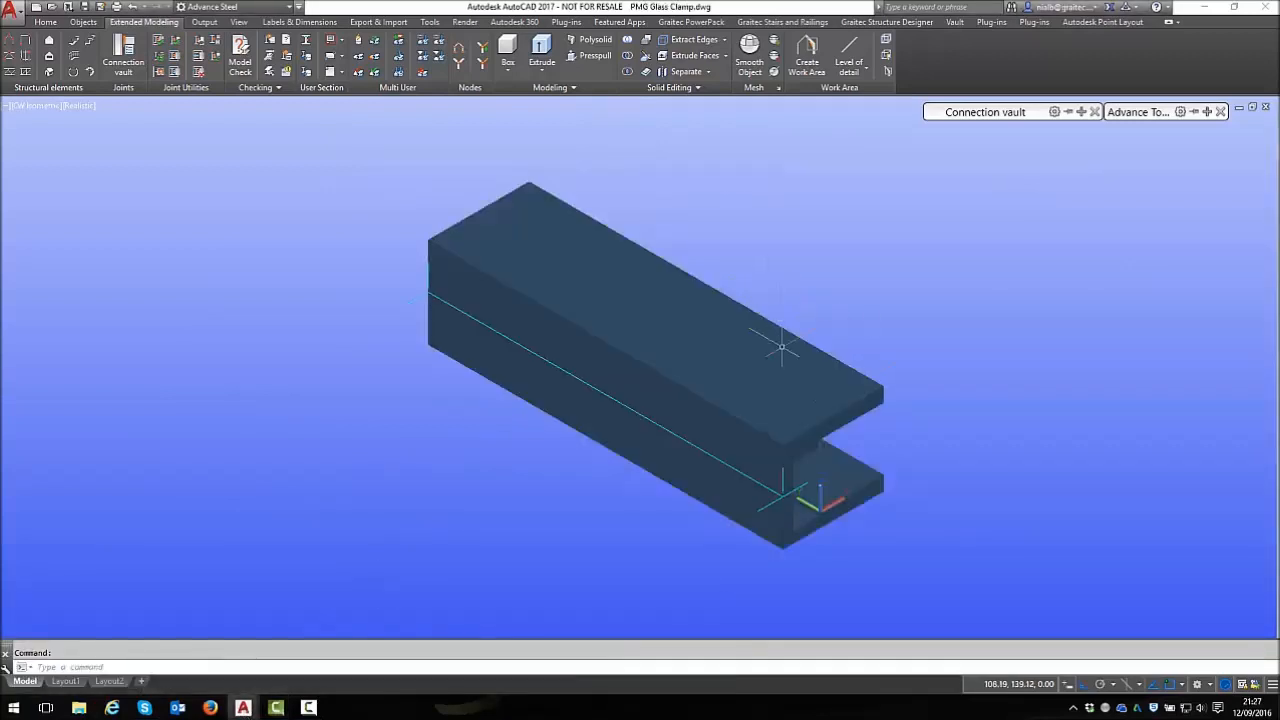
pyautogui.keyDown('shift'); pyautogui.moveTo(791, 437); pyautogui.dragTo(610, 344, button='middle'); pyautogui.keyUp('shift')
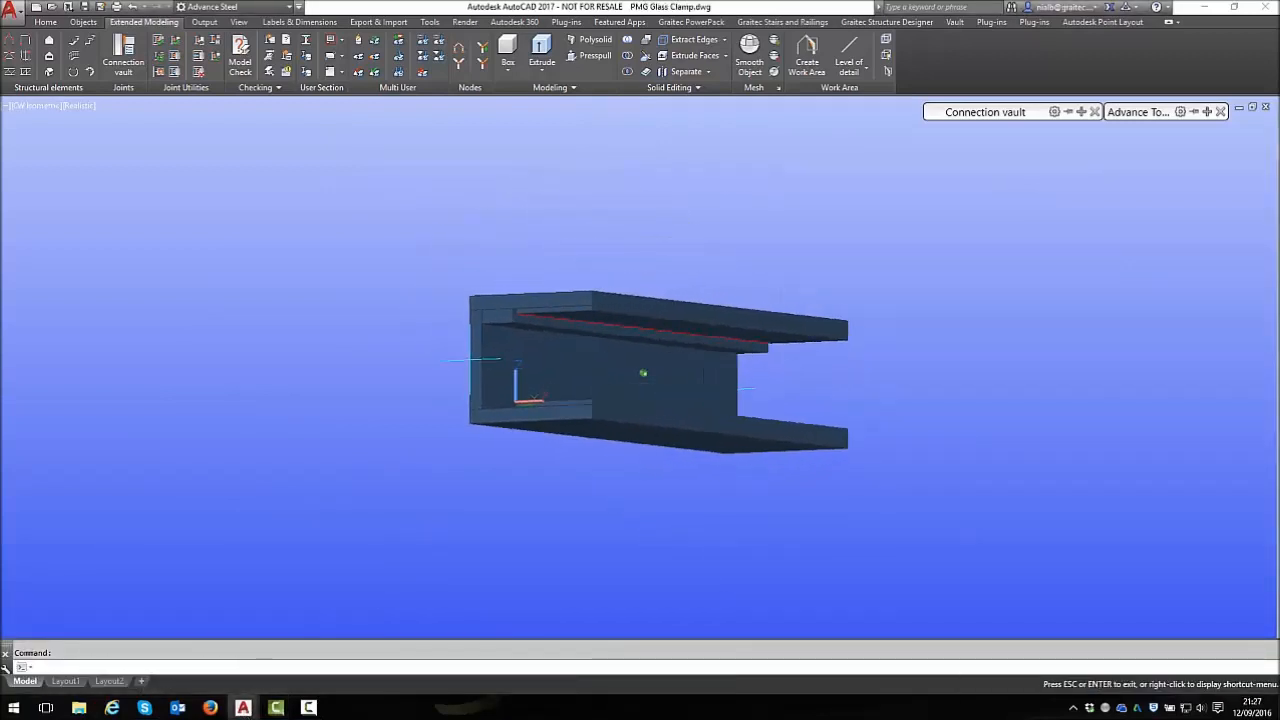
pyautogui.scroll(3, 500, 360)
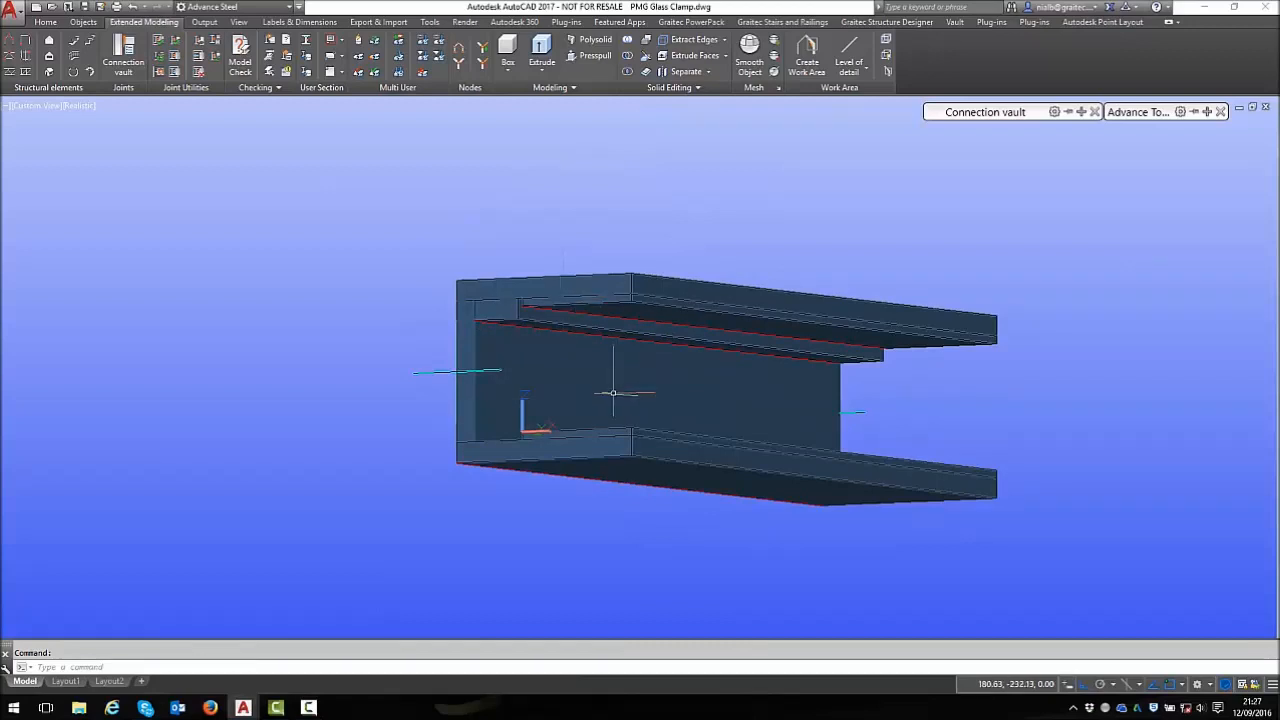
pyautogui.scroll(2, 571, 370)
pyautogui.keyDown('shift'); pyautogui.moveTo(571, 370); pyautogui.dragTo(621, 394, button='middle'); pyautogui.keyUp('shift')
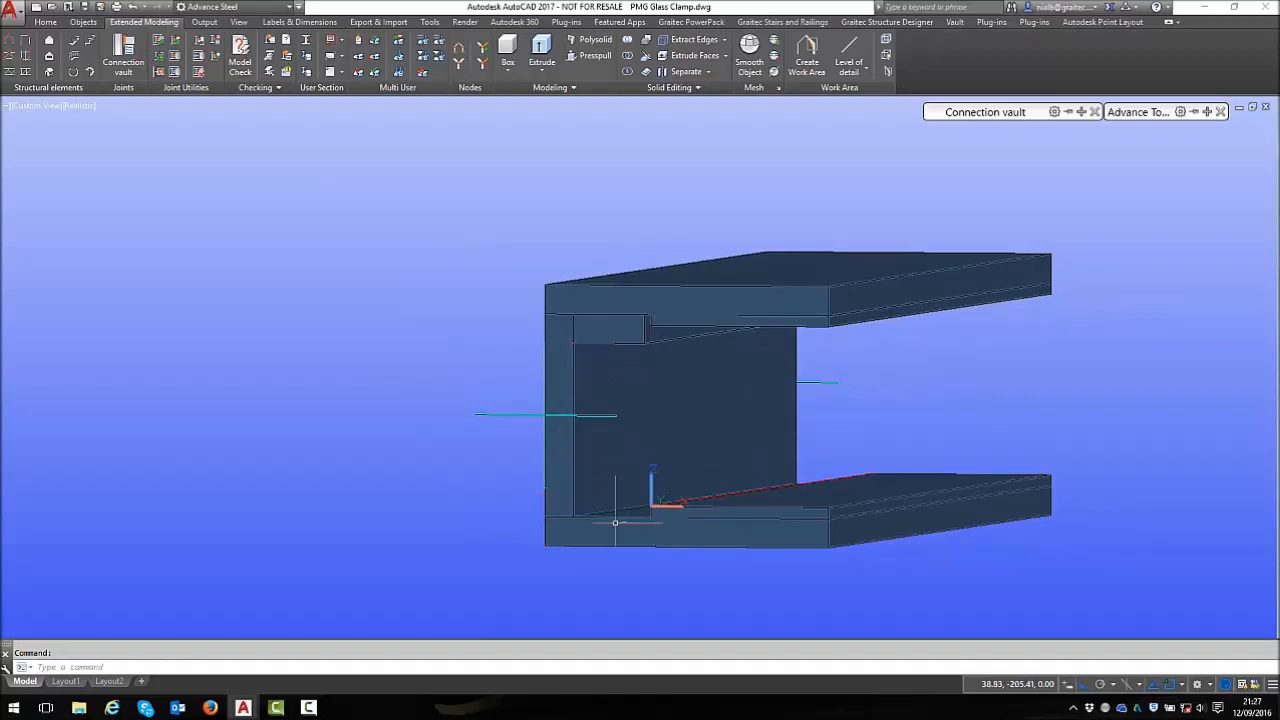
pyautogui.scroll(-2, 627, 313)
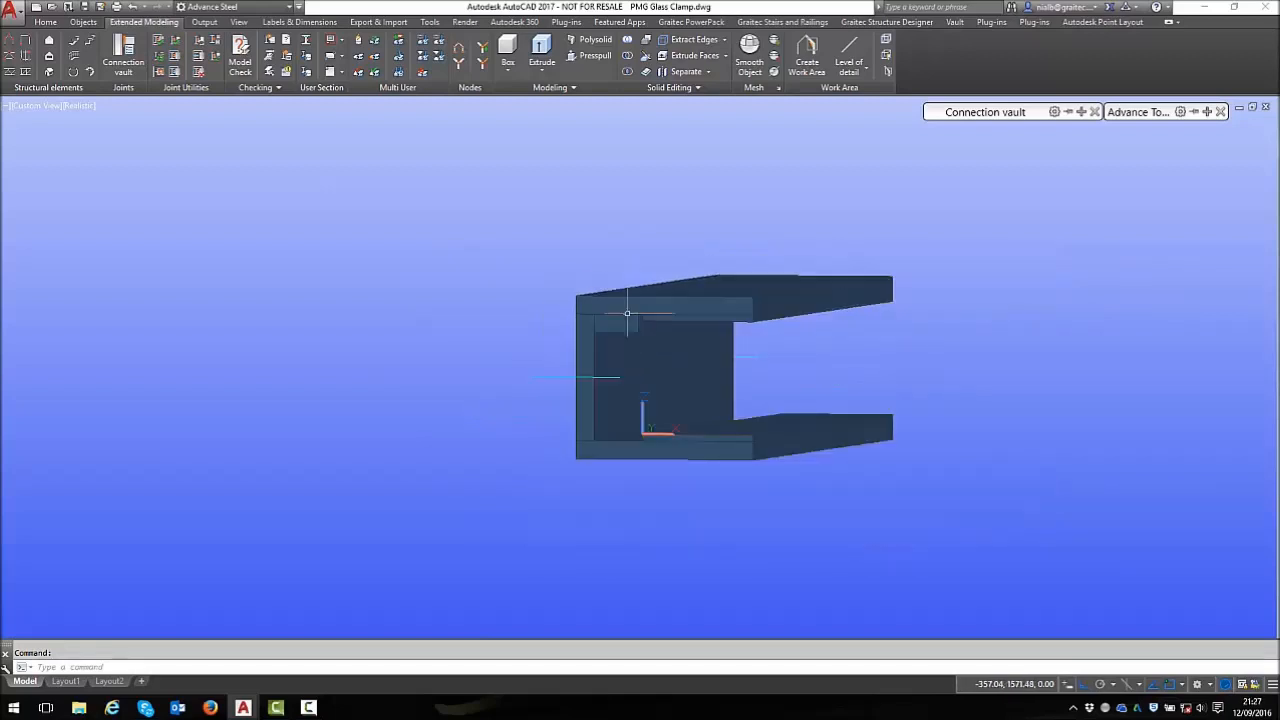
pyautogui.keyDown('shift'); pyautogui.moveTo(627, 313); pyautogui.dragTo(629, 401, button='middle'); pyautogui.keyUp('shift')
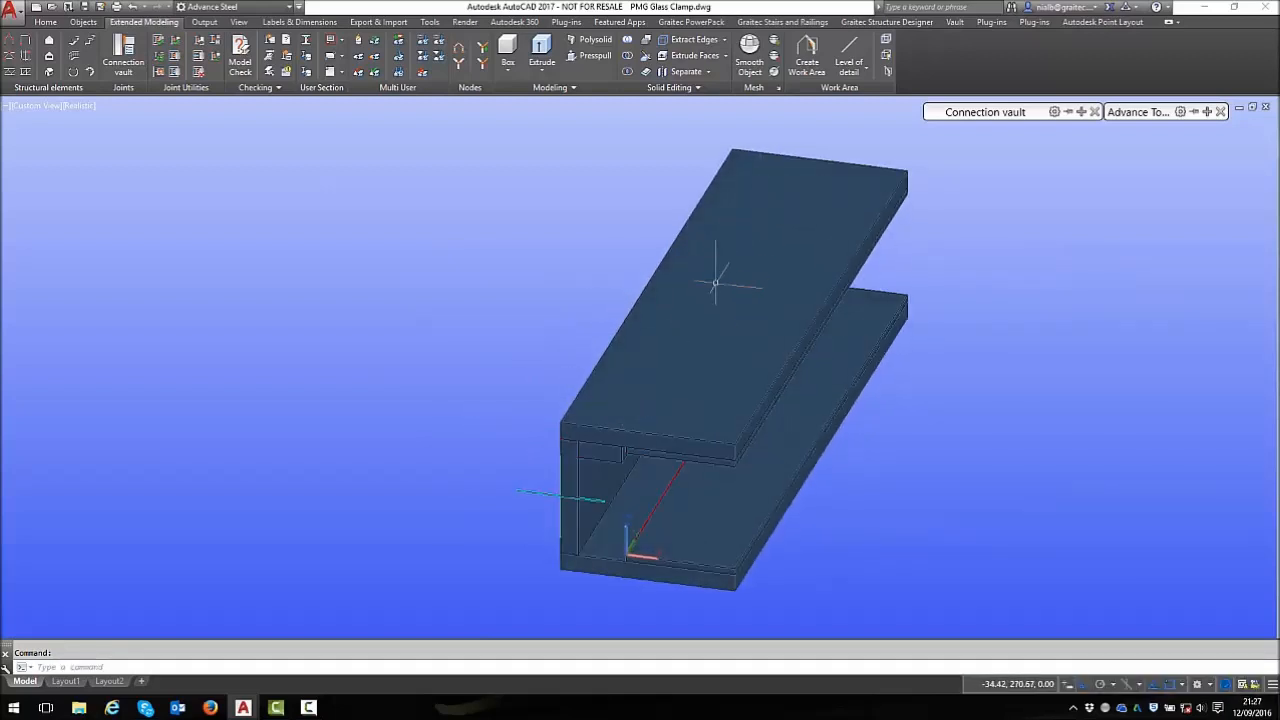
pyautogui.keyDown('shift'); pyautogui.moveTo(650, 362); pyautogui.dragTo(614, 328, button='middle'); pyautogui.keyUp('shift')
# Open the glass clamp's compound beam properties and show its section definitions with the model kept in view
pyautogui.click(530, 405)
pyautogui.rightClick(482, 253)
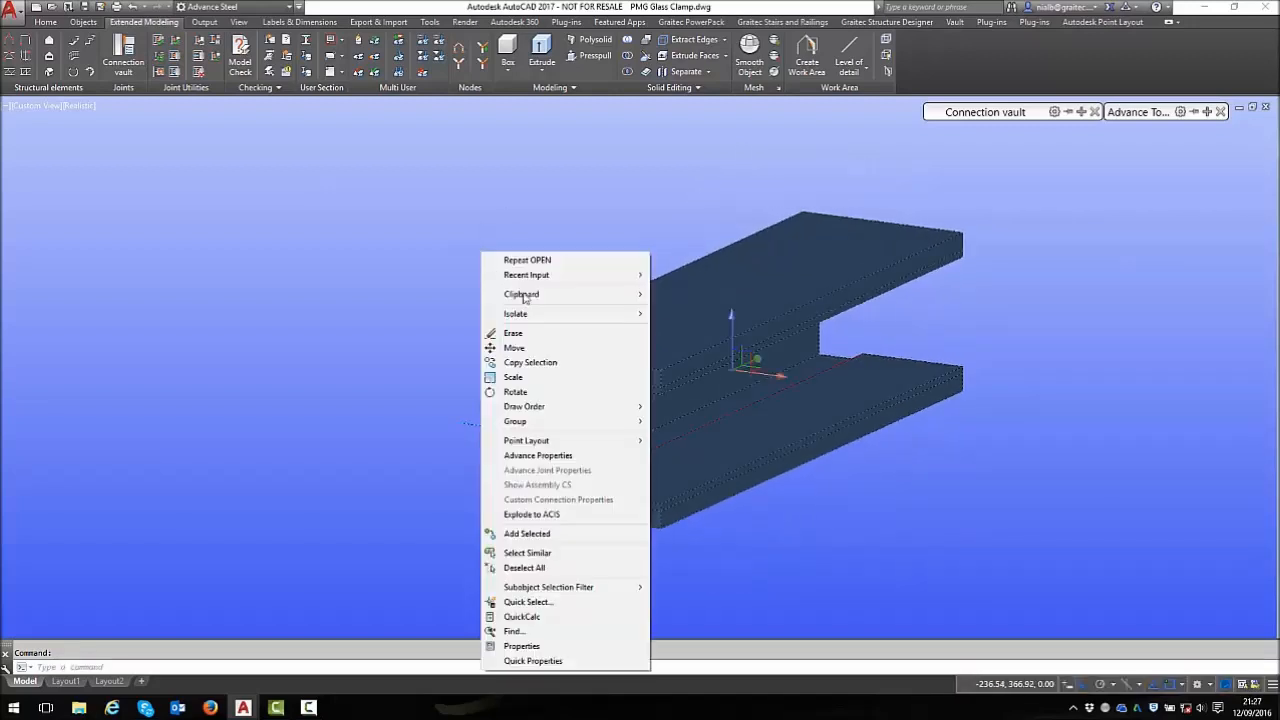
pyautogui.click(557, 456)
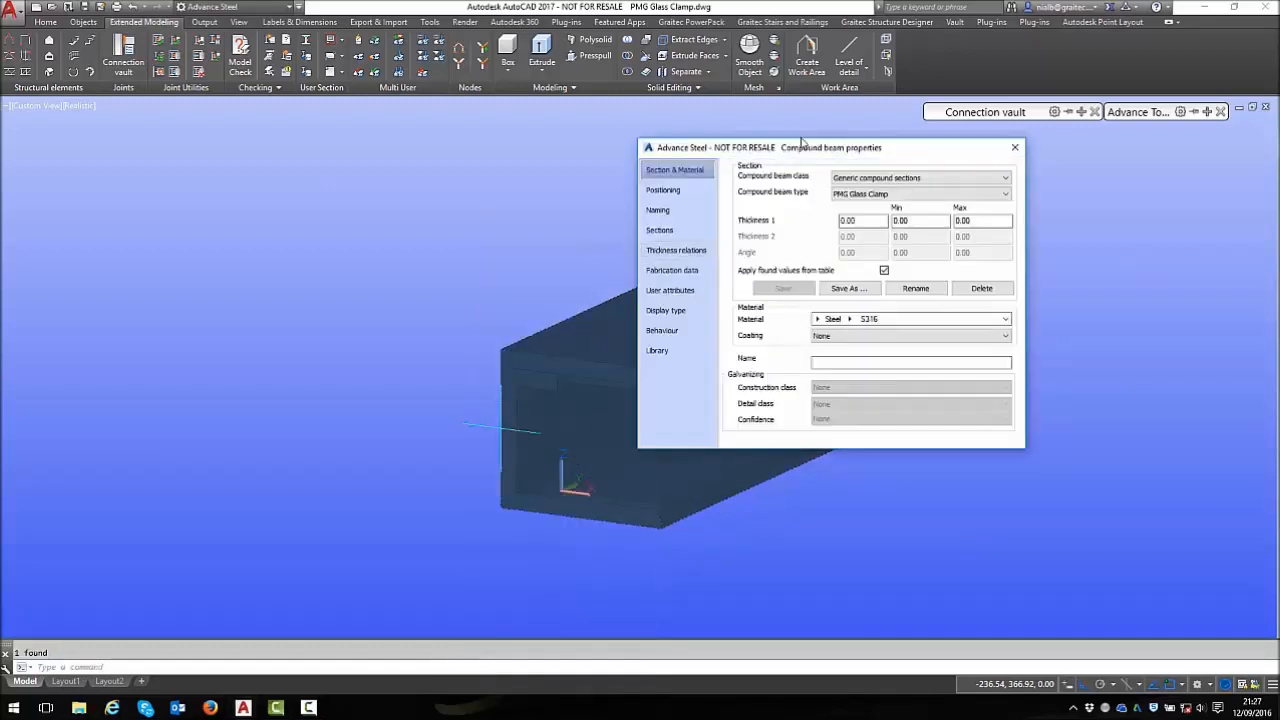
pyautogui.moveTo(797, 151); pyautogui.dragTo(403, 154)
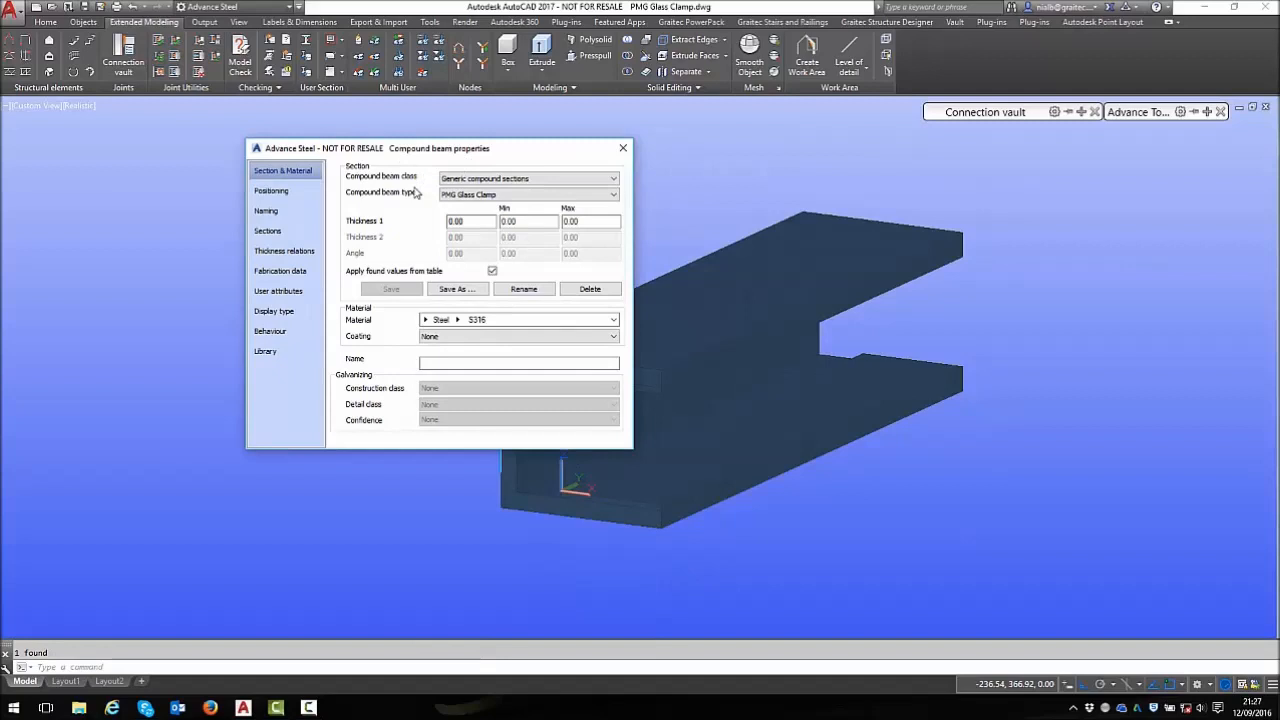
pyautogui.click(278, 233)
pyautogui.moveTo(481, 156); pyautogui.dragTo(298, 169)
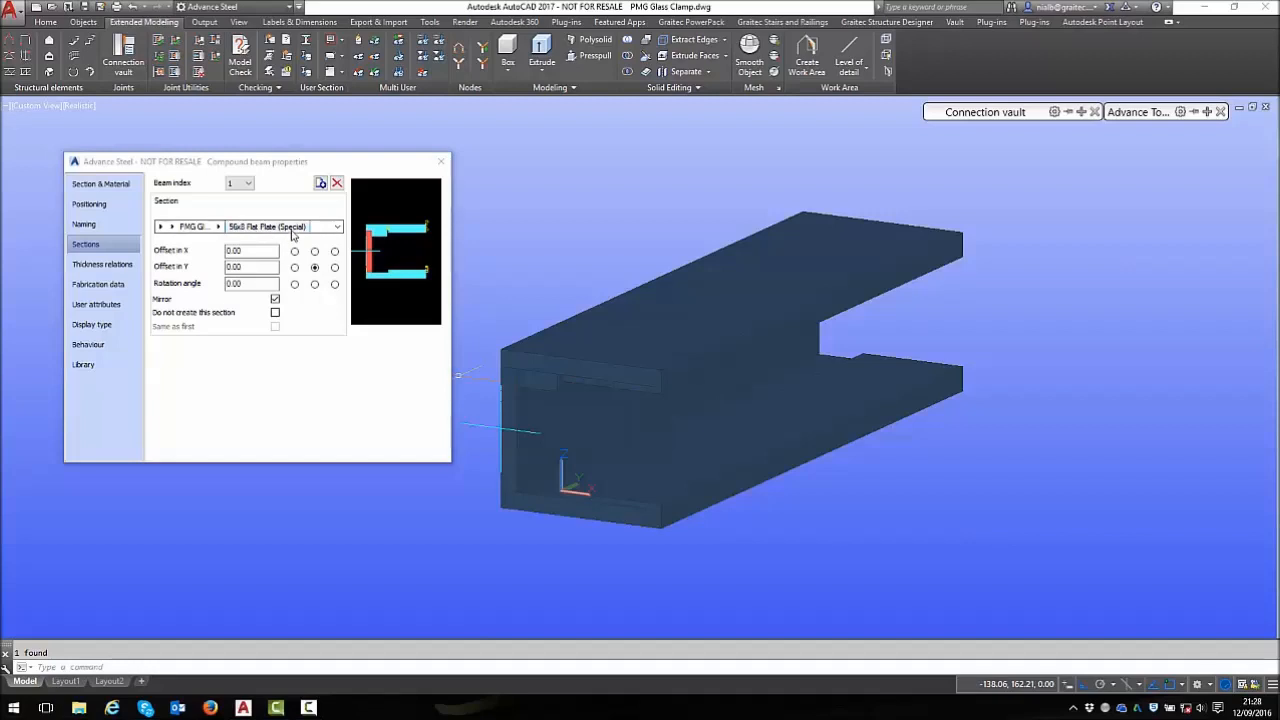
# Review the clamp's component sections for beam indexes 2 through 6, checking each flat's size and offsets, and close the properties
pyautogui.click(247, 184)
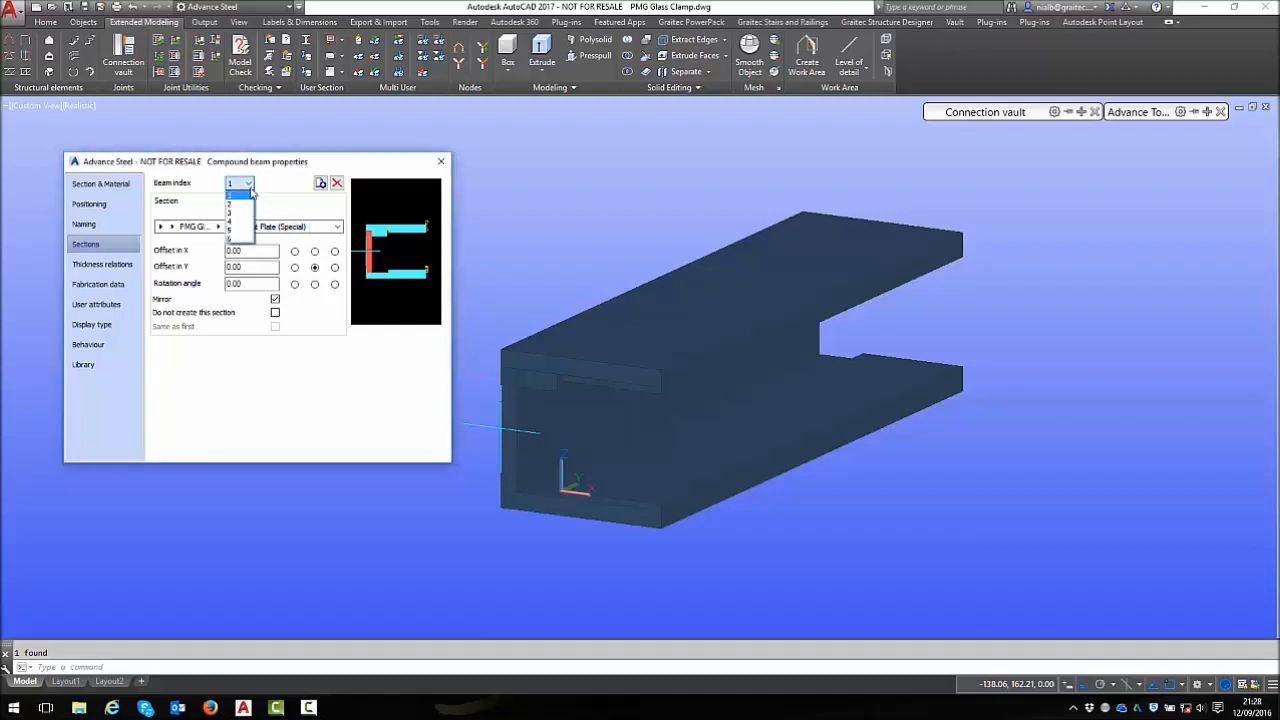
pyautogui.click(244, 203)
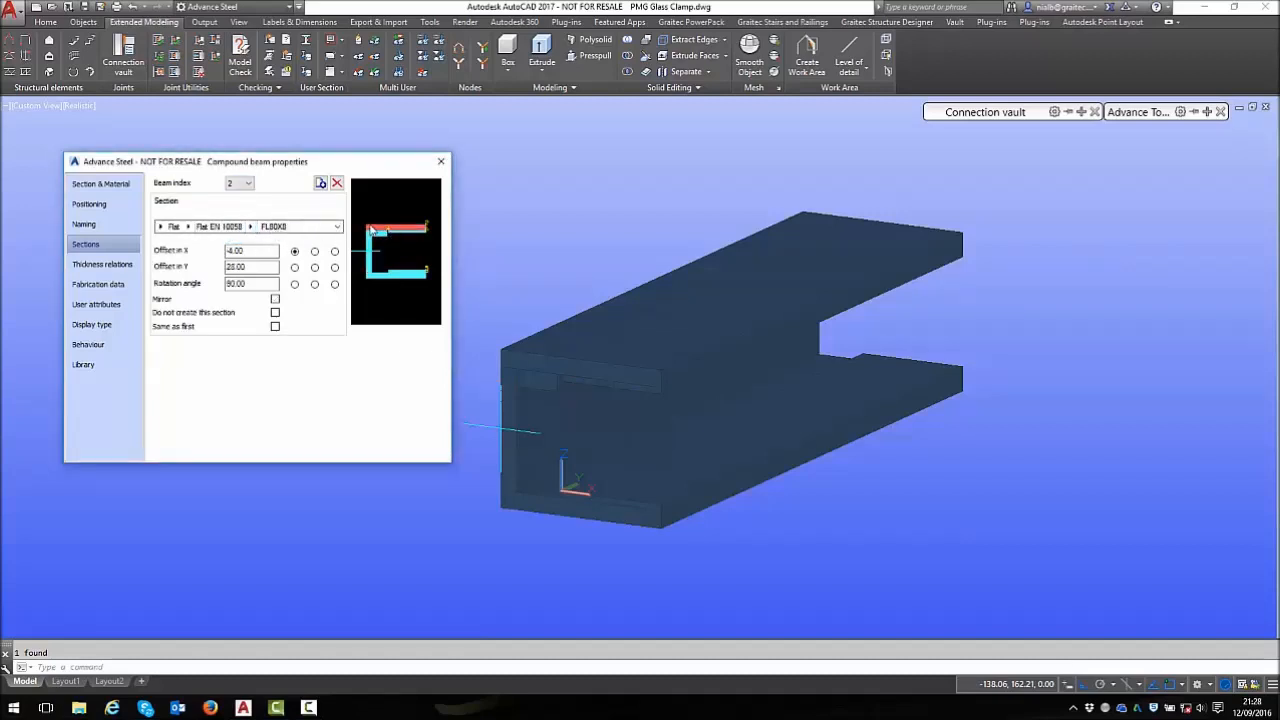
pyautogui.click(245, 184)
pyautogui.click(237, 214)
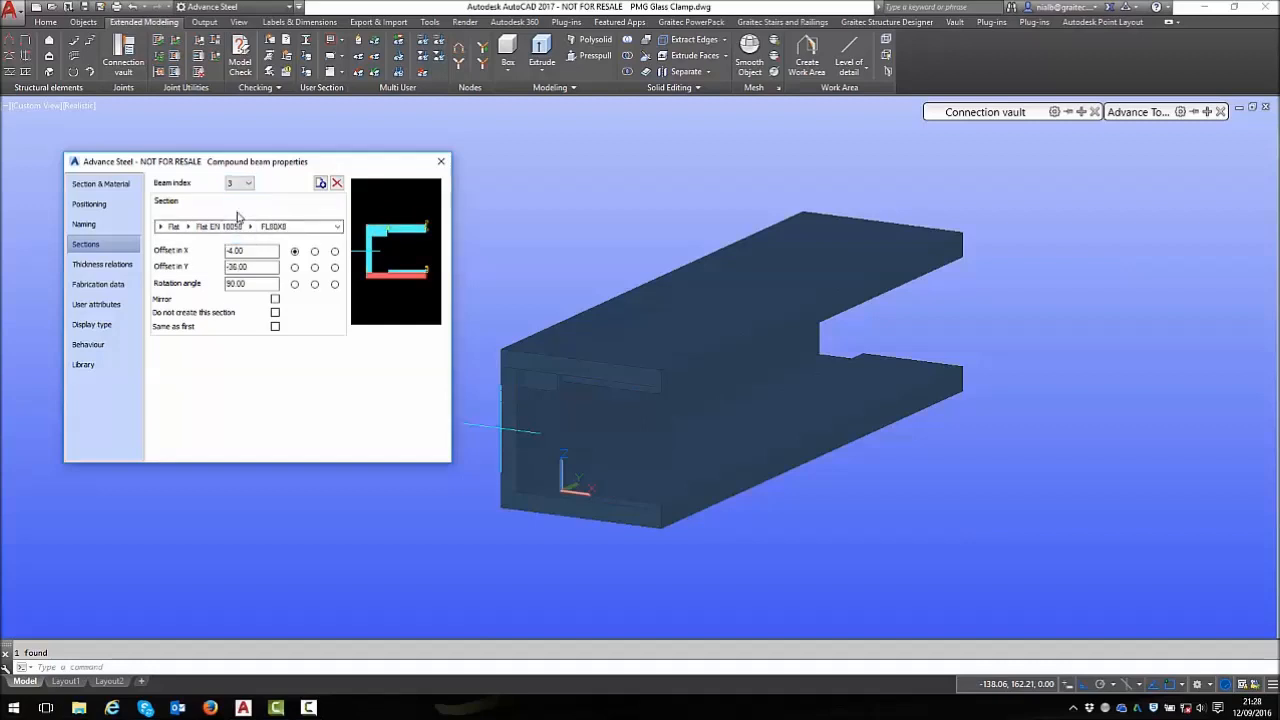
pyautogui.click(245, 182)
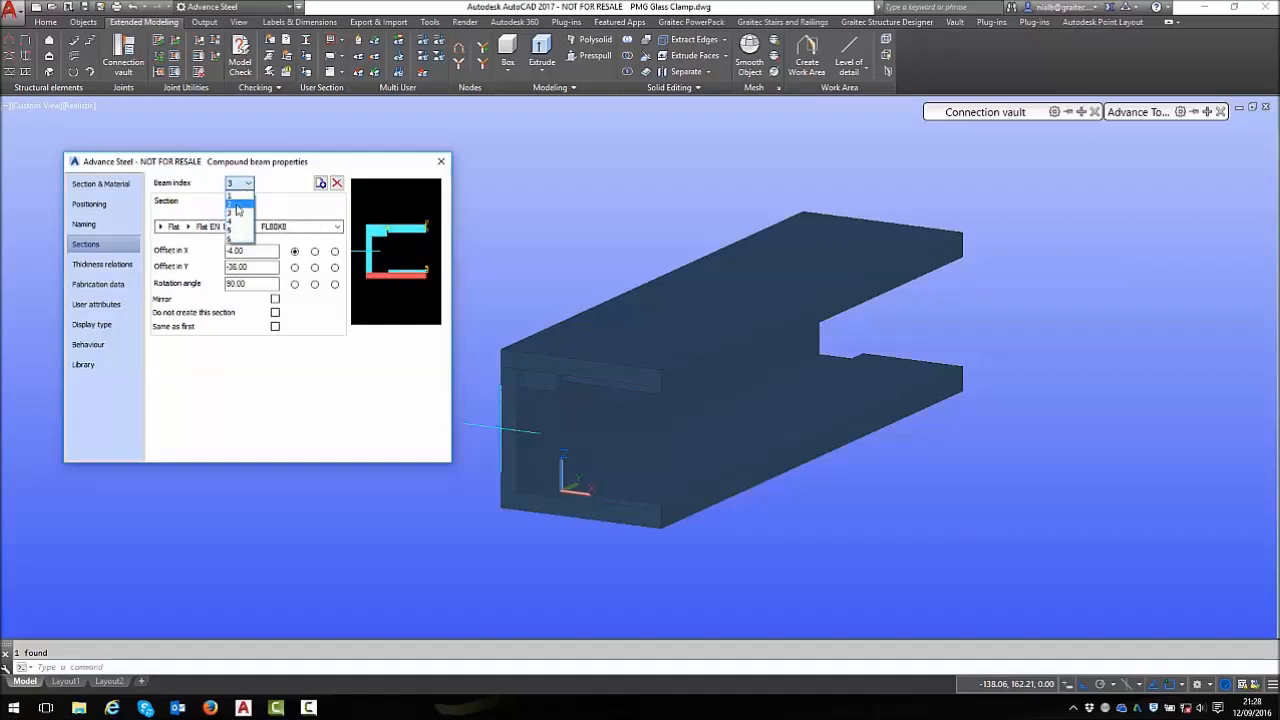
pyautogui.click(237, 225)
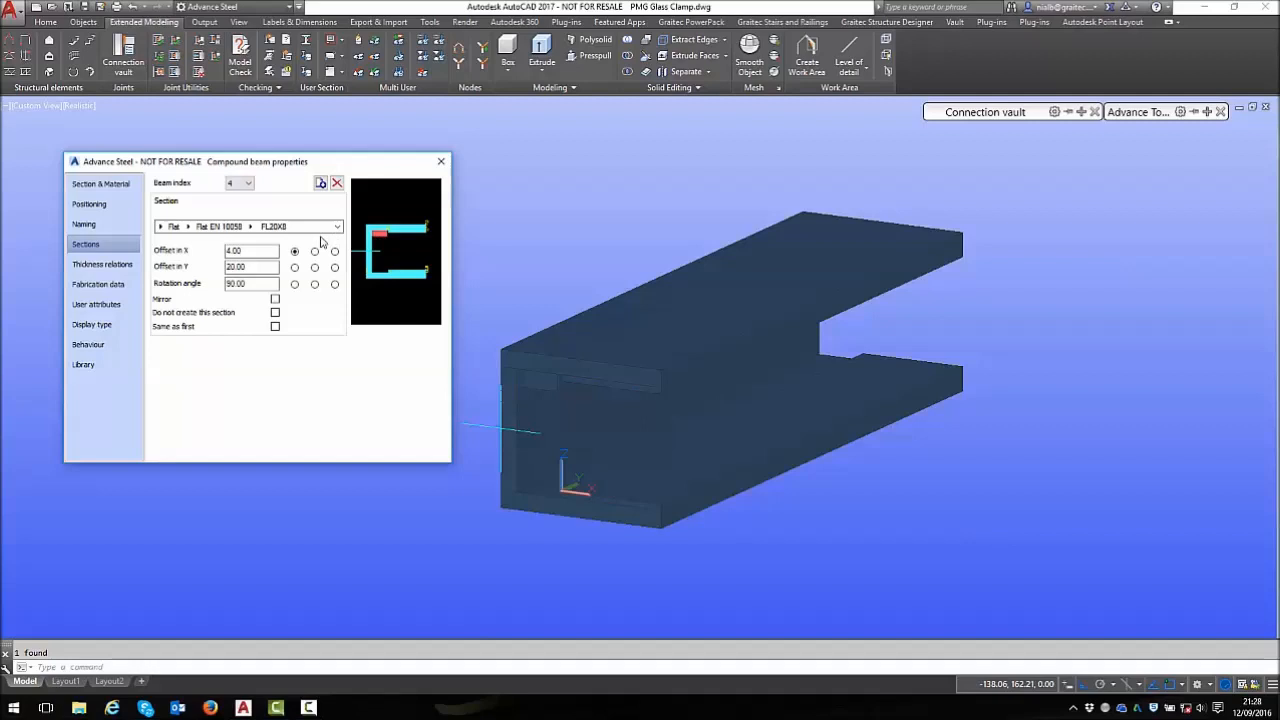
pyautogui.click(246, 184)
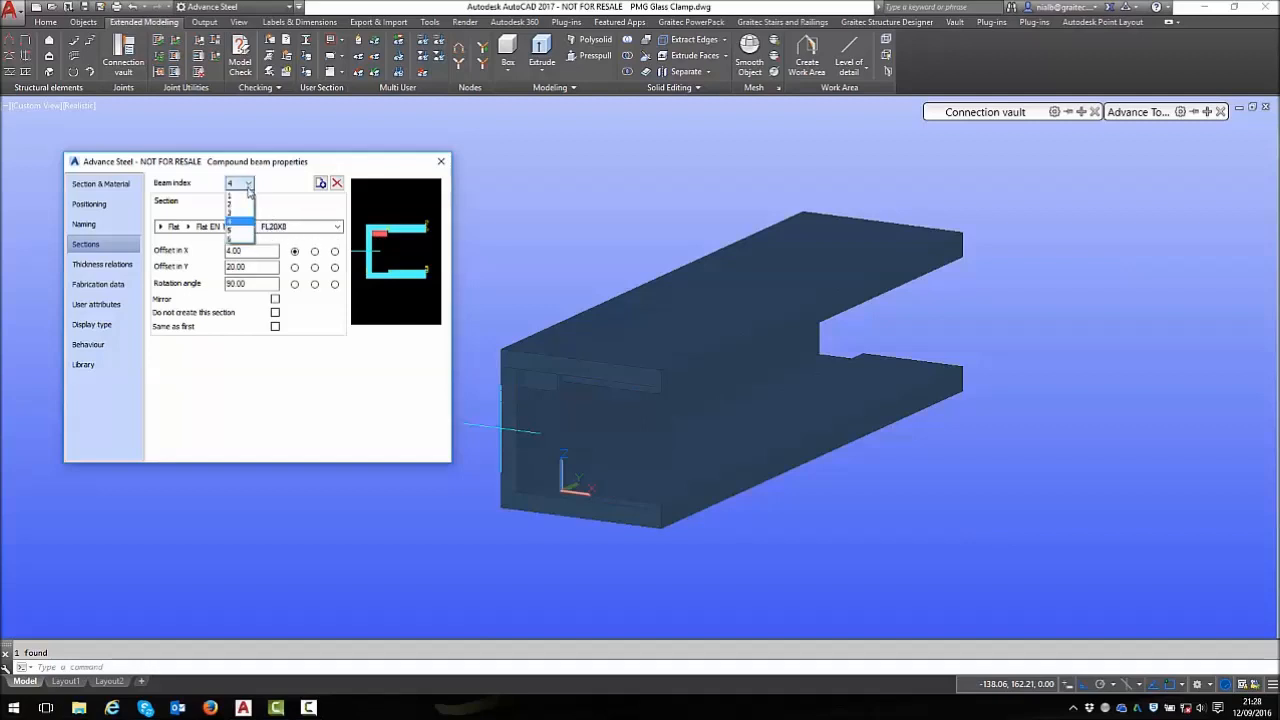
pyautogui.click(237, 238)
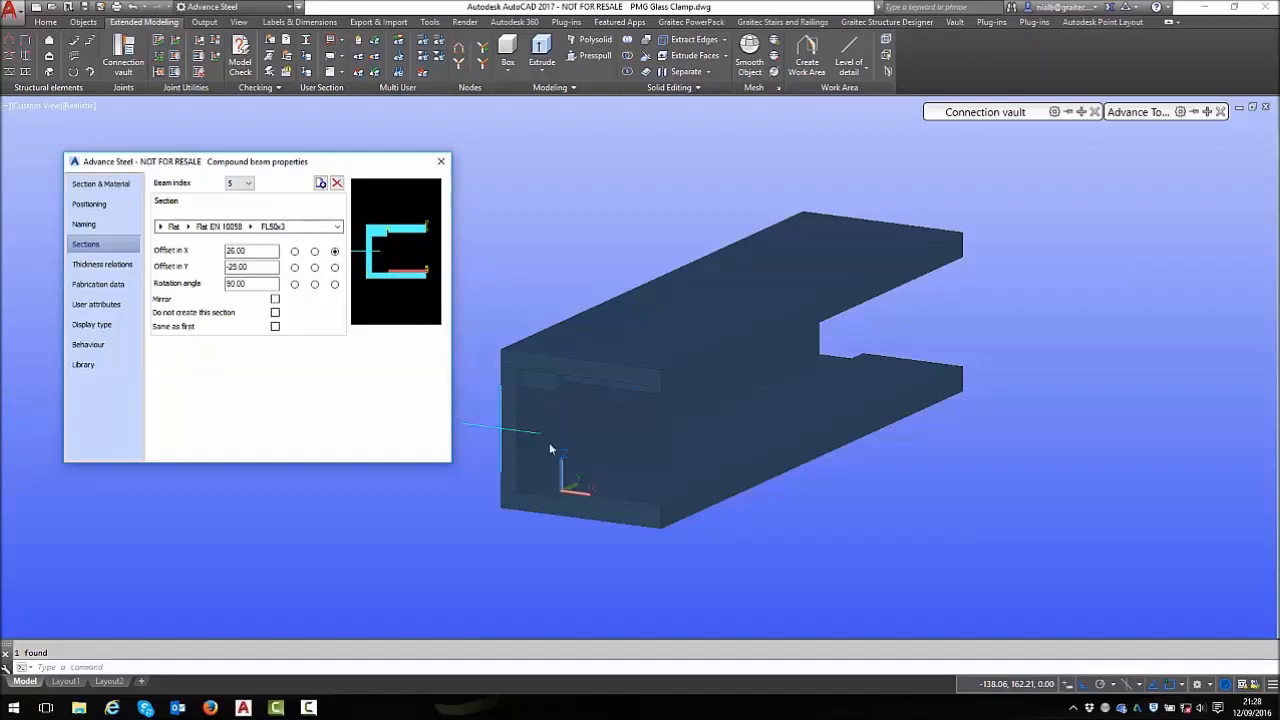
pyautogui.click(246, 184)
pyautogui.click(240, 243)
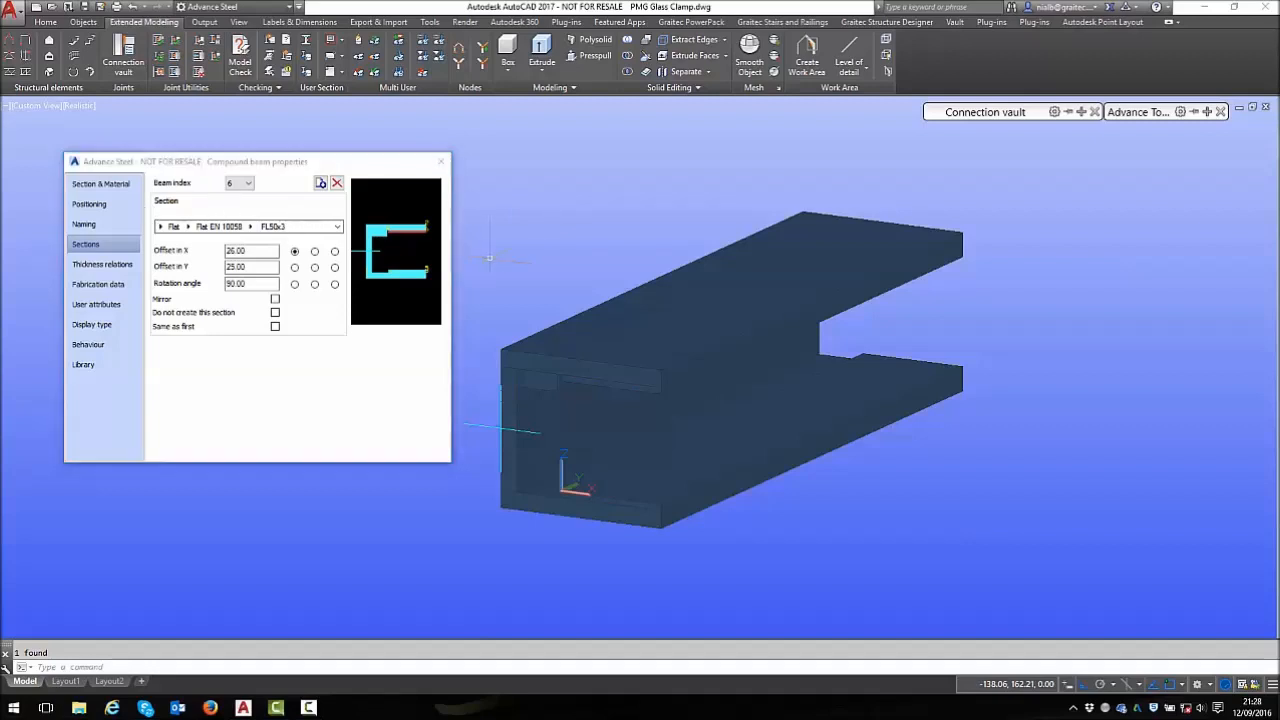
pyautogui.click(441, 161)
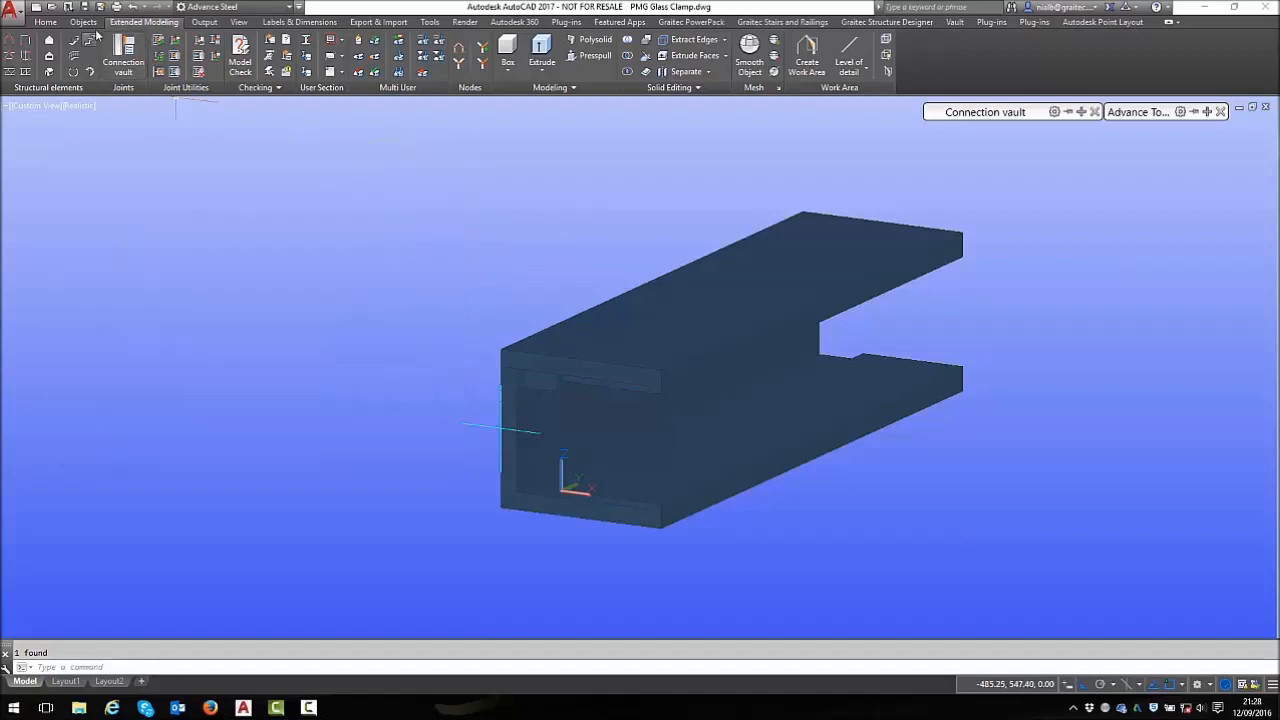
# Place a Default generic compound beam beside the glass clamp and show its section definitions
pyautogui.click(85, 22)
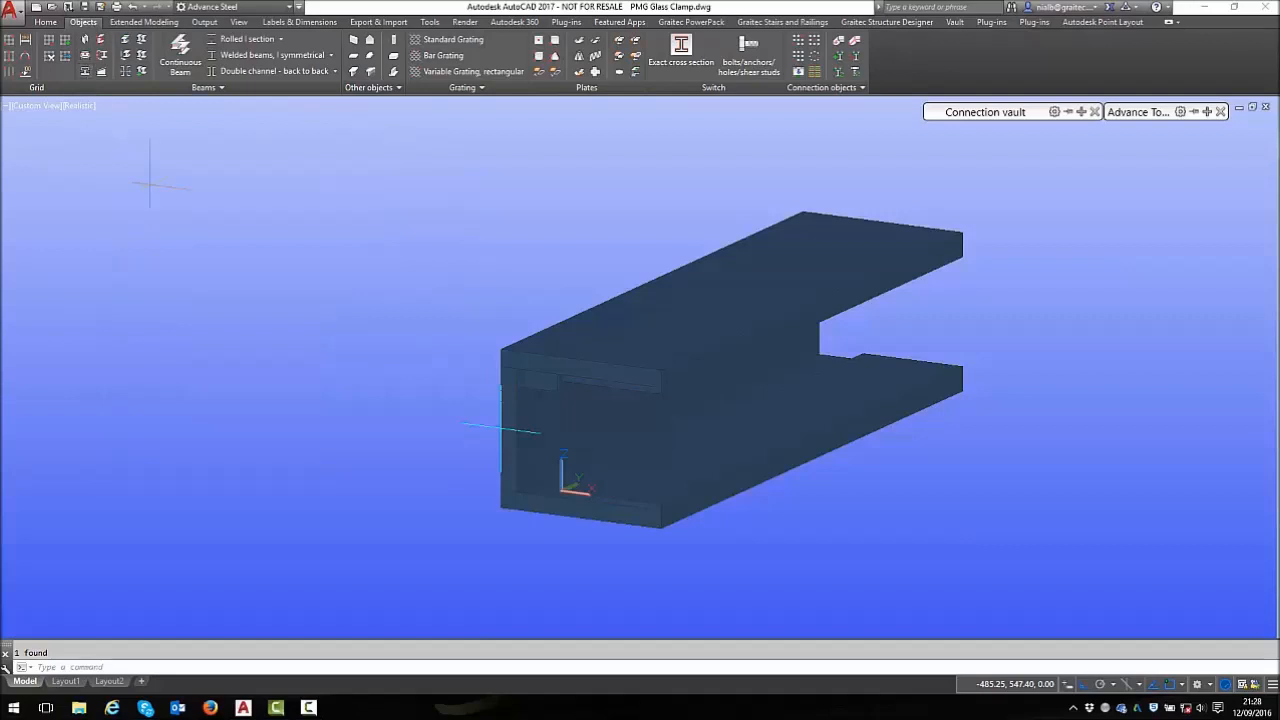
pyautogui.click(179, 318)
pyautogui.click(338, 244)
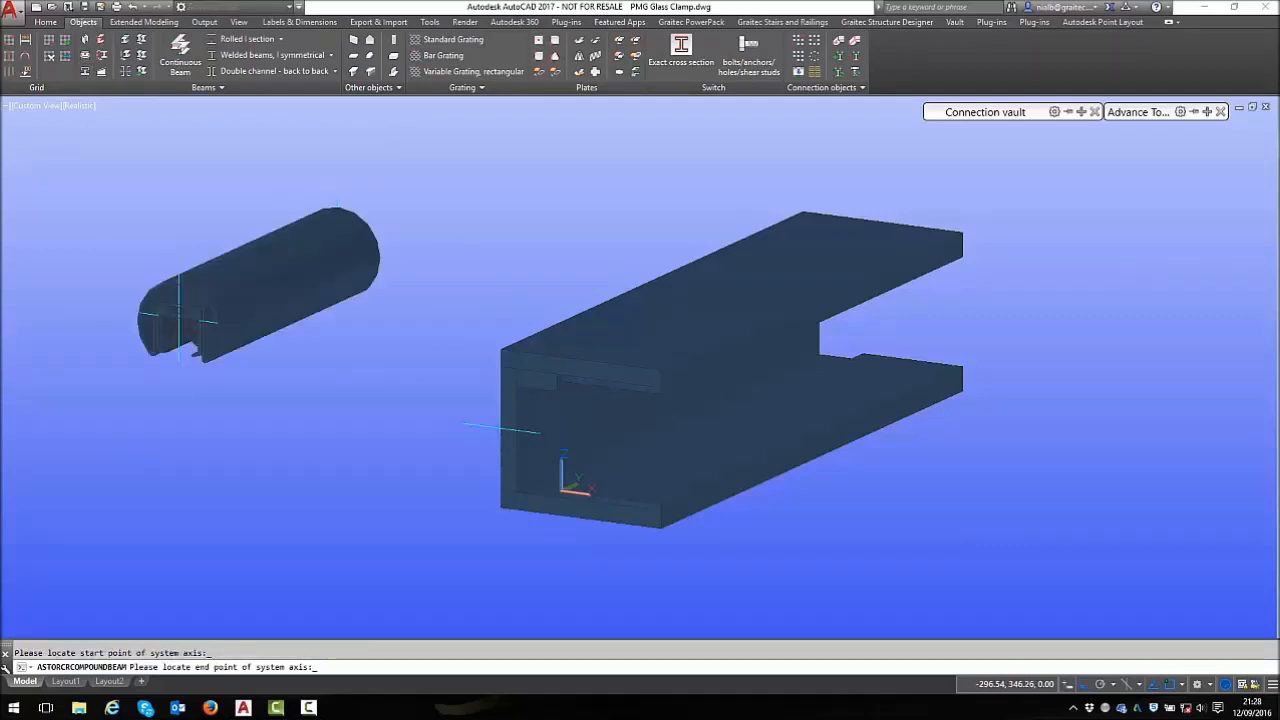
pyautogui.moveTo(287, 179); pyautogui.dragTo(666, 219)
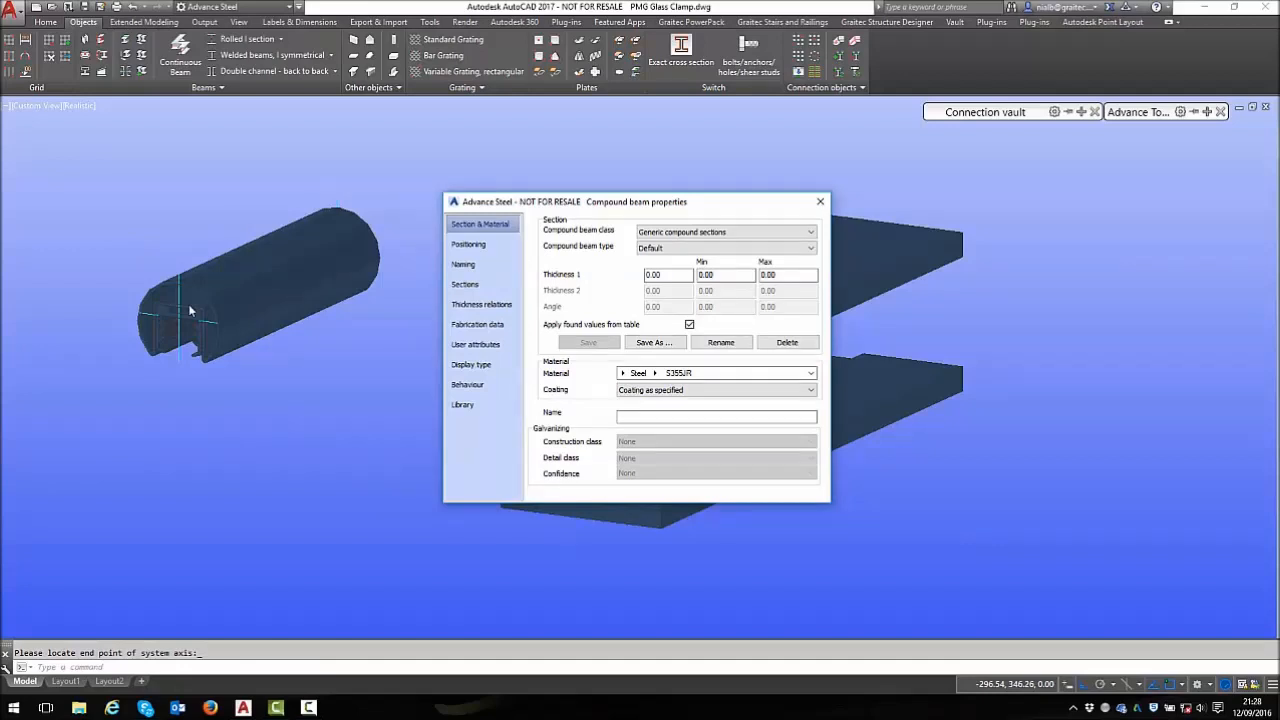
pyautogui.click(468, 284)
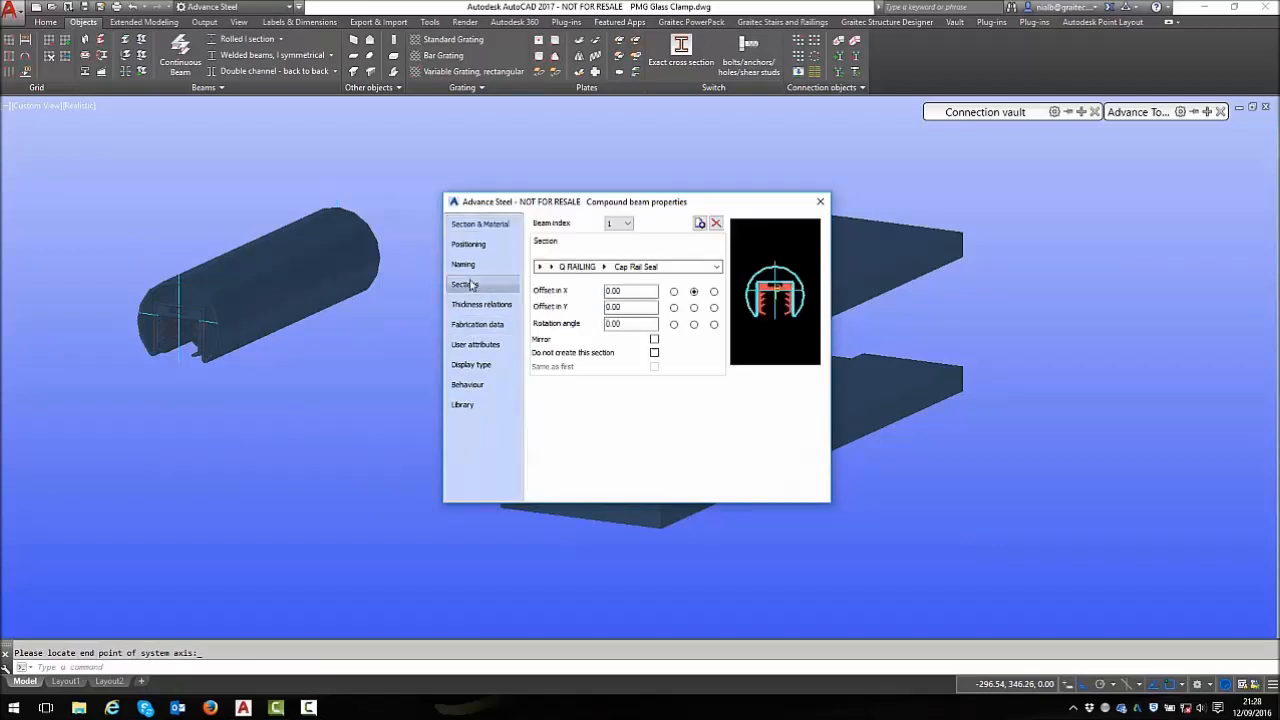
# Review the sample compound beam's two Q RAILING component sections, Cap Rail Seal and 42.4 Dia. Cap Rail, and close its properties
pyautogui.click(619, 224)
pyautogui.click(620, 244)
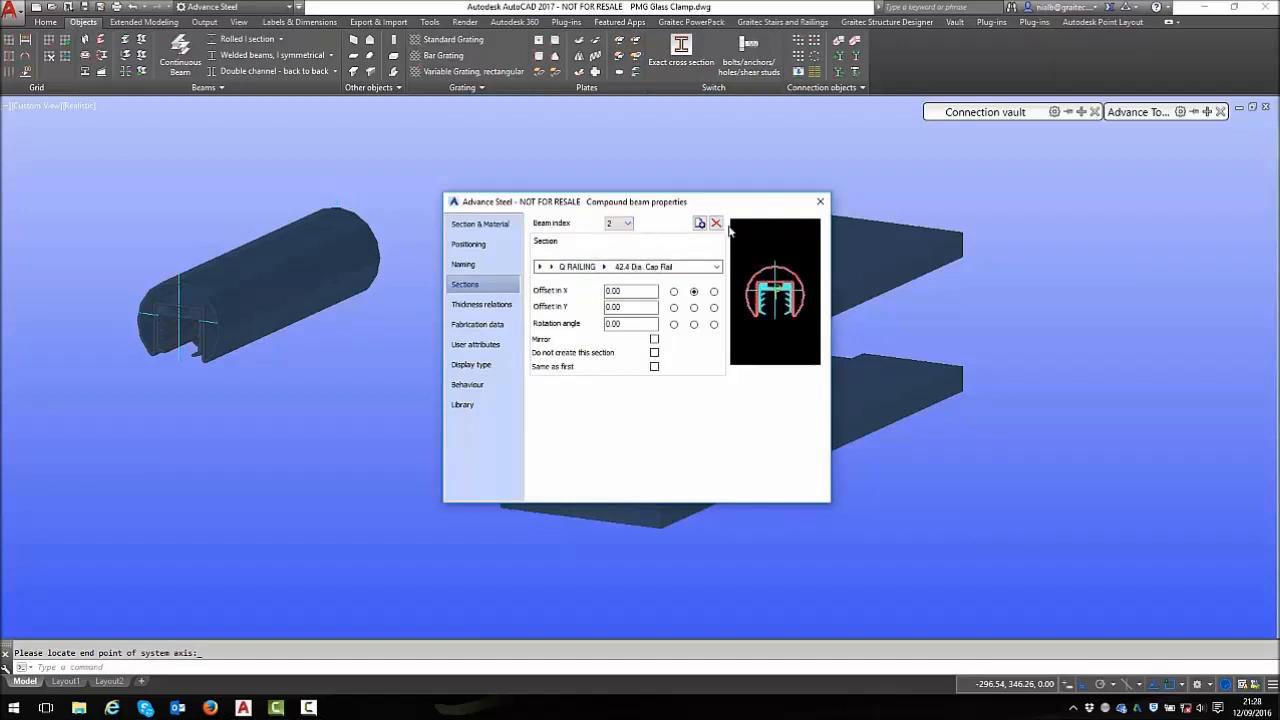
pyautogui.click(622, 223)
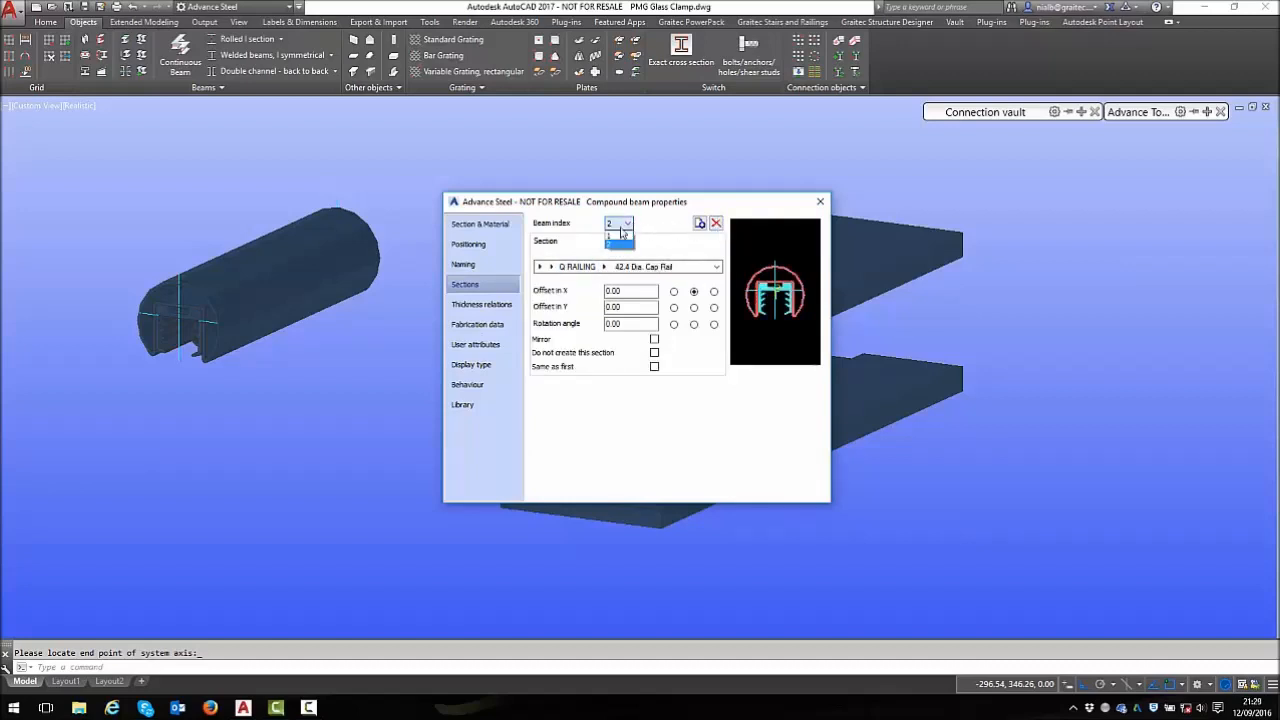
pyautogui.click(539, 267)
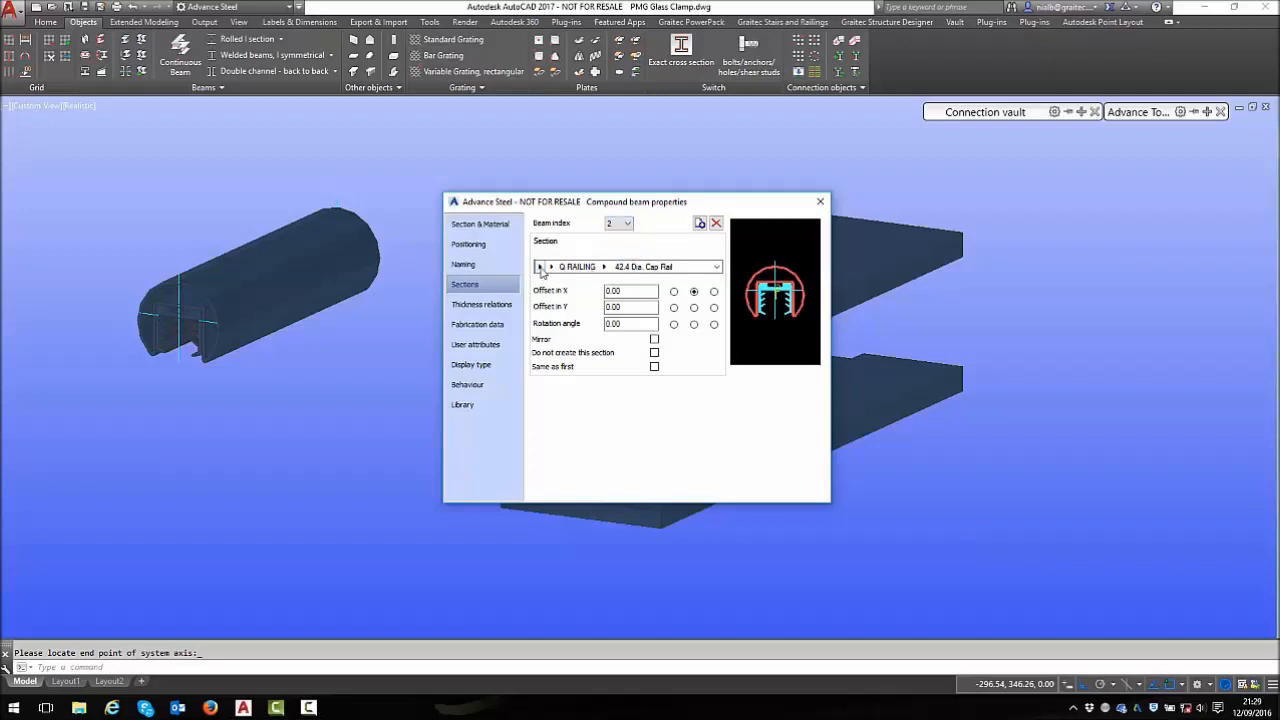
pyautogui.click(605, 267)
pyautogui.click(820, 201)
# Delete the sample cap rail compound beam placed beside the glass clamp
pyautogui.click(415, 196)
pyautogui.click(287, 284)
pyautogui.press('Delete')
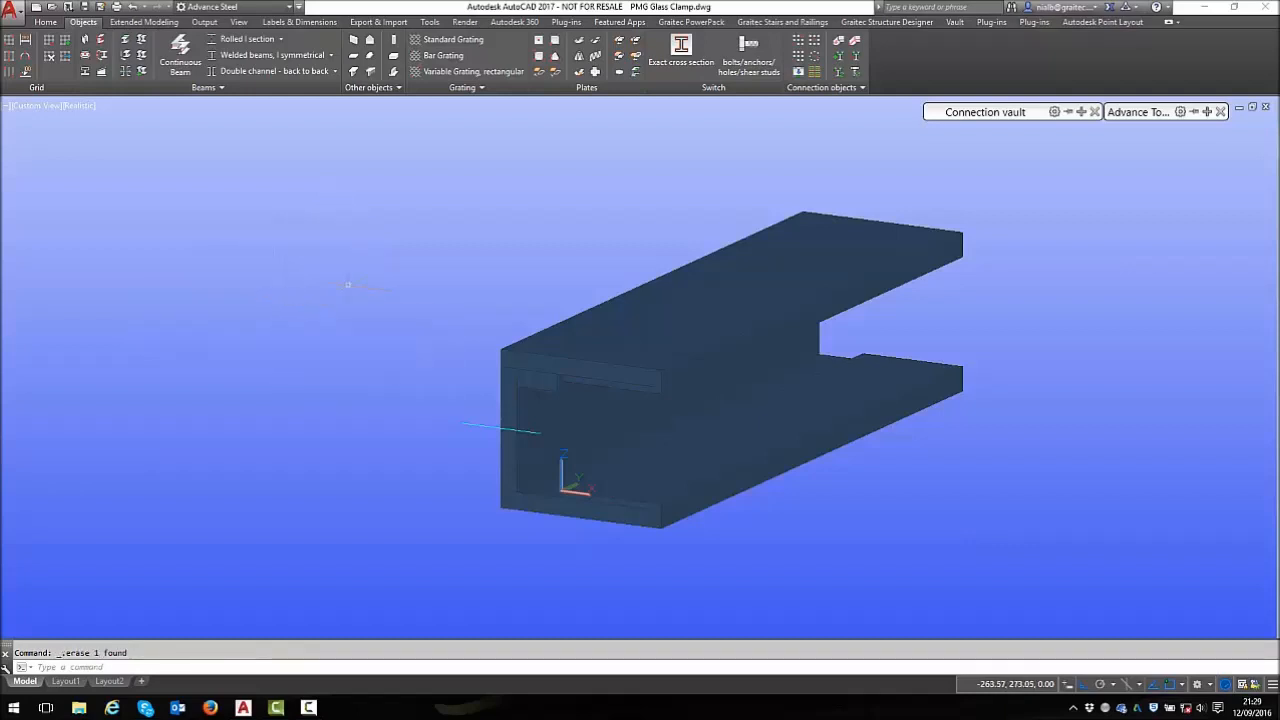
# Copy the glass clamp to the clipboard with base point 0,0
pyautogui.scroll(-2, 387, 244)
pyautogui.keyDown('shift'); pyautogui.moveTo(365, 270); pyautogui.dragTo(480, 280, button='middle'); pyautogui.keyUp('shift')
pyautogui.click(393, 163)
pyautogui.click(845, 500)
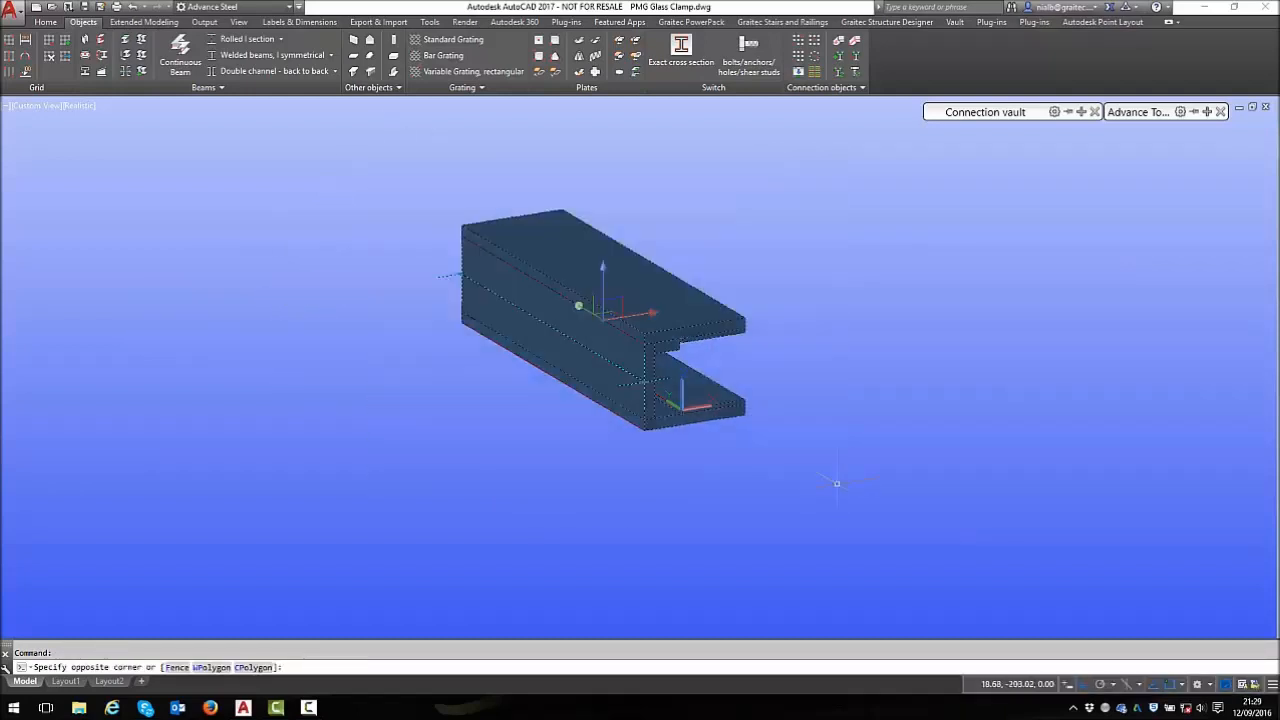
pyautogui.rightClick(857, 276)
pyautogui.moveTo(928, 320)
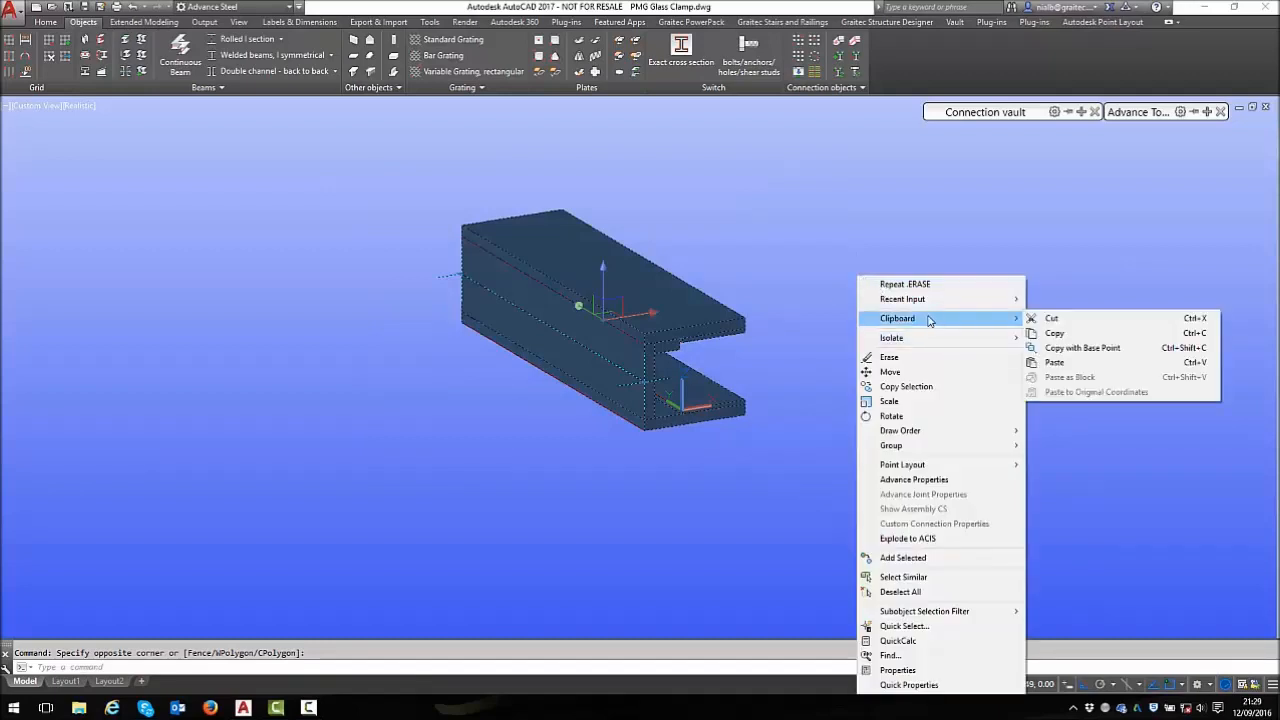
pyautogui.click(1074, 350)
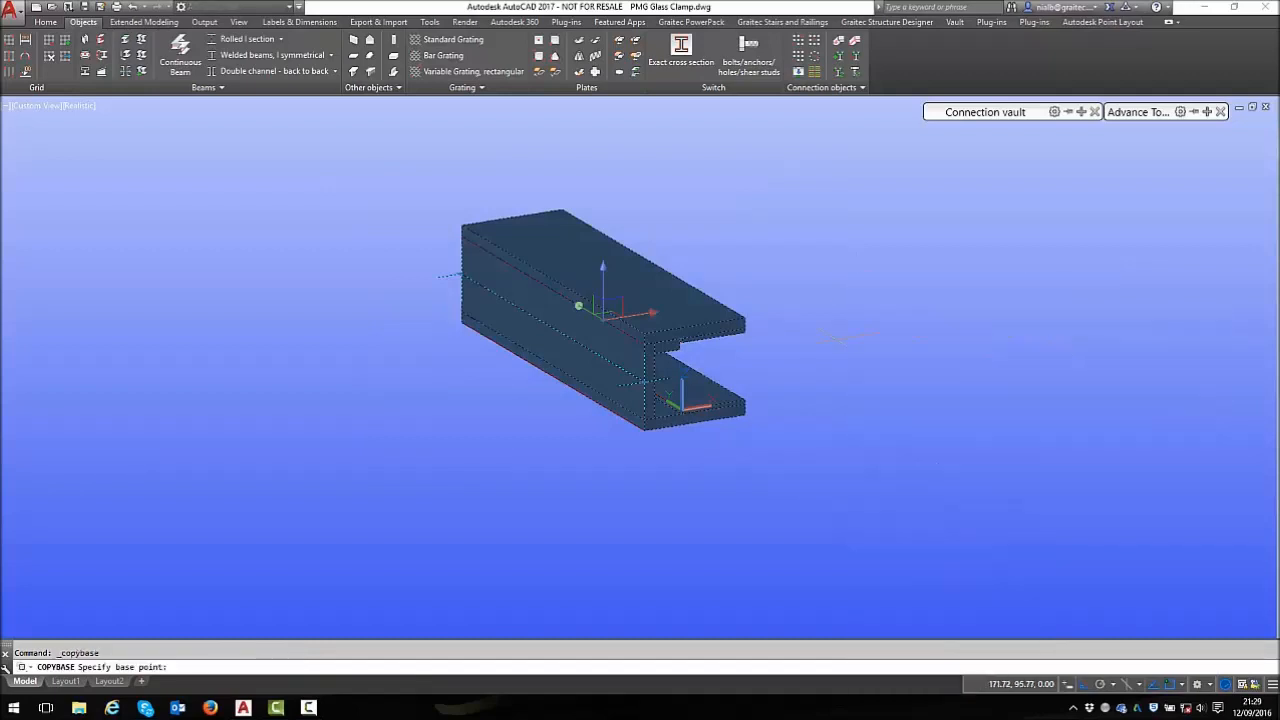
pyautogui.scroll(3, 683, 398)
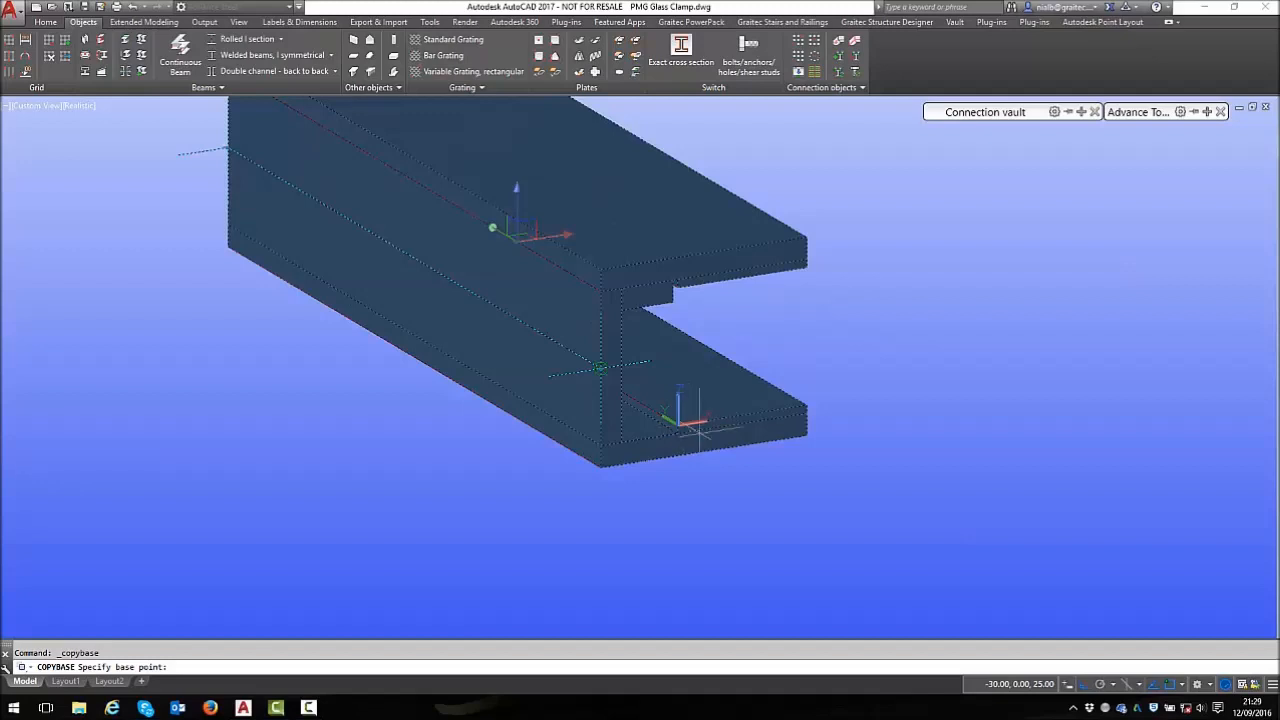
pyautogui.write('0,0')
pyautogui.press('Return')
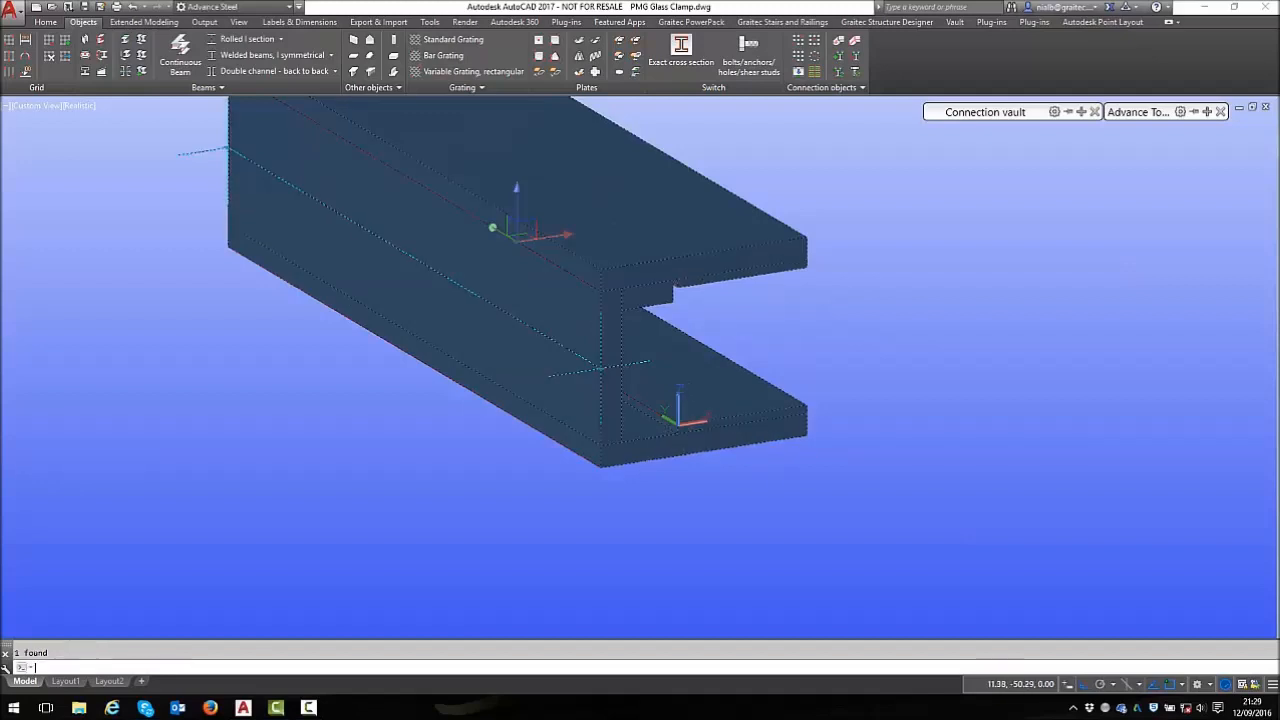
pyautogui.scroll(-4, 728, 341)
# Switch to Stair Demo_Practice.dwg and paste the glass clamp at the lower front corner of the bottom tread, beside the stringer
pyautogui.moveTo(247, 708)
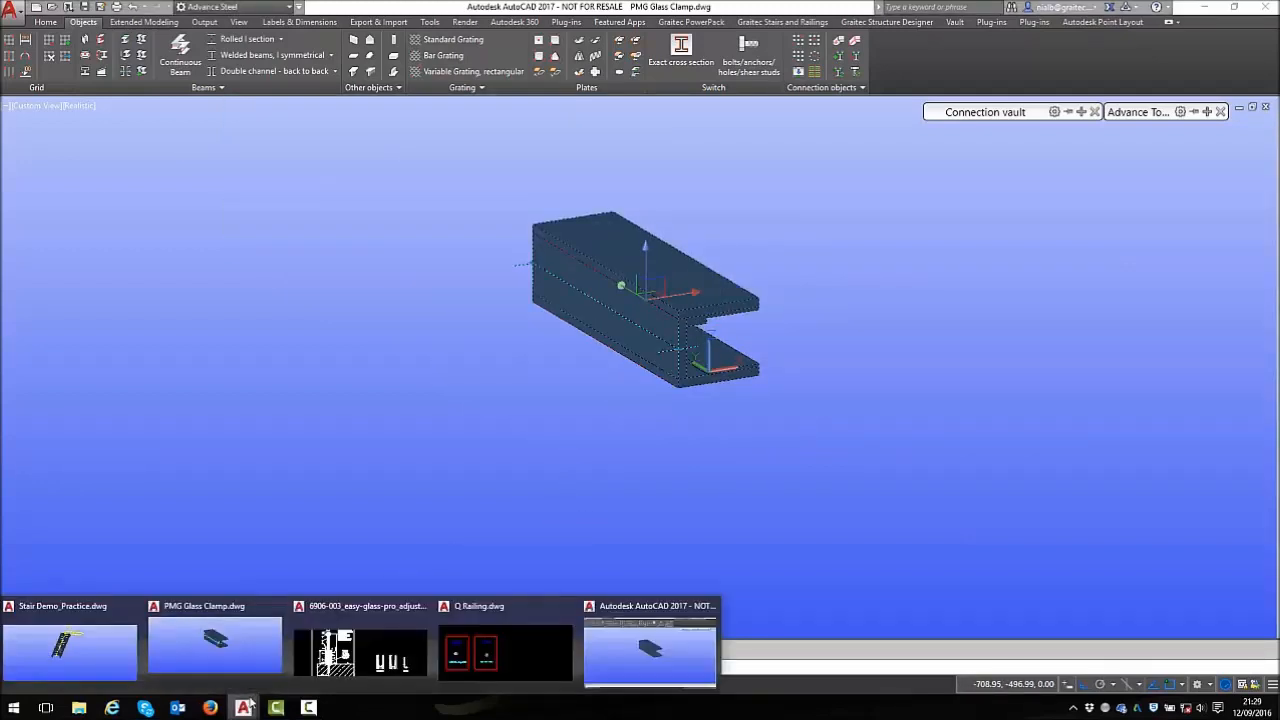
pyautogui.click(70, 652)
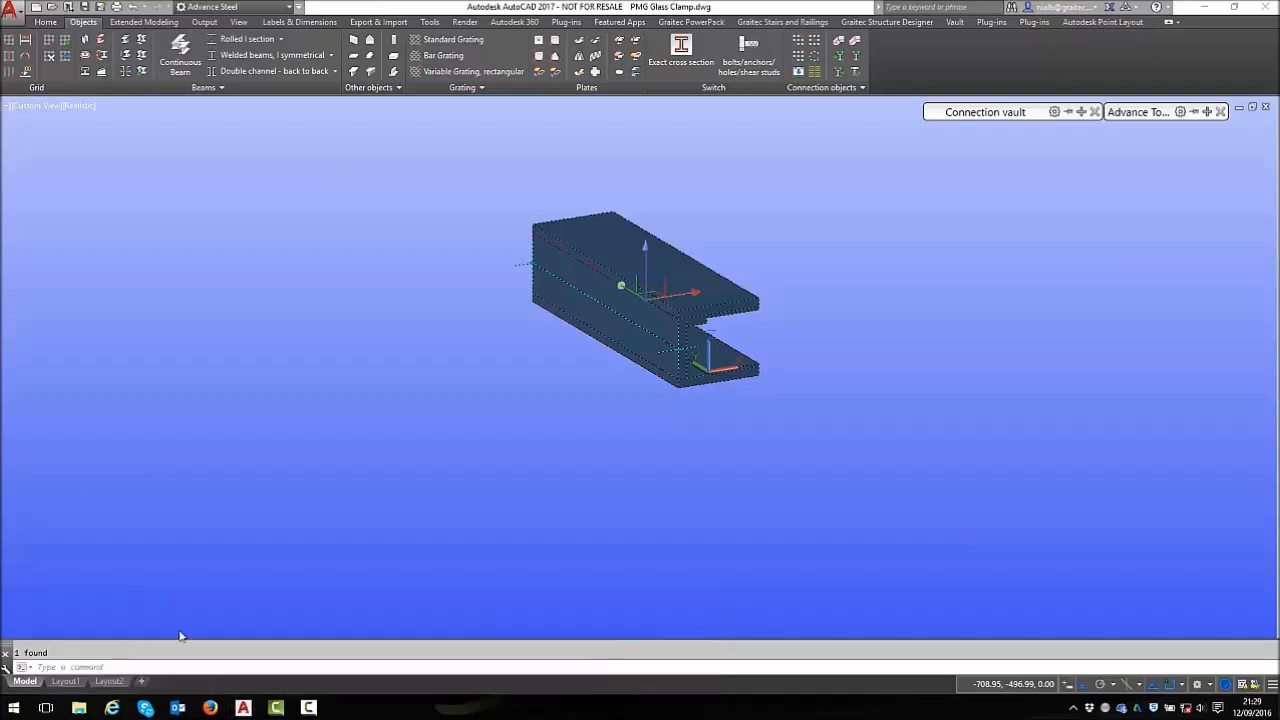
pyautogui.scroll(5, 454, 381)
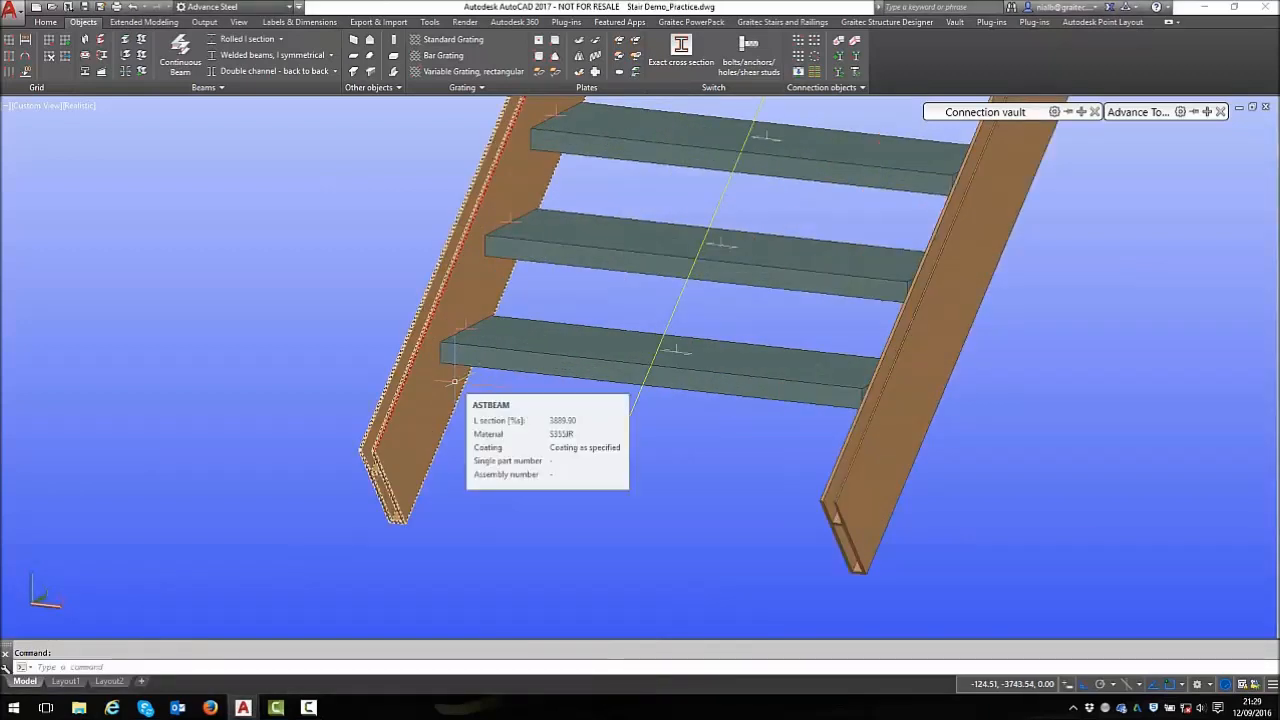
pyautogui.hotkey('ctrl', 'v')
pyautogui.scroll(3, 458, 378)
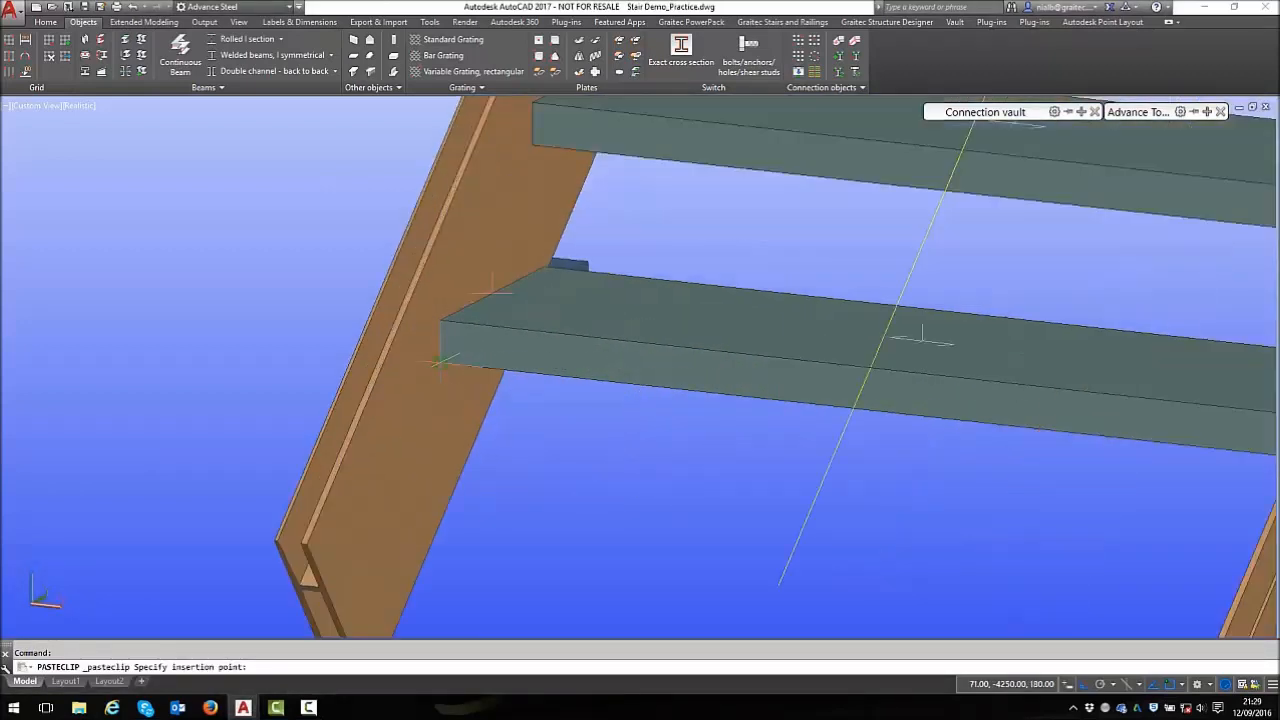
pyautogui.click(460, 370)
pyautogui.scroll(3, 460, 372)
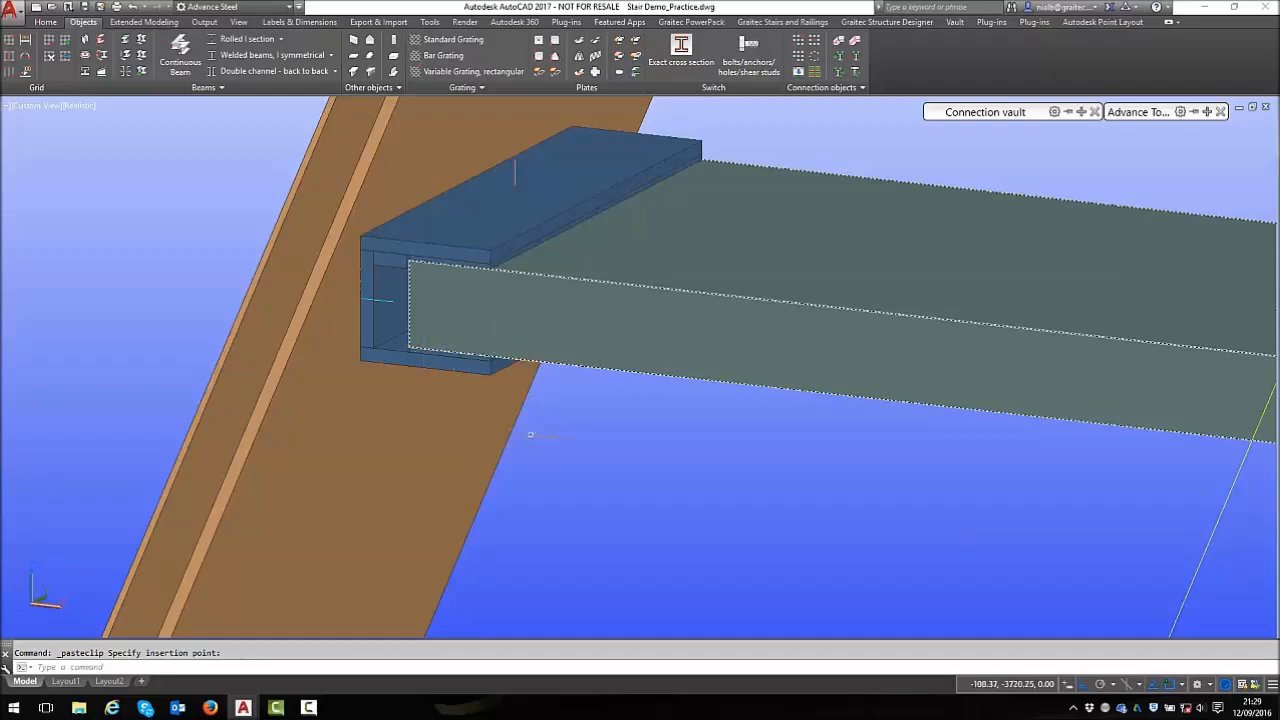
pyautogui.scroll(-4, 535, 407)
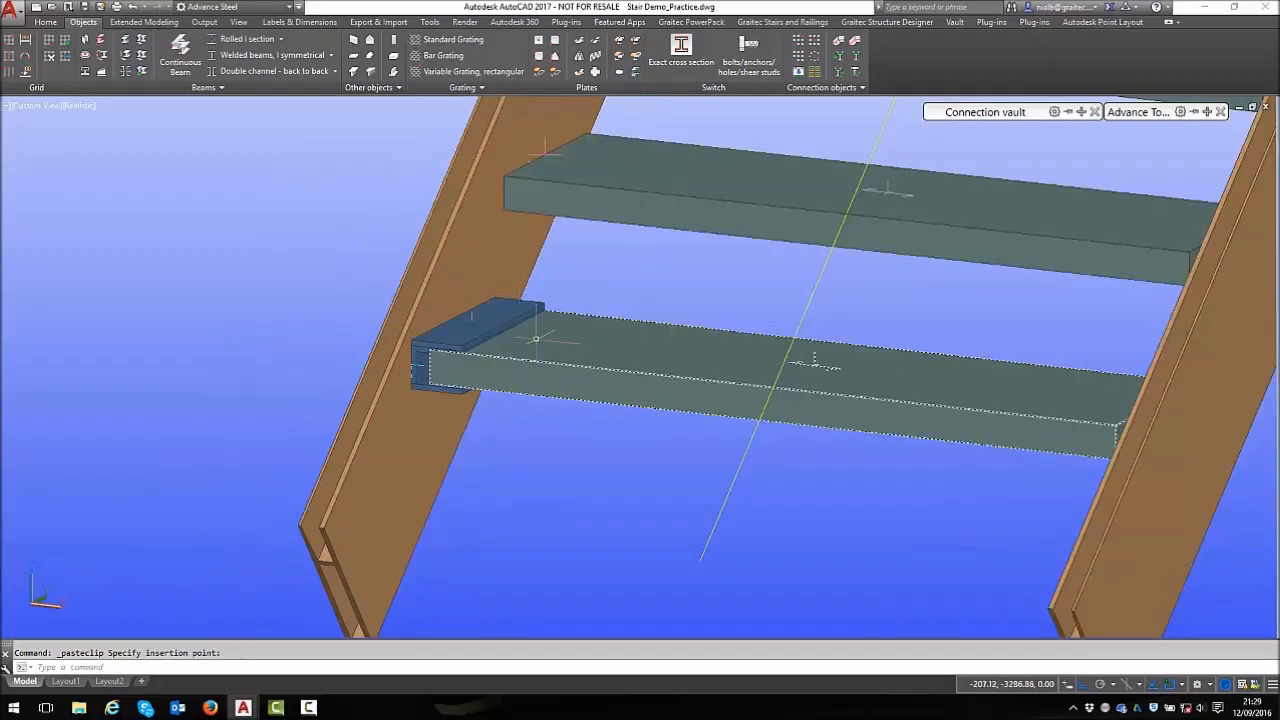
pyautogui.scroll(2, 535, 407)
pyautogui.press('Escape')
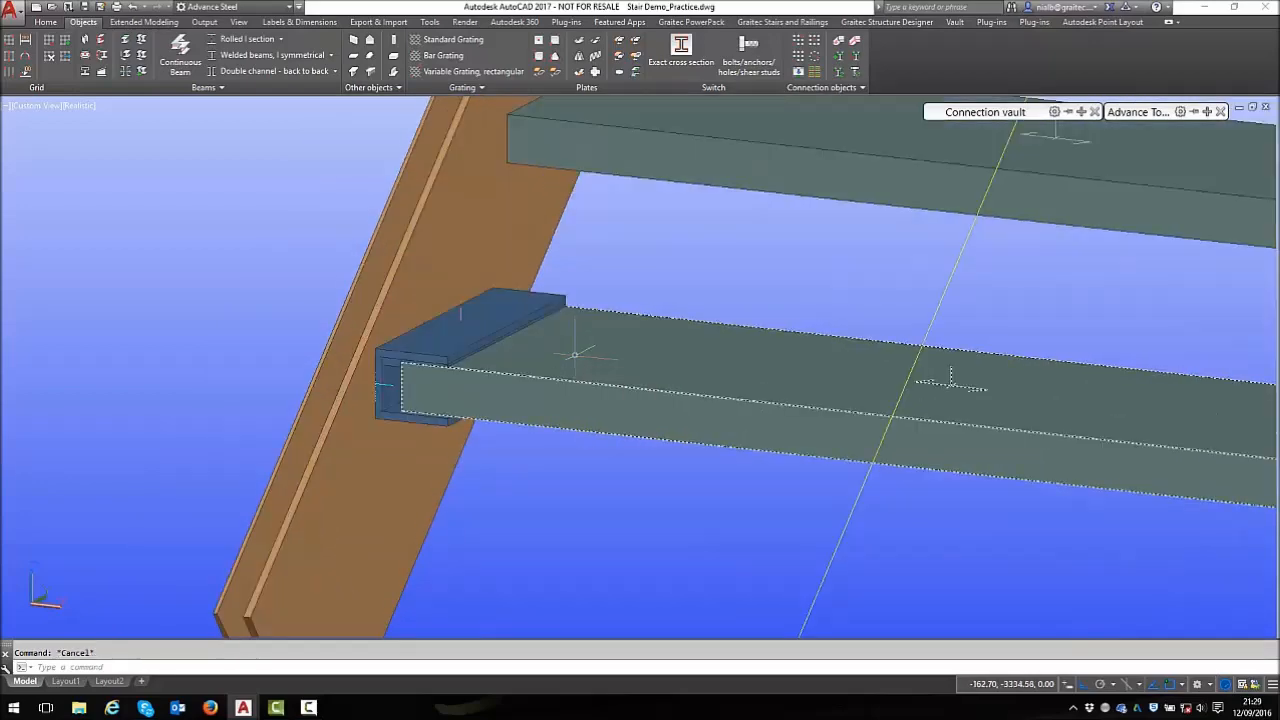
# Weld the glass clamp to the adjacent stringer with a fillet weld inserted at the clamp's upper rear endpoint
pyautogui.moveTo(522, 303)
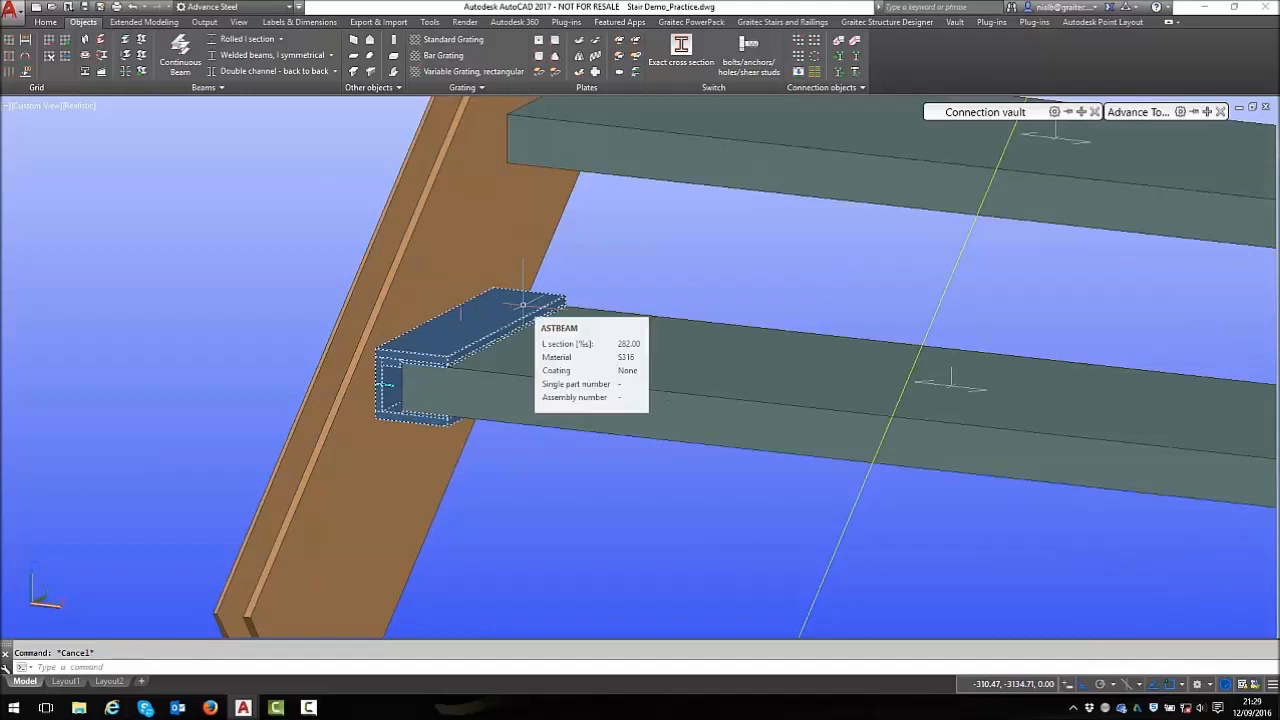
pyautogui.moveTo(1140, 111)
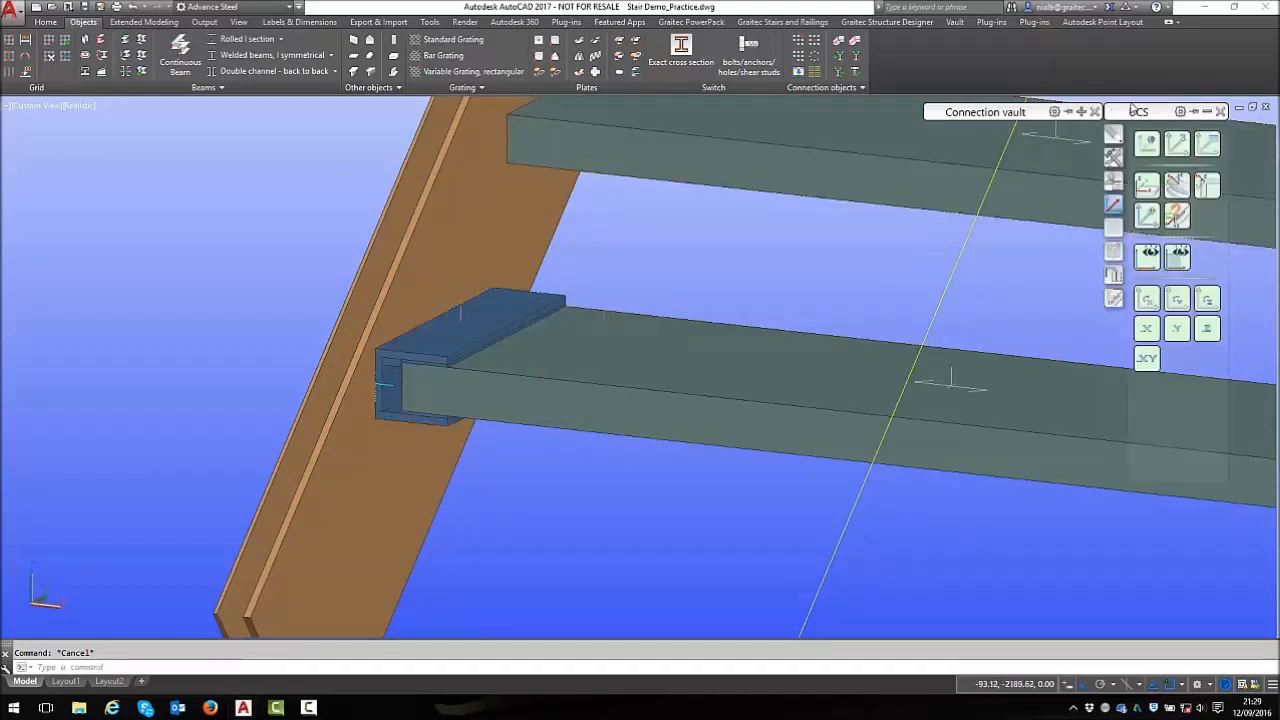
pyautogui.click(1113, 157)
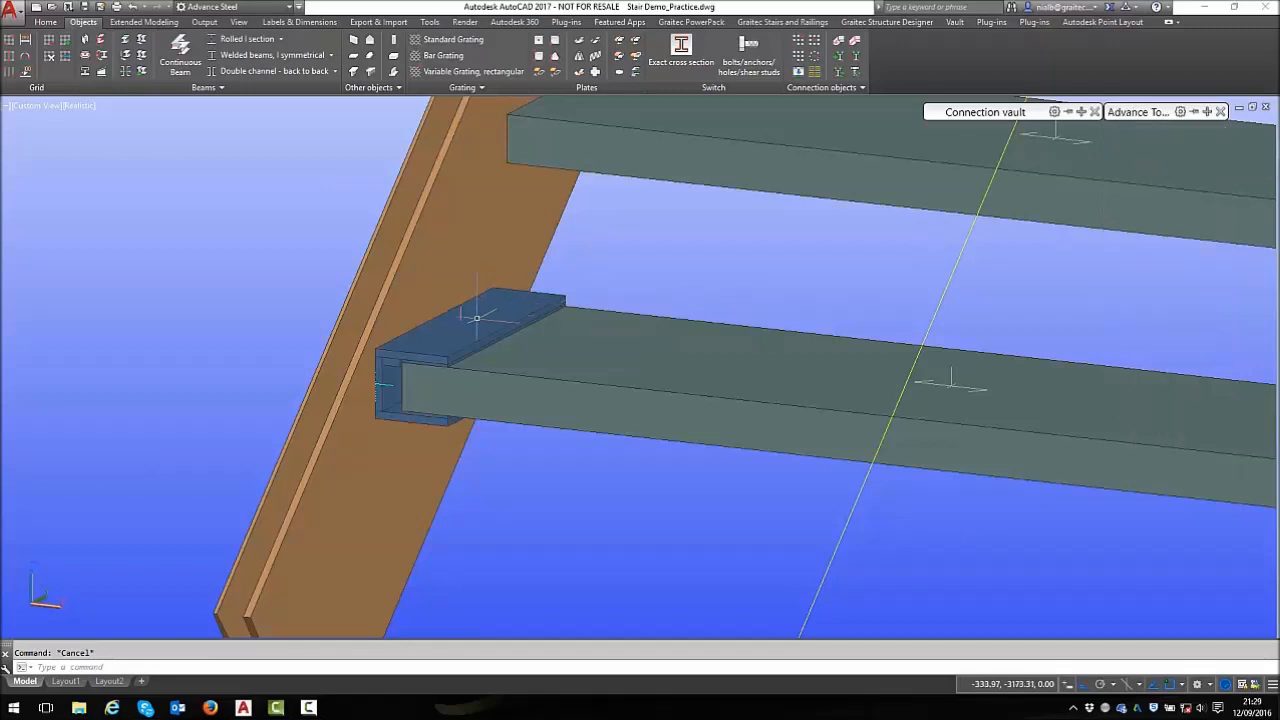
pyautogui.moveTo(478, 317)
pyautogui.click(845, 47)
pyautogui.click(490, 320)
pyautogui.click(514, 261)
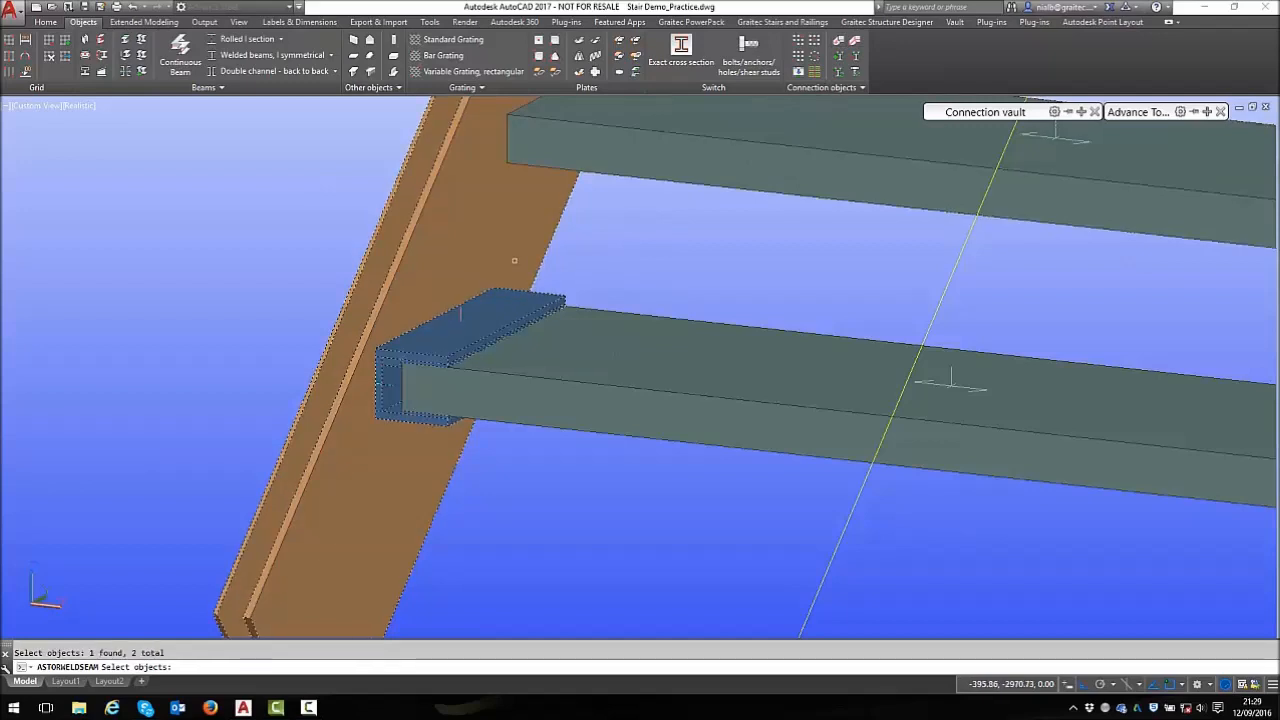
pyautogui.press('Return')
pyautogui.keyDown('shift'); pyautogui.rightClick(504, 259); pyautogui.keyUp('shift')
pyautogui.click(542, 350)
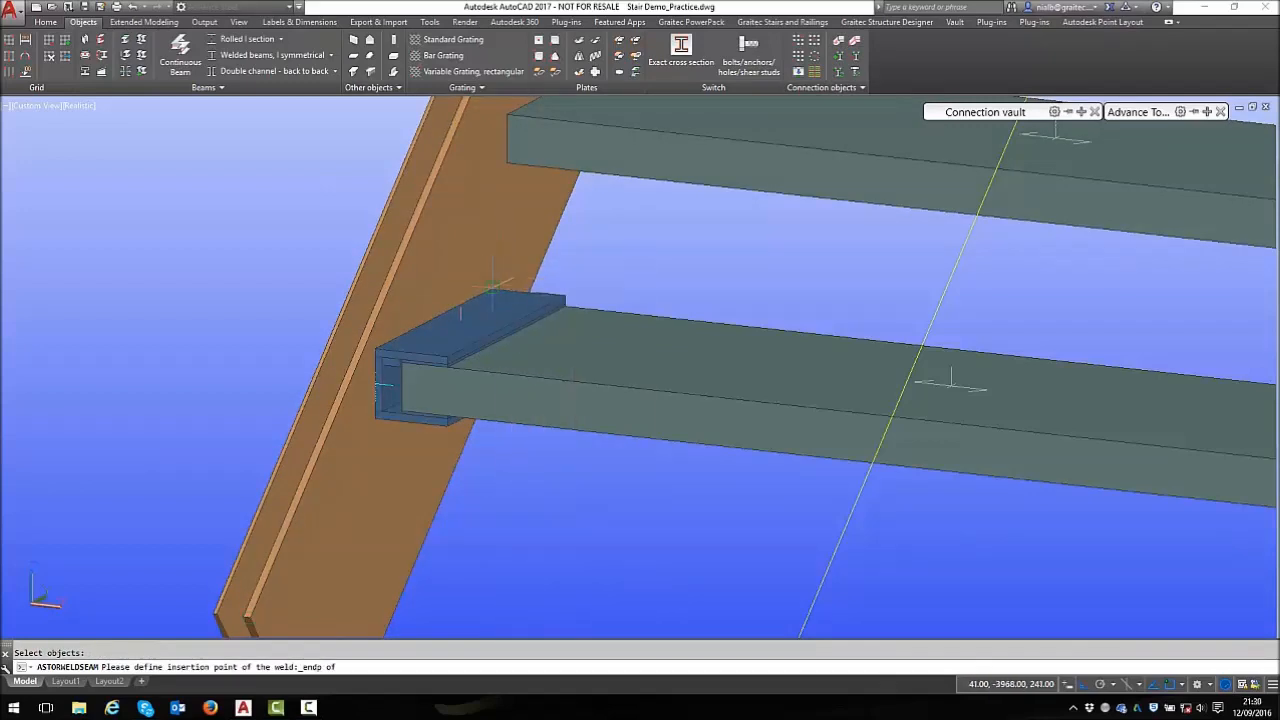
pyautogui.click(500, 290)
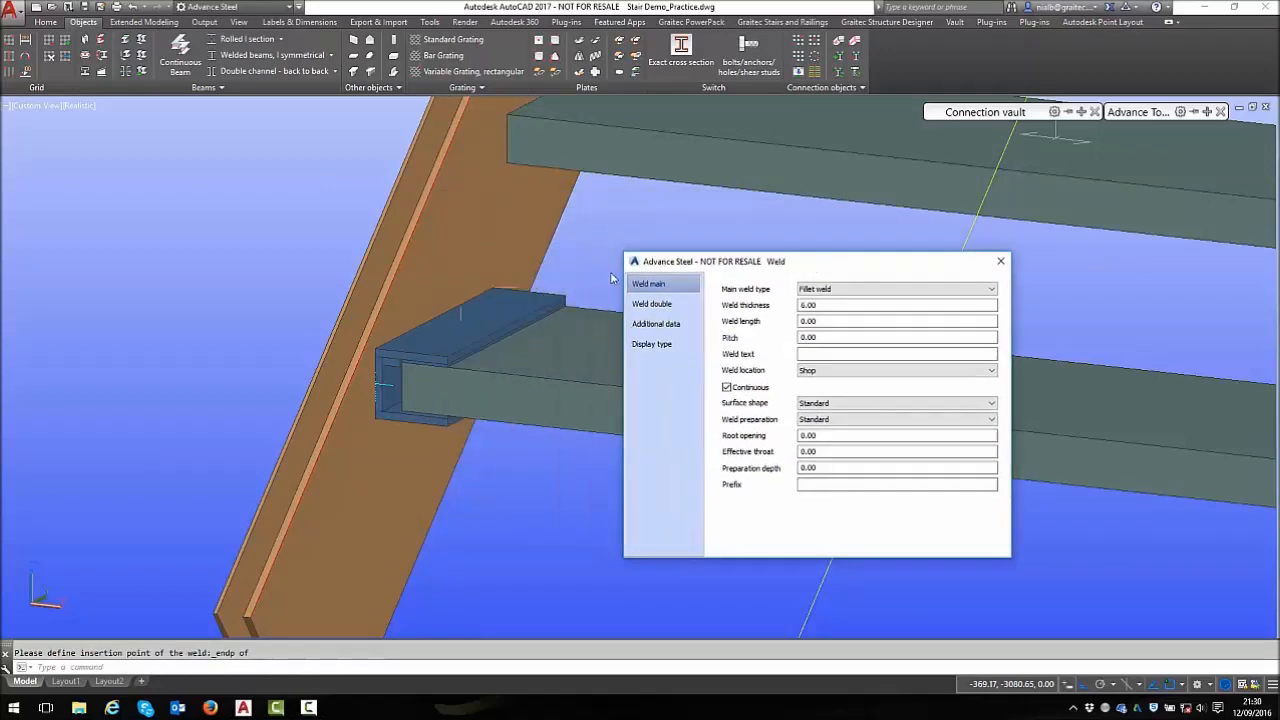
pyautogui.click(1000, 261)
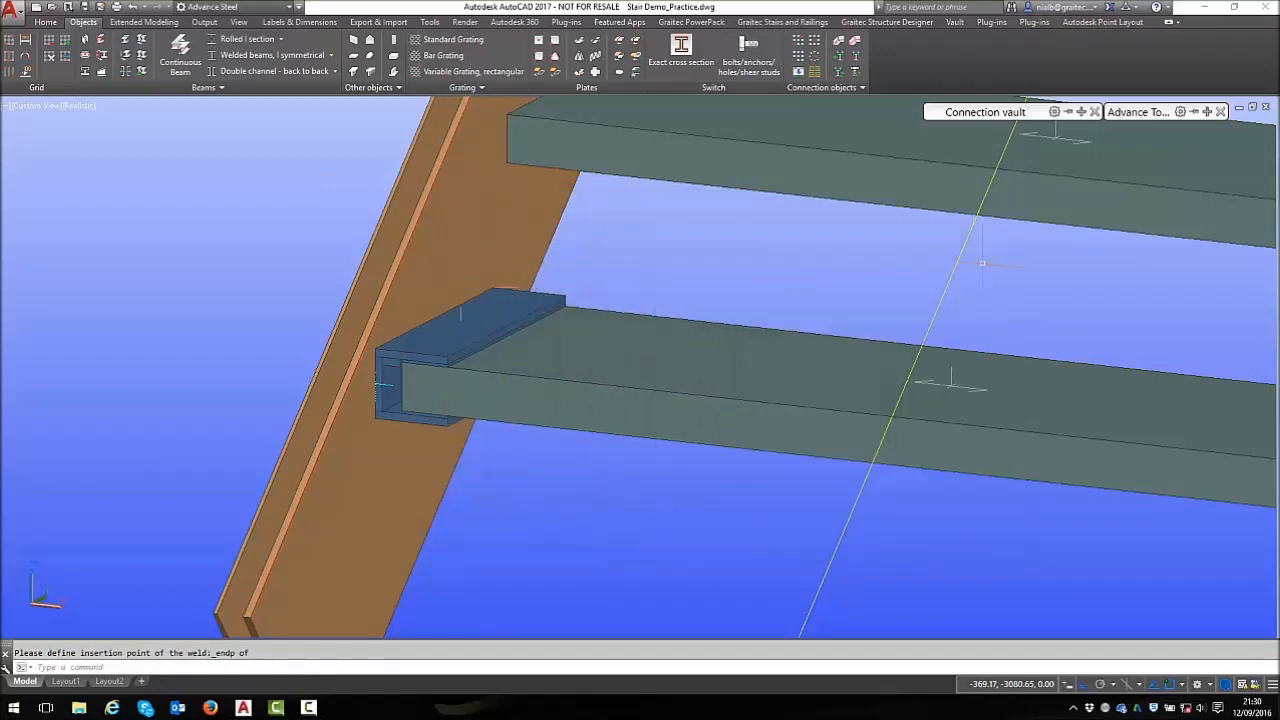
# Set up a Transform Elements copy with 11 copies, selecting the glass clamp and its weld as the source objects
pyautogui.scroll(-2, 556, 305)
pyautogui.scroll(-4, 369, 336)
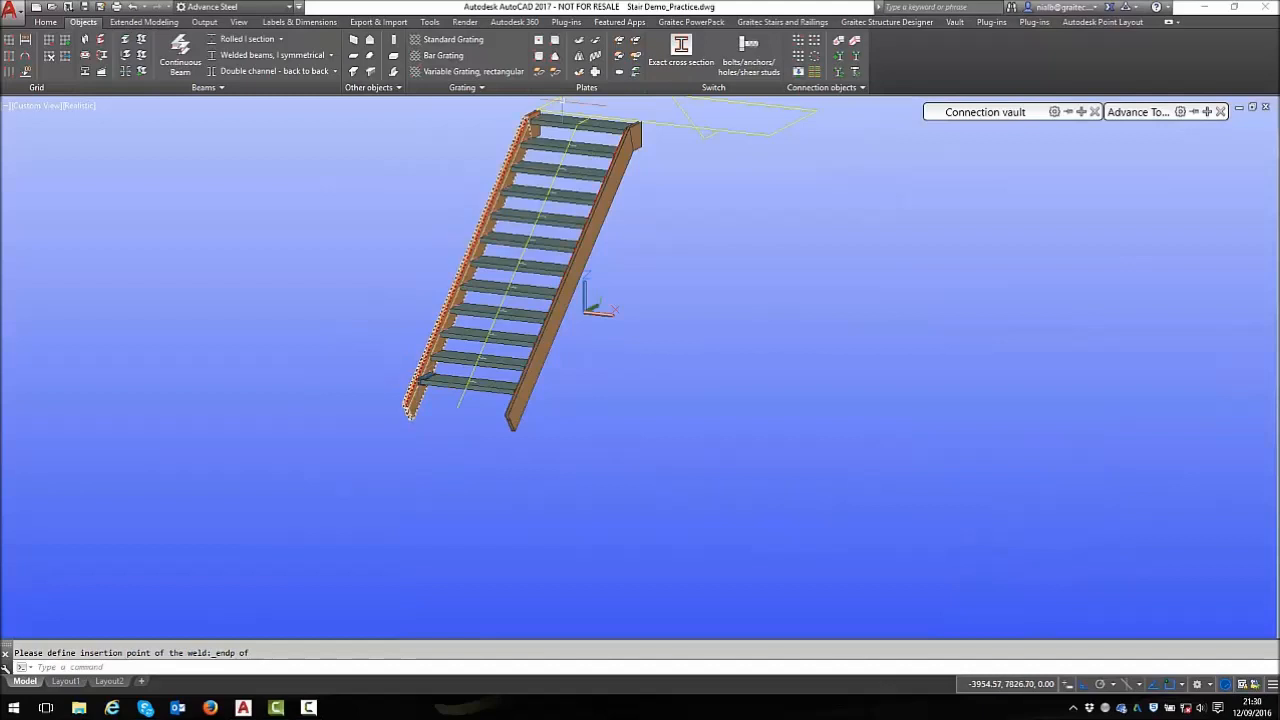
pyautogui.moveTo(1138, 112)
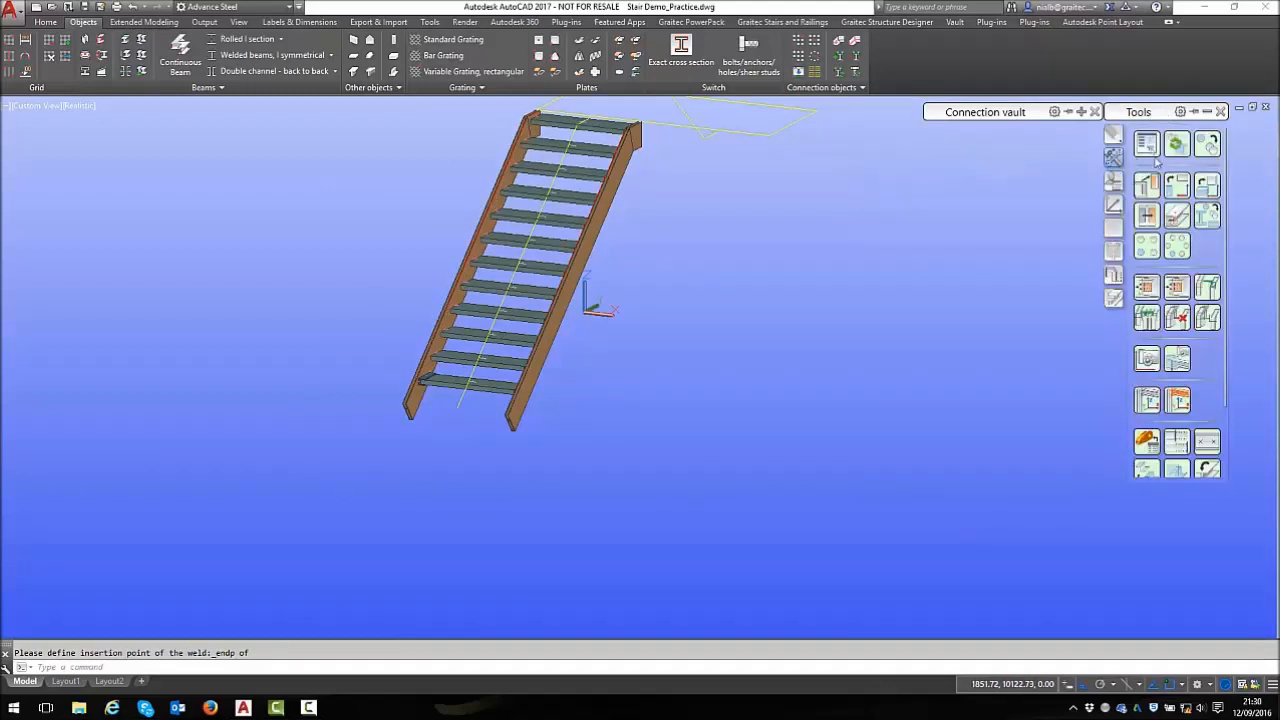
pyautogui.click(1207, 145)
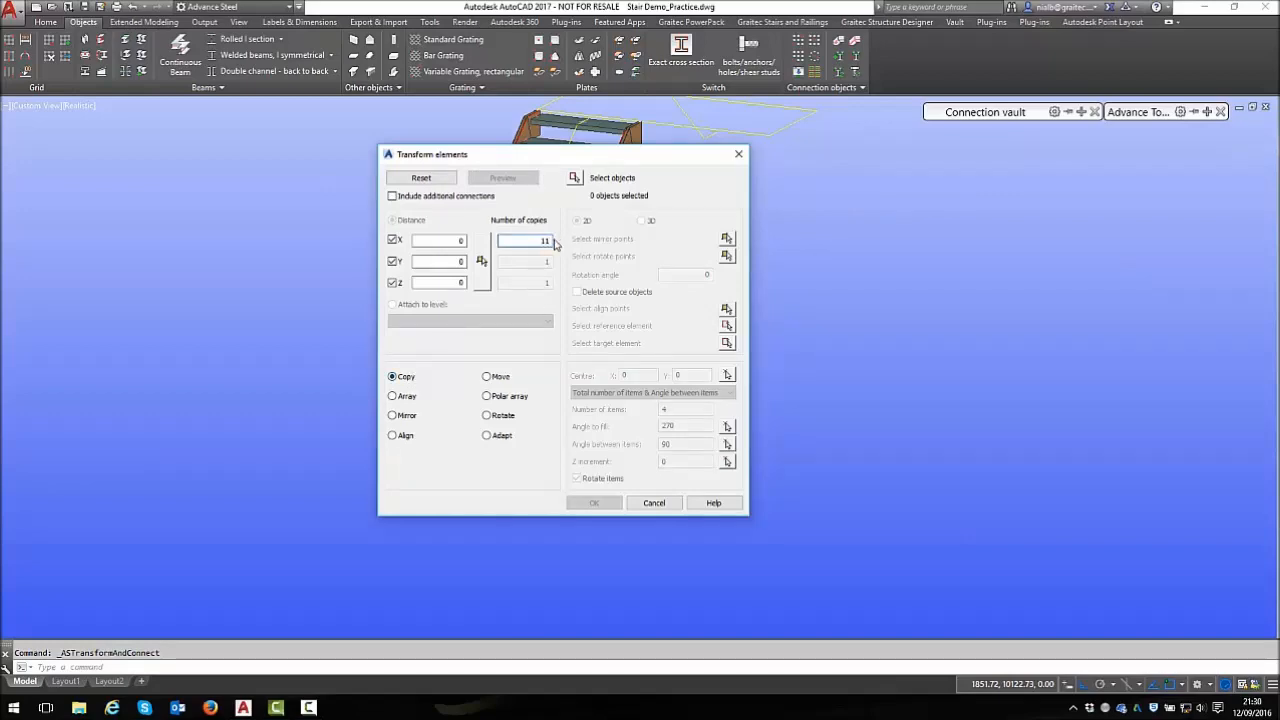
pyautogui.click(577, 179)
pyautogui.scroll(5, 517, 150)
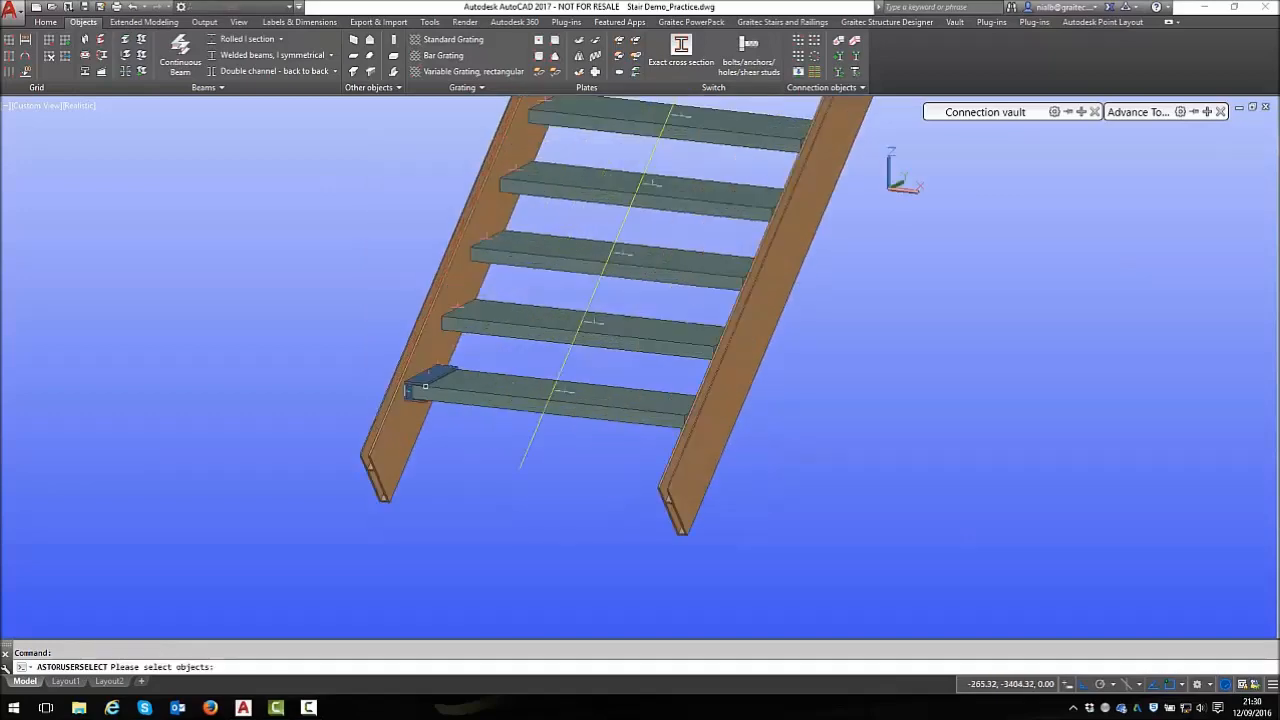
pyautogui.click(449, 349)
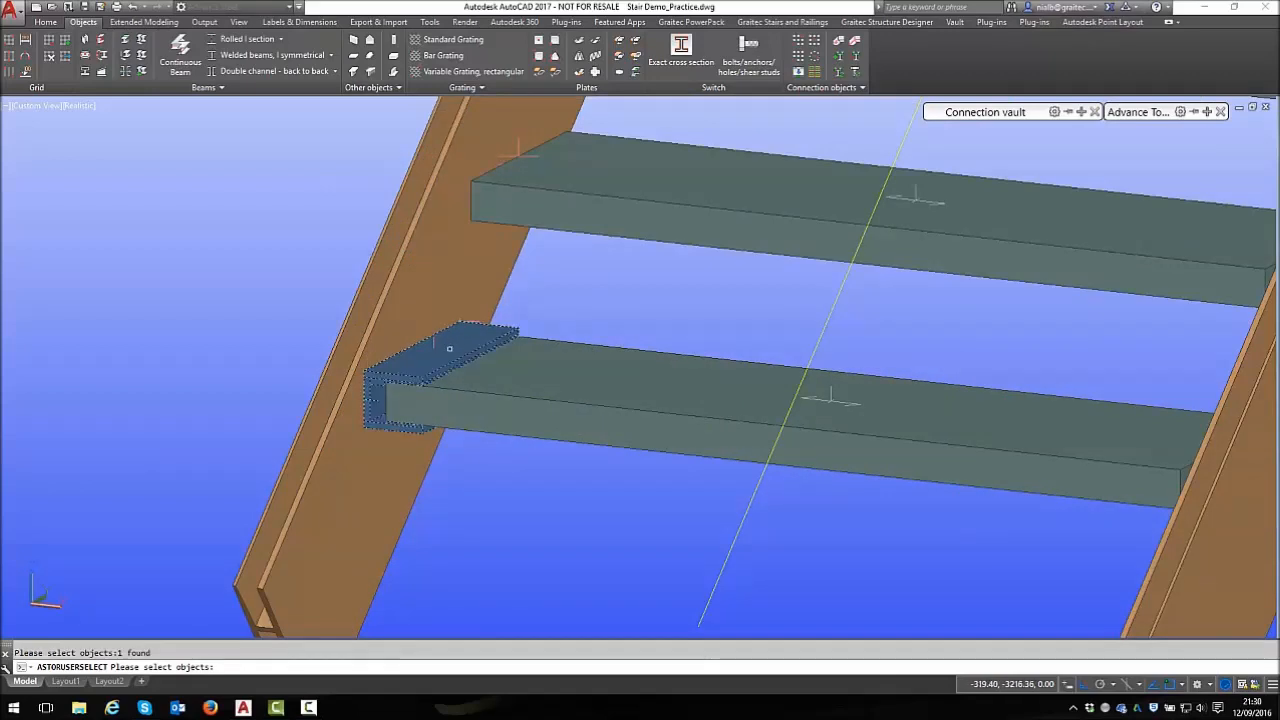
pyautogui.scroll(5, 449, 349)
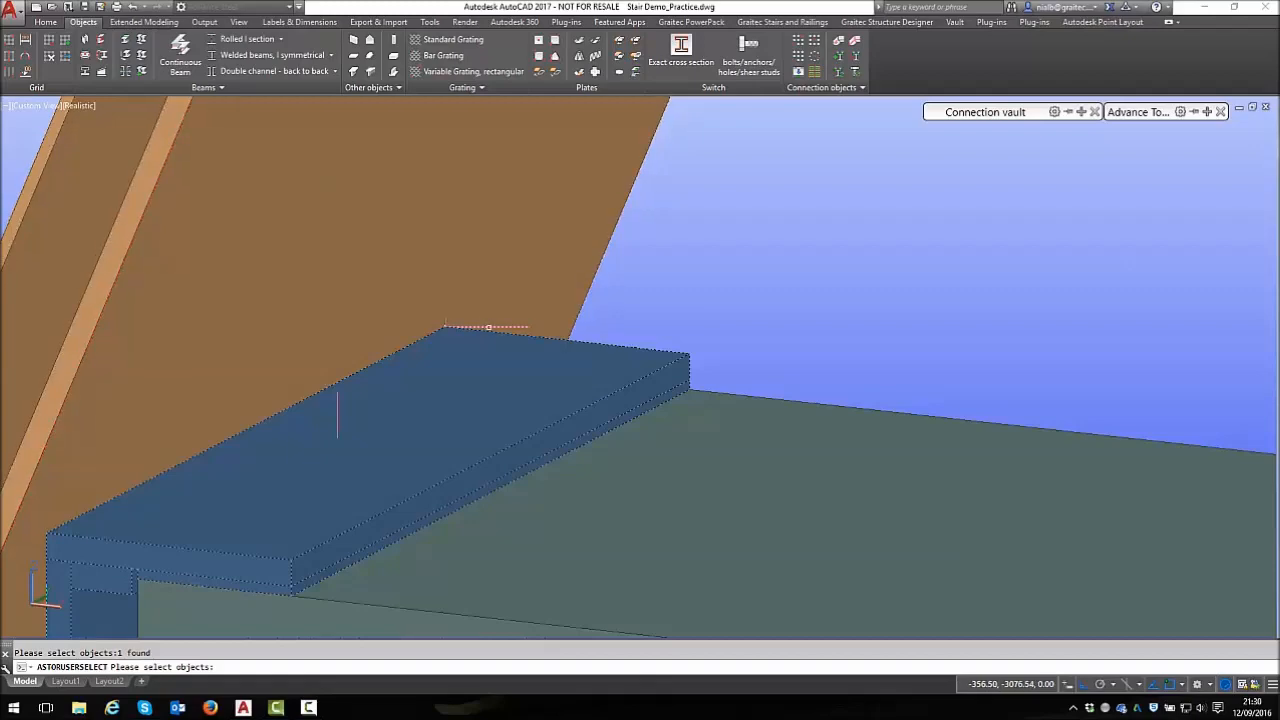
pyautogui.click(490, 327)
pyautogui.scroll(-5, 466, 255)
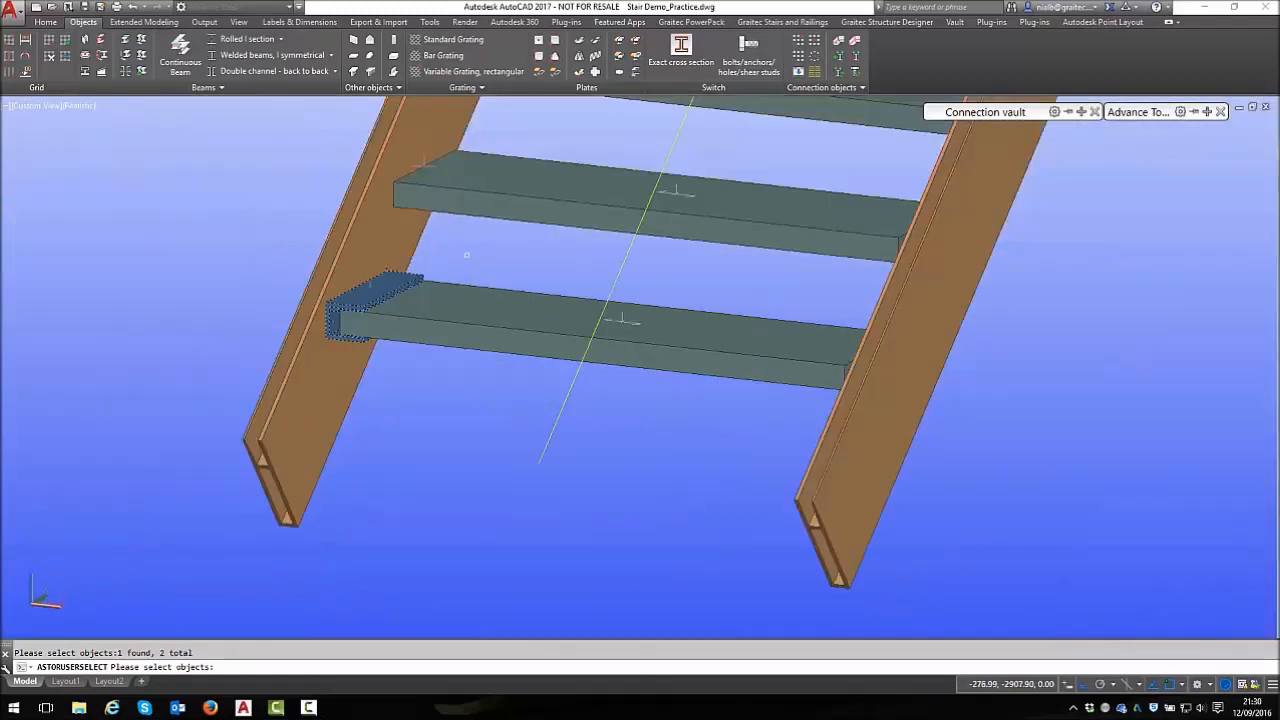
pyautogui.press('Return')
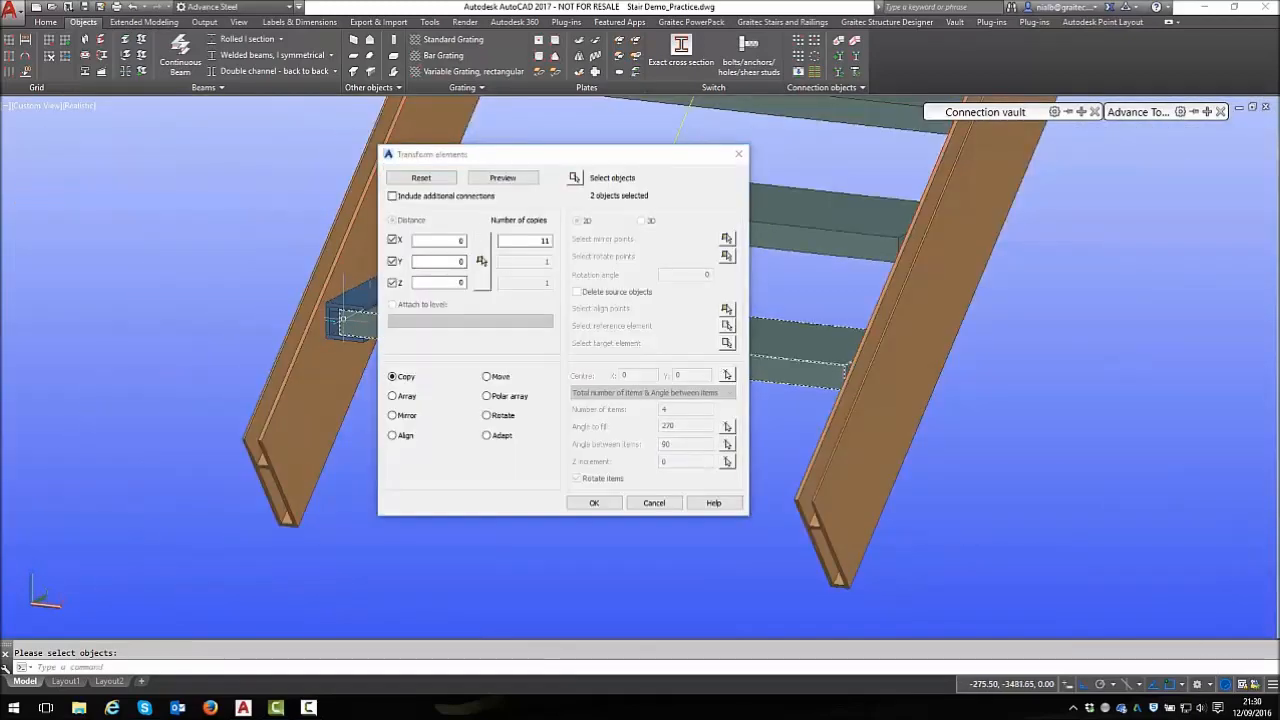
# Copy the glass clamp and weld up the stringer at X 0, Y 250, Z 200 spacing, picked between matching corners of the two lowest treads
pyautogui.moveTo(485, 165); pyautogui.dragTo(649, 283)
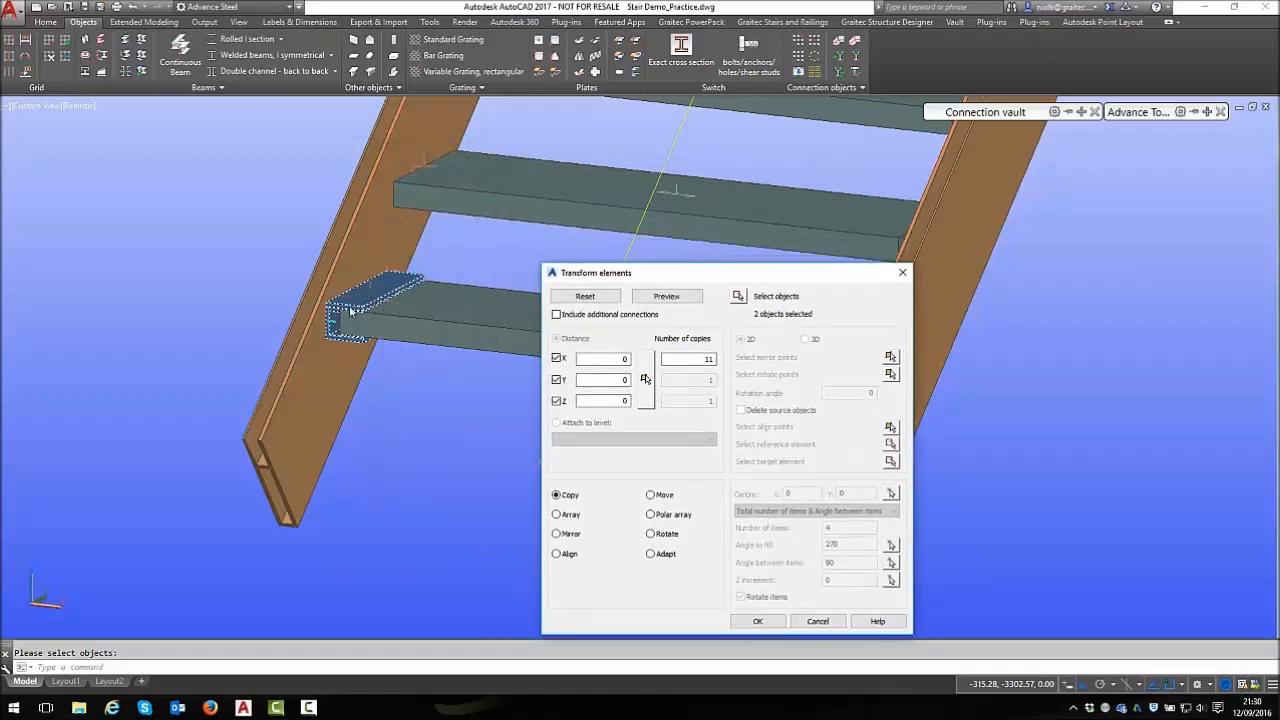
pyautogui.click(645, 379)
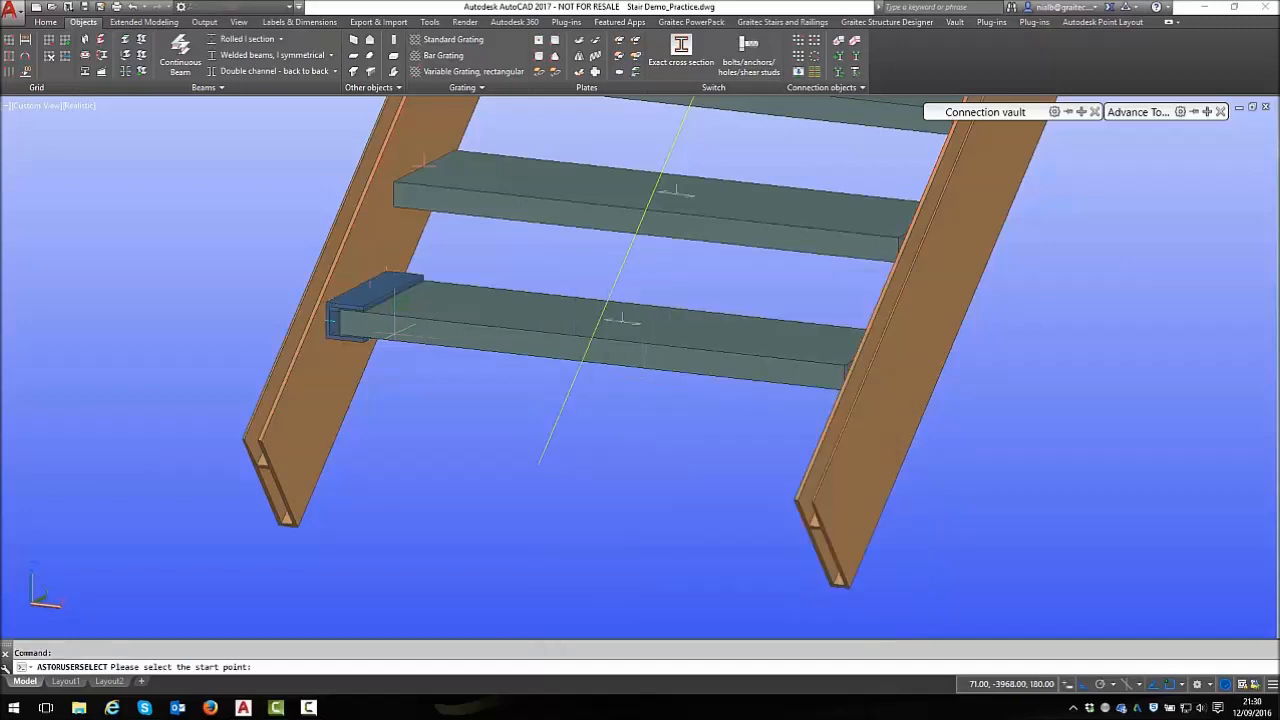
pyautogui.scroll(3, 405, 280)
pyautogui.click(320, 325)
pyautogui.scroll(2, 330, 320)
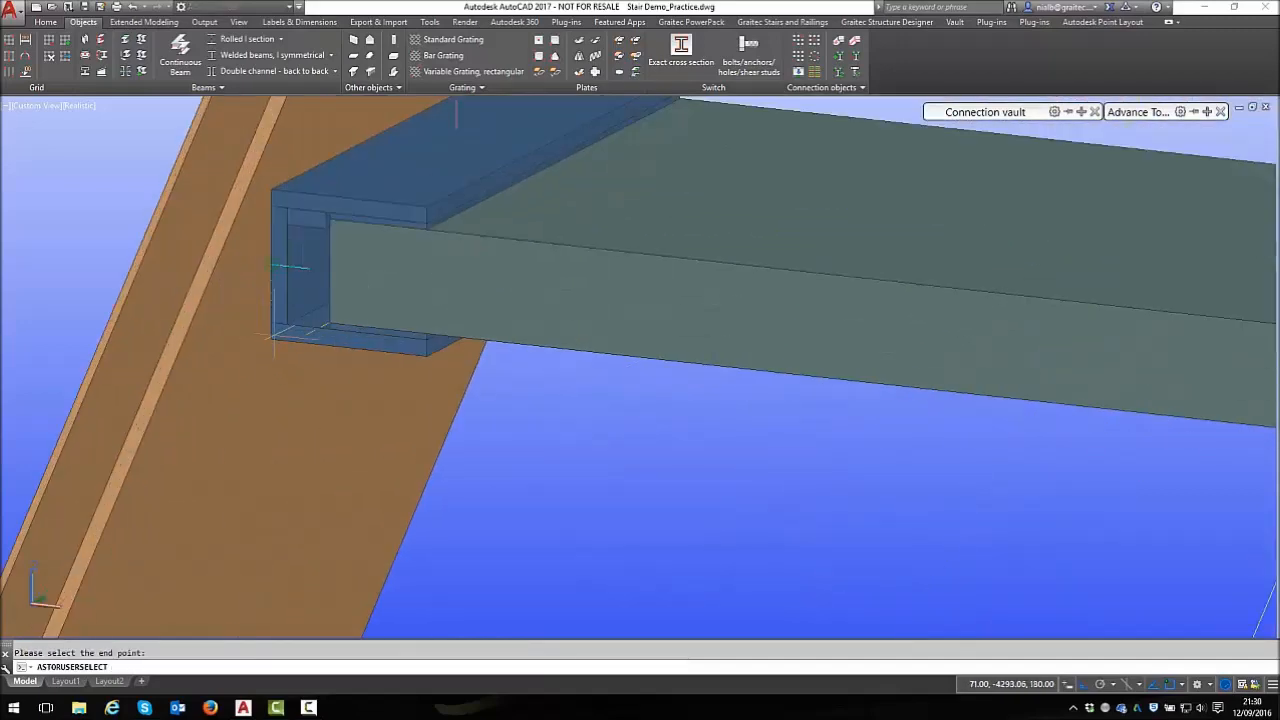
pyautogui.scroll(-5, 340, 315)
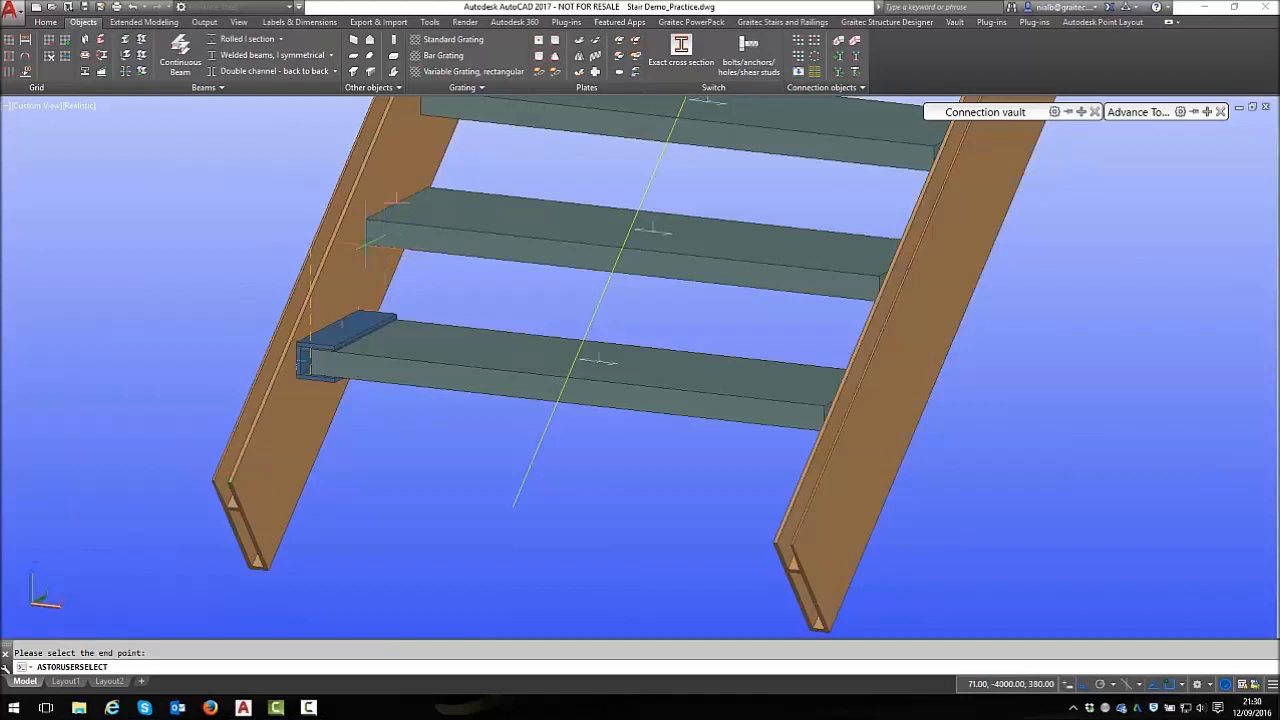
pyautogui.click(395, 200)
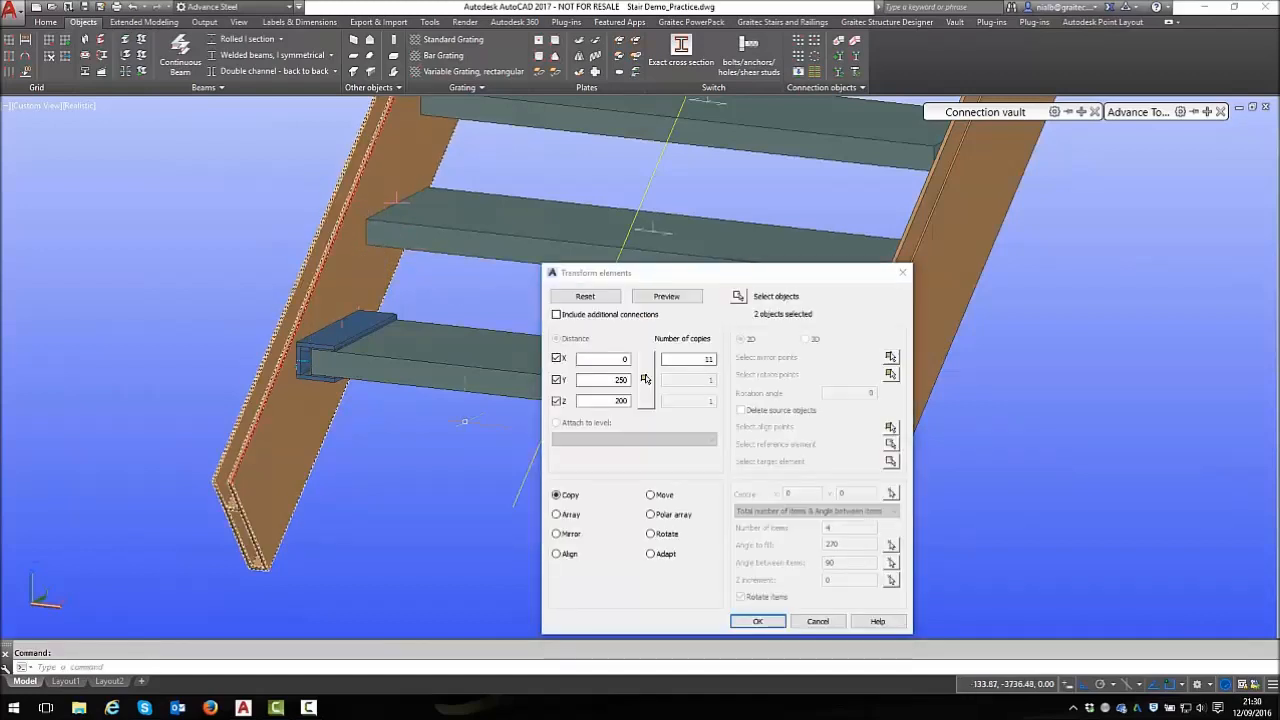
pyautogui.click(757, 621)
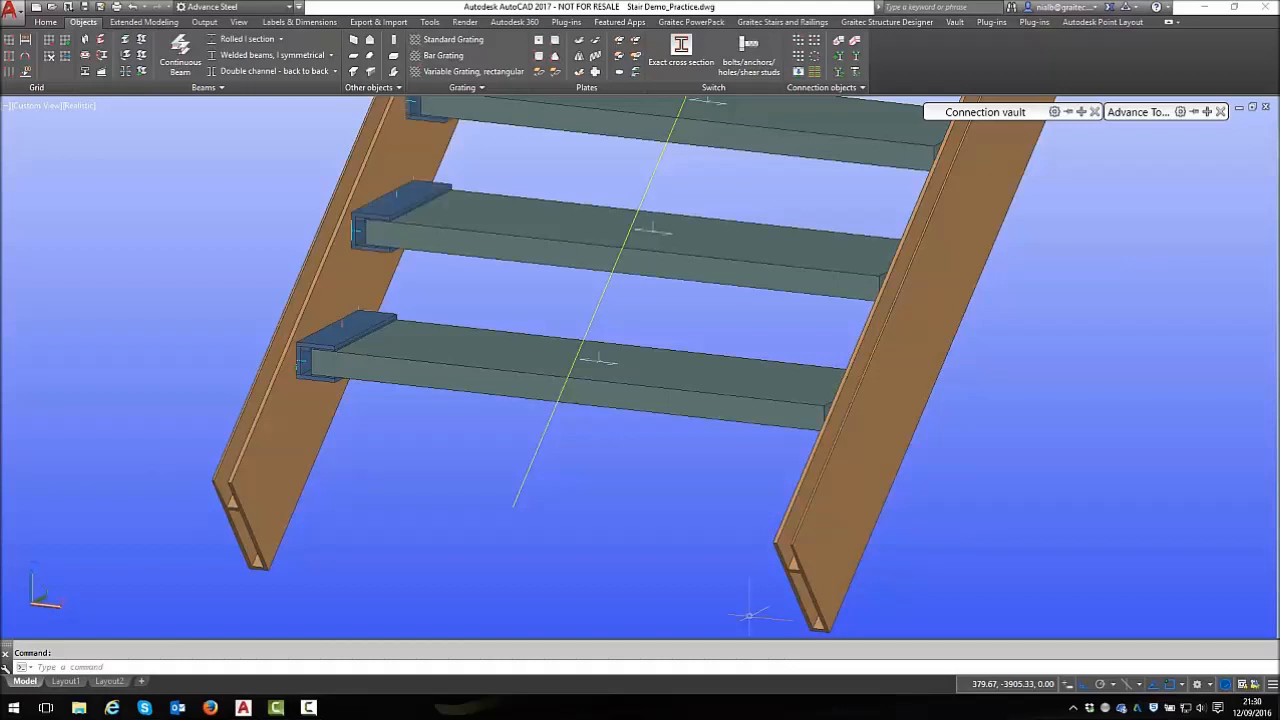
# Mirror the bottom tread's glass clamp and weld to the opposite stringer, starting the mirror line at the midpoint of the tread's edge
pyautogui.scroll(-5, 420, 482)
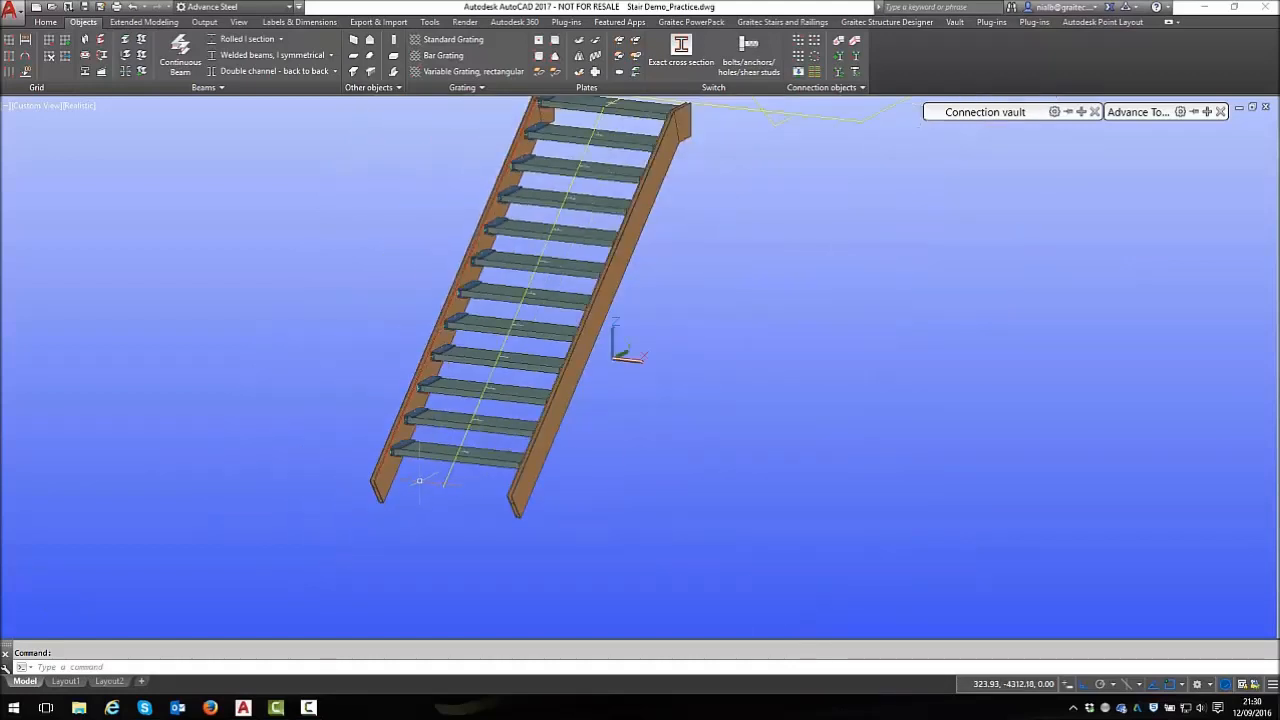
pyautogui.keyDown('shift'); pyautogui.moveTo(438, 477); pyautogui.dragTo(501, 480, button='middle'); pyautogui.keyUp('shift')
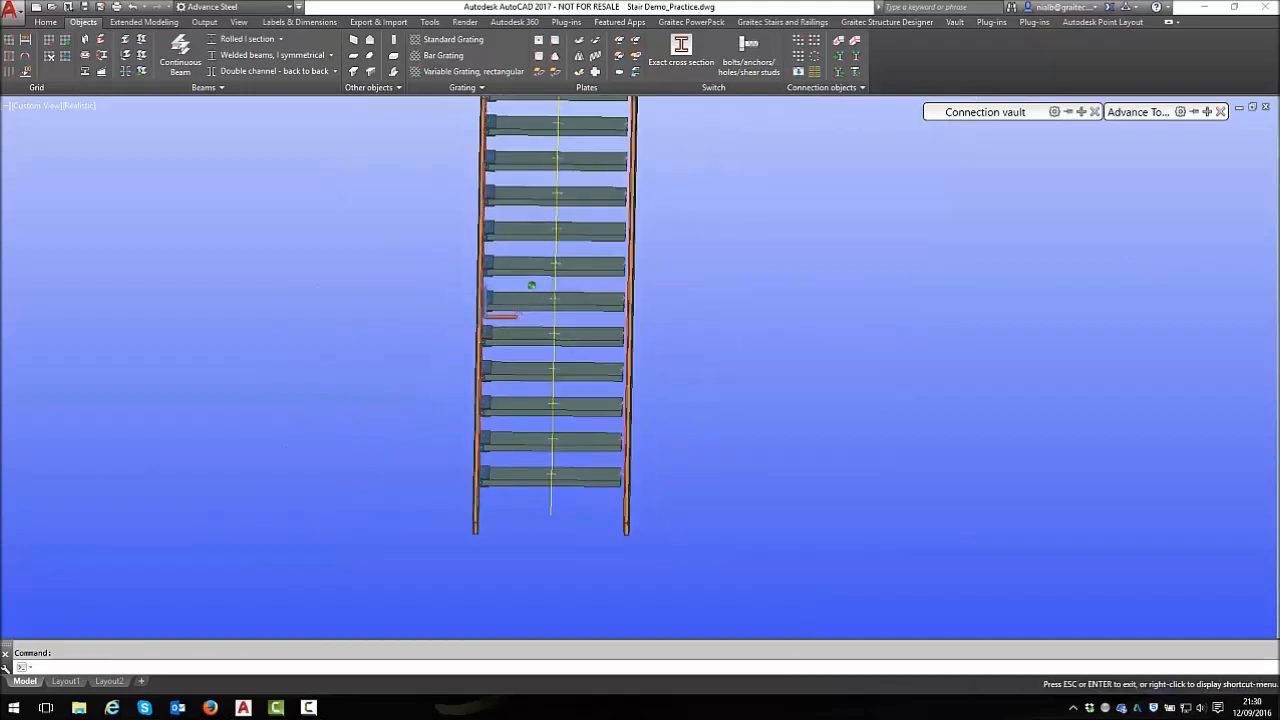
pyautogui.scroll(4, 501, 480)
pyautogui.moveTo(1160, 107)
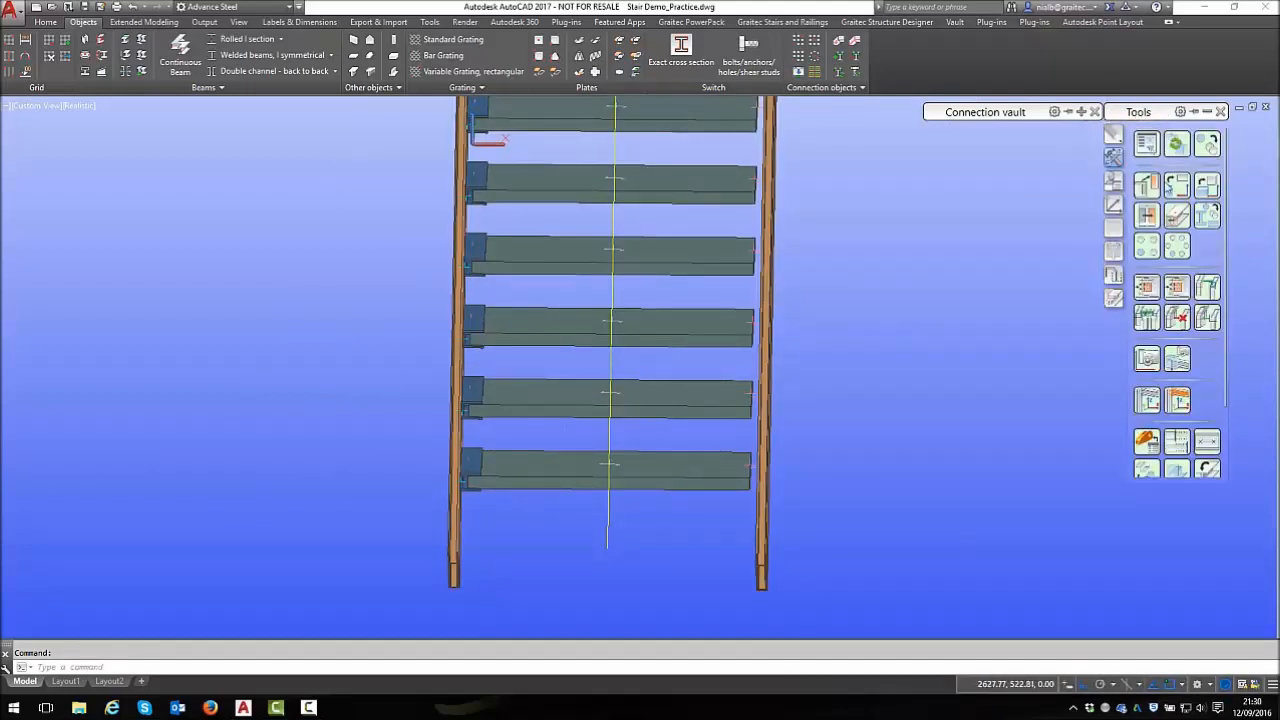
pyautogui.click(1146, 214)
pyautogui.scroll(8, 494, 470)
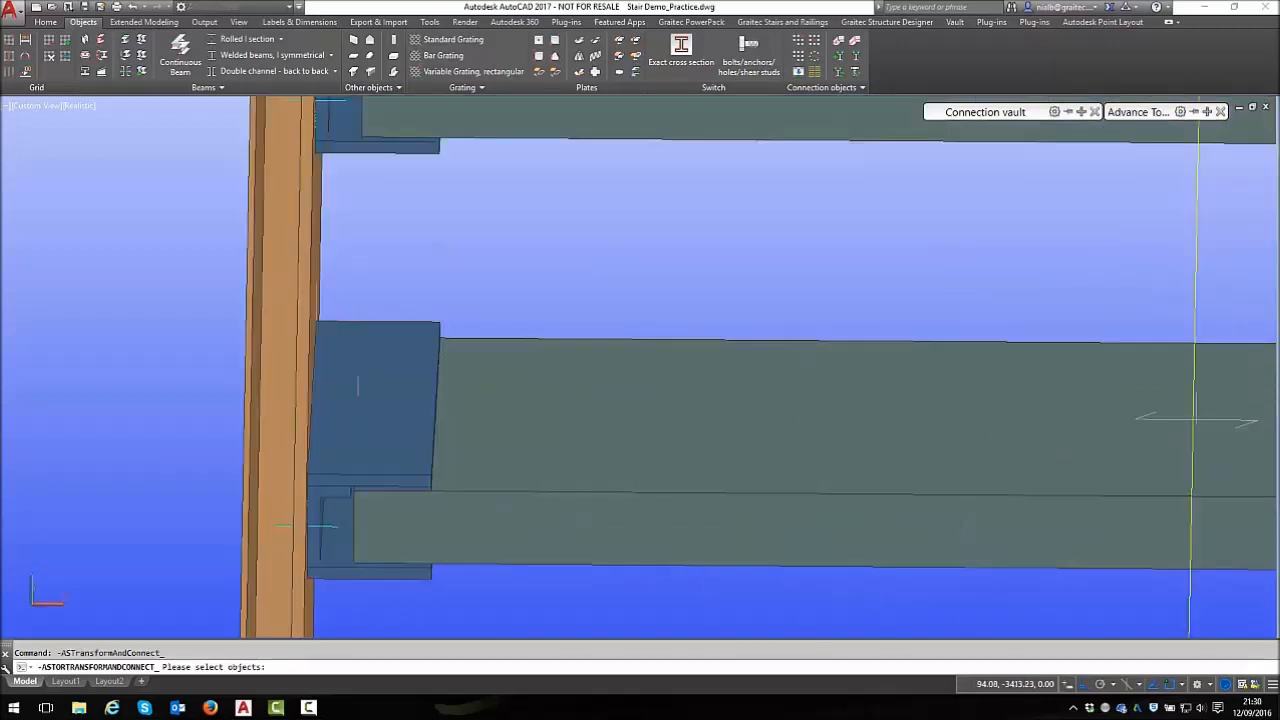
pyautogui.click(390, 579)
pyautogui.scroll(5, 325, 306)
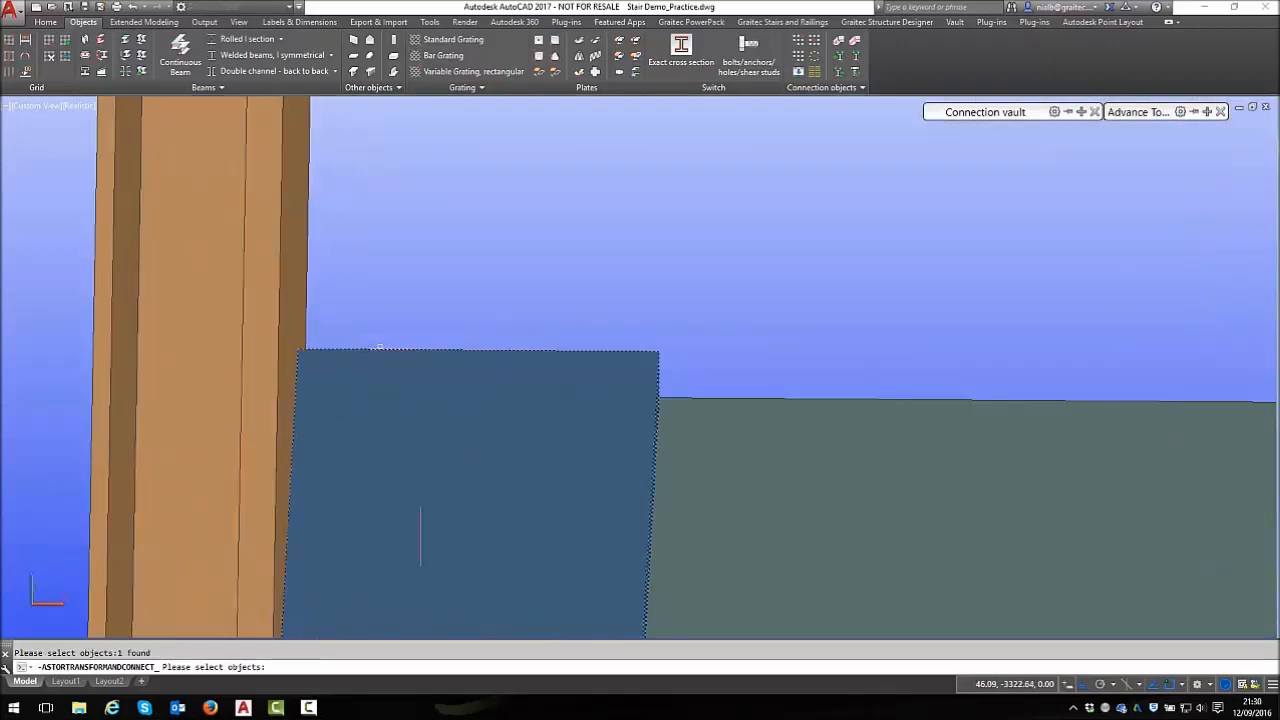
pyautogui.click(380, 347)
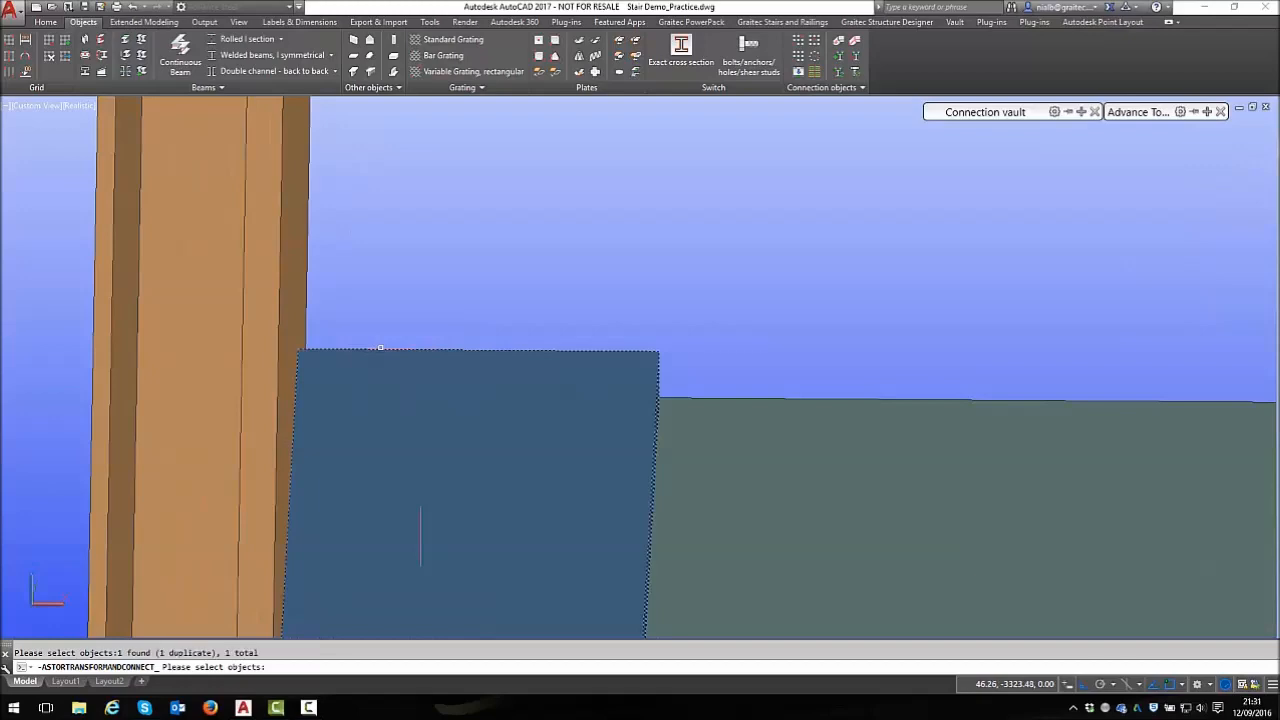
pyautogui.click(379, 355)
pyautogui.click(377, 355)
pyautogui.keyDown('shift'); pyautogui.moveTo(392, 302); pyautogui.dragTo(394, 258, button='middle'); pyautogui.keyUp('shift')
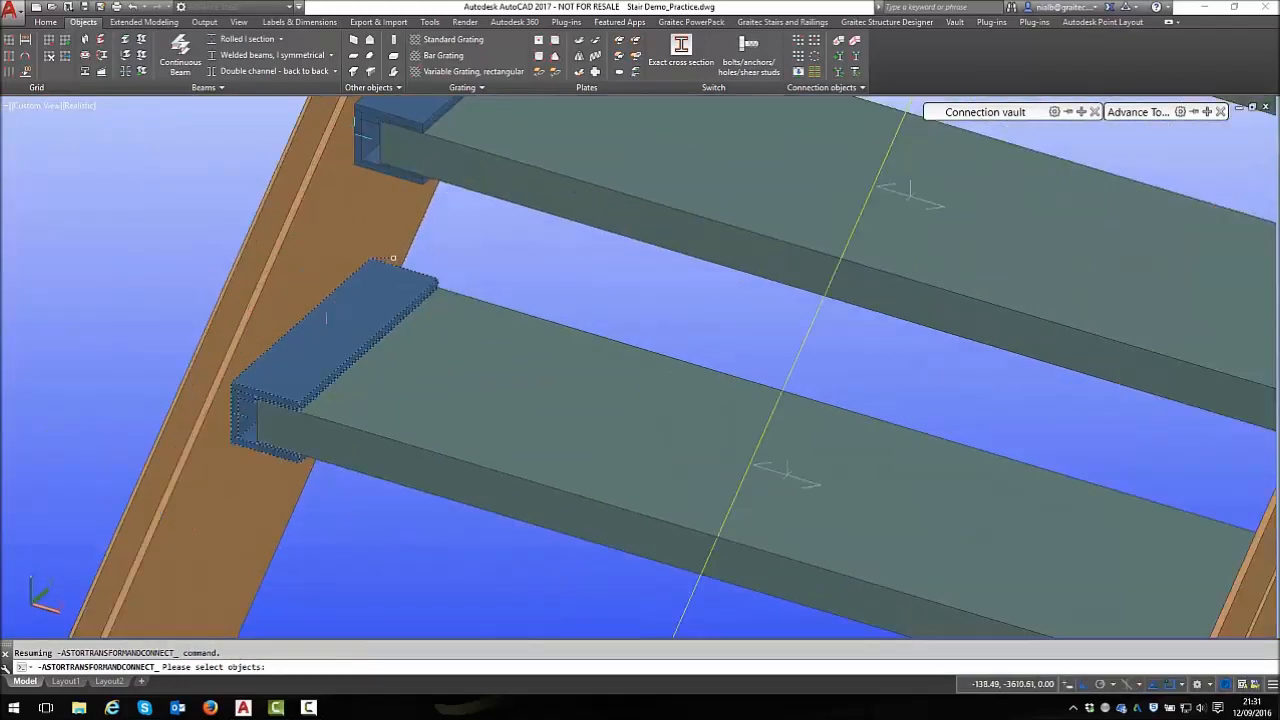
pyautogui.click(395, 259)
pyautogui.keyDown('shift'); pyautogui.click(411, 217); pyautogui.keyUp('shift')
pyautogui.scroll(-2, 411, 217)
pyautogui.press('Return')
pyautogui.keyDown('shift'); pyautogui.rightClick(560, 365); pyautogui.keyUp('shift')
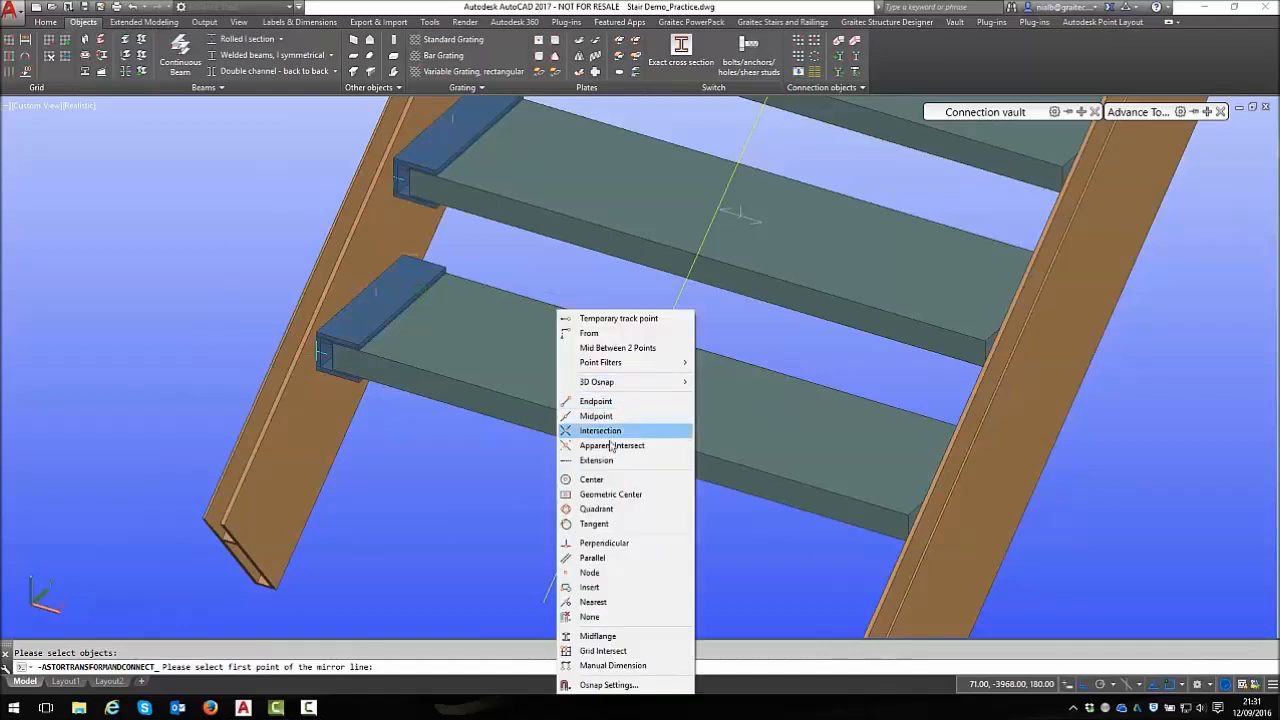
pyautogui.click(580, 420)
pyautogui.click(592, 440)
pyautogui.scroll(-3, 592, 440)
pyautogui.click(478, 556)
pyautogui.press('Return')
# Copy the mirrored clamp and weld to the remaining treads with Transform Elements, using 11 copies at X 0, Y 250, Z 200 spacing
pyautogui.keyDown('shift'); pyautogui.moveTo(518, 490); pyautogui.dragTo(690, 511, button='middle'); pyautogui.keyUp('shift')
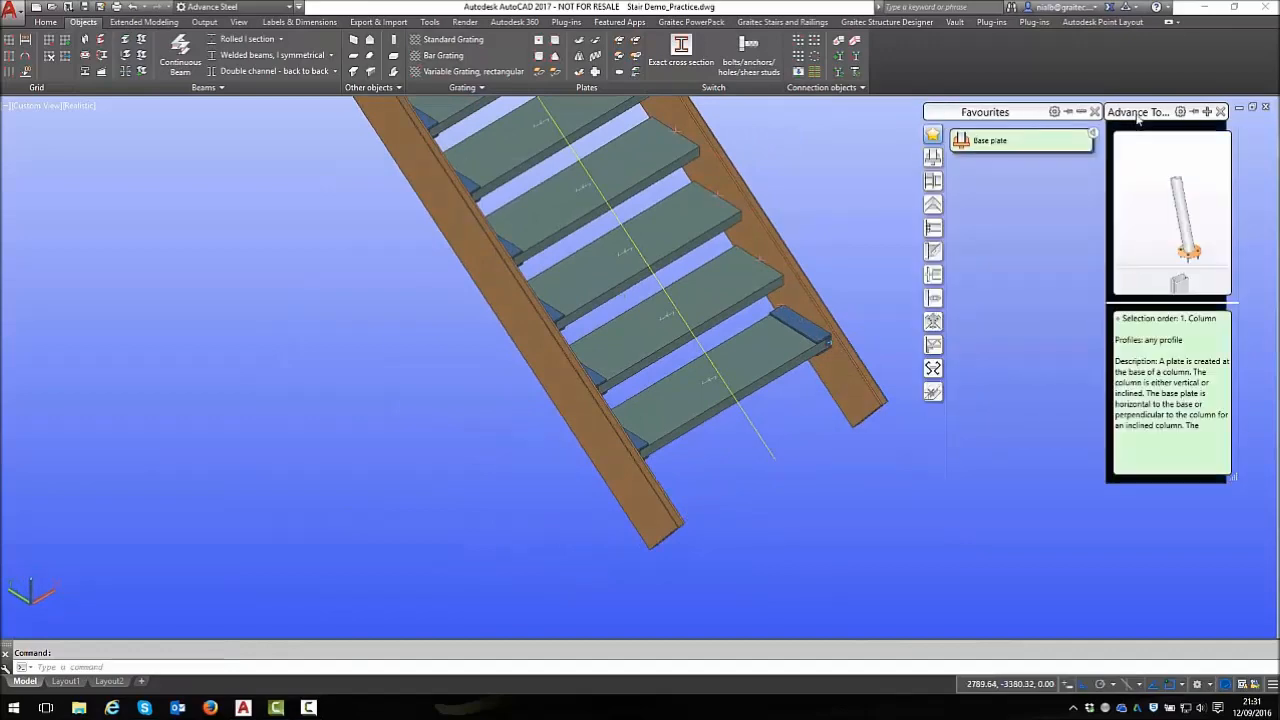
pyautogui.moveTo(1138, 115)
pyautogui.click(1113, 157)
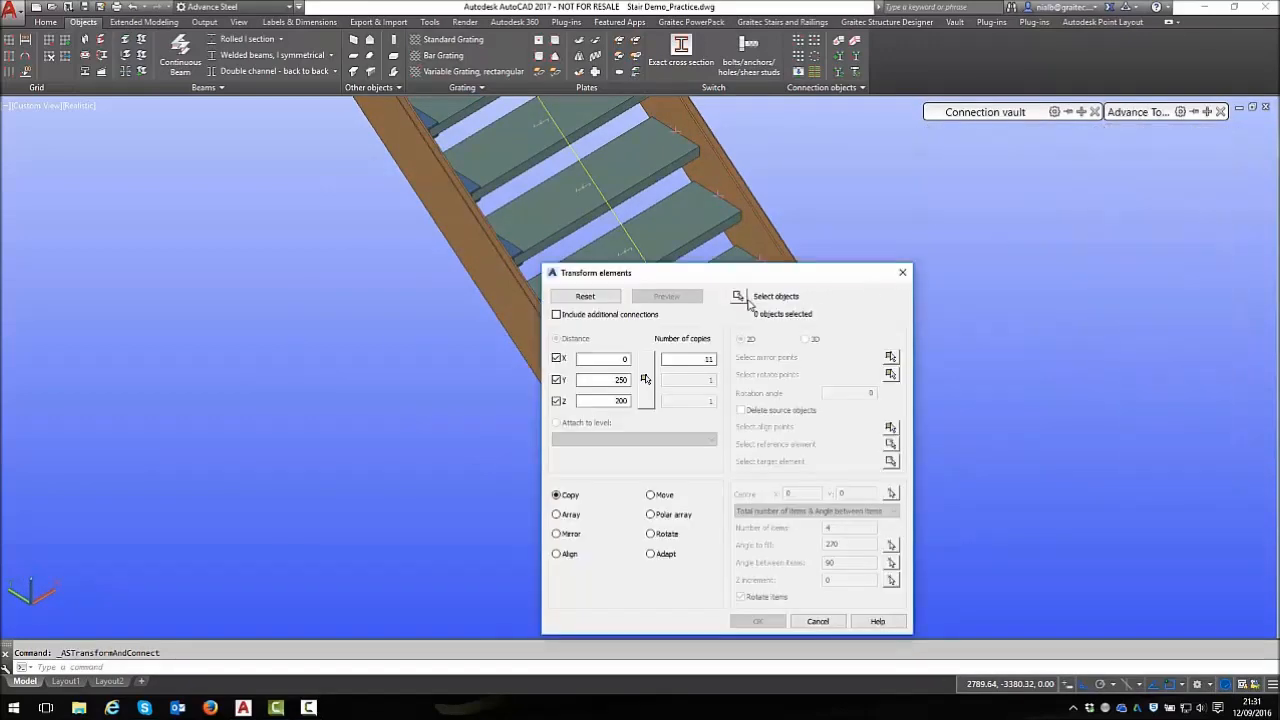
pyautogui.click(645, 378)
pyautogui.scroll(8, 632, 427)
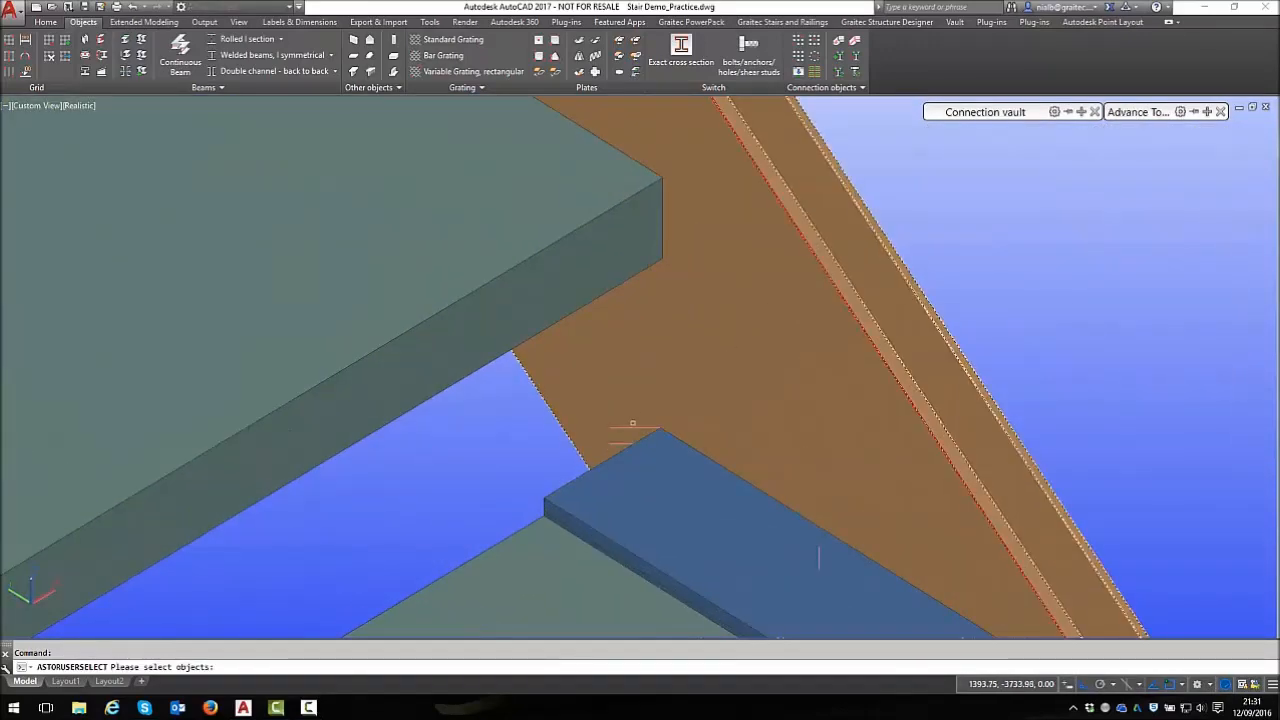
pyautogui.click(654, 466)
pyautogui.rightClick(654, 466)
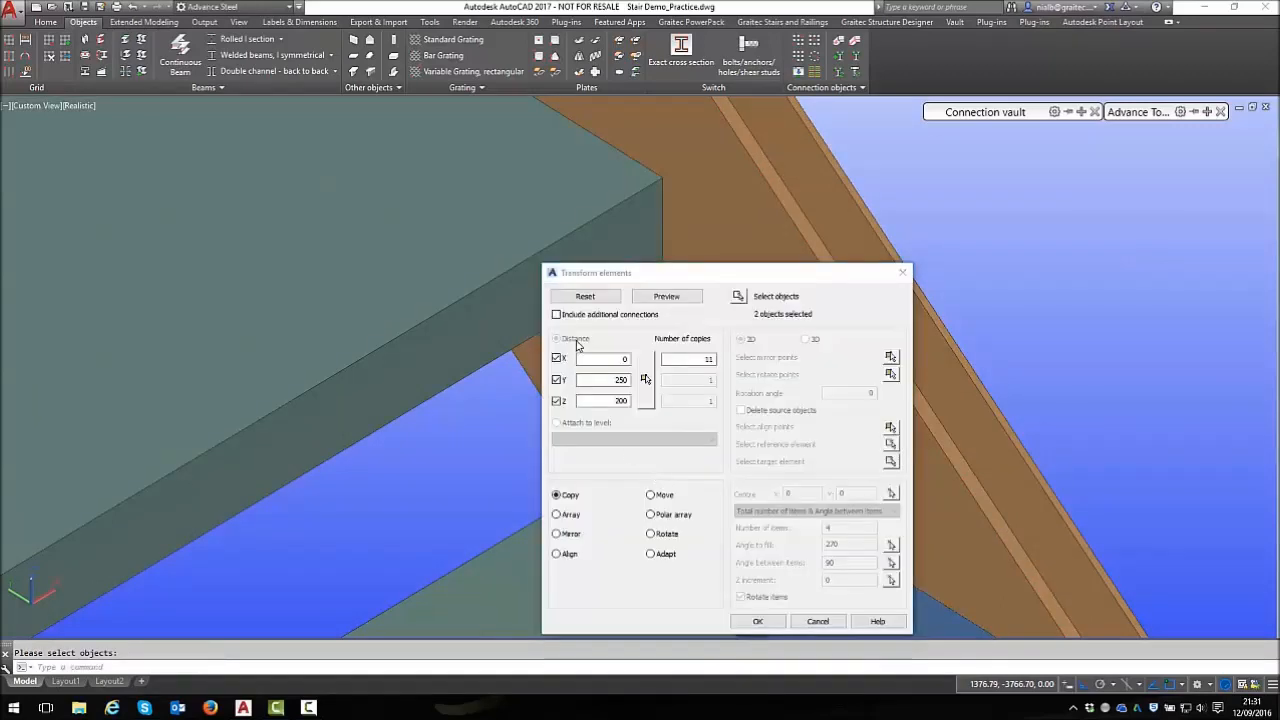
pyautogui.click(645, 379)
pyautogui.scroll(-4, 540, 167)
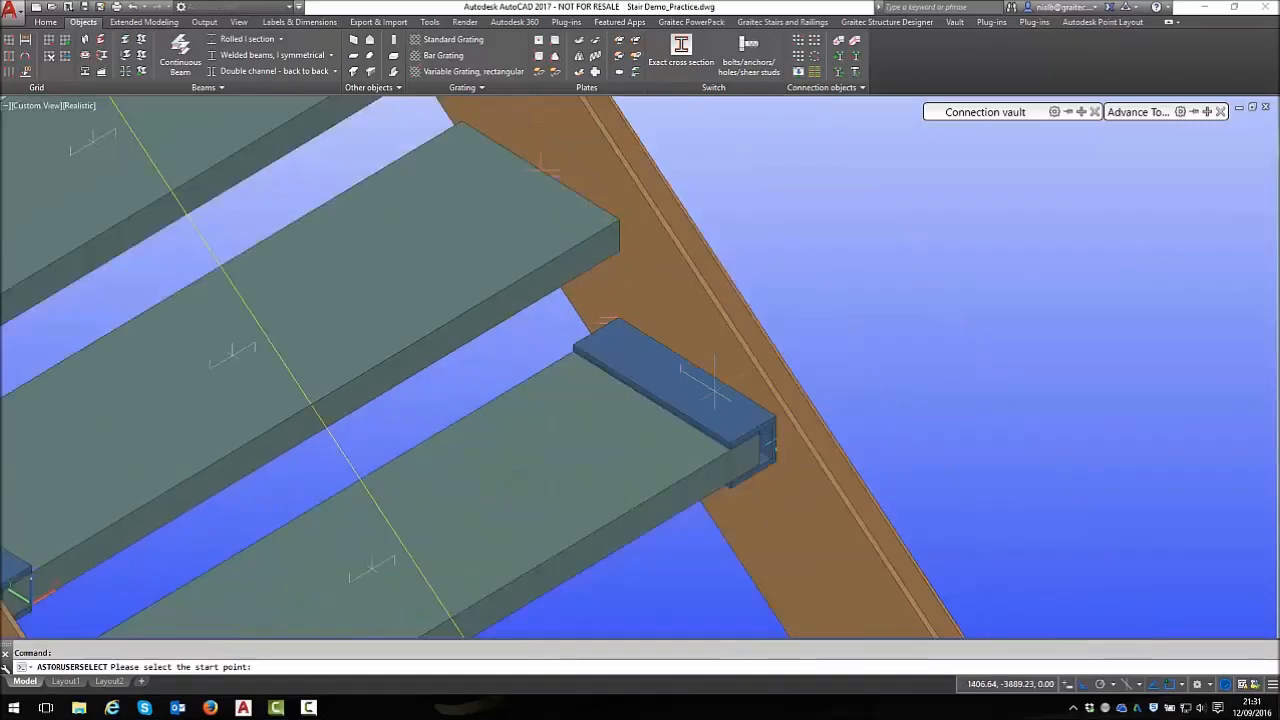
pyautogui.click(759, 465)
pyautogui.click(620, 254)
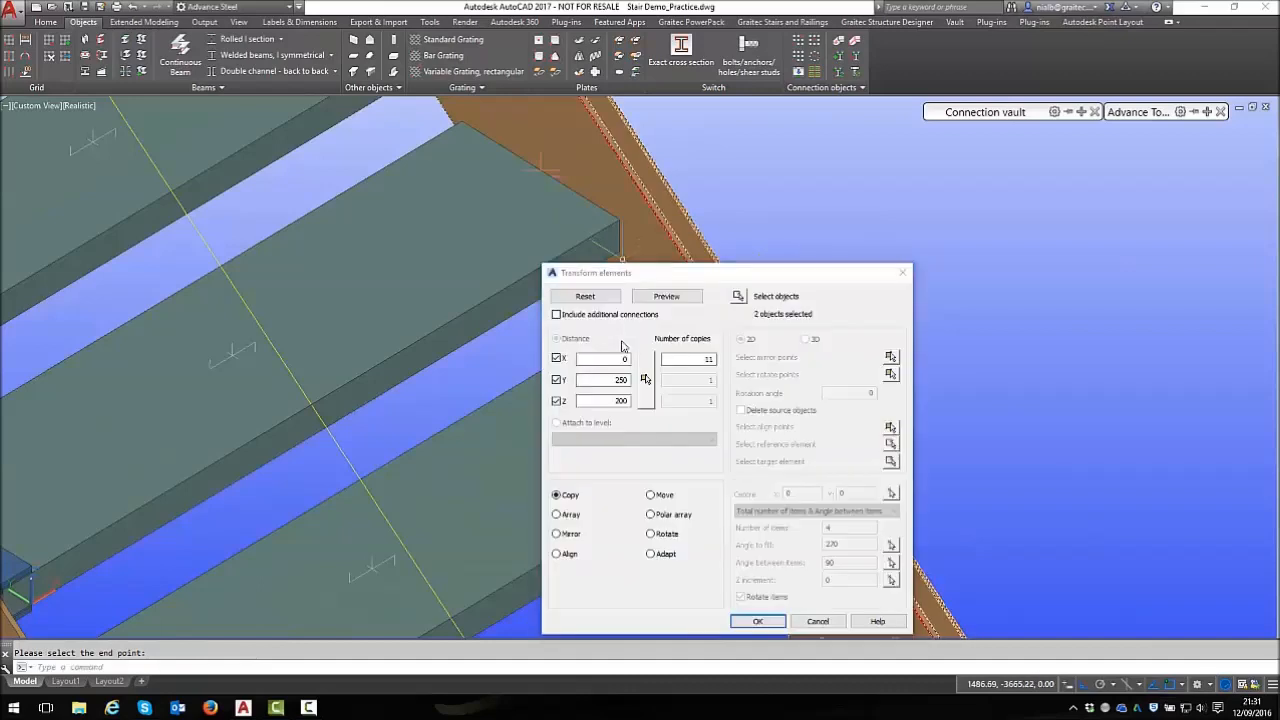
pyautogui.click(752, 621)
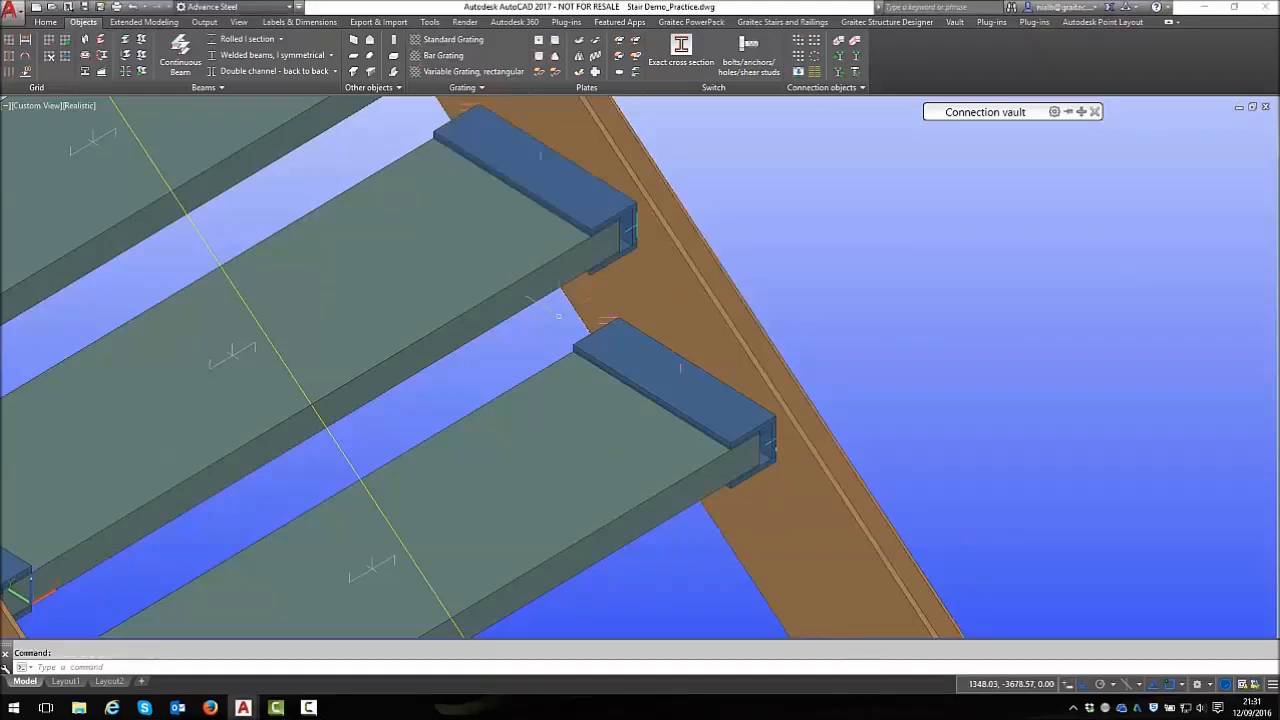
# Review the clamps on the lower treads and the bottom glass tread's grating shape and material properties
pyautogui.scroll(-5, 697, 447)
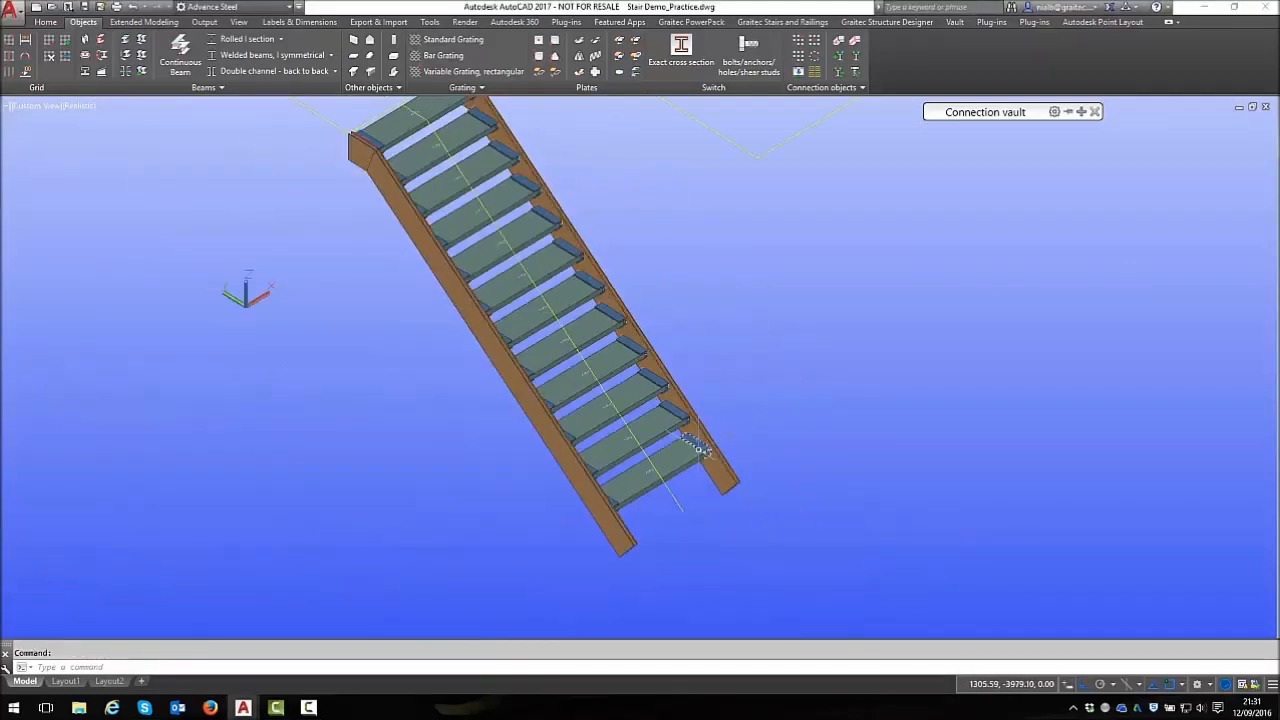
pyautogui.scroll(10, 750, 484)
pyautogui.keyDown('shift'); pyautogui.moveTo(677, 490); pyautogui.dragTo(471, 243, button='middle'); pyautogui.keyUp('shift')
pyautogui.scroll(5, 501, 421)
pyautogui.keyDown('shift'); pyautogui.moveTo(506, 418); pyautogui.dragTo(596, 400, button='middle'); pyautogui.keyUp('shift')
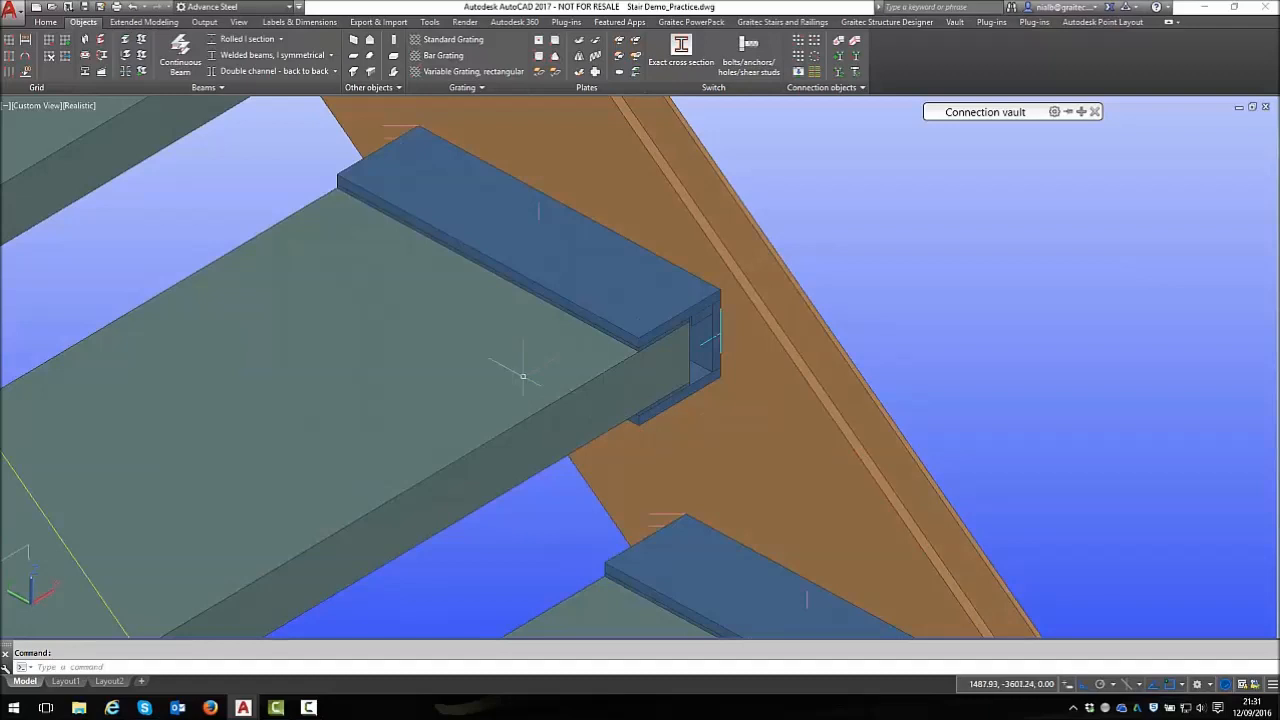
pyautogui.scroll(-8, 522, 376)
pyautogui.click(594, 432)
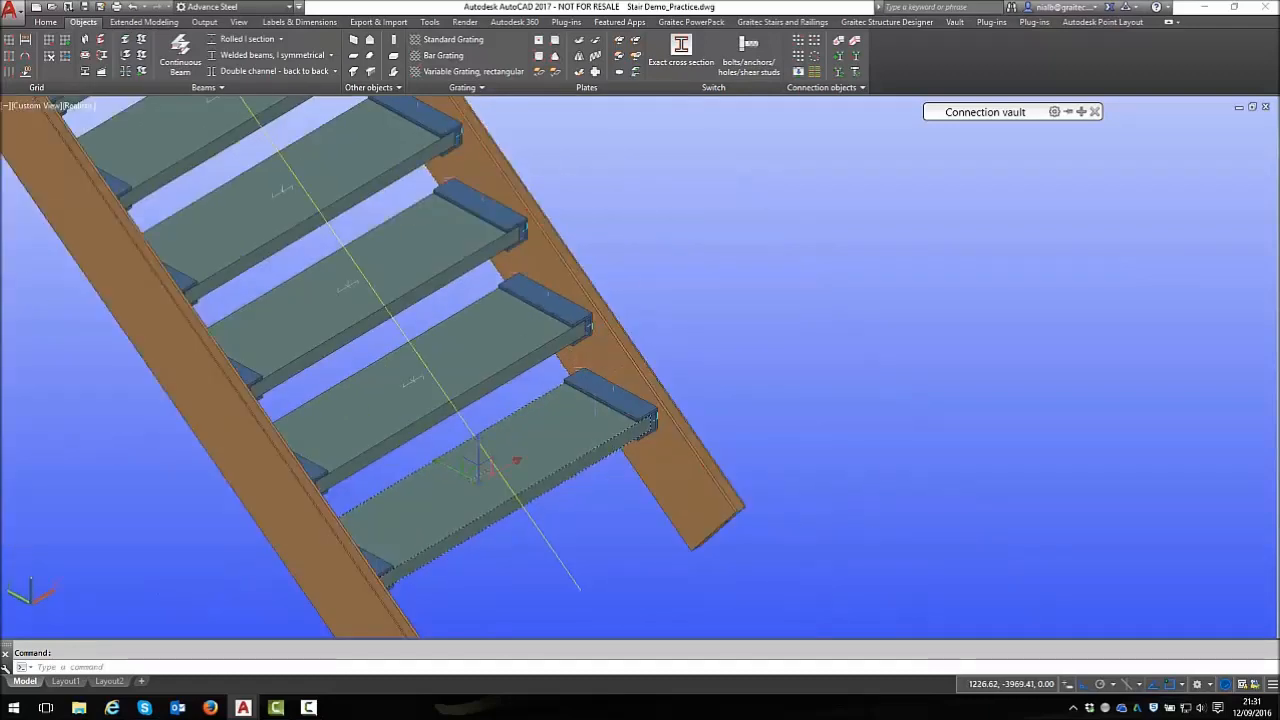
pyautogui.doubleClick(594, 432)
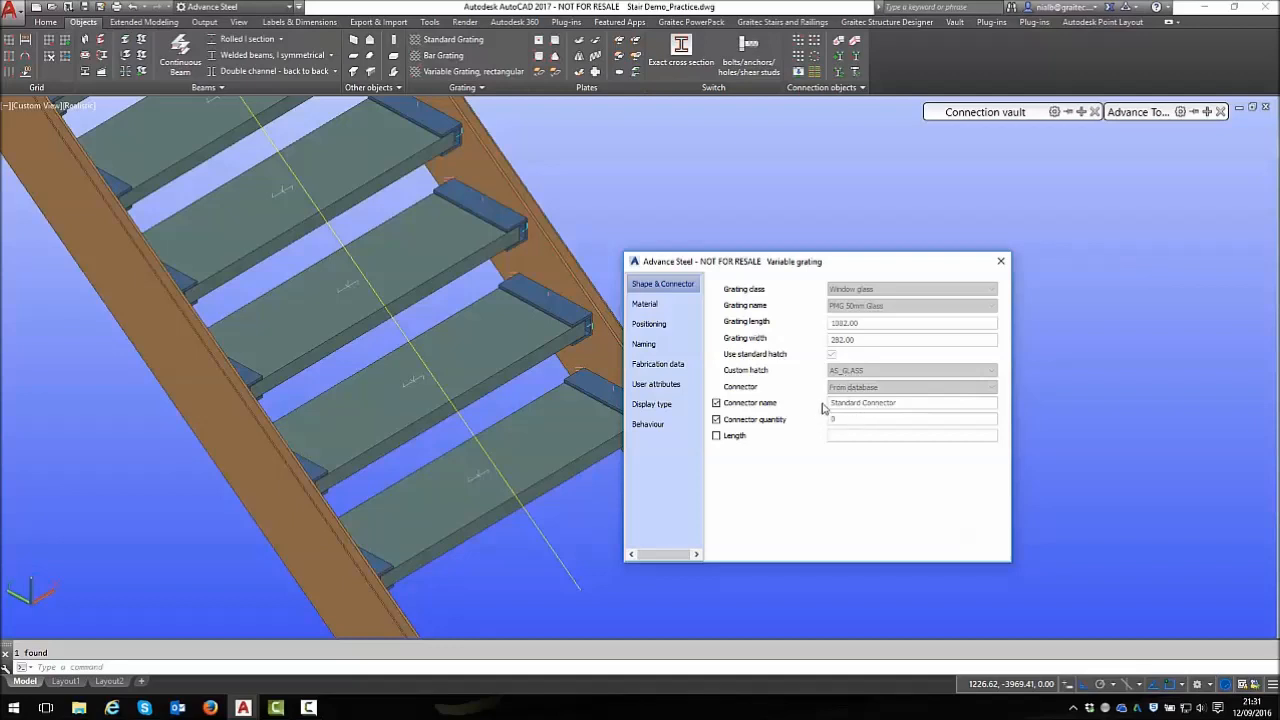
pyautogui.click(657, 310)
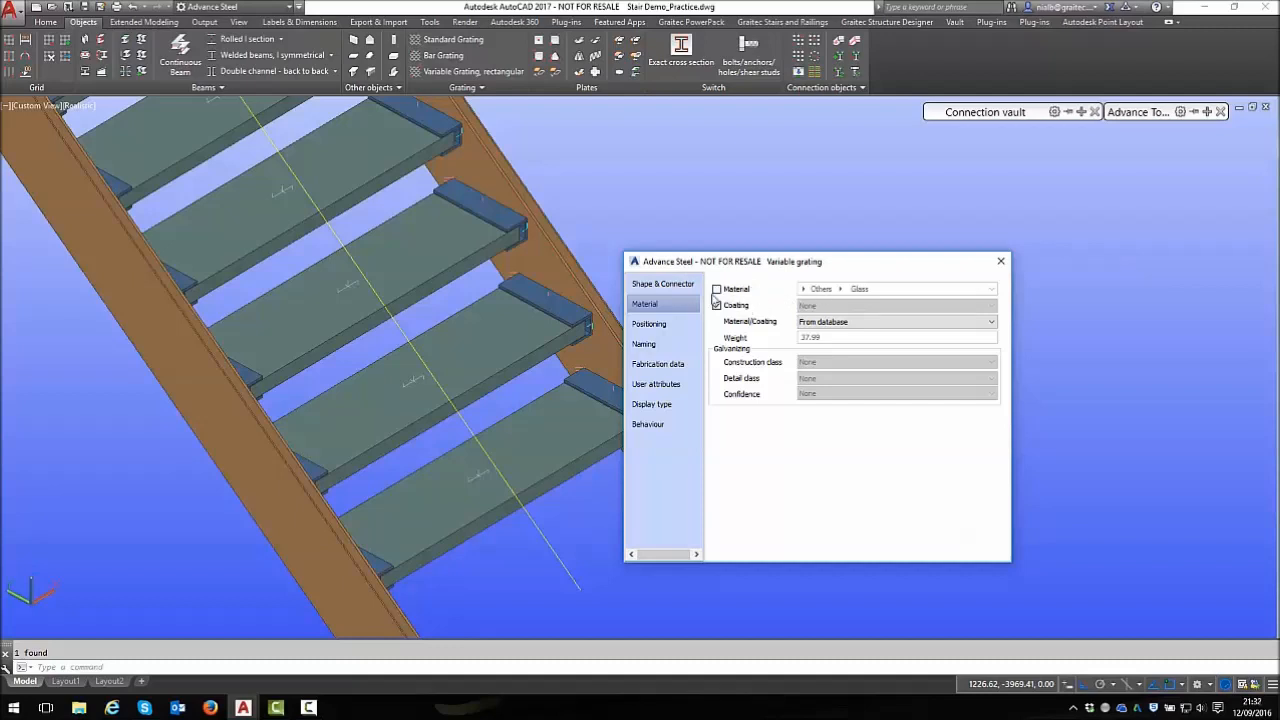
pyautogui.click(1001, 261)
pyautogui.press('Escape')
# Thaw the Joint box layer for the stair model
pyautogui.scroll(-7, 693, 442)
pyautogui.scroll(5, 600, 300)
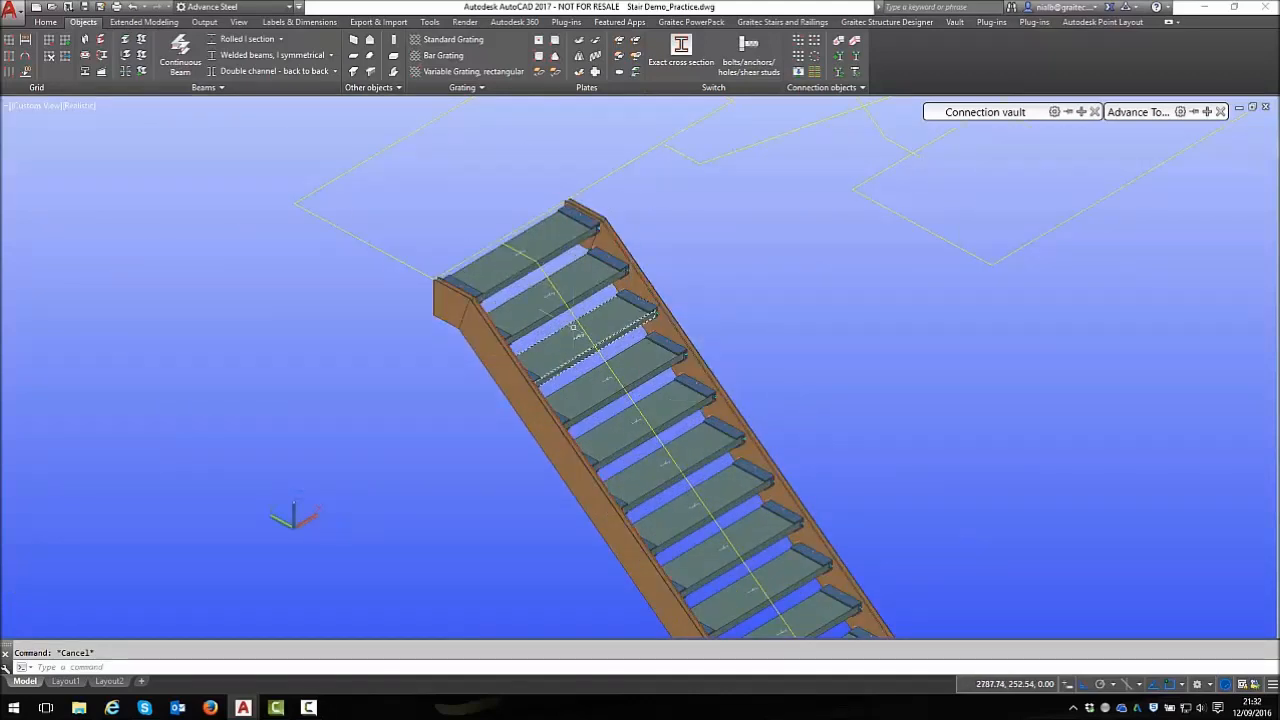
pyautogui.scroll(-5, 573, 328)
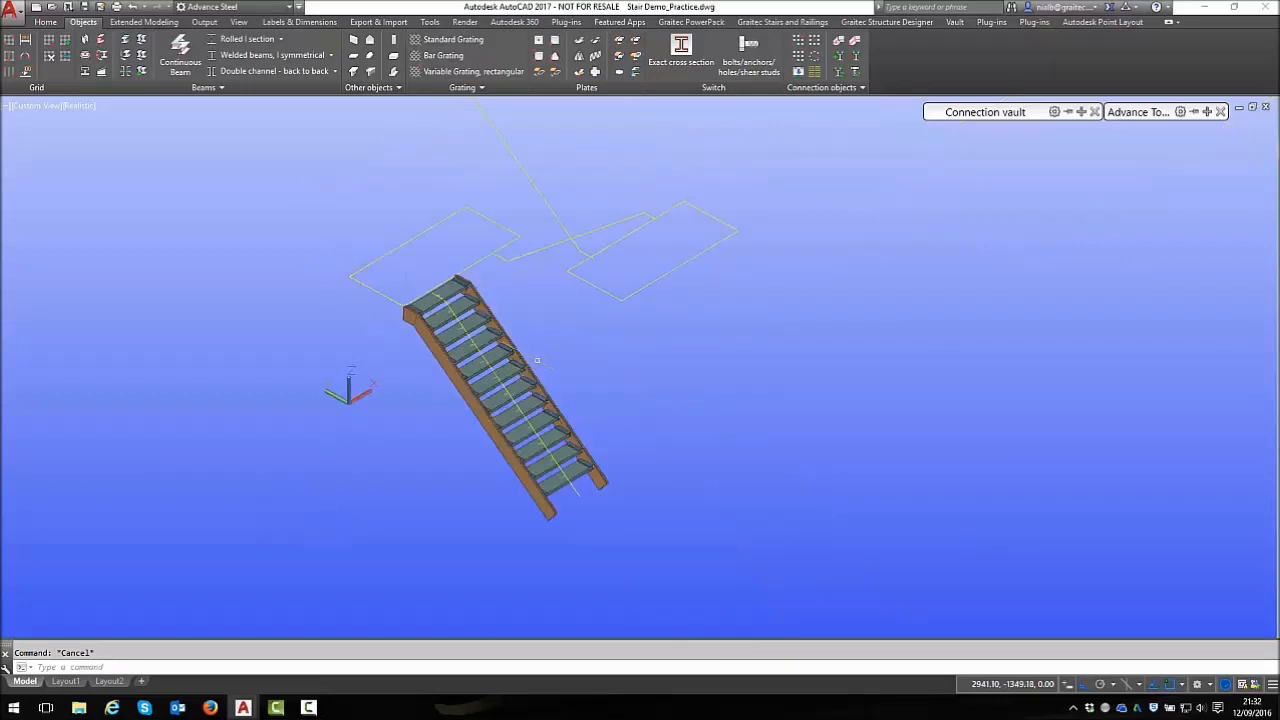
pyautogui.scroll(1, 352, 148)
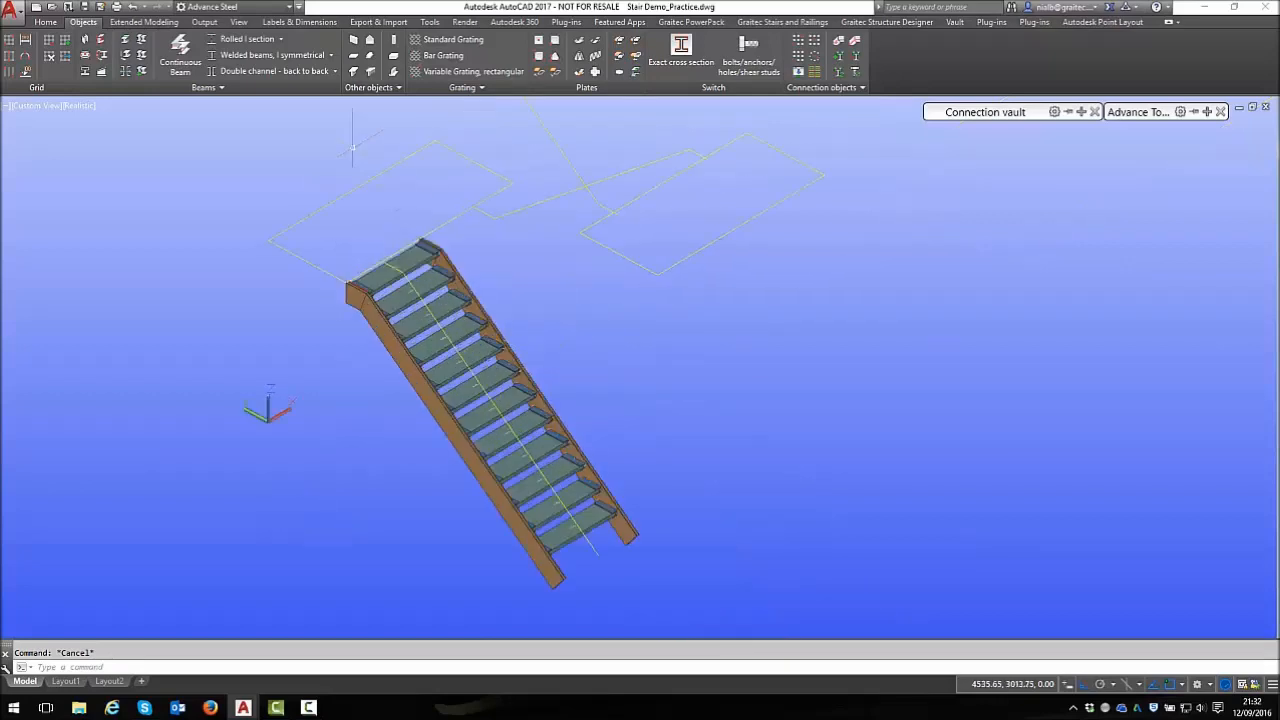
pyautogui.click(55, 24)
pyautogui.click(1069, 41)
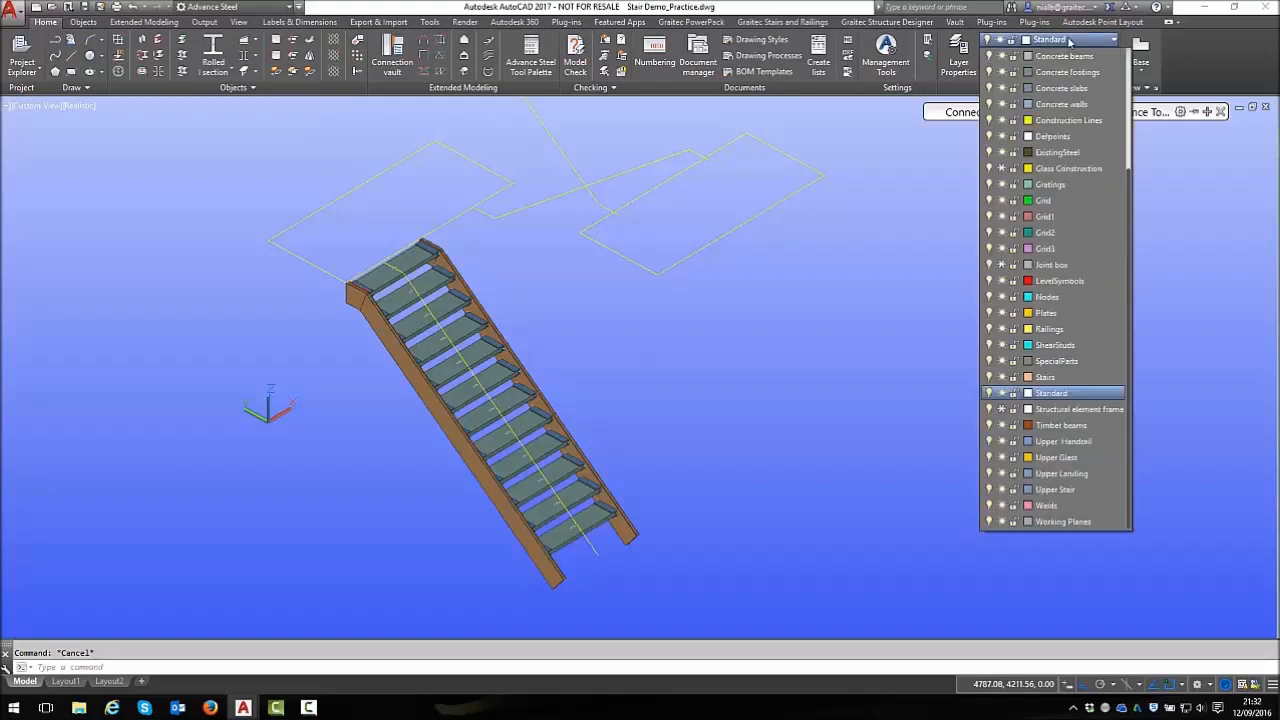
pyautogui.click(1002, 264)
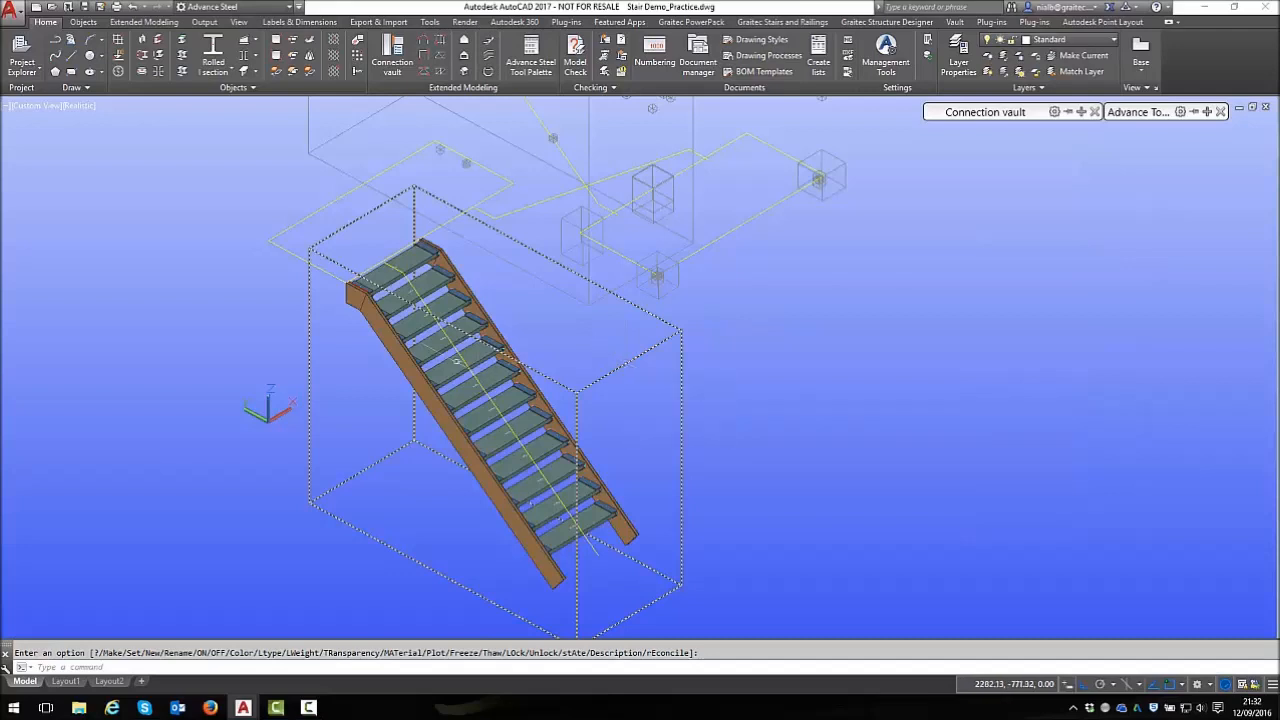
pyautogui.press('Escape')
pyautogui.moveTo(1148, 111)
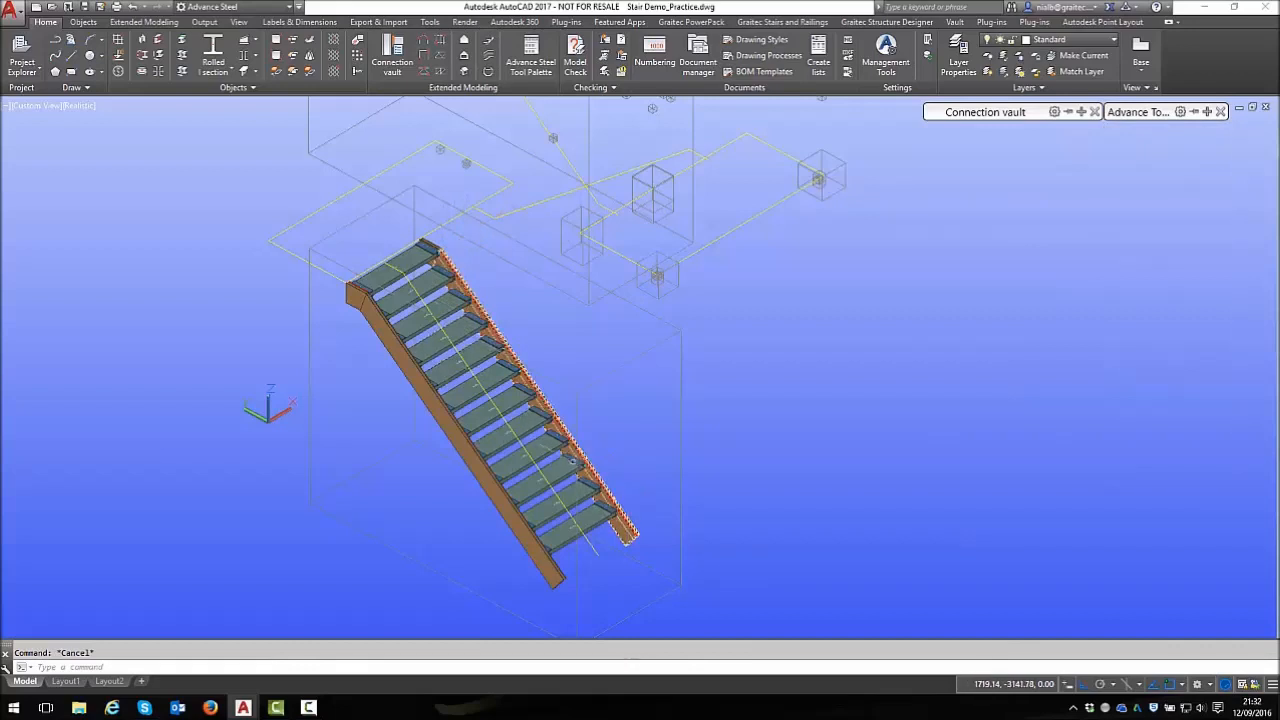
pyautogui.scroll(3, 503, 367)
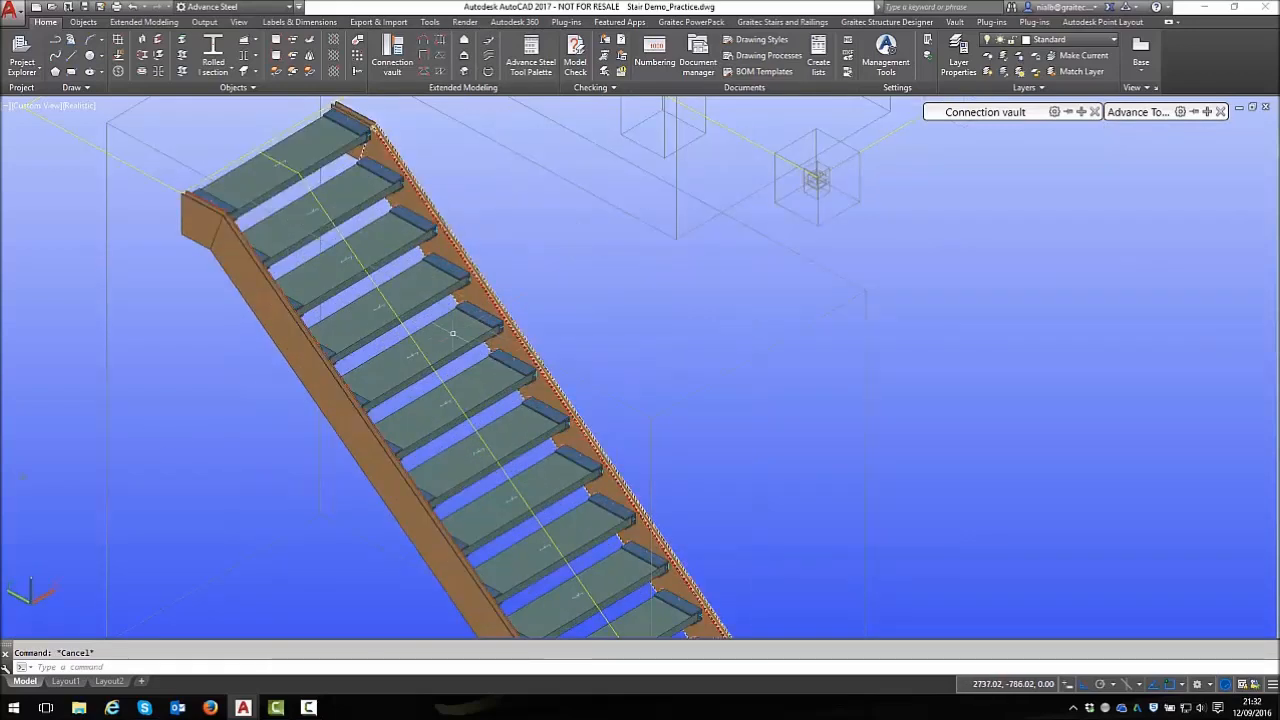
pyautogui.scroll(-5, 432, 180)
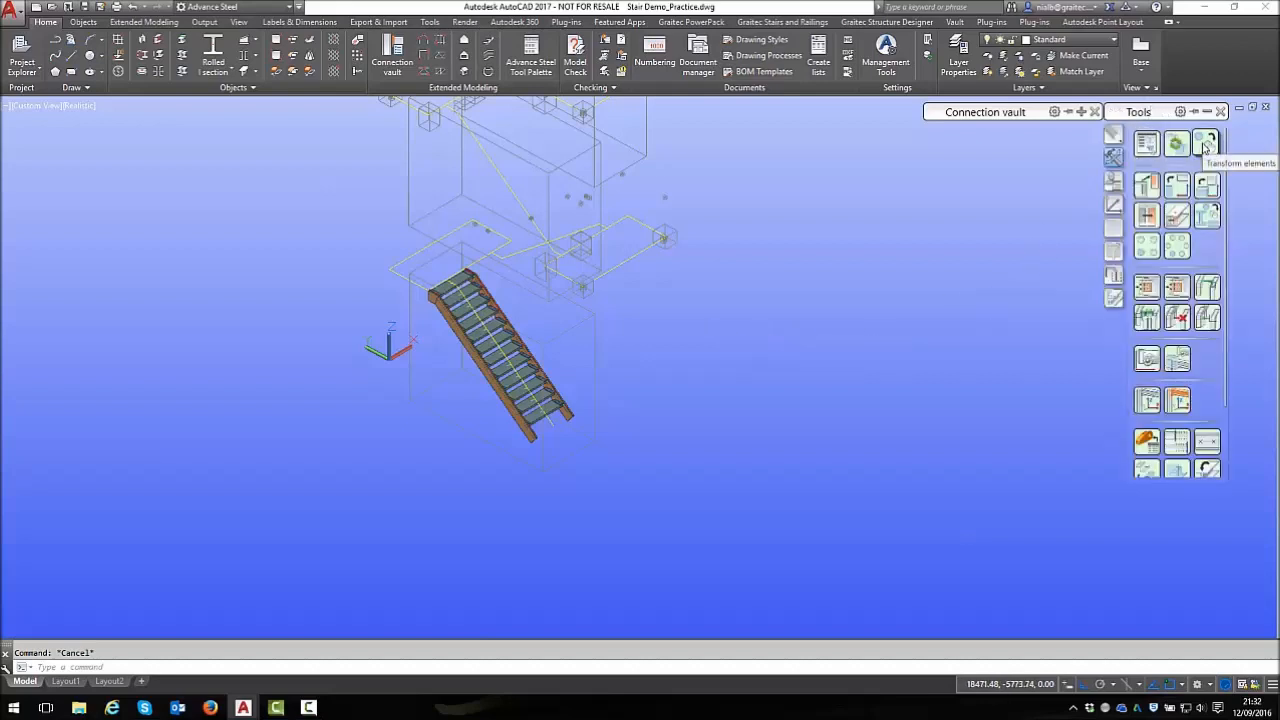
pyautogui.scroll(4, 596, 346)
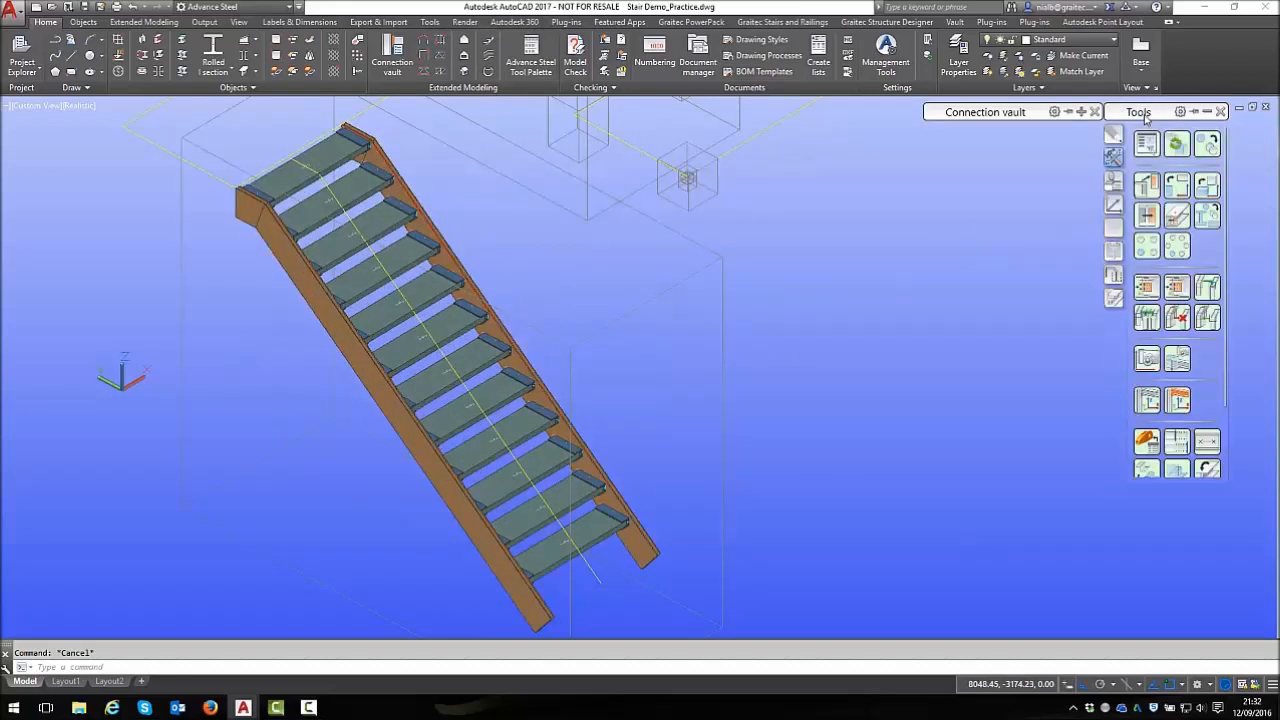
# Mark all objects connected in shop to the lower glass-tread stair and select the marked objects
pyautogui.moveTo(1114, 228)
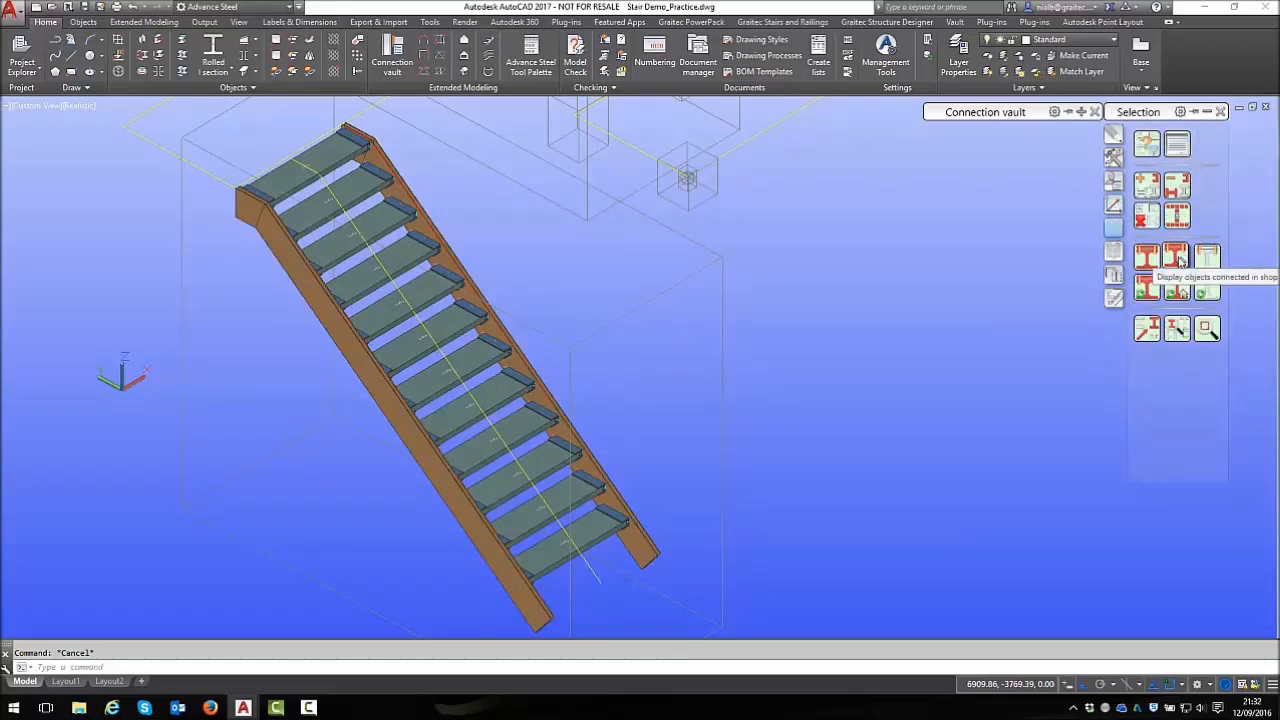
pyautogui.click(1180, 260)
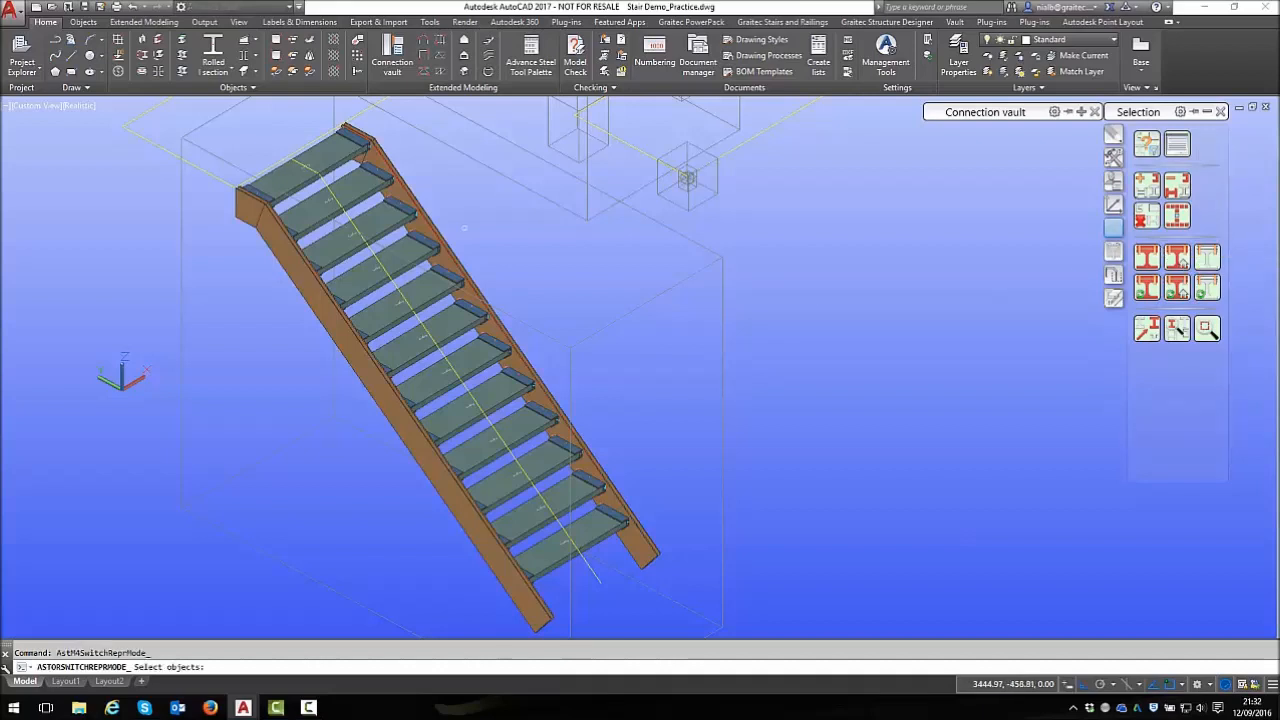
pyautogui.click(434, 227)
pyautogui.rightClick(451, 200)
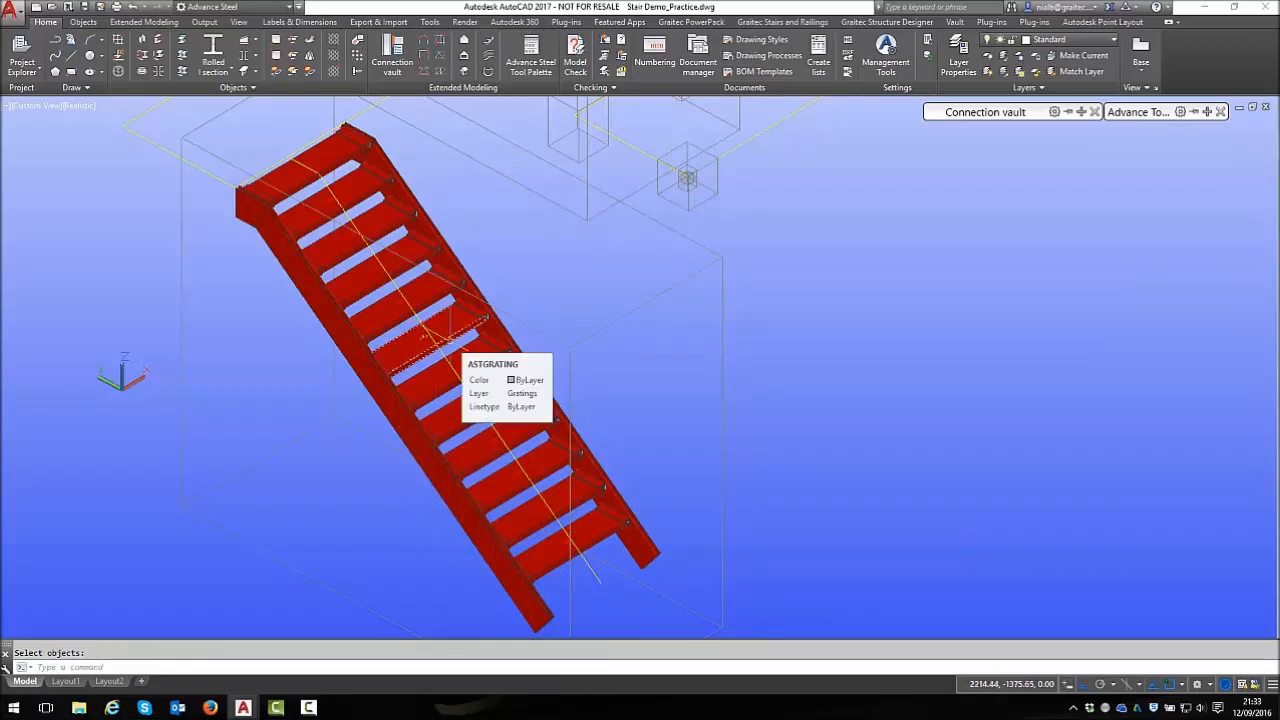
pyautogui.moveTo(1160, 200)
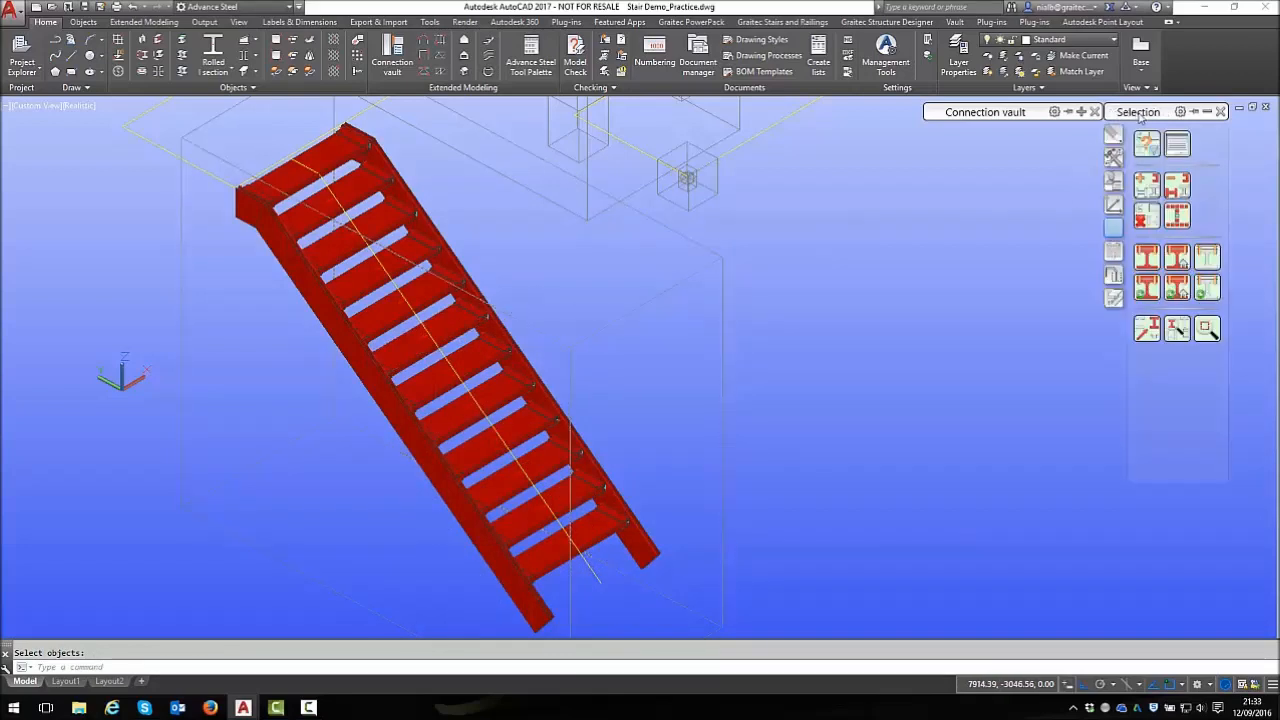
pyautogui.click(1178, 214)
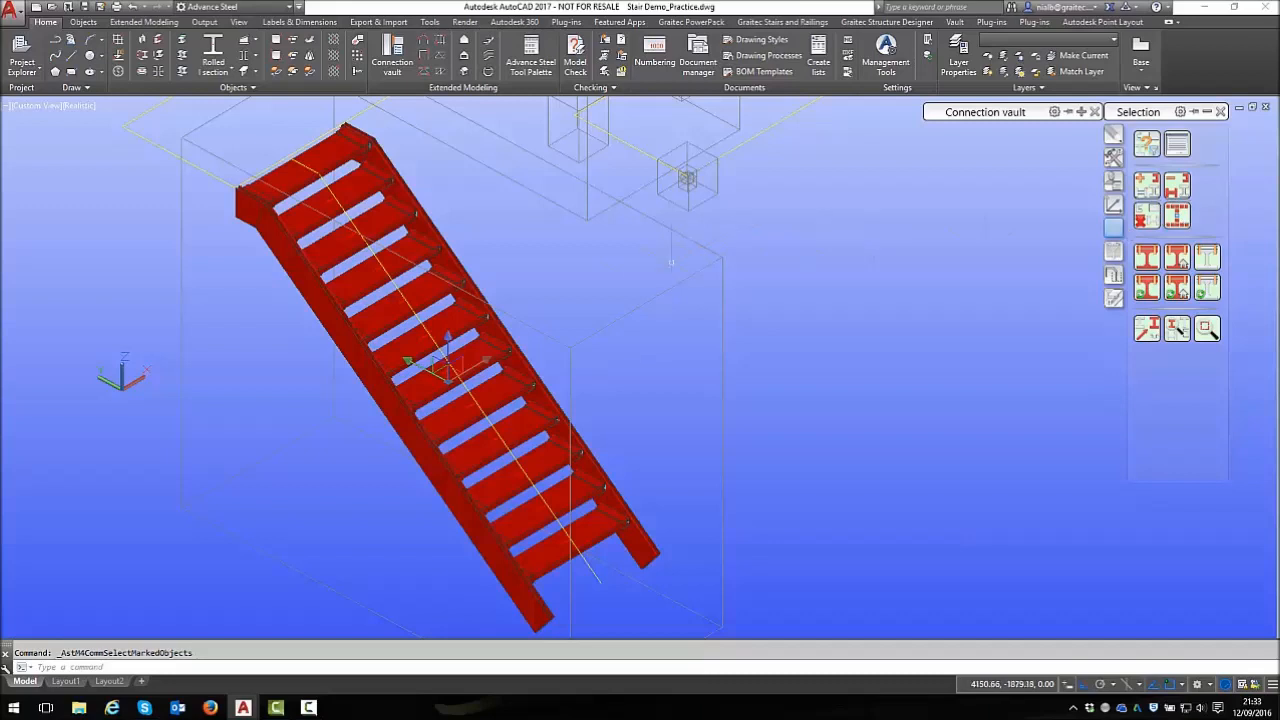
# Copy the selected stair once with Transform Elements, from its centre line's lower endpoint to the upper flight line's lower endpoint at X 1476, Y 3000, Z 2400
pyautogui.scroll(-2, 641, 299)
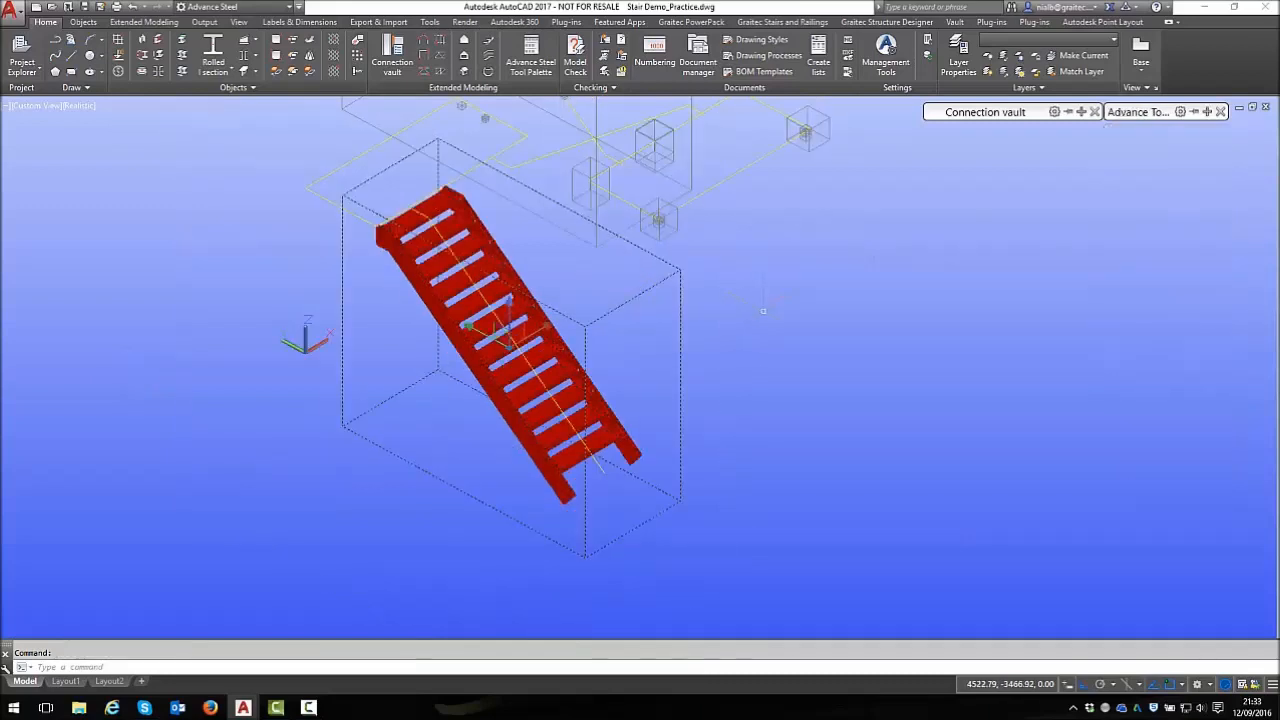
pyautogui.scroll(-2, 510, 320)
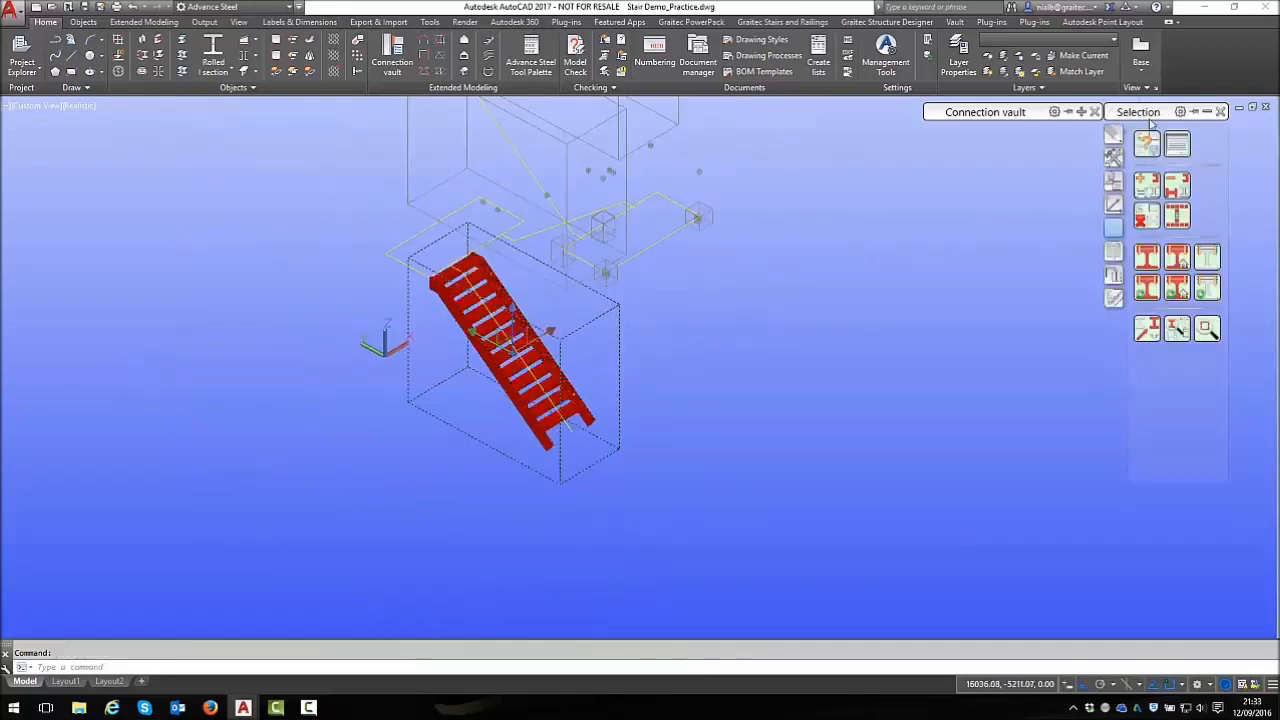
pyautogui.click(1113, 157)
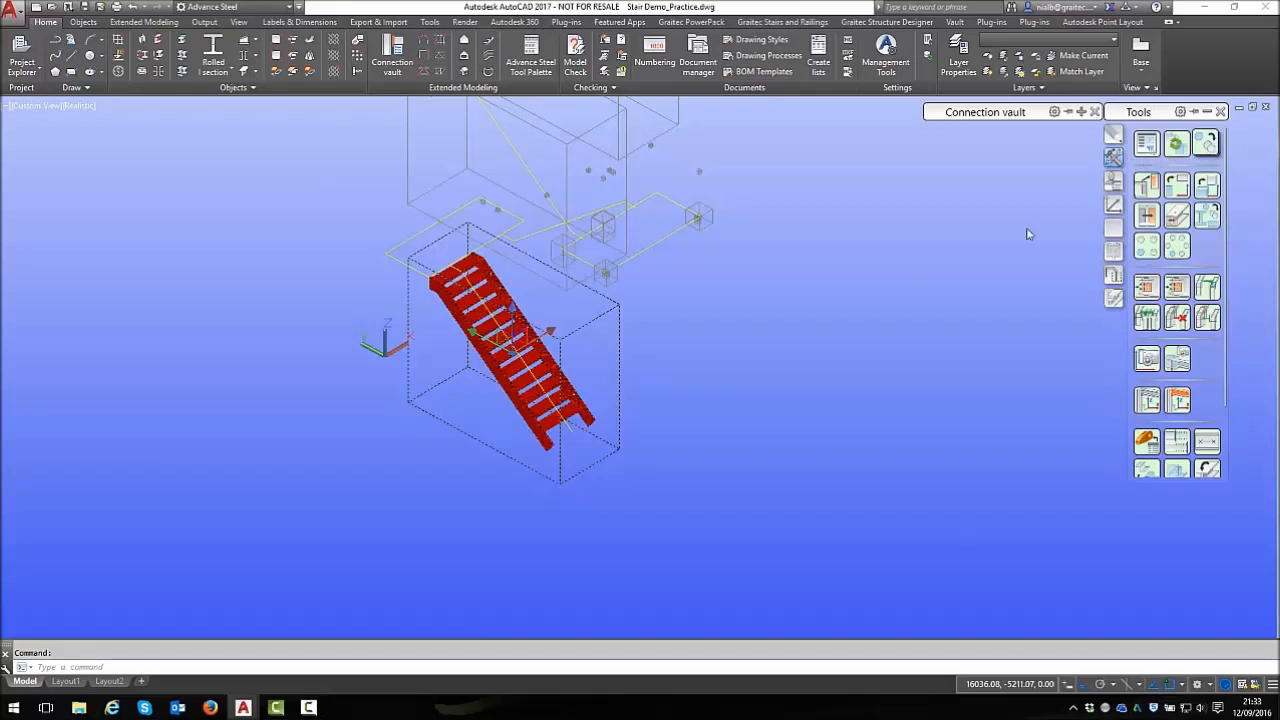
pyautogui.moveTo(757, 273); pyautogui.dragTo(853, 272)
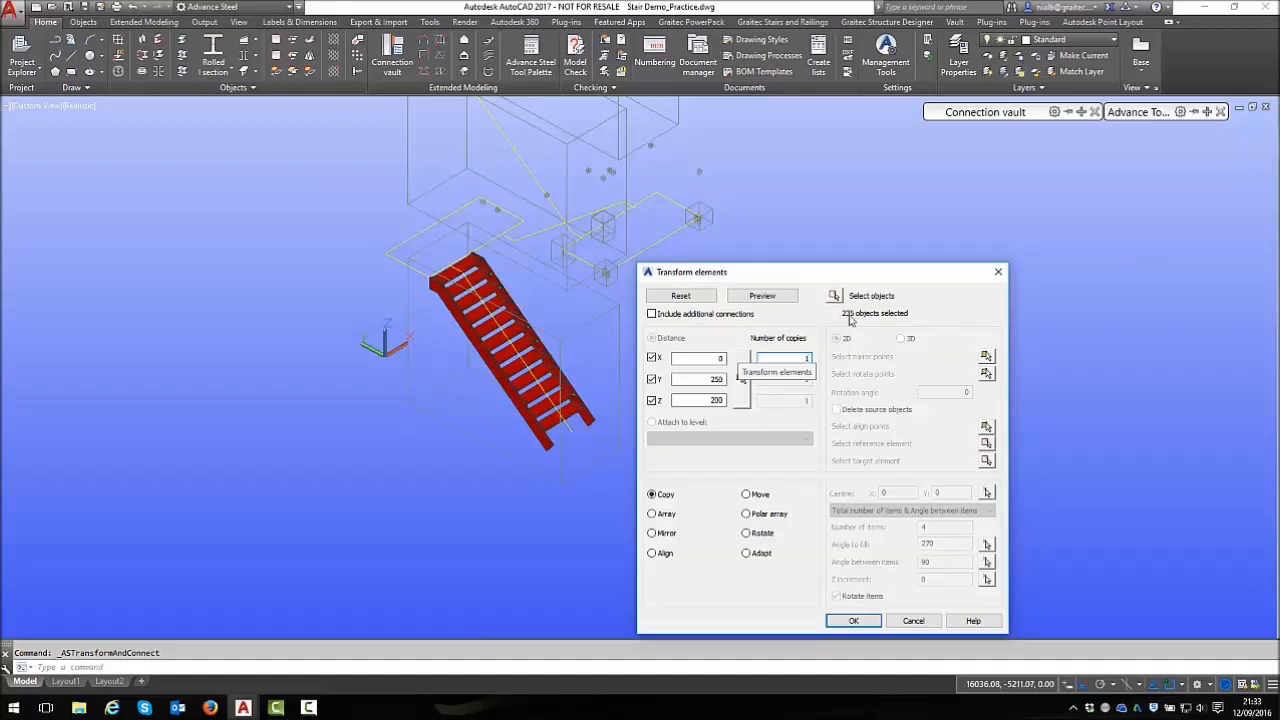
pyautogui.click(744, 390)
pyautogui.scroll(3, 591, 421)
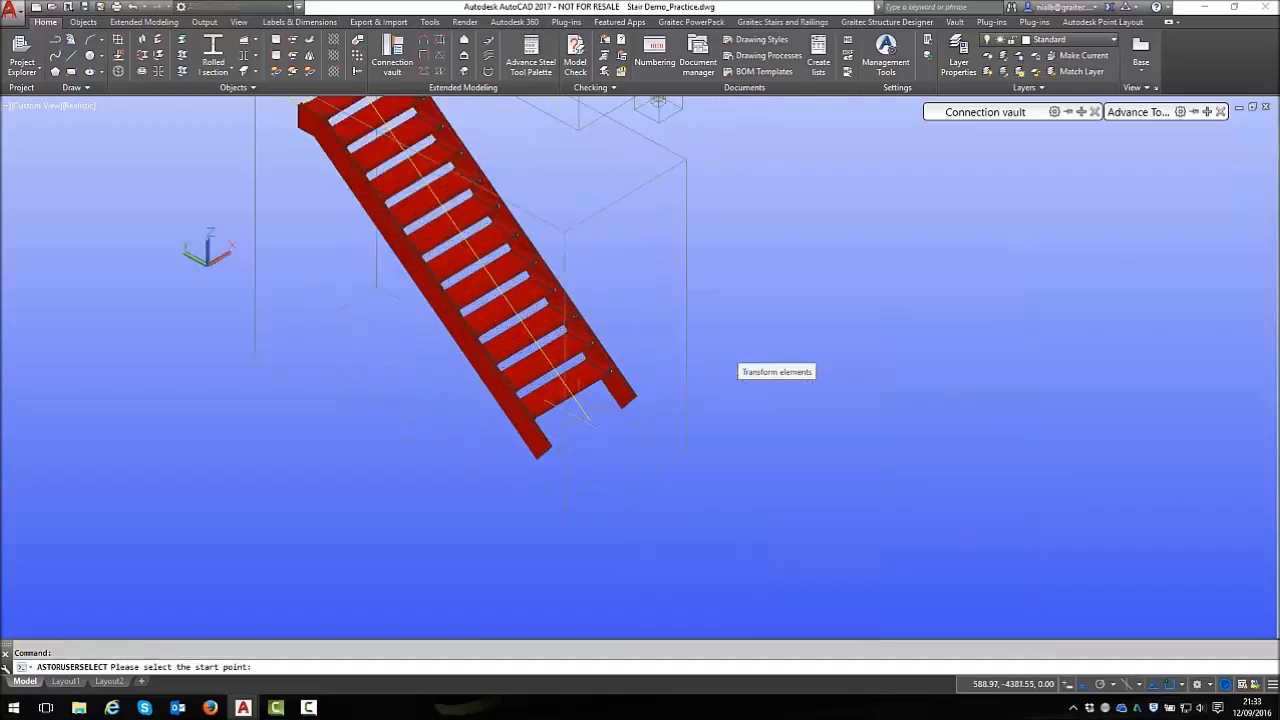
pyautogui.keyDown('shift'); pyautogui.rightClick(591, 421); pyautogui.keyUp('shift')
pyautogui.click(622, 121)
pyautogui.click(589, 419)
pyautogui.scroll(-3, 589, 419)
pyautogui.scroll(3, 640, 300)
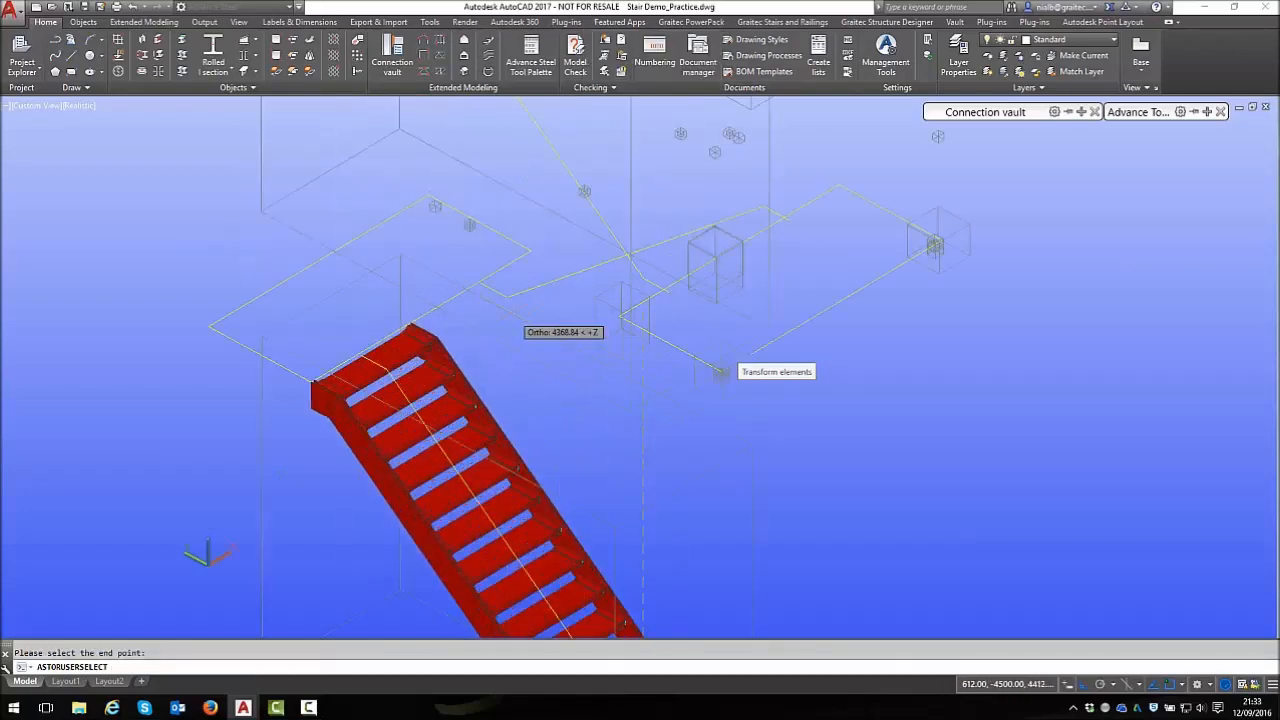
pyautogui.keyDown('shift'); pyautogui.rightClick(531, 210); pyautogui.keyUp('shift')
pyautogui.click(575, 307)
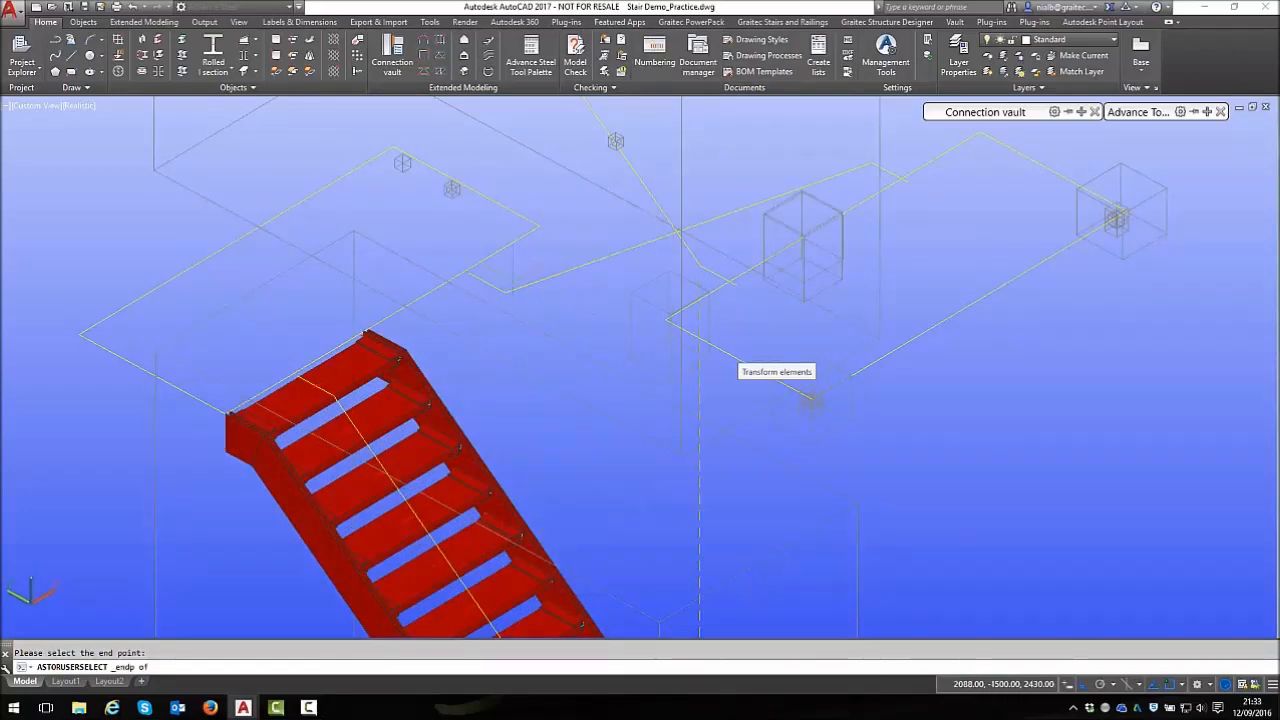
pyautogui.click(506, 289)
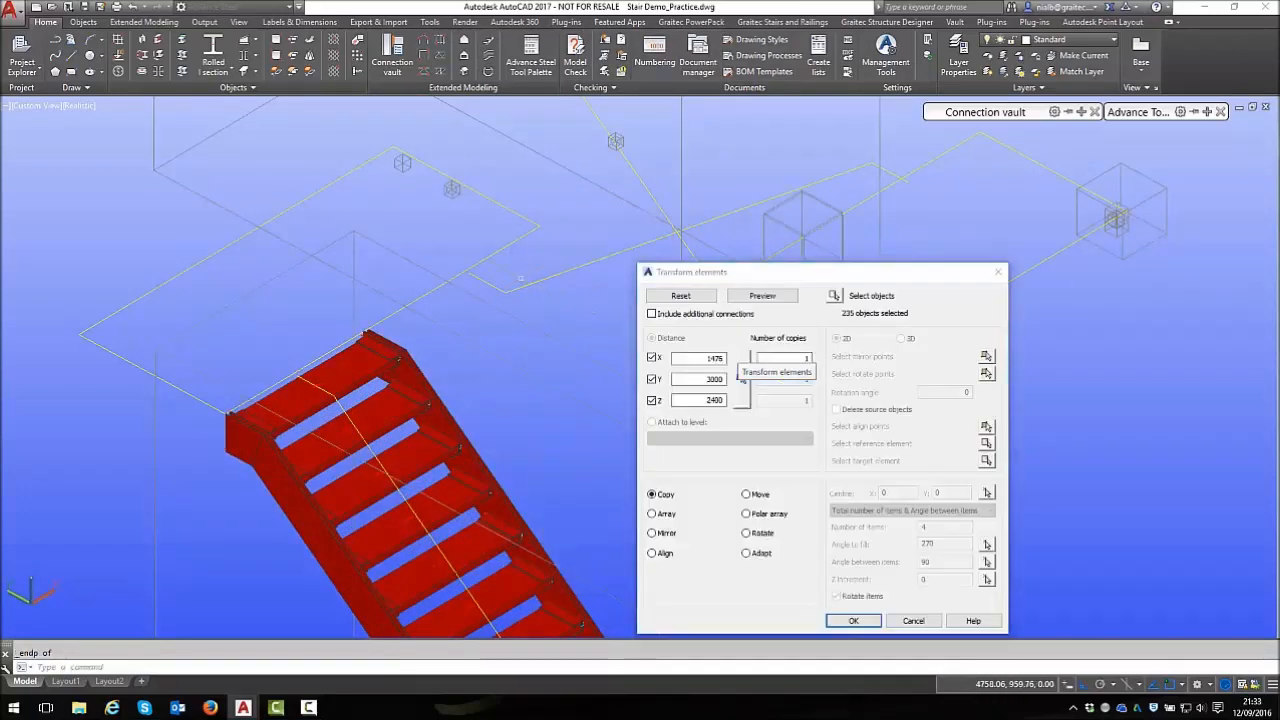
pyautogui.click(852, 621)
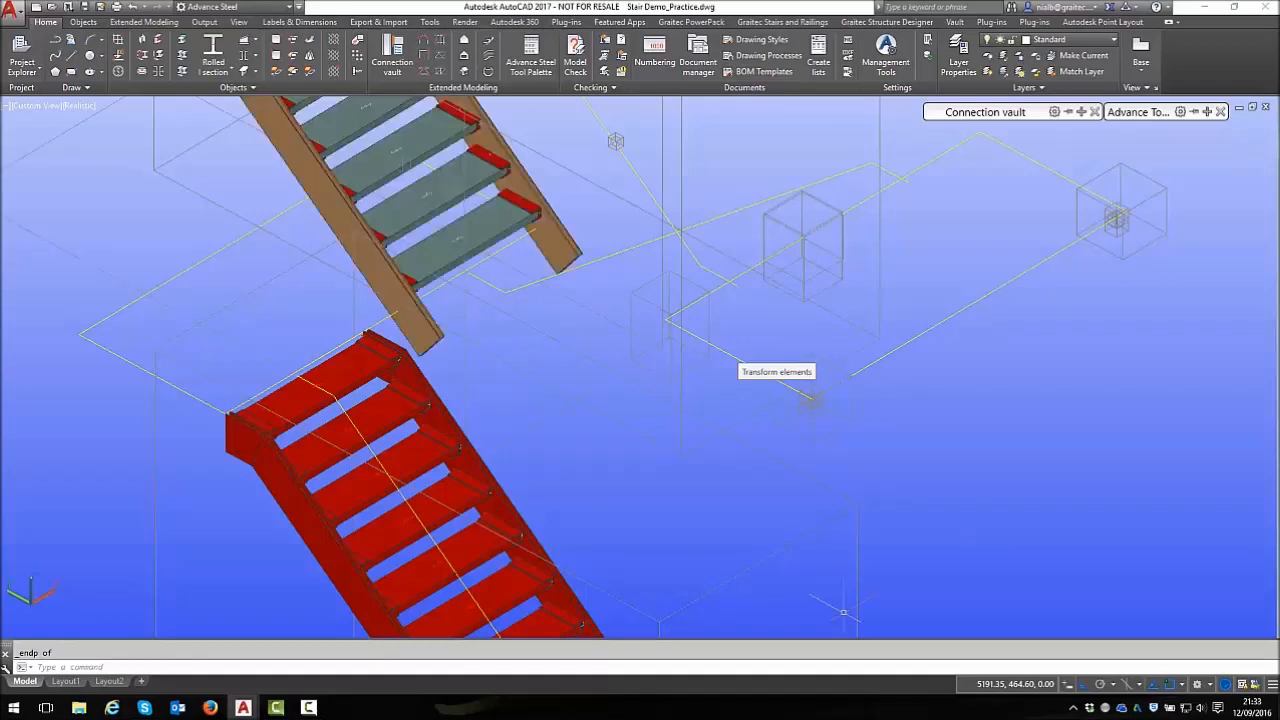
# Mark the copied upper stair with its connected objects and select all marked objects
pyautogui.scroll(-6, 501, 400)
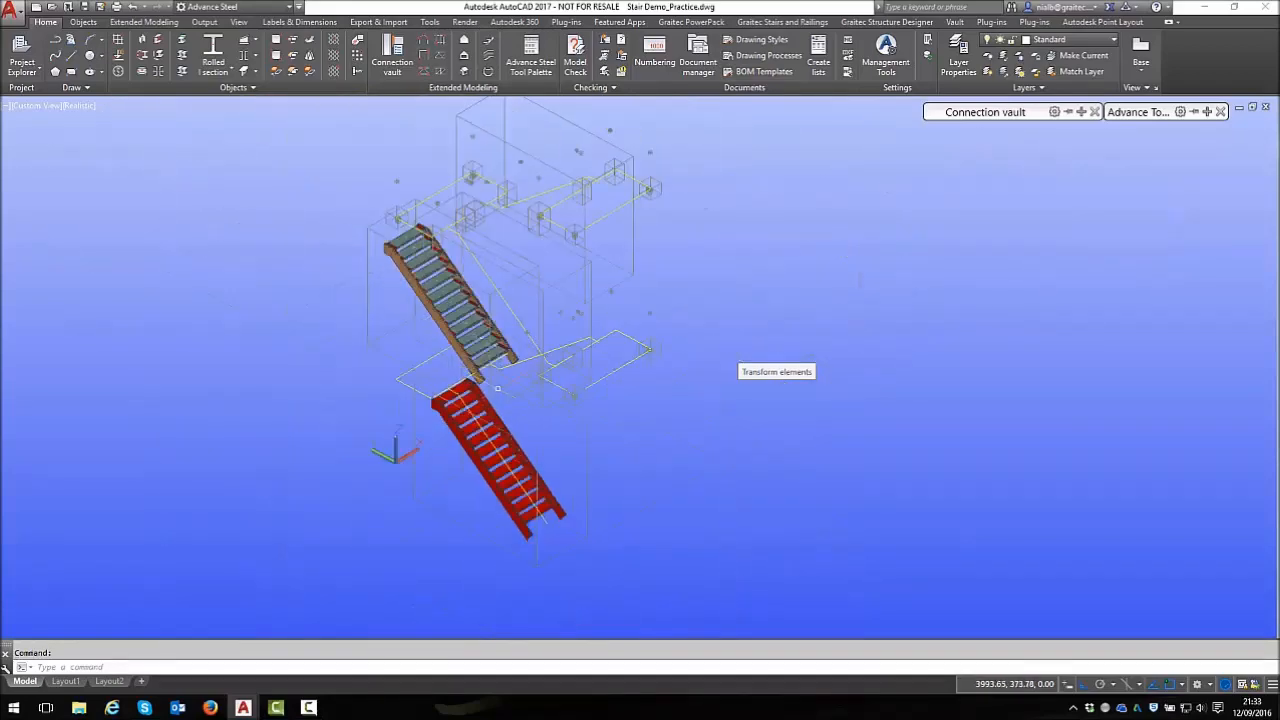
pyautogui.scroll(3, 422, 257)
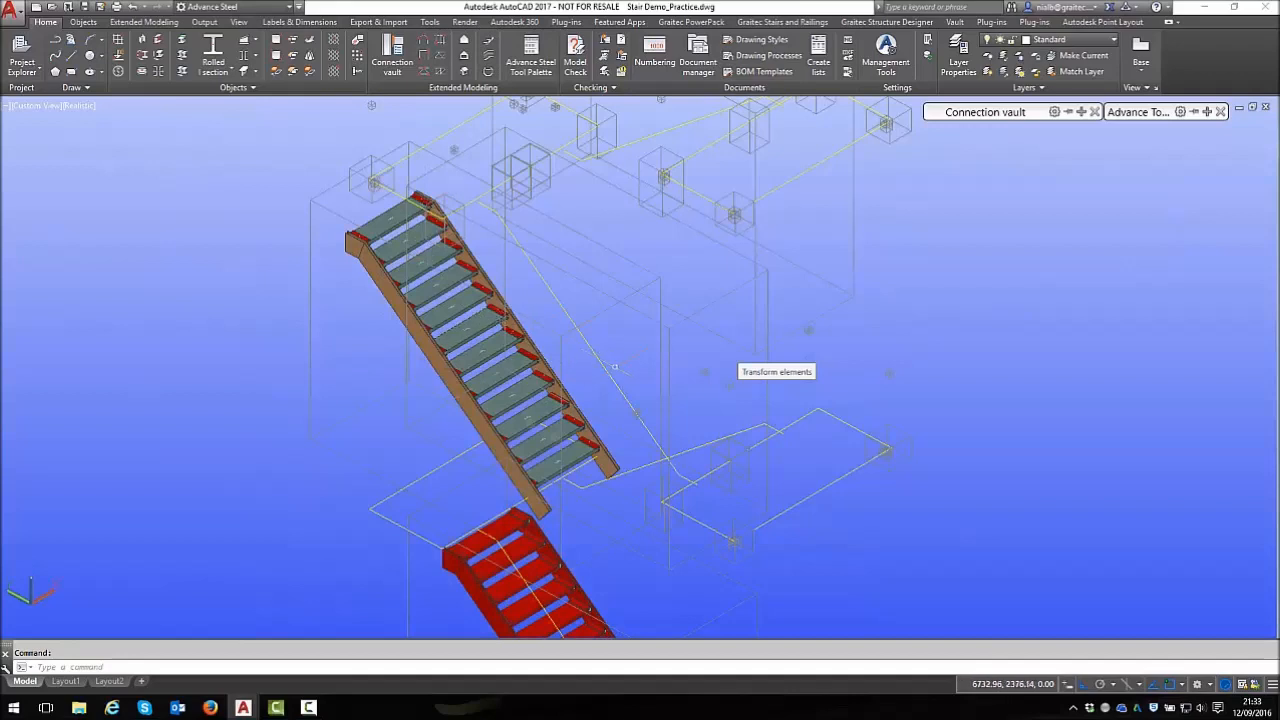
pyautogui.moveTo(1149, 121)
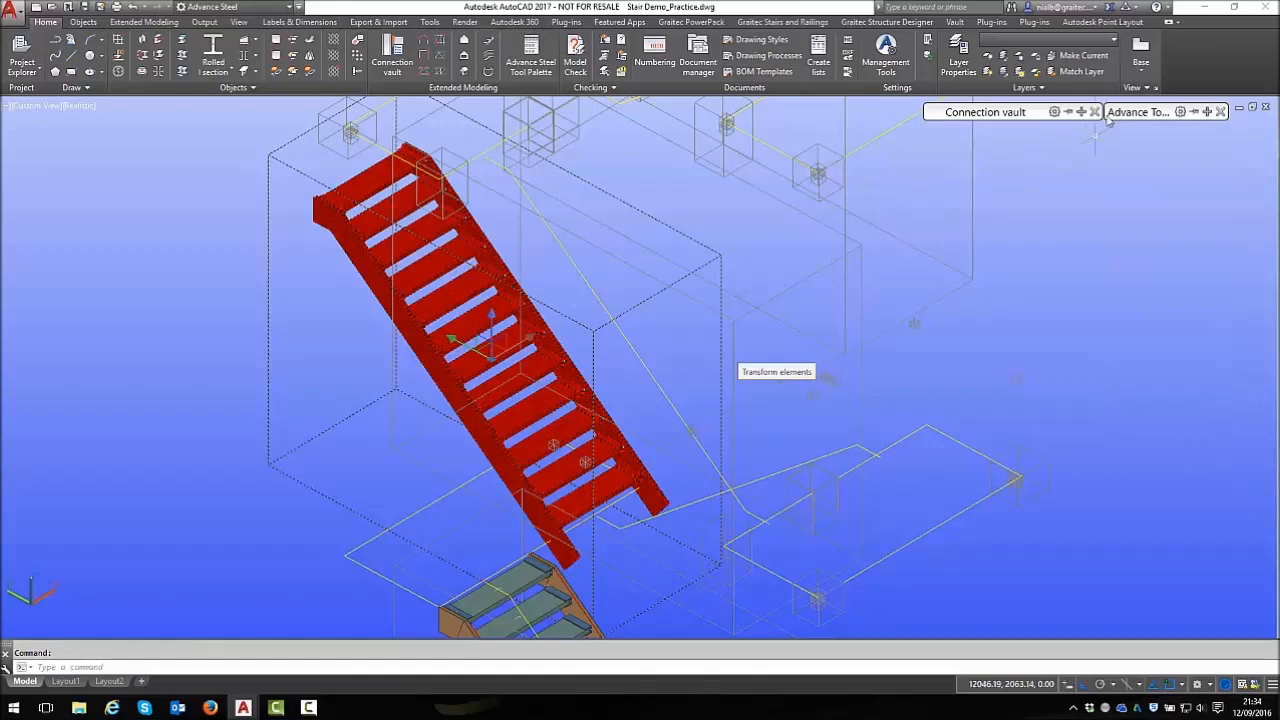
# Rotate the copied upper stair 180° in 2D with Transform Elements about the upper flight line's lower endpoint, deleting the source objects
pyautogui.moveTo(1134, 111)
pyautogui.click(1114, 160)
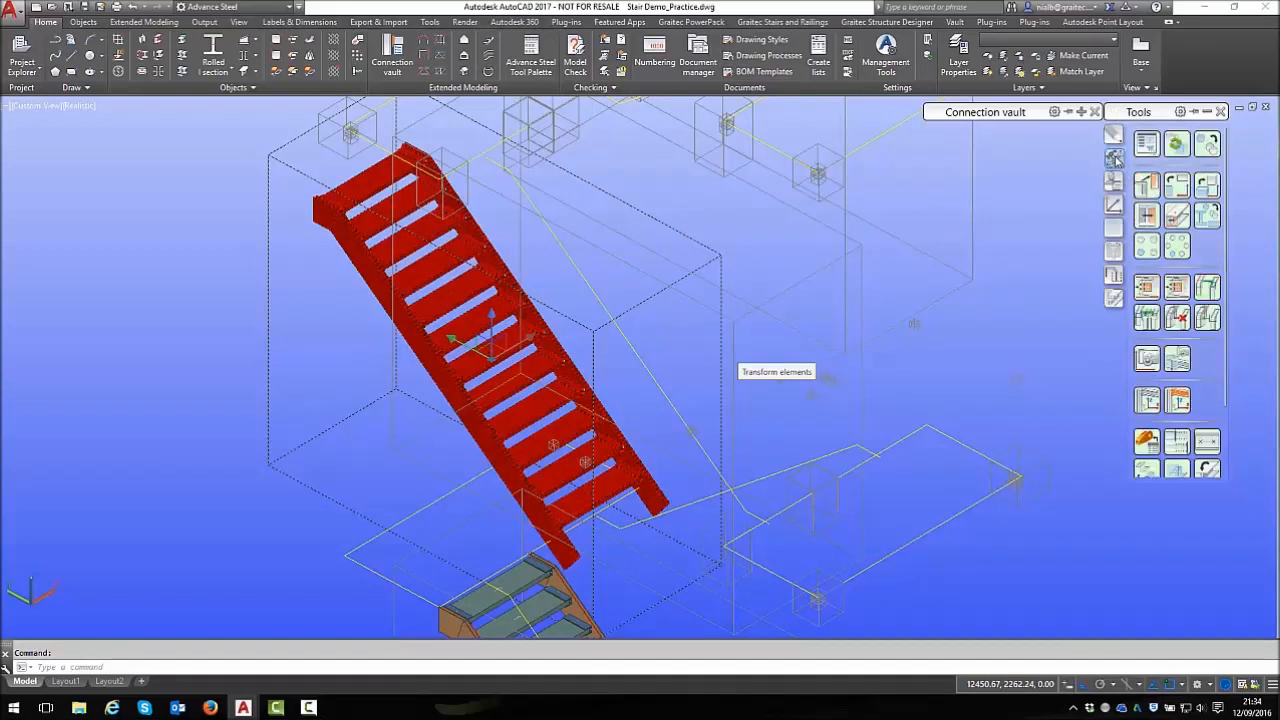
pyautogui.click(1208, 145)
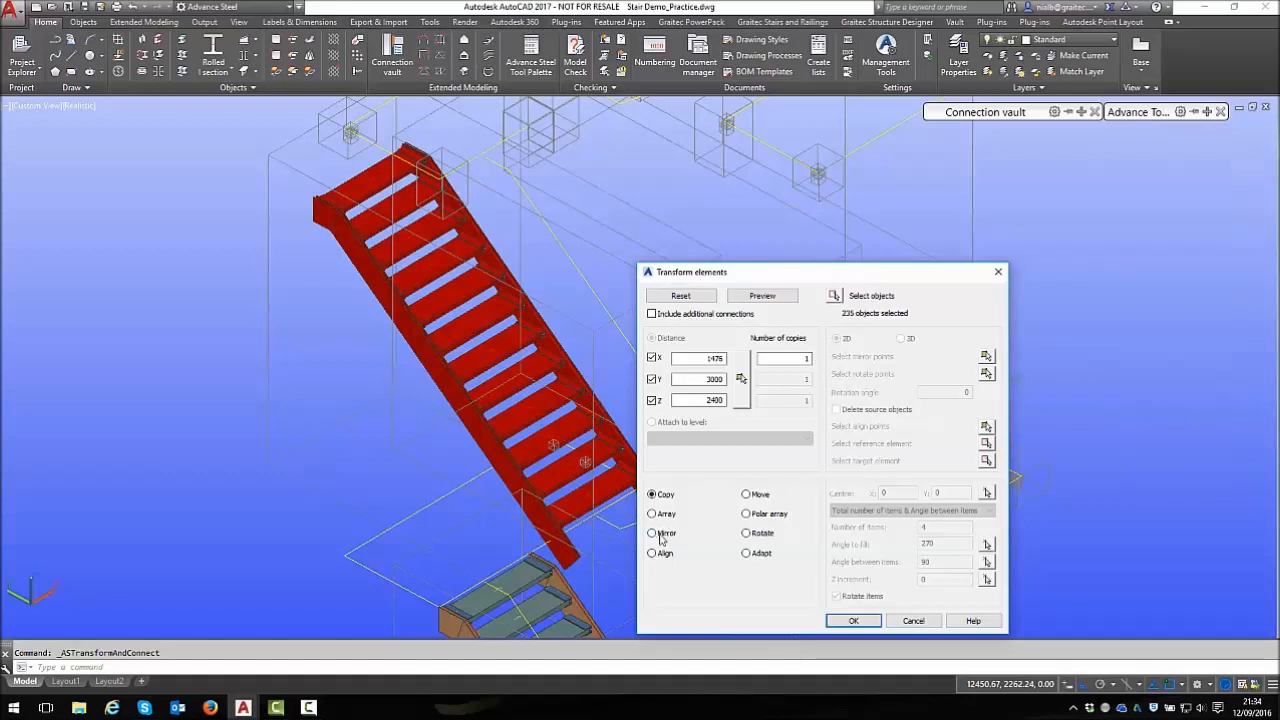
pyautogui.click(758, 537)
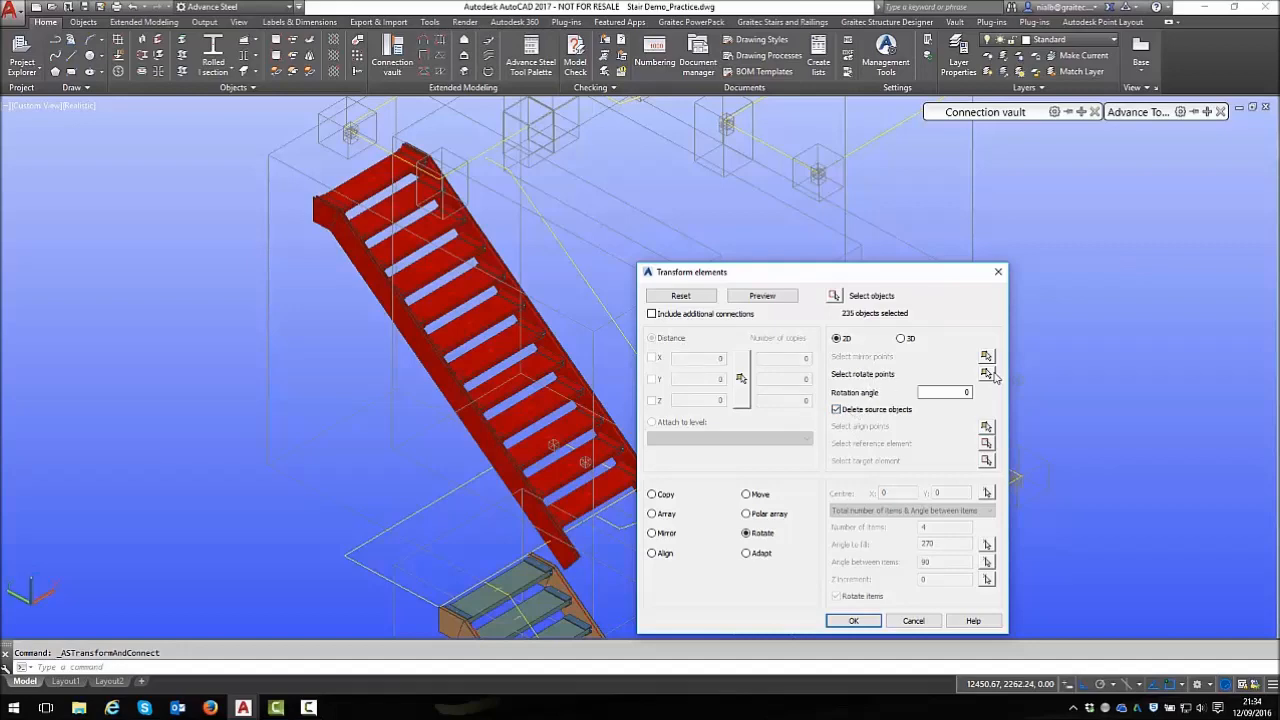
pyautogui.click(987, 374)
pyautogui.scroll(-3, 985, 371)
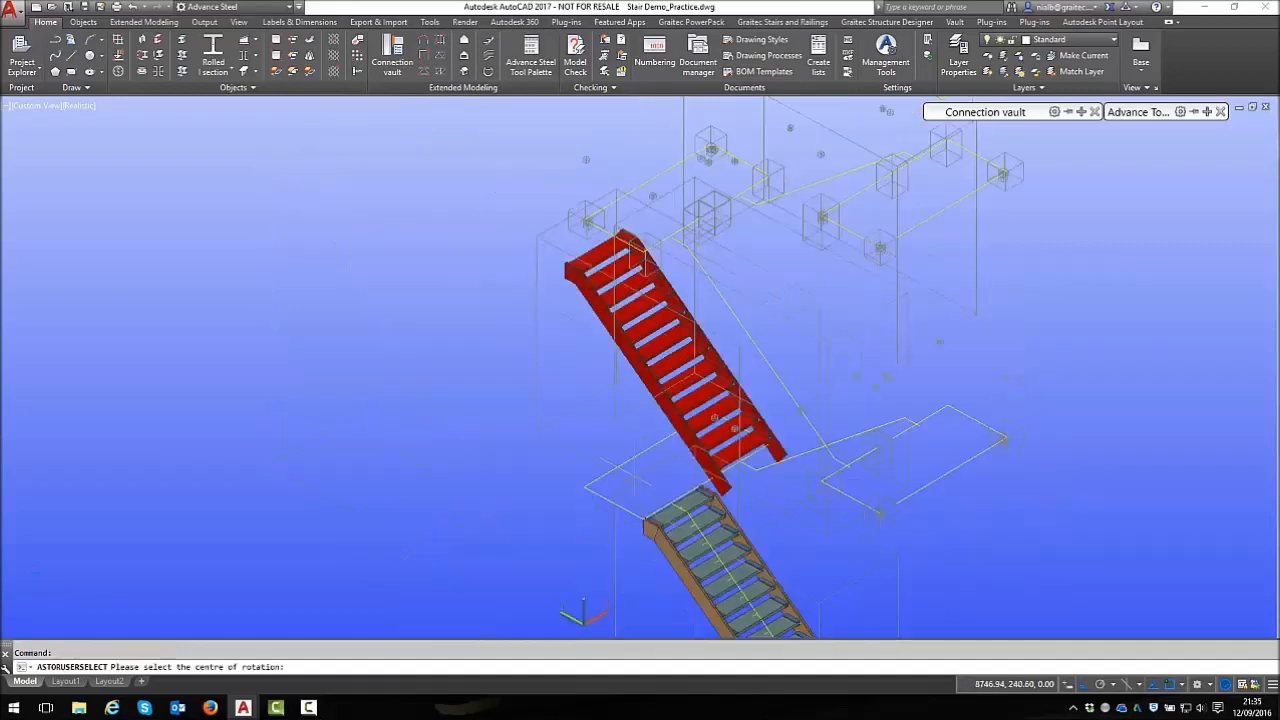
pyautogui.scroll(4, 783, 487)
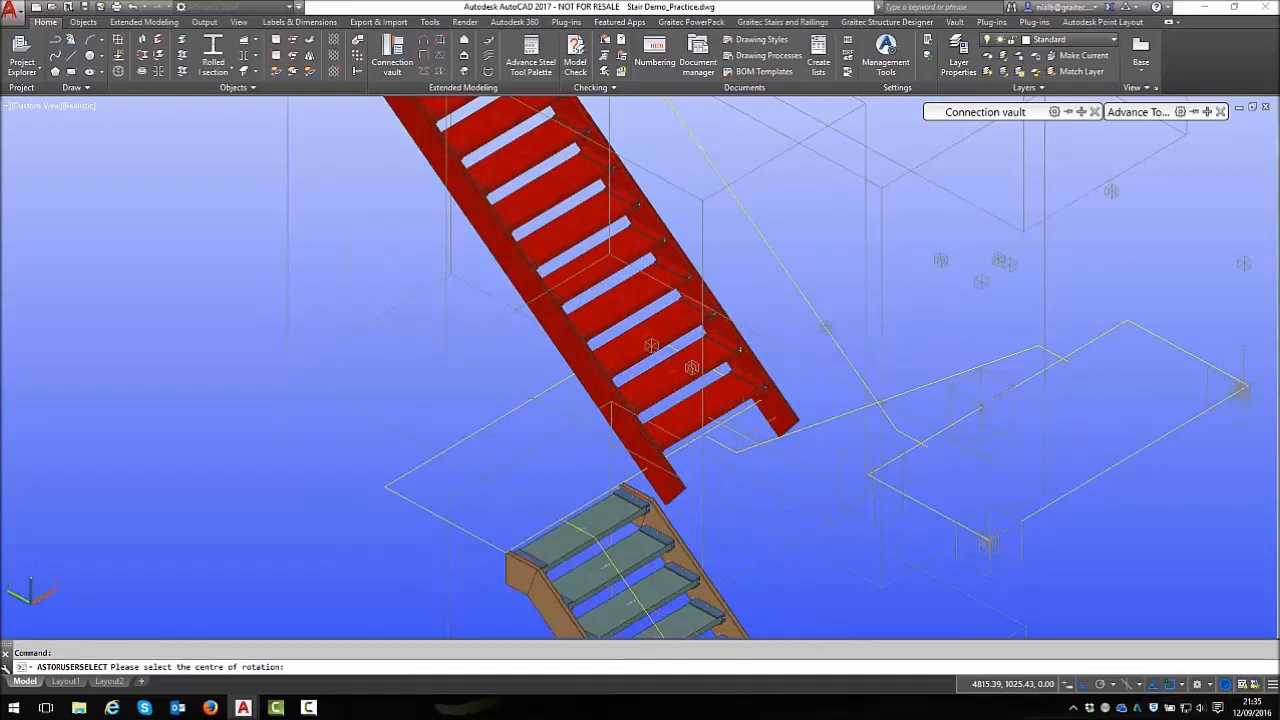
pyautogui.keyDown('shift'); pyautogui.rightClick(744, 438); pyautogui.keyUp('shift')
pyautogui.click(784, 145)
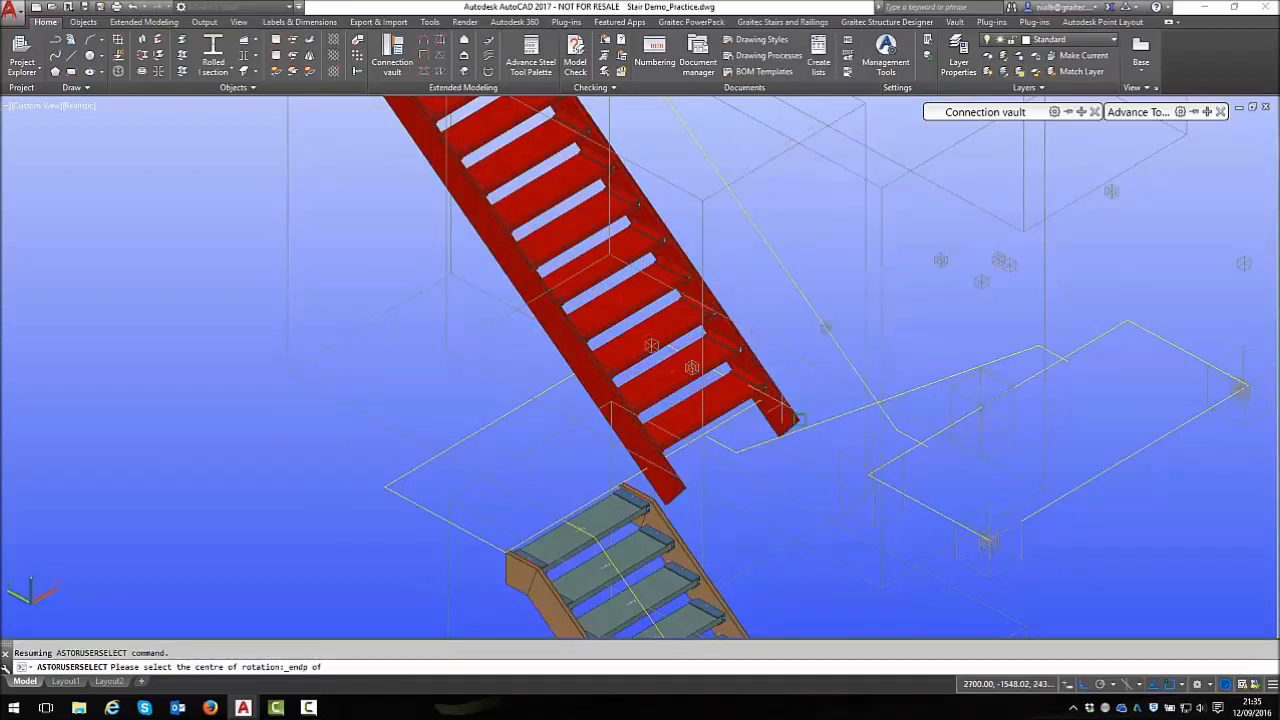
pyautogui.click(735, 453)
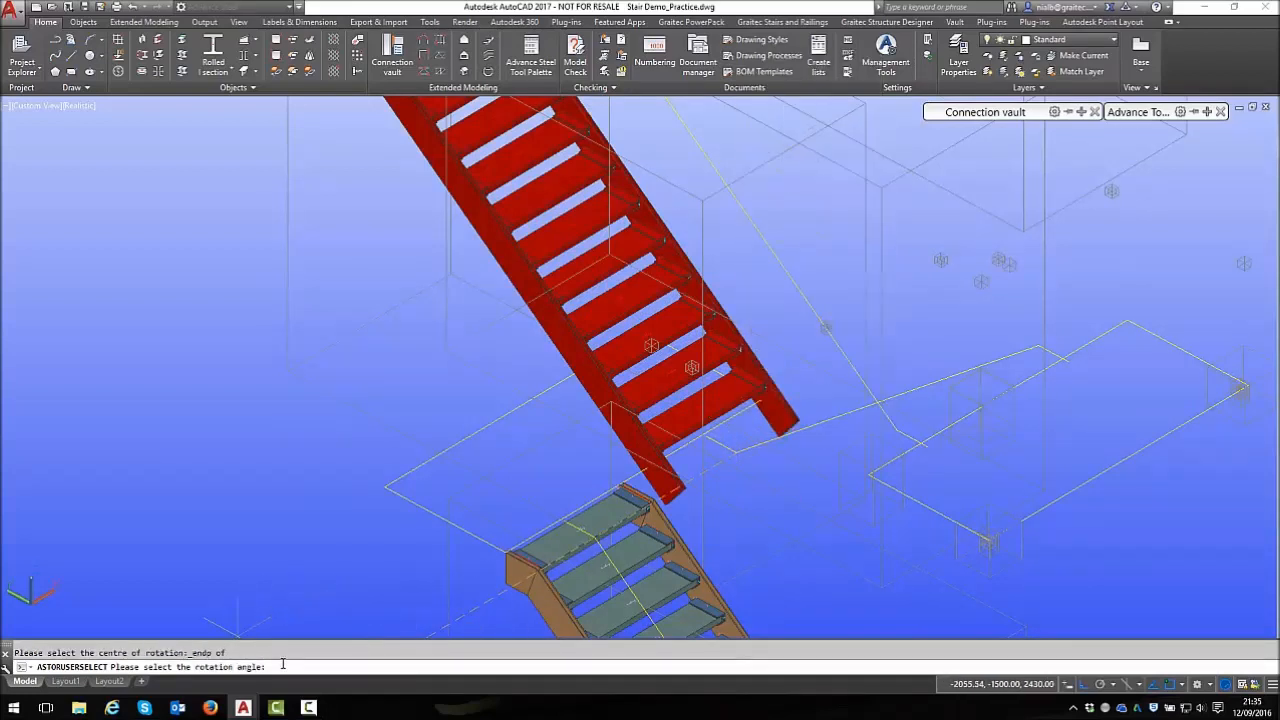
pyautogui.write('180')
pyautogui.press('Return')
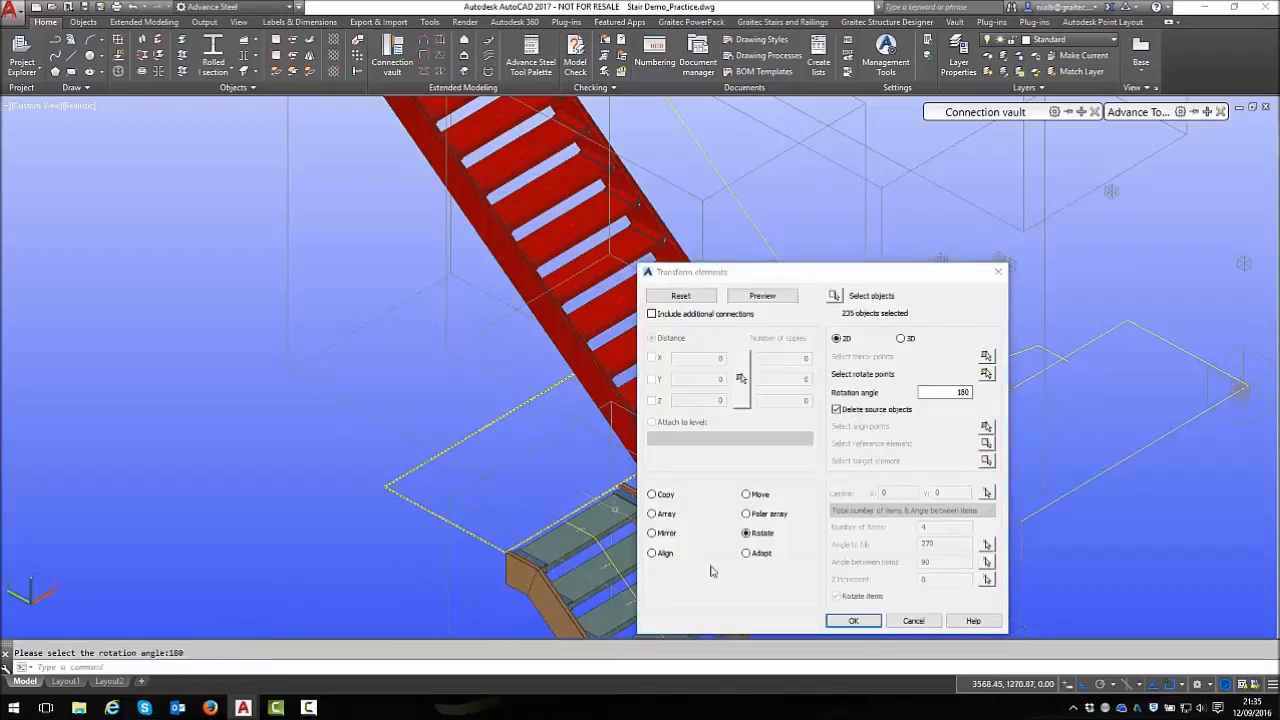
pyautogui.click(855, 619)
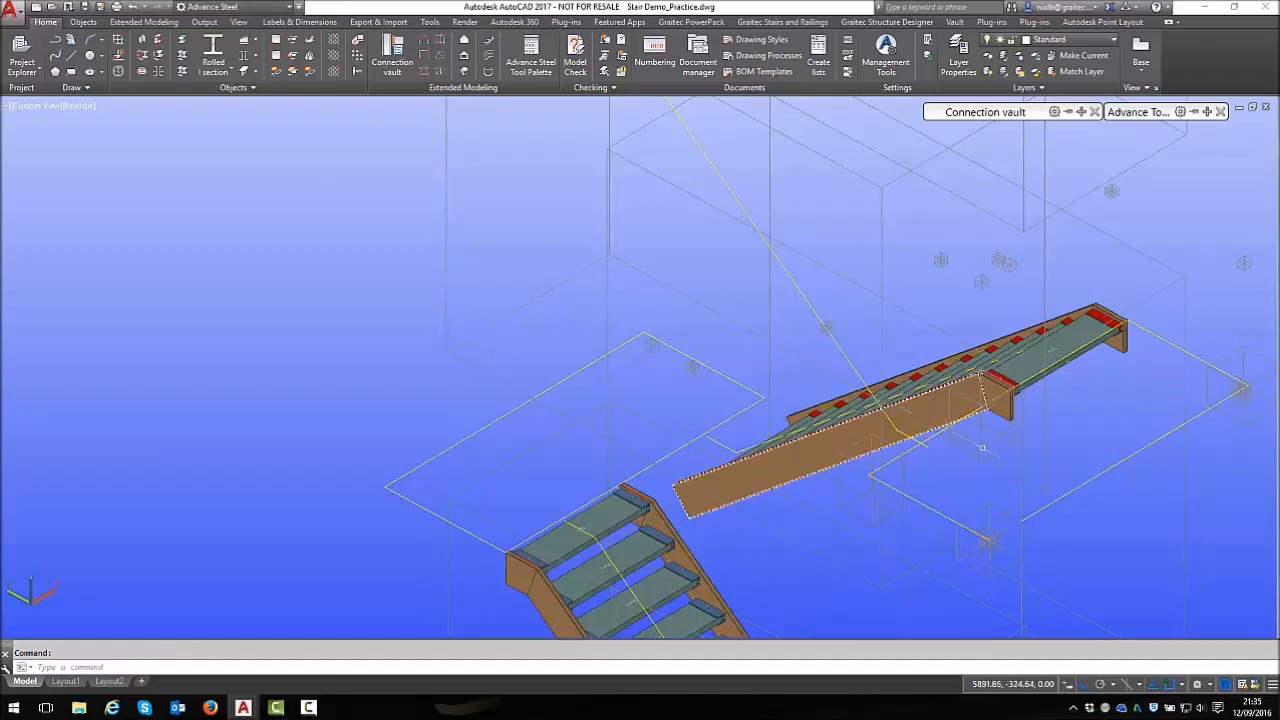
# Unmark all marked objects in the stair model
pyautogui.moveTo(1146, 113)
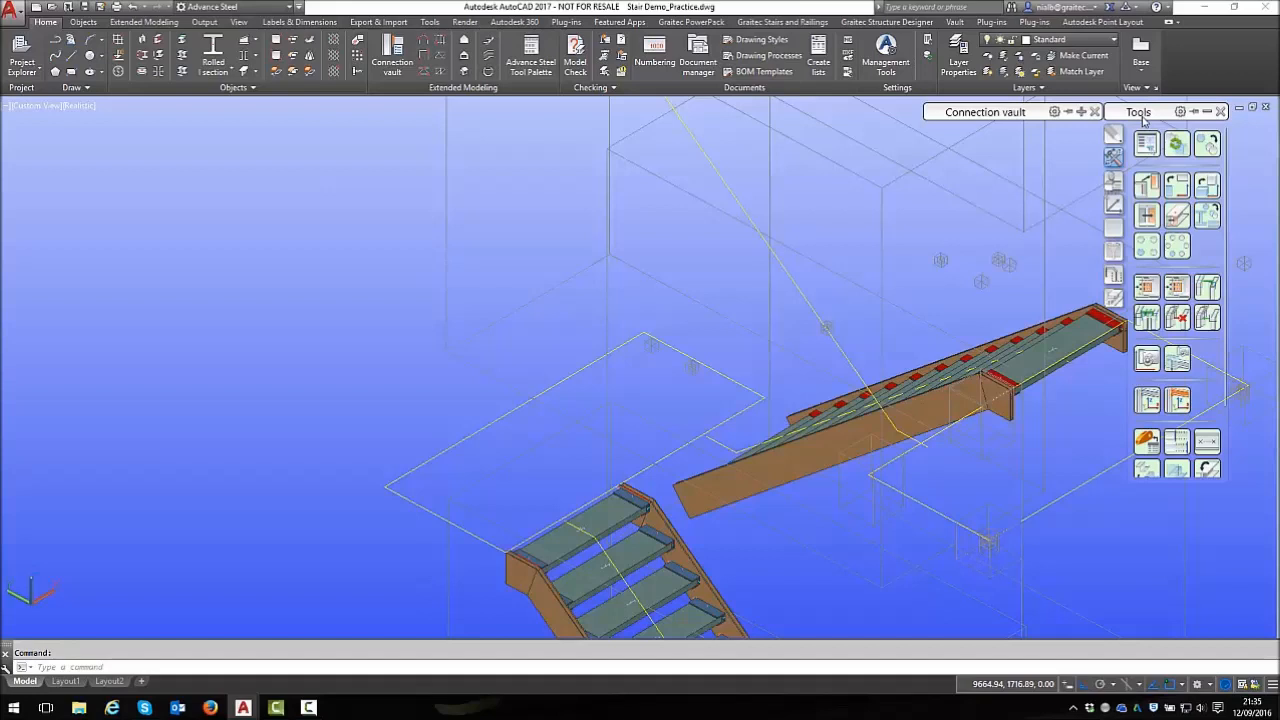
pyautogui.click(1114, 229)
pyautogui.click(1146, 220)
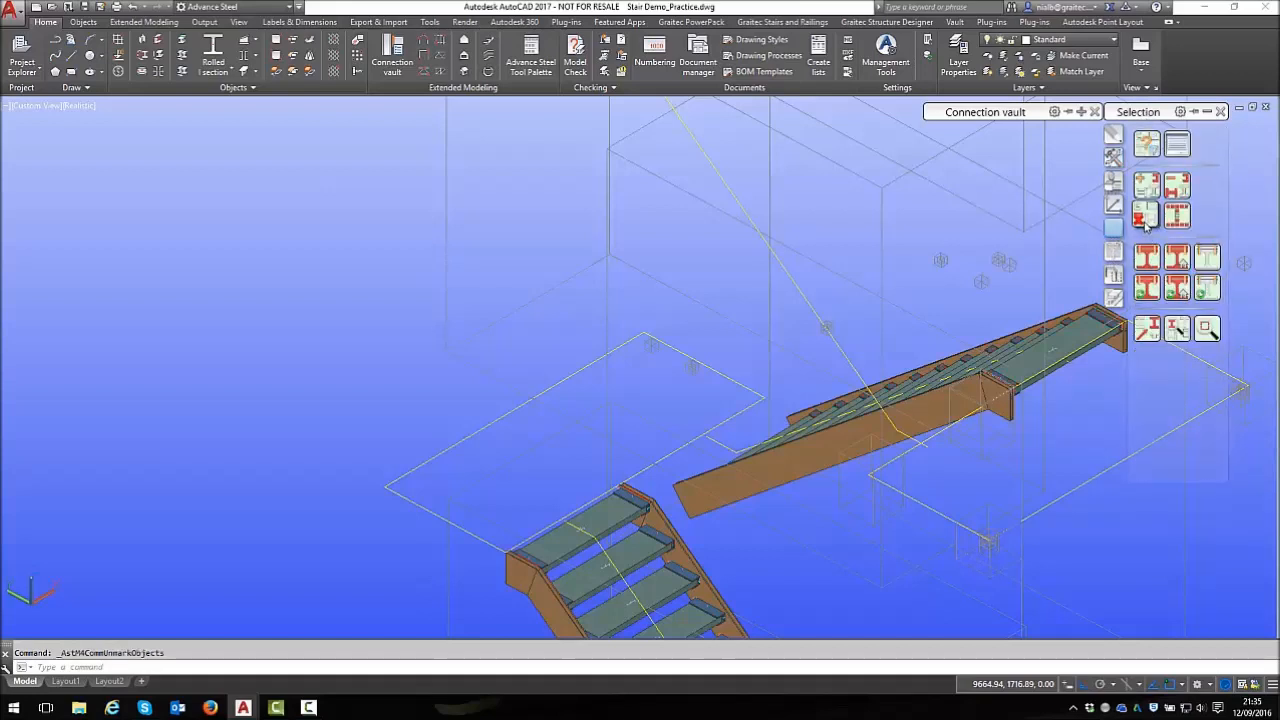
# Review the rotated upper stair's bottom landing settings in its joint properties and import the Glass Stair Upper library values
pyautogui.click(828, 447)
pyautogui.rightClick(1062, 495)
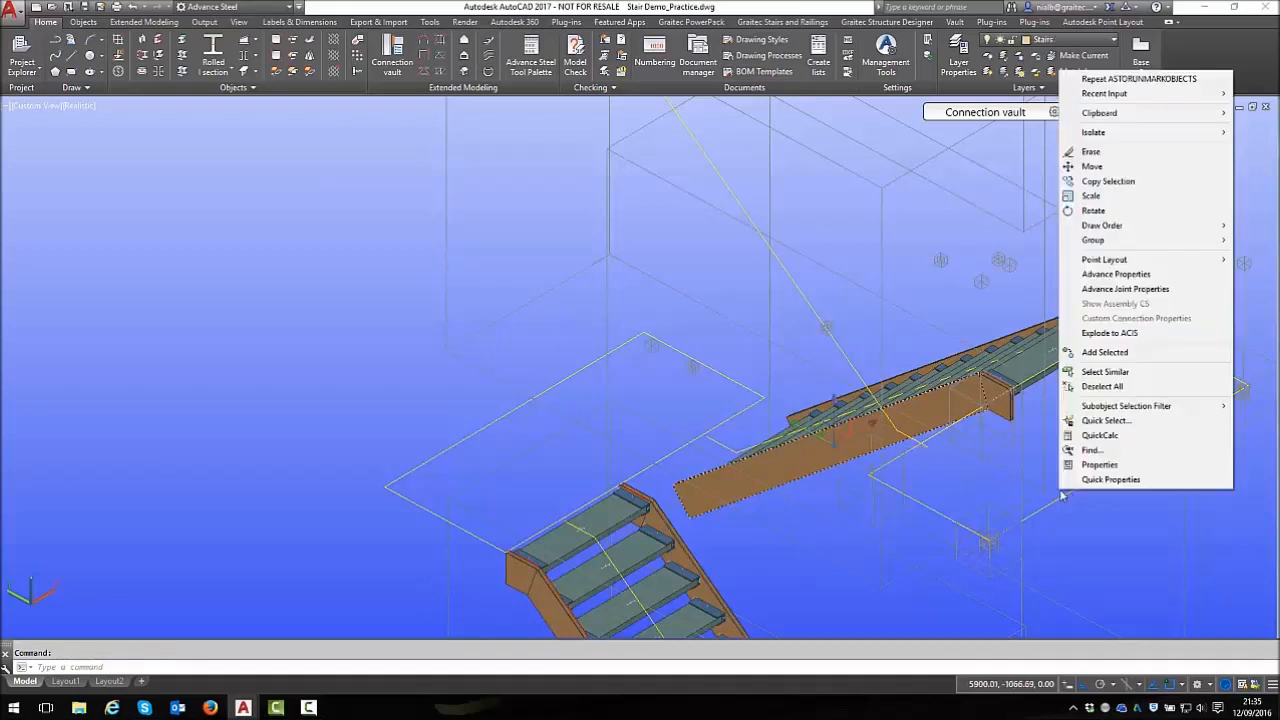
pyautogui.click(1126, 290)
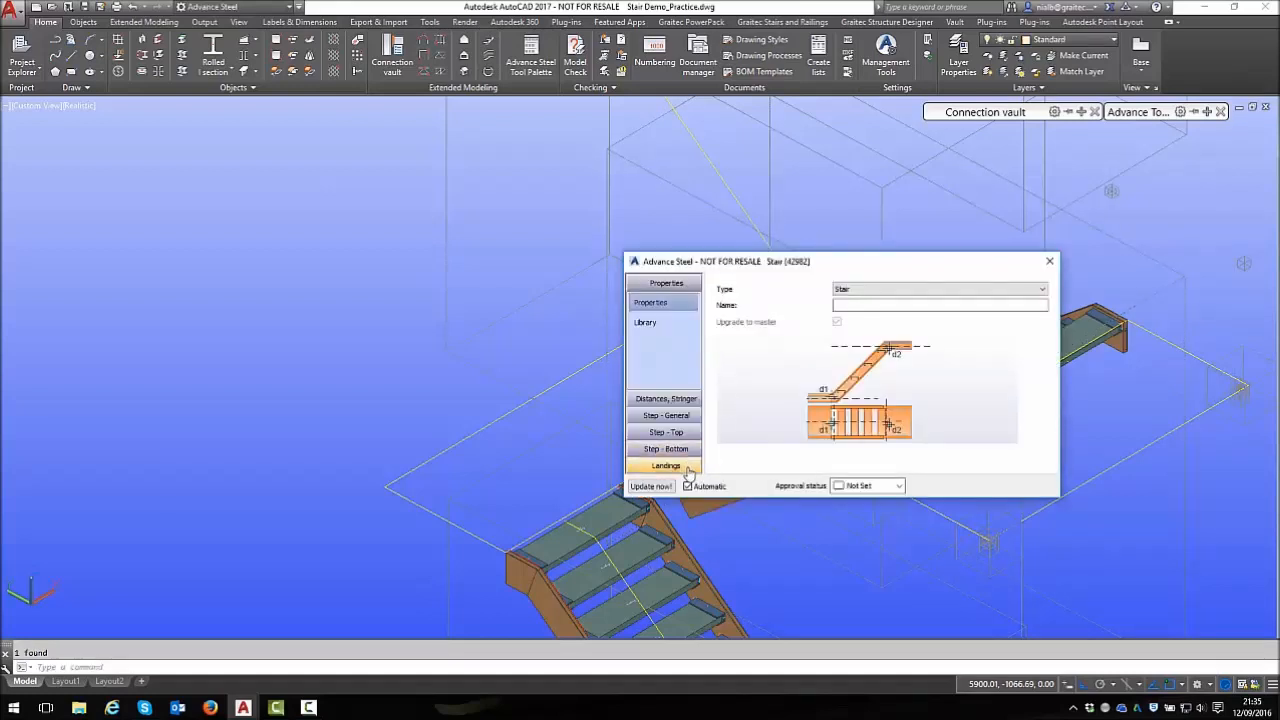
pyautogui.click(690, 466)
pyautogui.moveTo(696, 399); pyautogui.dragTo(695, 424)
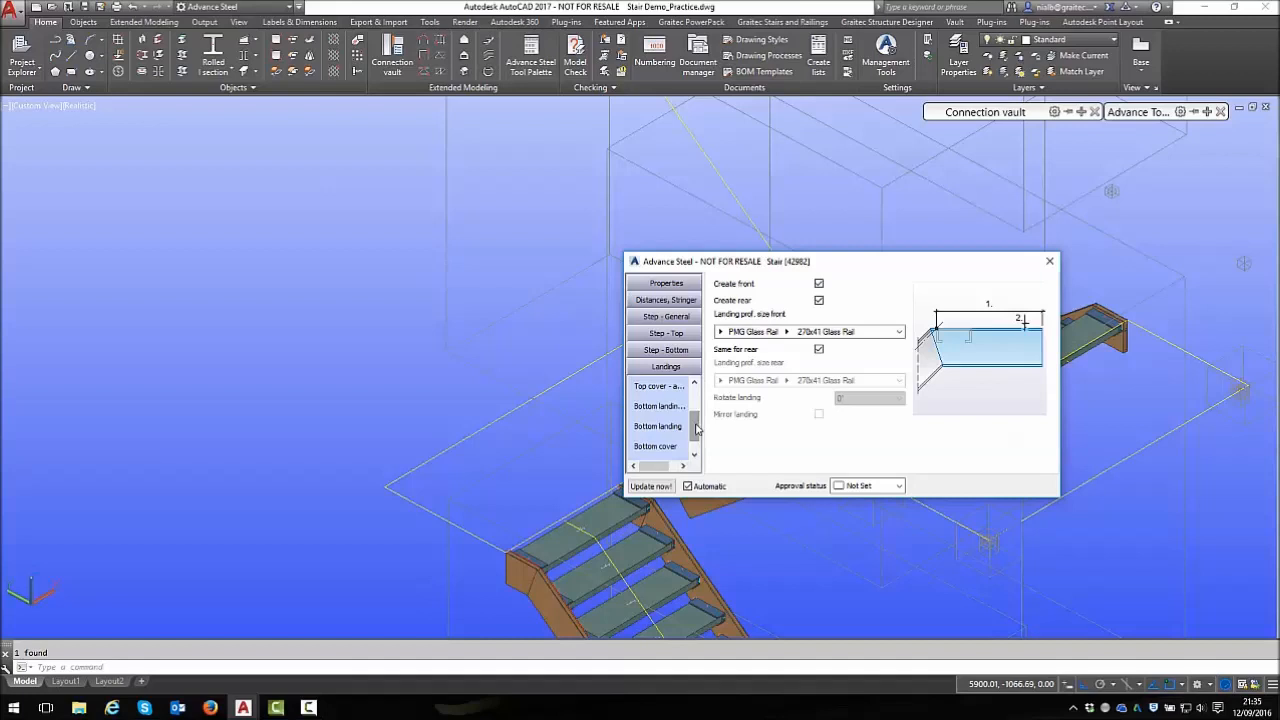
pyautogui.click(667, 427)
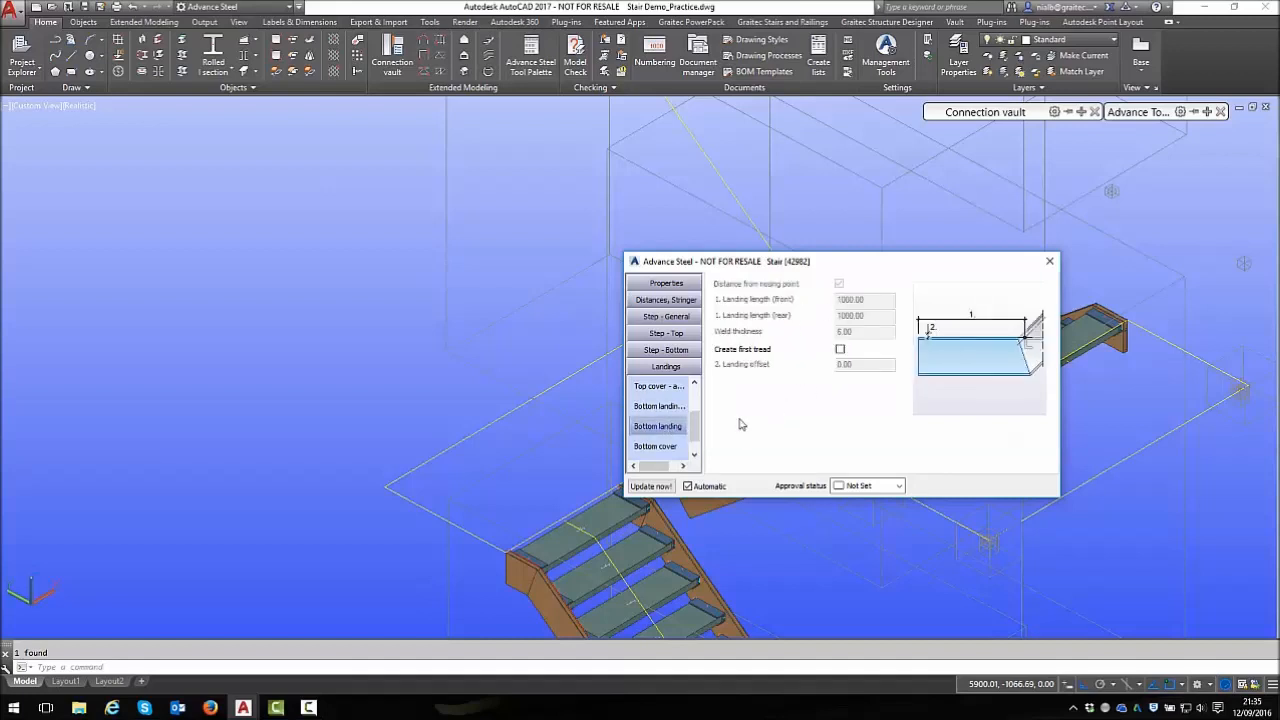
pyautogui.click(662, 407)
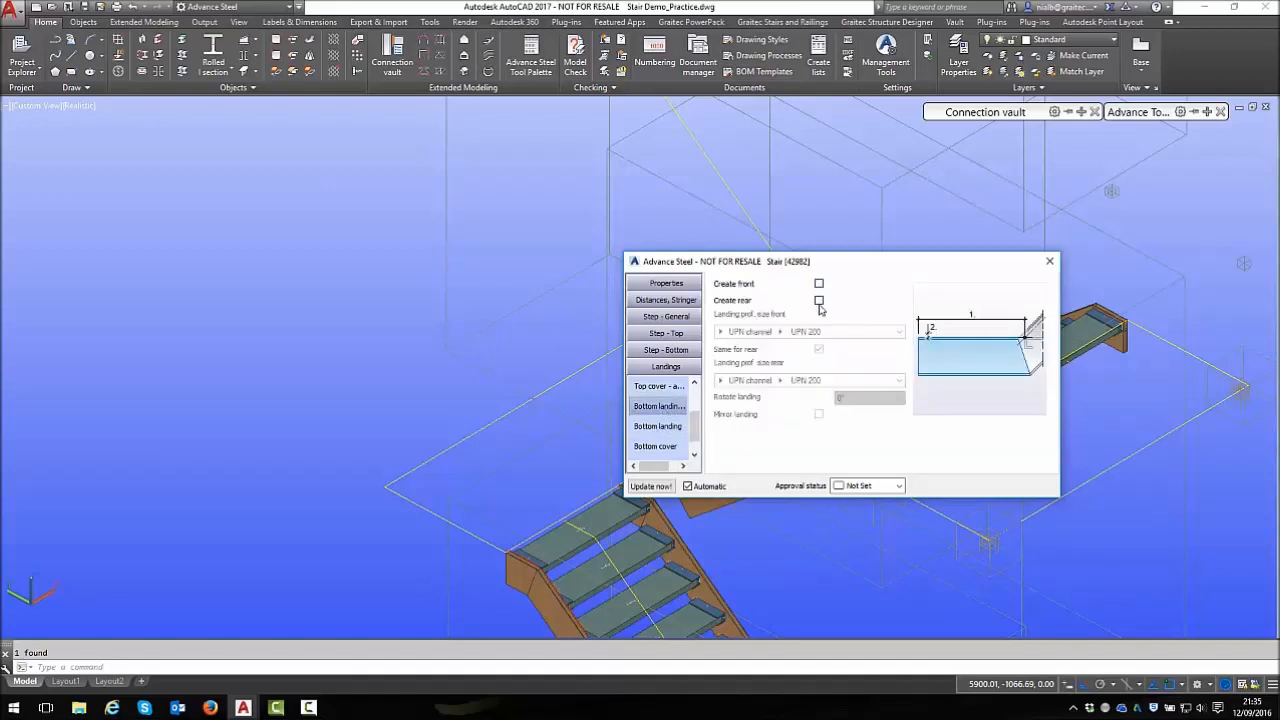
pyautogui.click(677, 287)
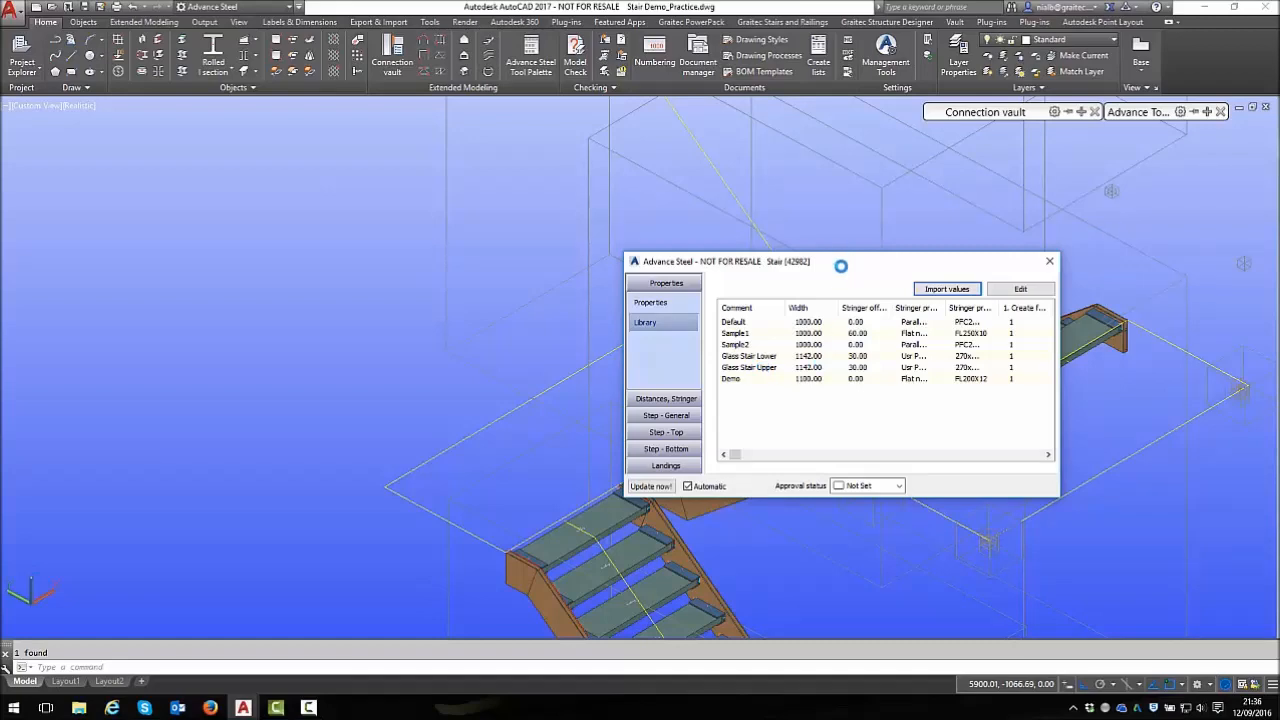
pyautogui.moveTo(838, 269); pyautogui.dragTo(1036, 498)
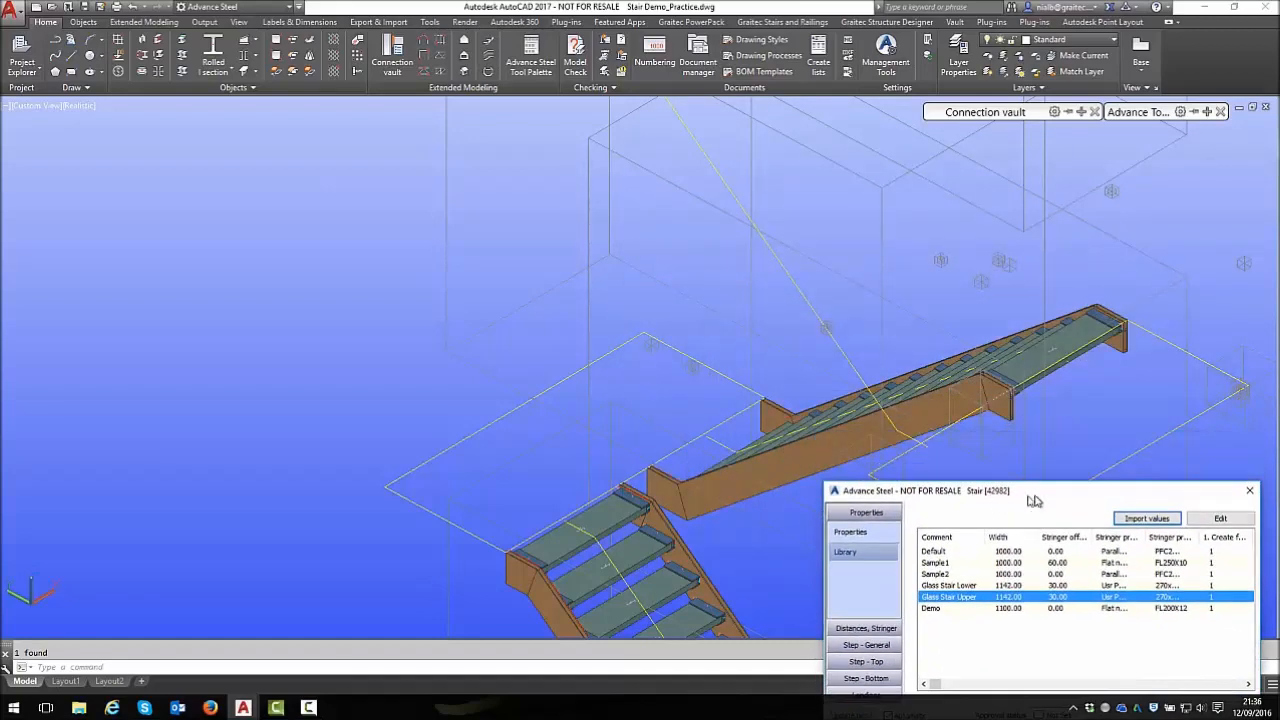
# Inspect the lowest treads and bottom landing of the upper stair and close its joint properties
pyautogui.scroll(5, 790, 452)
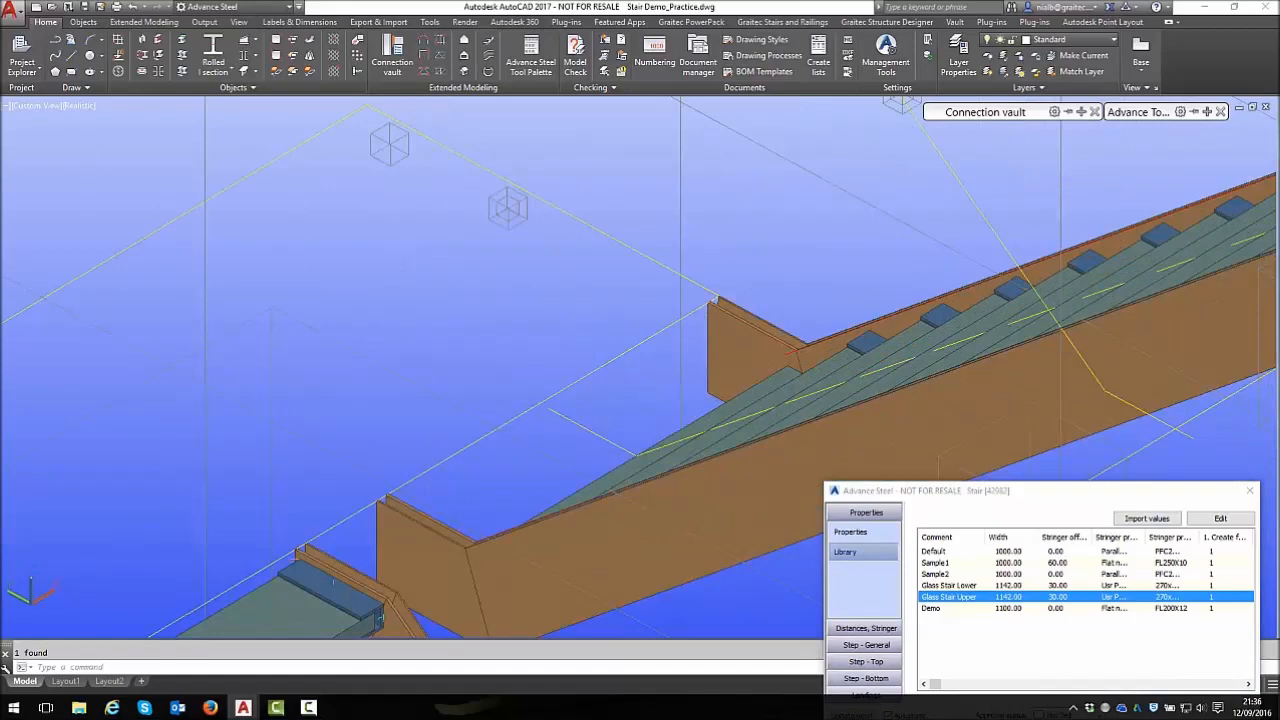
pyautogui.keyDown('shift'); pyautogui.moveTo(614, 491); pyautogui.dragTo(897, 374, button='middle'); pyautogui.keyUp('shift')
pyautogui.scroll(-6, 850, 324)
pyautogui.scroll(5, 704, 409)
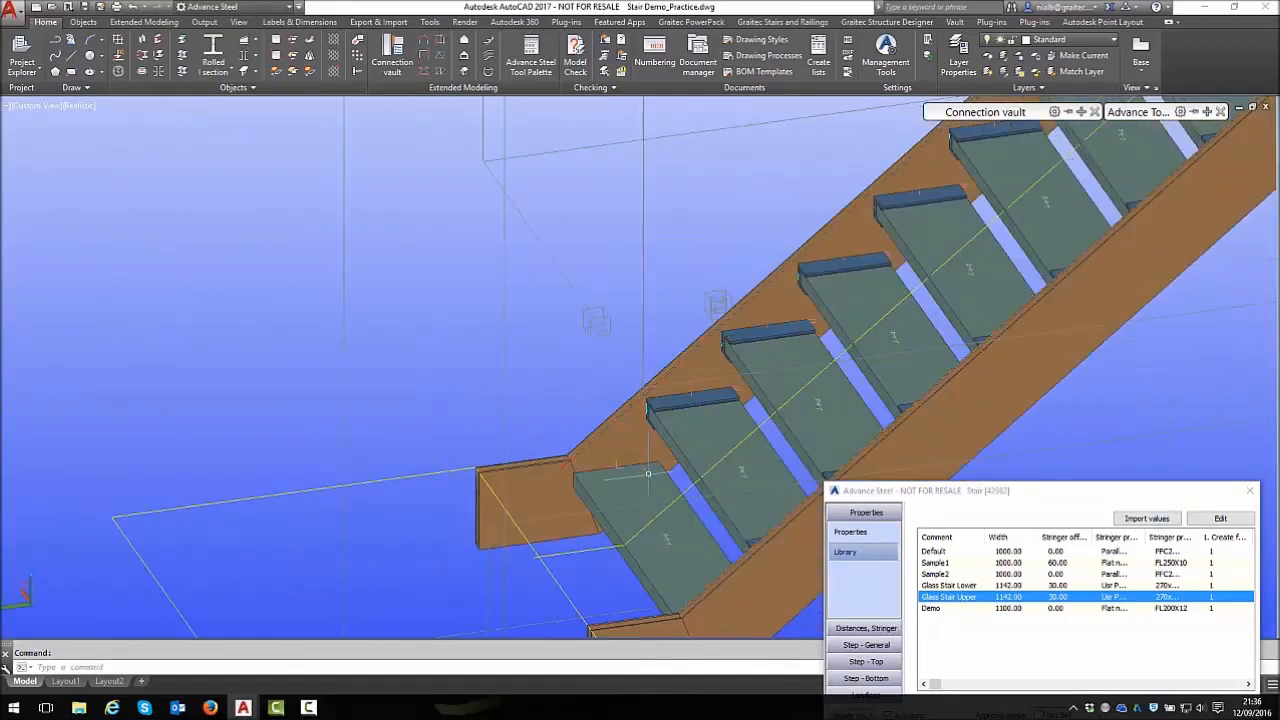
pyautogui.scroll(-2, 704, 410)
pyautogui.keyDown('shift'); pyautogui.moveTo(632, 476); pyautogui.dragTo(741, 471, button='middle'); pyautogui.keyUp('shift')
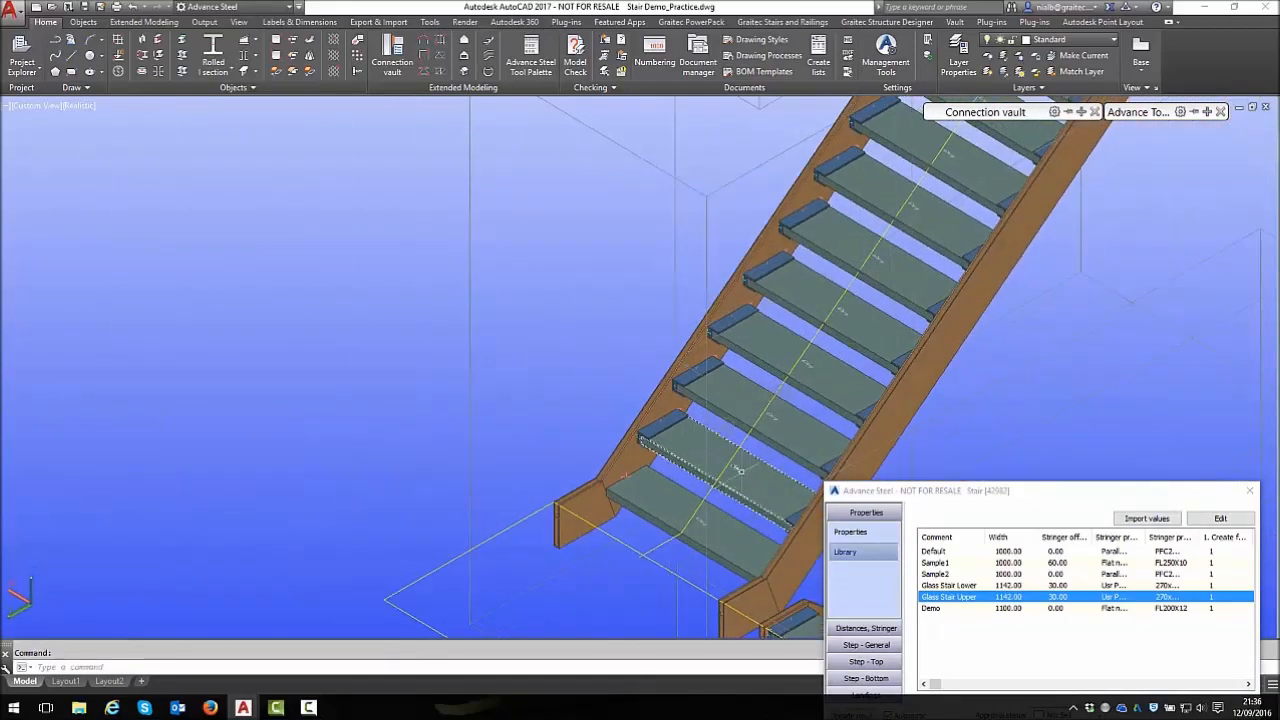
pyautogui.click(1249, 490)
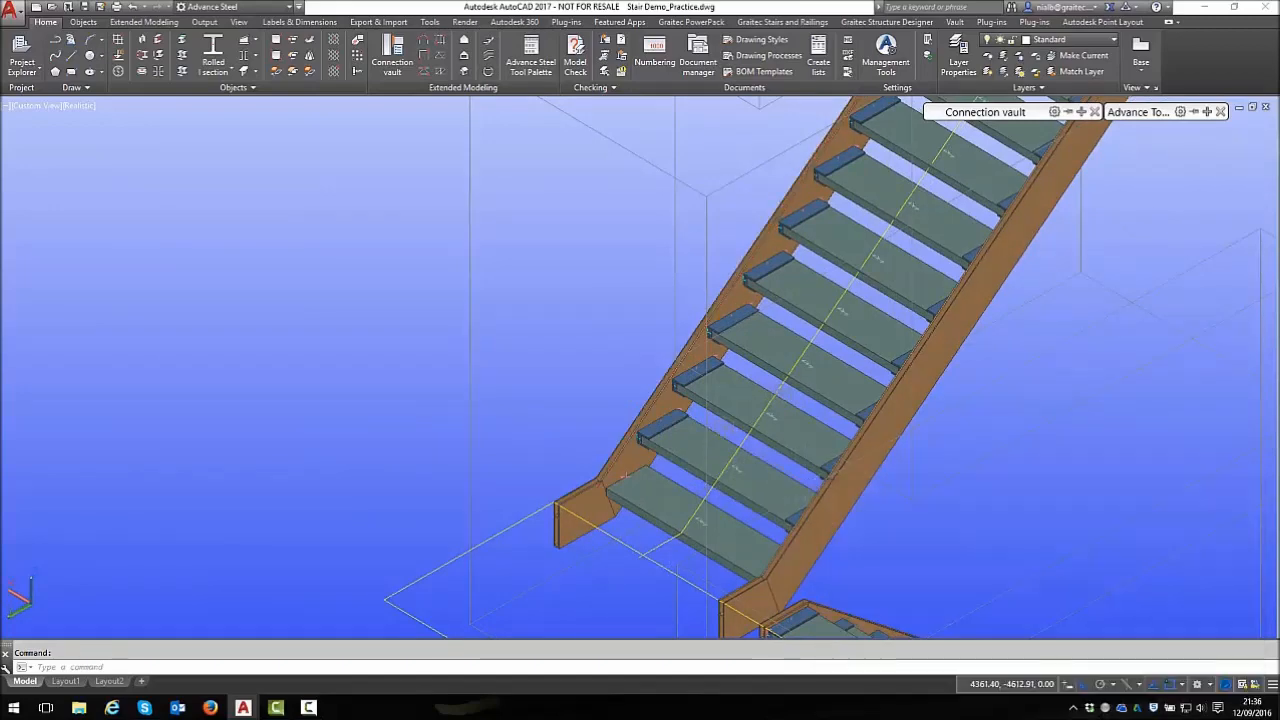
# Start Transform and Connect and select both clamps and their welds on the upper flight's second-lowest tread as source objects
pyautogui.moveTo(1138, 118)
pyautogui.moveTo(1118, 160)
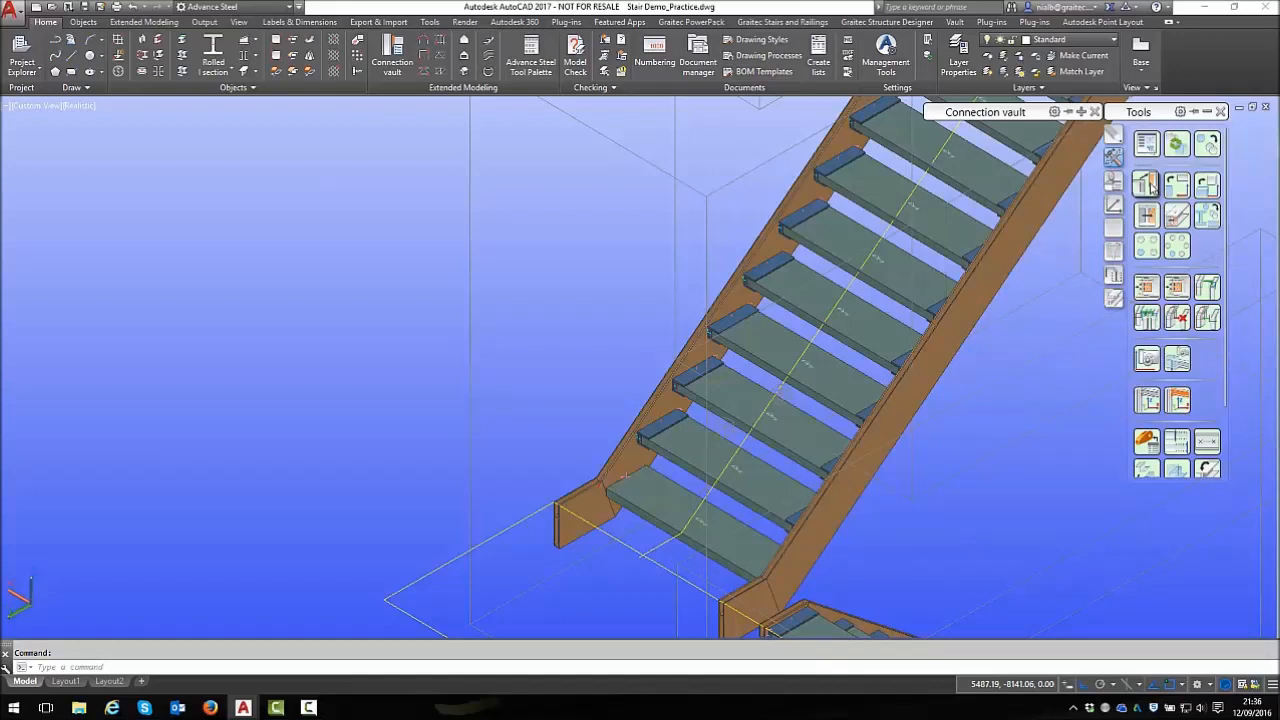
pyautogui.click(1145, 184)
pyautogui.scroll(6, 634, 358)
pyautogui.click(634, 358)
pyautogui.scroll(-1, 634, 358)
pyautogui.click(648, 306)
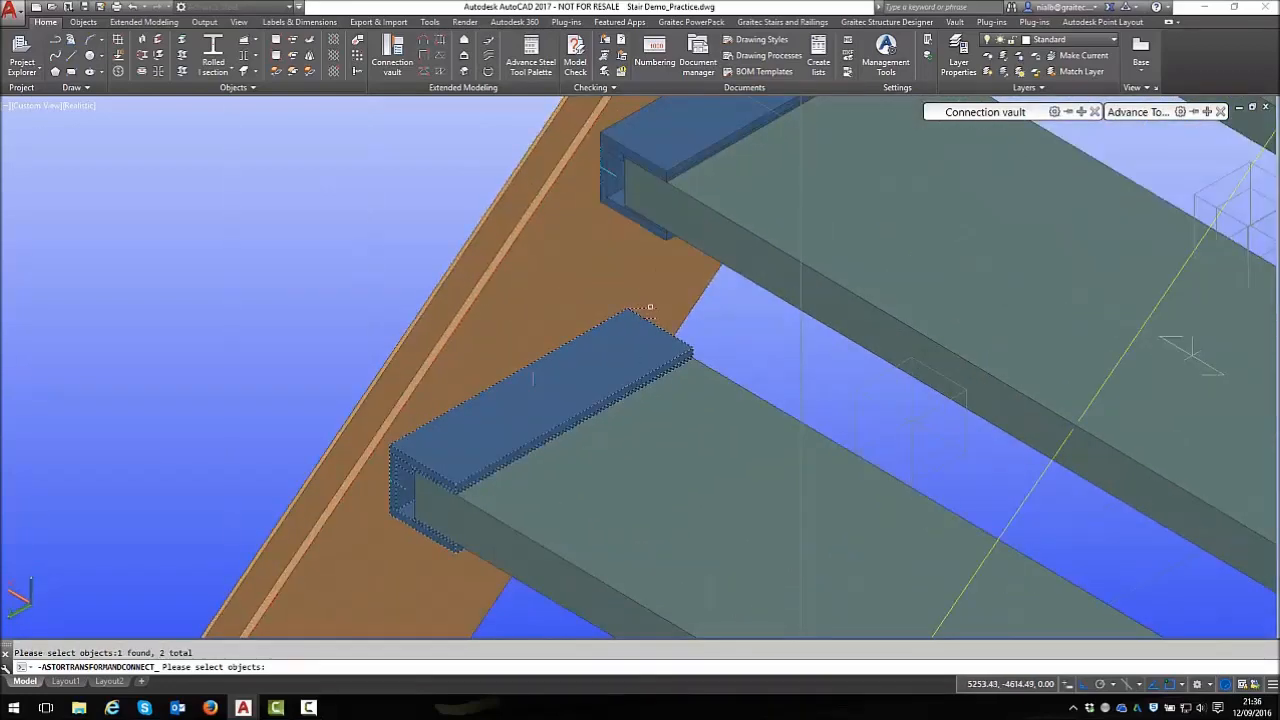
pyautogui.scroll(-2, 607, 287)
pyautogui.keyDown('shift'); pyautogui.moveTo(607, 287); pyautogui.dragTo(1055, 550, button='middle'); pyautogui.keyUp('shift')
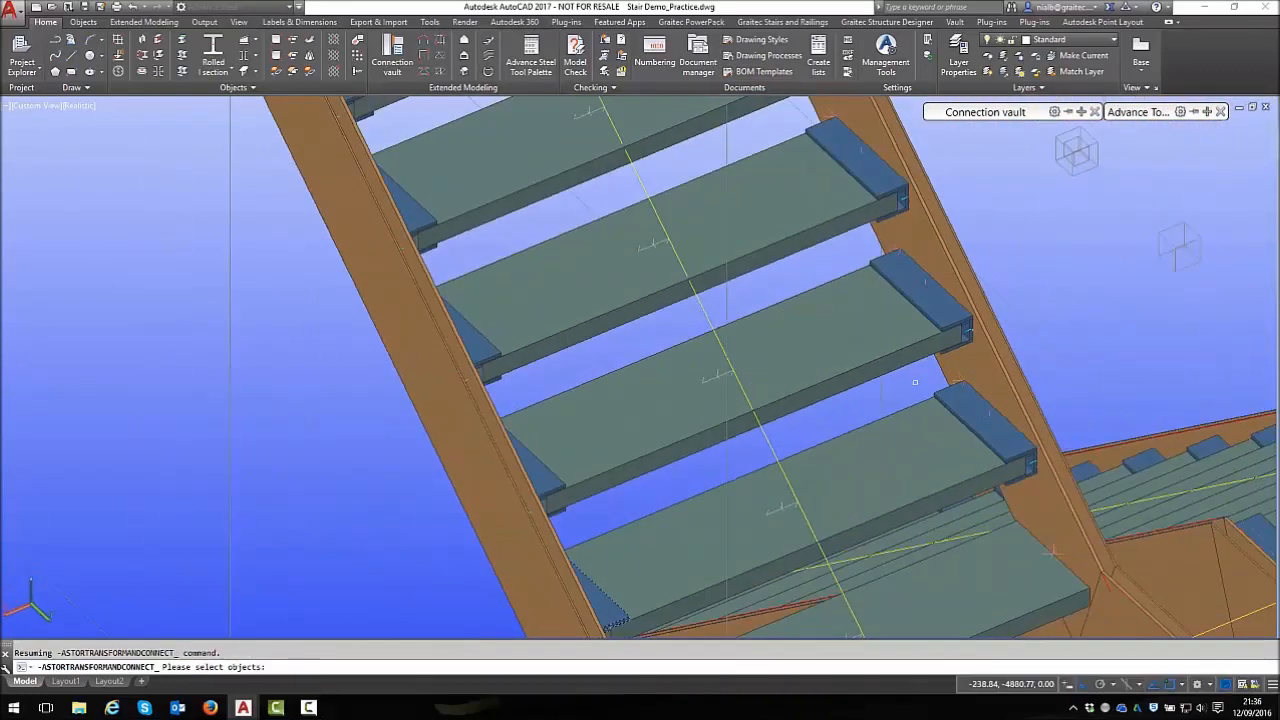
pyautogui.click(965, 391)
pyautogui.scroll(3, 965, 391)
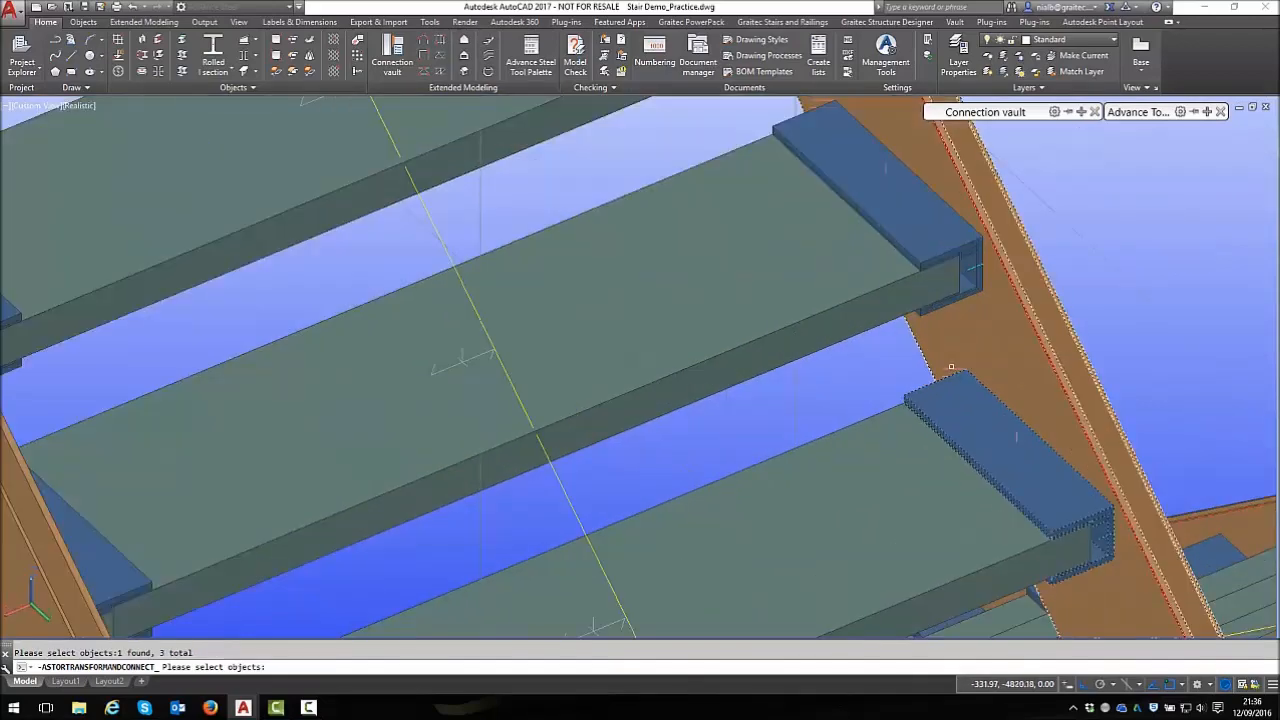
pyautogui.click(953, 371)
pyautogui.scroll(-4, 828, 370)
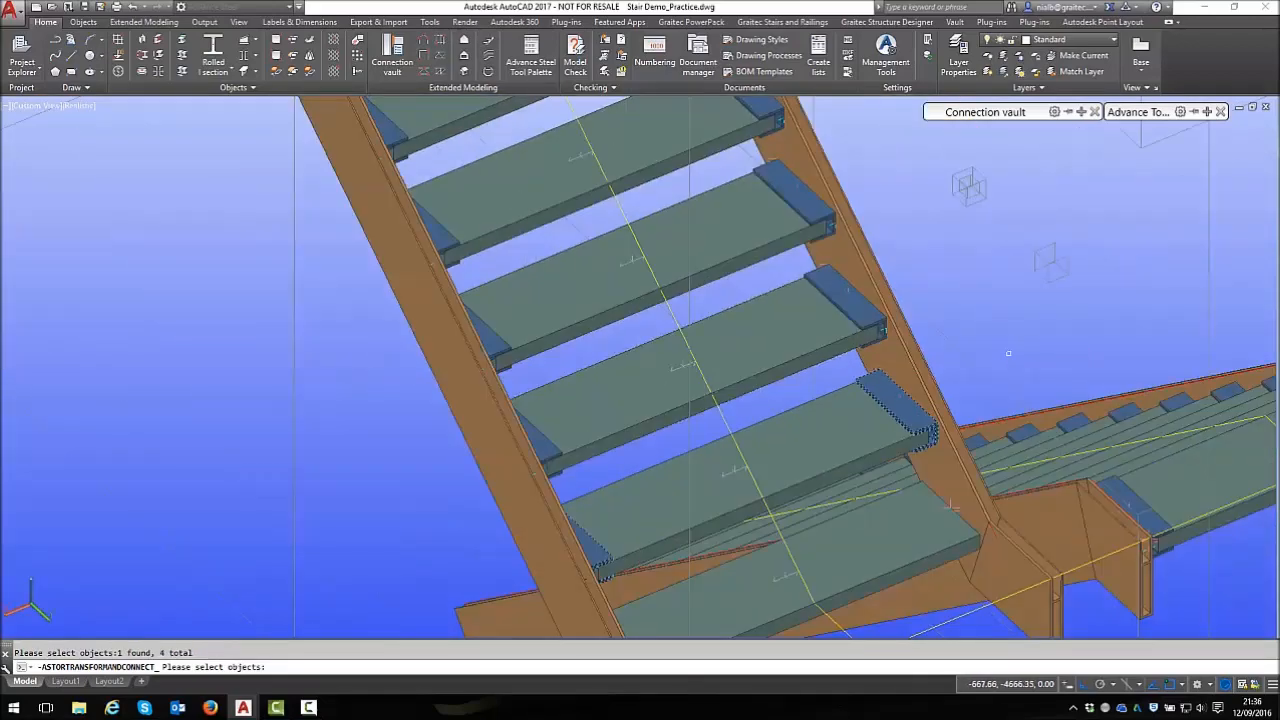
pyautogui.press('Return')
# Copy the clamps and welds onto the upper flight's lowest tread, using matching tread corners as start and end points
pyautogui.scroll(5, 880, 425)
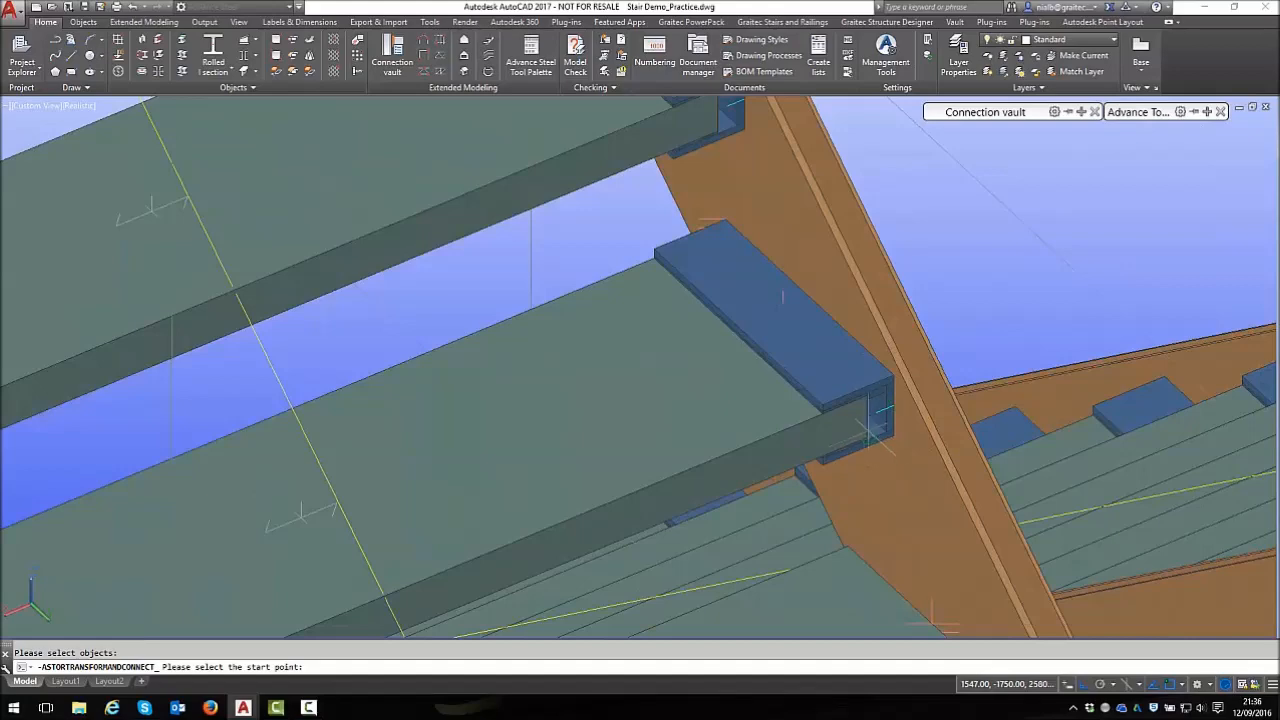
pyautogui.scroll(-5, 870, 425)
pyautogui.scroll(4, 800, 340)
pyautogui.click(790, 350)
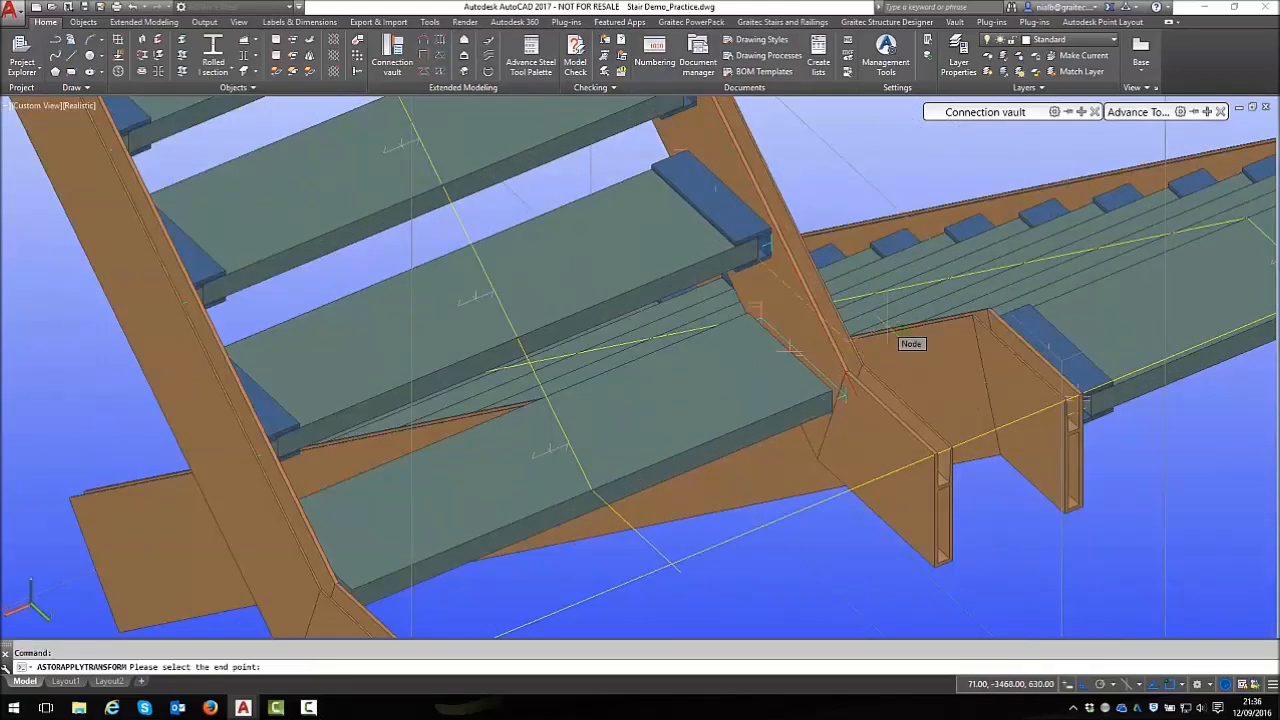
pyautogui.click(790, 348)
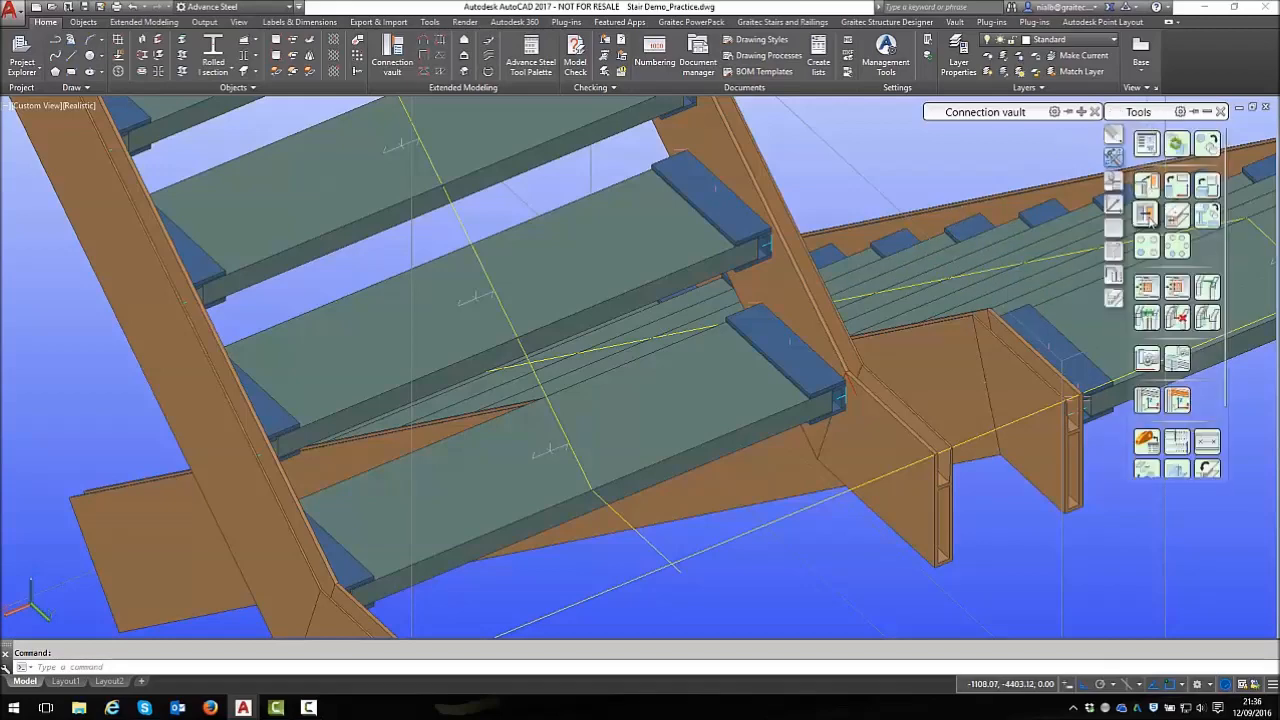
pyautogui.press('Escape')
# Convert the landing's rectangular construction polyline between the two flights into beams, keeping the polyline
pyautogui.scroll(-5, 711, 246)
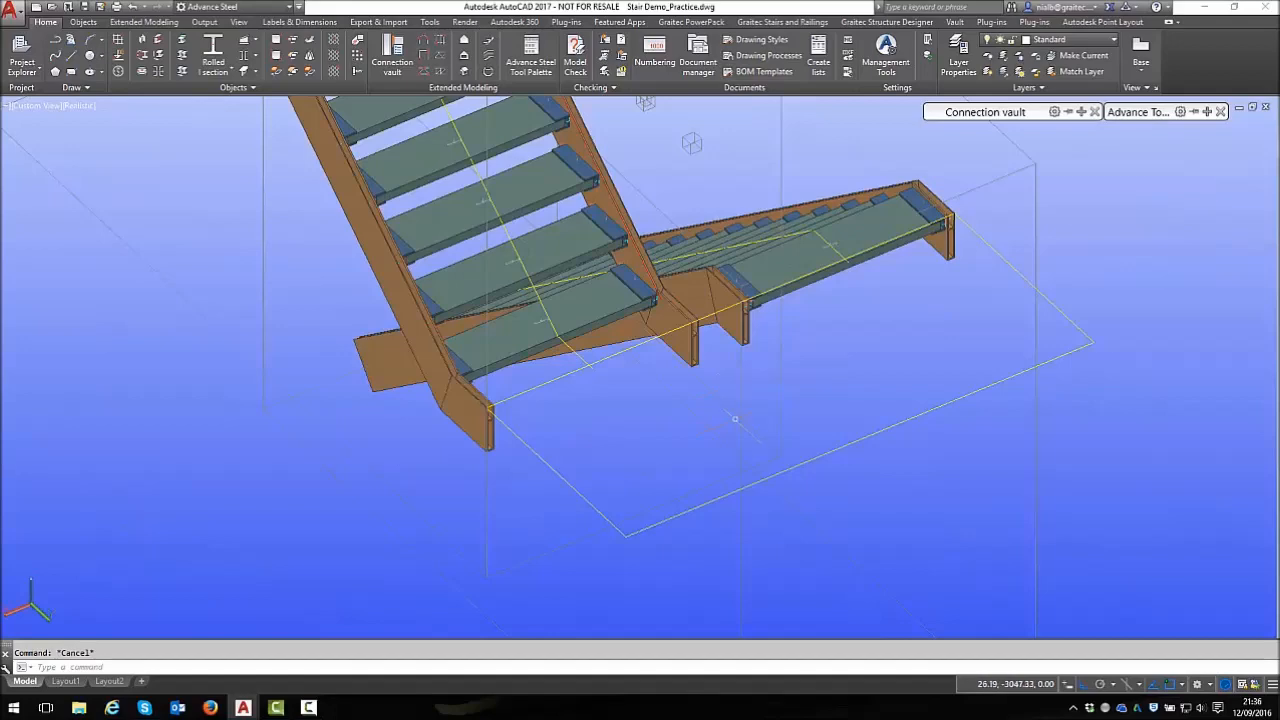
pyautogui.keyDown('shift'); pyautogui.moveTo(740, 420); pyautogui.dragTo(462, 428, button='middle'); pyautogui.keyUp('shift')
pyautogui.press('Escape')
pyautogui.scroll(-4, 462, 428)
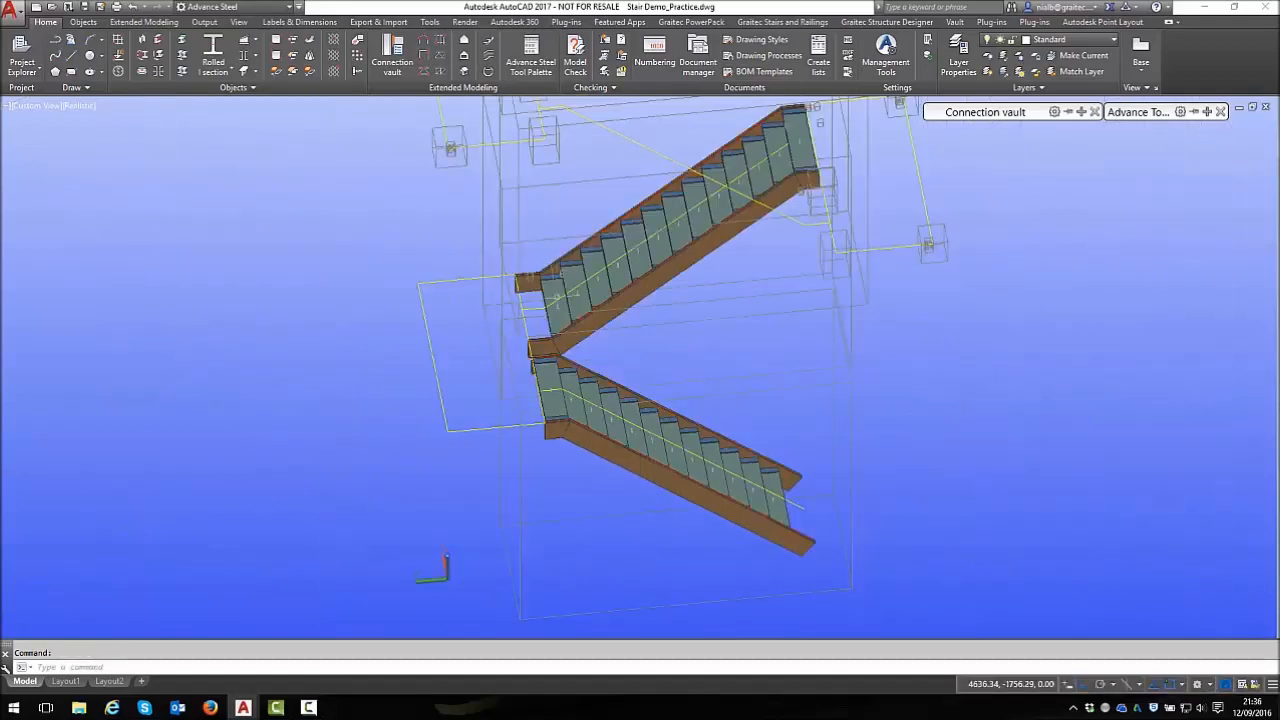
pyautogui.scroll(2, 492, 320)
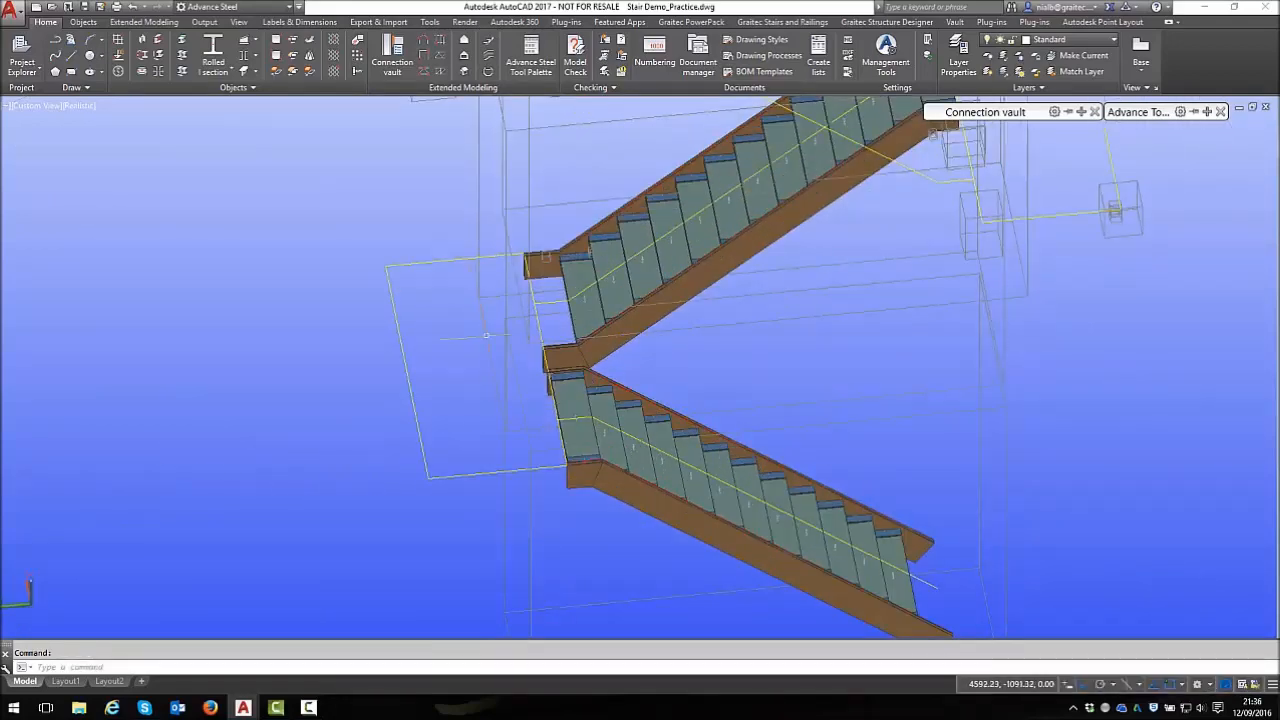
pyautogui.keyDown('shift'); pyautogui.moveTo(486, 369); pyautogui.dragTo(430, 330, button='middle'); pyautogui.keyUp('shift')
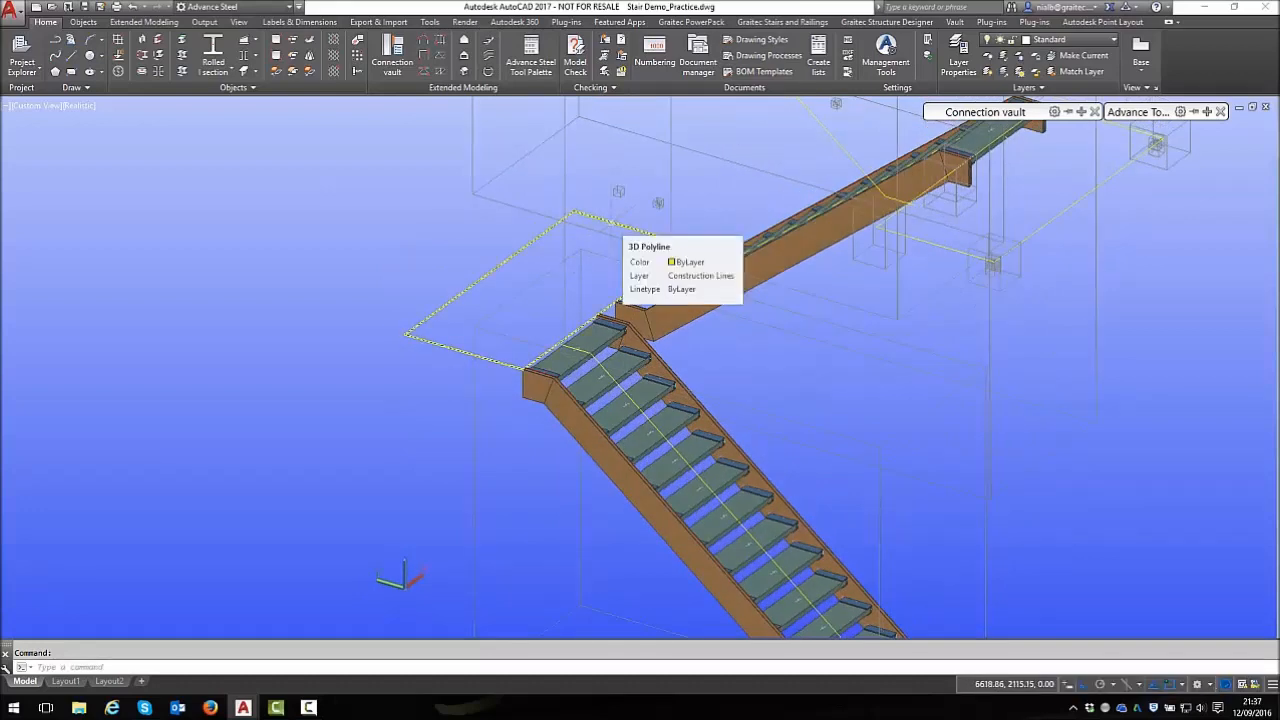
pyautogui.click(620, 224)
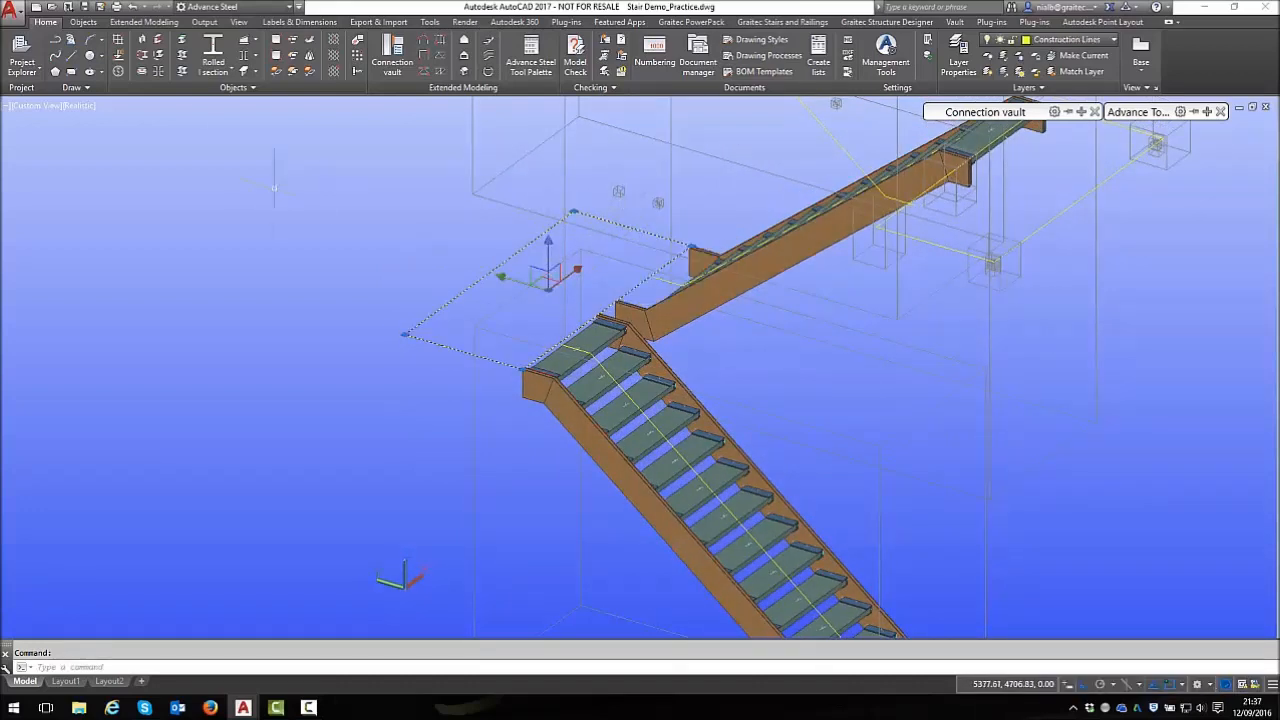
pyautogui.click(159, 55)
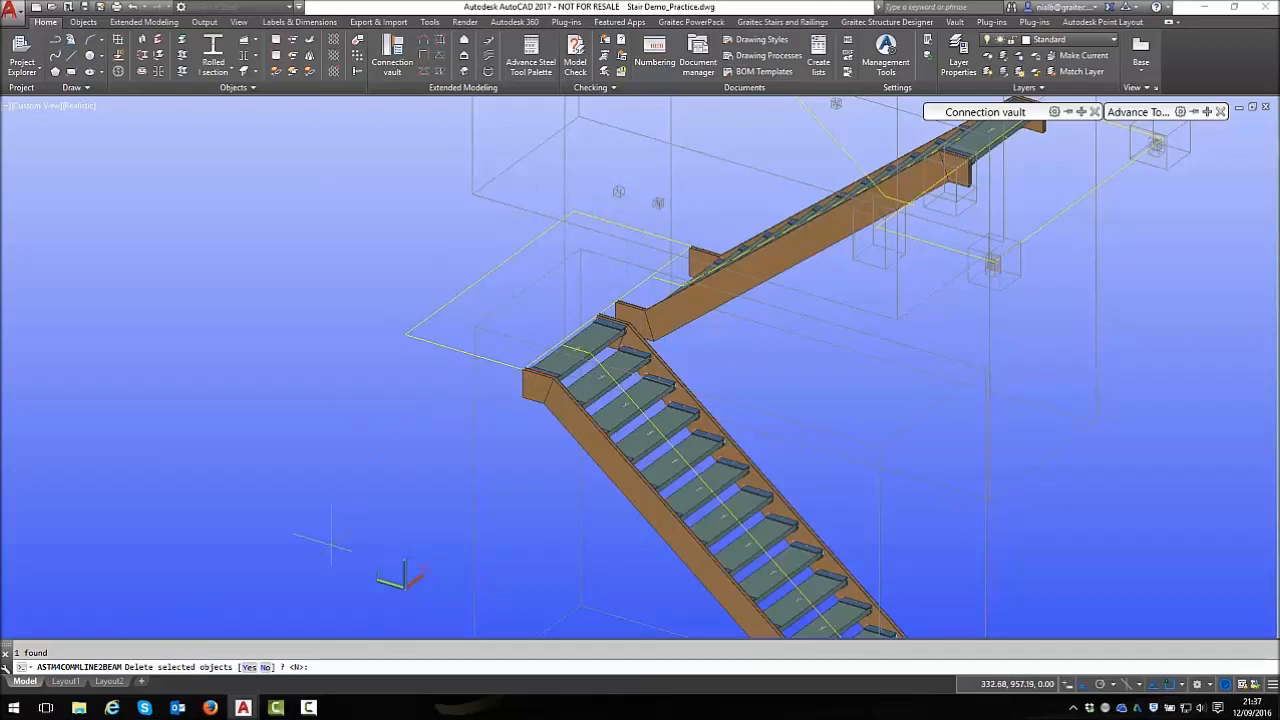
pyautogui.click(266, 667)
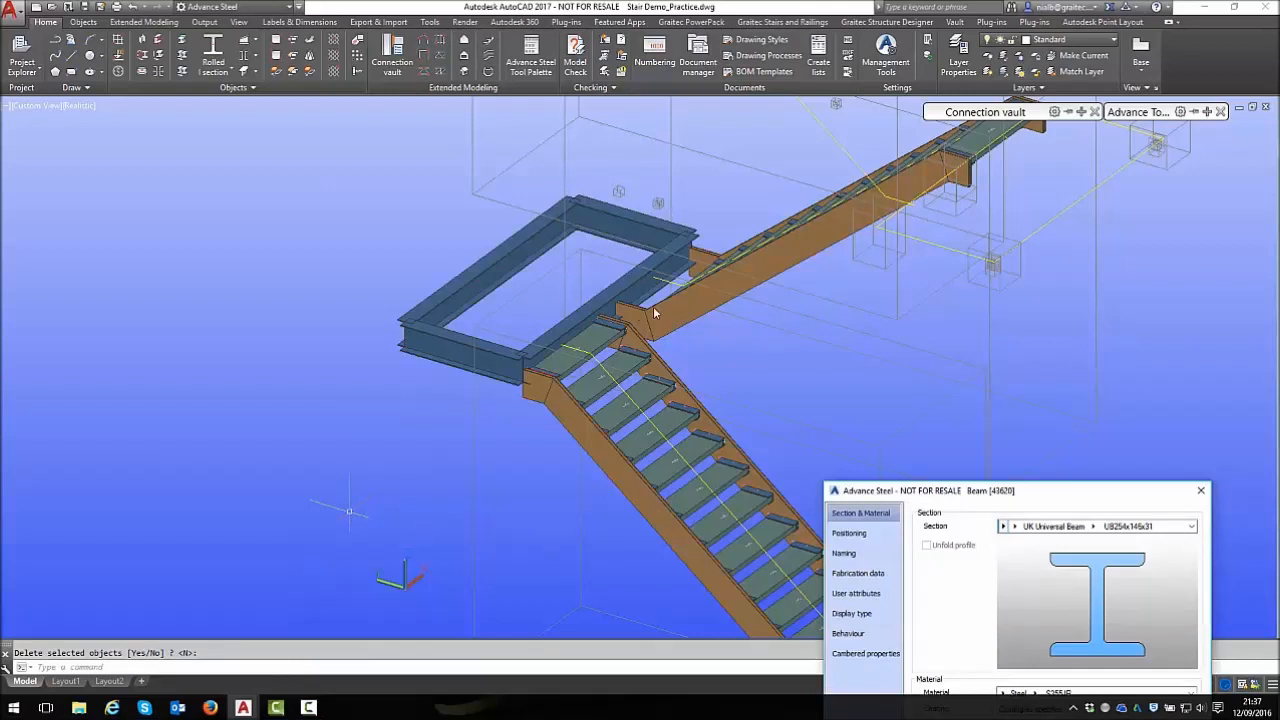
# Change the landing beams' section to PMG Glass Rail 270x41 Glass Rail
pyautogui.moveTo(948, 490); pyautogui.dragTo(765, 257)
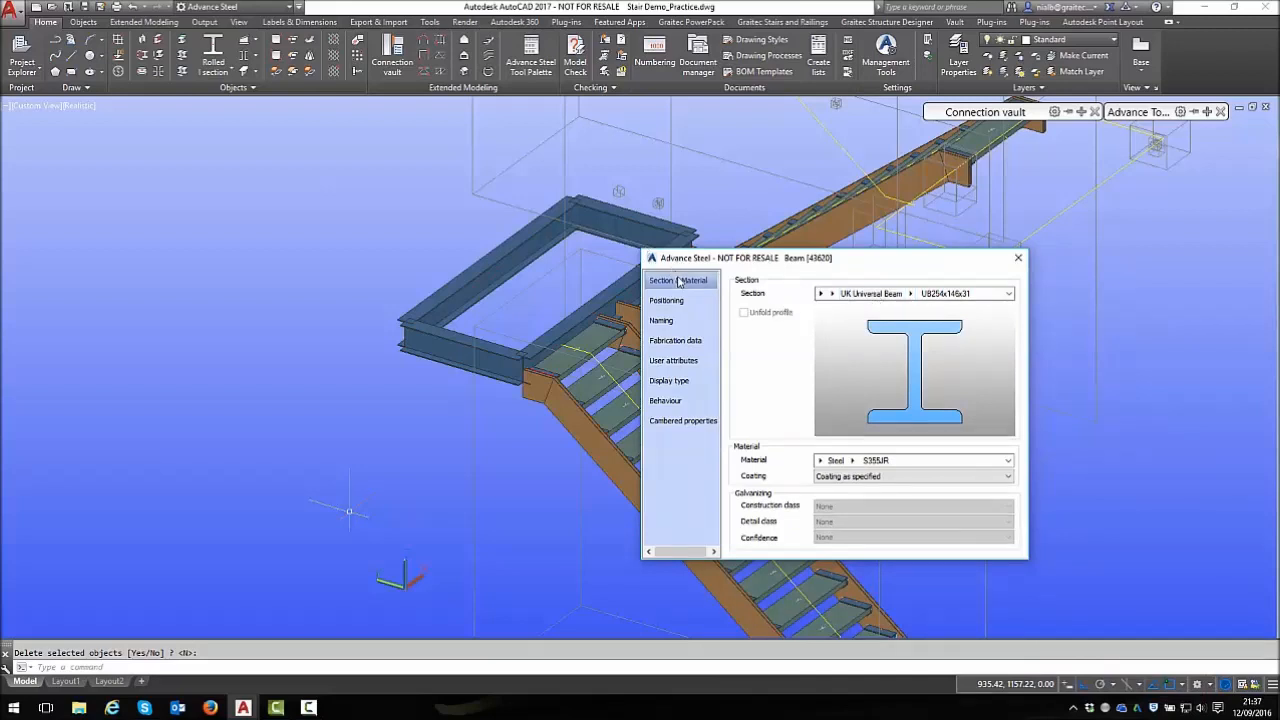
pyautogui.click(820, 294)
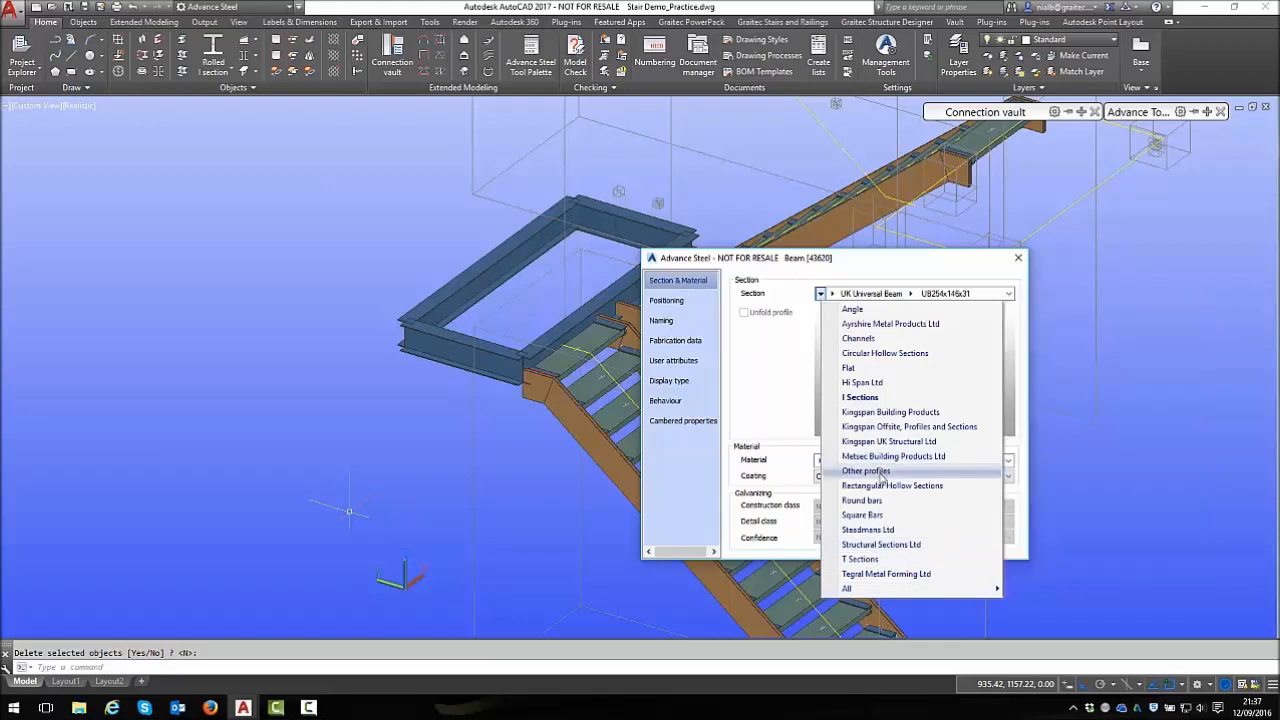
pyautogui.click(880, 471)
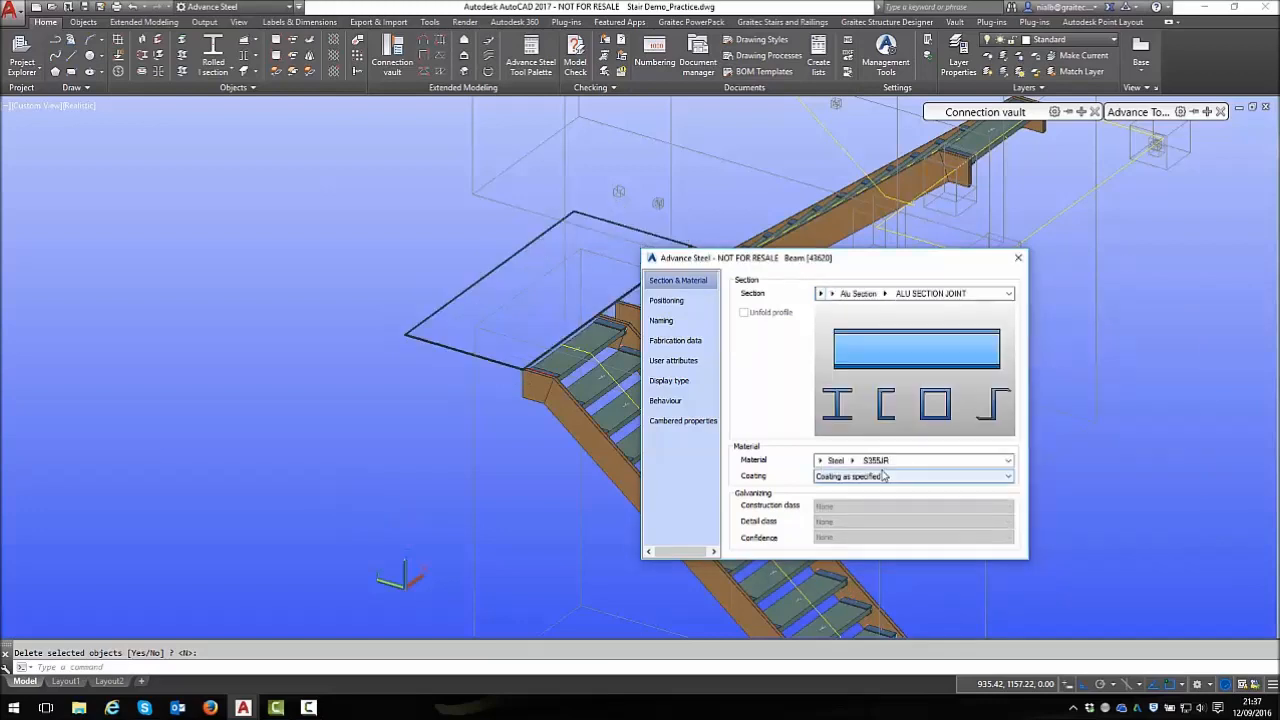
pyautogui.click(831, 294)
pyautogui.moveTo(866, 386)
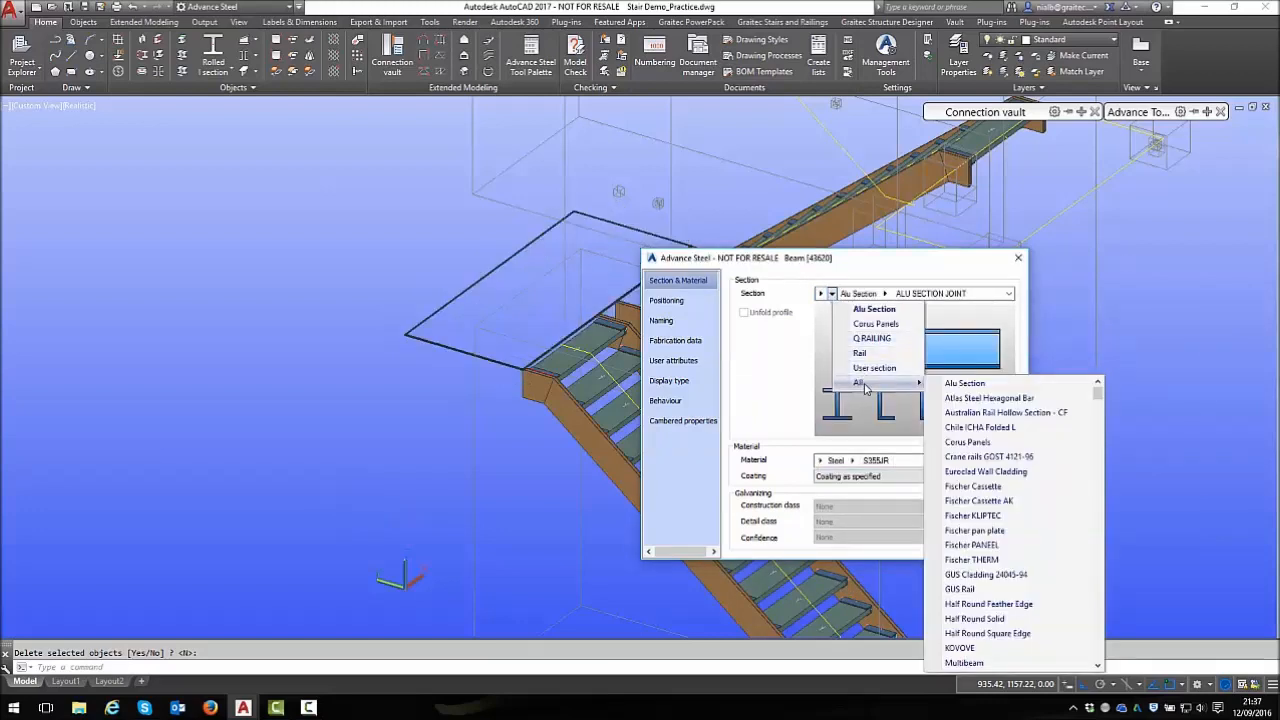
pyautogui.scroll(-5, 960, 490)
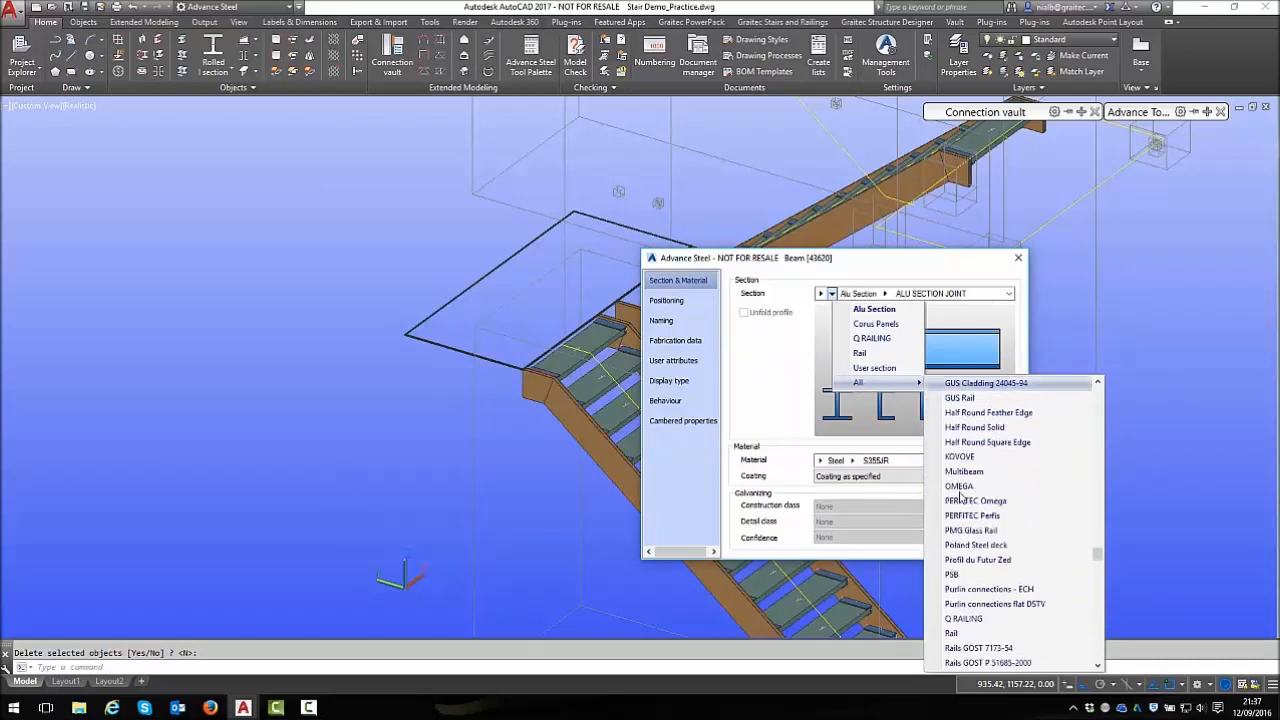
pyautogui.scroll(-1, 965, 495)
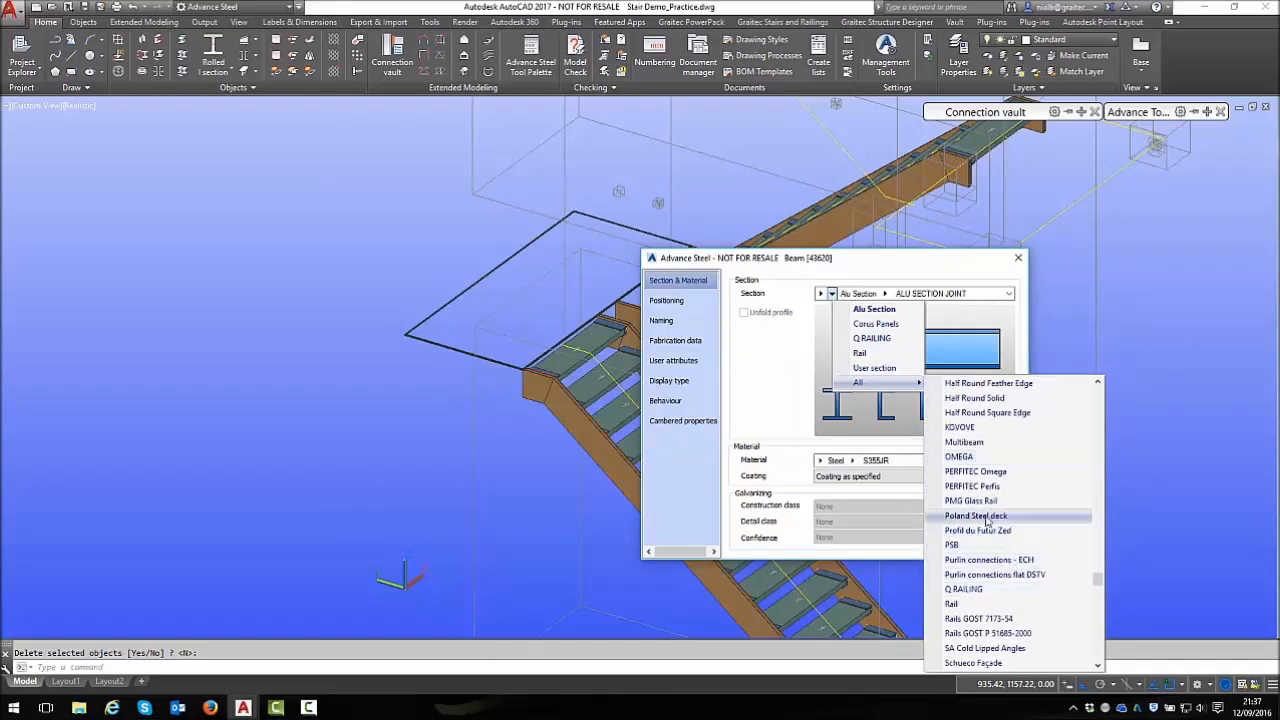
pyautogui.click(979, 502)
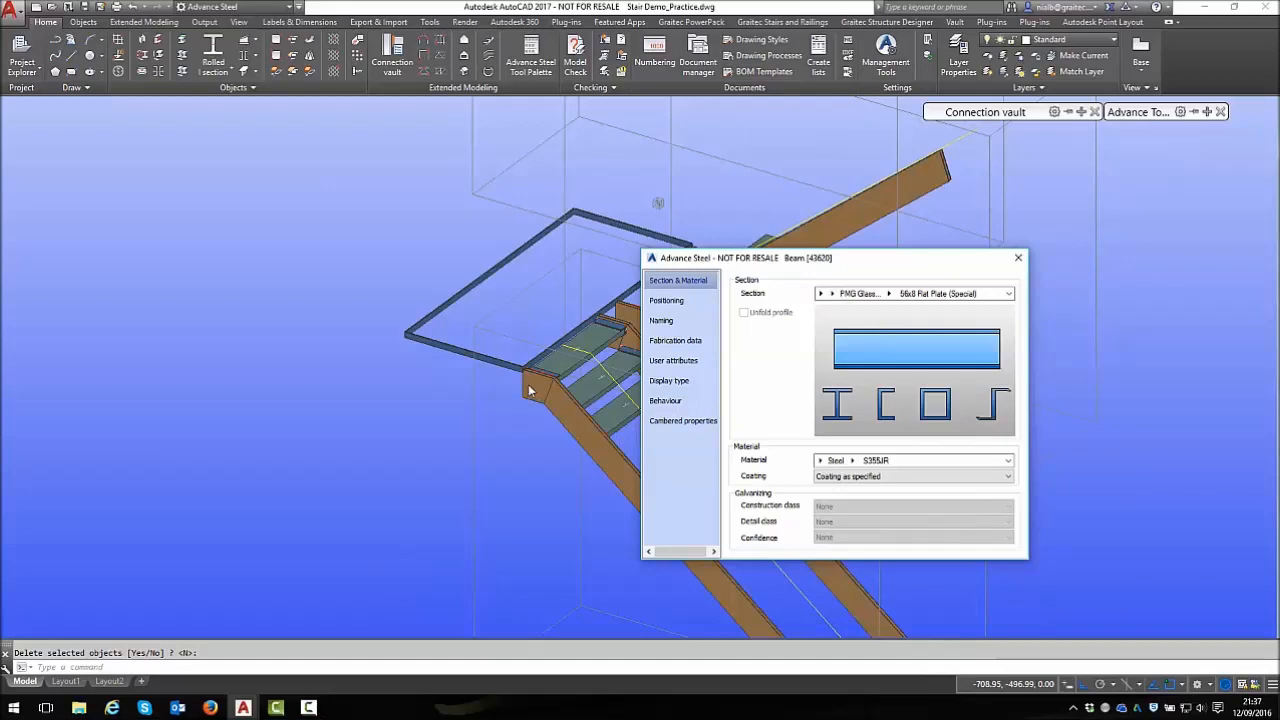
pyautogui.click(890, 293)
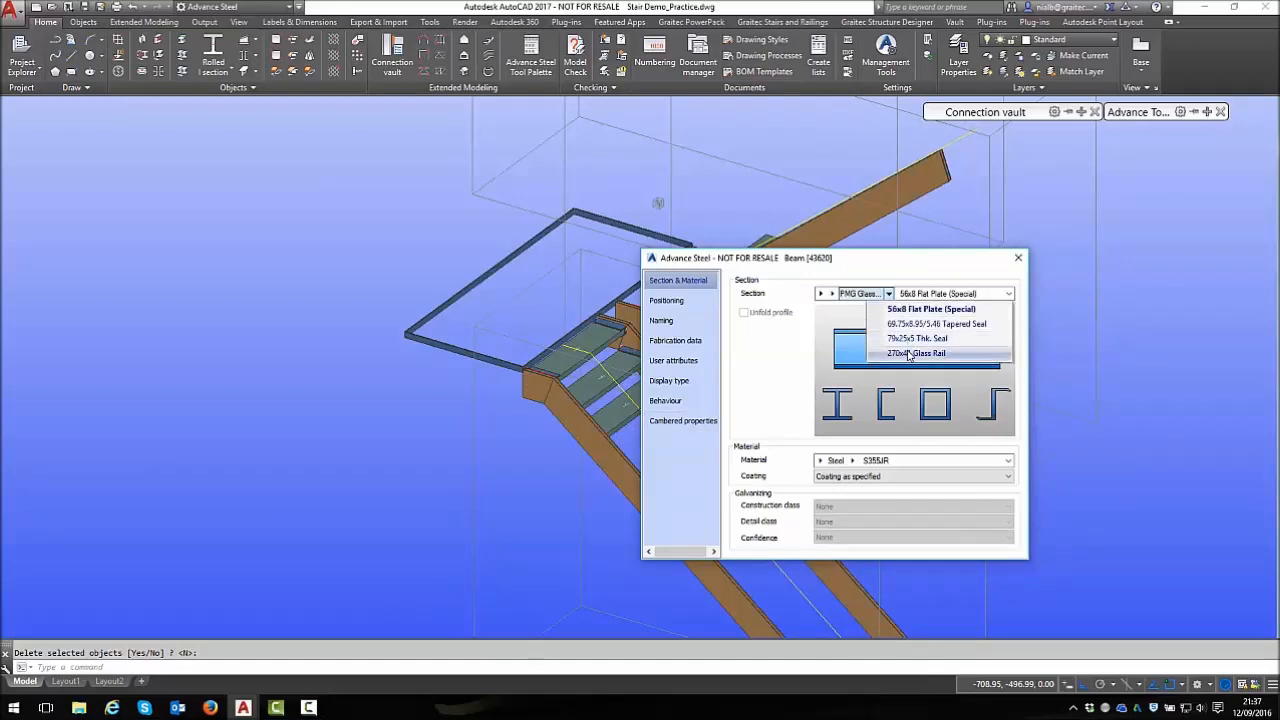
pyautogui.click(930, 357)
# Set the landing beams' positioning offset to the section's upper-right reference point and check their alignment with the stair stringers
pyautogui.scroll(5, 525, 358)
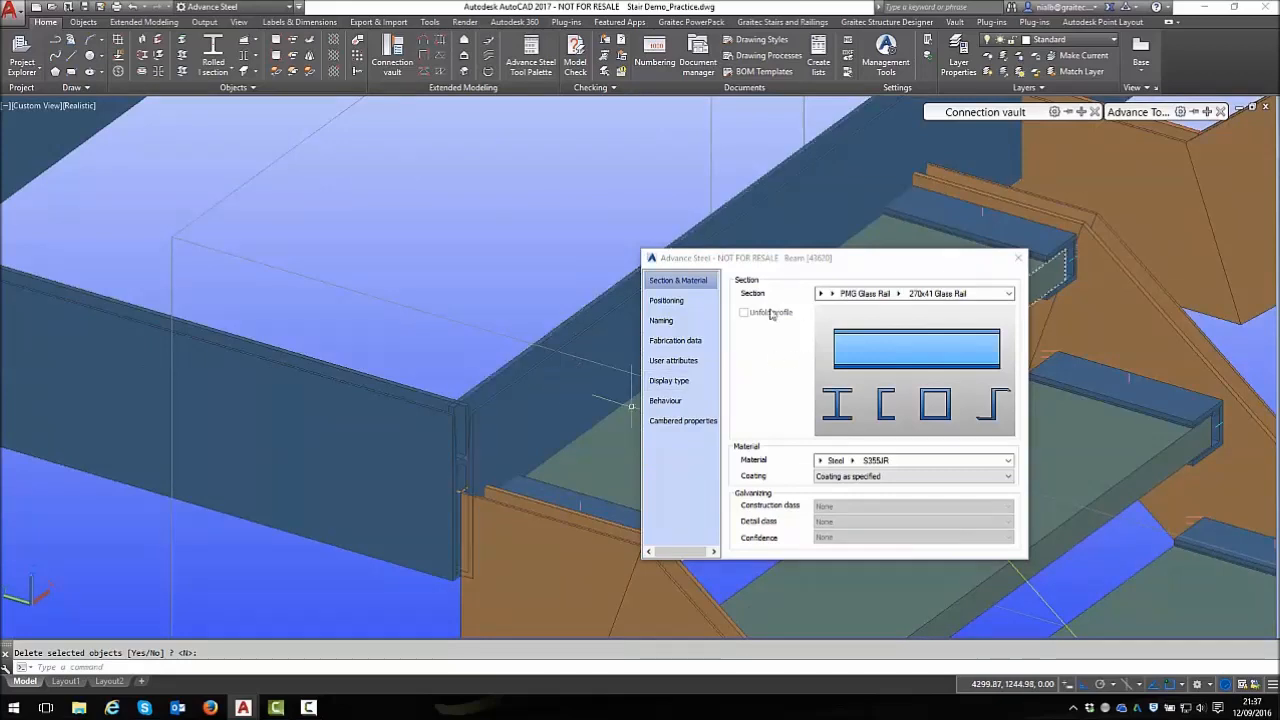
pyautogui.click(662, 301)
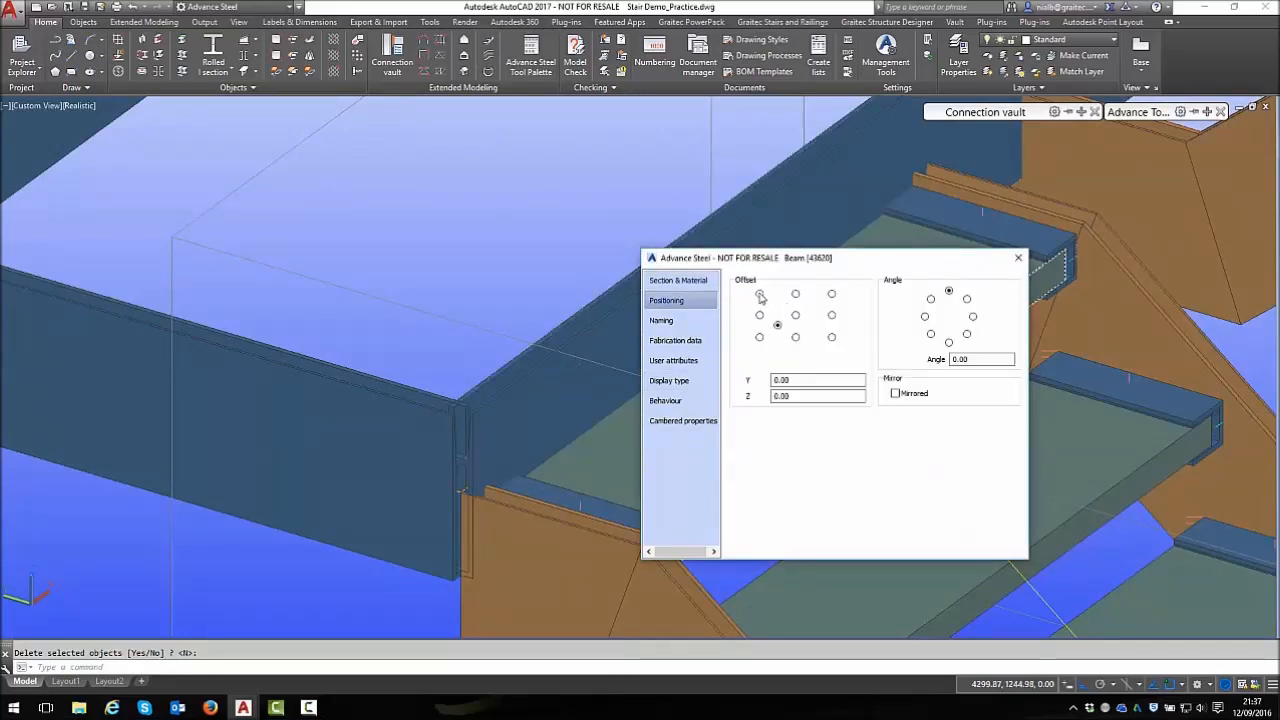
pyautogui.click(759, 294)
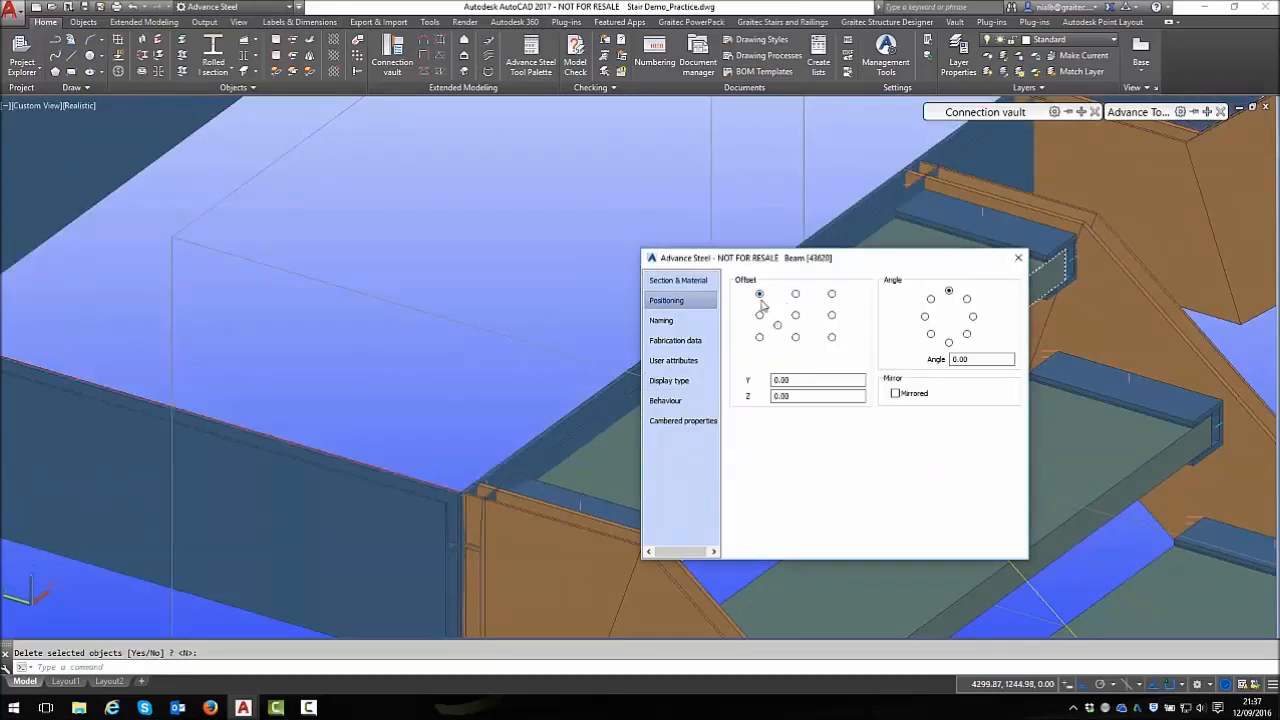
pyautogui.click(831, 295)
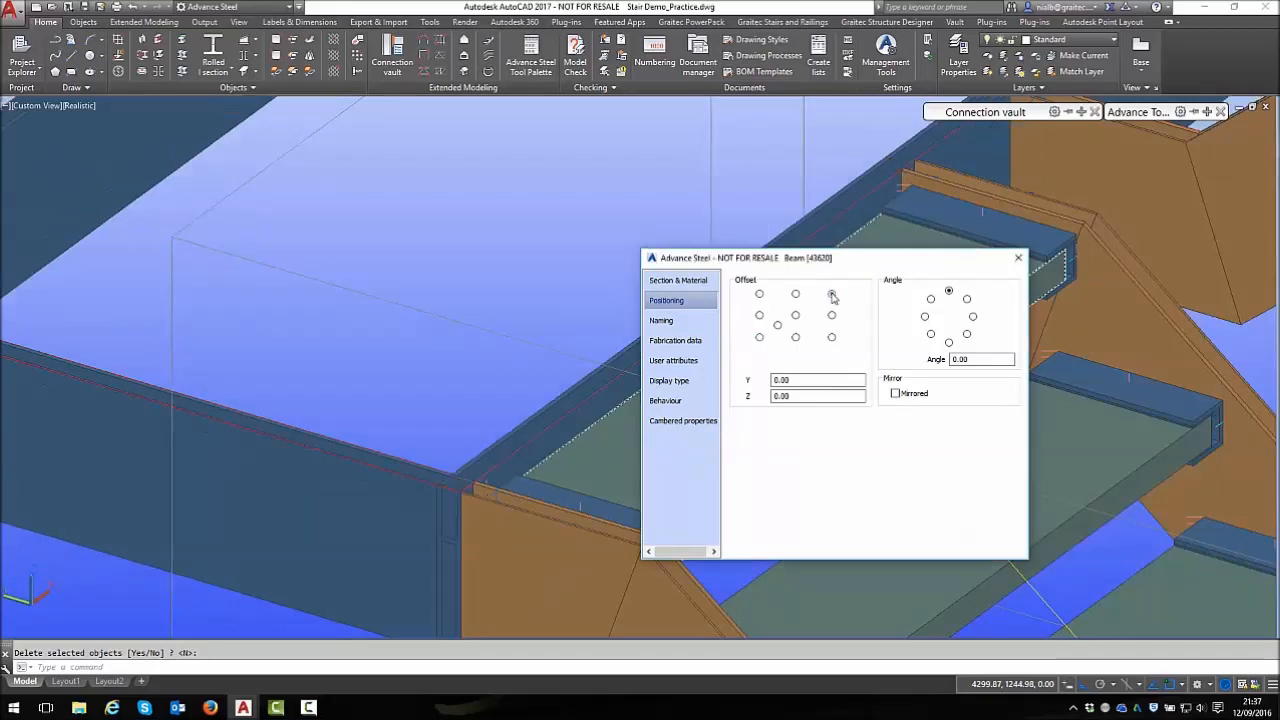
pyautogui.scroll(3, 470, 462)
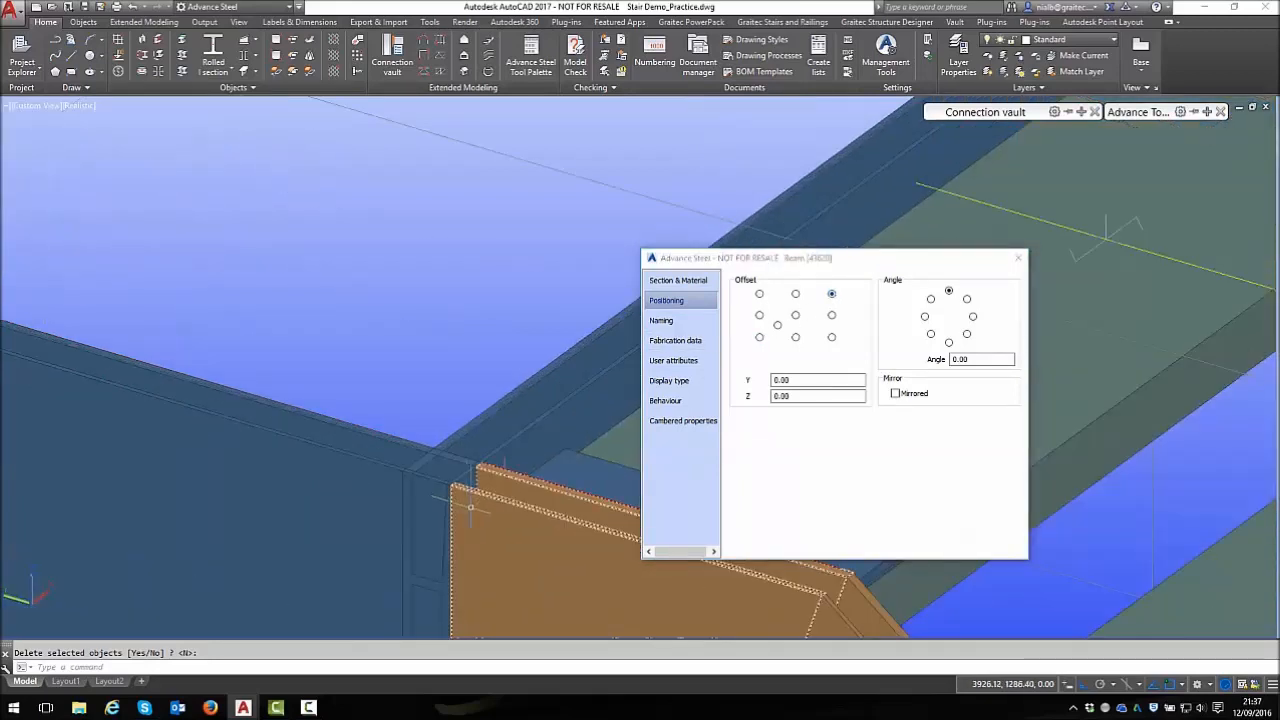
pyautogui.scroll(-5, 466, 460)
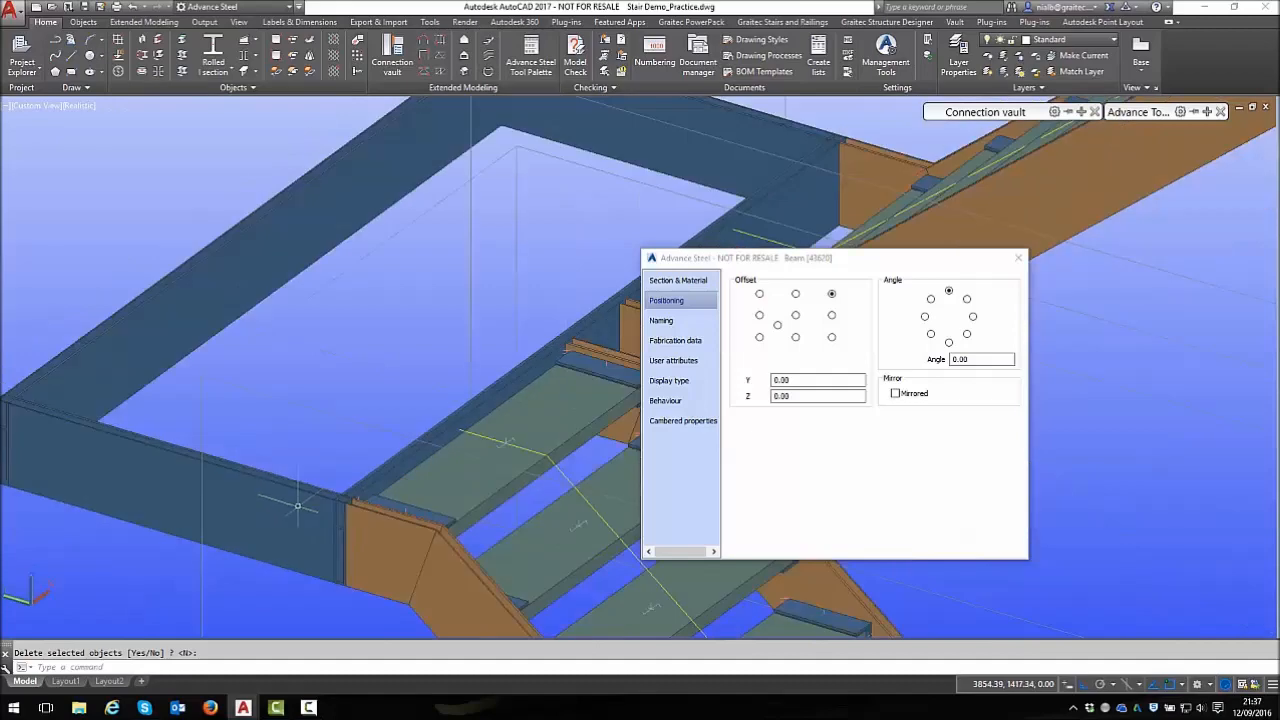
pyautogui.scroll(5, 604, 256)
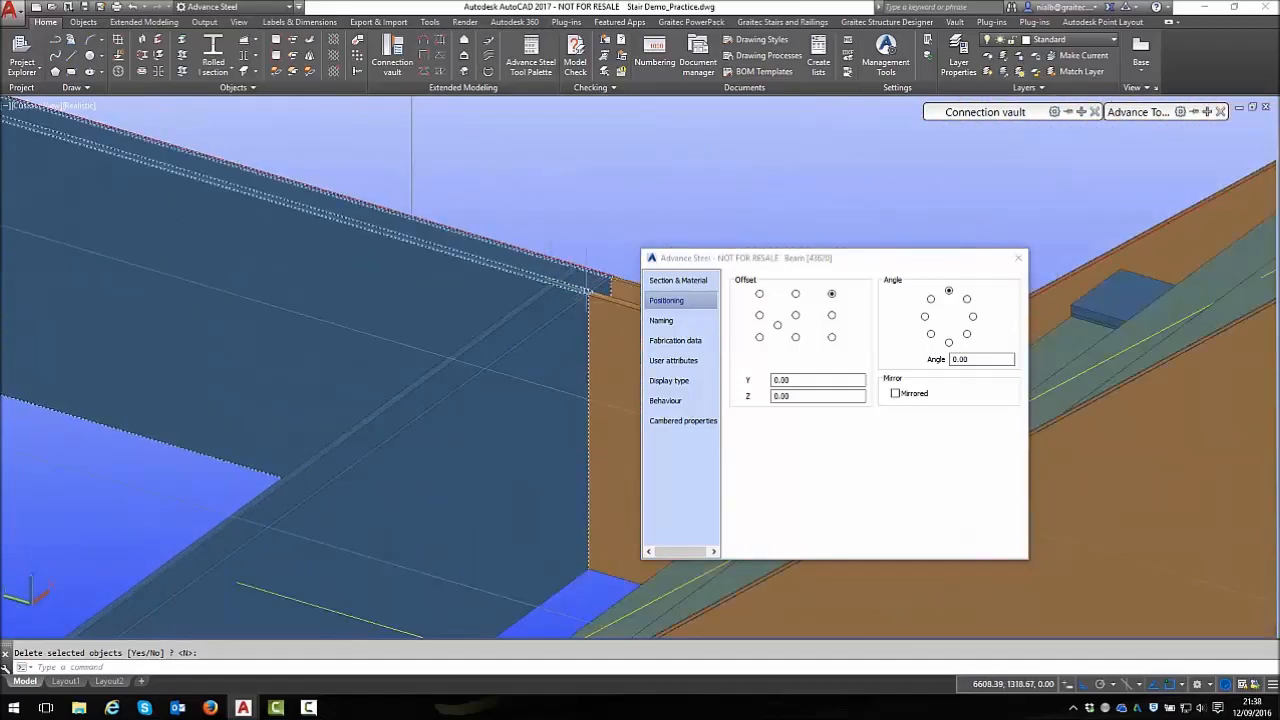
pyautogui.scroll(-5, 604, 280)
# Change the section of the landing beam beside the stair flights to the UK parallel flange channel PFC150x75x18
pyautogui.click(521, 284)
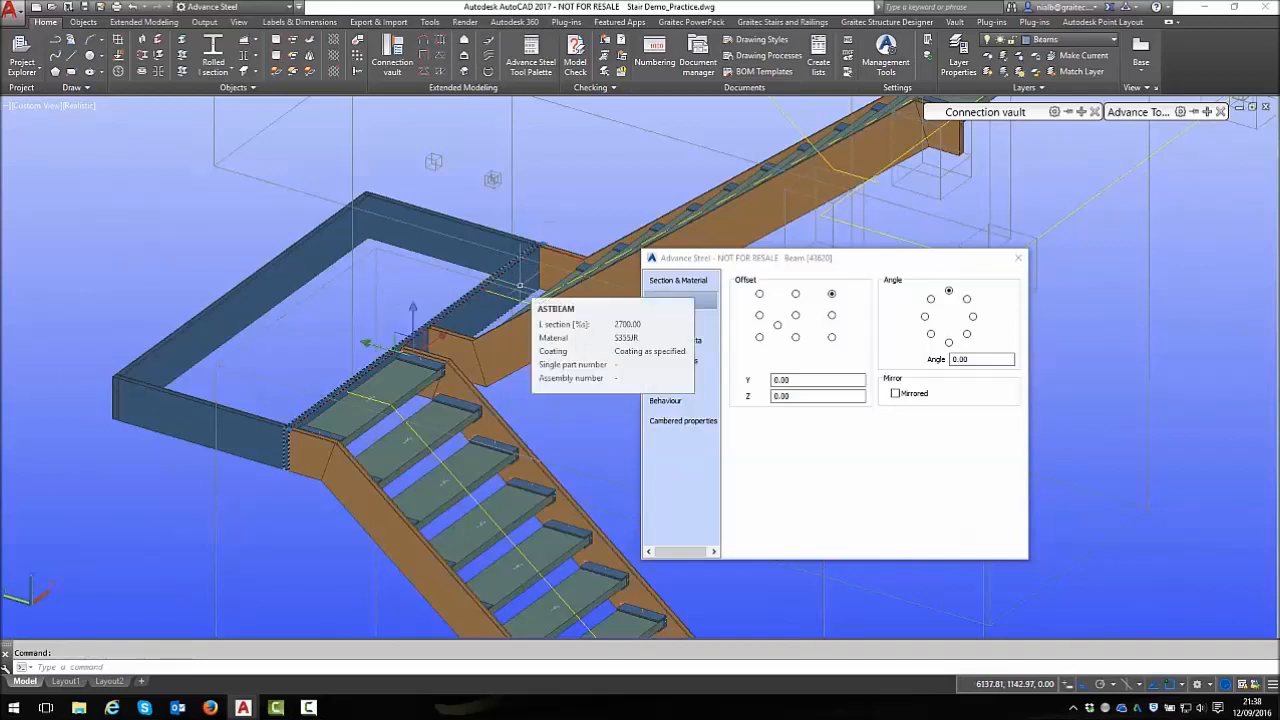
pyautogui.press('Escape')
pyautogui.click(465, 310)
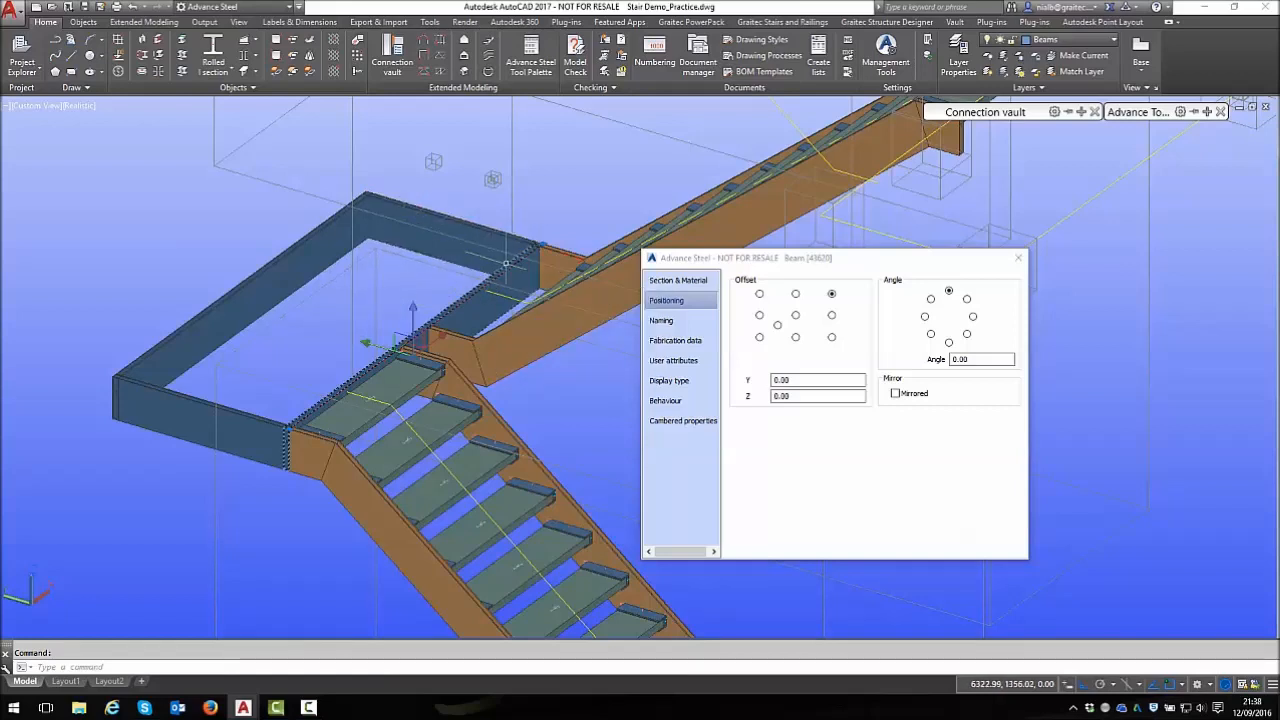
pyautogui.press('Escape')
pyautogui.click(470, 308)
pyautogui.doubleClick(527, 300)
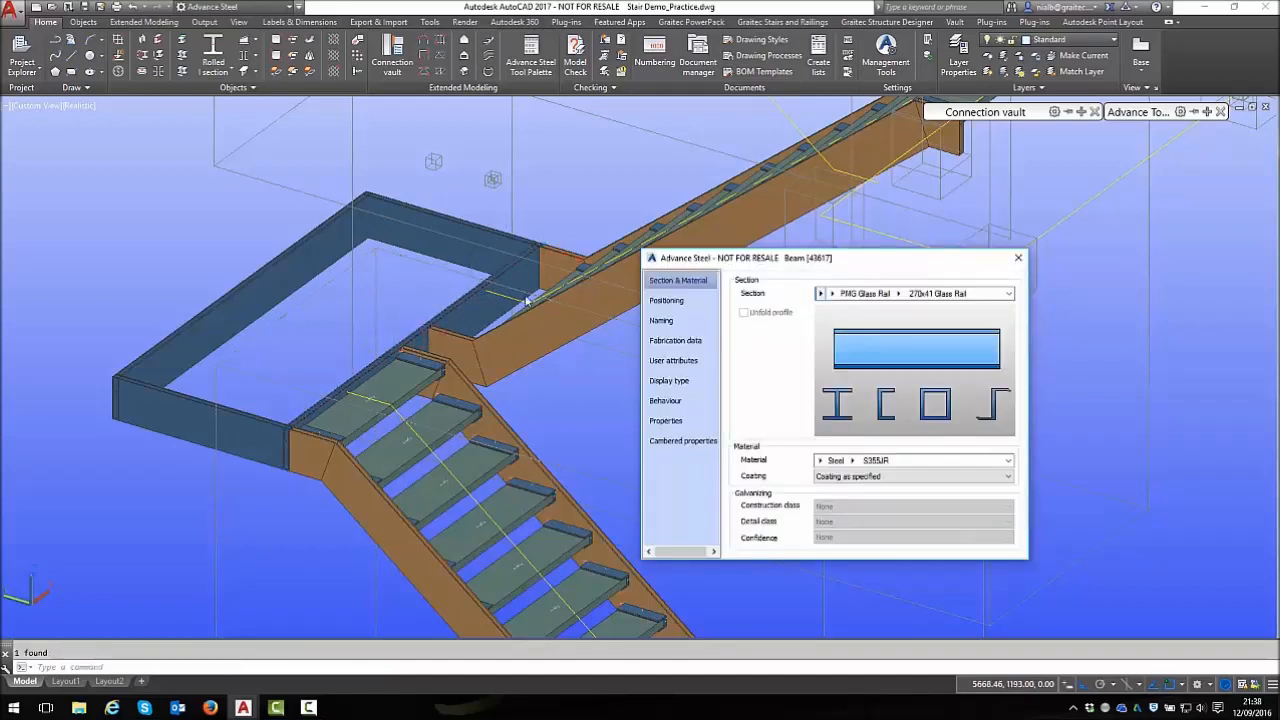
pyautogui.click(820, 293)
pyautogui.click(860, 345)
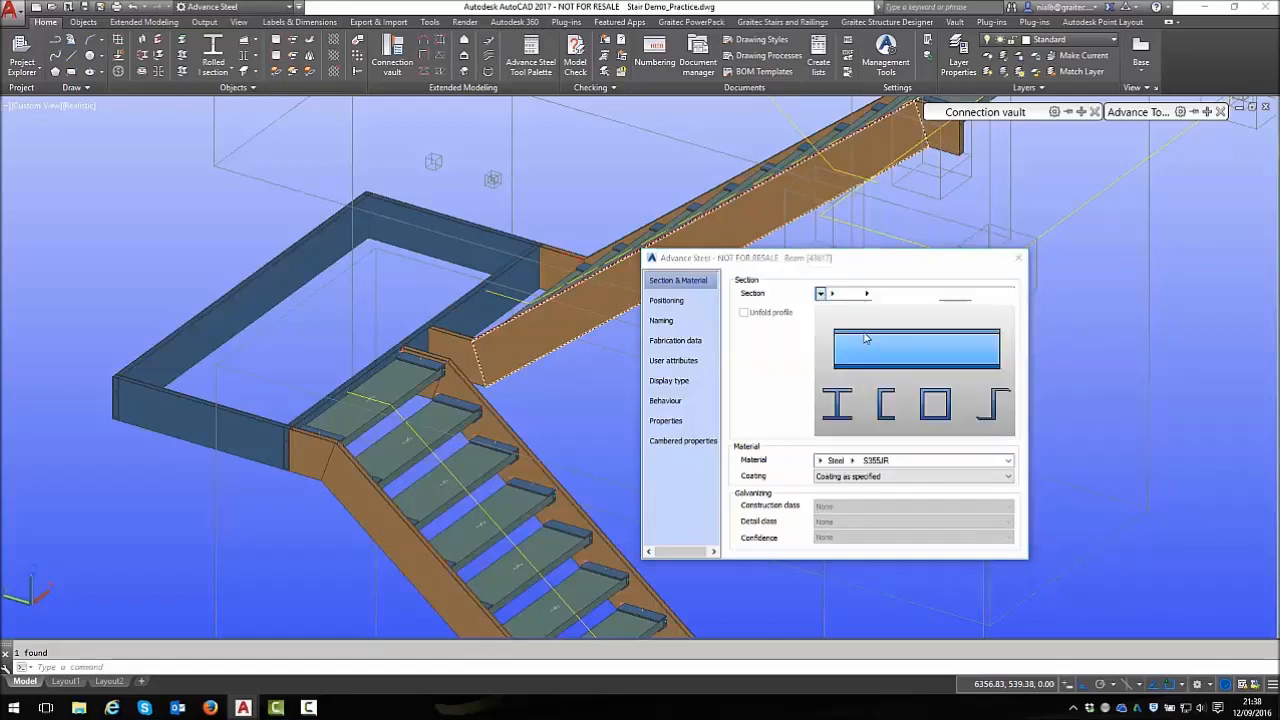
pyautogui.click(833, 294)
pyautogui.click(871, 322)
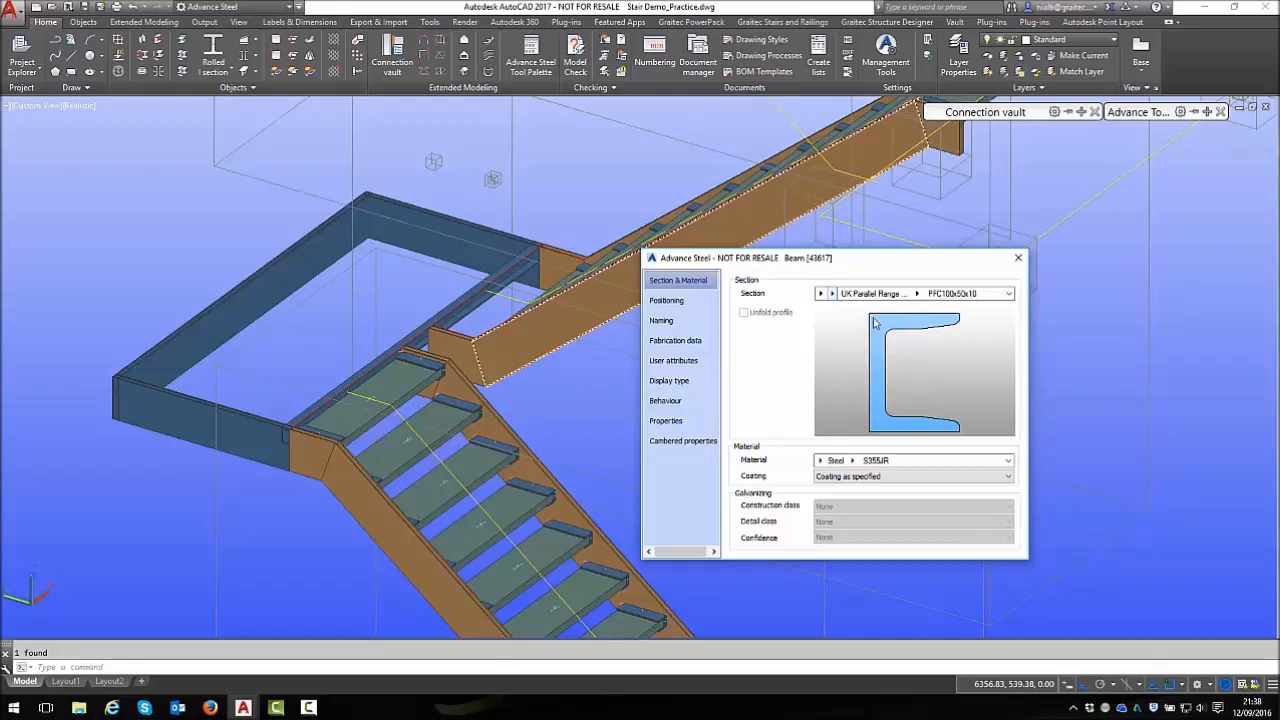
pyautogui.click(916, 294)
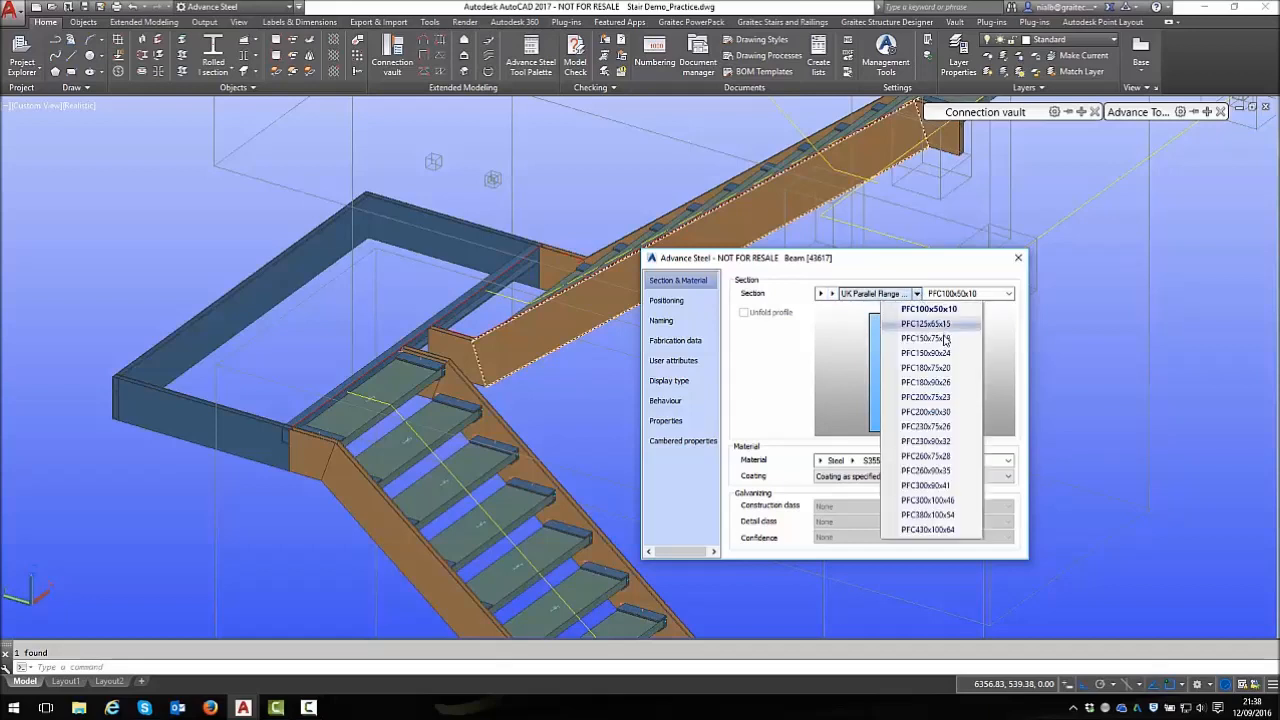
pyautogui.click(937, 339)
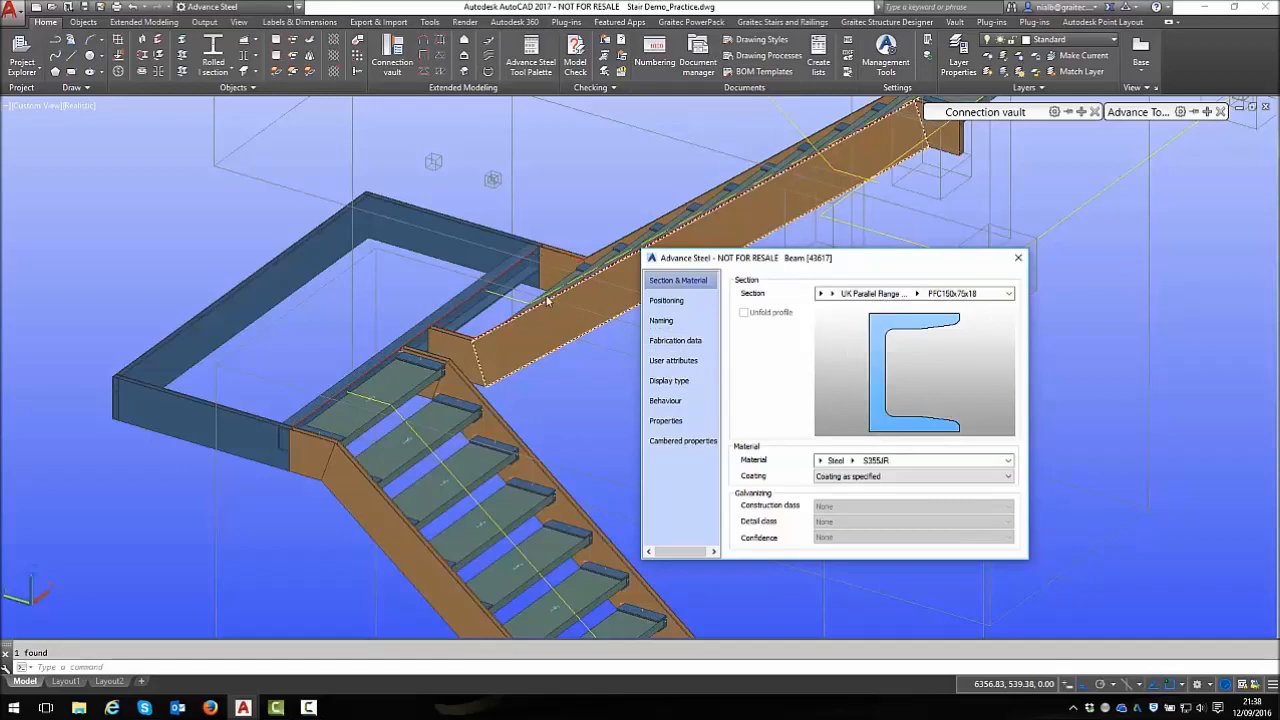
# Set the channel's rotation angle to 180 degrees and its positioning offset to the section's lower-left reference point
pyautogui.scroll(3, 480, 240)
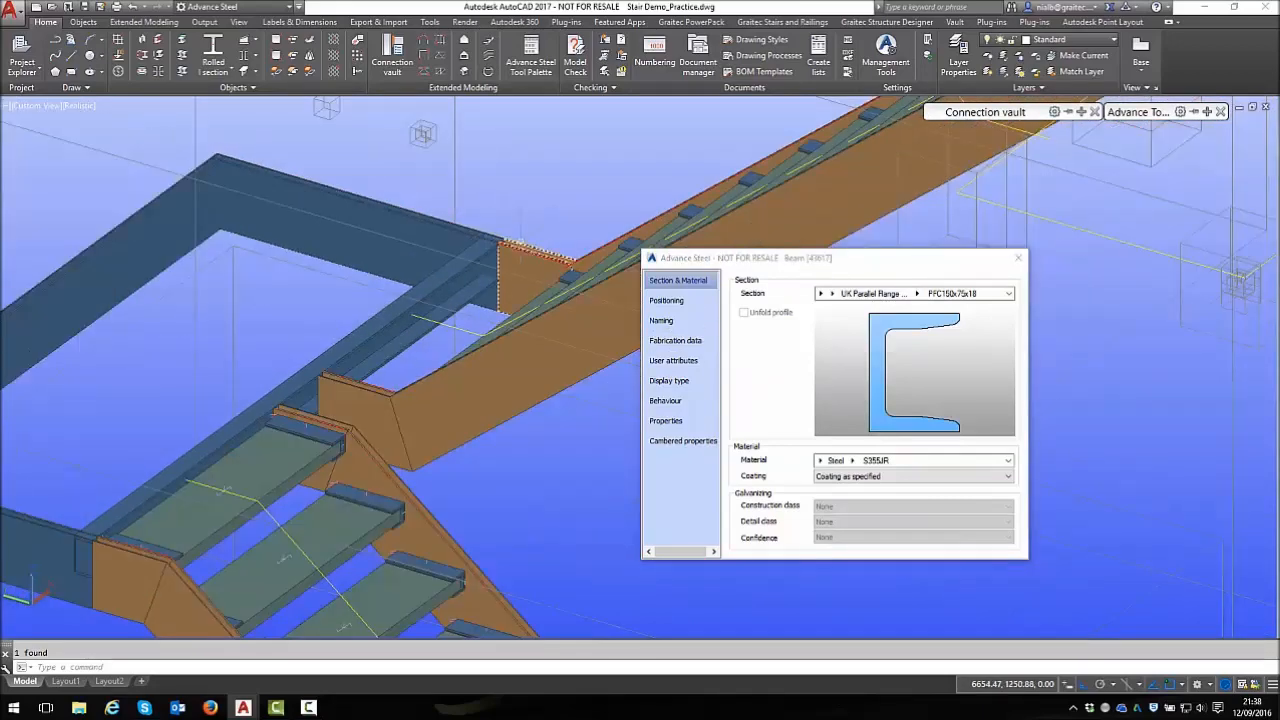
pyautogui.click(667, 301)
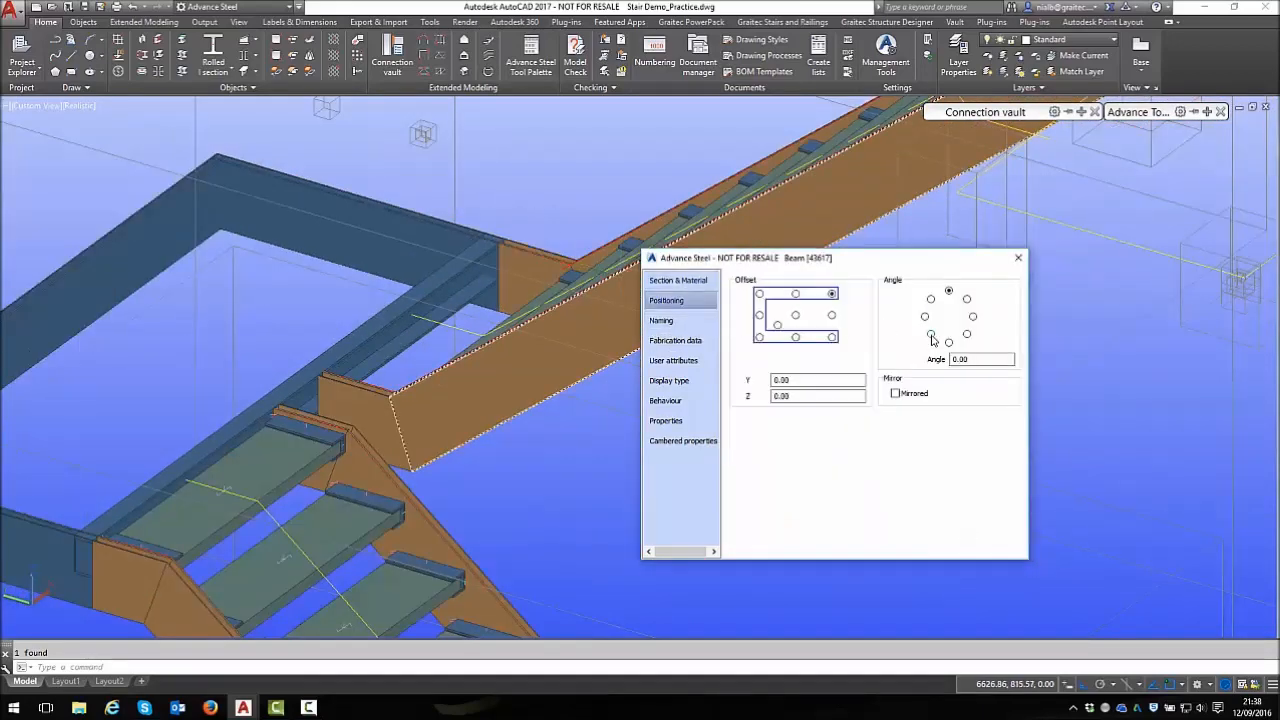
pyautogui.click(948, 343)
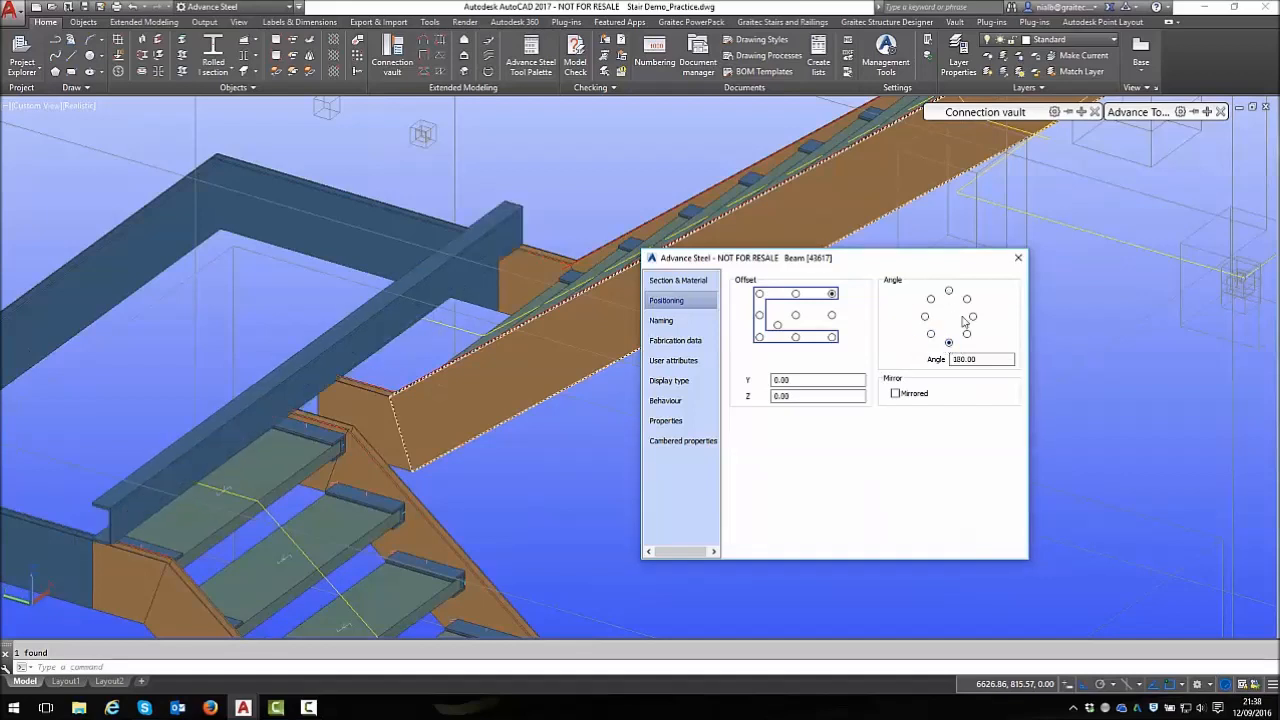
pyautogui.click(759, 294)
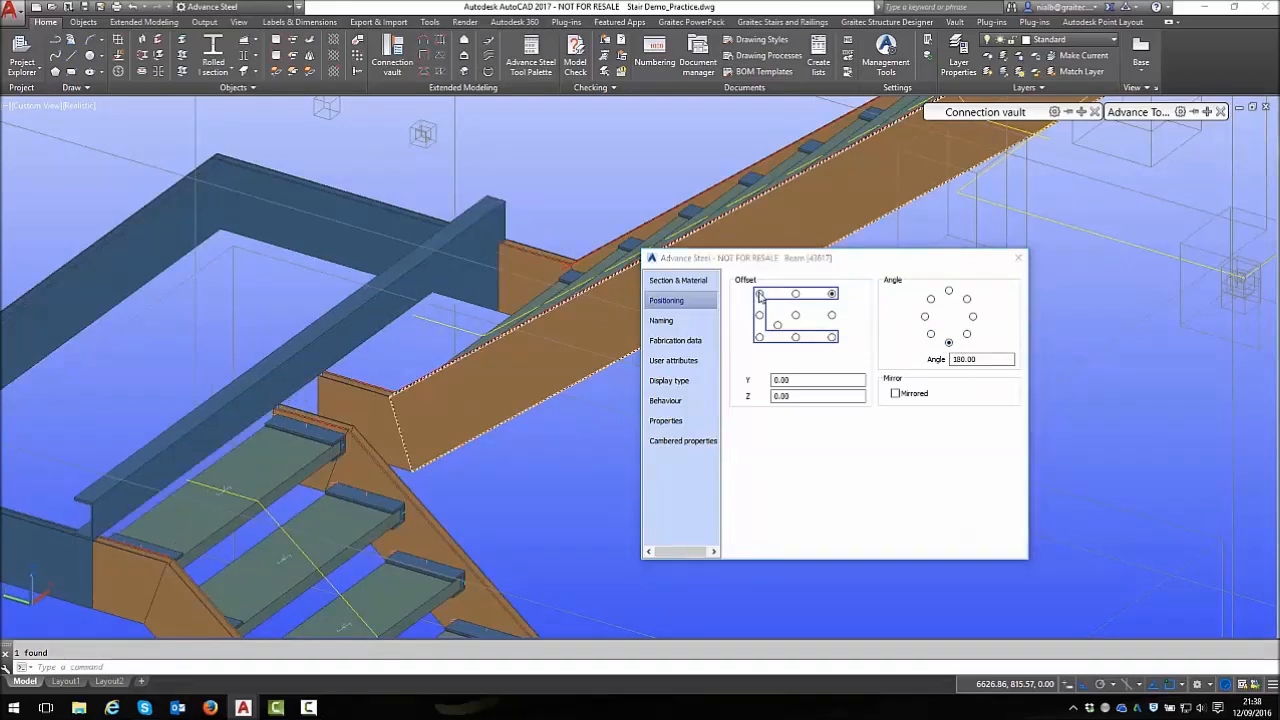
pyautogui.click(759, 338)
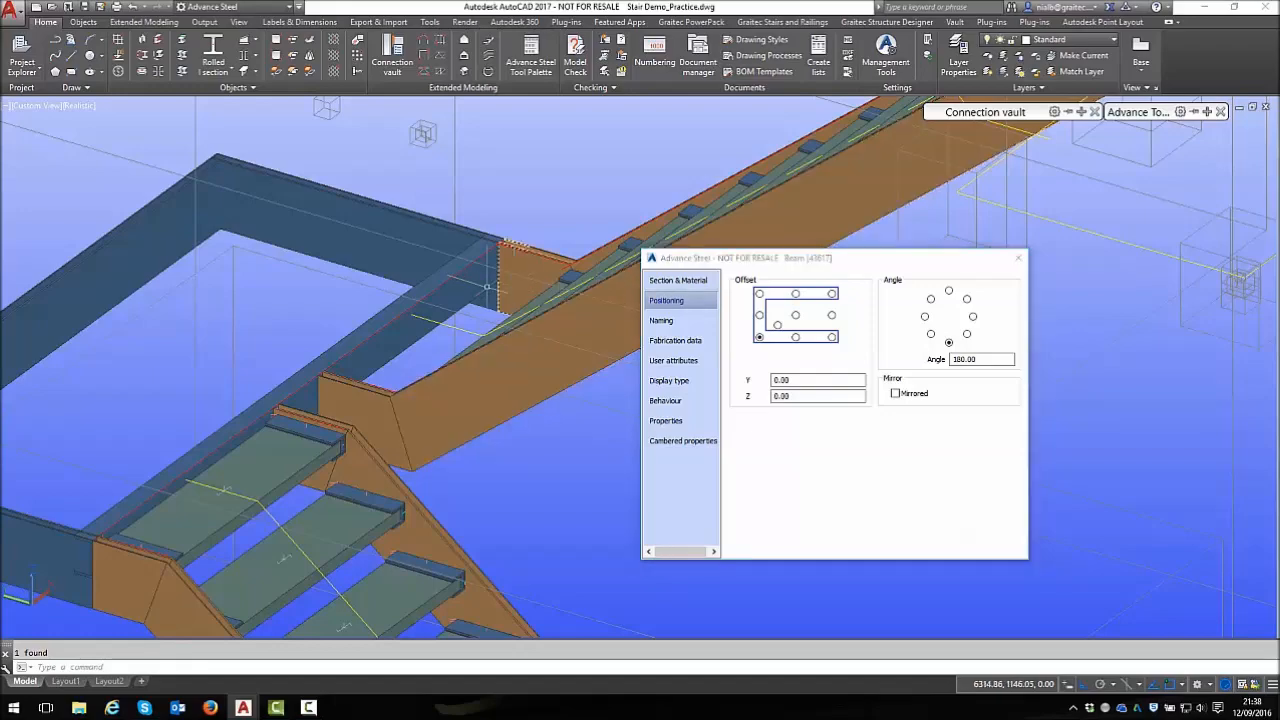
# Move the channel down from its lower end corner to the lower corner of the glass rail, using endpoint snaps
pyautogui.scroll(2, 522, 290)
pyautogui.keyDown('shift'); pyautogui.moveTo(526, 276); pyautogui.dragTo(493, 287, button='middle'); pyautogui.keyUp('shift')
pyautogui.scroll(-5, 472, 279)
pyautogui.scroll(-5, 357, 260)
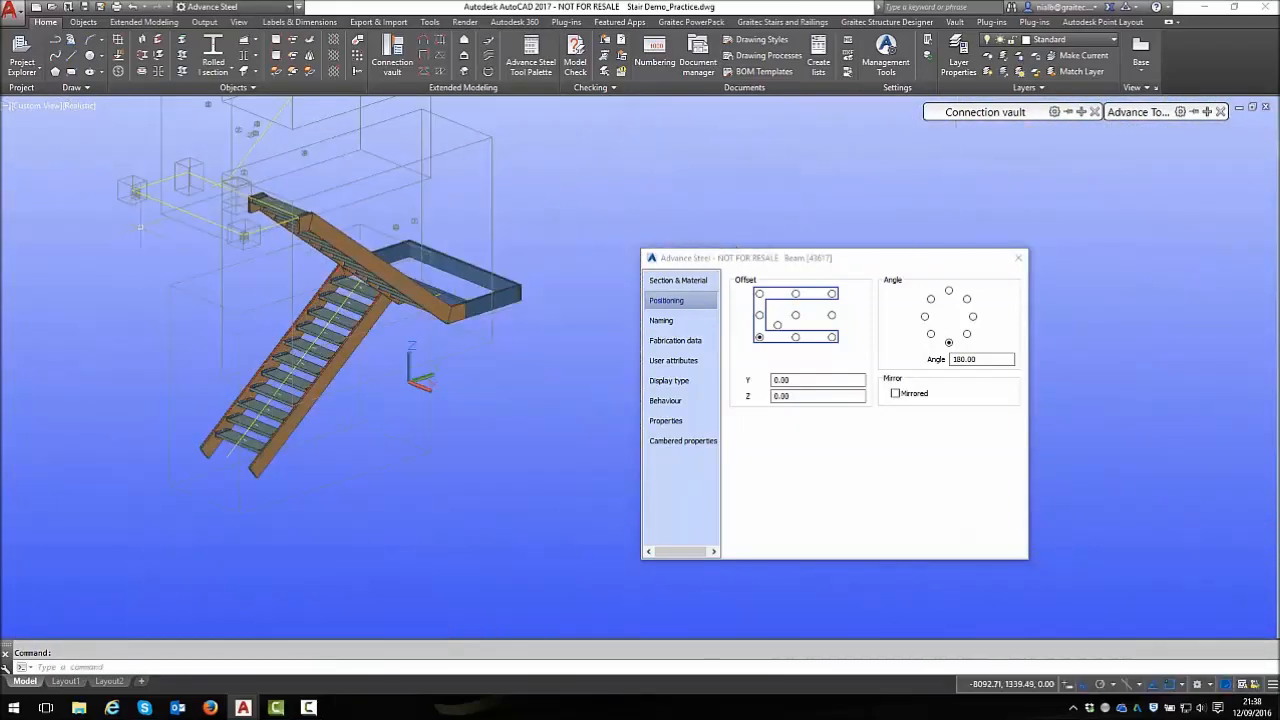
pyautogui.scroll(9, 466, 290)
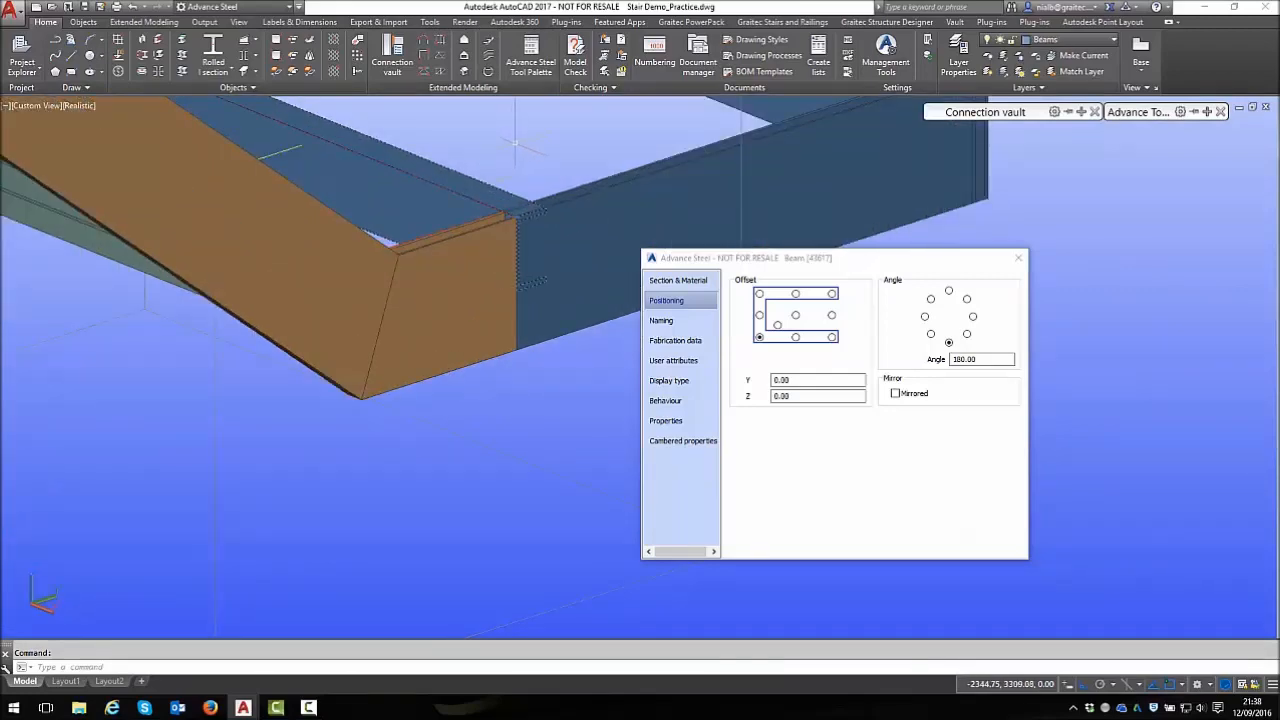
pyautogui.rightClick(515, 143)
pyautogui.click(565, 240)
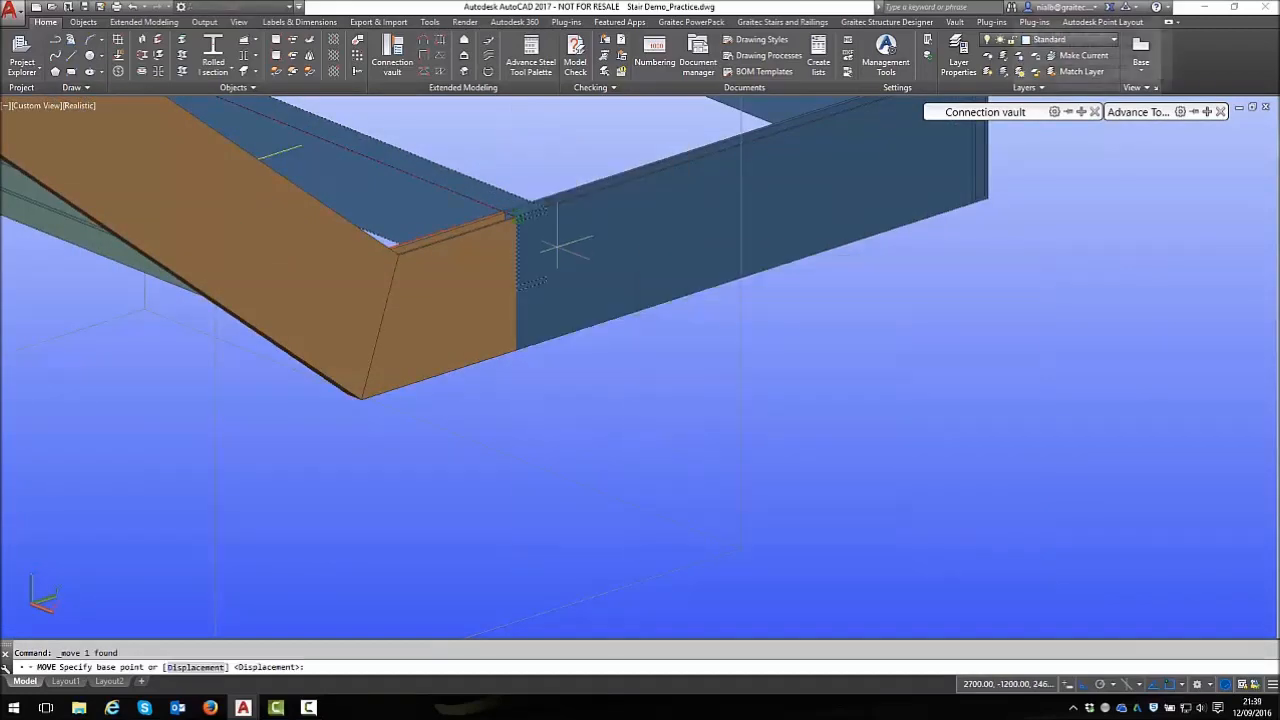
pyautogui.scroll(4, 565, 245)
pyautogui.keyDown('shift'); pyautogui.rightClick(567, 238); pyautogui.keyUp('shift')
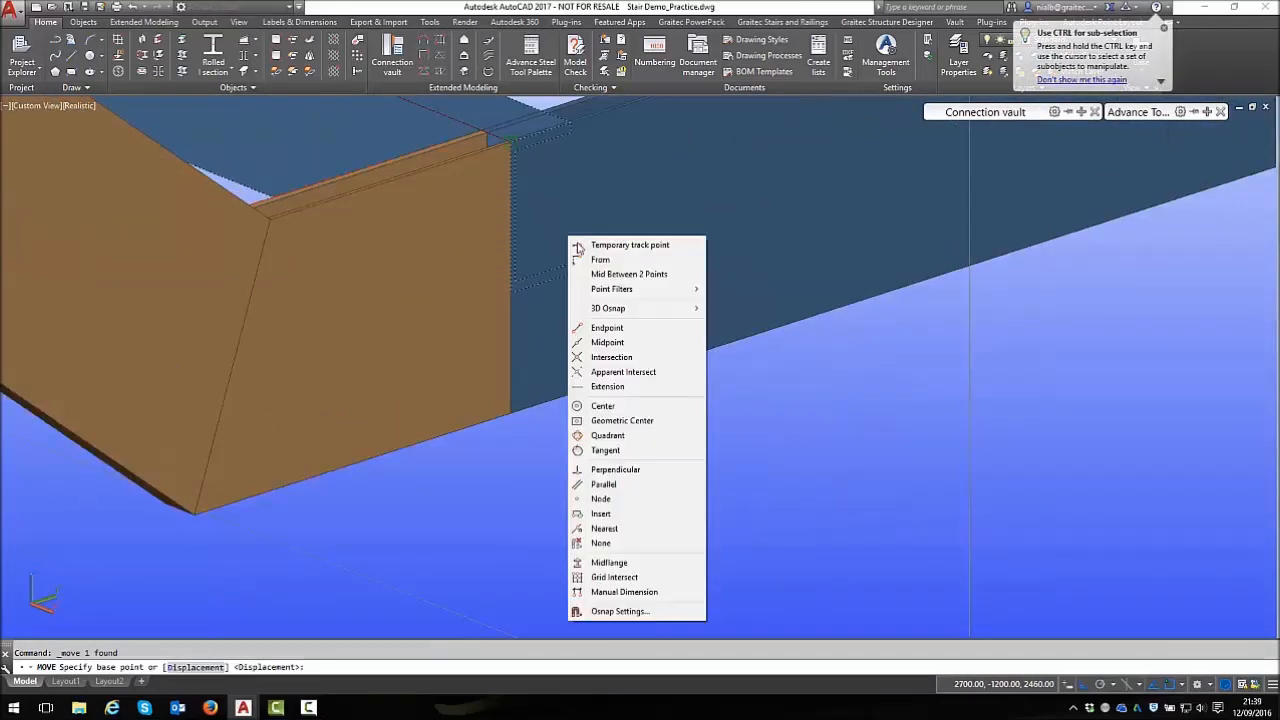
pyautogui.click(605, 328)
pyautogui.click(510, 292)
pyautogui.keyDown('shift'); pyautogui.rightClick(524, 312); pyautogui.keyUp('shift')
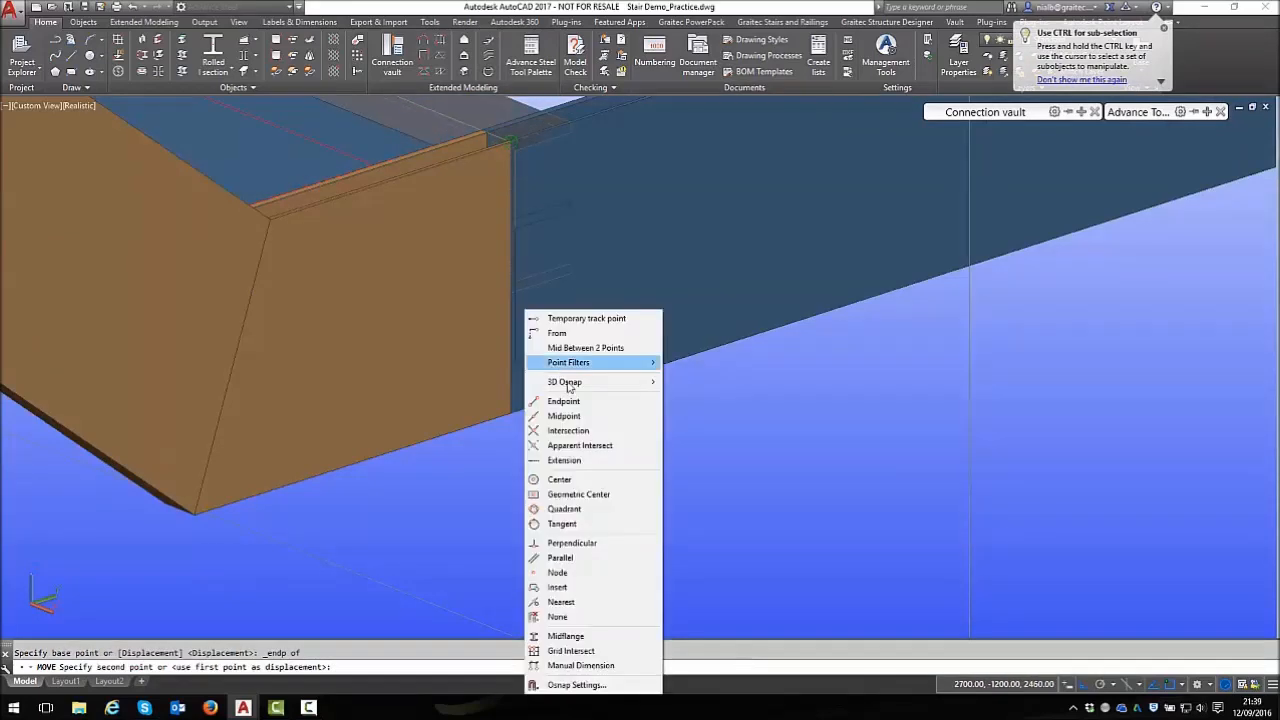
pyautogui.click(565, 416)
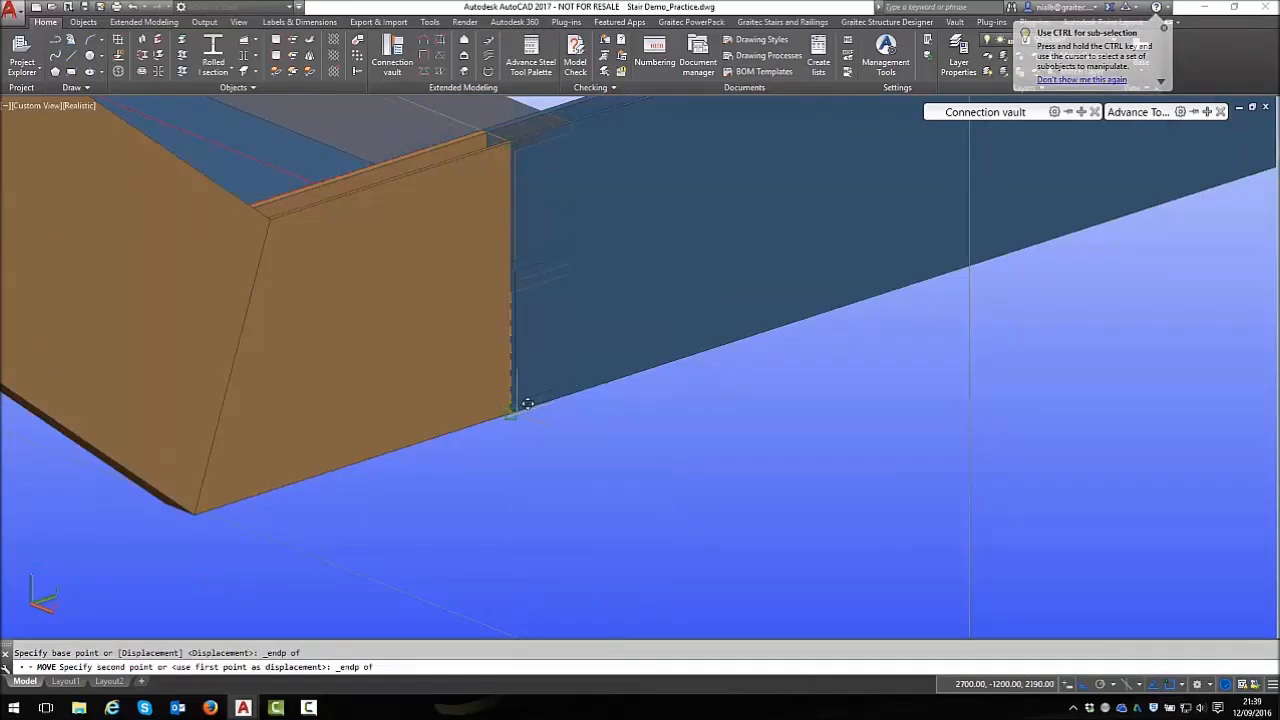
pyautogui.press('Escape')
# Split the channel at the inner face of the landing's glass rail side beam at one end
pyautogui.keyDown('shift'); pyautogui.moveTo(602, 297); pyautogui.dragTo(240, 274, button='middle'); pyautogui.keyUp('shift')
pyautogui.scroll(-5, 238, 274)
pyautogui.scroll(4, 392, 314)
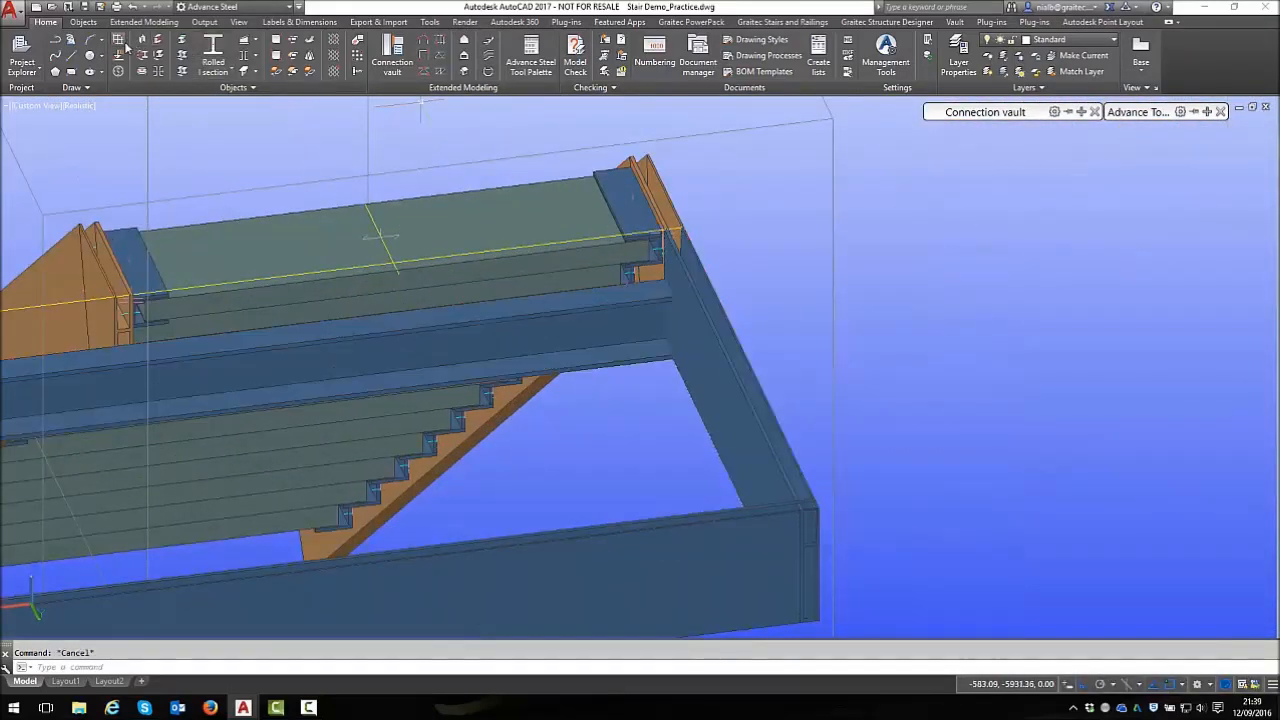
pyautogui.click(84, 22)
pyautogui.click(141, 40)
pyautogui.click(617, 297)
pyautogui.rightClick(618, 290)
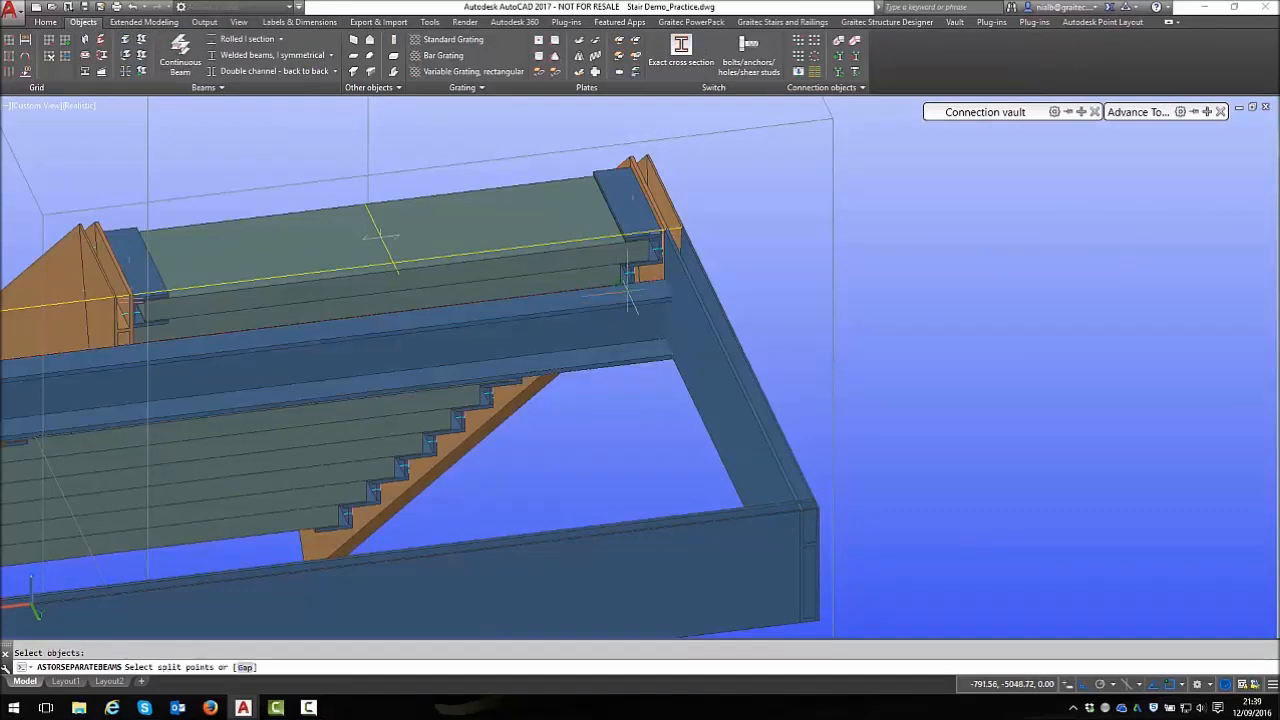
pyautogui.scroll(3, 634, 261)
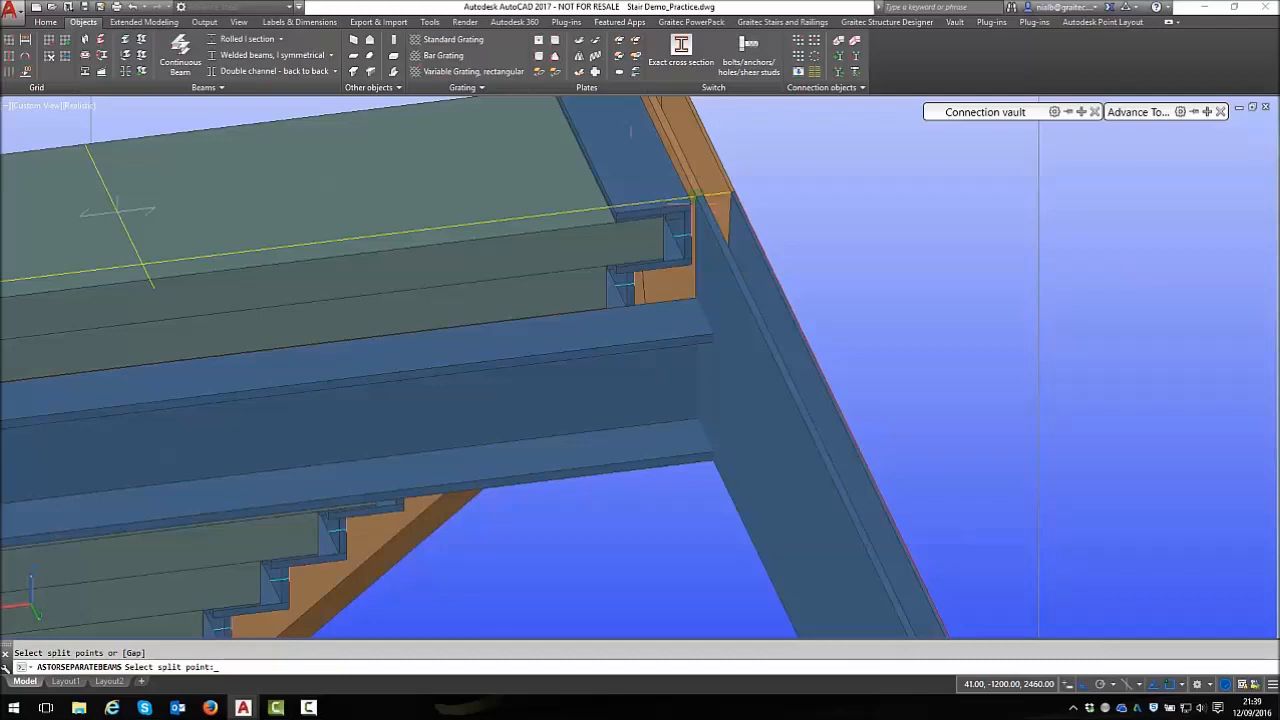
pyautogui.keyDown('shift'); pyautogui.moveTo(700, 235); pyautogui.dragTo(654, 340, button='middle'); pyautogui.keyUp('shift')
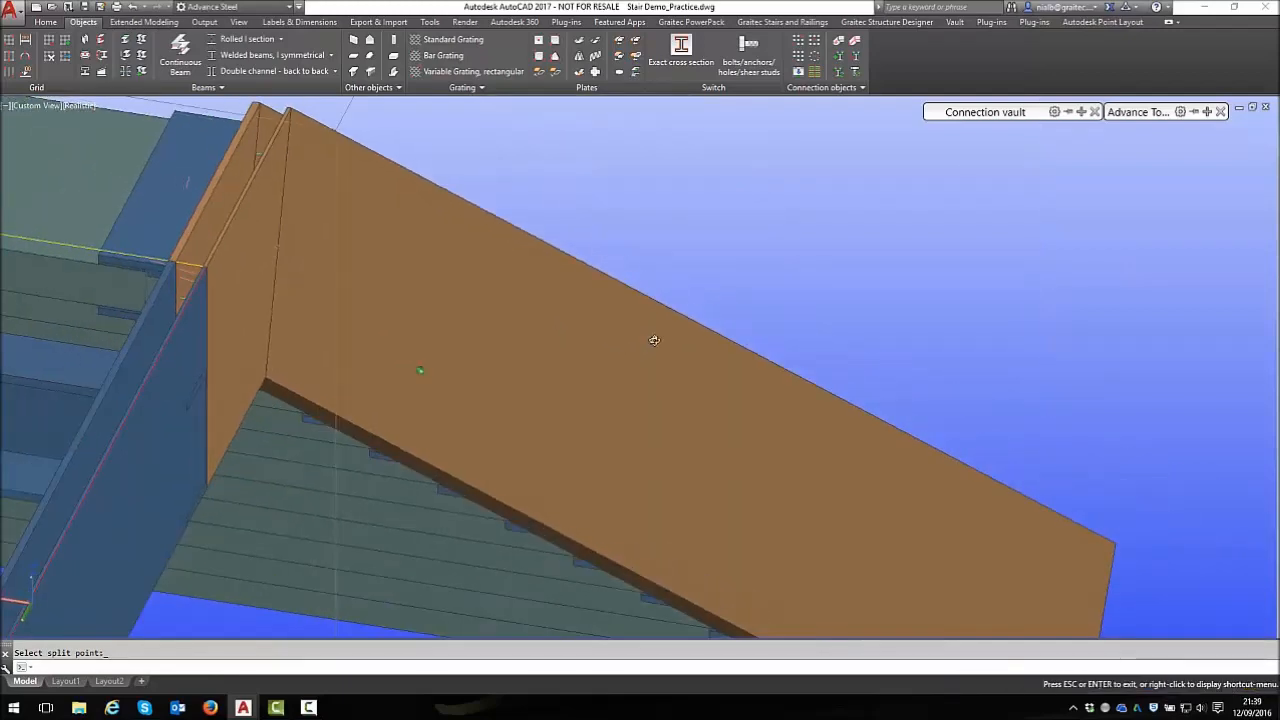
pyautogui.press('Escape')
# Delete the short cut-off channel piece that lies inside the glass rail side beam
pyautogui.scroll(3, 190, 370)
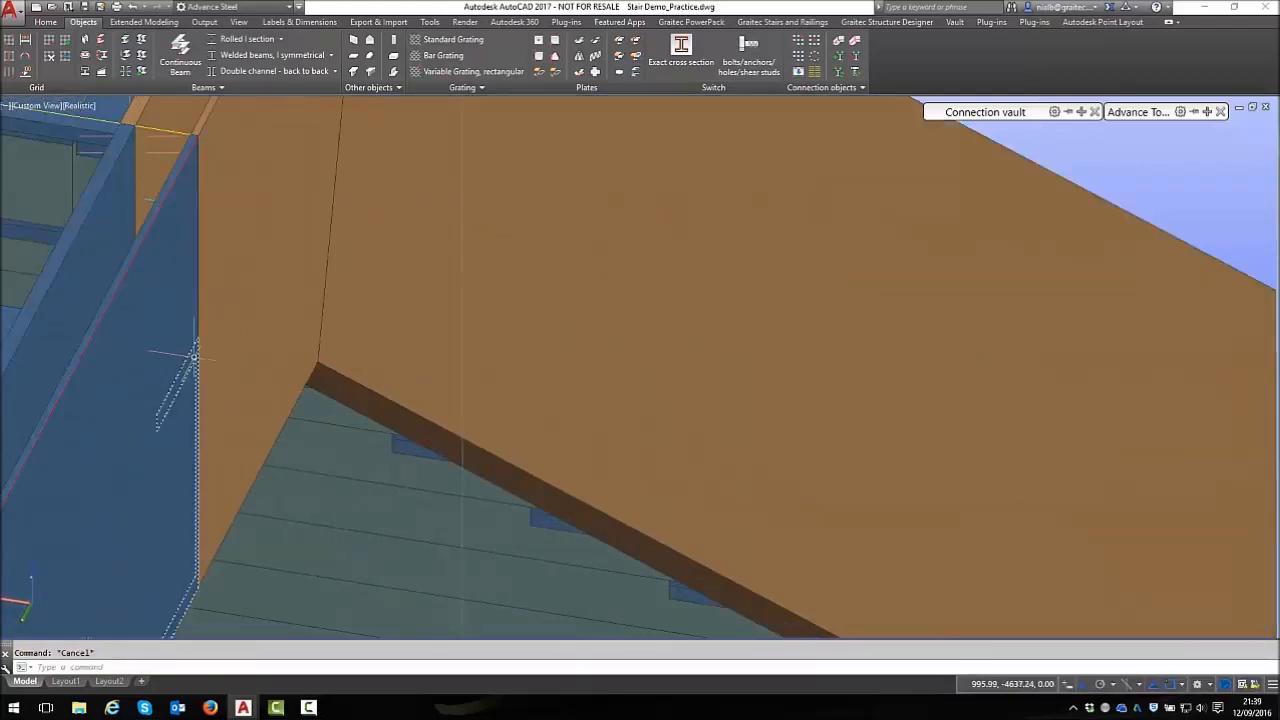
pyautogui.press('Delete')
pyautogui.scroll(-8, 545, 299)
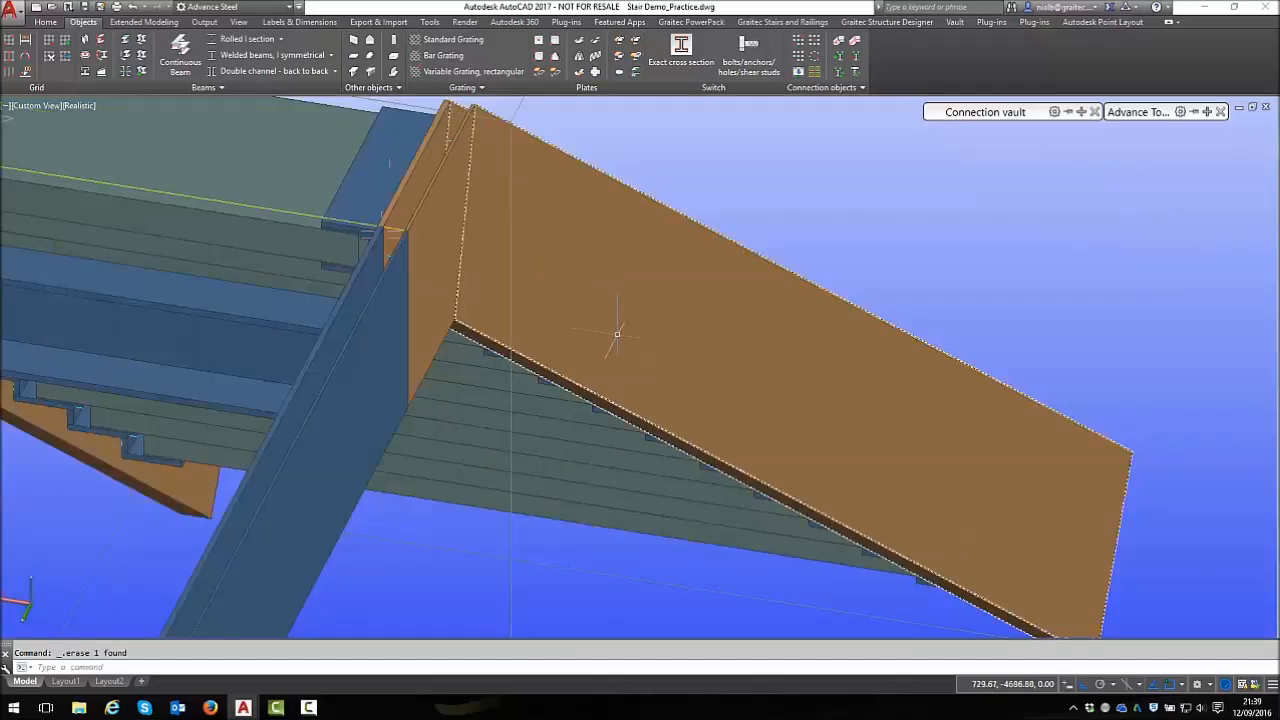
# Split the channel at its other end, at the inner face of the opposite glass rail side beam
pyautogui.keyDown('shift'); pyautogui.moveTo(412, 322); pyautogui.dragTo(538, 386, button='middle'); pyautogui.keyUp('shift')
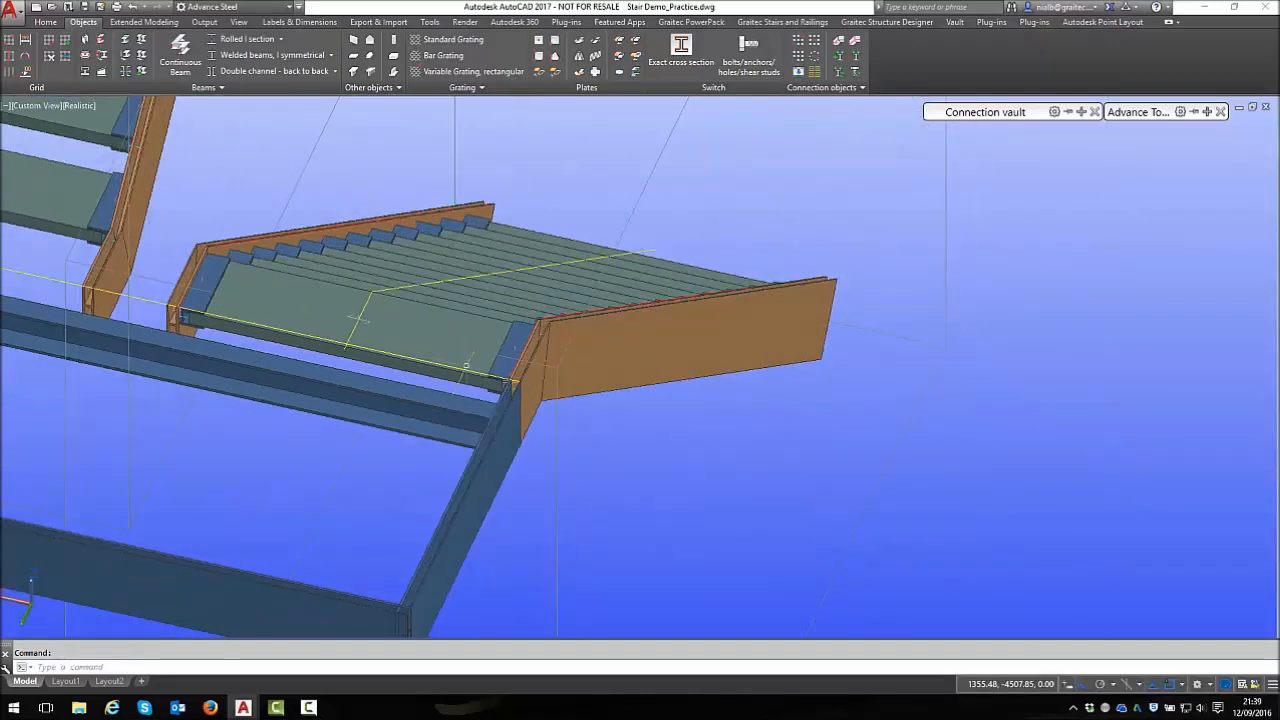
pyautogui.scroll(-4, 540, 388)
pyautogui.scroll(6, 409, 343)
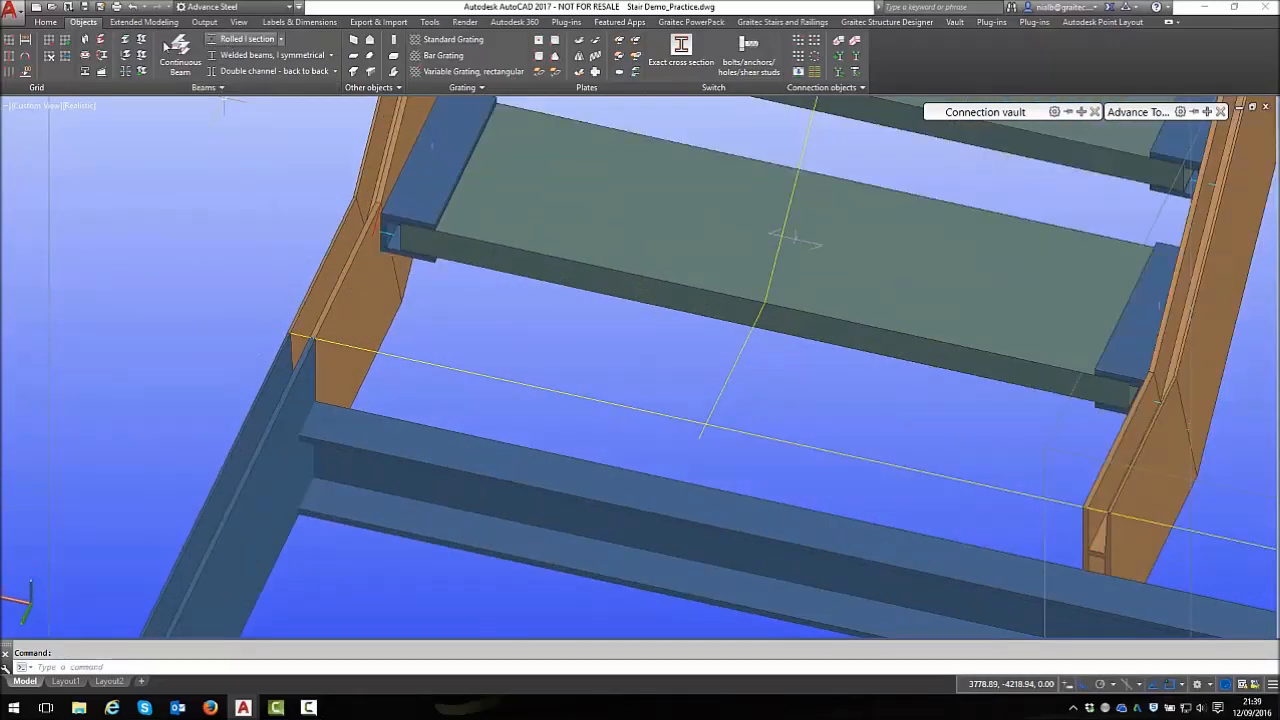
pyautogui.click(352, 434)
pyautogui.rightClick(344, 441)
pyautogui.click(315, 338)
pyautogui.press('Return')
# Show the model in 2D Wireframe and delete the short channel offcut inside the opposite glass rail side beam
pyautogui.keyDown('shift'); pyautogui.moveTo(797, 238); pyautogui.dragTo(500, 455, button='middle'); pyautogui.keyUp('shift')
pyautogui.scroll(3, 500, 455)
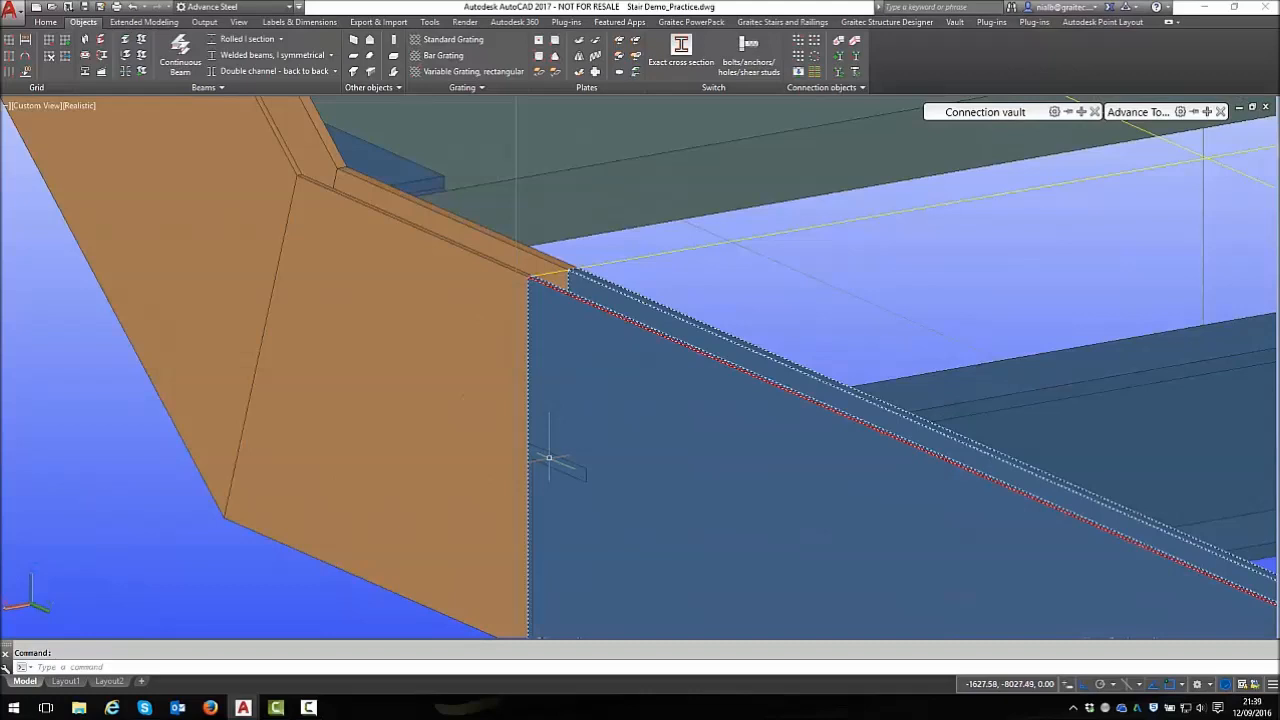
pyautogui.scroll(2, 563, 468)
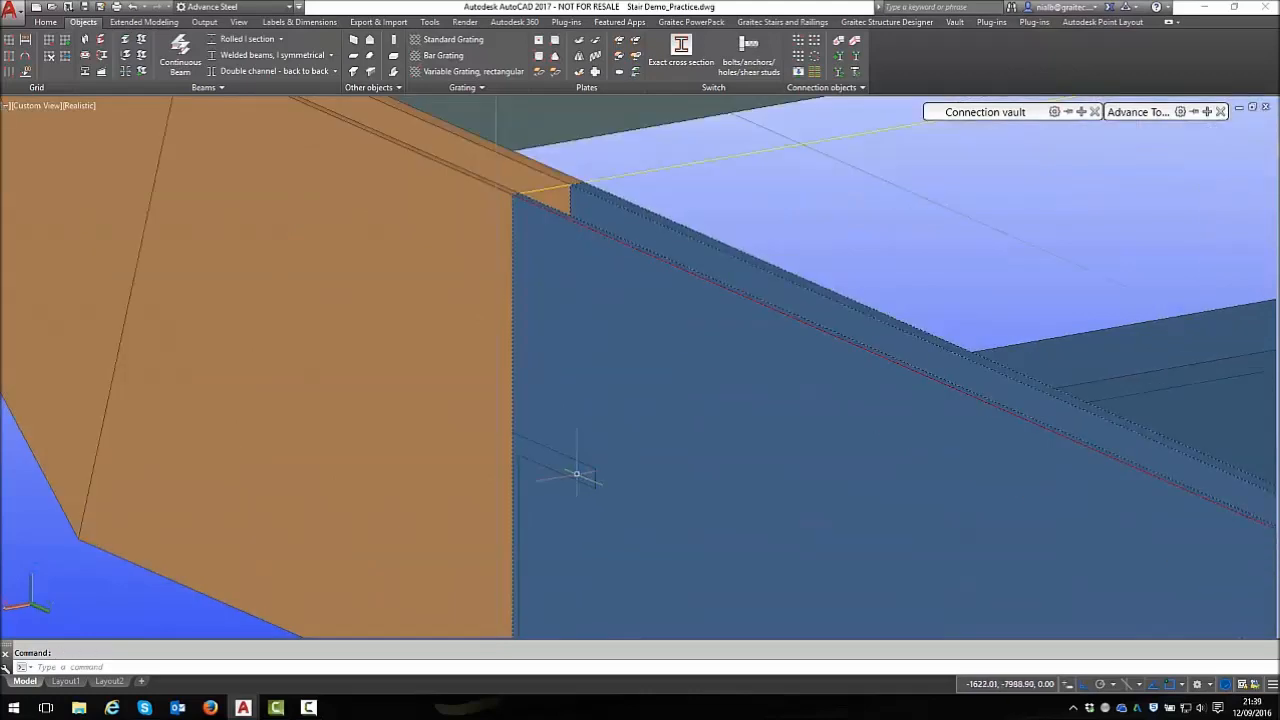
pyautogui.scroll(2, 581, 481)
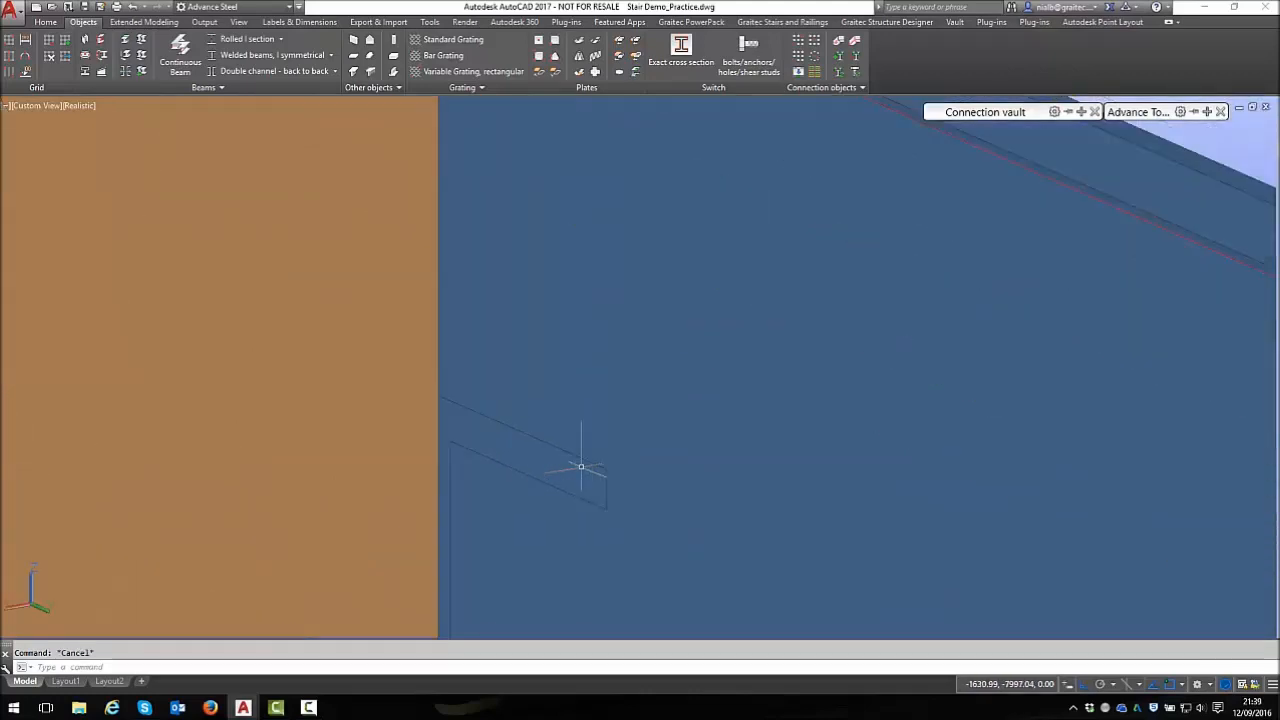
pyautogui.press('Escape')
pyautogui.click(80, 106)
pyautogui.press('Escape')
pyautogui.press('Escape')
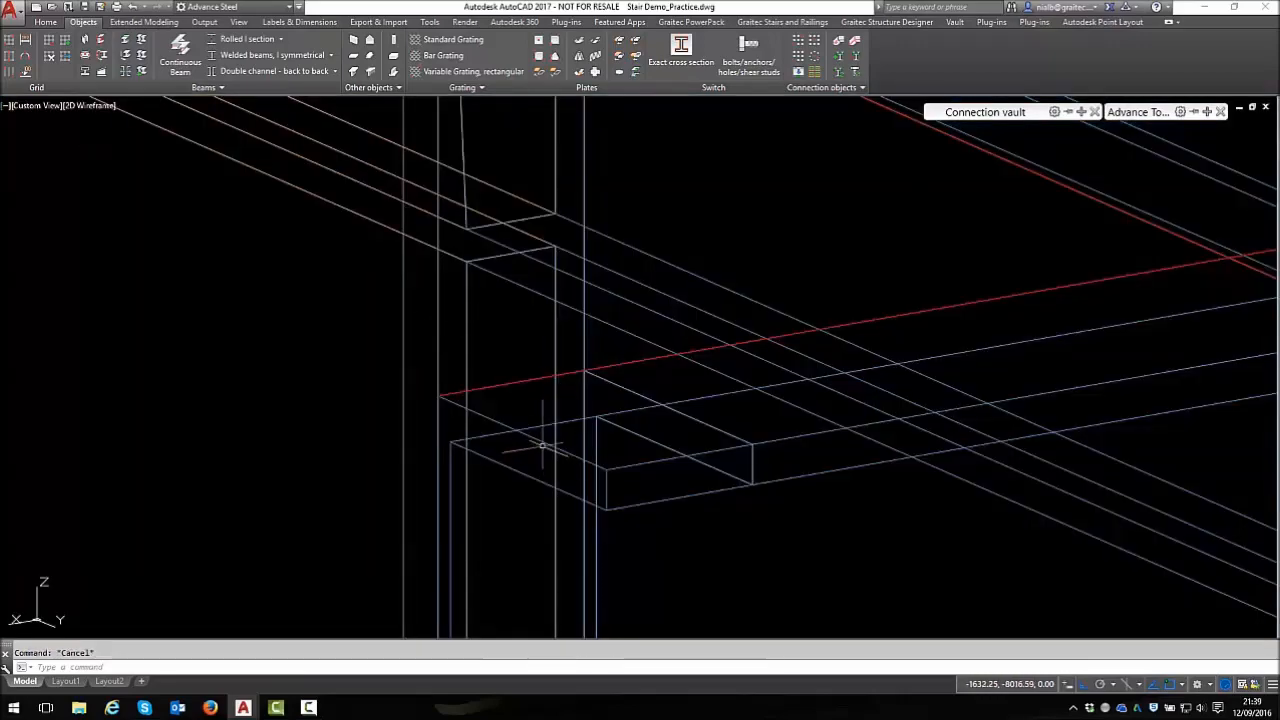
pyautogui.click(545, 439)
pyautogui.scroll(-4, 284, 338)
pyautogui.press('Delete')
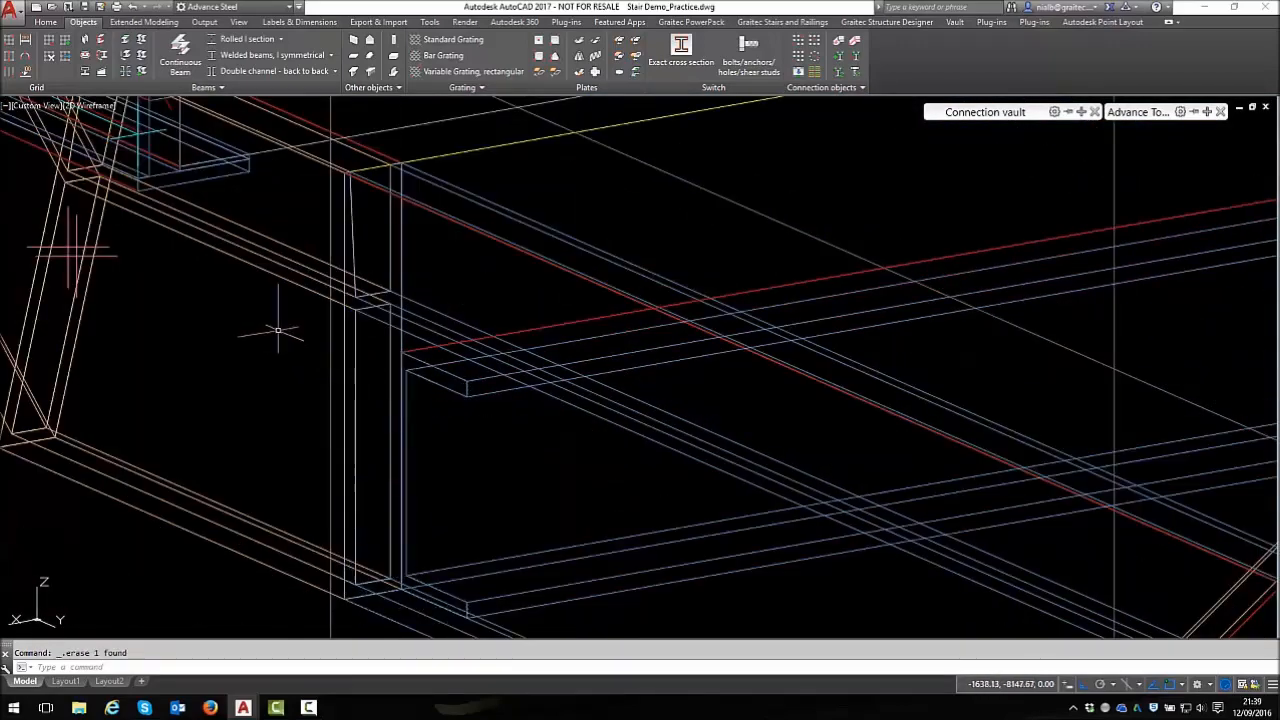
# Mitre the landing's outer glass rail beam with the side beam at the corner on the upper flight's side
pyautogui.scroll(-6, 338, 253)
pyautogui.keyDown('shift'); pyautogui.moveTo(470, 335); pyautogui.dragTo(370, 413, button='middle'); pyautogui.keyUp('shift')
pyautogui.scroll(5, 370, 413)
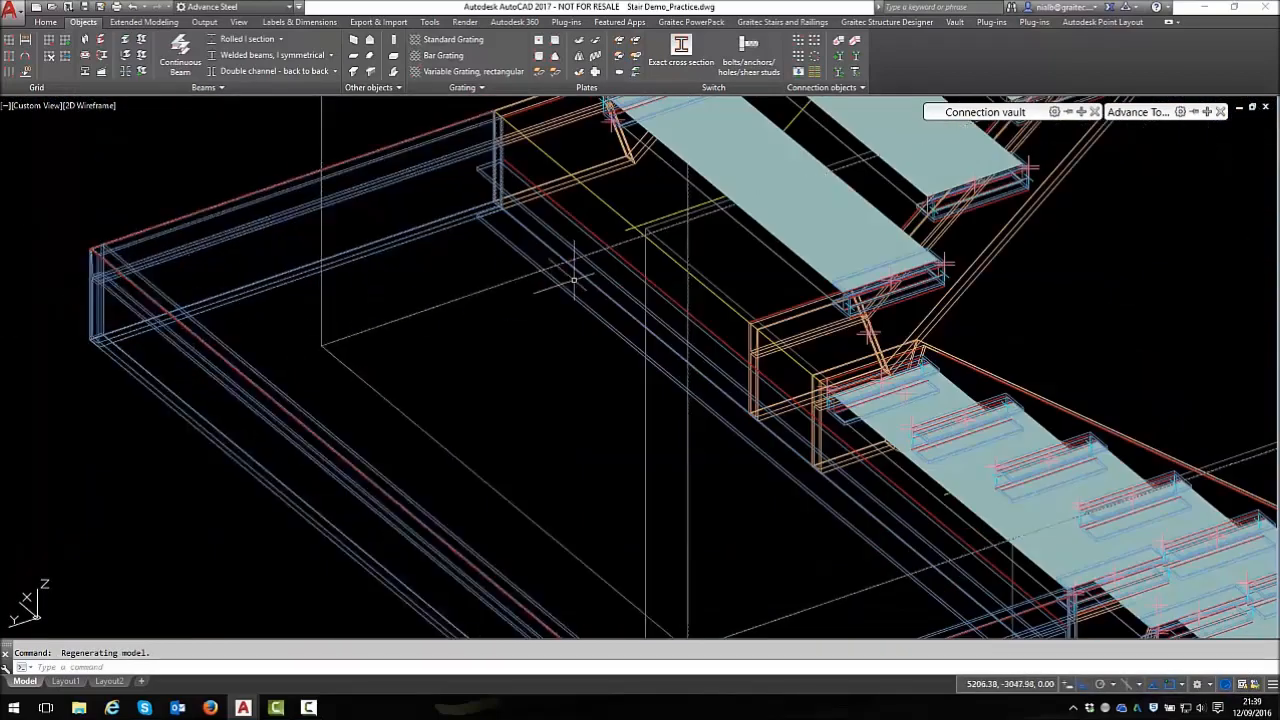
pyautogui.moveTo(1113, 157)
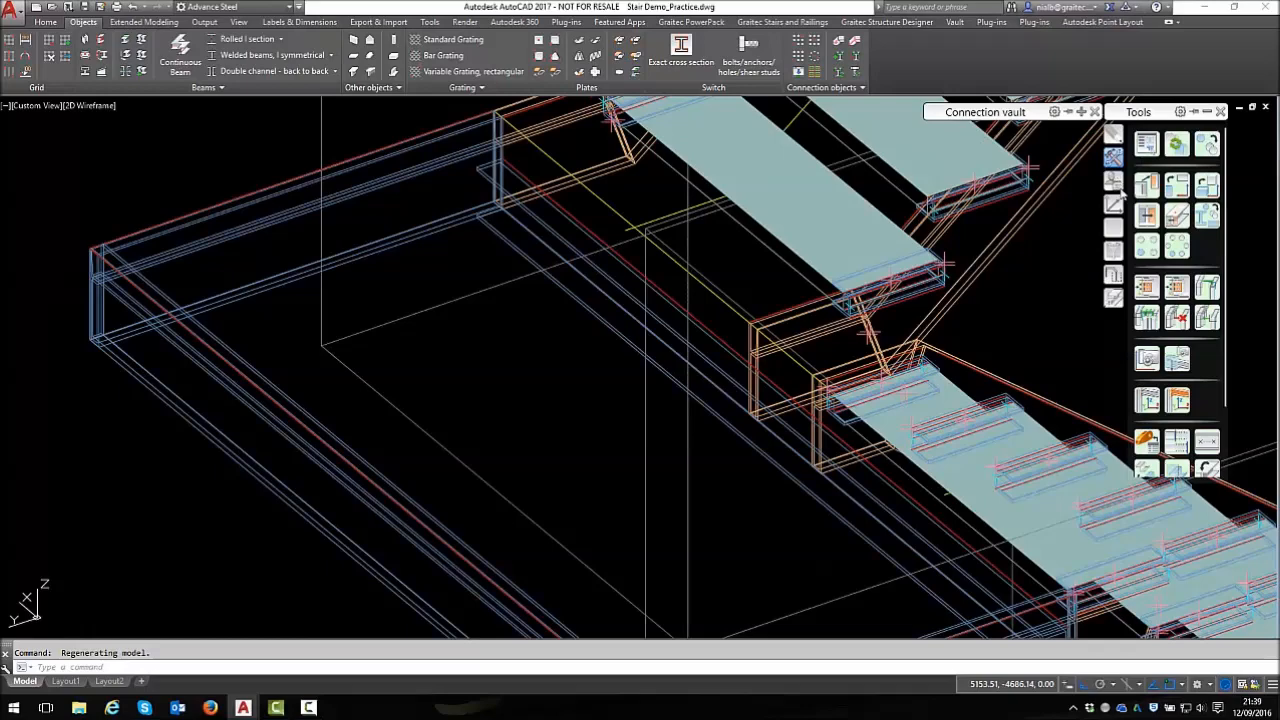
pyautogui.click(1113, 297)
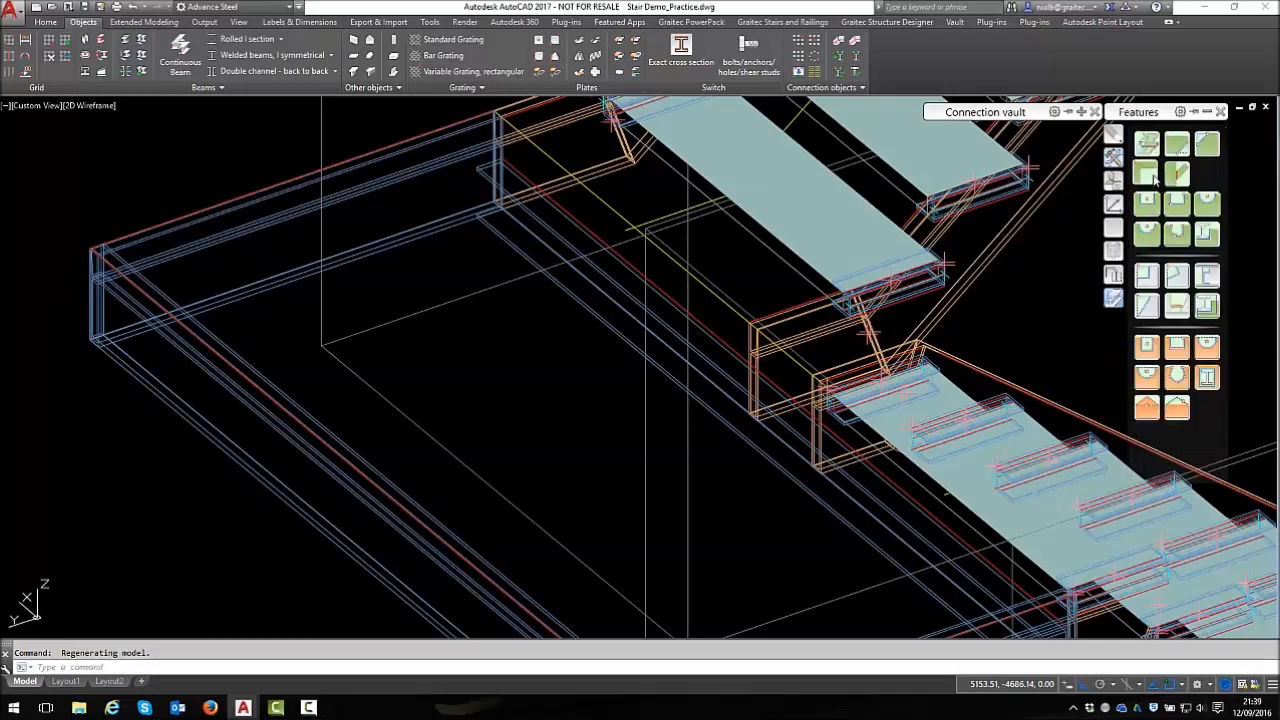
pyautogui.scroll(4, 139, 243)
pyautogui.click(121, 249)
pyautogui.click(99, 285)
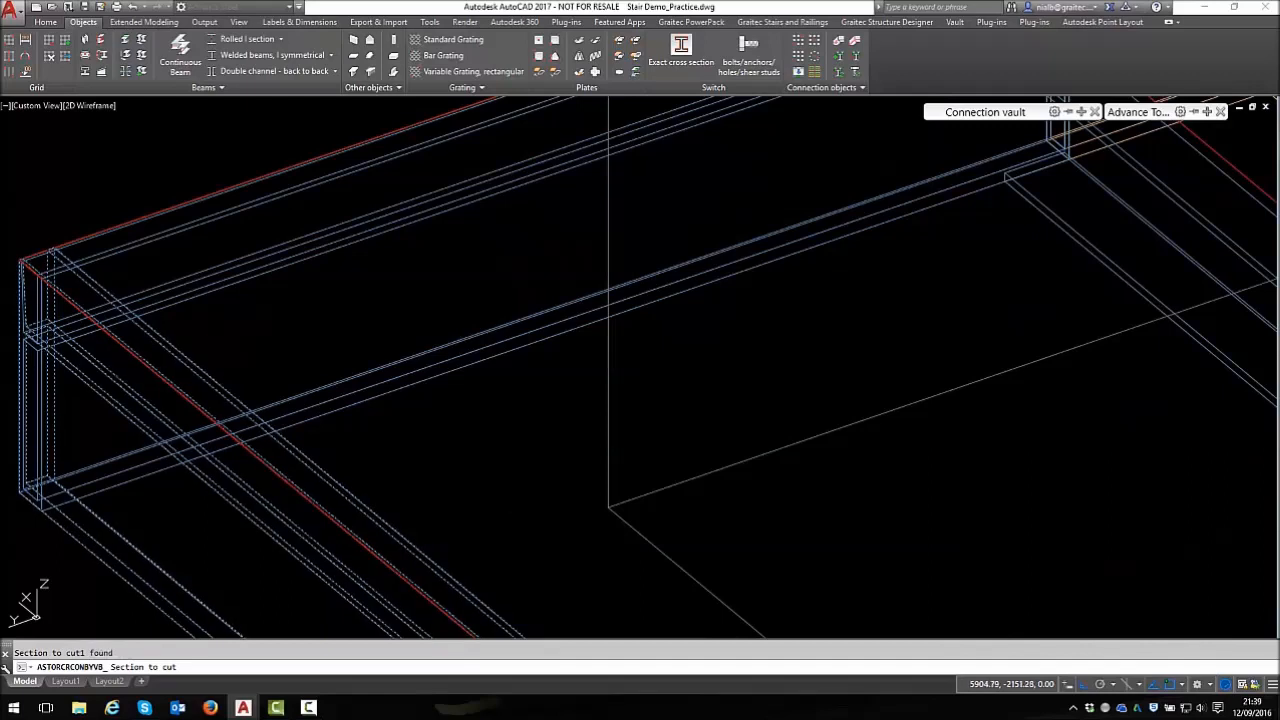
pyautogui.press('Return')
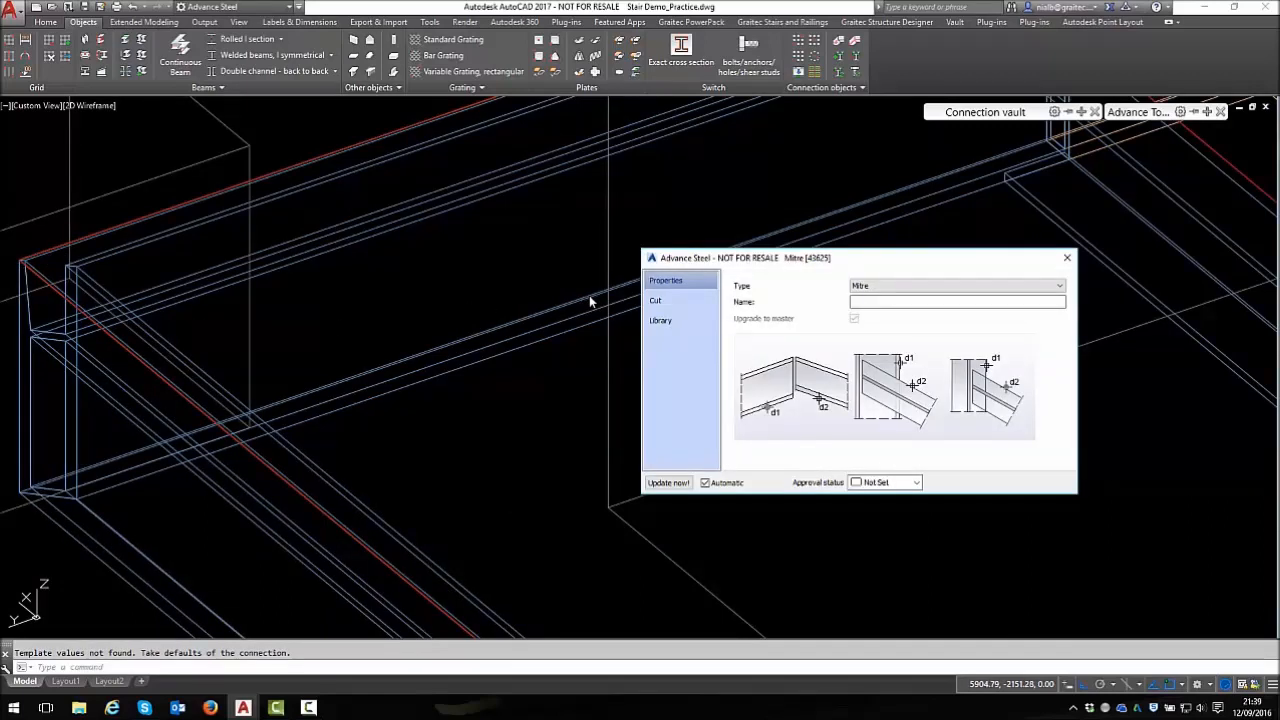
pyautogui.click(652, 302)
pyautogui.click(856, 314)
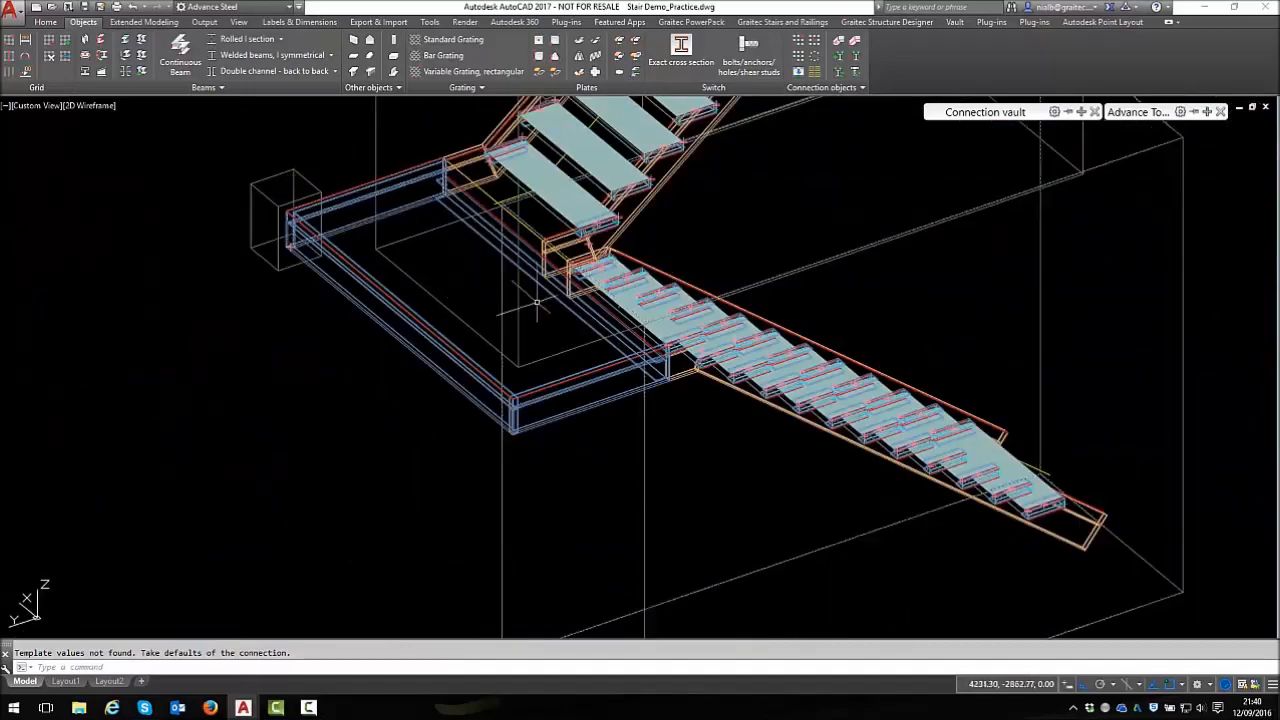
# Mitre the outer glass rail beam with the opposite side beam at the landing corner on the lower flight's side
pyautogui.keyDown('shift'); pyautogui.moveTo(527, 292); pyautogui.dragTo(350, 345, button='middle'); pyautogui.keyUp('shift')
pyautogui.scroll(5, 364, 234)
pyautogui.moveTo(1160, 115)
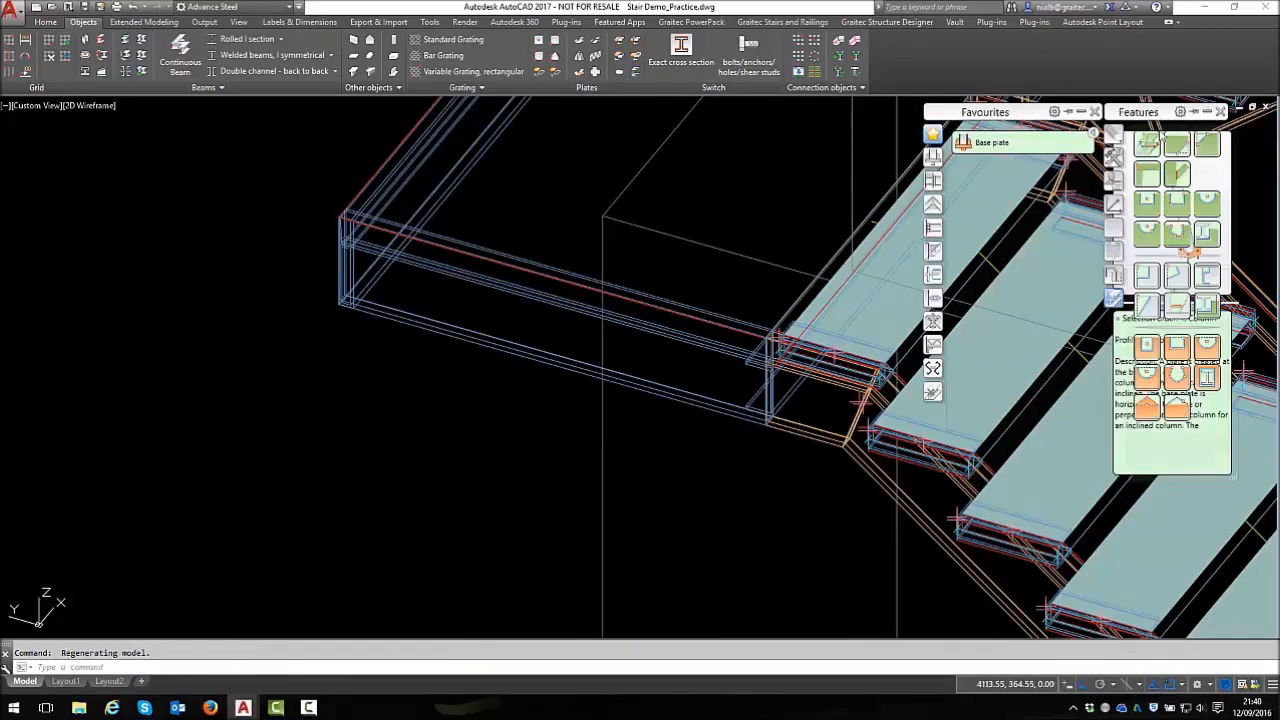
pyautogui.click(1148, 174)
pyautogui.scroll(4, 370, 198)
pyautogui.click(385, 194)
pyautogui.click(412, 252)
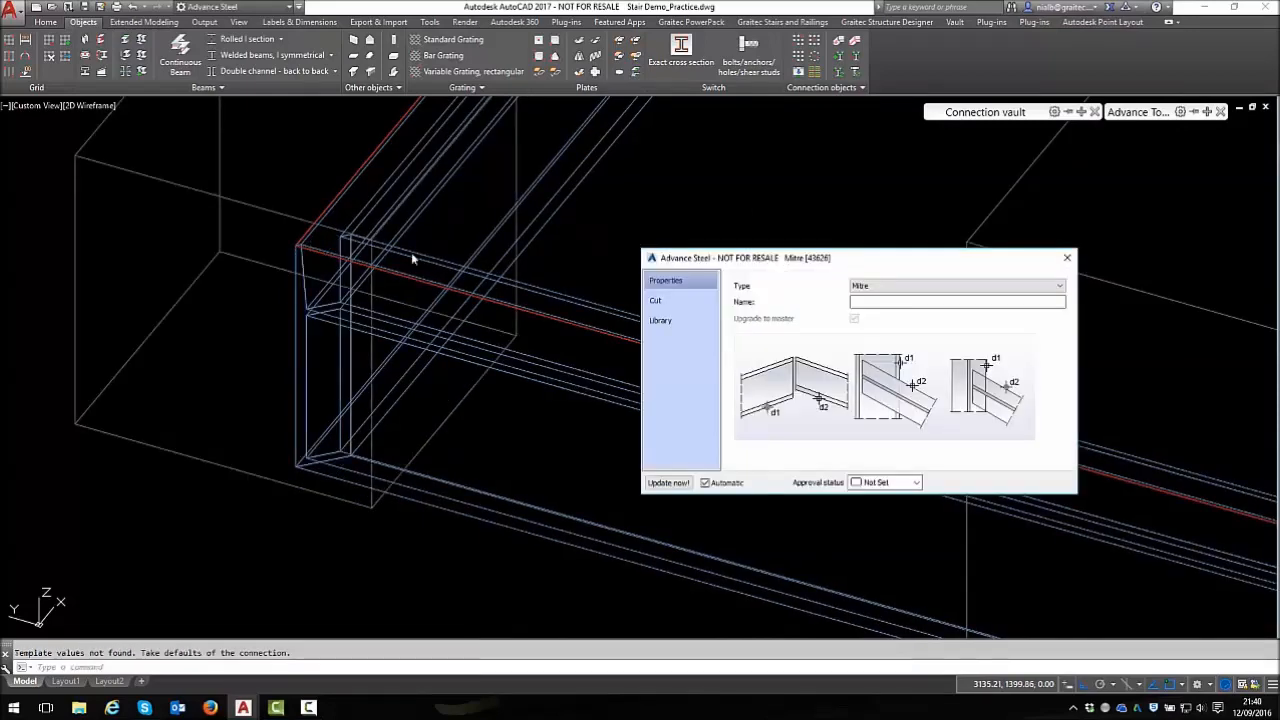
pyautogui.click(660, 302)
pyautogui.click(856, 313)
pyautogui.click(865, 328)
pyautogui.click(1067, 258)
# Weld the support channel to the landing's side beam at the end next to the upper flight
pyautogui.scroll(-10, 537, 335)
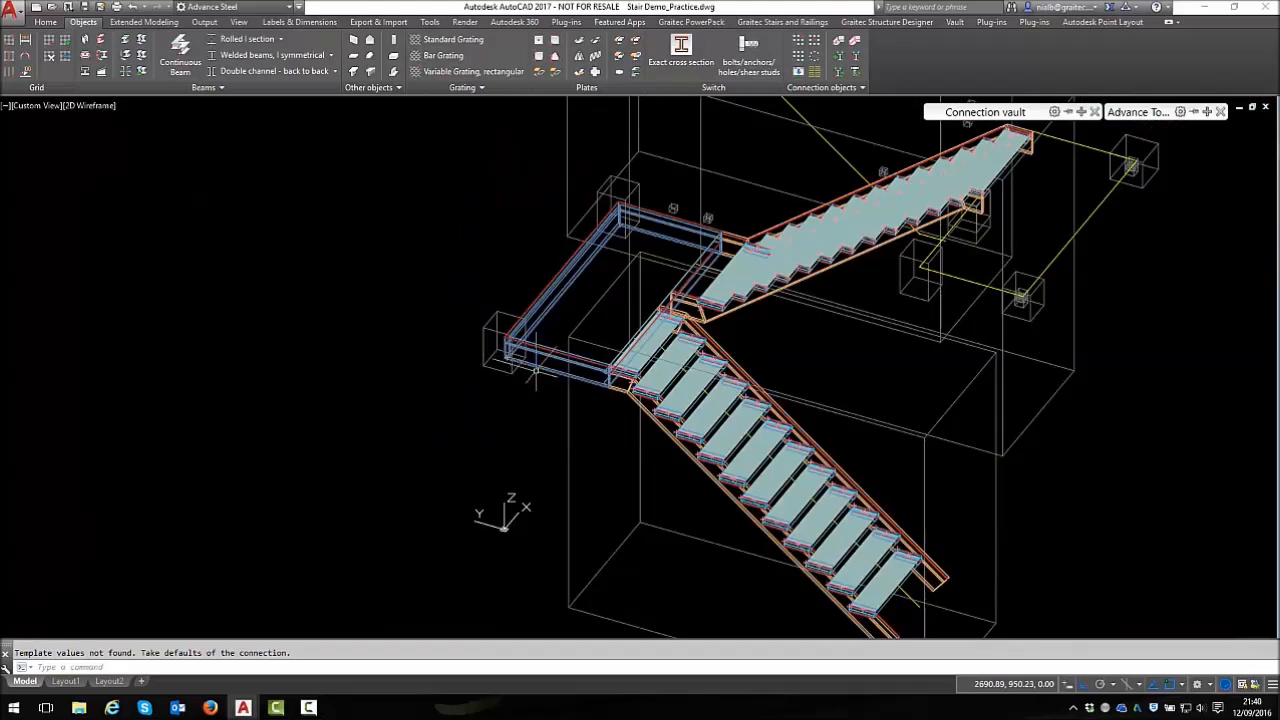
pyautogui.scroll(5, 755, 240)
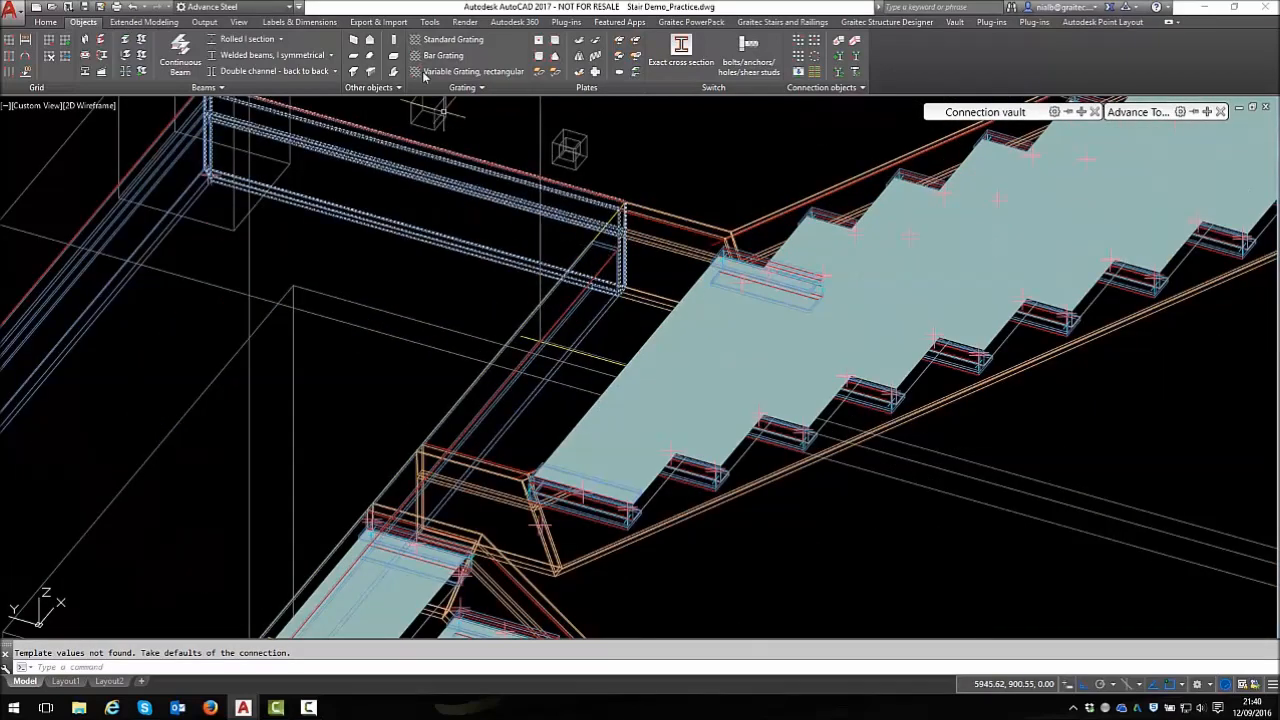
pyautogui.click(839, 46)
pyautogui.scroll(2, 614, 251)
pyautogui.click(612, 248)
pyautogui.click(611, 226)
pyautogui.rightClick(611, 226)
pyautogui.click(617, 248)
pyautogui.press('Escape')
# Weld the channel's other end to the landing's side beam next to the lower flight
pyautogui.click(839, 44)
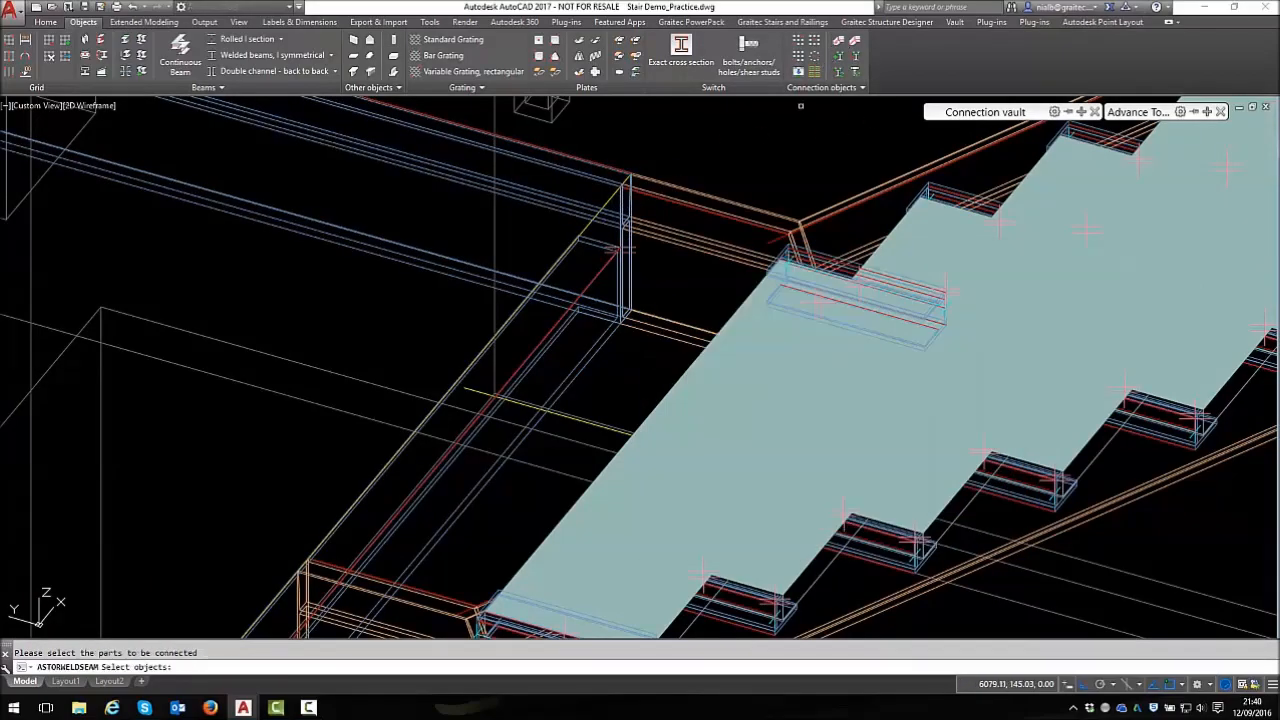
pyautogui.scroll(-6, 801, 106)
pyautogui.keyDown('shift'); pyautogui.moveTo(670, 262); pyautogui.dragTo(440, 262, button='middle'); pyautogui.keyUp('shift')
pyautogui.keyDown('shift'); pyautogui.moveTo(875, 228); pyautogui.dragTo(768, 288, button='middle'); pyautogui.keyUp('shift')
pyautogui.scroll(6, 1262, 334)
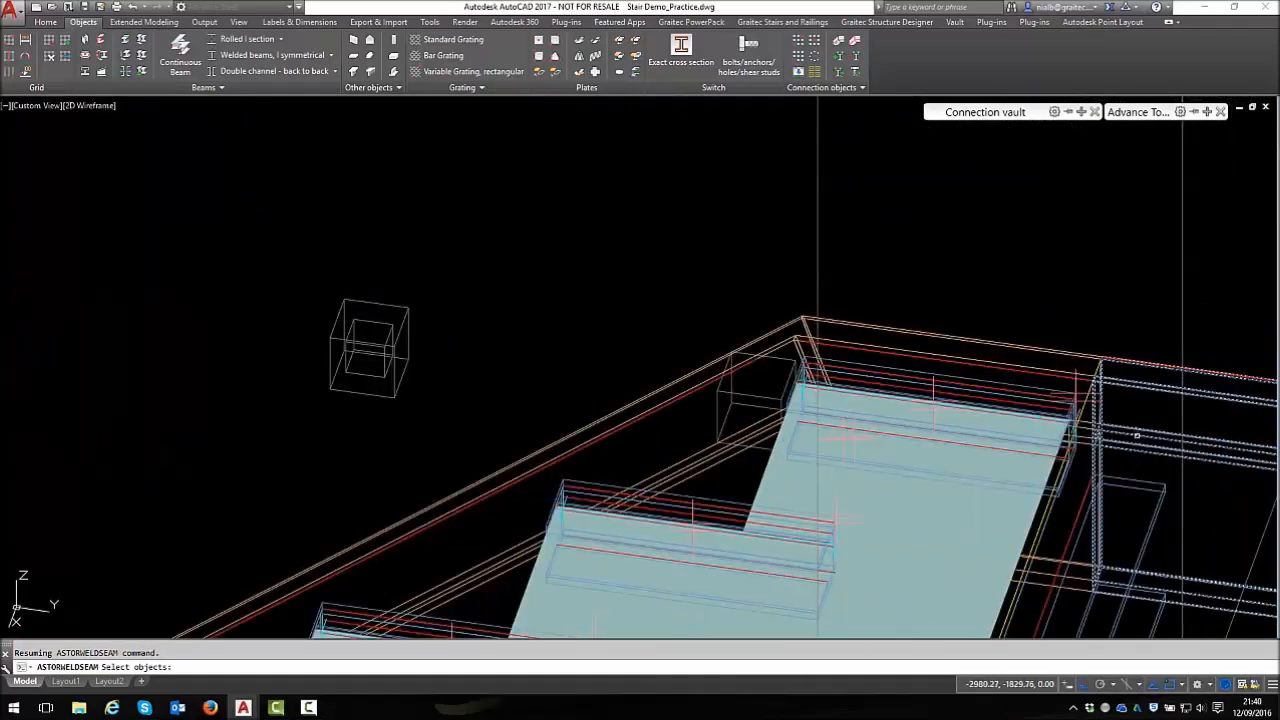
pyautogui.click(1146, 460)
pyautogui.rightClick(1134, 457)
pyautogui.click(1097, 482)
pyautogui.press('Escape')
pyautogui.scroll(-6, 465, 211)
pyautogui.press('Escape')
# Show the model in SW Isometric with the Realistic visual style and inspect both flights and the landing frame
pyautogui.click(47, 106)
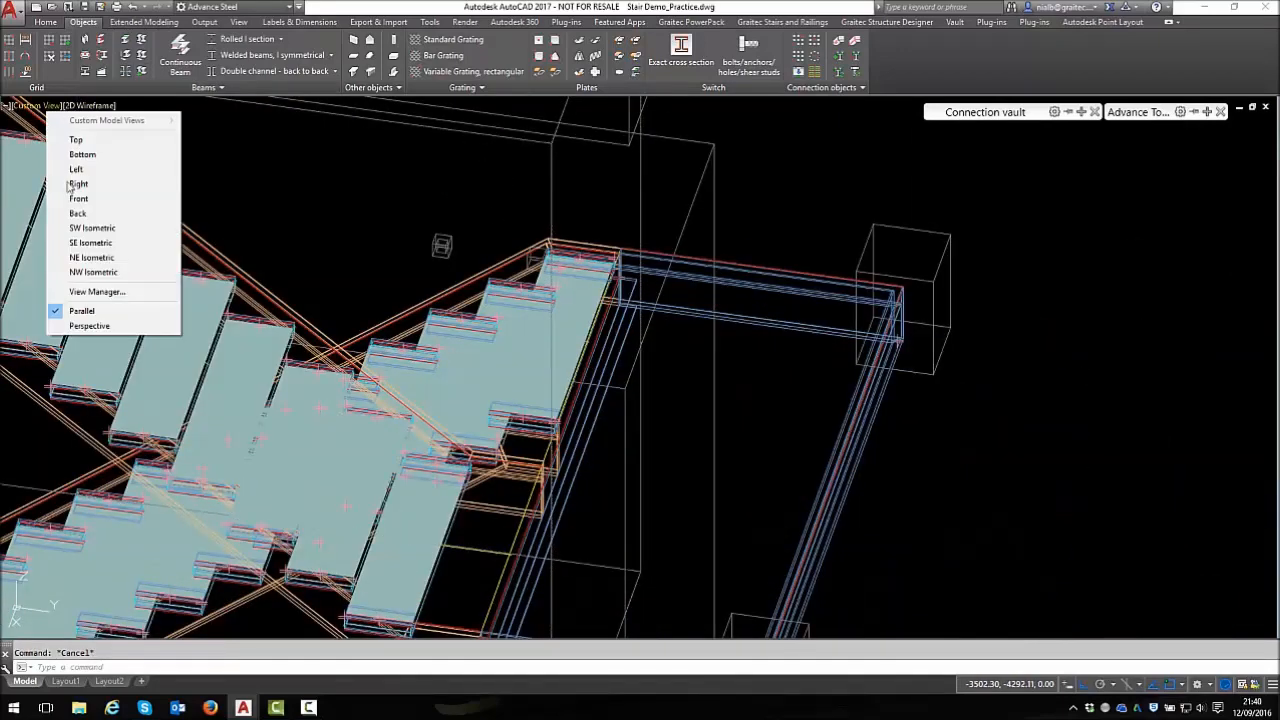
pyautogui.click(97, 230)
pyautogui.click(92, 106)
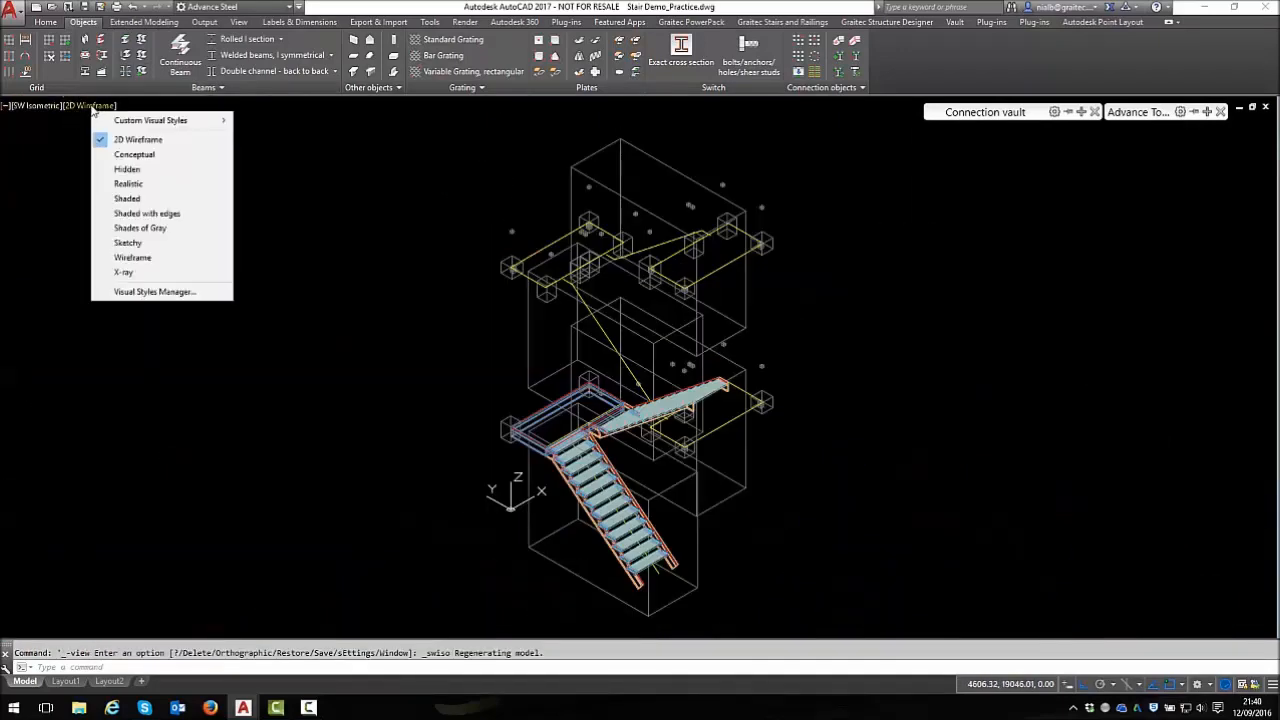
pyautogui.click(129, 187)
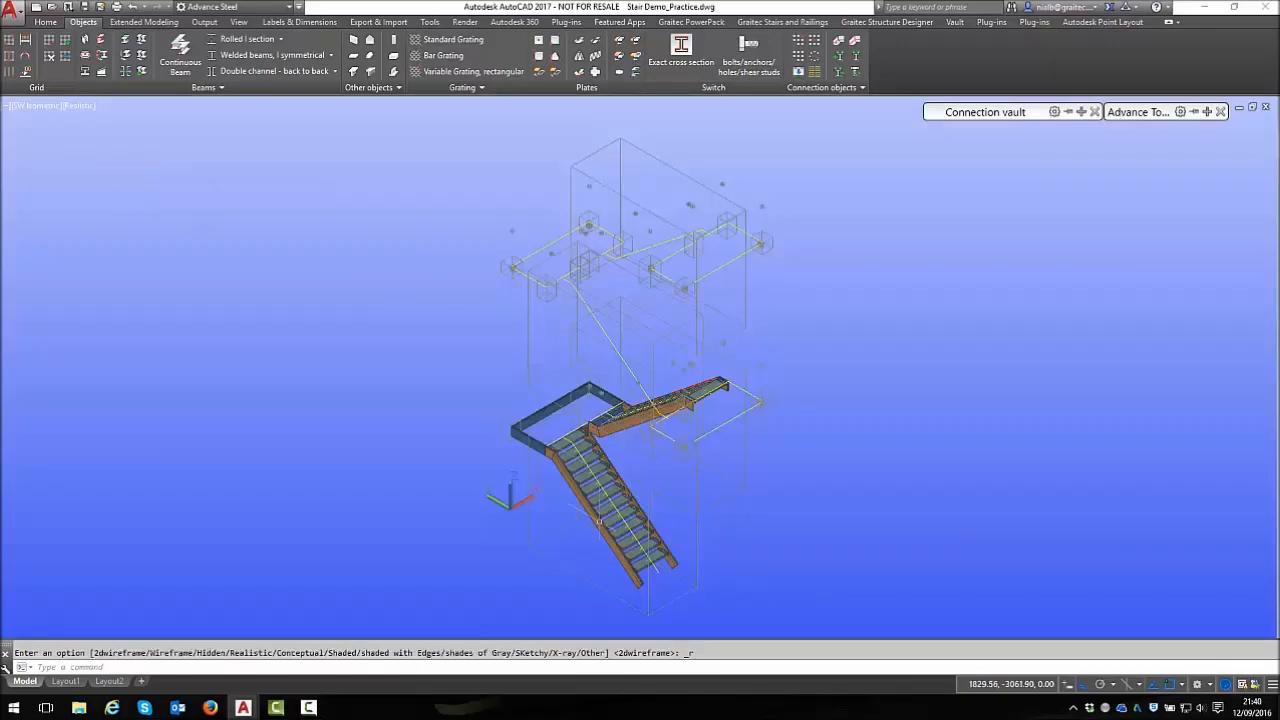
pyautogui.scroll(6, 620, 510)
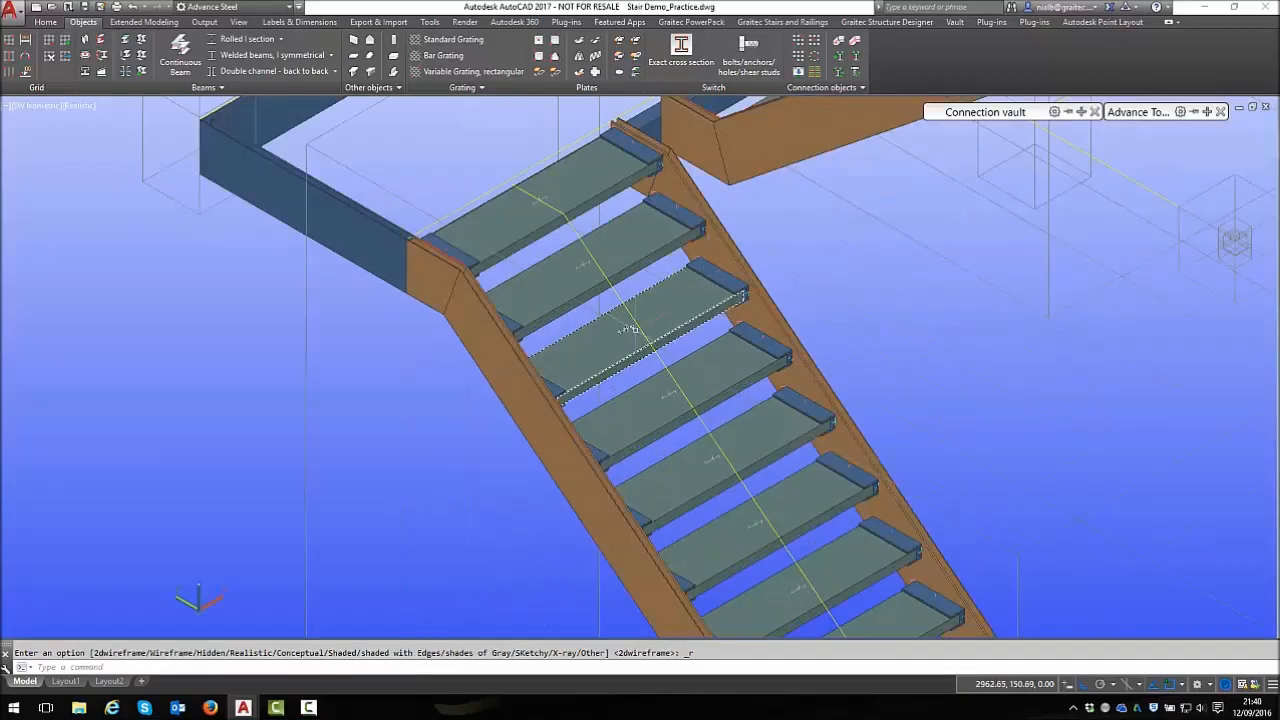
pyautogui.scroll(-5, 628, 328)
pyautogui.keyDown('shift'); pyautogui.moveTo(607, 340); pyautogui.dragTo(550, 323, button='middle'); pyautogui.keyUp('shift')
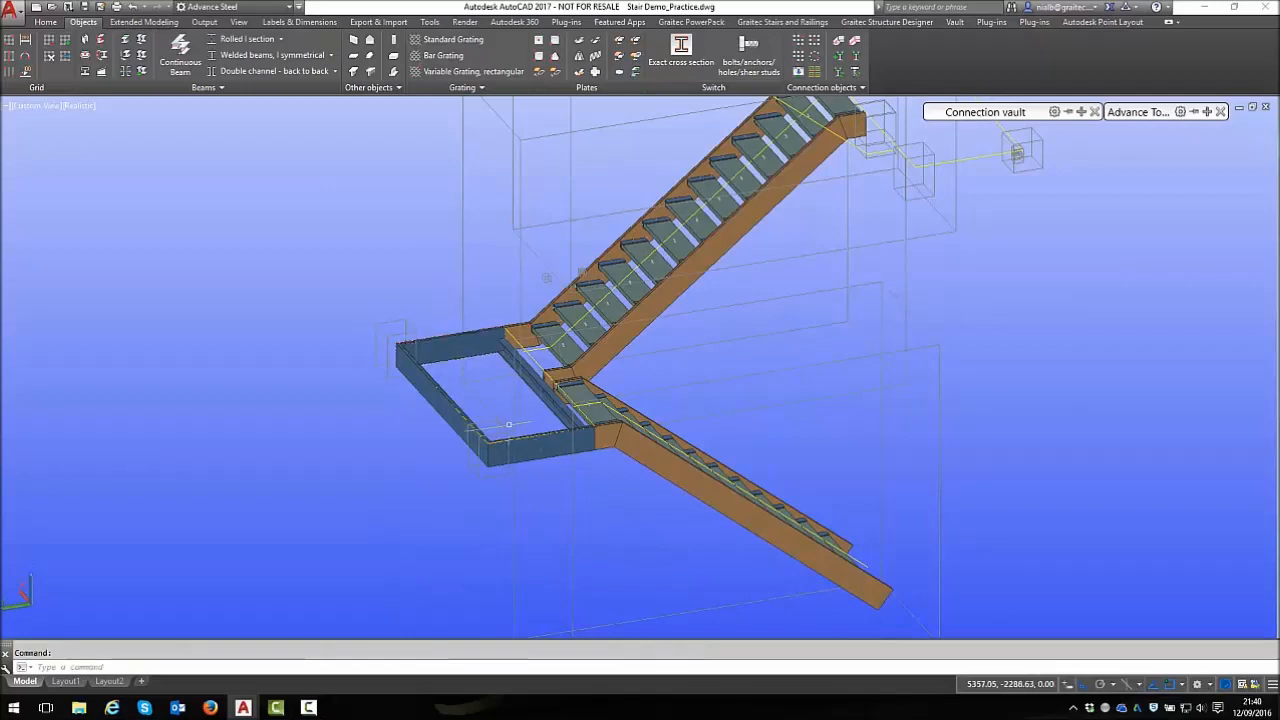
pyautogui.keyDown('shift'); pyautogui.moveTo(585, 478); pyautogui.dragTo(471, 486, button='middle'); pyautogui.keyUp('shift')
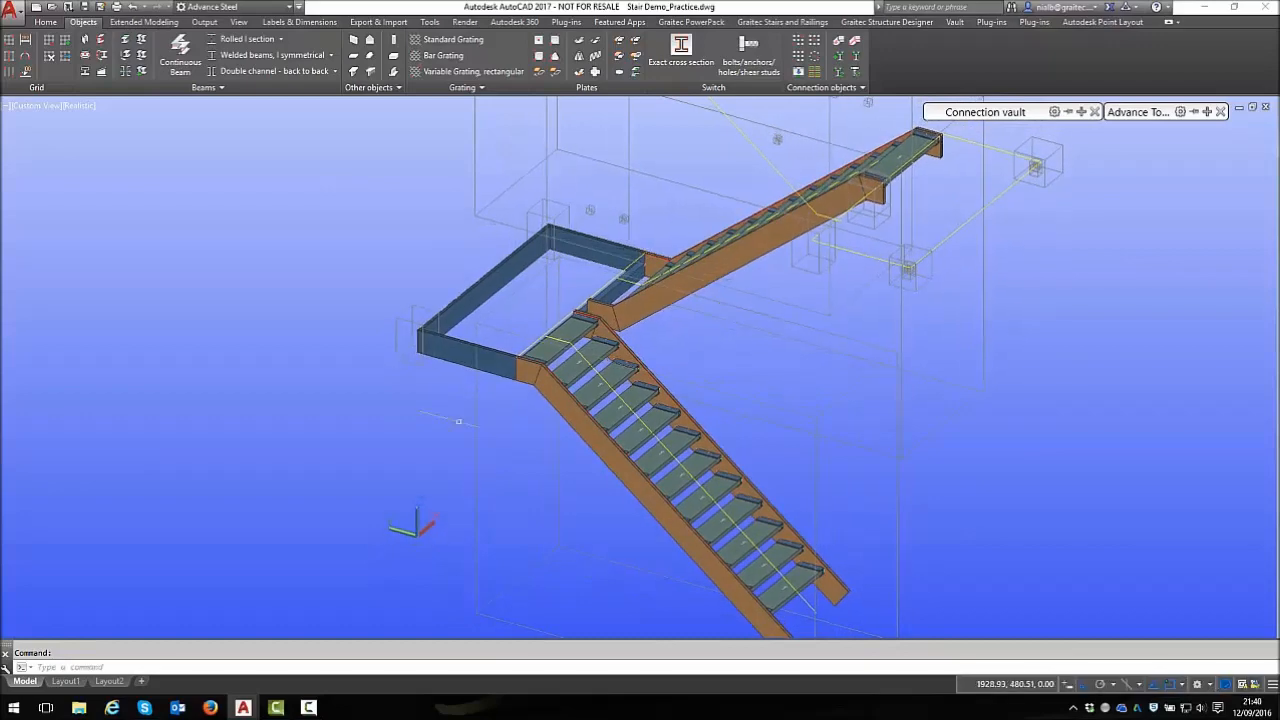
pyautogui.scroll(-3, 402, 361)
pyautogui.scroll(7, 674, 564)
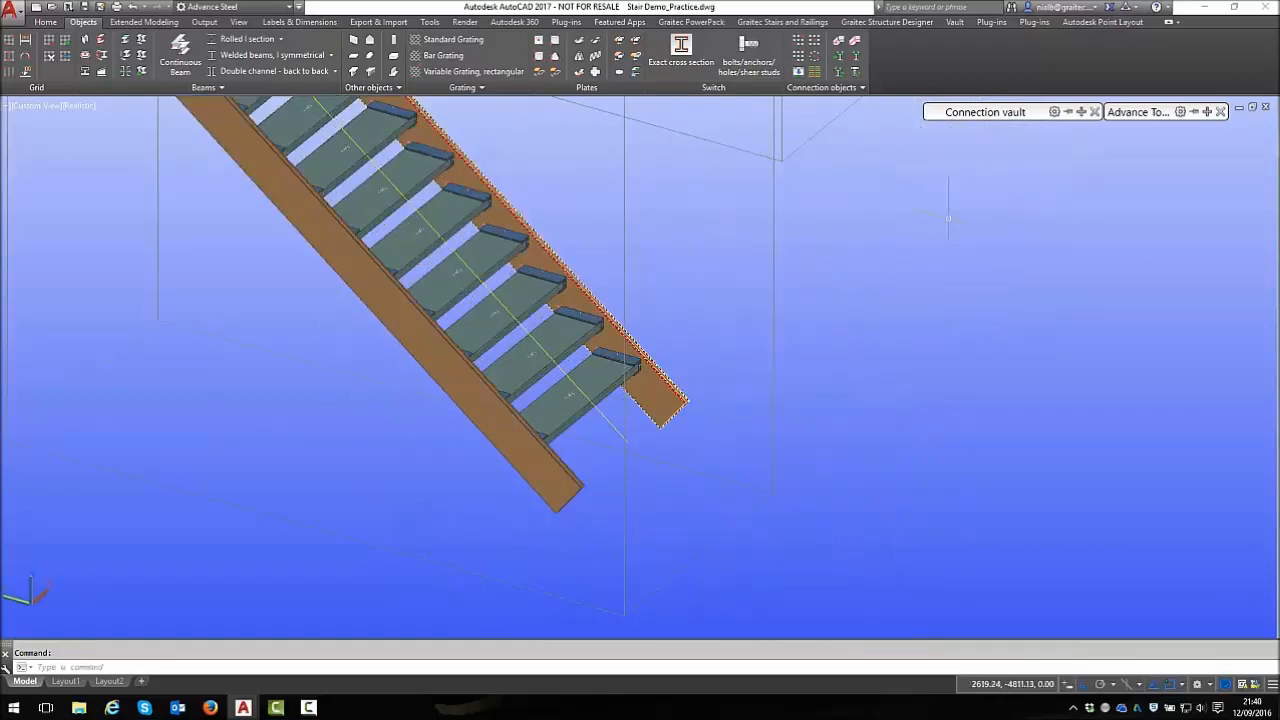
pyautogui.moveTo(985, 115)
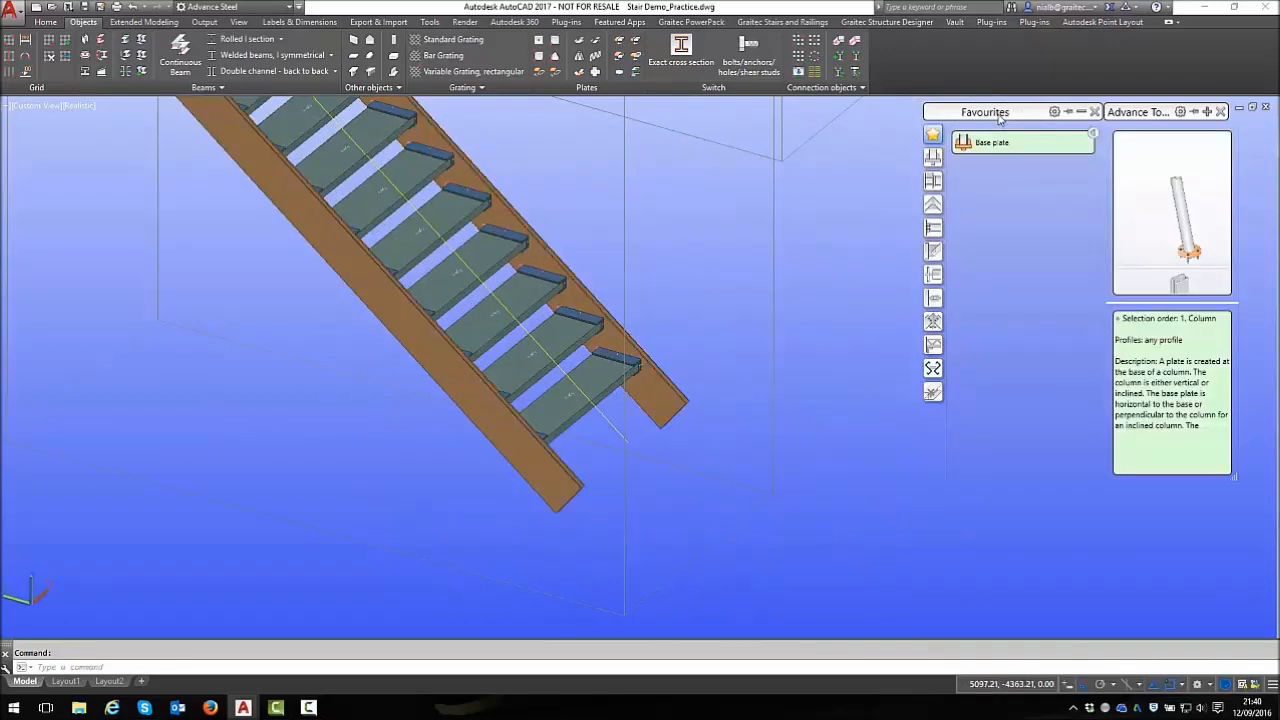
pyautogui.click(933, 344)
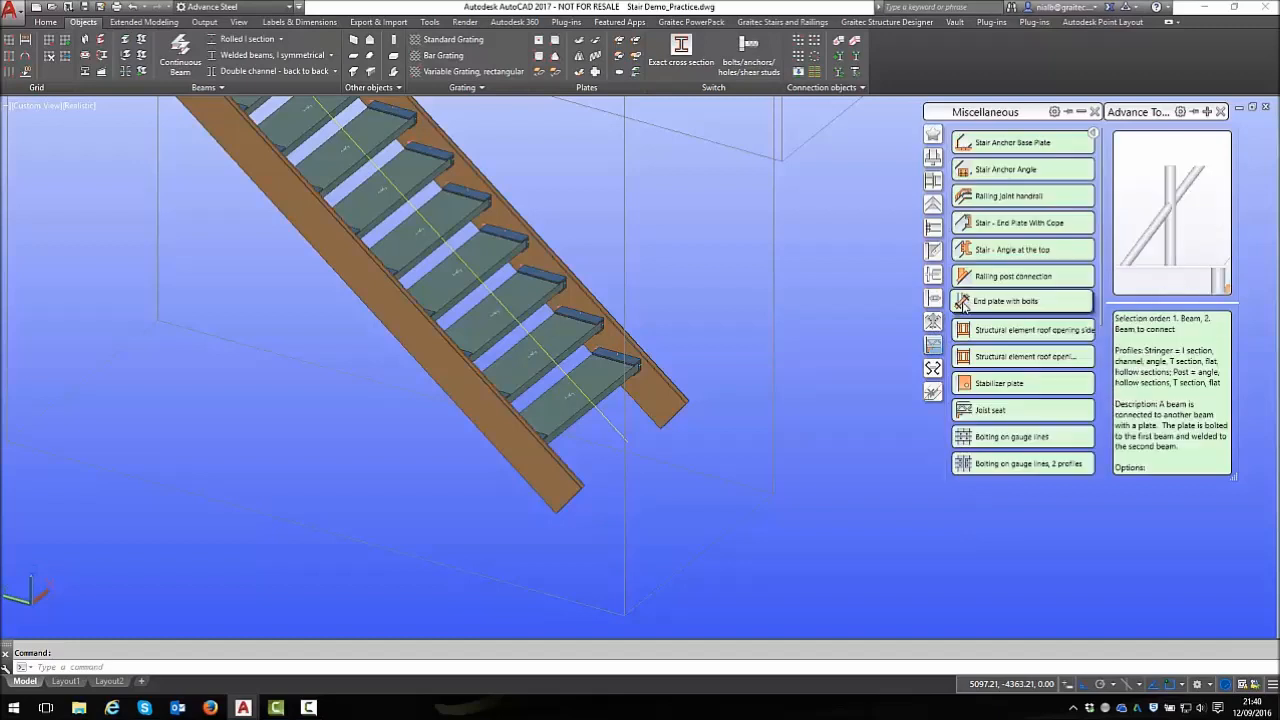
pyautogui.click(991, 174)
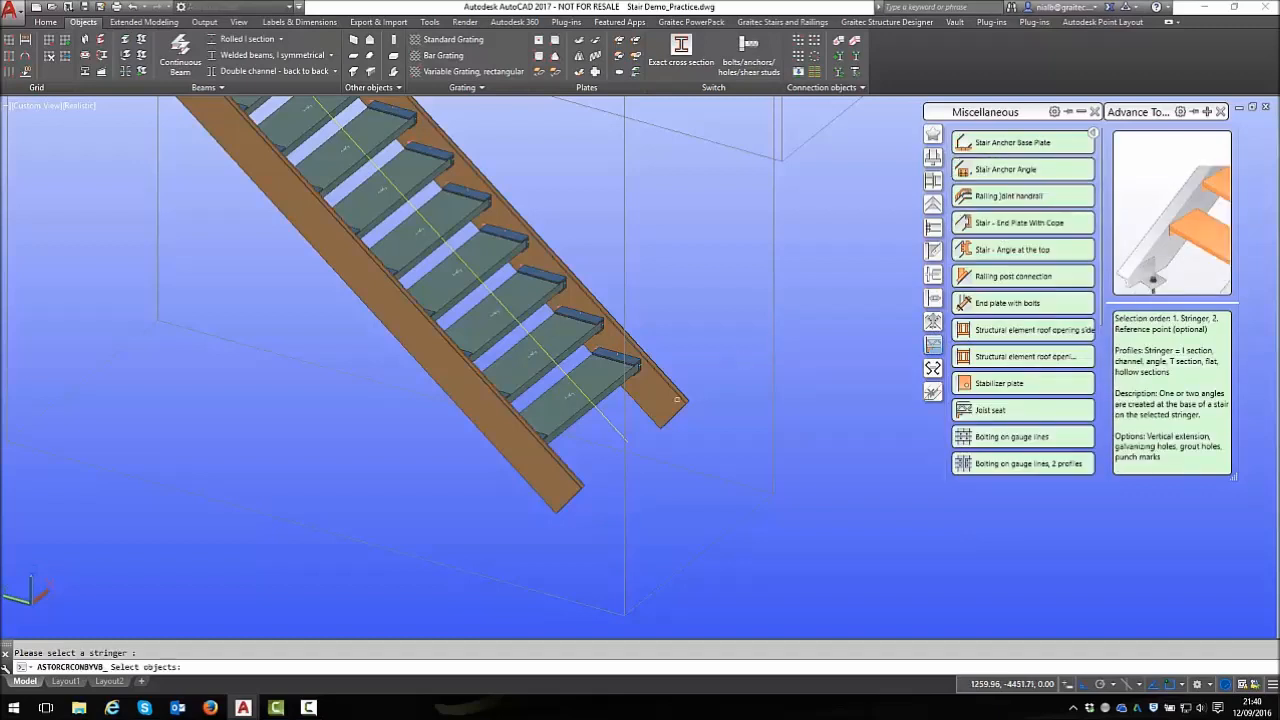
pyautogui.press('Escape')
# Reset the UCS to World and move its origin to the lower end of the lower flight's inner stringer
pyautogui.moveTo(1160, 114)
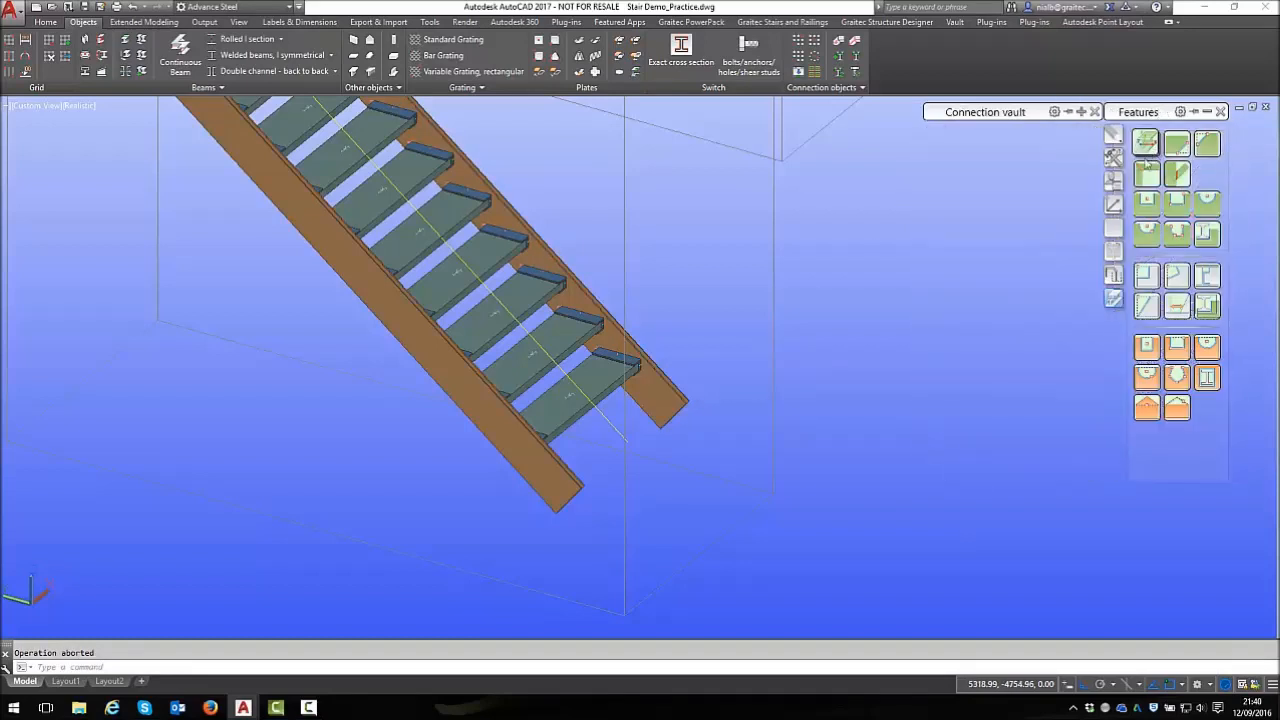
pyautogui.click(1113, 205)
pyautogui.click(1147, 143)
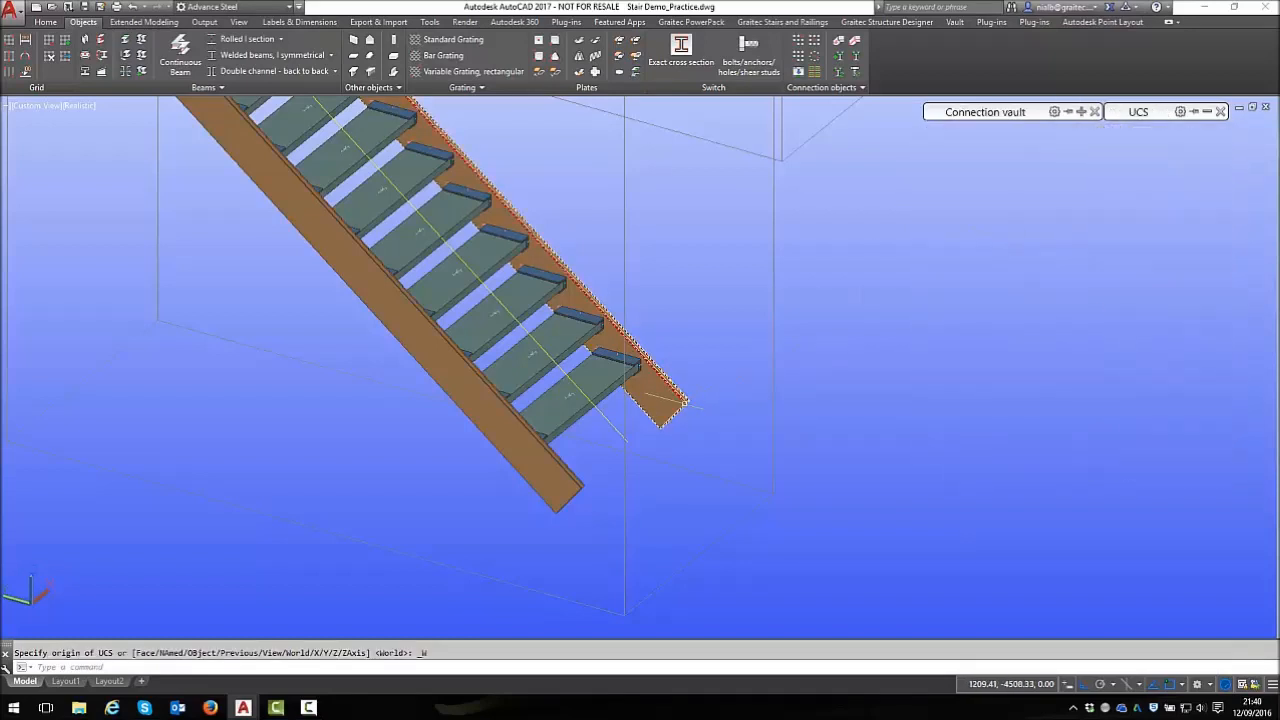
pyautogui.press('Escape')
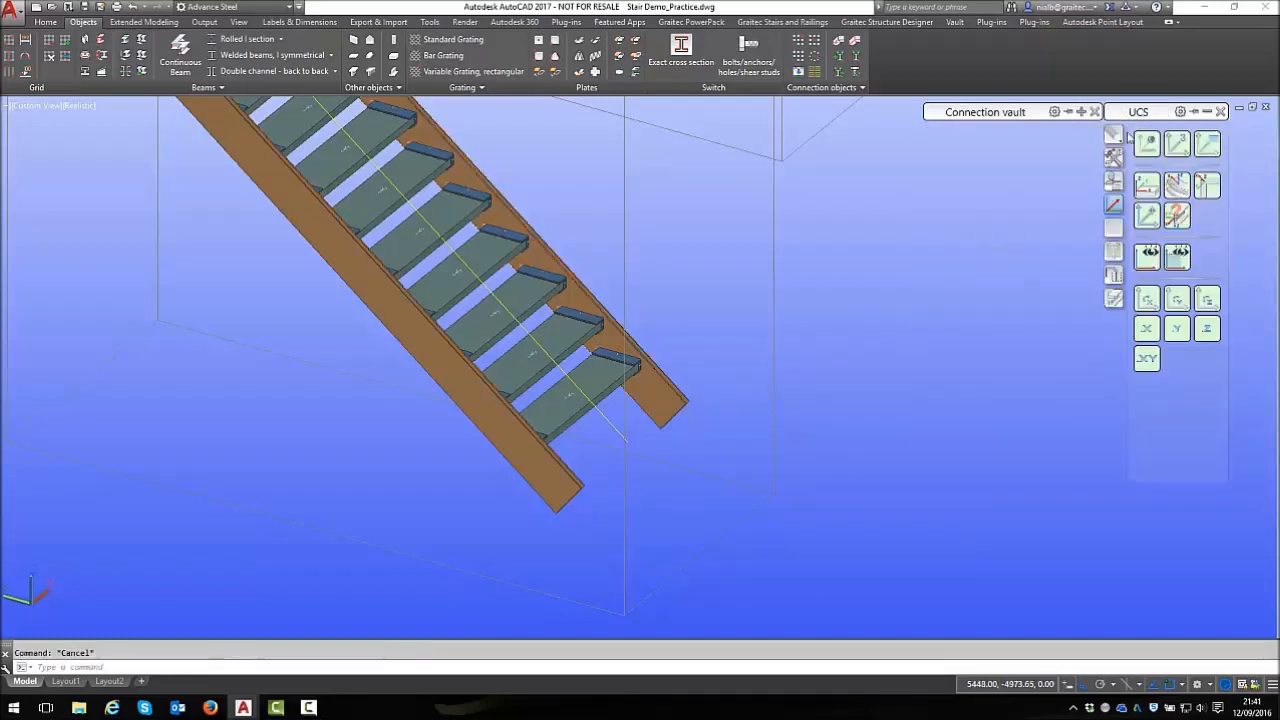
pyautogui.click(1147, 215)
pyautogui.click(686, 391)
# Add a Stair Anchor Angle at the base of the inner stringer, without a reference point
pyautogui.moveTo(1024, 118)
pyautogui.click(1010, 169)
pyautogui.scroll(2, 663, 374)
pyautogui.click(665, 372)
pyautogui.press('Return')
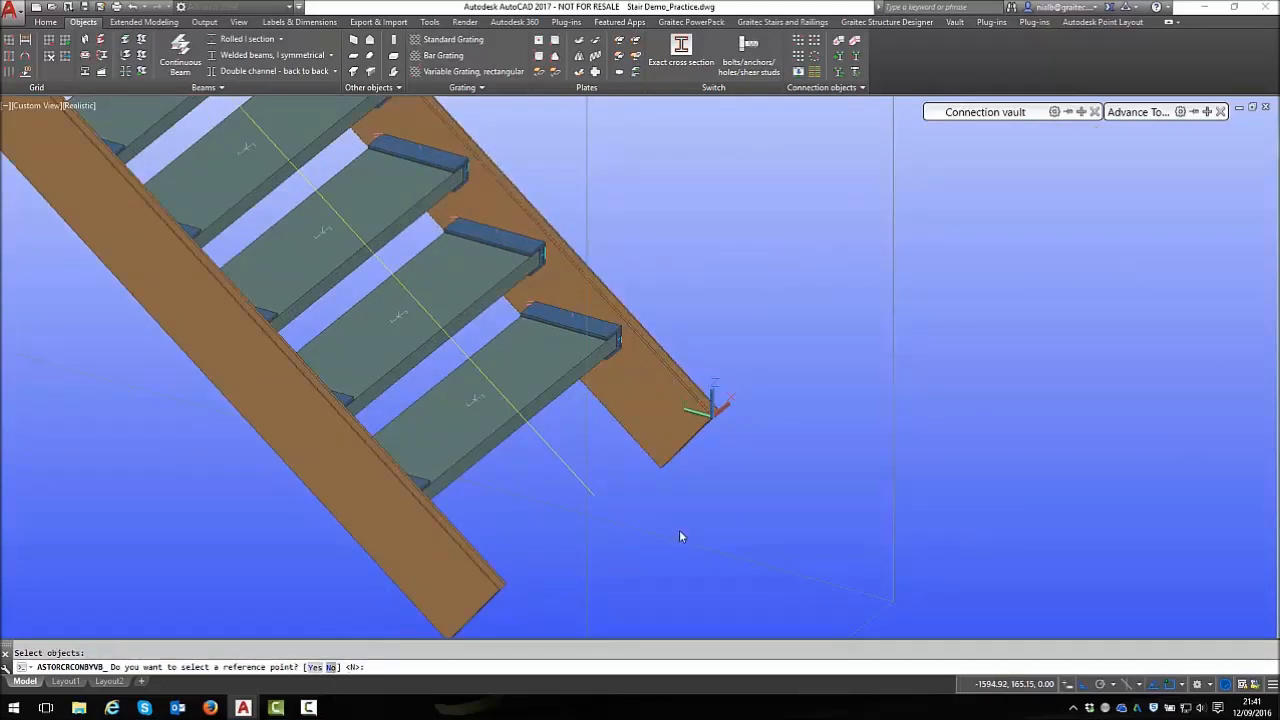
pyautogui.press('Return')
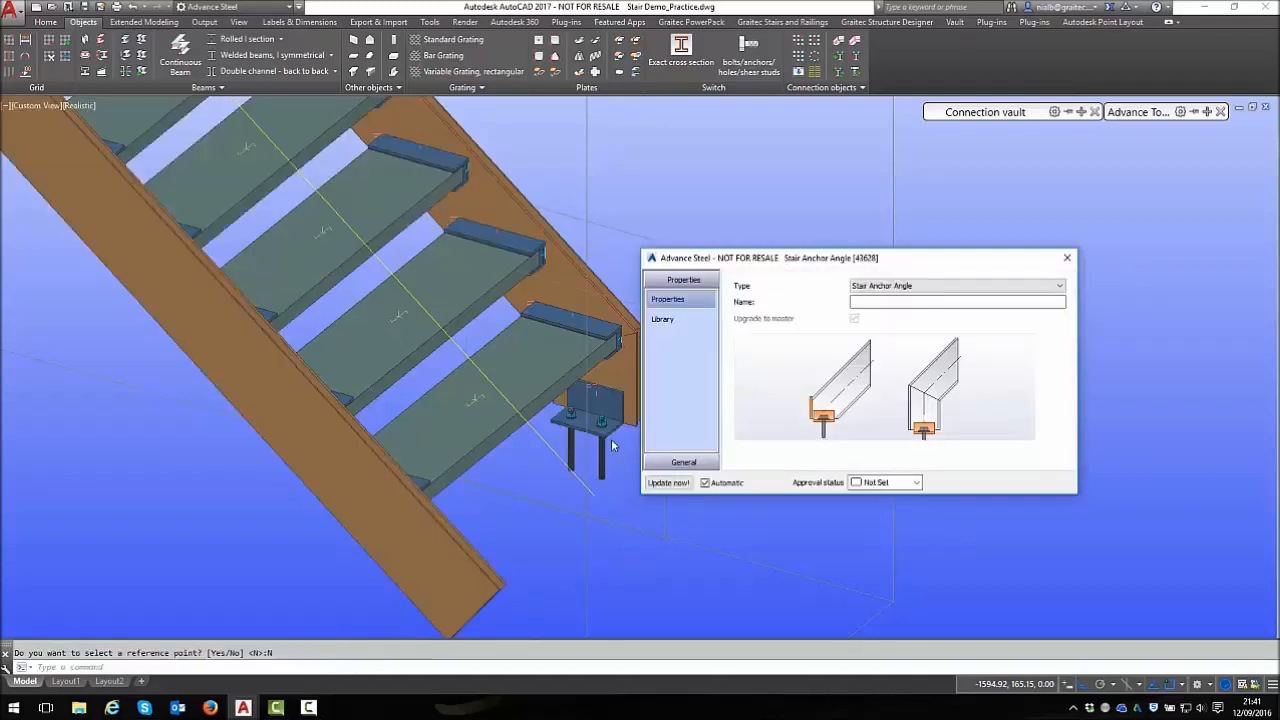
# Inspect the new anchor angle and its saved library entry, leave the table unchanged and close the connection properties
pyautogui.moveTo(761, 257); pyautogui.dragTo(957, 237)
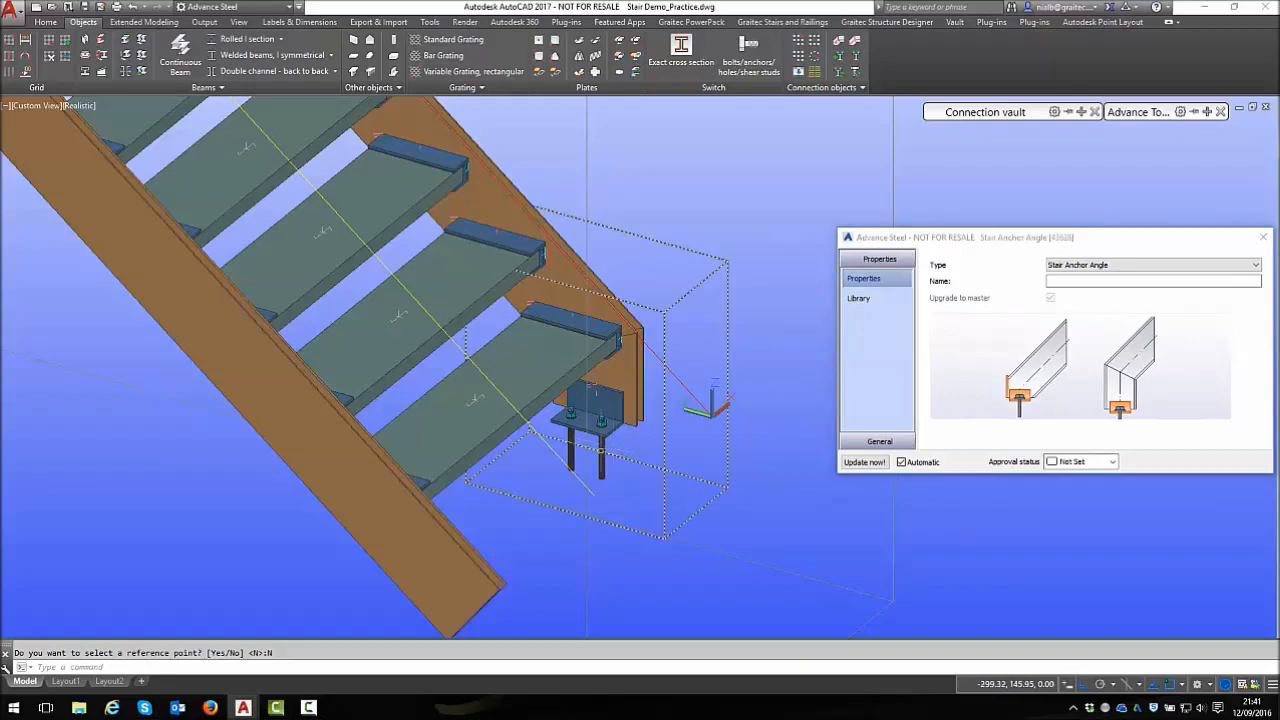
pyautogui.scroll(4, 613, 448)
pyautogui.keyDown('shift'); pyautogui.moveTo(616, 450); pyautogui.dragTo(580, 436, button='middle'); pyautogui.keyUp('shift')
pyautogui.scroll(-3, 379, 294)
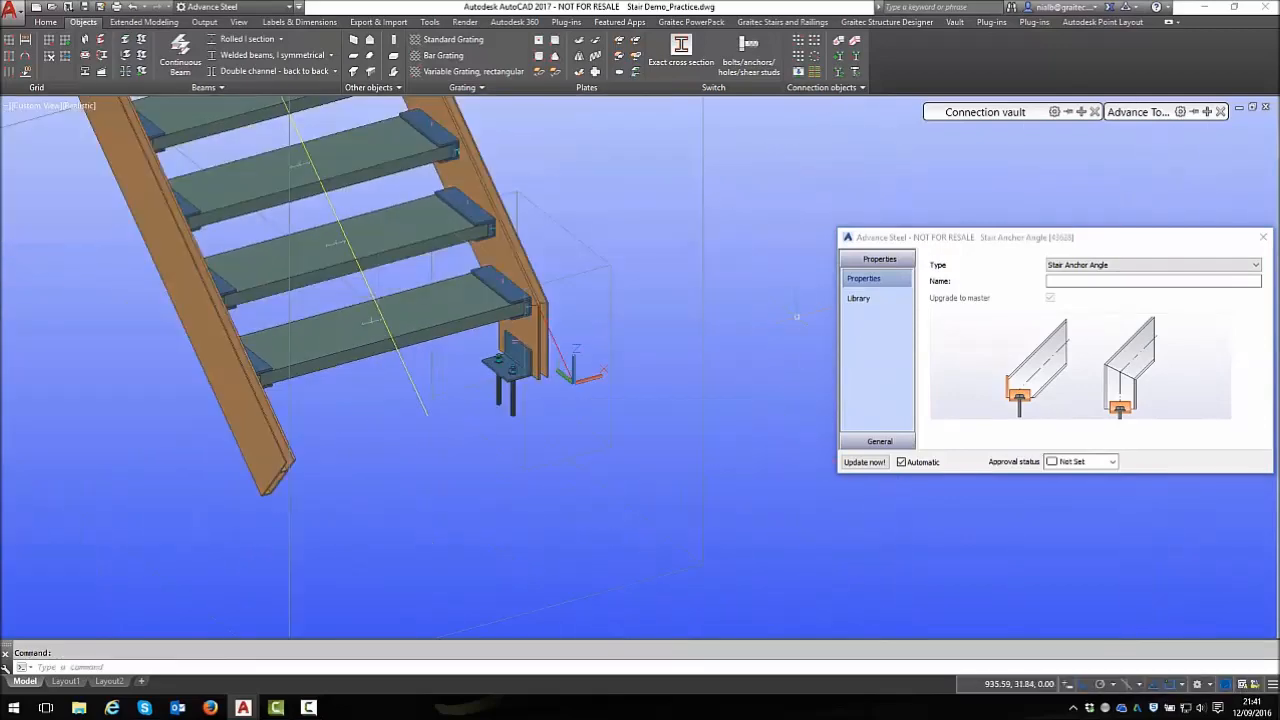
pyautogui.click(859, 299)
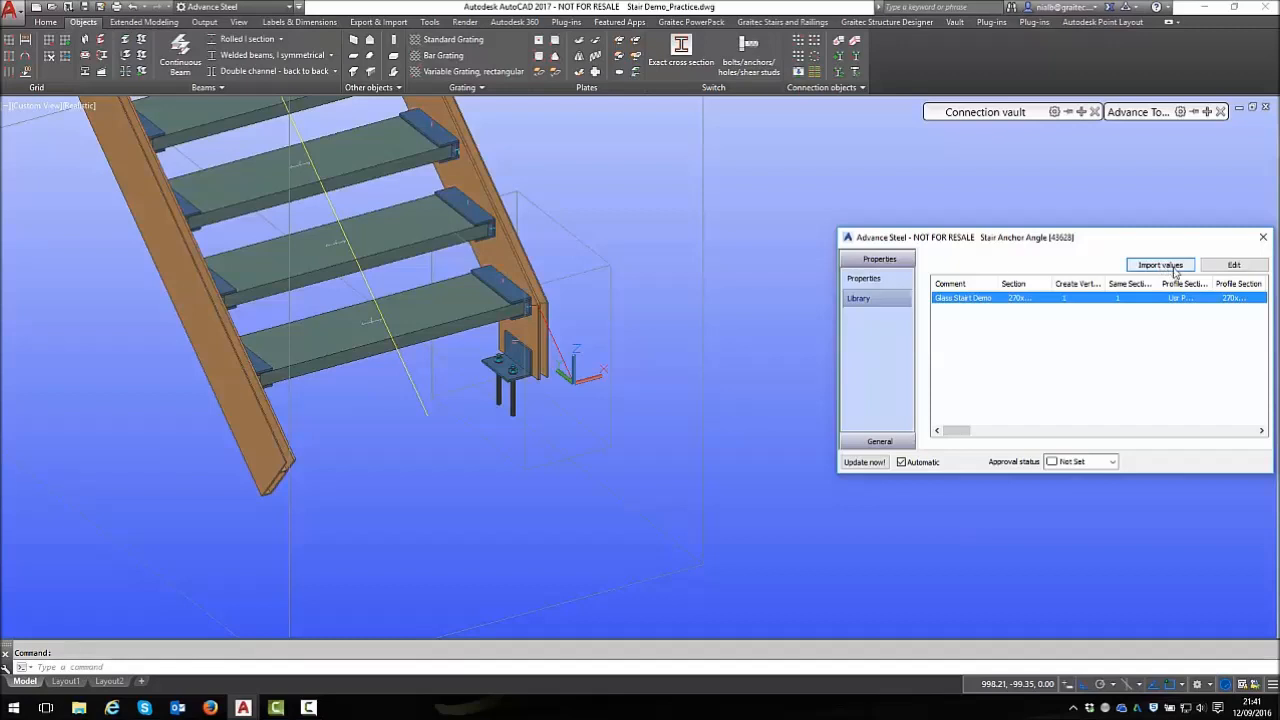
pyautogui.click(1230, 265)
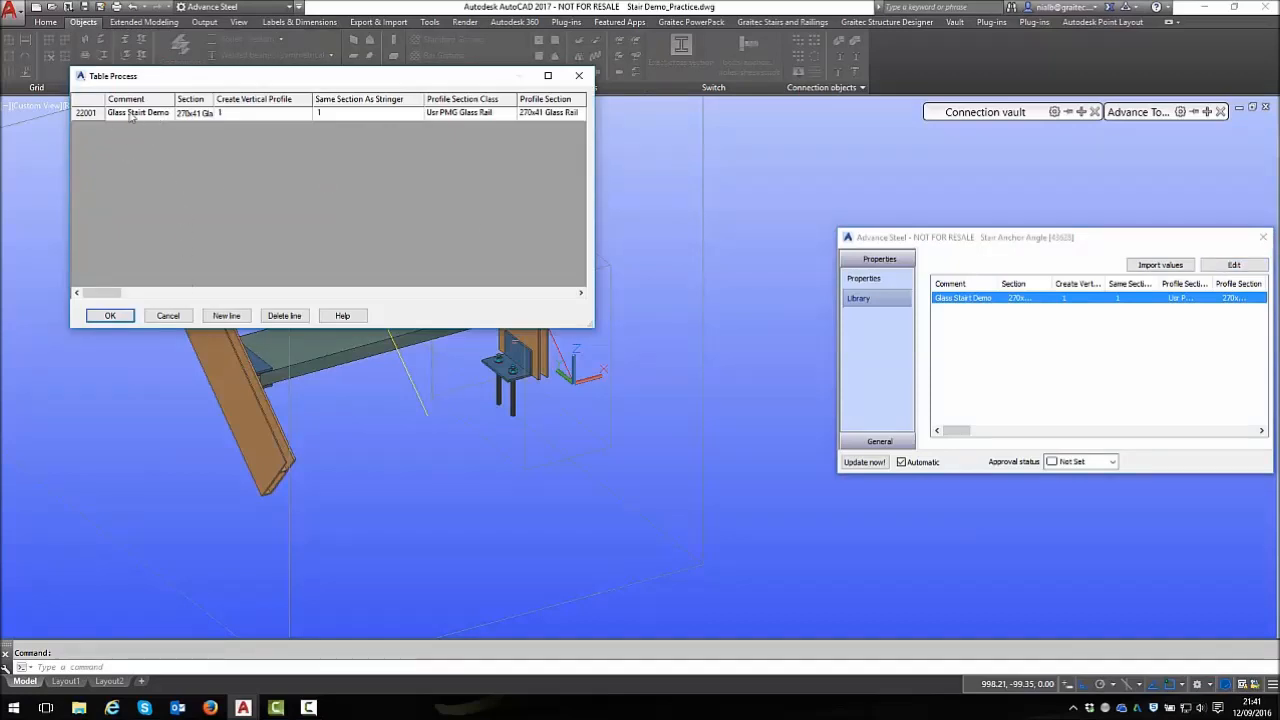
pyautogui.click(168, 315)
pyautogui.moveTo(1172, 242); pyautogui.dragTo(1108, 242)
pyautogui.click(1199, 237)
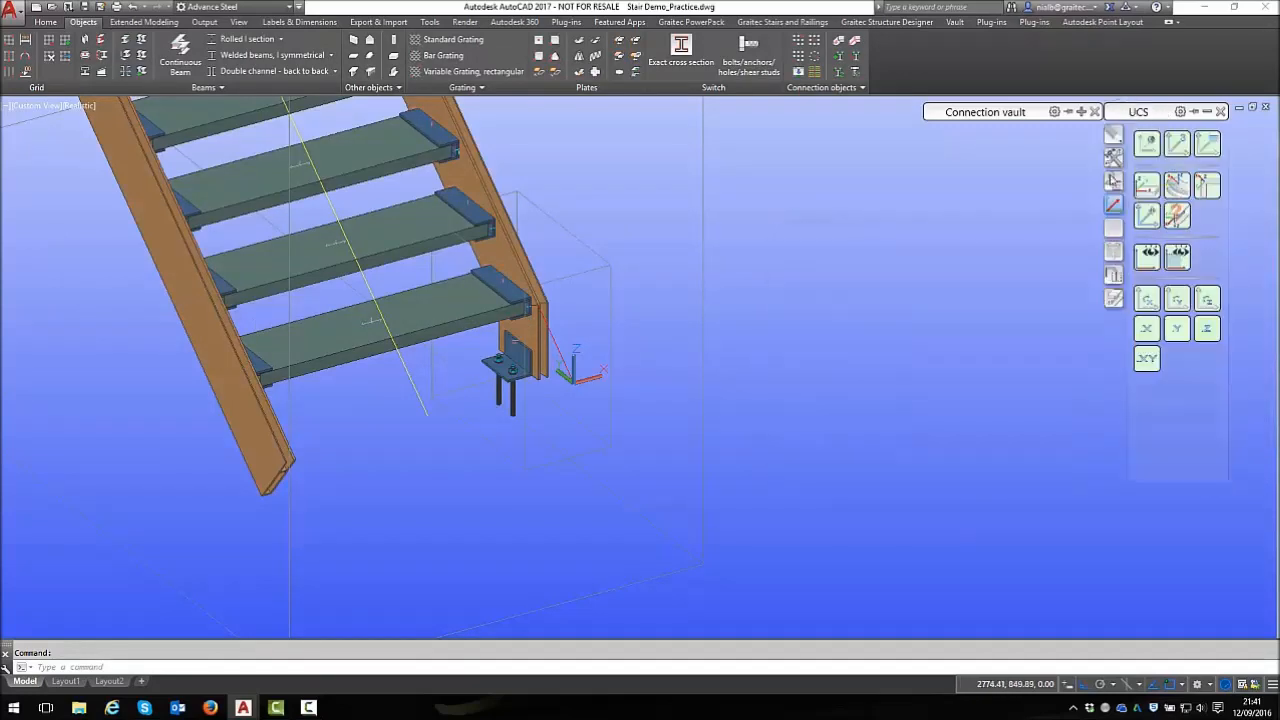
# Transfer the stair anchor angle connection to the lower flight's other stringer, without a reference point
pyautogui.click(1117, 160)
pyautogui.click(1147, 288)
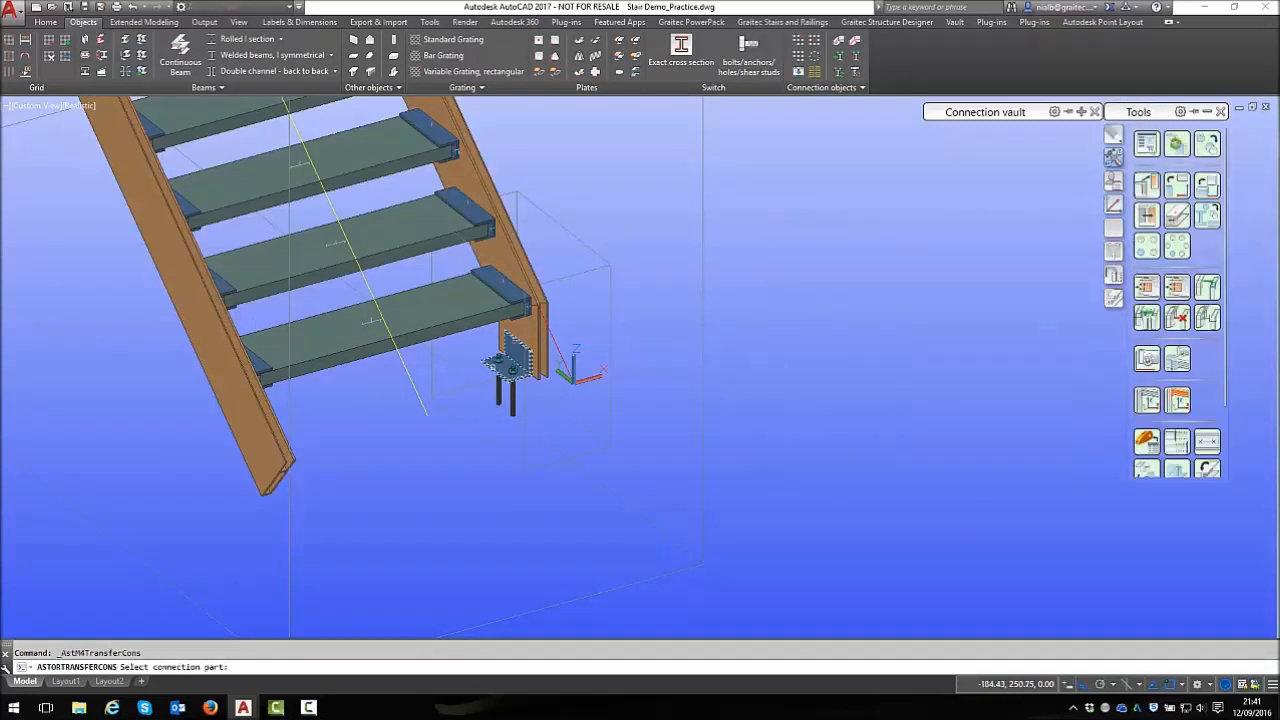
pyautogui.click(498, 366)
pyautogui.click(205, 300)
pyautogui.press('Return')
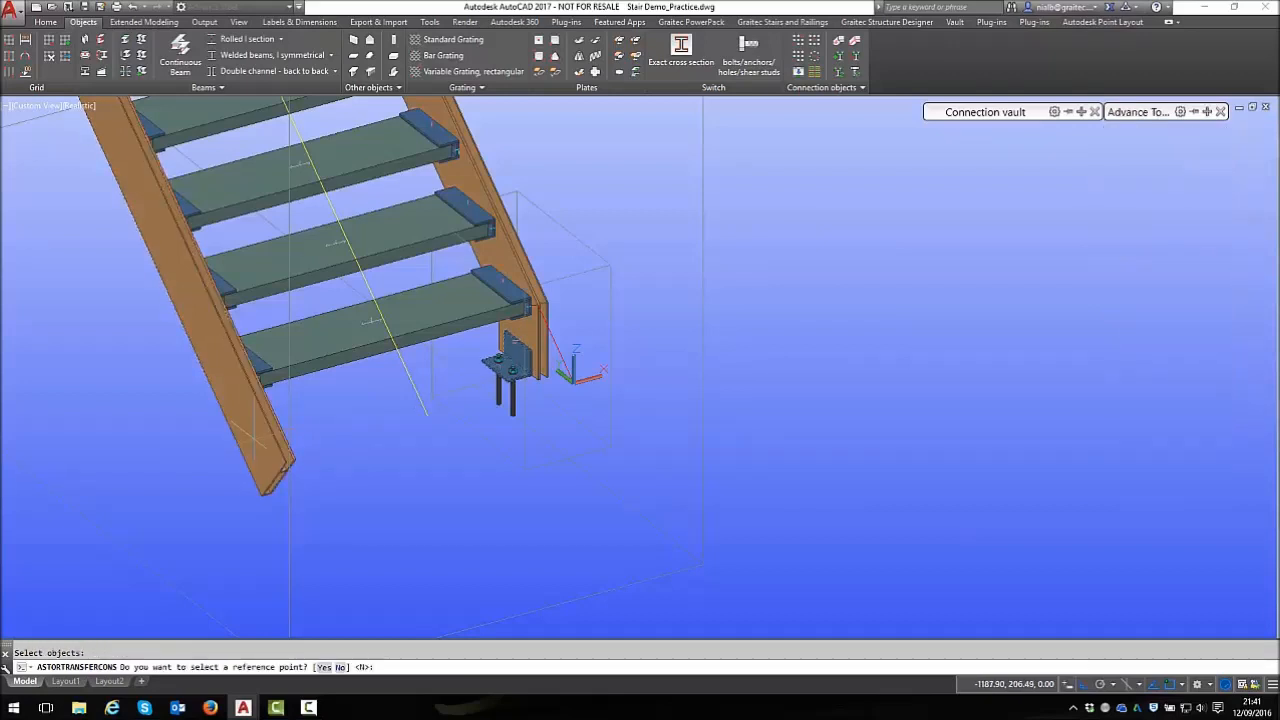
pyautogui.click(342, 666)
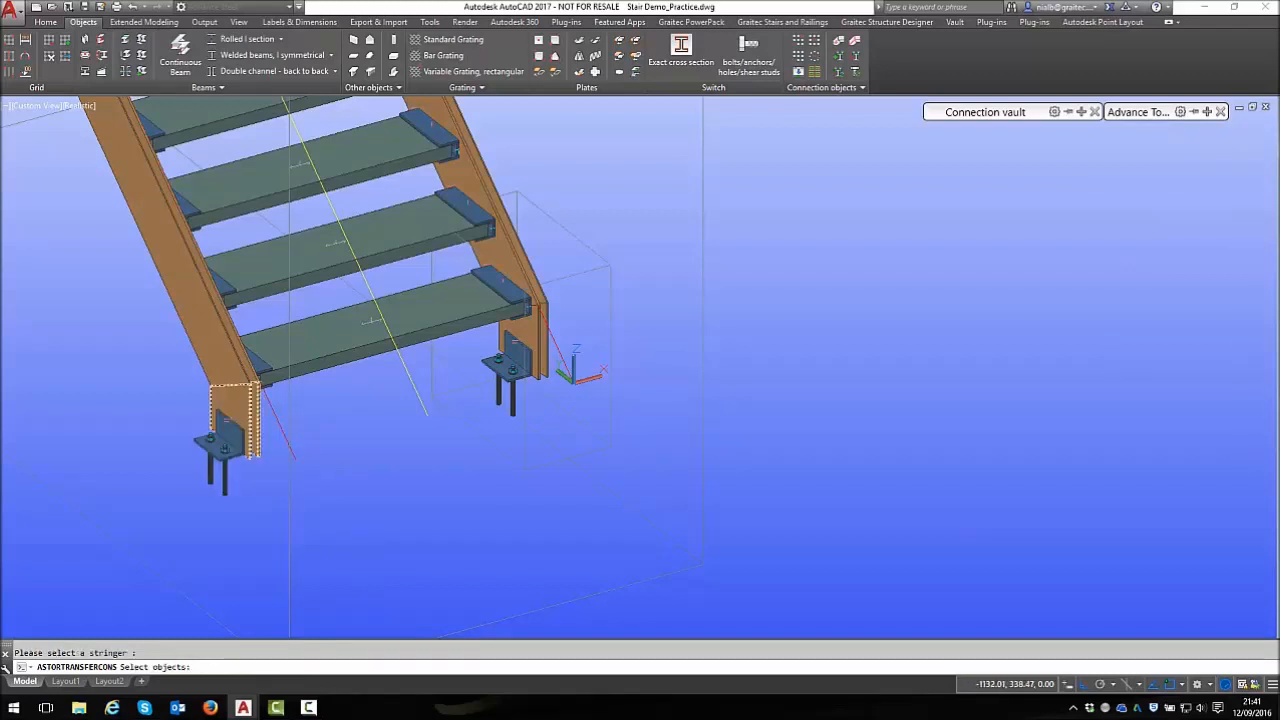
pyautogui.press('Return')
# Open the Advance joint properties of the transferred stair anchor angle and examine its general vertical extension settings
pyautogui.scroll(6, 243, 430)
pyautogui.doubleClick(234, 436)
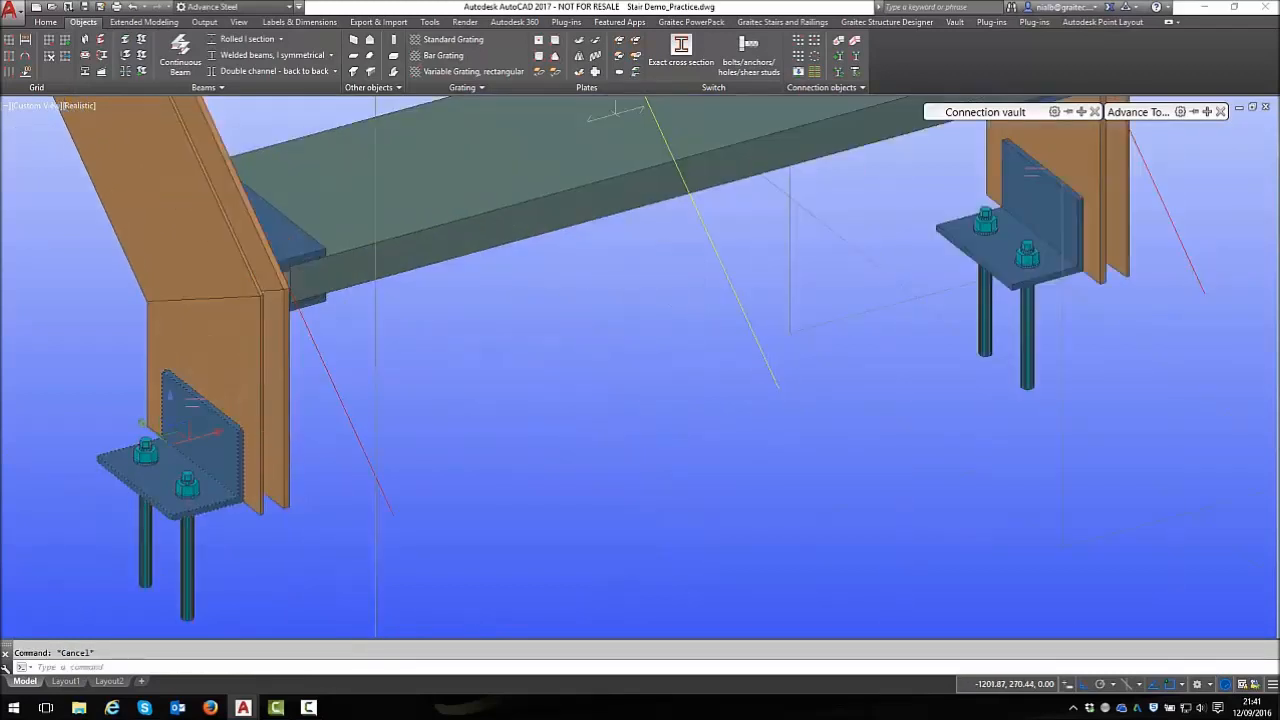
pyautogui.rightClick(437, 376)
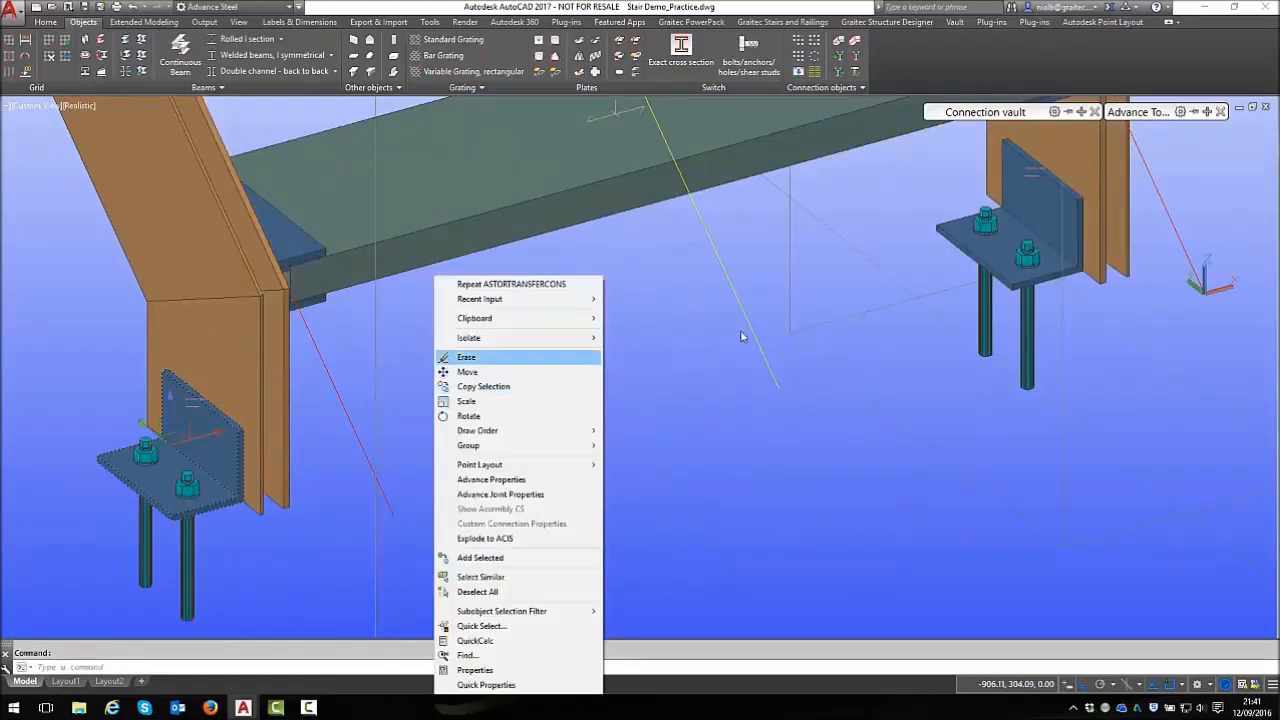
pyautogui.click(511, 494)
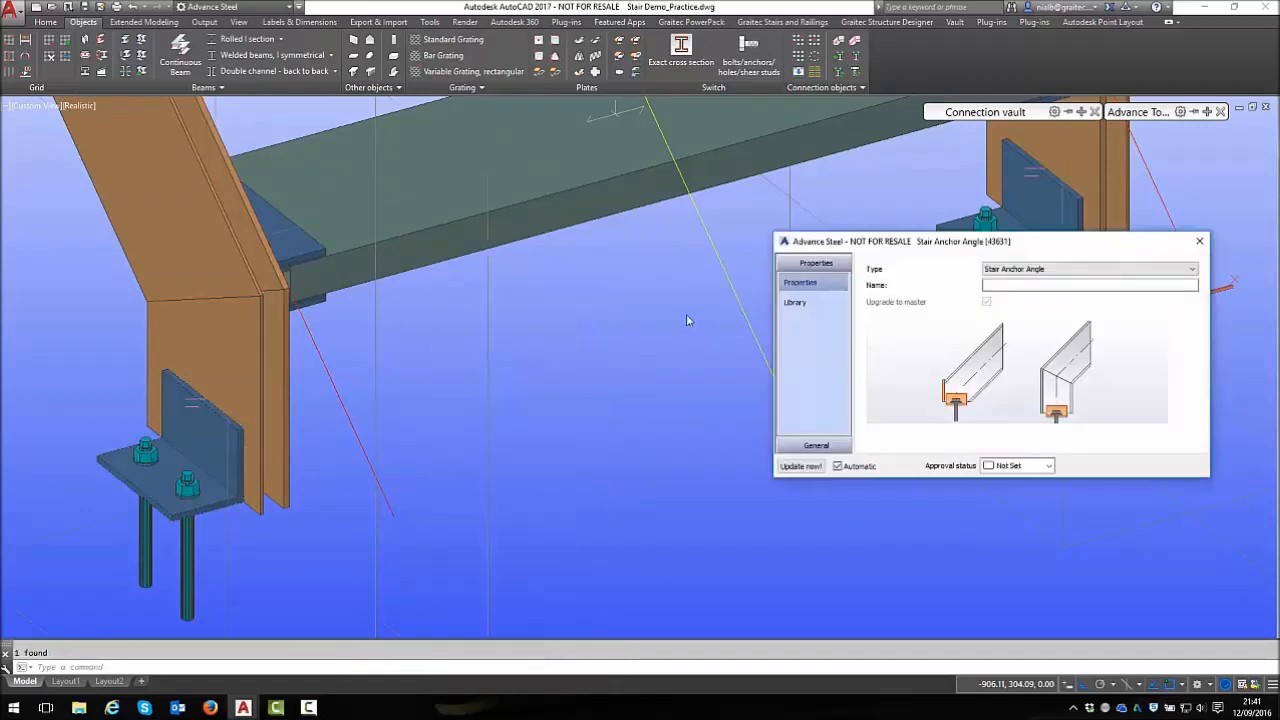
pyautogui.click(818, 445)
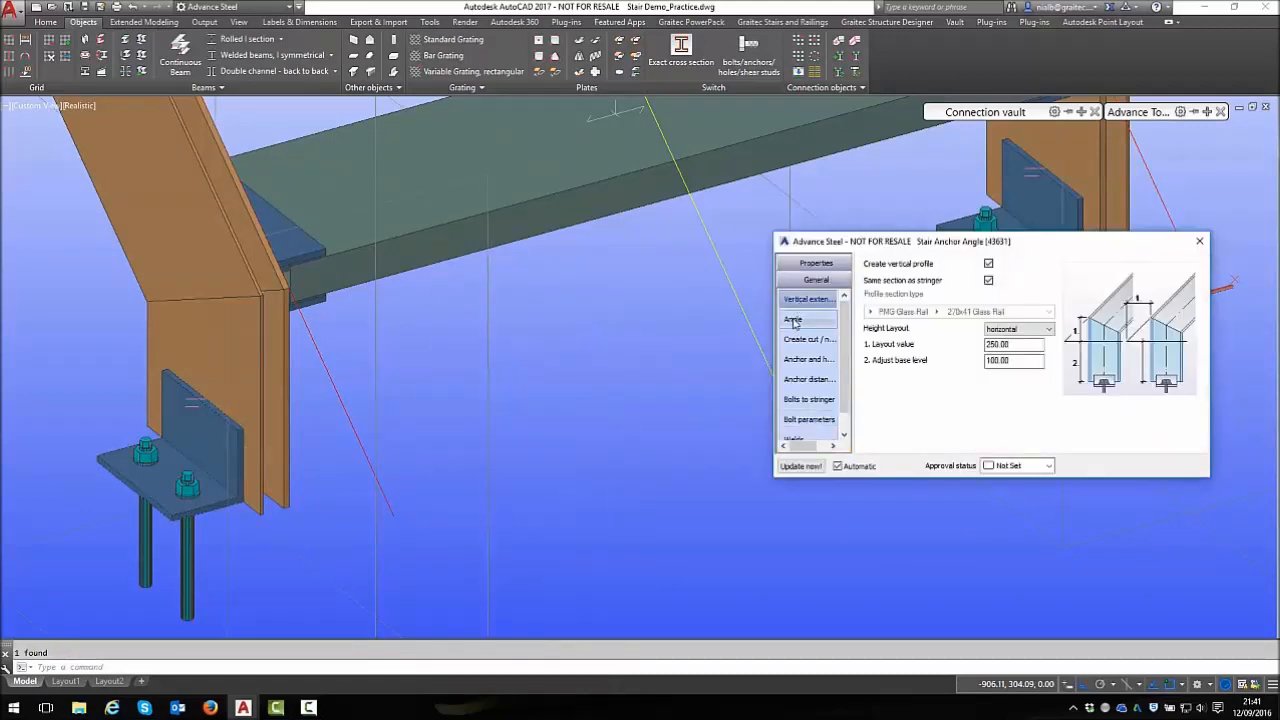
# Change the stair anchor angle's cleat option so its single cleat sits on the inner side of the stringer
pyautogui.click(795, 318)
pyautogui.click(1015, 263)
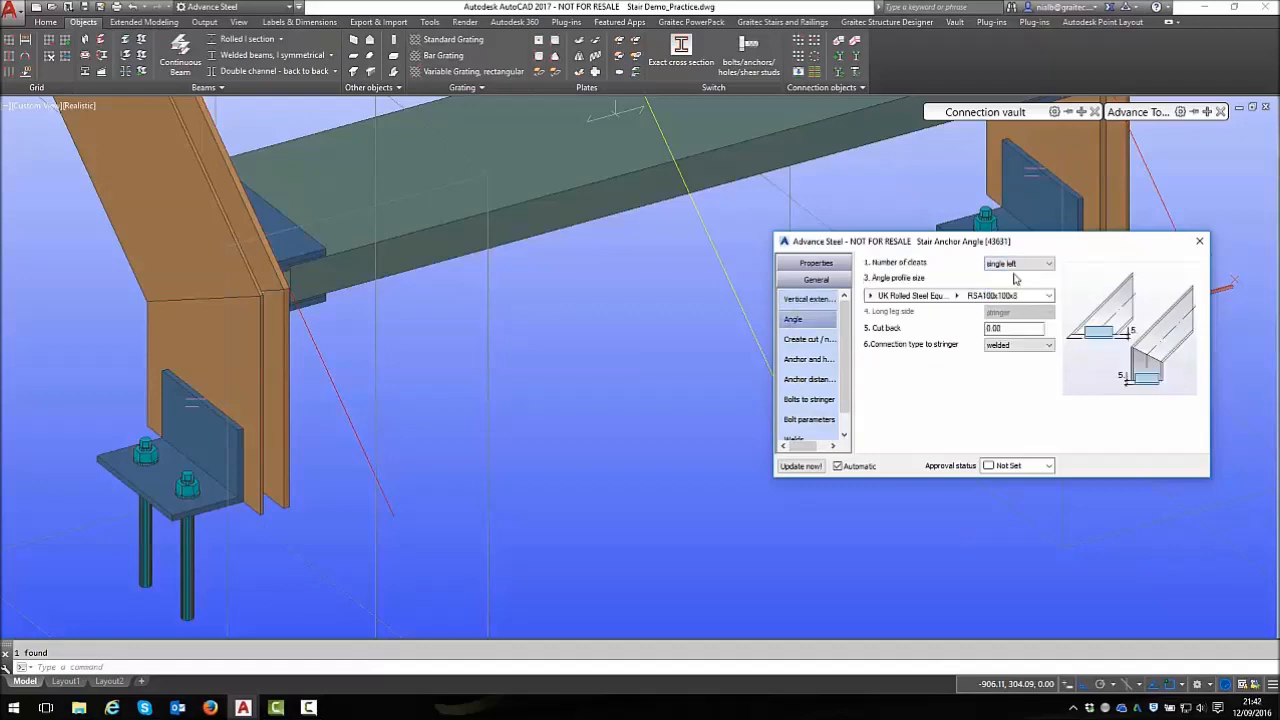
pyautogui.click(1000, 287)
pyautogui.click(1199, 241)
# Examine the anchor angles at the stair base from several sides and follow the lower flight up to the landing
pyautogui.scroll(-2, 522, 350)
pyautogui.scroll(2, 666, 381)
pyautogui.keyDown('shift'); pyautogui.moveTo(655, 398); pyautogui.dragTo(715, 352, button='middle'); pyautogui.keyUp('shift')
pyautogui.keyDown('shift'); pyautogui.moveTo(762, 302); pyautogui.dragTo(742, 342, button='middle'); pyautogui.keyUp('shift')
pyautogui.scroll(-2, 711, 345)
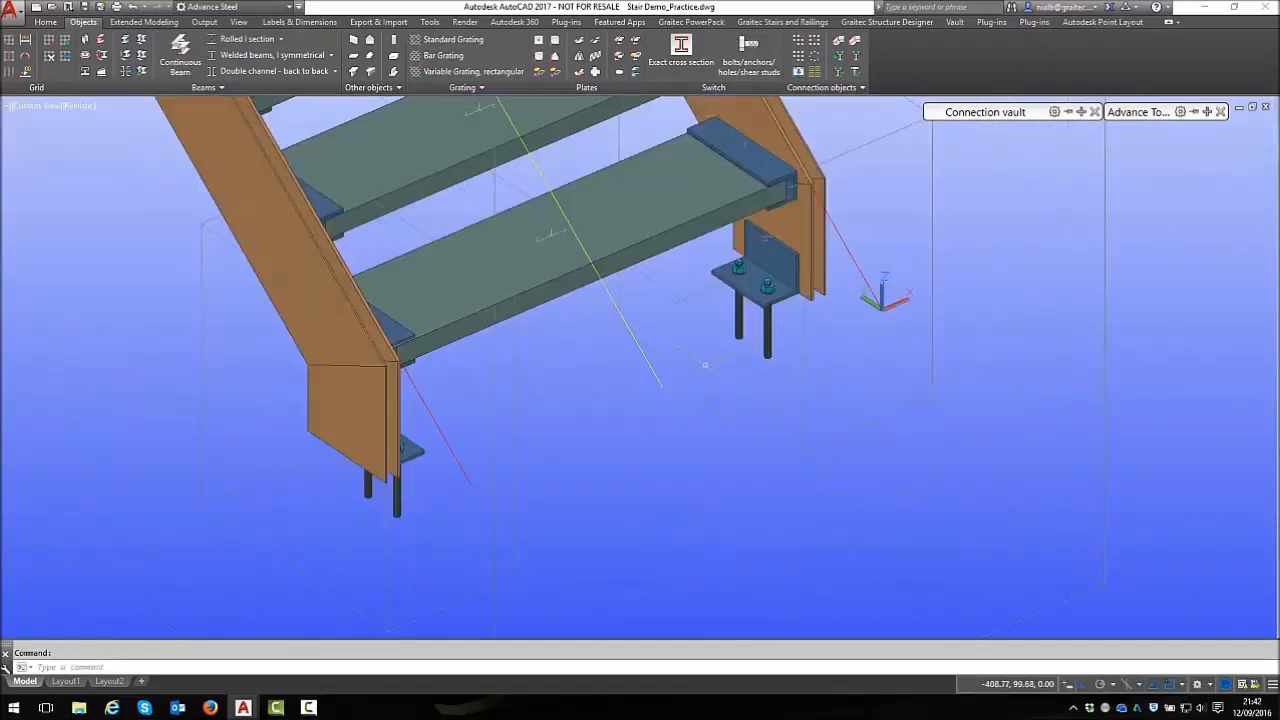
pyautogui.keyDown('shift'); pyautogui.moveTo(664, 354); pyautogui.dragTo(726, 327, button='middle'); pyautogui.keyUp('shift')
pyautogui.scroll(-8, 717, 448)
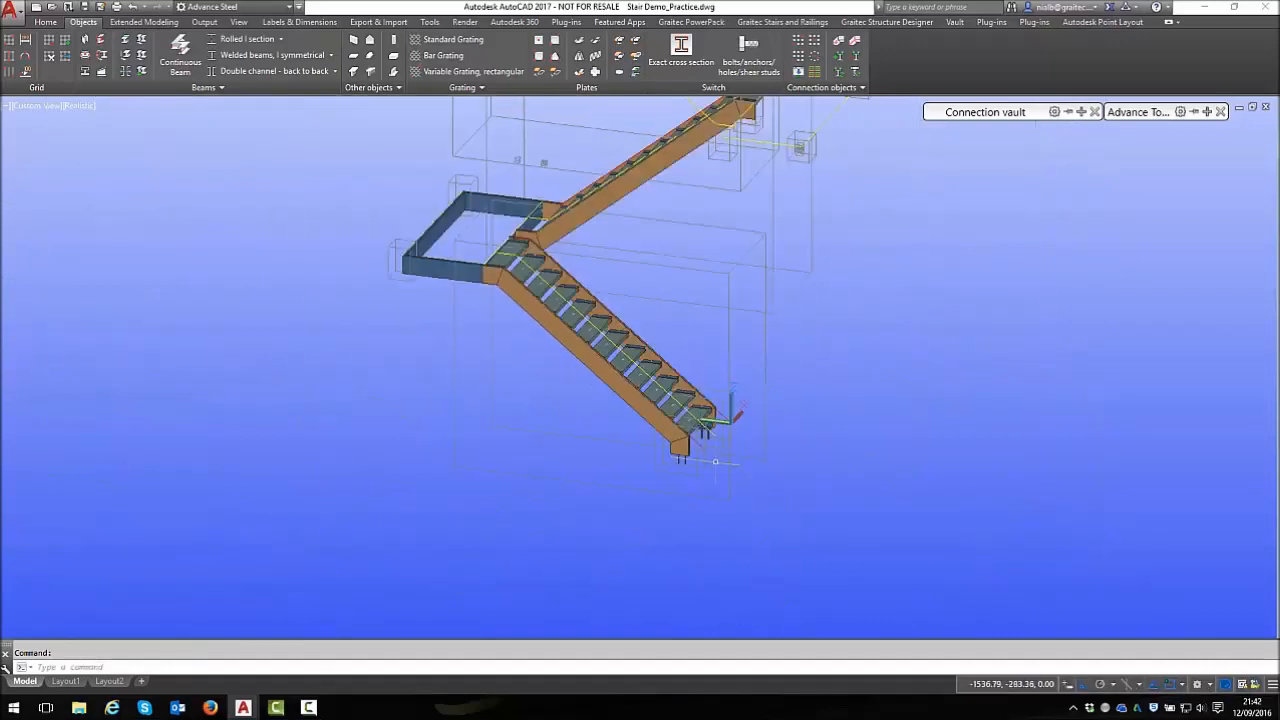
pyautogui.scroll(3, 517, 271)
pyautogui.scroll(4, 520, 262)
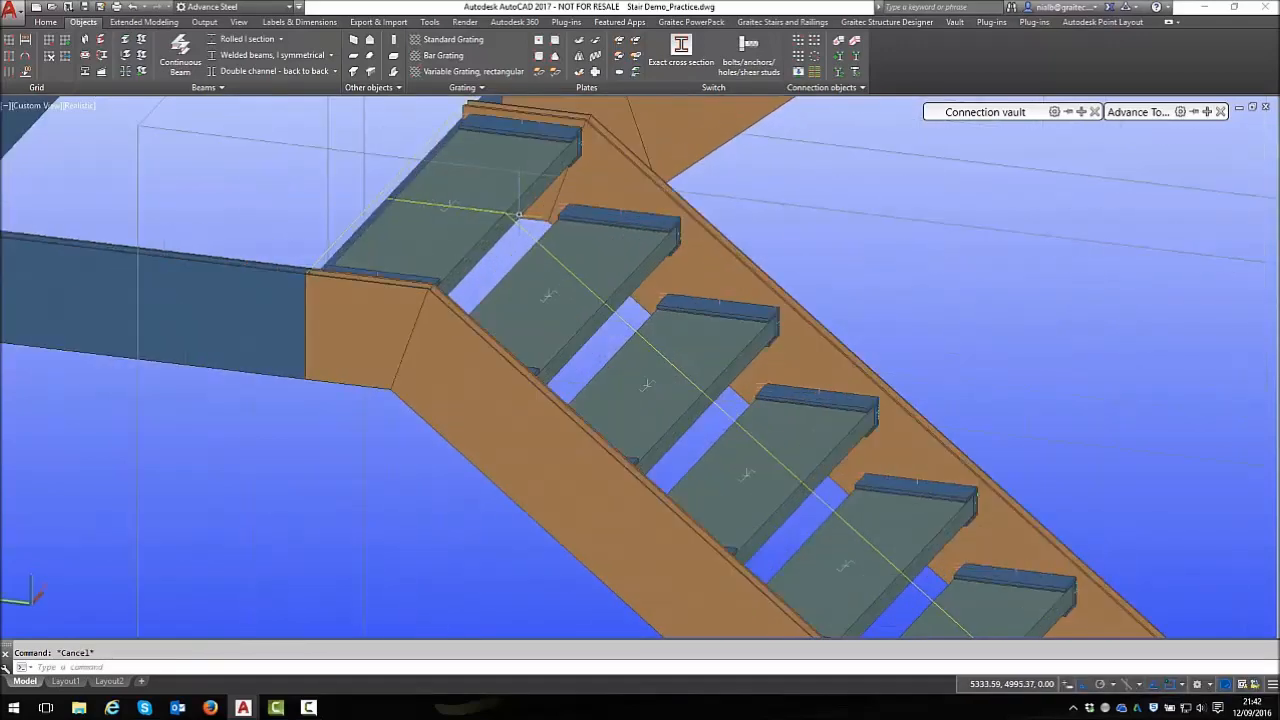
# Move the UCS origin to the lower corner of the upper flight's first tread and rotate it about Z so X runs along the tread
pyautogui.scroll(-7, 530, 300)
pyautogui.scroll(5, 540, 390)
pyautogui.keyDown('shift'); pyautogui.moveTo(540, 390); pyautogui.dragTo(680, 230, button='middle'); pyautogui.keyUp('shift')
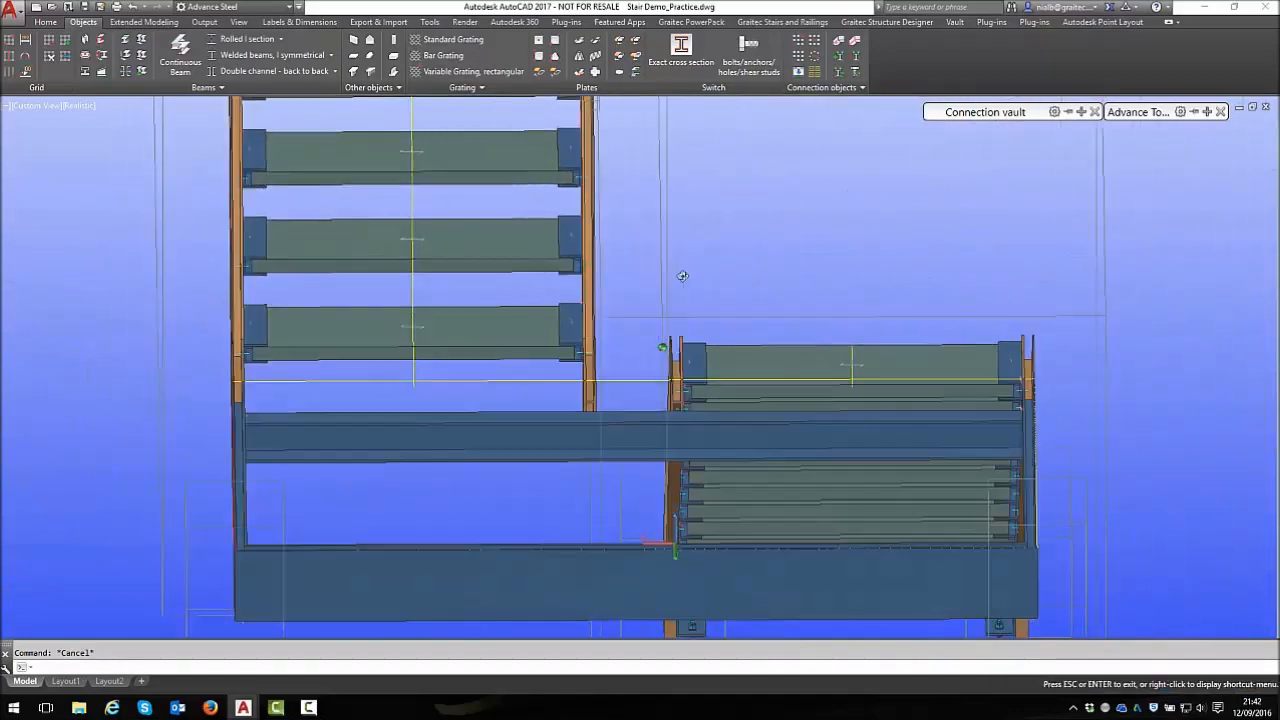
pyautogui.moveTo(1140, 110)
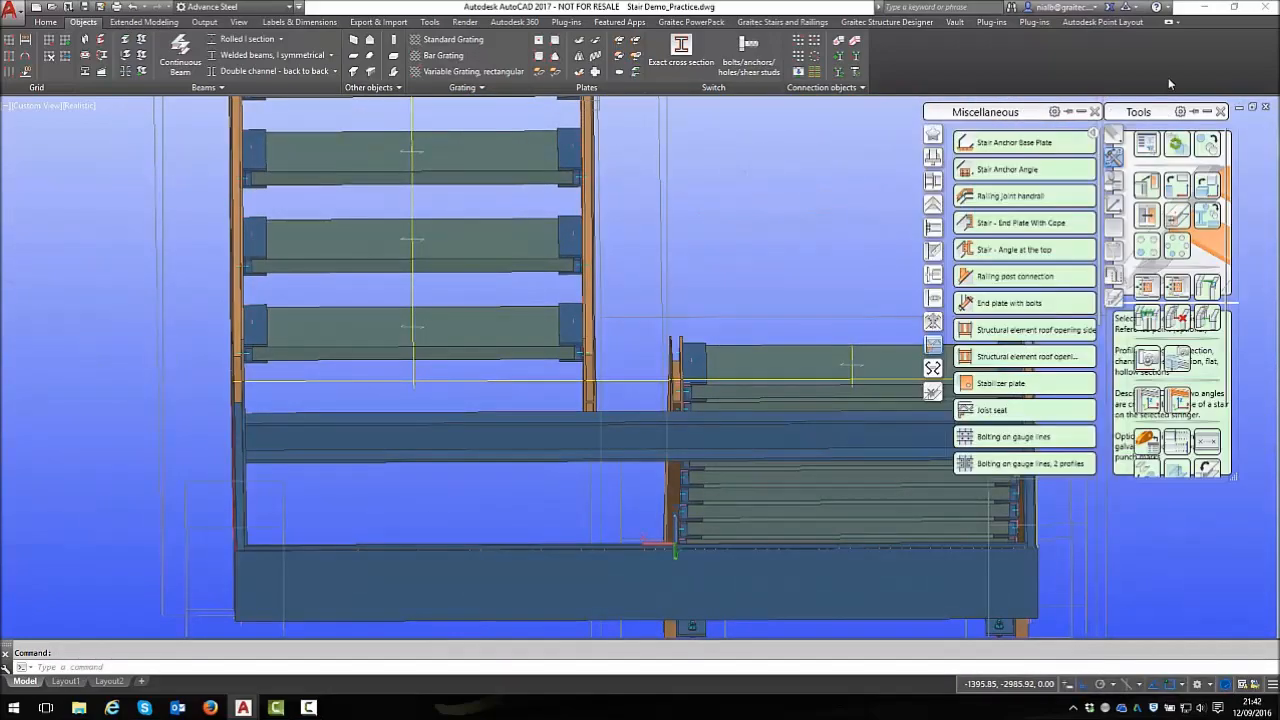
pyautogui.click(1114, 205)
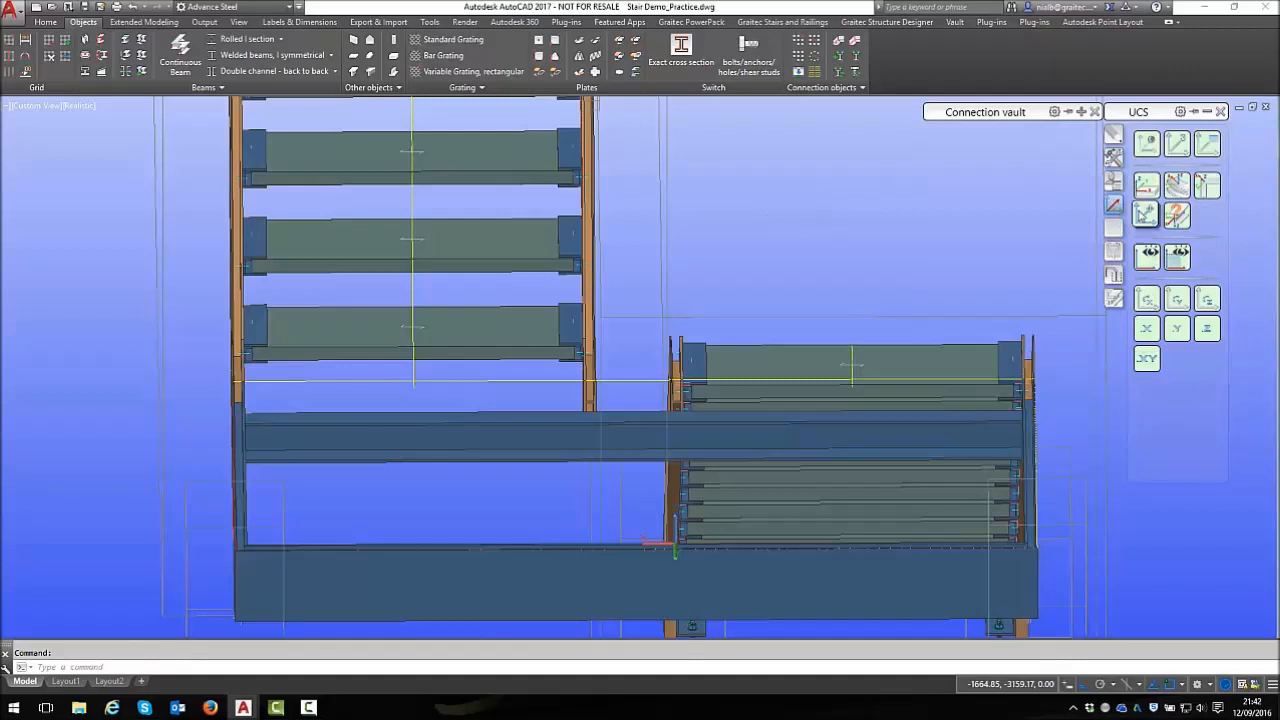
pyautogui.click(1147, 216)
pyautogui.scroll(8, 340, 420)
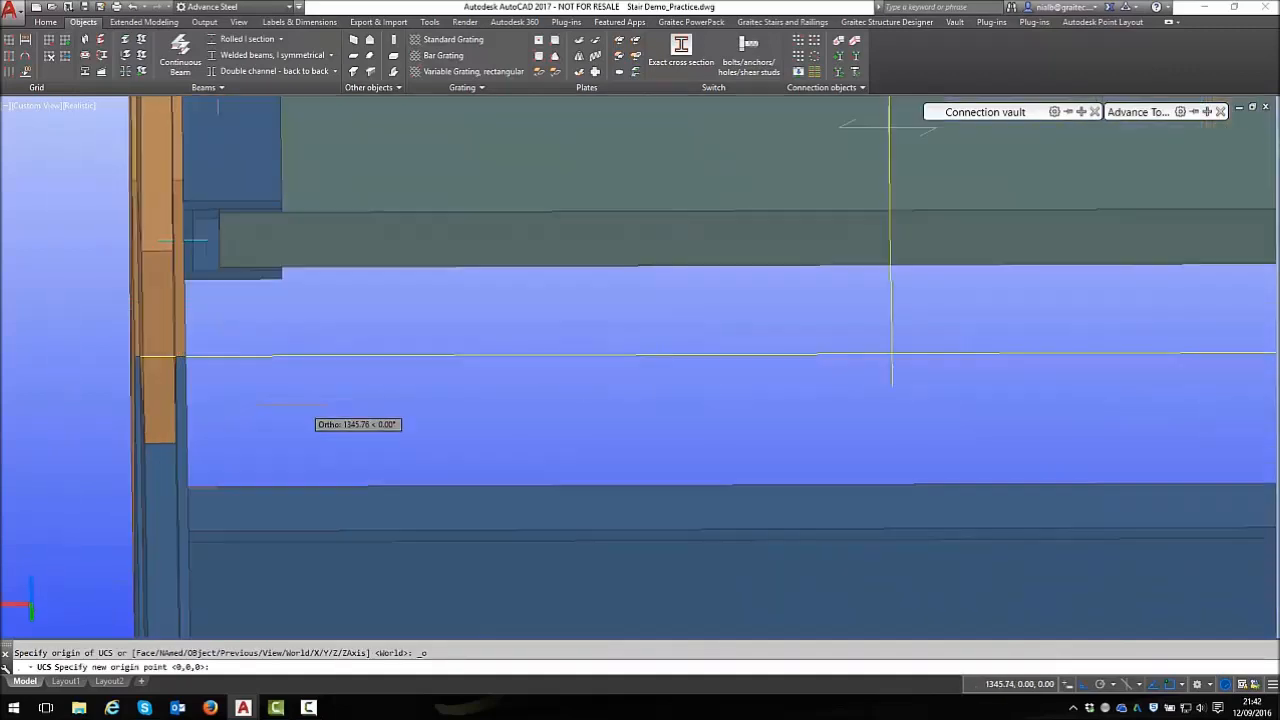
pyautogui.click(185, 205)
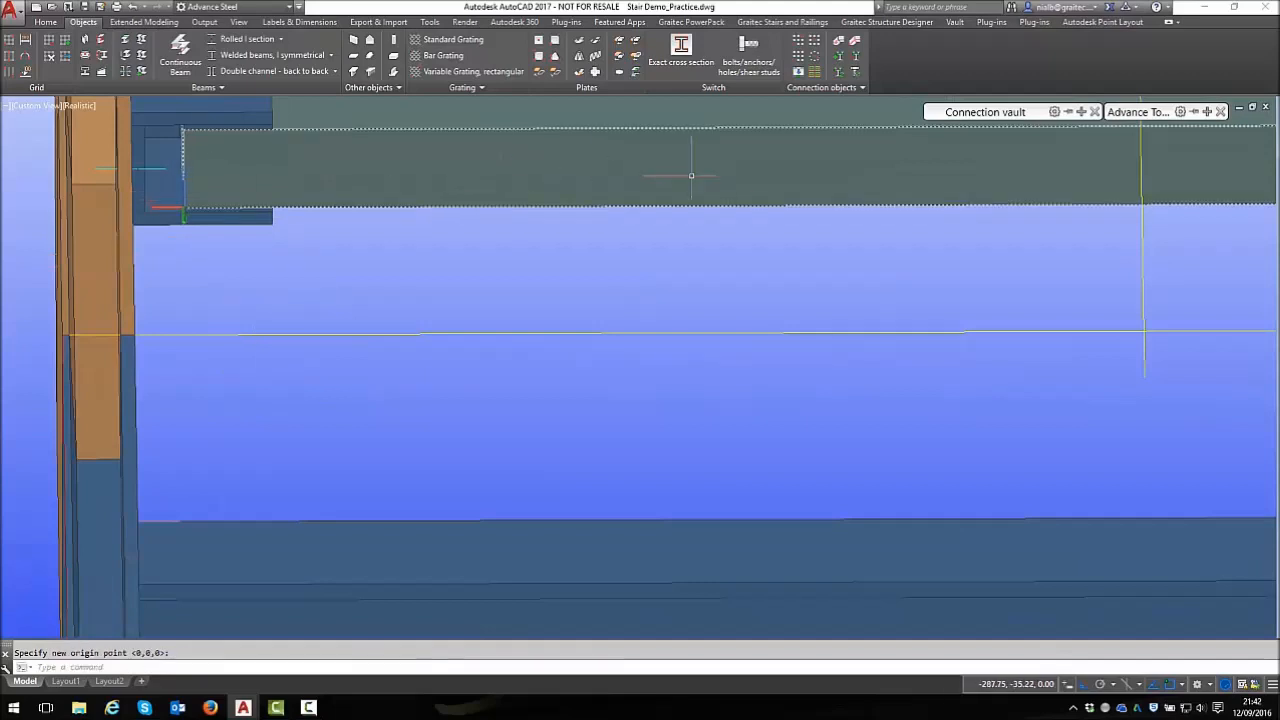
pyautogui.moveTo(1140, 114)
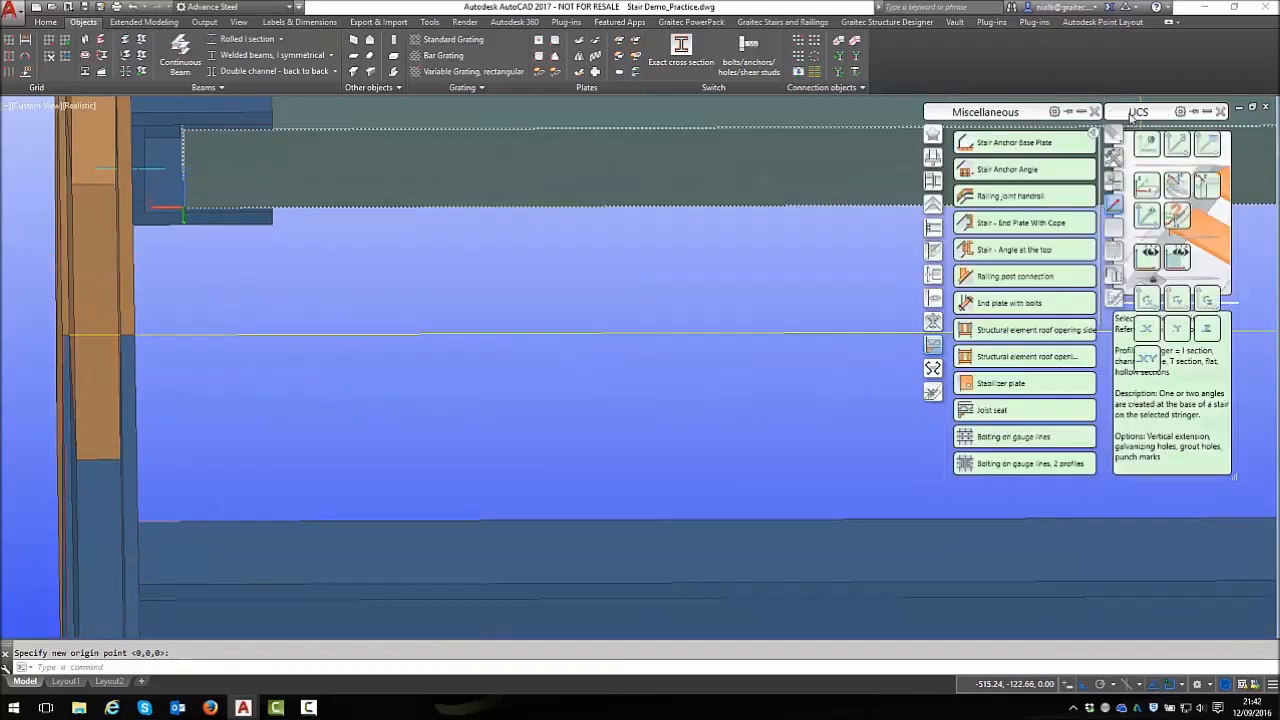
pyautogui.click(1207, 299)
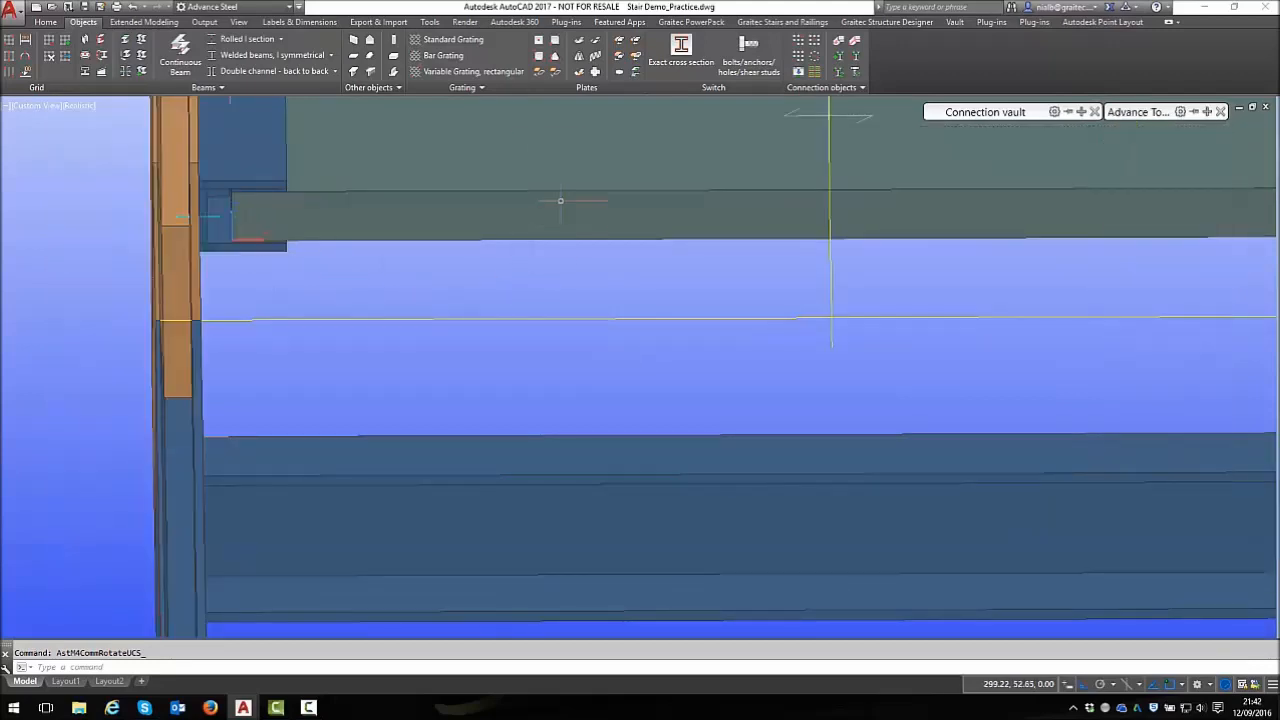
# Create a rectangular plate by its diagonal from the tread's lower corner across the landing, about 2734 by 2075 mm
pyautogui.click(554, 44)
pyautogui.click(230, 240)
pyautogui.scroll(-5, 200, 240)
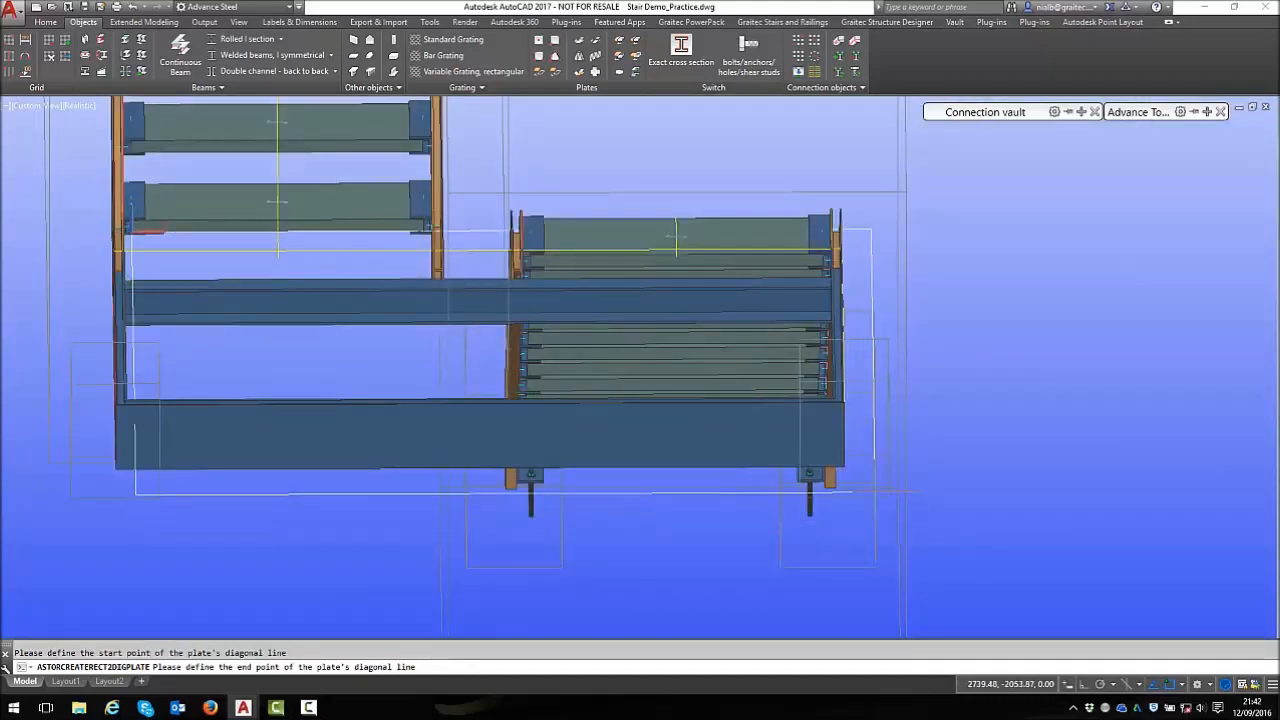
pyautogui.click(855, 494)
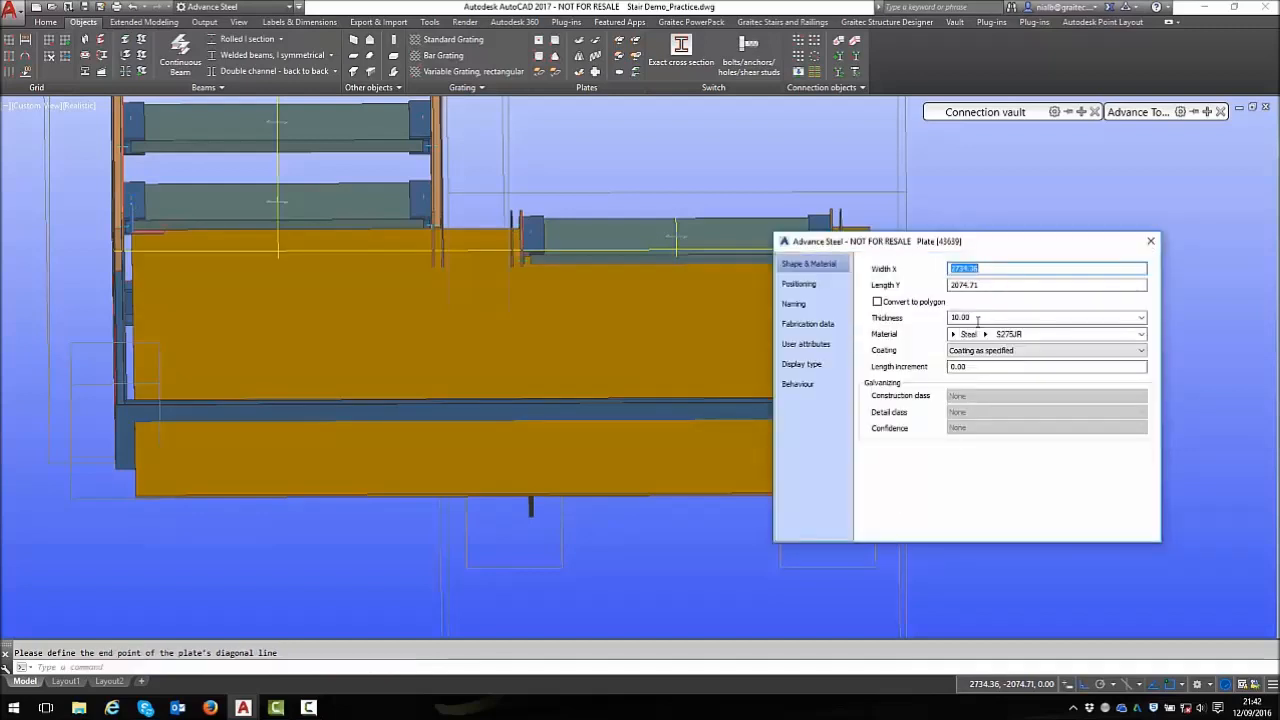
# Set the landing plate's thickness to 50 mm and check its fit against the adjacent tread
pyautogui.doubleClick(972, 318)
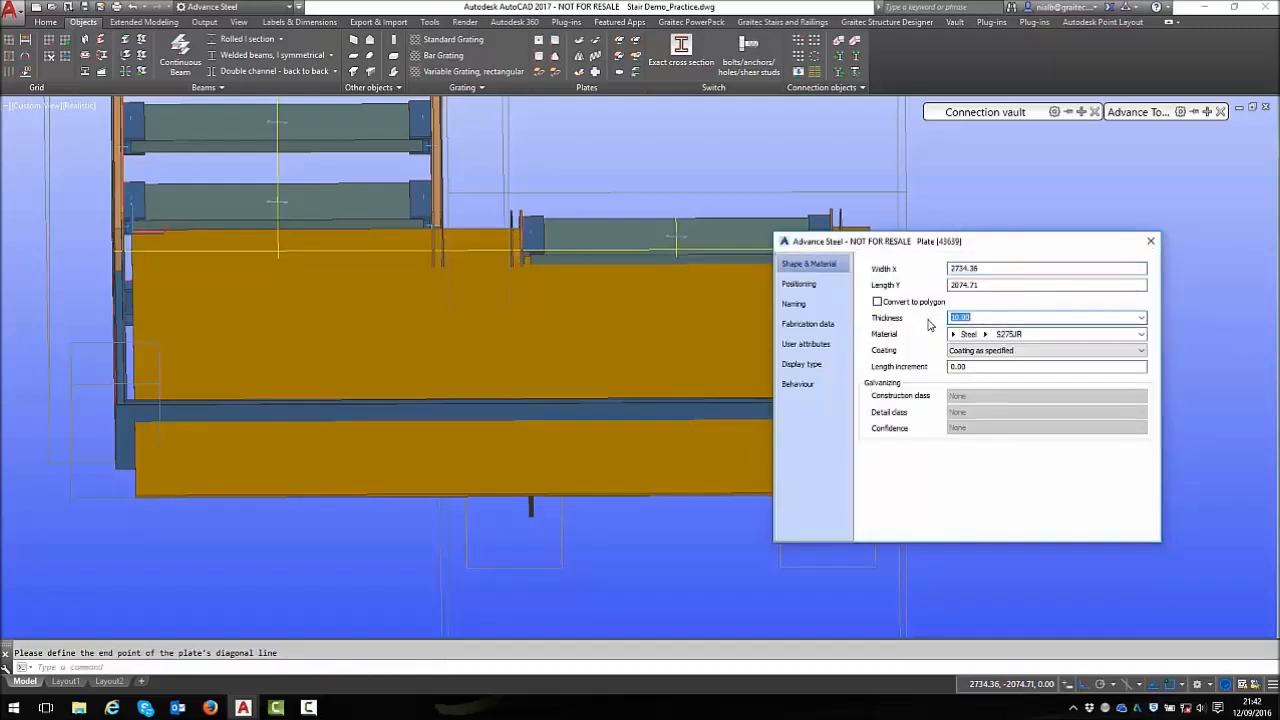
pyautogui.press('Return')
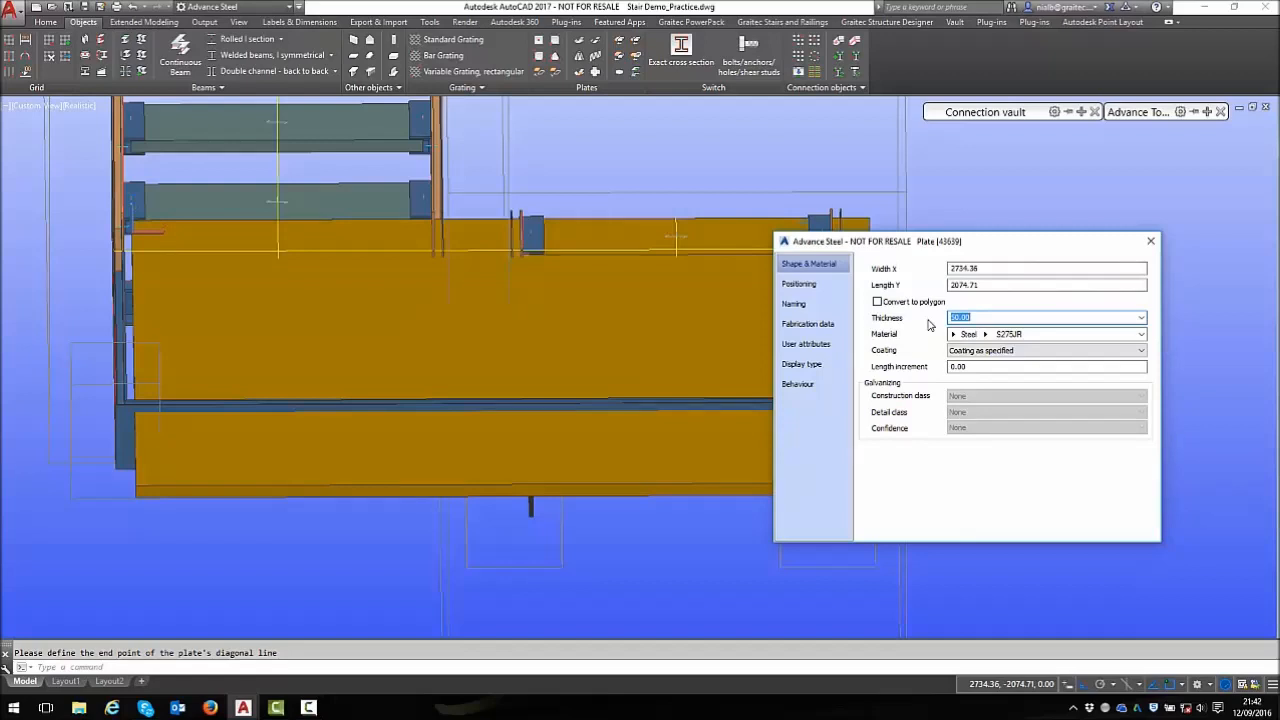
pyautogui.scroll(5, 195, 306)
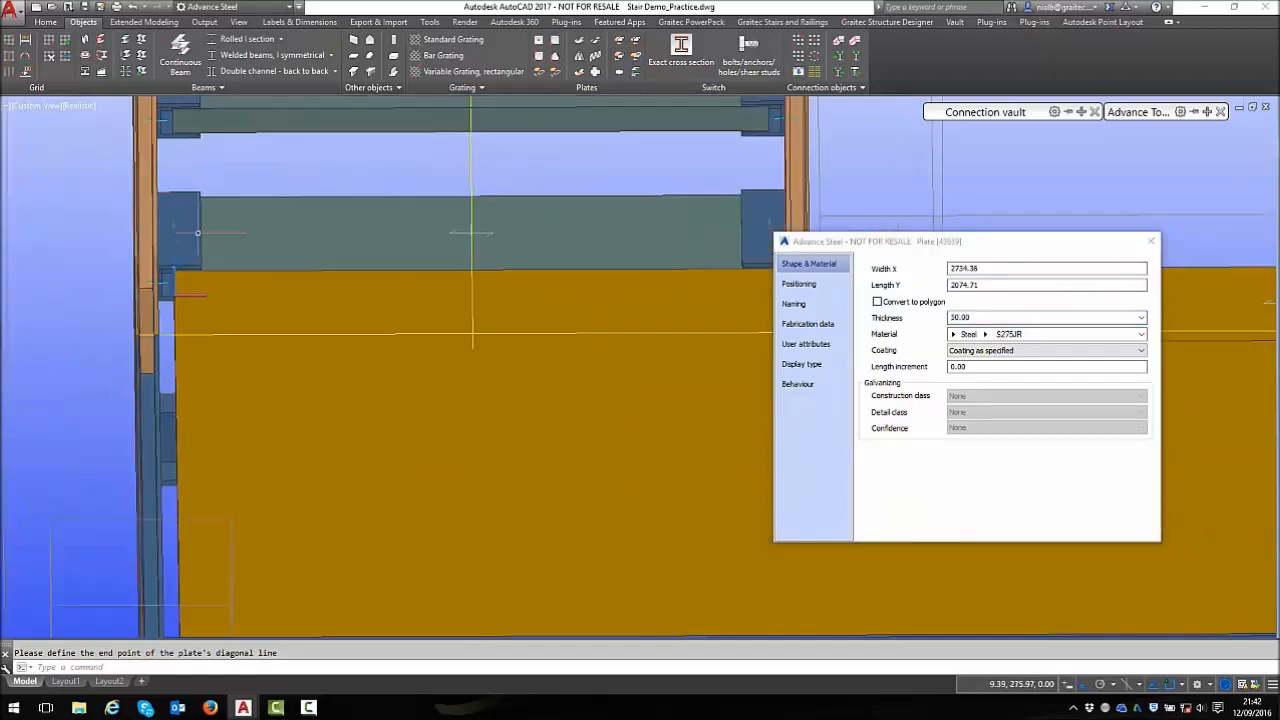
pyautogui.scroll(-5, 195, 306)
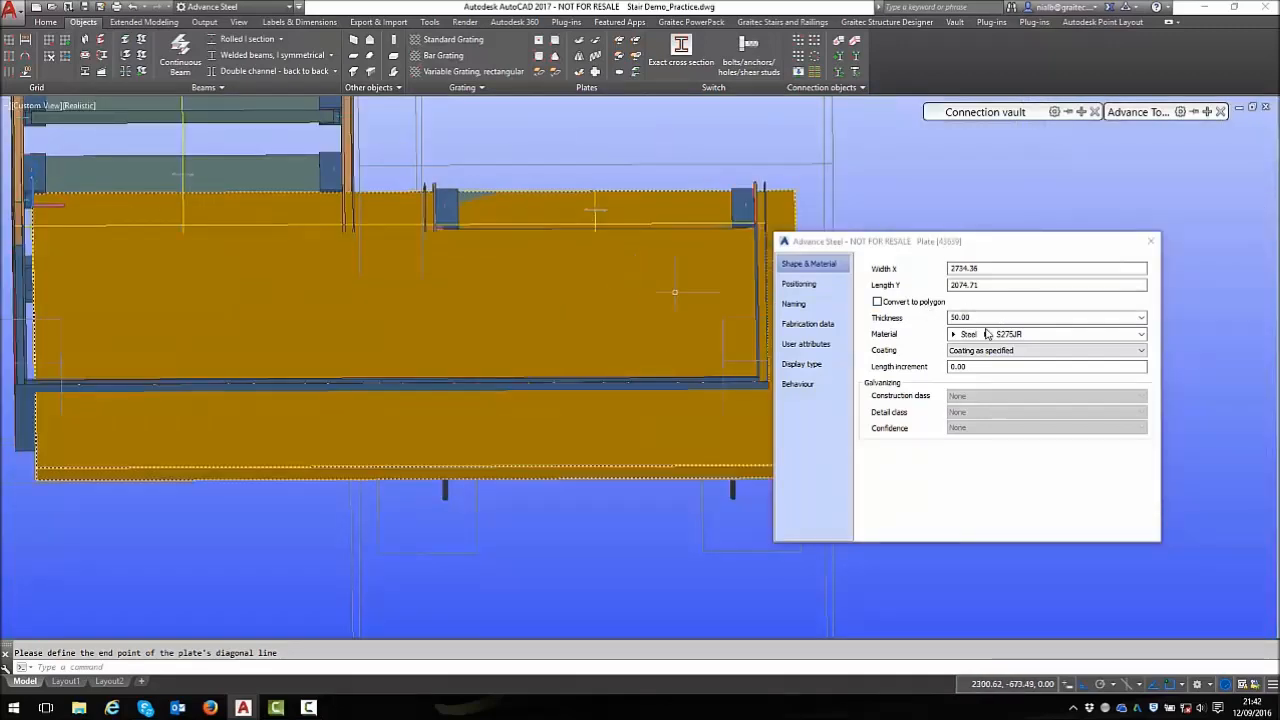
# Set the landing plate's material to Glass from the Others group
pyautogui.click(953, 336)
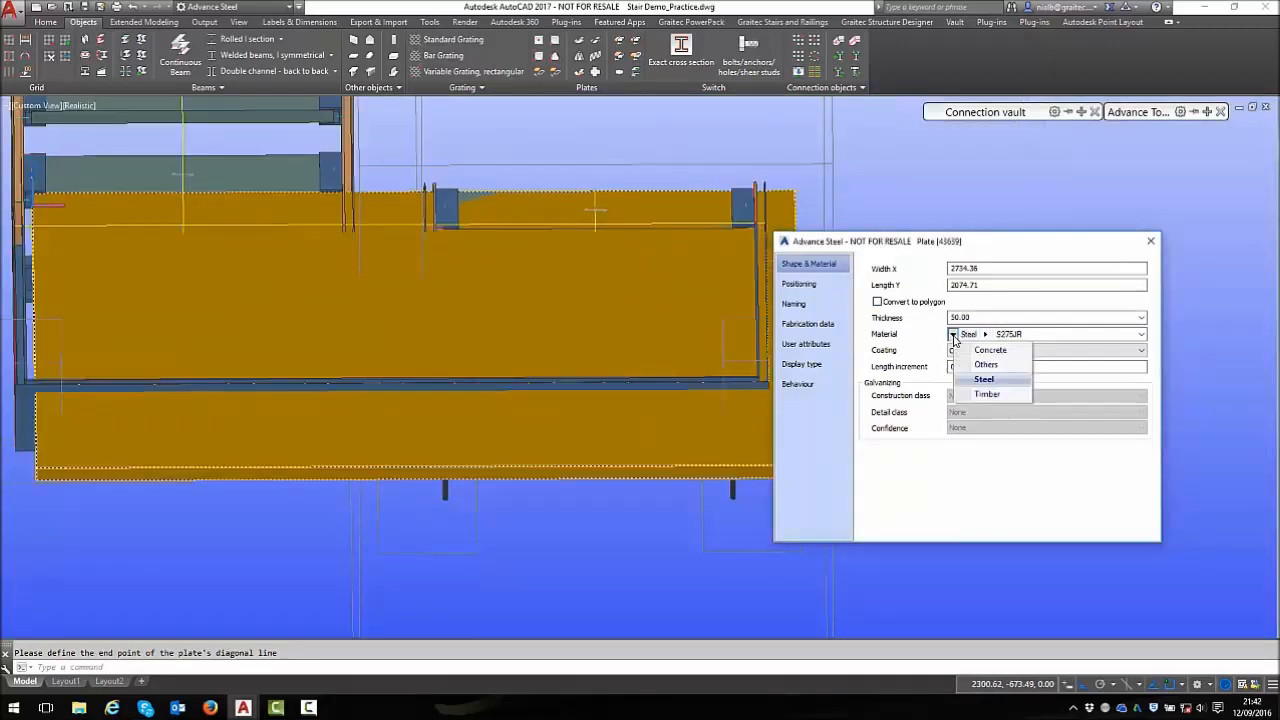
pyautogui.click(986, 366)
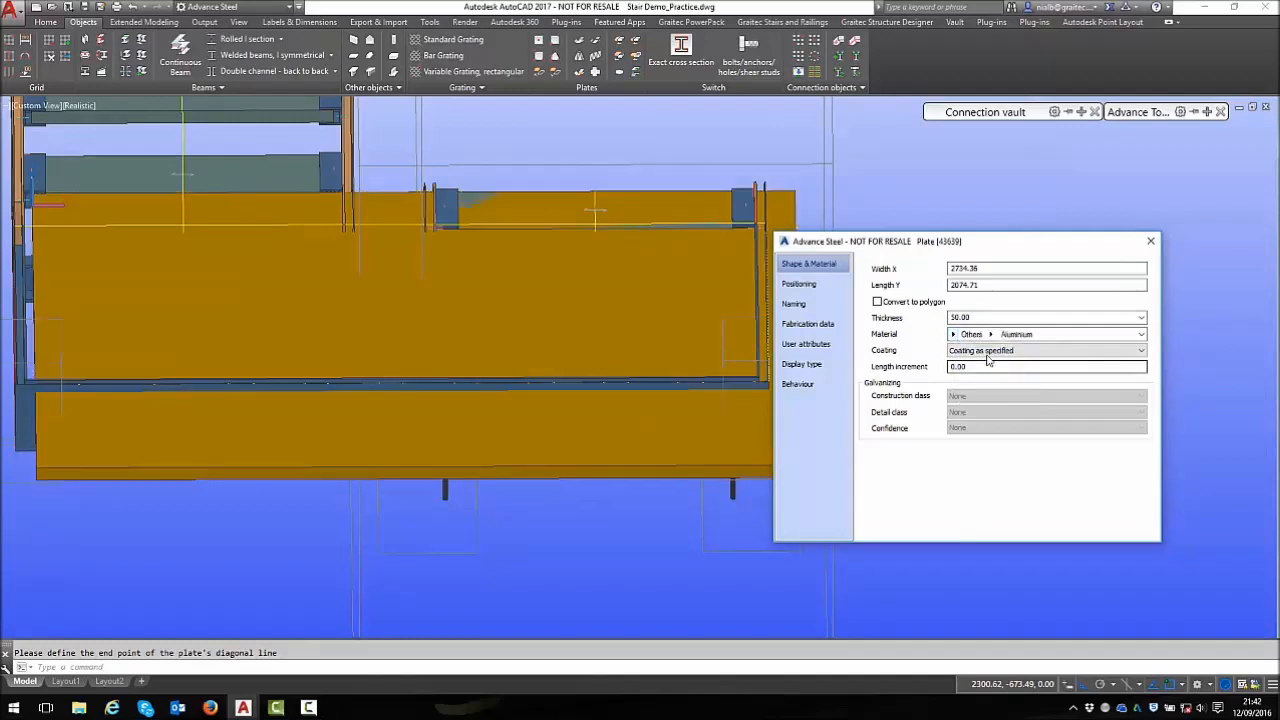
pyautogui.click(989, 335)
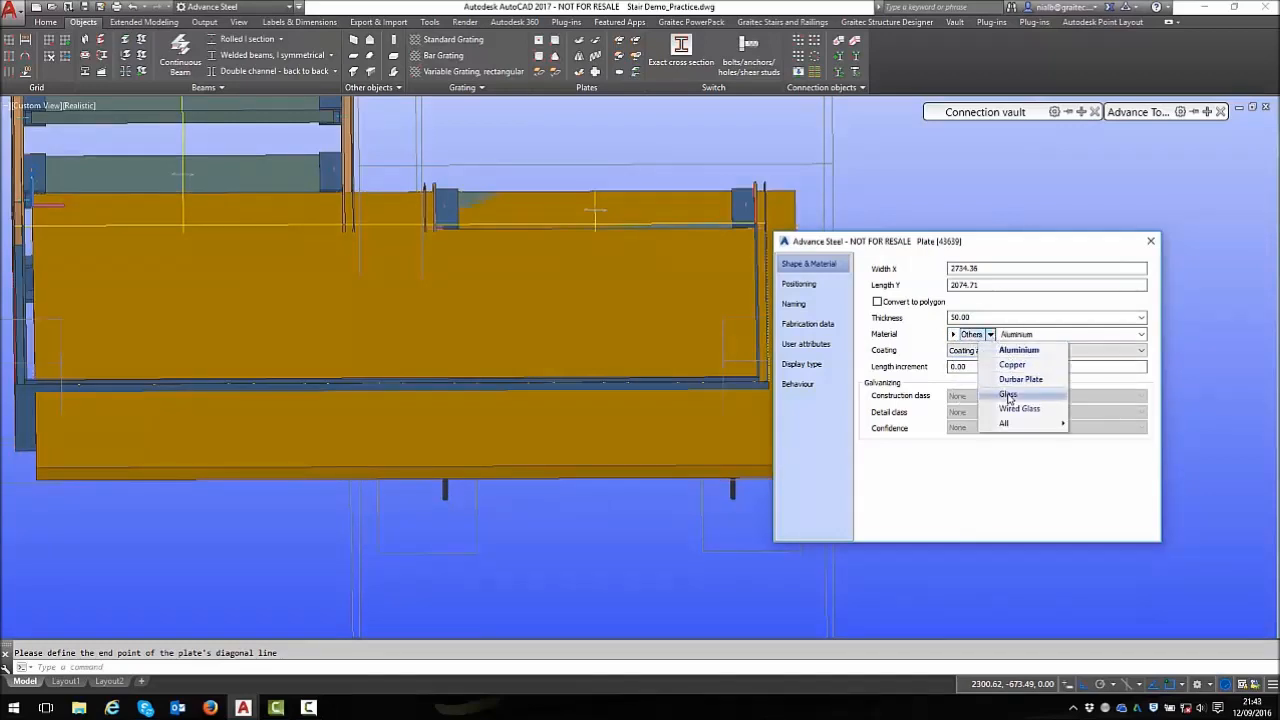
pyautogui.click(1008, 394)
# Browse the full list of materials in the Others group for the landing plate
pyautogui.click(990, 335)
pyautogui.moveTo(1032, 426)
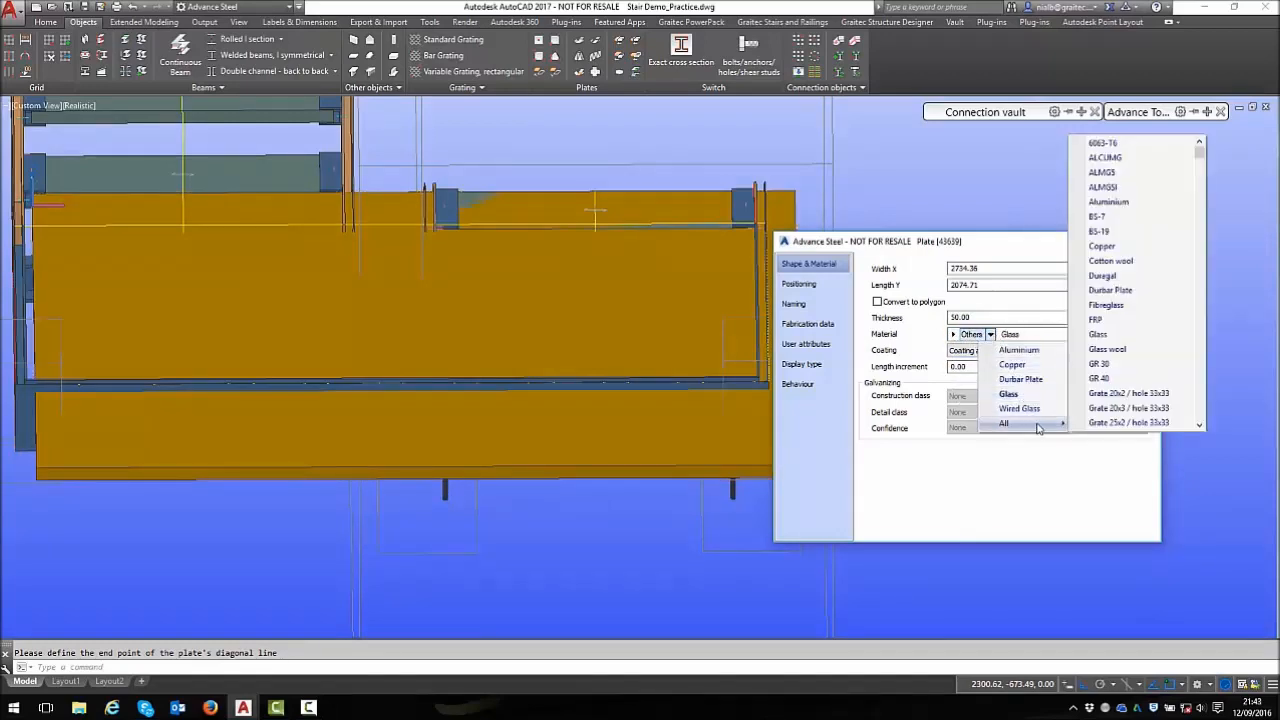
pyautogui.scroll(-10, 1136, 393)
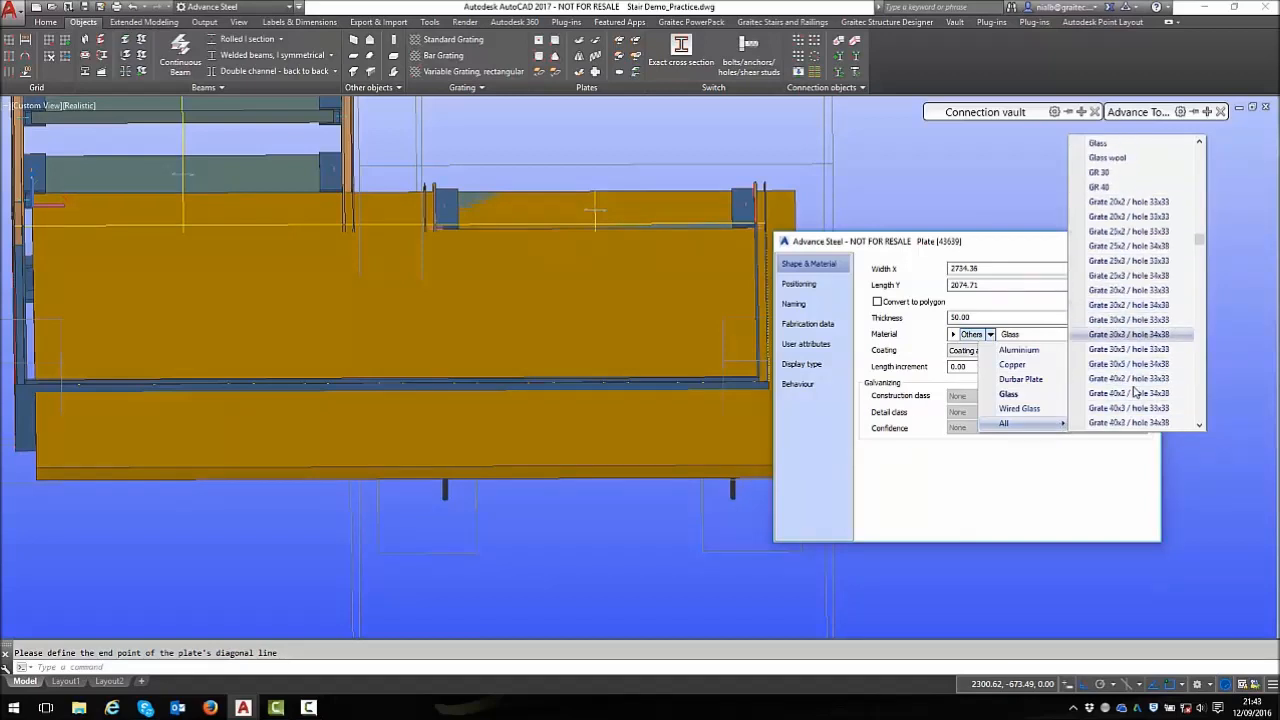
pyautogui.scroll(-2, 1130, 389)
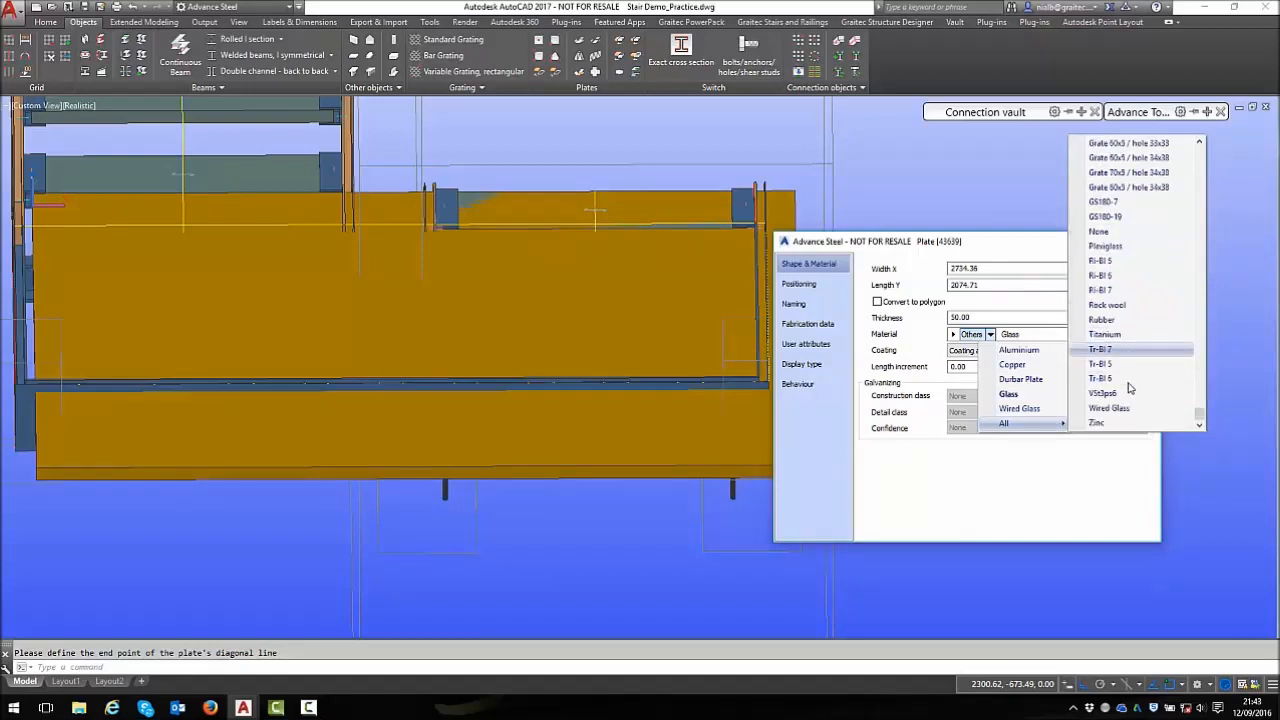
pyautogui.scroll(10, 1130, 380)
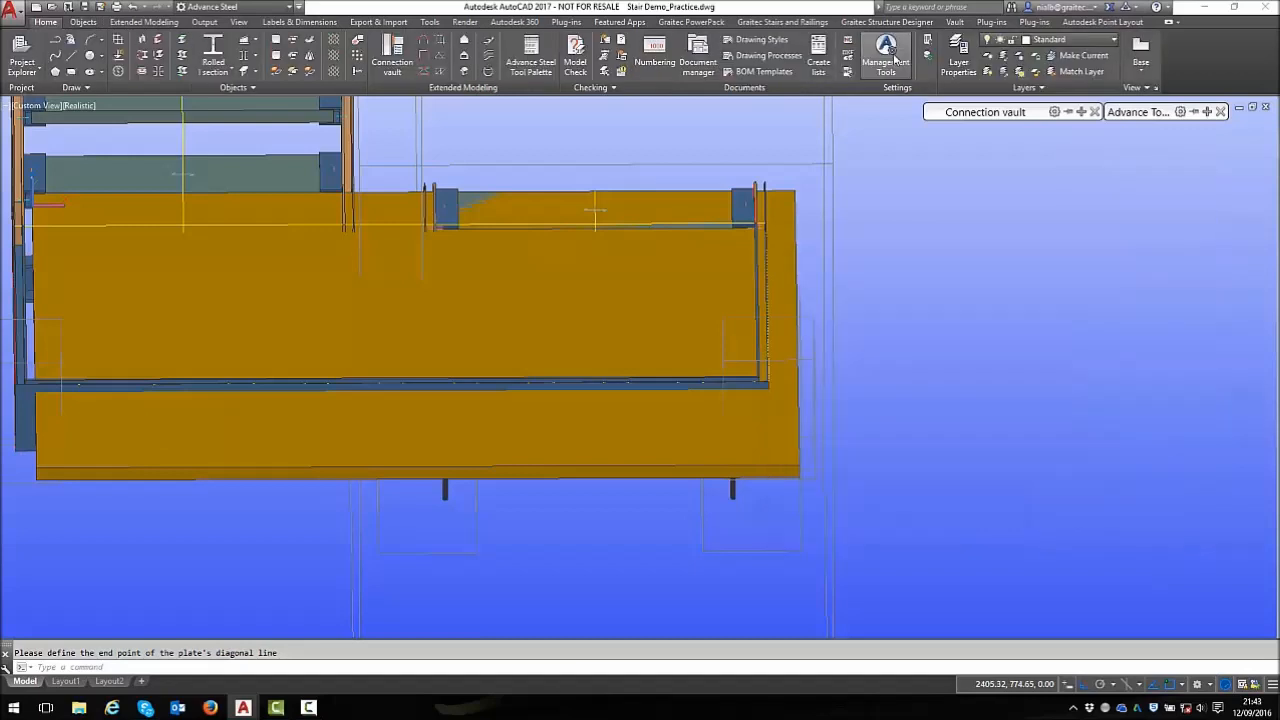
# Review the 16Mn and Glass material definitions in the Object Property Editor of the Advance Steel Management Tools
pyautogui.click(893, 60)
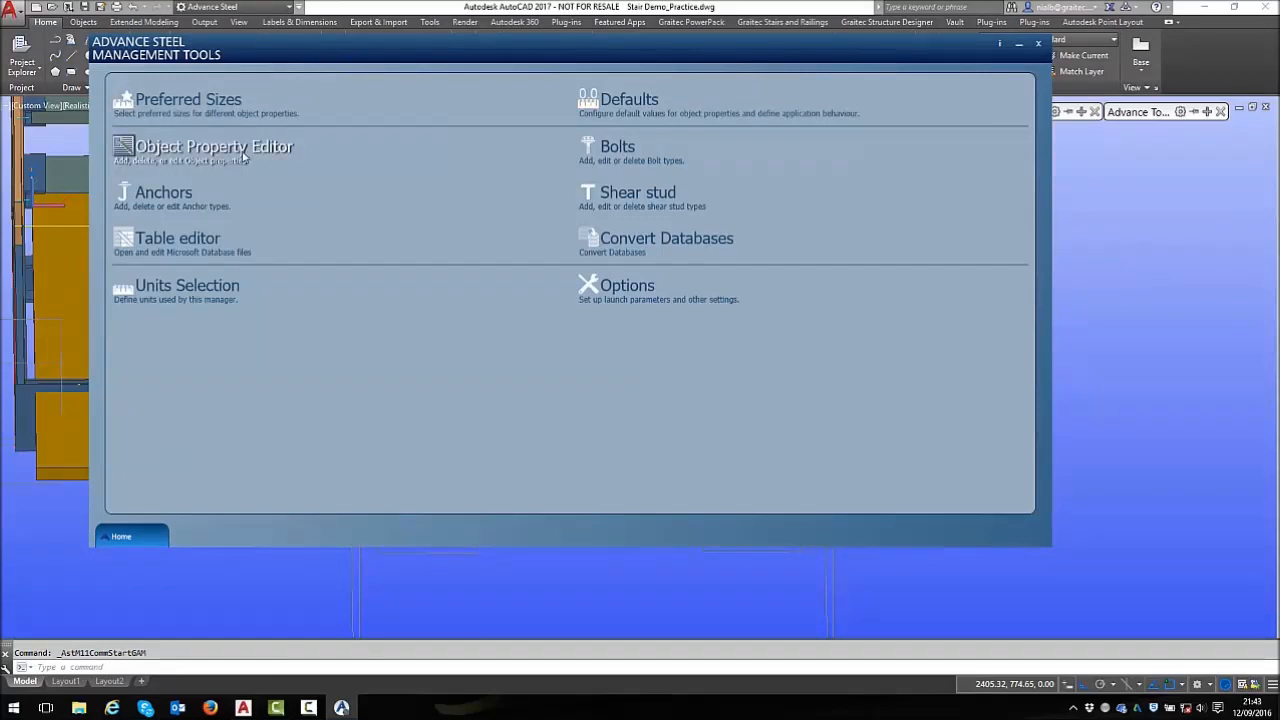
pyautogui.click(242, 155)
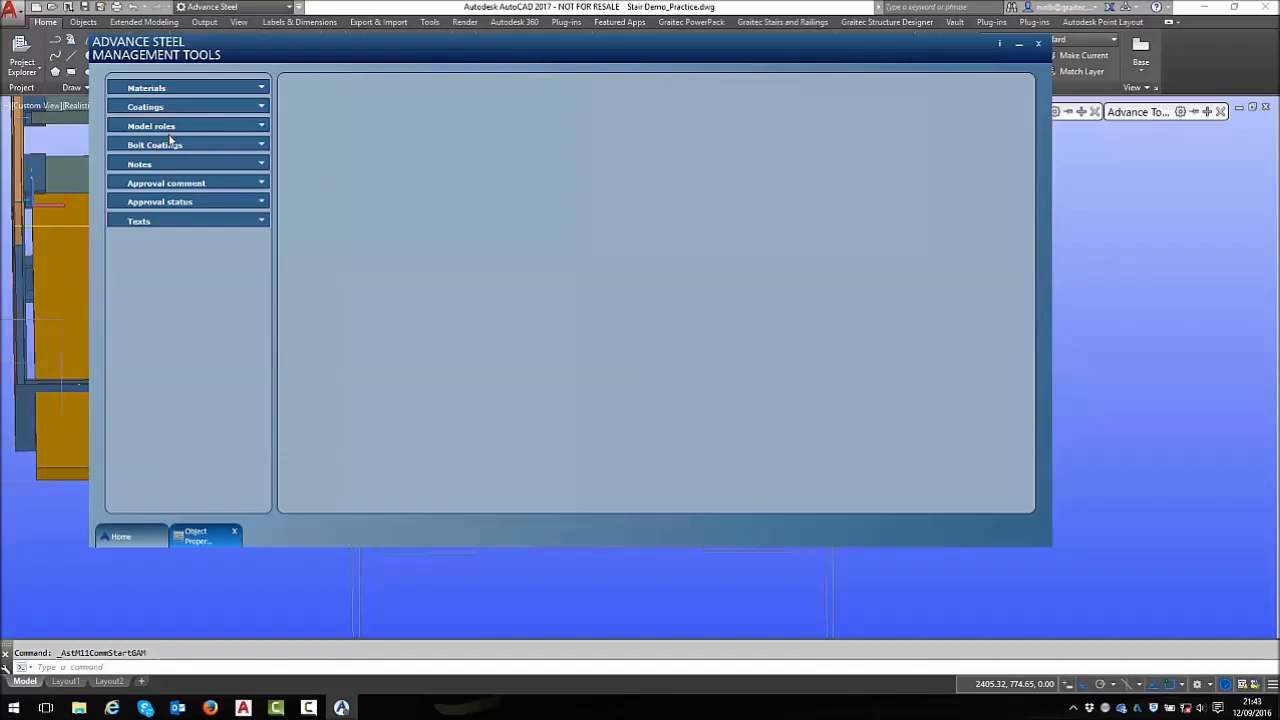
pyautogui.click(261, 89)
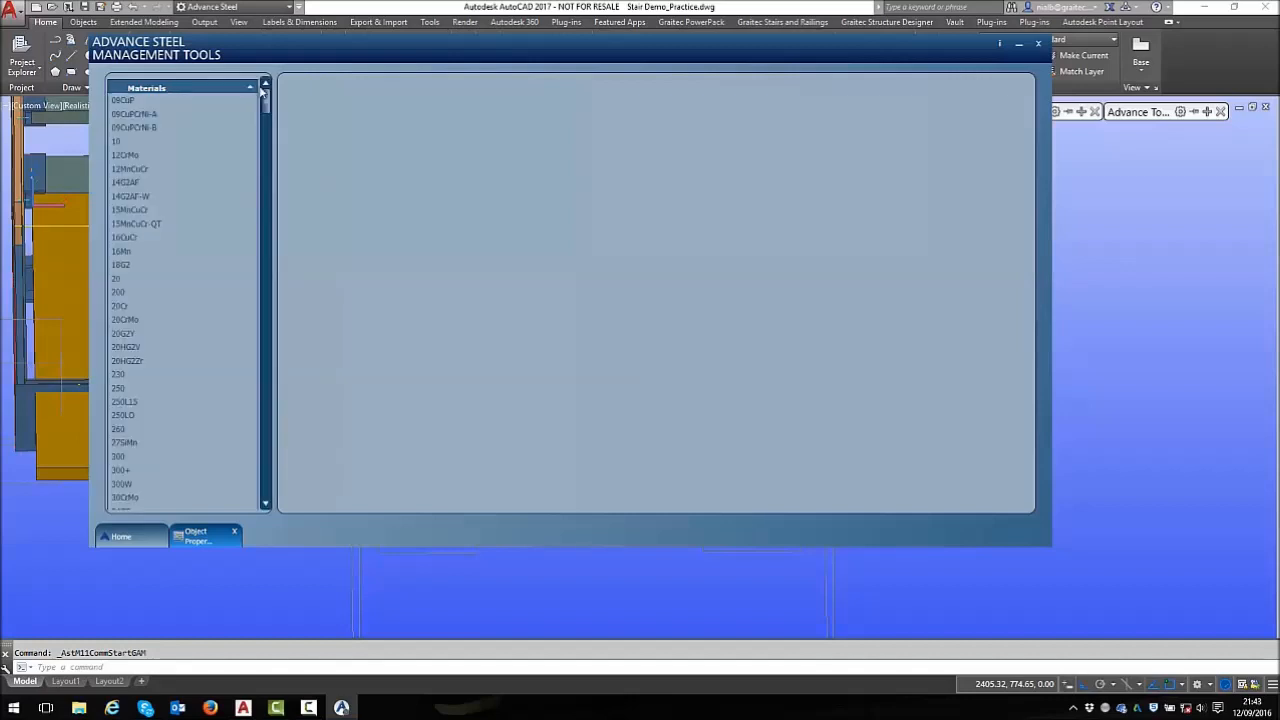
pyautogui.click(126, 251)
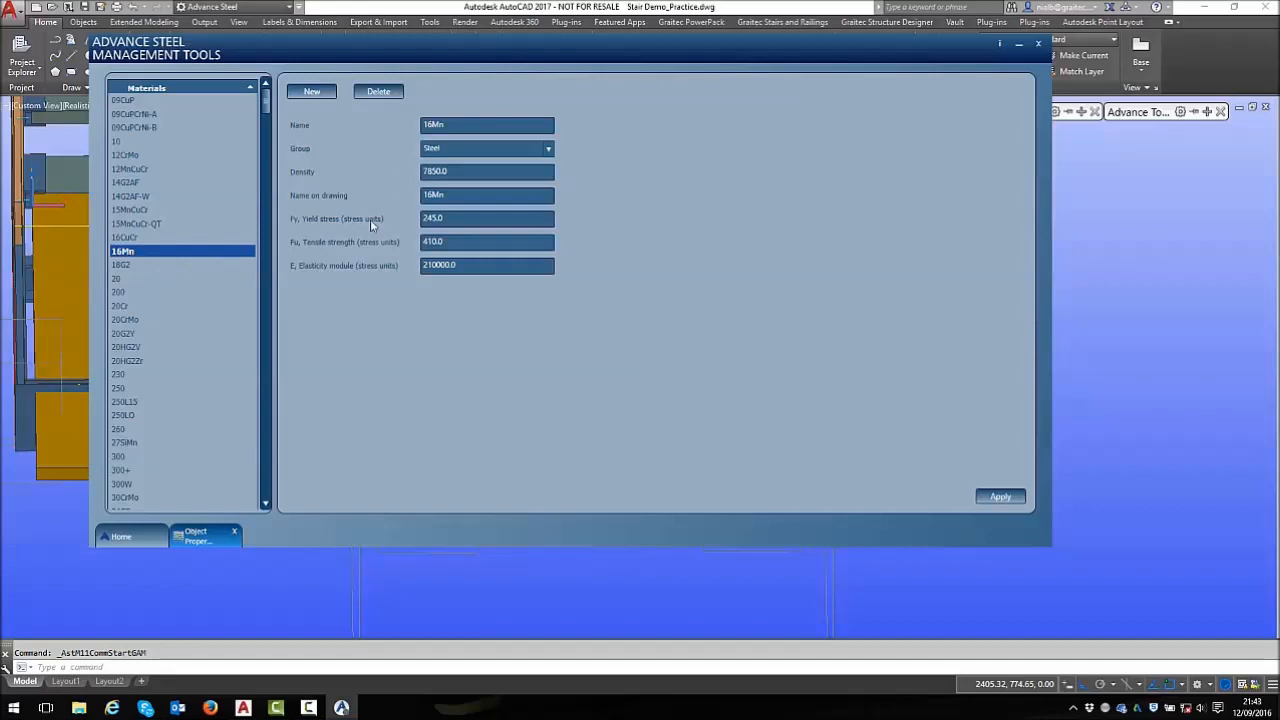
pyautogui.moveTo(270, 110); pyautogui.dragTo(245, 272)
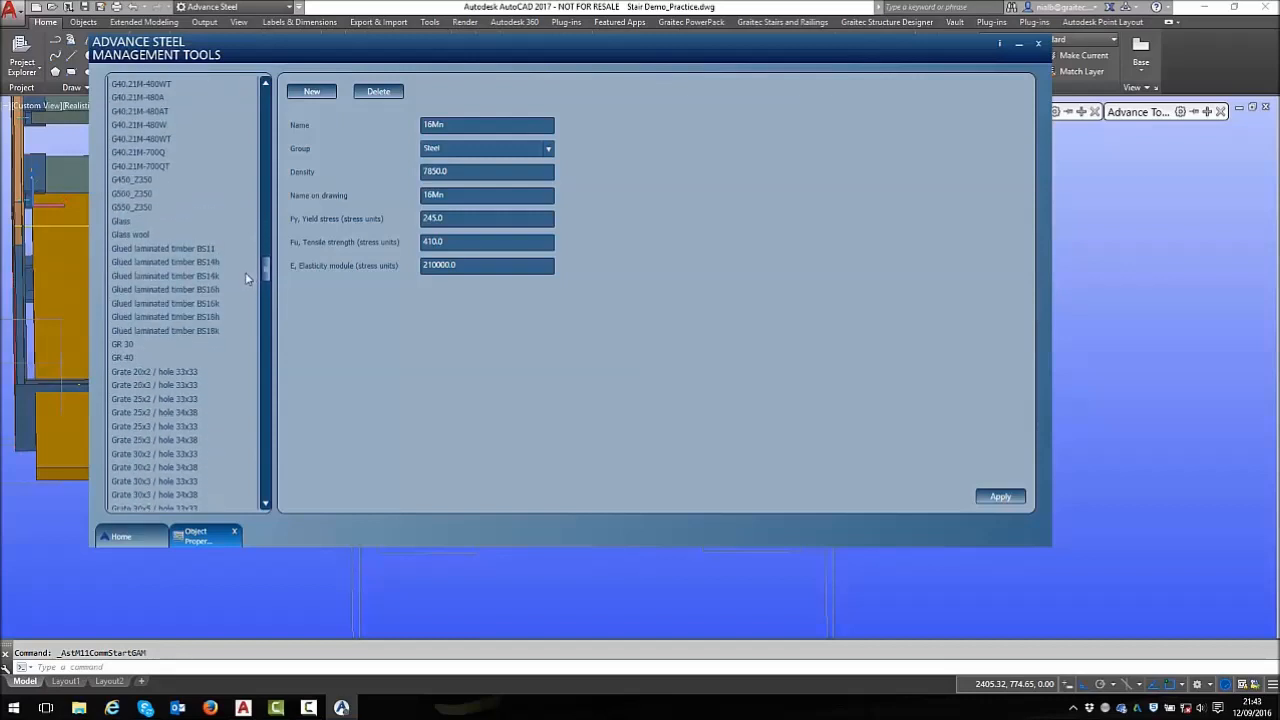
pyautogui.click(119, 222)
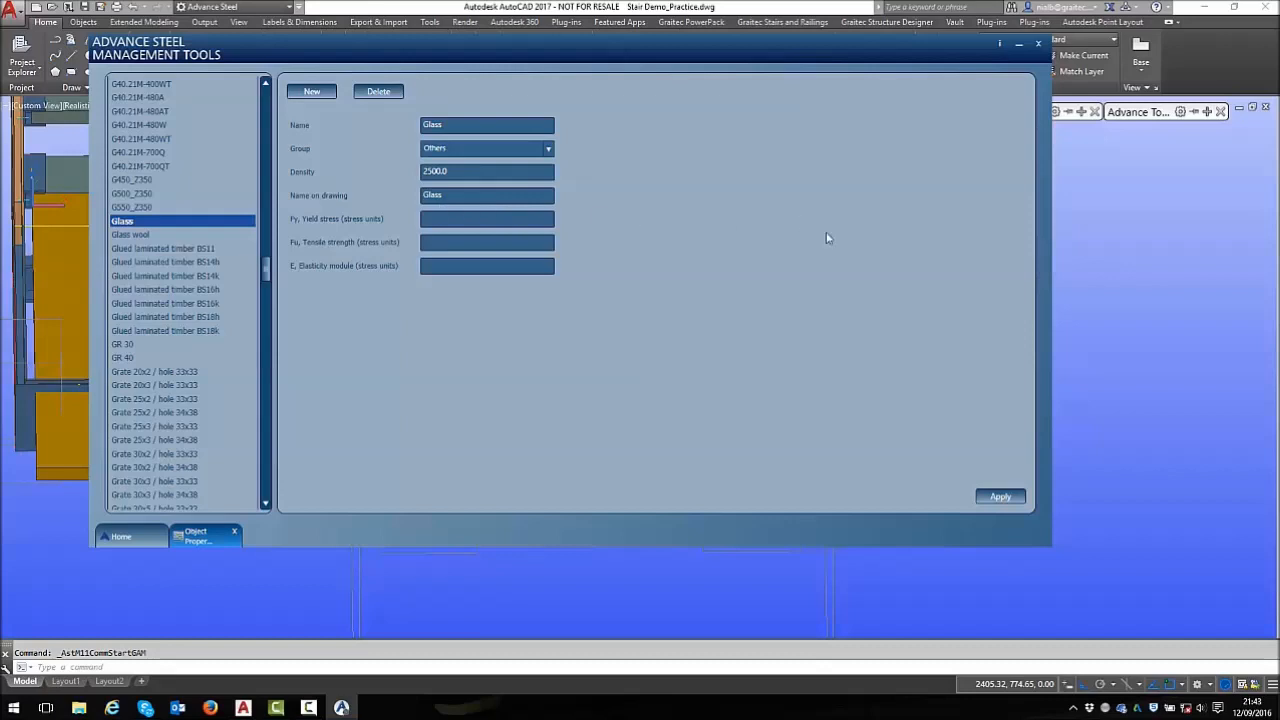
pyautogui.click(1039, 44)
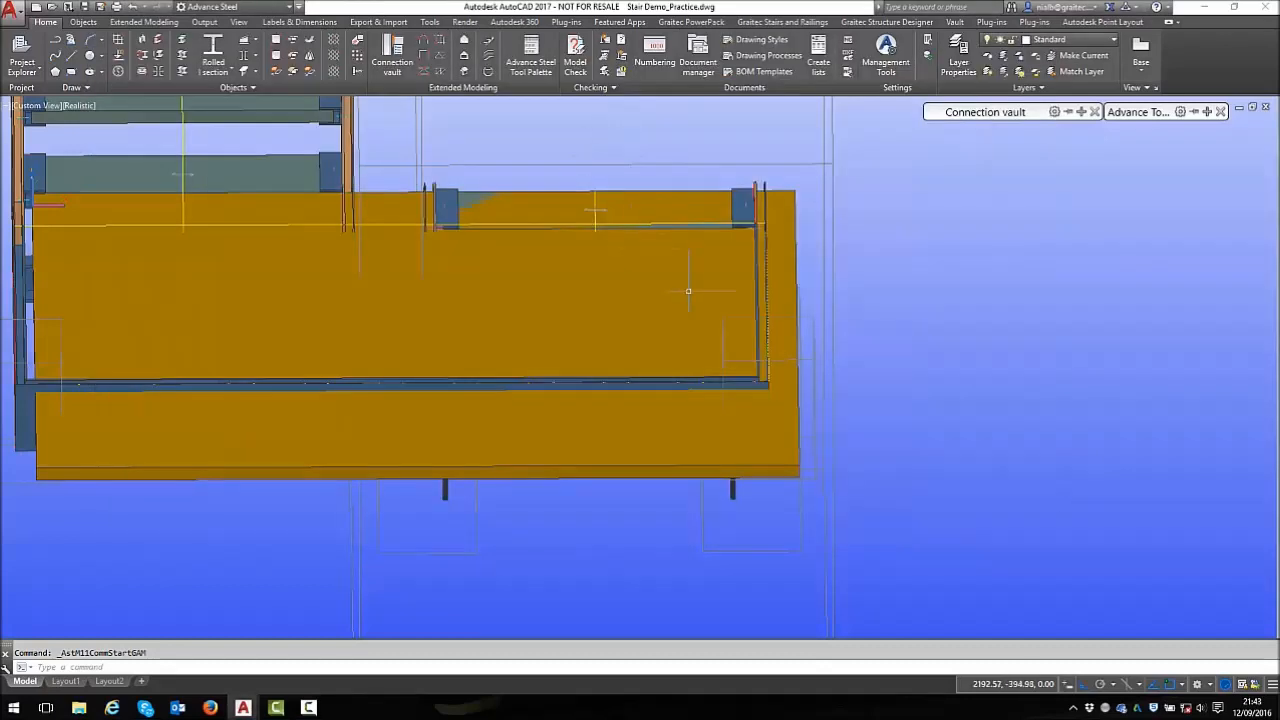
# Stretch the landing plate's overhanging side edge back to the endpoint at the inner corner of the landing frame
pyautogui.click(793, 294)
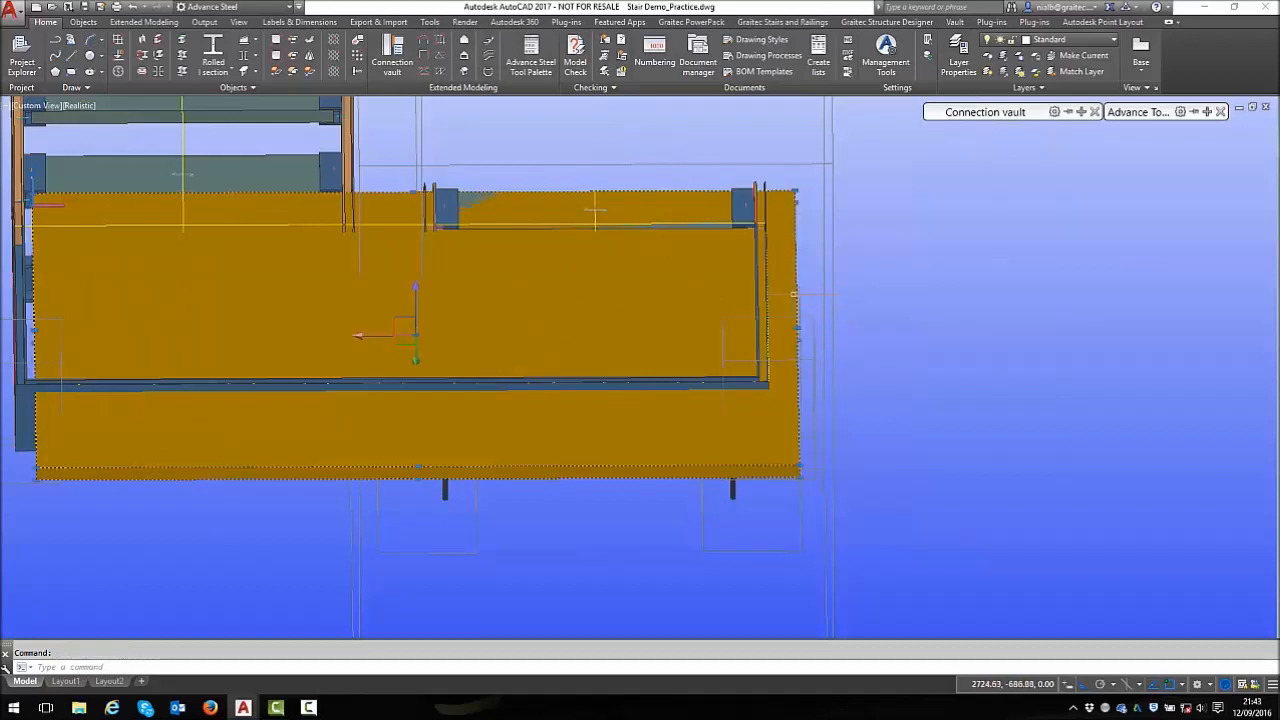
pyautogui.click(805, 327)
pyautogui.scroll(4, 795, 335)
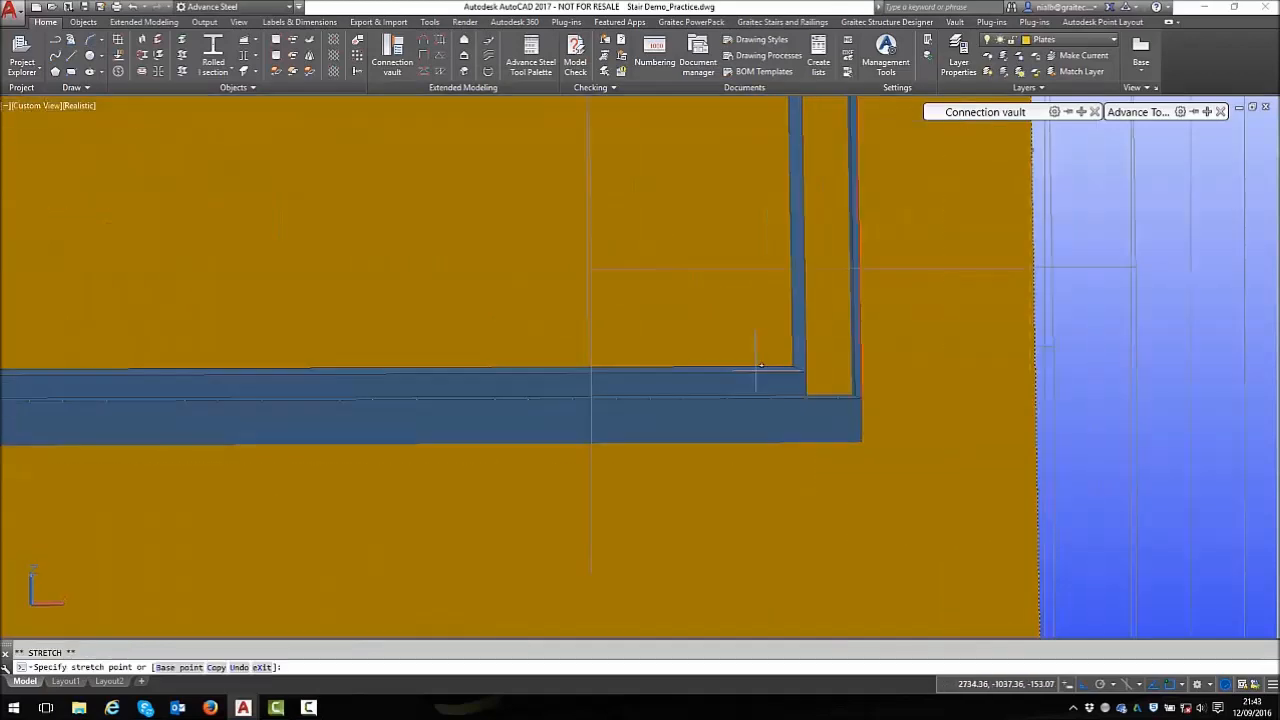
pyautogui.keyDown('shift'); pyautogui.rightClick(752, 315); pyautogui.keyUp('shift')
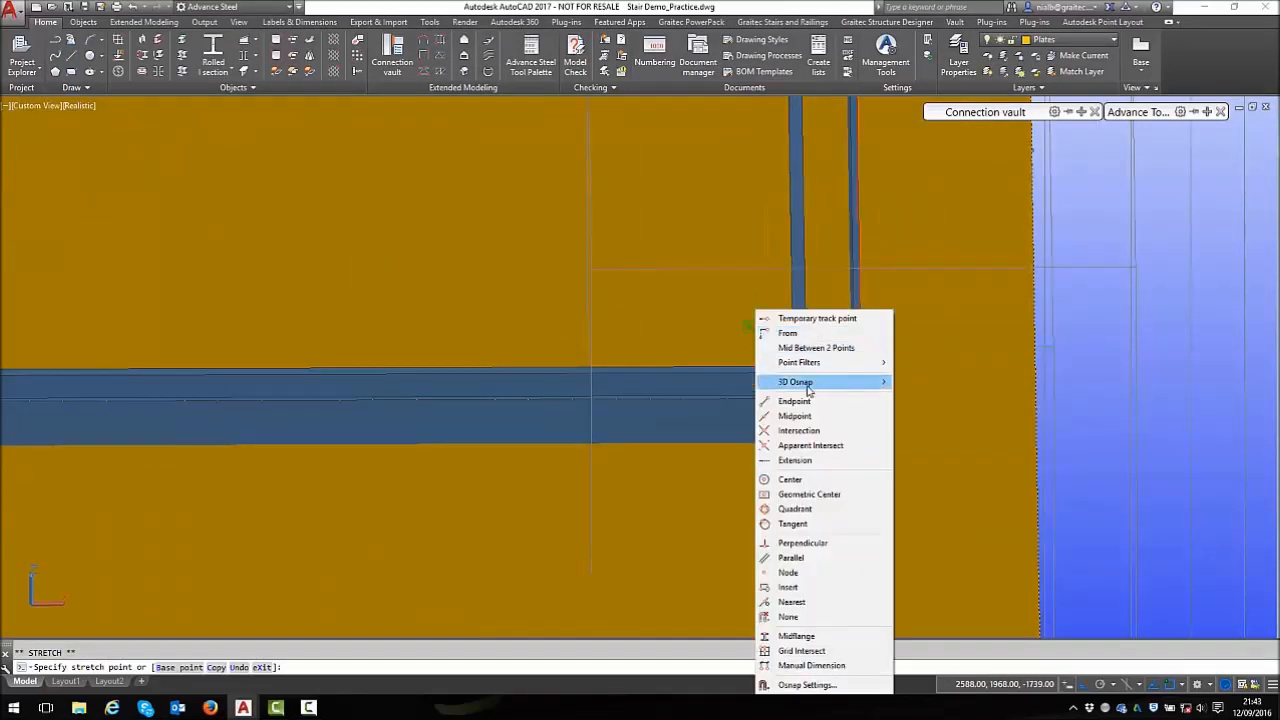
pyautogui.click(805, 403)
pyautogui.click(791, 360)
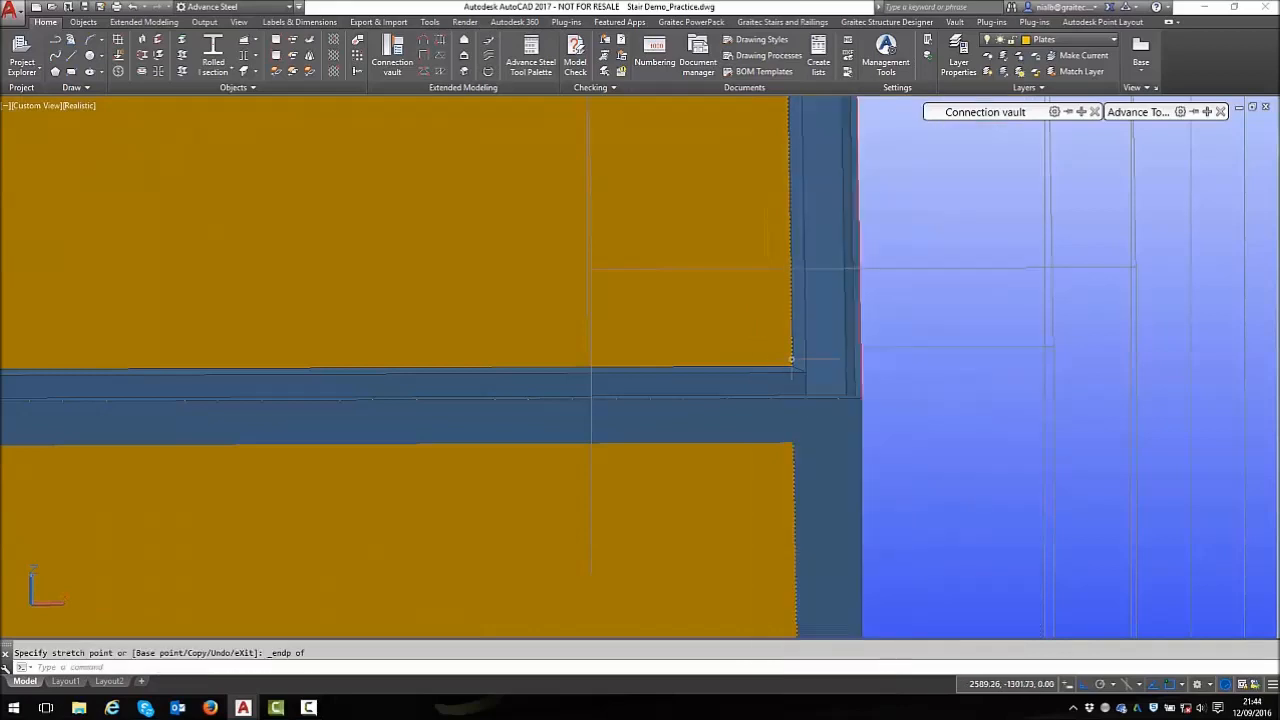
# Stretch the landing plate's side edge 30 inward from the landing frame
pyautogui.scroll(-1, 706, 330)
pyautogui.press('Escape')
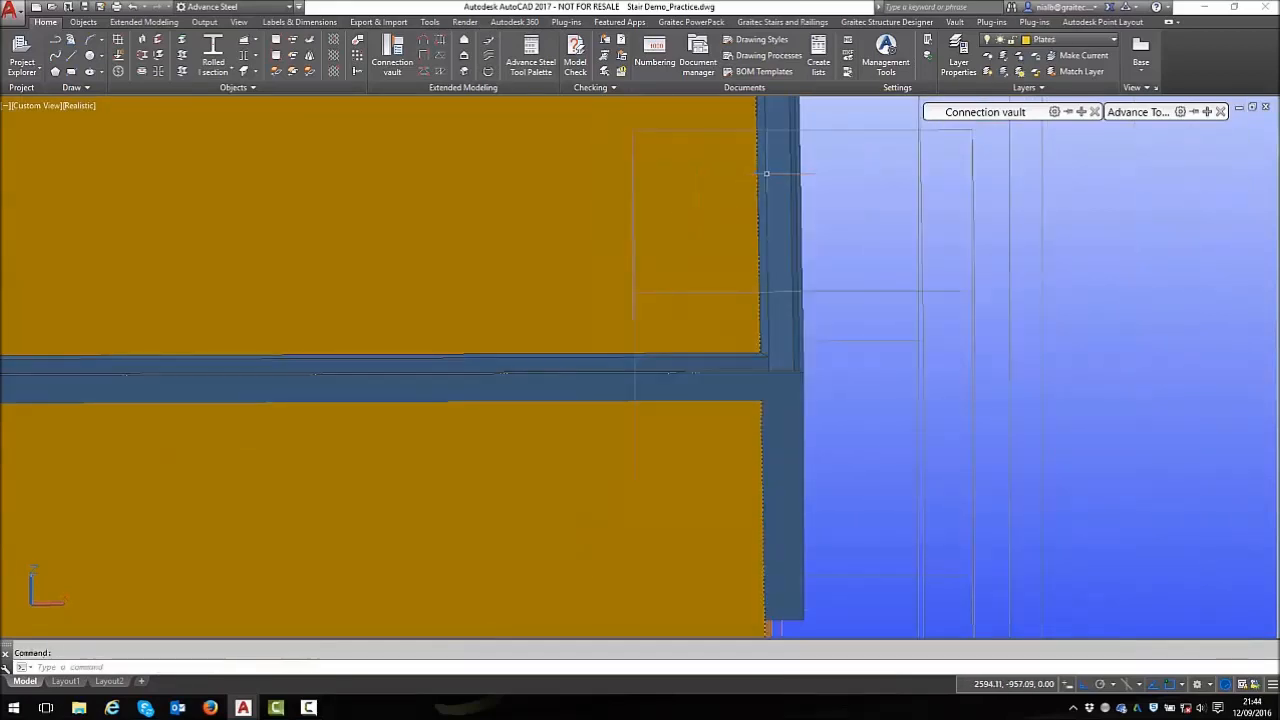
pyautogui.click(757, 173)
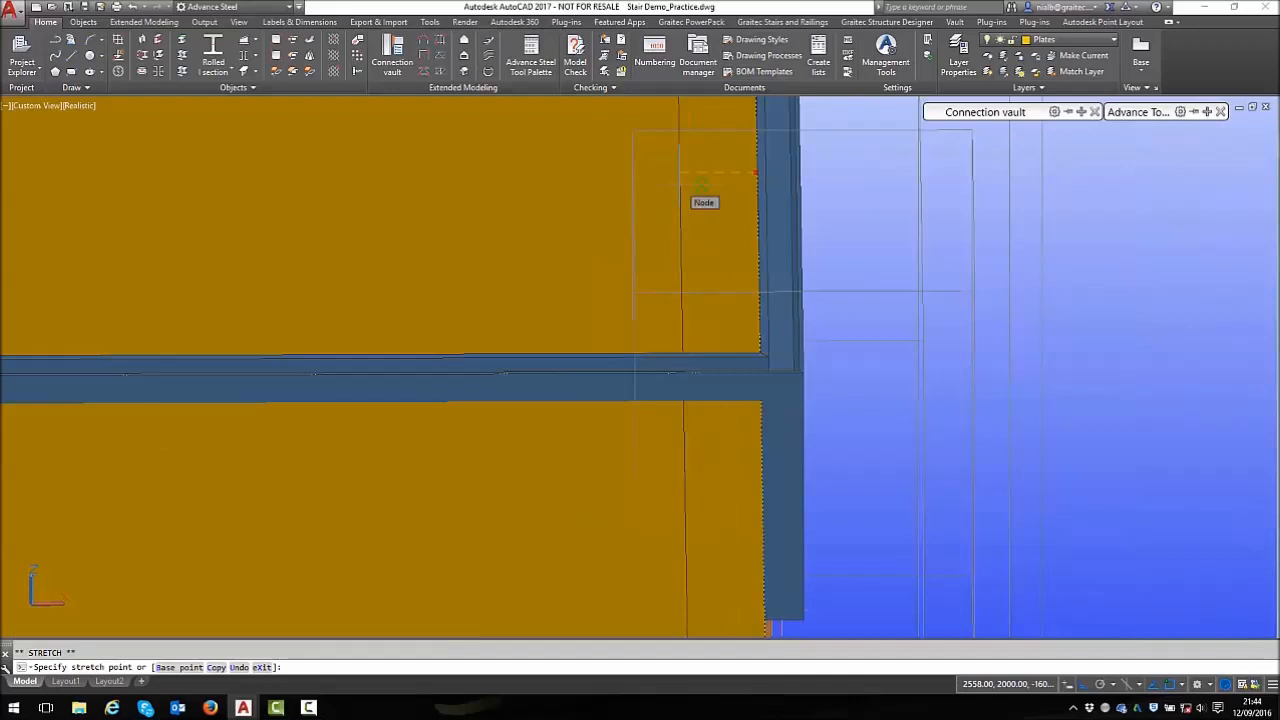
pyautogui.scroll(-2, 700, 180)
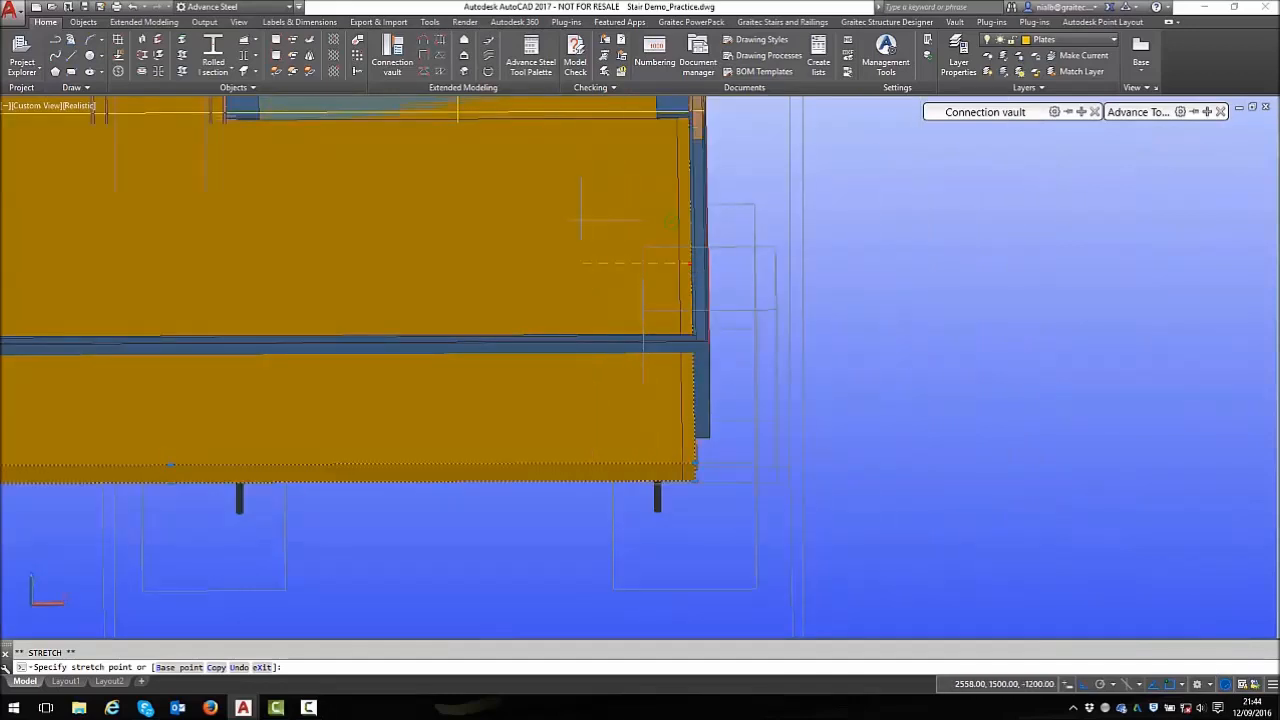
pyautogui.write('30')
pyautogui.press('Return')
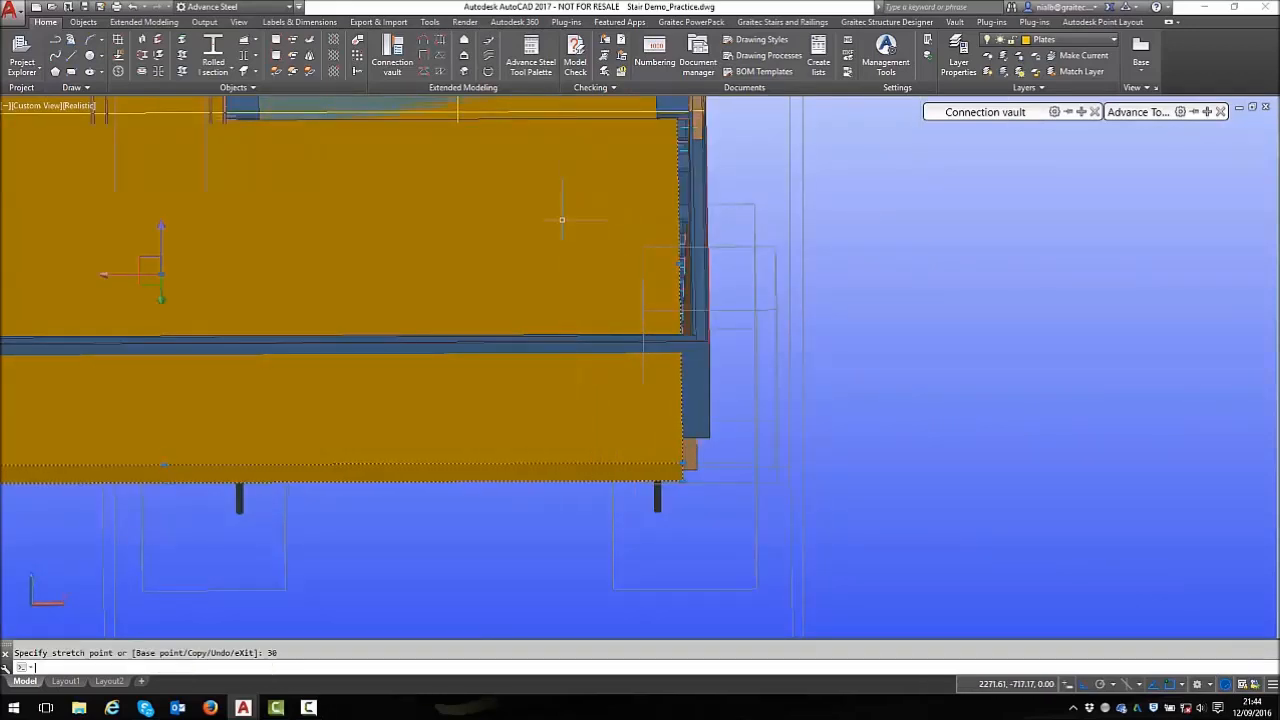
pyautogui.press('Escape')
# Stretch the landing plate's overhanging long edge, opposite the stair flights, back to the endpoint at the frame's inner corner
pyautogui.keyDown('shift'); pyautogui.moveTo(513, 412); pyautogui.dragTo(338, 413, button='middle'); pyautogui.keyUp('shift')
pyautogui.scroll(-3, 338, 413)
pyautogui.scroll(-2, 315, 272)
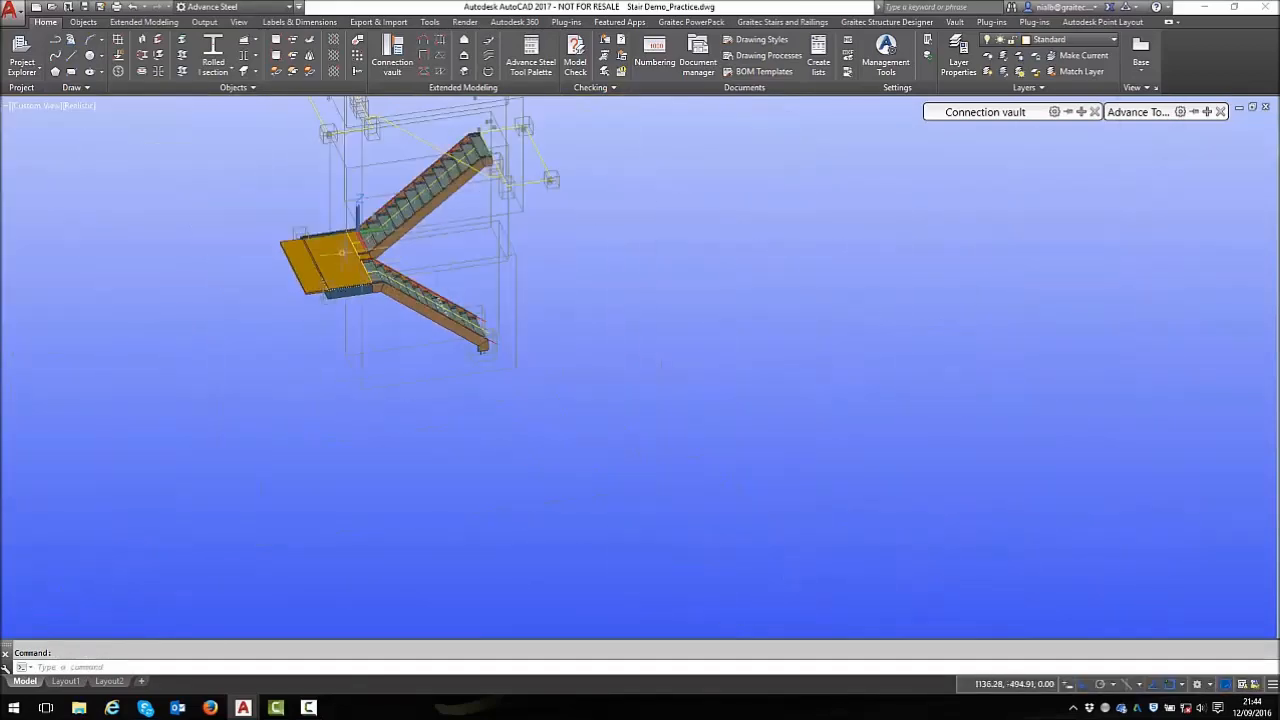
pyautogui.scroll(3, 315, 272)
pyautogui.keyDown('shift'); pyautogui.moveTo(315, 272); pyautogui.dragTo(208, 271, button='middle'); pyautogui.keyUp('shift')
pyautogui.click(305, 137)
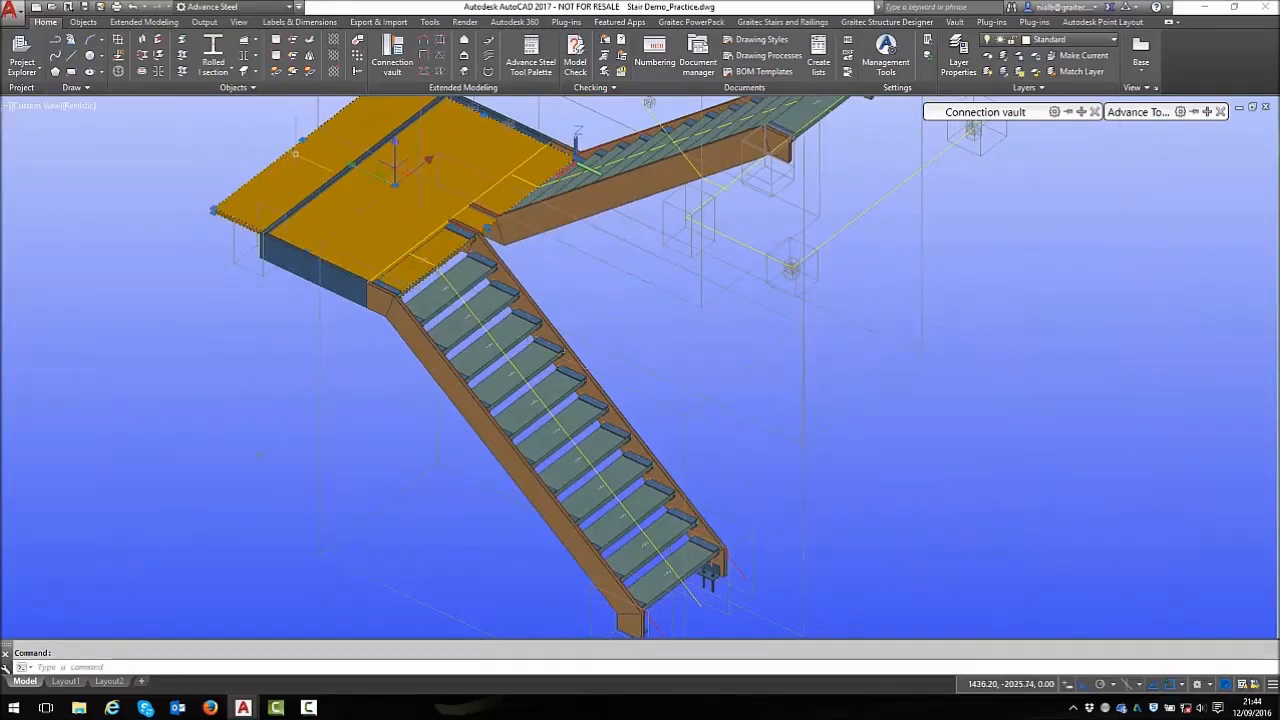
pyautogui.scroll(5, 305, 136)
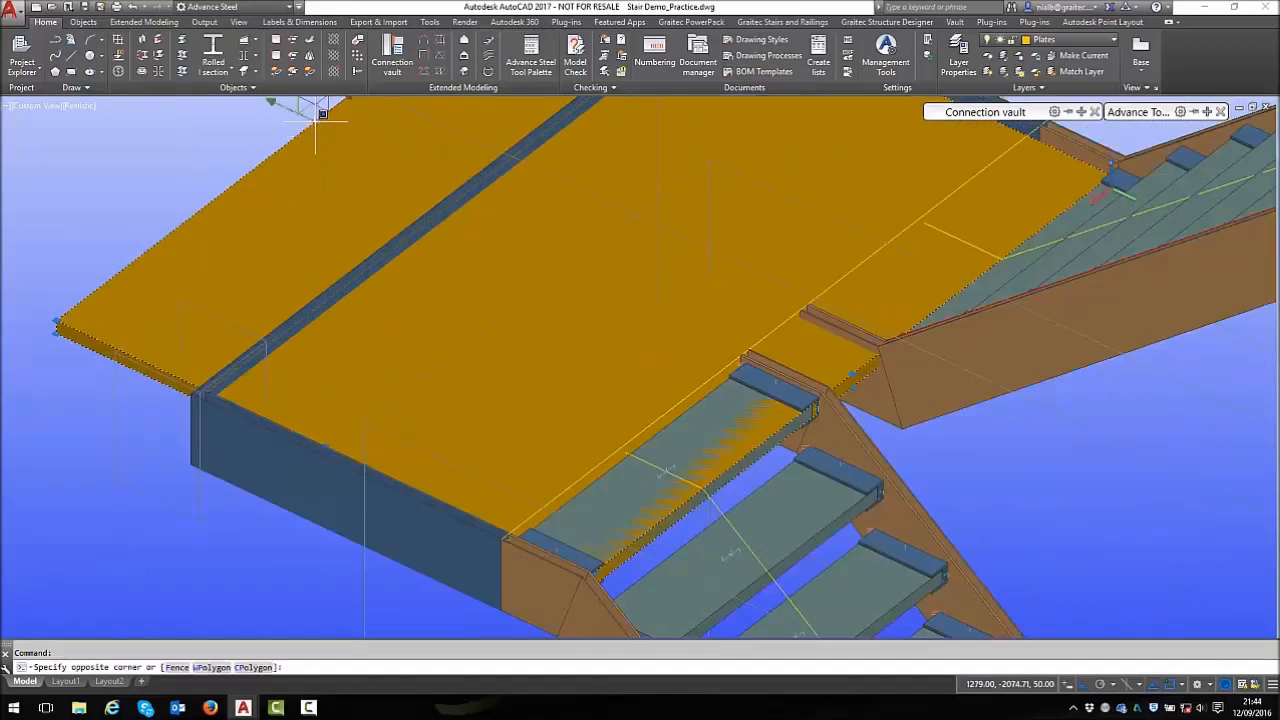
pyautogui.click(314, 120)
pyautogui.scroll(5, 205, 388)
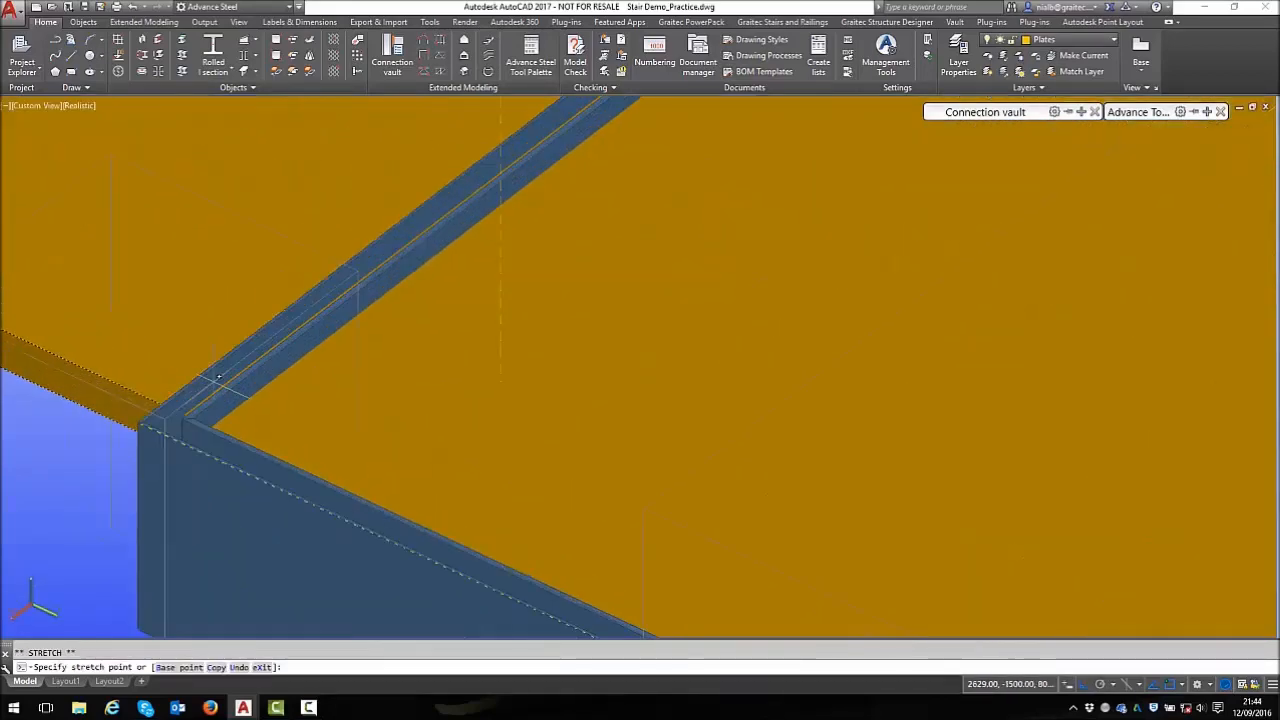
pyautogui.keyDown('shift'); pyautogui.rightClick(240, 390); pyautogui.keyUp('shift')
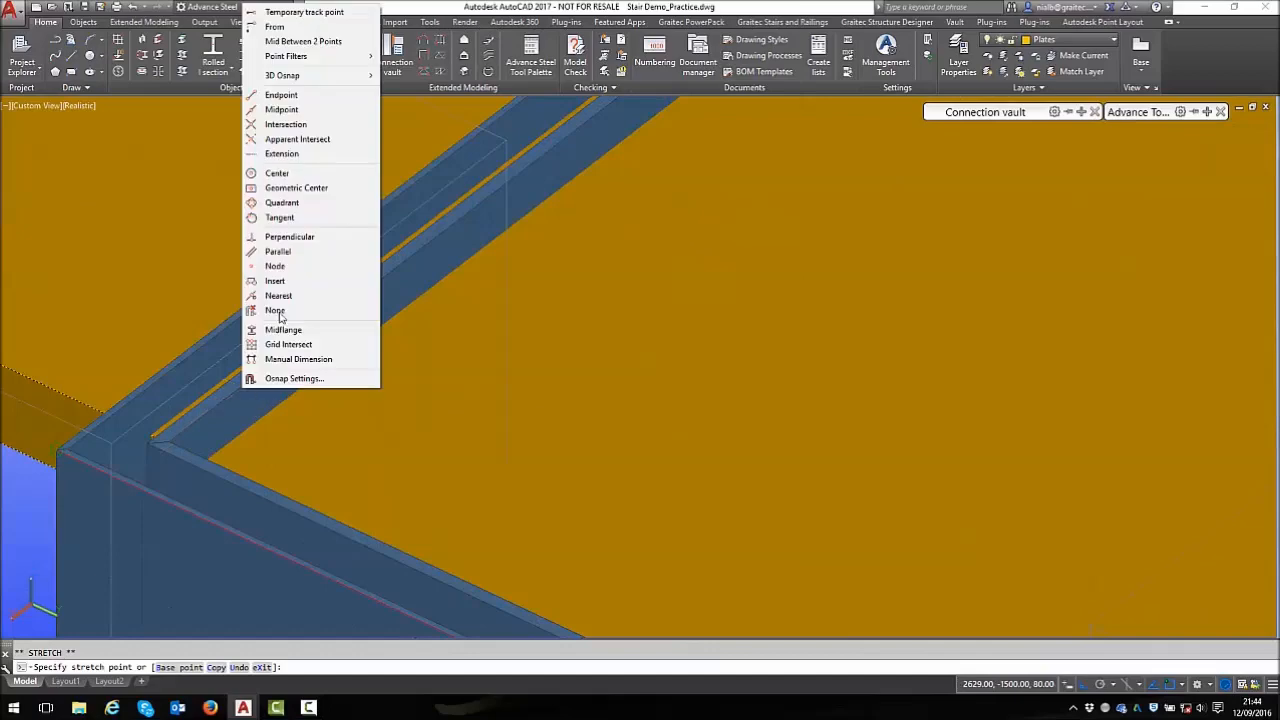
pyautogui.click(285, 96)
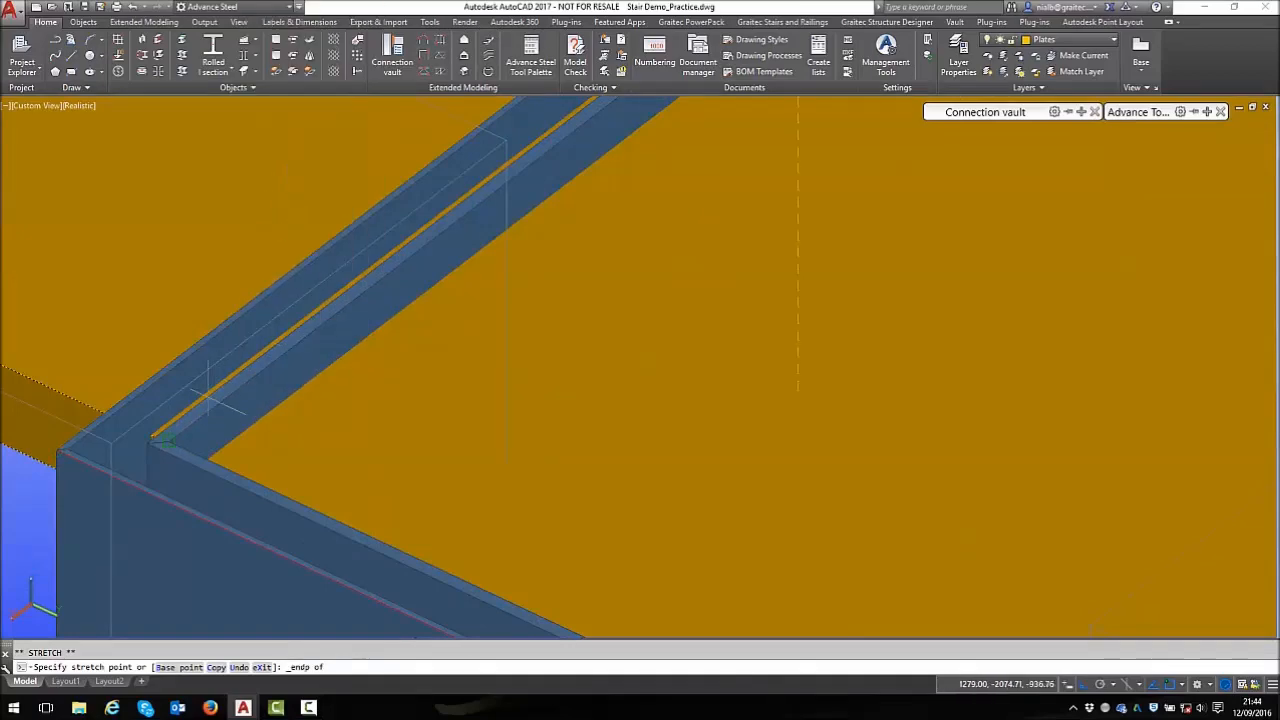
pyautogui.click(170, 438)
# Stretch the landing plate's long edge opposite the flights 30 inward from the frame
pyautogui.scroll(-4, 501, 224)
pyautogui.scroll(4, 501, 224)
pyautogui.scroll(2, 501, 224)
pyautogui.click(429, 223)
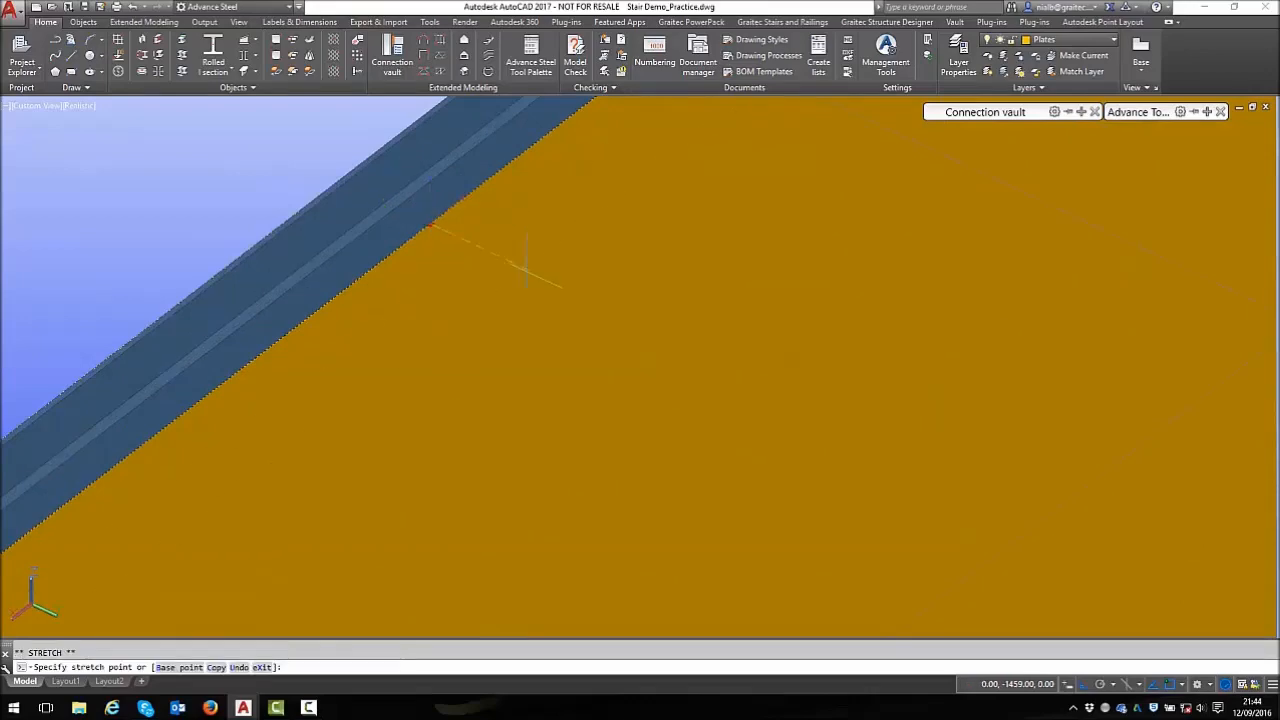
pyautogui.write('30')
pyautogui.press('Return')
pyautogui.scroll(-5, 337, 317)
pyautogui.press('Escape')
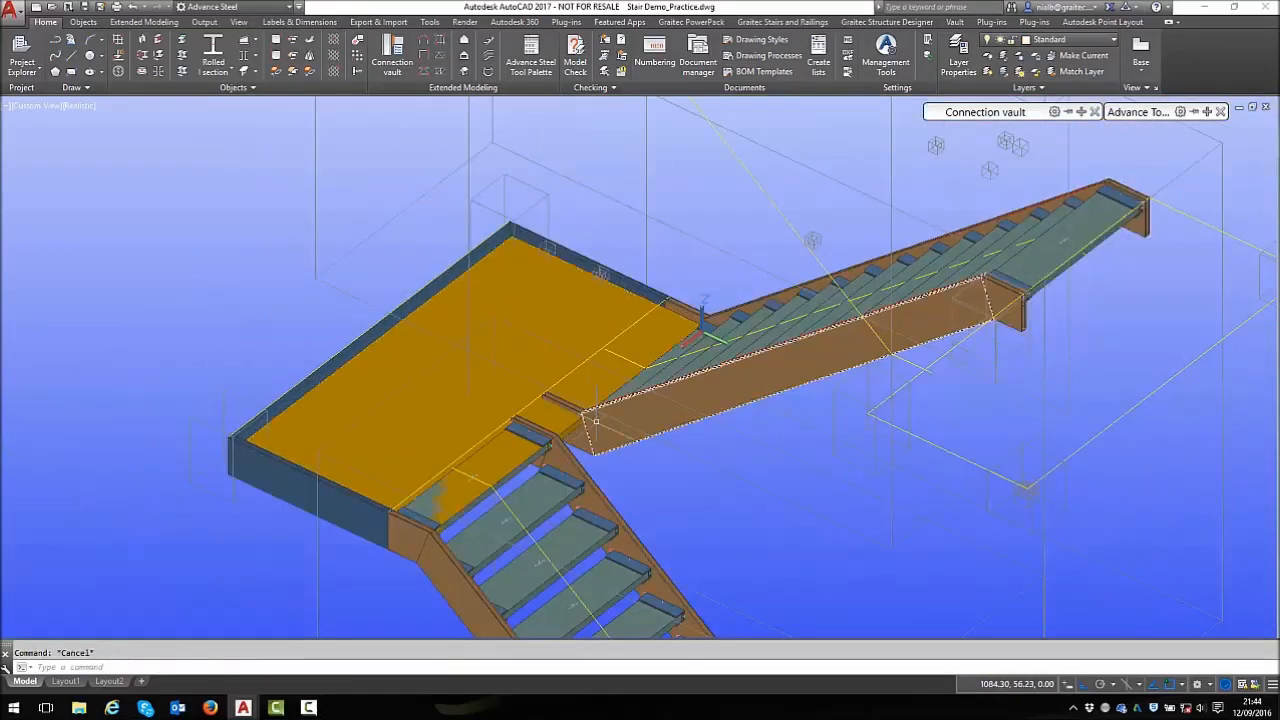
# Examine where the landing plate meets the stringers and end treads of both stair flights
pyautogui.keyDown('shift'); pyautogui.moveTo(595, 421); pyautogui.dragTo(691, 389, button='middle'); pyautogui.keyUp('shift')
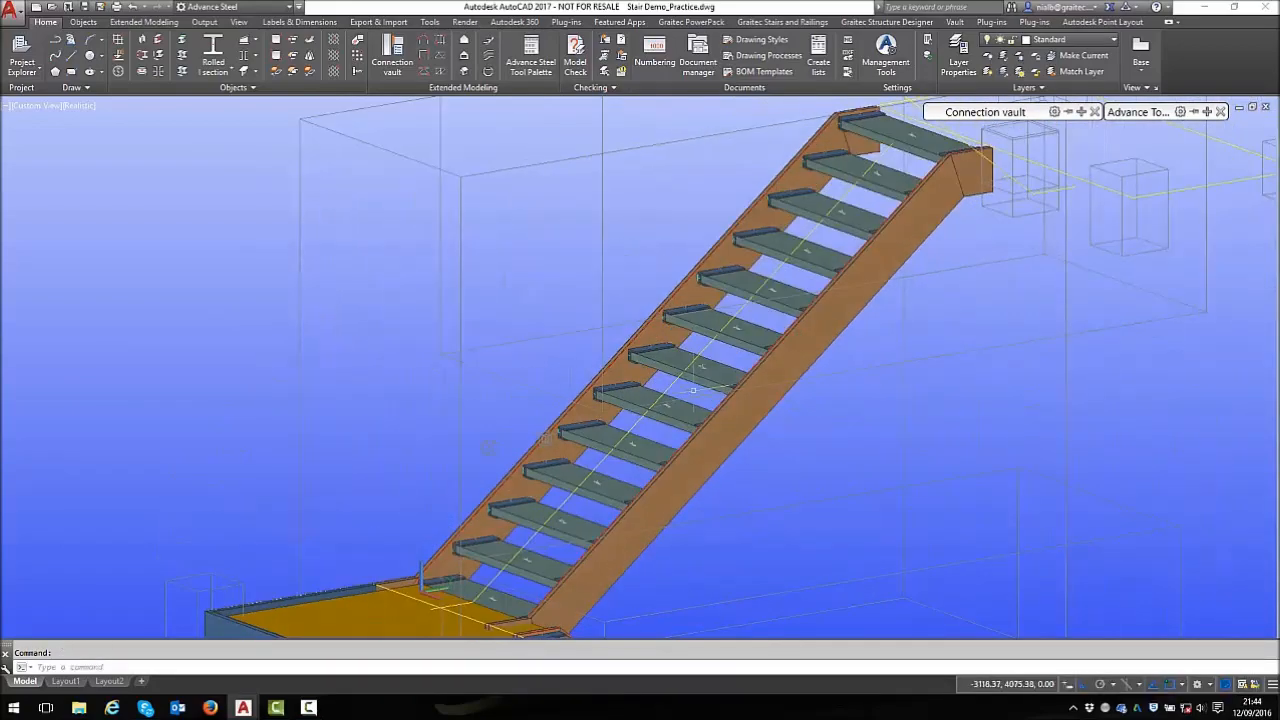
pyautogui.scroll(-4, 722, 359)
pyautogui.scroll(8, 565, 463)
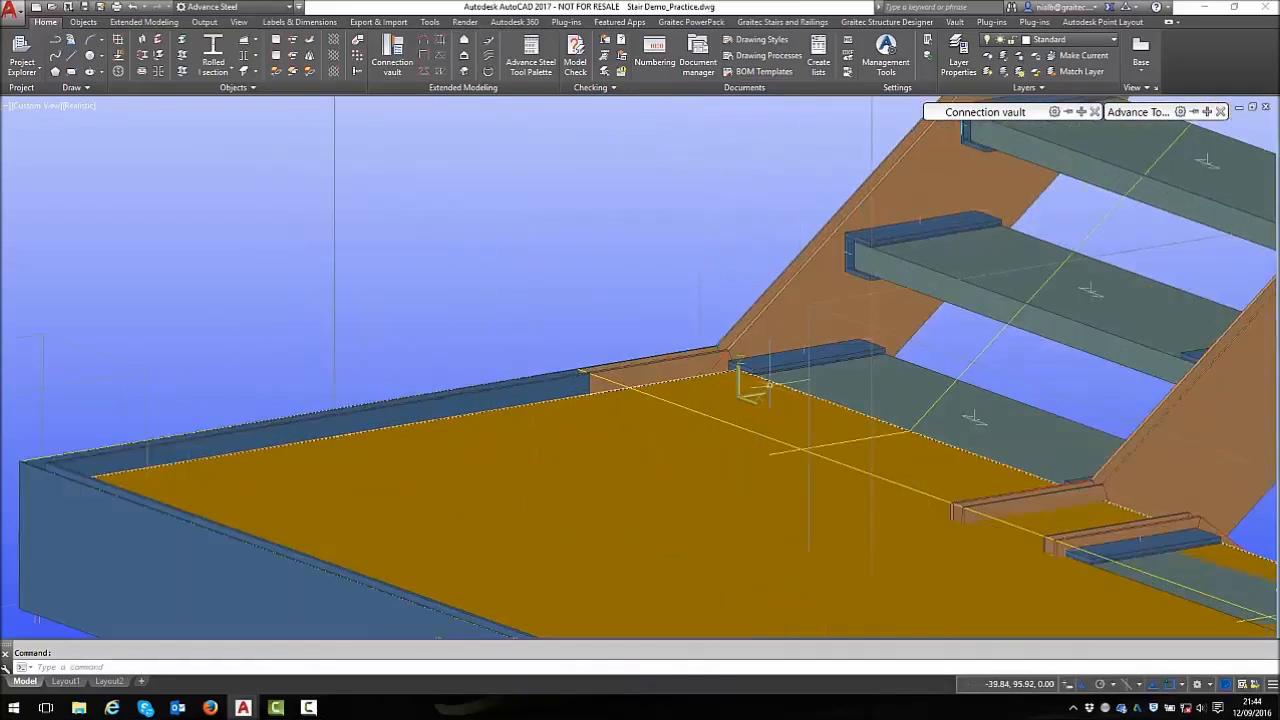
pyautogui.keyDown('shift'); pyautogui.moveTo(755, 395); pyautogui.dragTo(715, 472, button='middle'); pyautogui.keyUp('shift')
pyautogui.scroll(-4, 715, 472)
pyautogui.scroll(5, 930, 440)
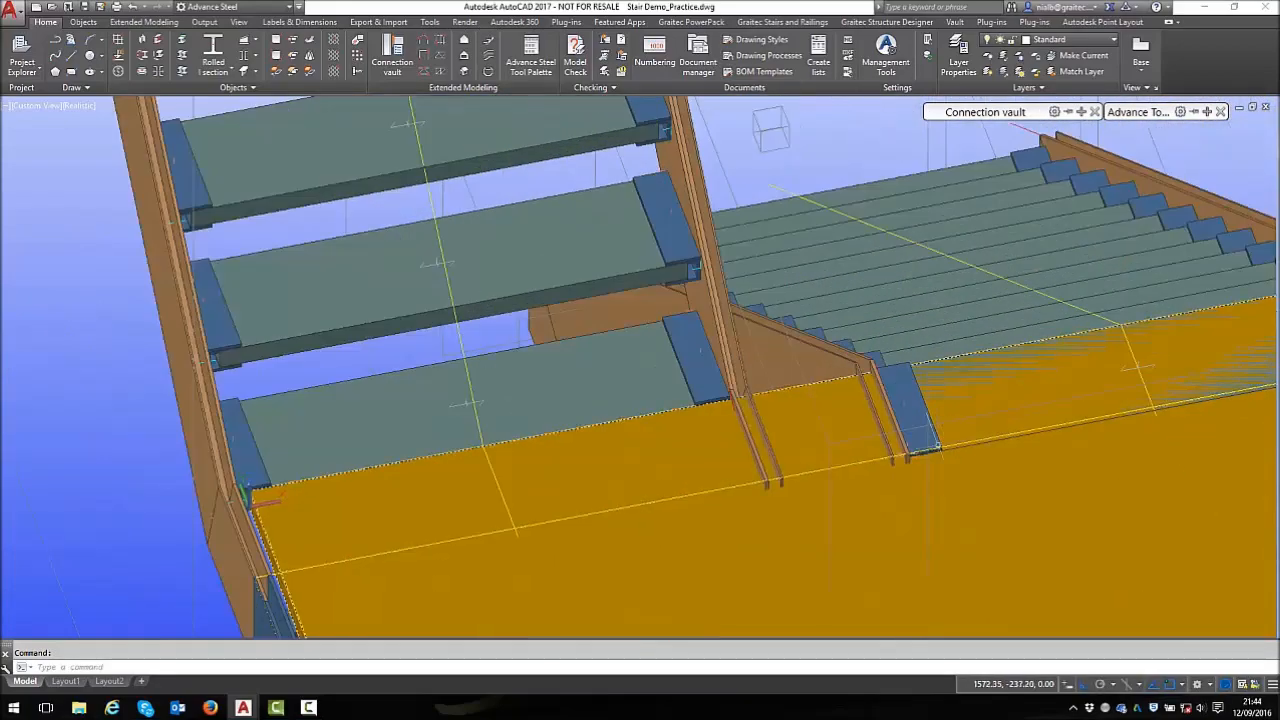
pyautogui.scroll(-4, 1020, 359)
pyautogui.scroll(5, 877, 421)
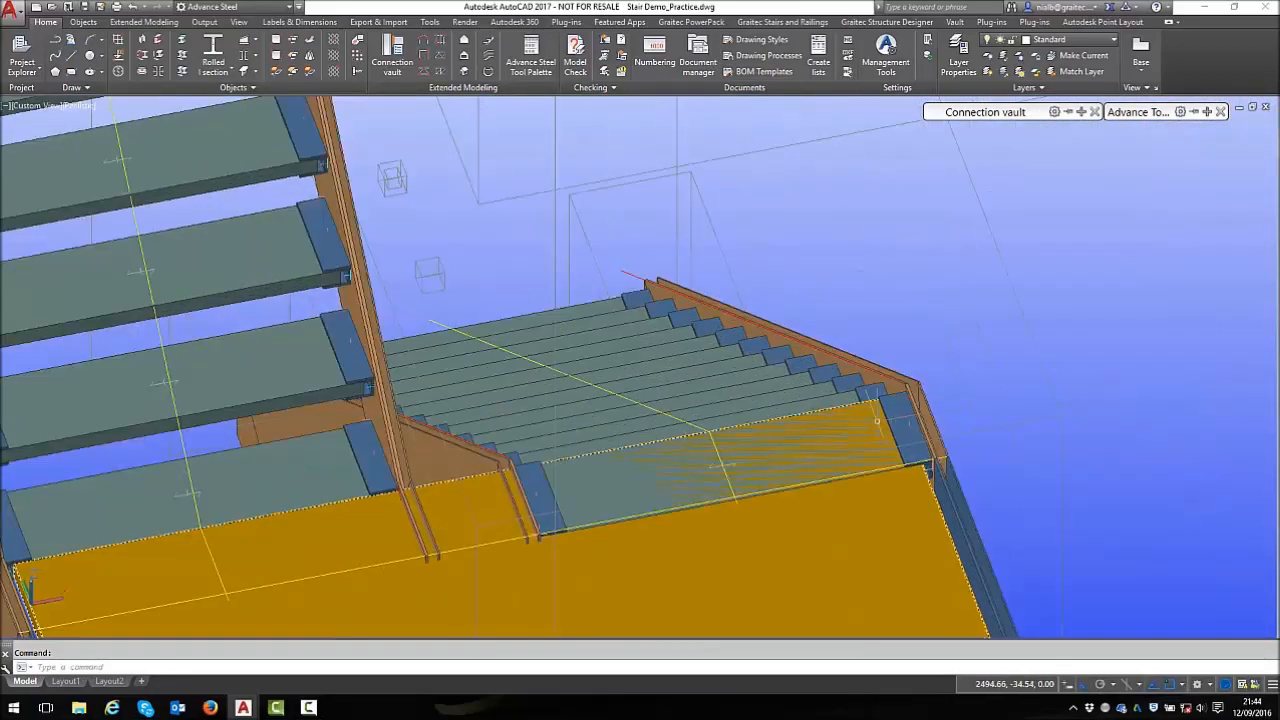
pyautogui.press('Escape')
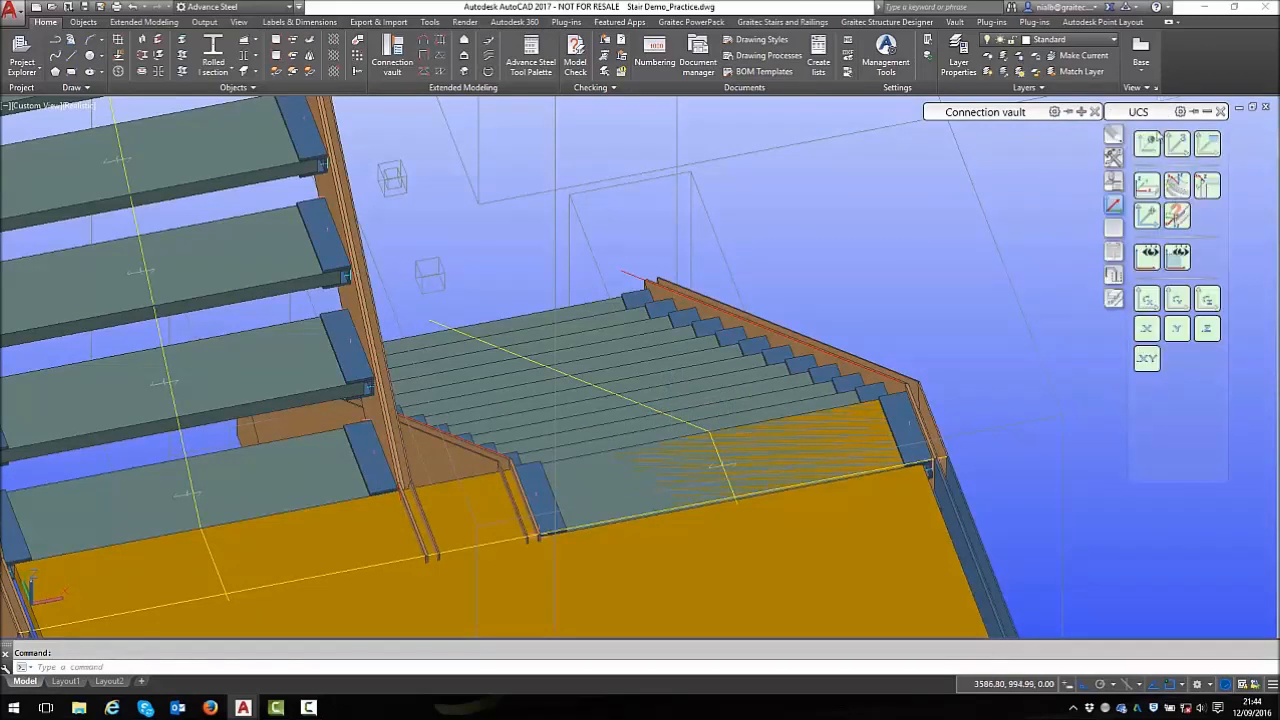
# Cut a rectangular contour from the landing plate, from the endpoint beside the upper flight's first tread to the node at the lower flight's far tread bracket
pyautogui.moveTo(1117, 297)
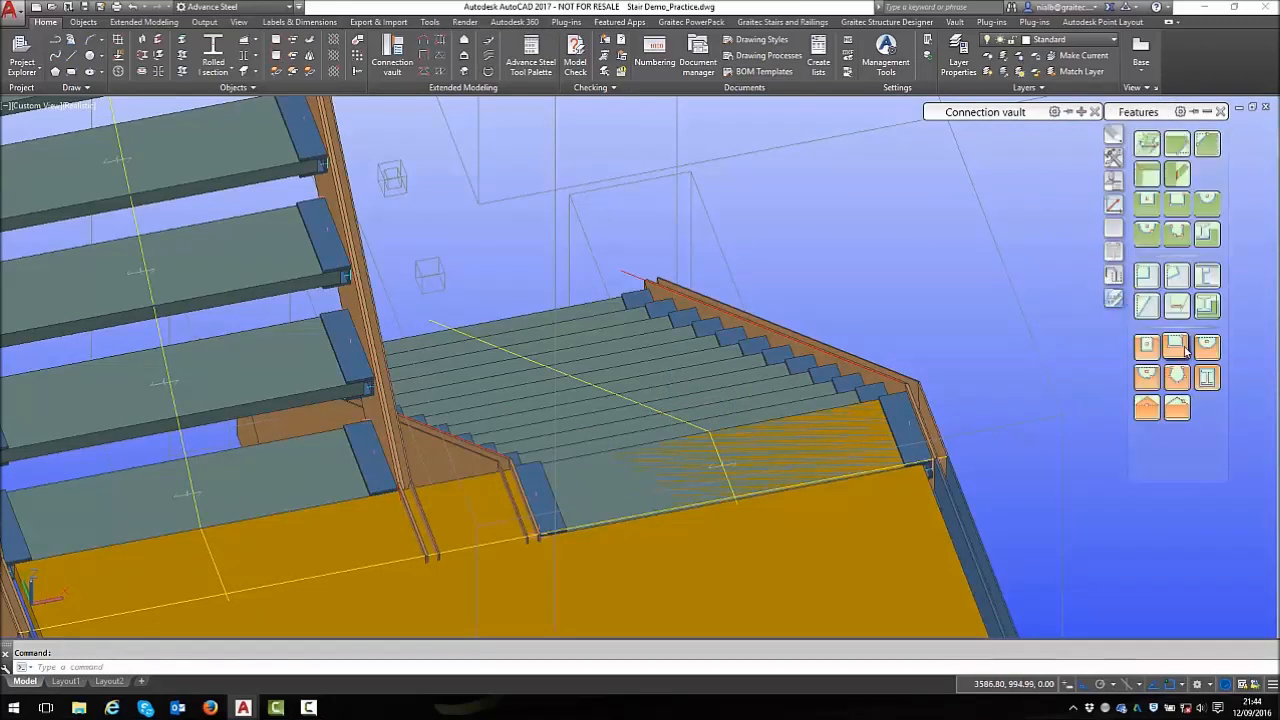
pyautogui.click(779, 521)
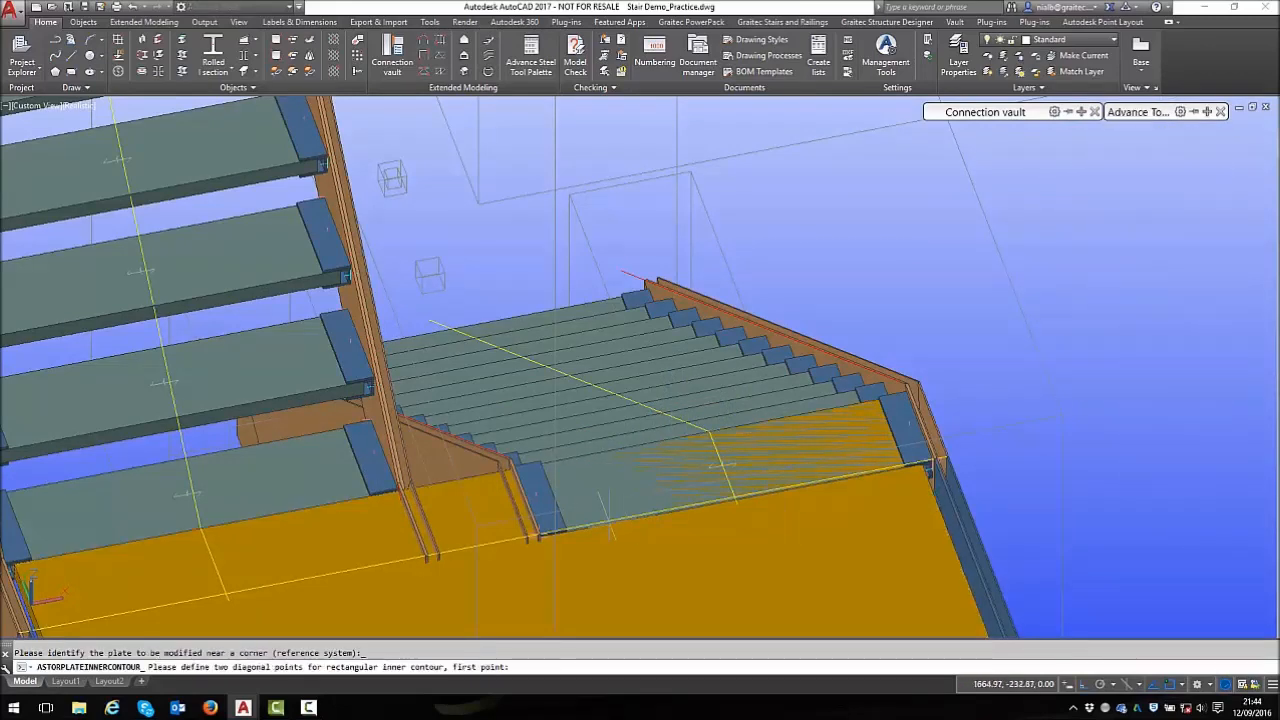
pyautogui.scroll(2, 384, 521)
pyautogui.scroll(6, 430, 440)
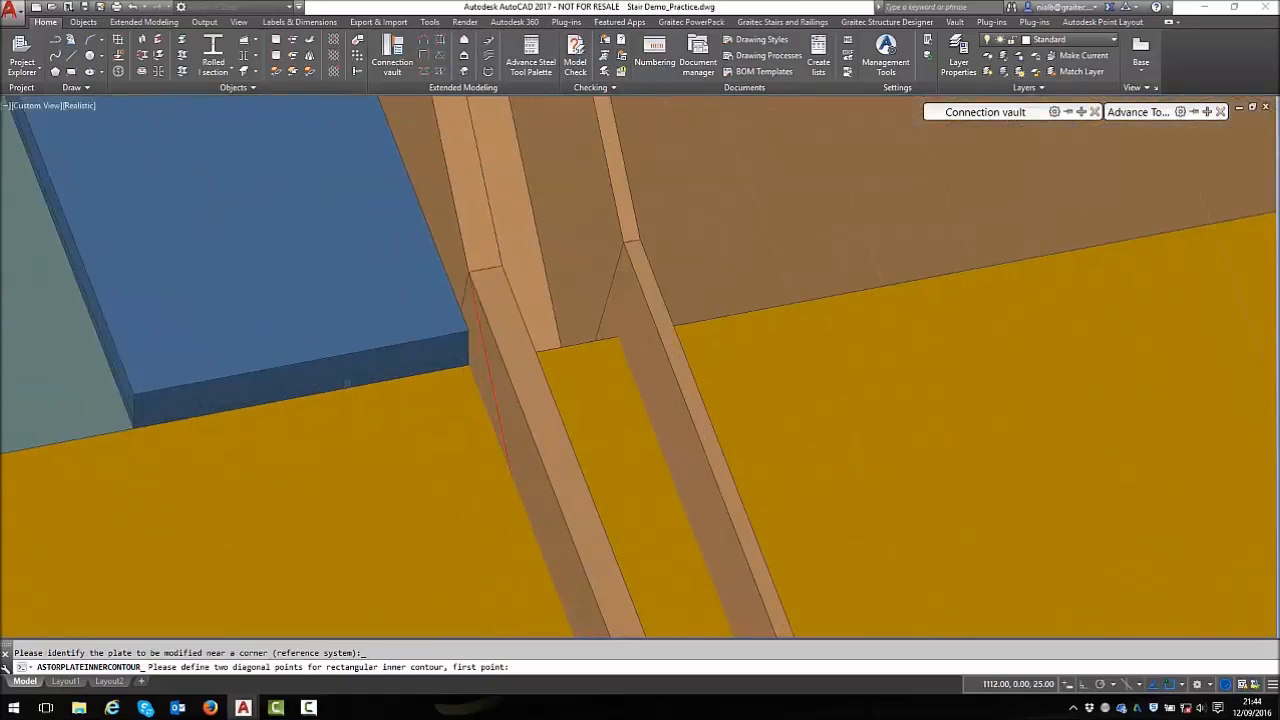
pyautogui.moveTo(1196, 108)
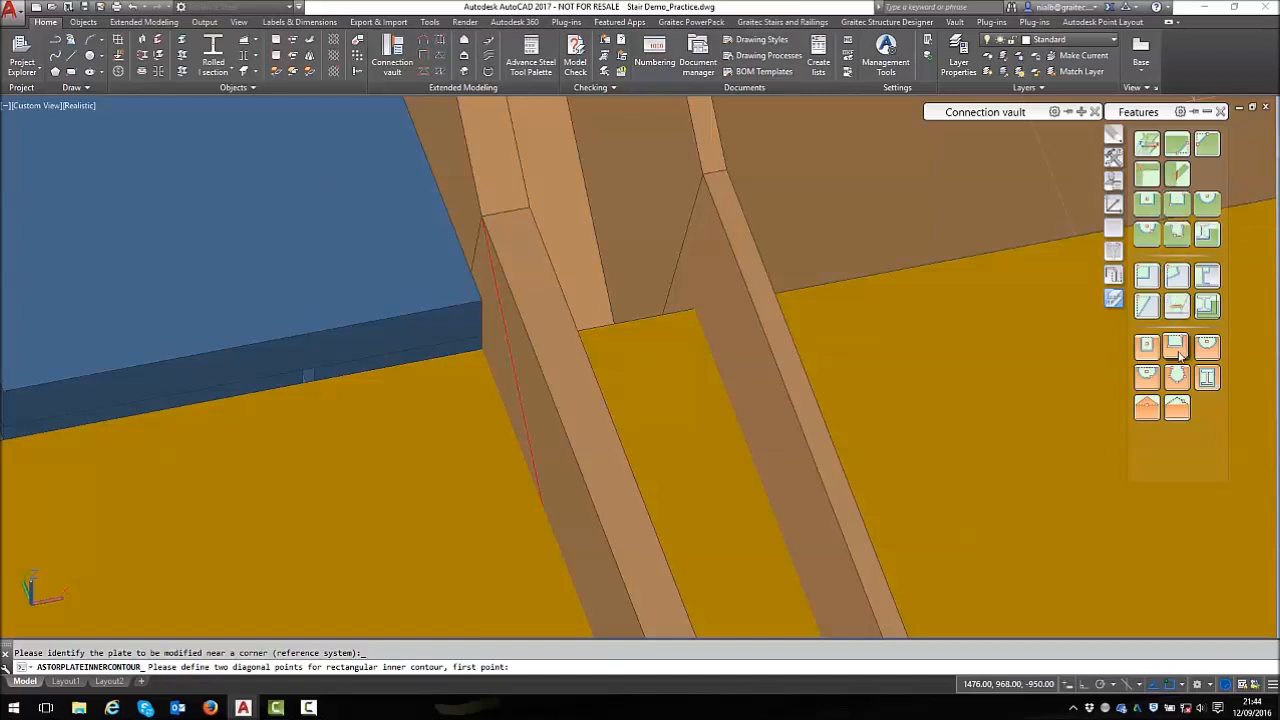
pyautogui.scroll(2, 415, 365)
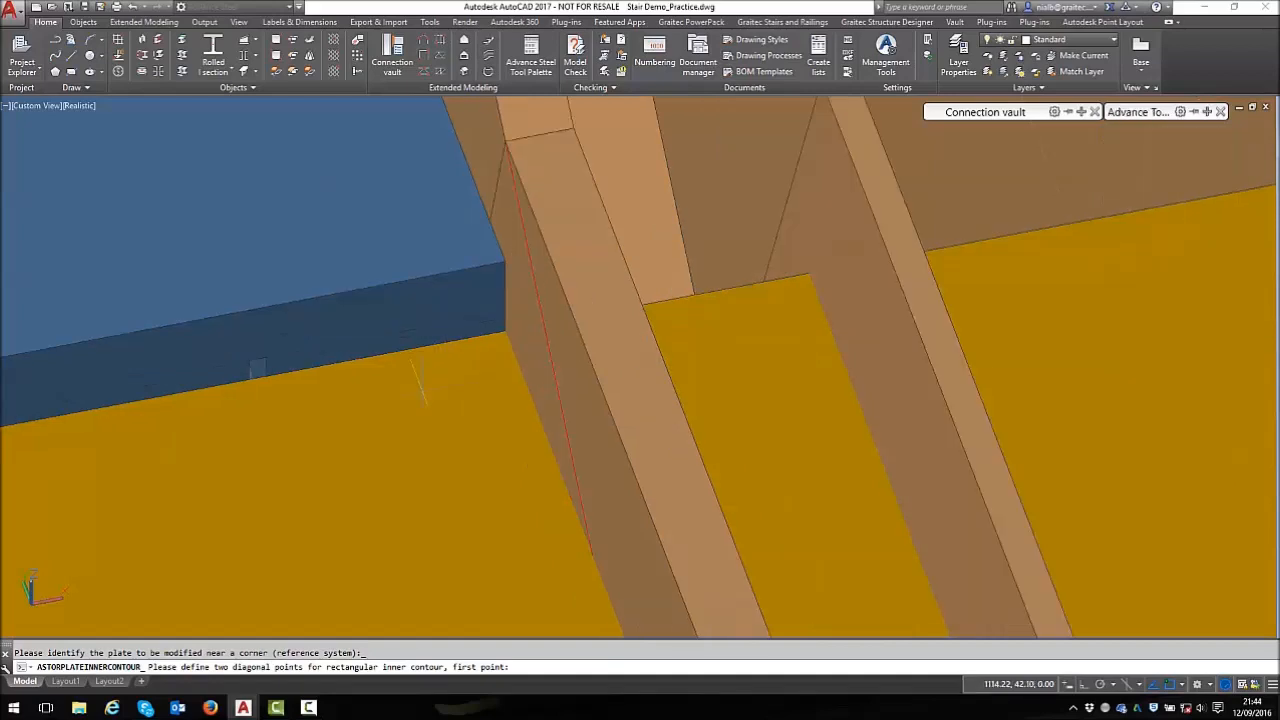
pyautogui.scroll(-3, 565, 260)
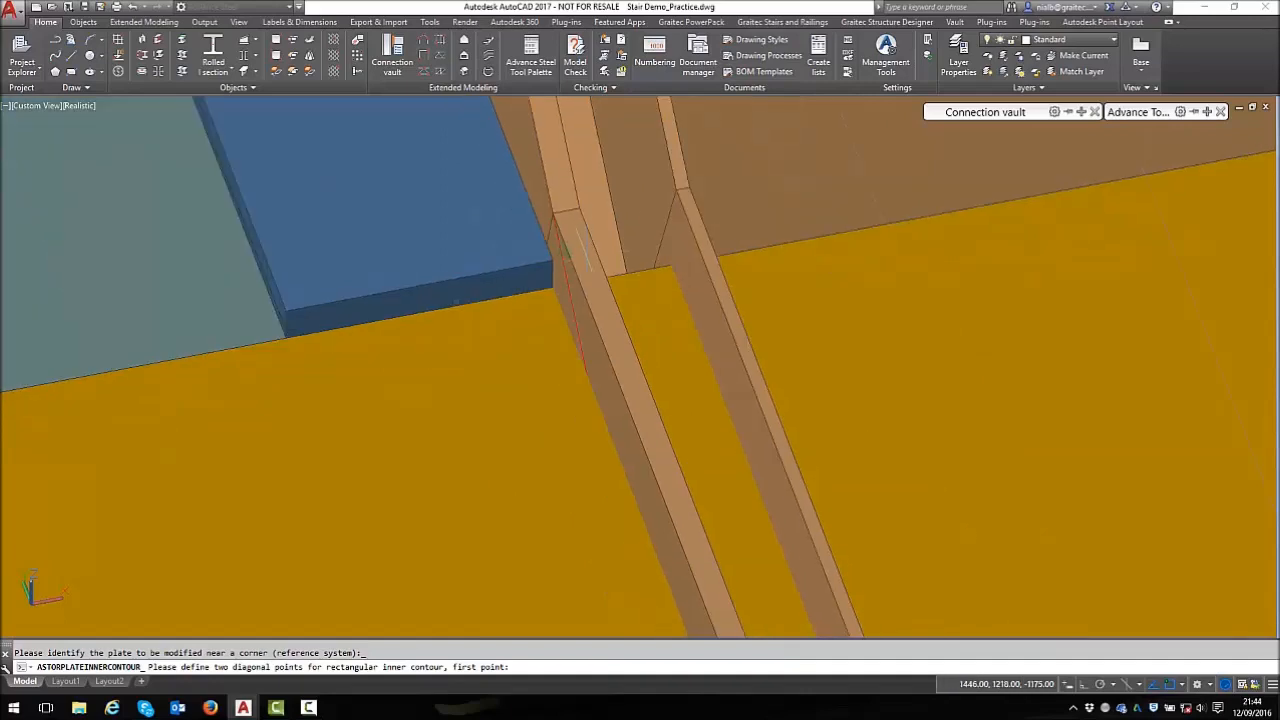
pyautogui.scroll(1, 500, 251)
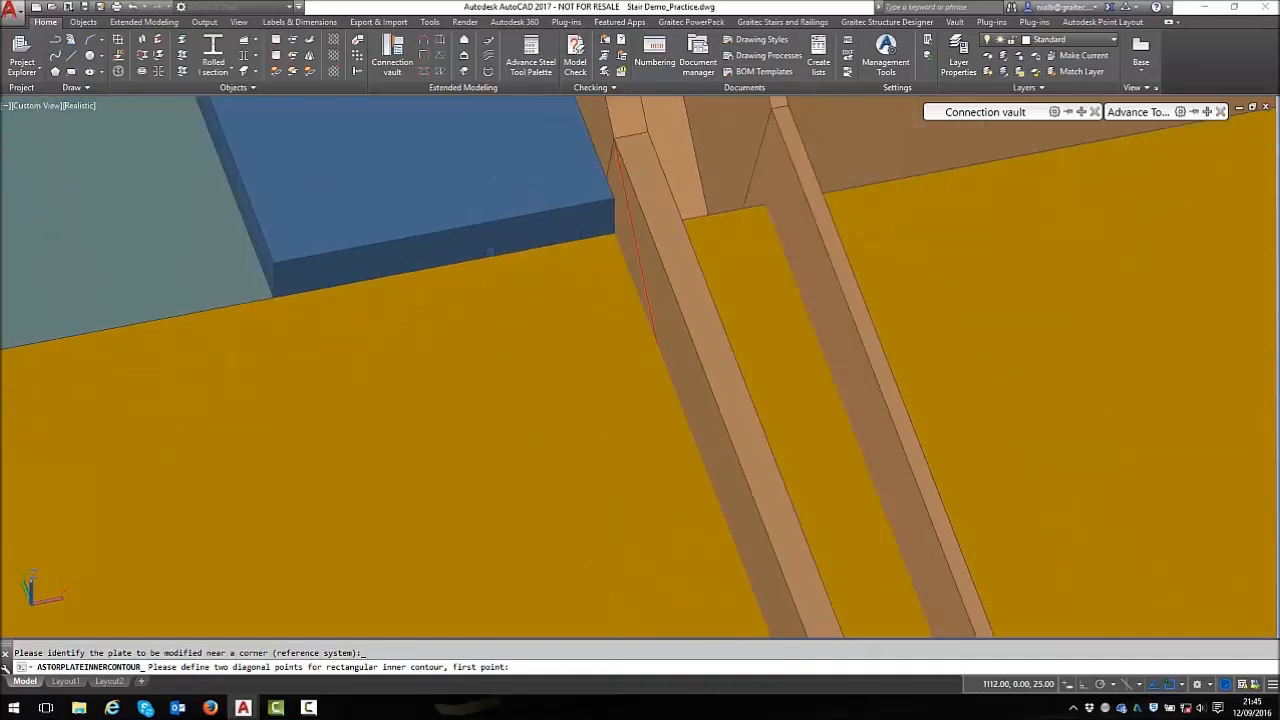
pyautogui.keyDown('shift'); pyautogui.rightClick(503, 190); pyautogui.keyUp('shift')
pyautogui.click(540, 292)
pyautogui.click(484, 255)
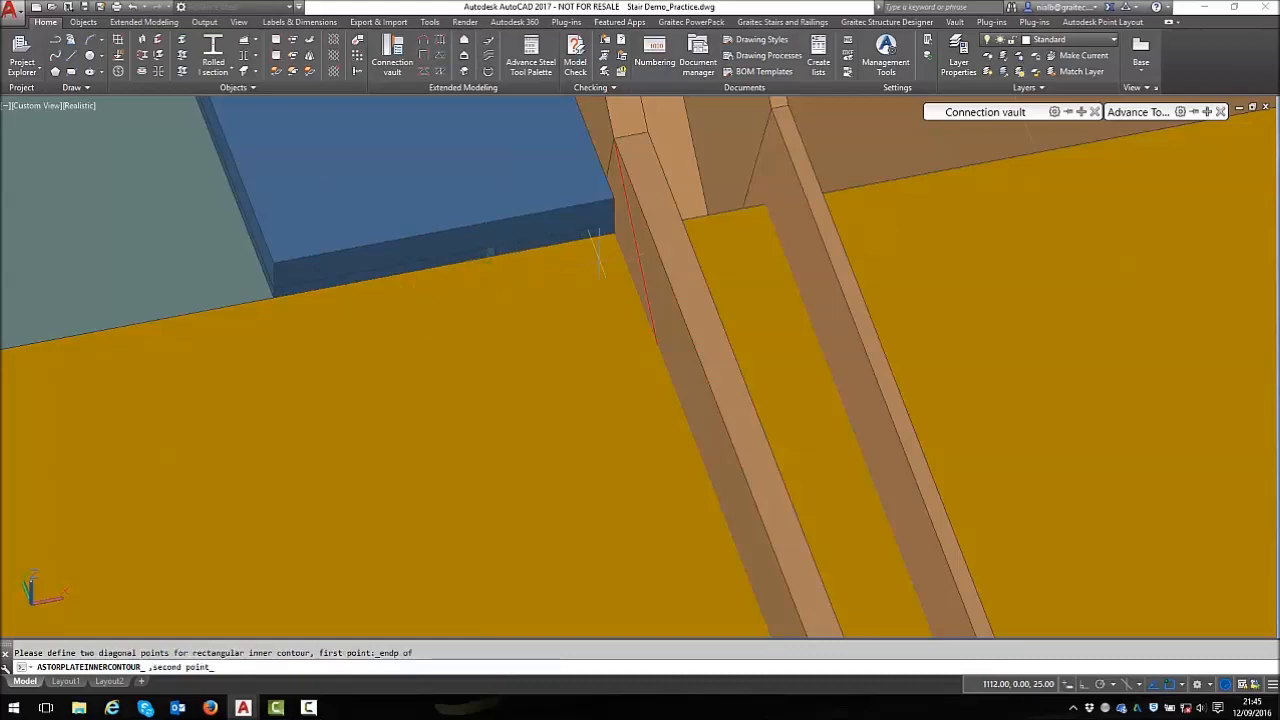
pyautogui.scroll(-4, 480, 258)
pyautogui.scroll(-3, 720, 330)
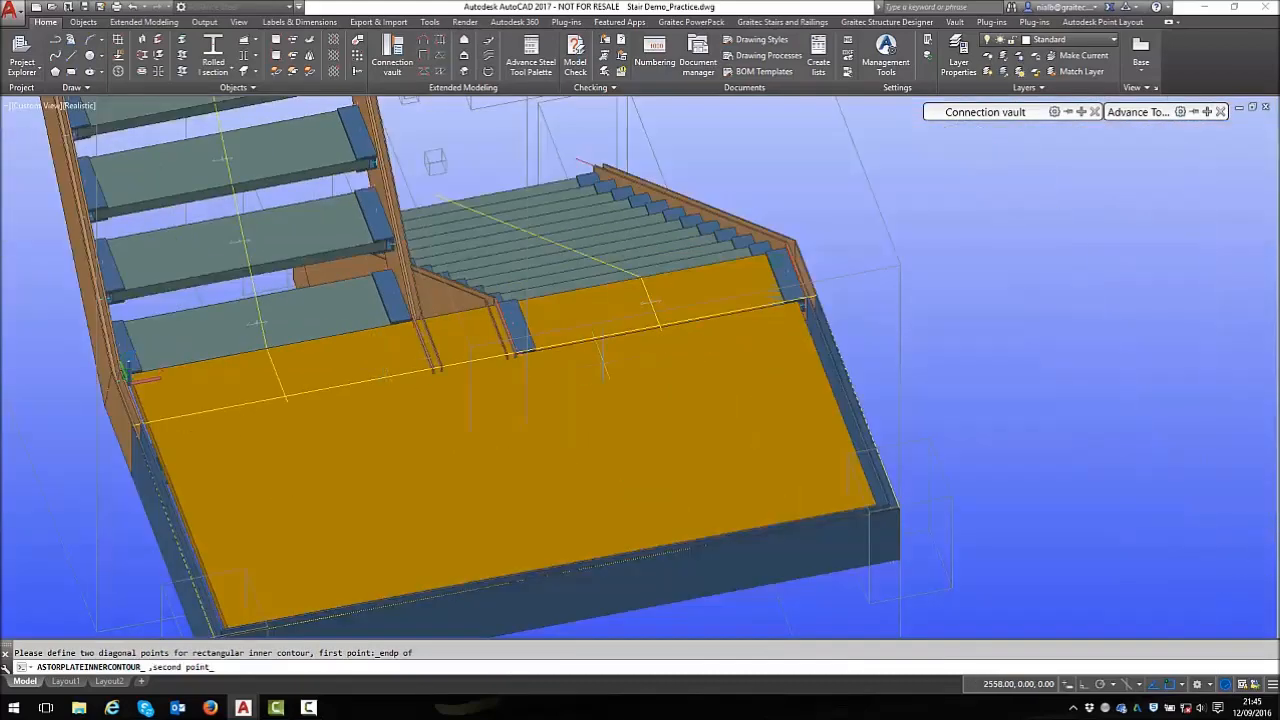
pyautogui.scroll(8, 700, 340)
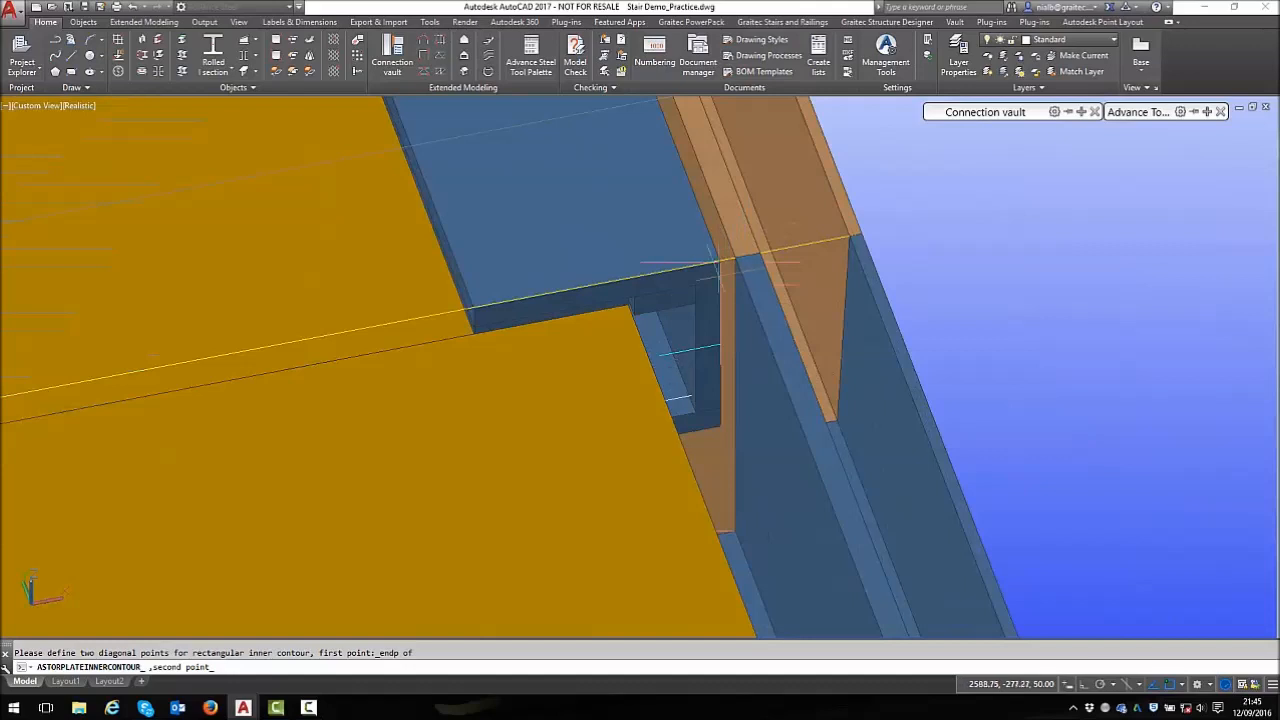
pyautogui.scroll(2, 625, 298)
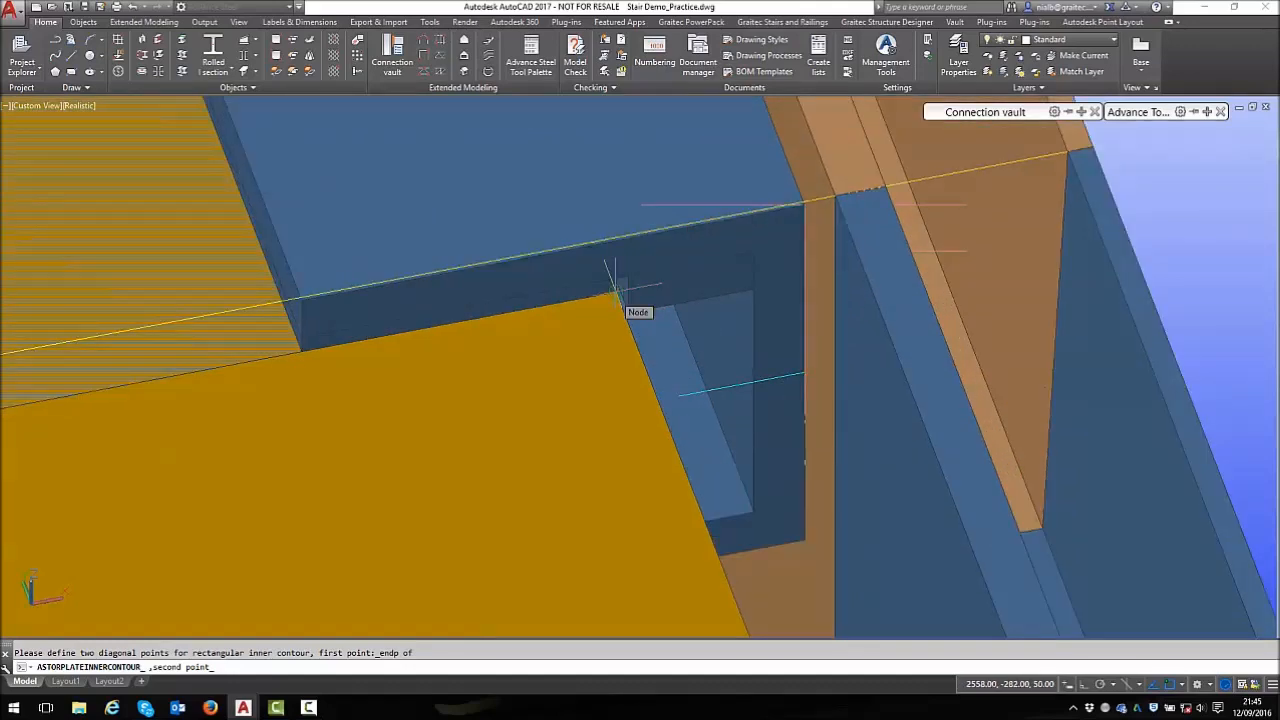
pyautogui.click(615, 291)
pyautogui.press('Escape')
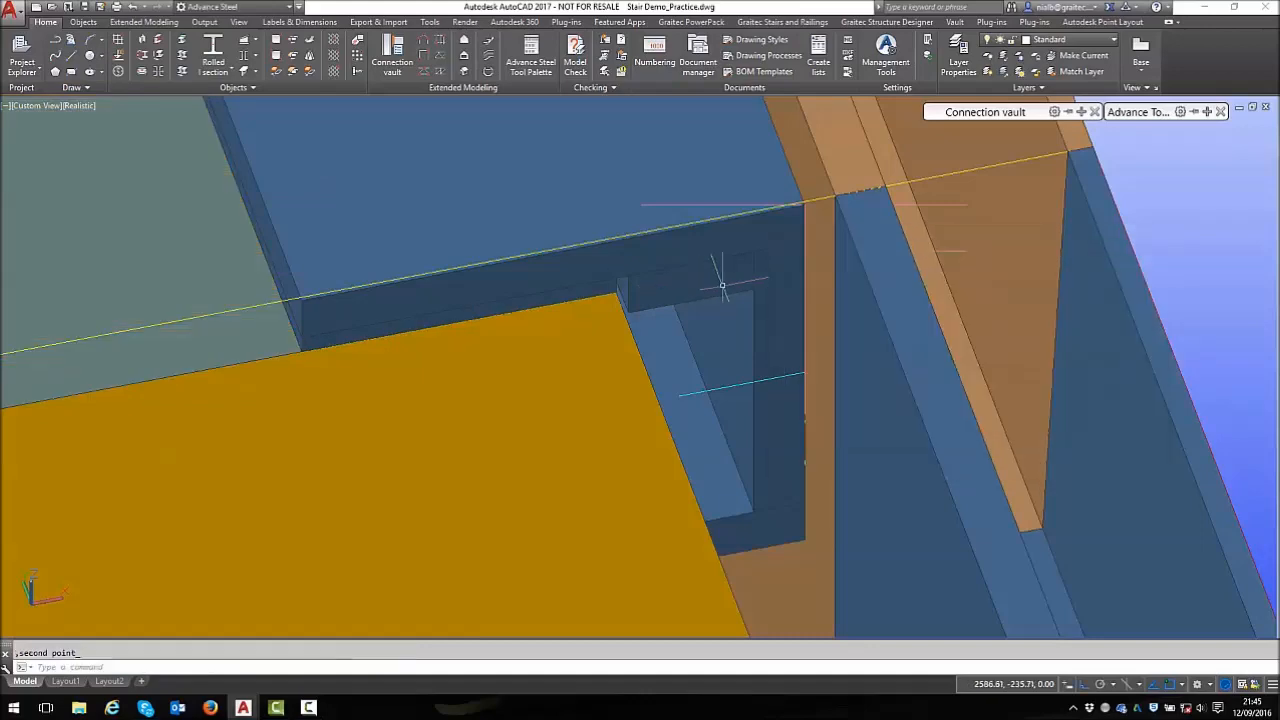
# Examine the cut landing plate and its new edge around the gap between the two flights' stringers
pyautogui.scroll(-5, 808, 290)
pyautogui.scroll(-3, 610, 300)
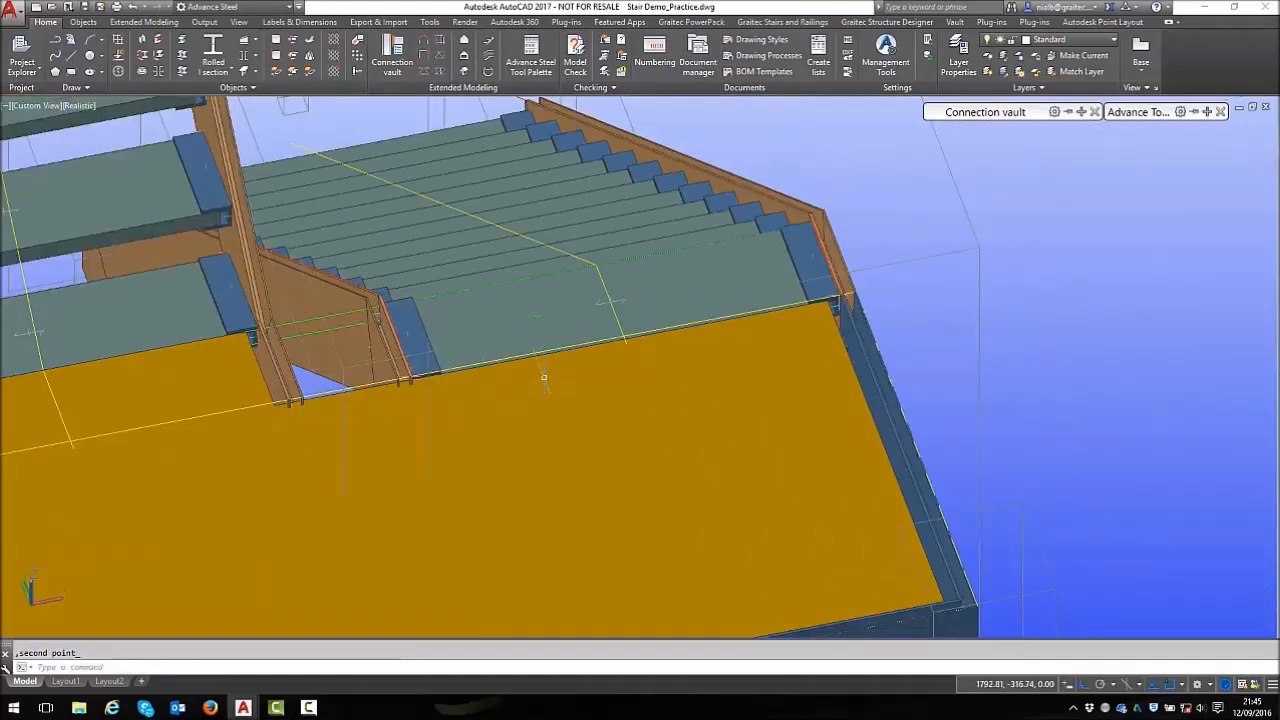
pyautogui.click(392, 408)
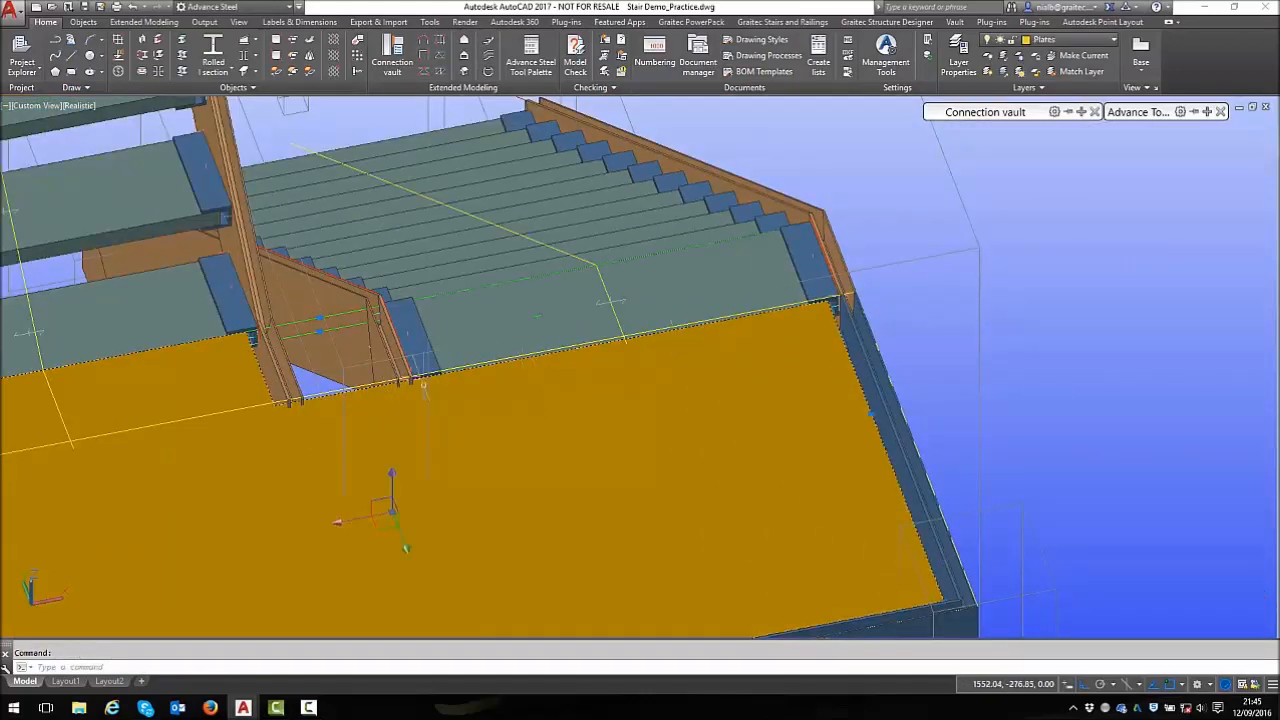
pyautogui.scroll(4, 516, 374)
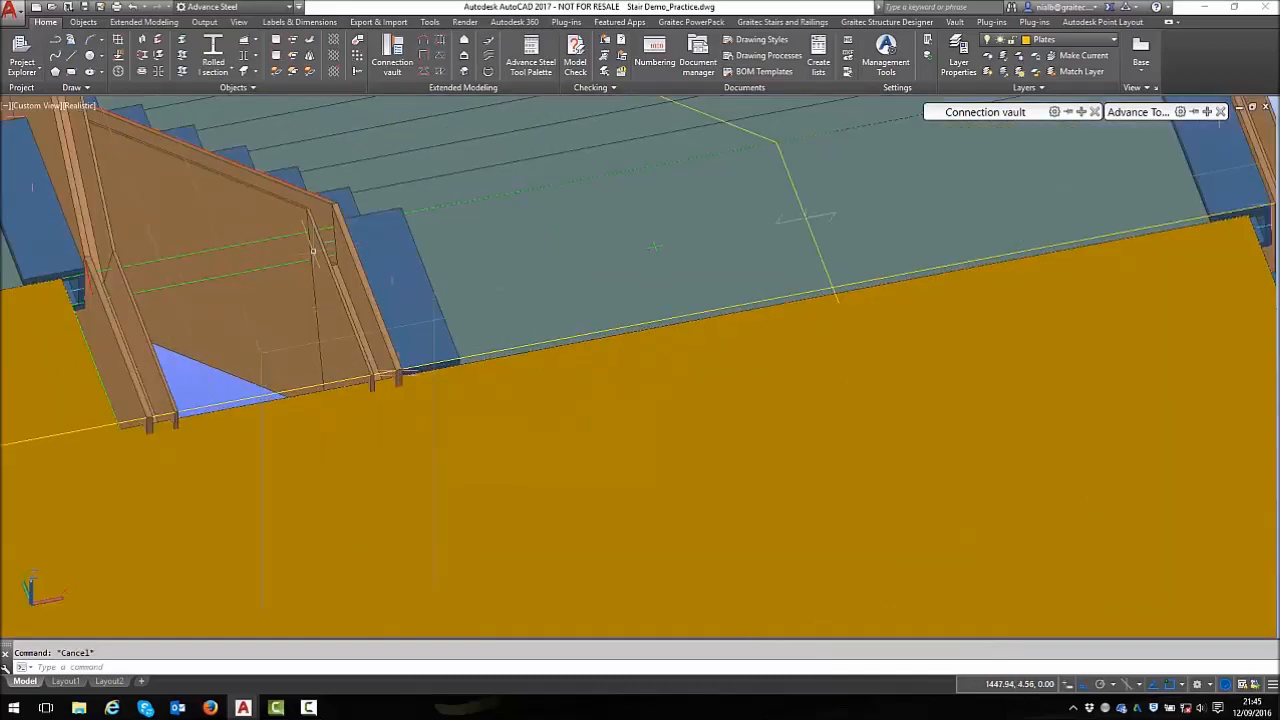
pyautogui.keyDown('shift'); pyautogui.moveTo(430, 350); pyautogui.dragTo(441, 421, button='middle'); pyautogui.keyUp('shift')
pyautogui.scroll(3, 720, 189)
pyautogui.keyDown('shift'); pyautogui.moveTo(720, 189); pyautogui.dragTo(652, 241, button='middle'); pyautogui.keyUp('shift')
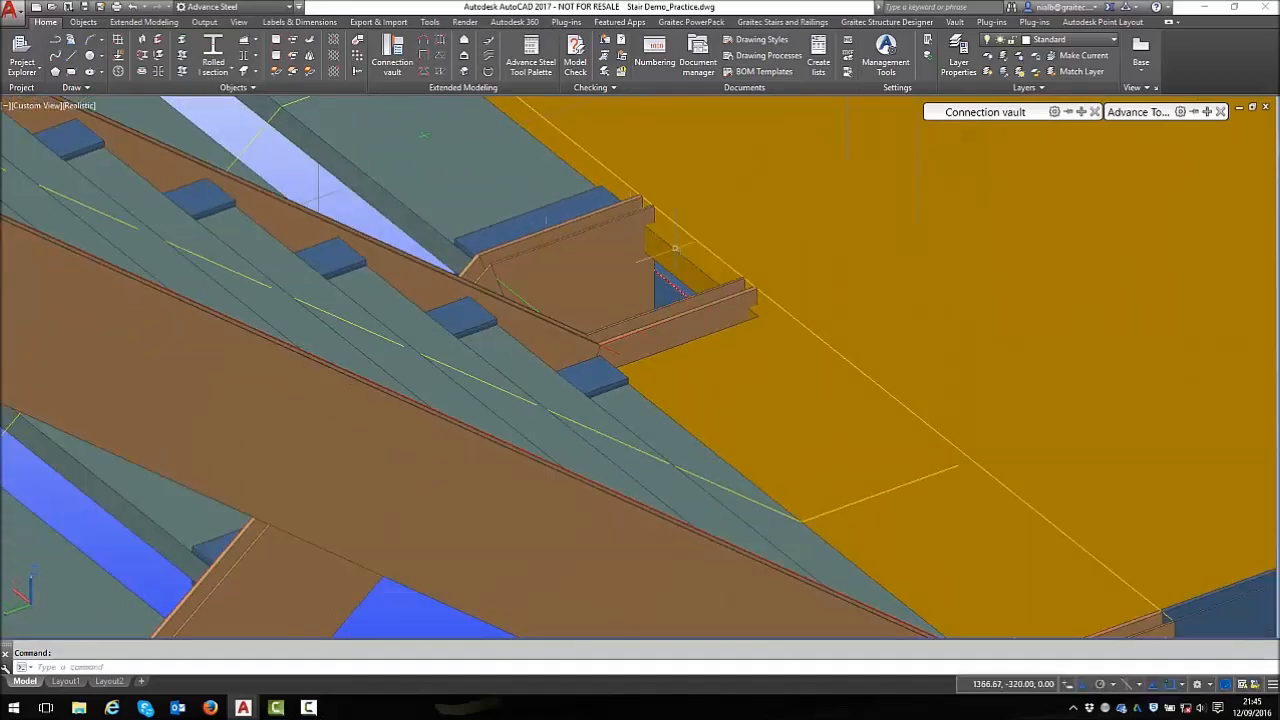
# Switch the model to the 2D Wireframe visual style around the landing plate's cut contour
pyautogui.click(80, 105)
pyautogui.click(117, 140)
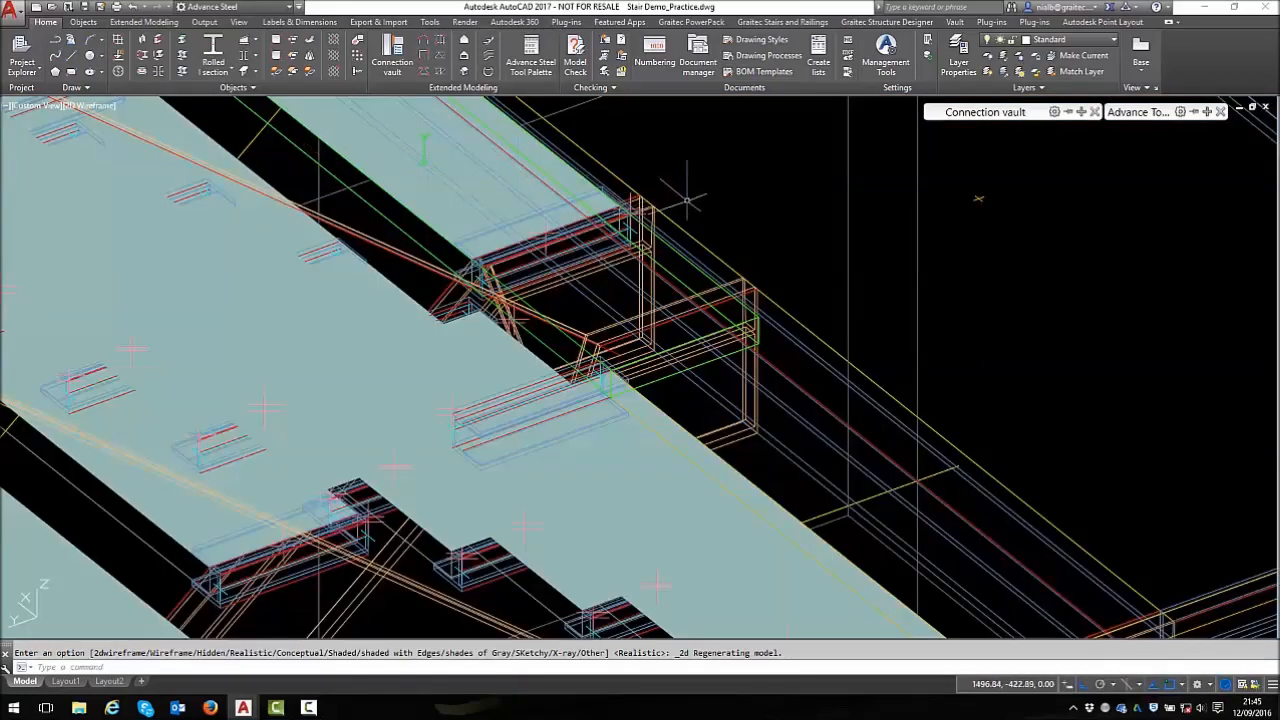
pyautogui.scroll(3, 681, 196)
pyautogui.scroll(-3, 512, 378)
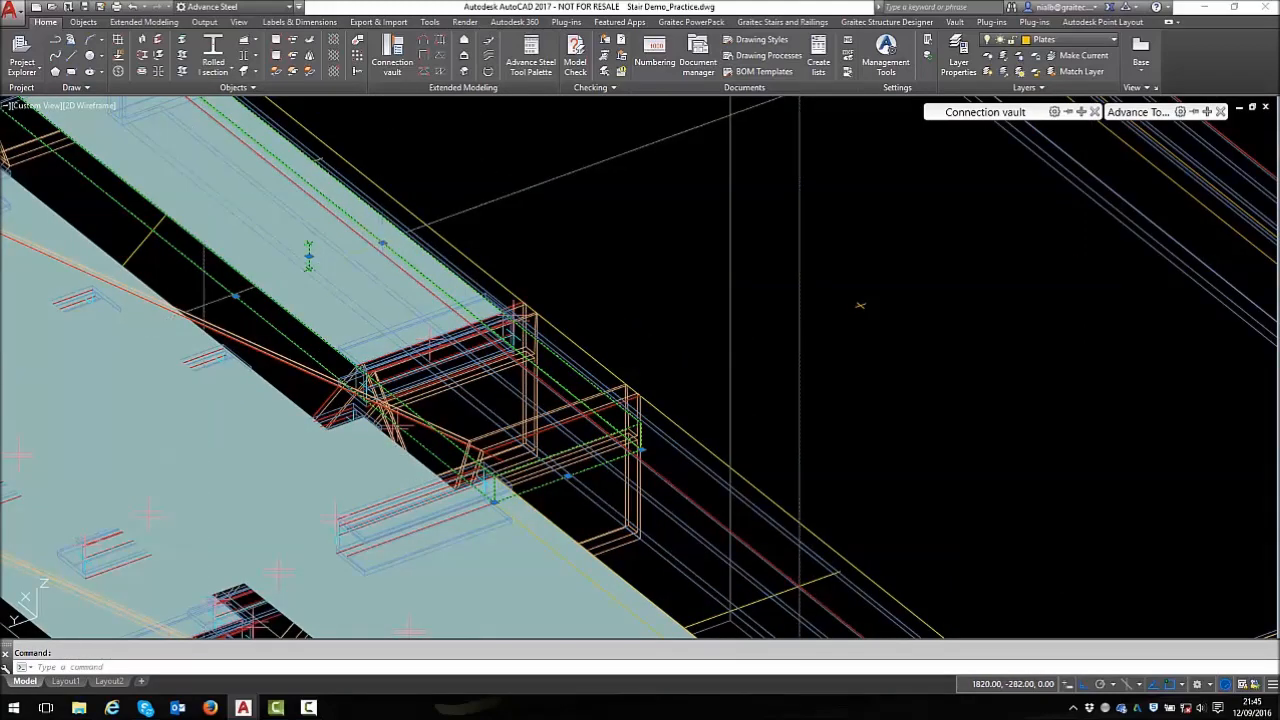
# Stretch the outer edge of the landing plate's contour cut to the end of the lower flight's top tread bracket
pyautogui.click(383, 243)
pyautogui.scroll(4, 546, 301)
pyautogui.click(485, 294)
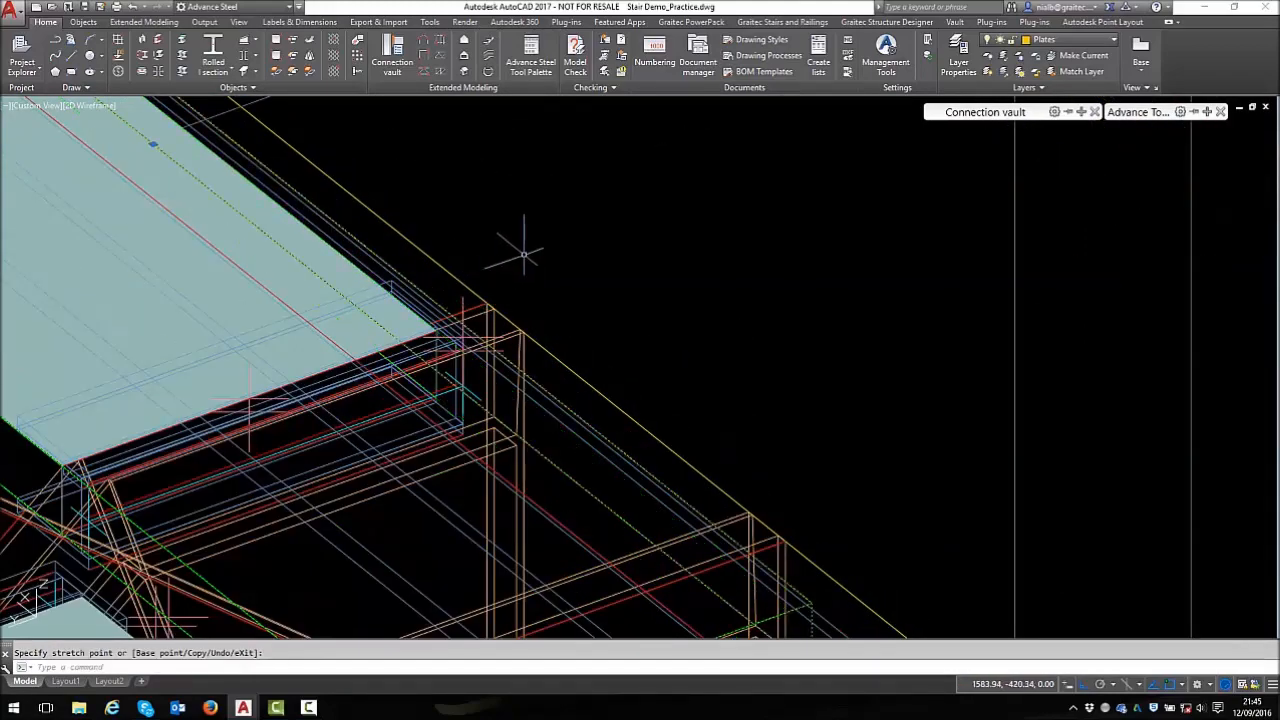
pyautogui.scroll(-2, 461, 311)
pyautogui.keyDown('shift'); pyautogui.moveTo(537, 297); pyautogui.dragTo(380, 366, button='middle'); pyautogui.keyUp('shift')
pyautogui.scroll(-4, 300, 240)
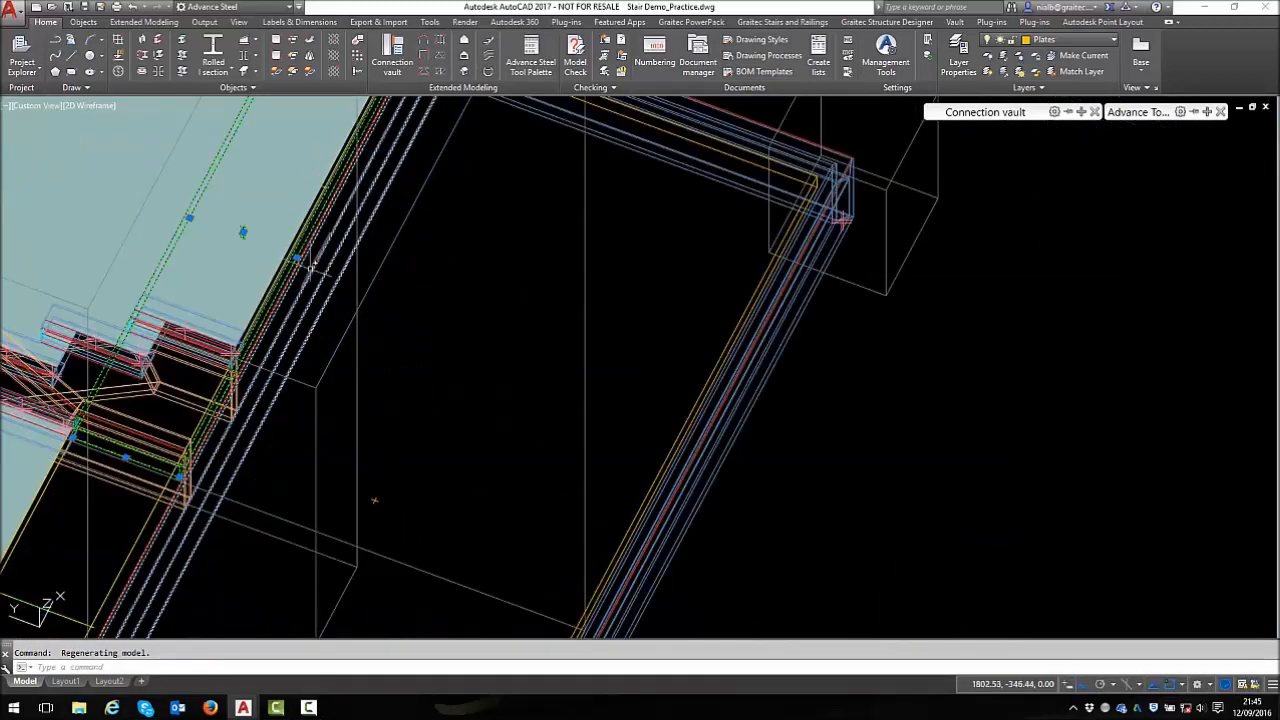
pyautogui.press('Escape')
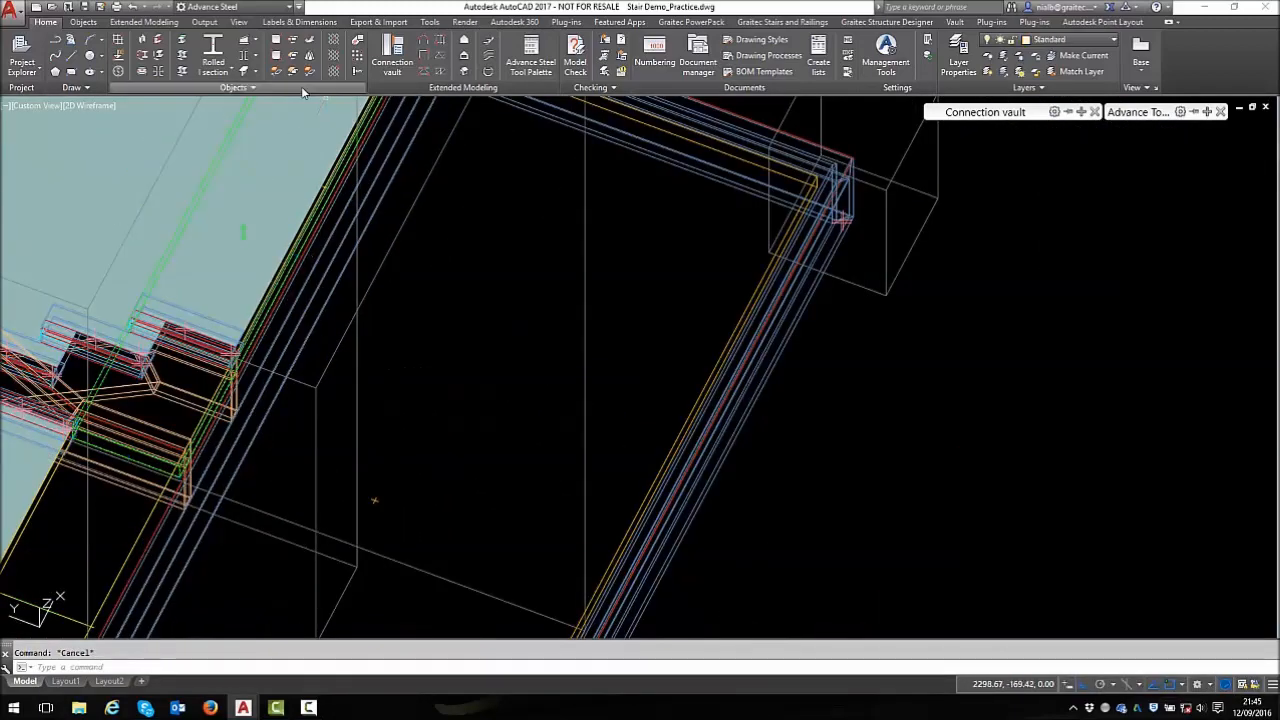
# Switch the model to the Realistic visual style and examine the landing plate's edge along the lower flight's top tread
pyautogui.click(92, 106)
pyautogui.click(130, 178)
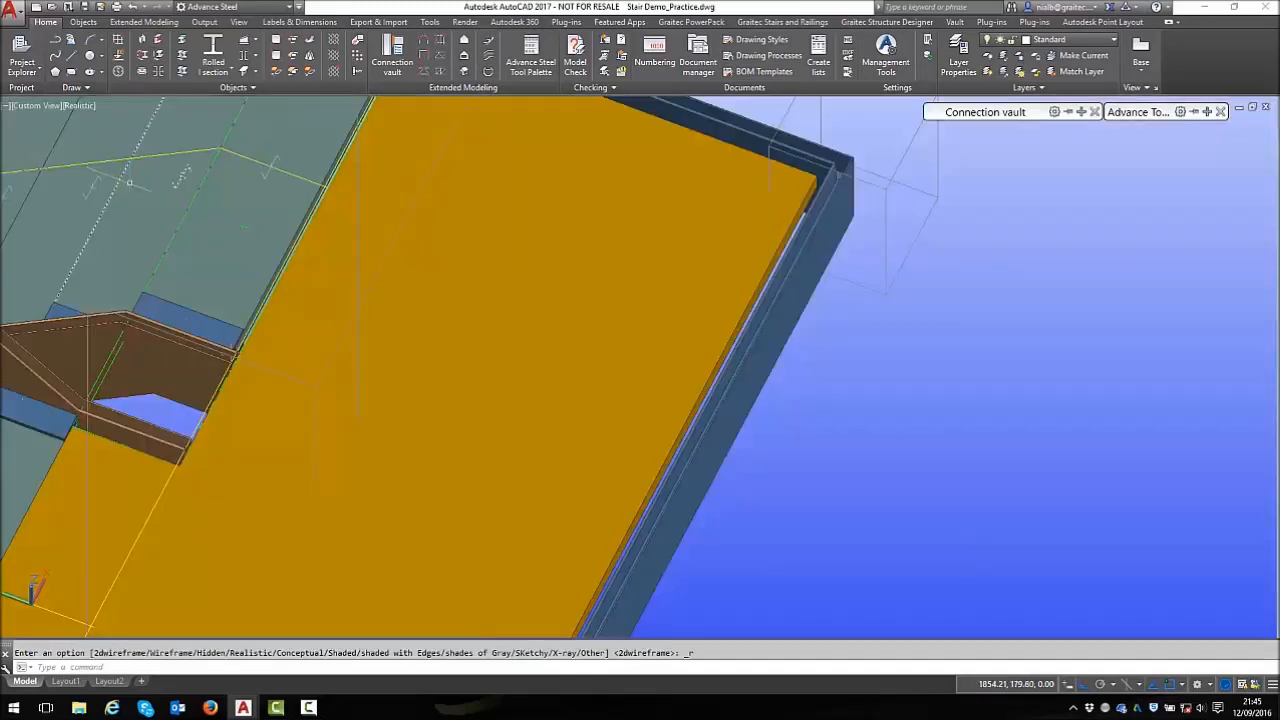
pyautogui.press('Escape')
pyautogui.scroll(5, 231, 356)
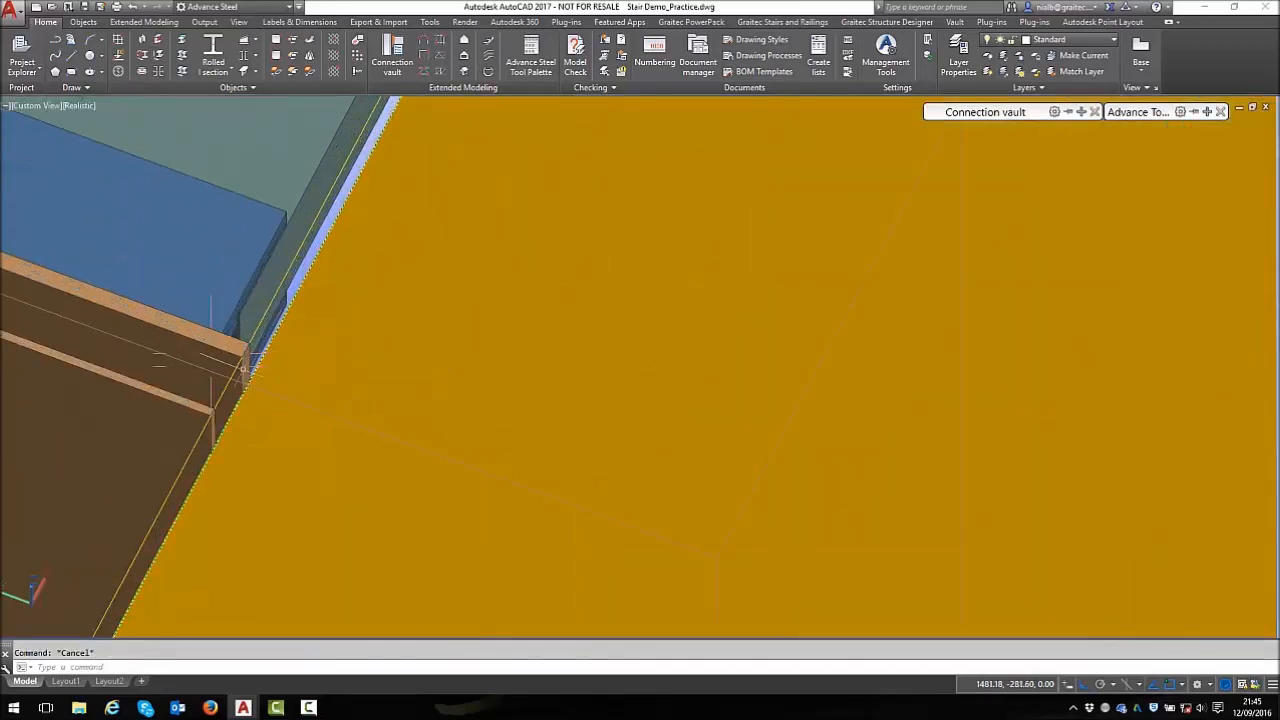
pyautogui.scroll(-5, 358, 303)
pyautogui.scroll(-4, 398, 219)
pyautogui.scroll(7, 398, 219)
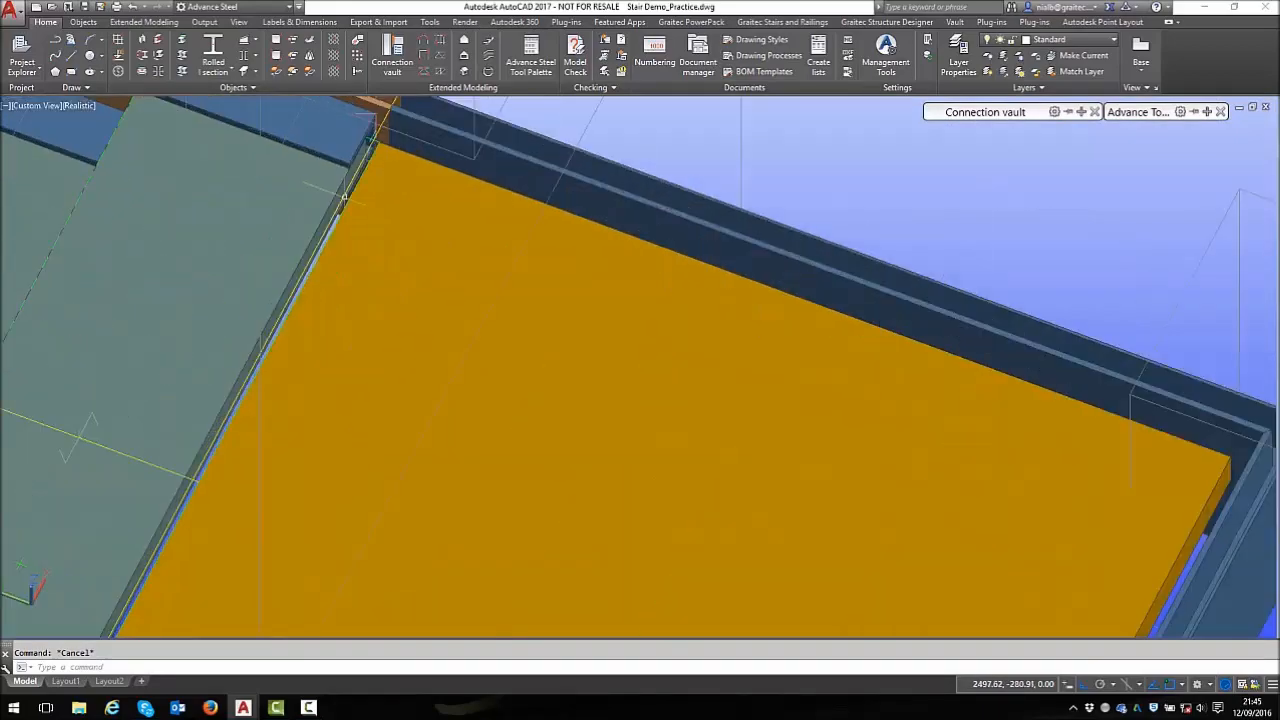
pyautogui.scroll(-3, 391, 252)
pyautogui.keyDown('shift'); pyautogui.moveTo(430, 310); pyautogui.dragTo(486, 320, button='middle'); pyautogui.keyUp('shift')
pyautogui.scroll(-4, 486, 330)
pyautogui.scroll(4, 352, 245)
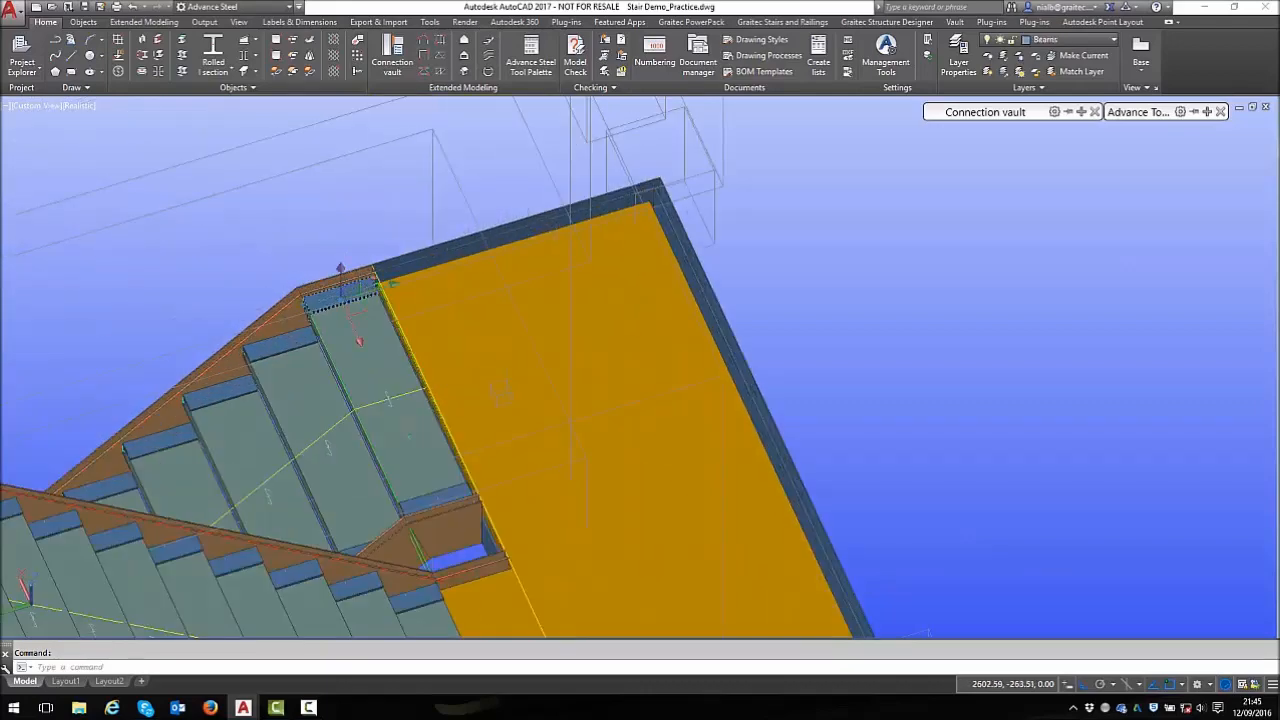
# In the 2D Wireframe visual style, stretch the lower flight's far top tread bracket along the landing frame past its outer beam
pyautogui.scroll(4, 385, 400)
pyautogui.press('Escape')
pyautogui.click(79, 107)
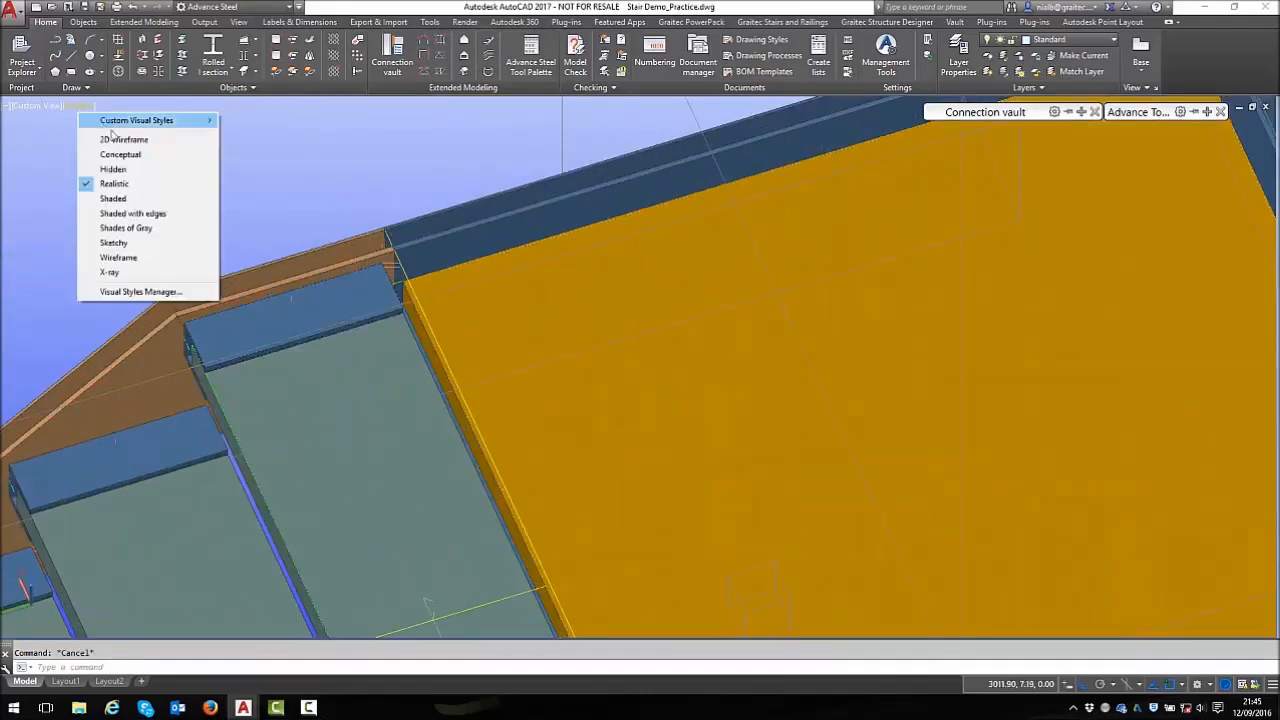
pyautogui.click(200, 131)
pyautogui.scroll(6, 340, 280)
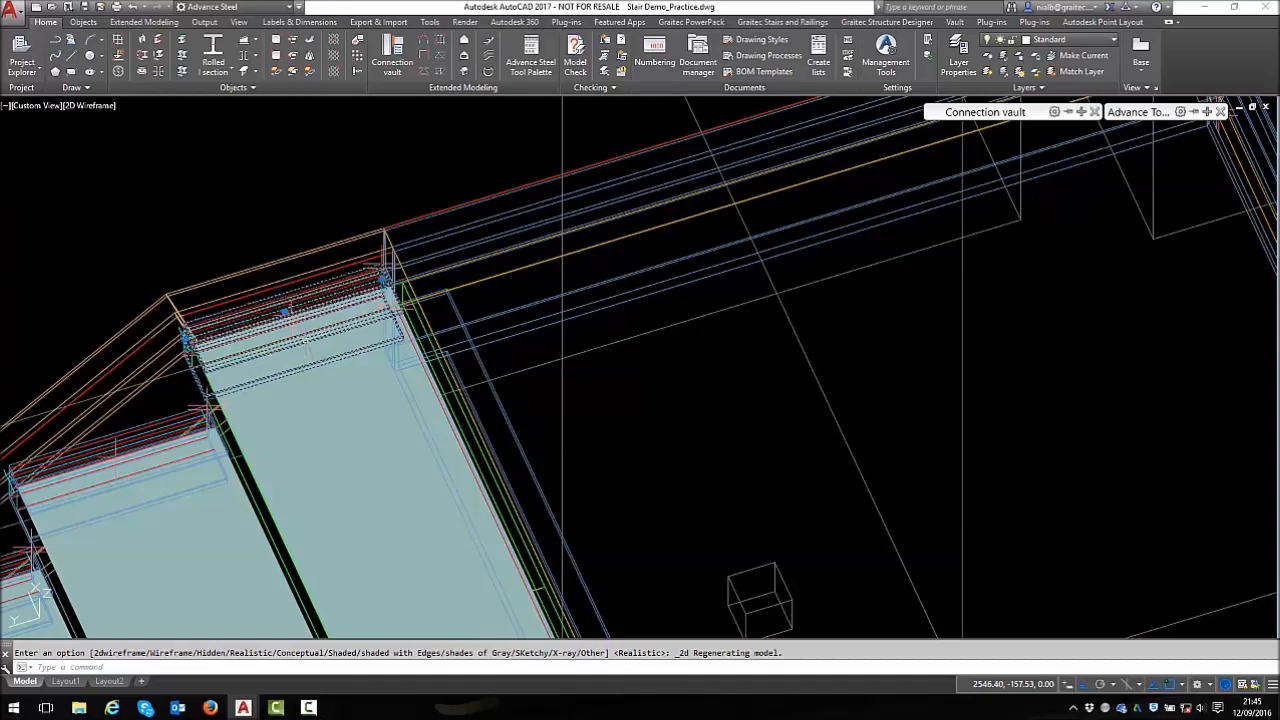
pyautogui.click(368, 262)
pyautogui.scroll(-5, 370, 250)
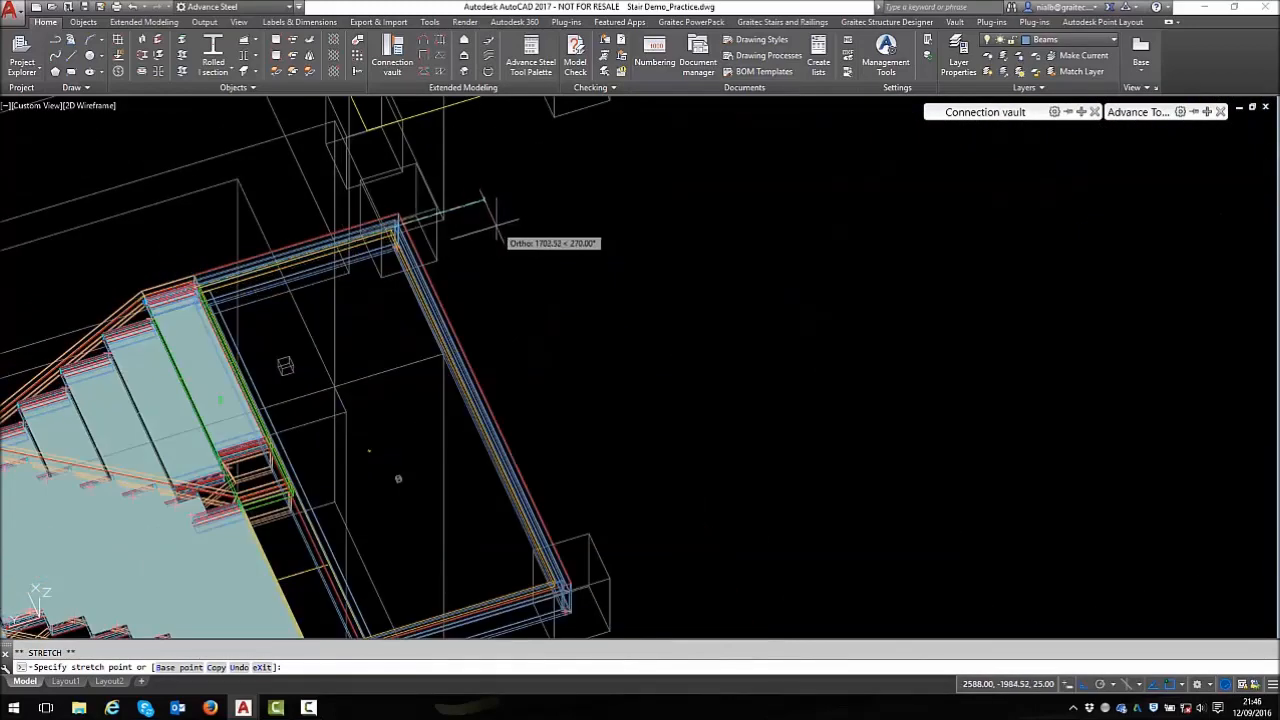
pyautogui.click(539, 217)
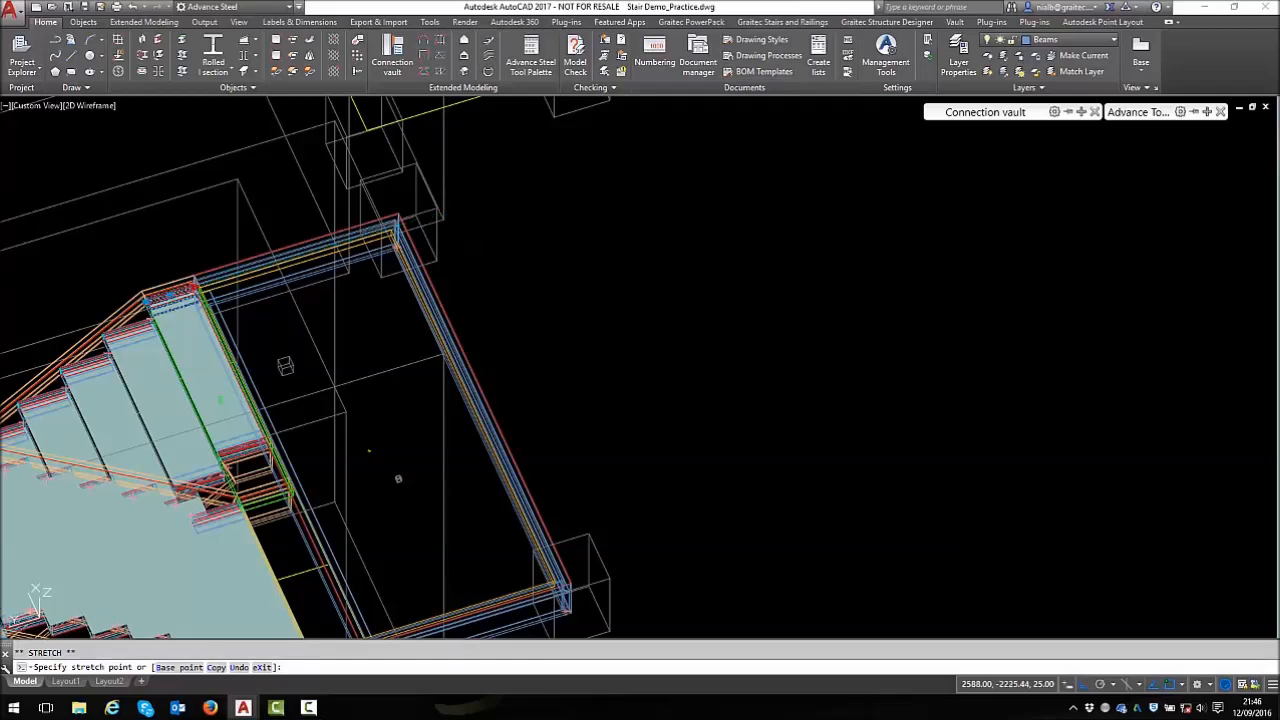
pyautogui.press('Escape')
pyautogui.scroll(-2, 530, 190)
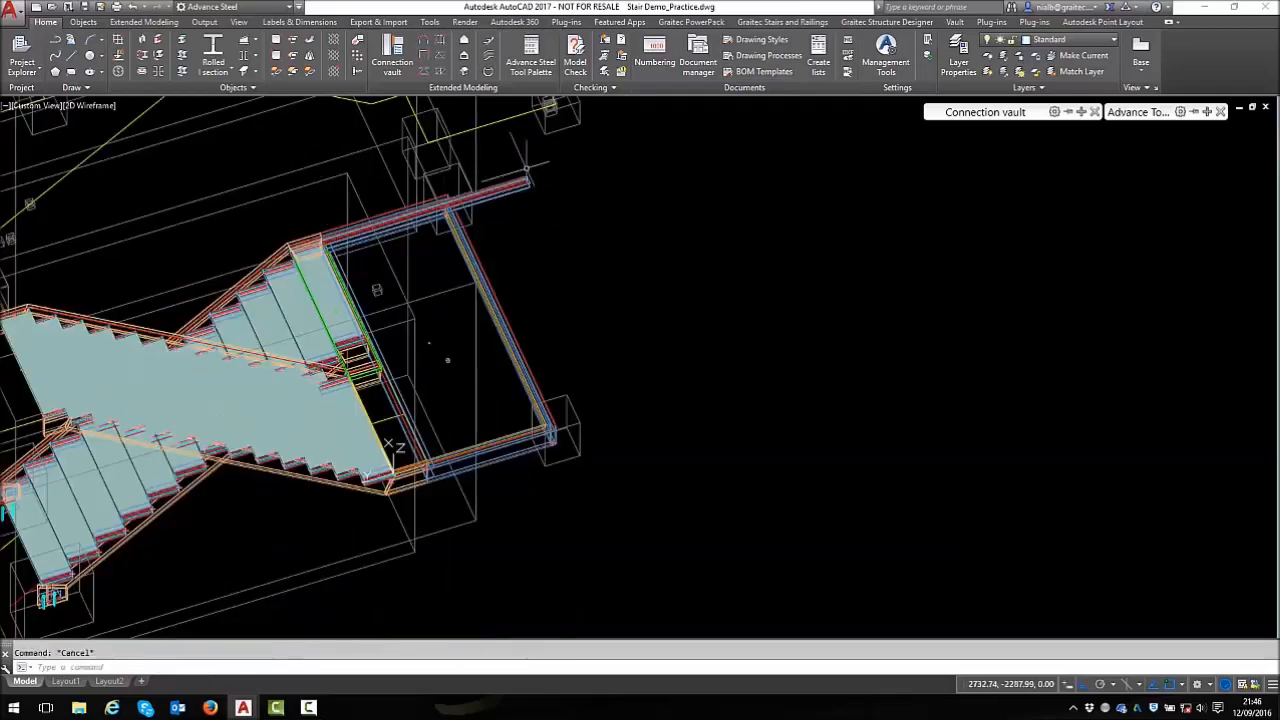
# Stretch the upper flight's tread bracket at the outer stringer along the landing frame's side beam, past the outer beam
pyautogui.scroll(5, 420, 487)
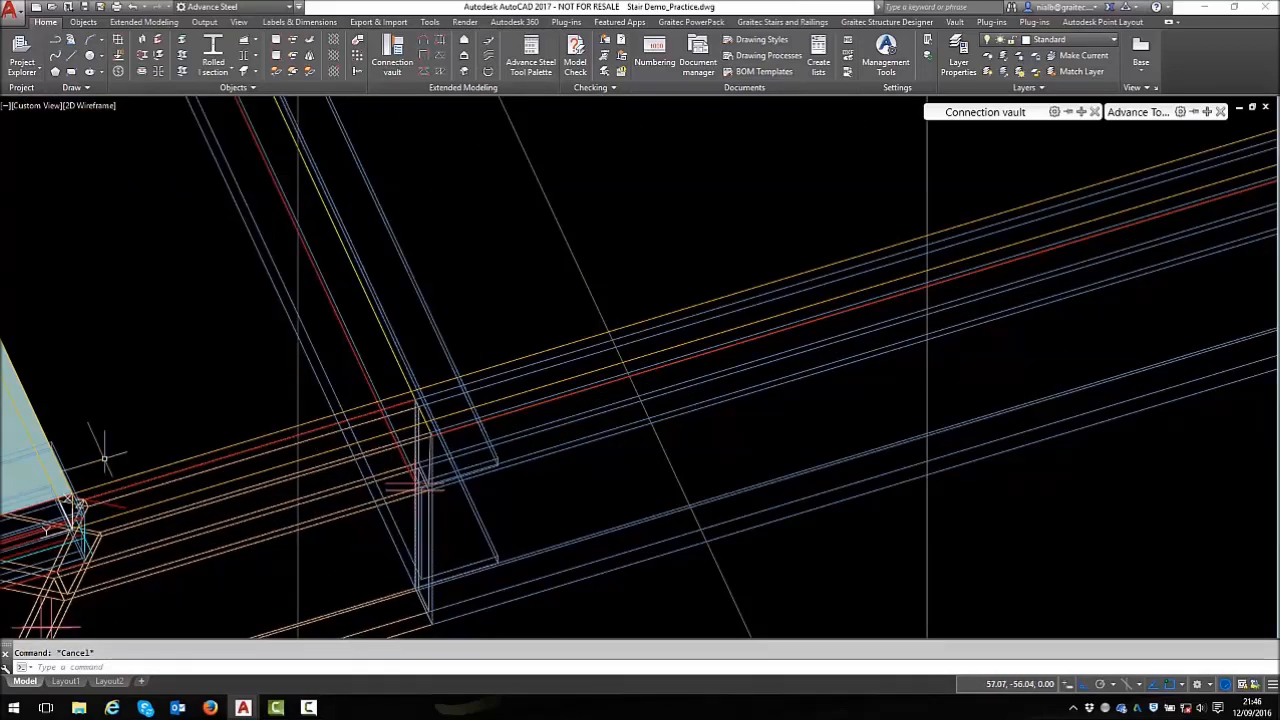
pyautogui.click(68, 462)
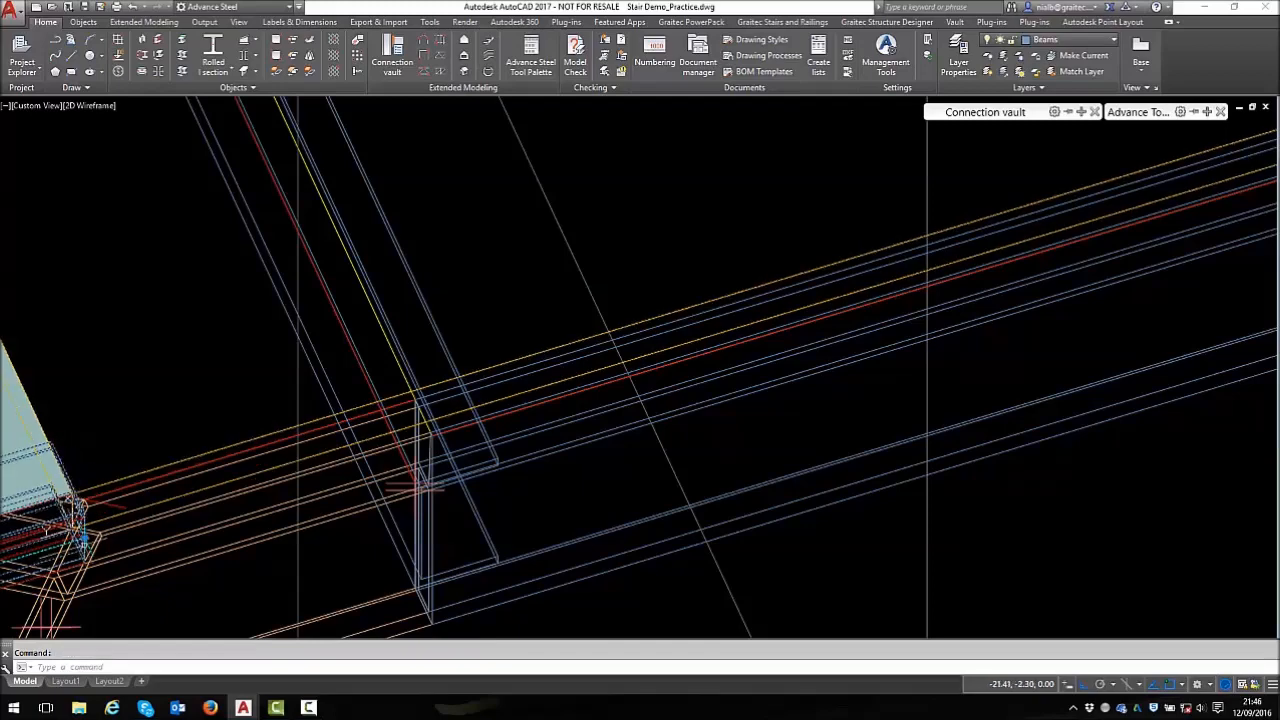
pyautogui.click(44, 529)
pyautogui.scroll(-5, 42, 526)
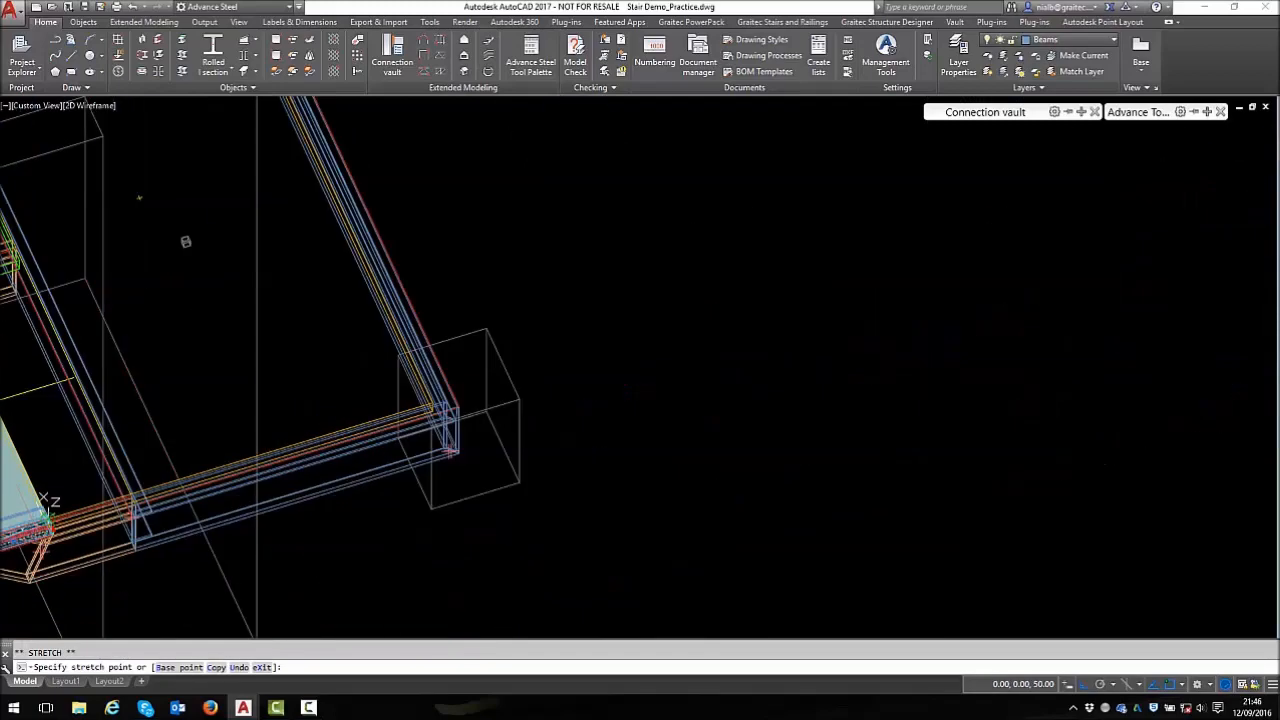
pyautogui.click(640, 360)
pyautogui.press('Escape')
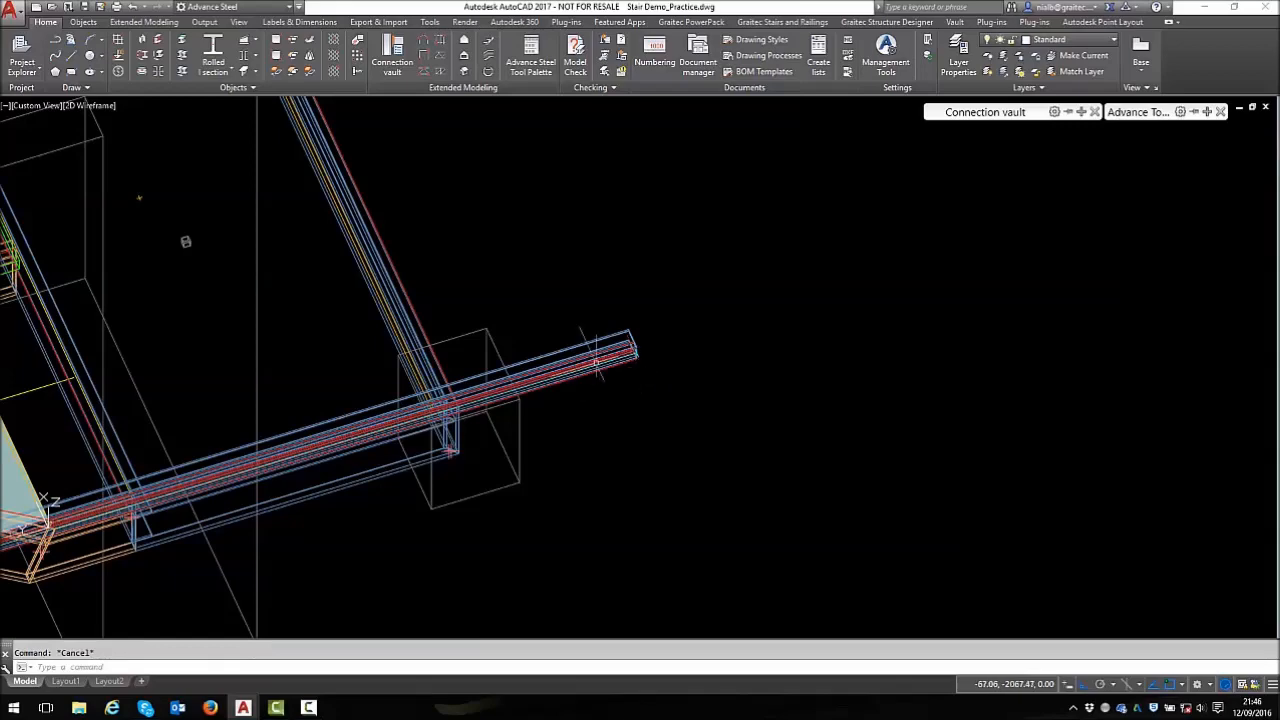
# Switch the model to the Realistic visual style around the lower flight's stretched bracket at the landing frame corner
pyautogui.click(98, 104)
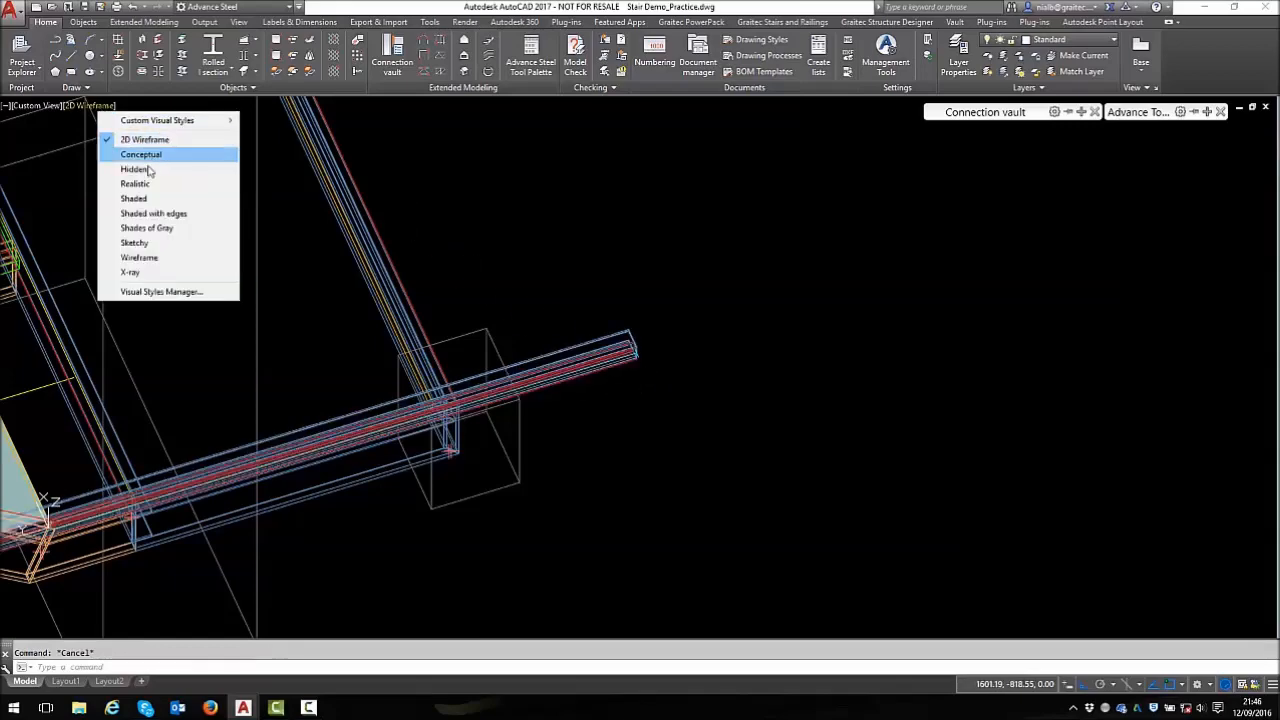
pyautogui.click(135, 183)
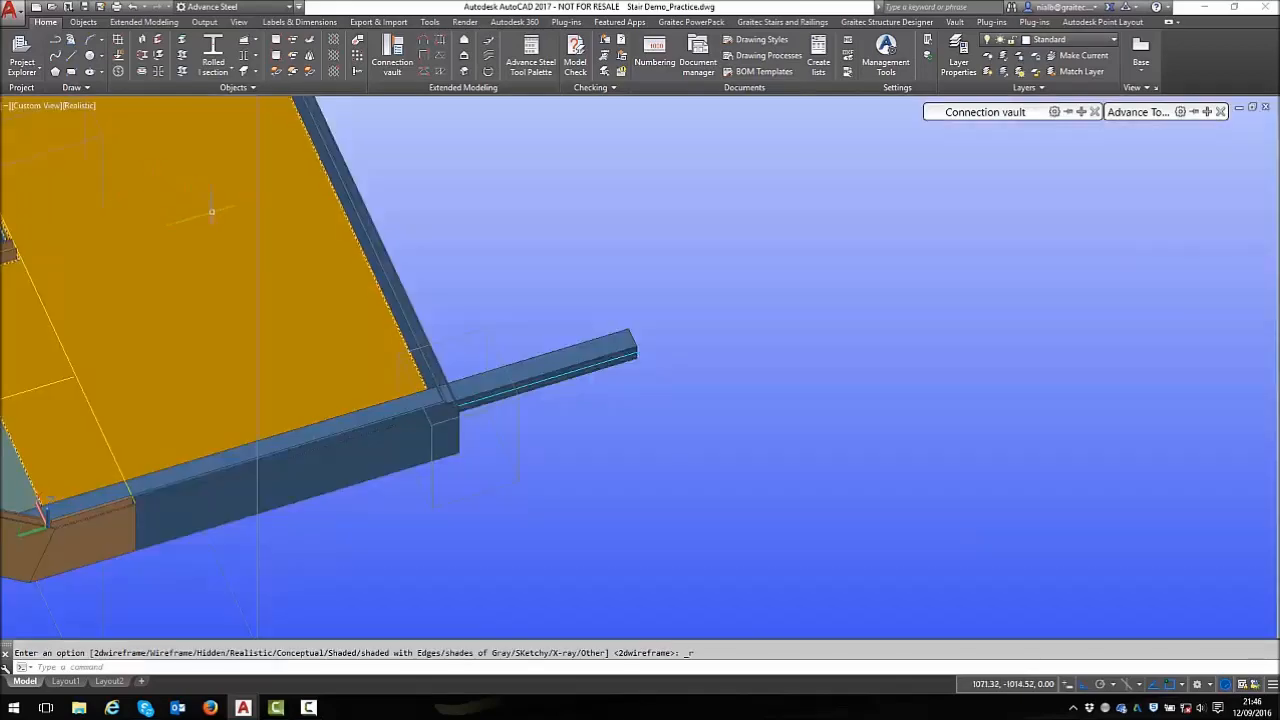
pyautogui.scroll(-5, 434, 353)
pyautogui.scroll(5, 434, 353)
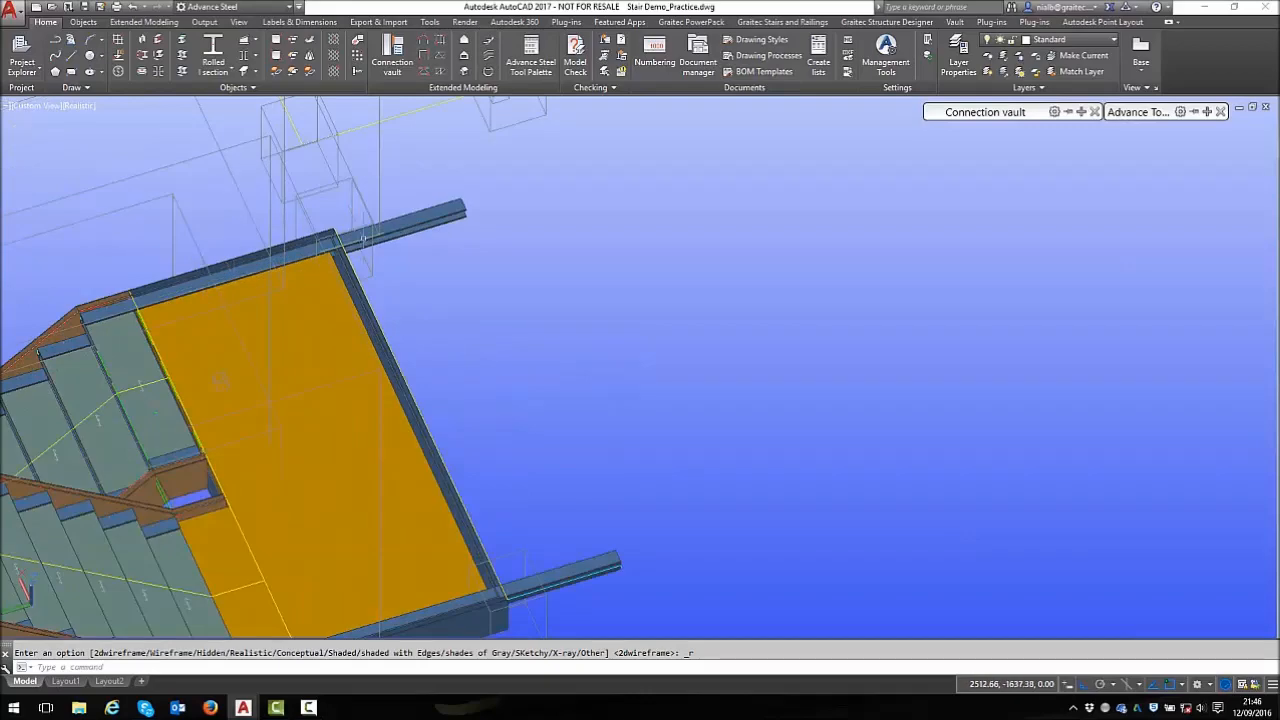
pyautogui.scroll(5, 330, 232)
pyautogui.press('Escape')
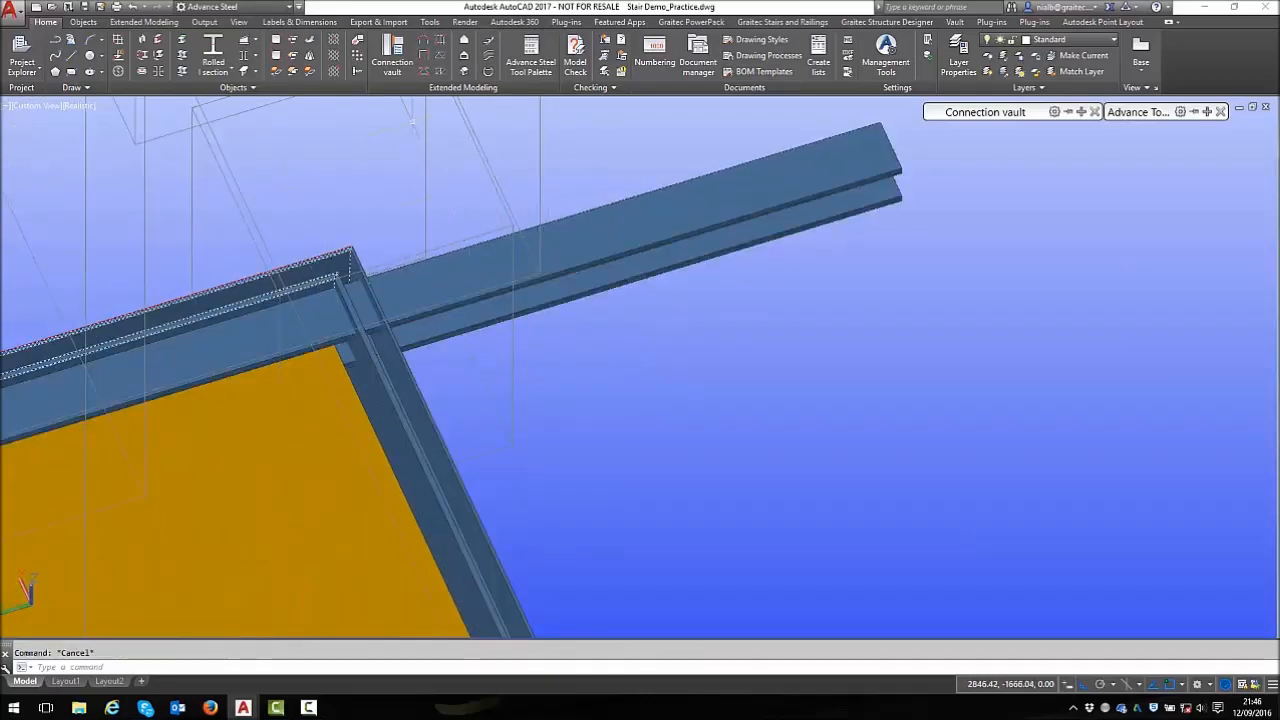
# Split the lower flight's stretched bracket at the endpoint of the landing frame's inner corner
pyautogui.click(83, 22)
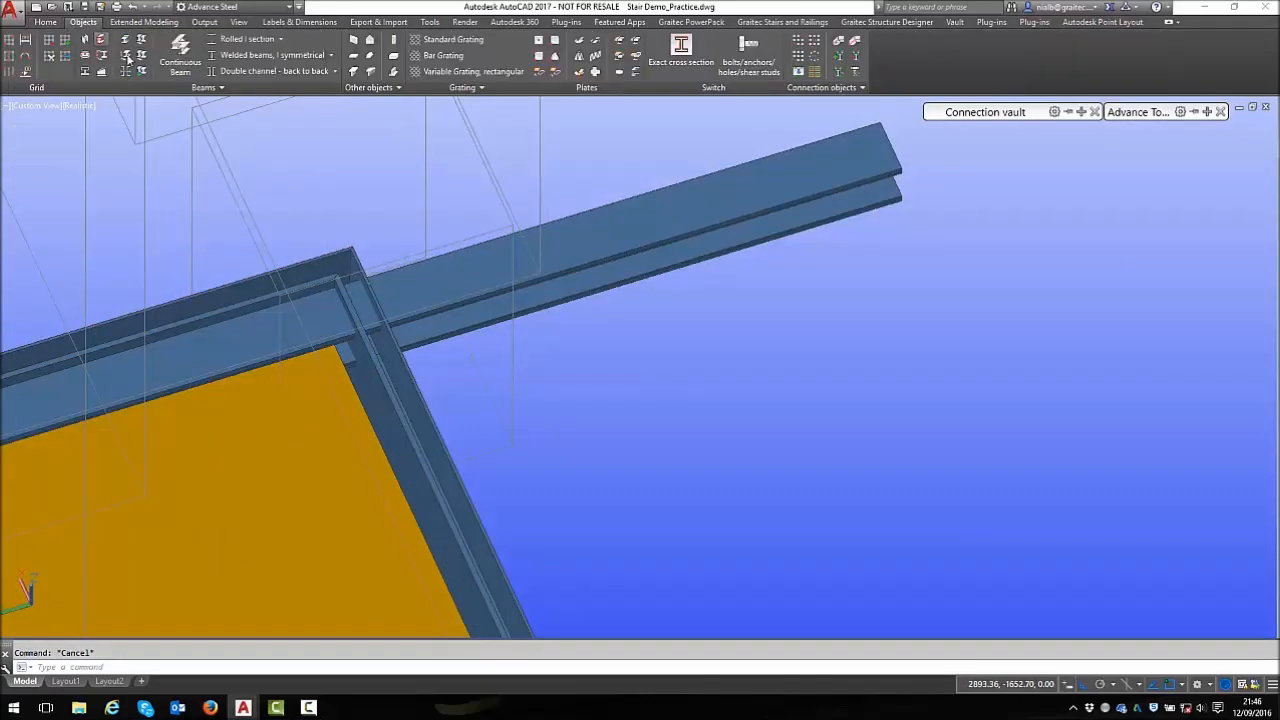
pyautogui.click(141, 40)
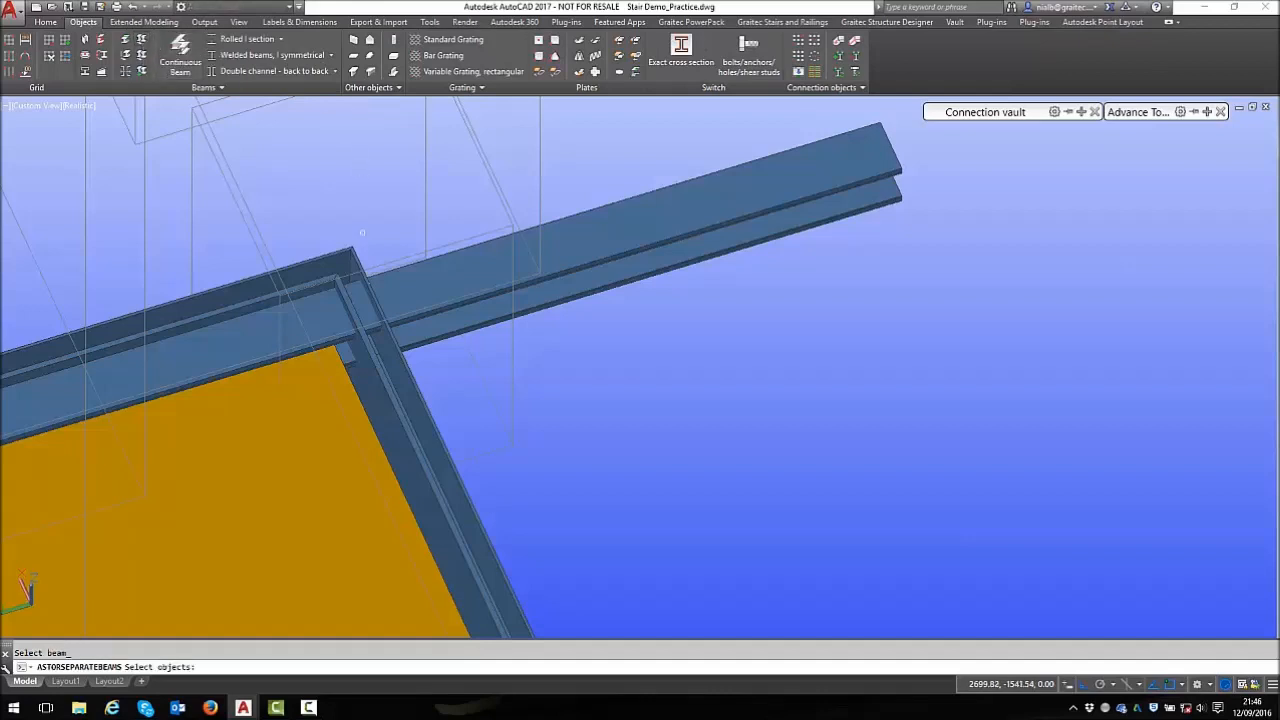
pyautogui.click(399, 291)
pyautogui.rightClick(397, 290)
pyautogui.scroll(5, 338, 297)
pyautogui.keyDown('shift'); pyautogui.rightClick(324, 213); pyautogui.keyUp('shift')
pyautogui.click(363, 305)
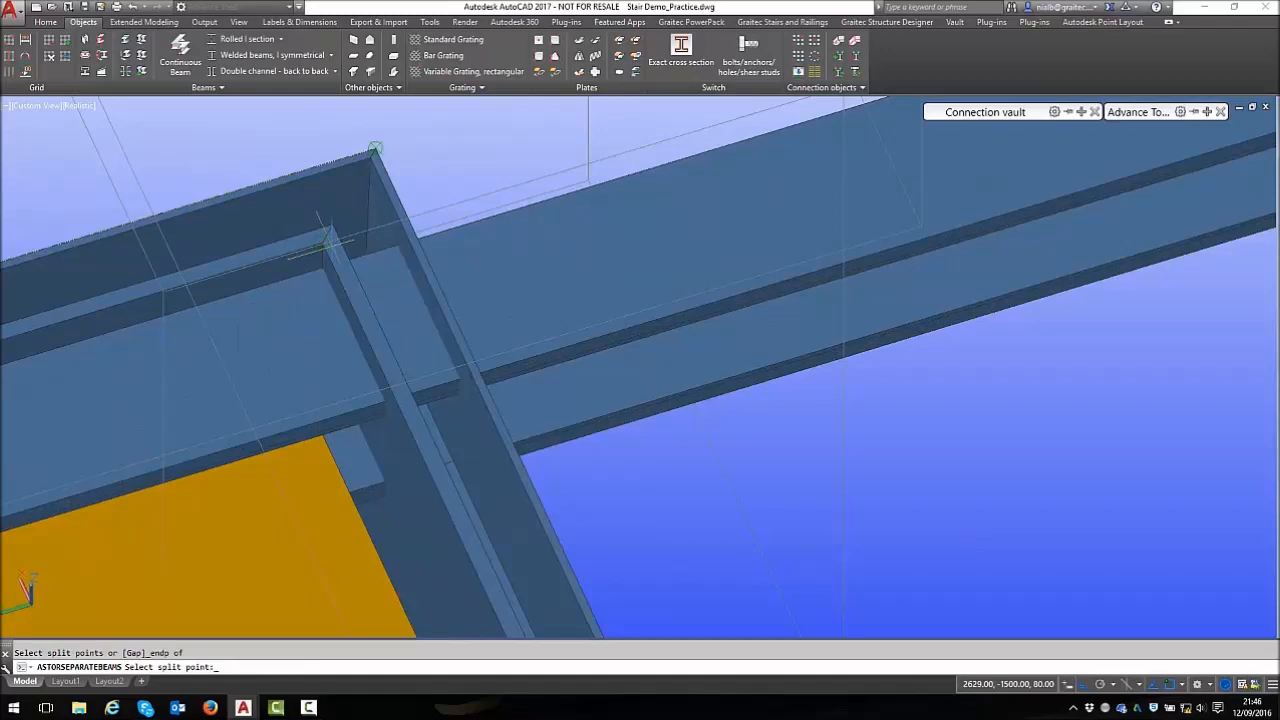
pyautogui.rightClick(329, 245)
pyautogui.scroll(-2, 329, 245)
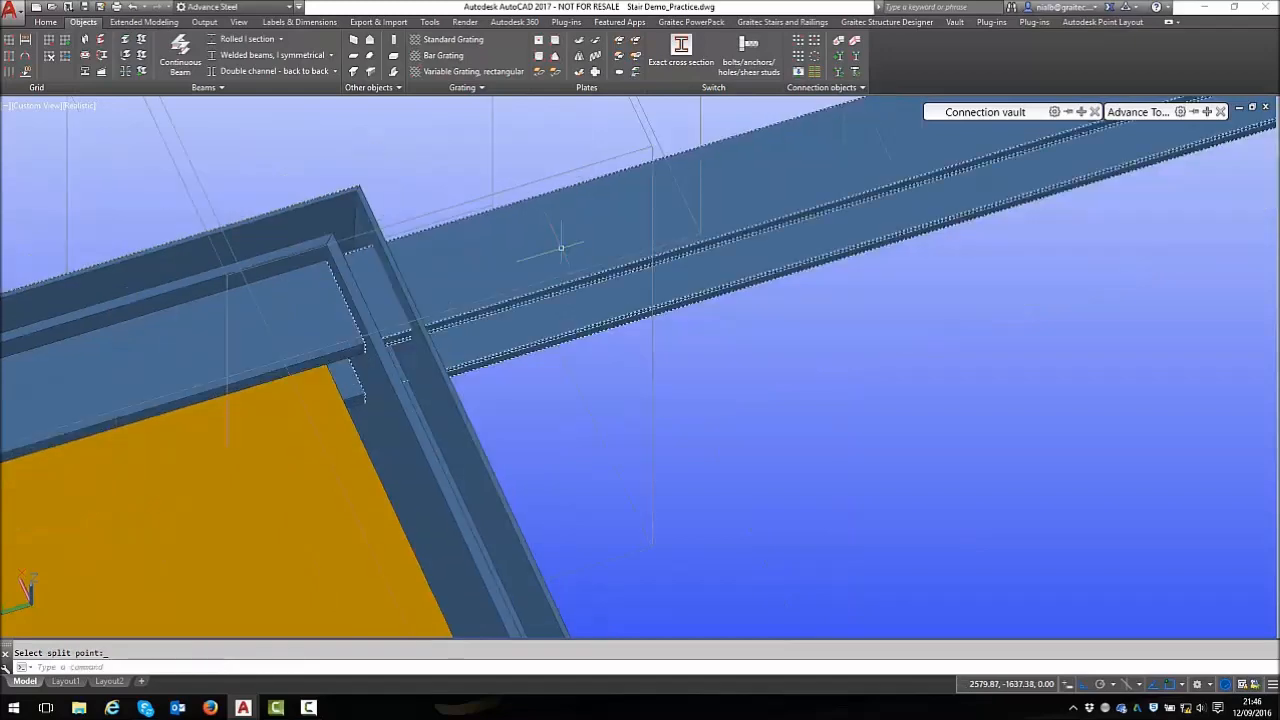
pyautogui.scroll(-6, 500, 250)
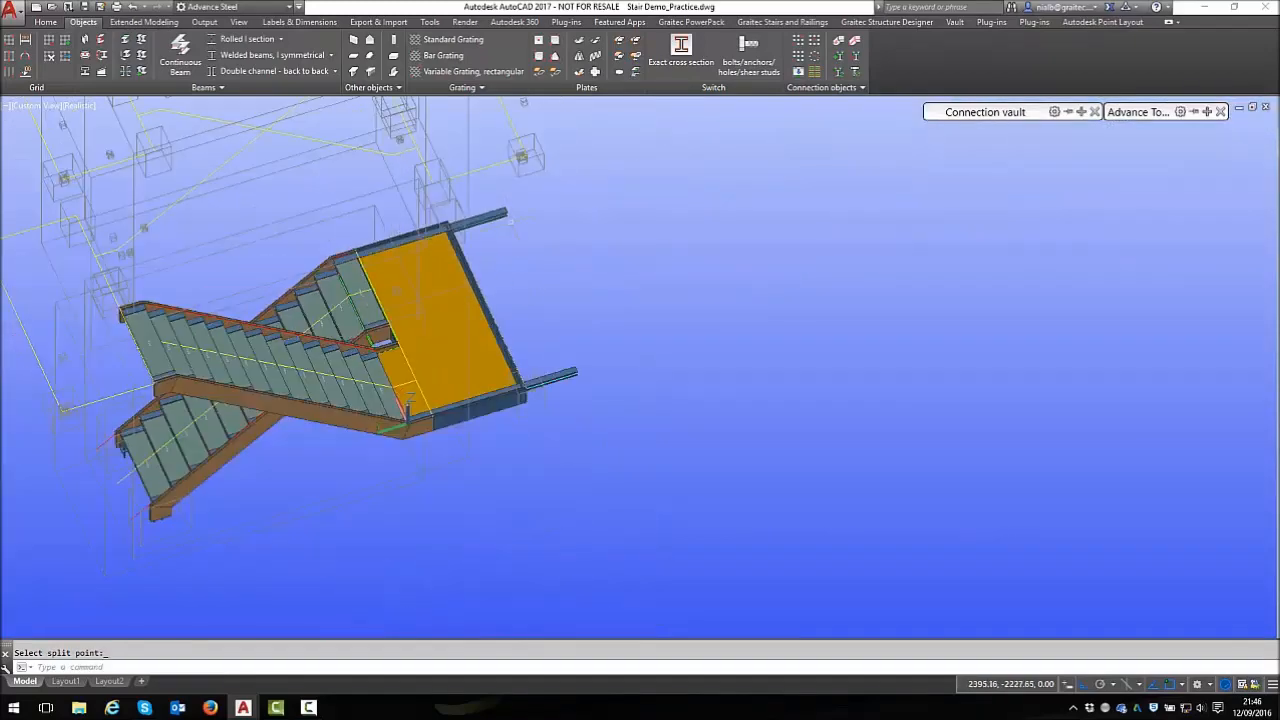
# Split the upper flight's stretched bracket at the landing frame's inner corner endpoint and delete the piece projecting outside the frame
pyautogui.scroll(5, 533, 388)
pyautogui.scroll(5, 533, 388)
pyautogui.click(143, 41)
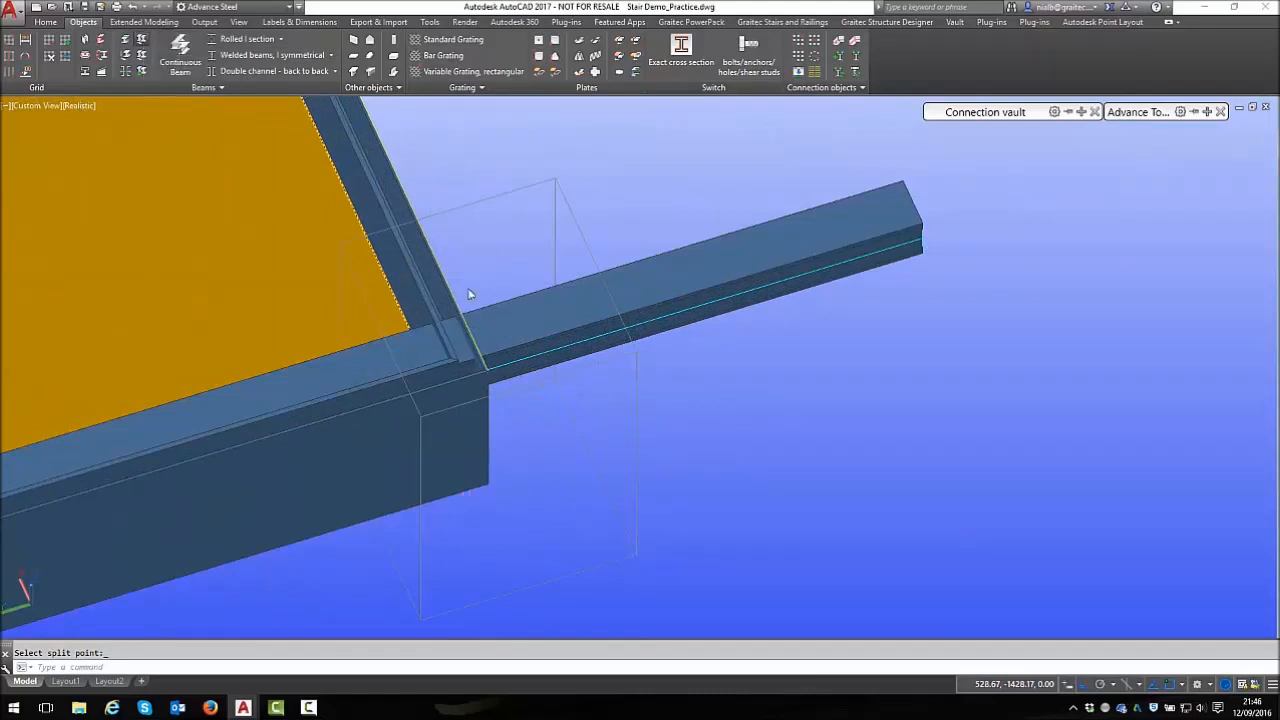
pyautogui.click(502, 310)
pyautogui.press('Return')
pyautogui.scroll(4, 570, 395)
pyautogui.keyDown('shift'); pyautogui.rightClick(426, 312); pyautogui.keyUp('shift')
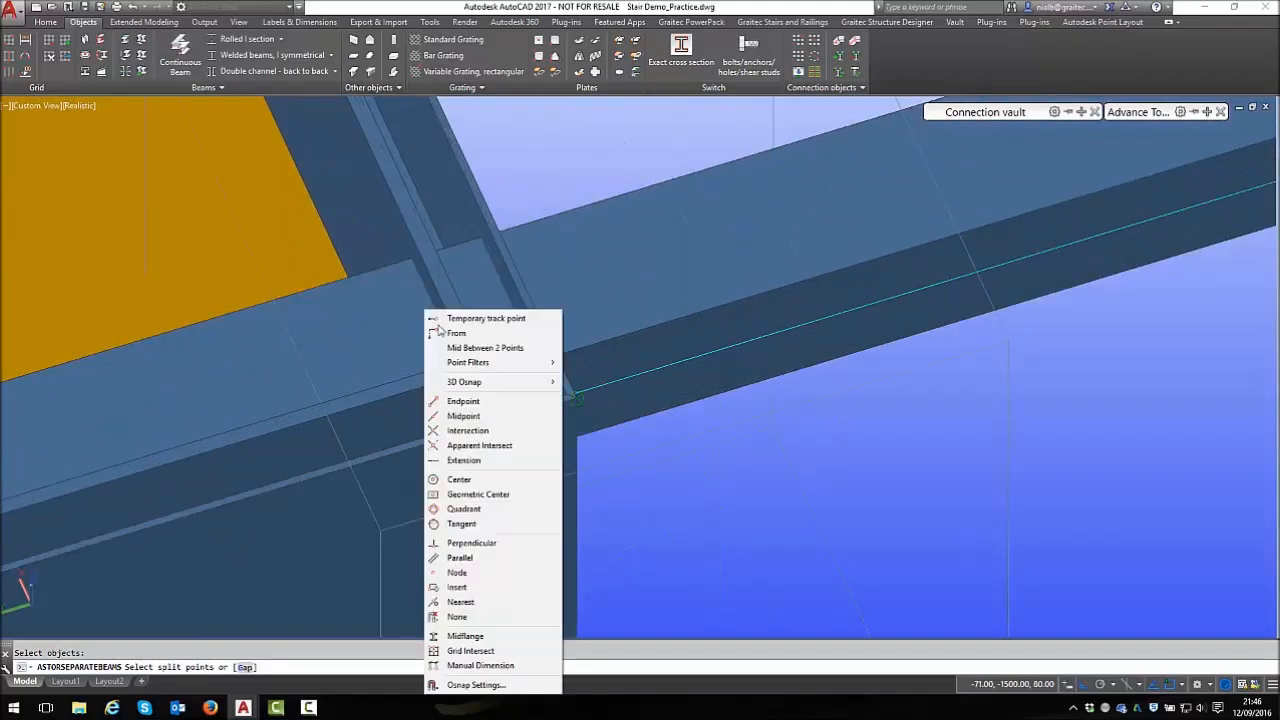
pyautogui.click(463, 401)
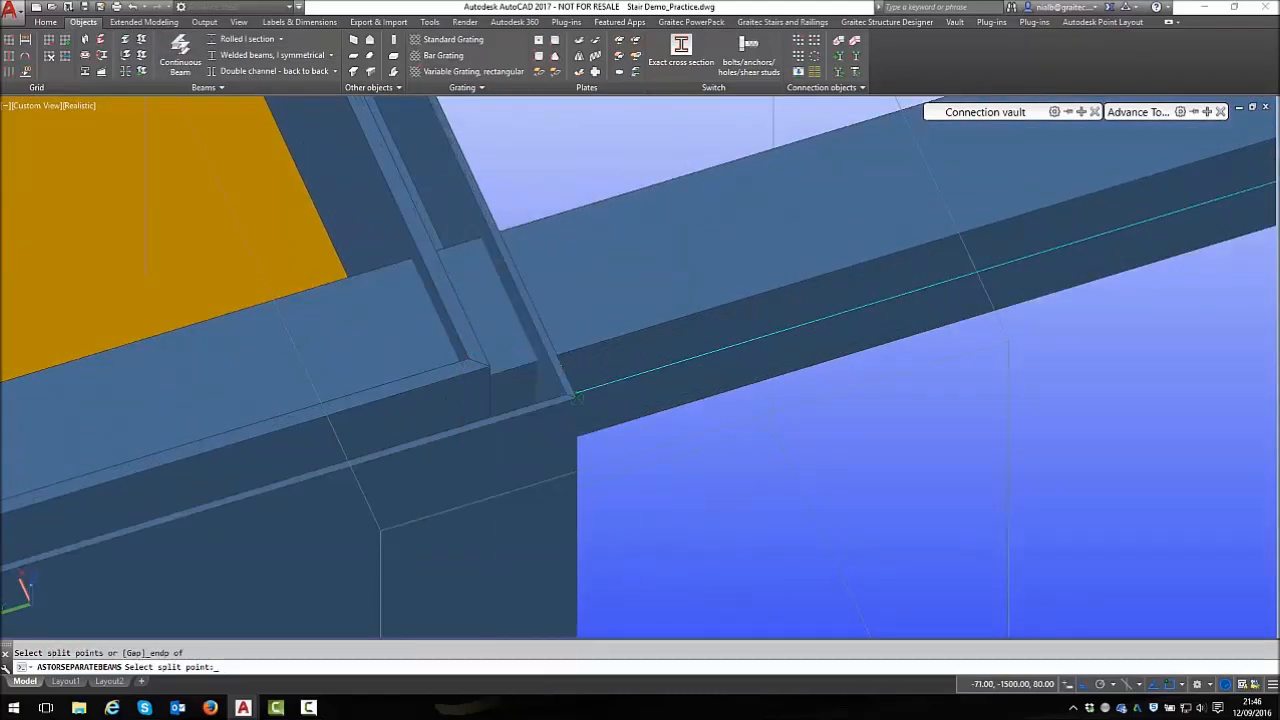
pyautogui.click(457, 352)
pyautogui.click(660, 241)
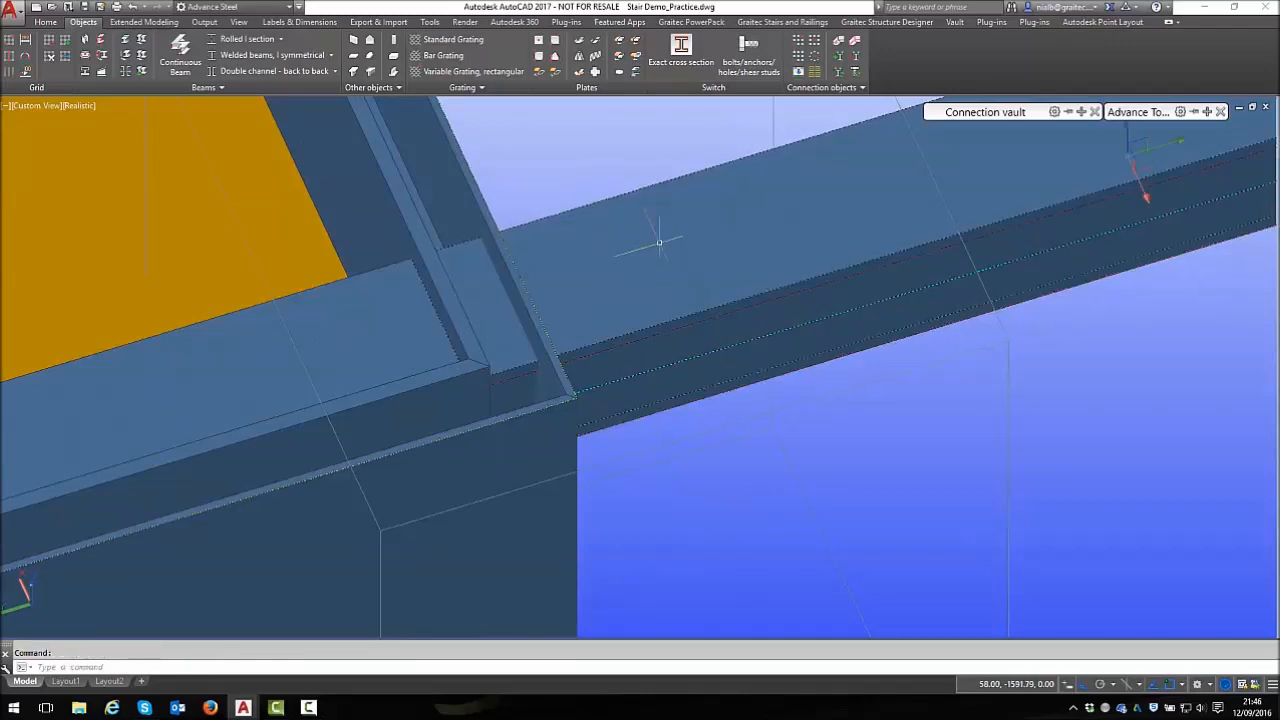
pyautogui.press('Delete')
# Rotate the projecting bracket piece on the lower flight's side about the frame's inner corner endpoint to lie along the outer beam
pyautogui.scroll(-10, 572, 460)
pyautogui.scroll(6, 534, 316)
pyautogui.click(522, 290)
pyautogui.rightClick(695, 265)
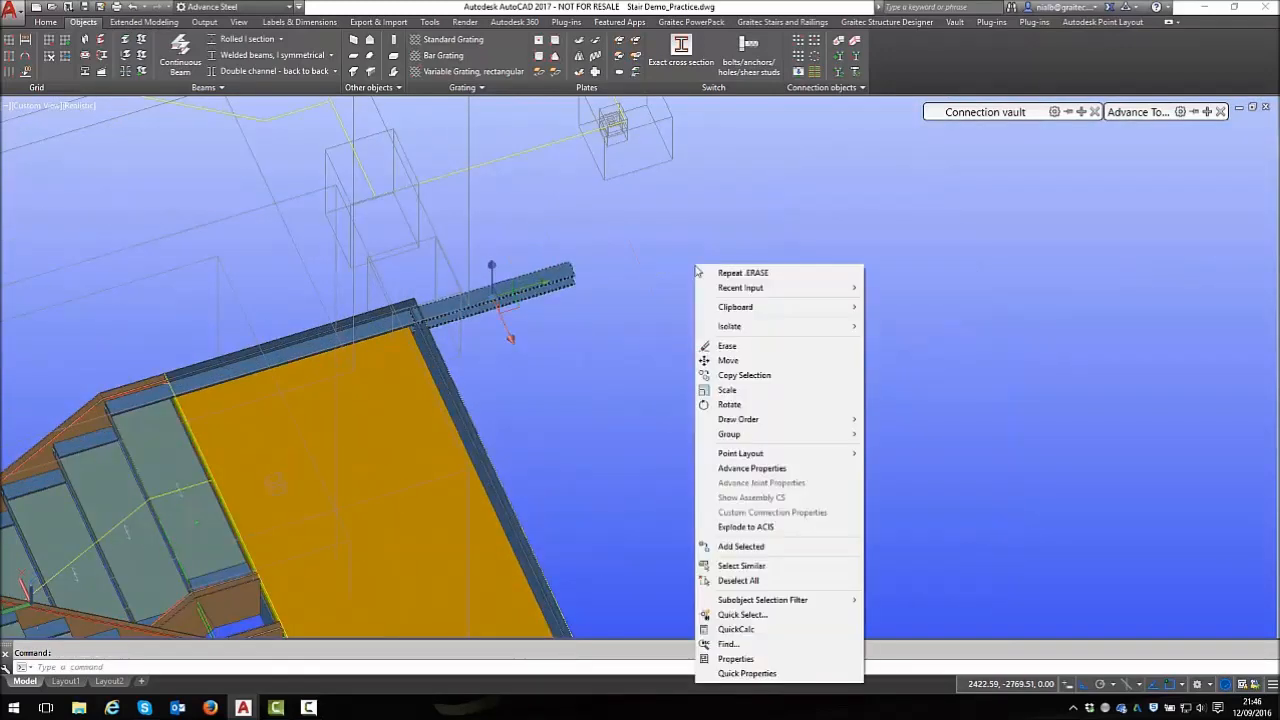
pyautogui.click(729, 404)
pyautogui.scroll(5, 330, 325)
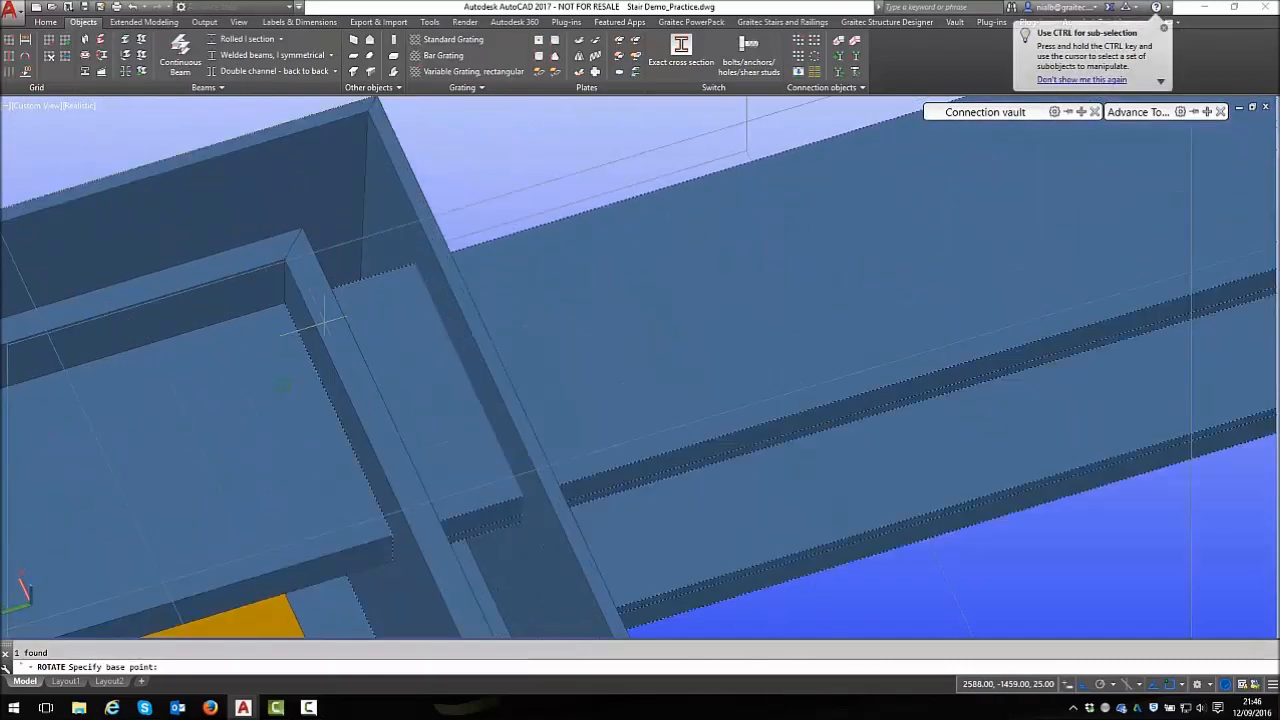
pyautogui.keyDown('shift'); pyautogui.rightClick(273, 298); pyautogui.keyUp('shift')
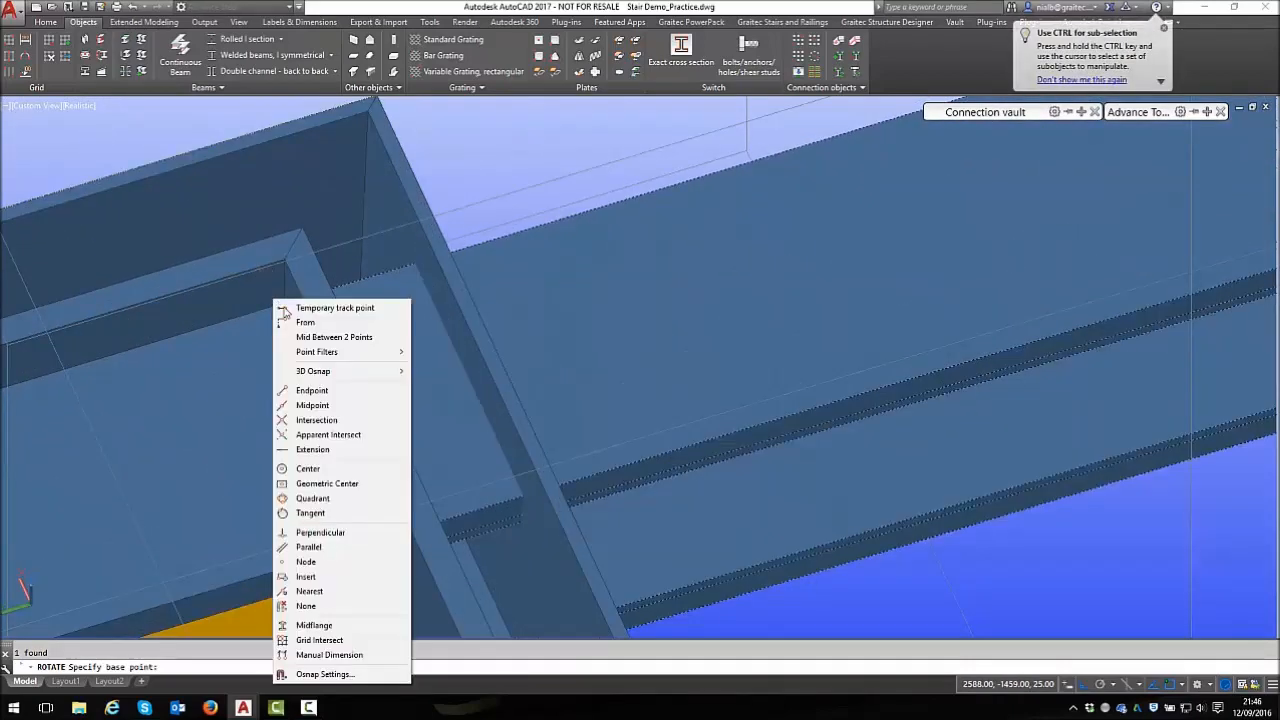
pyautogui.click(312, 390)
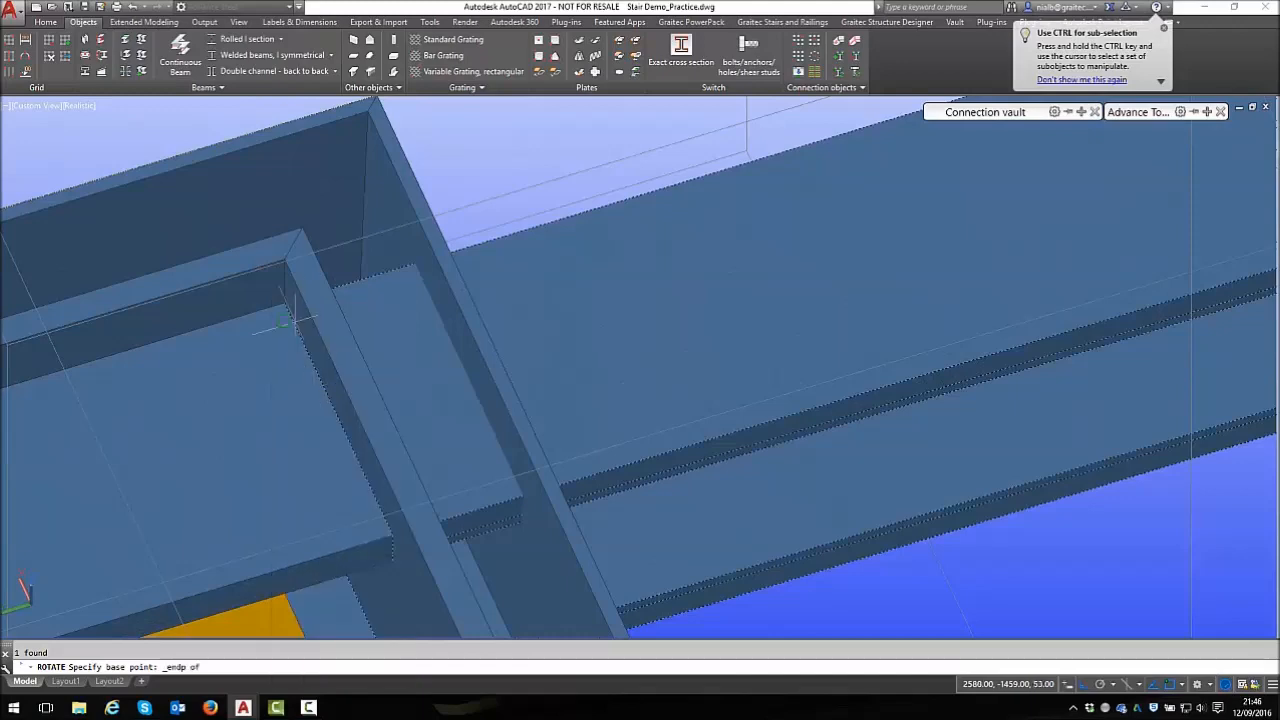
pyautogui.click(283, 265)
pyautogui.scroll(-4, 283, 265)
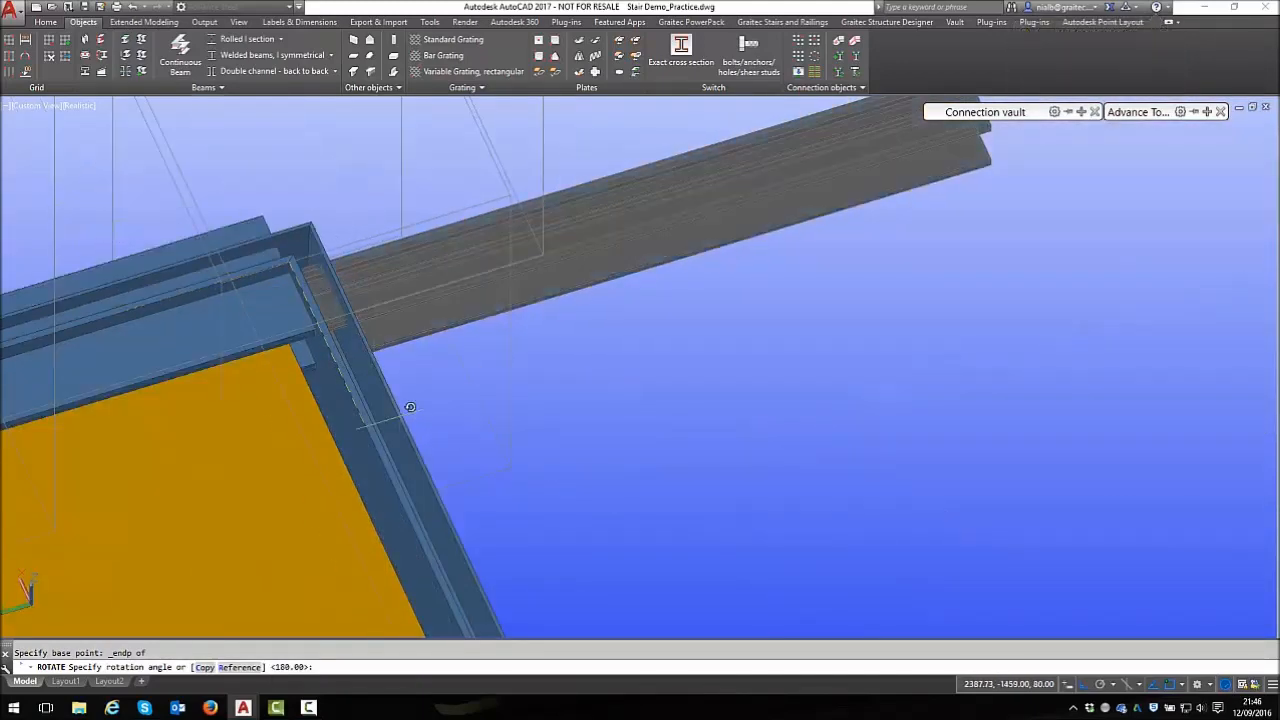
pyautogui.click(775, 324)
pyautogui.scroll(-4, 522, 215)
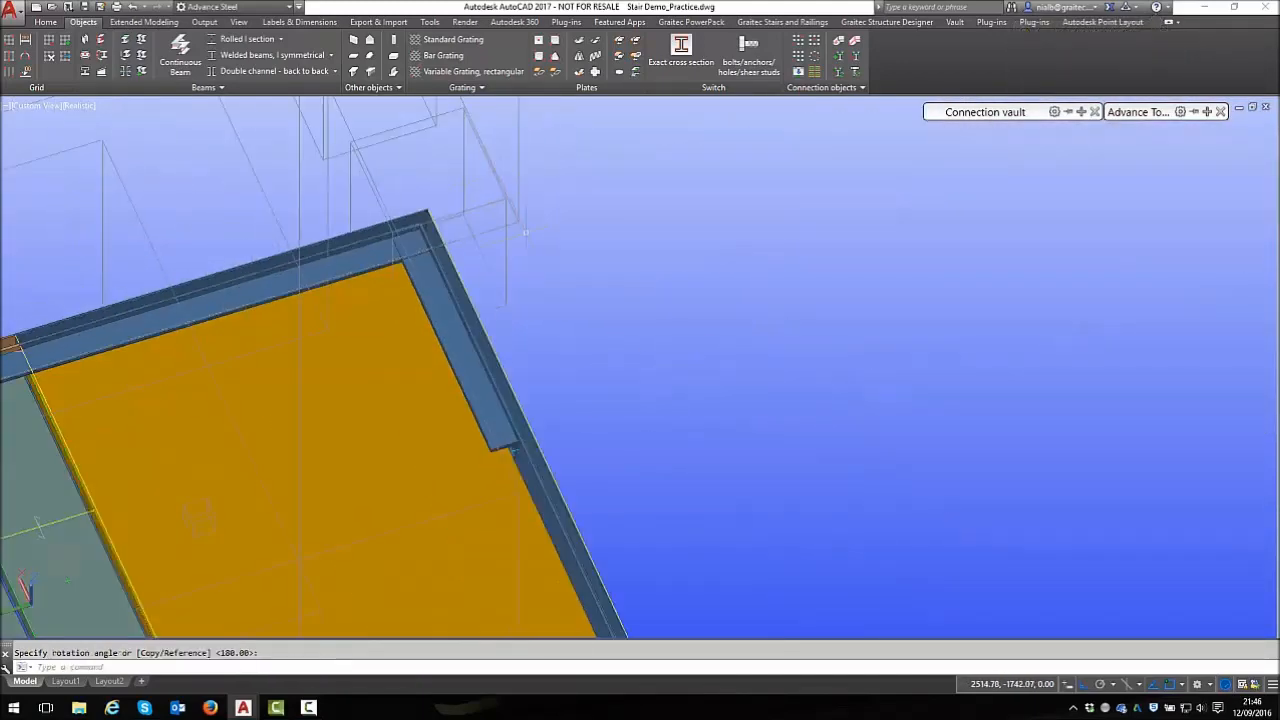
# Stretch the rotated support angle along the outer beam past the landing frame corner on the upper flight's side
pyautogui.click(476, 367)
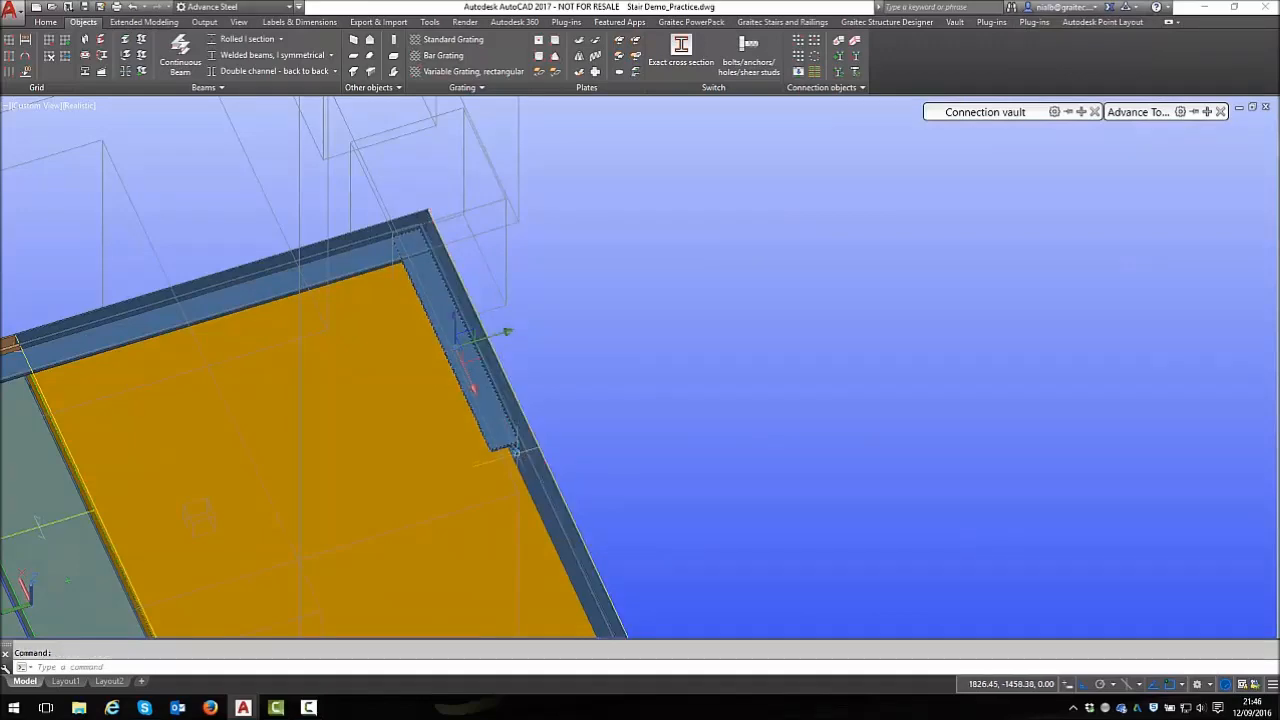
pyautogui.click(514, 448)
pyautogui.scroll(-4, 514, 448)
pyautogui.scroll(5, 520, 490)
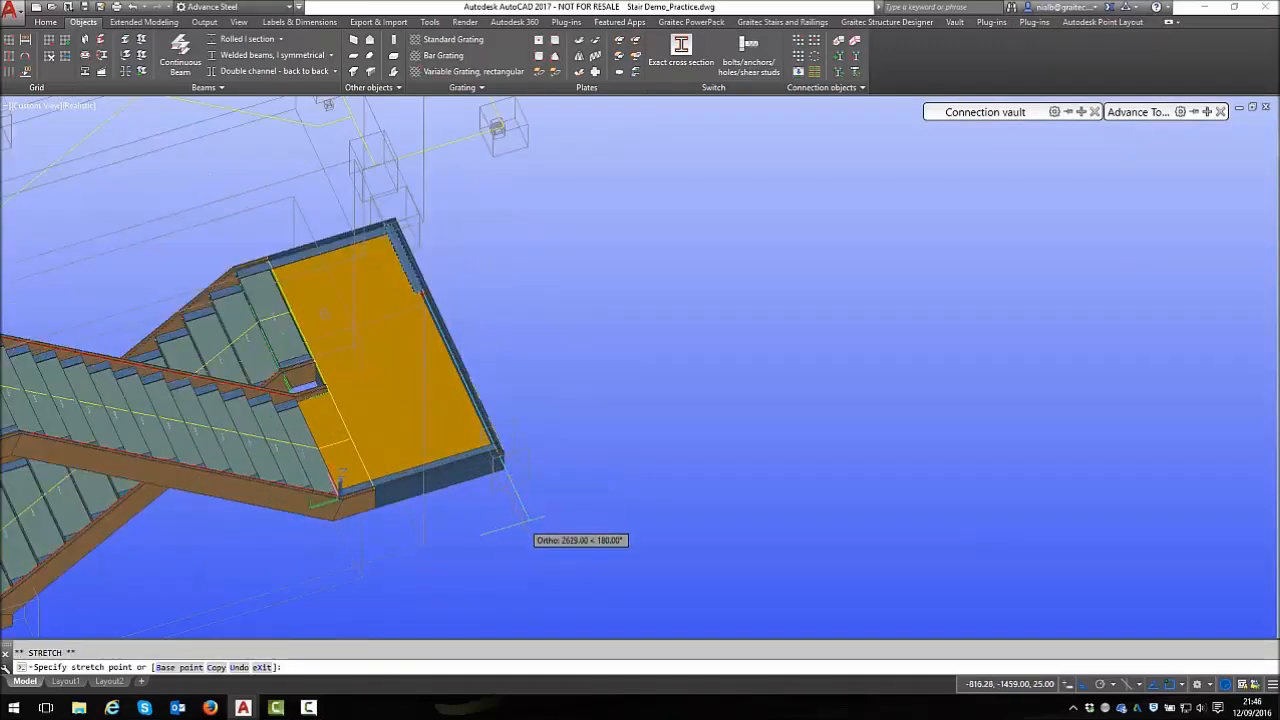
pyautogui.scroll(3, 519, 499)
pyautogui.click(519, 499)
pyautogui.press('Escape')
# Split the overlong support angle at the frame corner endpoint on the upper flight's side and delete the piece projecting outside the frame
pyautogui.click(142, 40)
pyautogui.scroll(3, 428, 340)
pyautogui.click(471, 380)
pyautogui.rightClick(471, 380)
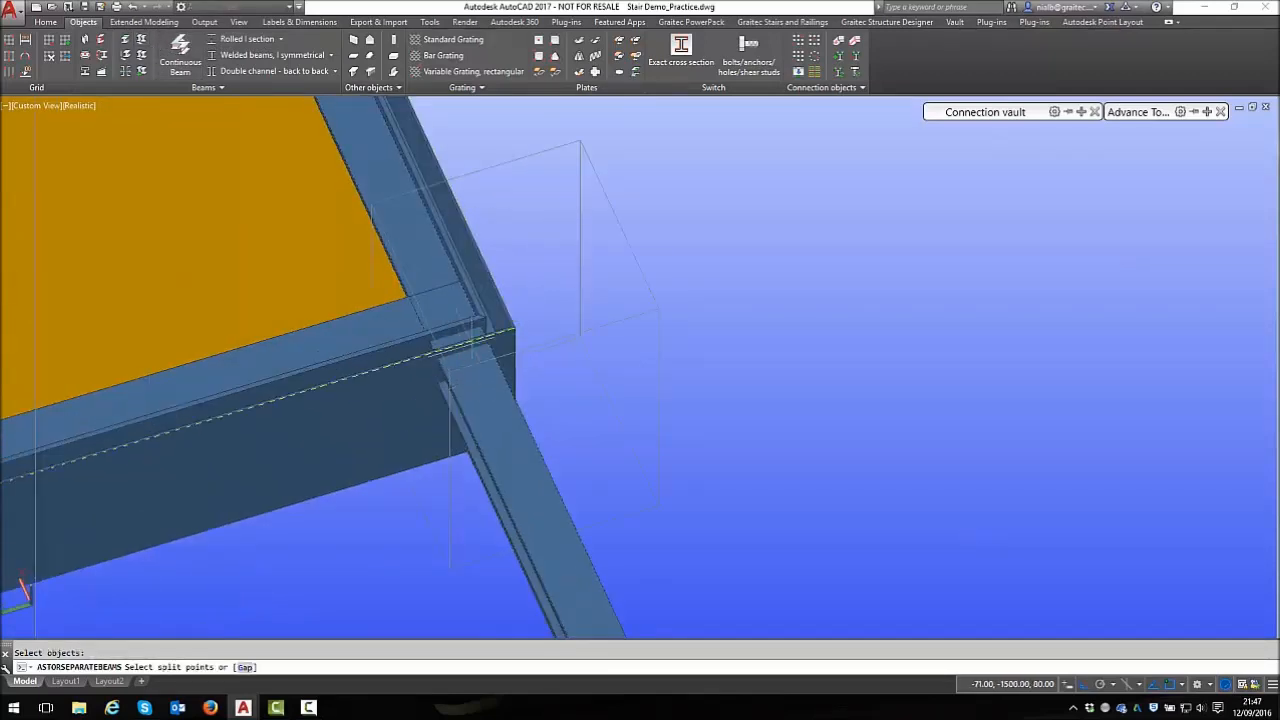
pyautogui.scroll(4, 468, 332)
pyautogui.keyDown('shift'); pyautogui.rightClick(466, 278); pyautogui.keyUp('shift')
pyautogui.click(505, 345)
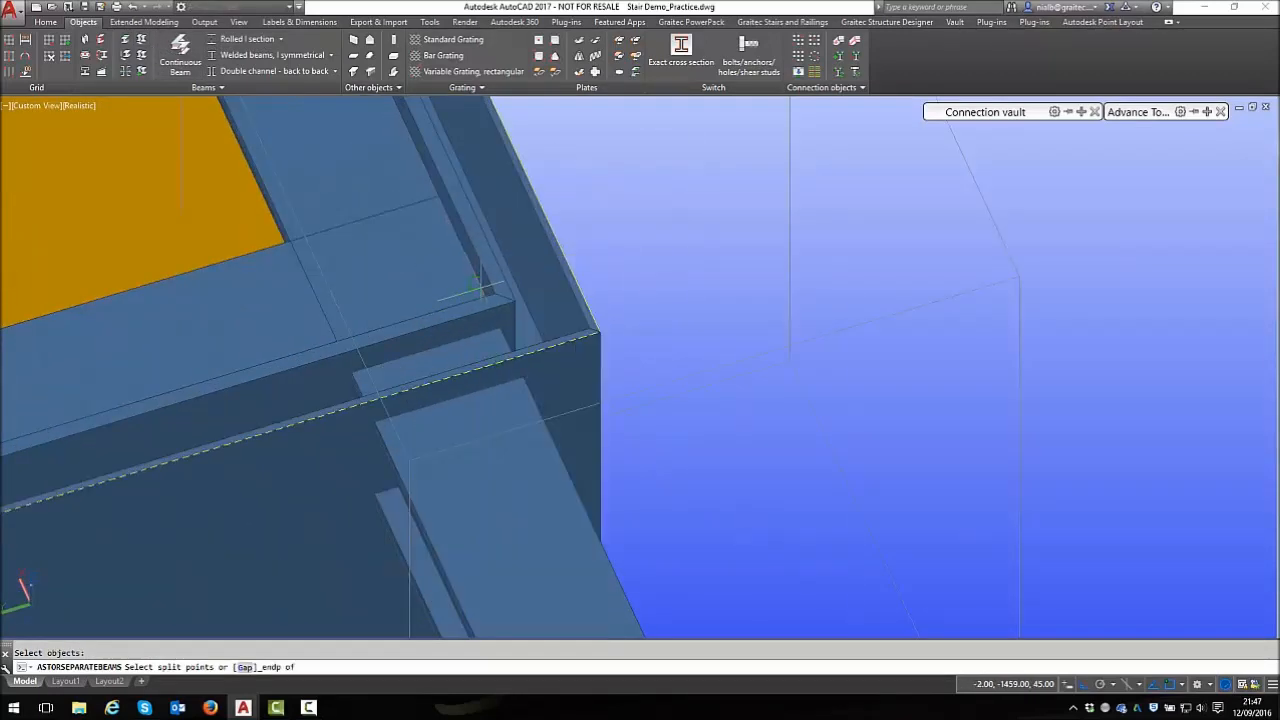
pyautogui.click(598, 331)
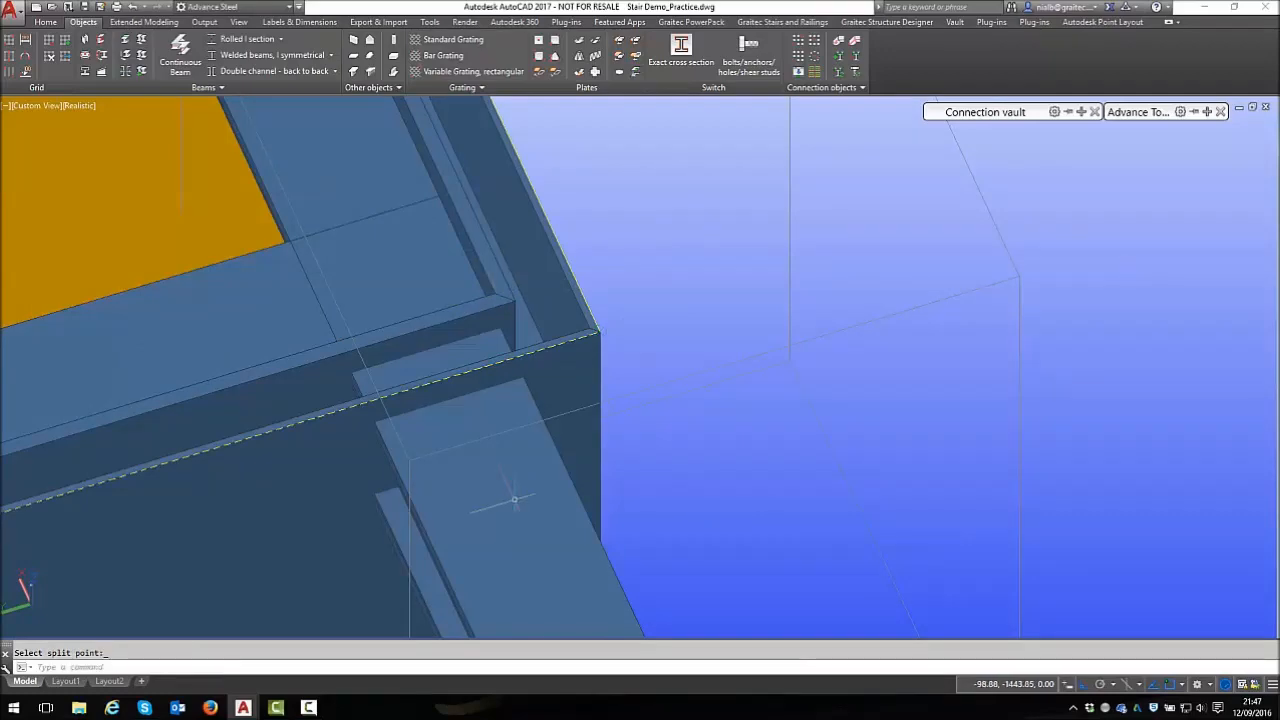
pyautogui.scroll(-8, 545, 516)
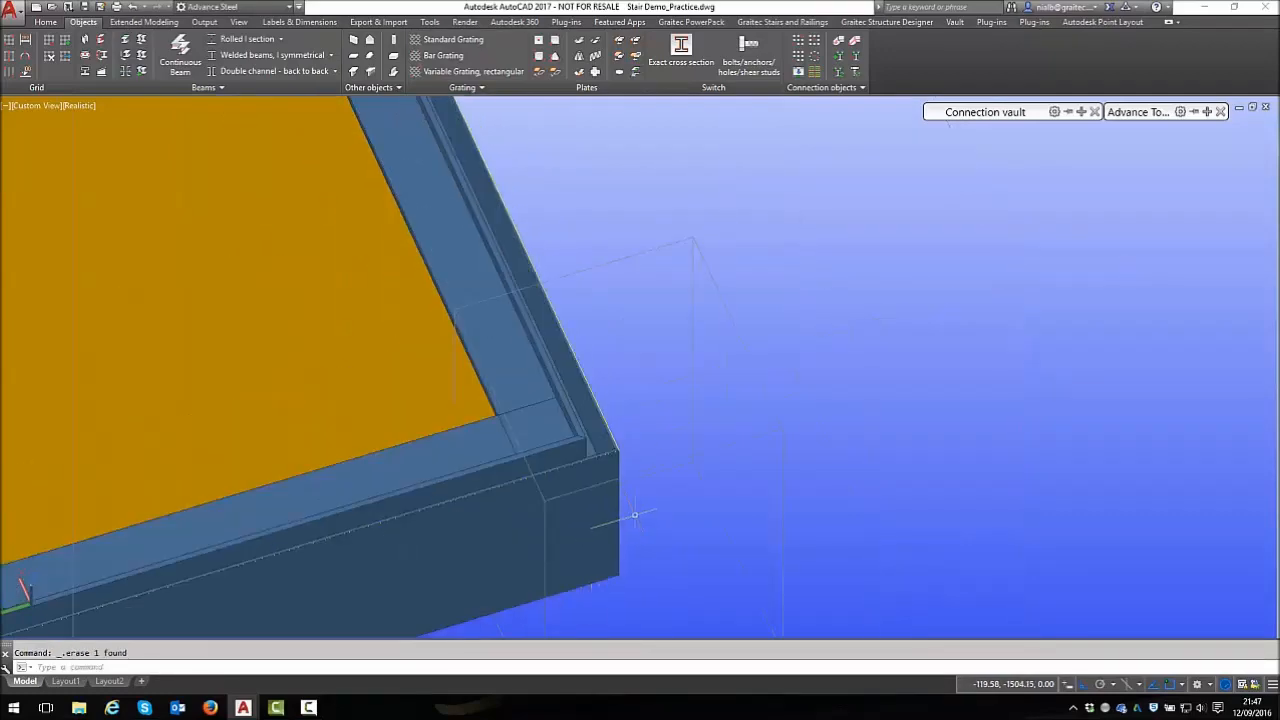
pyautogui.press('Delete')
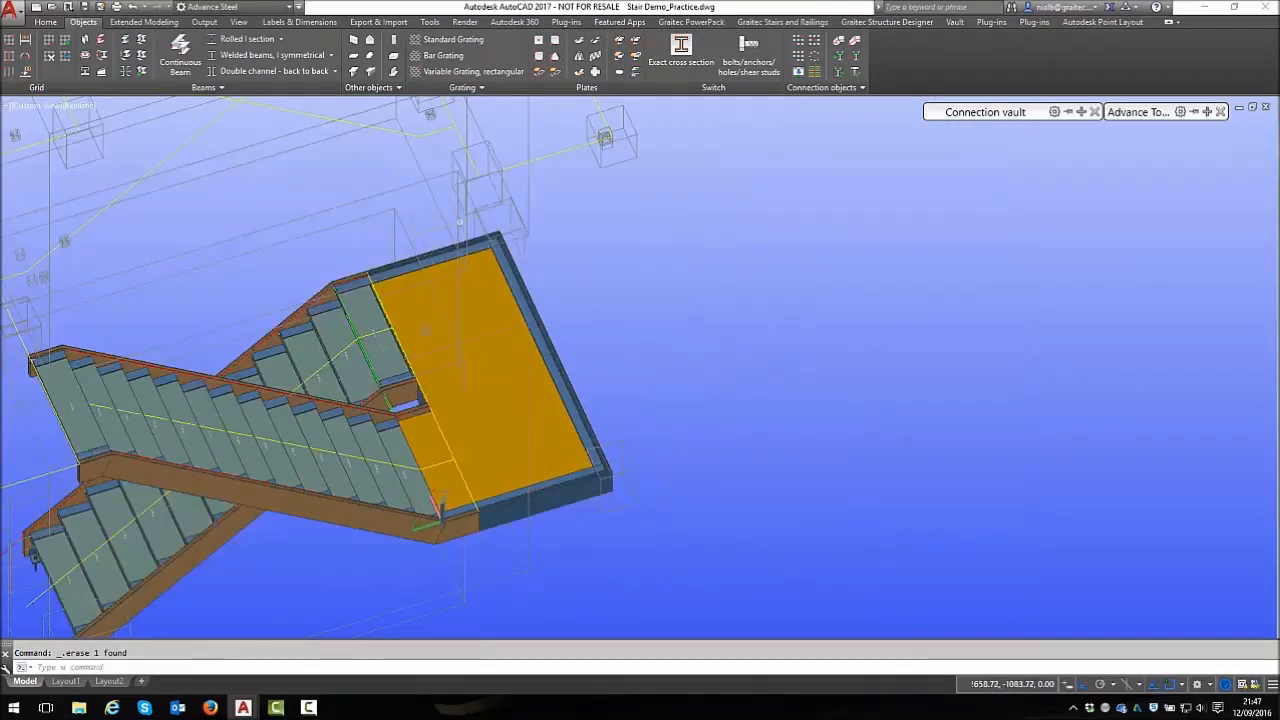
pyautogui.scroll(4, 451, 243)
pyautogui.scroll(3, 440, 375)
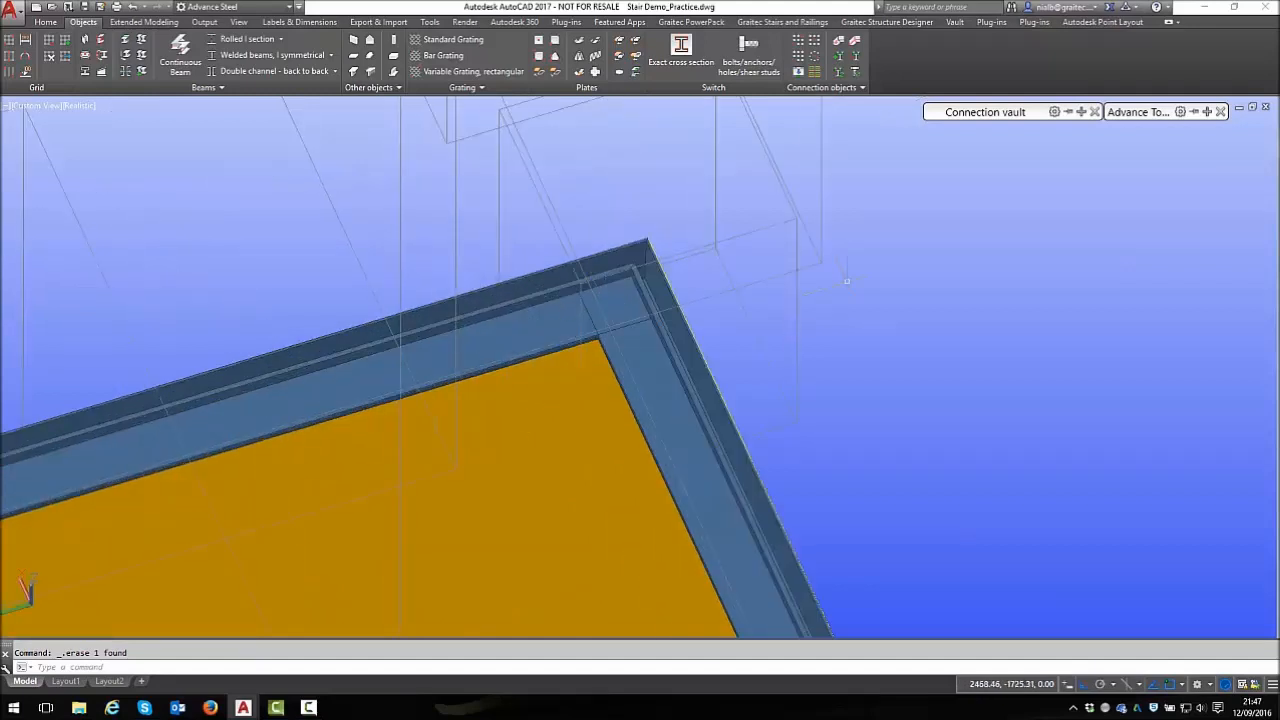
pyautogui.click(851, 47)
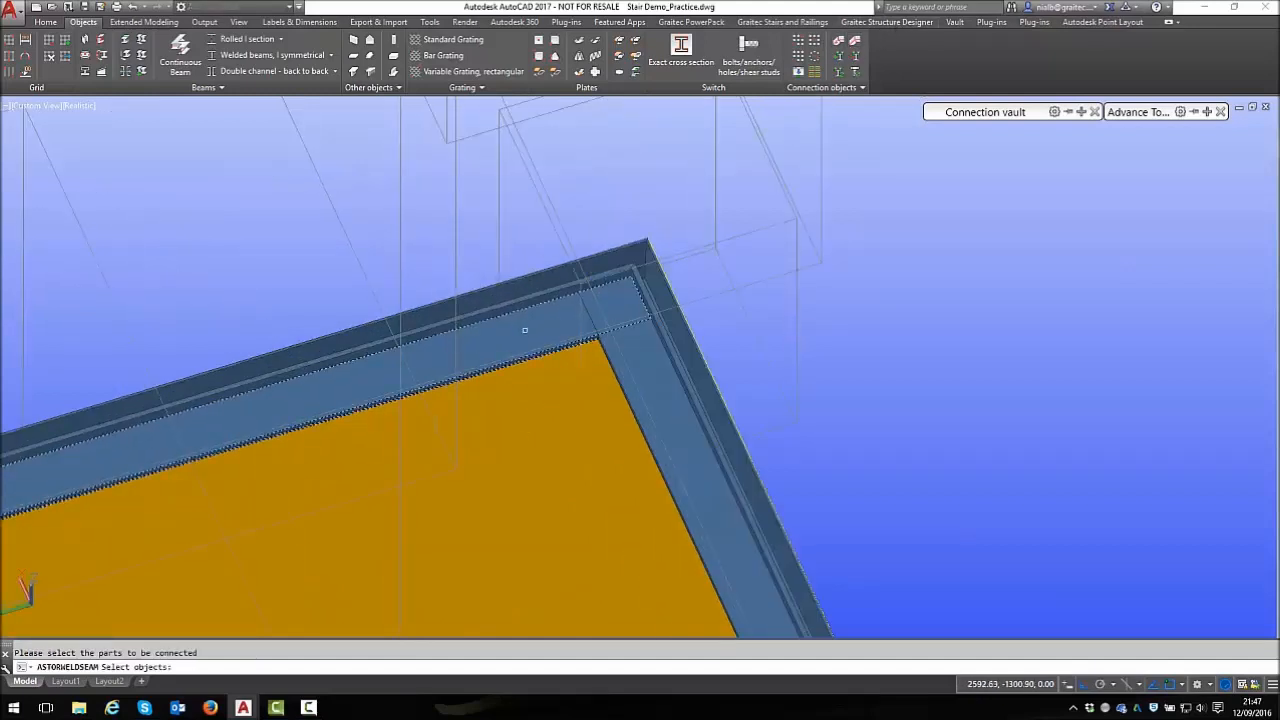
pyautogui.click(443, 323)
pyautogui.press('Return')
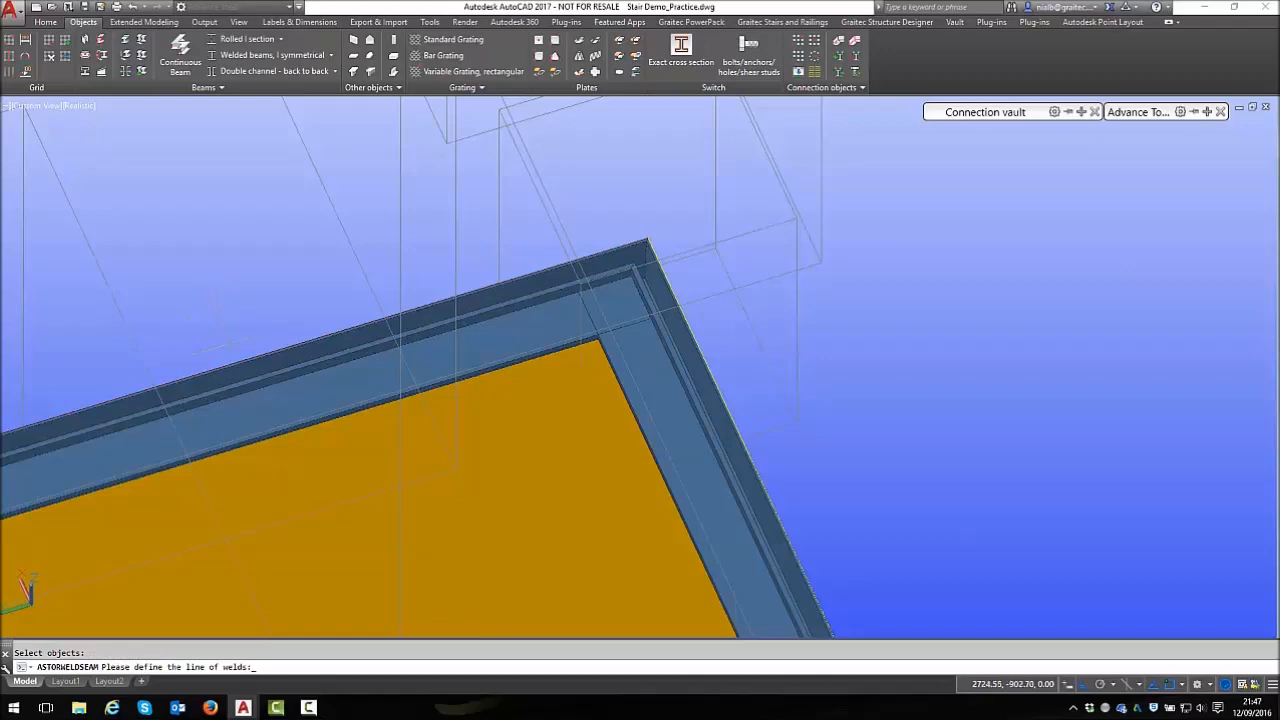
pyautogui.keyDown('shift'); pyautogui.rightClick(232, 360); pyautogui.keyUp('shift')
pyautogui.click(268, 415)
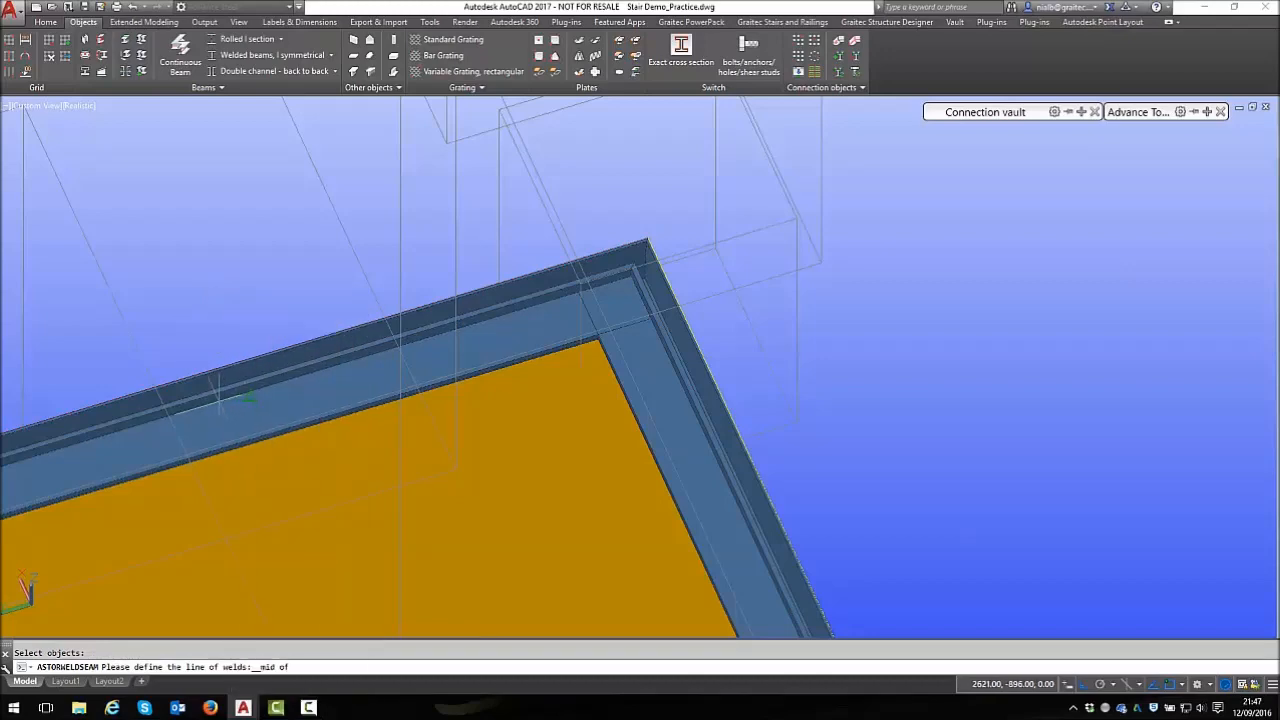
pyautogui.scroll(4, 231, 396)
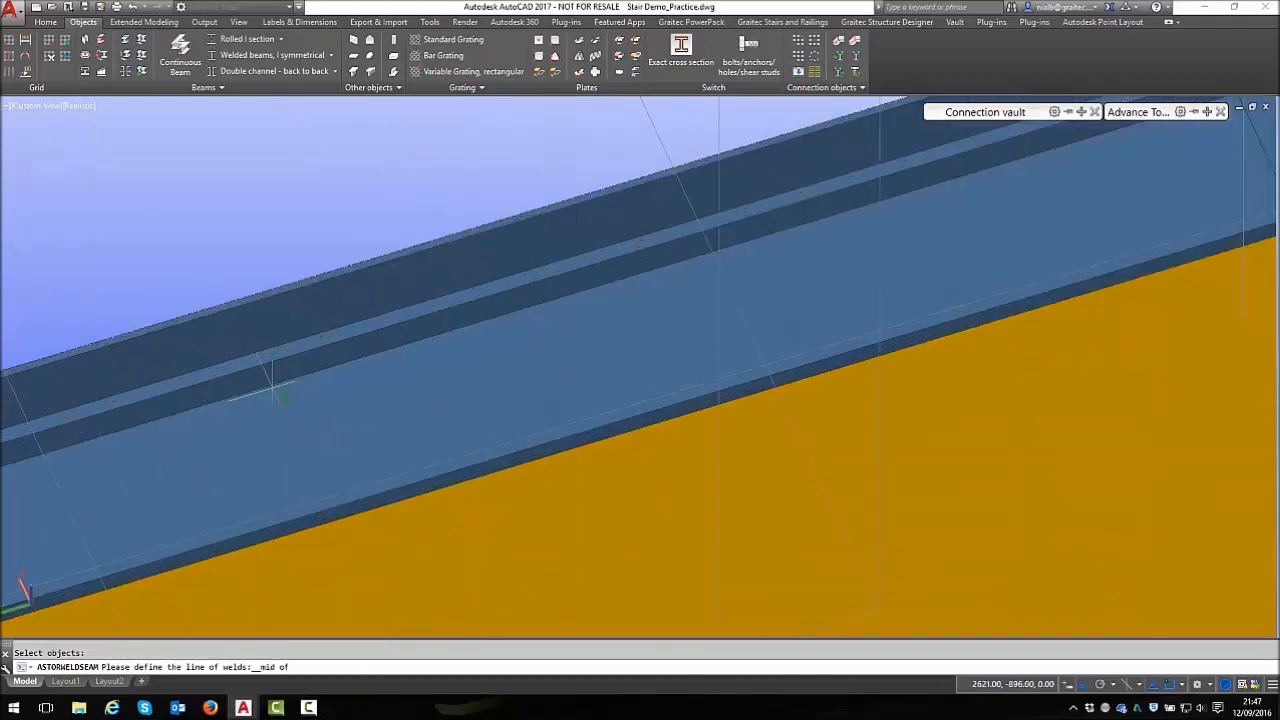
pyautogui.scroll(-4, 375, 345)
pyautogui.click(287, 375)
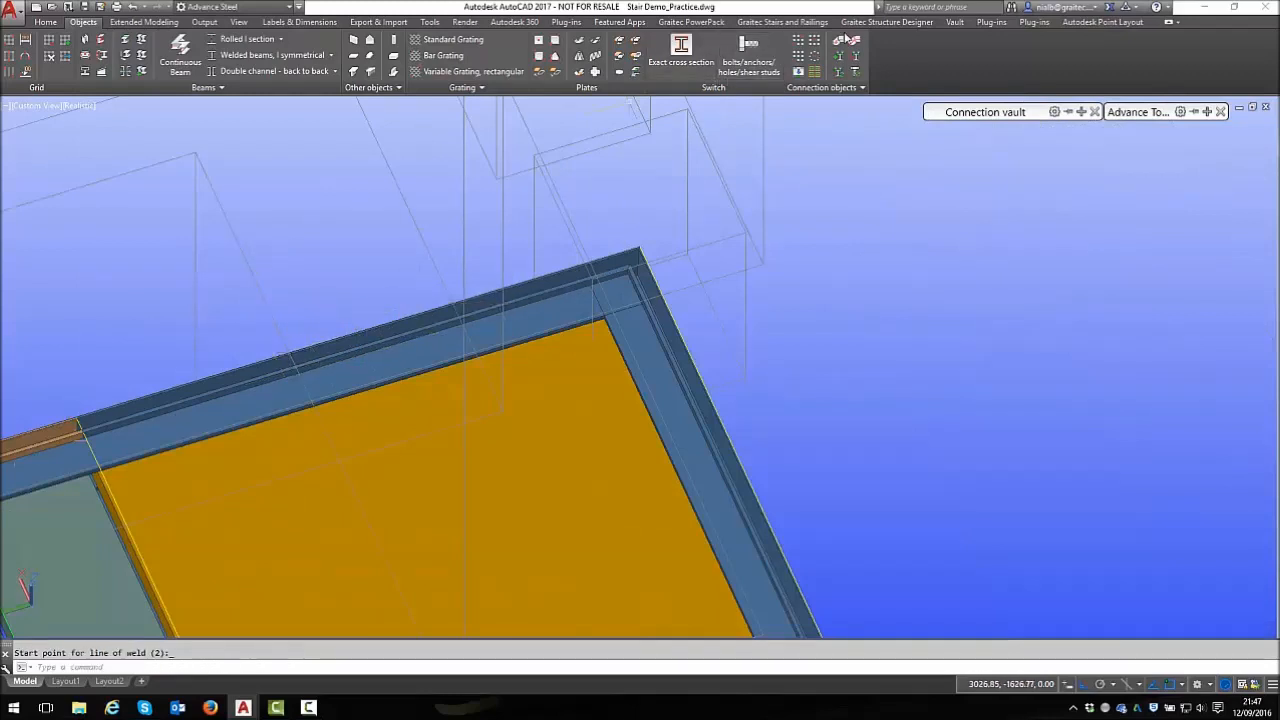
# Add a weld point between the support angle and the side beam on the lower flight's side, at the angle's midpoint
pyautogui.click(370, 391)
pyautogui.click(354, 350)
pyautogui.press('Return')
pyautogui.keyDown('shift'); pyautogui.rightClick(313, 307); pyautogui.keyUp('shift')
pyautogui.click(328, 403)
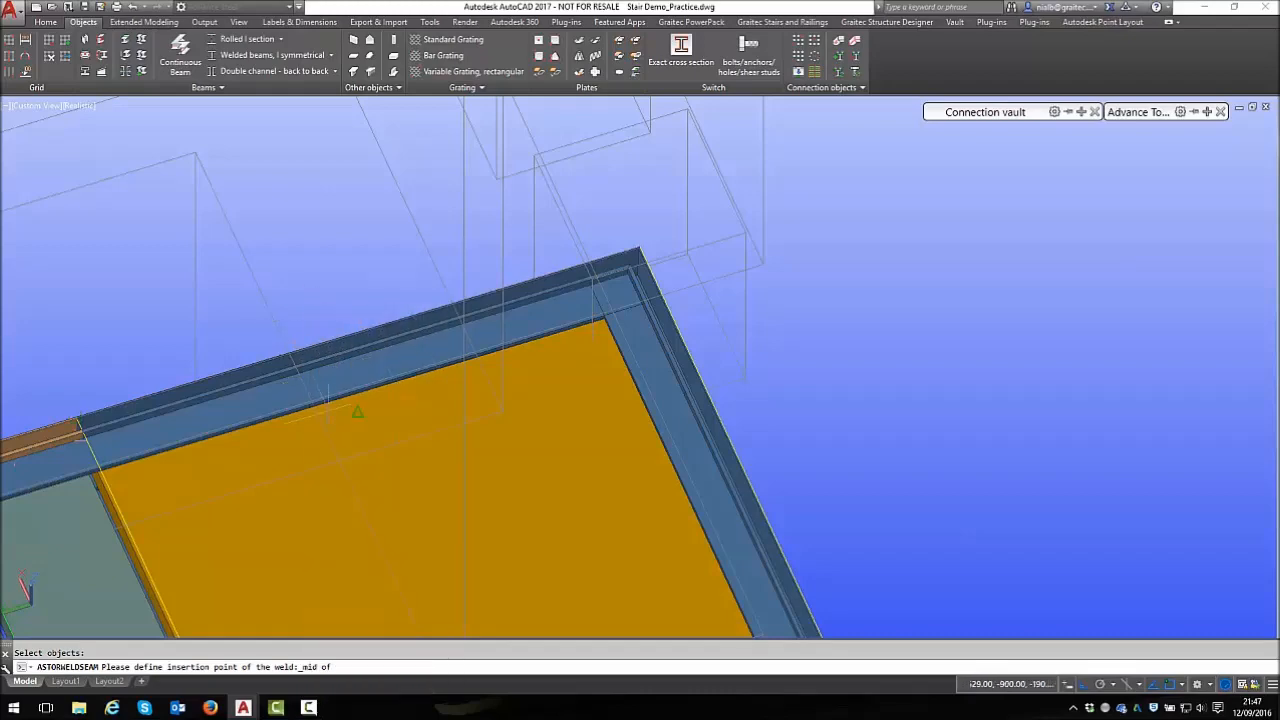
pyautogui.click(285, 377)
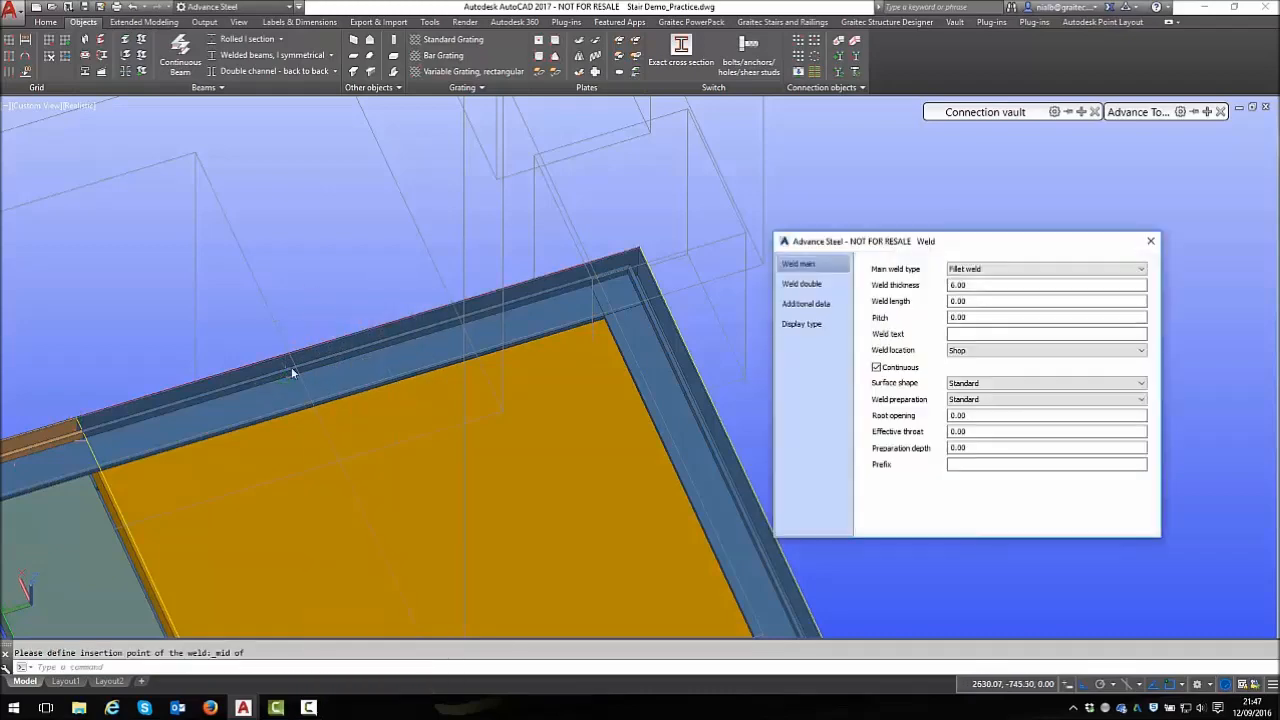
pyautogui.press('Escape')
# Add a weld point at midpoint between the long support angle and the landing frame's outer beam
pyautogui.scroll(-3, 415, 365)
pyautogui.keyDown('shift'); pyautogui.moveTo(462, 415); pyautogui.dragTo(602, 387, button='middle'); pyautogui.keyUp('shift')
pyautogui.scroll(-5, 602, 387)
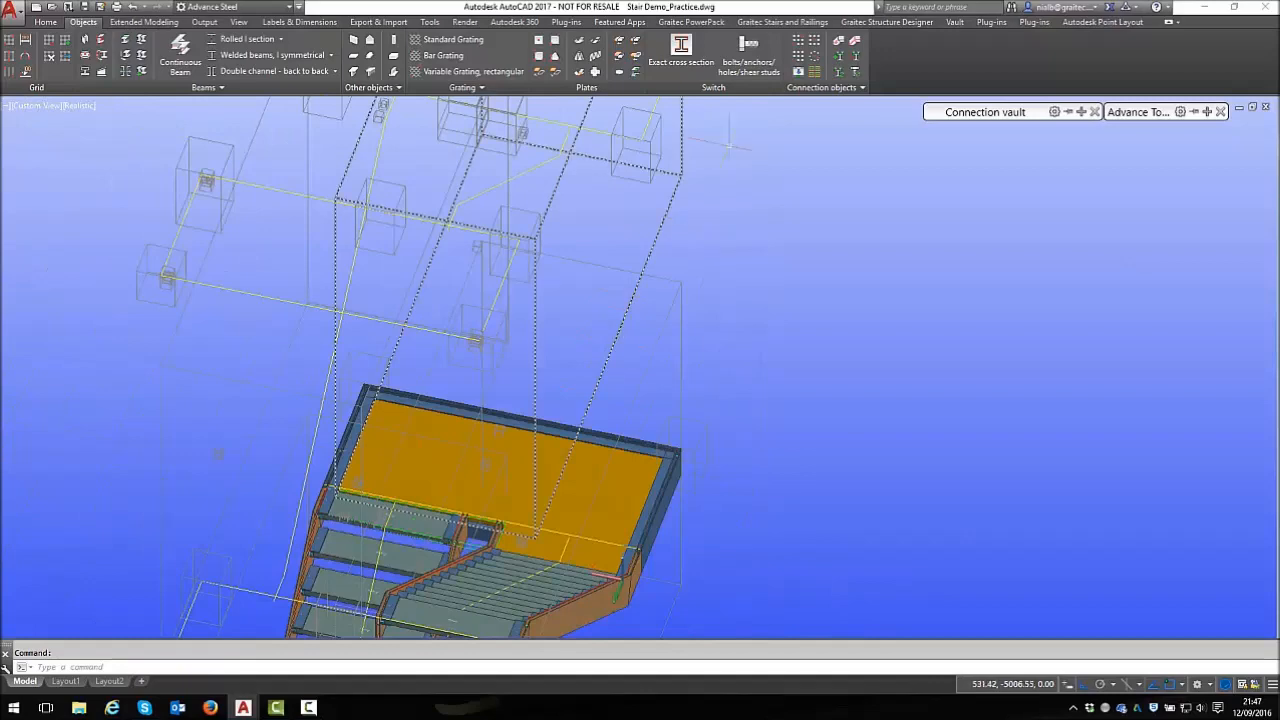
pyautogui.click(838, 45)
pyautogui.scroll(5, 535, 380)
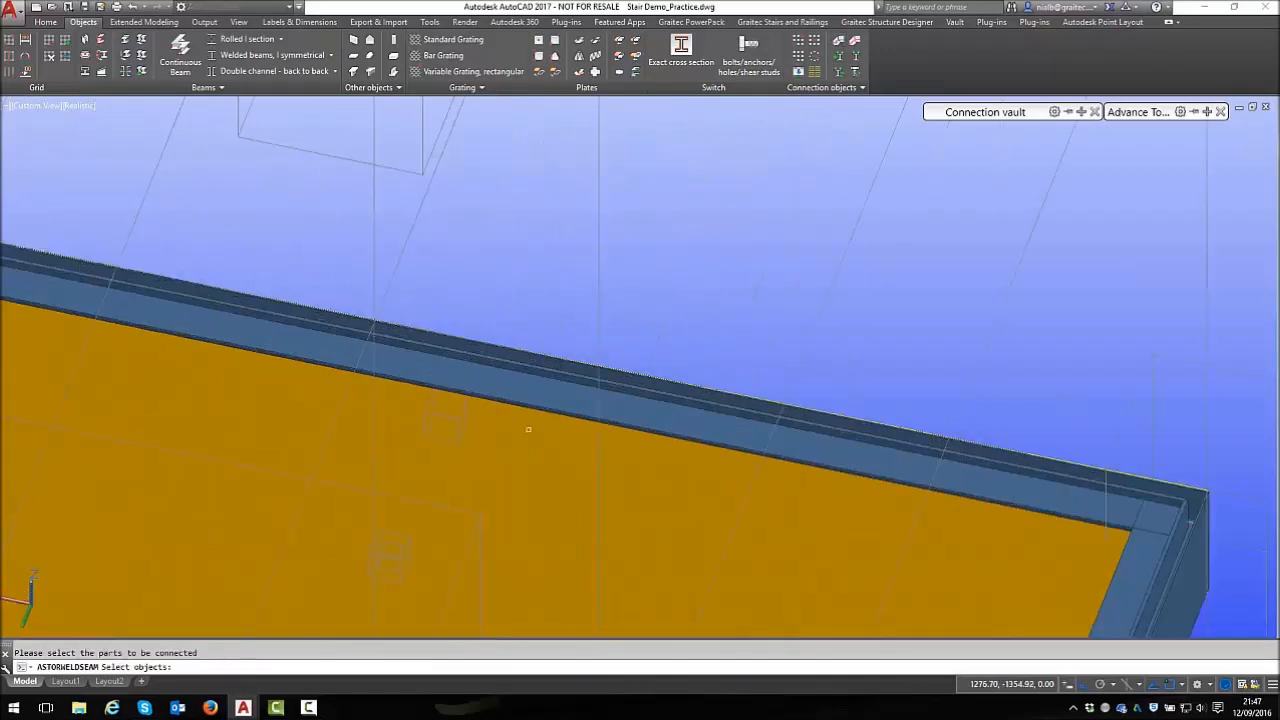
pyautogui.click(535, 367)
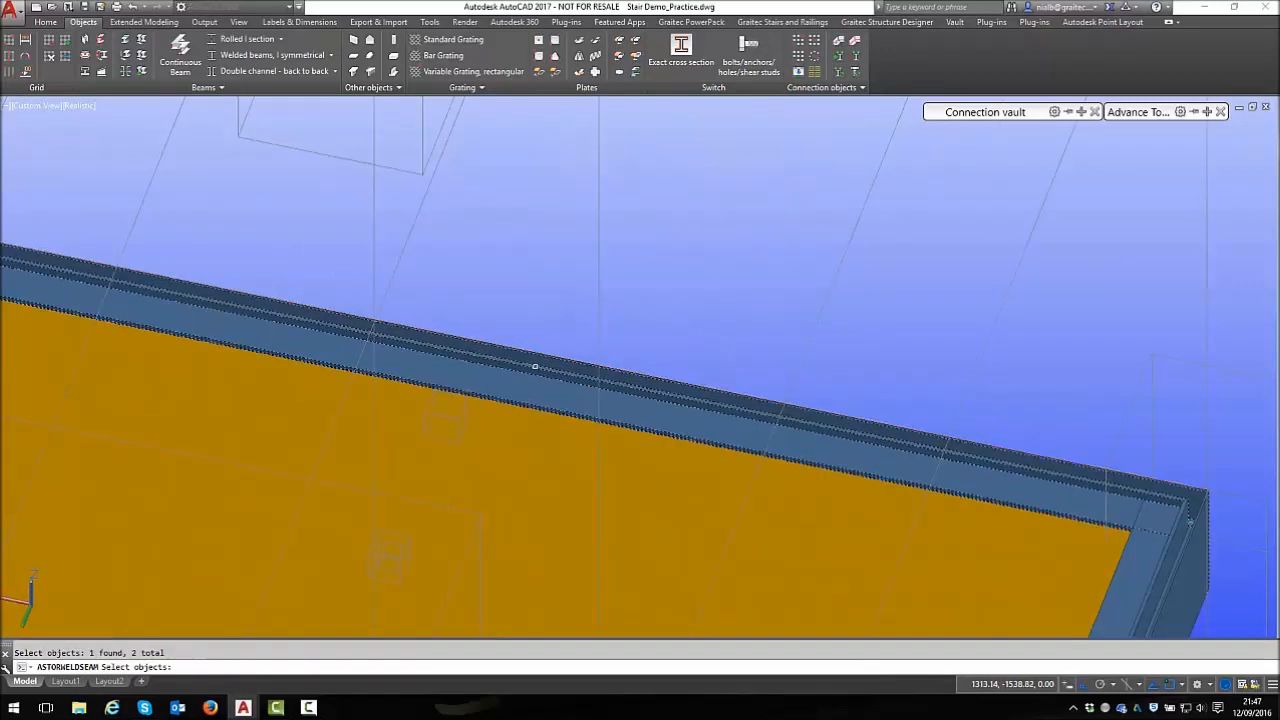
pyautogui.keyDown('shift'); pyautogui.rightClick(534, 273); pyautogui.keyUp('shift')
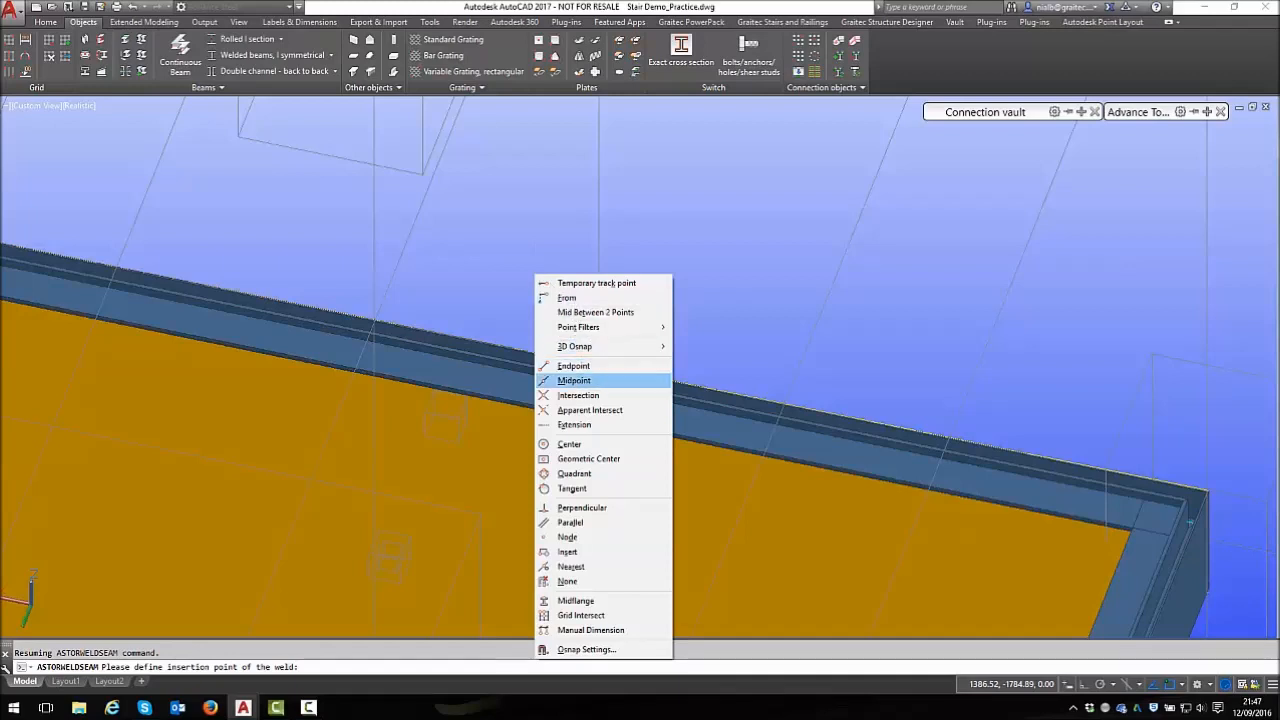
pyautogui.click(574, 381)
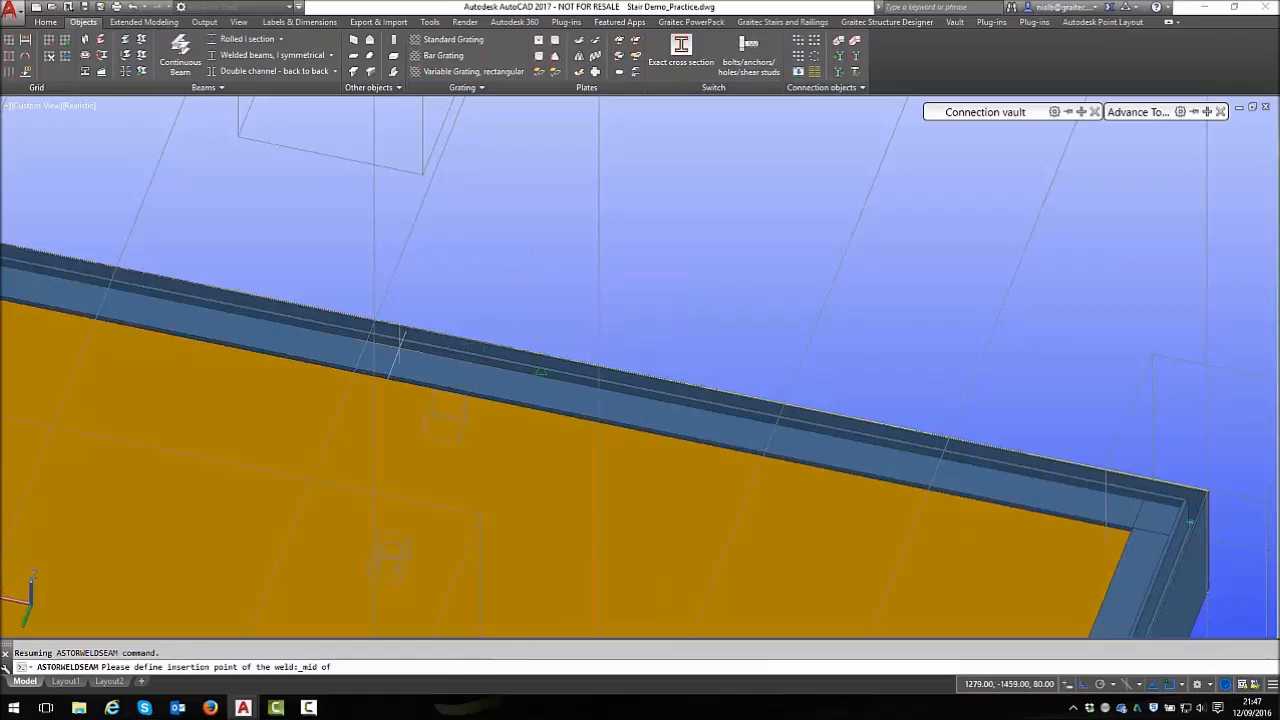
pyautogui.scroll(-2, 320, 350)
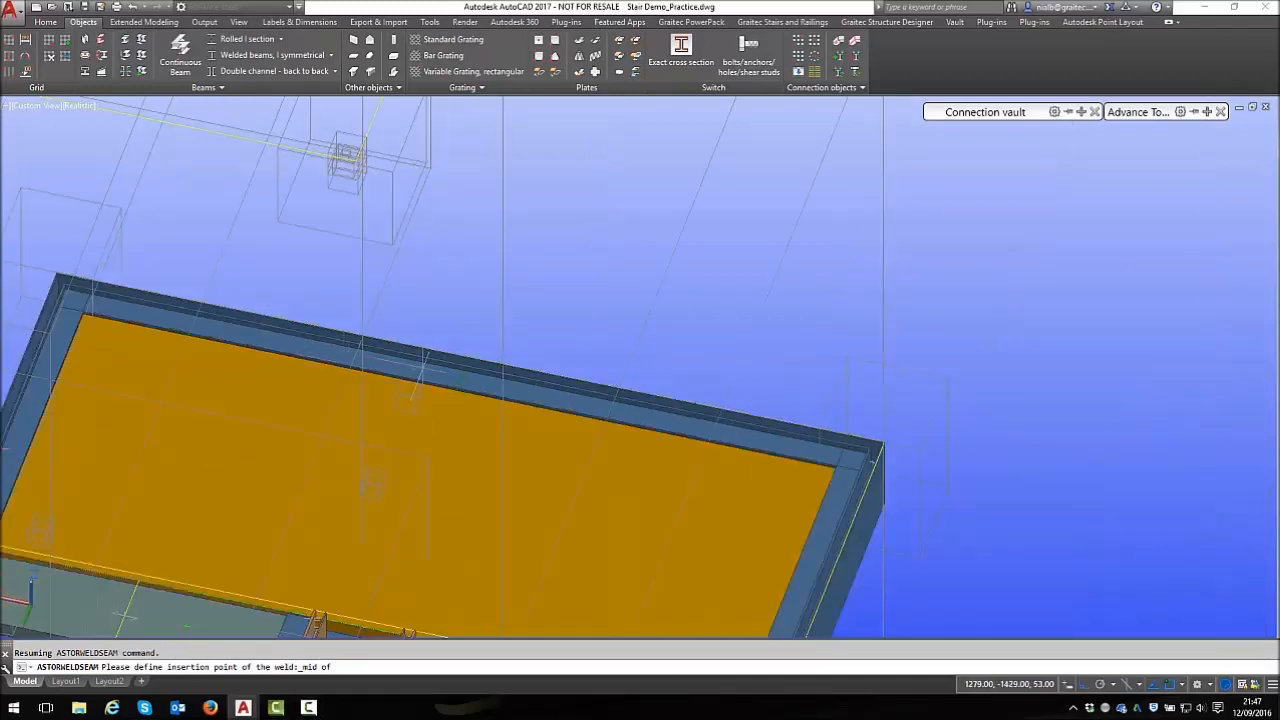
pyautogui.scroll(3, 420, 368)
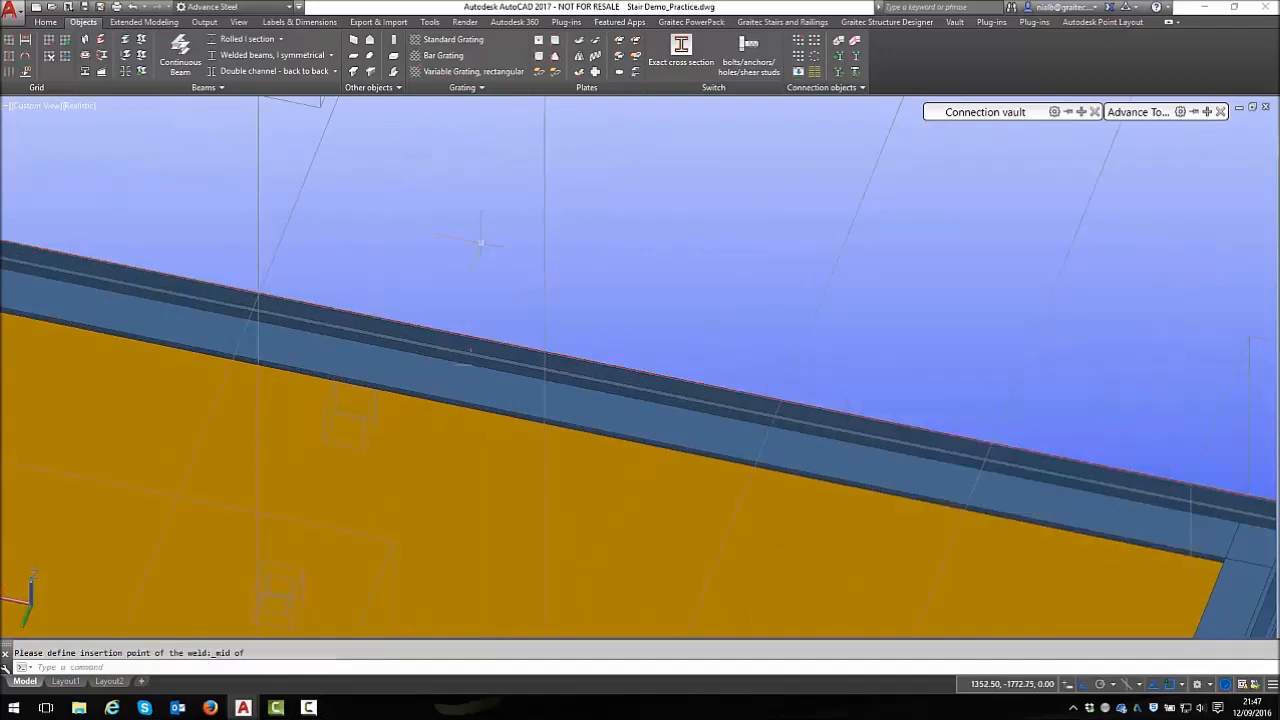
pyautogui.scroll(-5, 502, 256)
pyautogui.keyDown('shift'); pyautogui.moveTo(466, 258); pyautogui.dragTo(668, 251, button='middle'); pyautogui.keyUp('shift')
pyautogui.press('Escape')
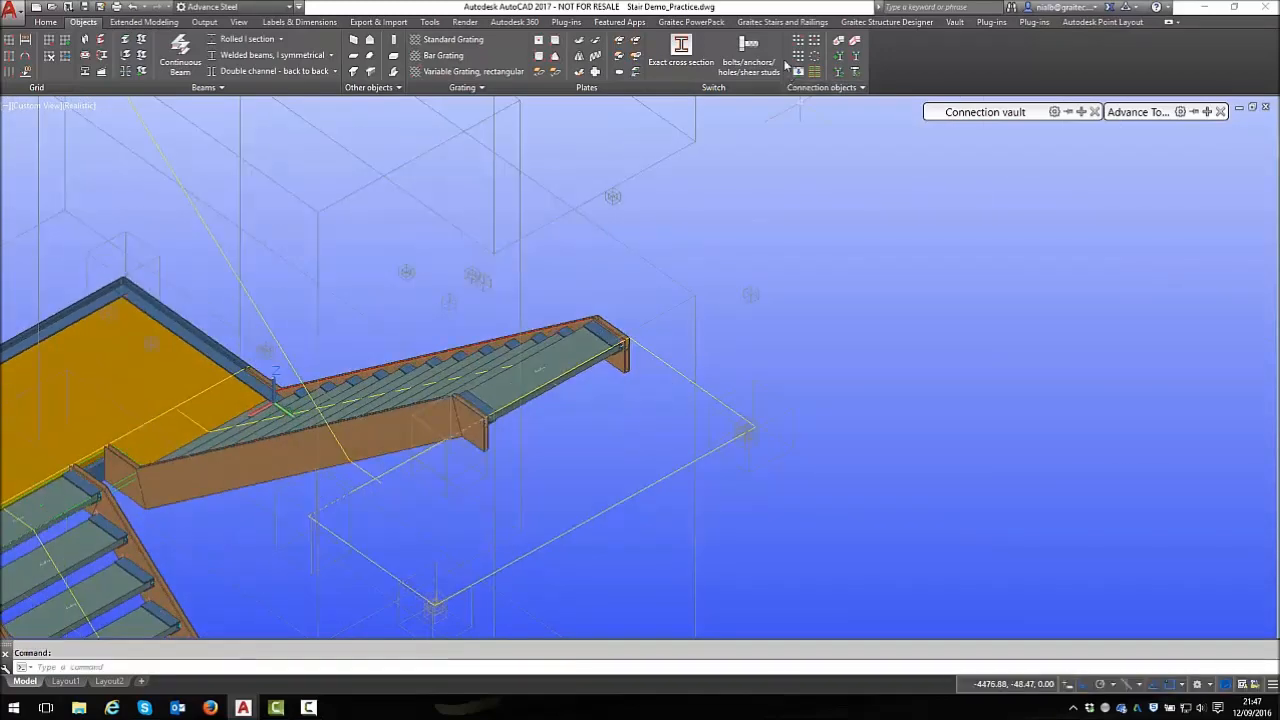
# Add a weld point at midpoint between the support angle and the side beam on the upper flight's side
pyautogui.click(848, 46)
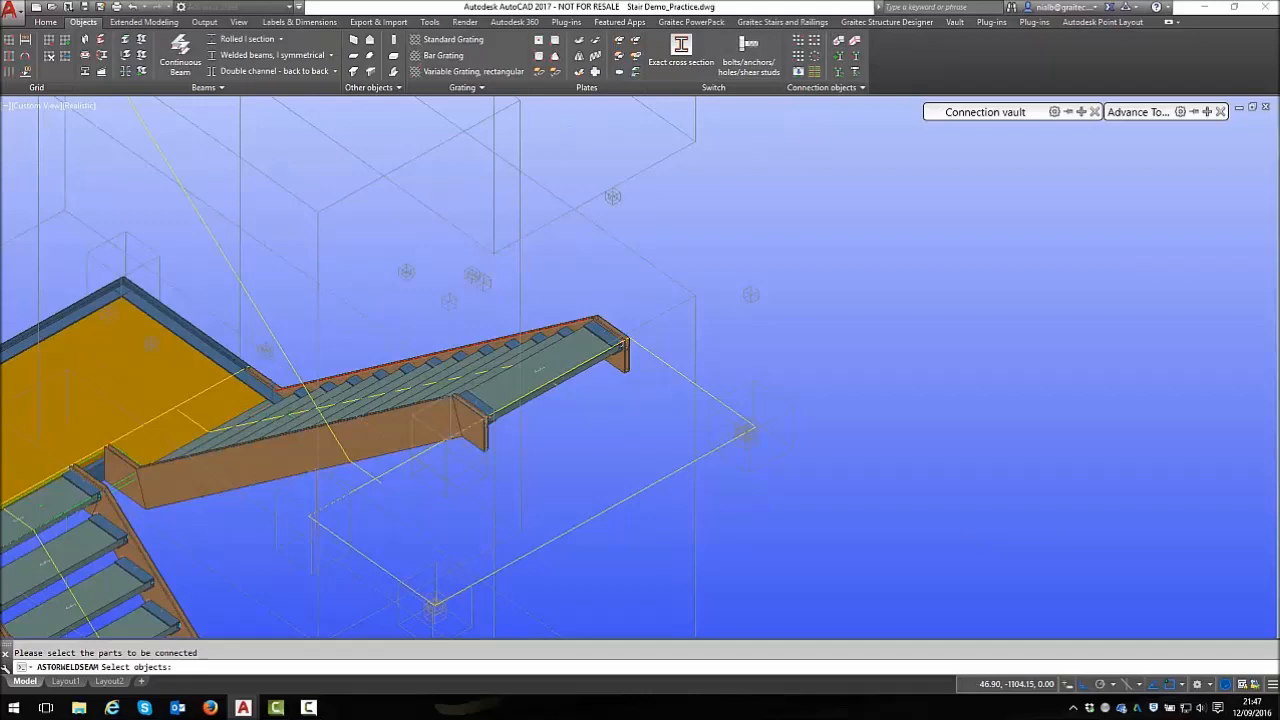
pyautogui.scroll(5, 140, 340)
pyautogui.click(245, 320)
pyautogui.press('Return')
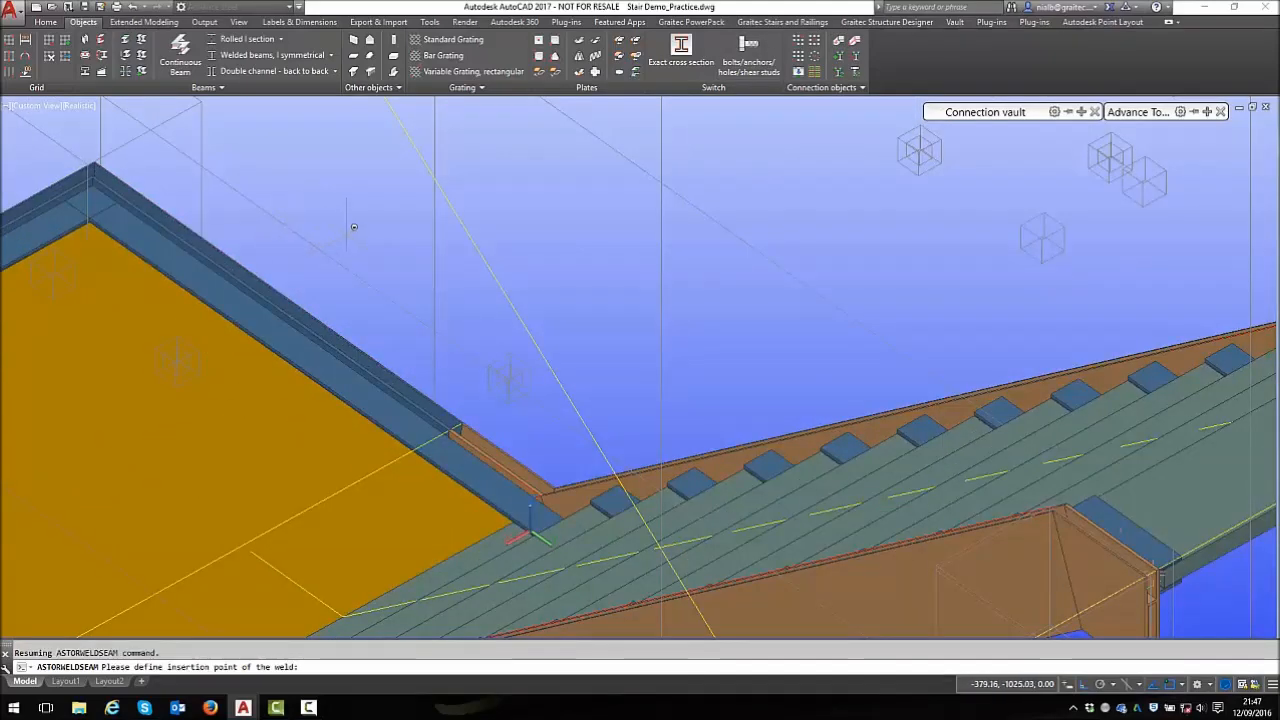
pyautogui.keyDown('shift'); pyautogui.rightClick(348, 237); pyautogui.keyUp('shift')
pyautogui.click(412, 342)
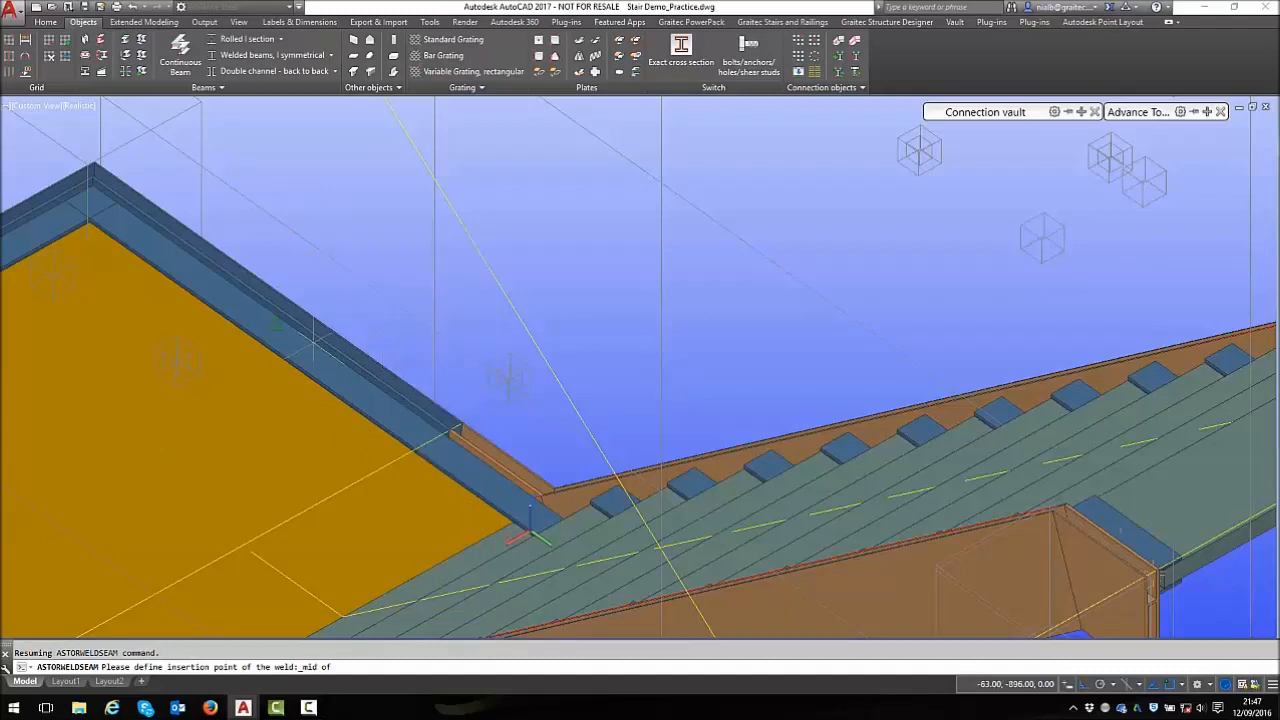
pyautogui.click(270, 305)
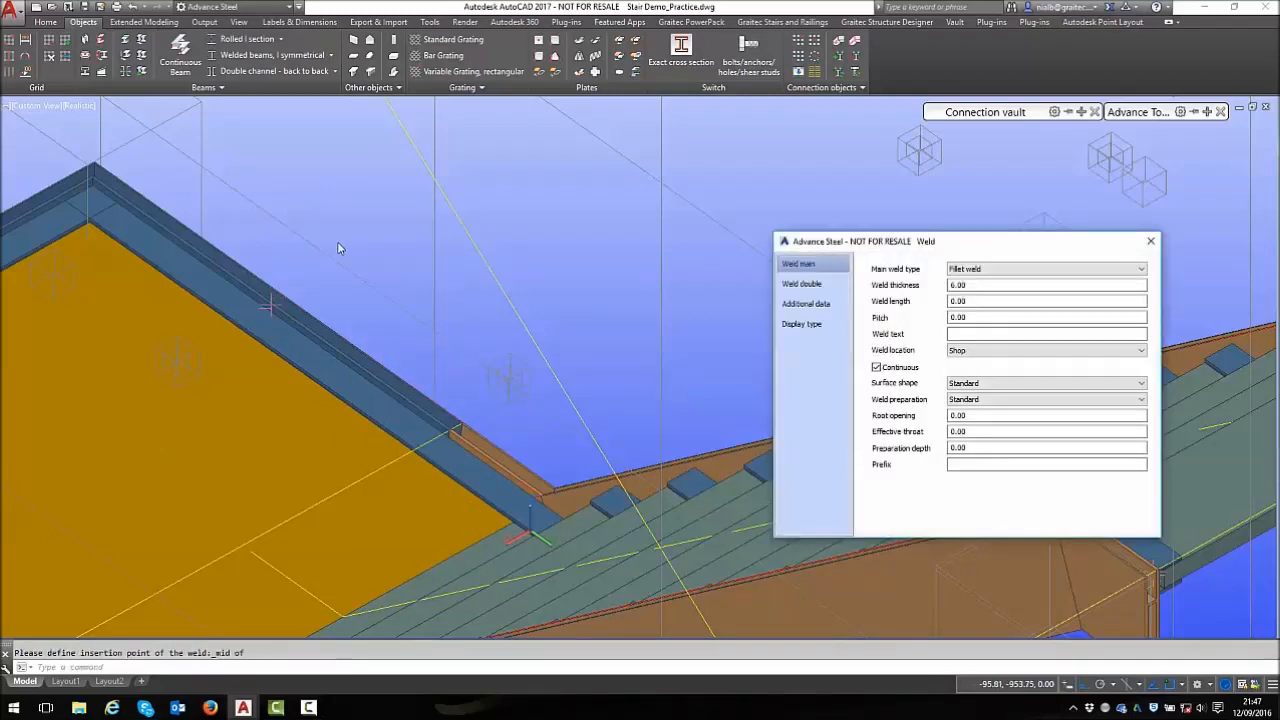
pyautogui.press('Escape')
pyautogui.press('Escape')
pyautogui.scroll(-5, 612, 252)
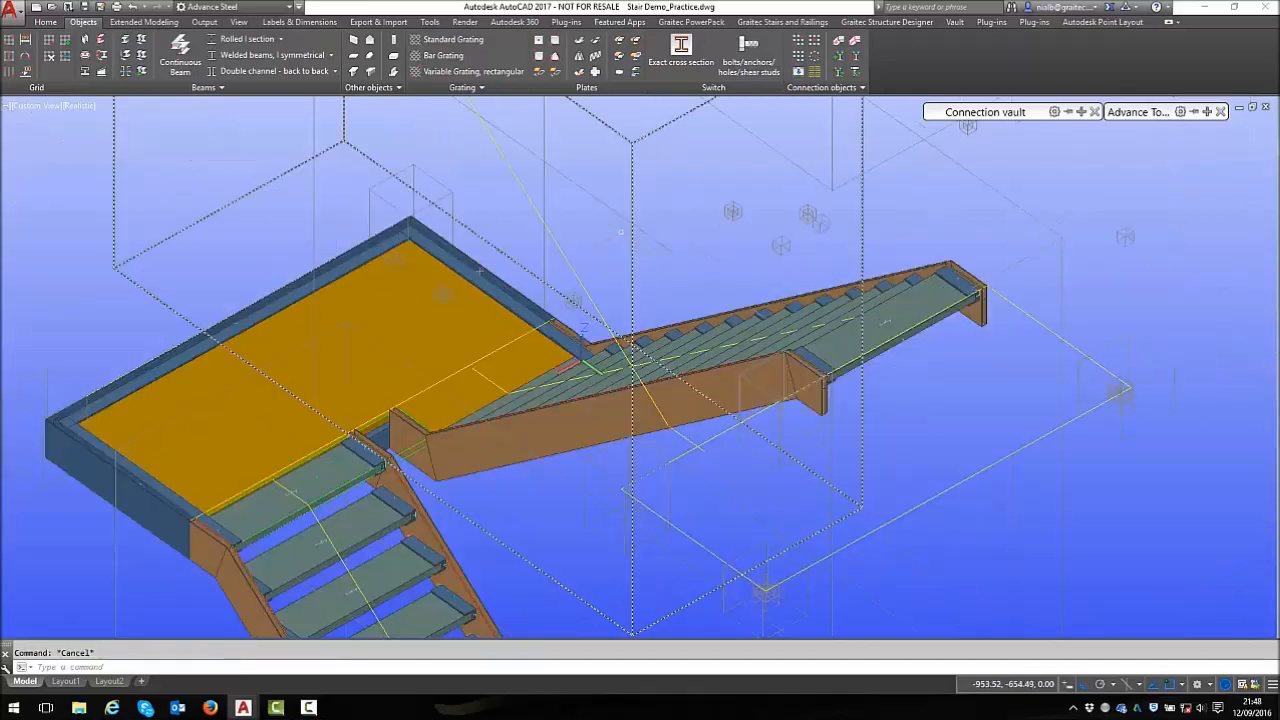
# Mitre the two support angles at the landing frame corner on the upper flight's side and review the mitre's cut and library settings
pyautogui.moveTo(1152, 120)
pyautogui.click(1148, 175)
pyautogui.scroll(4, 482, 198)
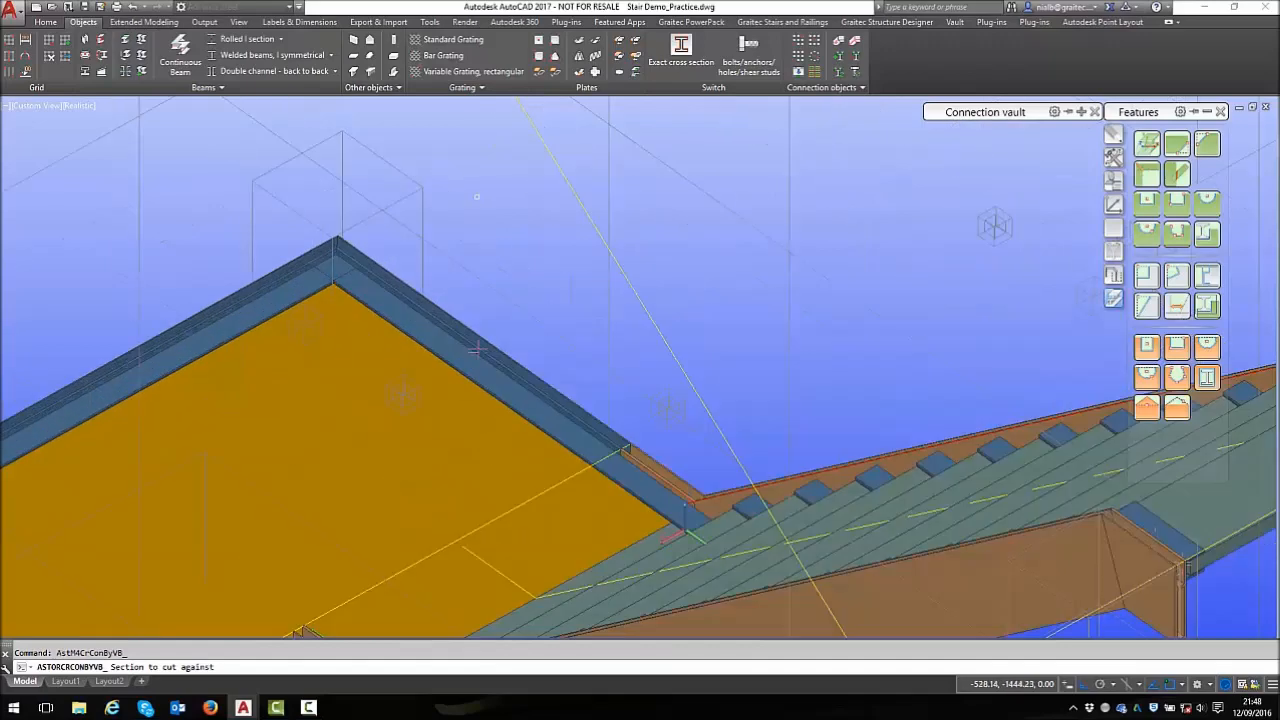
pyautogui.click(310, 281)
pyautogui.press('Return')
pyautogui.click(368, 293)
pyautogui.press('Return')
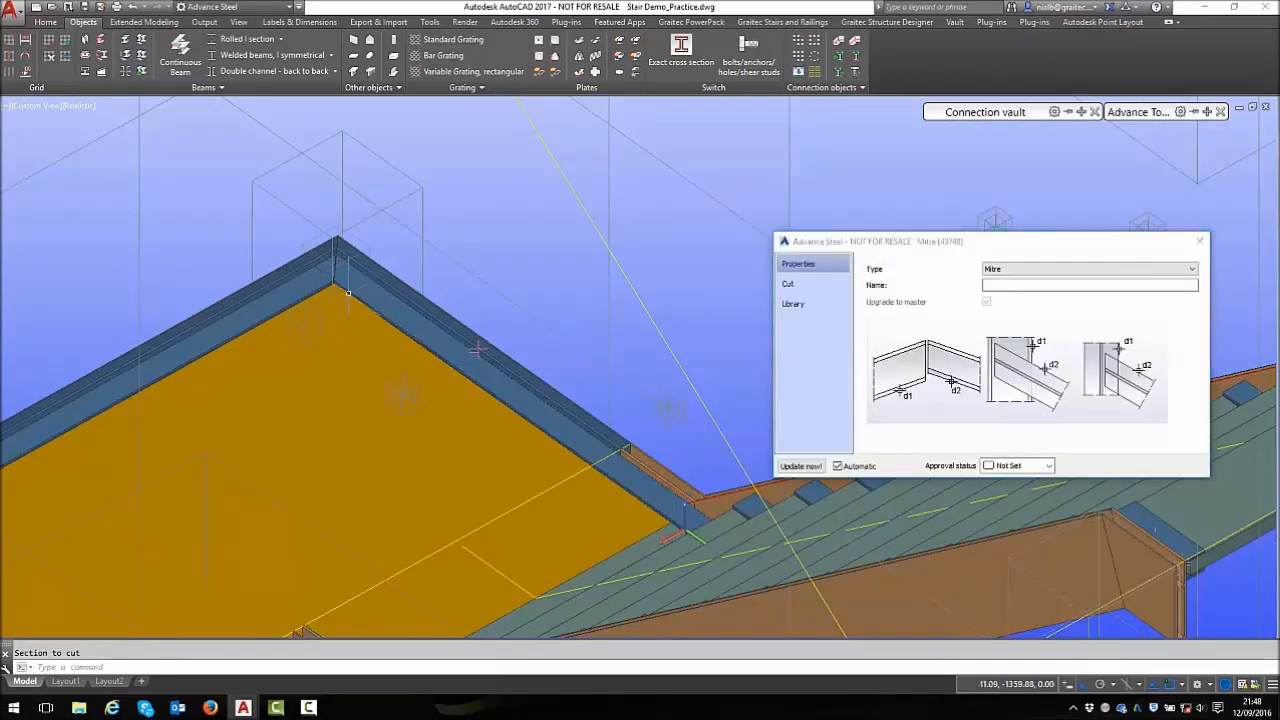
pyautogui.scroll(5, 340, 245)
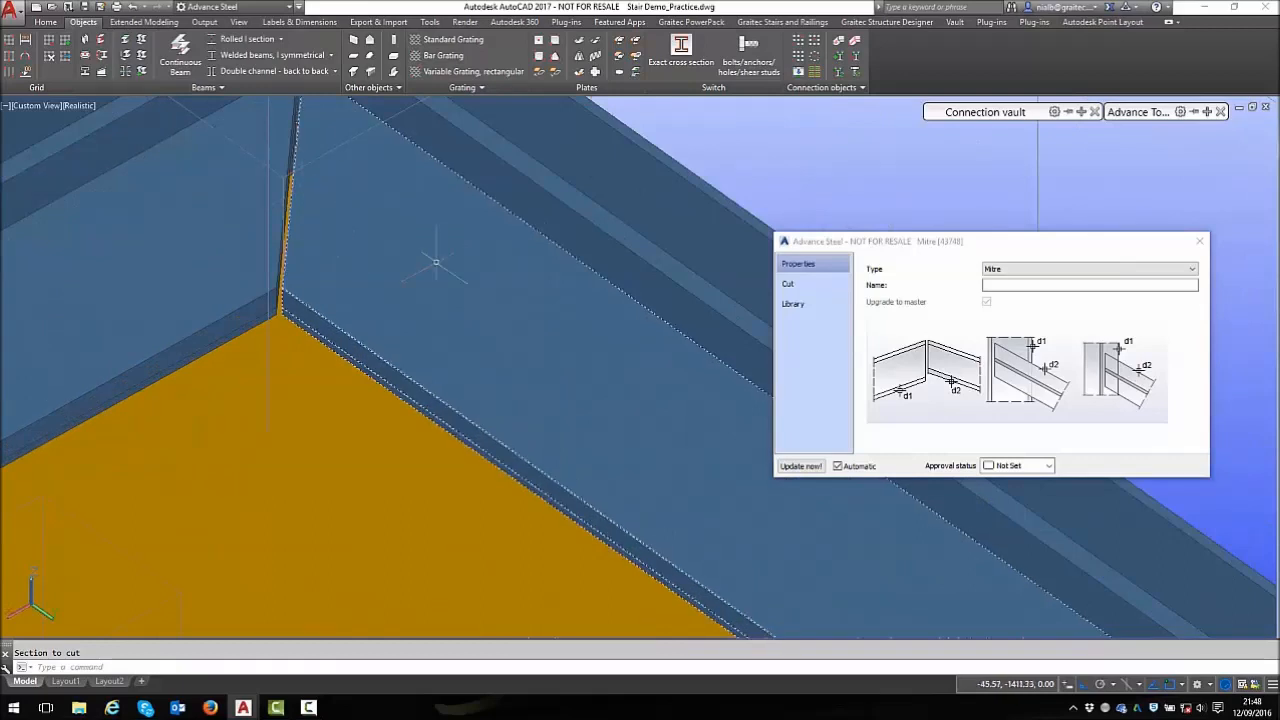
pyautogui.click(803, 285)
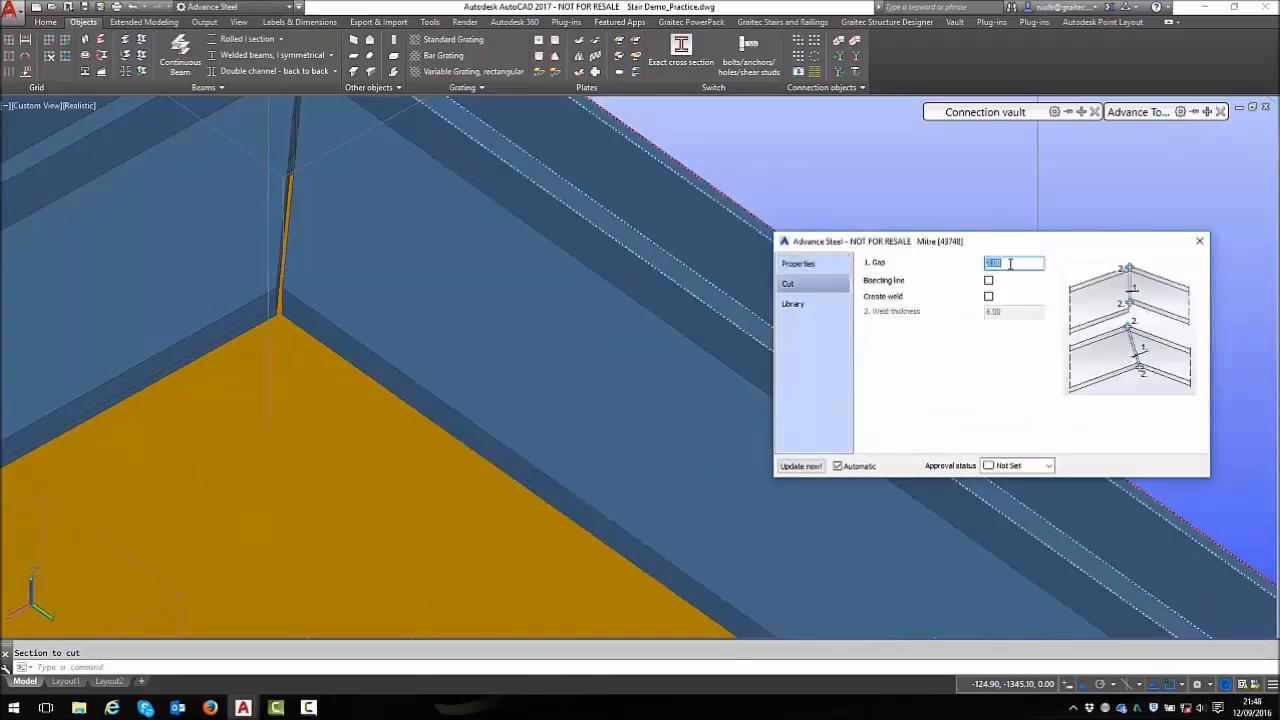
pyautogui.click(802, 305)
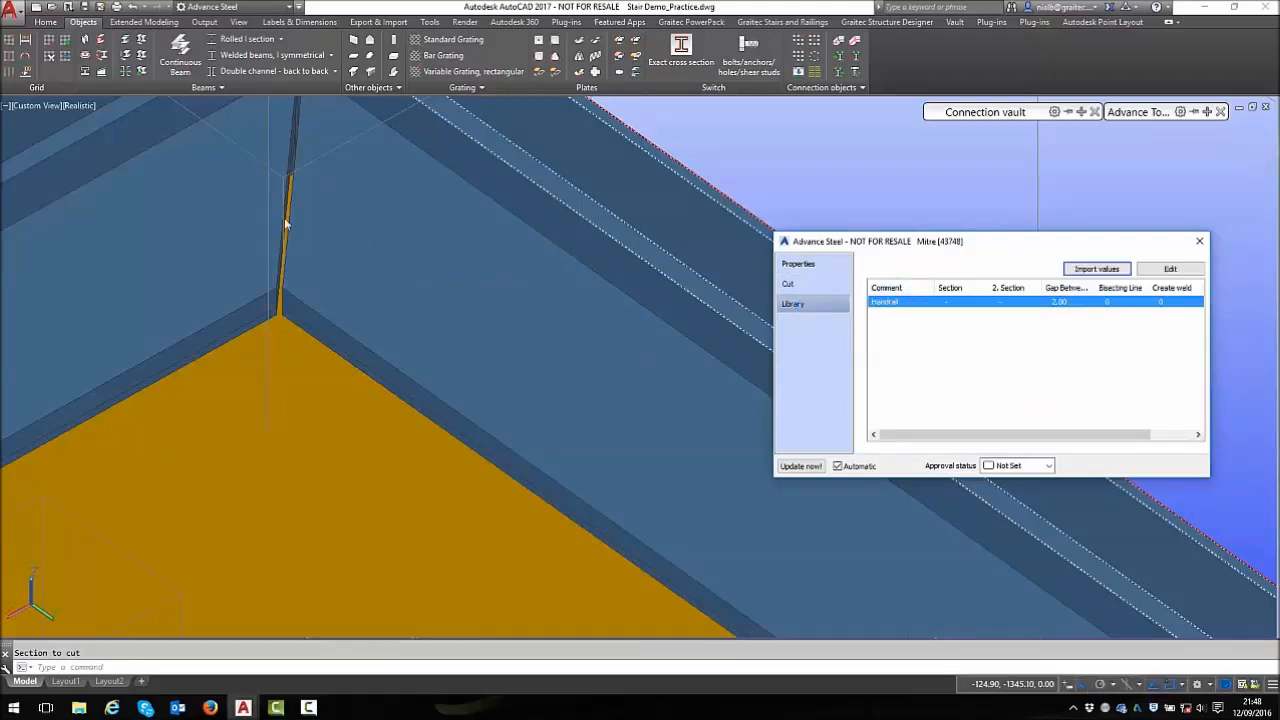
pyautogui.press('Escape')
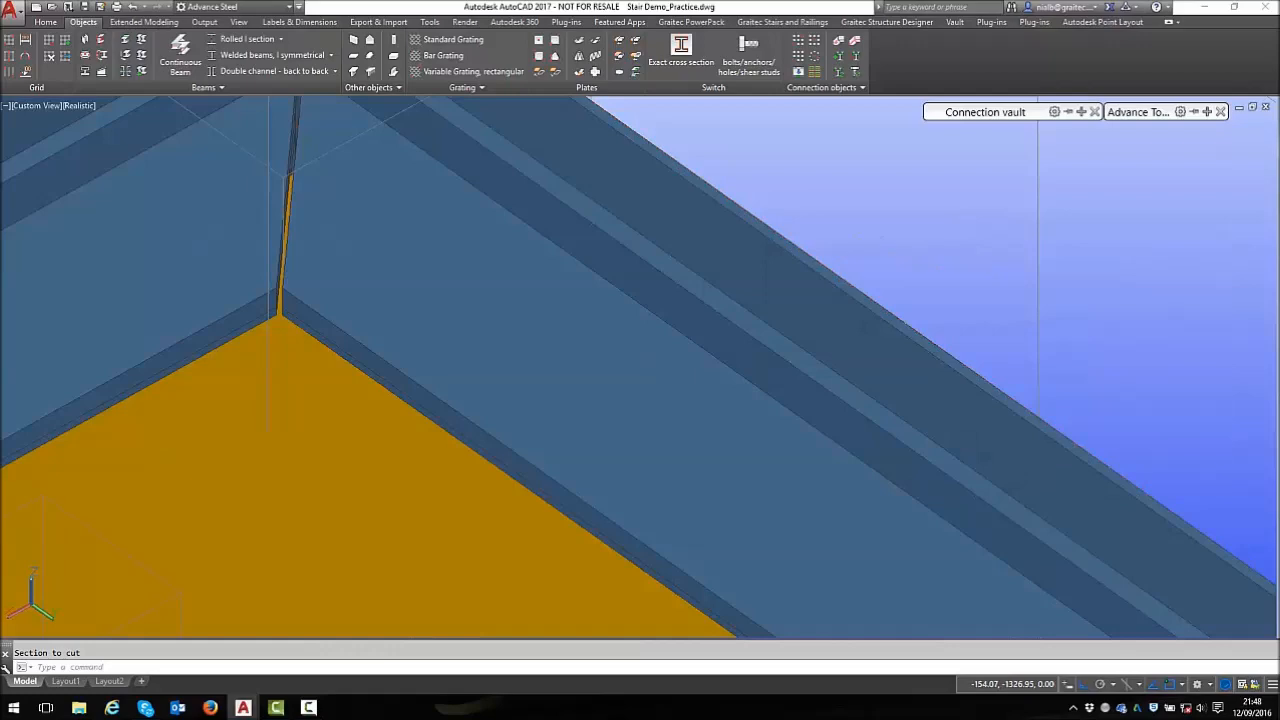
pyautogui.press('Escape')
# Mitre the two support angles at the landing frame corner on the lower flight's side
pyautogui.scroll(-7, 822, 275)
pyautogui.moveTo(1138, 106)
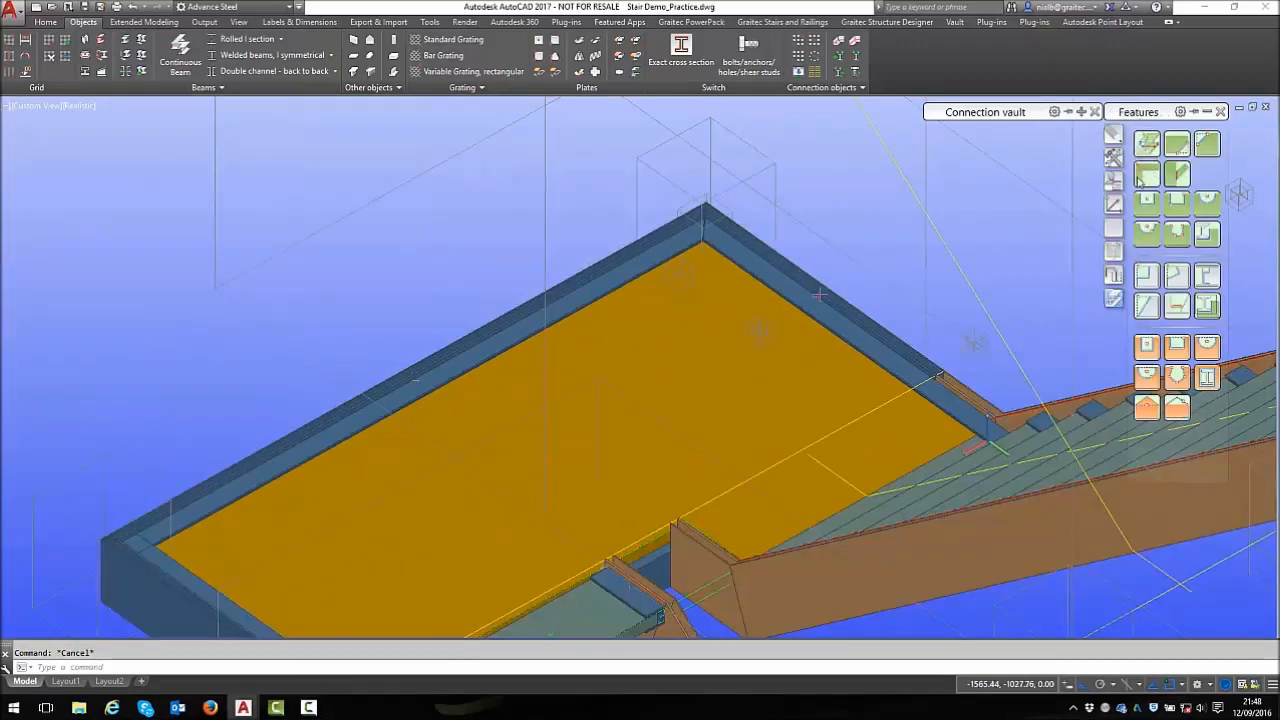
pyautogui.click(1147, 145)
pyautogui.scroll(-6, 397, 352)
pyautogui.scroll(1, 397, 352)
pyautogui.scroll(5, 916, 188)
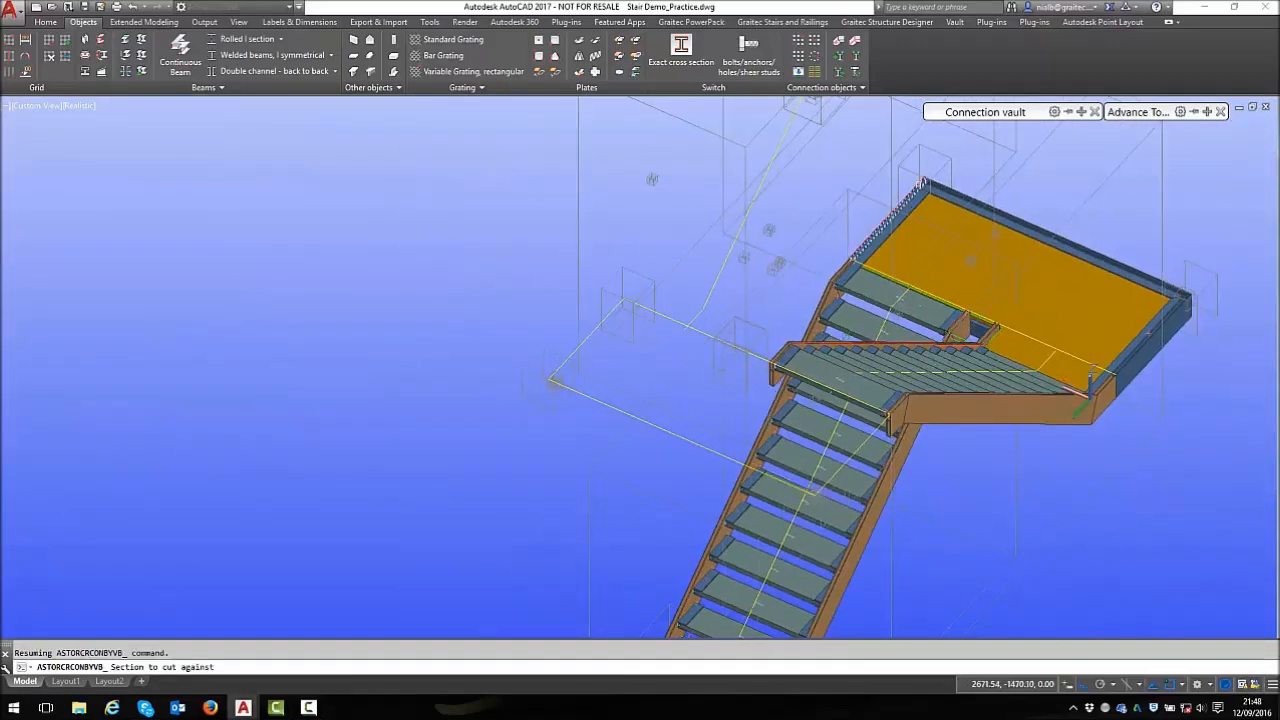
pyautogui.click(909, 236)
pyautogui.press('Return')
pyautogui.click(966, 239)
pyautogui.press('Return')
pyautogui.click(1203, 241)
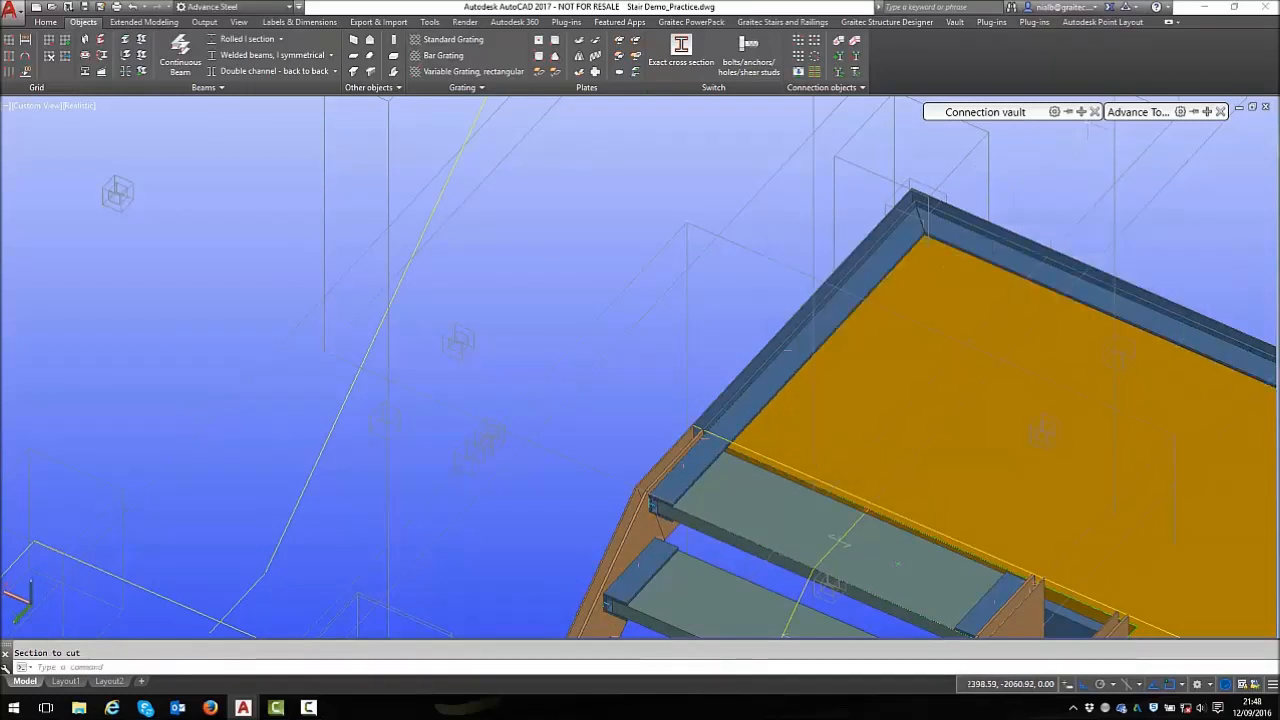
pyautogui.press('Escape')
# Split the support angle on the lower flight's side at the landing plate's edge, with a gap of 2
pyautogui.click(141, 42)
pyautogui.scroll(5, 613, 483)
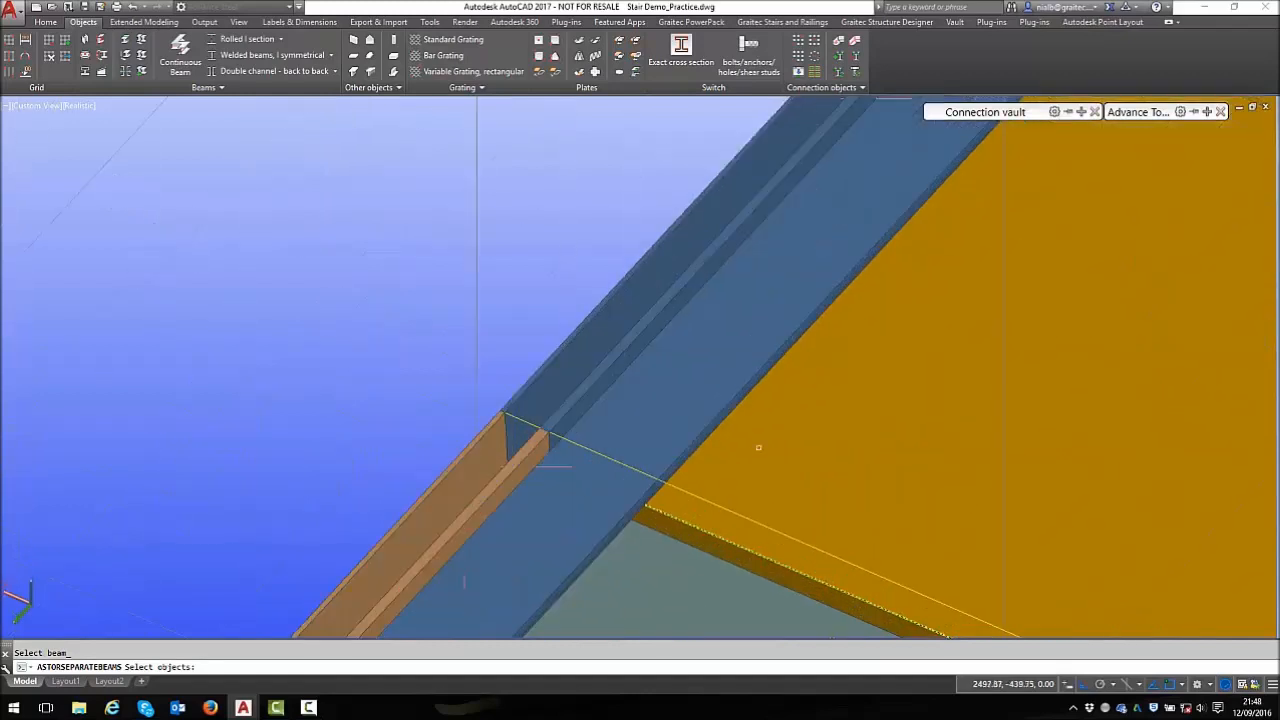
pyautogui.click(613, 483)
pyautogui.press('Return')
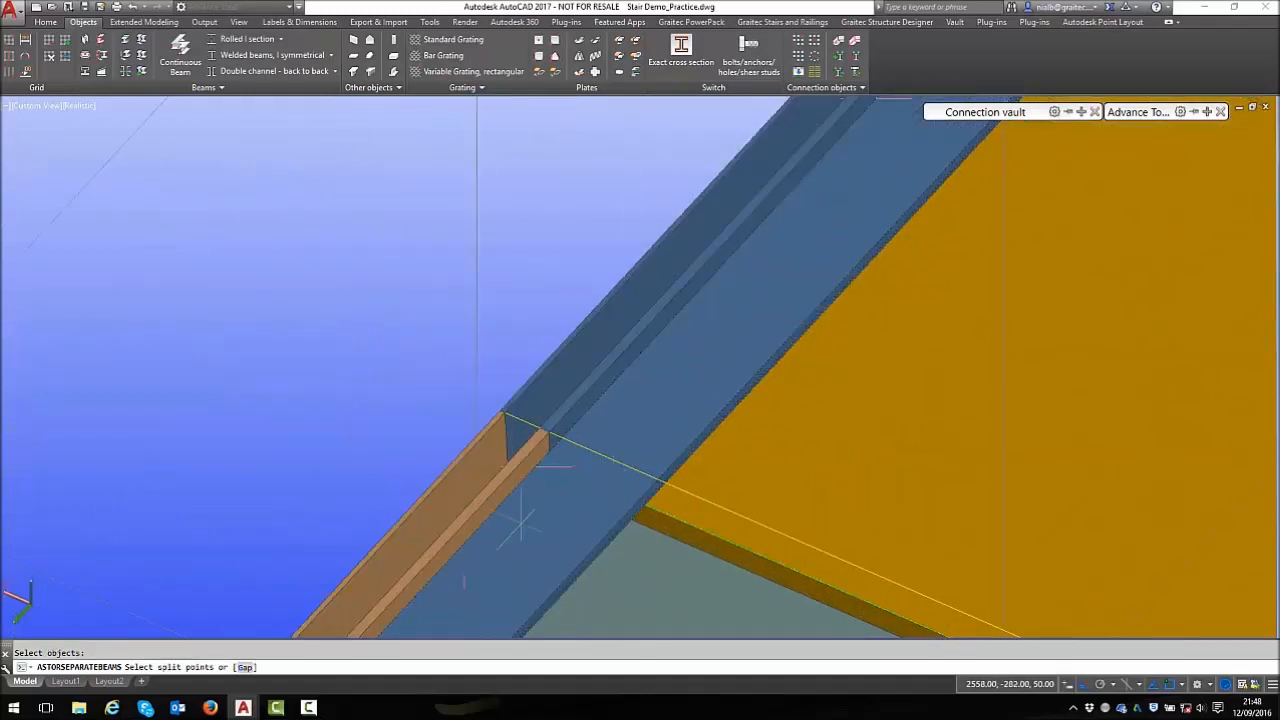
pyautogui.click(244, 667)
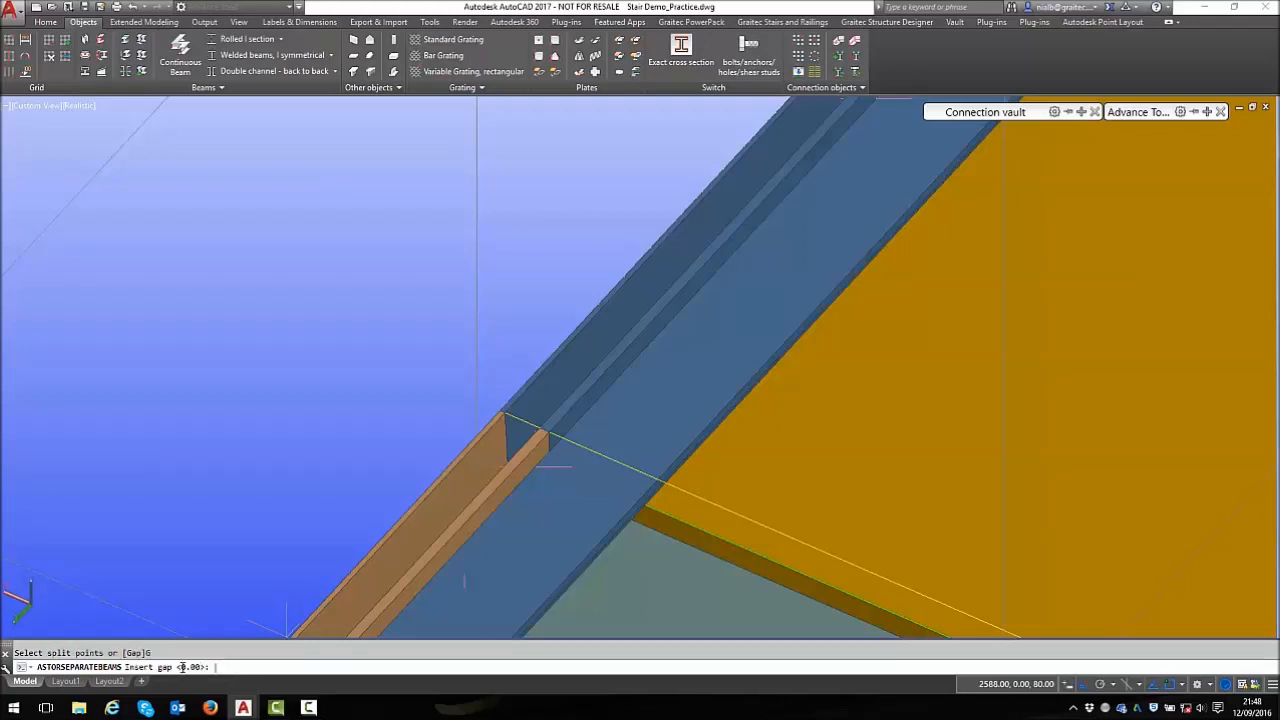
pyautogui.write('2')
pyautogui.press('Return')
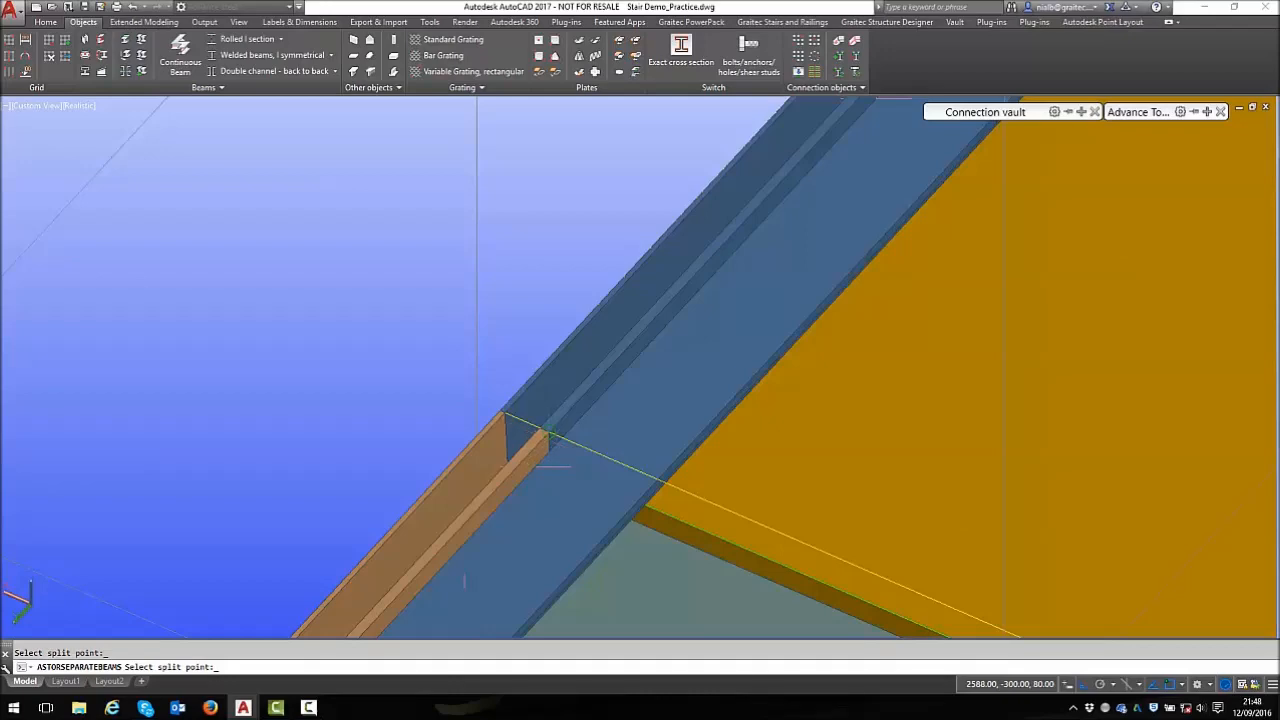
pyautogui.press('Return')
pyautogui.scroll(3, 645, 484)
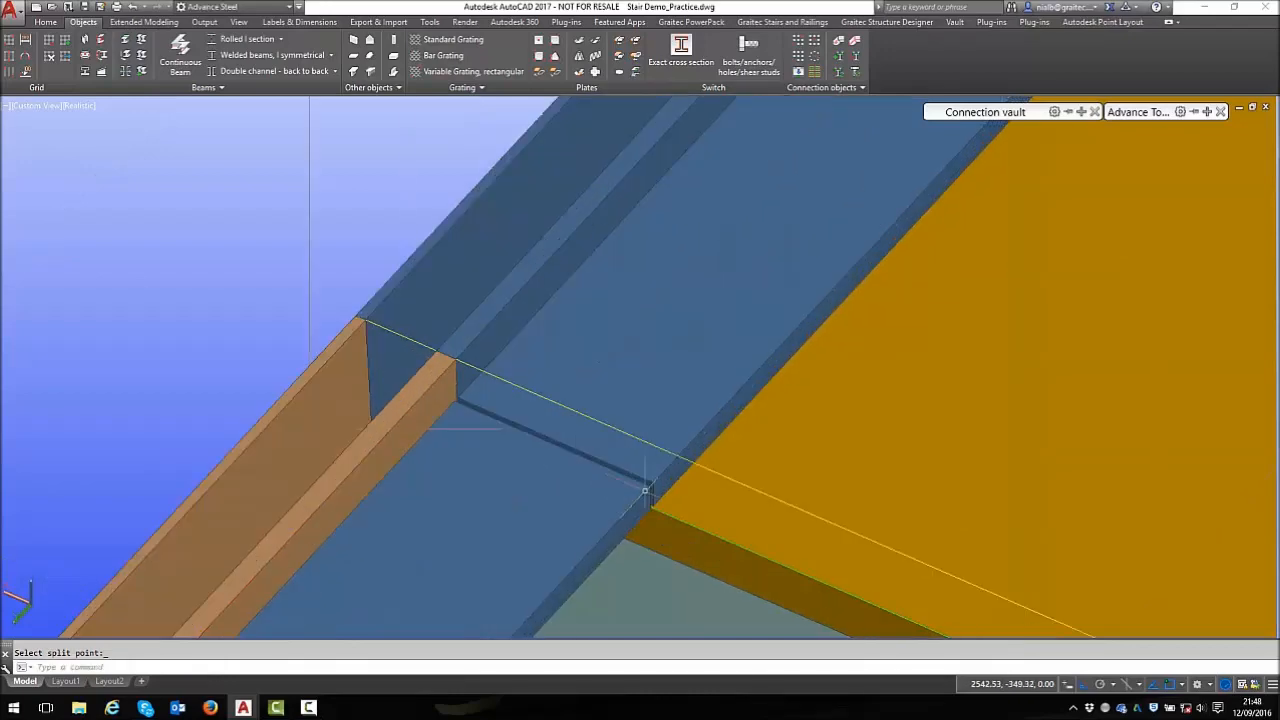
# Split the support angle on the upper flight's side at the landing plate's edge
pyautogui.scroll(-4, 380, 421)
pyautogui.scroll(-4, 282, 377)
pyautogui.scroll(-4, 257, 293)
pyautogui.press('Return')
pyautogui.keyDown('shift'); pyautogui.moveTo(435, 347); pyautogui.dragTo(840, 350, button='middle'); pyautogui.keyUp('shift')
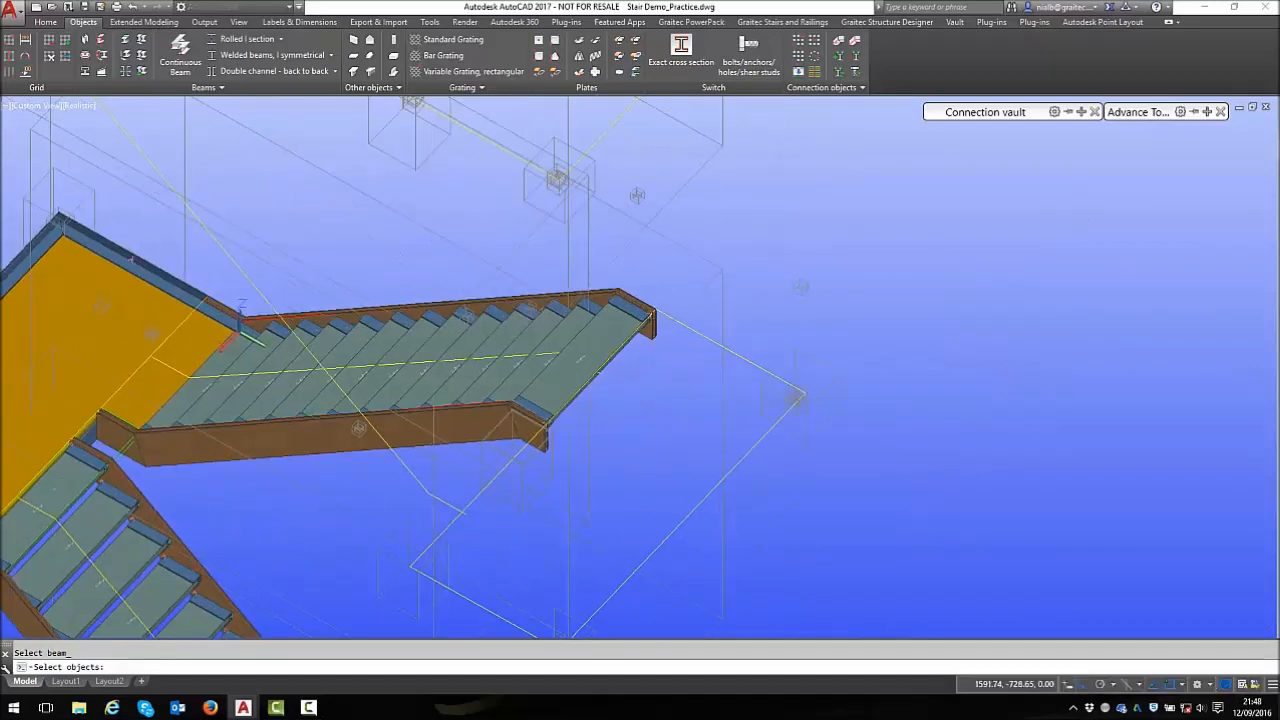
pyautogui.scroll(4, 226, 342)
pyautogui.click(156, 251)
pyautogui.press('Return')
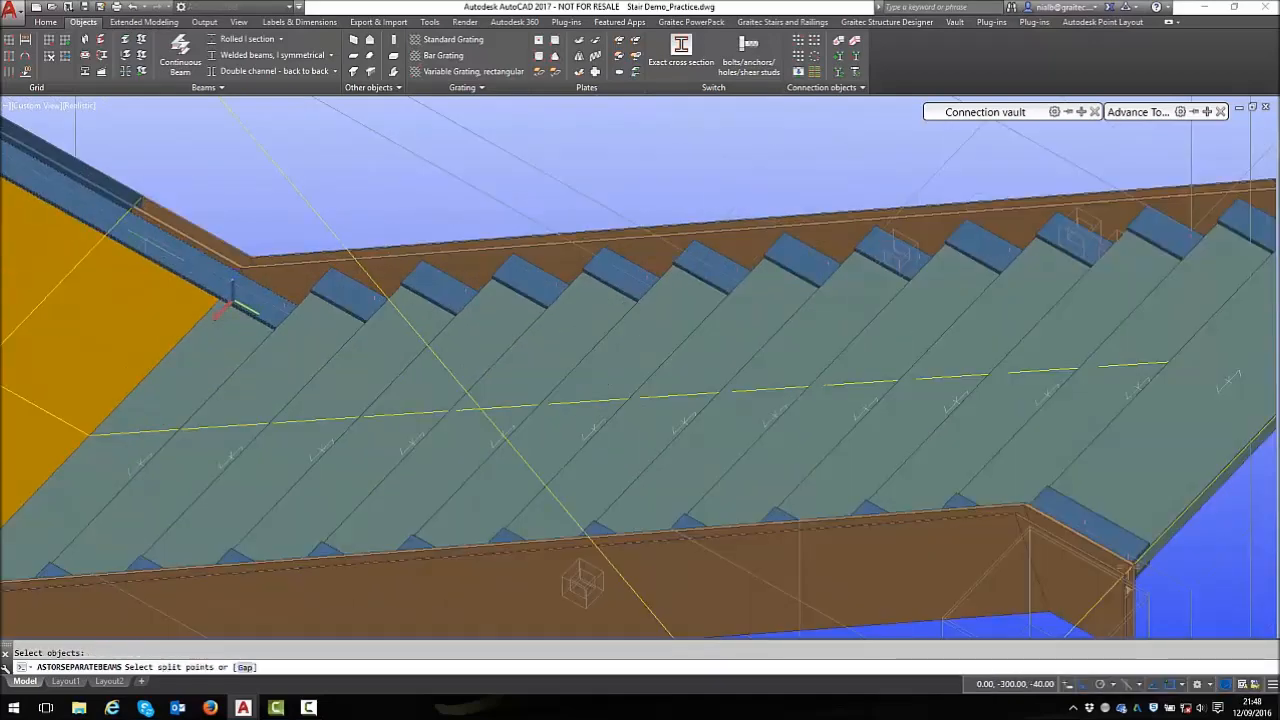
pyautogui.press('Return')
# Stretch the inner support angle of the upper flight's lowest tread by 300 towards the landing
pyautogui.scroll(-4, 216, 157)
pyautogui.scroll(3, 180, 170)
pyautogui.keyDown('shift'); pyautogui.moveTo(198, 207); pyautogui.dragTo(344, 175, button='middle'); pyautogui.keyUp('shift')
pyautogui.scroll(-2, 344, 175)
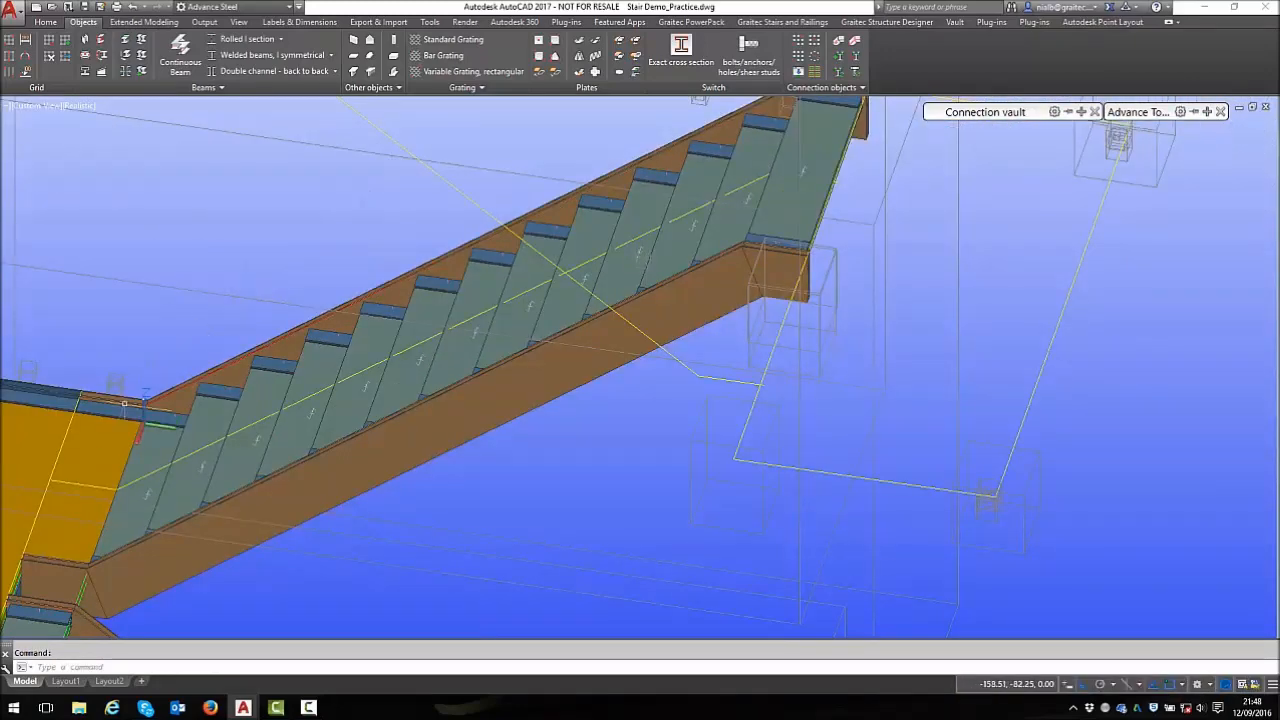
pyautogui.keyDown('shift'); pyautogui.moveTo(109, 427); pyautogui.dragTo(256, 394, button='middle'); pyautogui.keyUp('shift')
pyautogui.scroll(-4, 254, 398)
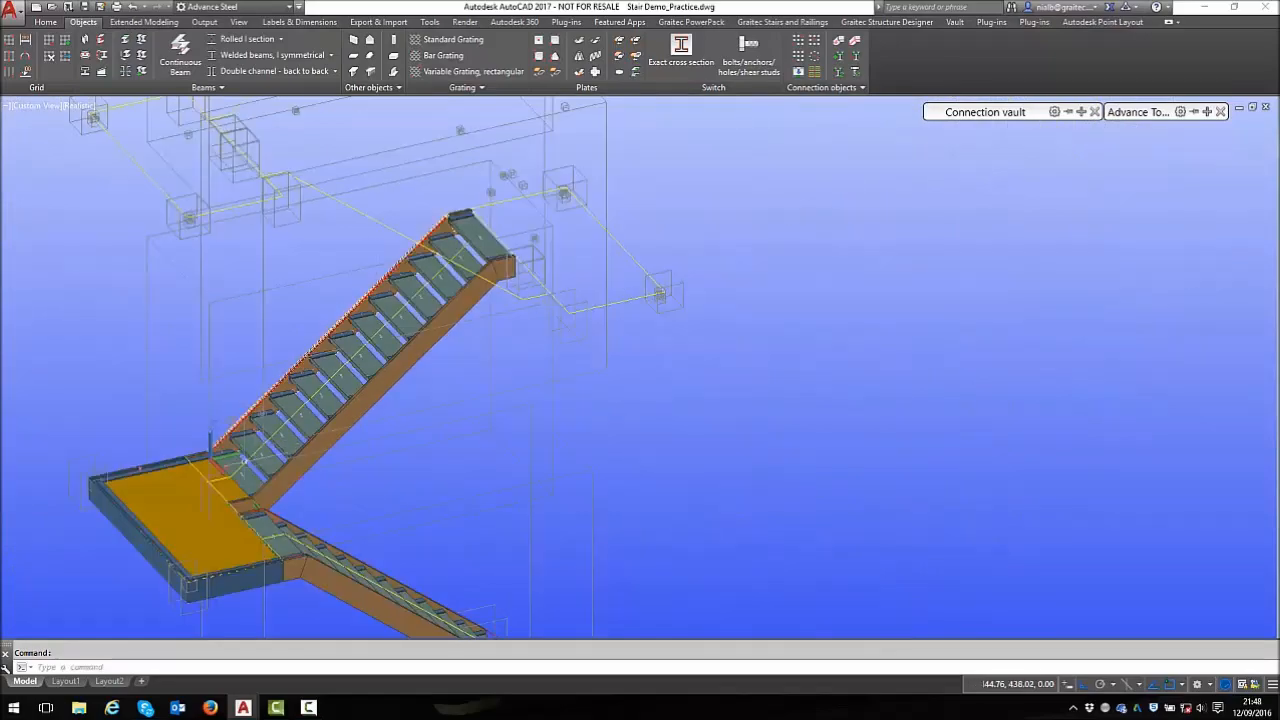
pyautogui.scroll(5, 222, 455)
pyautogui.scroll(2, 356, 413)
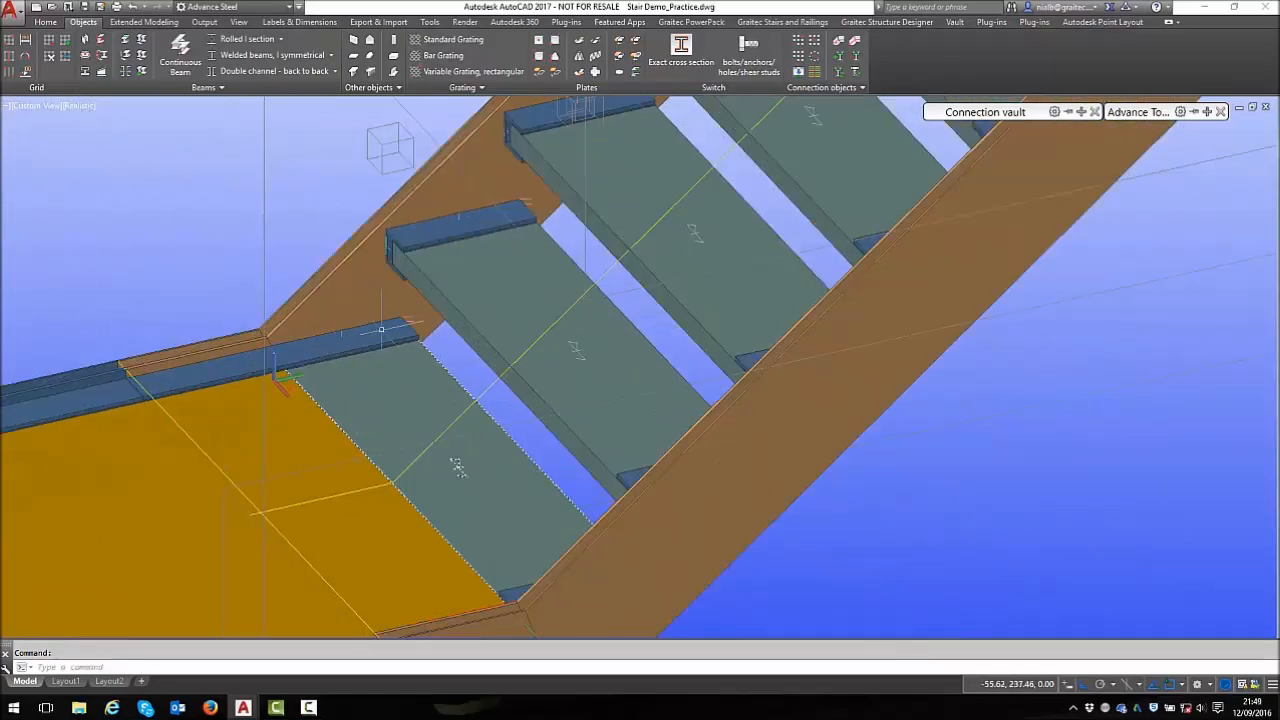
pyautogui.scroll(-3, 457, 468)
pyautogui.scroll(3, 470, 464)
pyautogui.keyDown('shift'); pyautogui.moveTo(474, 464); pyautogui.dragTo(566, 474, button='middle'); pyautogui.keyUp('shift')
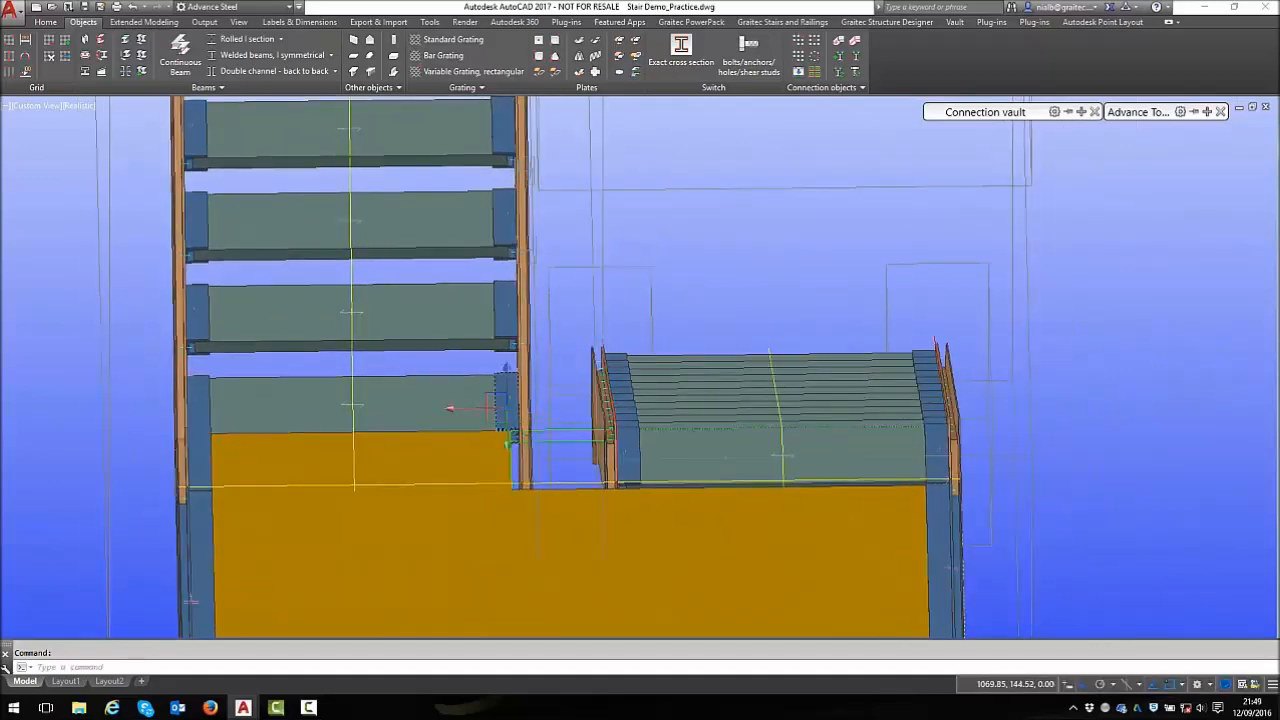
pyautogui.scroll(5, 506, 408)
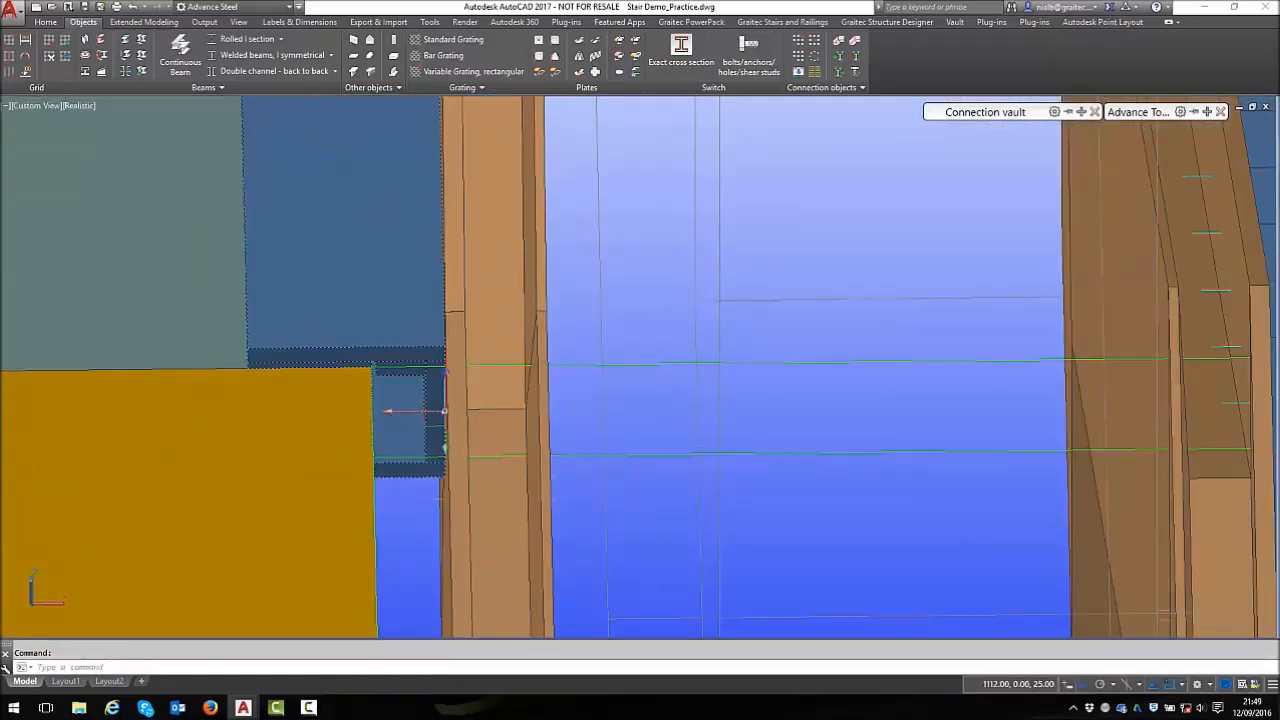
pyautogui.click(444, 410)
pyautogui.scroll(-3, 444, 410)
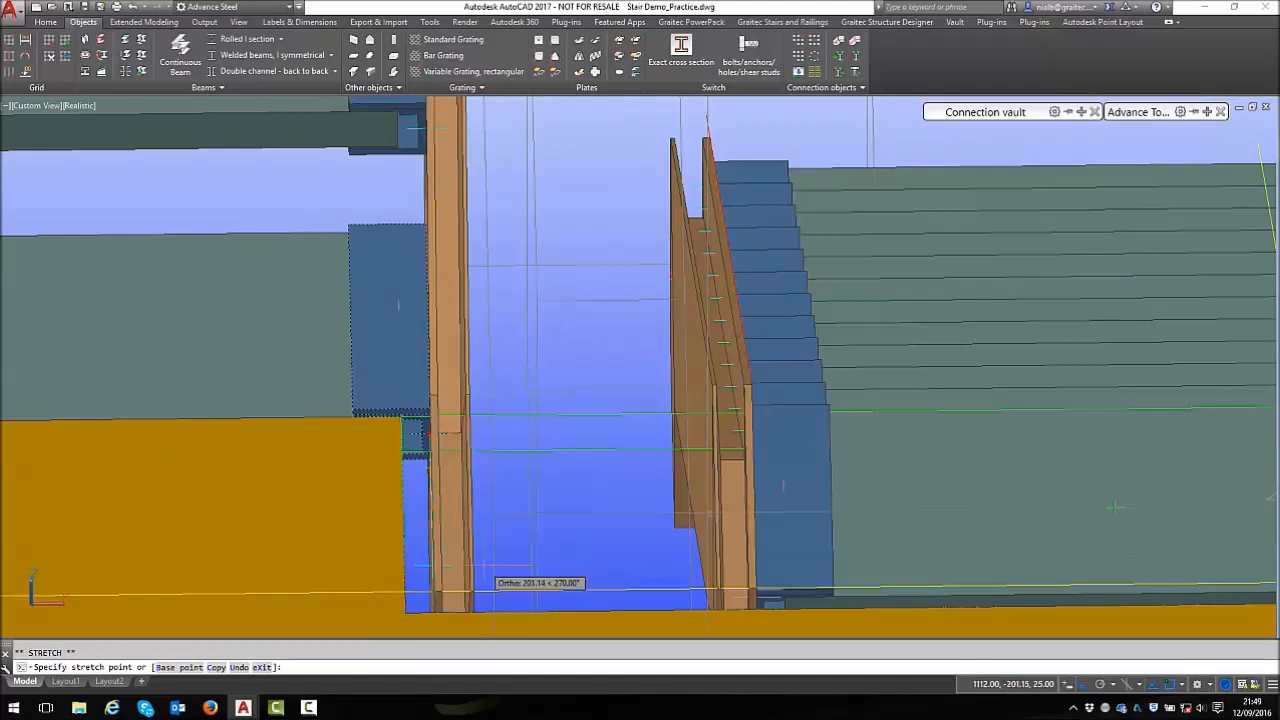
pyautogui.write('300')
pyautogui.press('Return')
pyautogui.press('Escape')
# Save the stair drawing
pyautogui.scroll(-4, 550, 525)
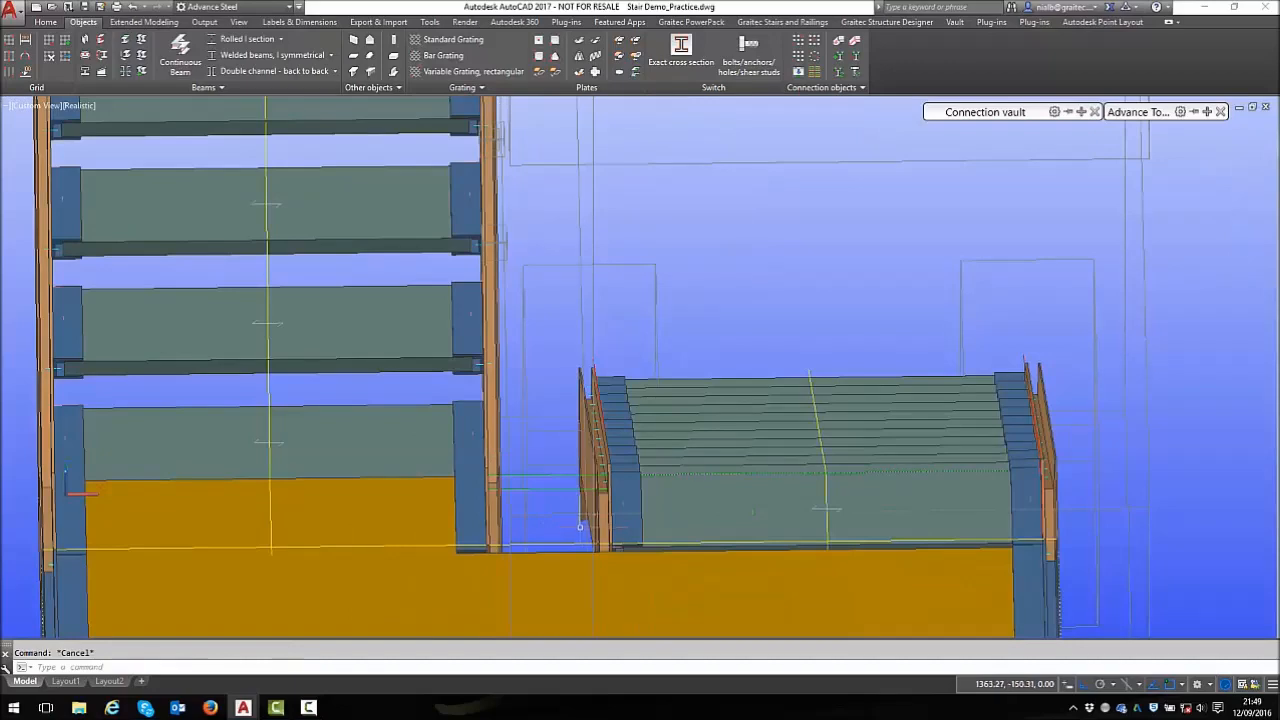
pyautogui.scroll(-3, 583, 522)
pyautogui.keyDown('shift'); pyautogui.moveTo(583, 522); pyautogui.dragTo(876, 409, button='middle'); pyautogui.keyUp('shift')
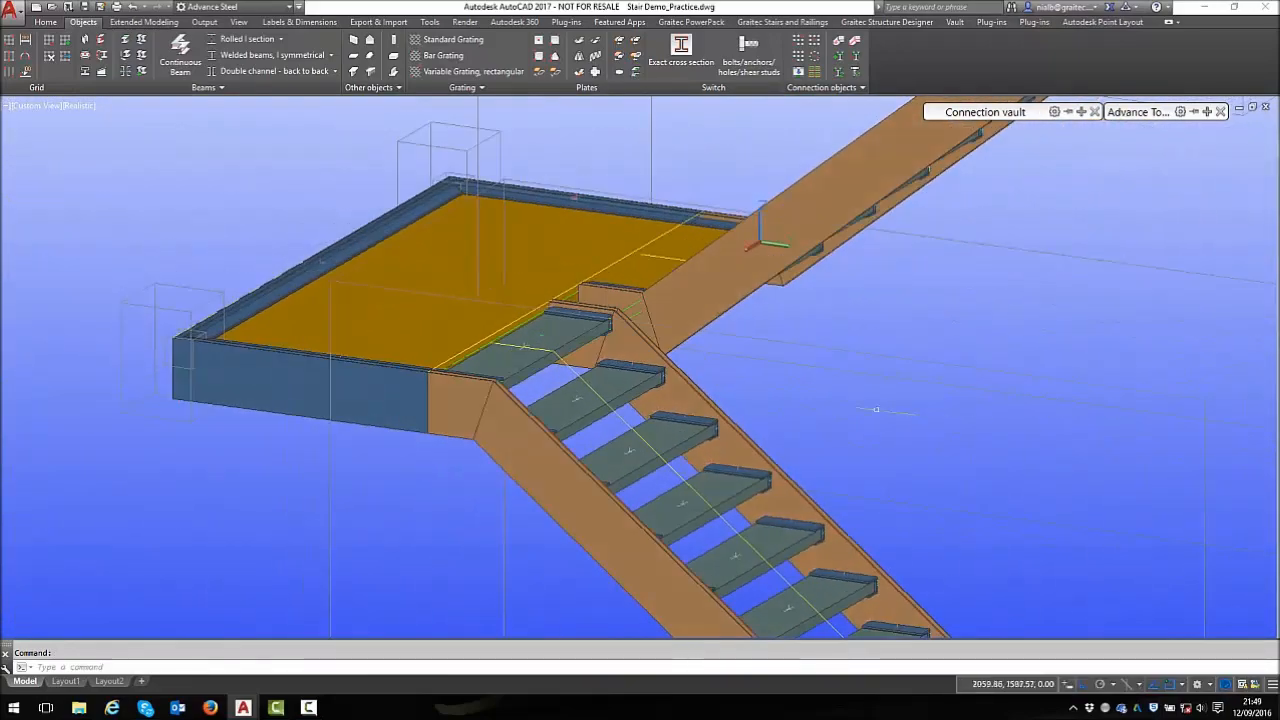
pyautogui.click(45, 22)
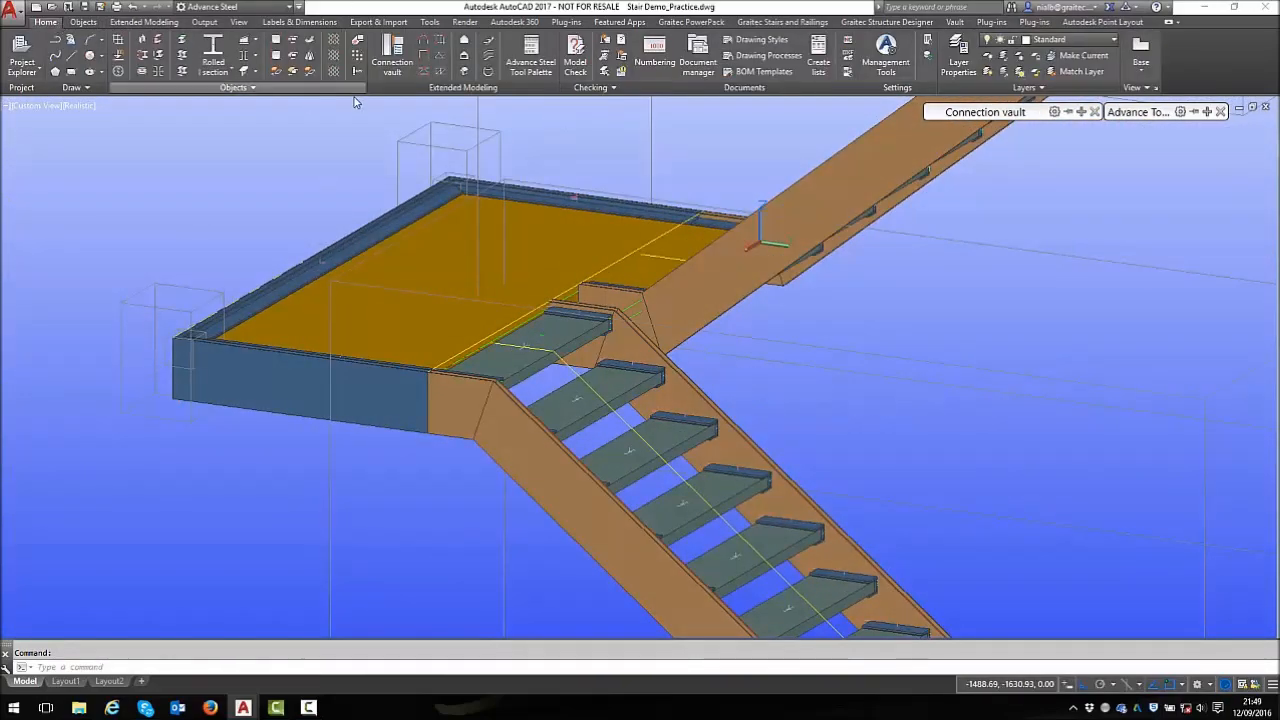
pyautogui.click(85, 9)
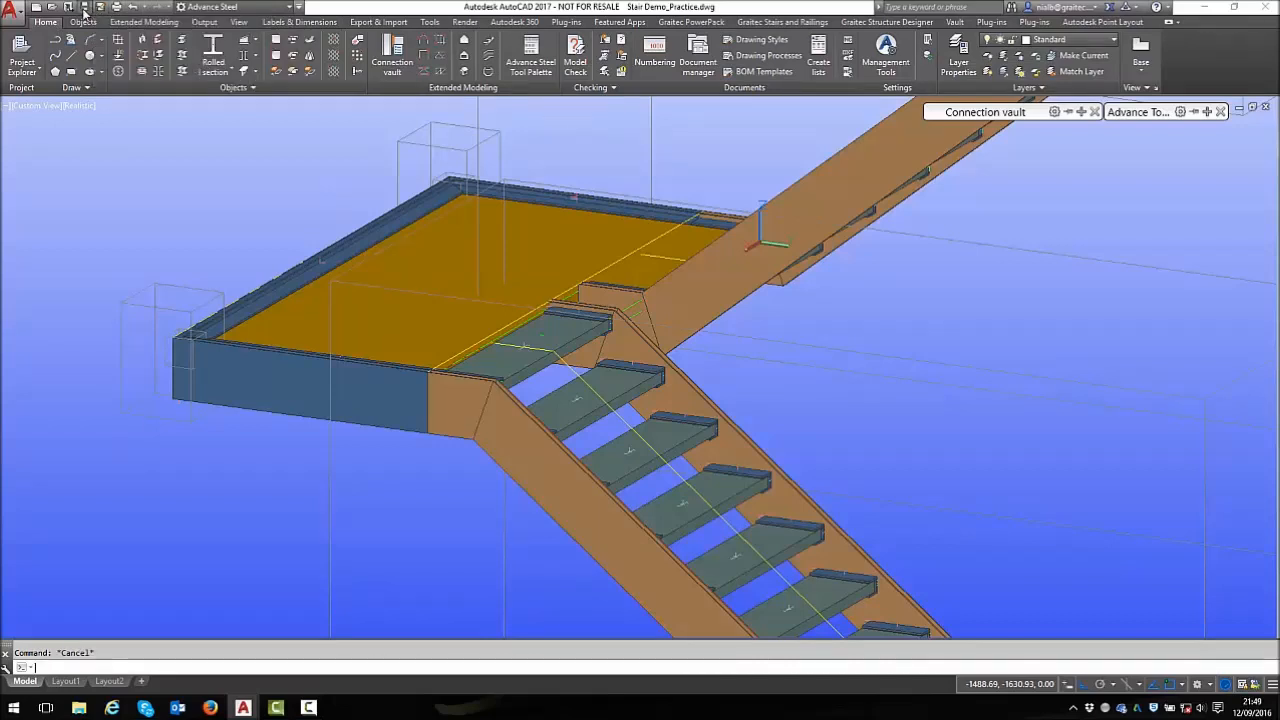
# Freeze the Joint box layer
pyautogui.click(1050, 39)
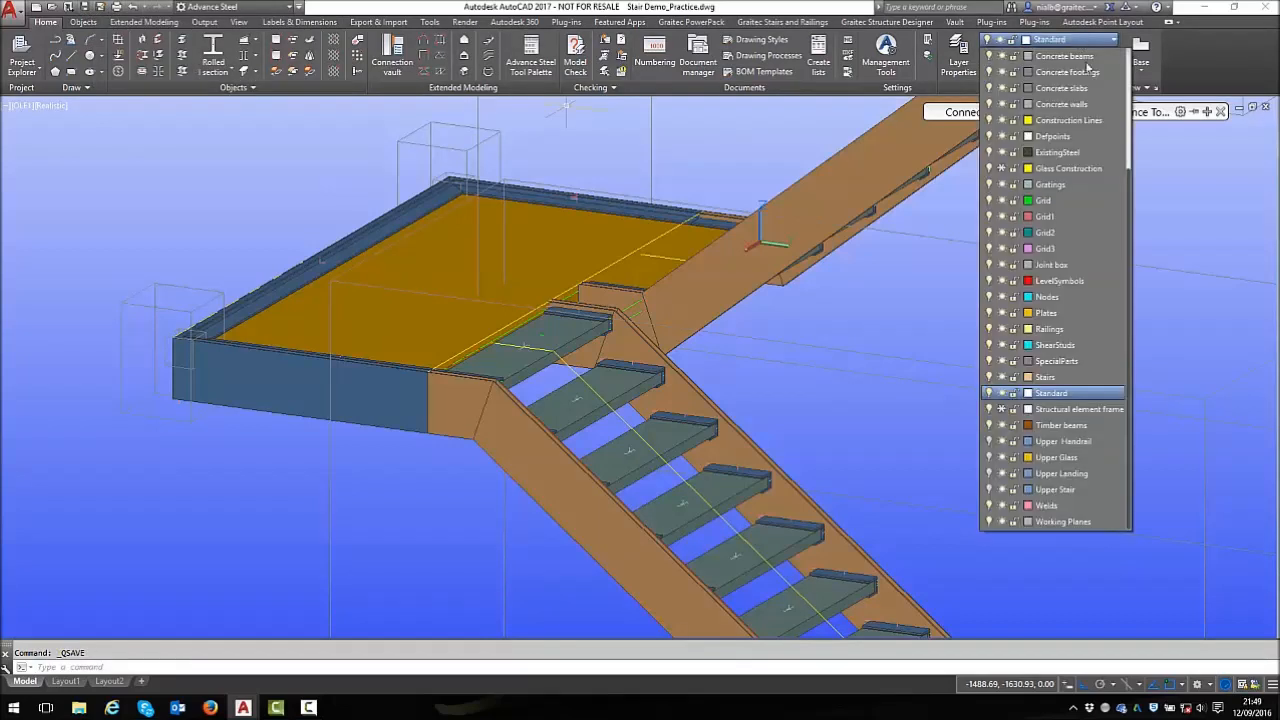
pyautogui.click(1004, 265)
pyautogui.scroll(-5, 569, 293)
pyautogui.keyDown('shift'); pyautogui.moveTo(706, 315); pyautogui.dragTo(851, 334, button='middle'); pyautogui.keyUp('shift')
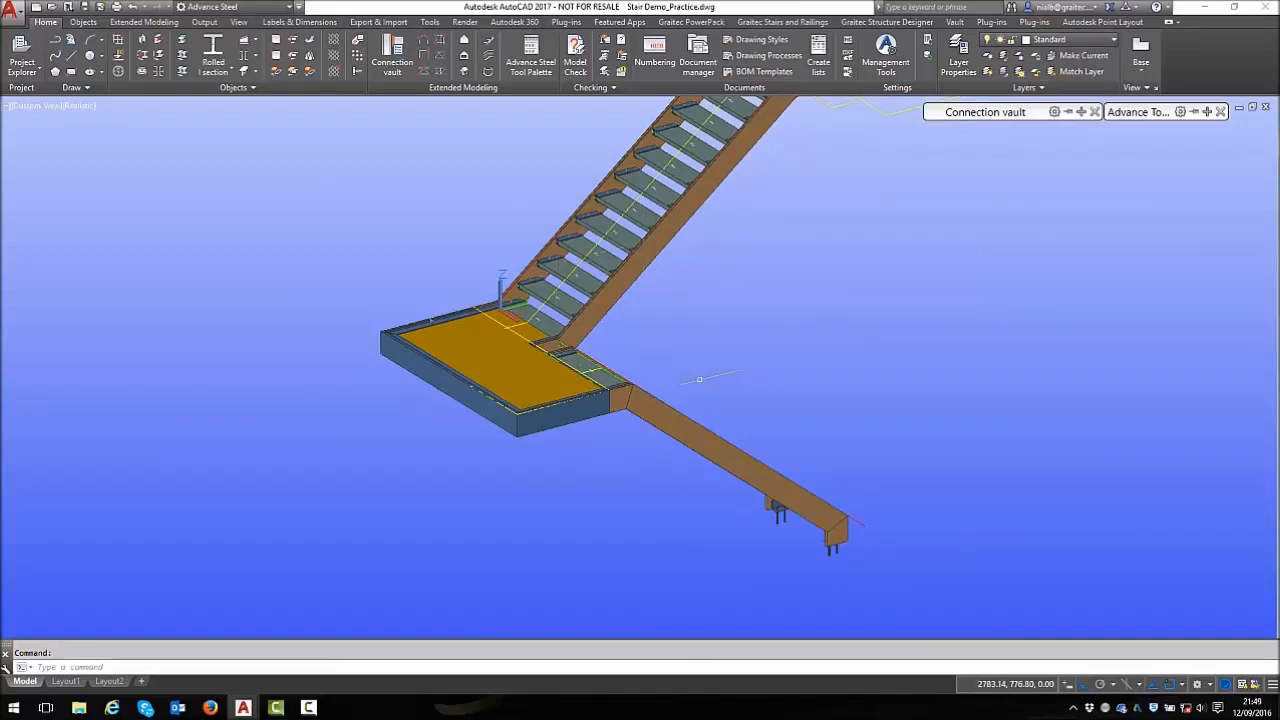
pyautogui.scroll(4, 509, 257)
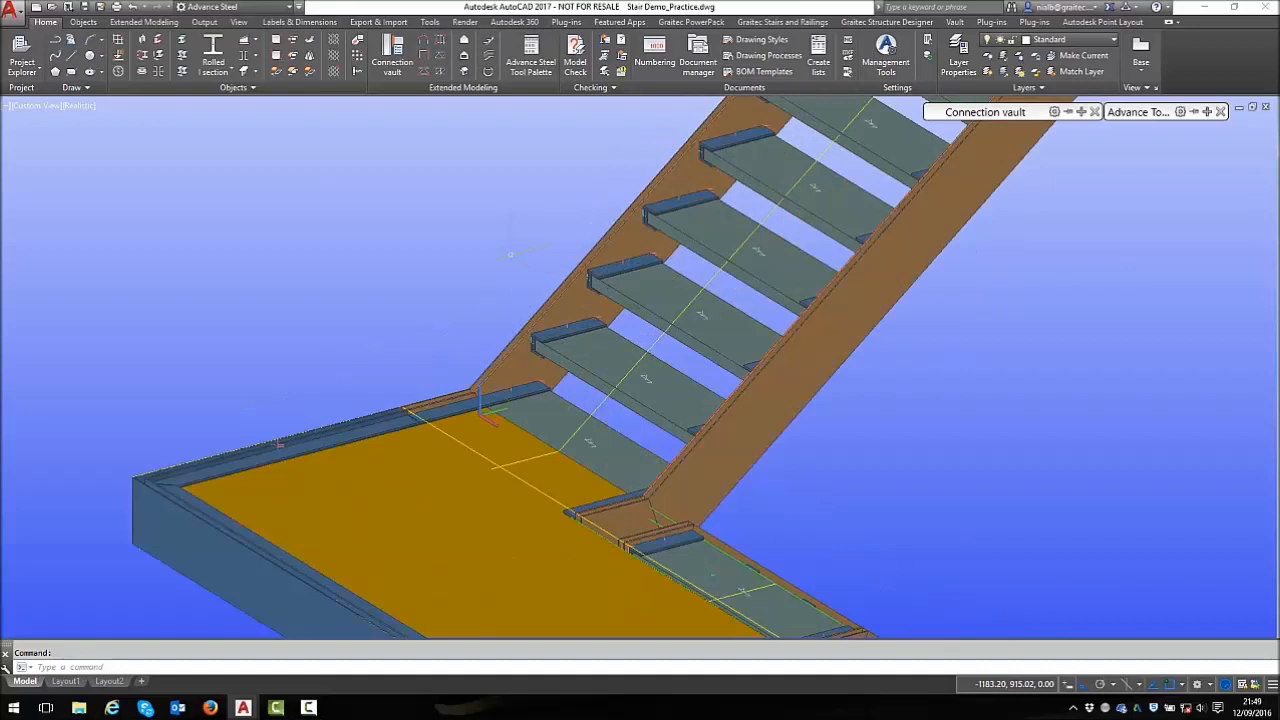
pyautogui.press('Escape')
# Thaw the Glass Construction layer
pyautogui.moveTo(1127, 106)
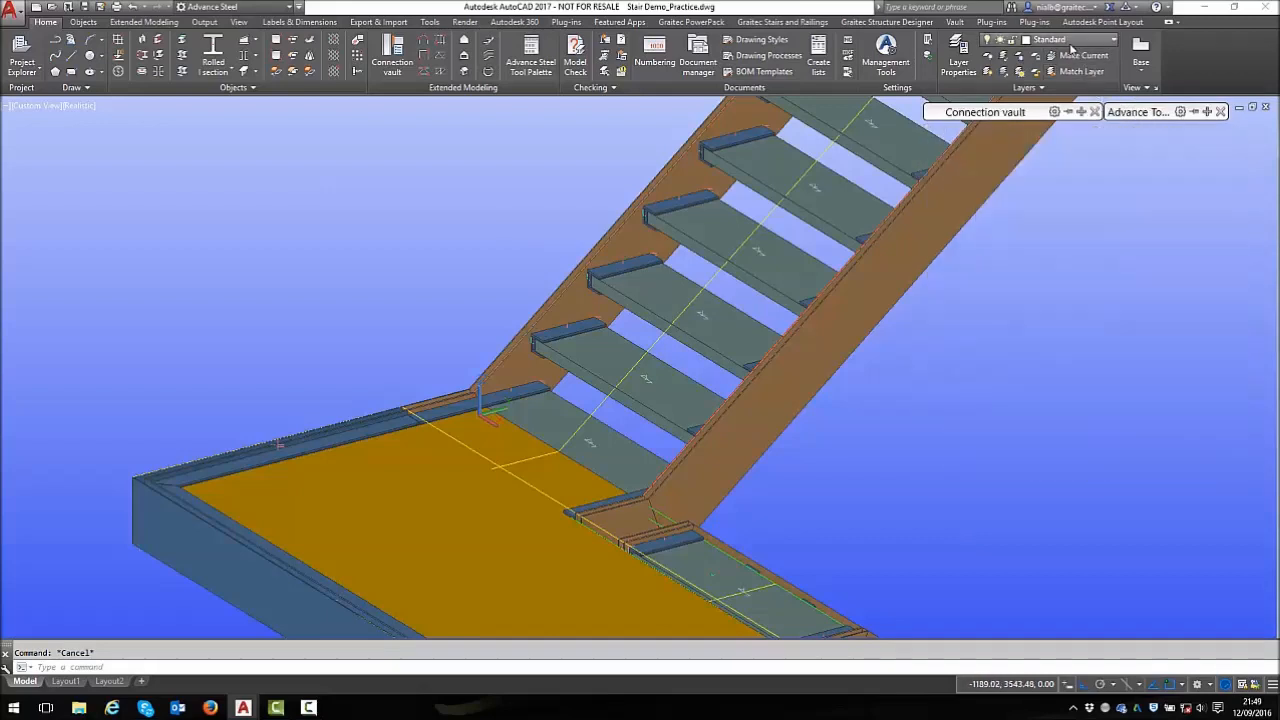
pyautogui.click(1068, 40)
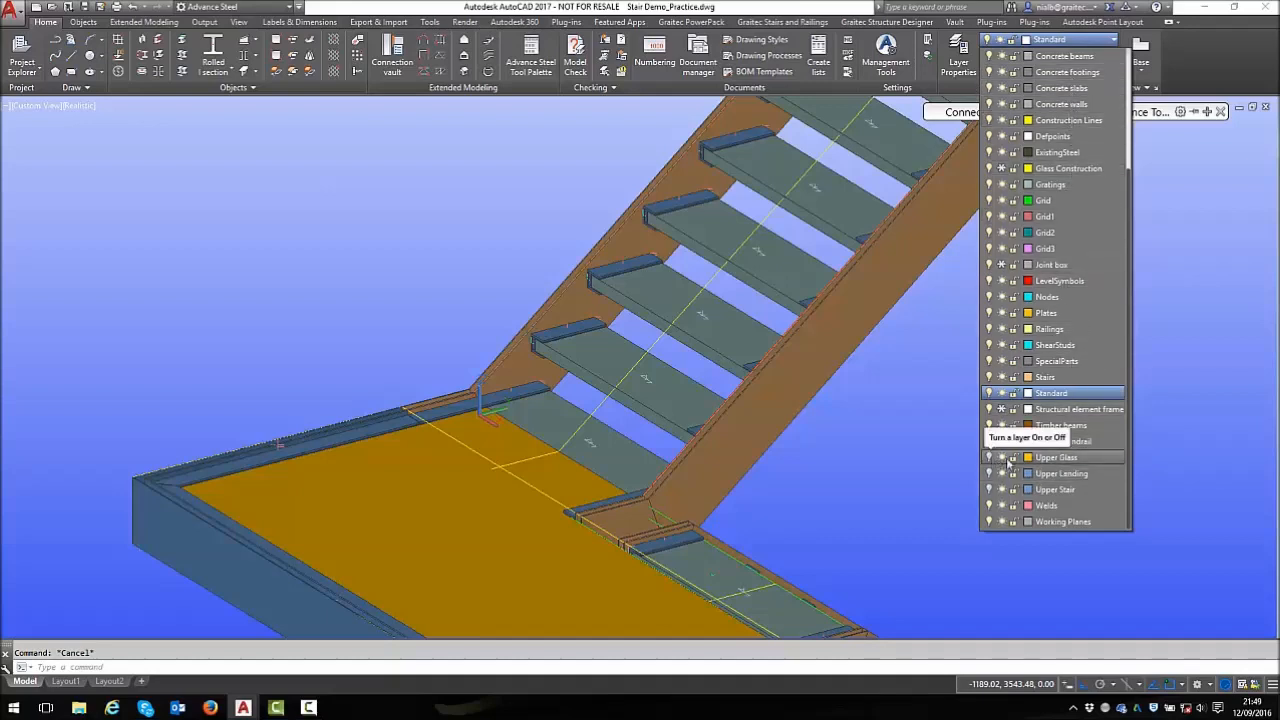
pyautogui.scroll(2, 1089, 305)
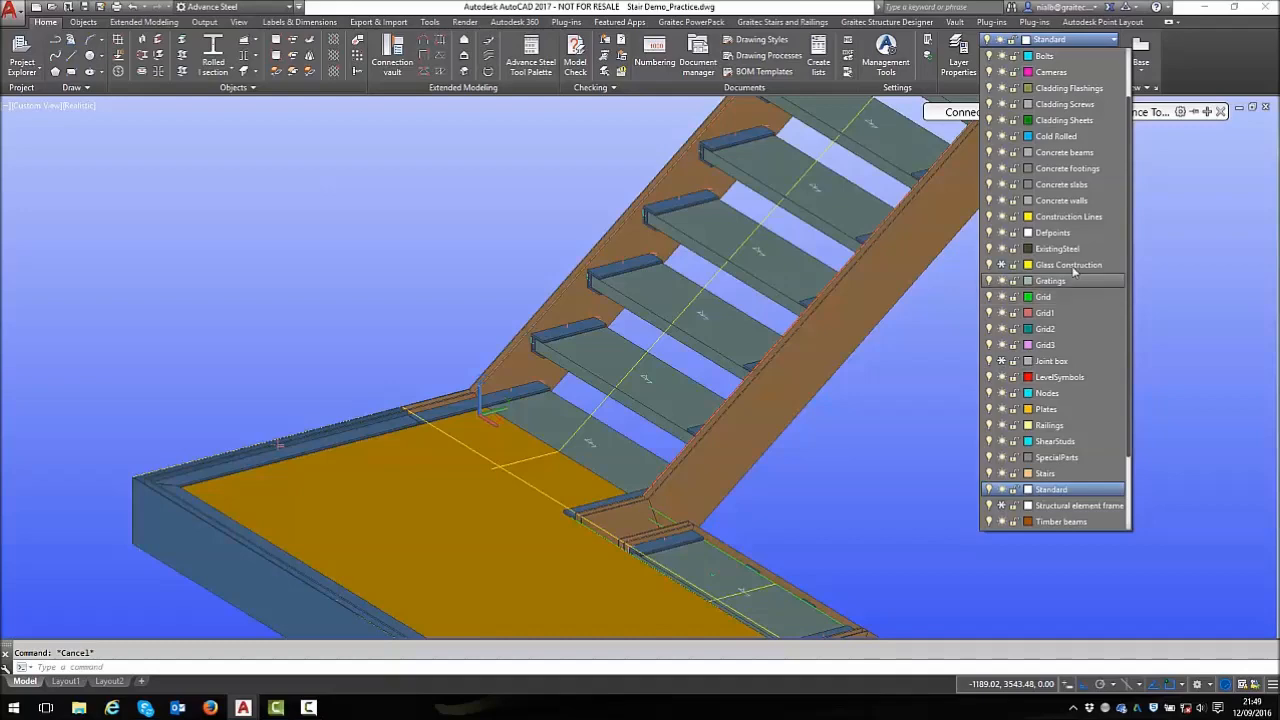
pyautogui.click(1002, 266)
pyautogui.click(800, 308)
# Examine how the glass construction outlines sit against the landing frame and the lower flight's stringers from several angles
pyautogui.scroll(-2, 484, 311)
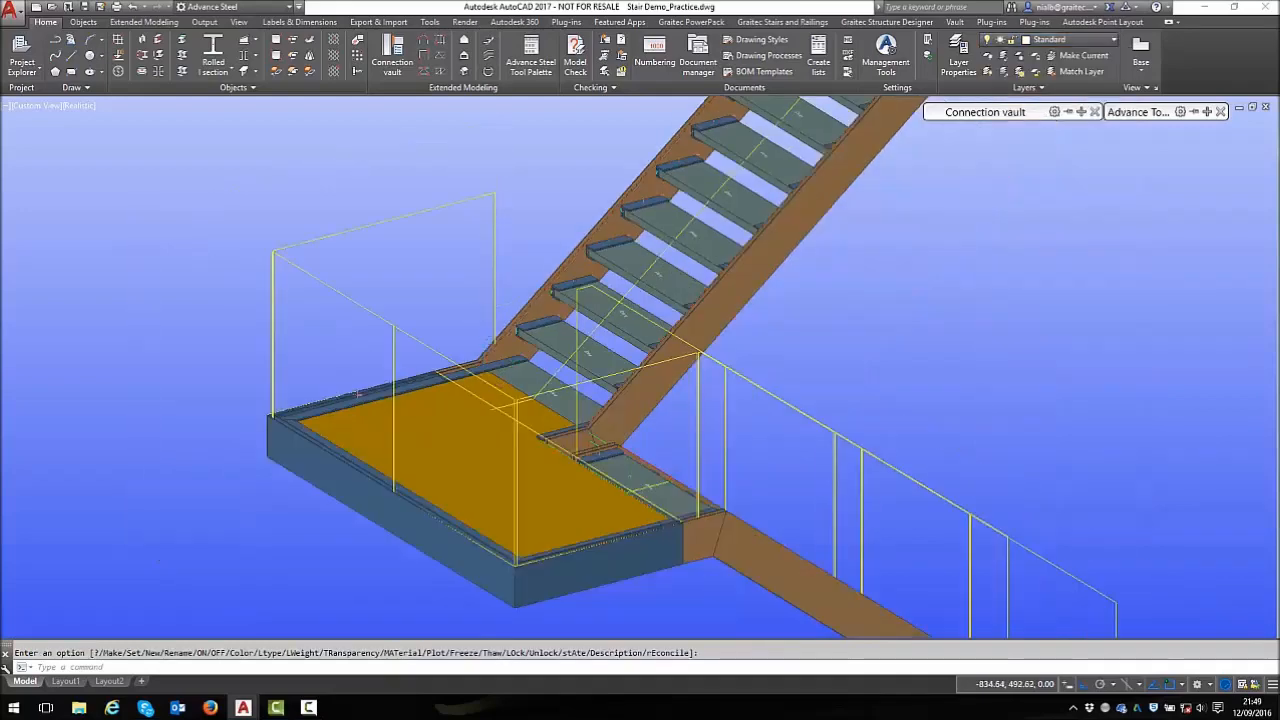
pyautogui.scroll(-2, 476, 311)
pyautogui.keyDown('shift'); pyautogui.moveTo(476, 311); pyautogui.dragTo(413, 358, button='middle'); pyautogui.keyUp('shift')
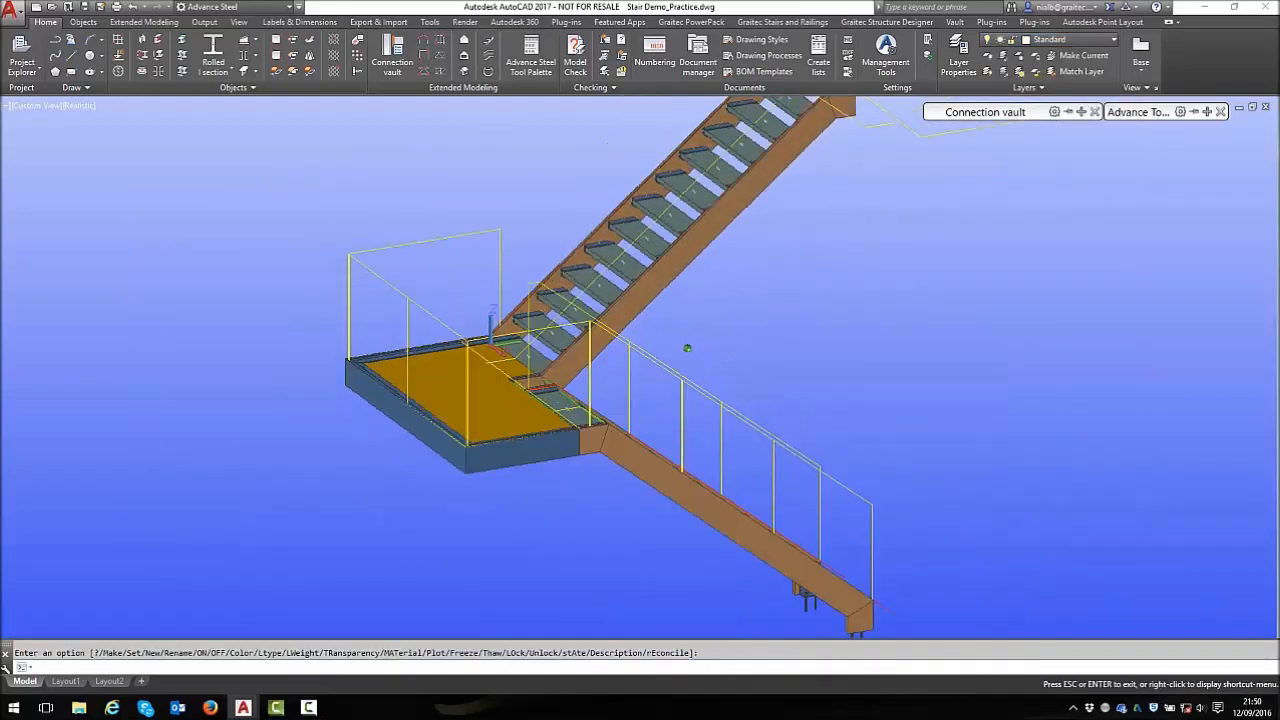
pyautogui.keyDown('shift'); pyautogui.moveTo(413, 358); pyautogui.dragTo(400, 362); pyautogui.keyUp('shift')
pyautogui.scroll(2, 715, 508)
pyautogui.scroll(5, 591, 408)
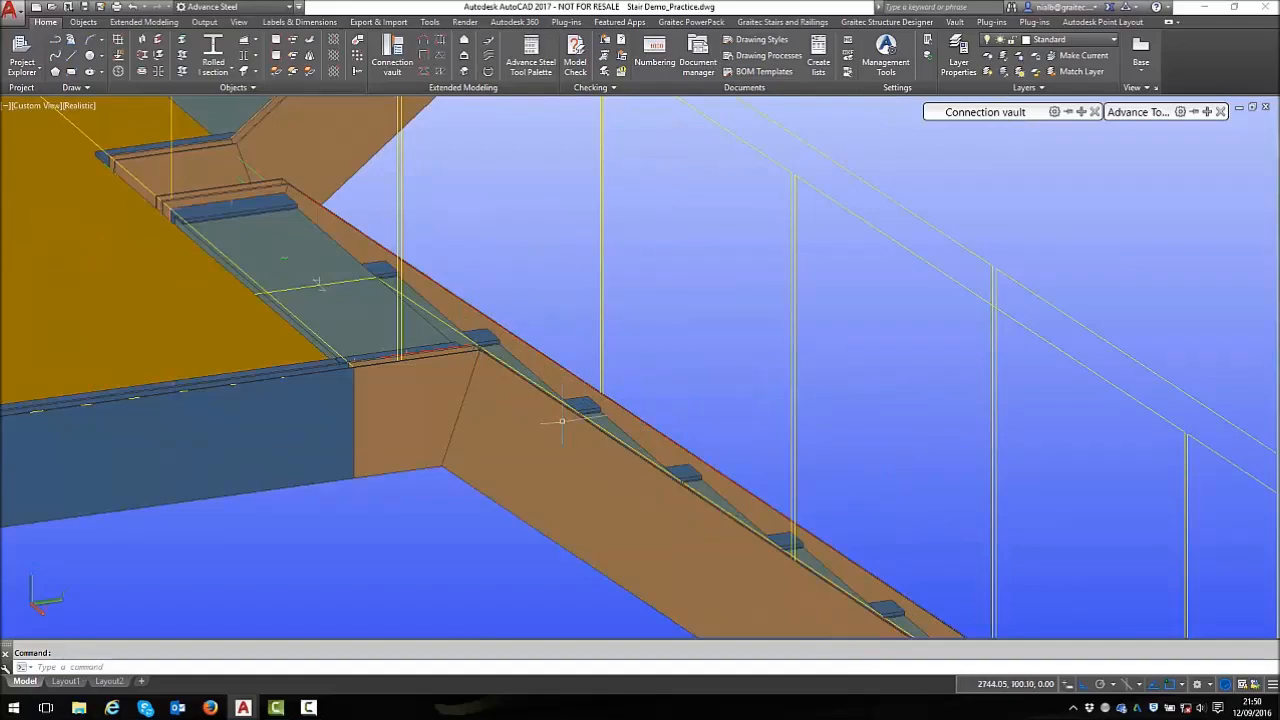
pyautogui.scroll(-4, 486, 370)
pyautogui.scroll(7, 488, 360)
pyautogui.keyDown('shift'); pyautogui.moveTo(491, 347); pyautogui.dragTo(420, 362, button='middle'); pyautogui.keyUp('shift')
pyautogui.scroll(-4, 432, 360)
pyautogui.scroll(5, 175, 340)
pyautogui.keyDown('shift'); pyautogui.moveTo(190, 336); pyautogui.dragTo(228, 340, button='middle'); pyautogui.keyUp('shift')
pyautogui.scroll(-4, 228, 340)
pyautogui.scroll(5, 332, 342)
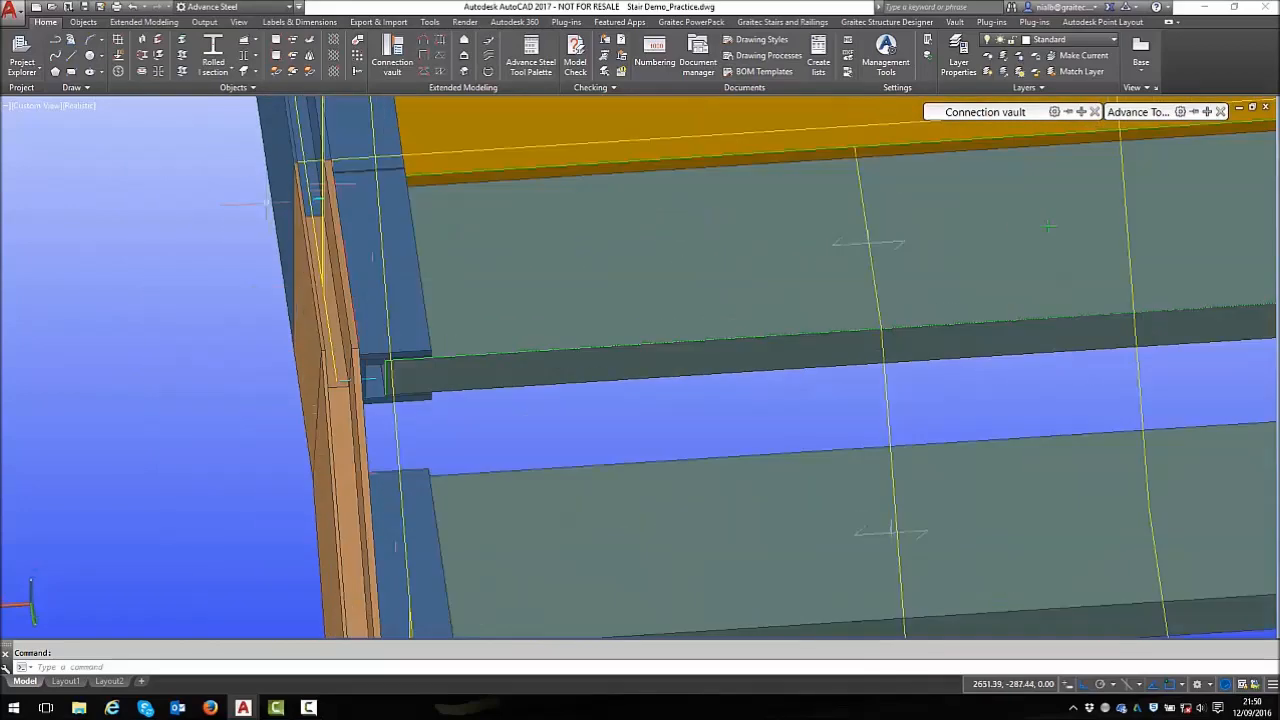
pyautogui.scroll(-2, 438, 312)
pyautogui.keyDown('shift'); pyautogui.moveTo(463, 329); pyautogui.dragTo(655, 234, button='middle'); pyautogui.keyUp('shift')
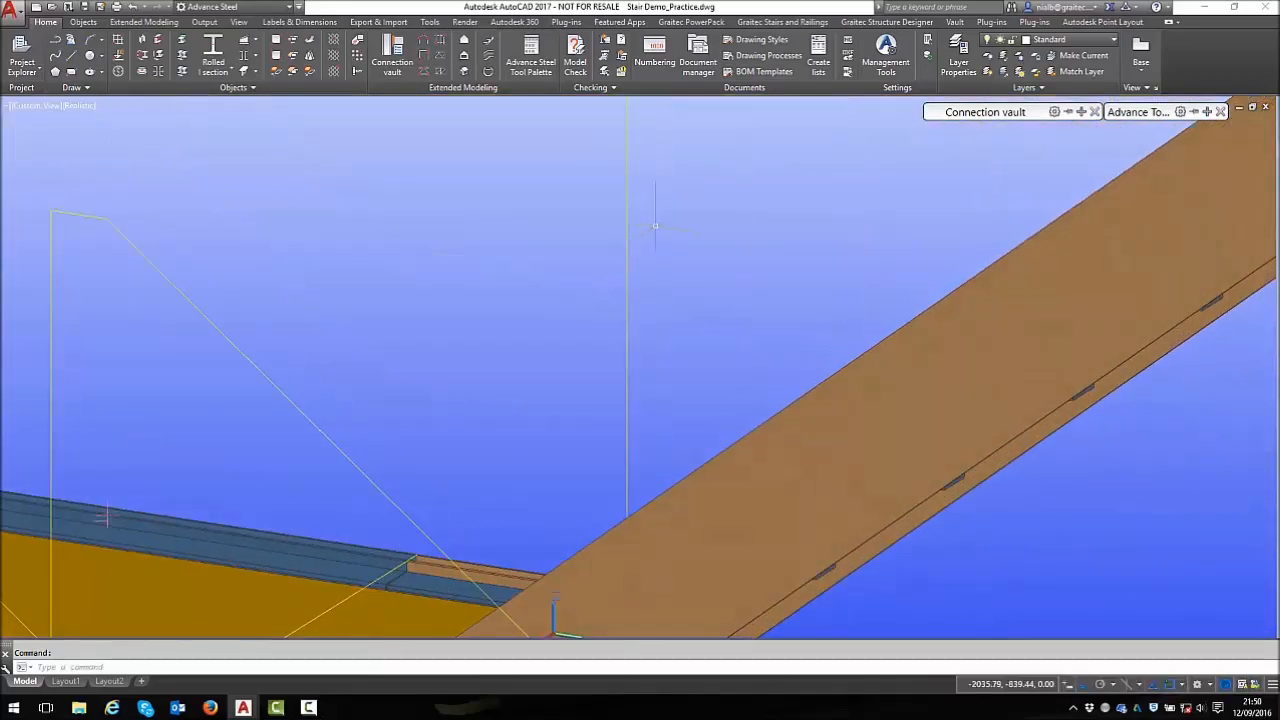
pyautogui.scroll(-4, 657, 230)
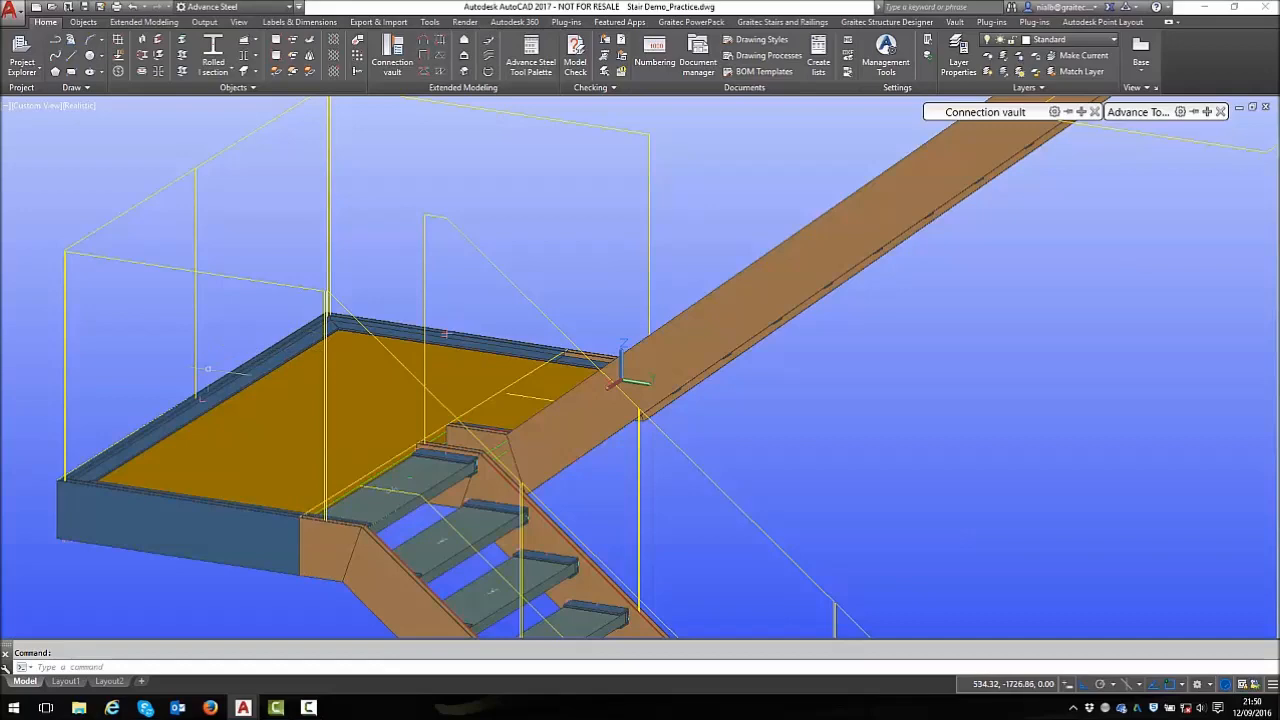
pyautogui.keyDown('shift'); pyautogui.moveTo(257, 328); pyautogui.dragTo(616, 440, button='middle'); pyautogui.keyUp('shift')
pyautogui.scroll(-3, 616, 389)
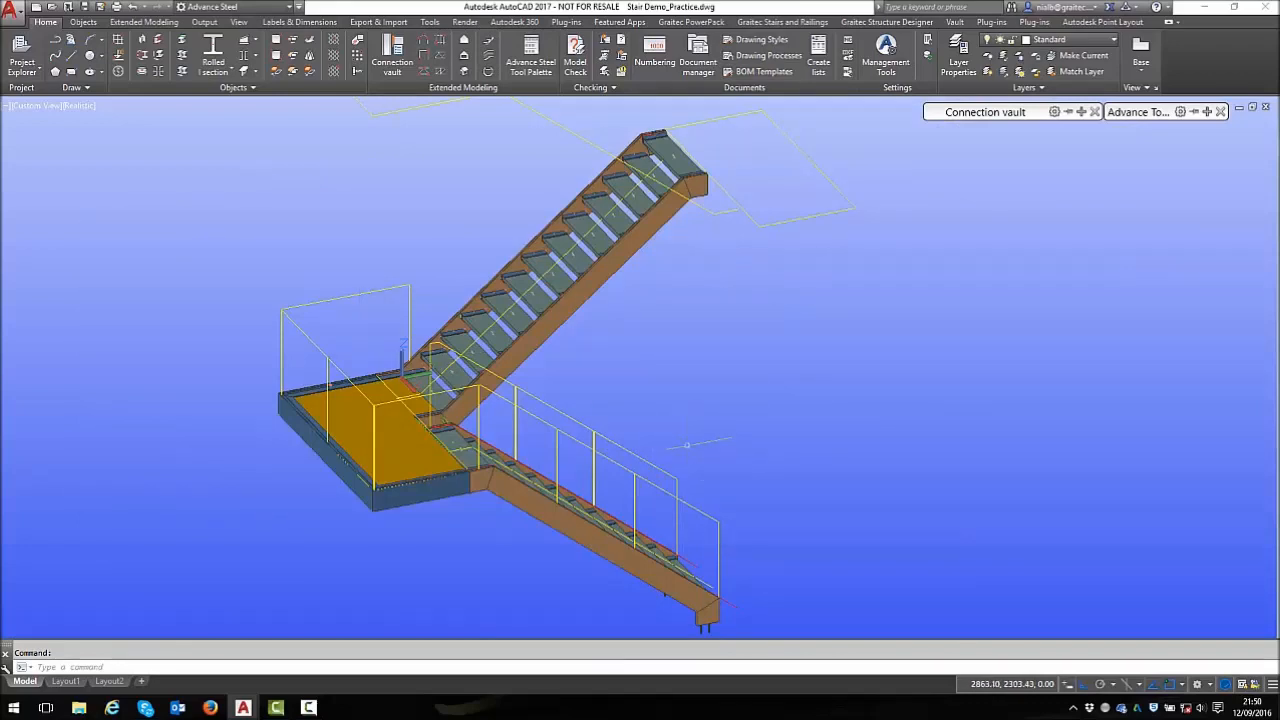
# Generate plates from all the glass outlines around the landing and lower flight, and set their thickness to 12 mm
pyautogui.scroll(4, 675, 458)
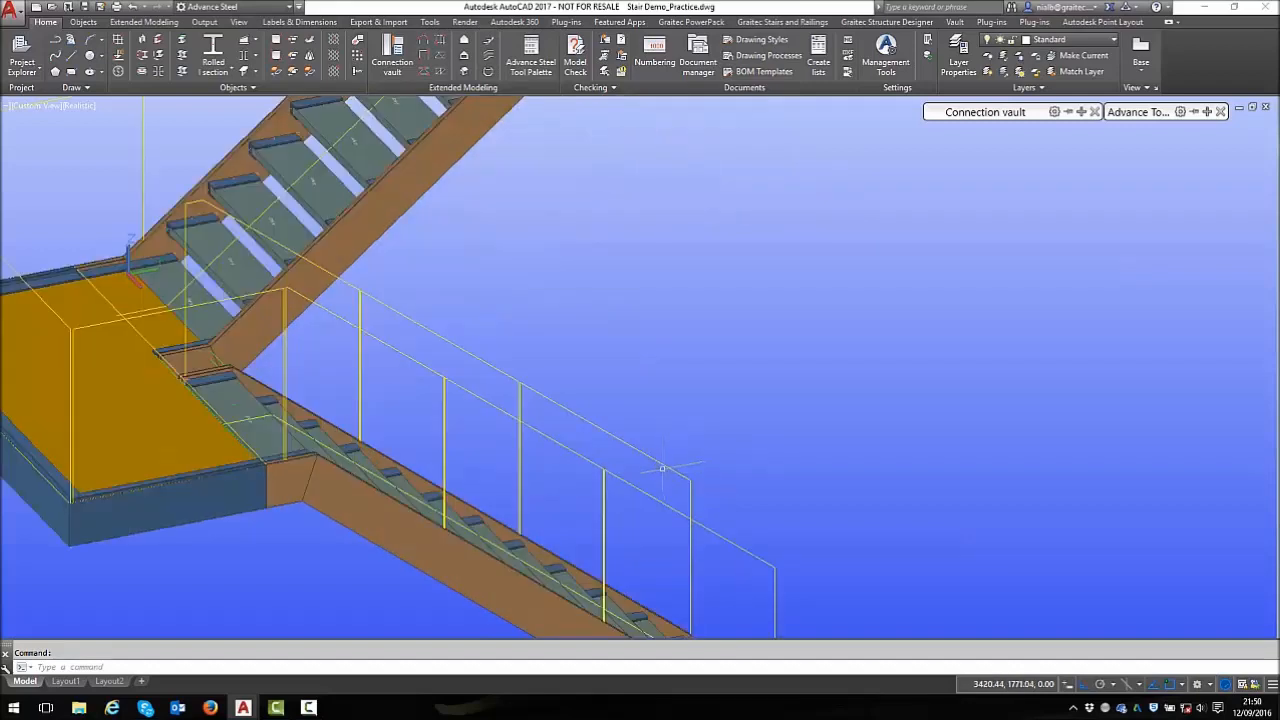
pyautogui.click(653, 477)
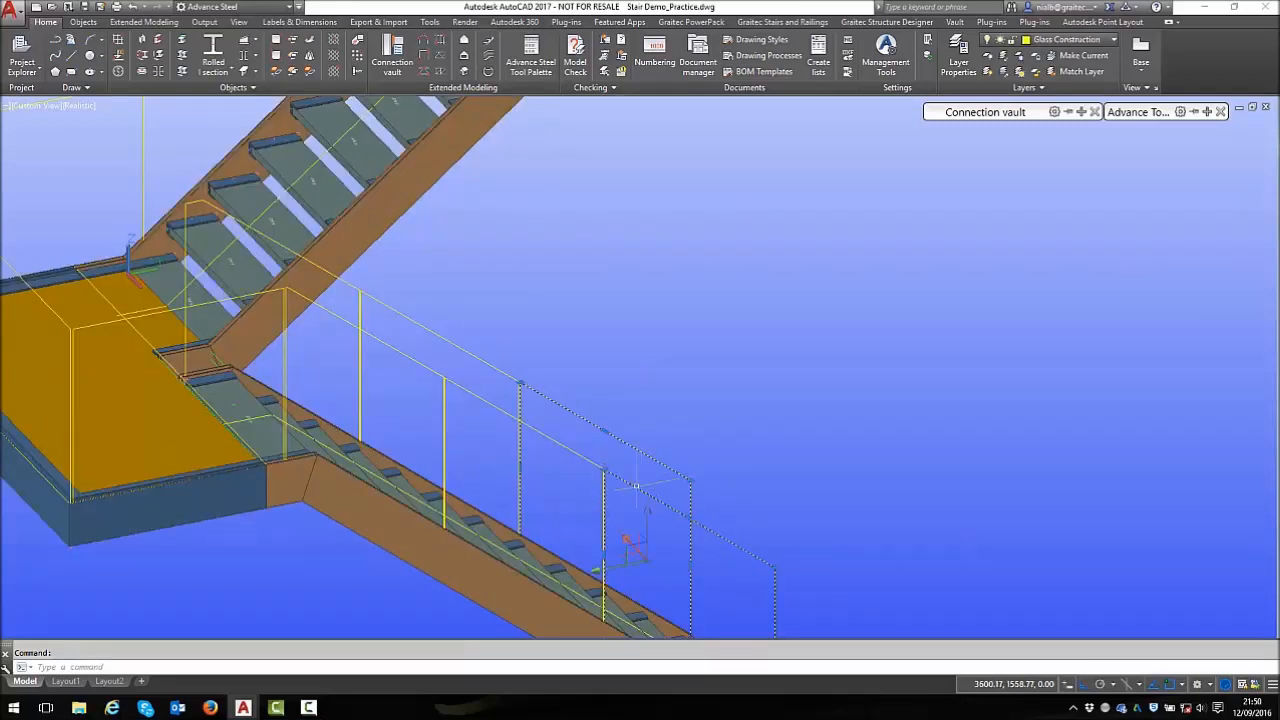
pyautogui.click(403, 374)
pyautogui.click(388, 292)
pyautogui.click(331, 273)
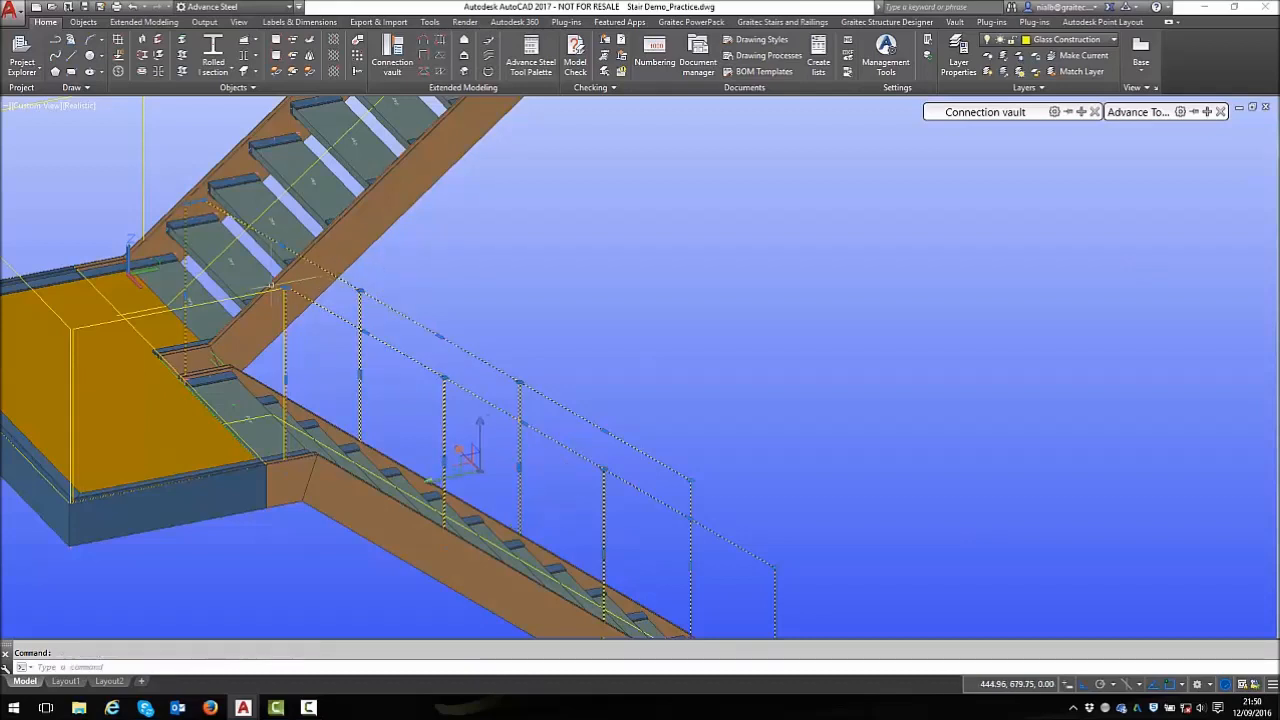
pyautogui.click(88, 325)
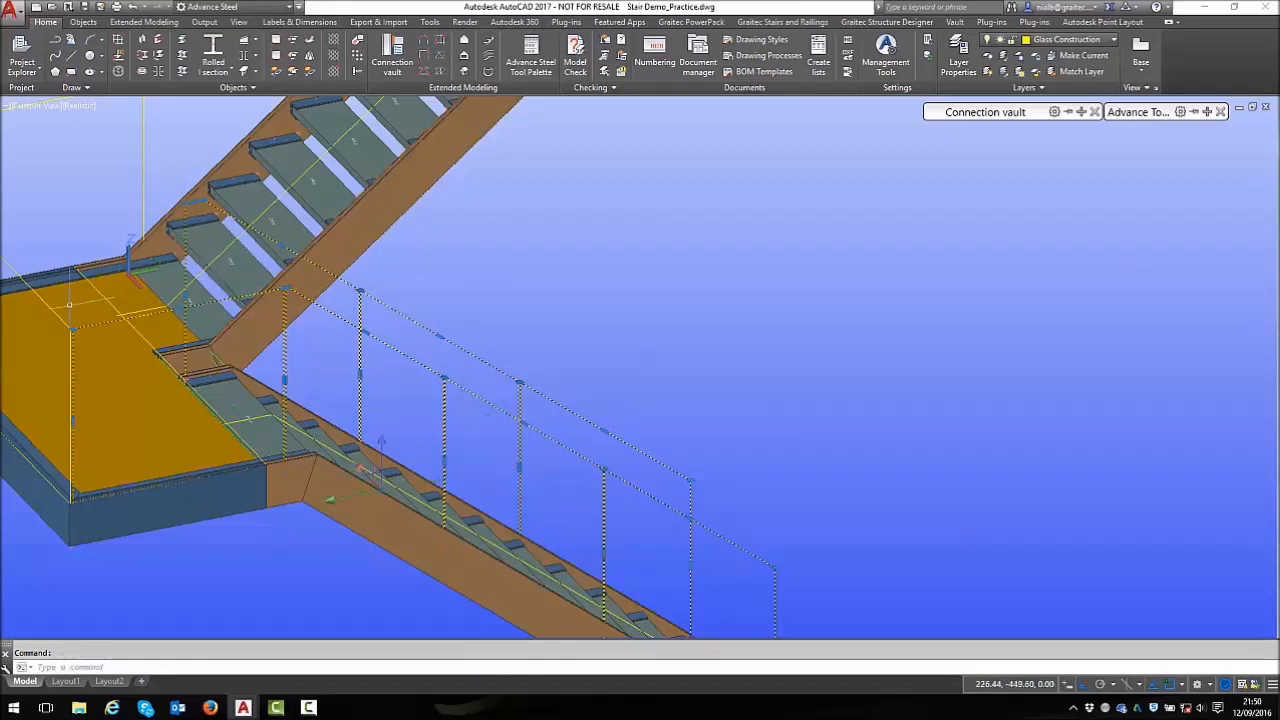
pyautogui.scroll(-3, 45, 298)
pyautogui.click(104, 297)
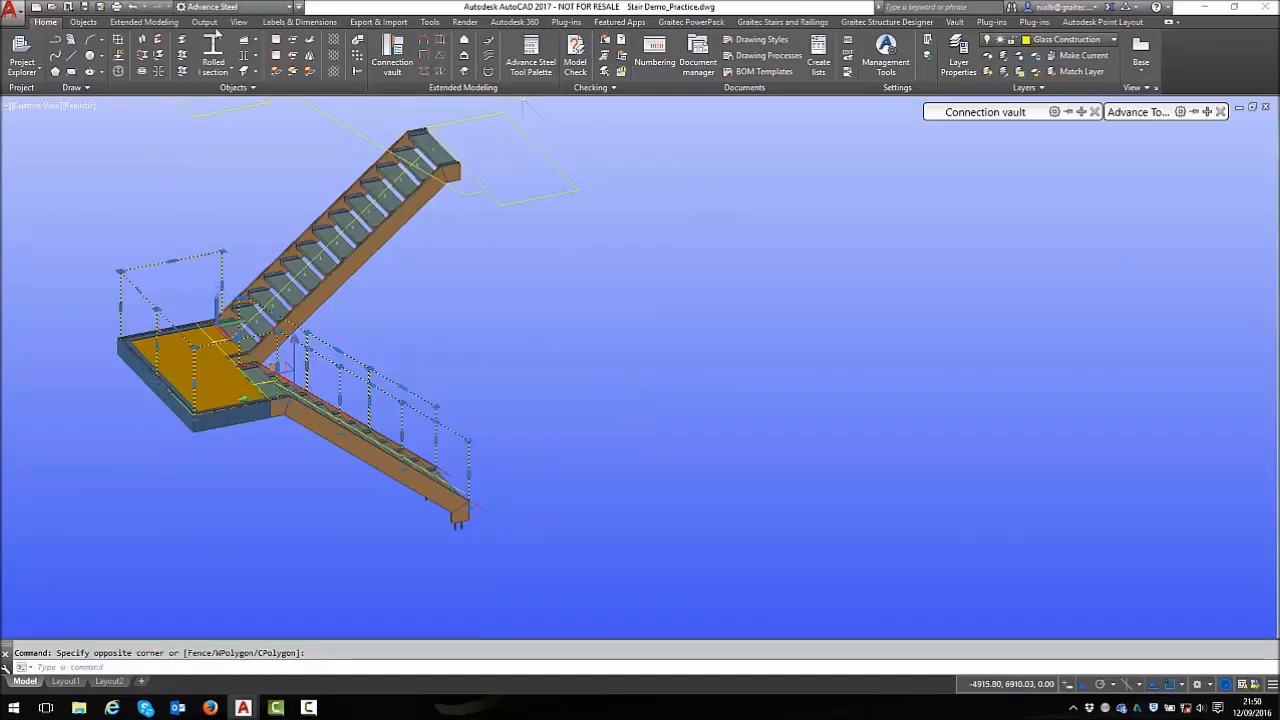
pyautogui.click(88, 24)
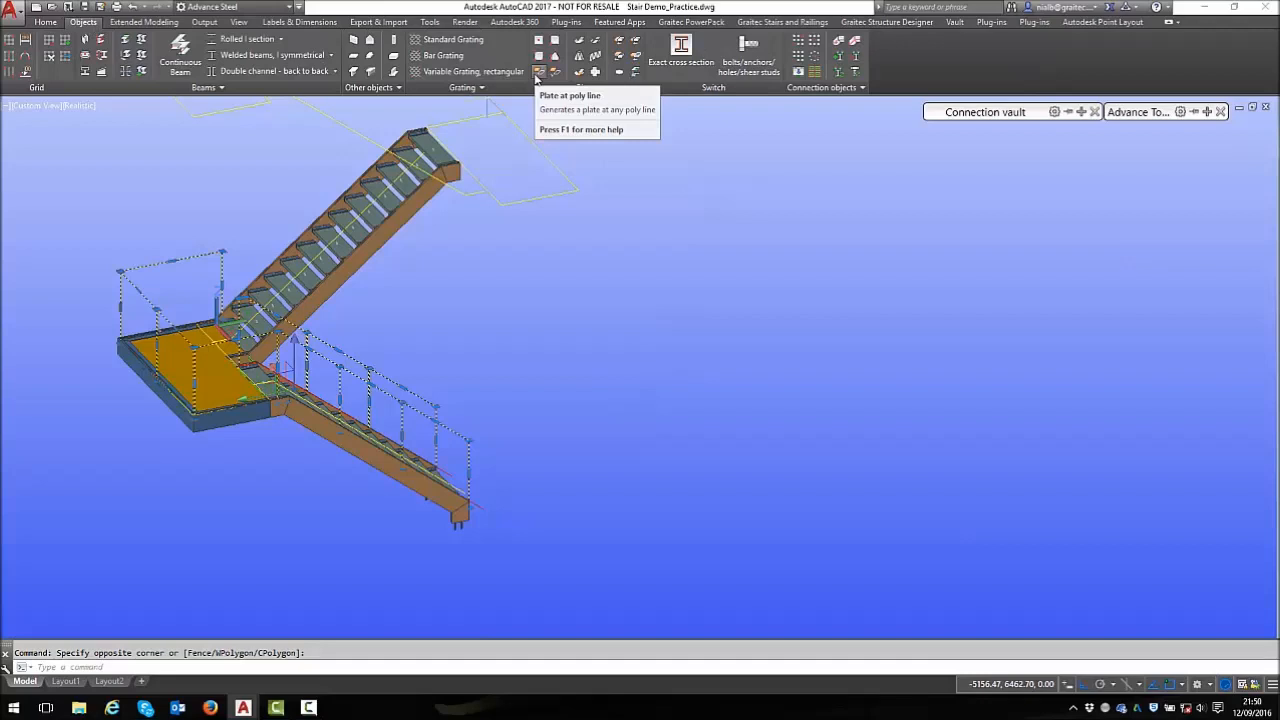
pyautogui.click(537, 74)
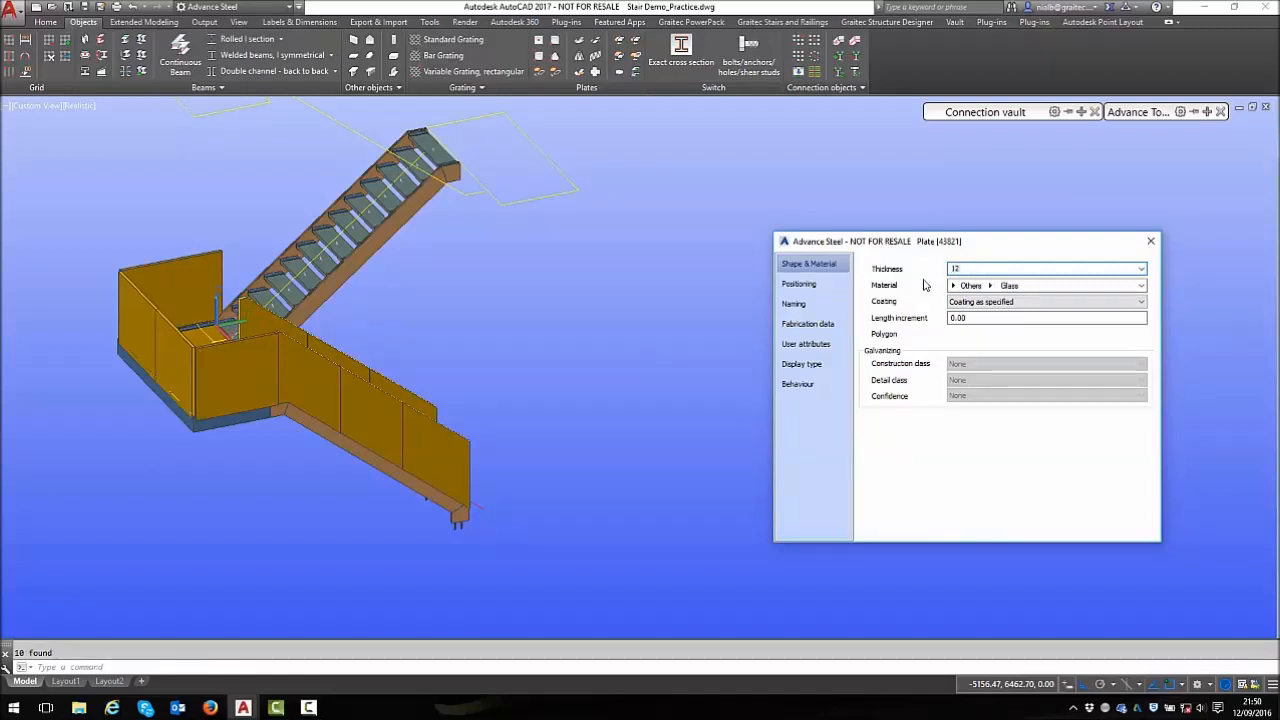
pyautogui.press('Return')
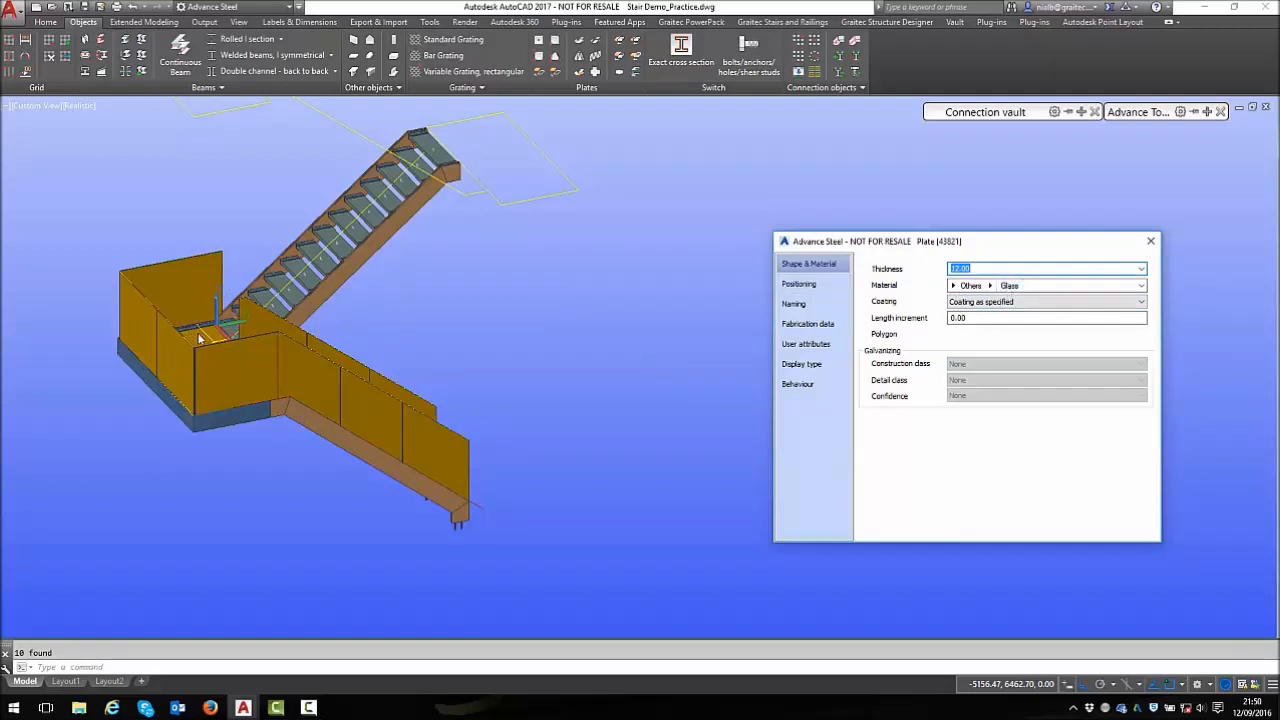
# Examine the plates' justification setting, the way they meet at the landing corners and along the lower flight, and the available glass tools
pyautogui.click(798, 284)
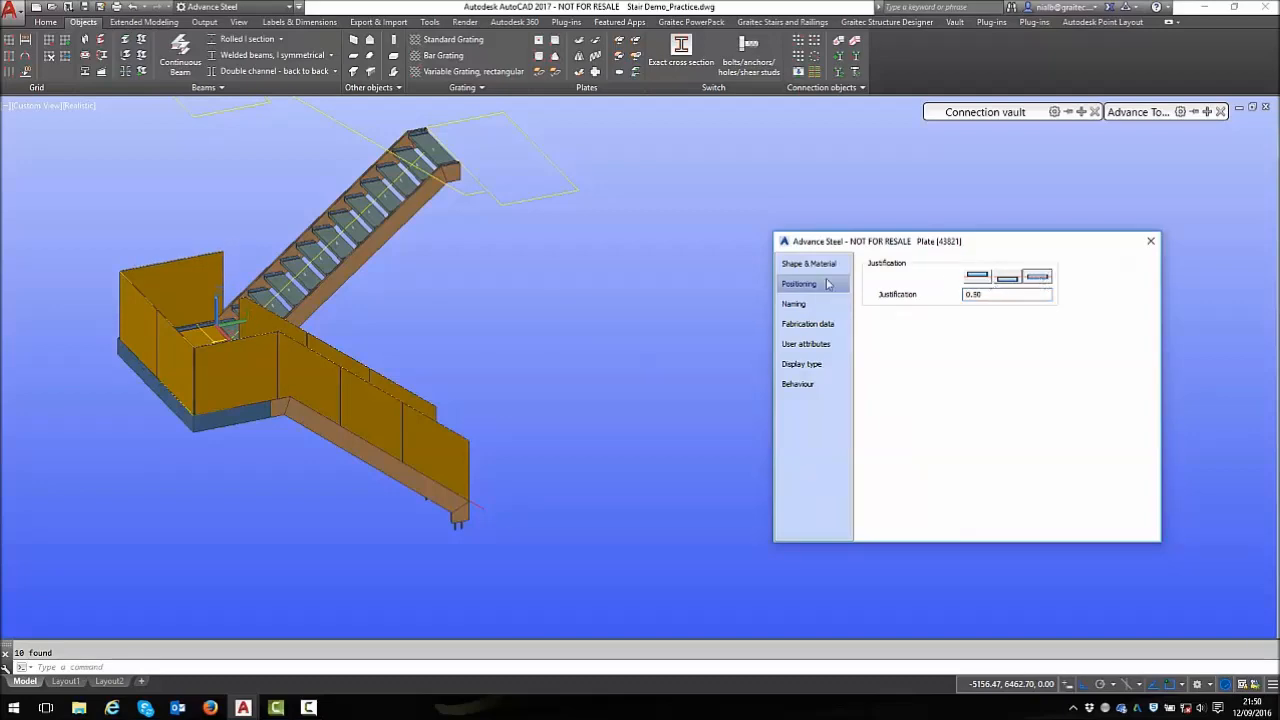
pyautogui.scroll(6, 95, 261)
pyautogui.scroll(2, 323, 357)
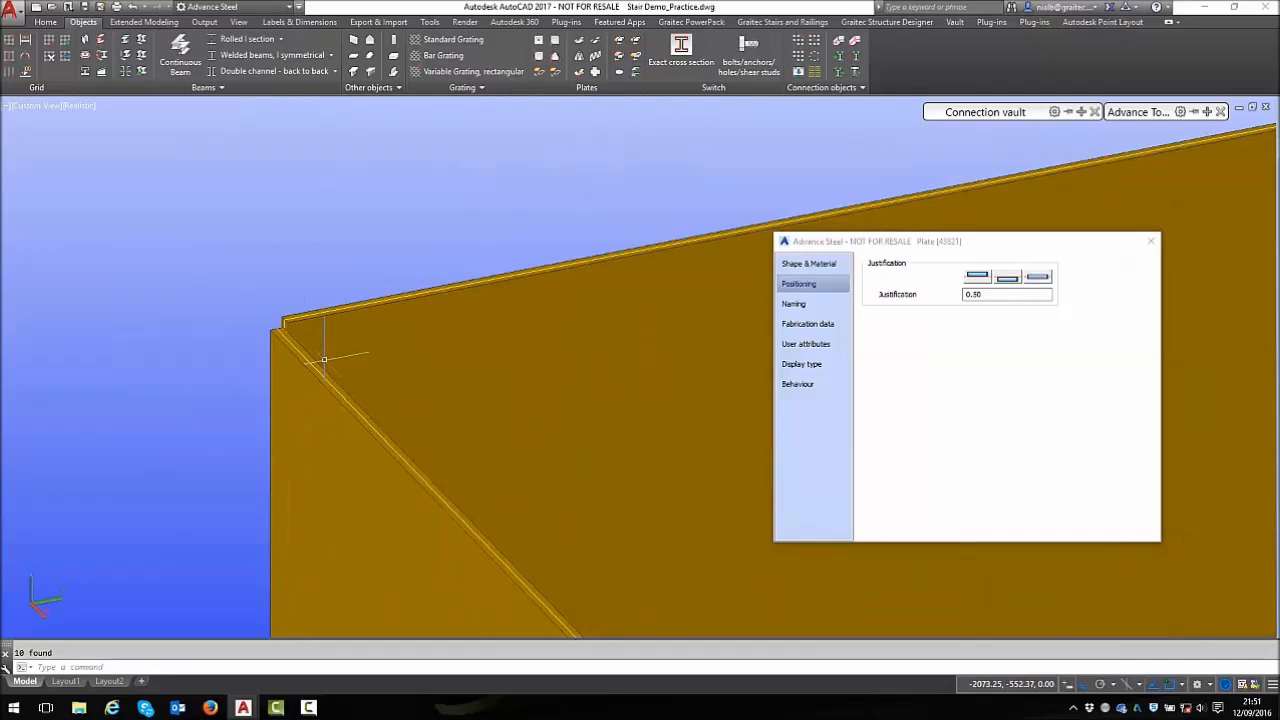
pyautogui.scroll(-4, 185, 258)
pyautogui.scroll(-5, 245, 240)
pyautogui.scroll(5, 314, 289)
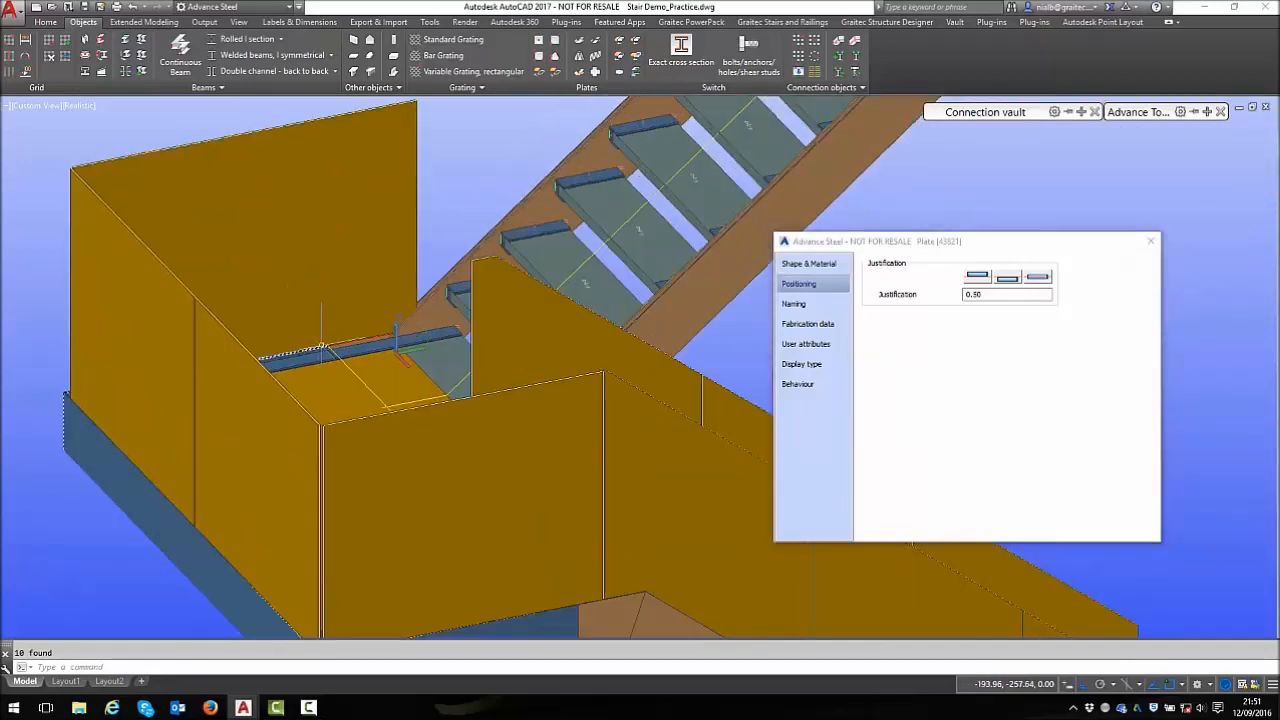
pyautogui.keyDown('shift'); pyautogui.moveTo(530, 368); pyautogui.dragTo(166, 340, button='middle'); pyautogui.keyUp('shift')
pyautogui.scroll(-3, 343, 350)
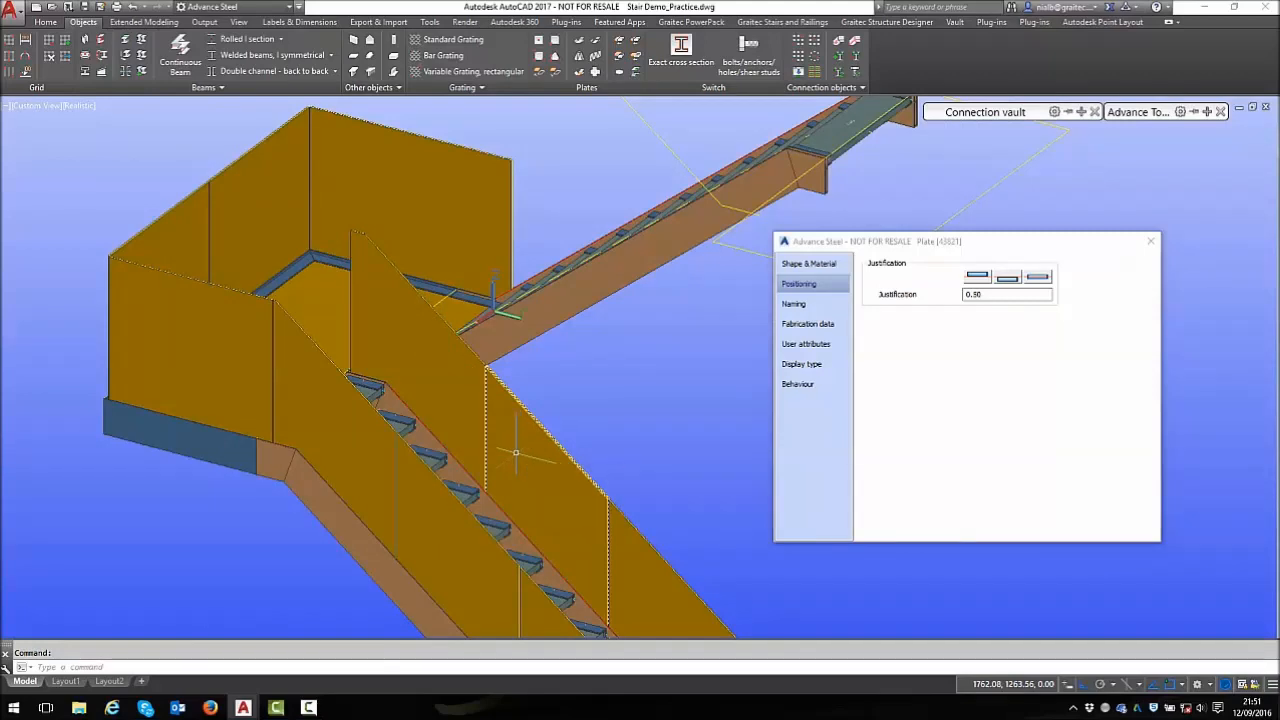
pyautogui.scroll(-3, 520, 453)
pyautogui.scroll(5, 505, 600)
pyautogui.scroll(3, 505, 600)
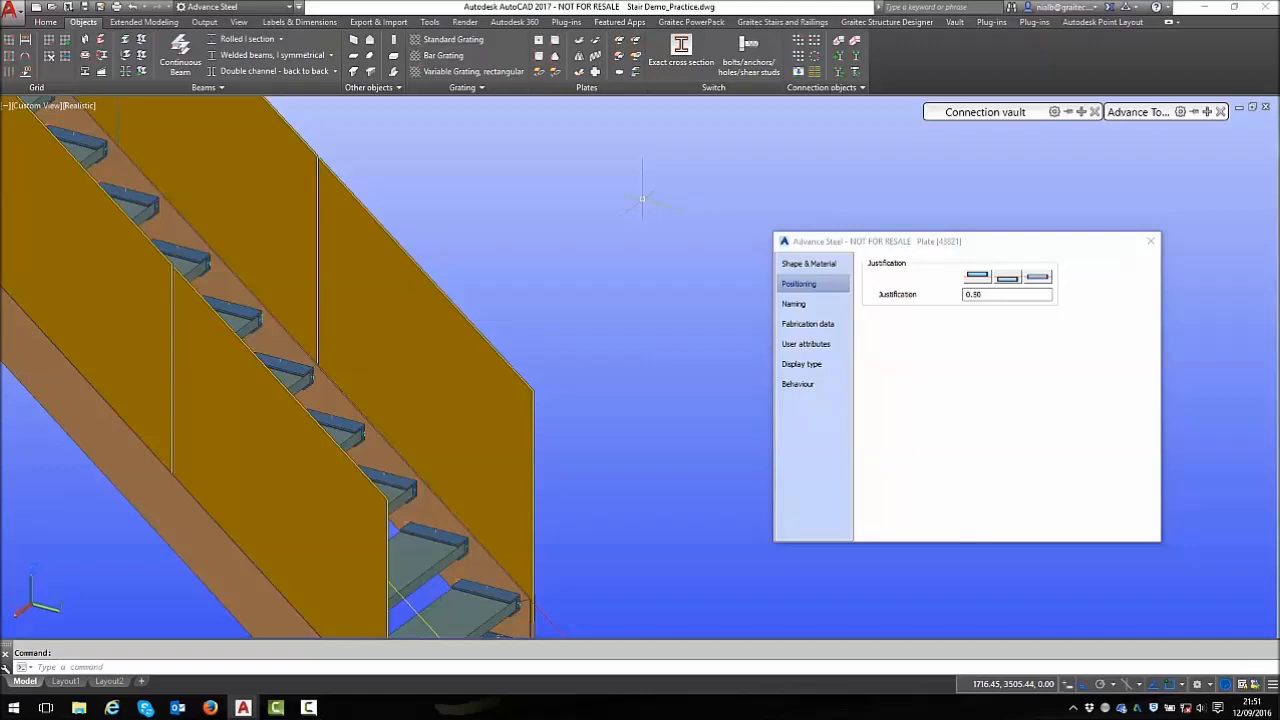
pyautogui.click(691, 21)
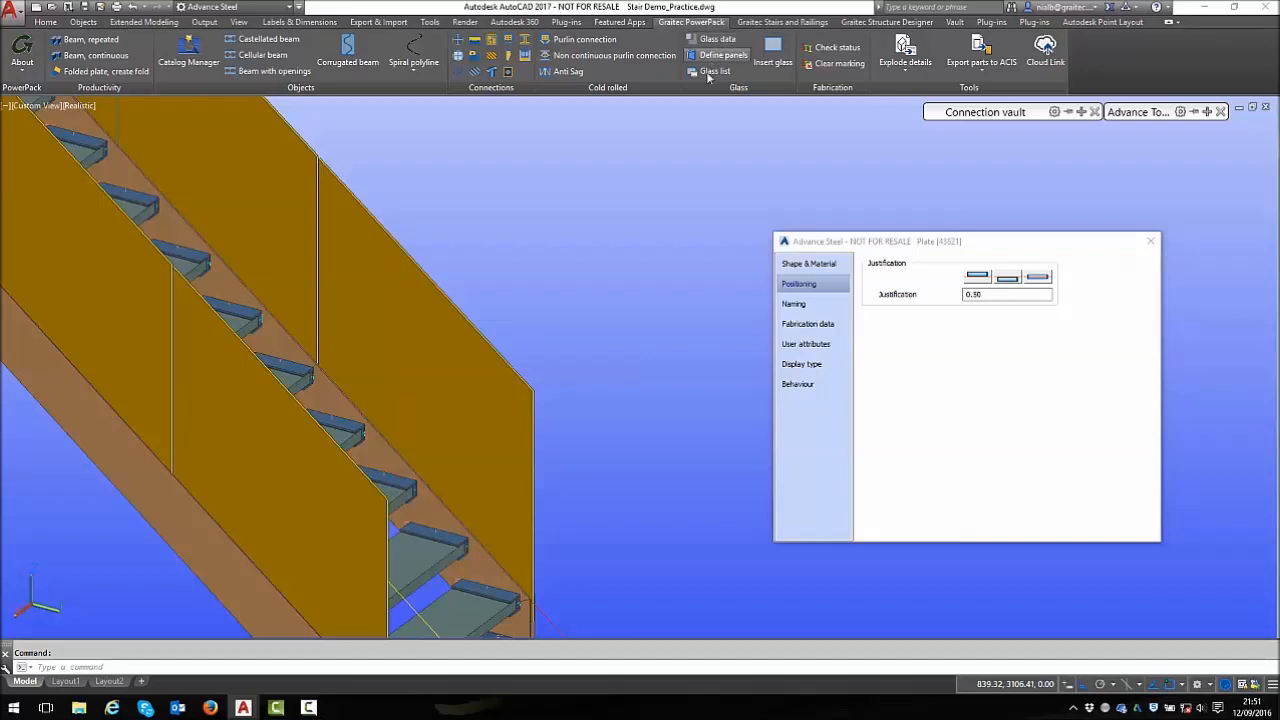
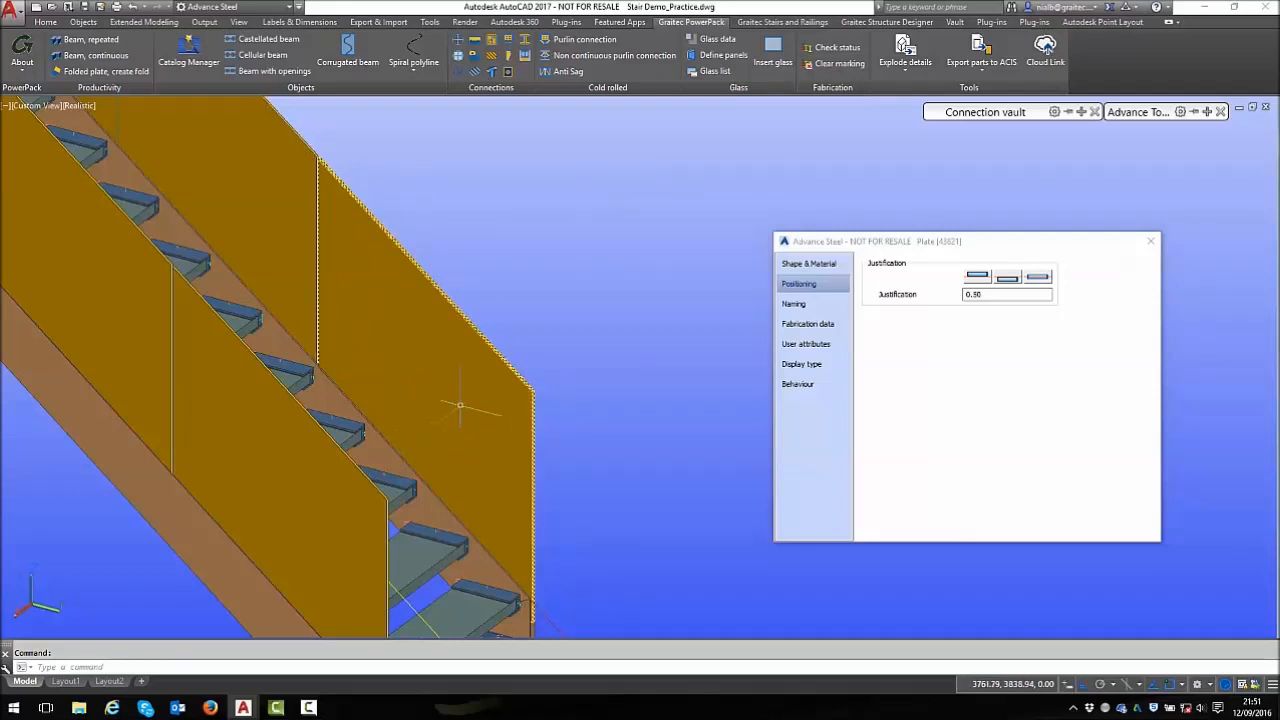
pyautogui.scroll(-5, 512, 409)
pyautogui.keyDown('shift'); pyautogui.moveTo(511, 412); pyautogui.dragTo(778, 112, button='middle'); pyautogui.keyUp('shift')
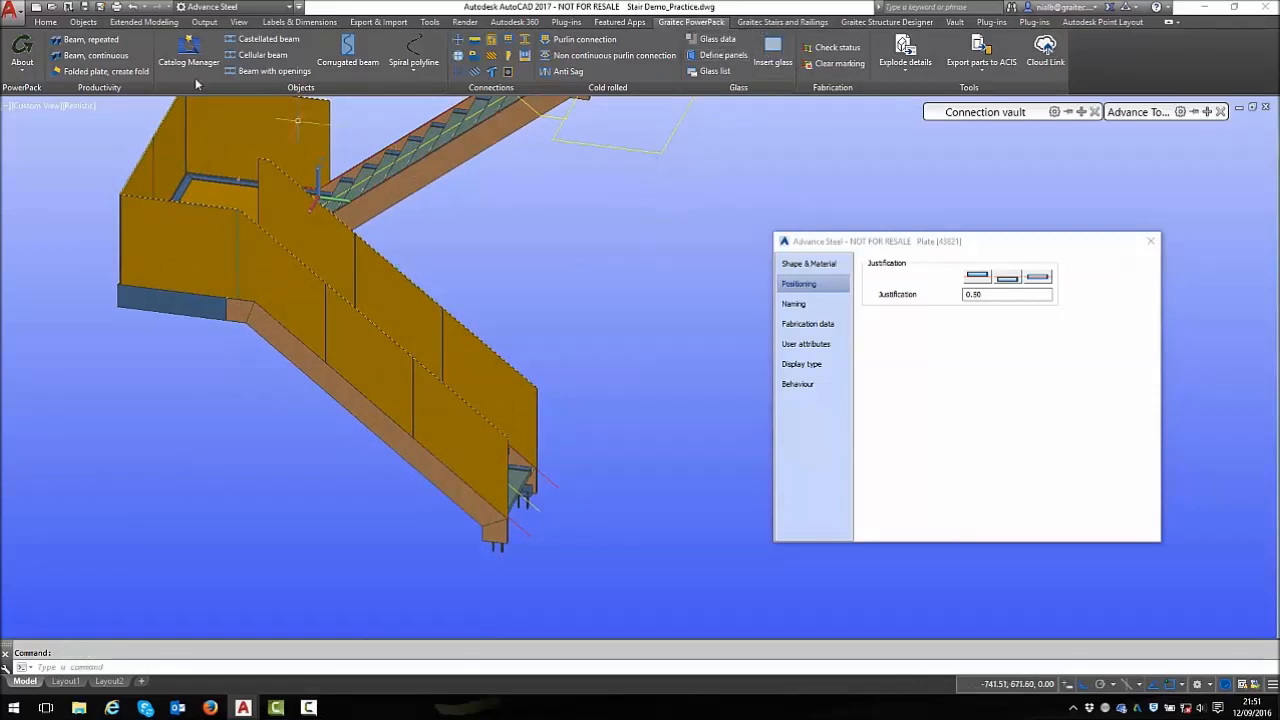
# Close the glass plates' properties and clear the selection
pyautogui.click(83, 22)
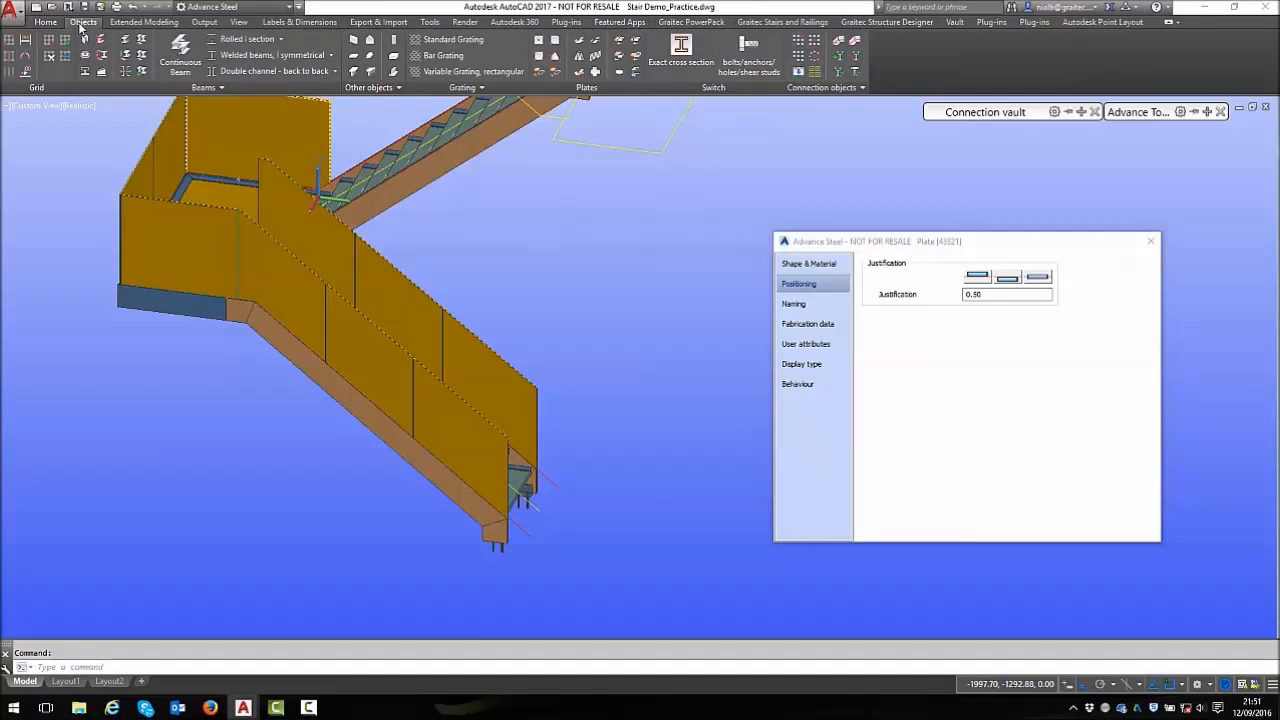
pyautogui.moveTo(985, 112)
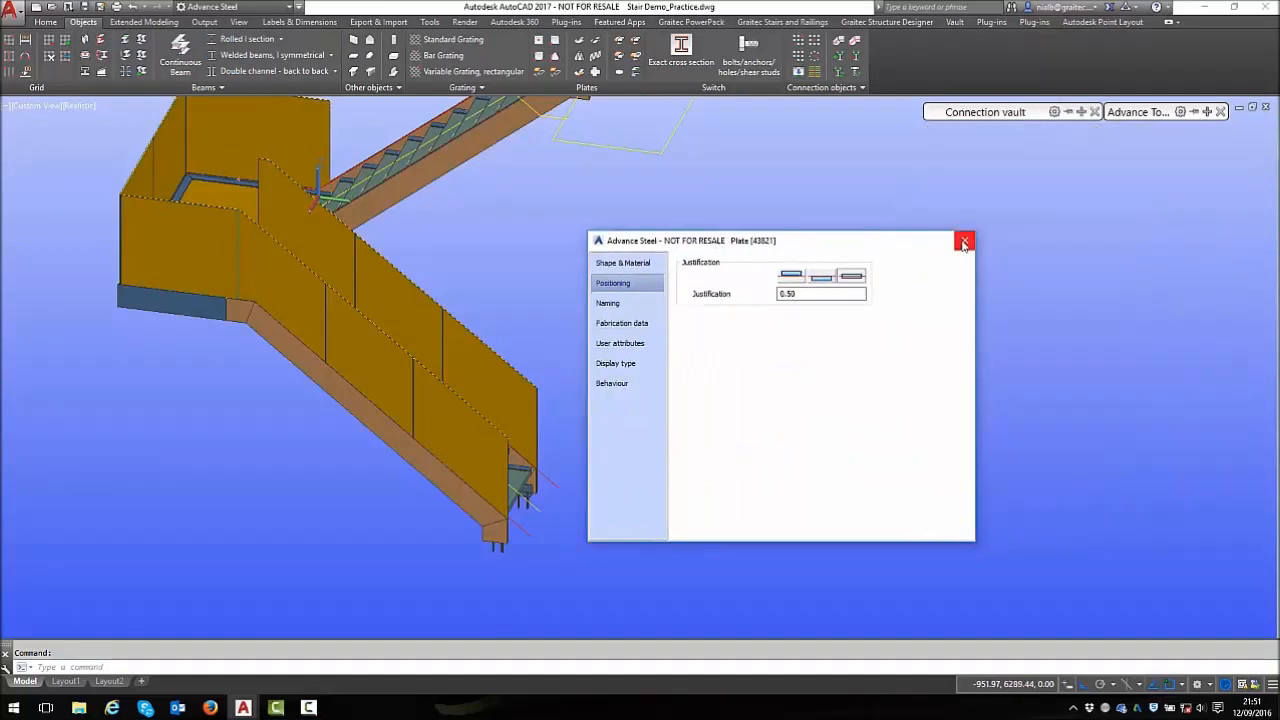
pyautogui.click(966, 240)
pyautogui.press('Escape')
pyautogui.scroll(-4, 440, 390)
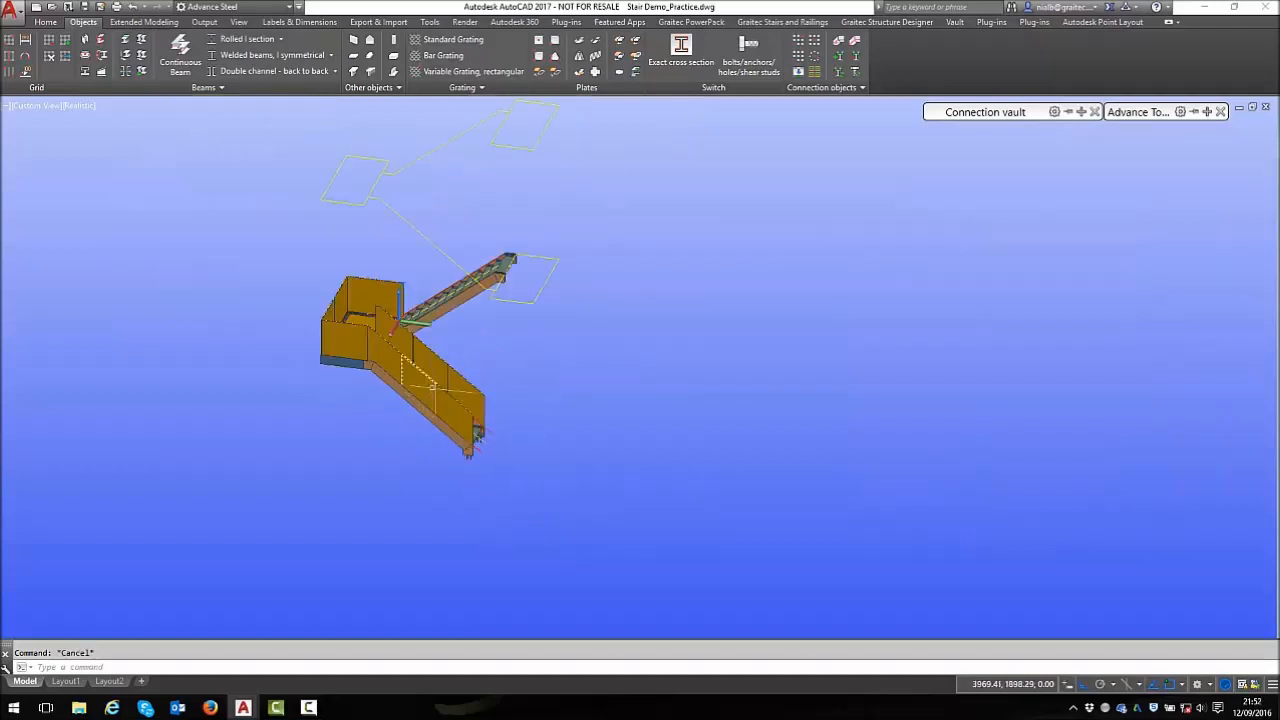
pyautogui.scroll(3, 562, 288)
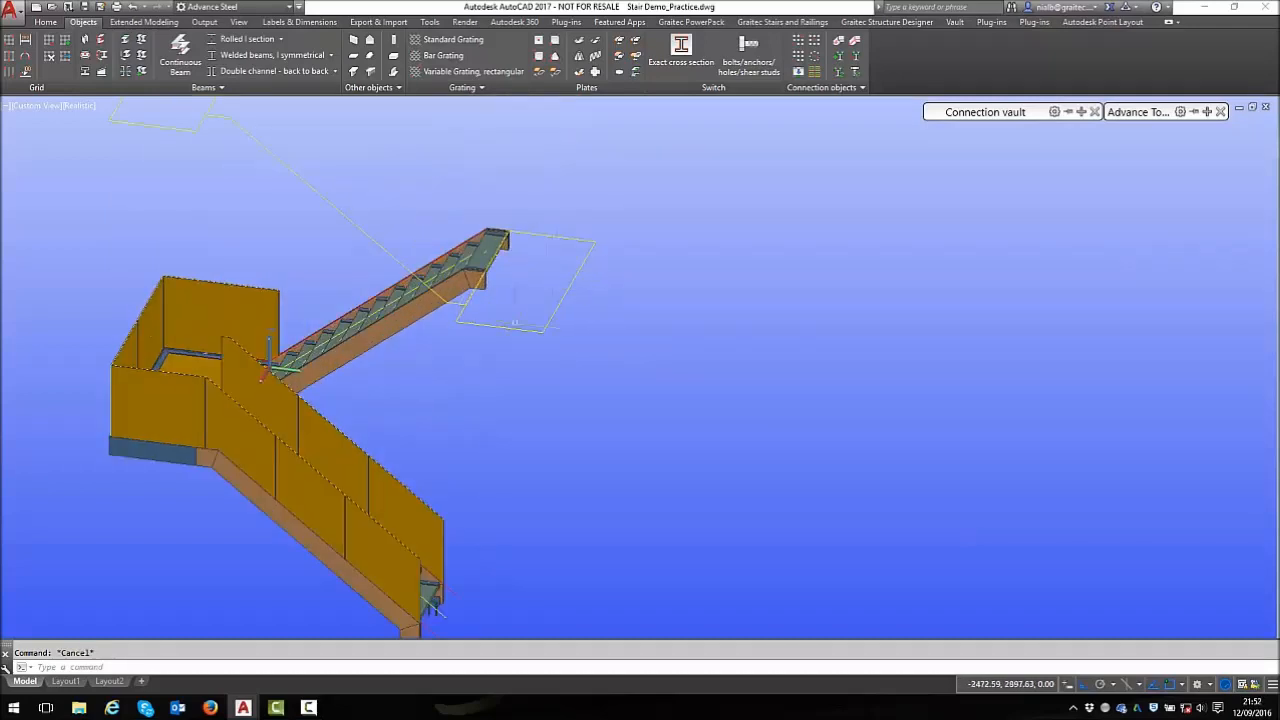
pyautogui.scroll(-2, 510, 257)
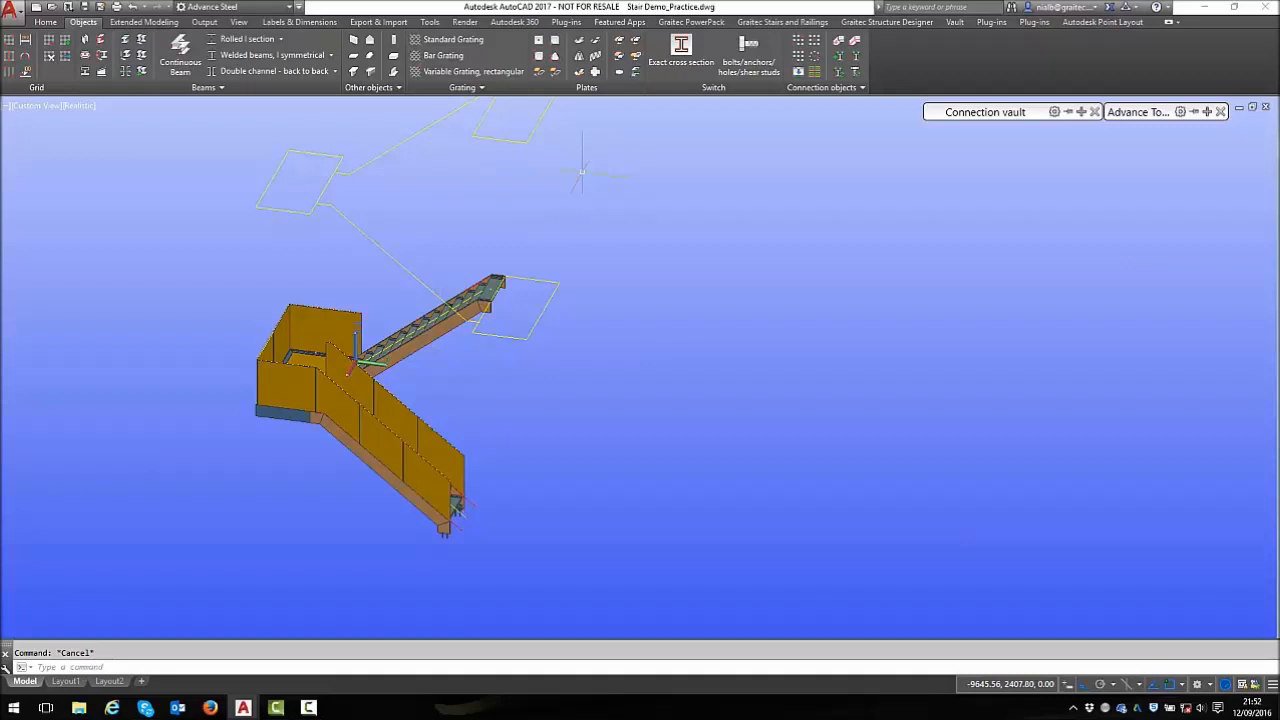
pyautogui.scroll(3, 532, 232)
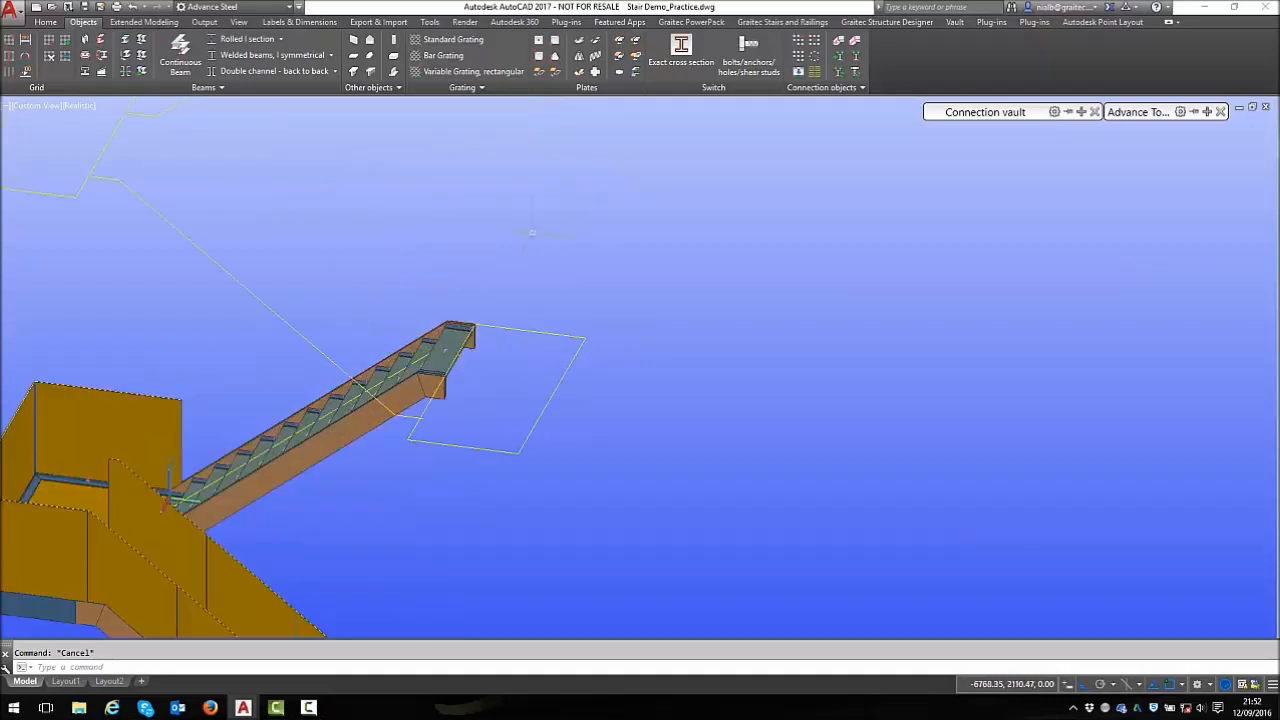
pyautogui.scroll(-4, 606, 339)
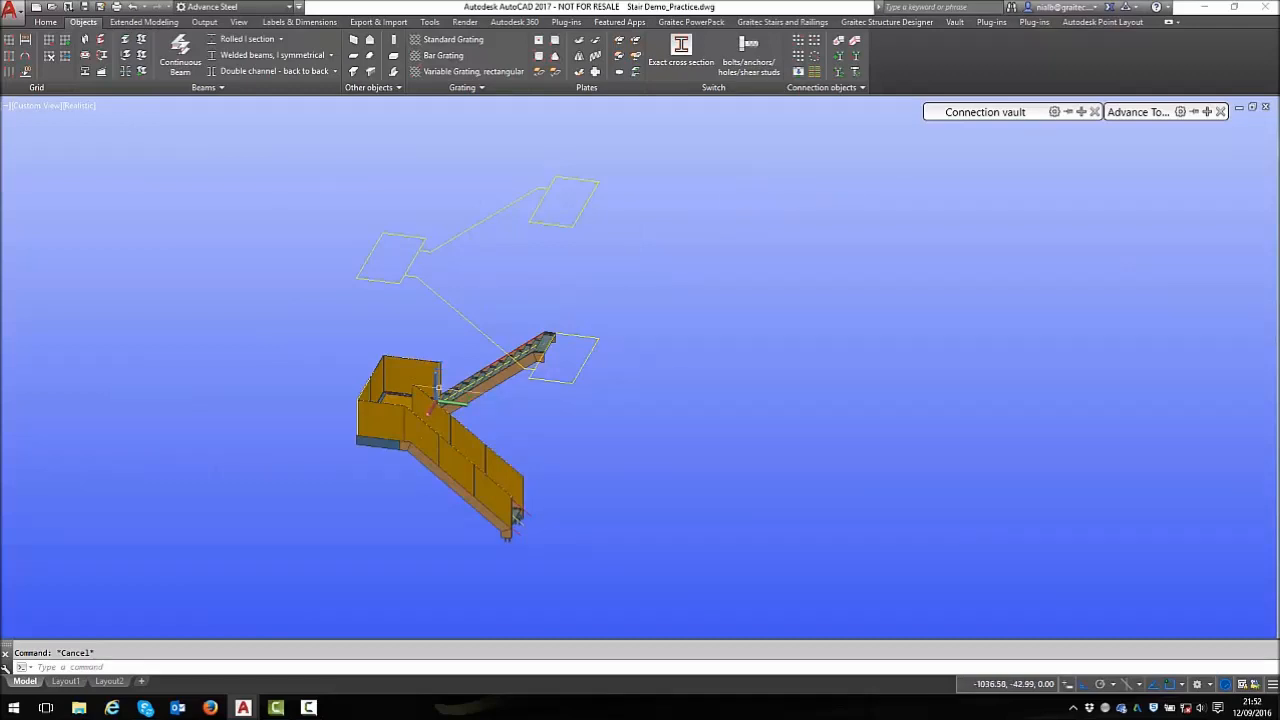
pyautogui.scroll(3, 430, 402)
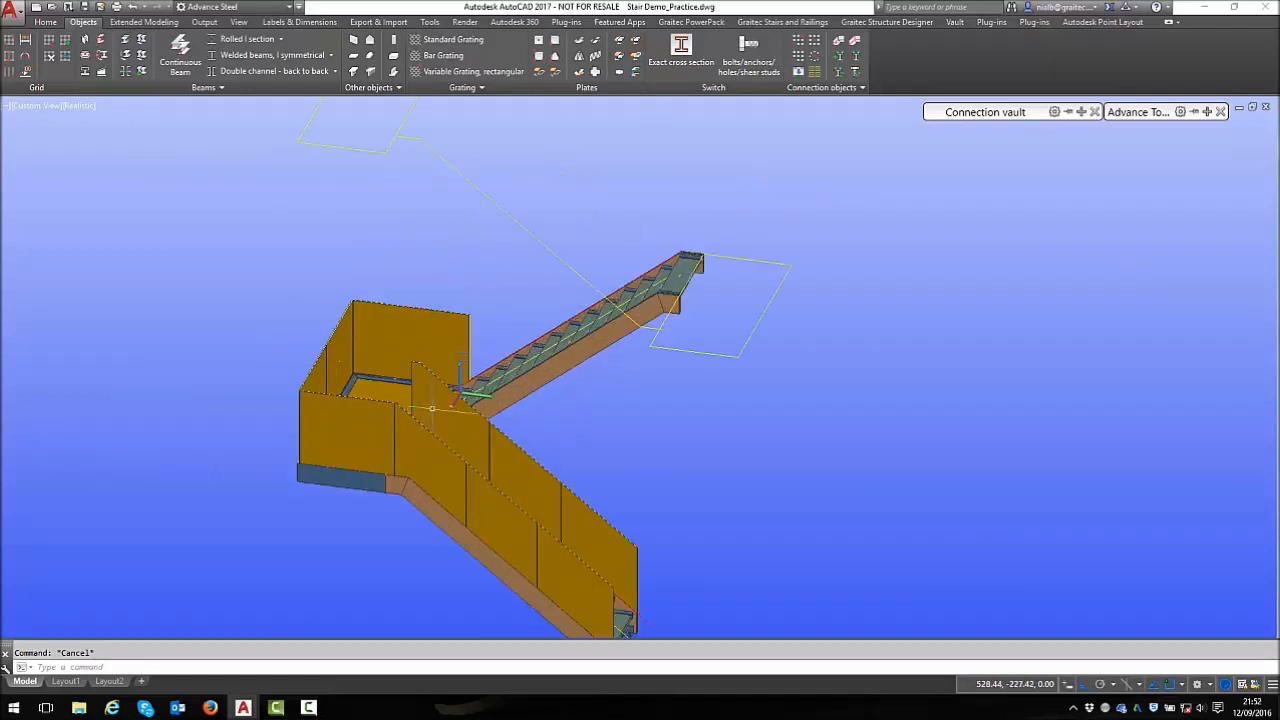
# Start a default ALUSystems compound beam at the glass thickness midpoint, at the upper corner of the lower flight's outer balustrade foot
pyautogui.click(204, 22)
pyautogui.click(88, 22)
pyautogui.click(84, 57)
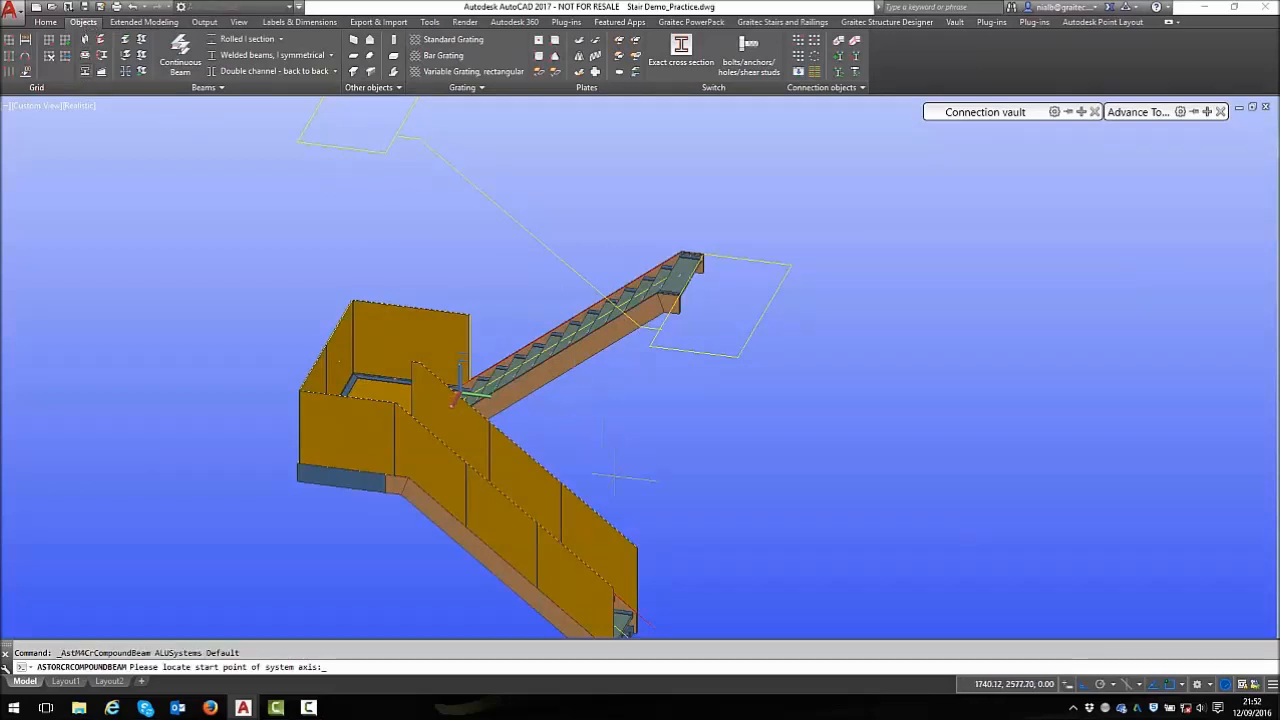
pyautogui.scroll(2, 620, 478)
pyautogui.scroll(-1, 630, 585)
pyautogui.scroll(6, 614, 598)
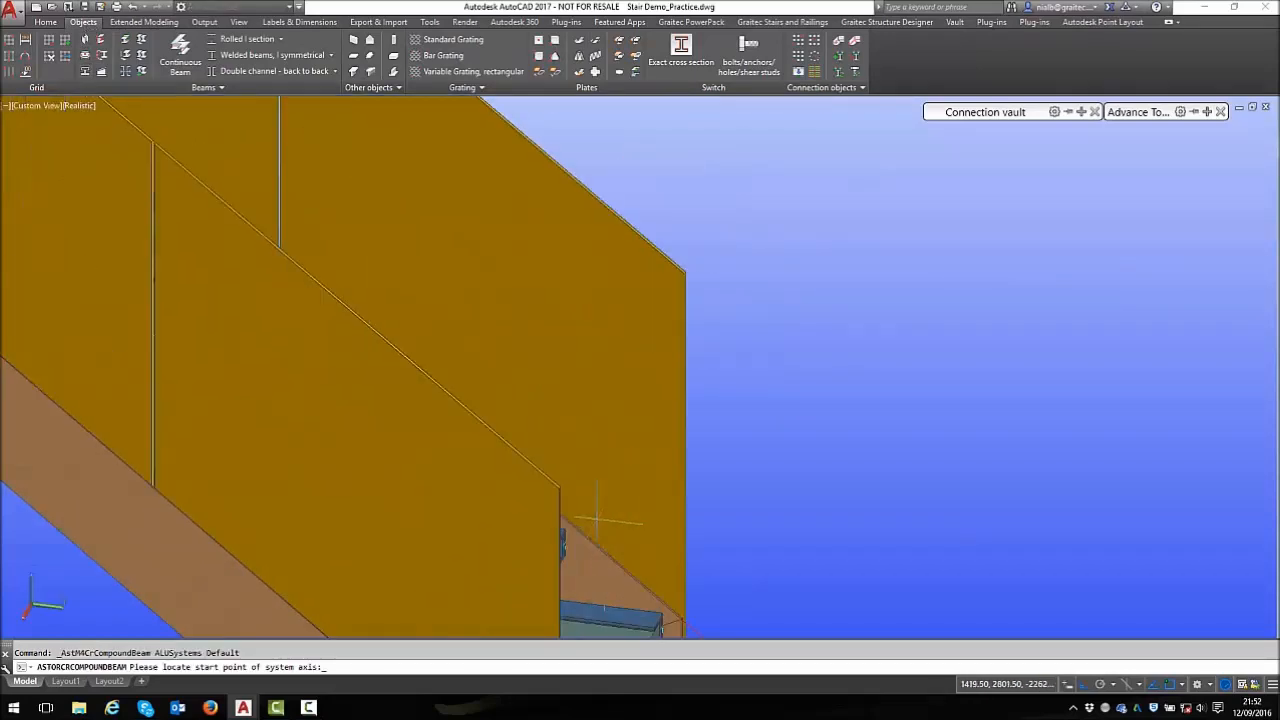
pyautogui.keyDown('shift'); pyautogui.rightClick(495, 322); pyautogui.keyUp('shift')
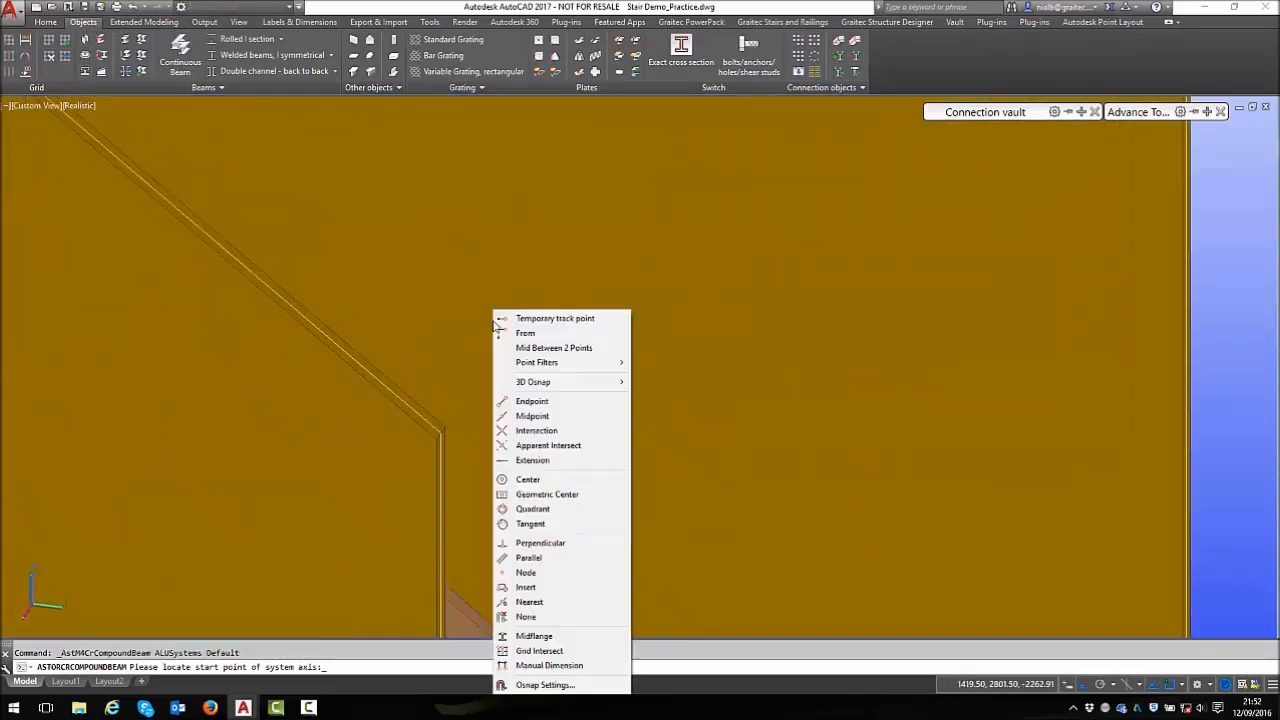
pyautogui.click(532, 416)
pyautogui.click(443, 430)
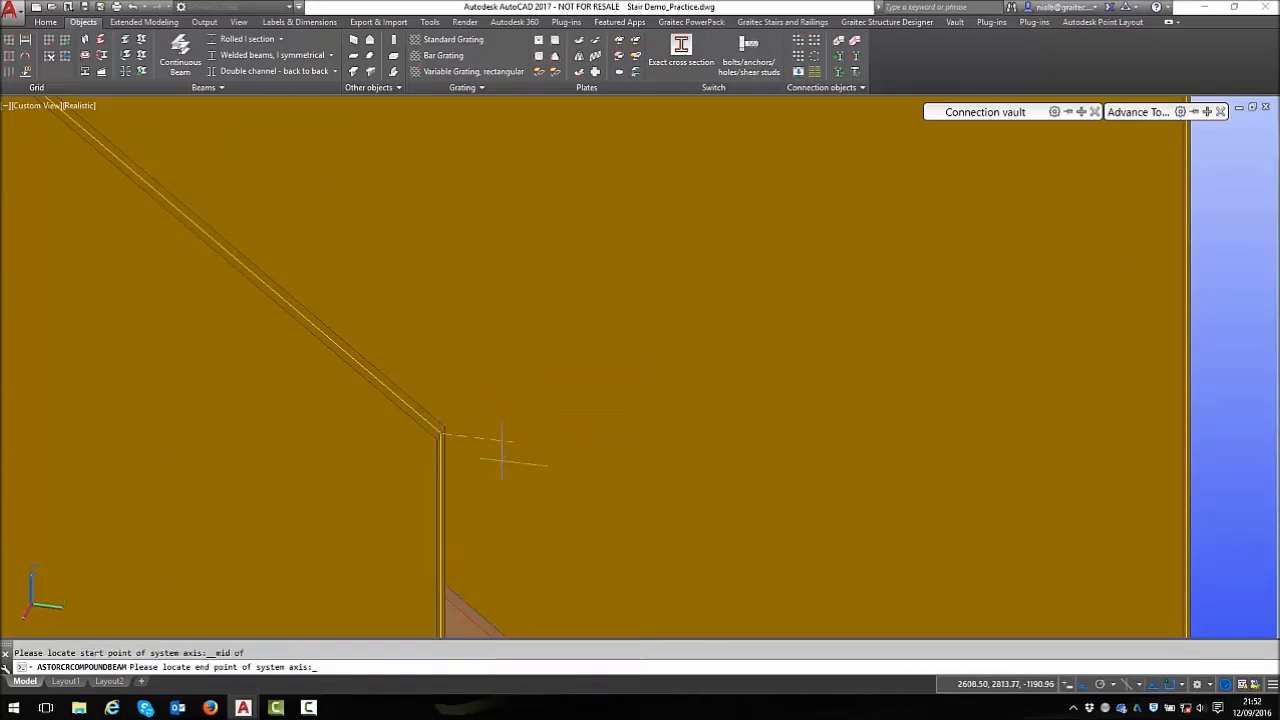
# End the compound beam at the glass thickness midpoint where the outer balustrade's sloping top edge turns level beside the landing
pyautogui.scroll(3, 633, 518)
pyautogui.scroll(-4, 633, 518)
pyautogui.scroll(4, 200, 186)
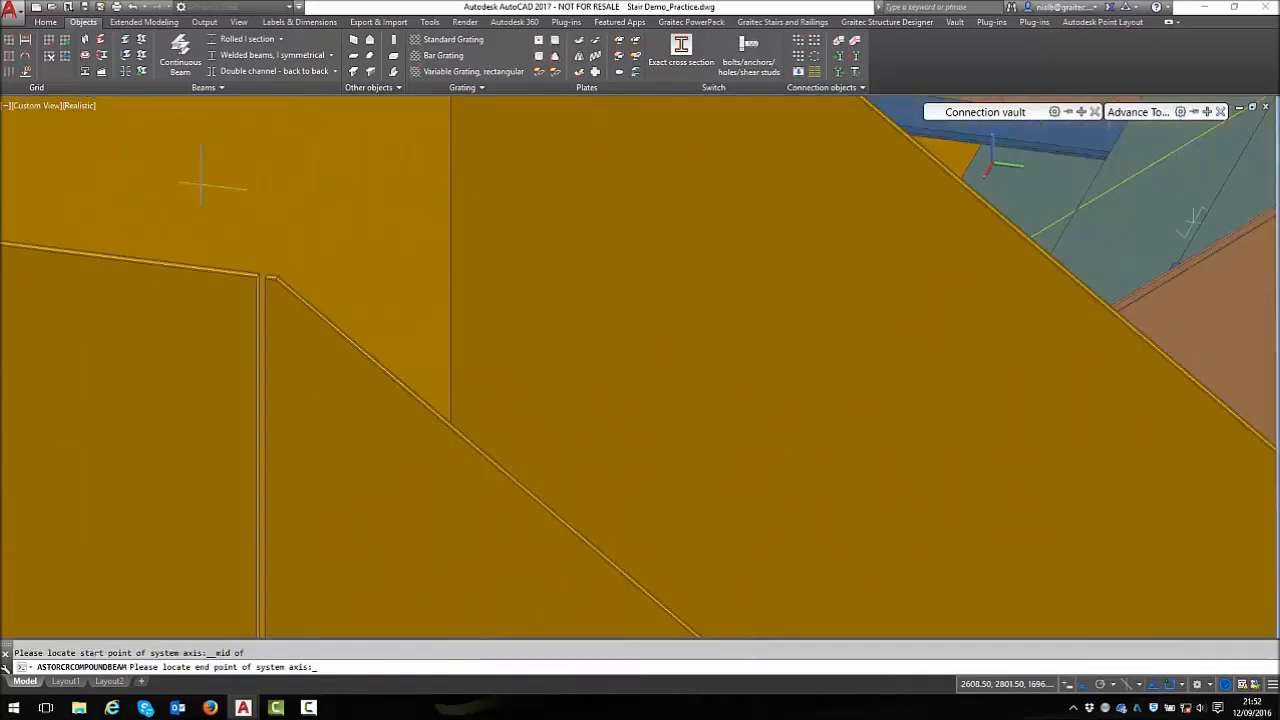
pyautogui.keyDown('shift'); pyautogui.rightClick(237, 204); pyautogui.keyUp('shift')
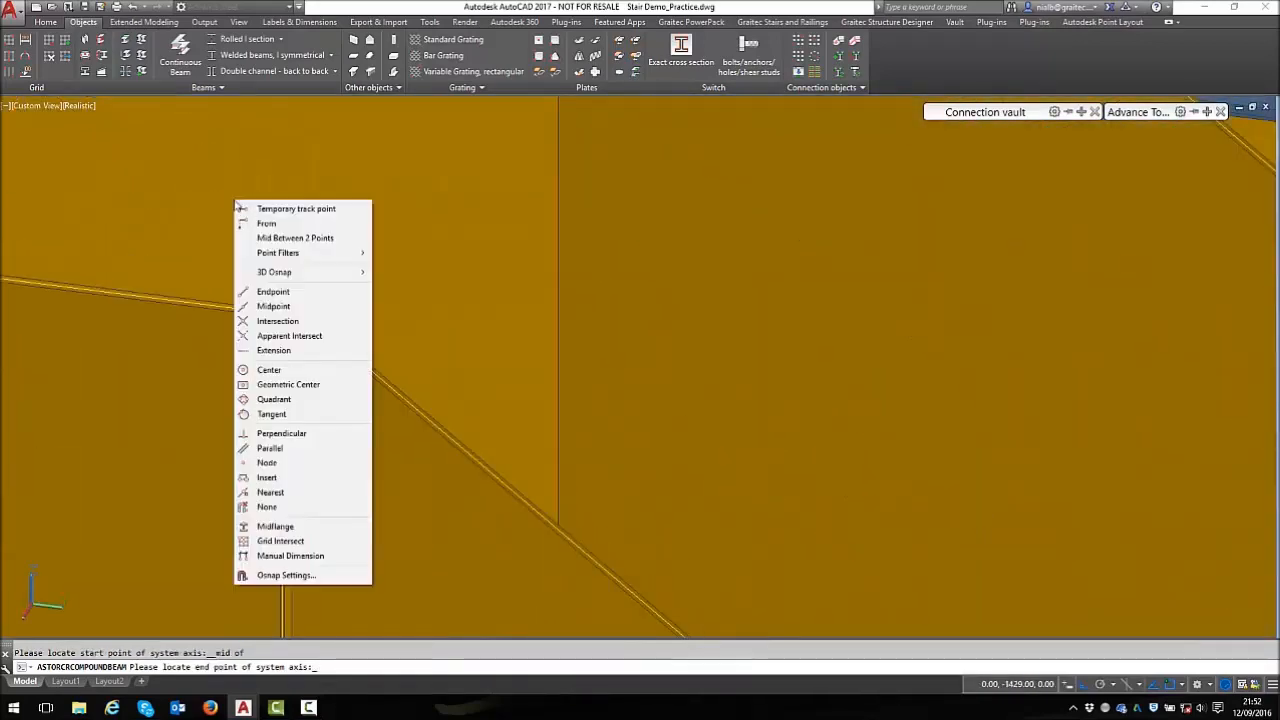
pyautogui.click(274, 307)
pyautogui.scroll(3, 272, 306)
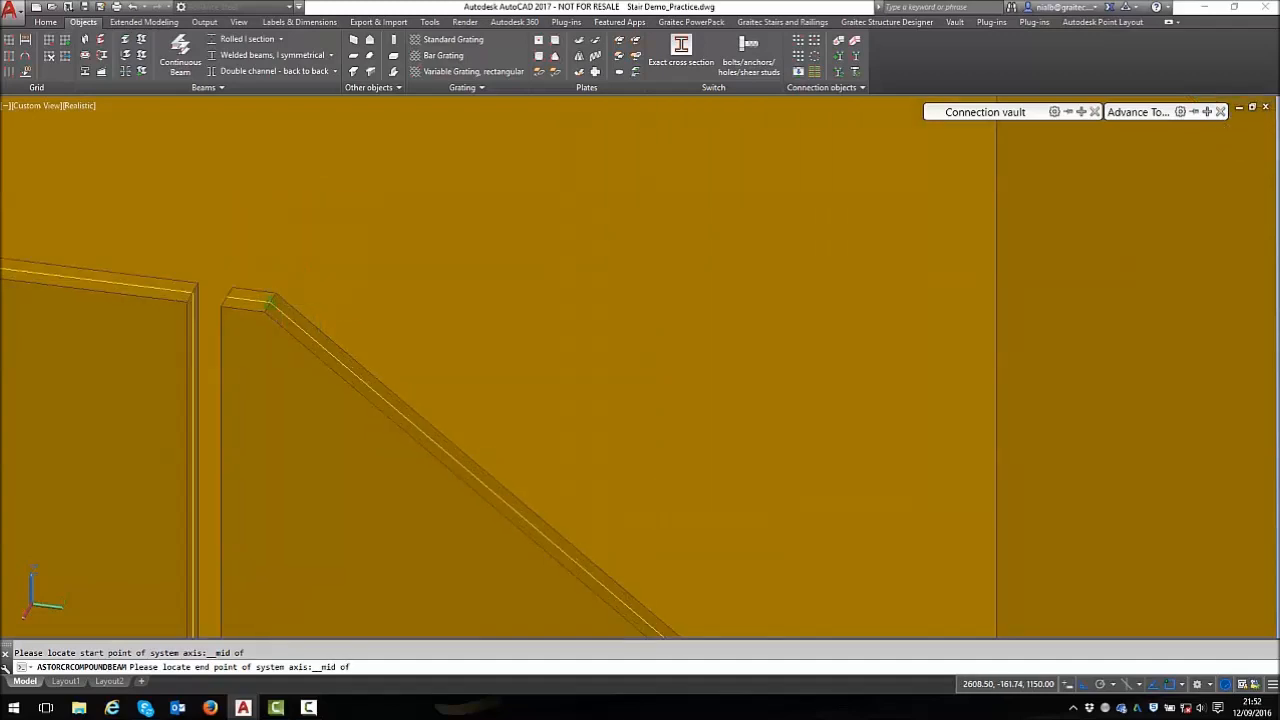
pyautogui.click(272, 304)
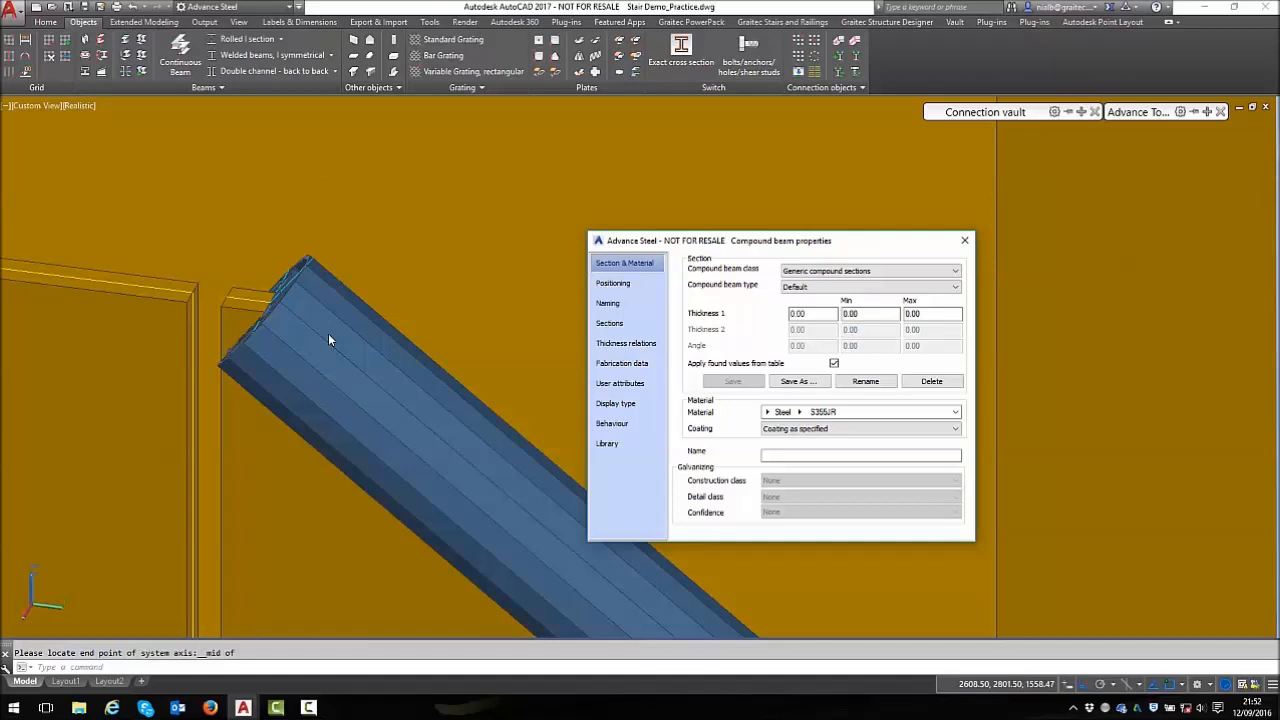
pyautogui.press('Escape')
pyautogui.press('Escape')
# Set the user coordinate system to World
pyautogui.moveTo(1165, 112)
pyautogui.click(1115, 200)
pyautogui.click(1146, 143)
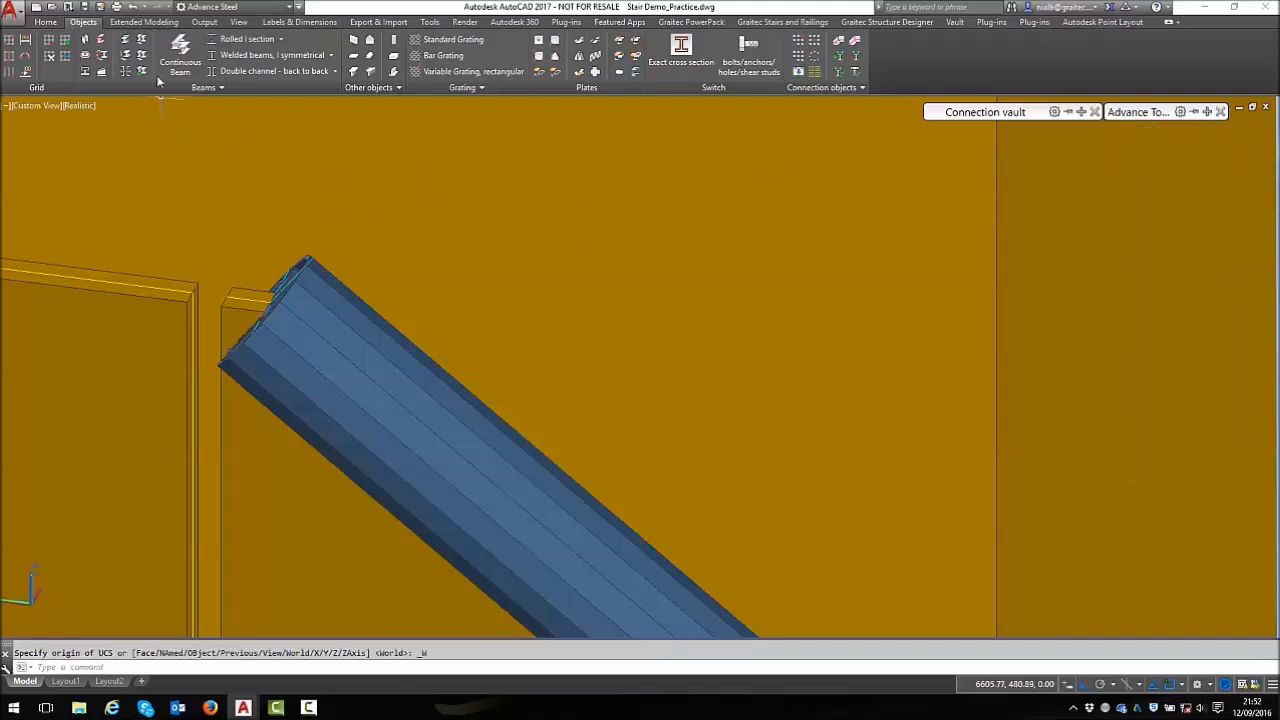
# Add a default ALUSystems compound beam along the landing's level outer glass, from the sloping handrail's upper end to the glass centreline endpoint at the first landing corner
pyautogui.click(102, 70)
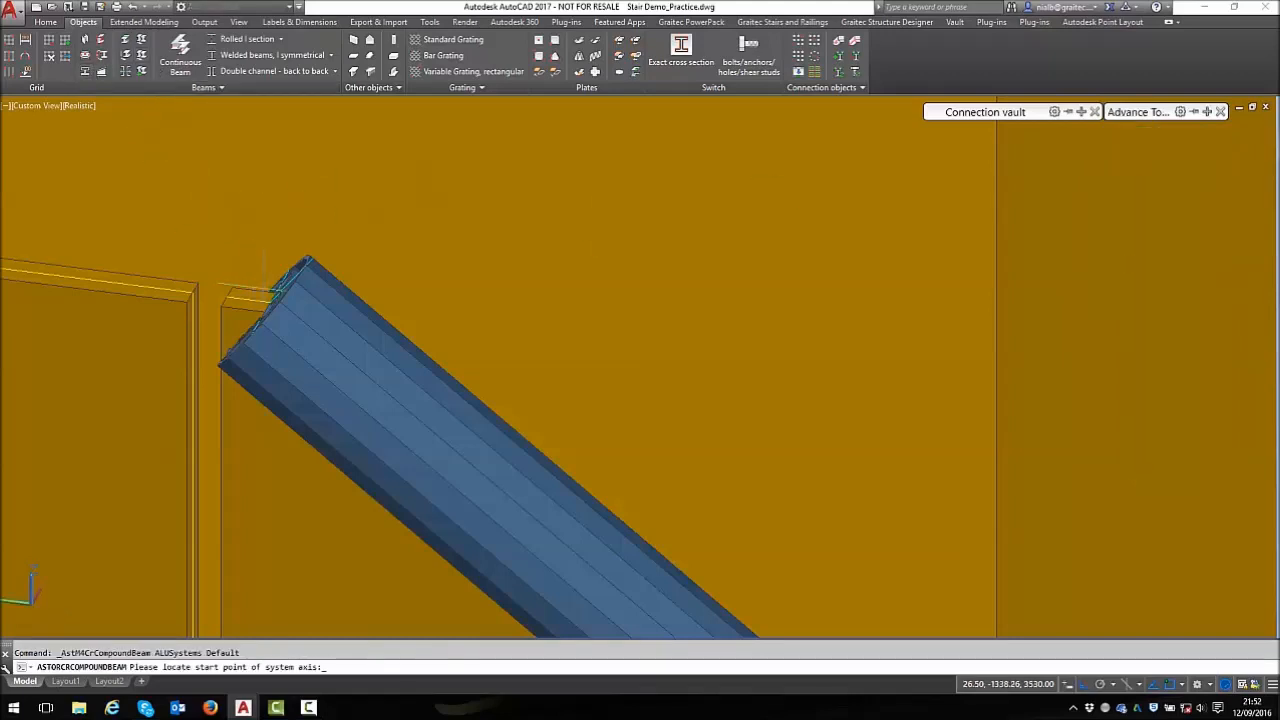
pyautogui.click(269, 301)
pyautogui.scroll(-10, 549, 346)
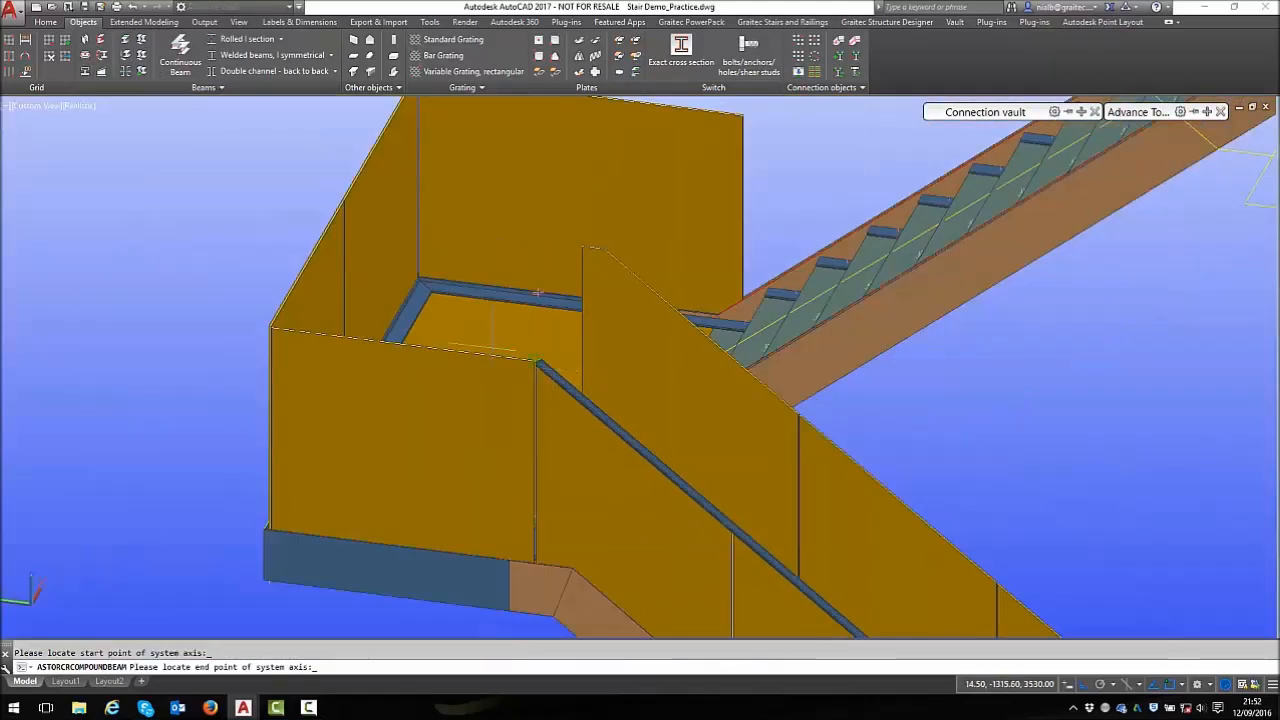
pyautogui.scroll(6, 272, 318)
pyautogui.scroll(2, 265, 320)
pyautogui.keyDown('shift'); pyautogui.rightClick(228, 308); pyautogui.keyUp('shift')
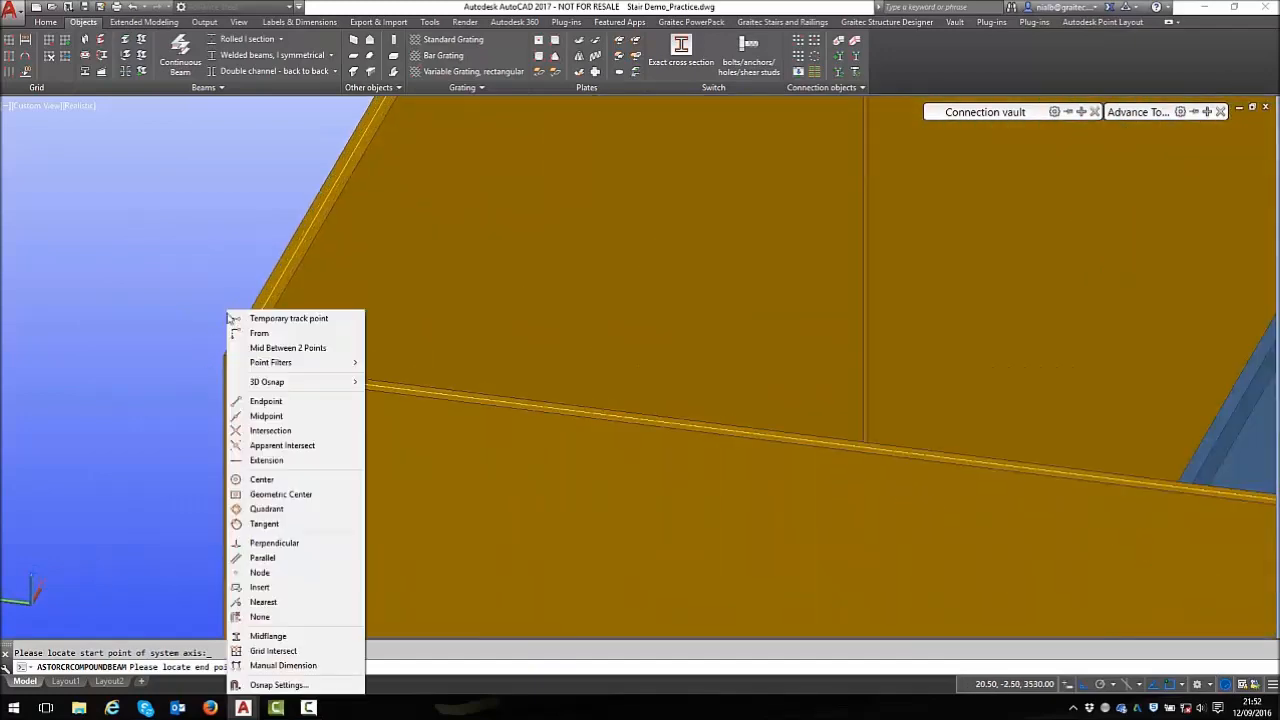
pyautogui.click(270, 404)
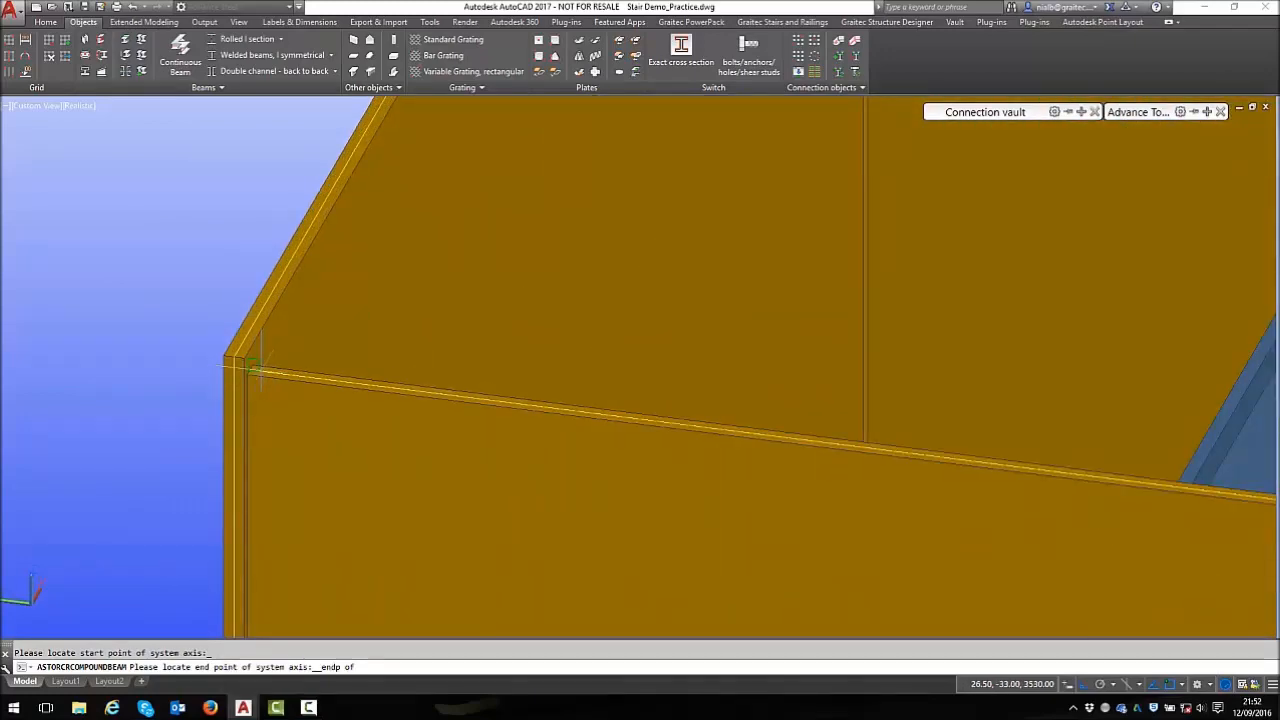
pyautogui.scroll(2, 255, 370)
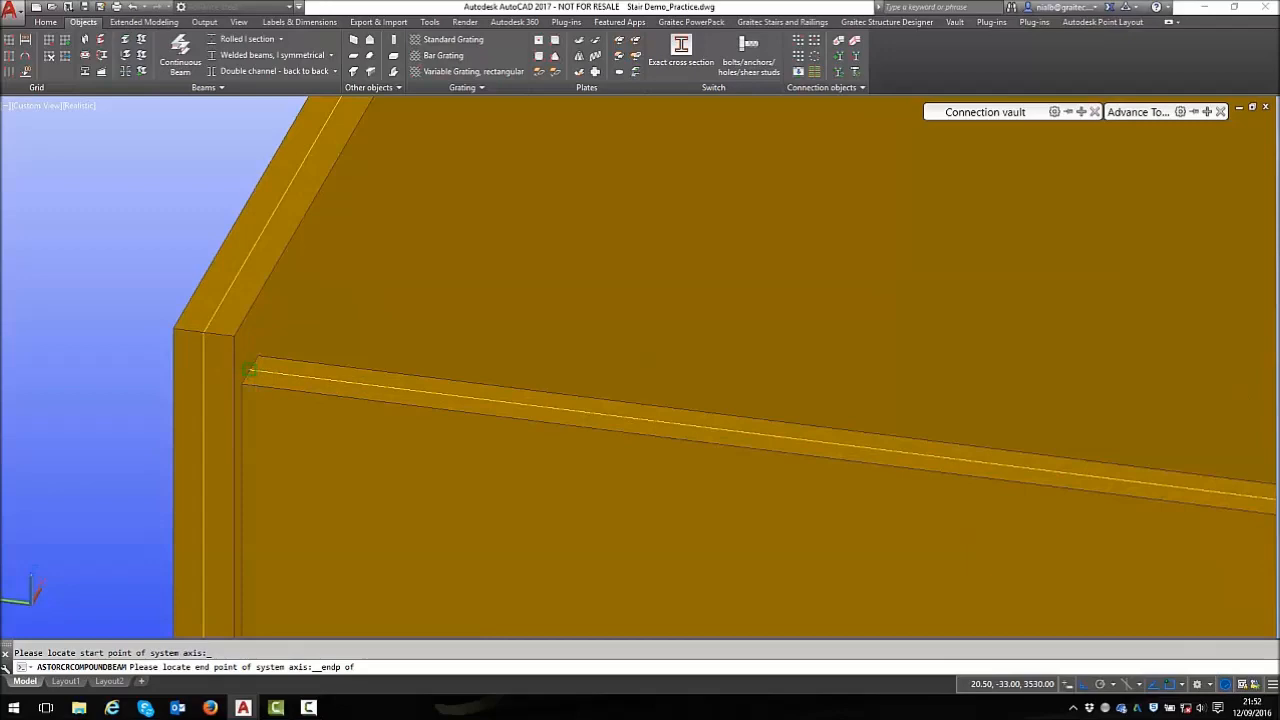
pyautogui.click(250, 372)
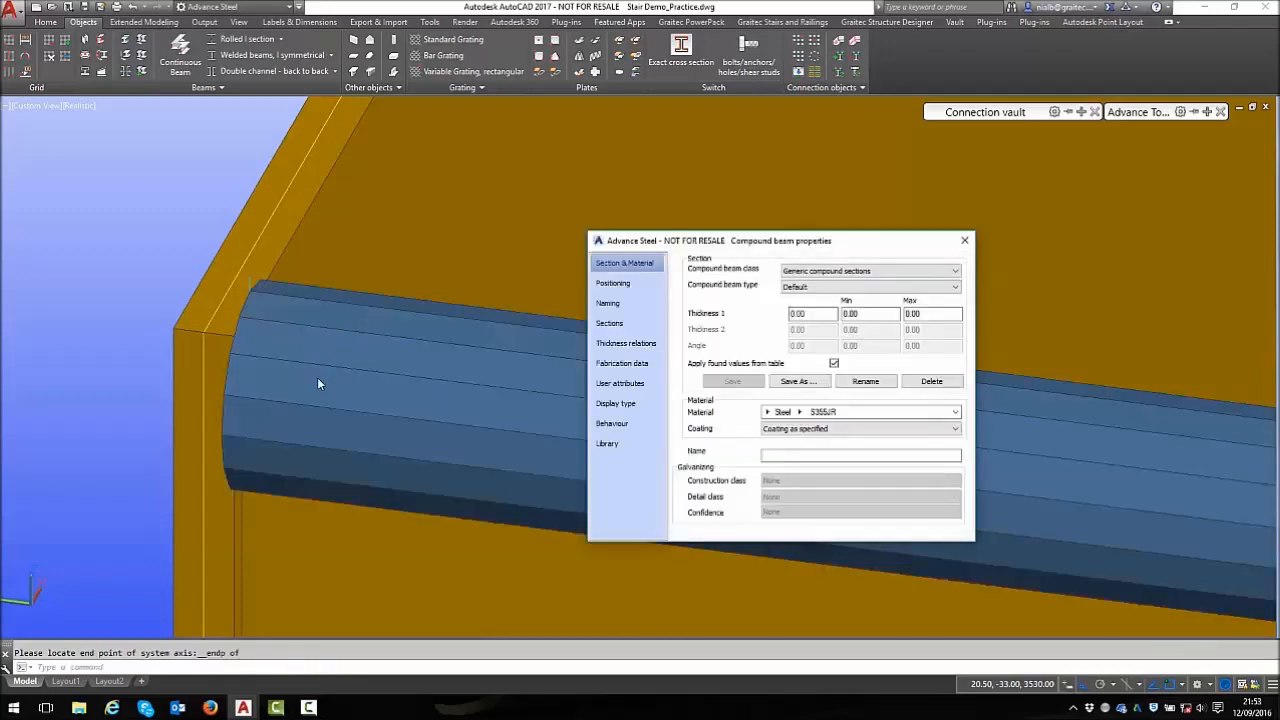
pyautogui.press('Escape')
# Add a default ALUSystems compound beam along the landing's long glass side, from the centreline endpoint at the first corner to the thickness midpoint at the far corner
pyautogui.keyDown('shift'); pyautogui.moveTo(319, 378); pyautogui.dragTo(374, 346, button='middle'); pyautogui.keyUp('shift')
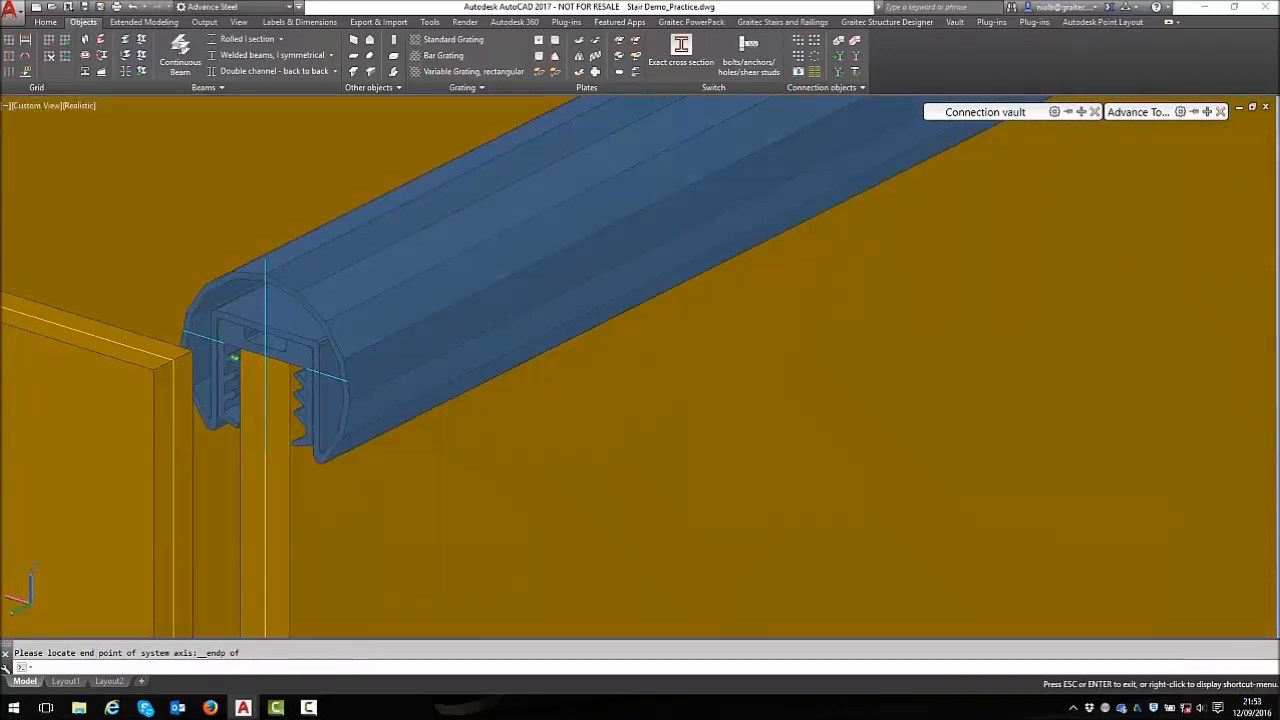
pyautogui.press('Escape')
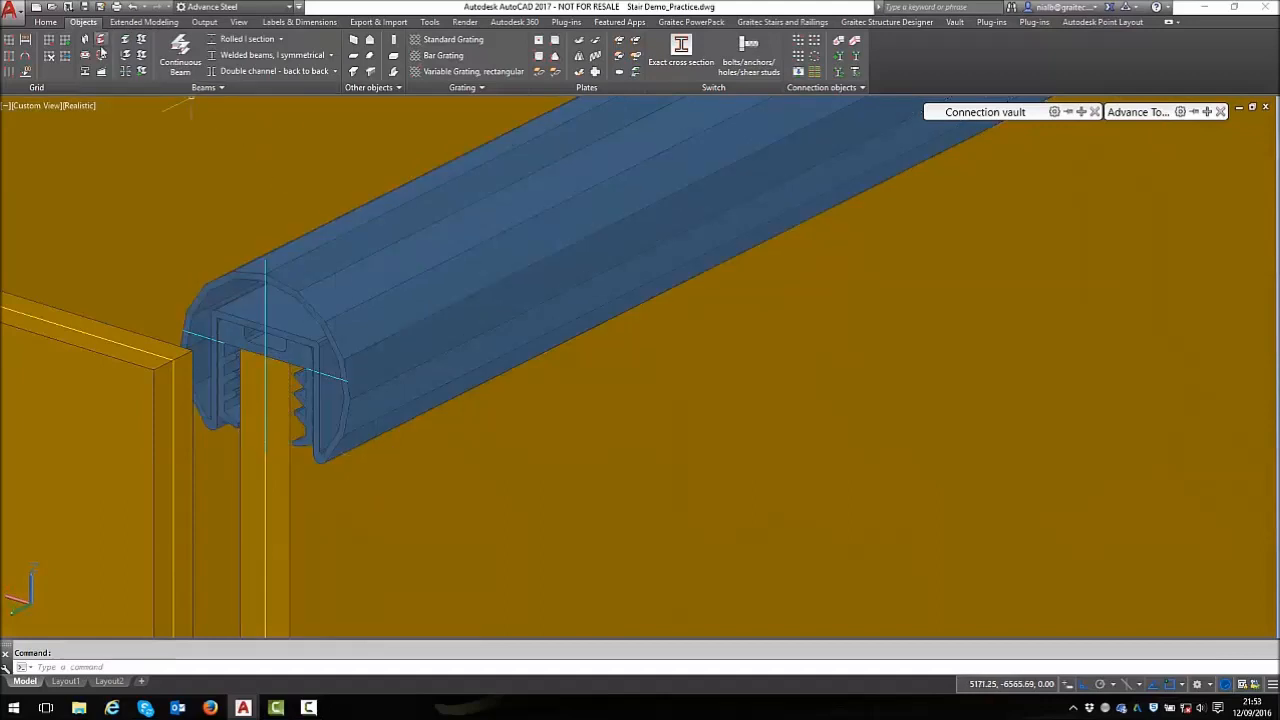
pyautogui.click(86, 73)
pyautogui.keyDown('shift'); pyautogui.rightClick(172, 364); pyautogui.keyUp('shift')
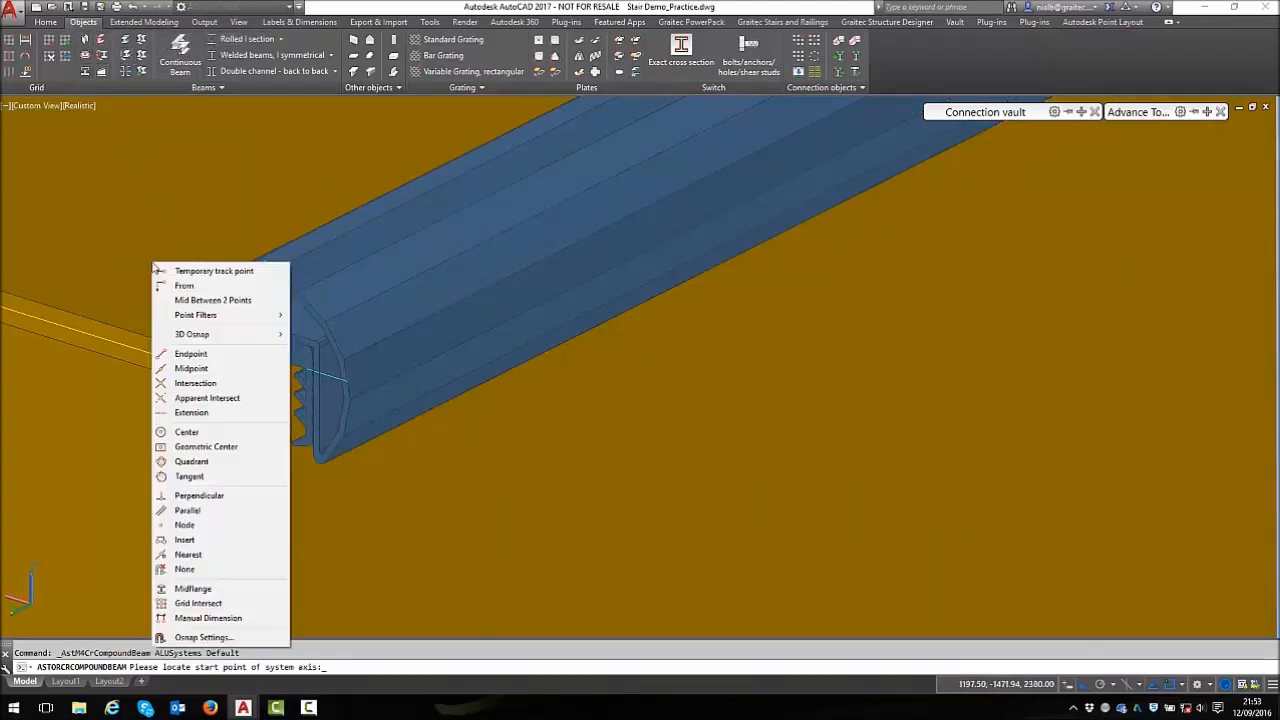
pyautogui.click(180, 351)
pyautogui.click(173, 359)
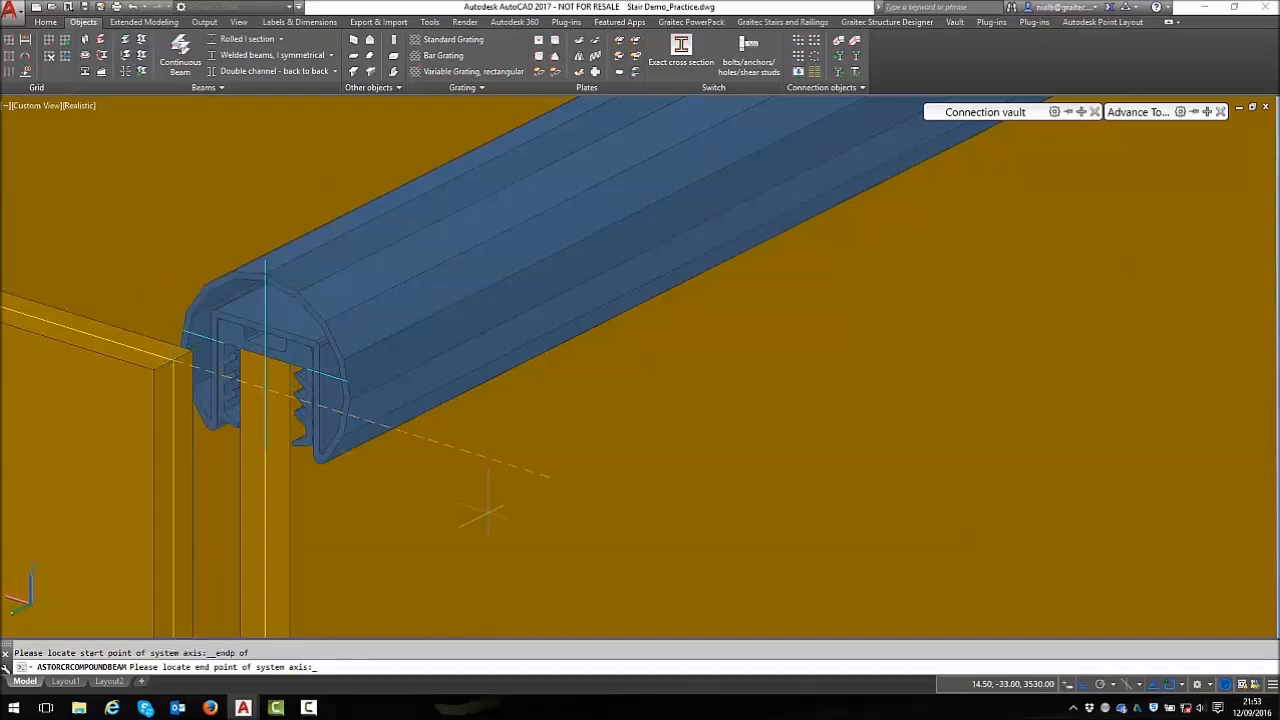
pyautogui.scroll(-12, 553, 517)
pyautogui.scroll(-5, 537, 510)
pyautogui.scroll(12, 68, 332)
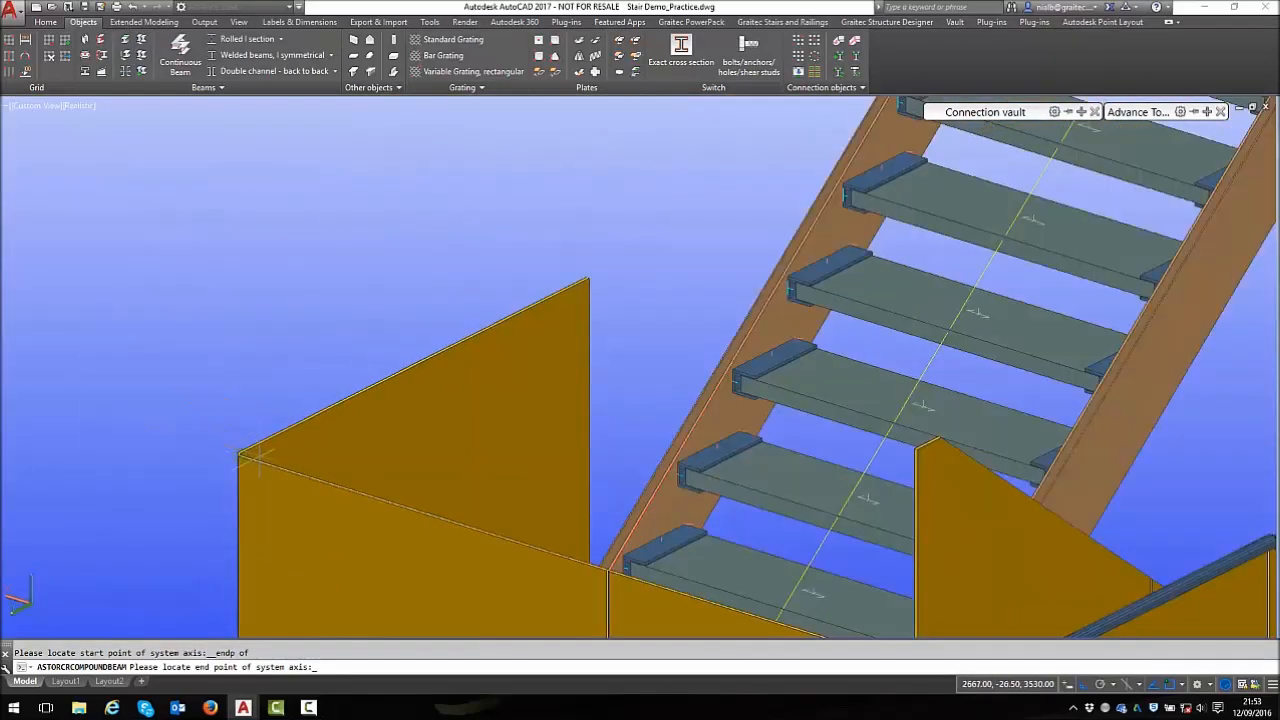
pyautogui.keyDown('shift'); pyautogui.rightClick(85, 313); pyautogui.keyUp('shift')
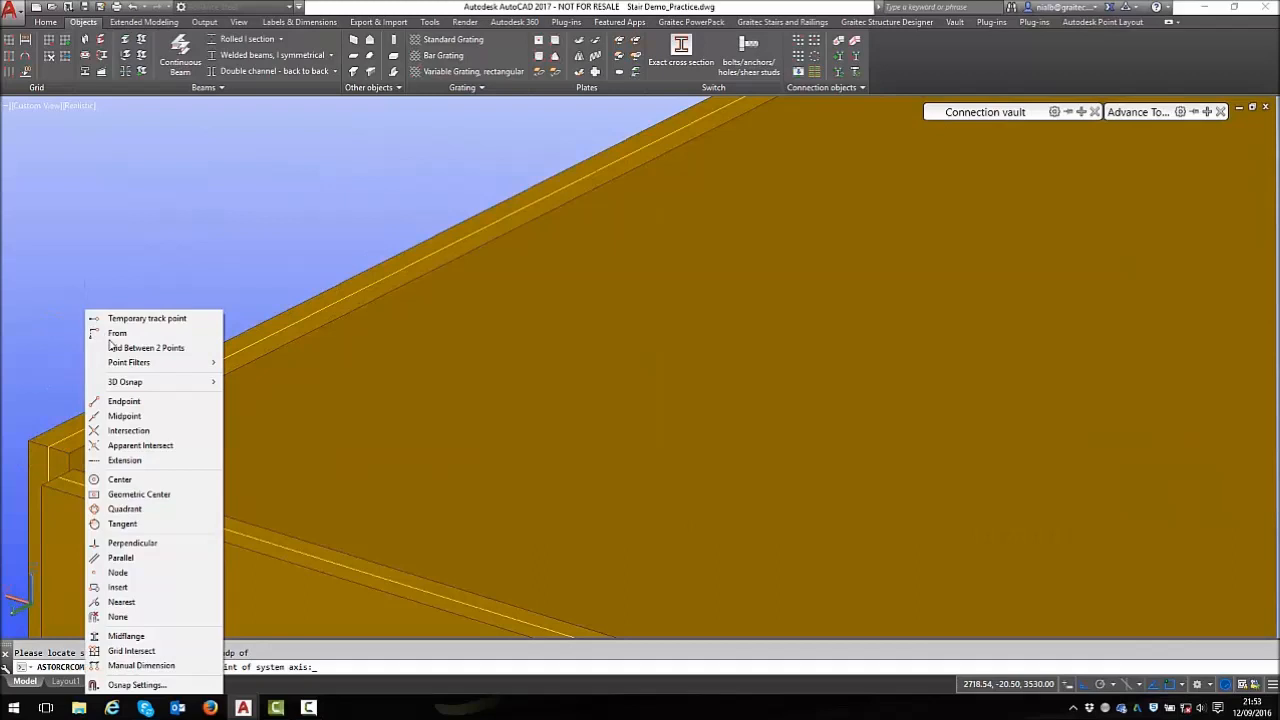
pyautogui.click(125, 416)
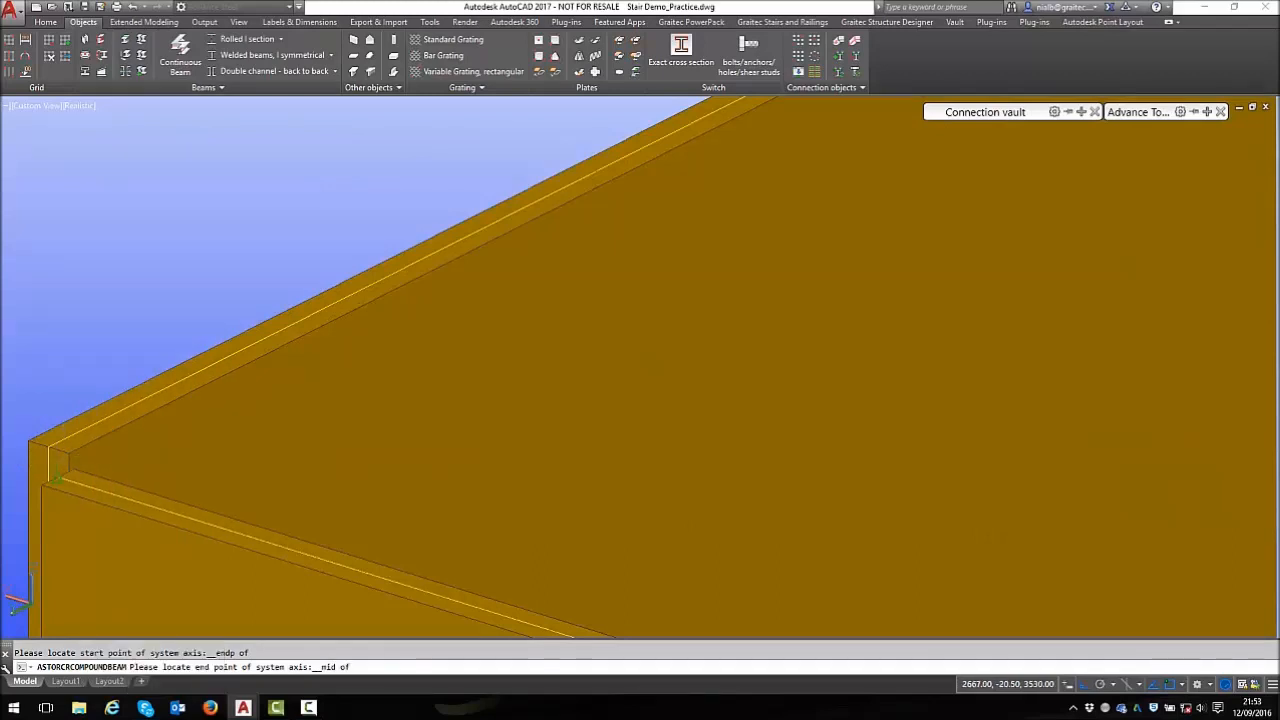
pyautogui.click(57, 478)
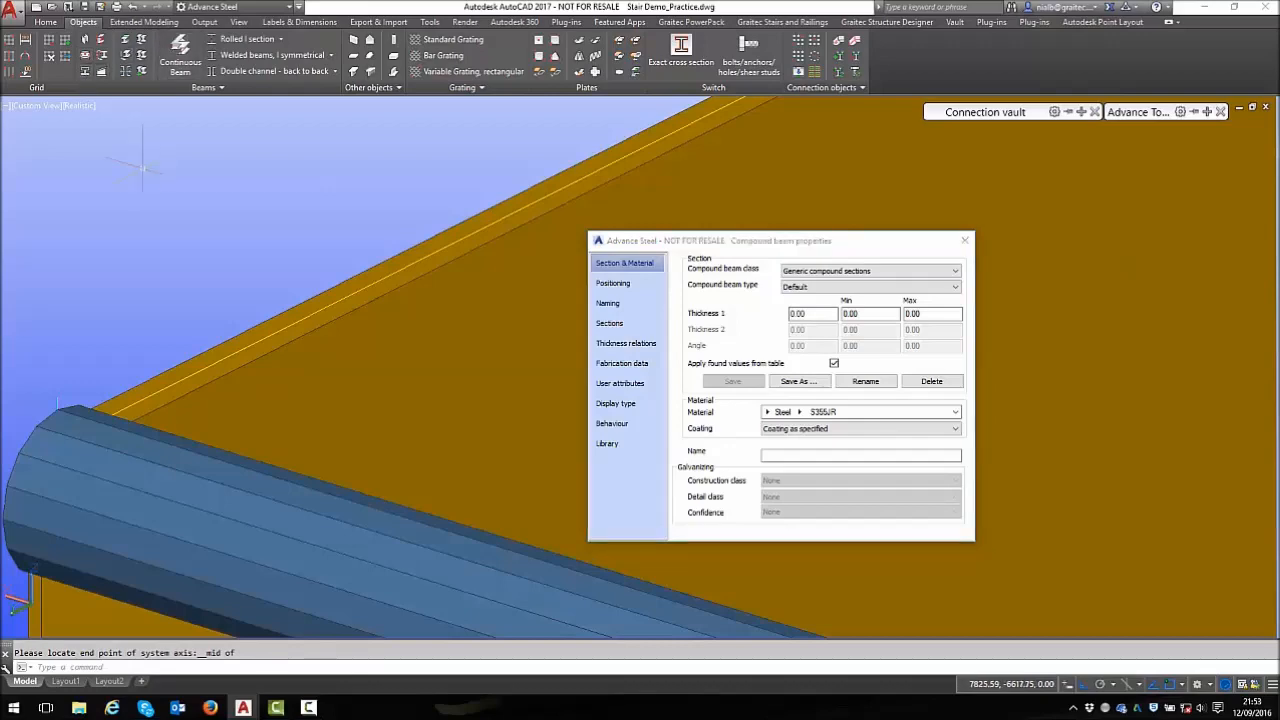
# Add a default ALUSystems compound beam along the landing's third glass side, from the far corner's centreline endpoint to the free end beside the upper flight
pyautogui.keyDown('shift'); pyautogui.moveTo(148, 226); pyautogui.dragTo(156, 179, button='middle'); pyautogui.keyUp('shift')
pyautogui.click(85, 71)
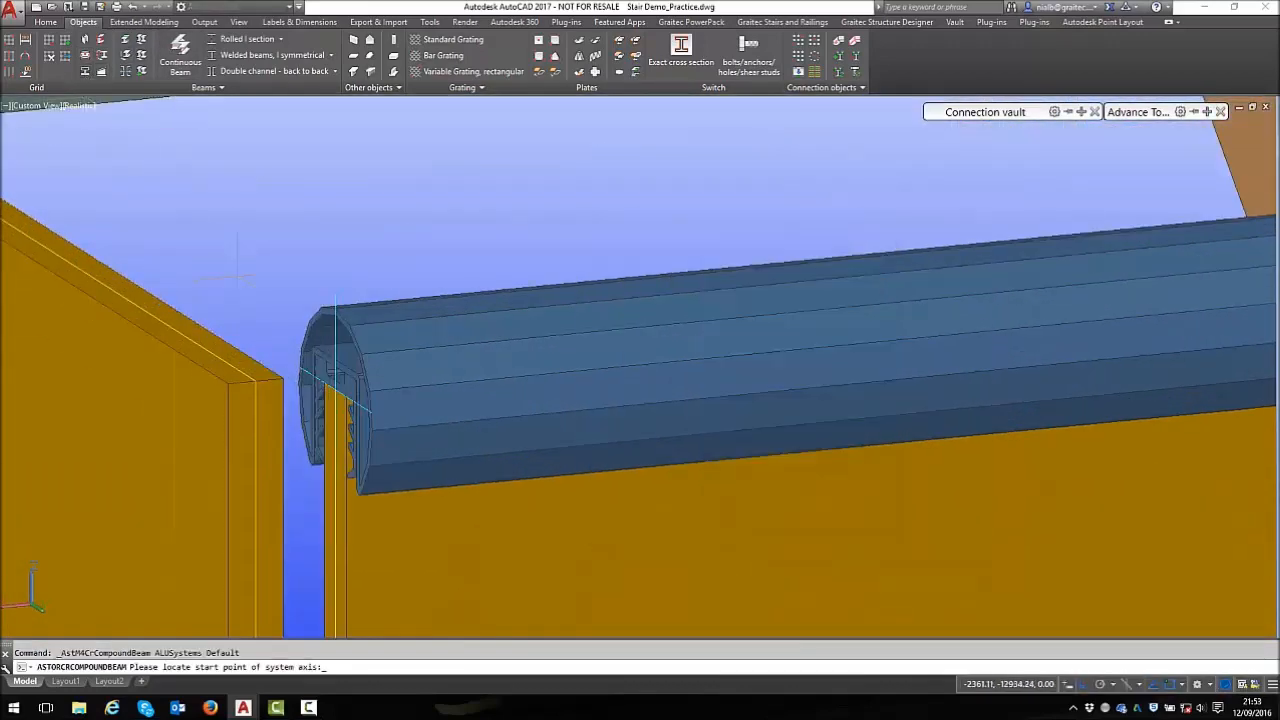
pyautogui.keyDown('shift'); pyautogui.rightClick(245, 312); pyautogui.keyUp('shift')
pyautogui.click(288, 403)
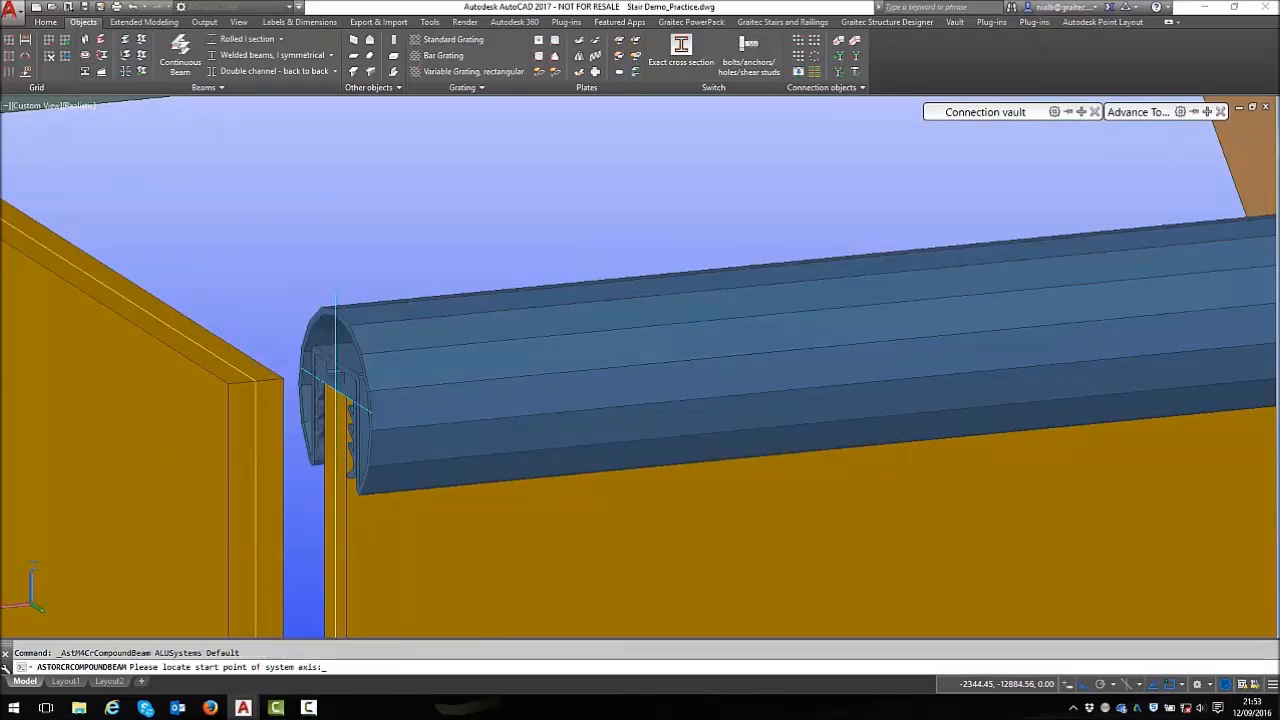
pyautogui.click(335, 378)
pyautogui.scroll(-5, 335, 378)
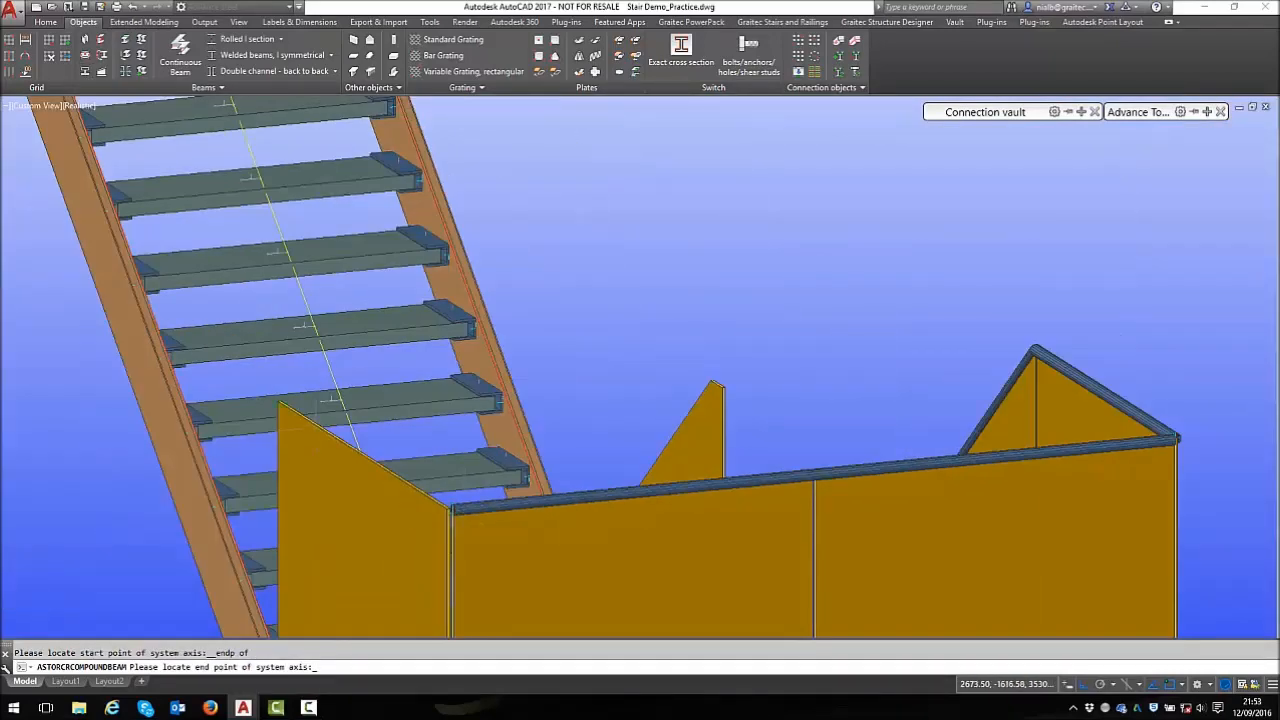
pyautogui.scroll(5, 520, 365)
pyautogui.scroll(3, 520, 365)
pyautogui.keyDown('shift'); pyautogui.rightClick(214, 242); pyautogui.keyUp('shift')
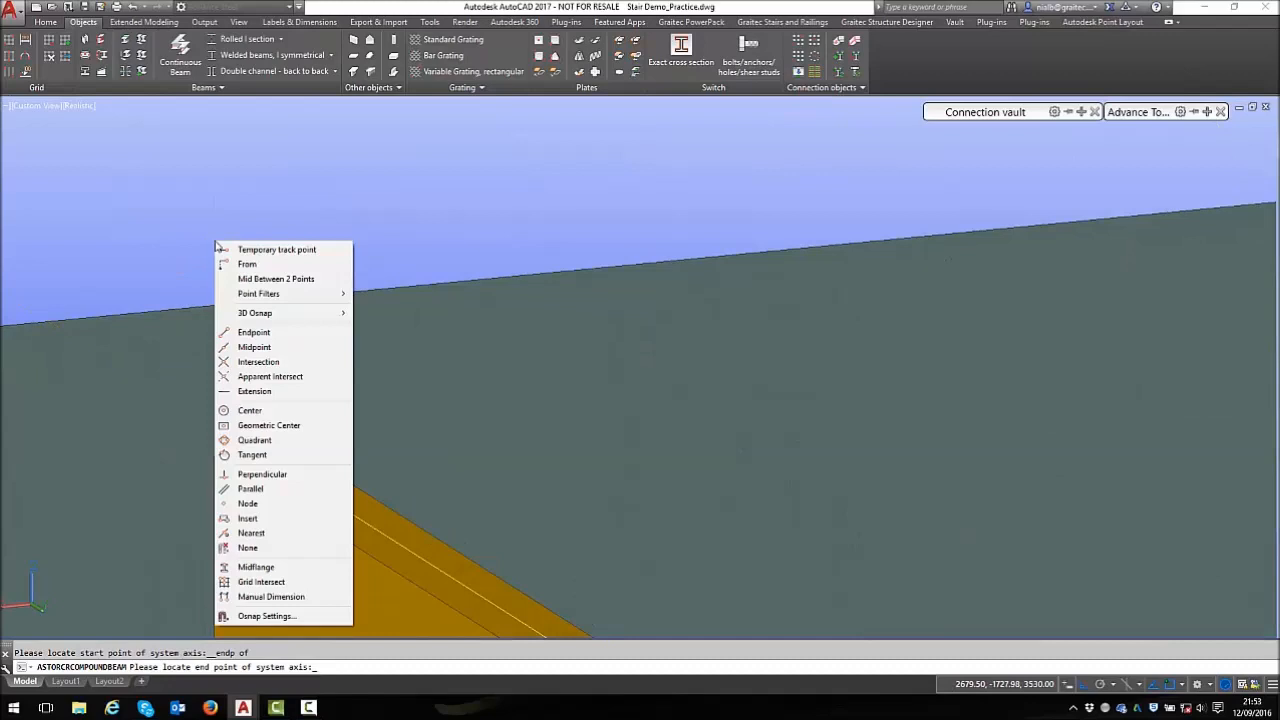
pyautogui.click(258, 335)
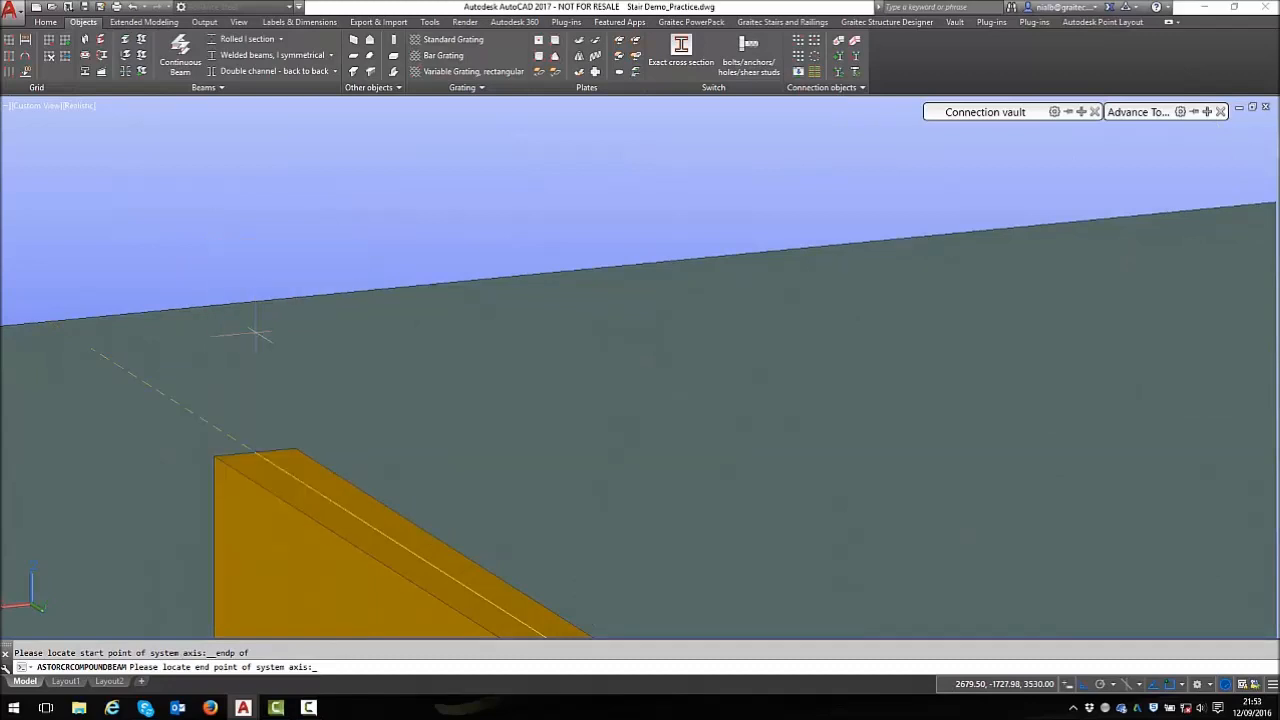
pyautogui.click(256, 453)
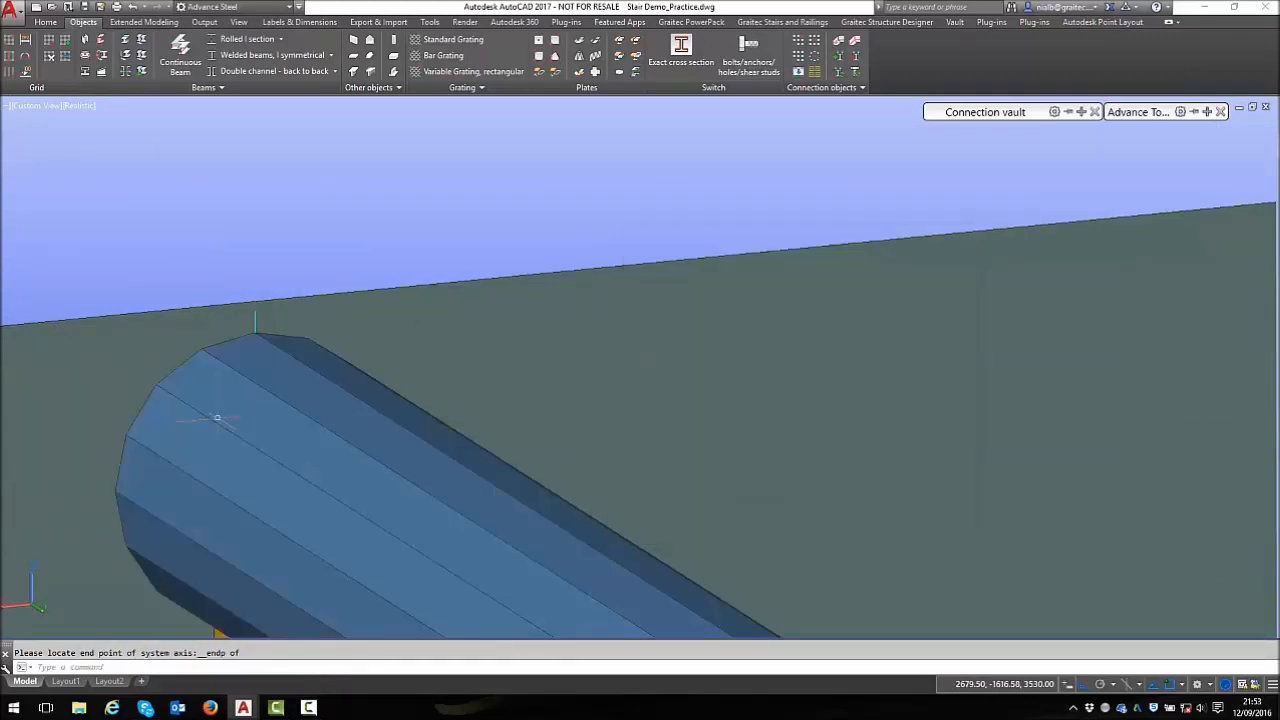
# Start a default ALUSystems compound beam at the glass thickness midpoint on the free end of the inner balustrade's short level top edge
pyautogui.scroll(-3, 240, 400)
pyautogui.scroll(-6, 43, 340)
pyautogui.keyDown('shift'); pyautogui.moveTo(450, 446); pyautogui.dragTo(160, 440, button='middle'); pyautogui.keyUp('shift')
pyautogui.press('Escape')
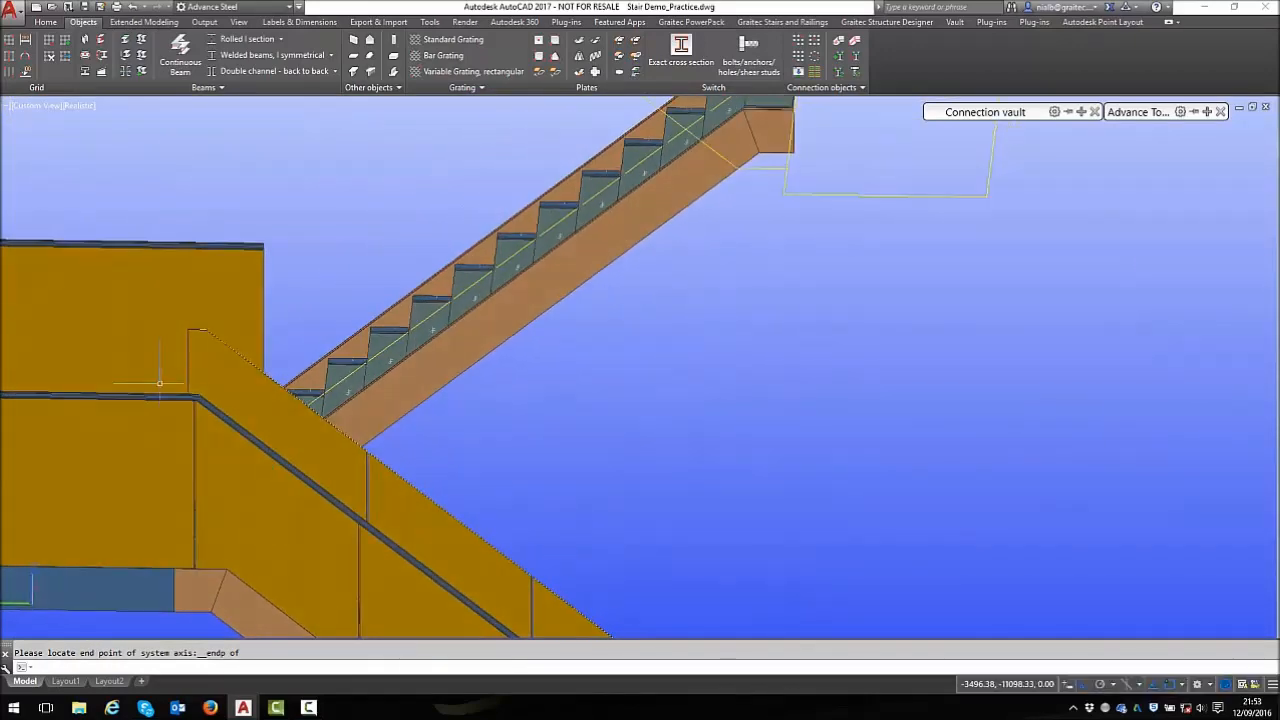
pyautogui.scroll(5, 220, 300)
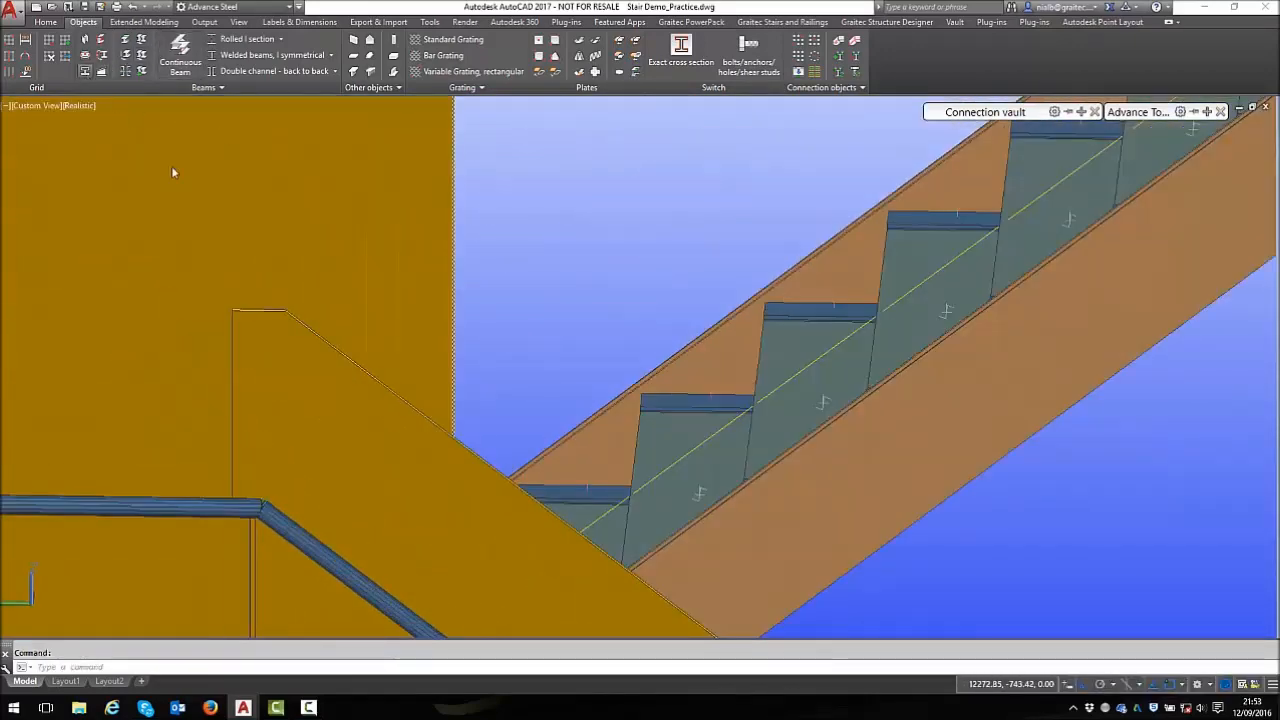
pyautogui.scroll(5, 240, 280)
pyautogui.keyDown('shift'); pyautogui.rightClick(245, 280); pyautogui.keyUp('shift')
pyautogui.click(286, 384)
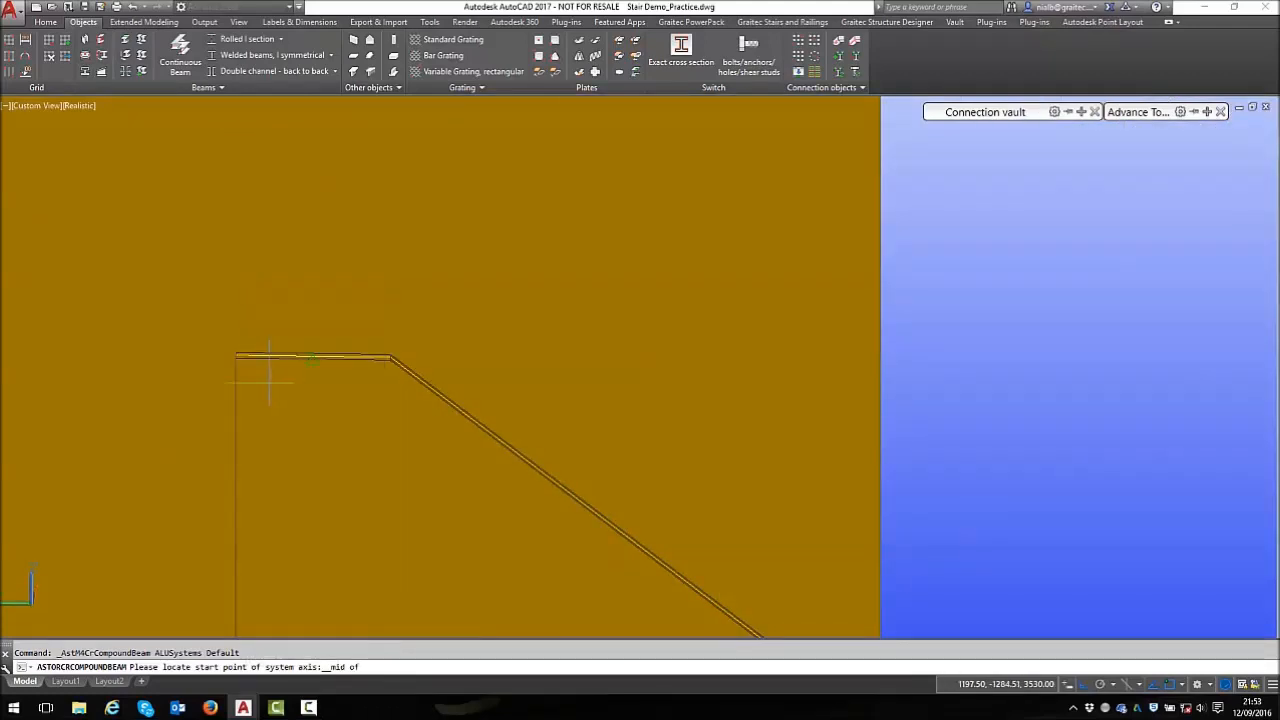
pyautogui.scroll(5, 240, 350)
pyautogui.click(260, 350)
# End the compound beam at the glass thickness midpoint where the inner balustrade's level top edge turns to slope, and close its properties
pyautogui.scroll(-5, 225, 340)
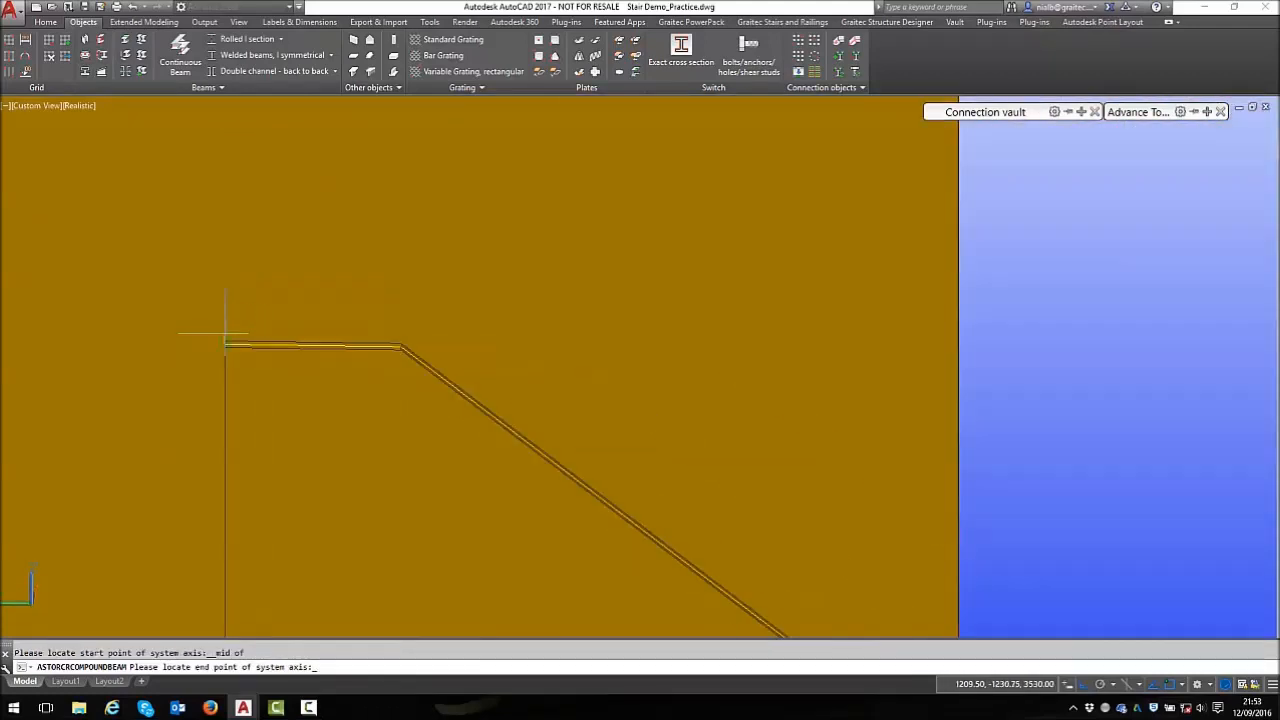
pyautogui.scroll(5, 440, 300)
pyautogui.keyDown('shift'); pyautogui.rightClick(436, 282); pyautogui.keyUp('shift')
pyautogui.click(488, 385)
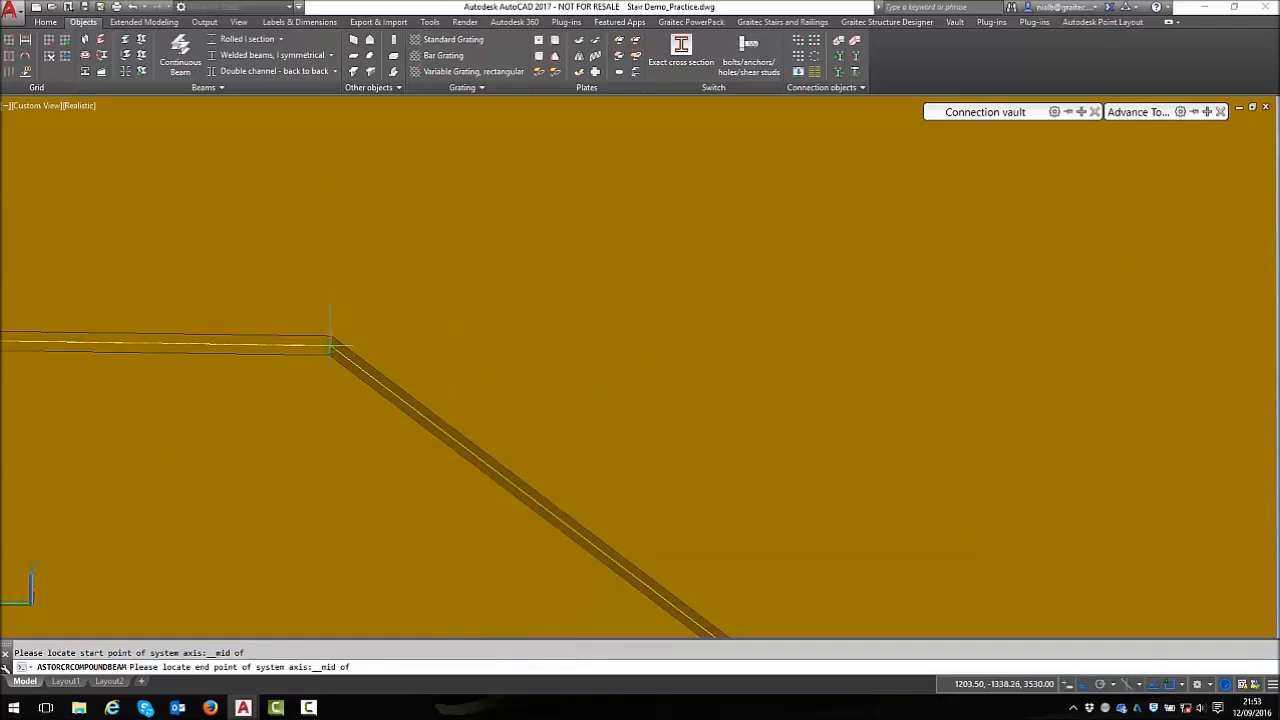
pyautogui.click(330, 347)
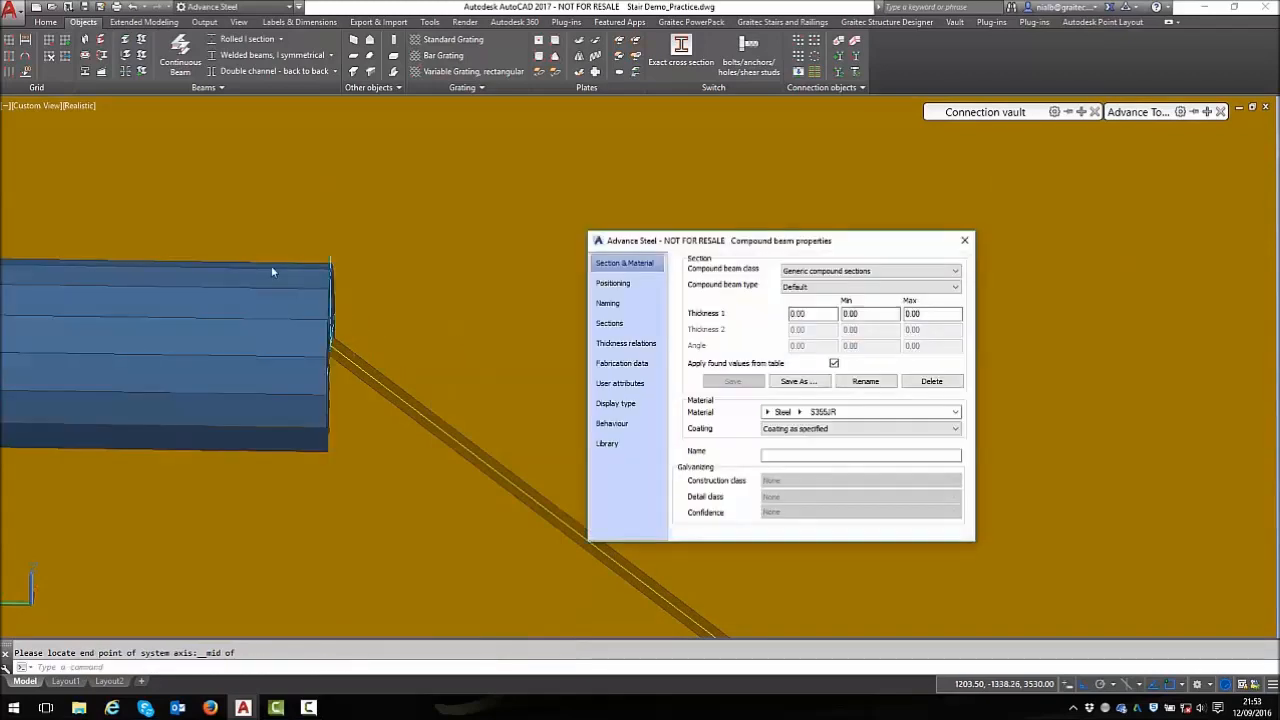
pyautogui.click(964, 240)
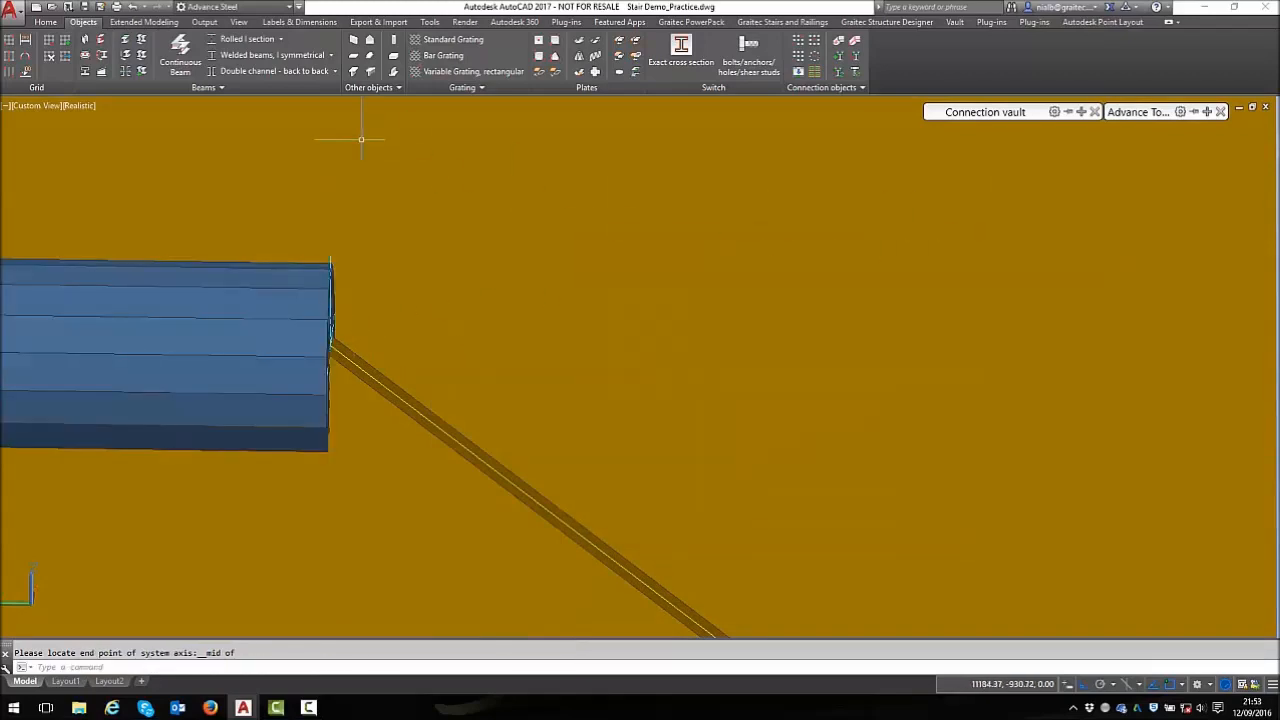
# Add a default ALUSystems compound beam down the inner balustrade's sloping top edge, from the short level handrail's end to the glass thickness midpoint at the foot
pyautogui.click(87, 75)
pyautogui.scroll(1, 348, 354)
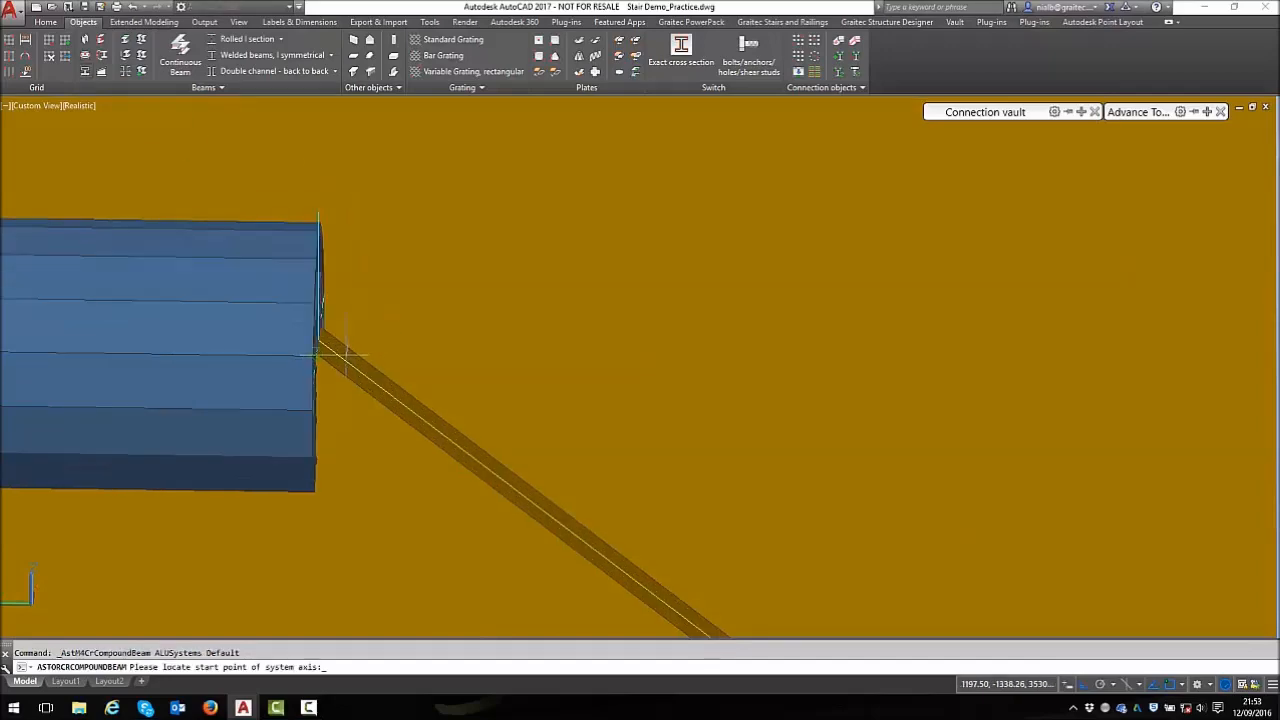
pyautogui.click(314, 335)
pyautogui.scroll(-5, 56, 186)
pyautogui.scroll(-7, 30, 156)
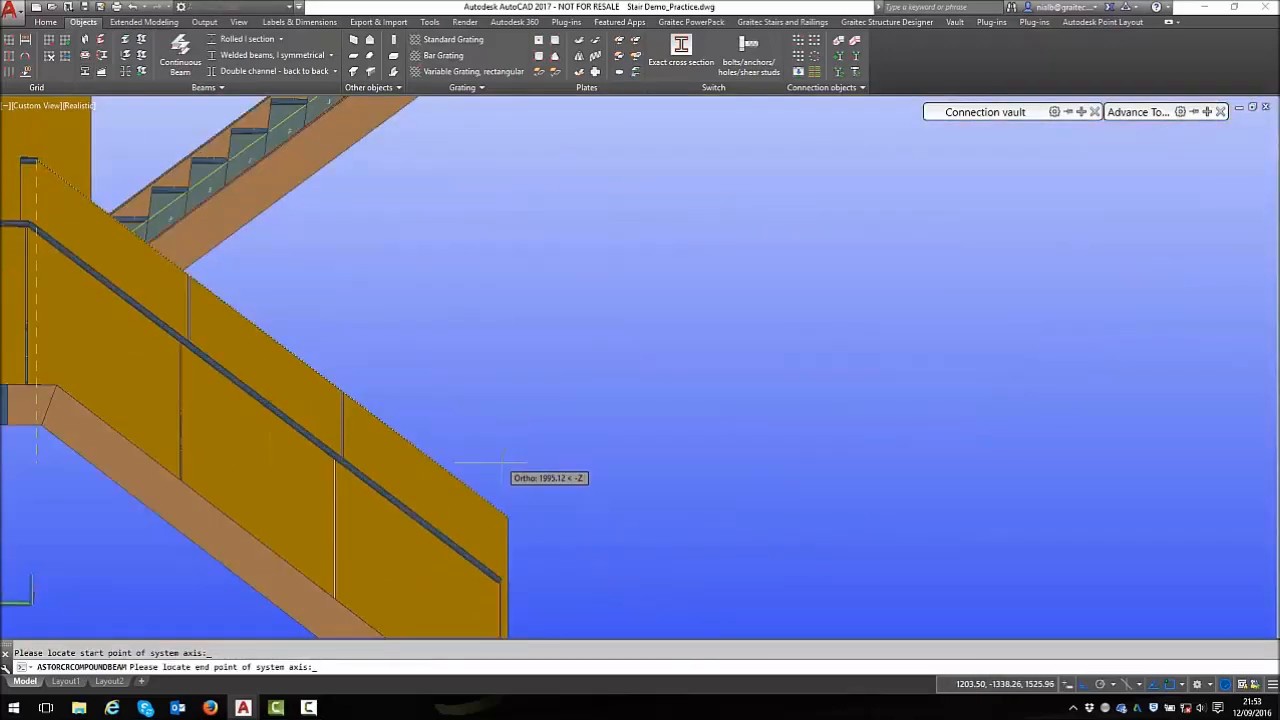
pyautogui.scroll(9, 508, 522)
pyautogui.keyDown('shift'); pyautogui.rightClick(420, 340); pyautogui.keyUp('shift')
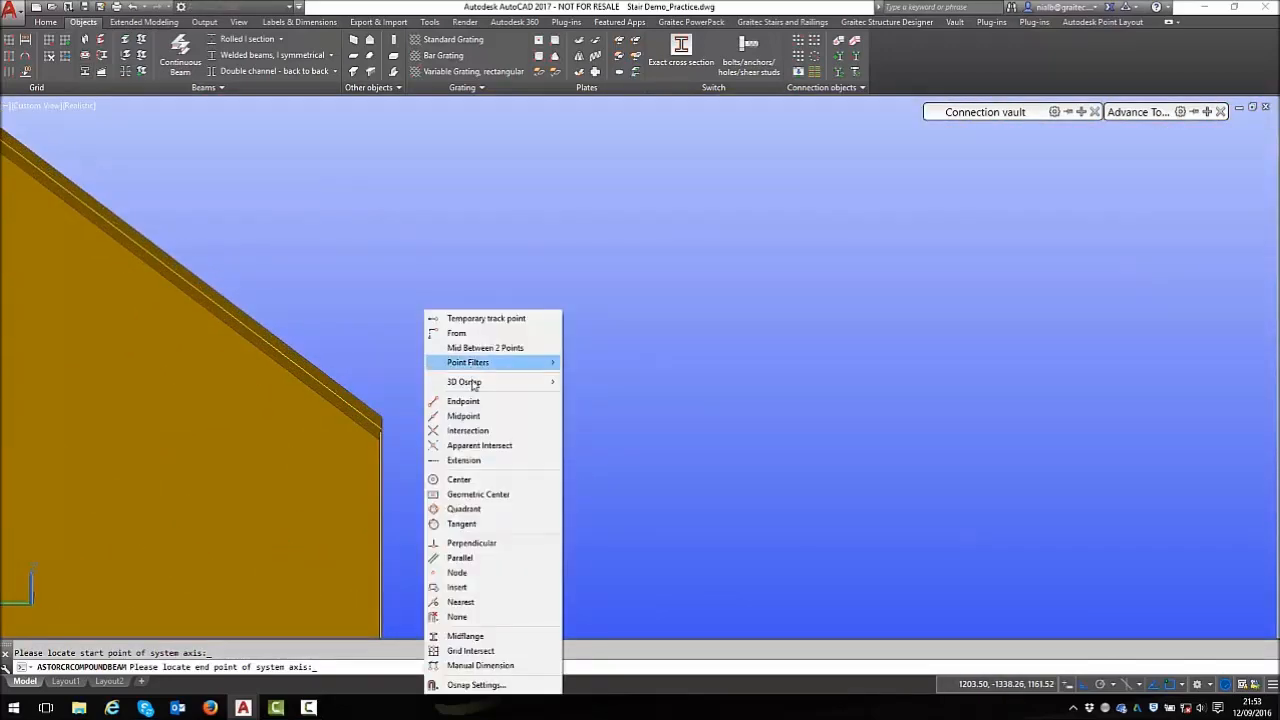
pyautogui.click(455, 414)
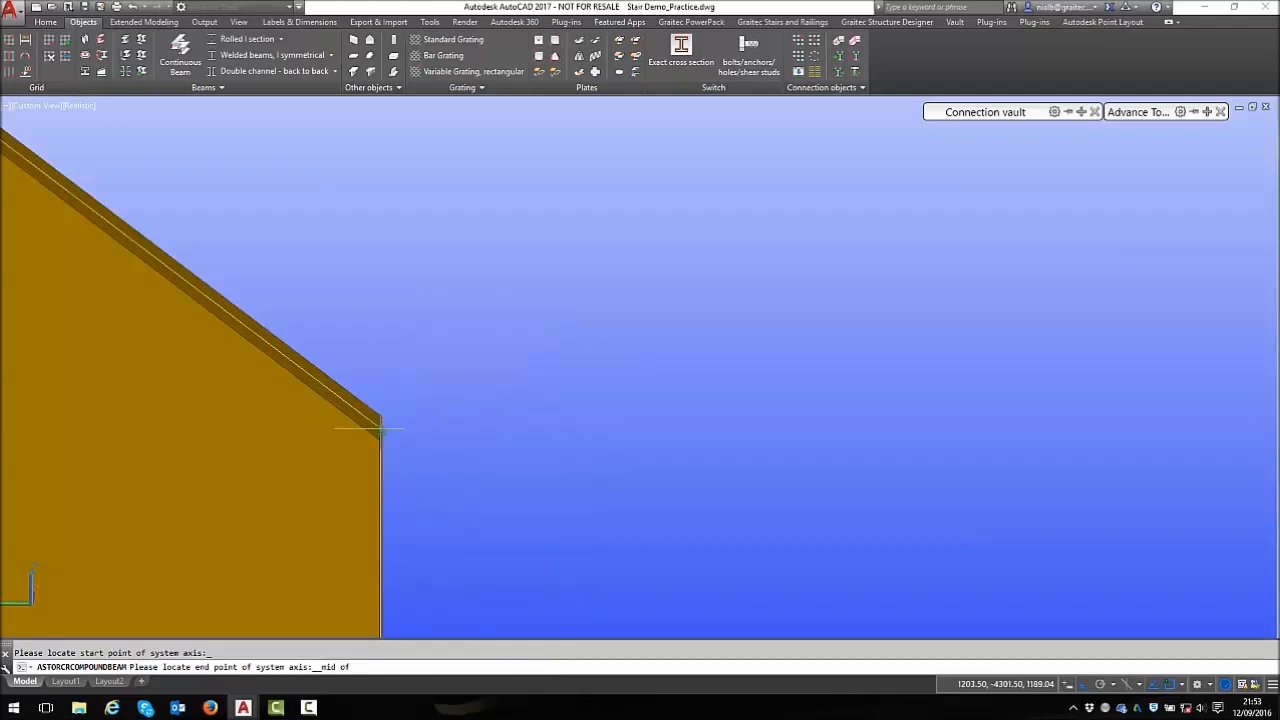
pyautogui.click(380, 430)
pyautogui.press('Escape')
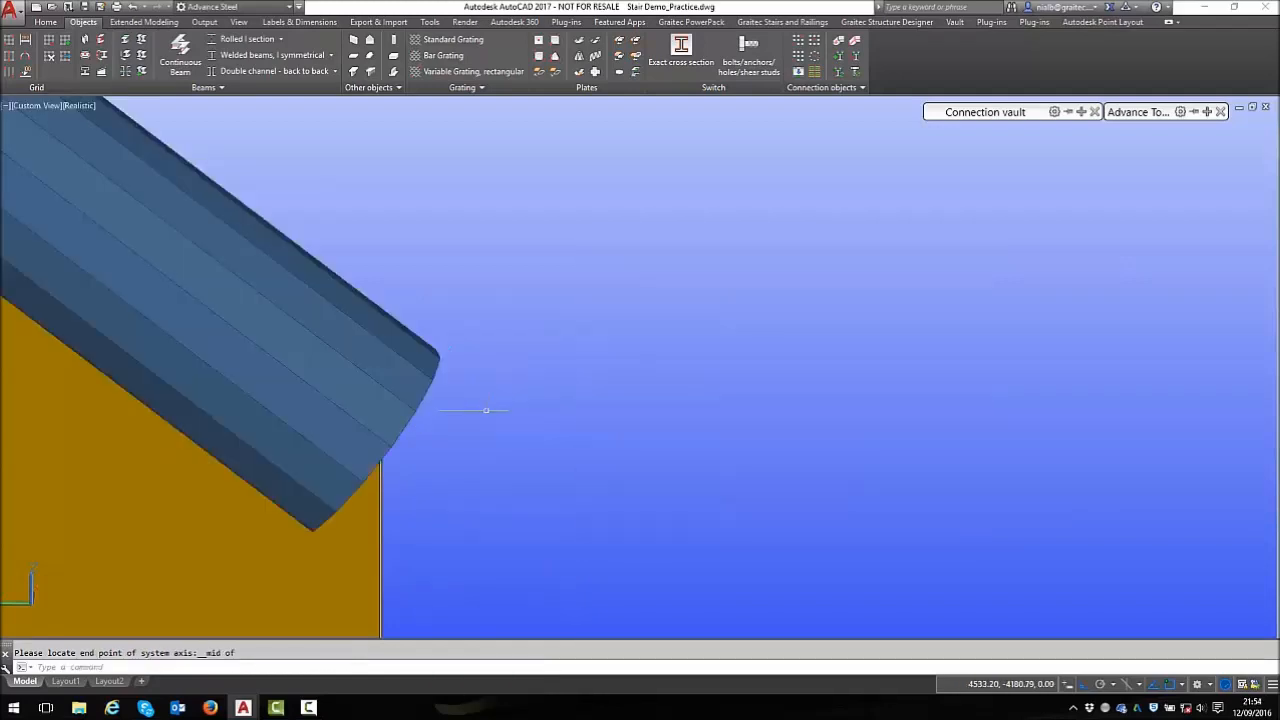
pyautogui.scroll(-10, 560, 398)
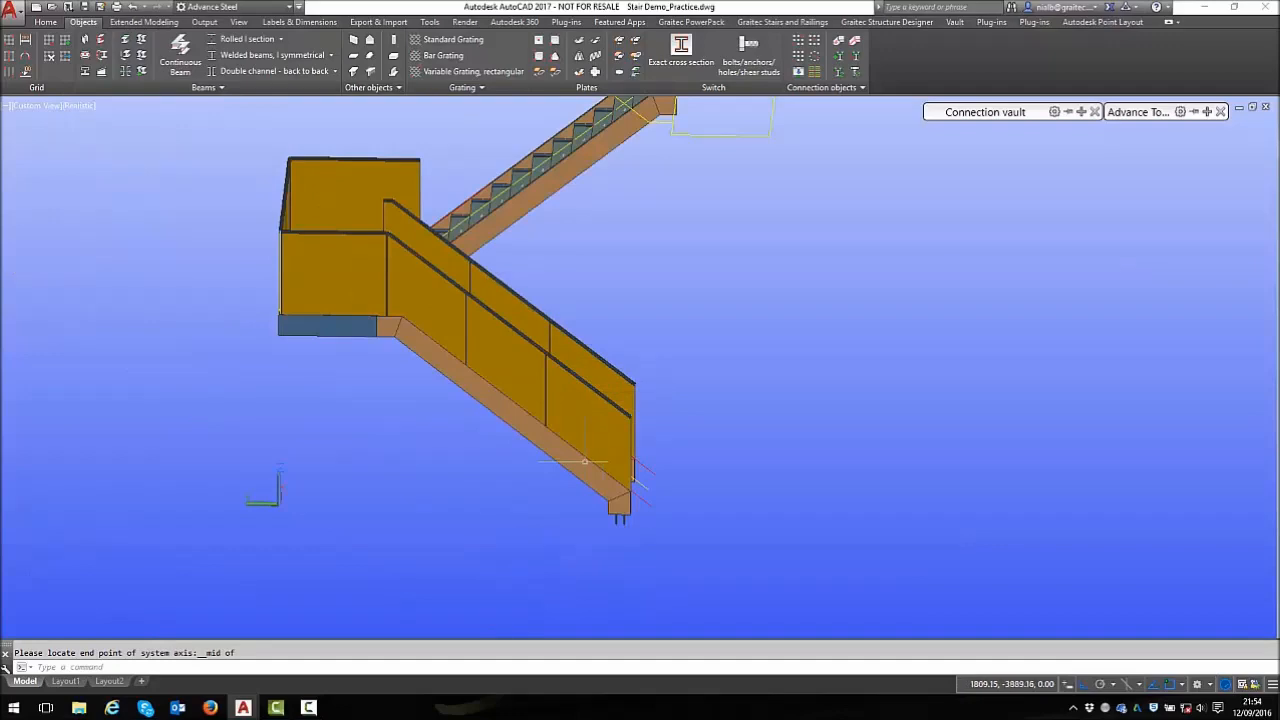
pyautogui.scroll(5, 428, 350)
pyautogui.scroll(-10, 271, 363)
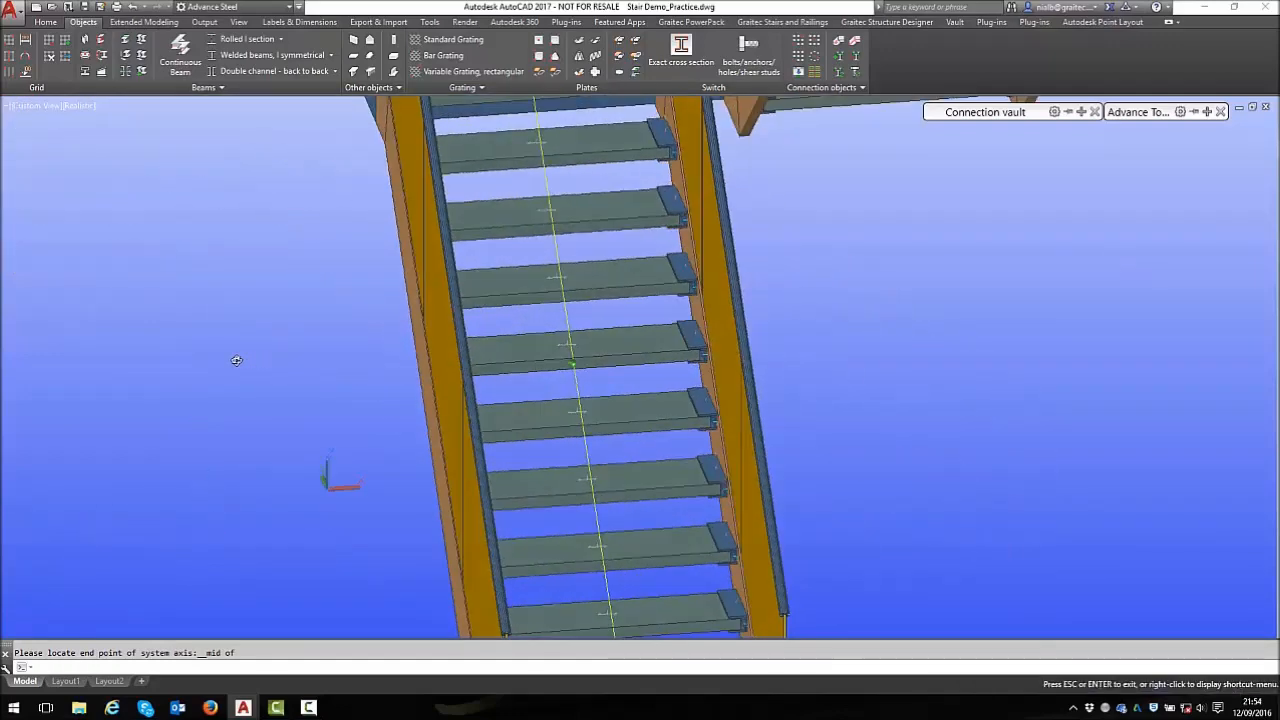
pyautogui.press('Escape')
pyautogui.scroll(6, 300, 285)
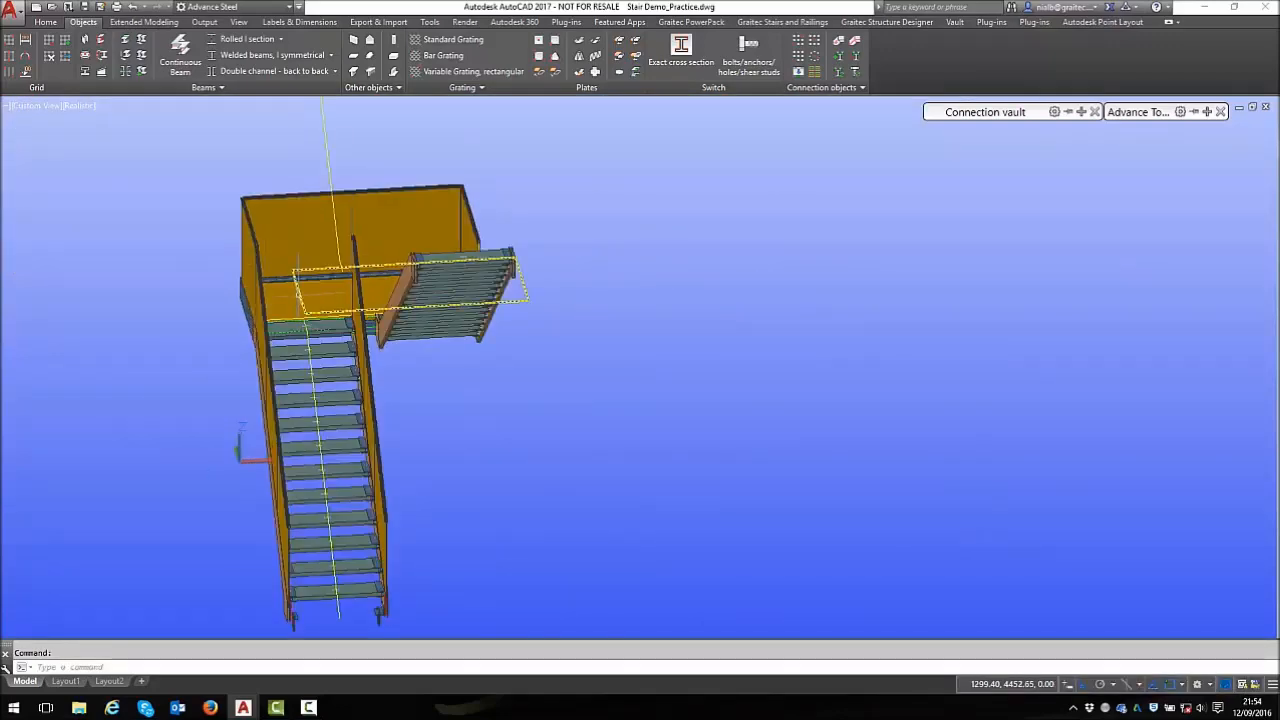
# Assign the document's Clear glass glazing material to all stair treads, selecting the similar treads from the lower flight's top one
pyautogui.keyDown('shift'); pyautogui.moveTo(362, 287); pyautogui.dragTo(620, 445, button='middle'); pyautogui.keyUp('shift')
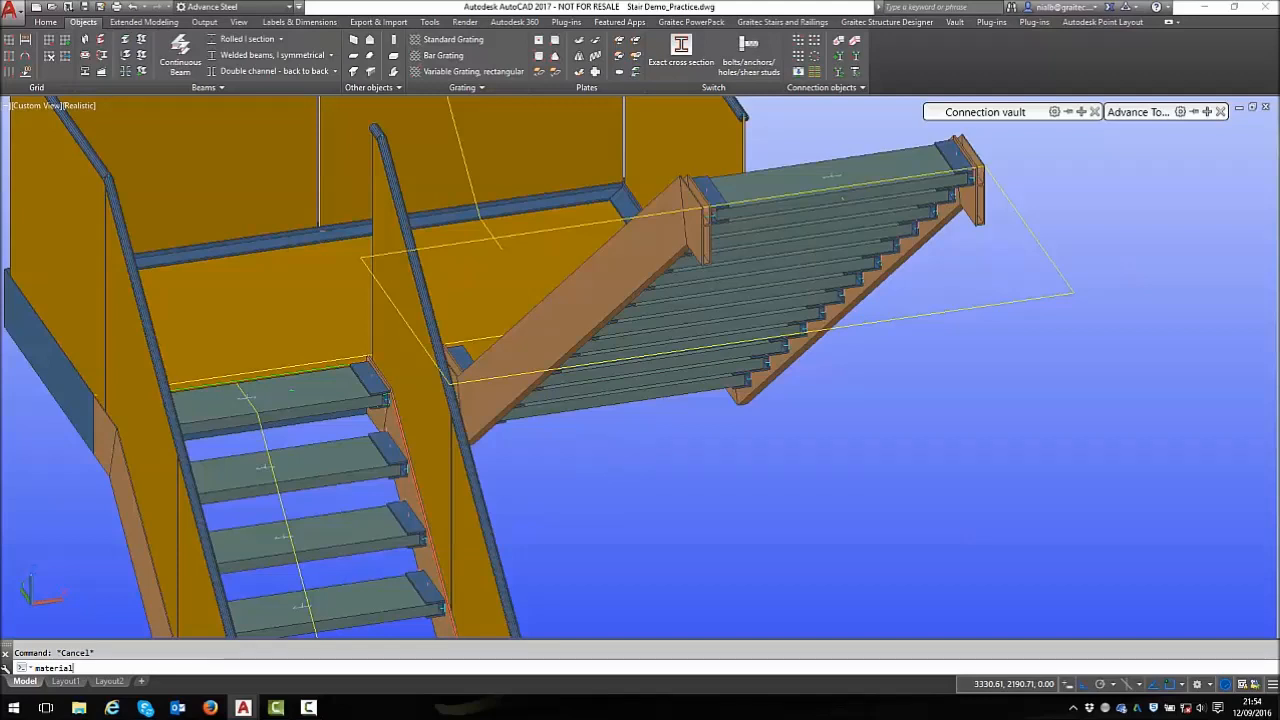
pyautogui.press('Return')
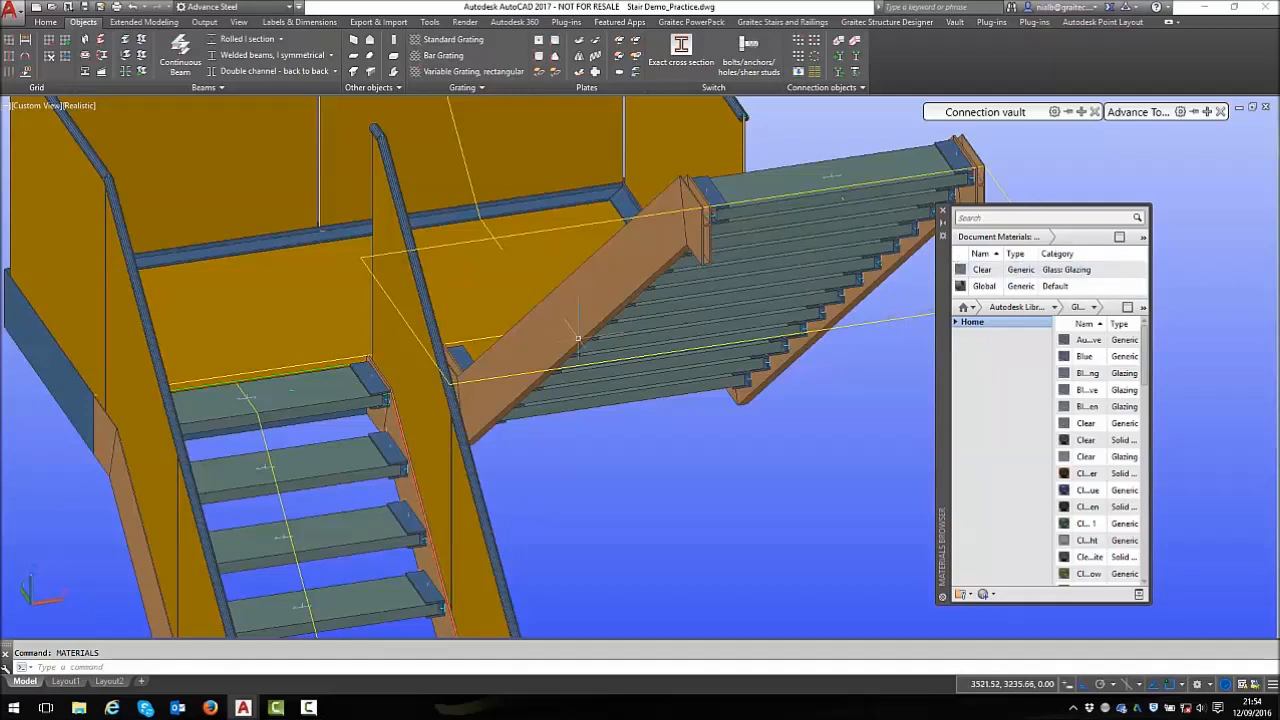
pyautogui.click(290, 392)
pyautogui.rightClick(330, 375)
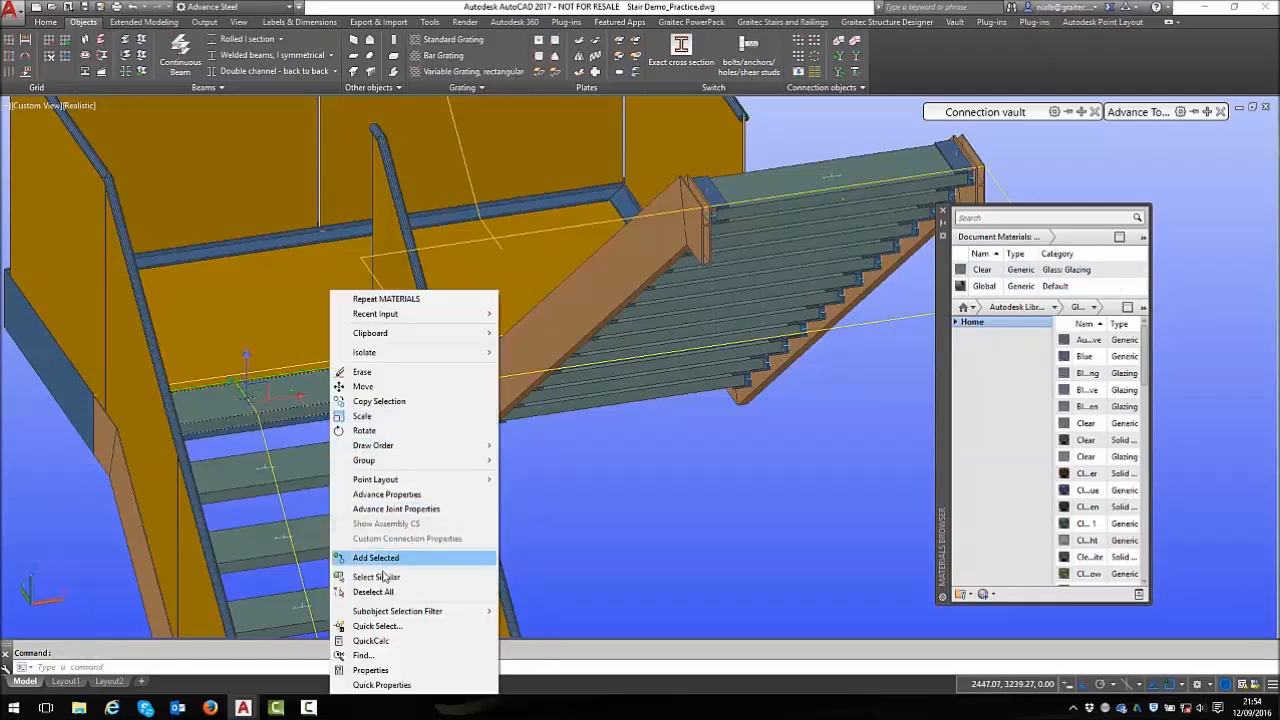
pyautogui.click(385, 576)
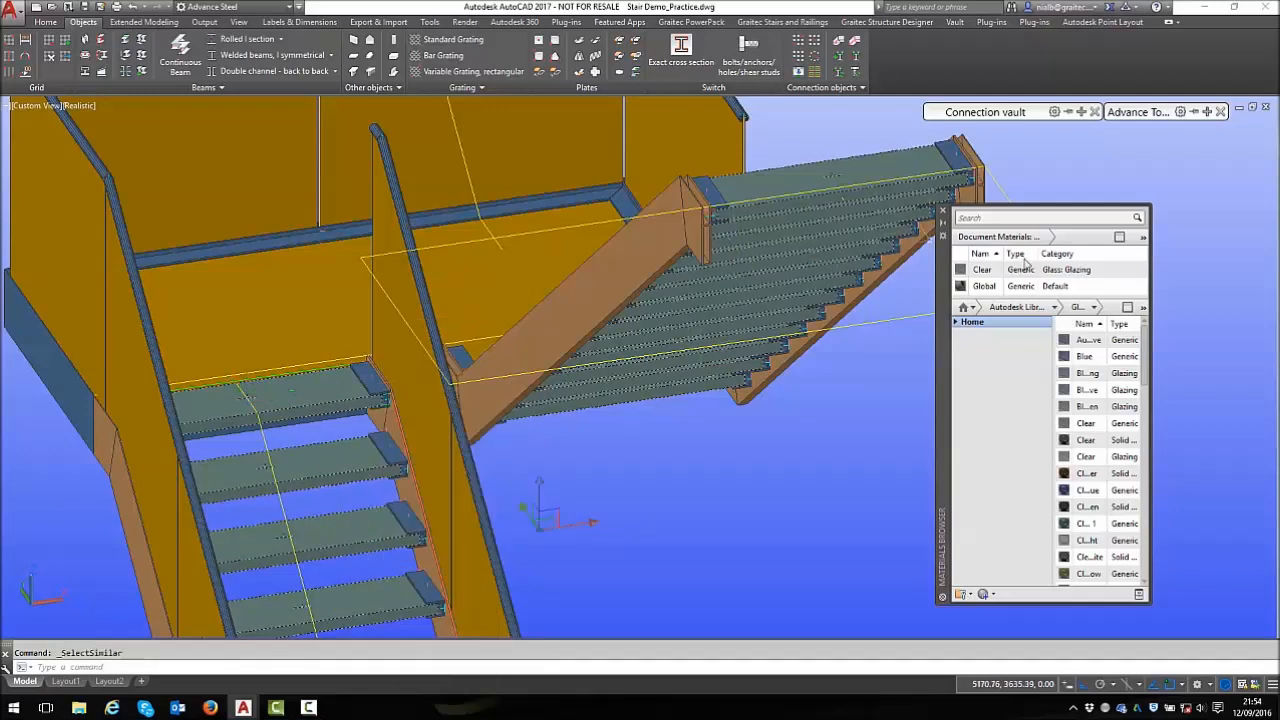
pyautogui.click(980, 272)
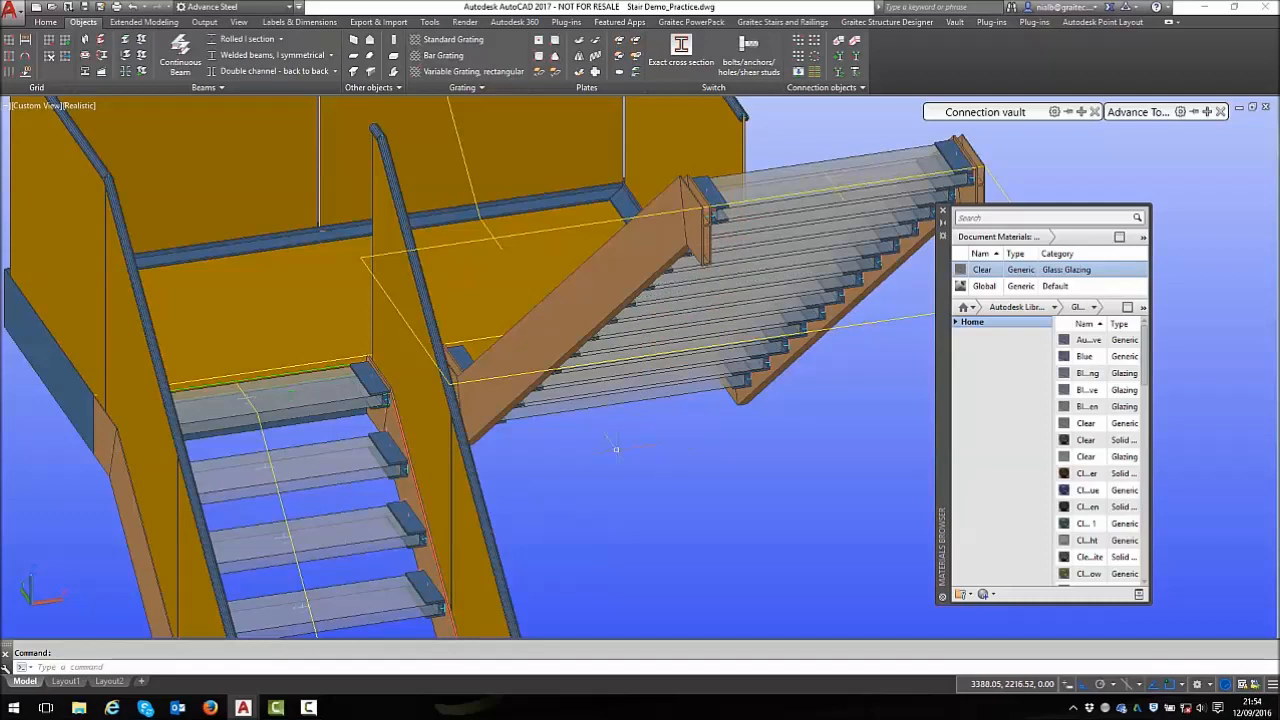
pyautogui.press('Escape')
# Select all plates similar to a balustrade glass panel and assign them the Clear glass glazing material
pyautogui.rightClick(311, 271)
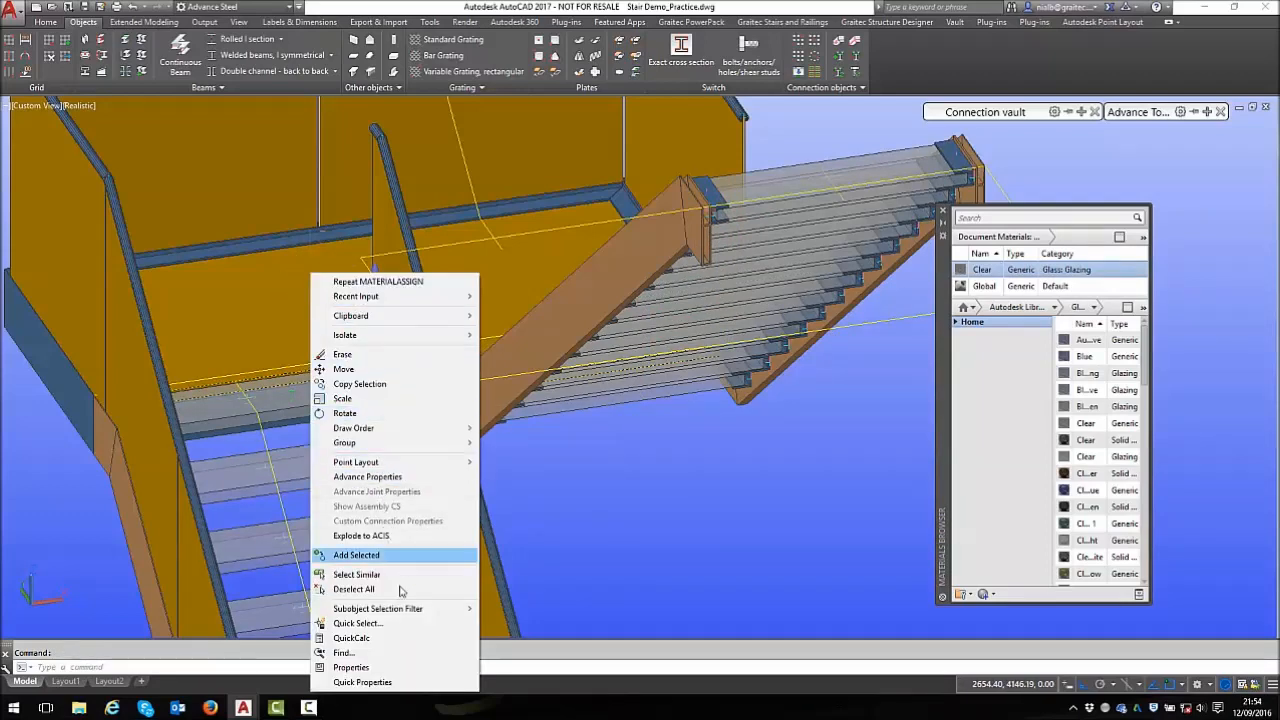
pyautogui.click(360, 574)
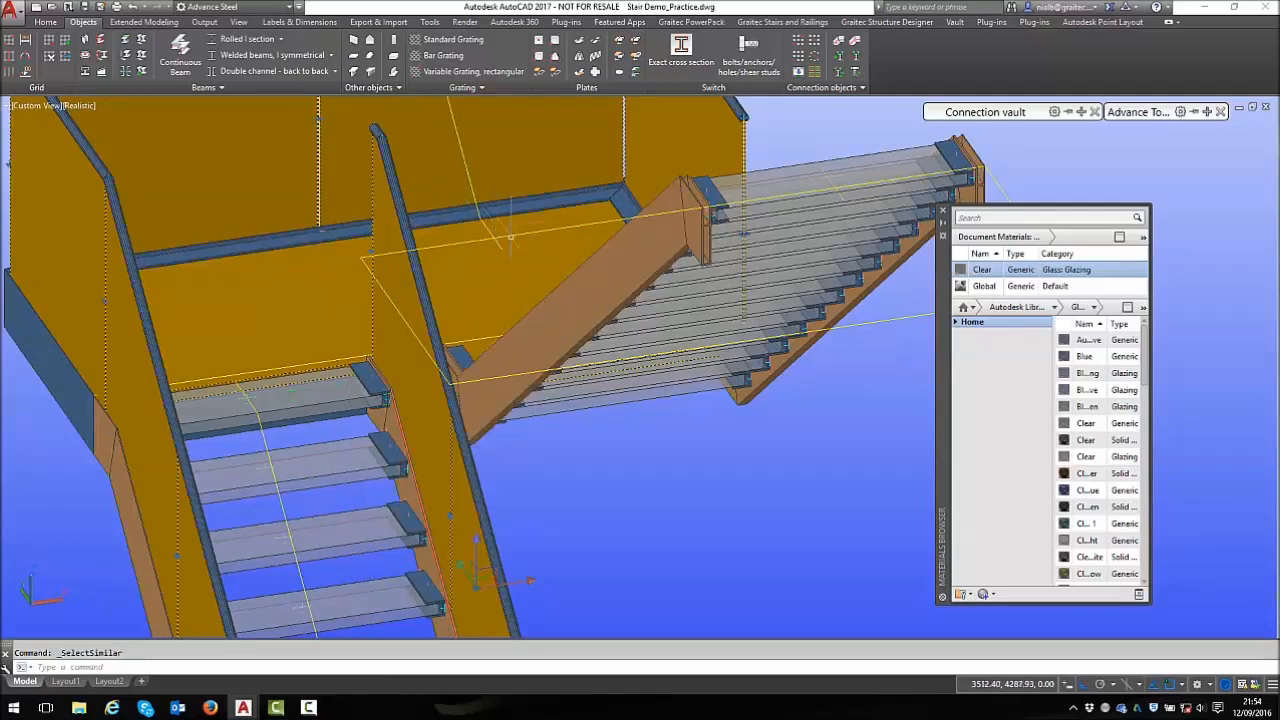
pyautogui.click(981, 270)
pyautogui.press('Escape')
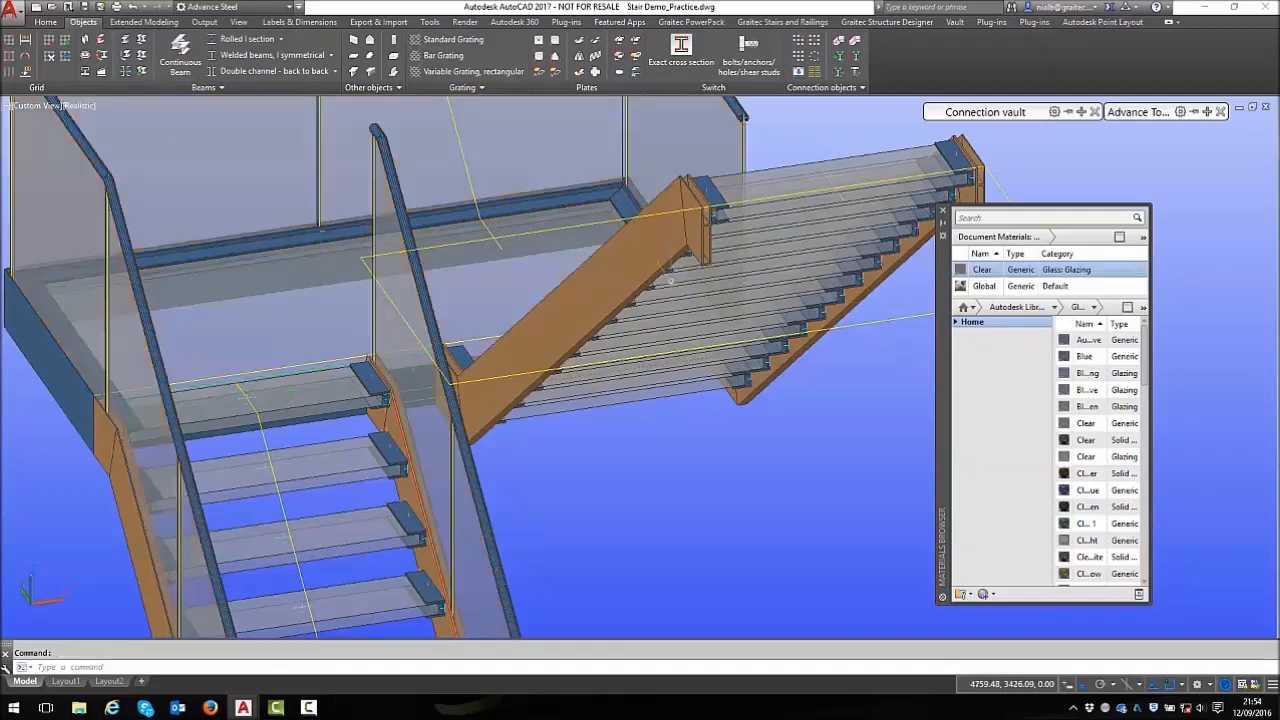
# Turn on the Upper Landing layer, leaving it thawed
pyautogui.scroll(-5, 415, 365)
pyautogui.keyDown('shift'); pyautogui.moveTo(416, 367); pyautogui.dragTo(449, 296, button='middle'); pyautogui.keyUp('shift')
pyautogui.scroll(10, 449, 296)
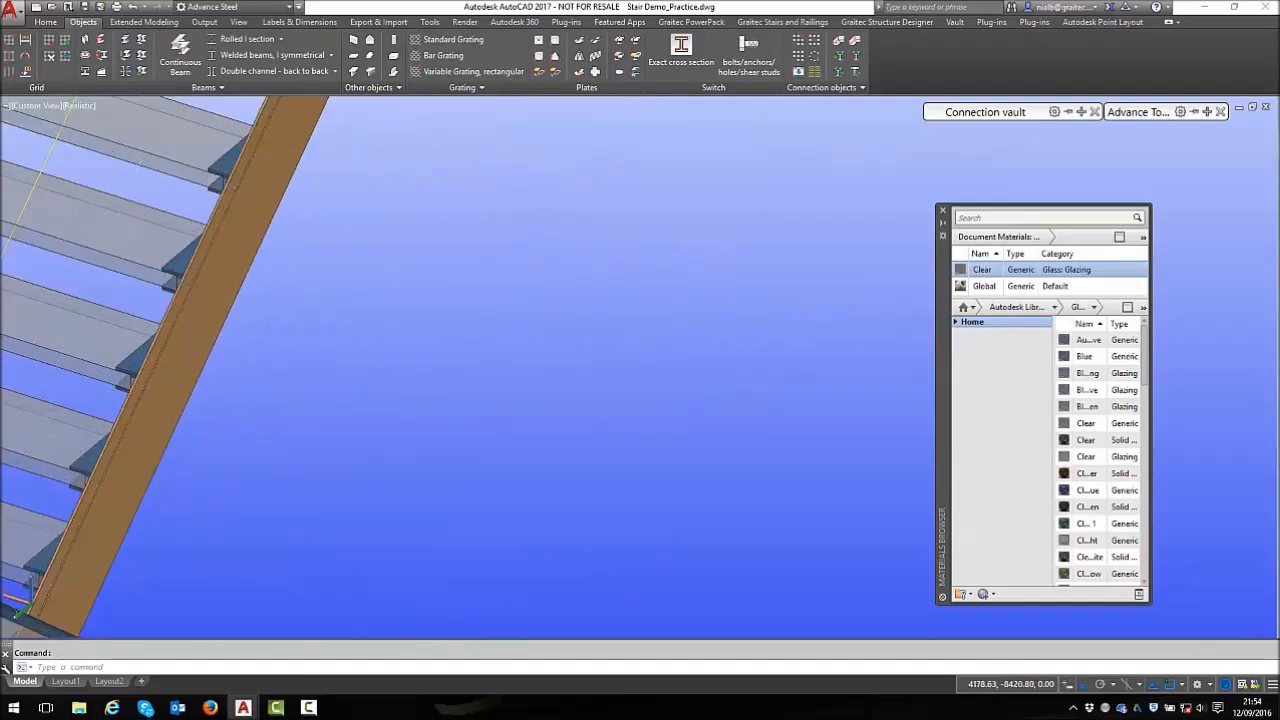
pyautogui.scroll(-8, 446, 298)
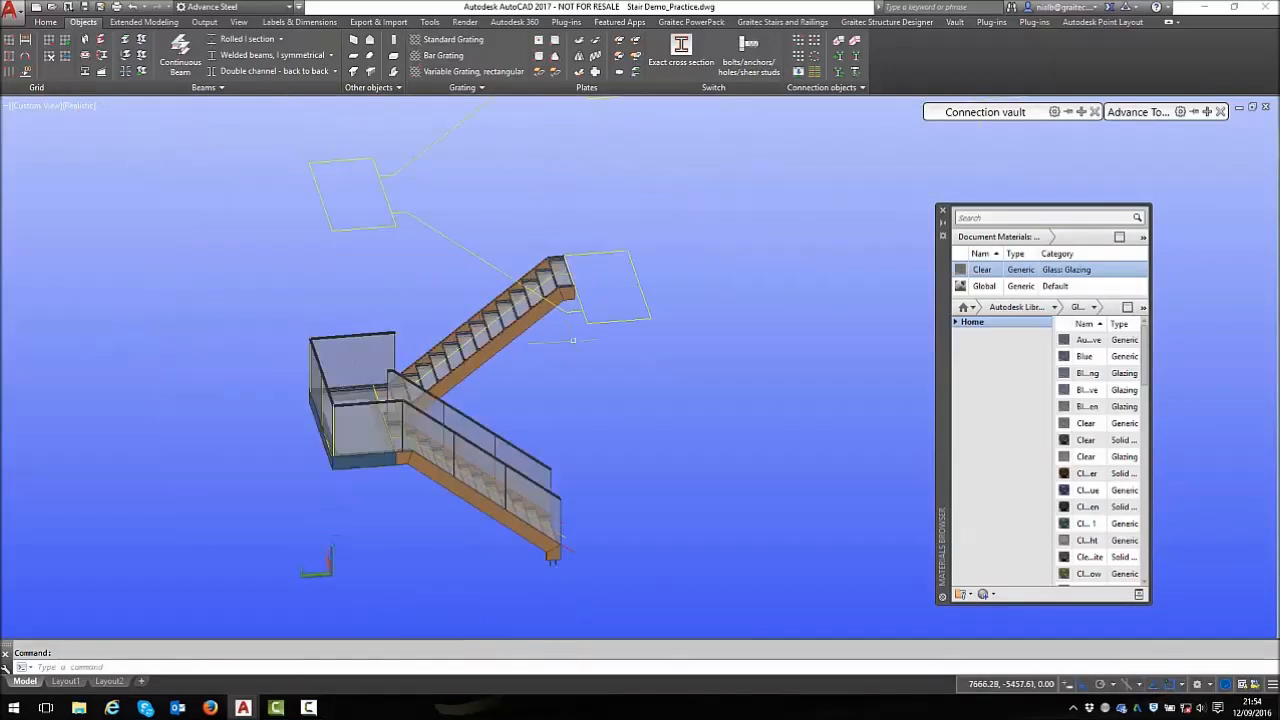
pyautogui.click(44, 22)
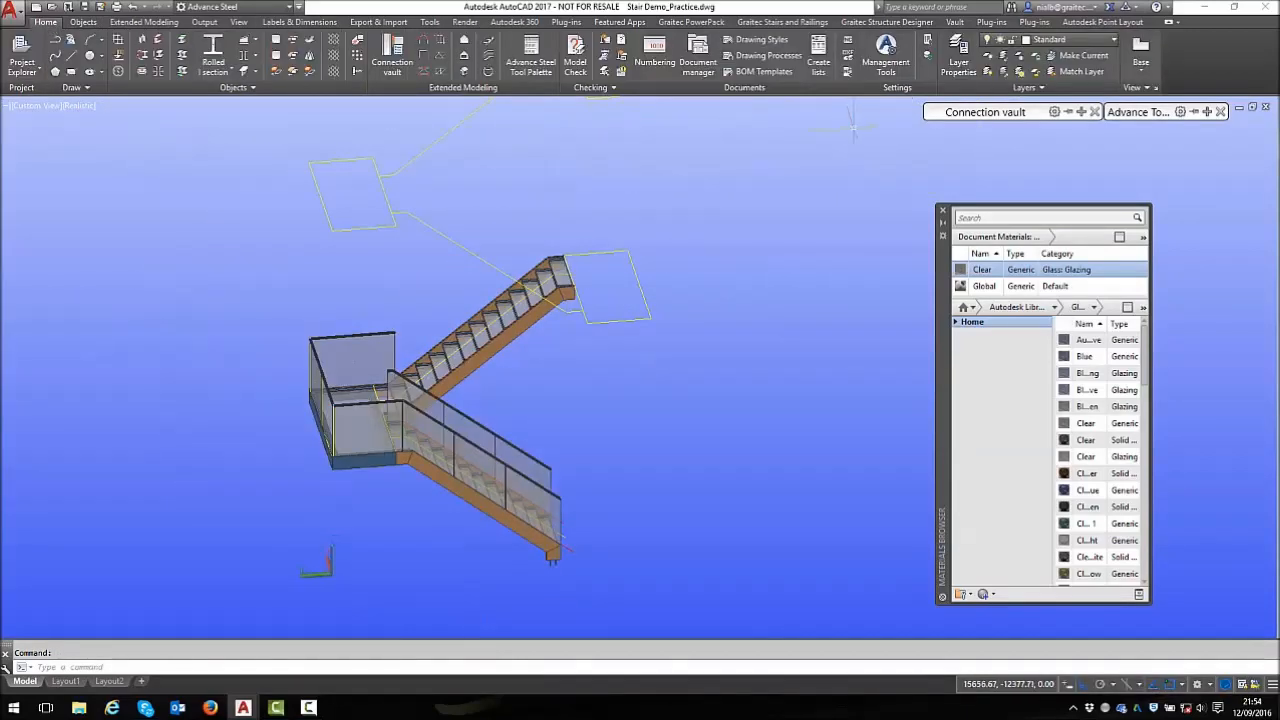
pyautogui.click(1090, 40)
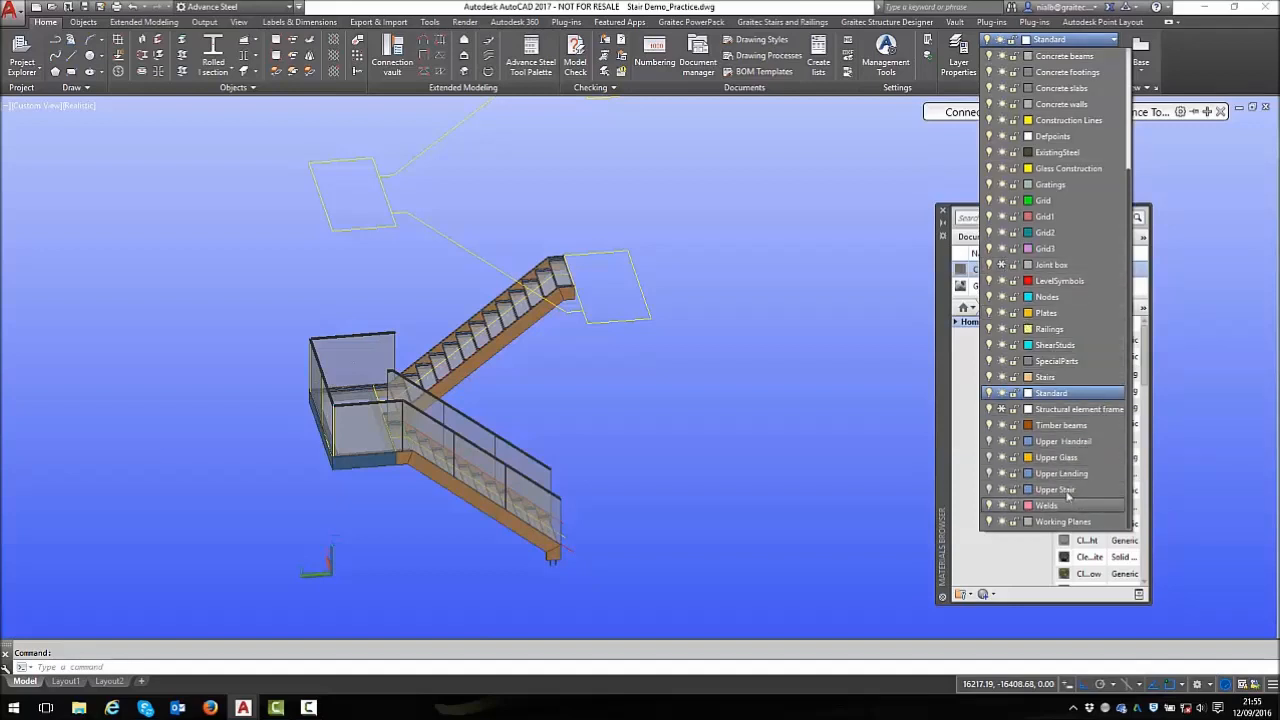
pyautogui.click(1003, 474)
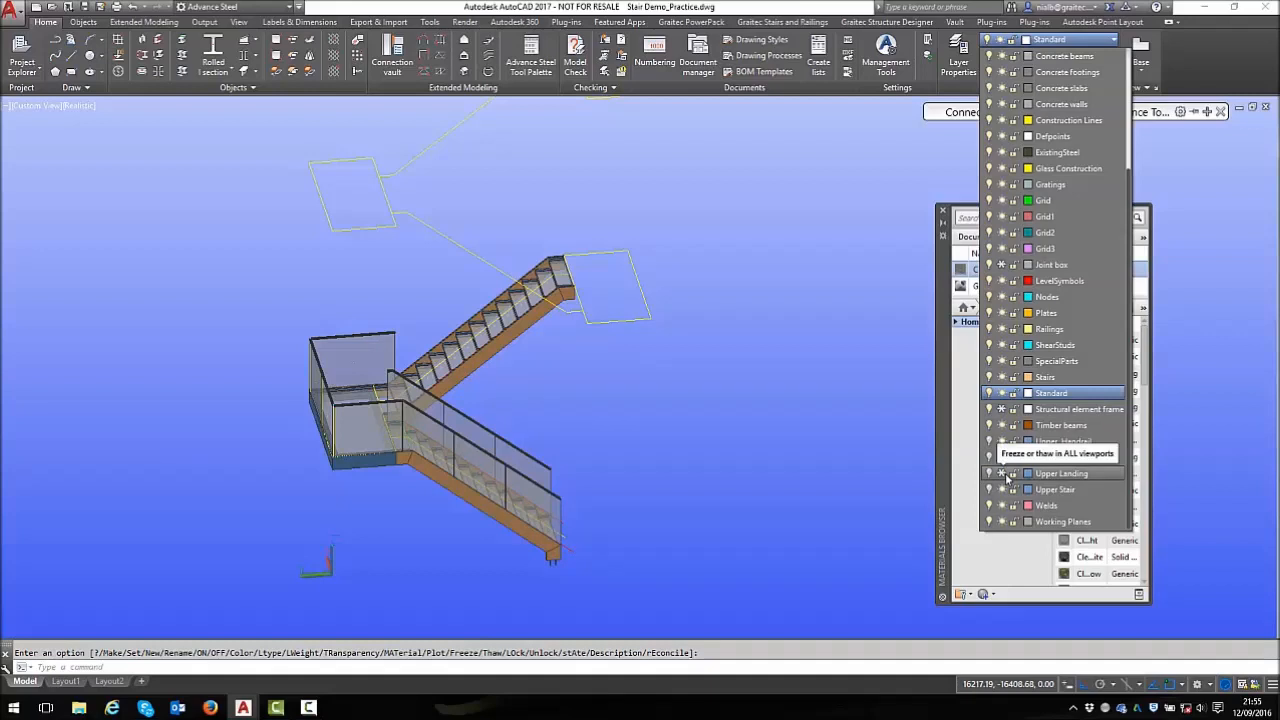
pyautogui.click(1003, 475)
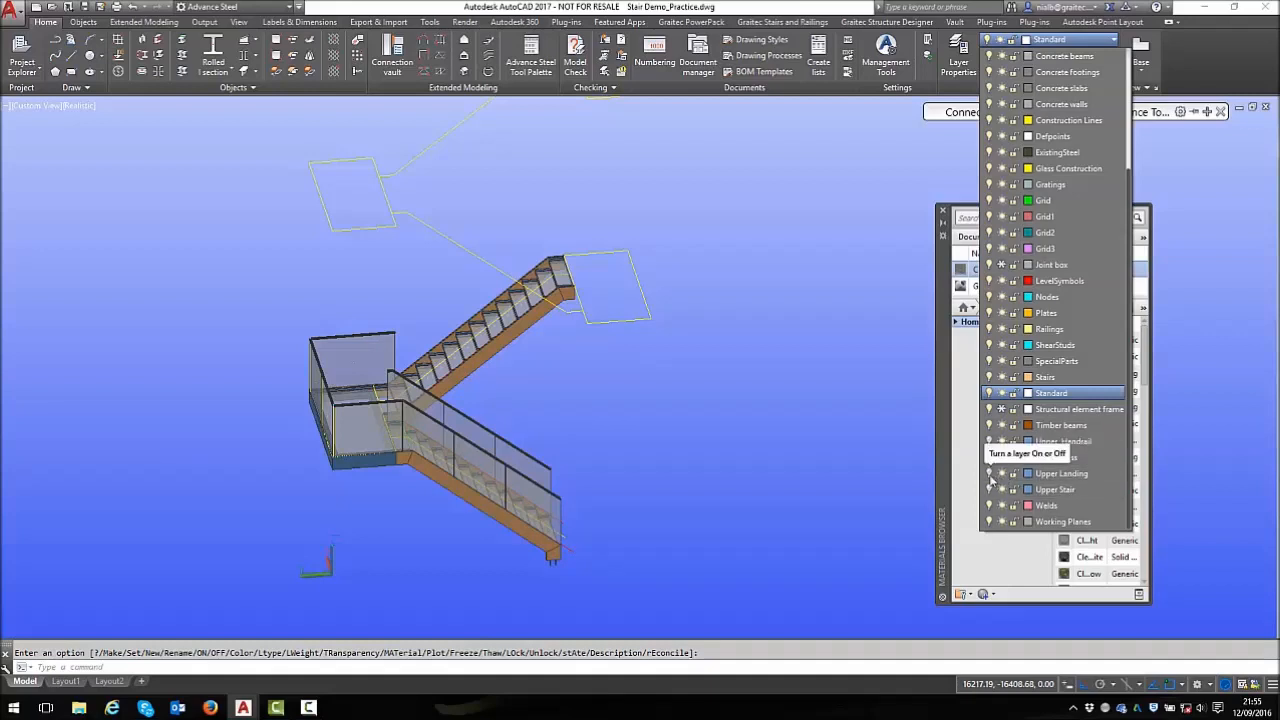
pyautogui.click(990, 477)
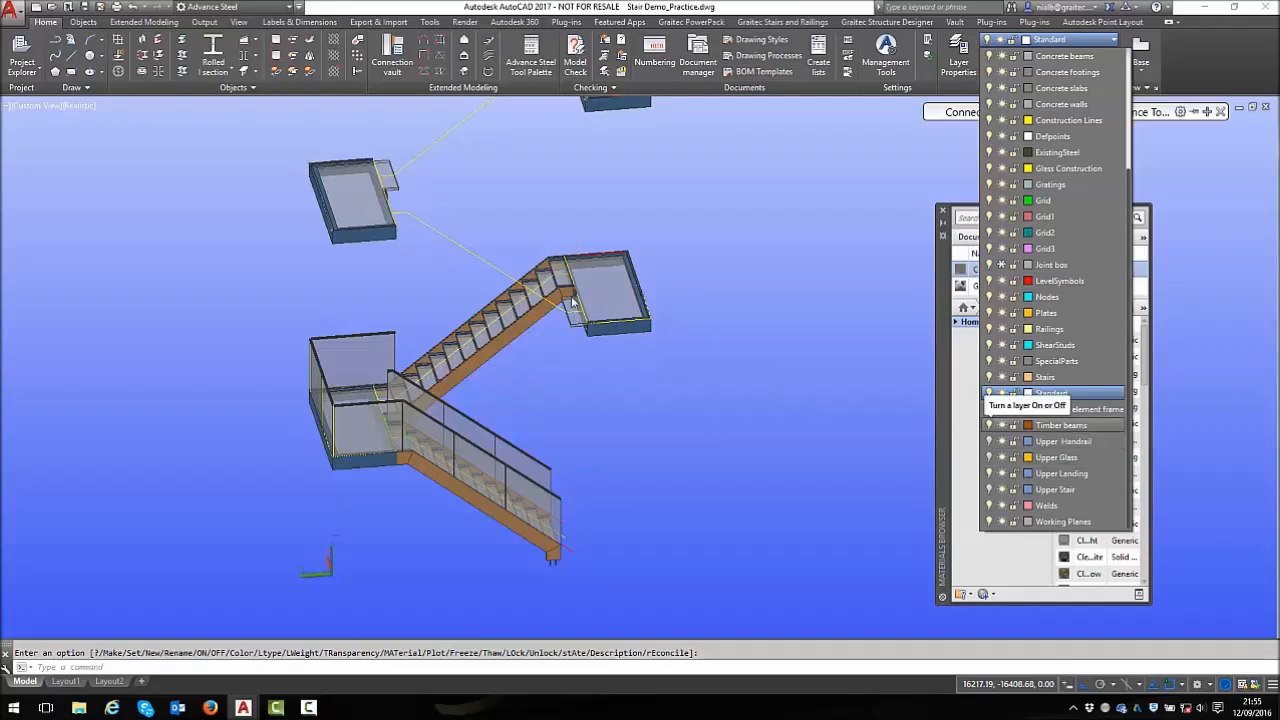
# Turn on the Upper Glass, Upper Stair and Upper Handrail layers
pyautogui.click(990, 457)
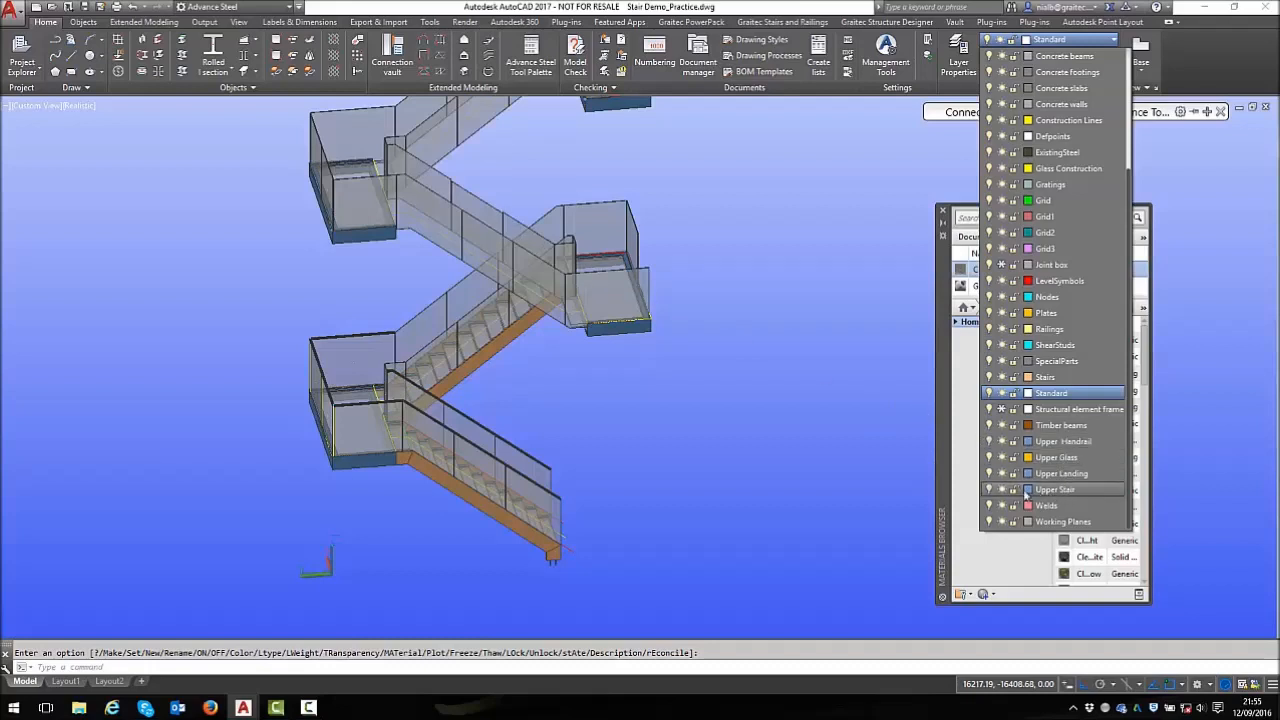
pyautogui.click(990, 489)
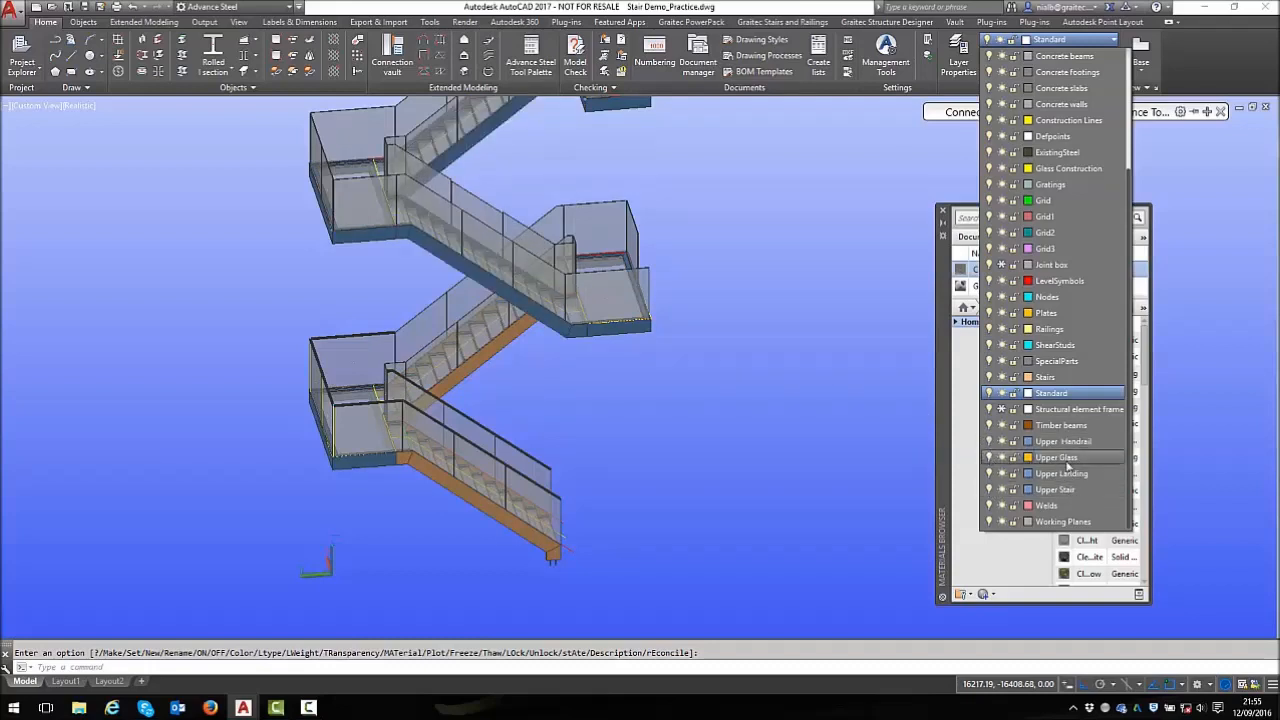
pyautogui.click(990, 441)
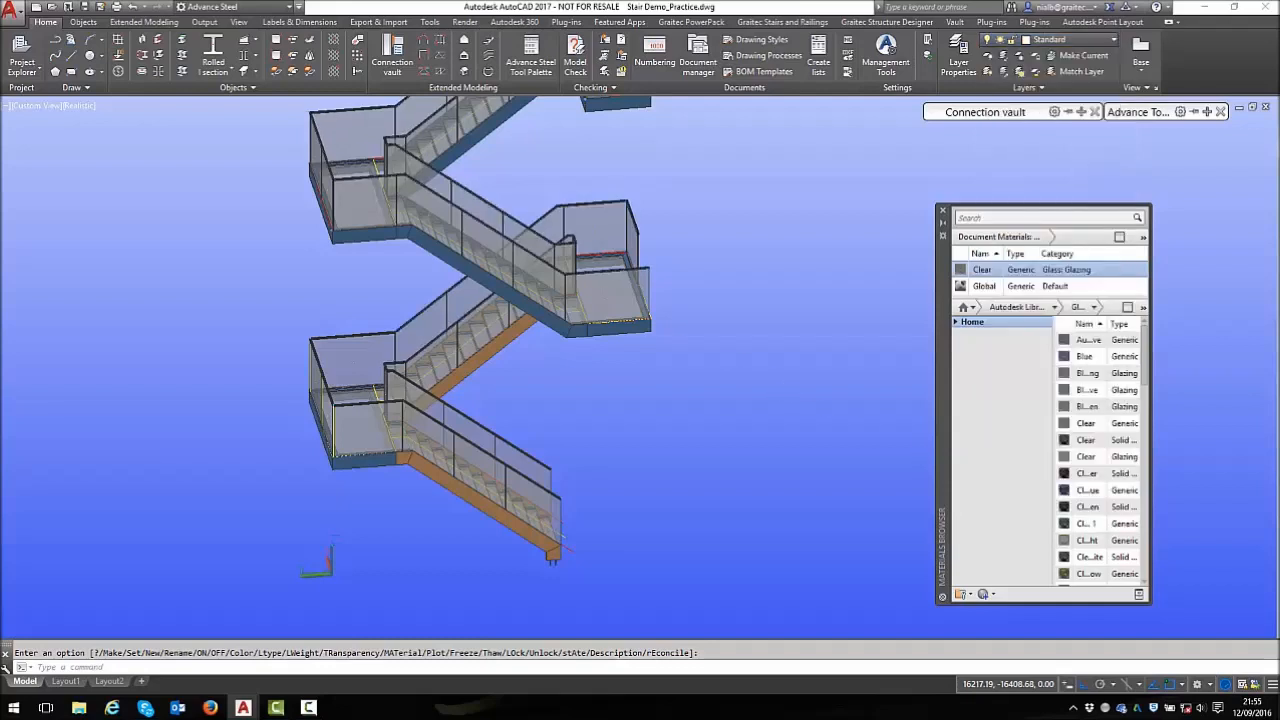
pyautogui.press('Escape')
# Examine the complete multi-flight staircase from several sides, including its treads, landings, glass balustrades and handrails
pyautogui.scroll(4, 609, 253)
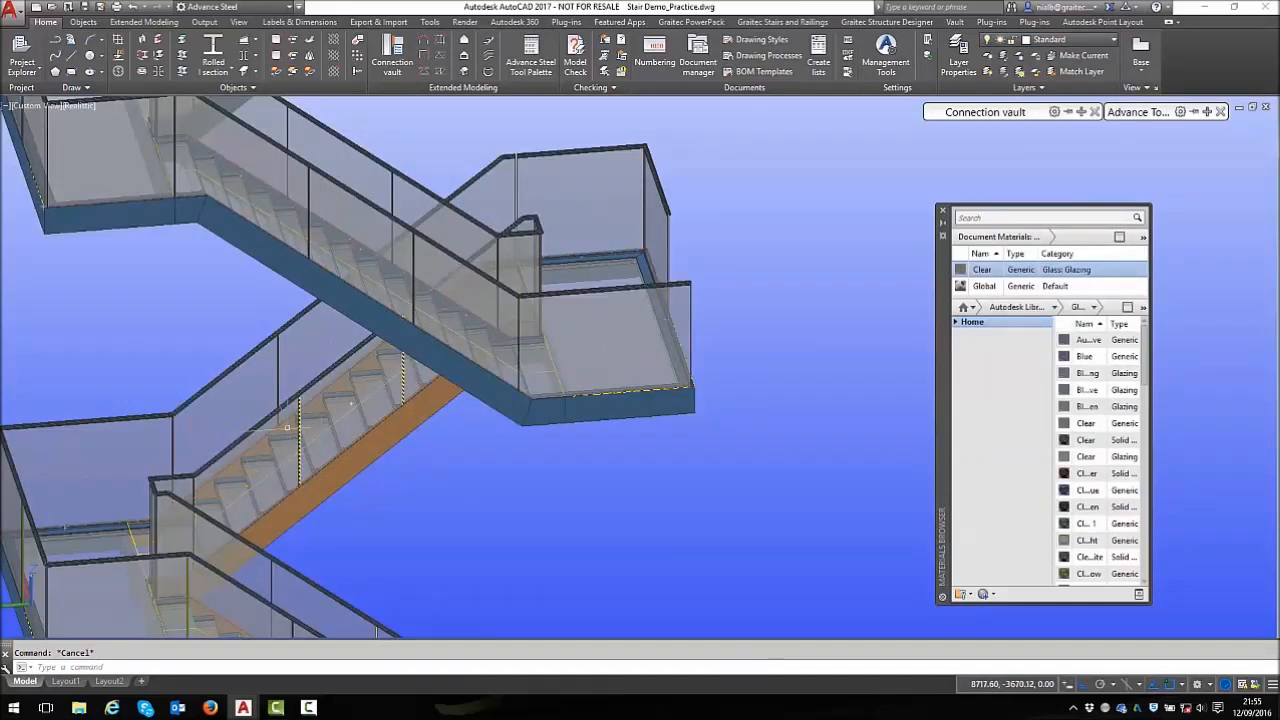
pyautogui.scroll(-5, 567, 372)
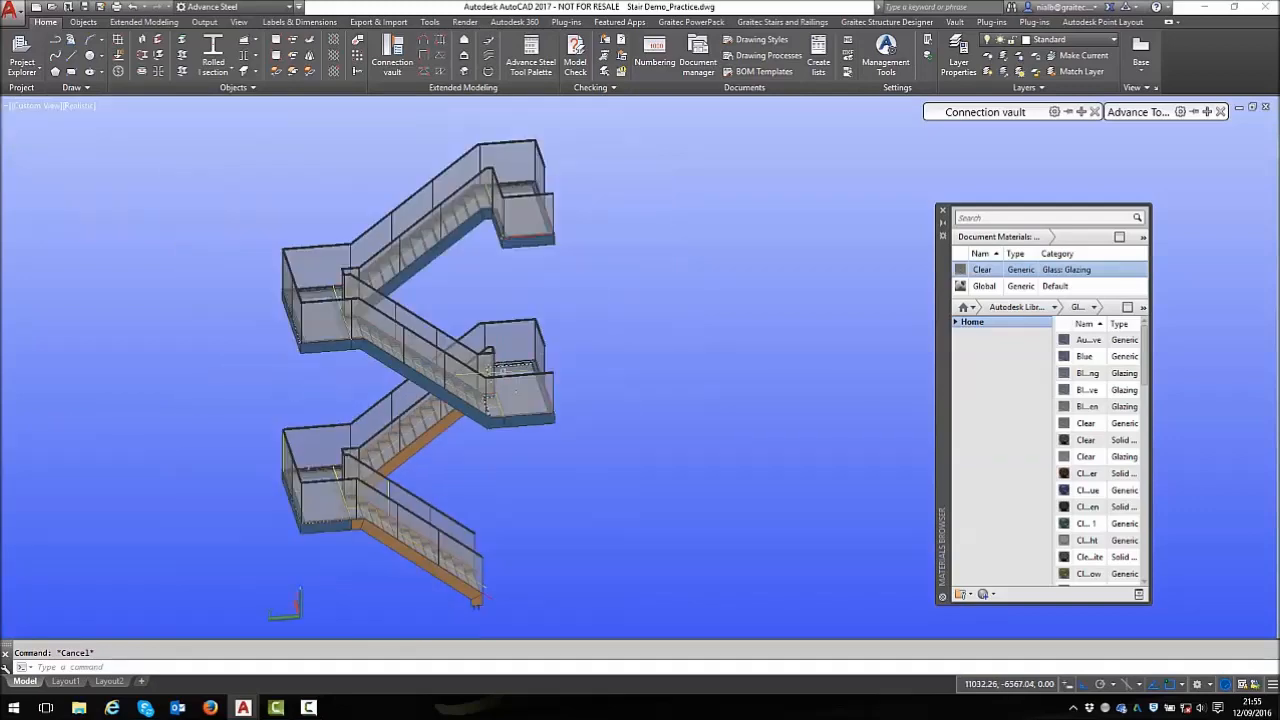
pyautogui.scroll(3, 600, 240)
pyautogui.keyDown('shift'); pyautogui.moveTo(564, 349); pyautogui.dragTo(405, 328, button='middle'); pyautogui.keyUp('shift')
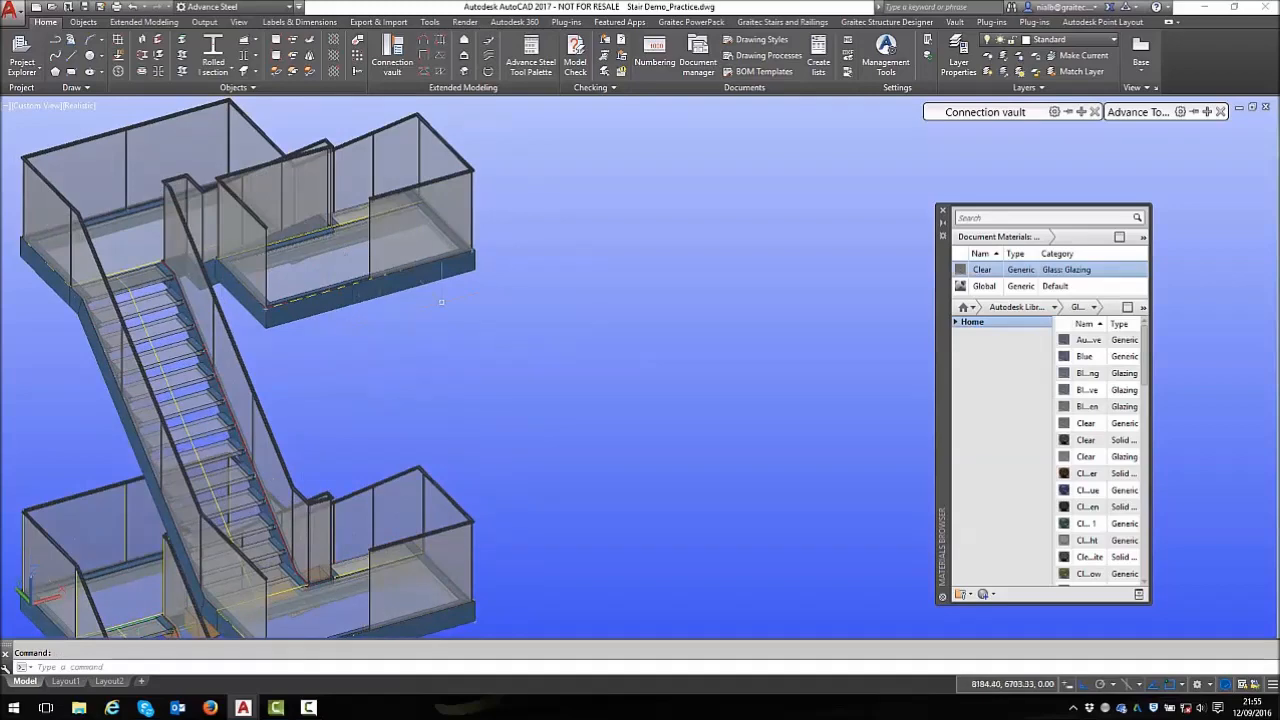
pyautogui.scroll(-5, 595, 228)
pyautogui.keyDown('shift'); pyautogui.moveTo(546, 423); pyautogui.dragTo(783, 304, button='middle'); pyautogui.keyUp('shift')
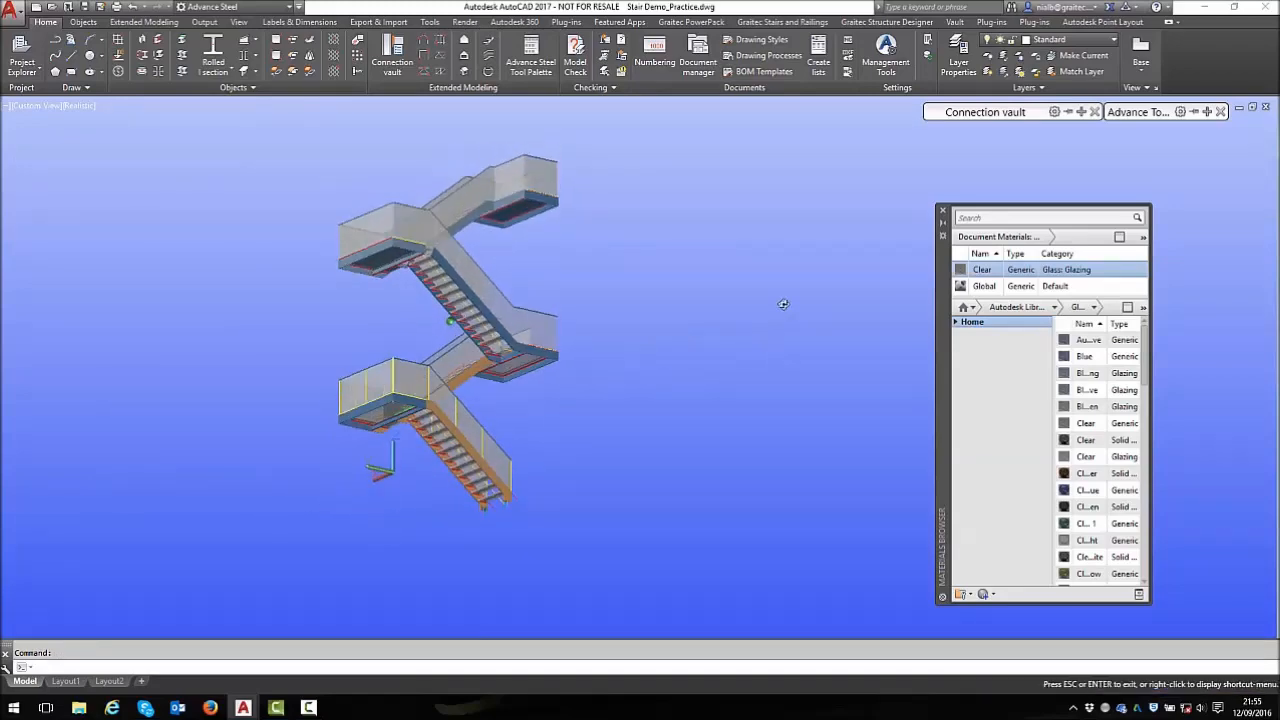
pyautogui.scroll(6, 481, 273)
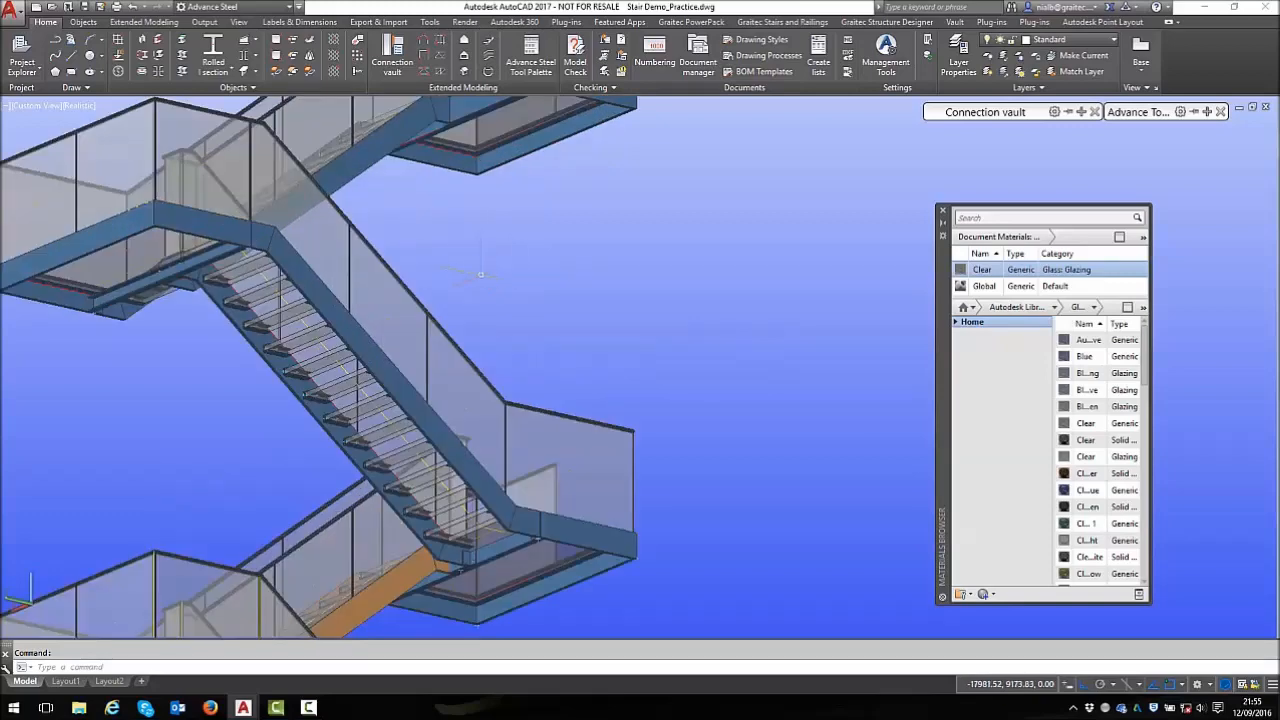
pyautogui.scroll(1, 500, 287)
pyautogui.keyDown('shift'); pyautogui.moveTo(395, 277); pyautogui.dragTo(97, 337, button='middle'); pyautogui.keyUp('shift')
pyautogui.scroll(3, 430, 290)
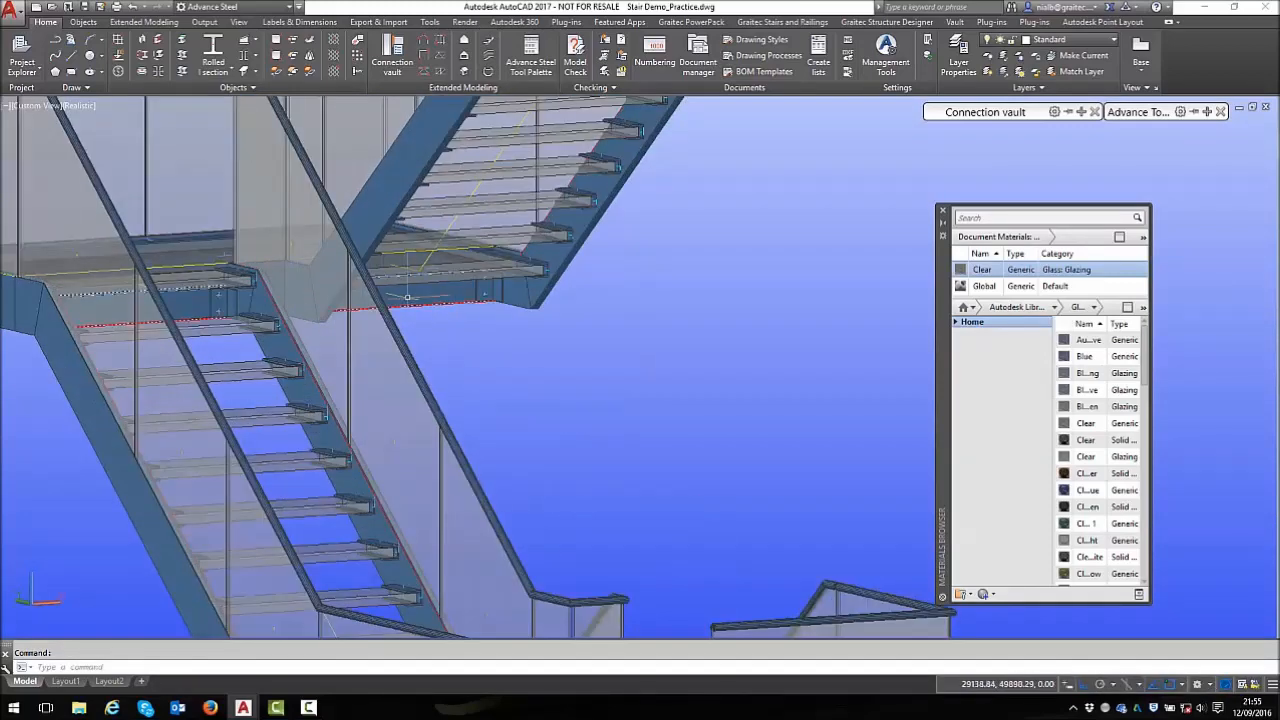
pyautogui.scroll(3, 491, 293)
pyautogui.scroll(-6, 491, 293)
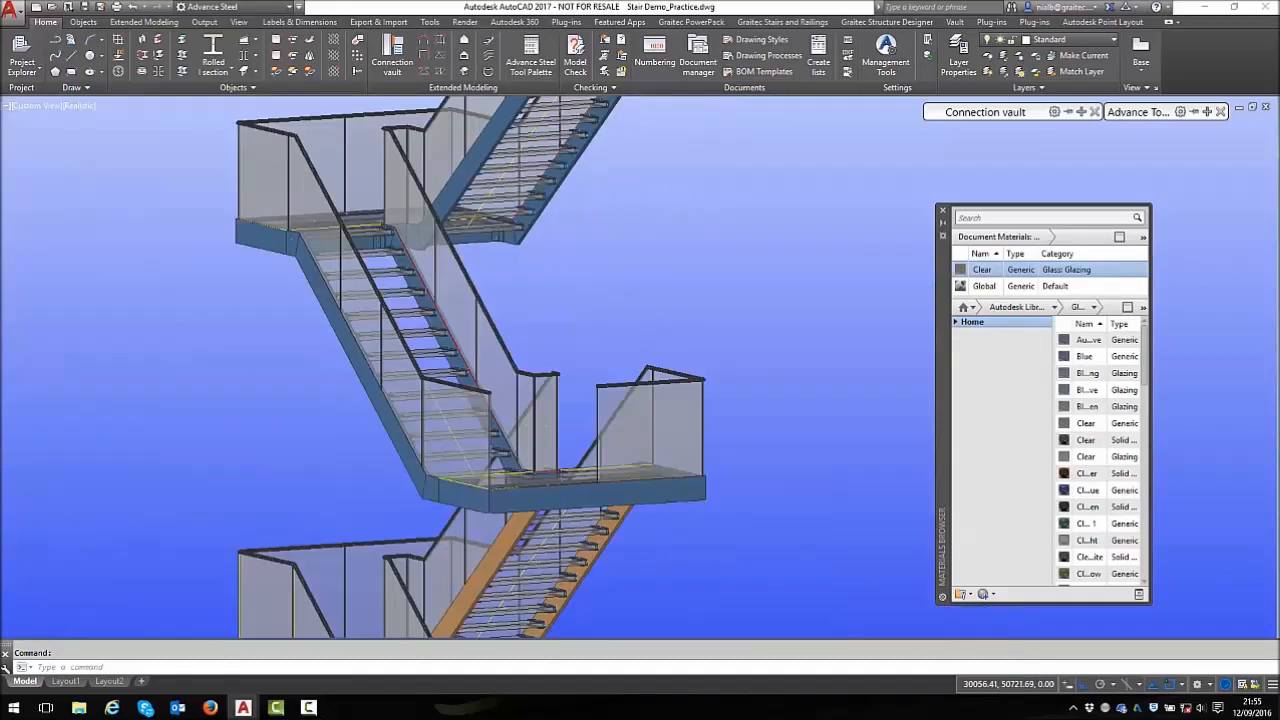
pyautogui.scroll(5, 470, 211)
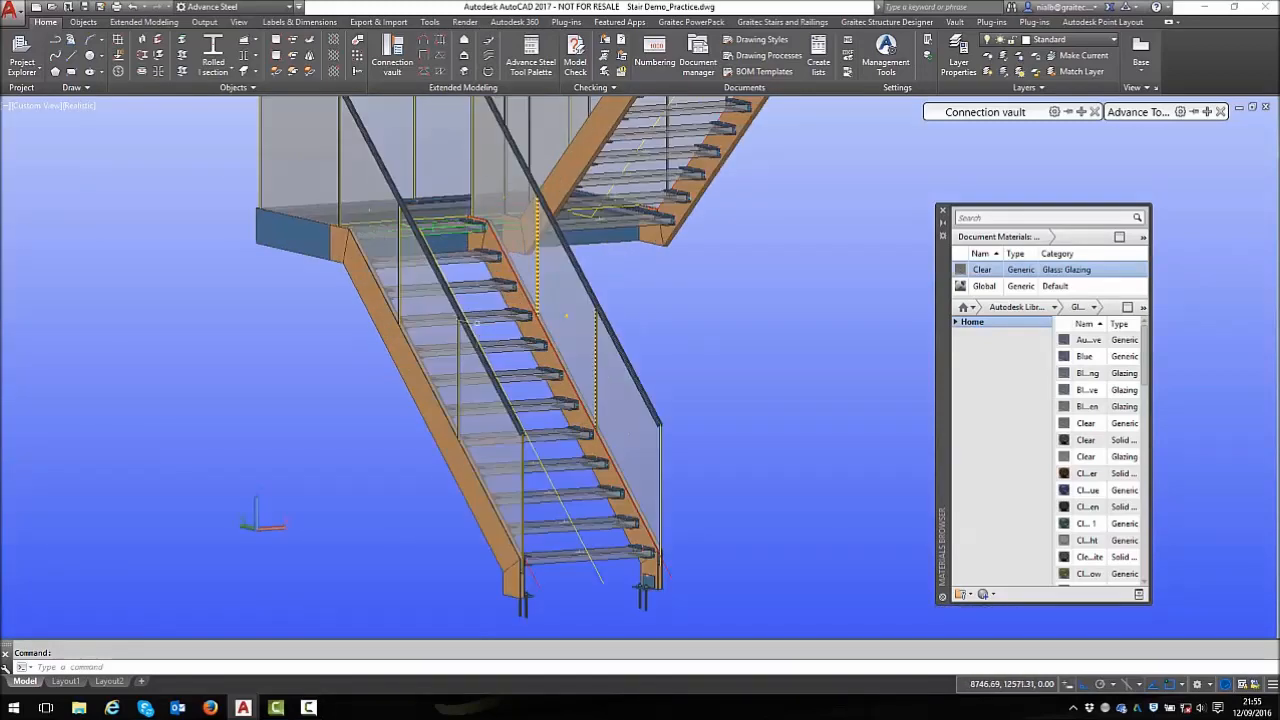
pyautogui.scroll(-4, 470, 211)
pyautogui.moveTo(1000, 111)
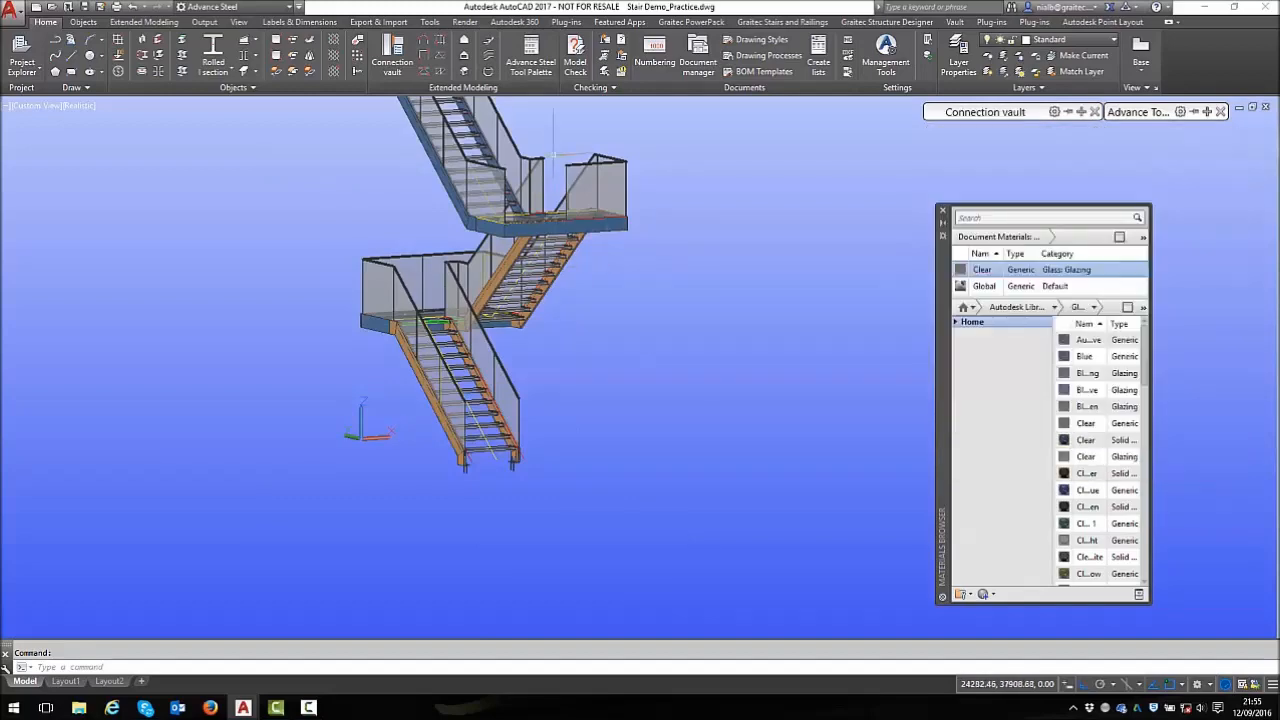
pyautogui.scroll(6, 655, 299)
pyautogui.keyDown('shift'); pyautogui.moveTo(483, 266); pyautogui.dragTo(546, 240, button='middle'); pyautogui.keyUp('shift')
pyautogui.keyDown('shift'); pyautogui.moveTo(548, 300); pyautogui.dragTo(520, 249, button='middle'); pyautogui.keyUp('shift')
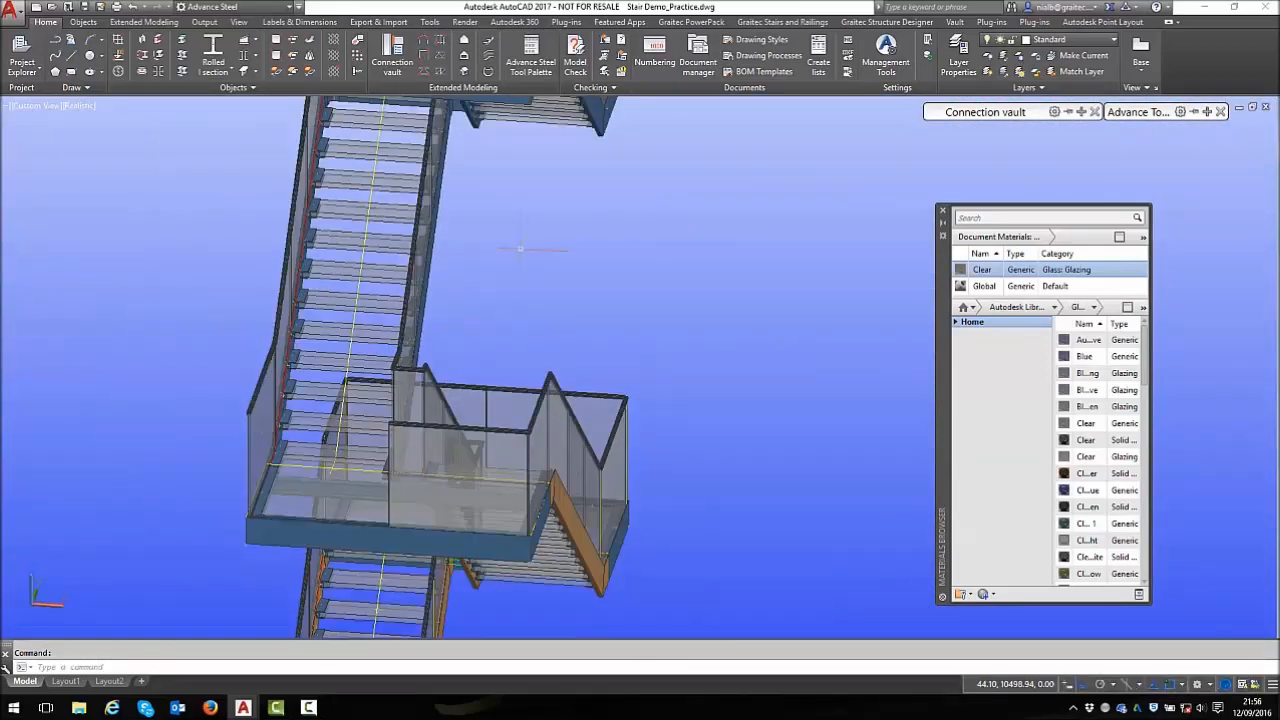
pyautogui.scroll(-5, 657, 289)
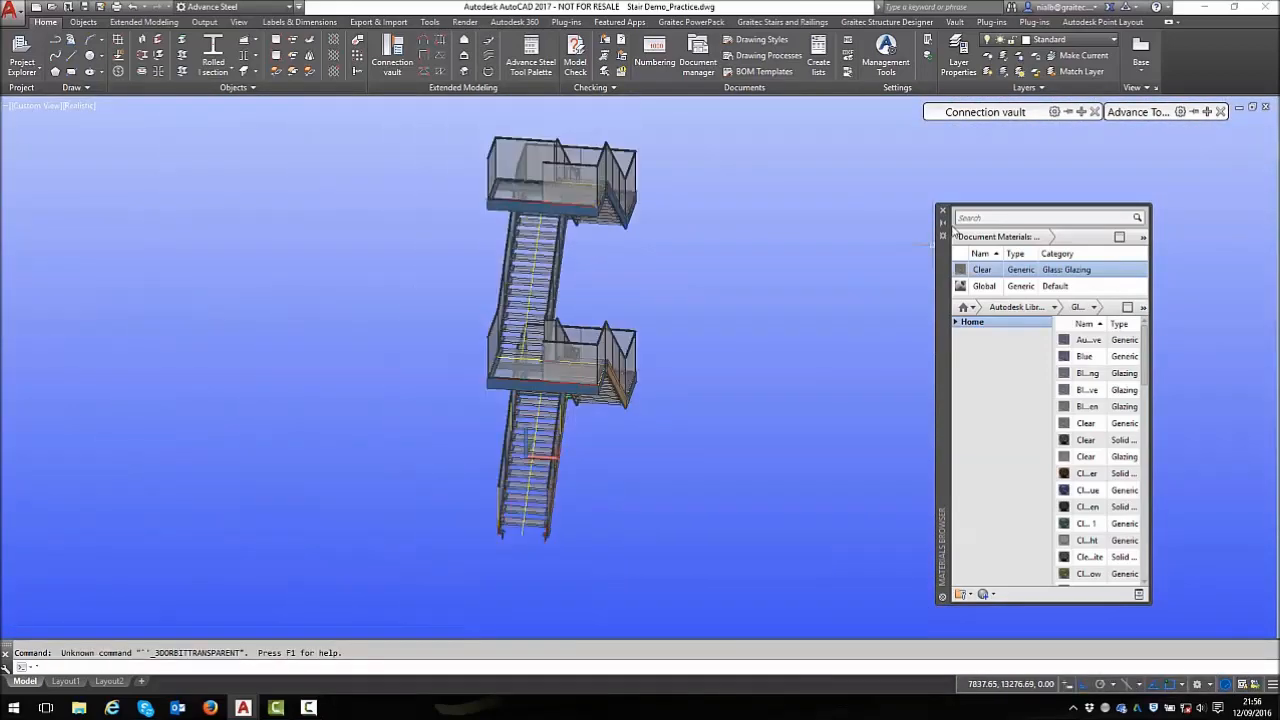
# Close the Materials Browser and show the whole staircase model in the SW Isometric view
pyautogui.click(941, 214)
pyautogui.click(38, 105)
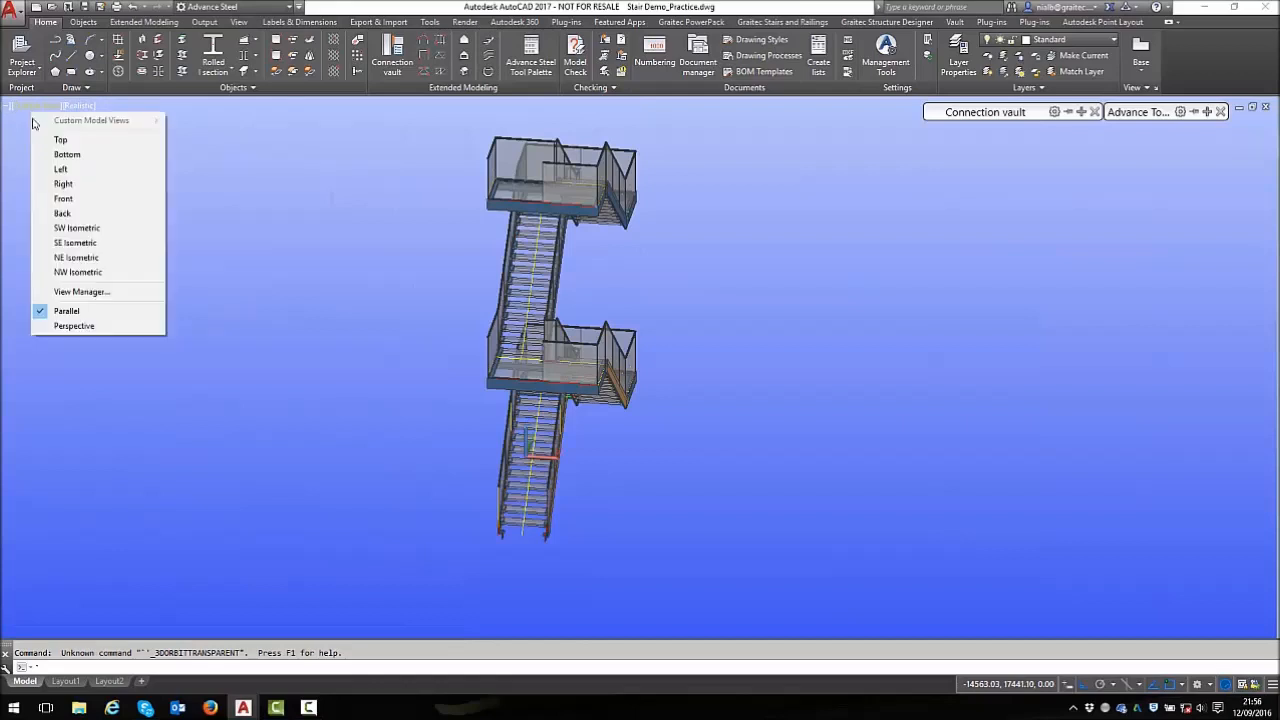
pyautogui.click(78, 228)
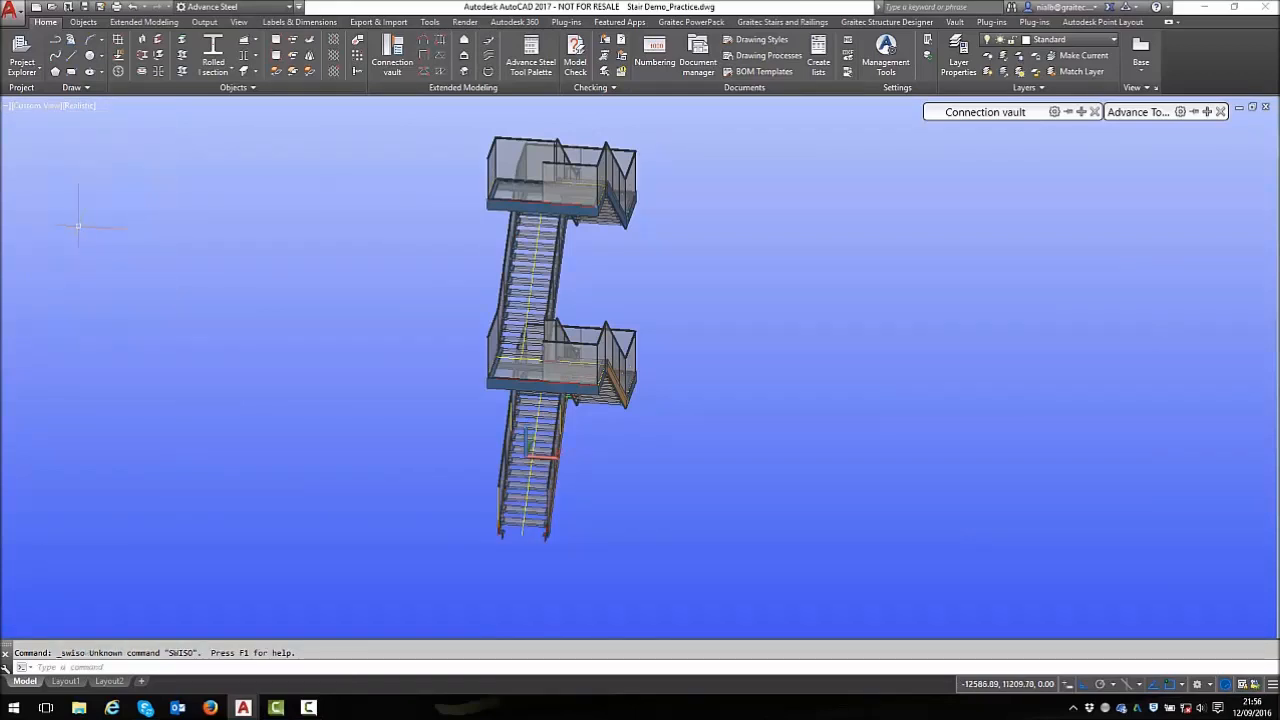
pyautogui.click(36, 112)
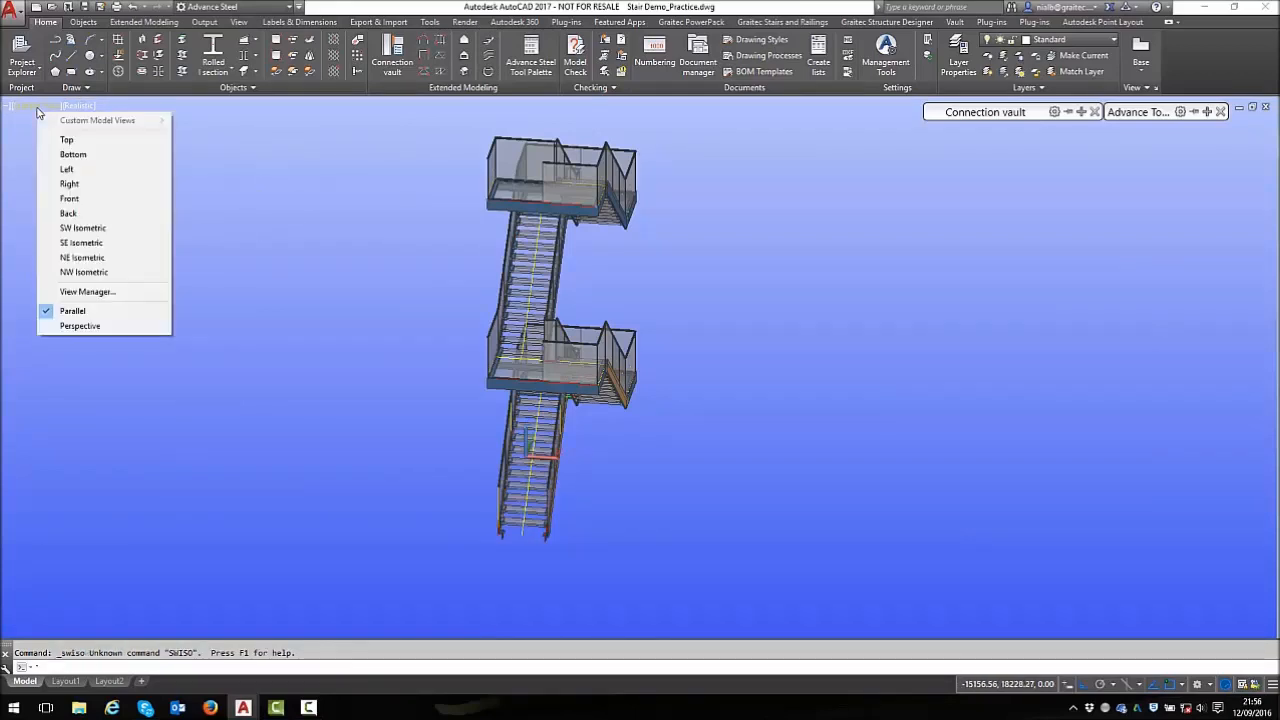
pyautogui.click(83, 233)
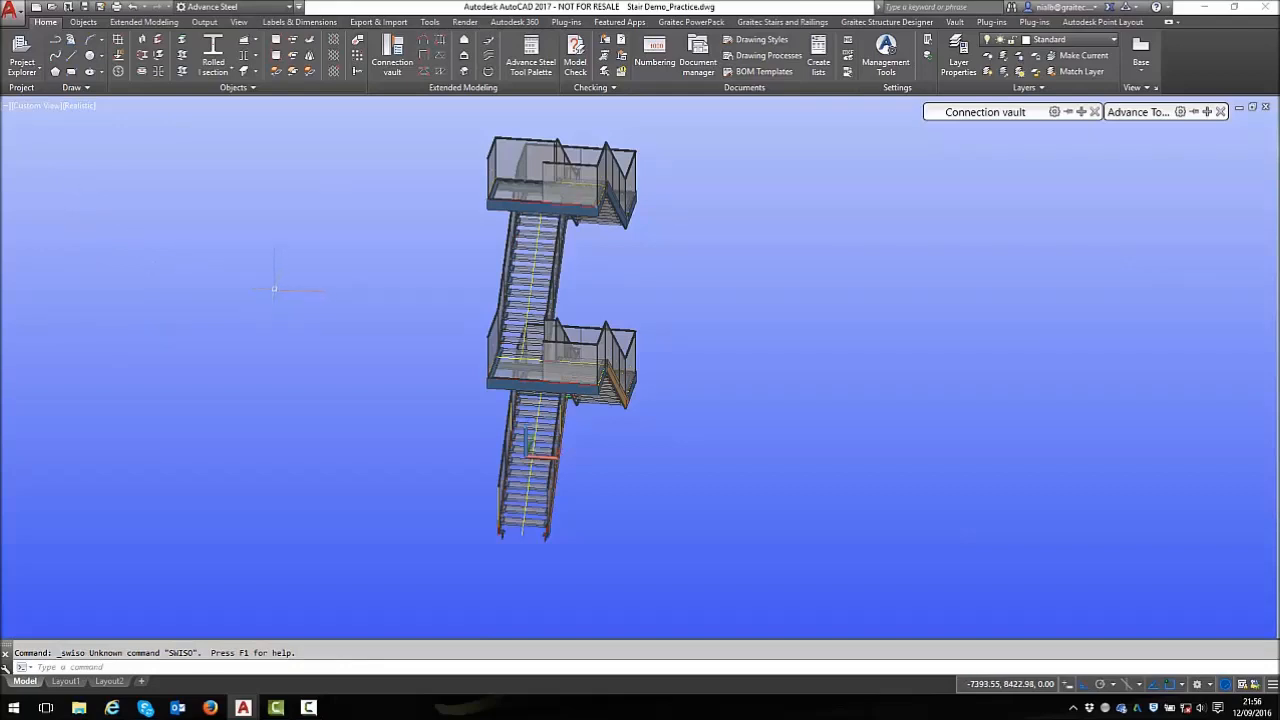
pyautogui.middleClick(273, 287)
pyautogui.middleClick(273, 287)
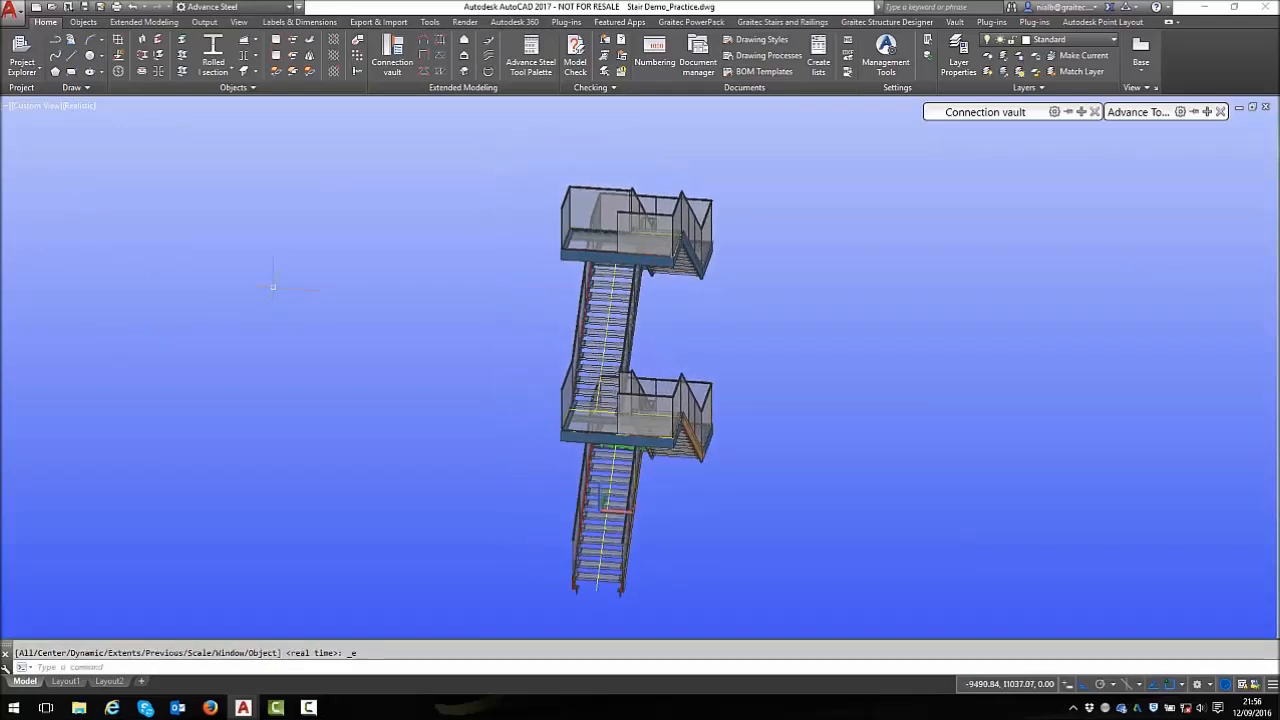
pyautogui.press('Escape')
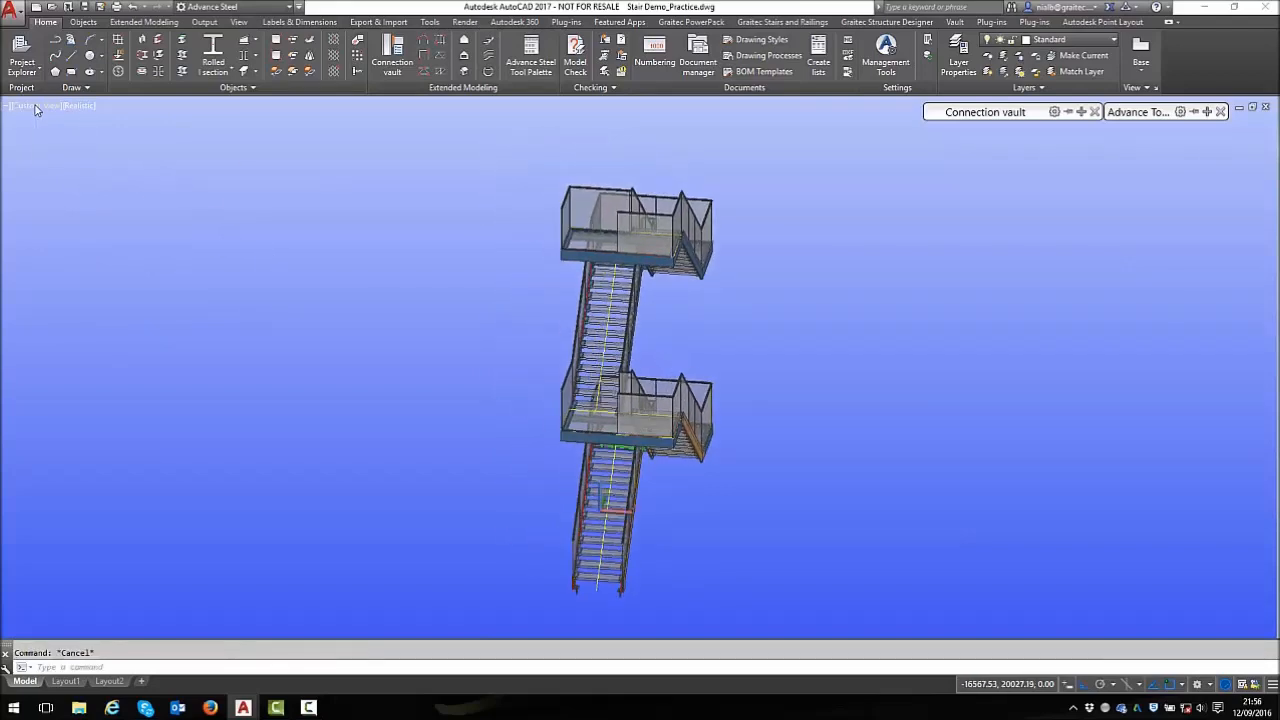
pyautogui.click(35, 110)
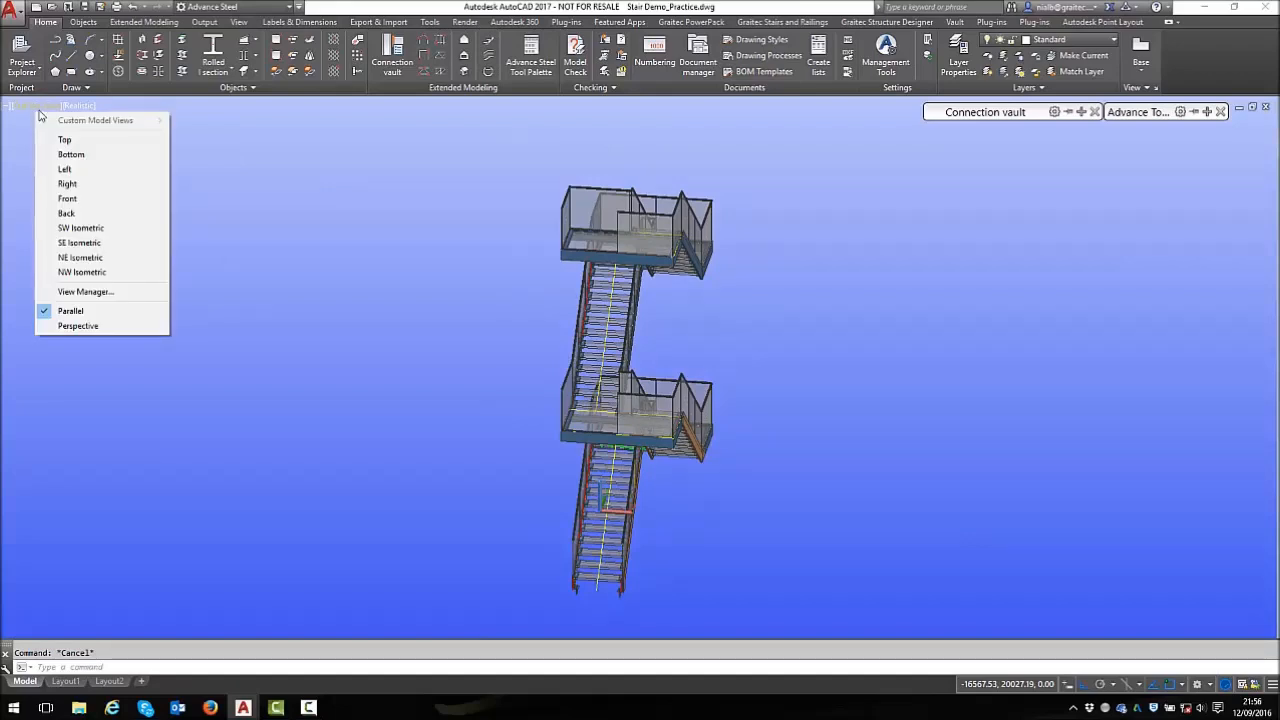
pyautogui.click(87, 228)
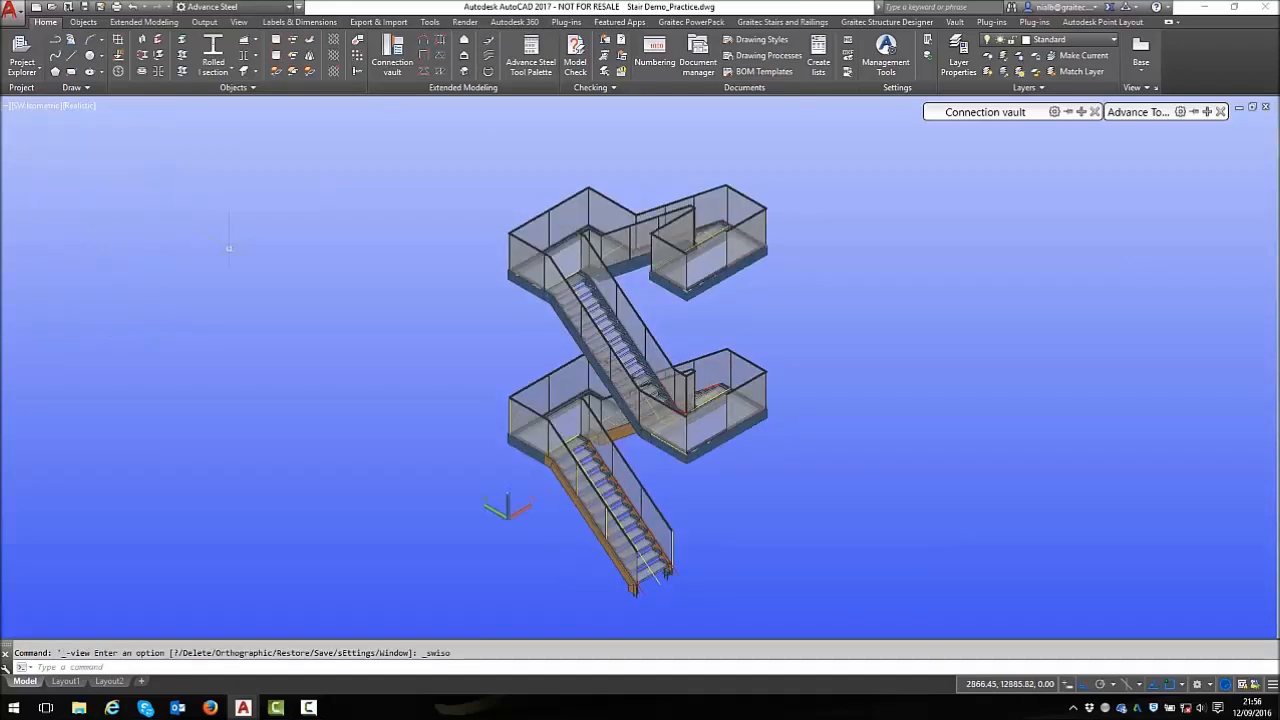
# Save the staircase drawing and switch to the open Easy Glass Pro top-mount detail drawing
pyautogui.click(84, 10)
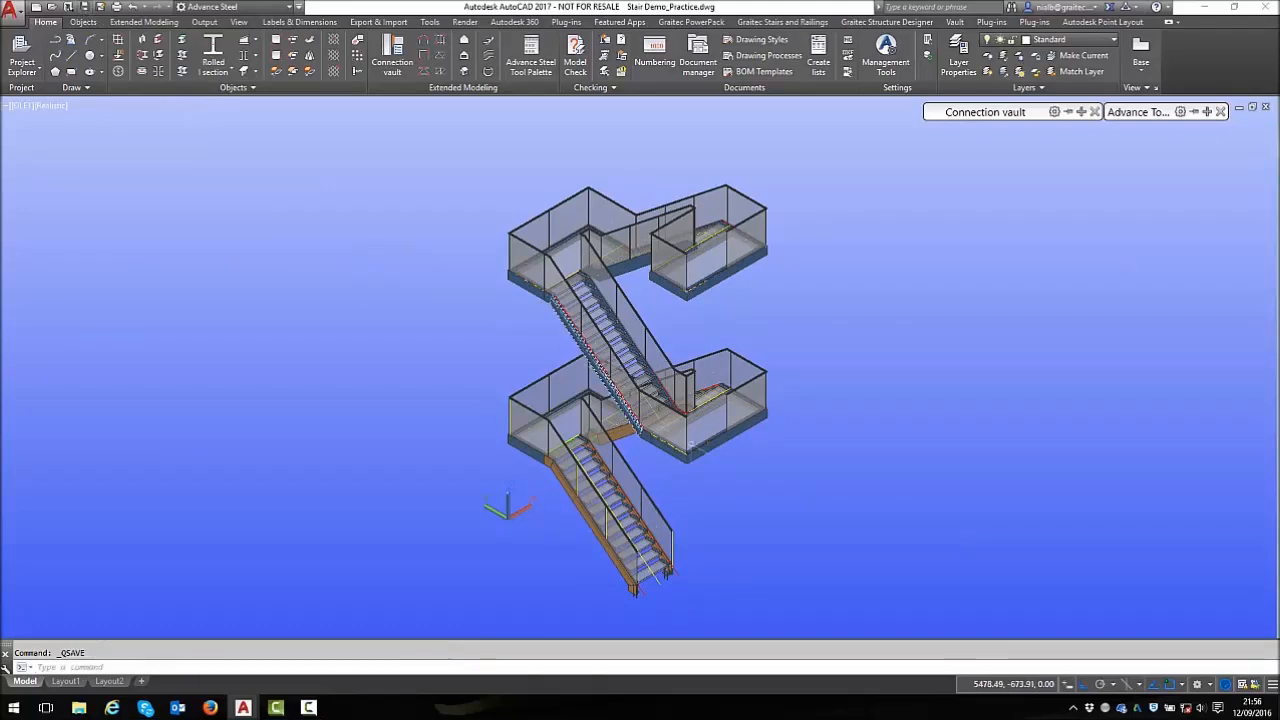
pyautogui.scroll(6, 660, 566)
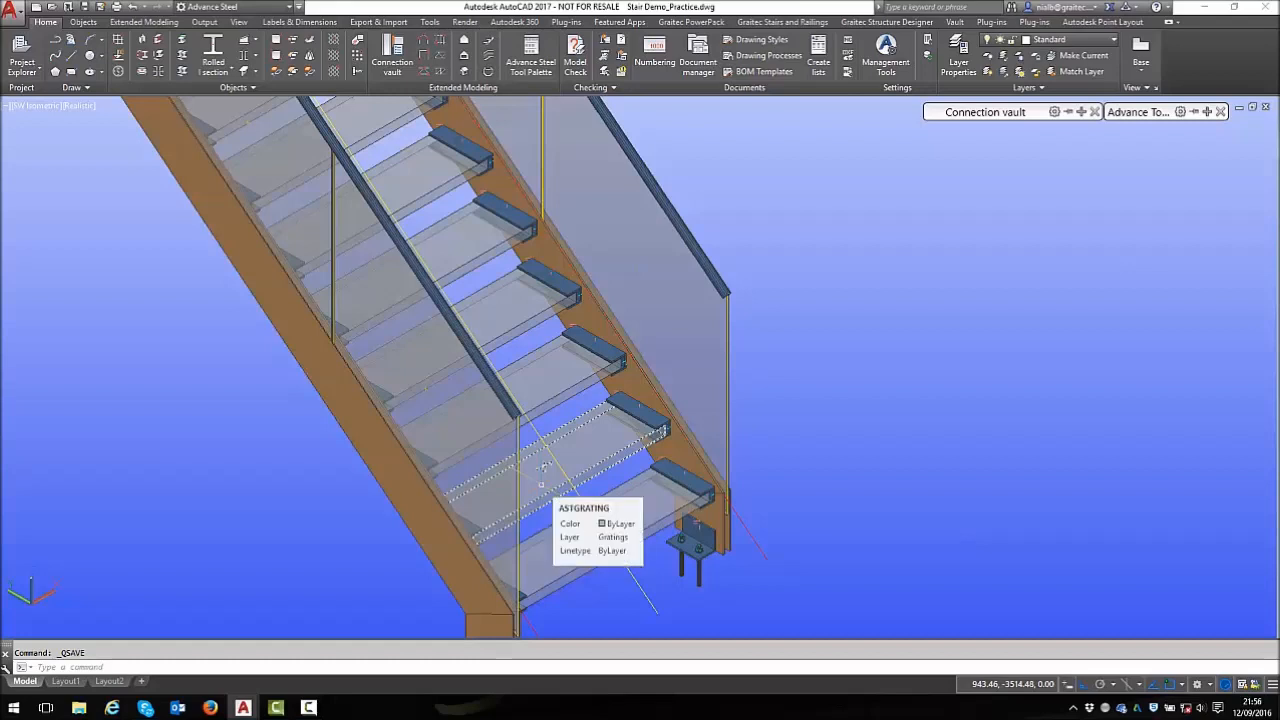
pyautogui.moveTo(247, 712)
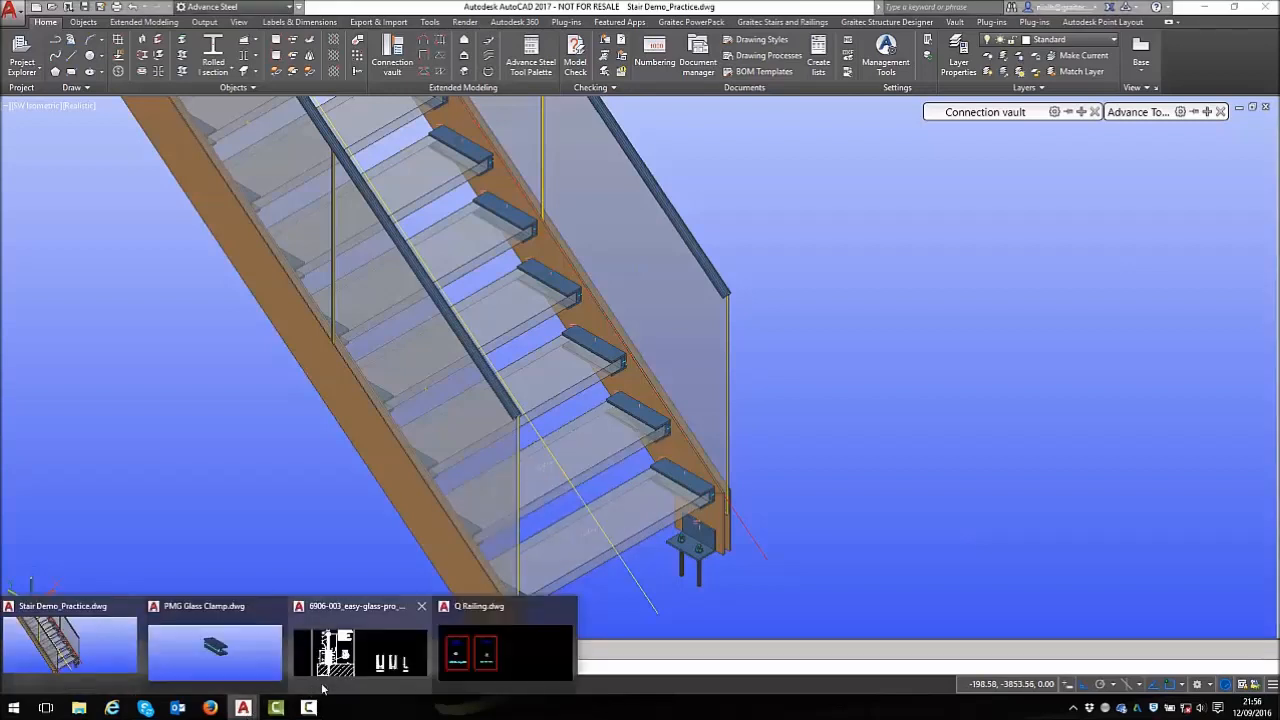
pyautogui.click(350, 655)
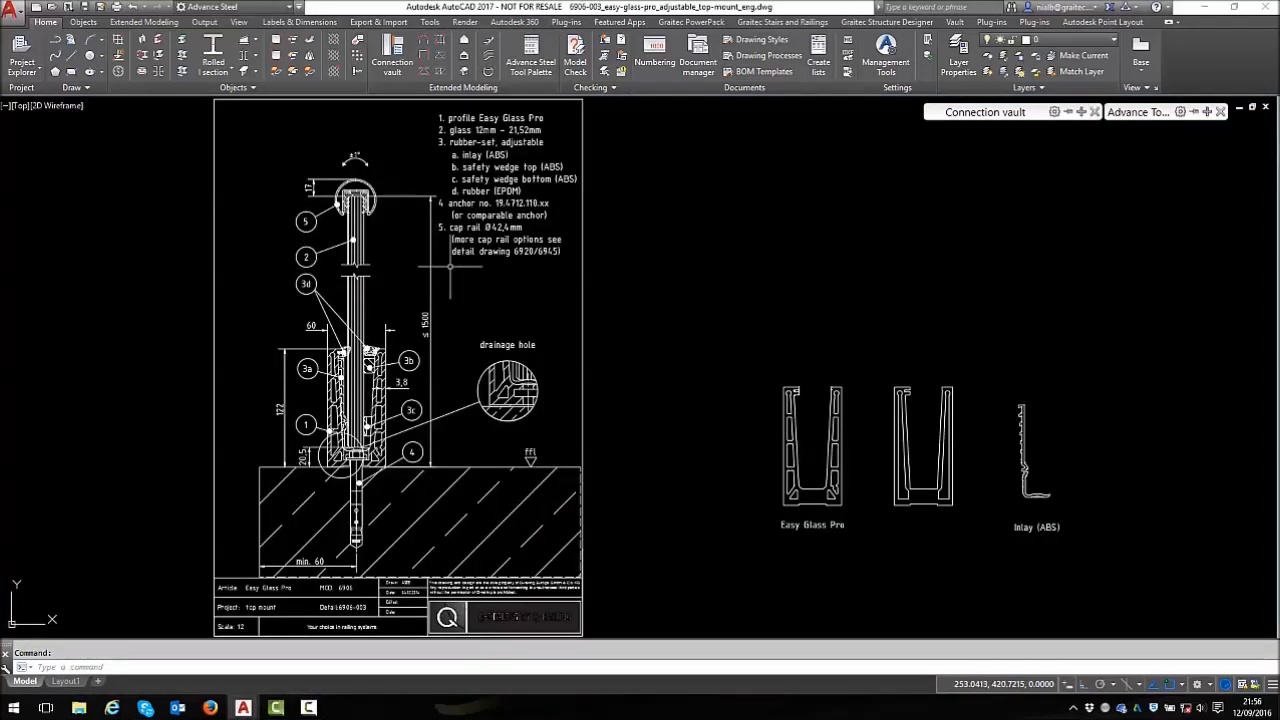
# Erase the 3d, 3b and 3a callouts and the inlay hatch from the base profile detail
pyautogui.scroll(-1, 445, 290)
pyautogui.scroll(3, 417, 343)
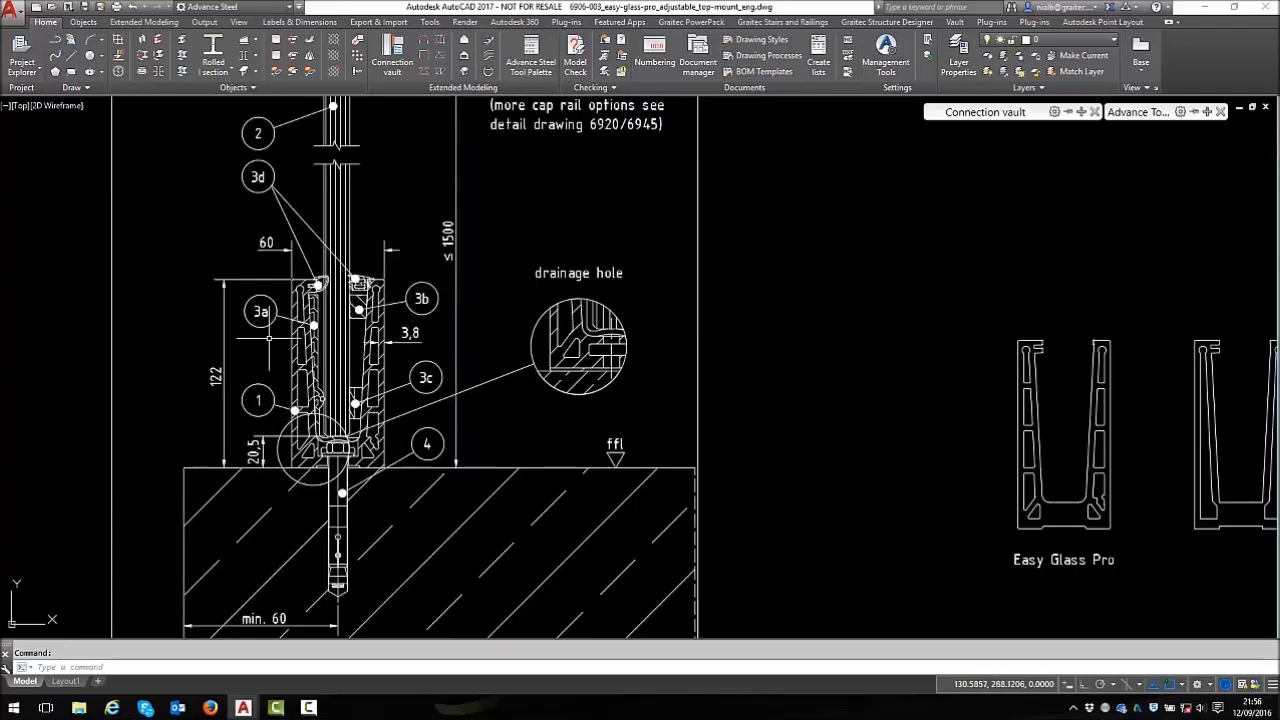
pyautogui.scroll(4, 358, 339)
pyautogui.scroll(4, 268, 201)
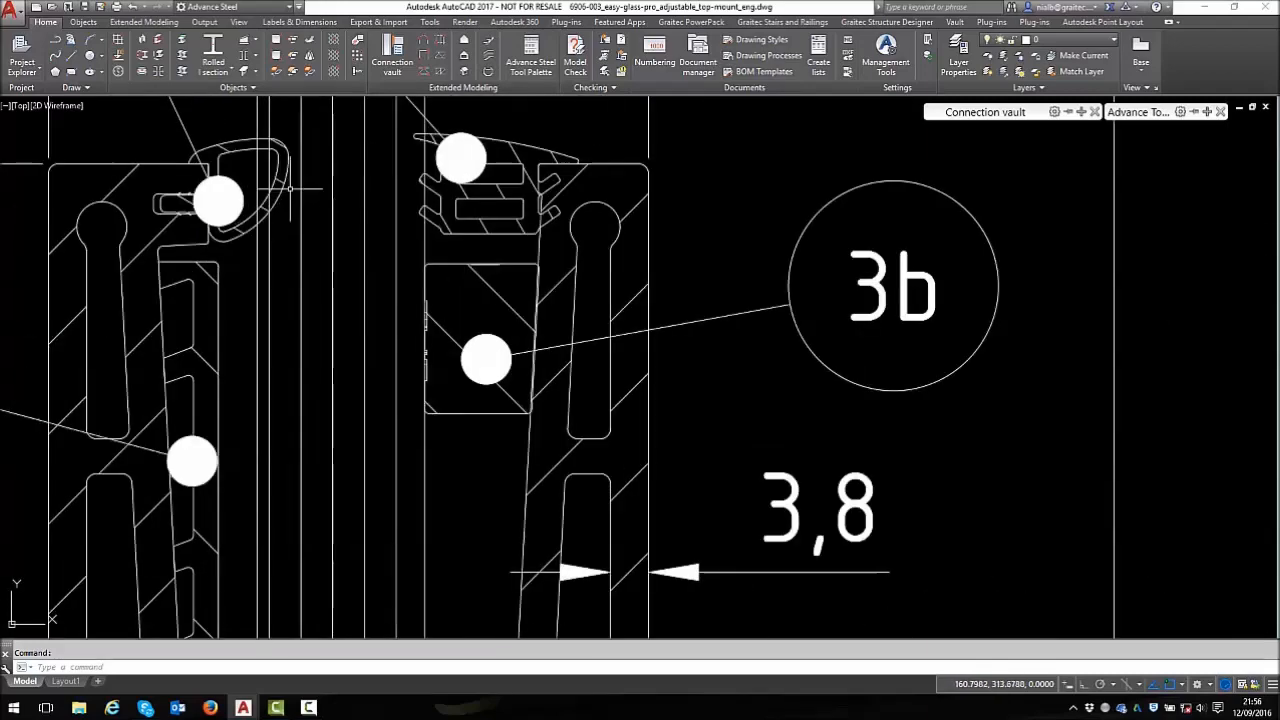
pyautogui.click(474, 151)
pyautogui.press('Delete')
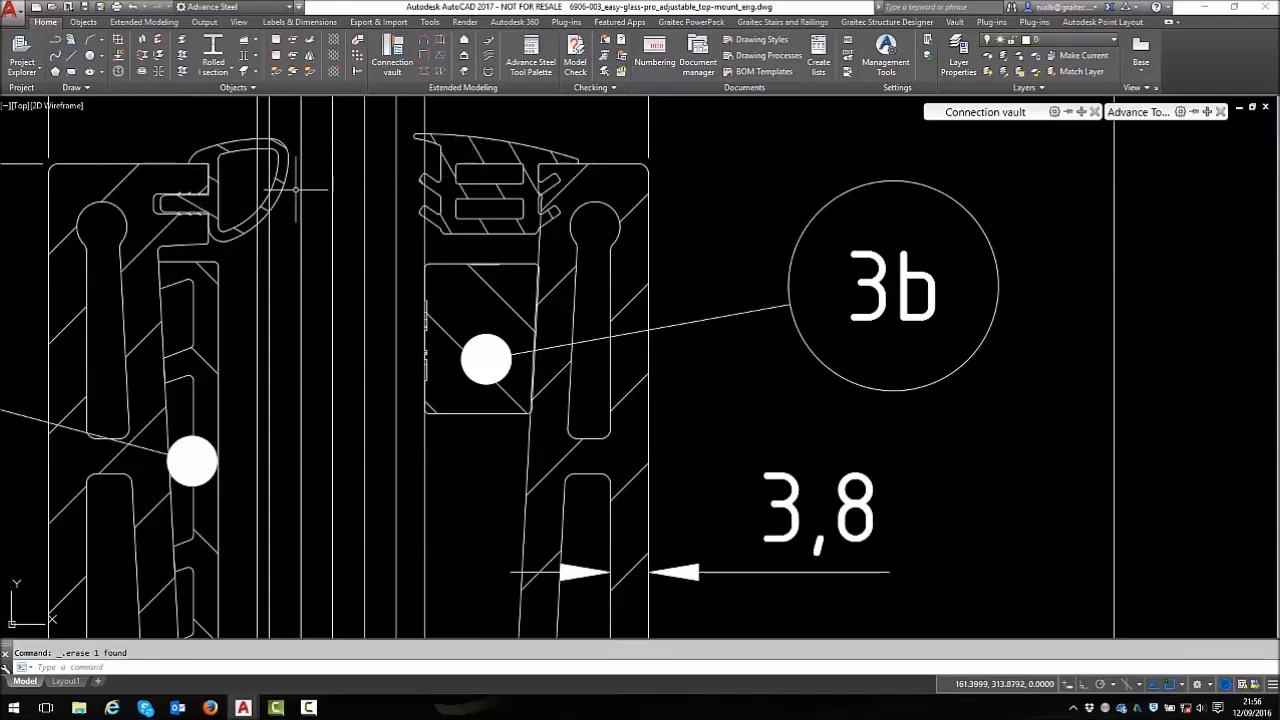
pyautogui.scroll(-2, 300, 187)
pyautogui.click(232, 358)
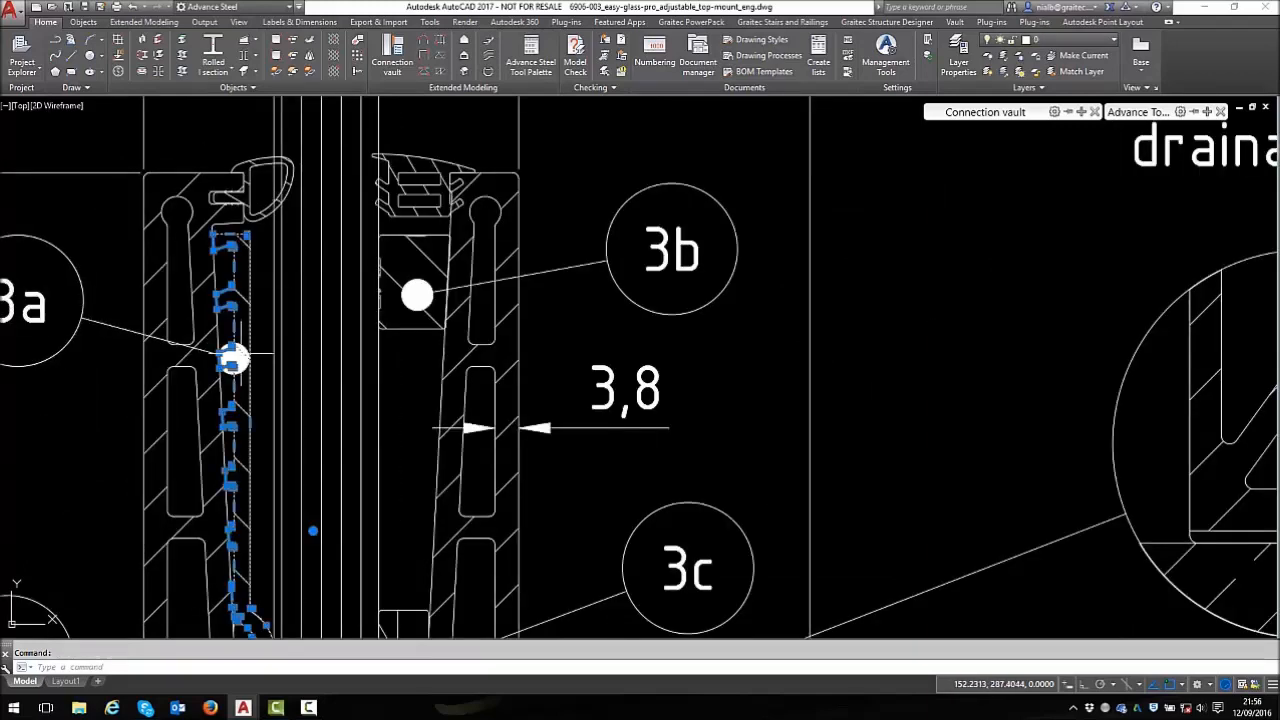
pyautogui.press('Delete')
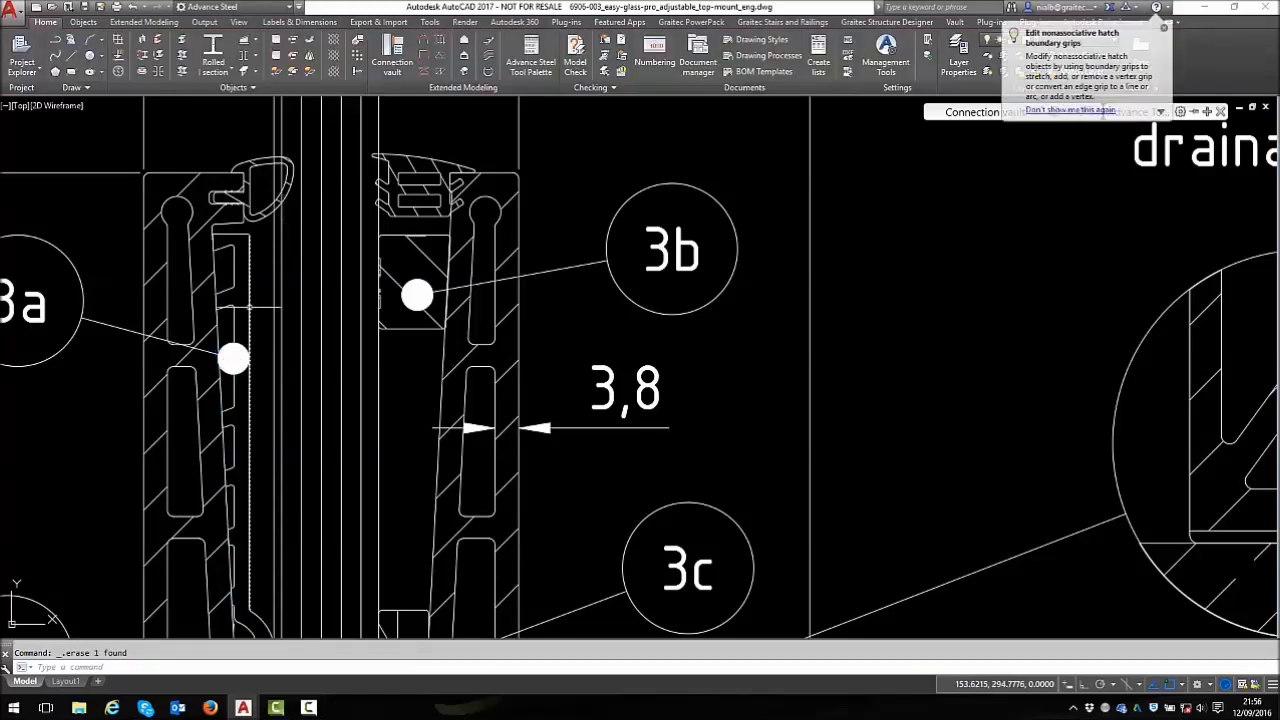
pyautogui.press('Delete')
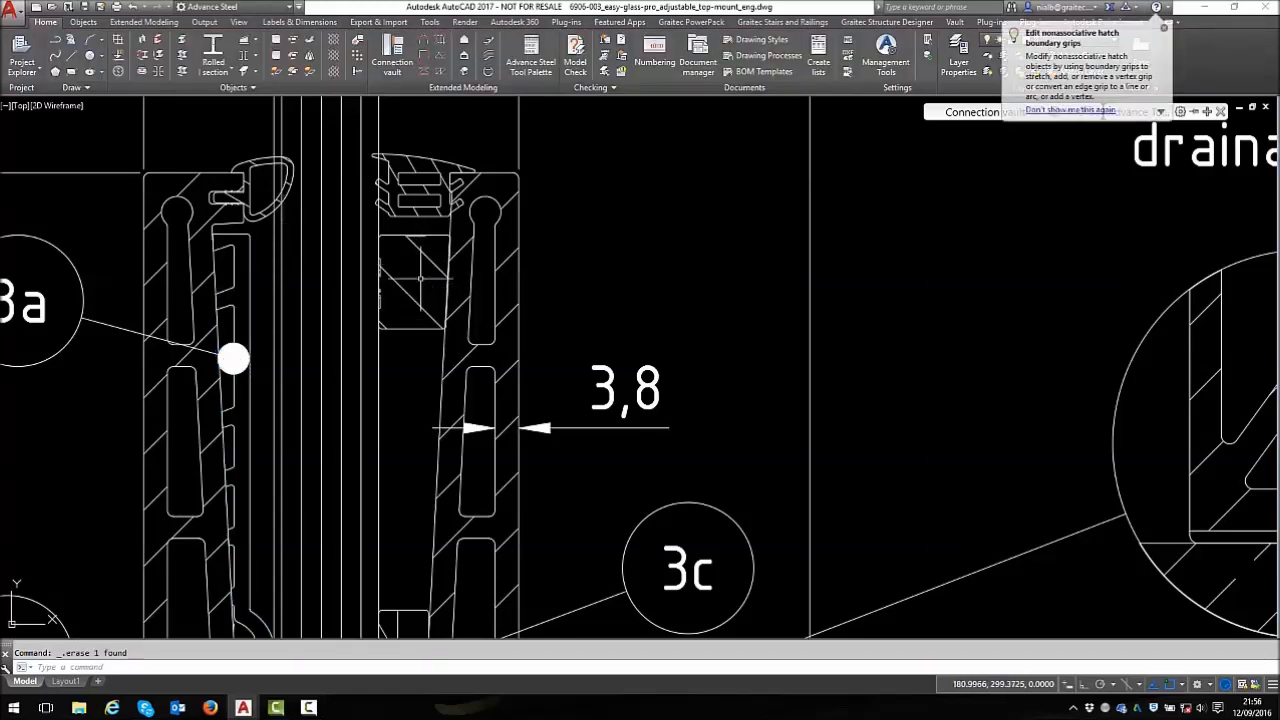
pyautogui.click(240, 344)
pyautogui.press('Delete')
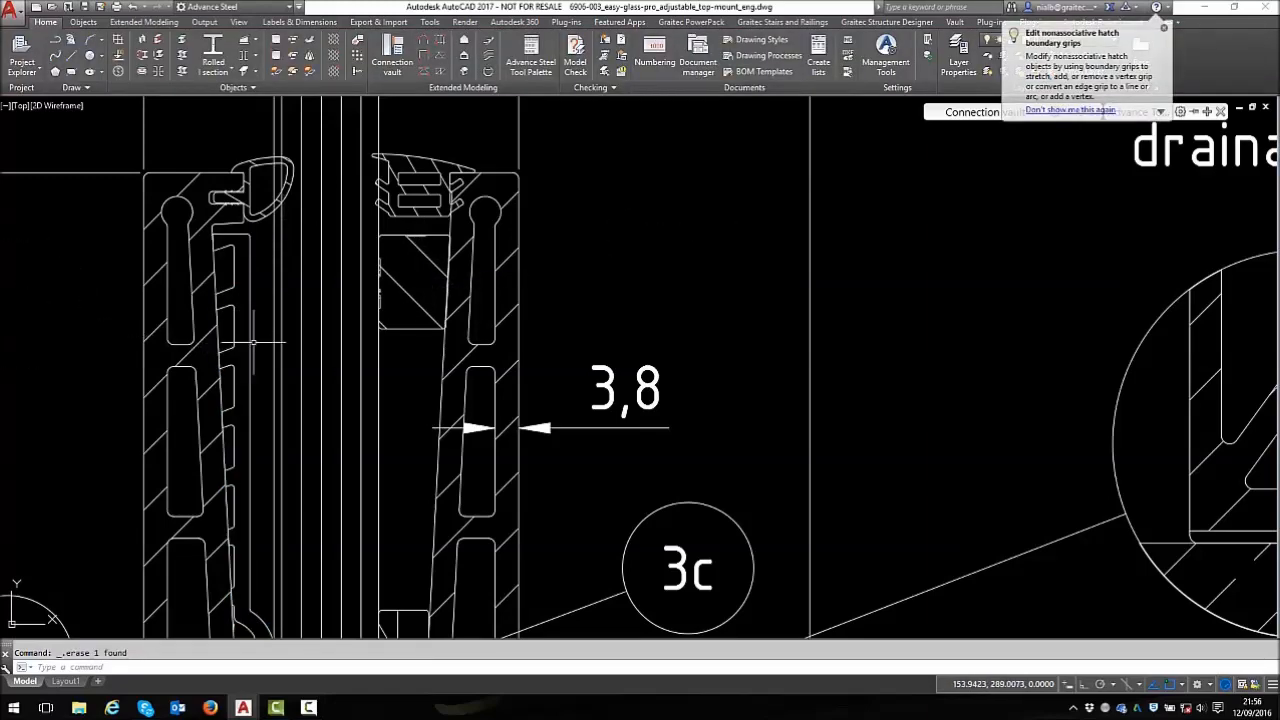
# Erase callouts 5 and 2 and the 17 and ≤1500 dimensions around the cap rail and glass
pyautogui.scroll(-6, 221, 204)
pyautogui.scroll(-5, 341, 478)
pyautogui.scroll(10, 146, 350)
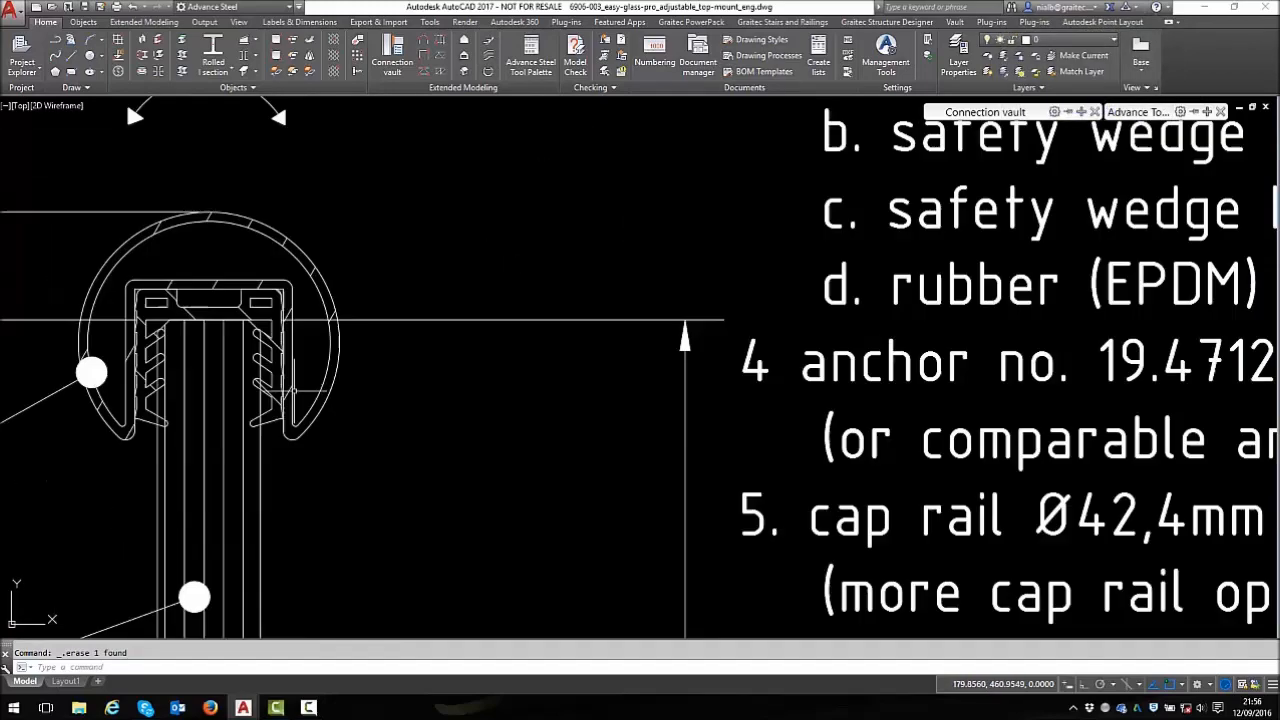
pyautogui.click(105, 366)
pyautogui.press('Delete')
pyautogui.scroll(-4, 448, 279)
pyautogui.click(463, 270)
pyautogui.click(443, 323)
pyautogui.click(228, 290)
pyautogui.press('Delete')
pyautogui.click(295, 420)
pyautogui.click(288, 430)
pyautogui.press('Delete')
pyautogui.scroll(2, 408, 315)
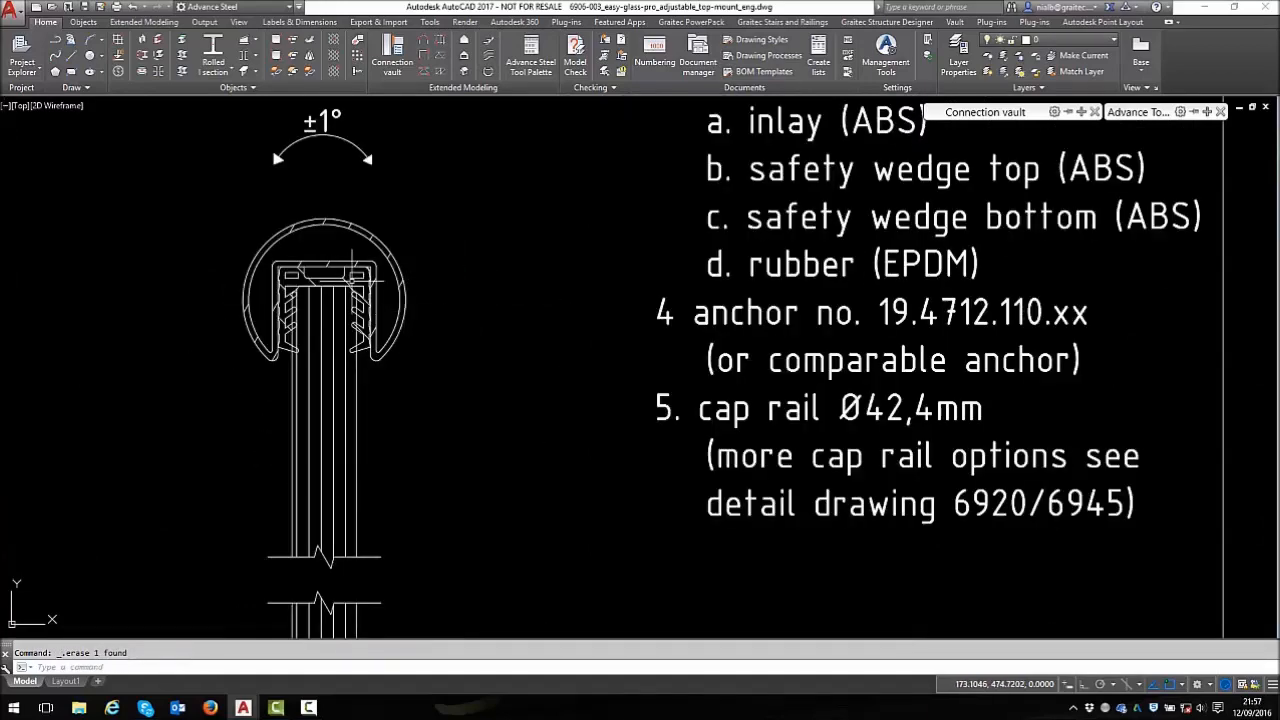
# Examine the cleaned-up section detail and compare the original Easy Glass Pro profile with its simplified outline
pyautogui.scroll(-7, 354, 240)
pyautogui.scroll(5, 297, 366)
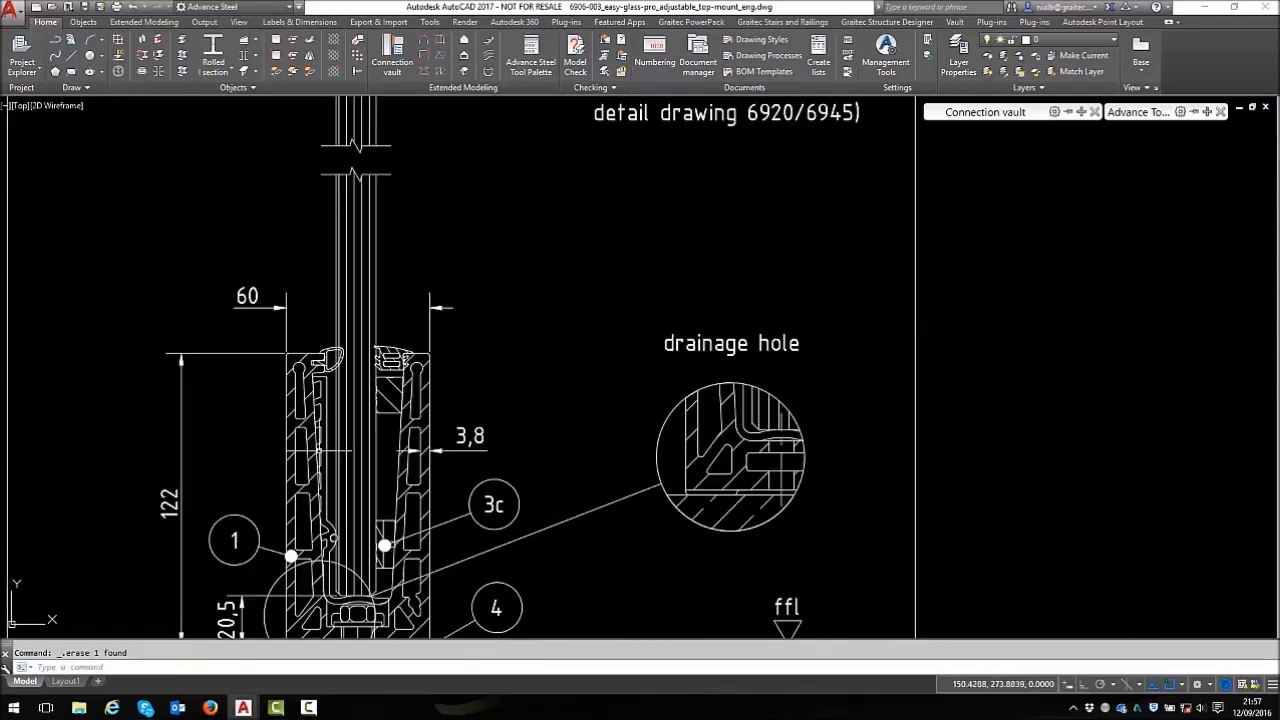
pyautogui.scroll(-4, 181, 355)
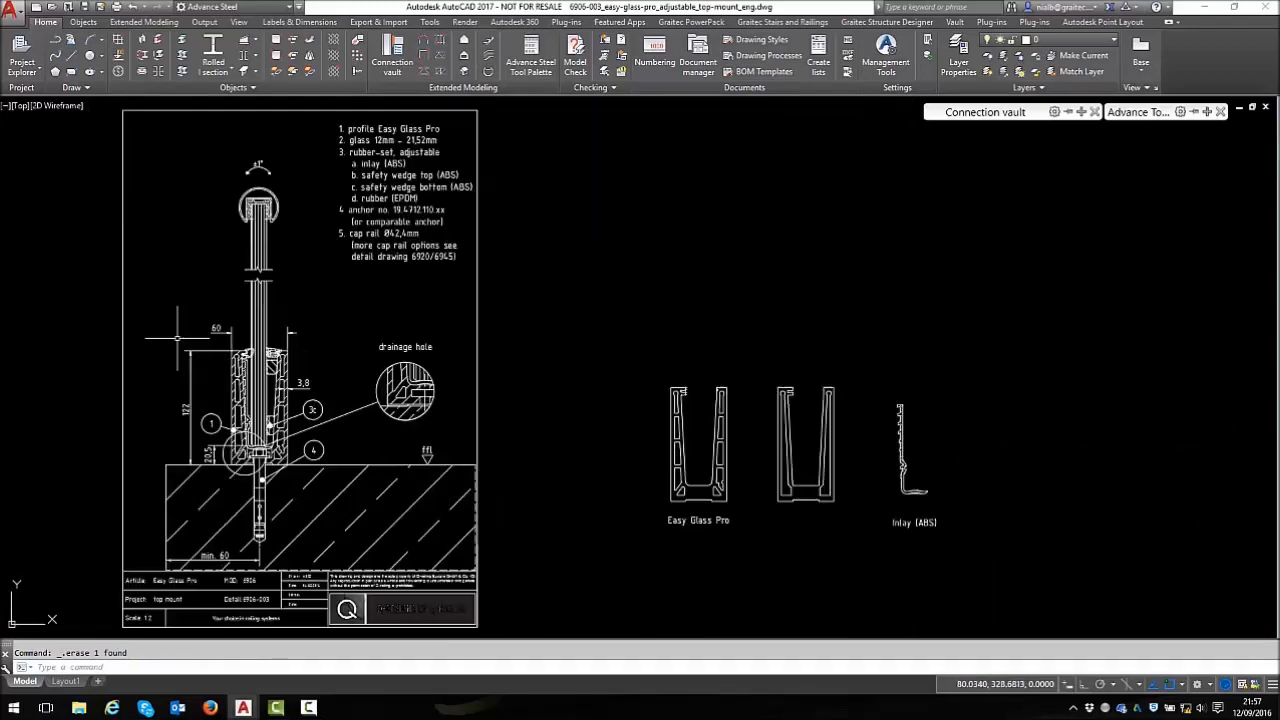
pyautogui.scroll(2, 763, 403)
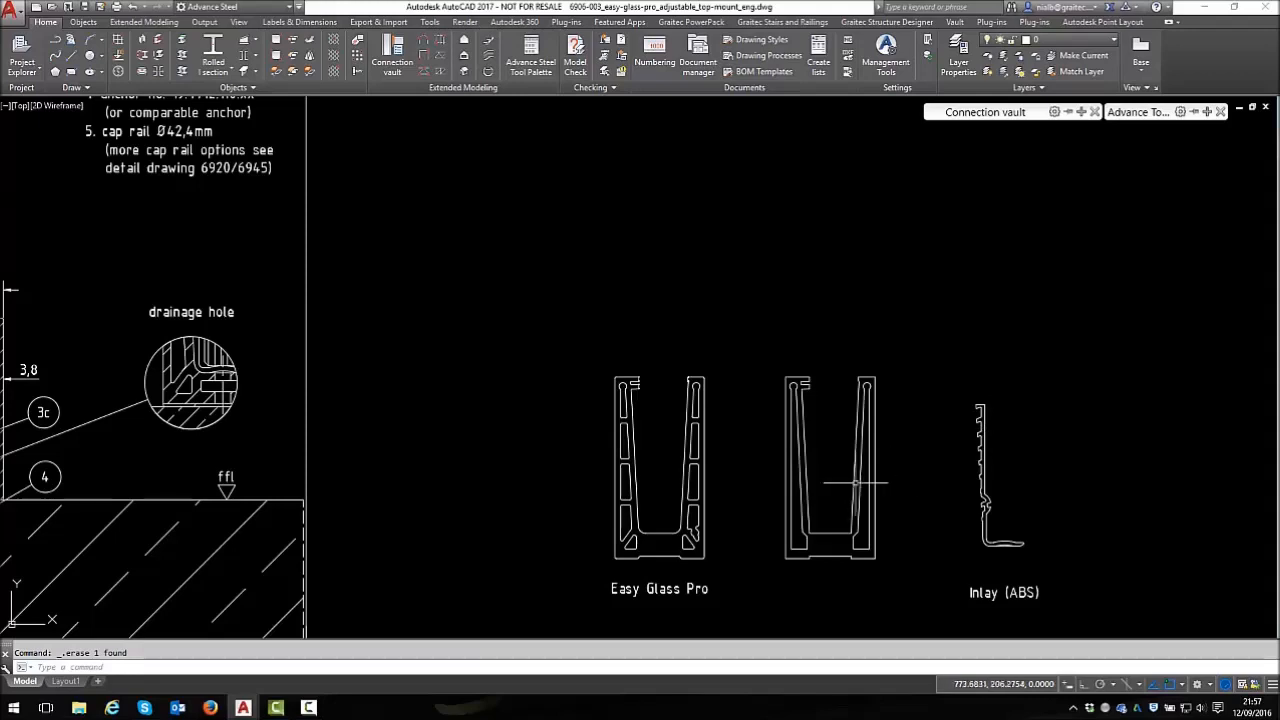
pyautogui.scroll(3, 780, 500)
pyautogui.scroll(-2, 771, 443)
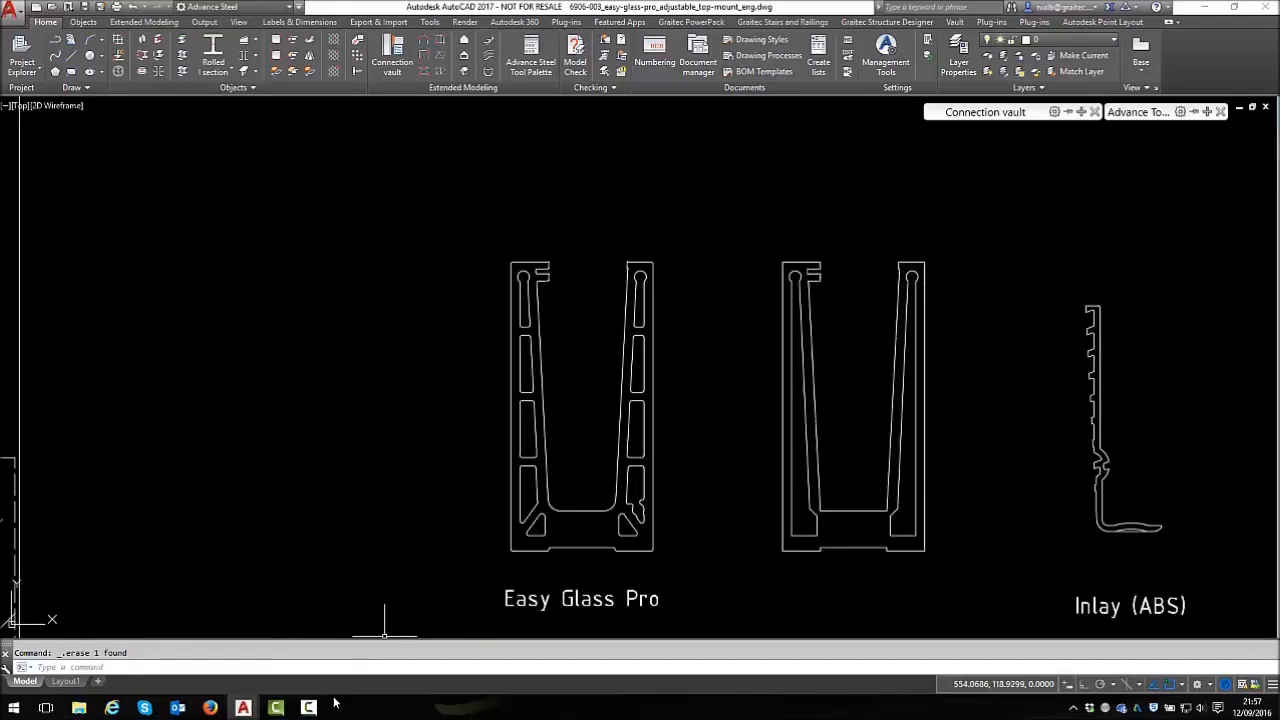
# Switch to Stair Demo_Practice.dwg and place a UB254x146x31 rolled beam beside the lower stair flight
pyautogui.moveTo(255, 707)
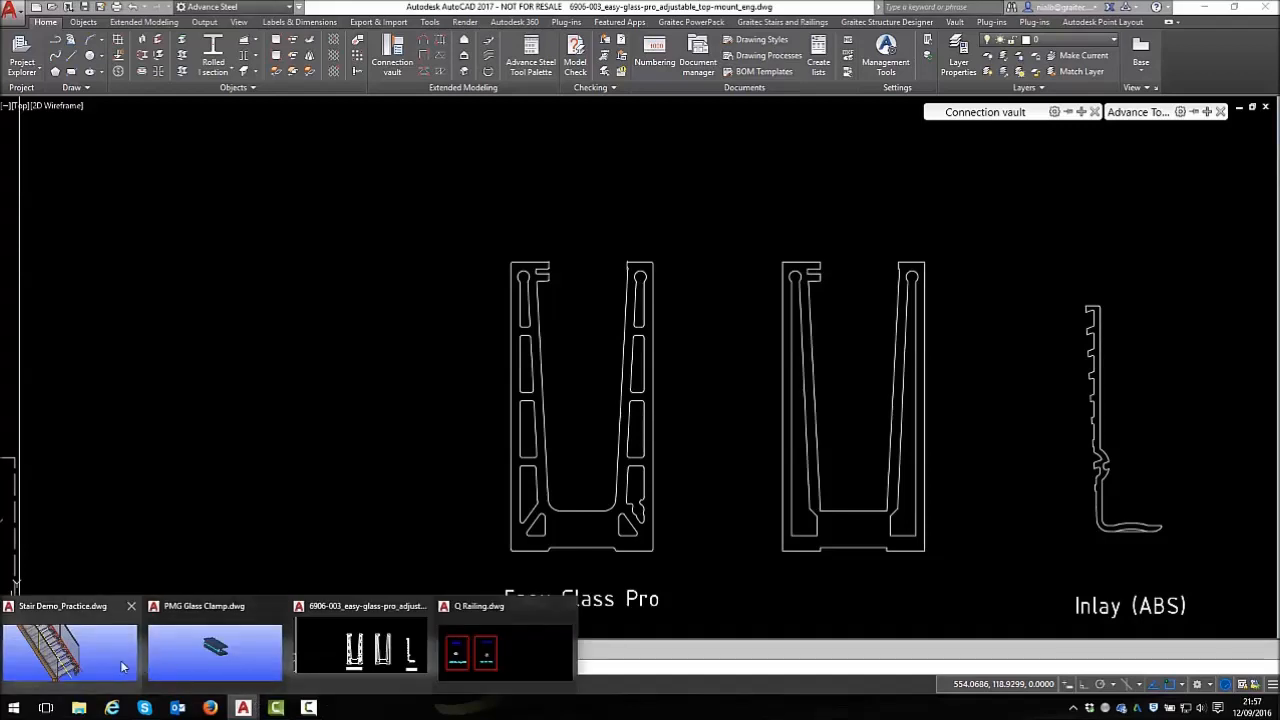
pyautogui.click(110, 655)
pyautogui.click(213, 55)
pyautogui.click(805, 362)
pyautogui.click(995, 305)
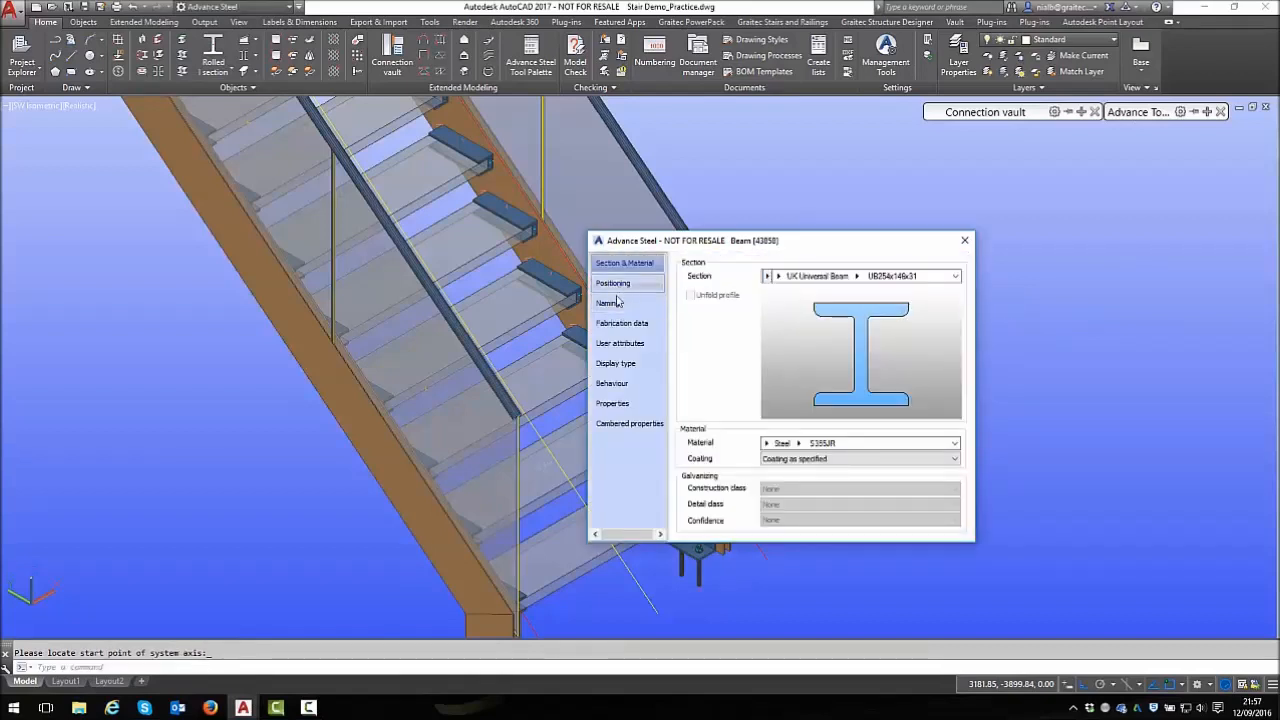
# Set the new beam's display type to Exact with edge features and close its properties
pyautogui.click(617, 364)
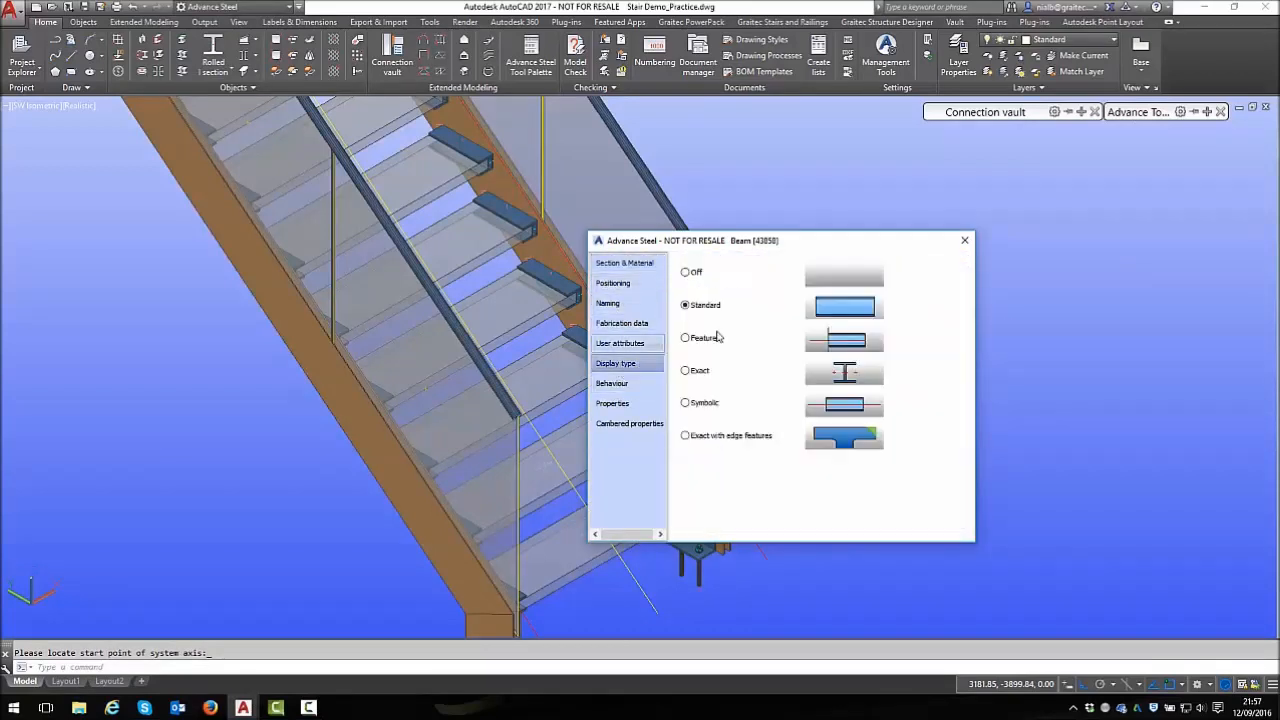
pyautogui.moveTo(747, 240); pyautogui.dragTo(1097, 268)
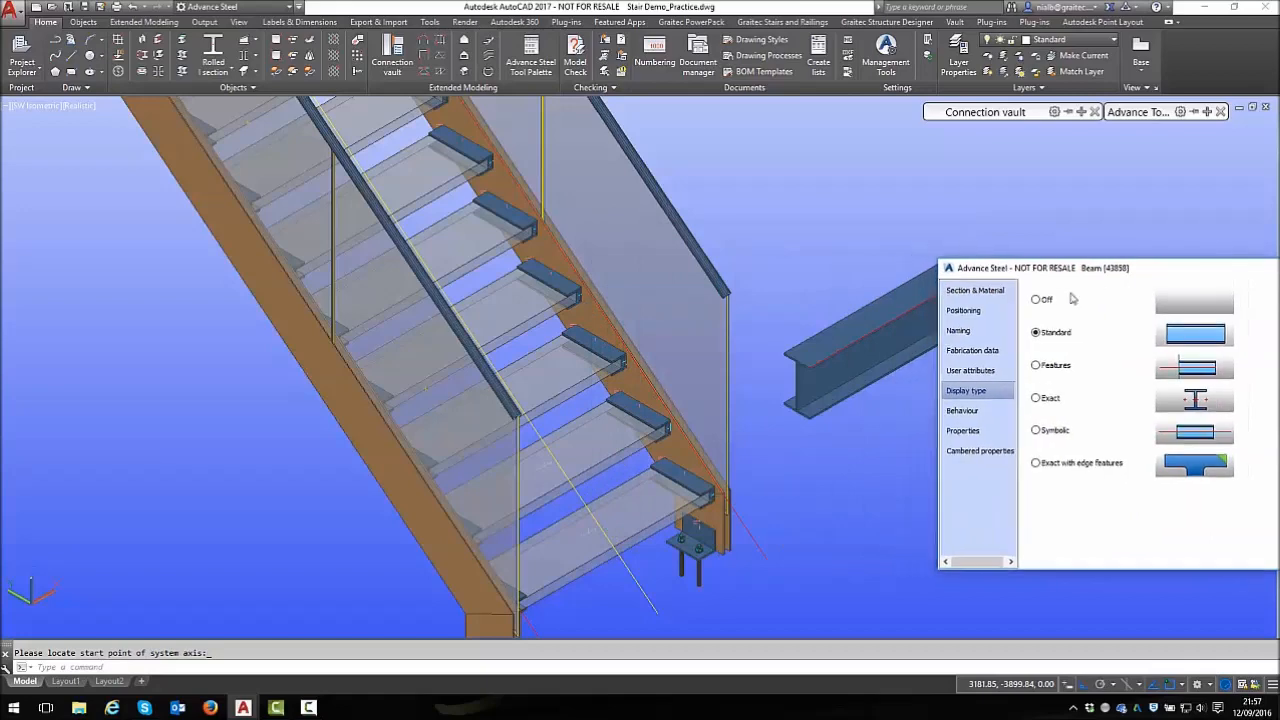
pyautogui.scroll(5, 826, 416)
pyautogui.scroll(1, 826, 416)
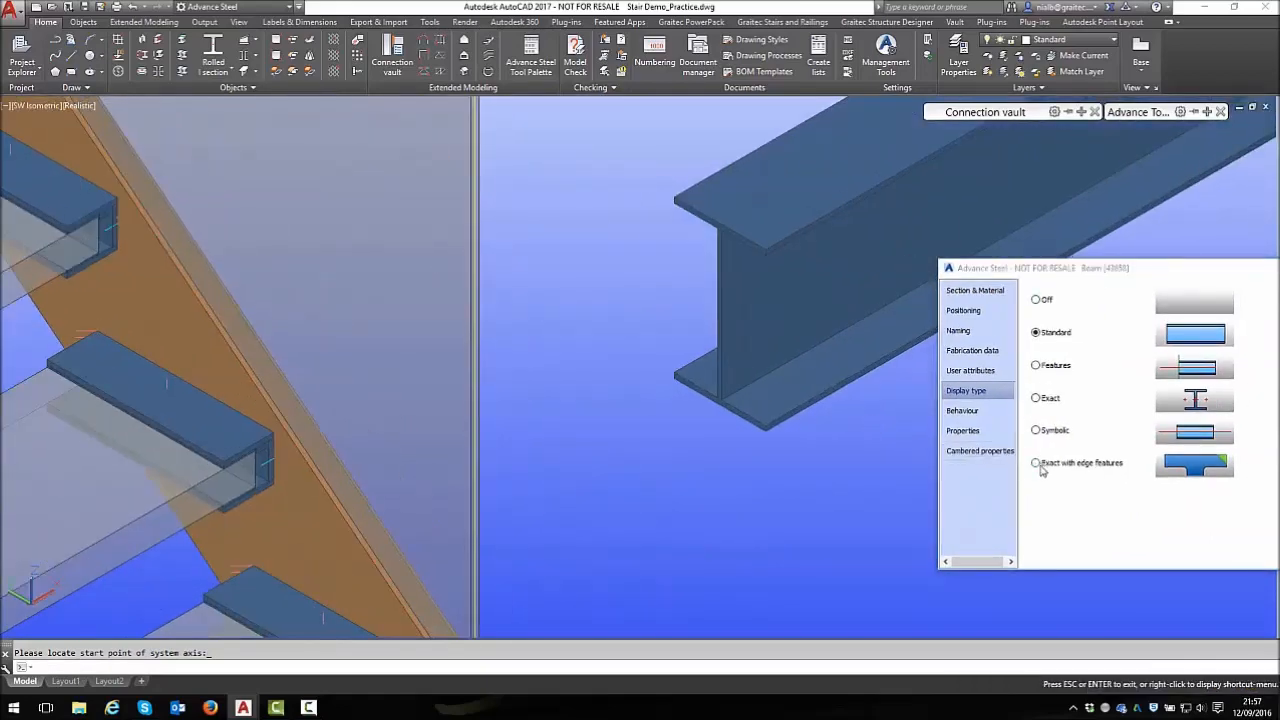
pyautogui.click(1036, 463)
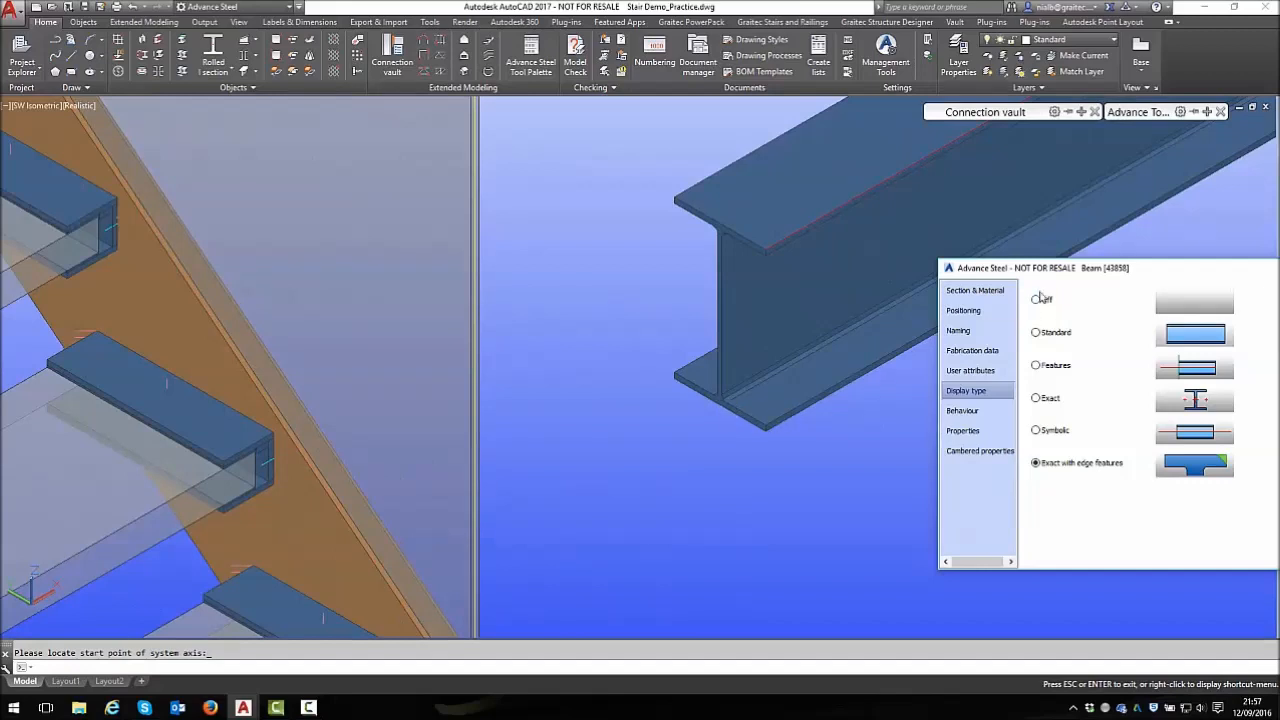
pyautogui.moveTo(1093, 281); pyautogui.dragTo(868, 274)
pyautogui.click(1090, 262)
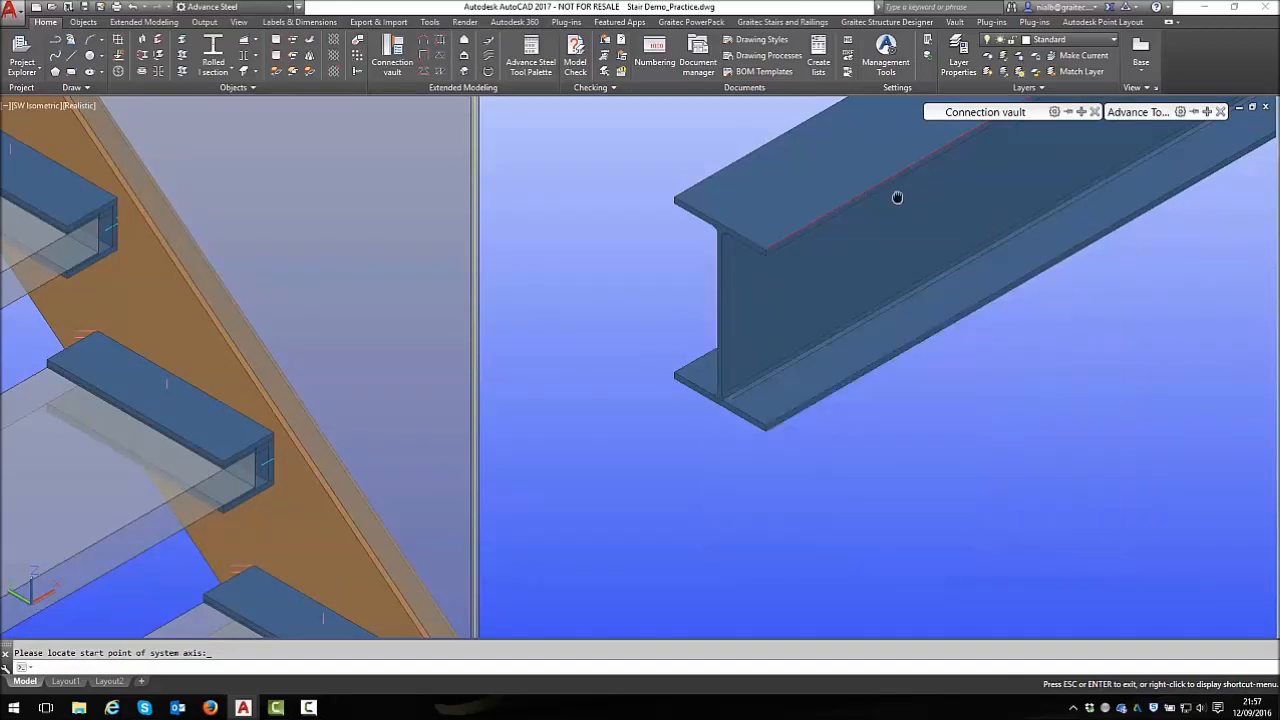
# Delete the UB254x146x31 beam beside the lower stair flight
pyautogui.press('Escape')
pyautogui.click(895, 210)
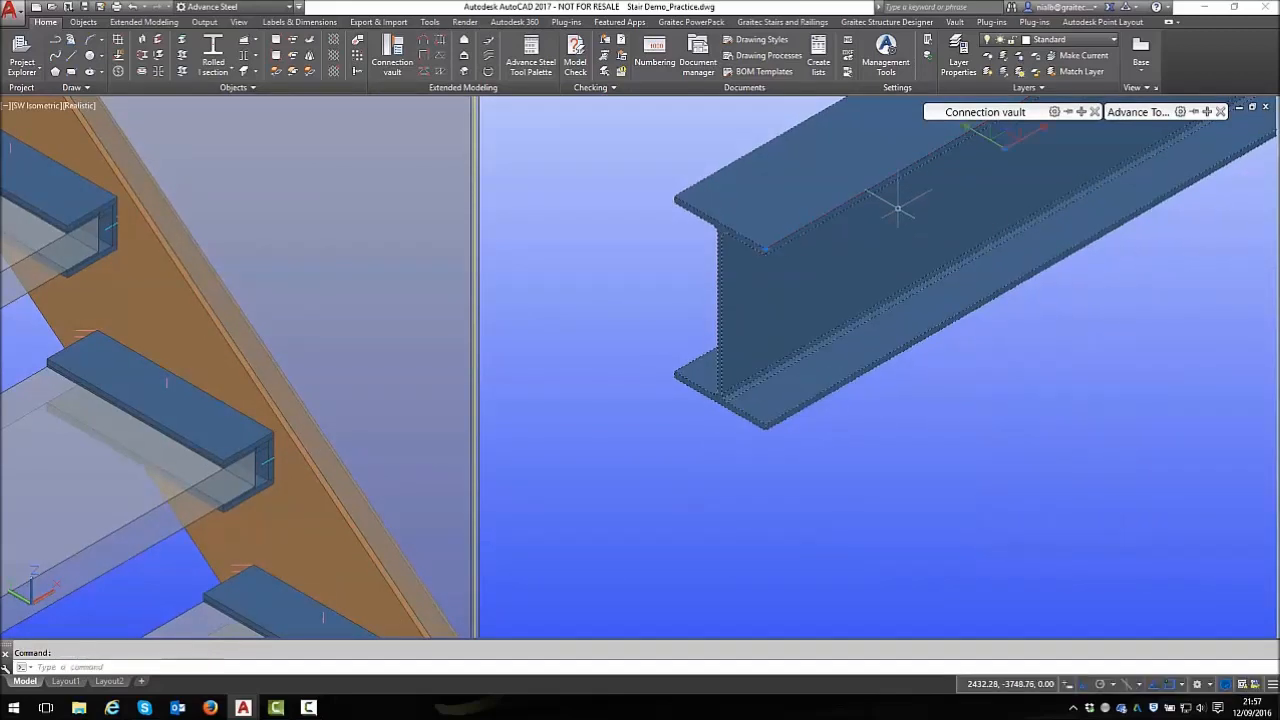
pyautogui.press('Delete')
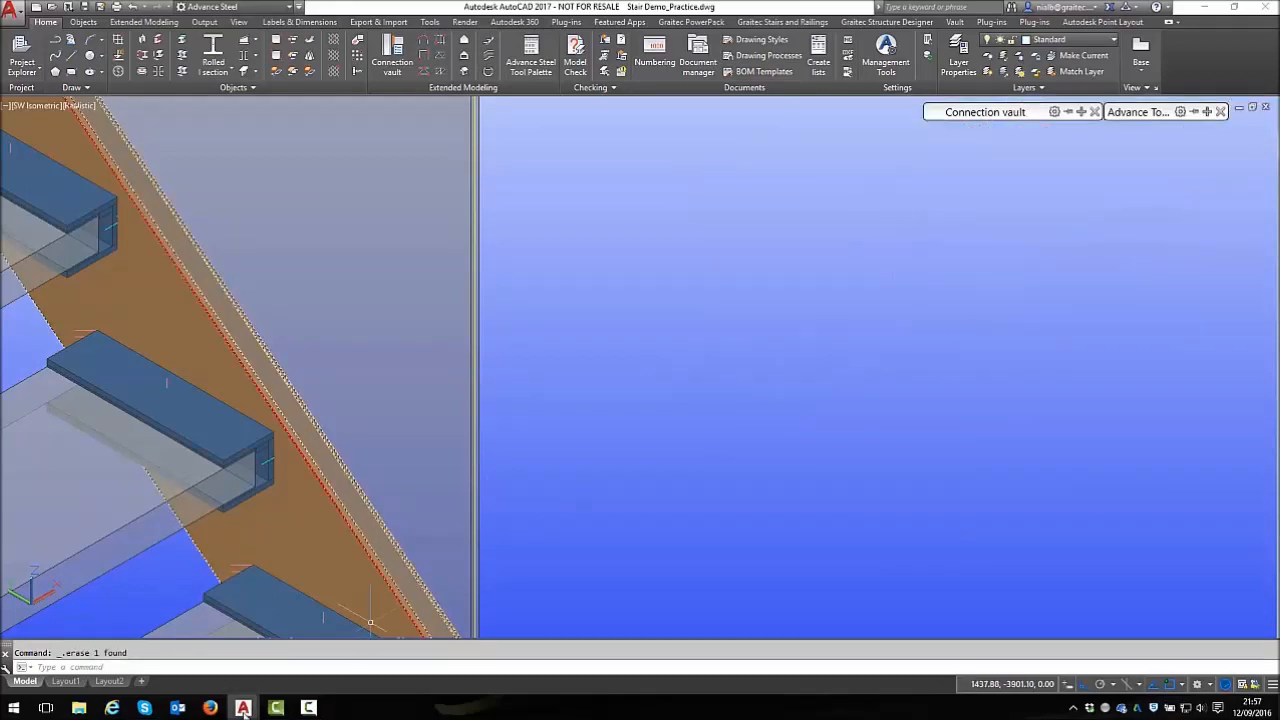
# Return to the Easy Glass Pro detail drawing and examine the simplified profile's cavities against the original profile
pyautogui.moveTo(243, 707)
pyautogui.click(372, 655)
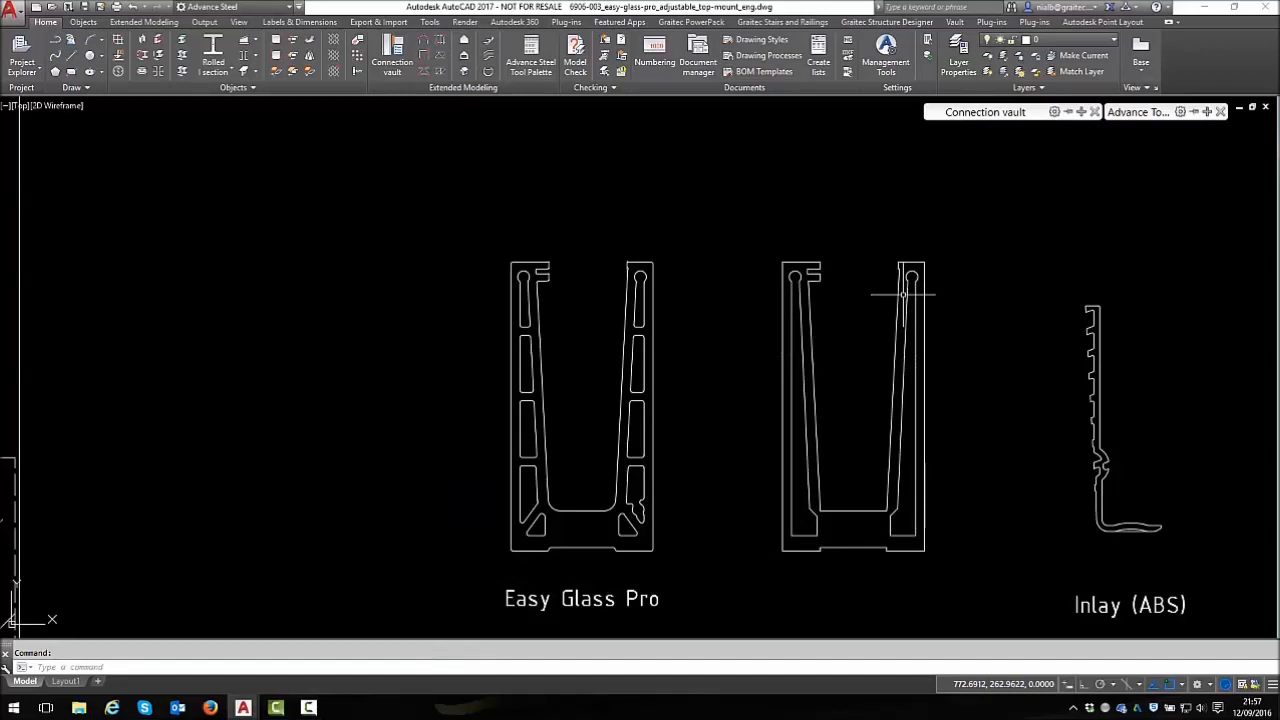
pyautogui.scroll(4, 798, 268)
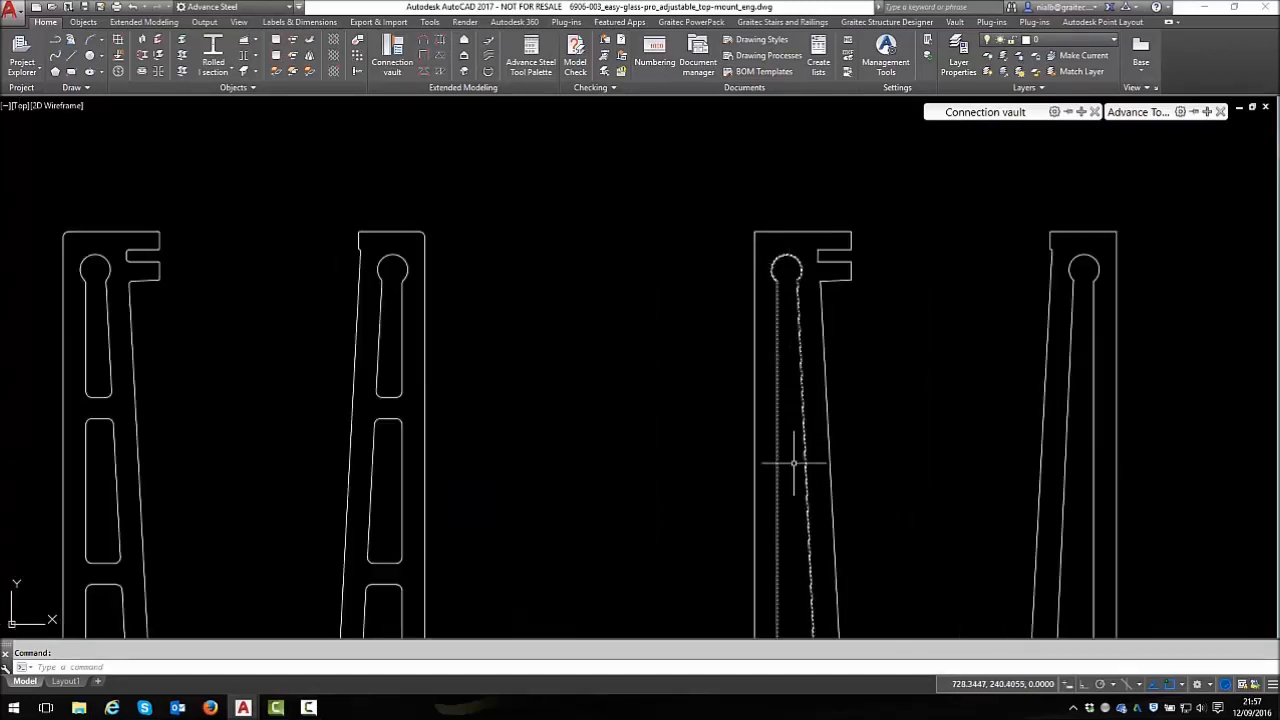
pyautogui.scroll(-2, 776, 371)
pyautogui.scroll(-2, 594, 226)
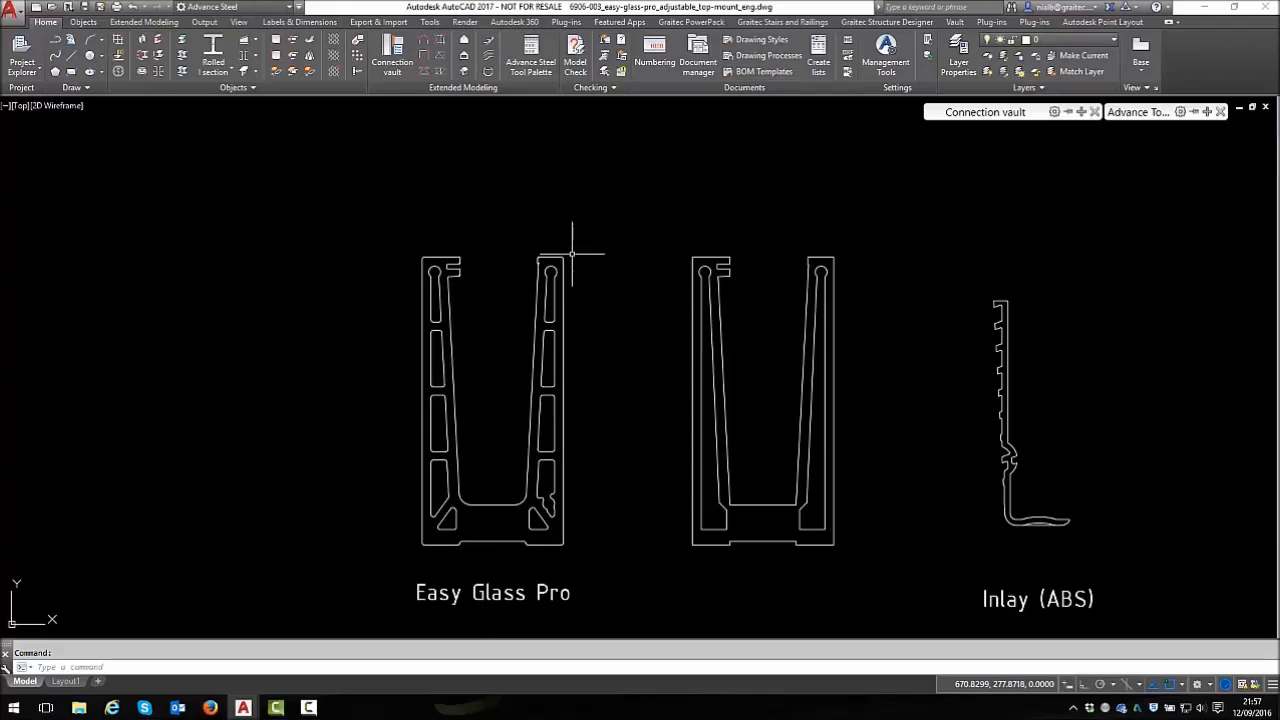
# Select the original and simplified profiles together with the Easy Glass Pro label for a clipboard operation
pyautogui.click(370, 212)
pyautogui.click(881, 615)
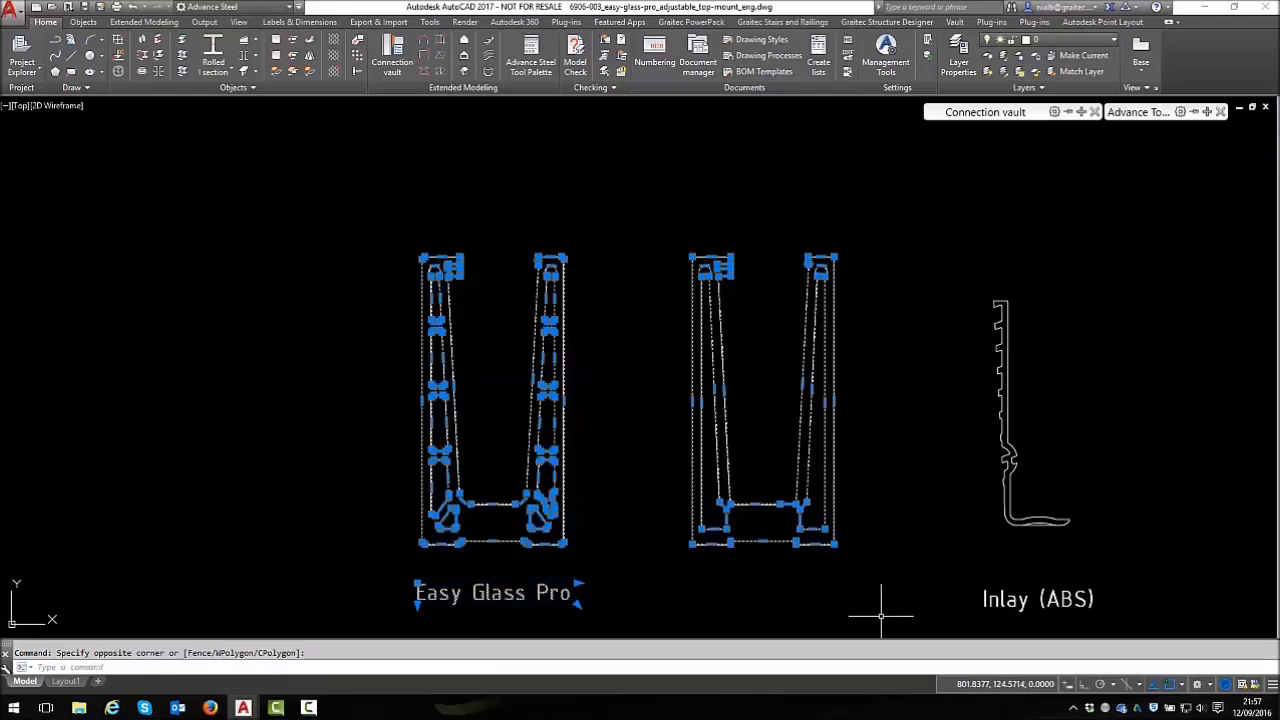
pyautogui.rightClick(909, 391)
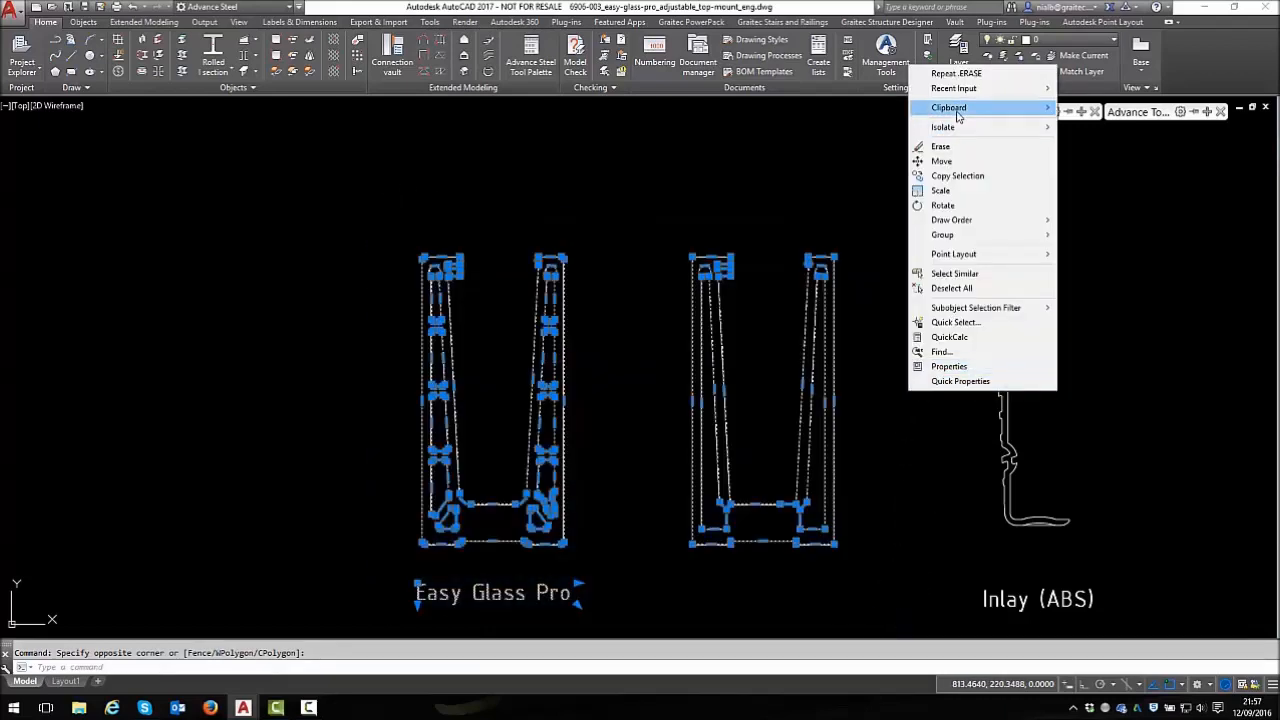
# Copy the two selected channel sections and the Easy Glass Pro label with a base point on the first section's bottom edge
pyautogui.moveTo(957, 116)
pyautogui.click(1112, 142)
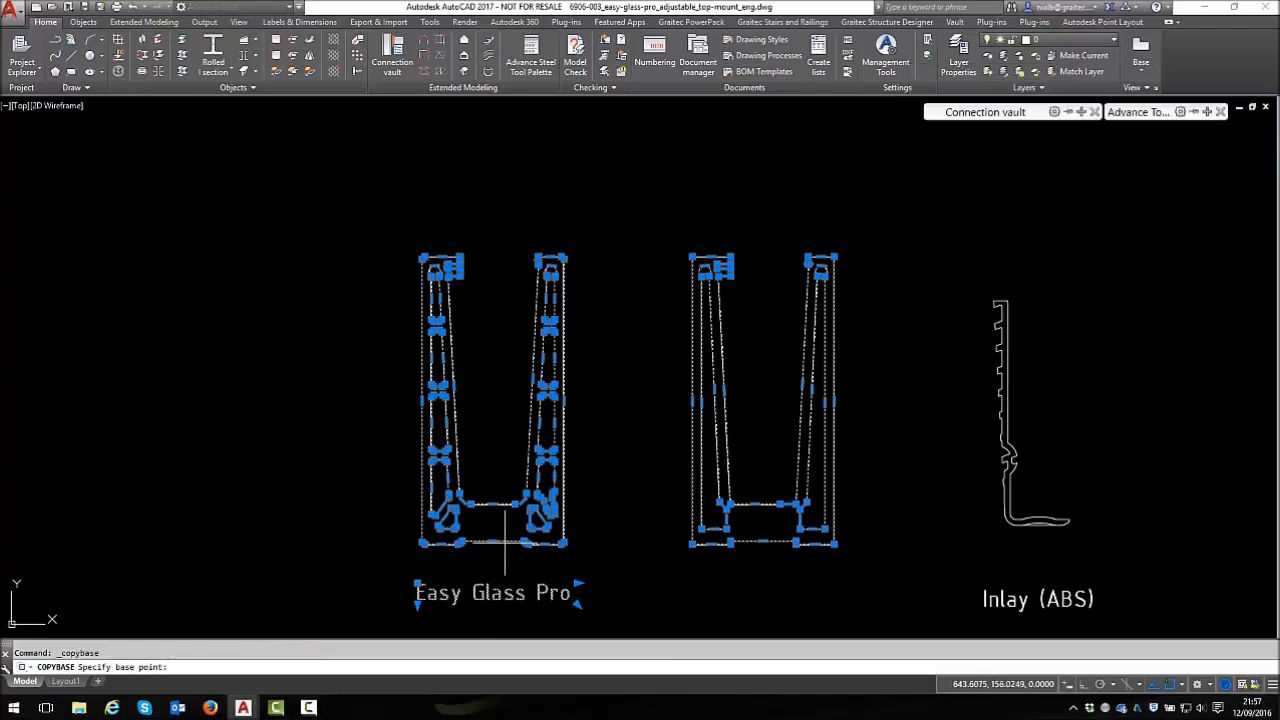
pyautogui.click(489, 542)
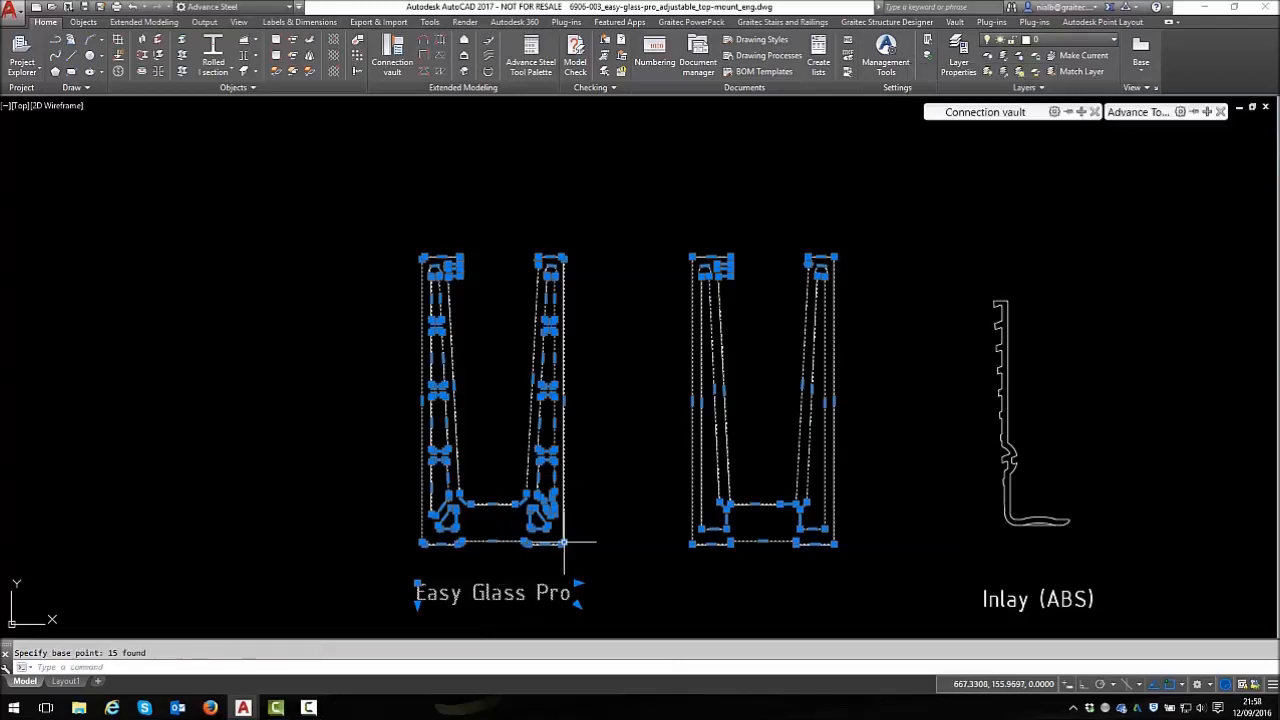
pyautogui.press('Escape')
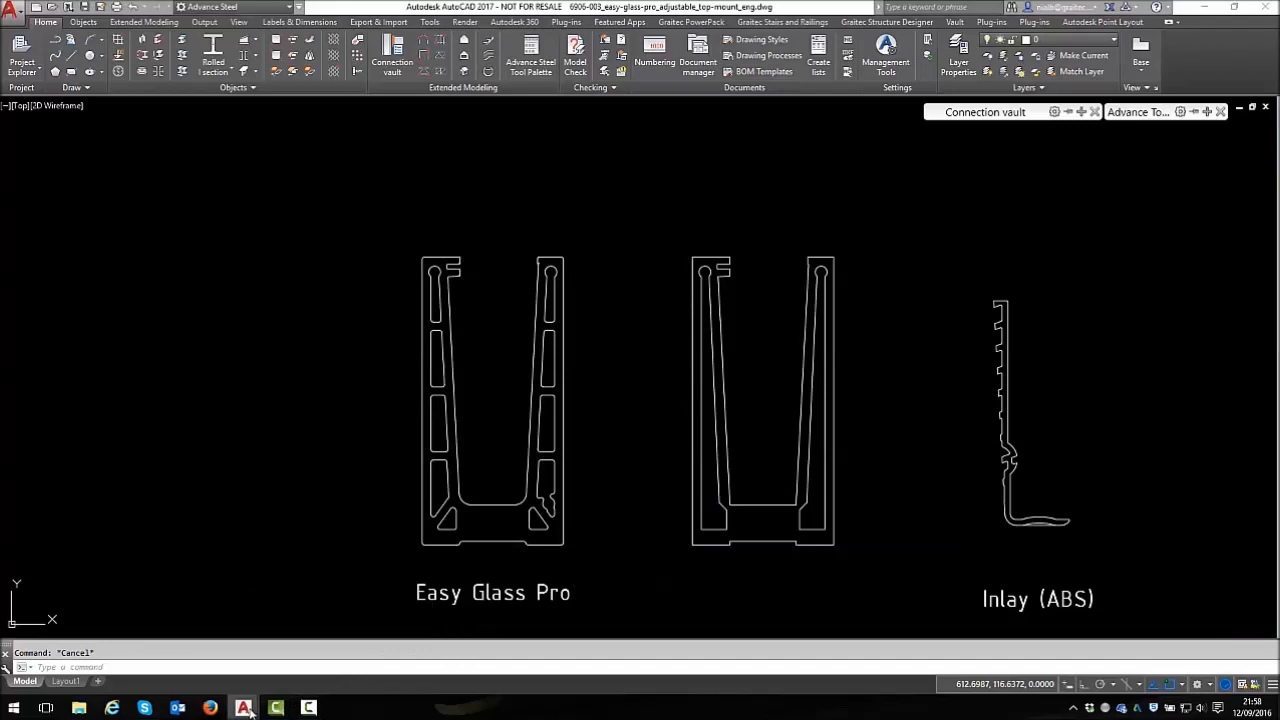
# Switch to the Q Railing.dwg drawing and examine the framed 42.4 Dia. Cap Rail and Cap Rail Seal sections
pyautogui.moveTo(275, 707)
pyautogui.click(462, 650)
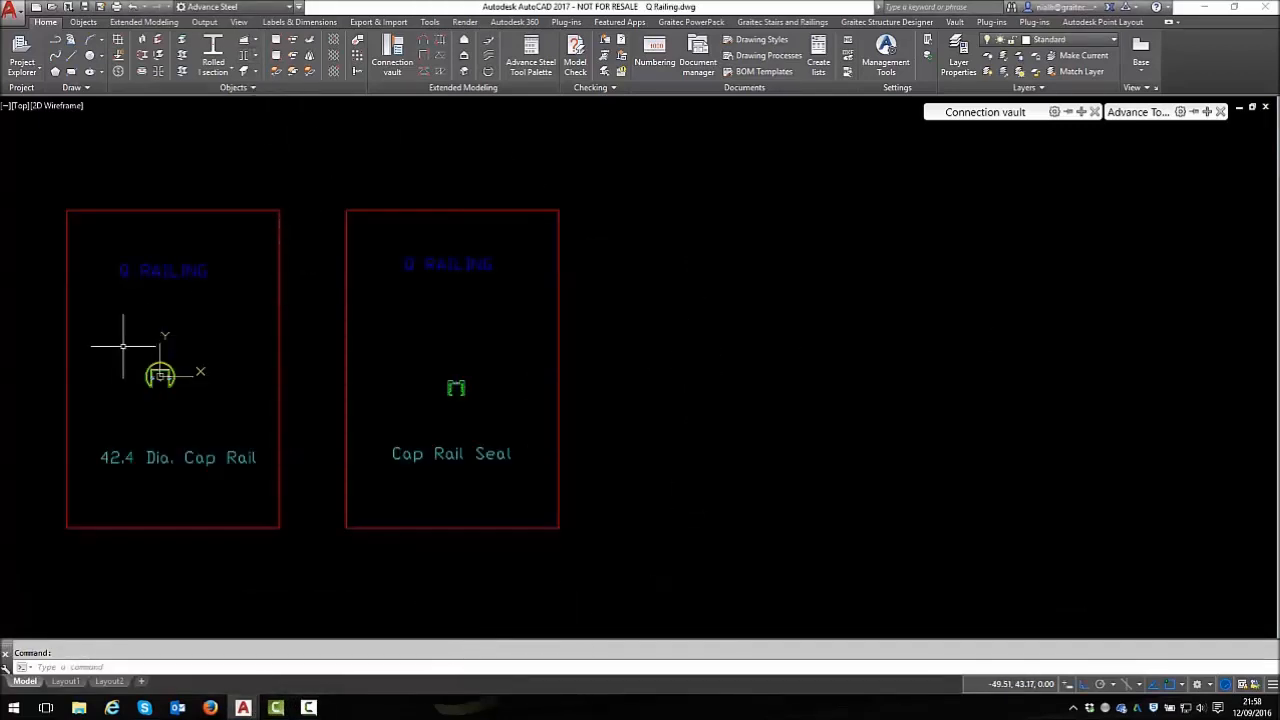
pyautogui.scroll(4, 130, 355)
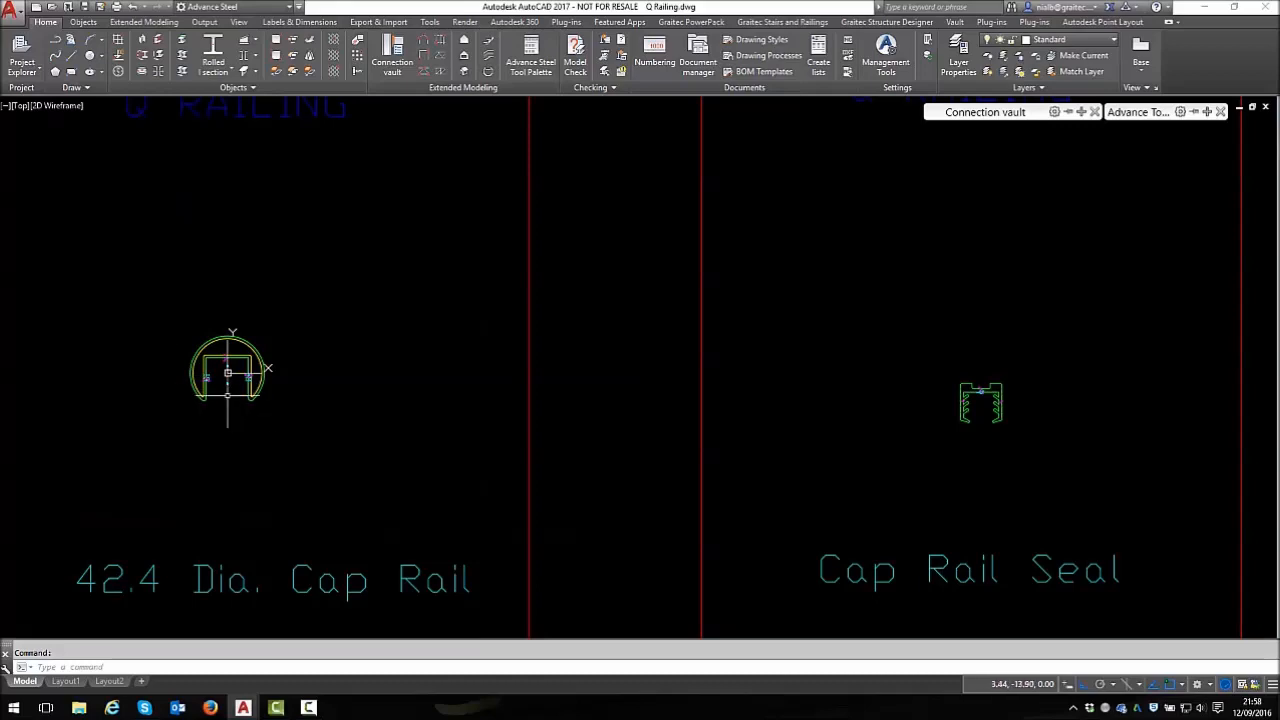
pyautogui.scroll(3, 228, 372)
pyautogui.scroll(-5, 305, 360)
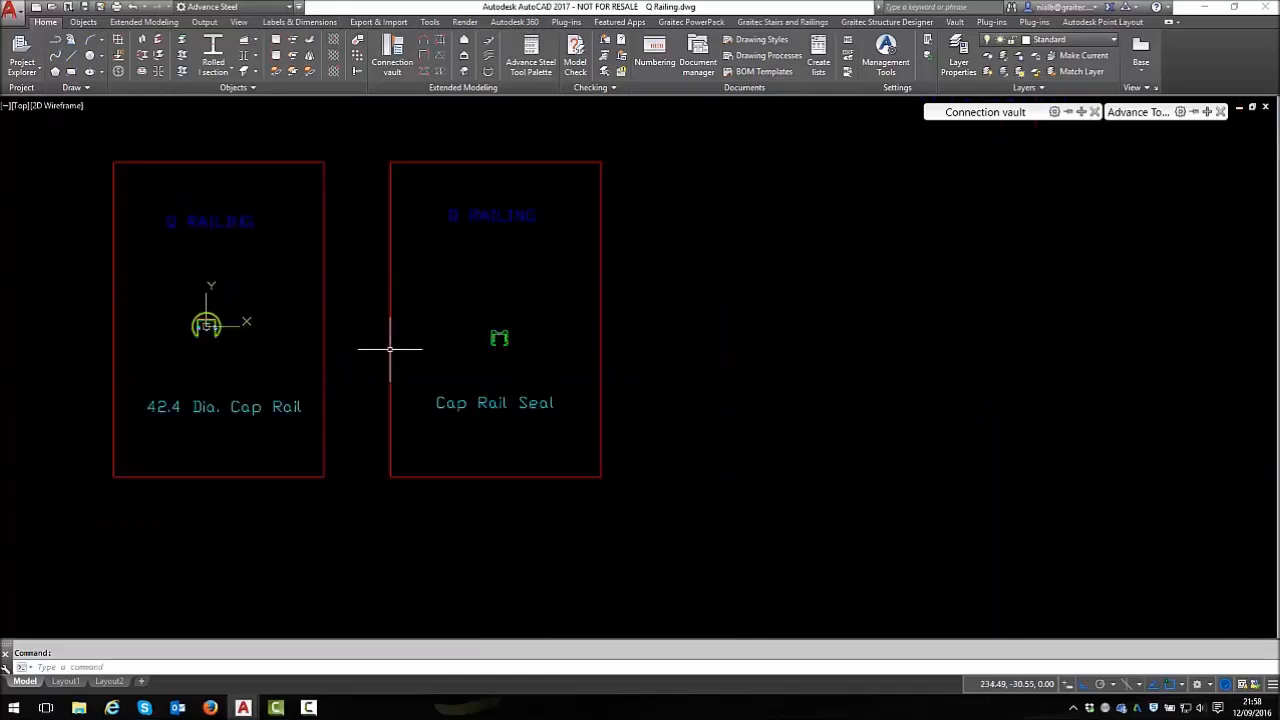
pyautogui.scroll(4, 517, 294)
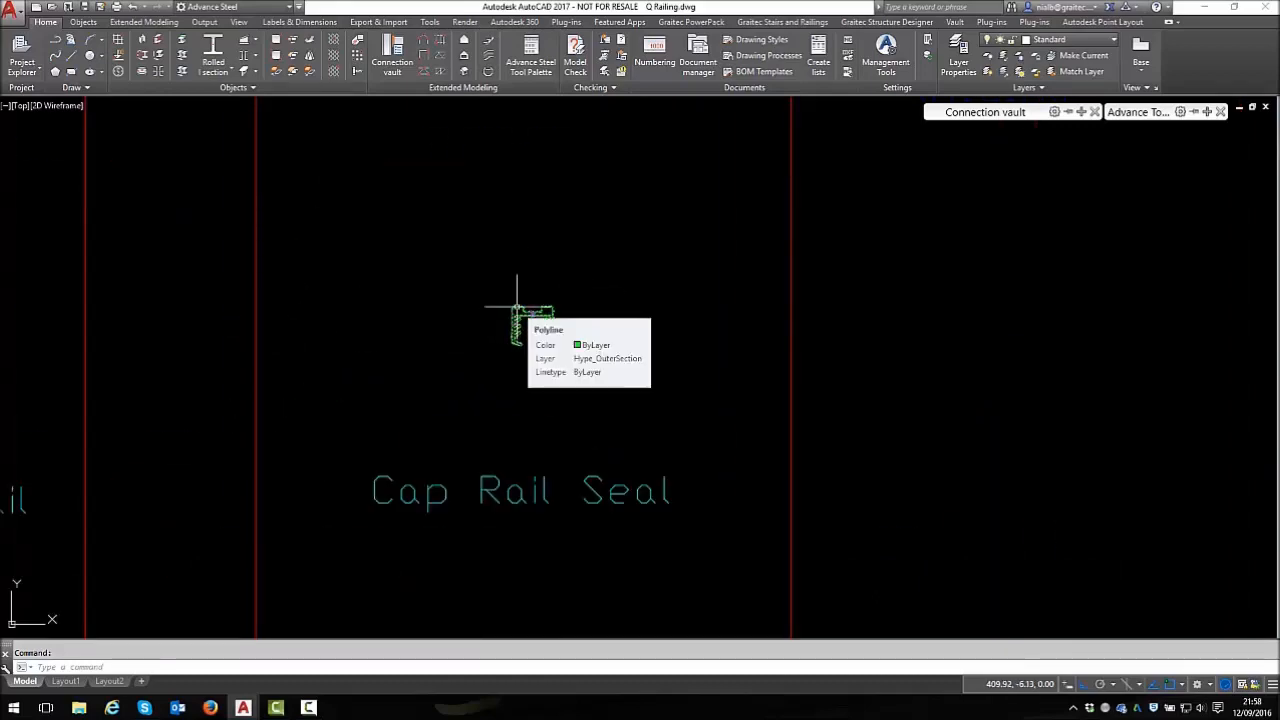
pyautogui.scroll(-4, 514, 305)
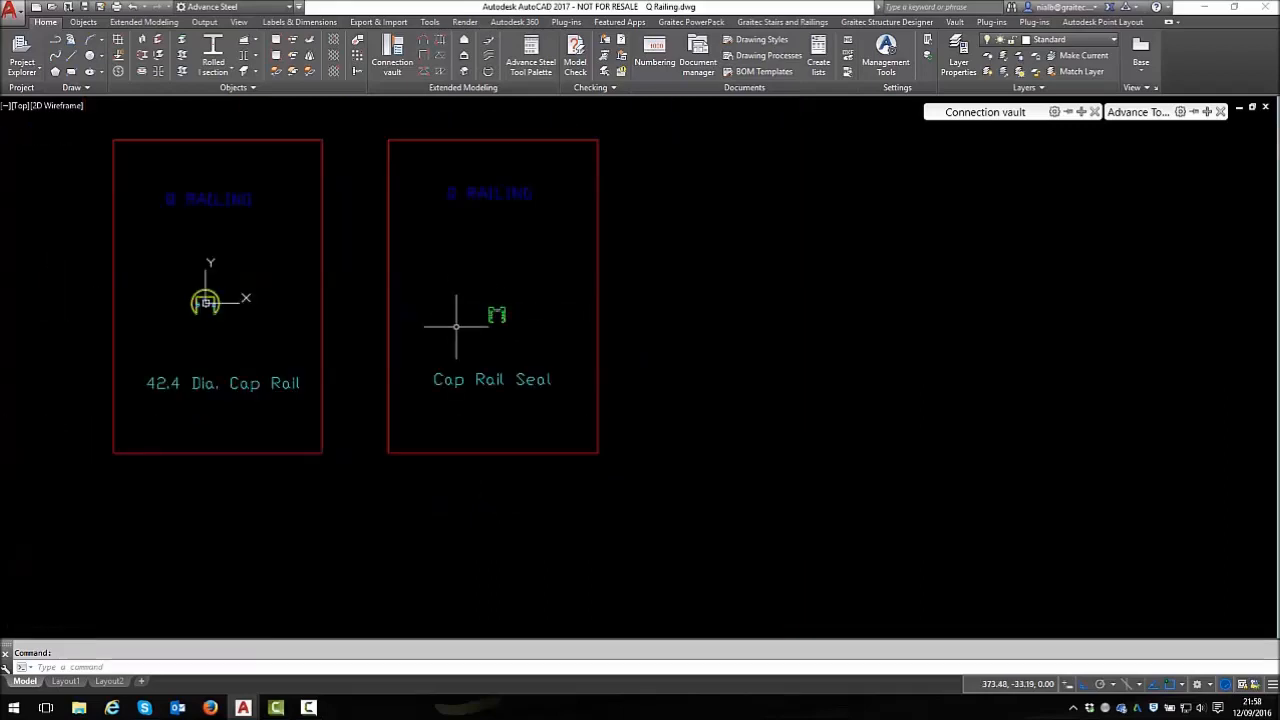
# Paste the copied channel sections and label into empty space beyond the Cap Rail Seal frame
pyautogui.click(165, 23)
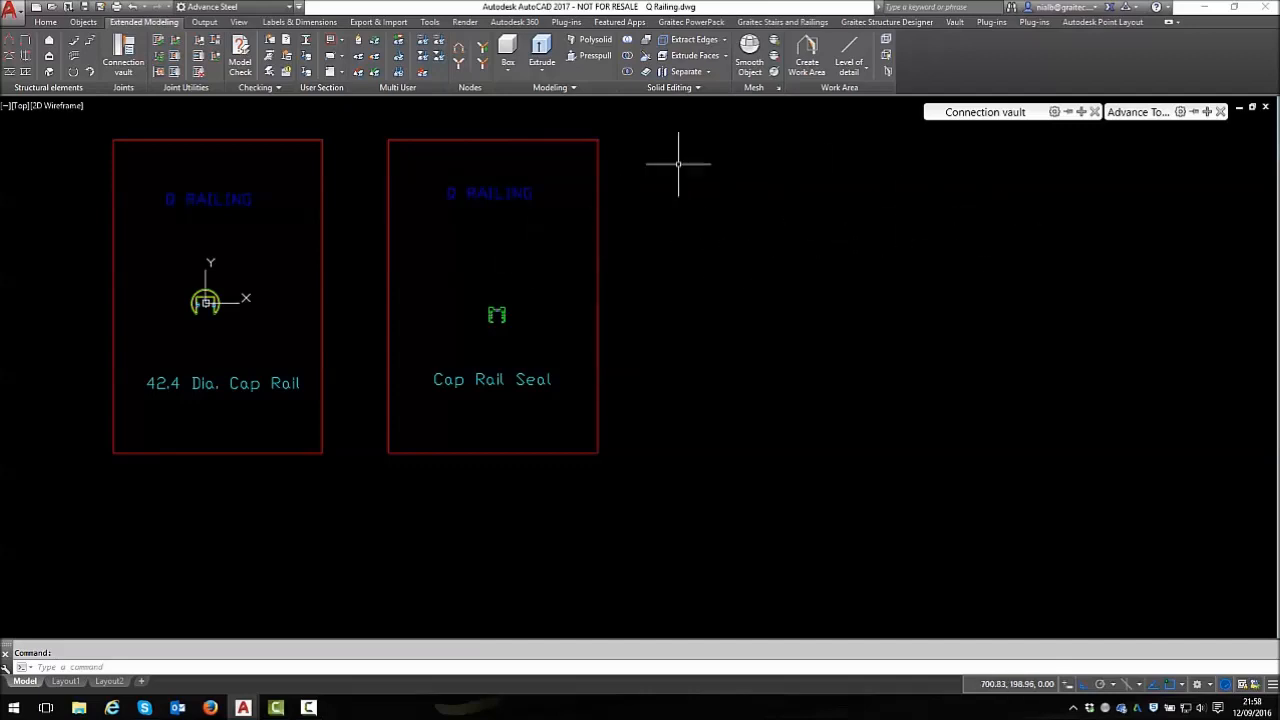
pyautogui.scroll(-3, 287, 354)
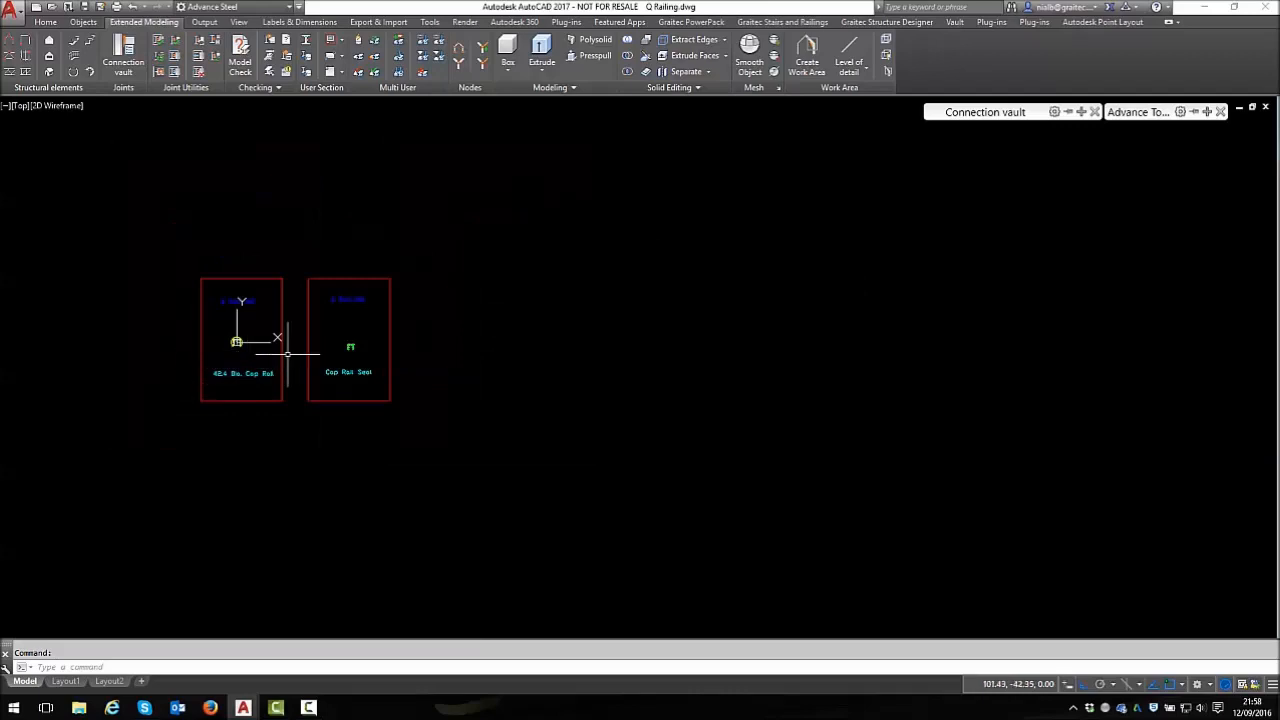
pyautogui.hotkey('ctrl', 'v')
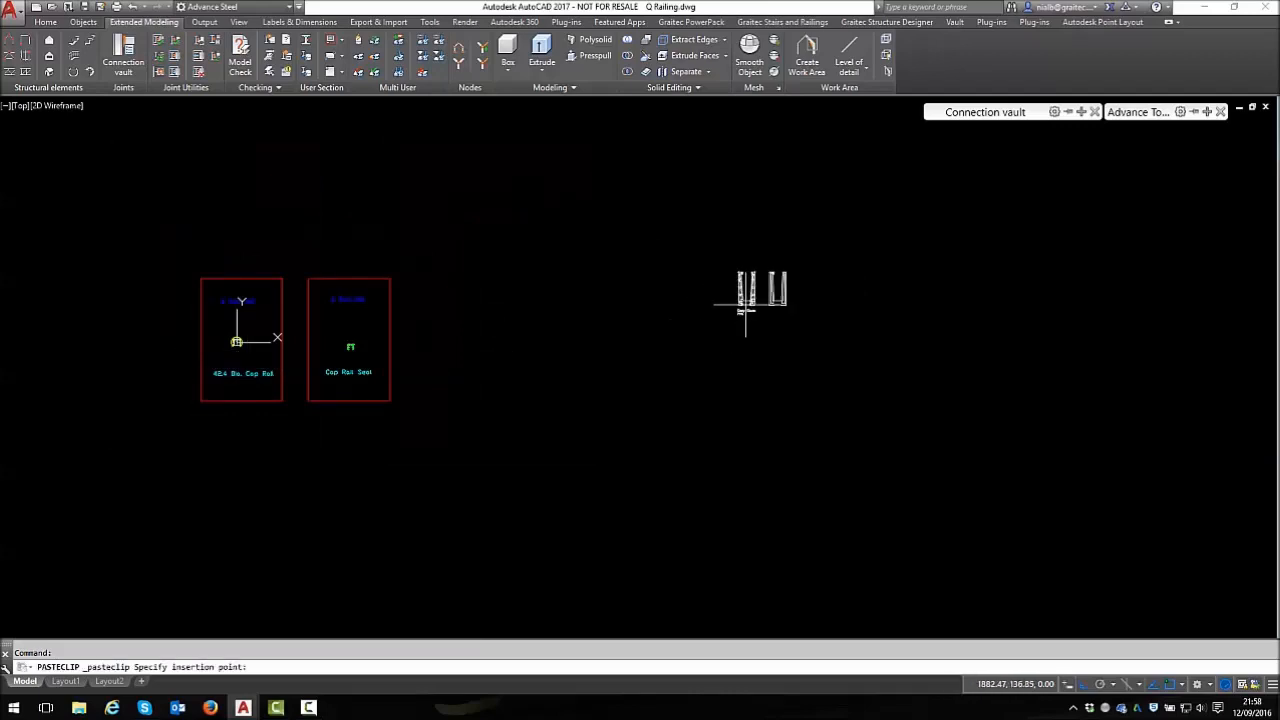
pyautogui.click(423, 333)
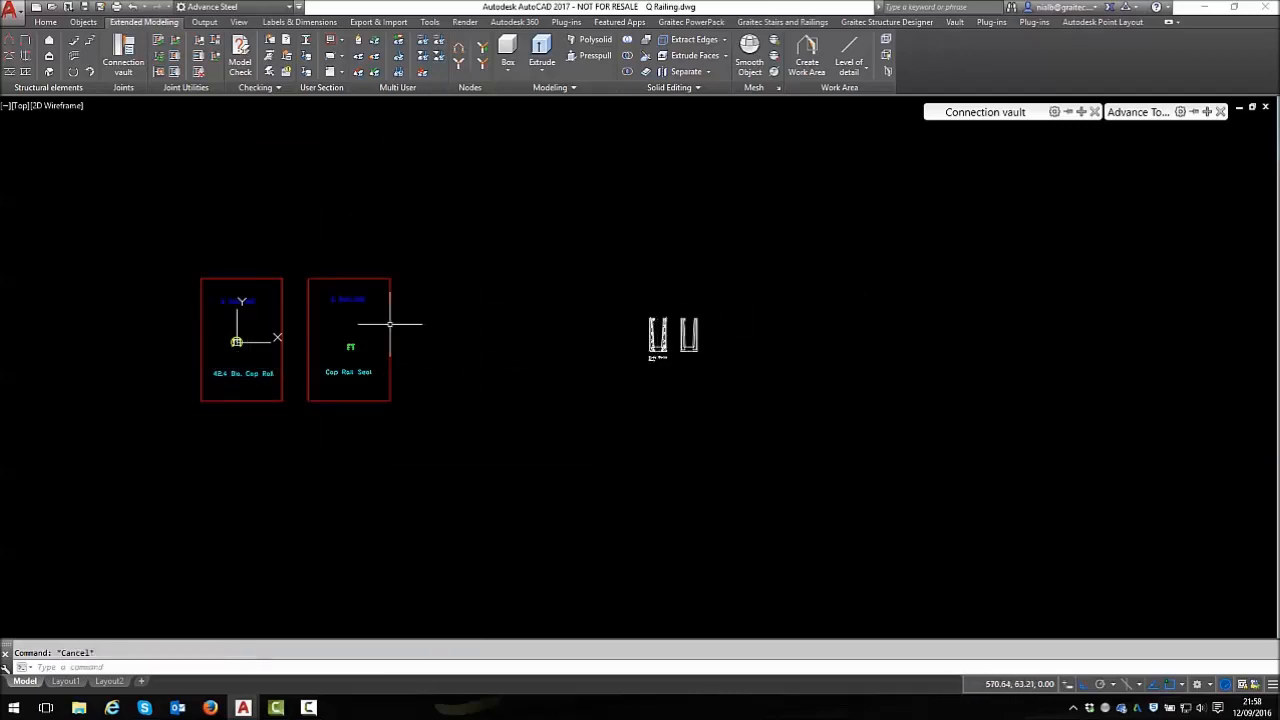
# Copy the Cap Rail Seal frame with its Q RAILING heading and name label, without the profile, horizontally into the free space beside it
pyautogui.scroll(3, 383, 320)
pyautogui.click(438, 190)
pyautogui.click(320, 326)
pyautogui.click(343, 455)
pyautogui.rightClick(517, 312)
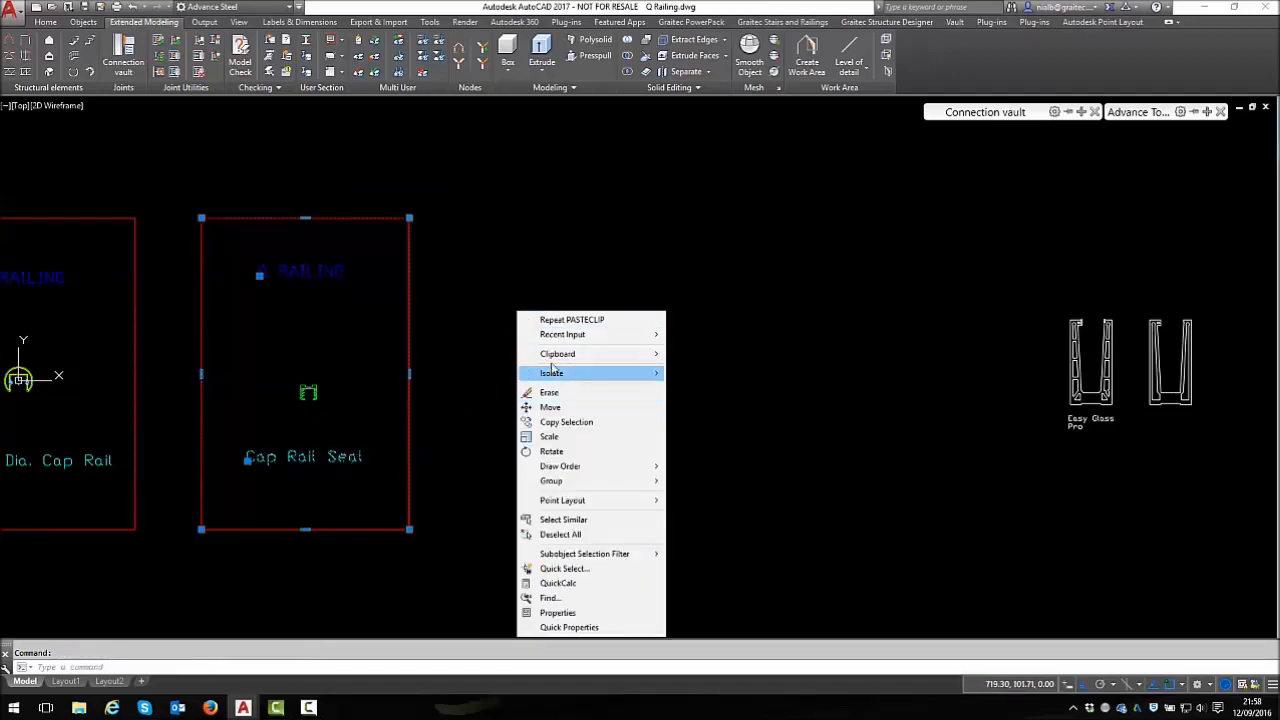
pyautogui.click(566, 421)
pyautogui.click(499, 413)
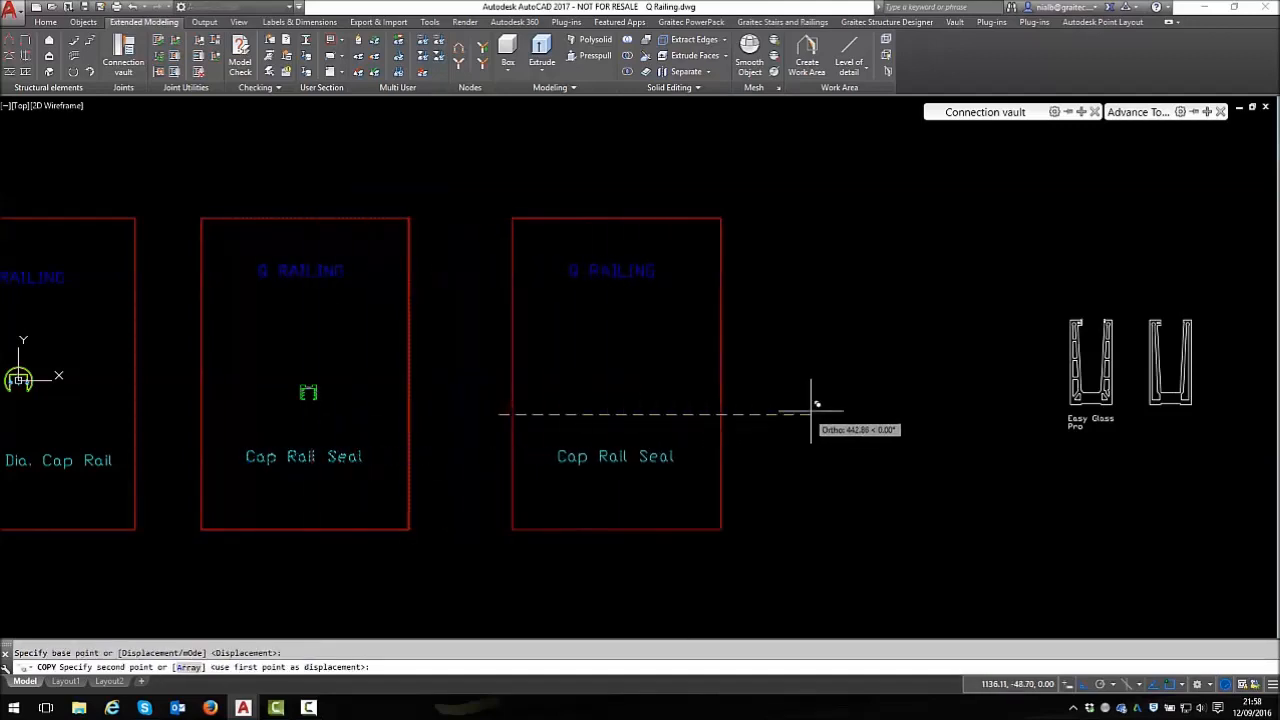
pyautogui.press('Escape')
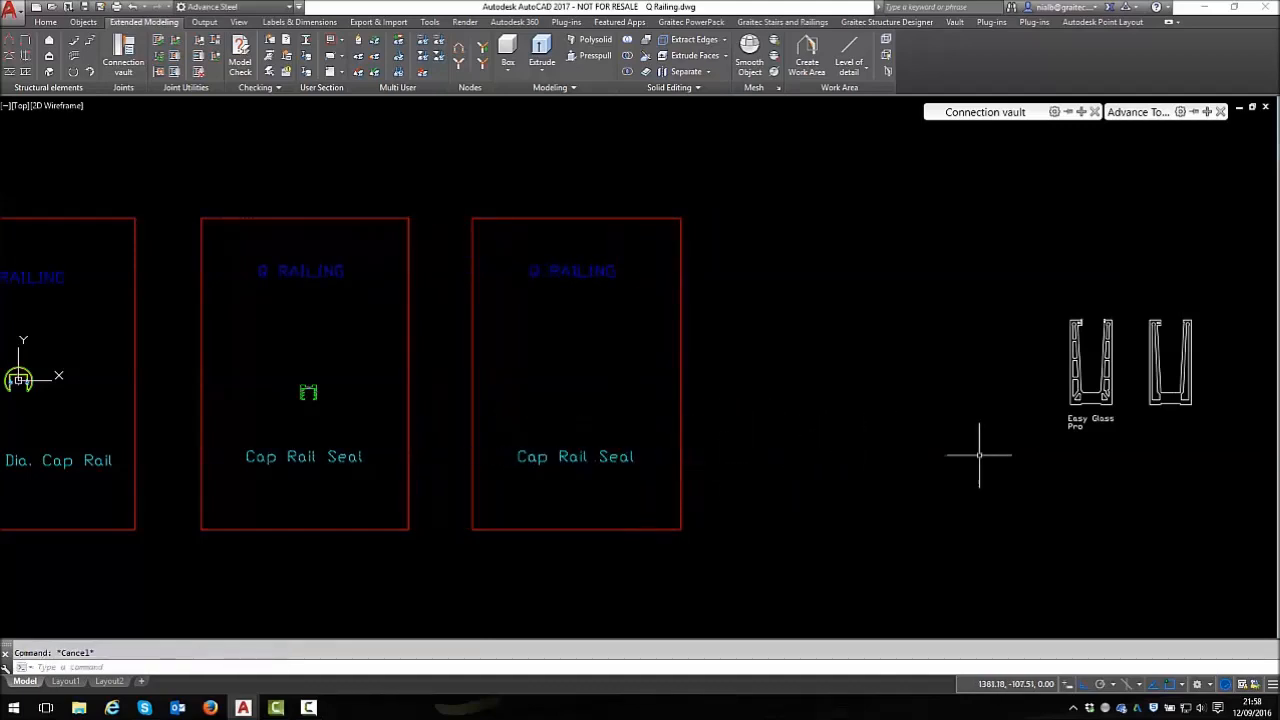
# Move the detailed Easy Glass Pro channel section horizontally into the middle of the new empty frame
pyautogui.scroll(4, 1121, 393)
pyautogui.click(937, 169)
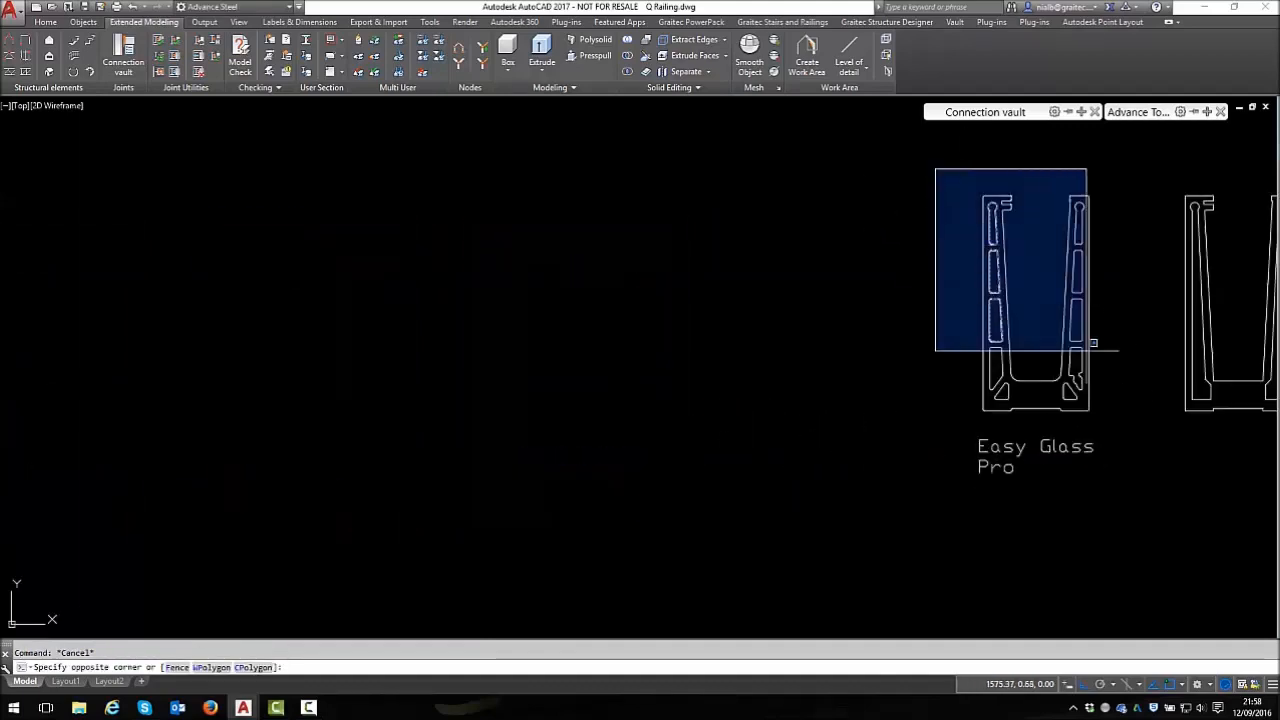
pyautogui.click(1129, 429)
pyautogui.rightClick(850, 295)
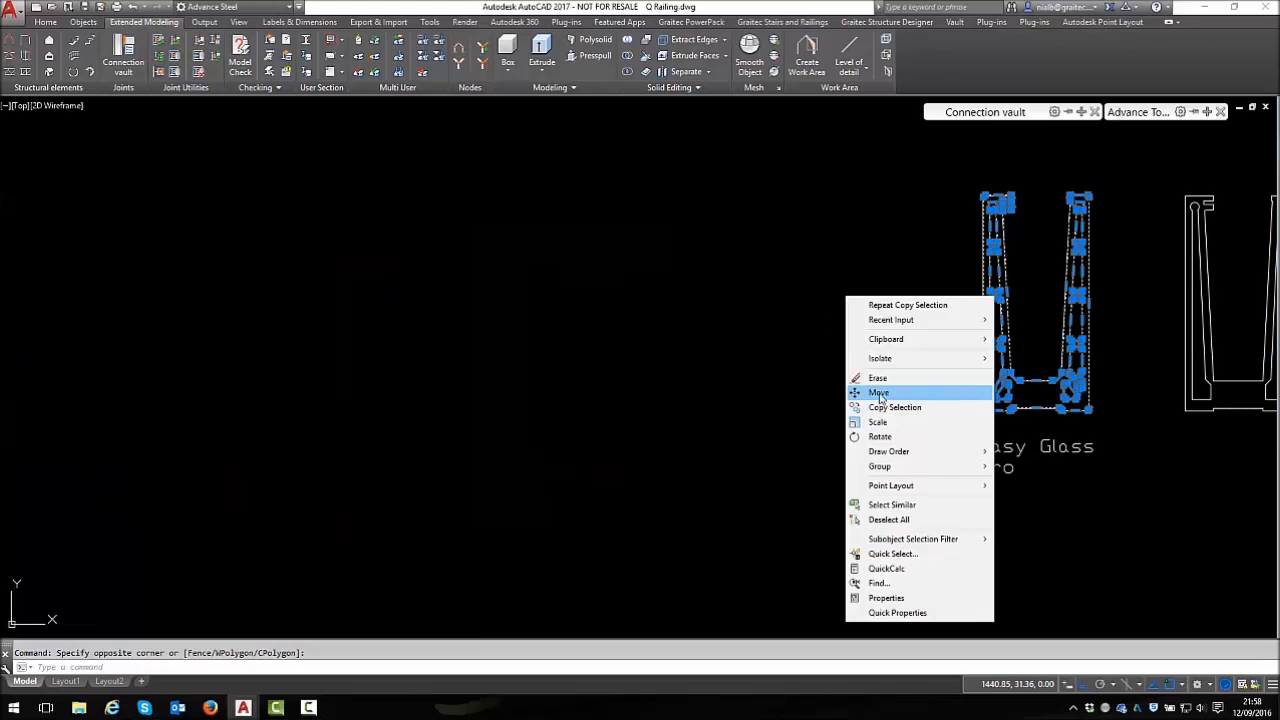
pyautogui.click(890, 391)
pyautogui.scroll(-4, 1043, 349)
pyautogui.click(1040, 371)
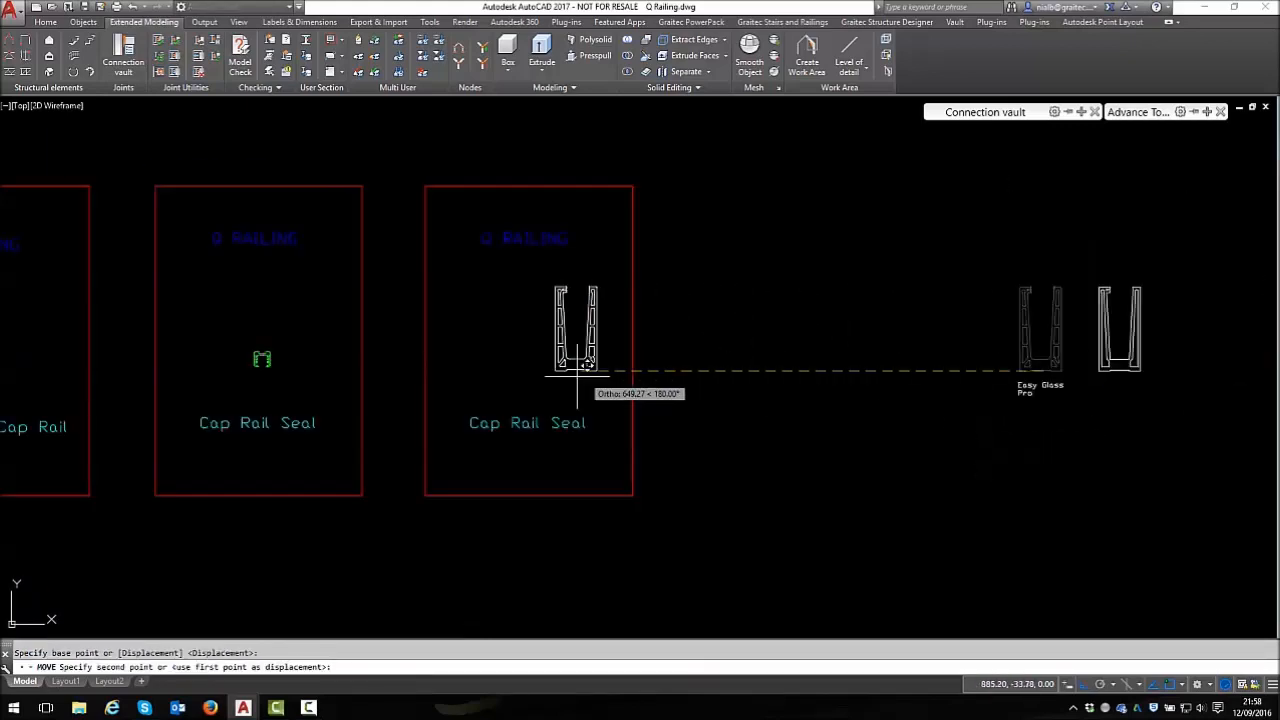
pyautogui.click(528, 371)
pyautogui.press('Escape')
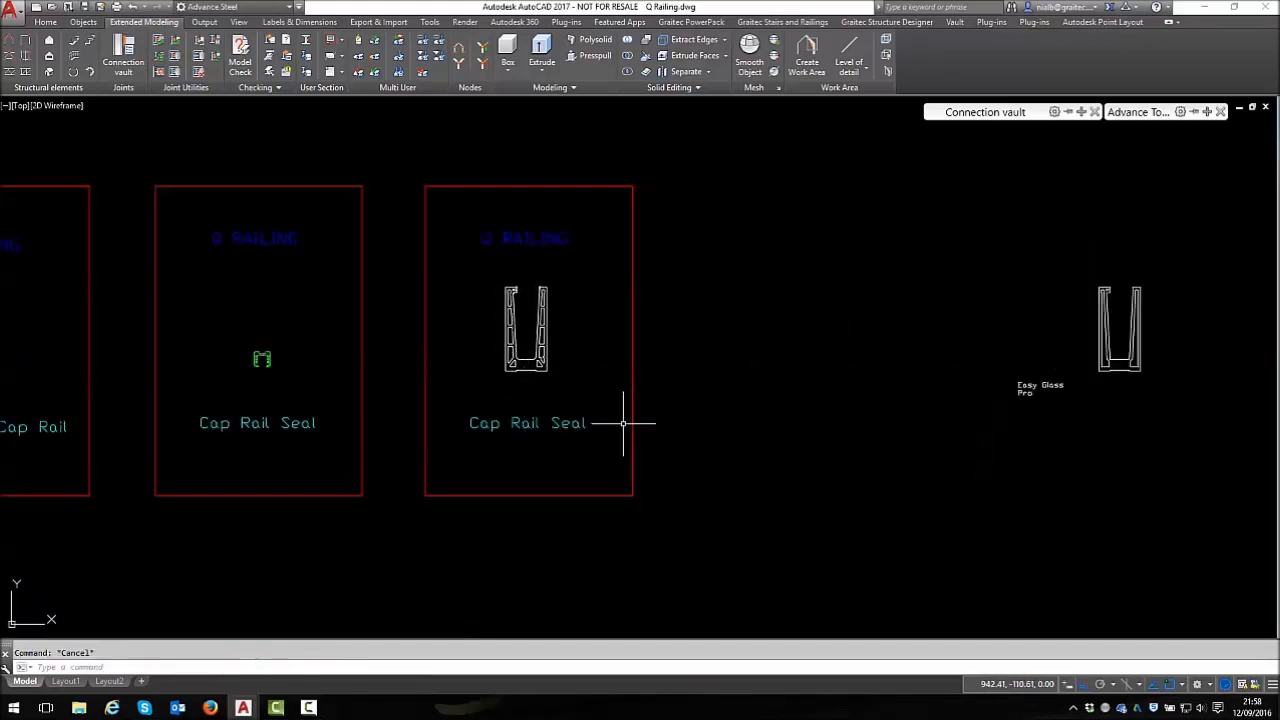
pyautogui.scroll(4, 1045, 413)
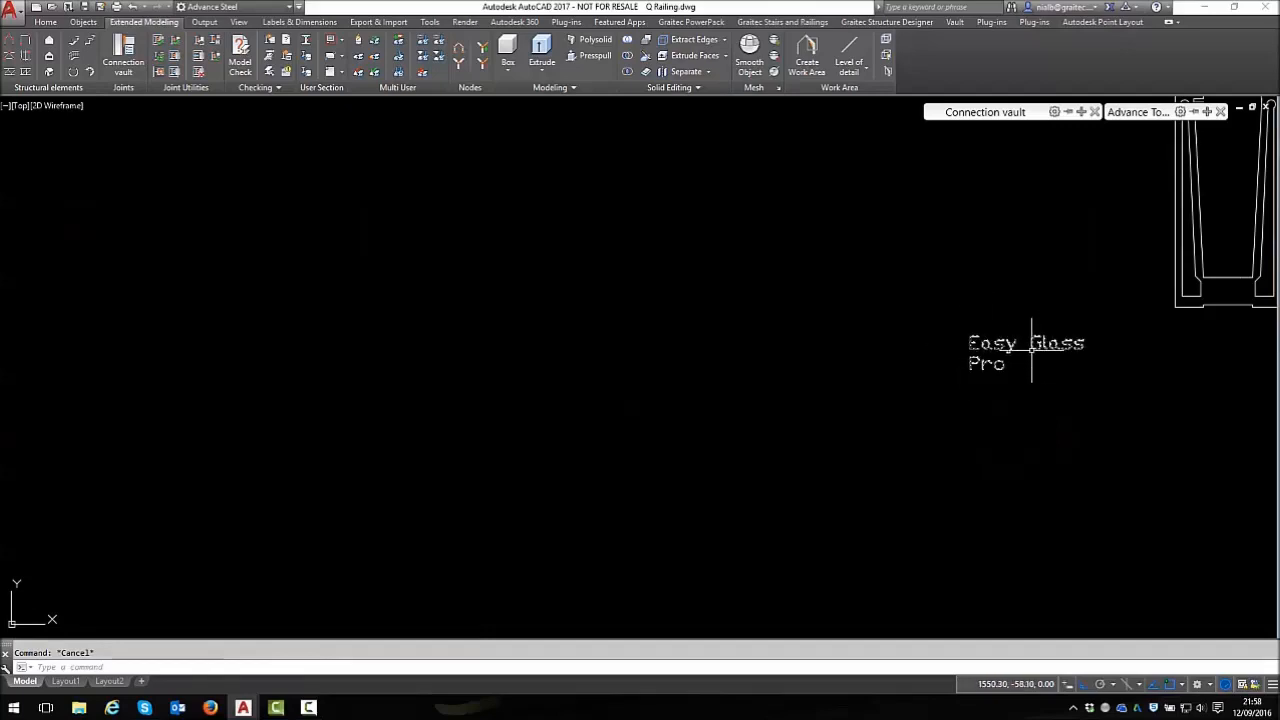
pyautogui.scroll(-4, 1033, 351)
pyautogui.scroll(3, 447, 399)
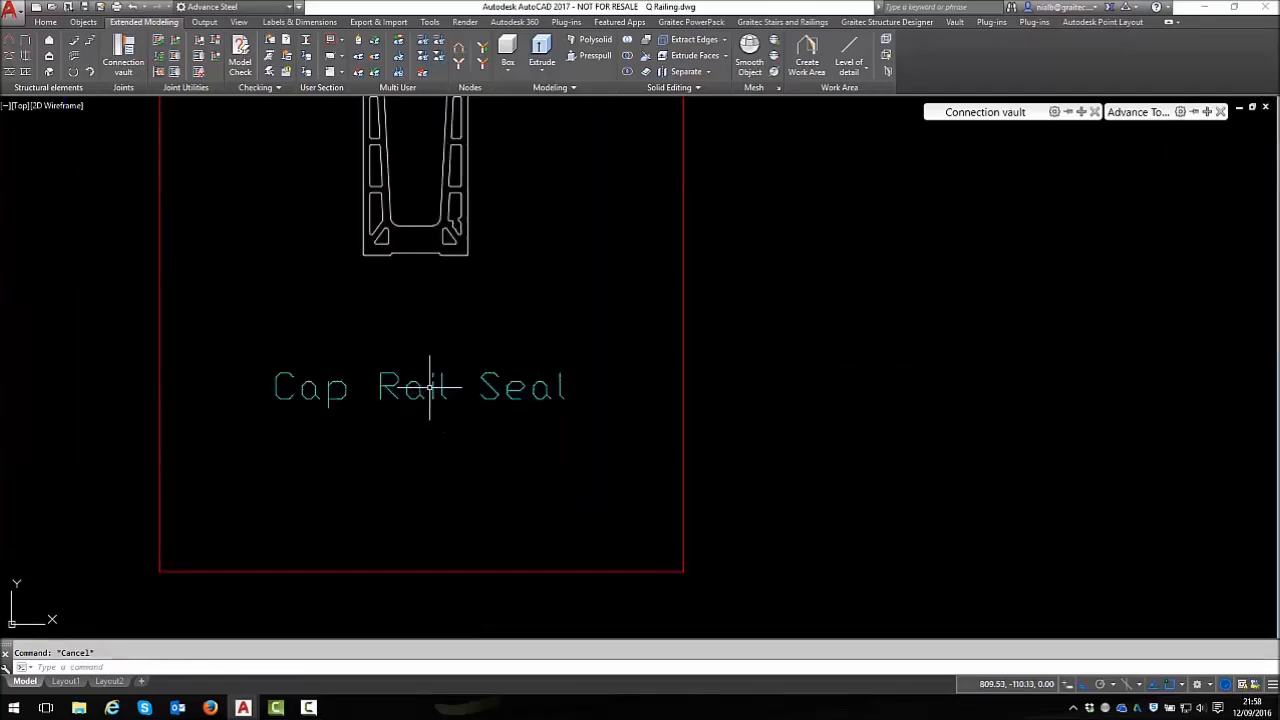
pyautogui.scroll(-3, 443, 390)
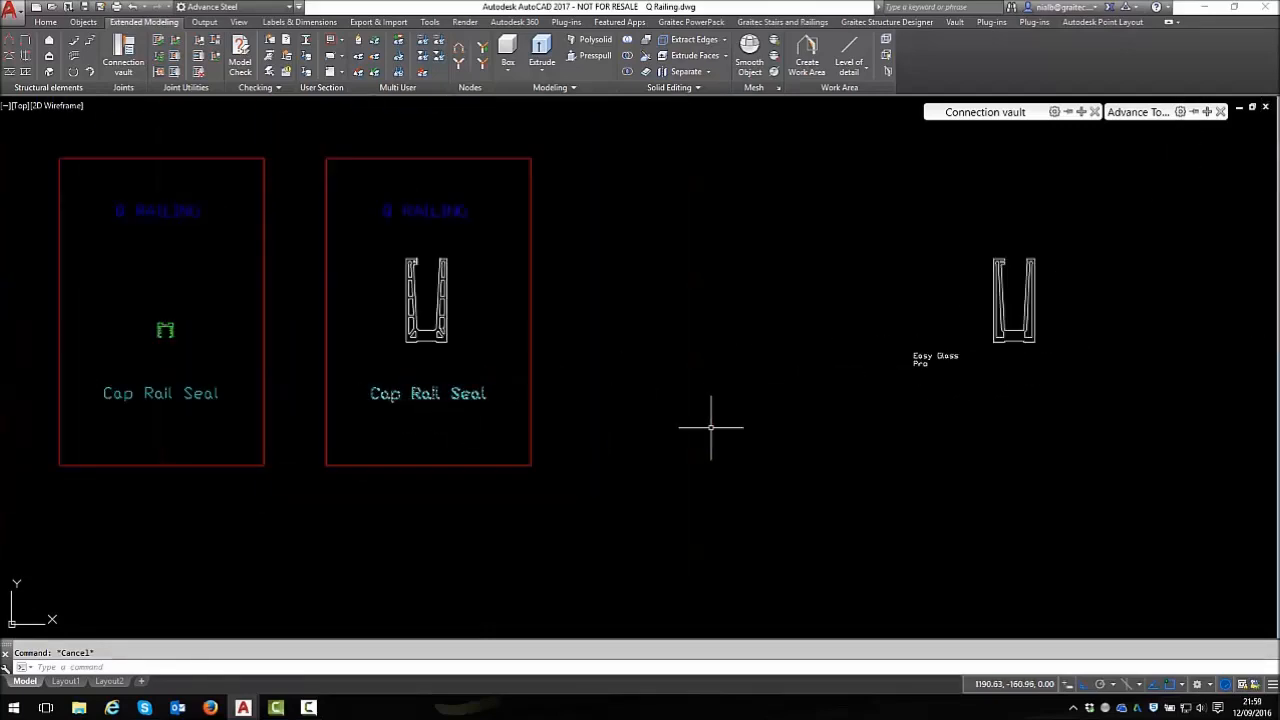
# Change the Cap Rail Seal label under the channel section in the new frame to "Easy Glass Pro"
pyautogui.scroll(3, 380, 383)
pyautogui.click(458, 390)
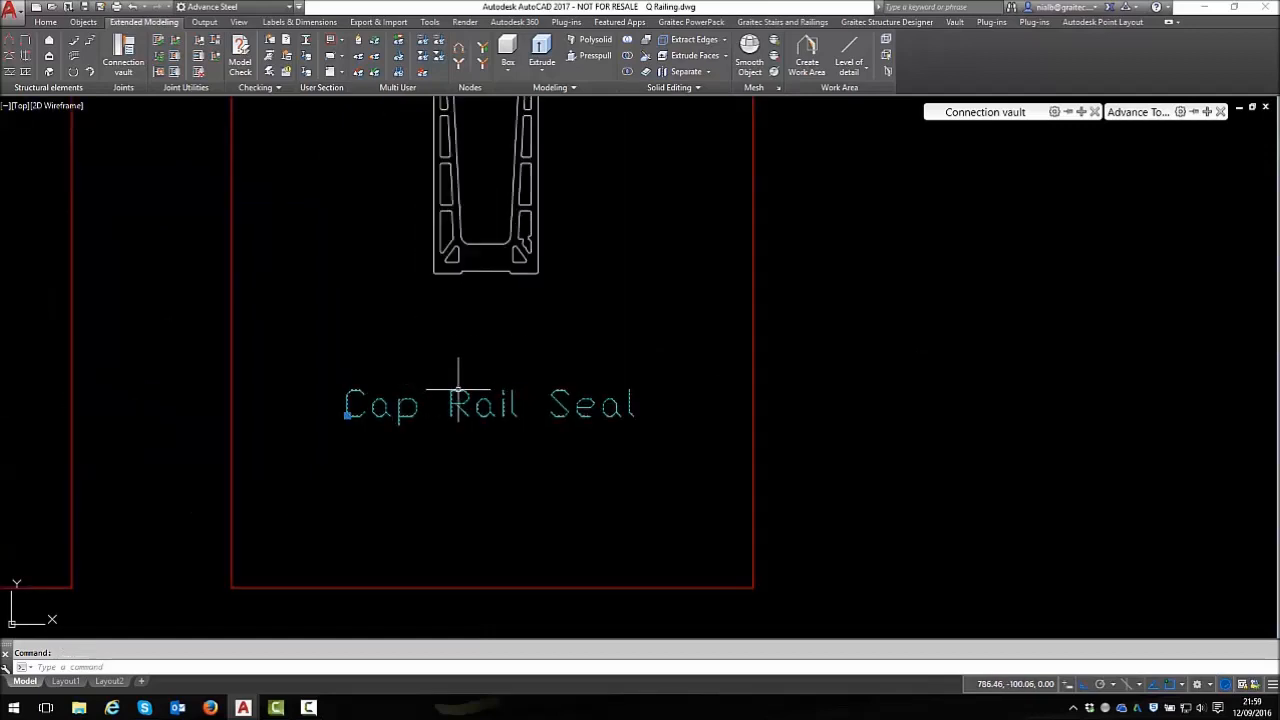
pyautogui.click(456, 393)
pyautogui.press('Escape')
pyautogui.doubleClick(484, 400)
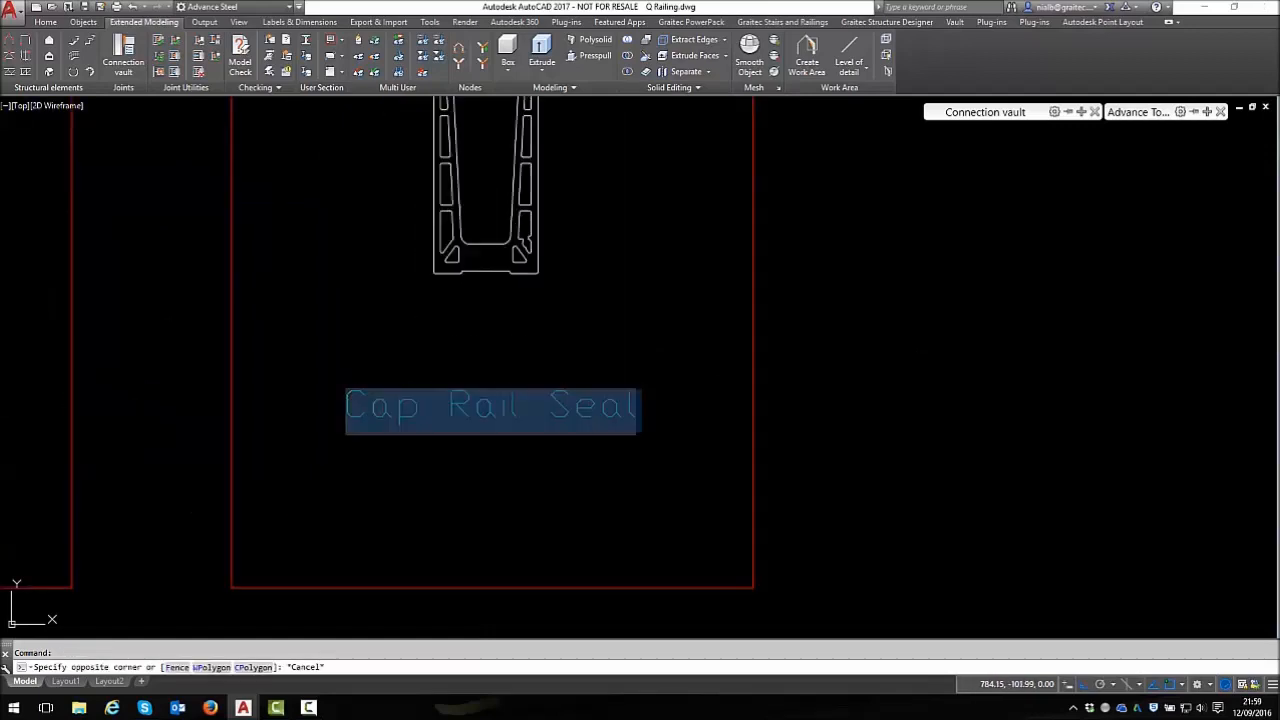
pyautogui.click(457, 400)
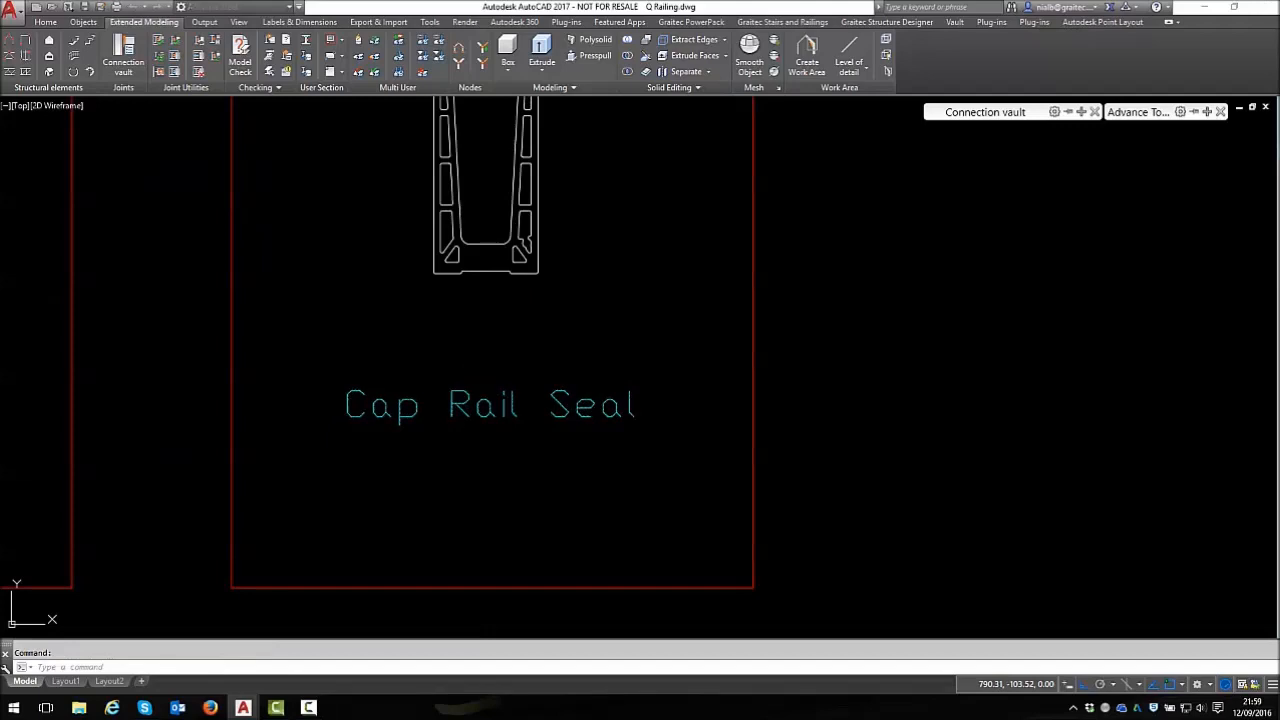
pyautogui.click(632, 411)
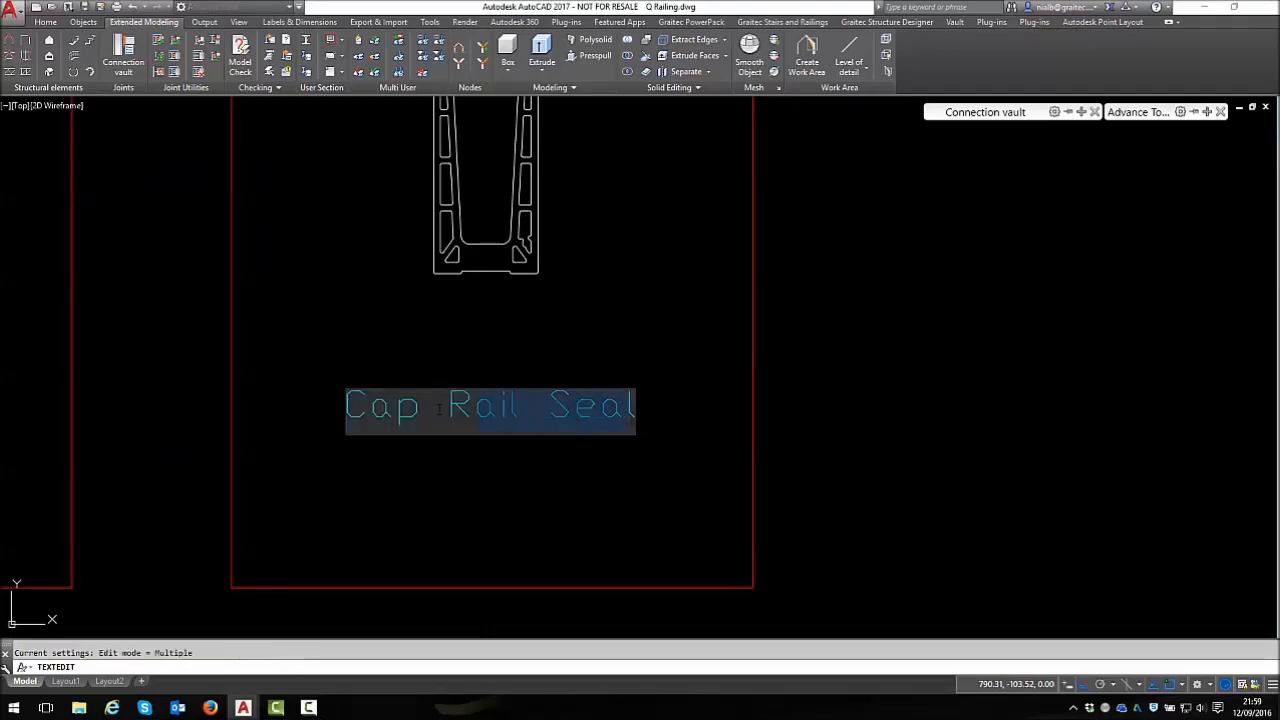
pyautogui.press('BackSpace')
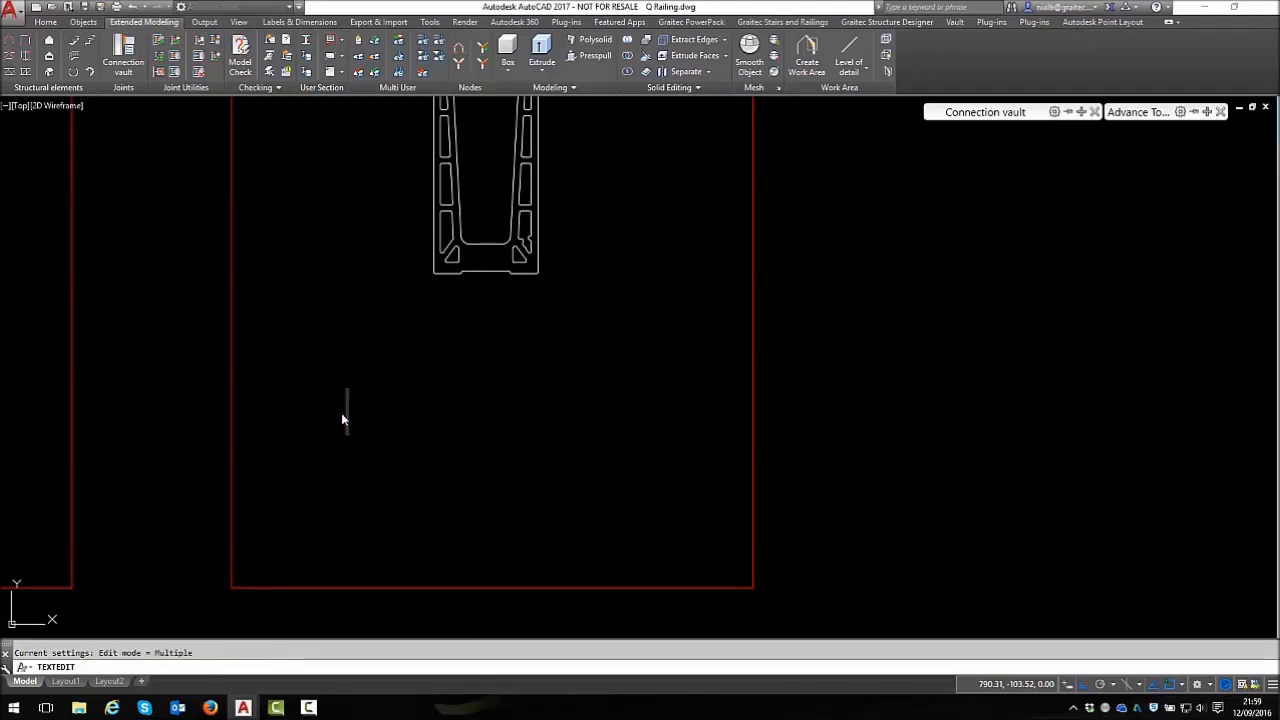
pyautogui.write('Easy Gl')
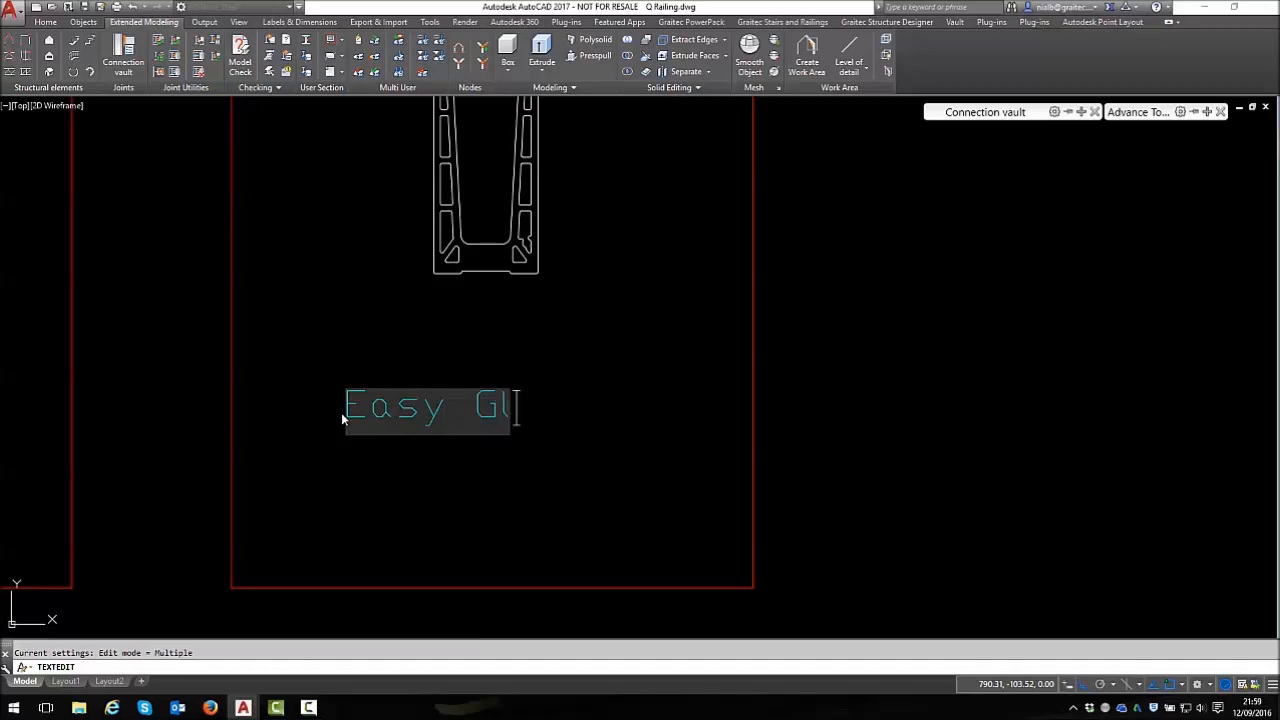
pyautogui.write('ass Pro')
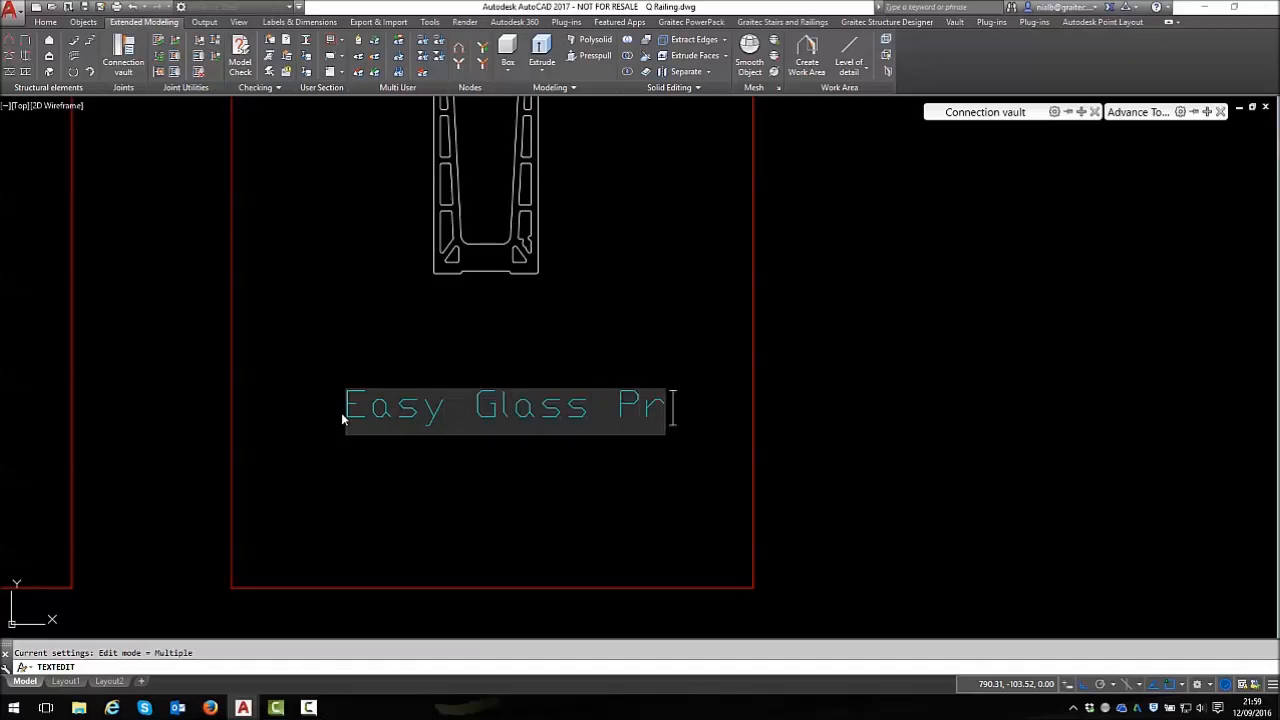
pyautogui.click(437, 503)
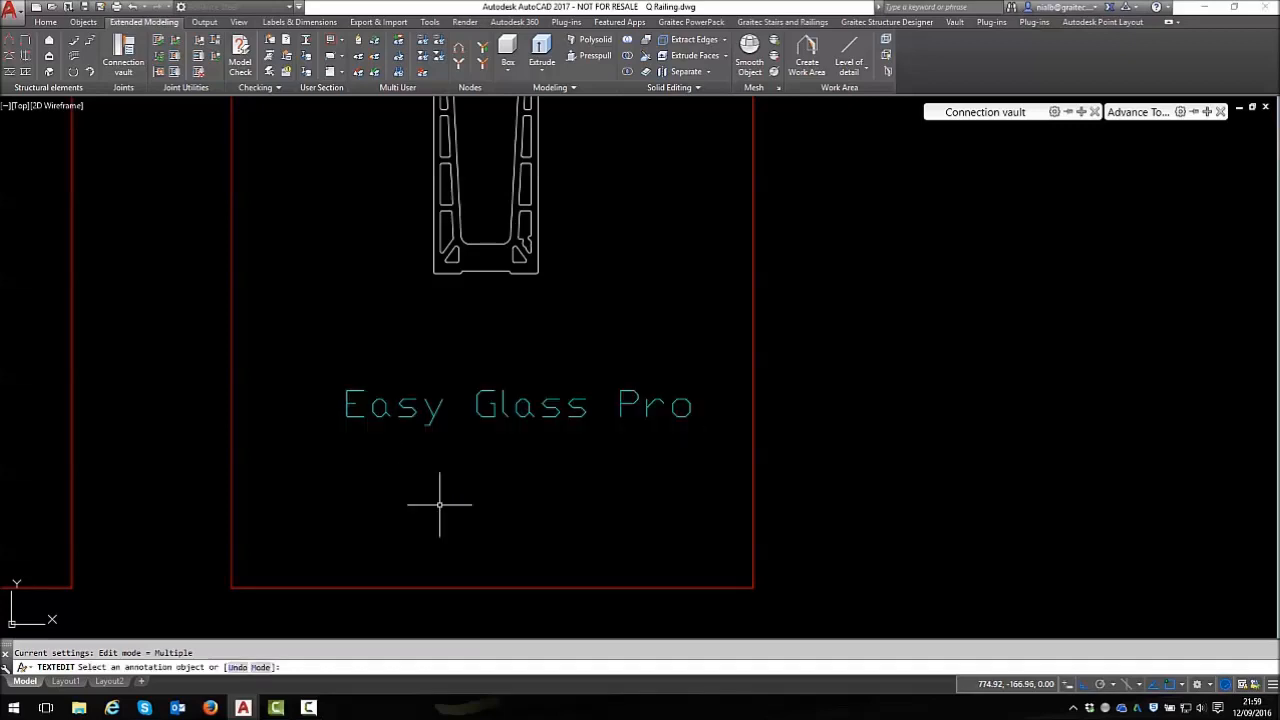
pyautogui.scroll(-4, 437, 503)
pyautogui.press('Escape')
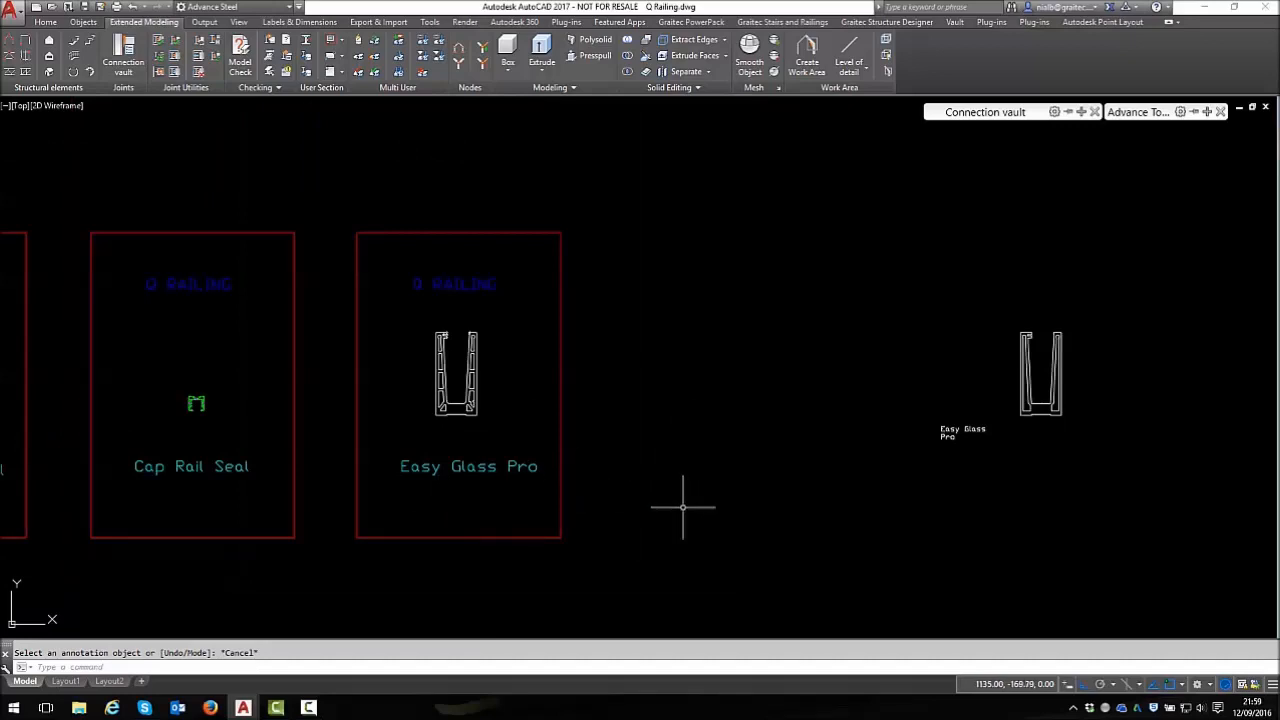
# Move the new frame's Easy Glass Pro label slightly left to centre it beneath the channel section
pyautogui.click(523, 470)
pyautogui.rightClick(637, 418)
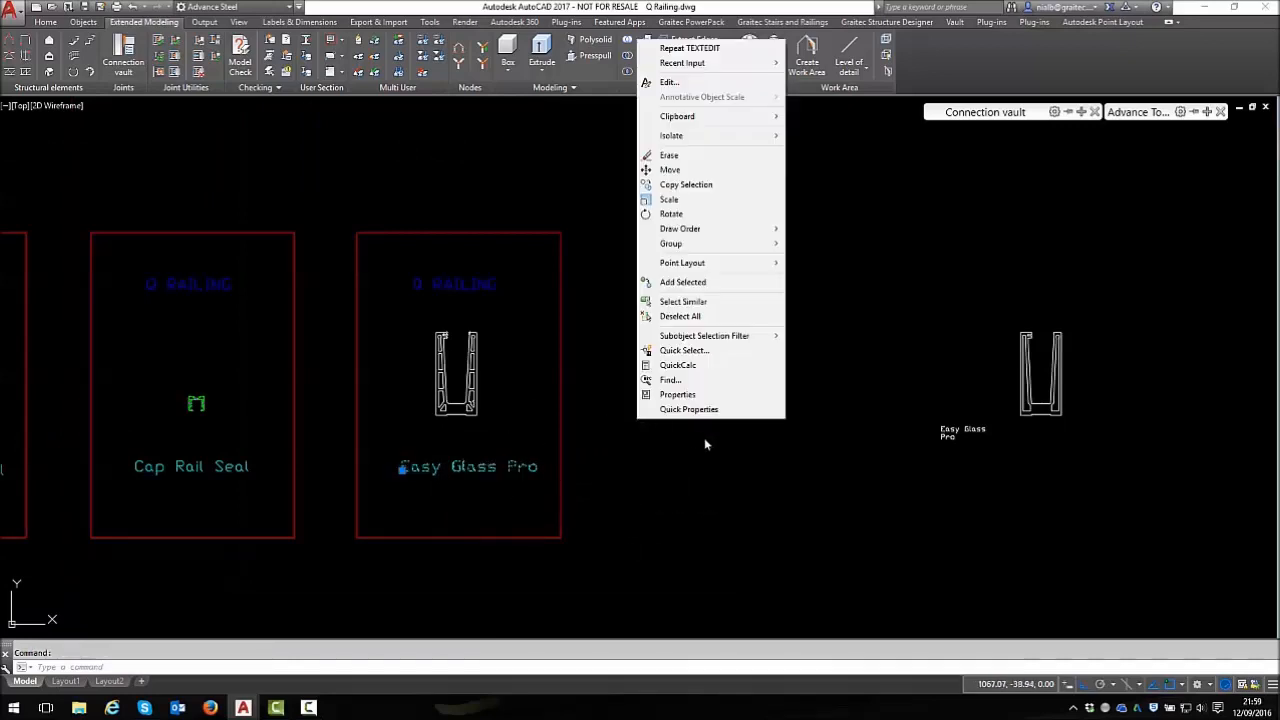
pyautogui.click(668, 170)
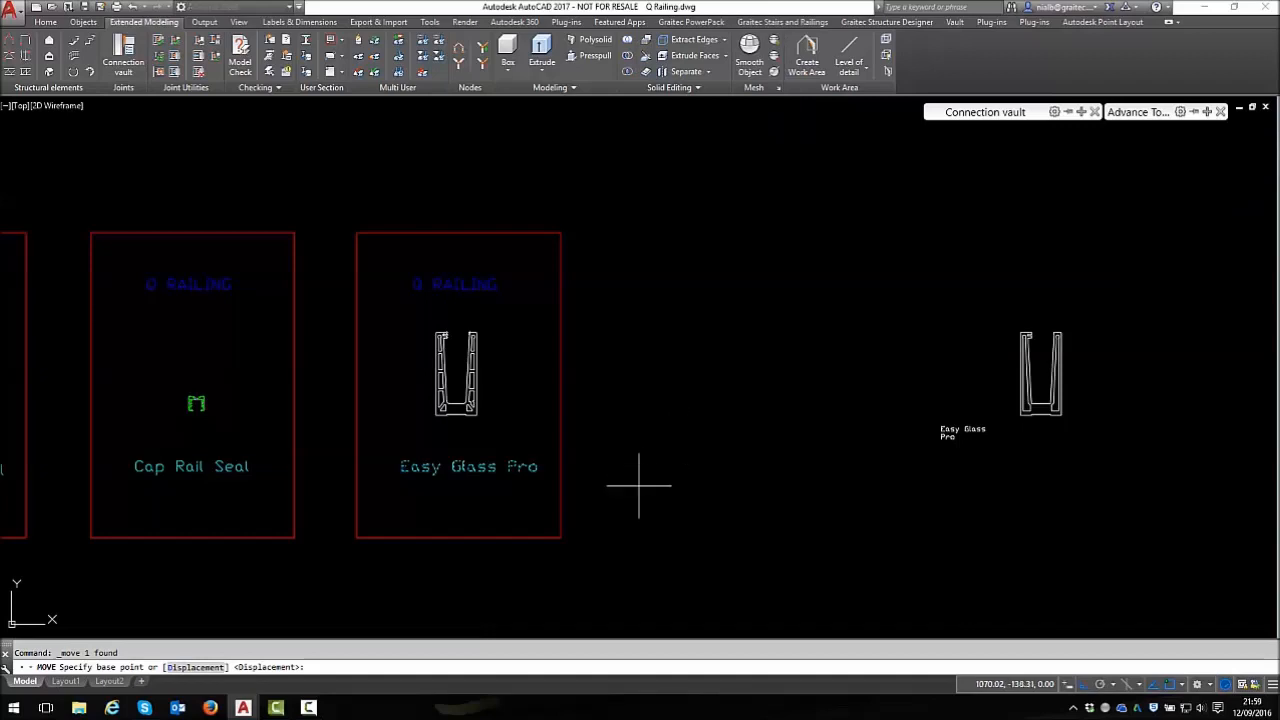
pyautogui.click(640, 487)
pyautogui.press('Escape')
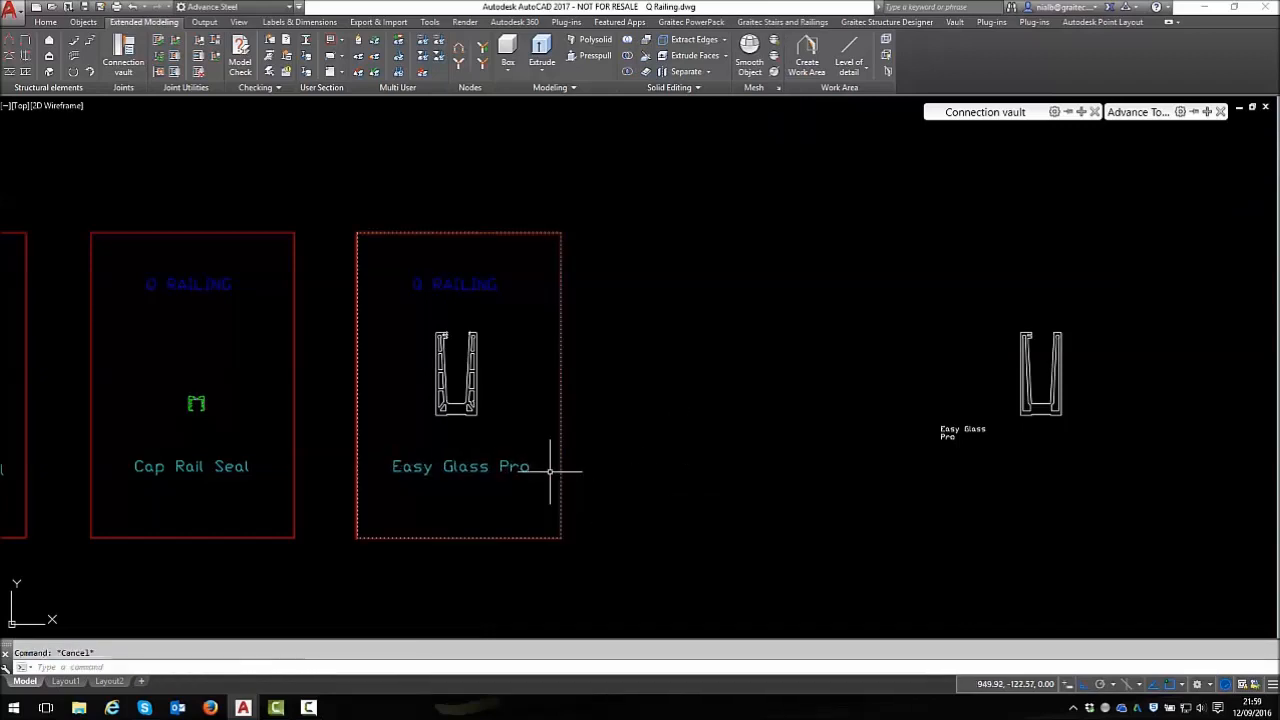
pyautogui.scroll(4, 410, 395)
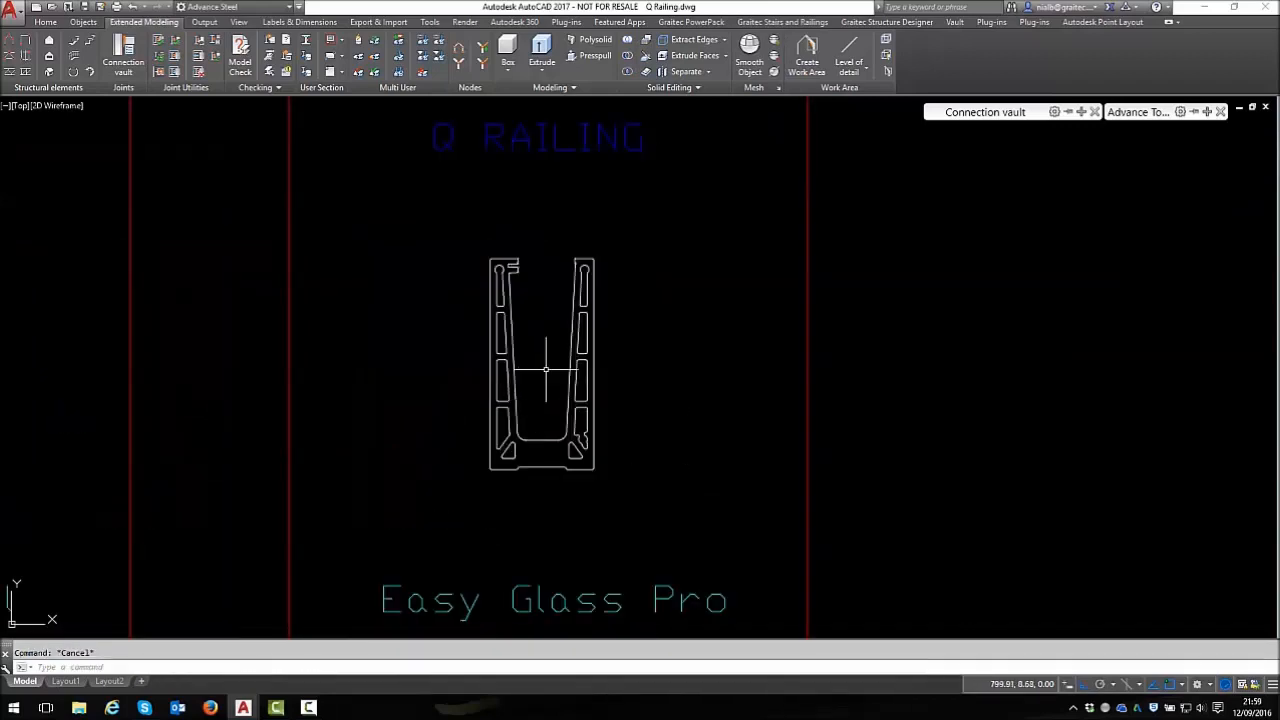
# Check the layers of the new frame, its Q RAILING heading and its Easy Glass Pro label
pyautogui.scroll(-2, 432, 370)
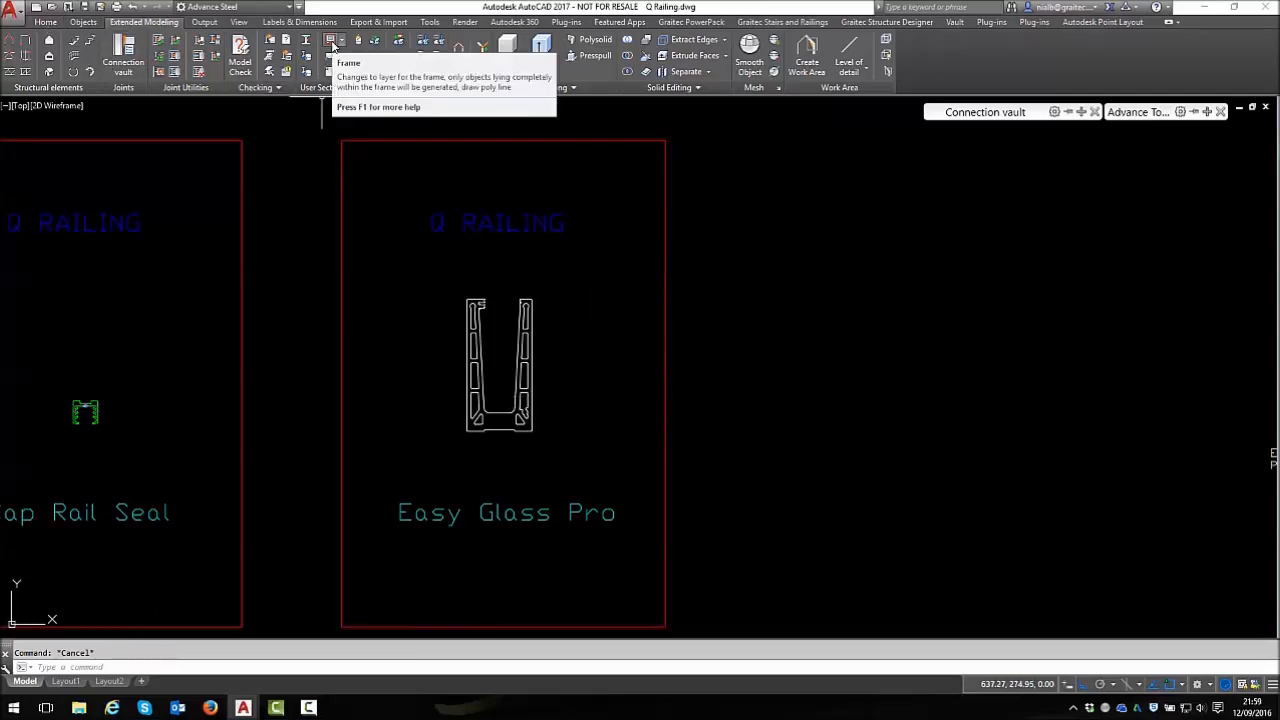
pyautogui.click(45, 22)
pyautogui.click(1079, 39)
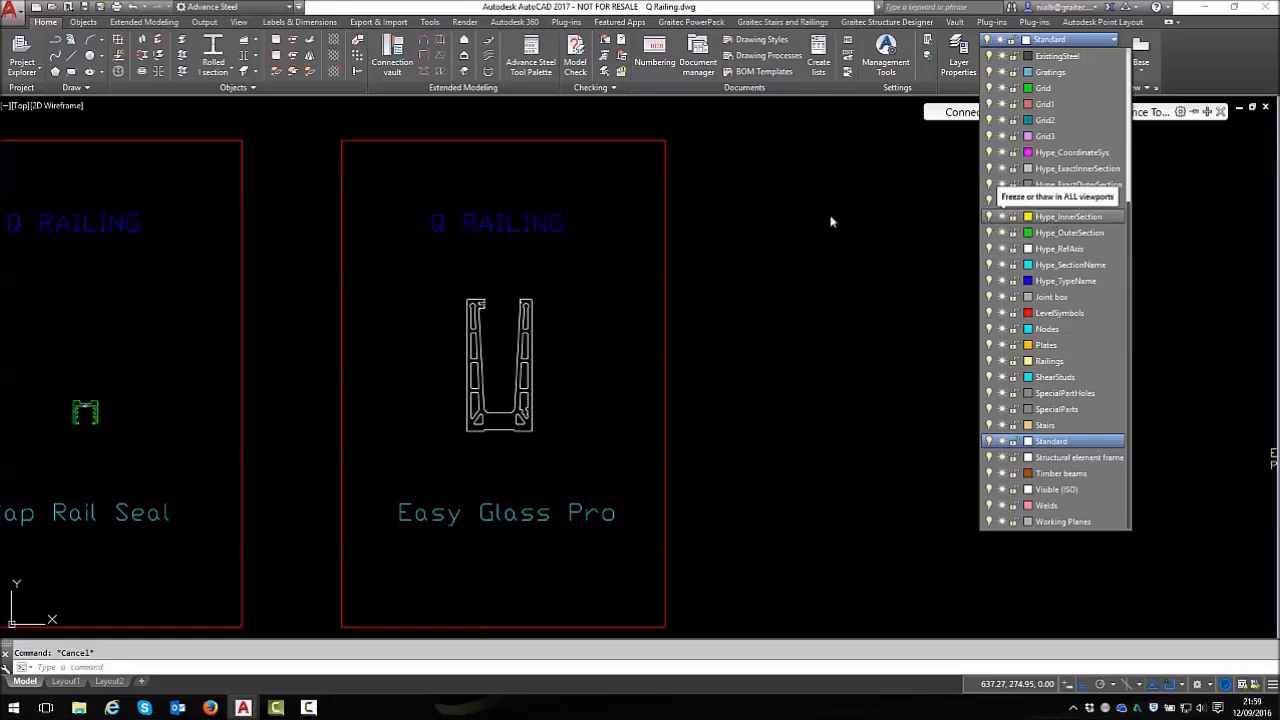
pyautogui.click(733, 201)
pyautogui.click(667, 173)
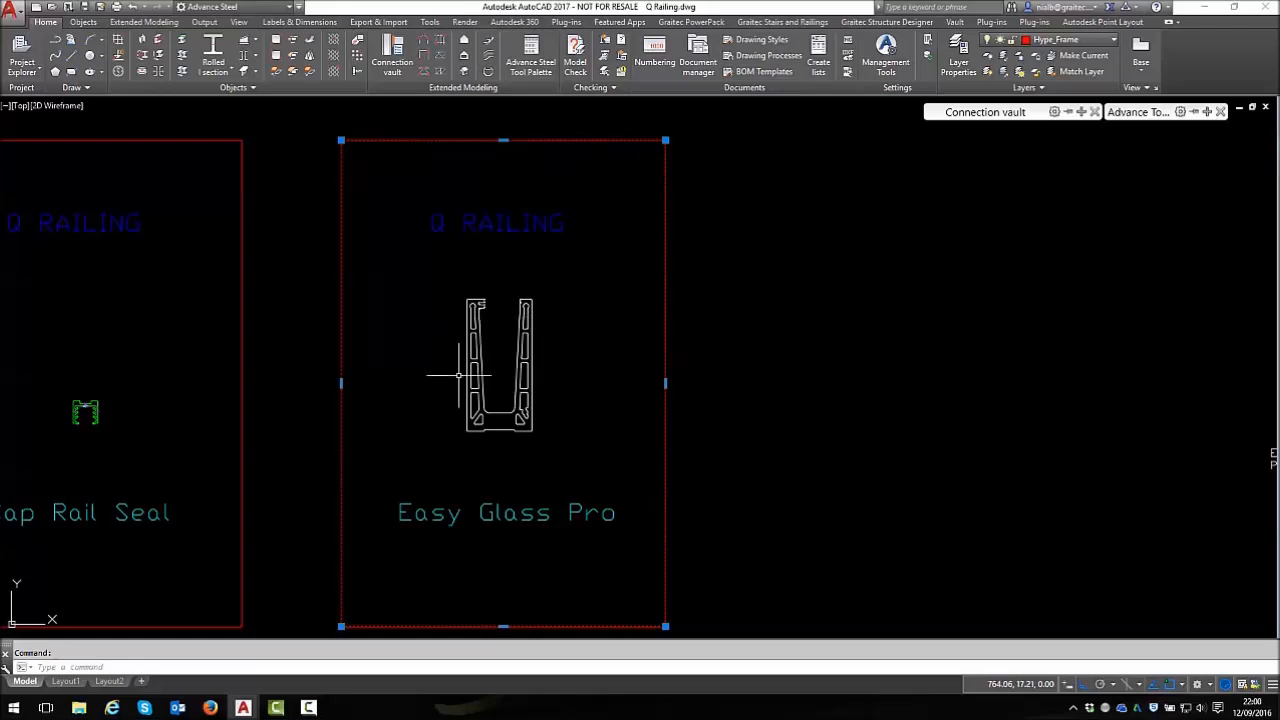
pyautogui.press('Escape')
pyautogui.click(534, 226)
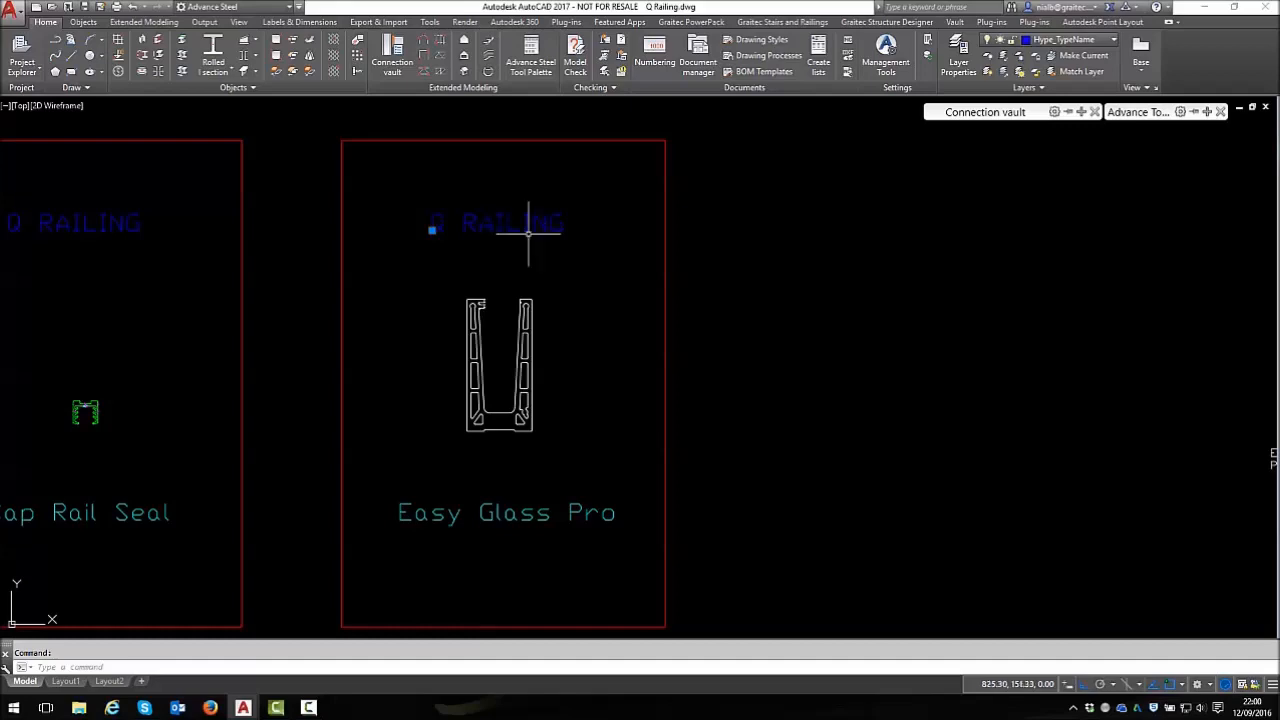
pyautogui.press('Escape')
pyautogui.scroll(-1, 608, 266)
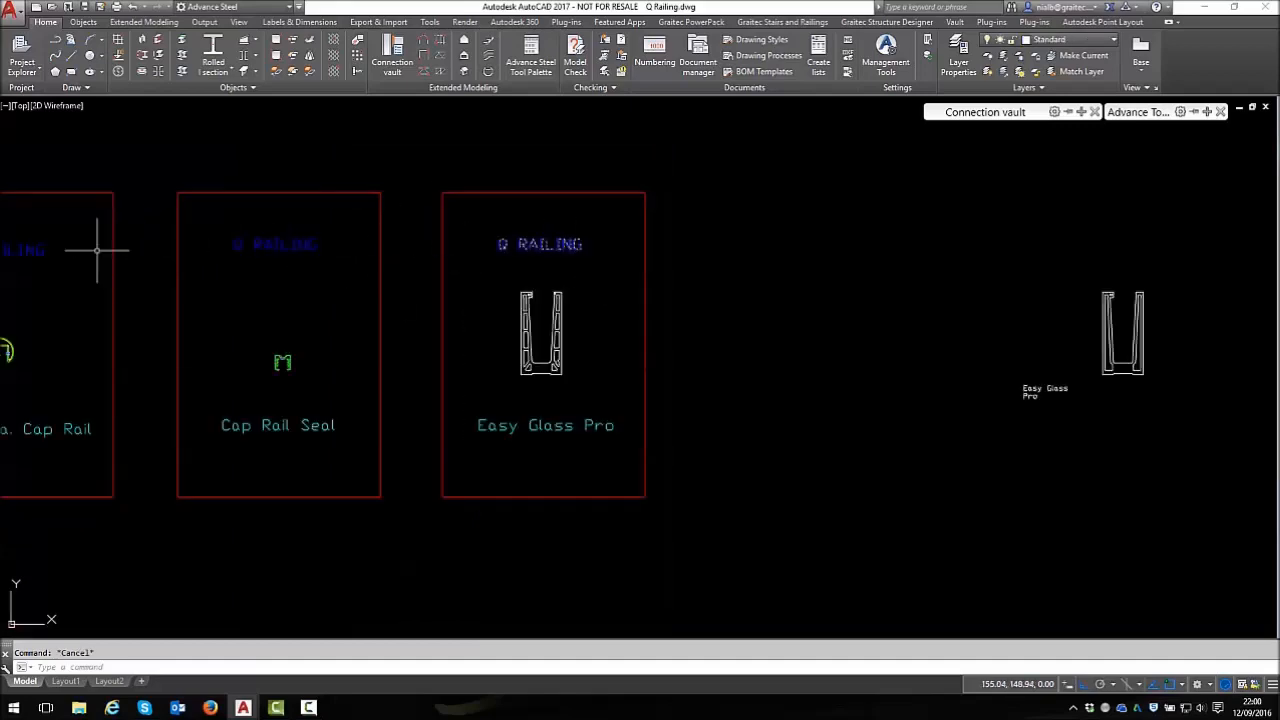
pyautogui.scroll(4, 548, 430)
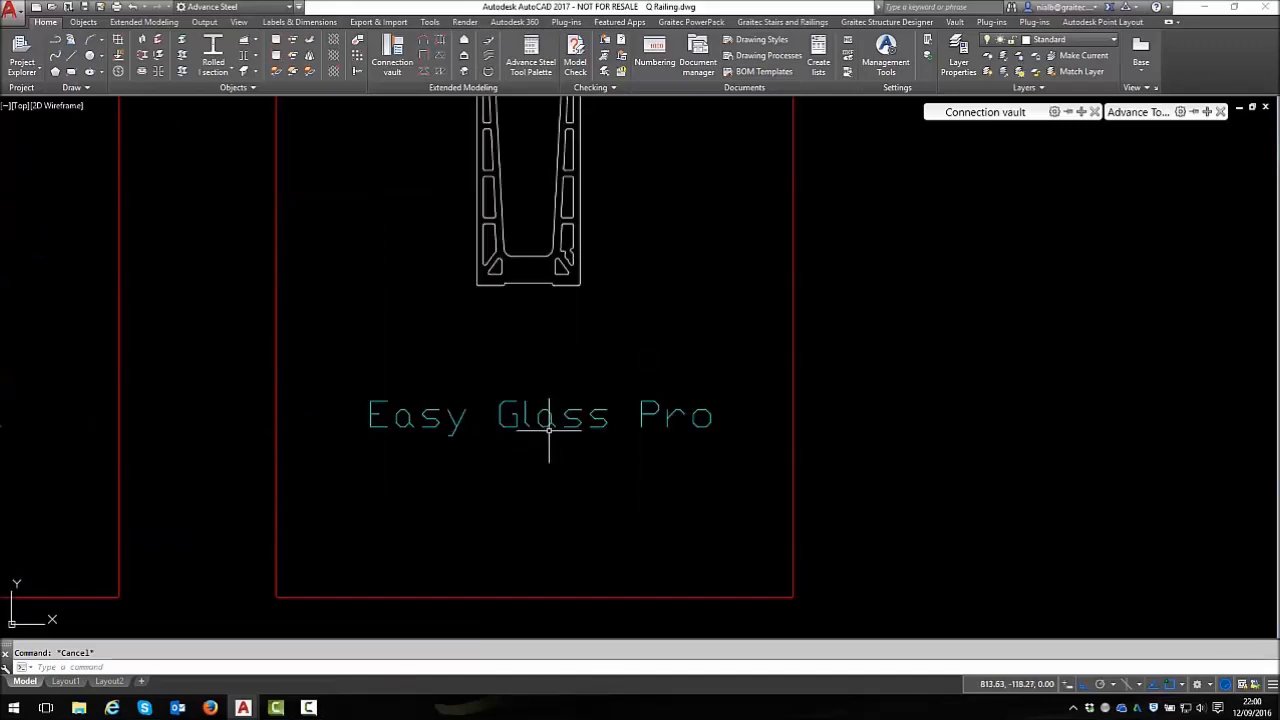
pyautogui.click(571, 414)
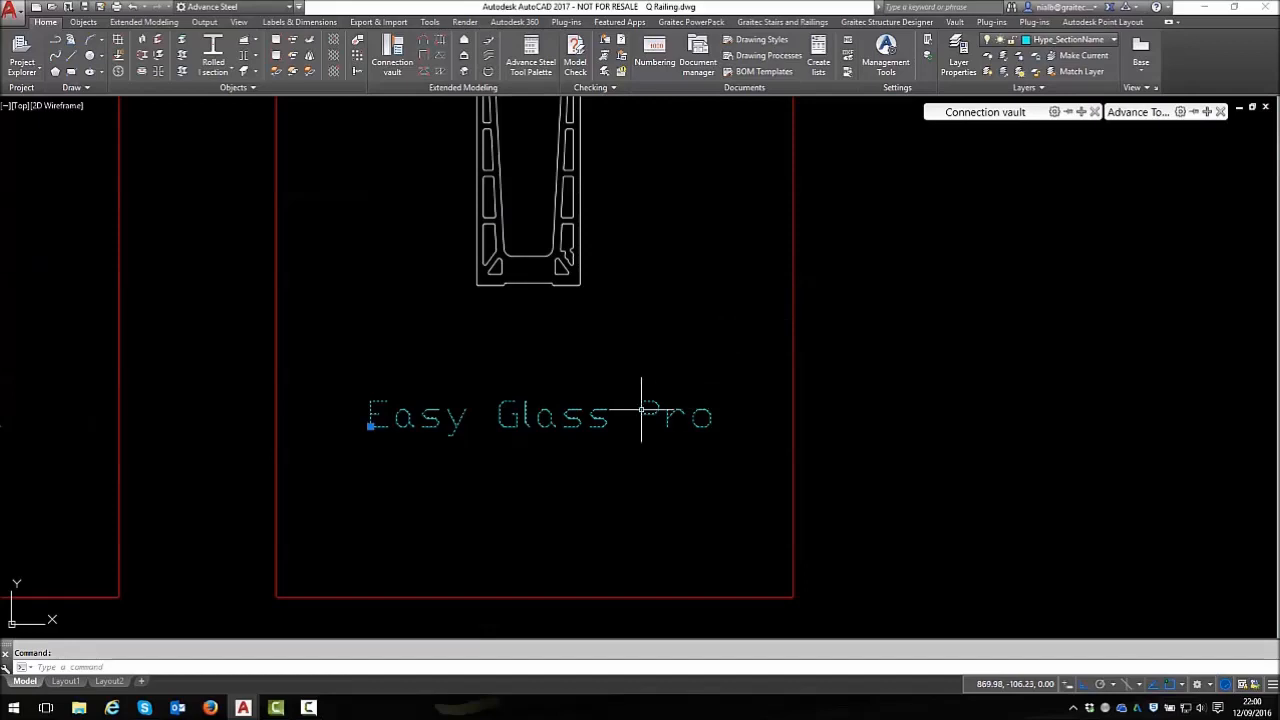
pyautogui.moveTo(645, 414)
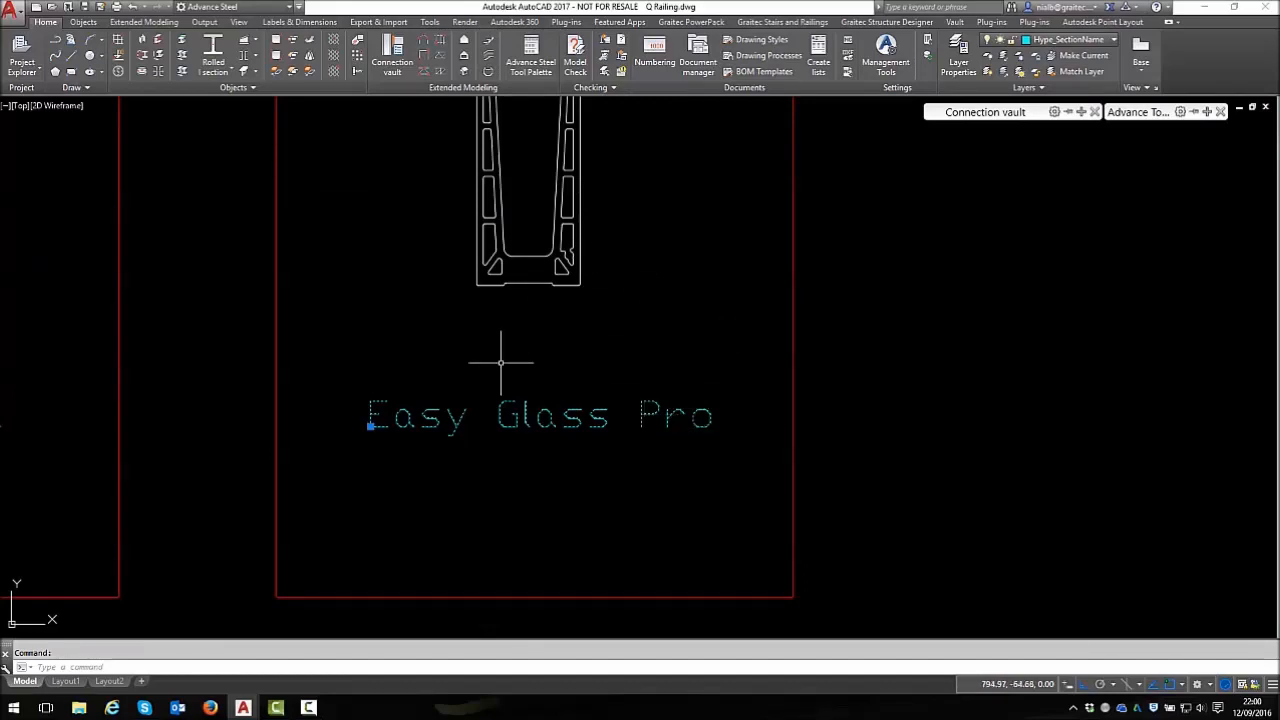
pyautogui.scroll(-4, 524, 300)
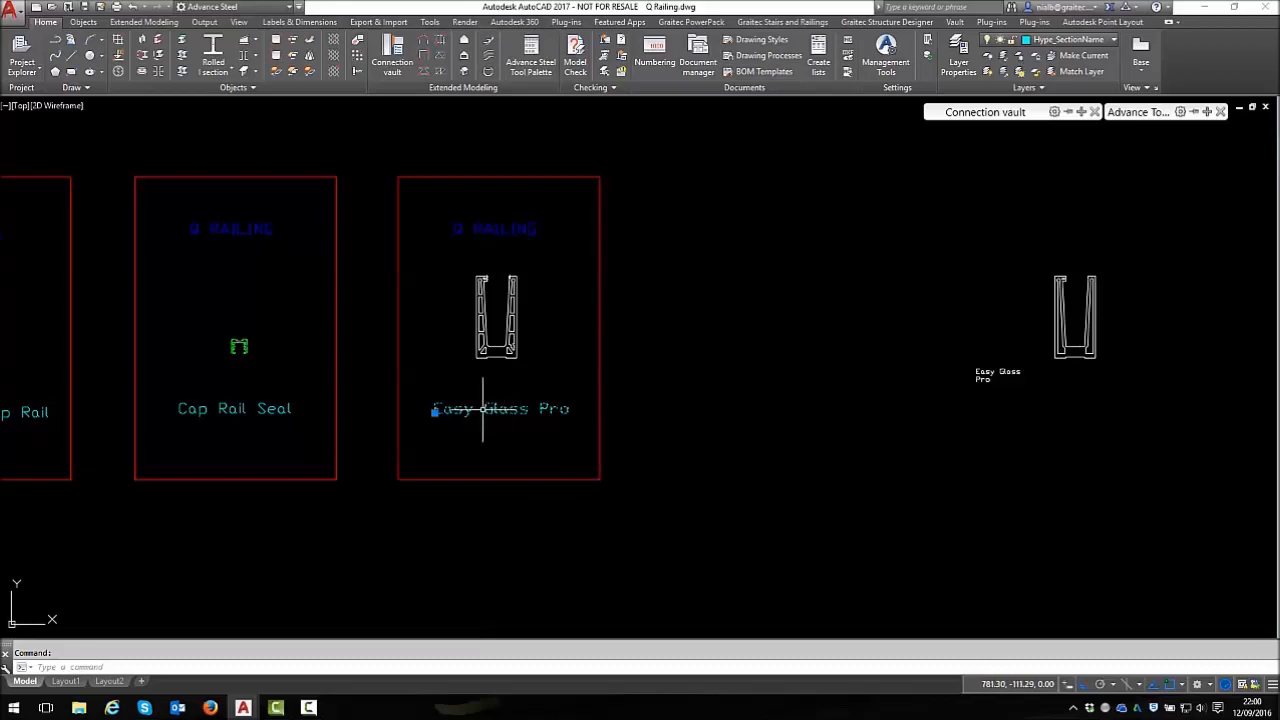
pyautogui.moveTo(499, 410)
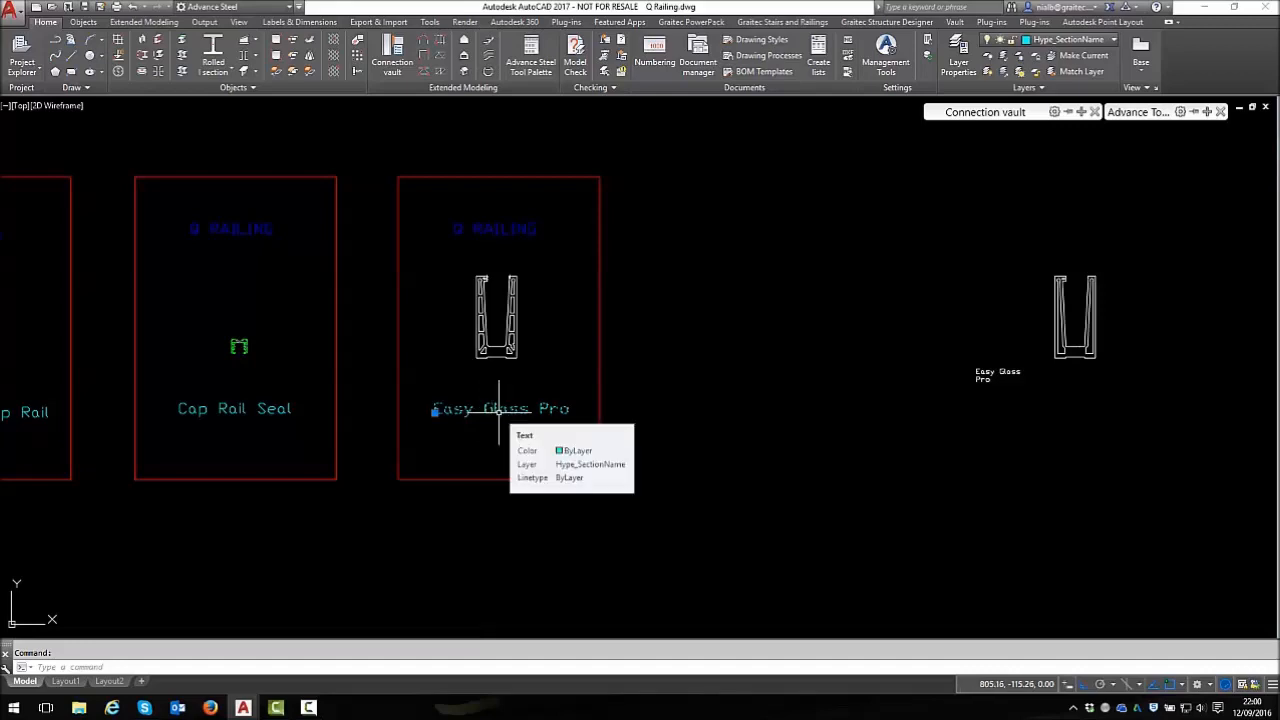
pyautogui.press('Escape')
pyautogui.scroll(4, 500, 410)
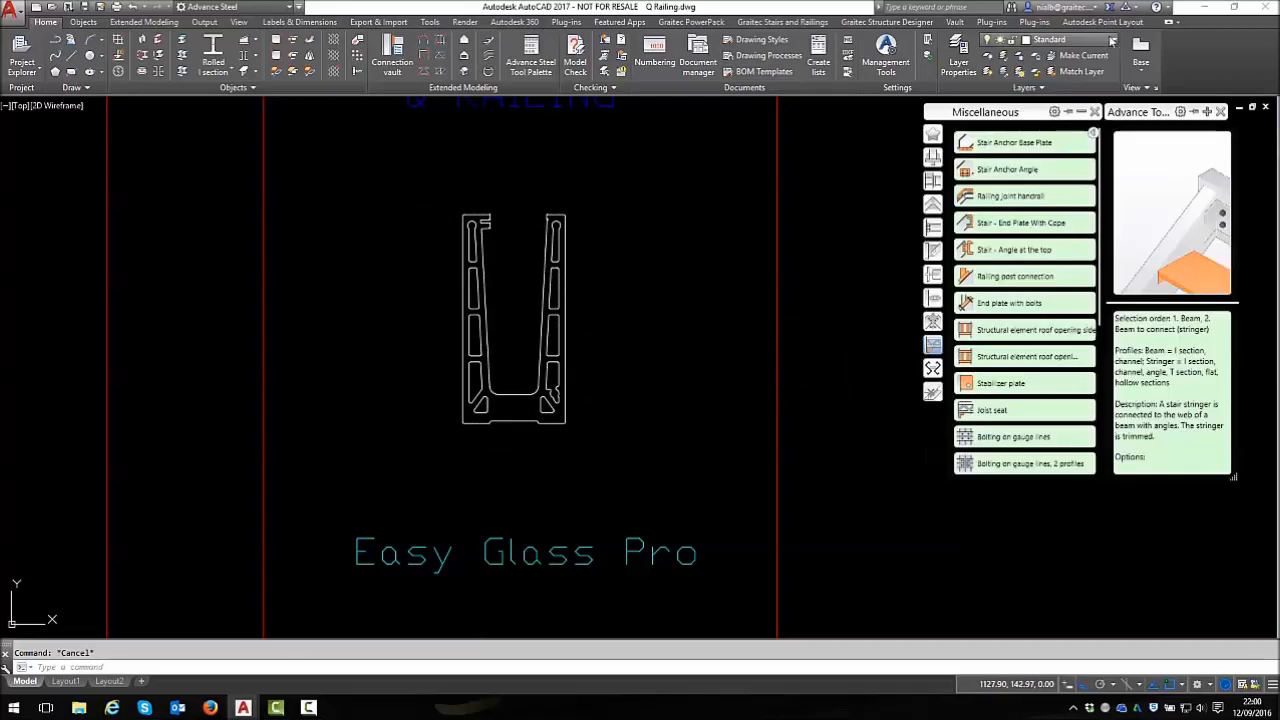
pyautogui.click(1112, 40)
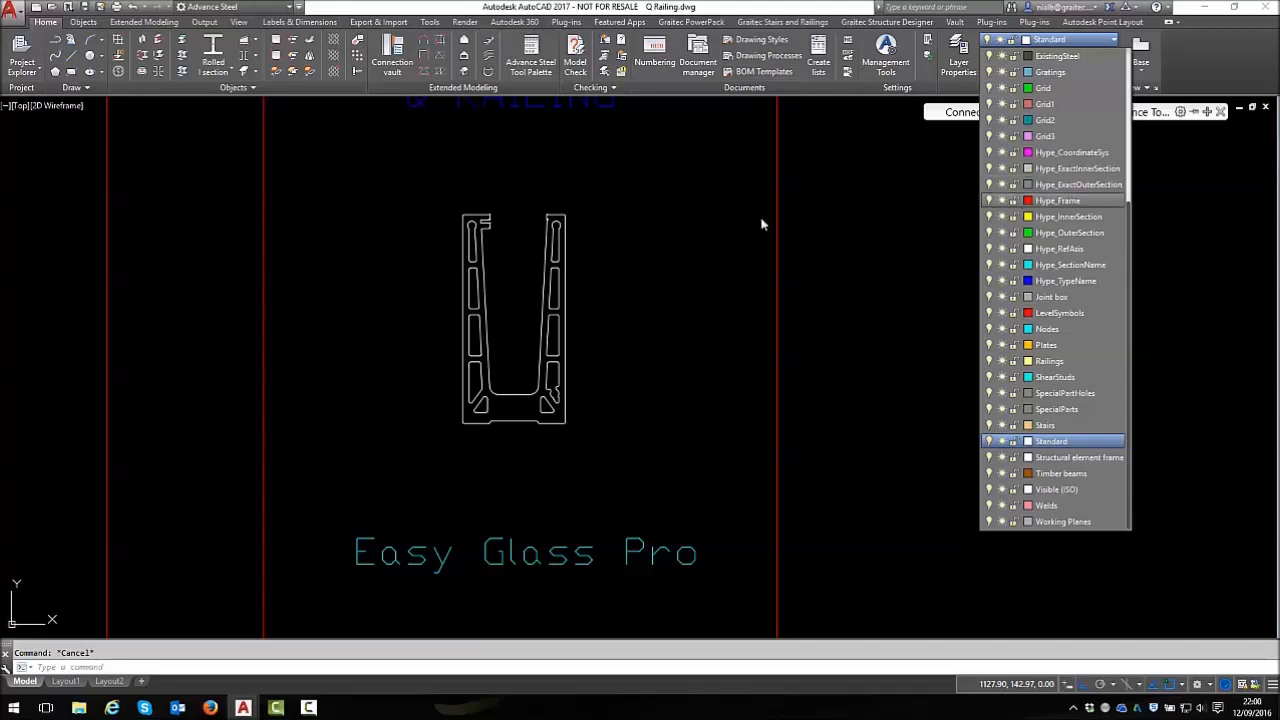
pyautogui.scroll(2, 566, 200)
pyautogui.click(565, 201)
pyautogui.press('Escape')
pyautogui.click(558, 211)
pyautogui.click(421, 224)
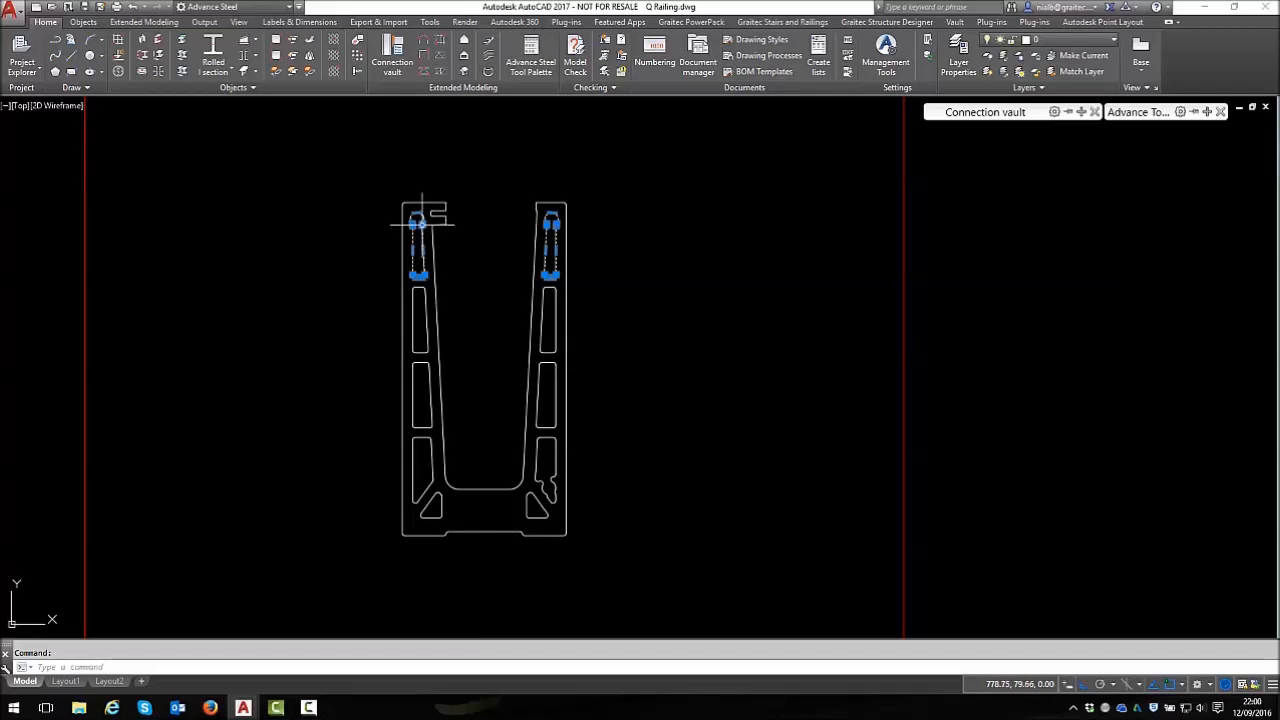
pyautogui.press('Escape')
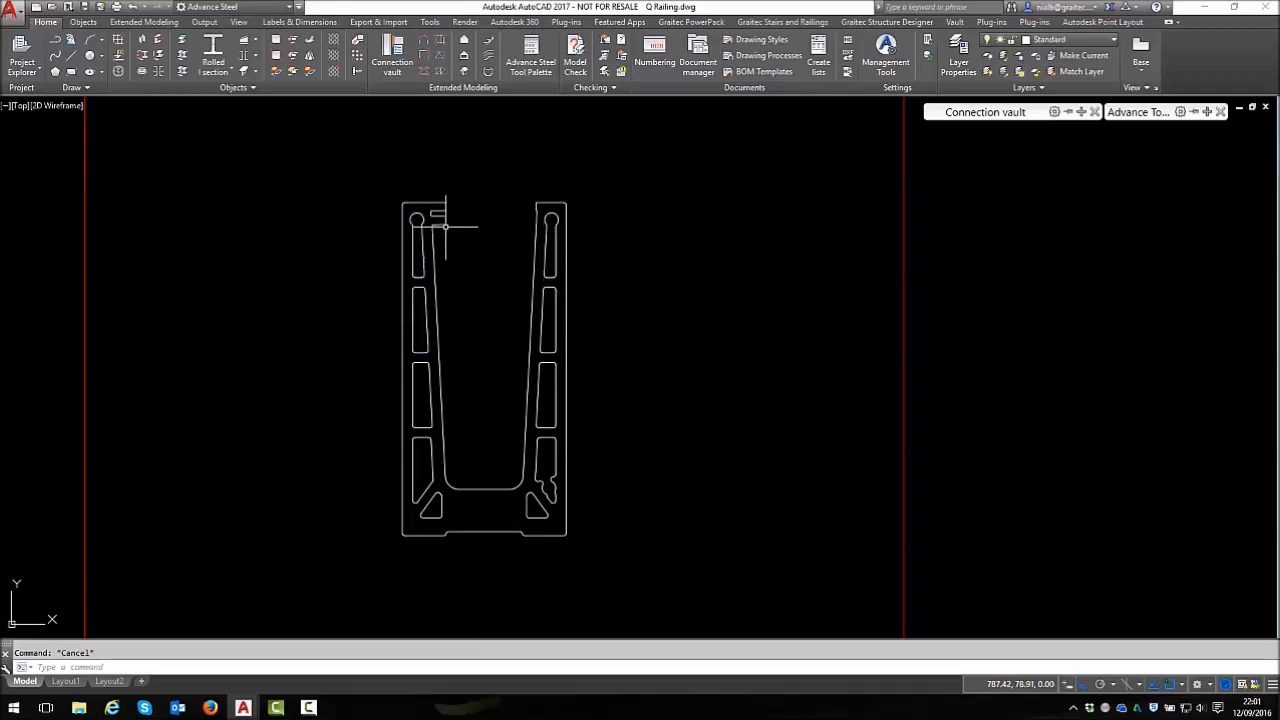
# Assign the outer contour of the detailed channel section in the new frame to the Hype_ExactOuterSection layer
pyautogui.click(434, 216)
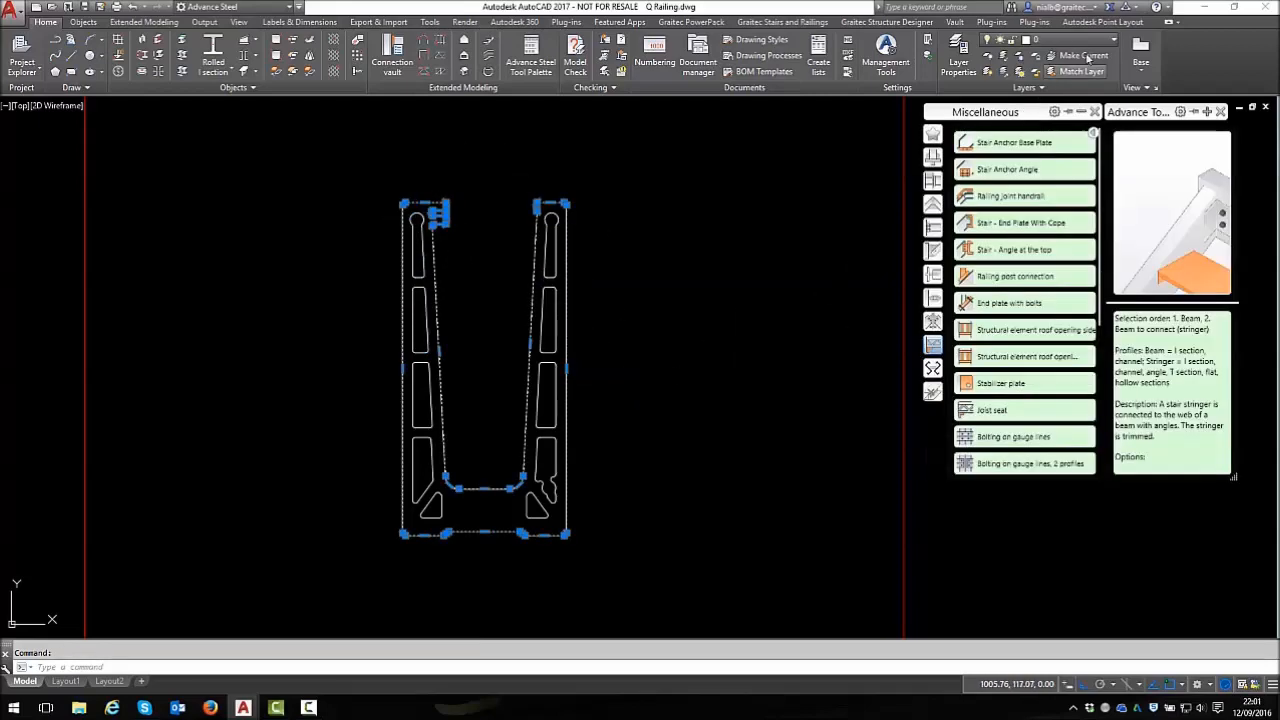
pyautogui.click(1112, 41)
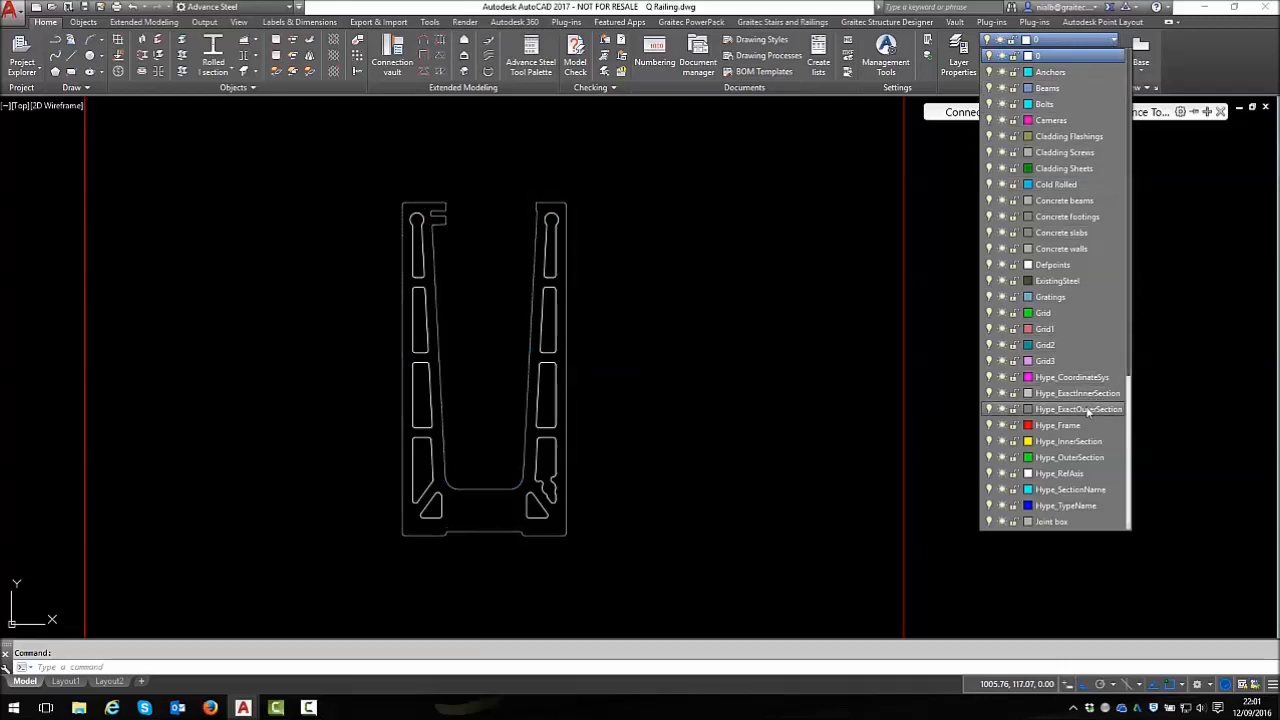
pyautogui.click(1088, 410)
pyautogui.press('Escape')
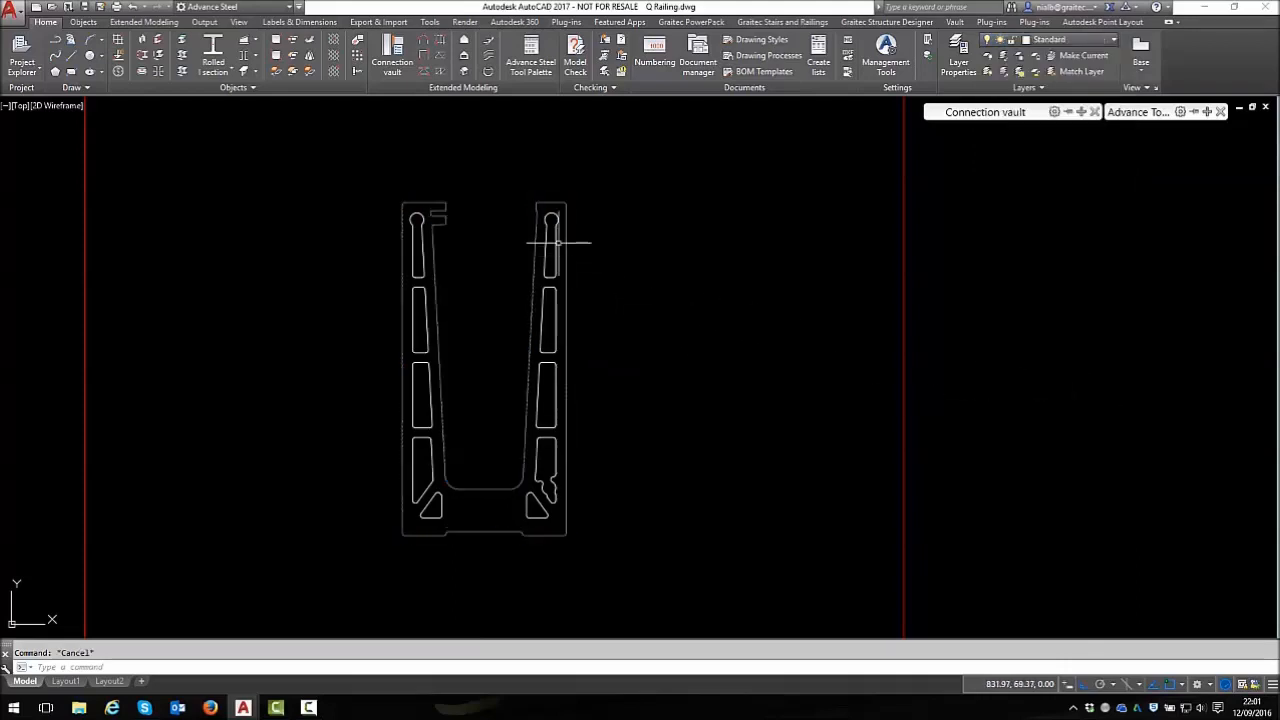
# Assign all the inner cavities in both legs of the detailed channel section to the Hype_ExactInnerSection layer
pyautogui.scroll(6, 571, 245)
pyautogui.scroll(-7, 588, 163)
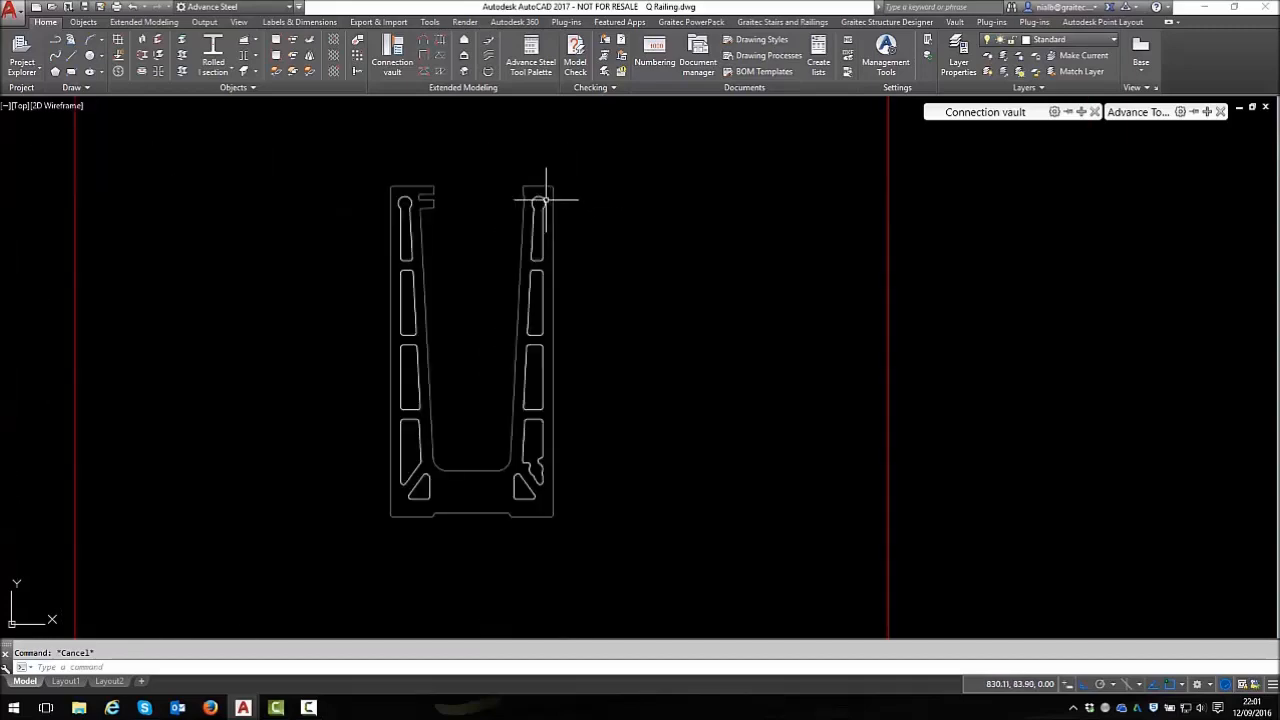
pyautogui.click(372, 190)
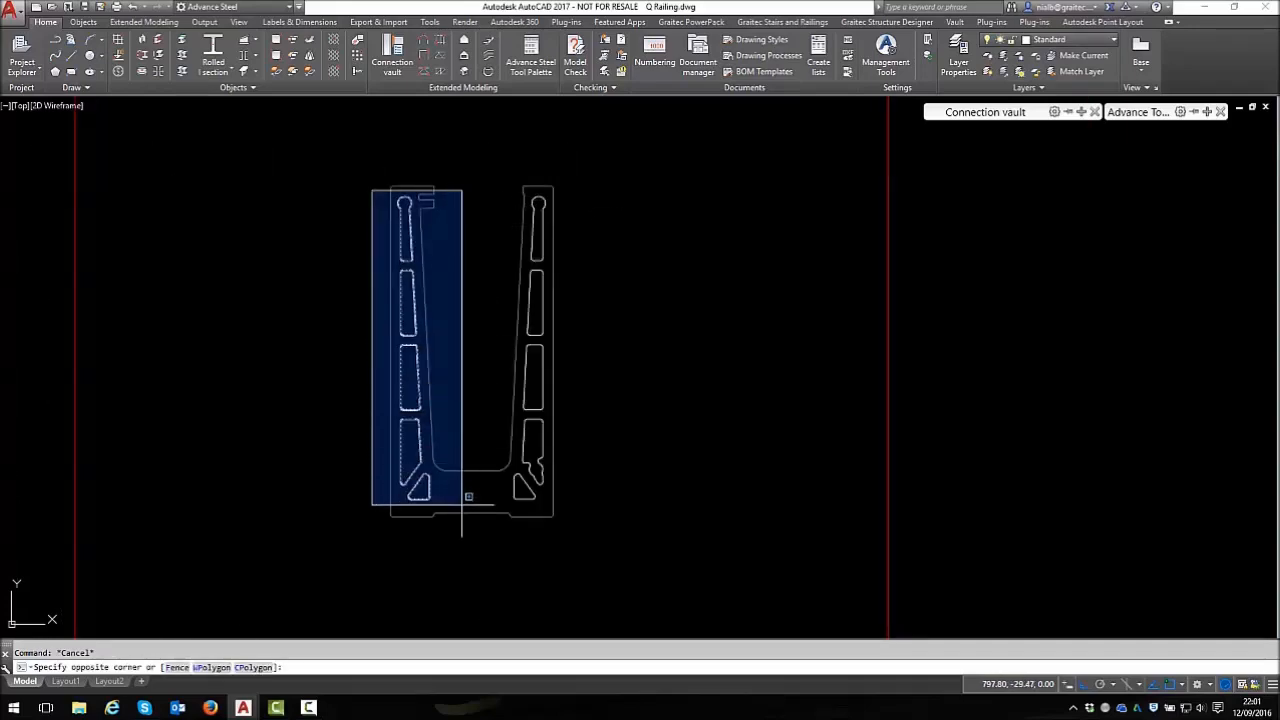
pyautogui.click(467, 503)
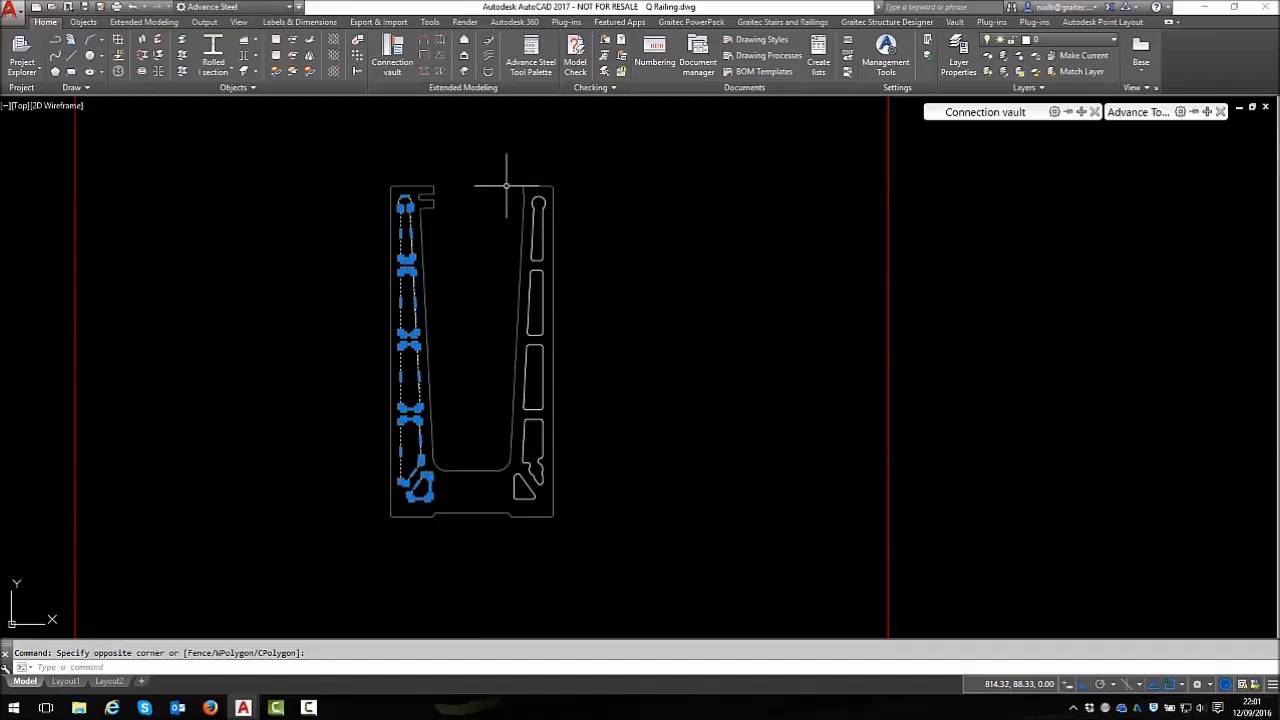
pyautogui.click(587, 506)
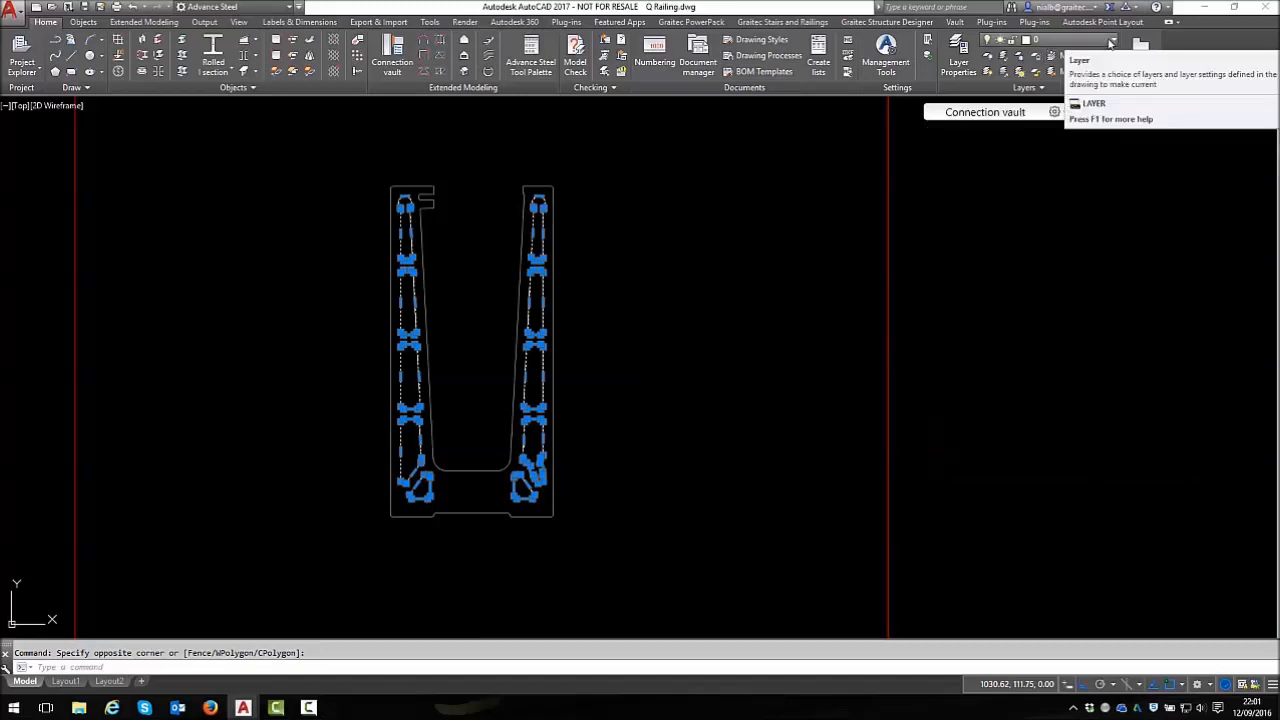
pyautogui.click(1111, 41)
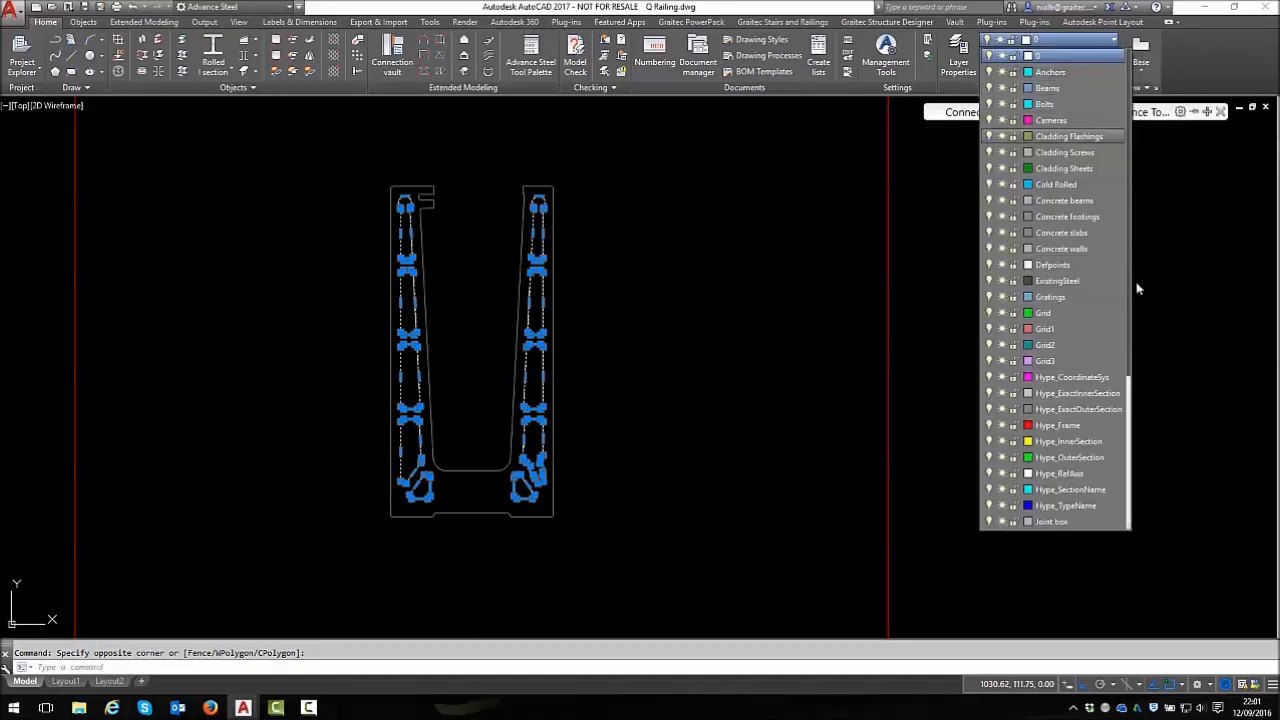
pyautogui.click(1076, 393)
pyautogui.press('Escape')
pyautogui.scroll(2, 530, 198)
pyautogui.click(535, 196)
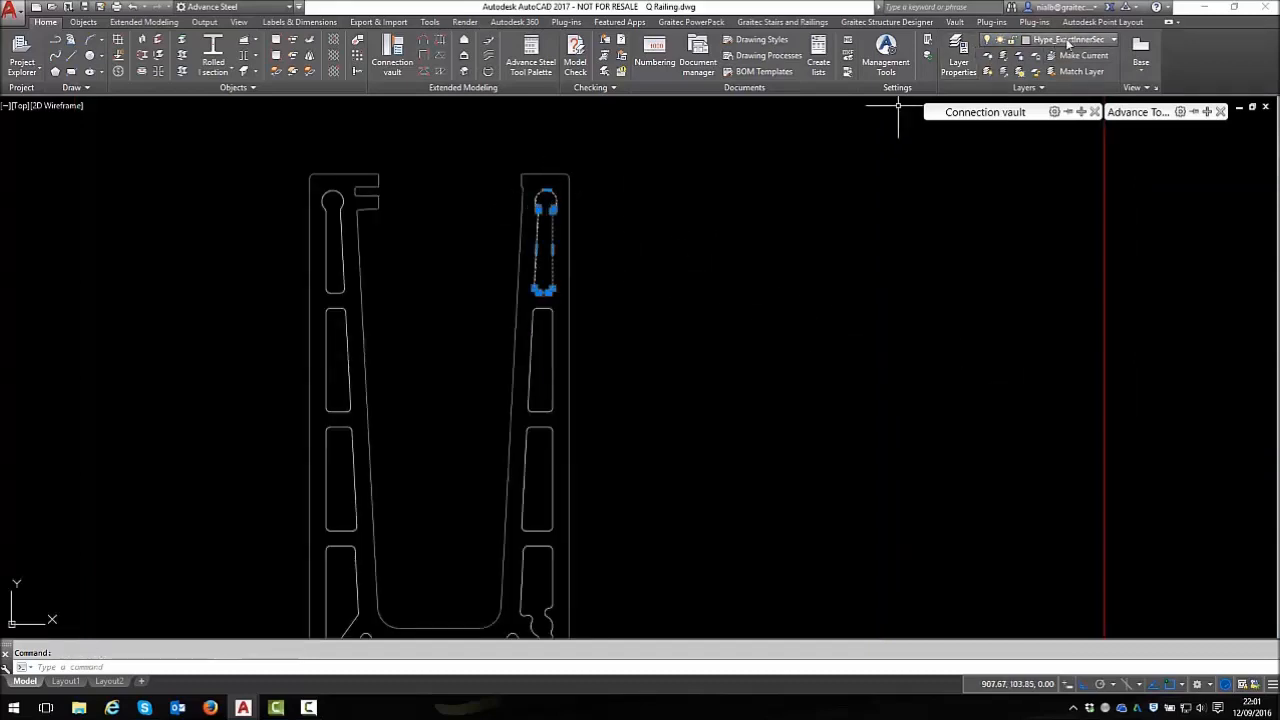
pyautogui.press('Escape')
# Assign the outer contour of the simplified channel section outside the frames to the Hype_OuterSection layer
pyautogui.scroll(-6, 323, 186)
pyautogui.scroll(-2, 600, 280)
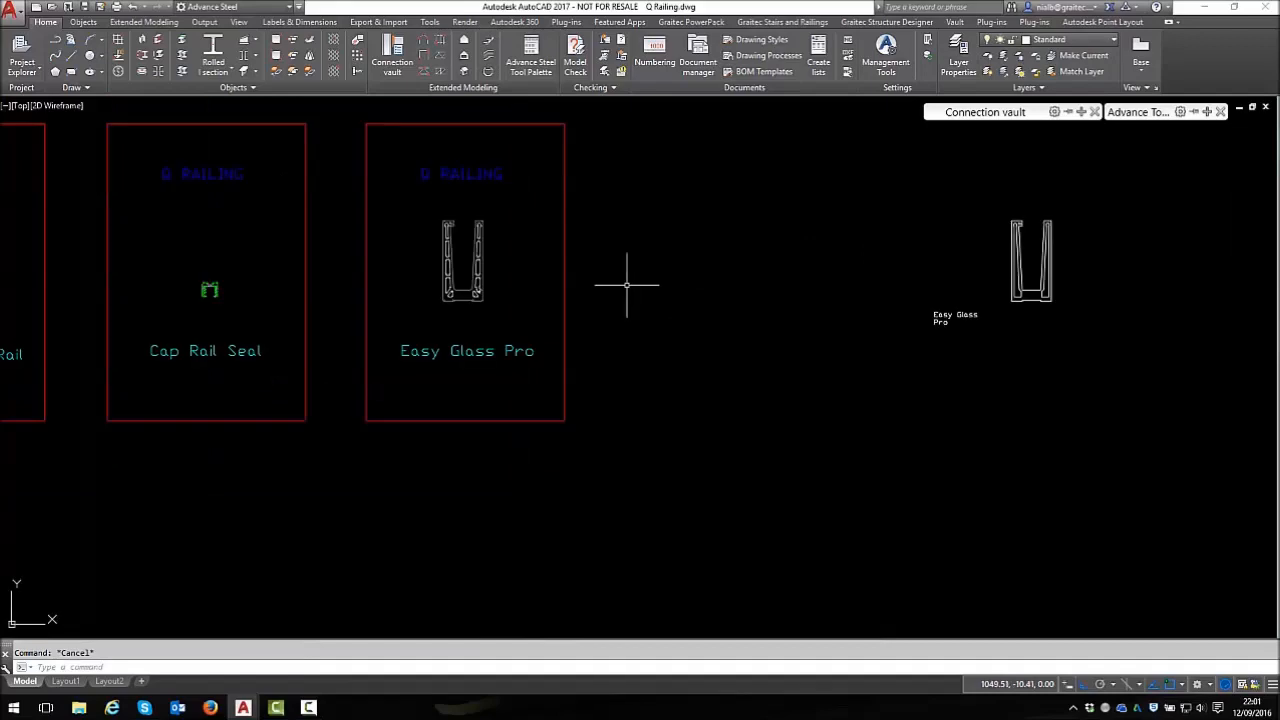
pyautogui.scroll(6, 1080, 209)
pyautogui.click(979, 212)
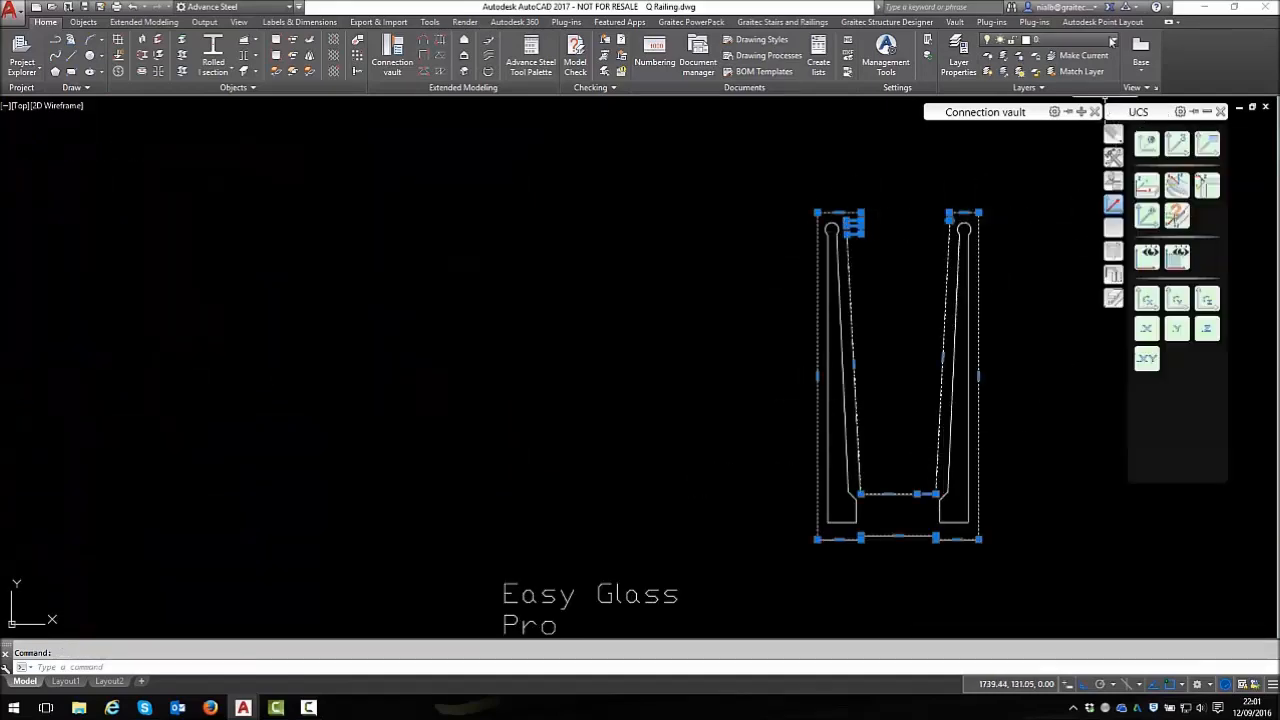
pyautogui.click(1113, 40)
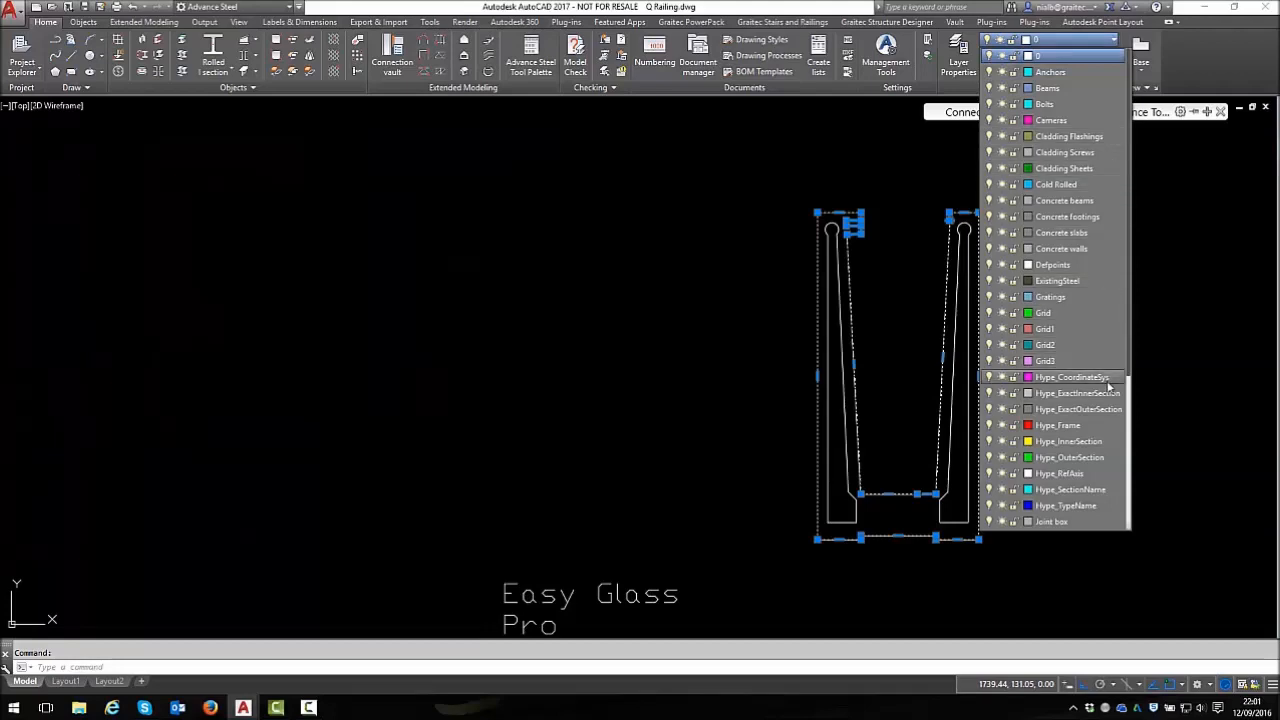
pyautogui.click(1070, 458)
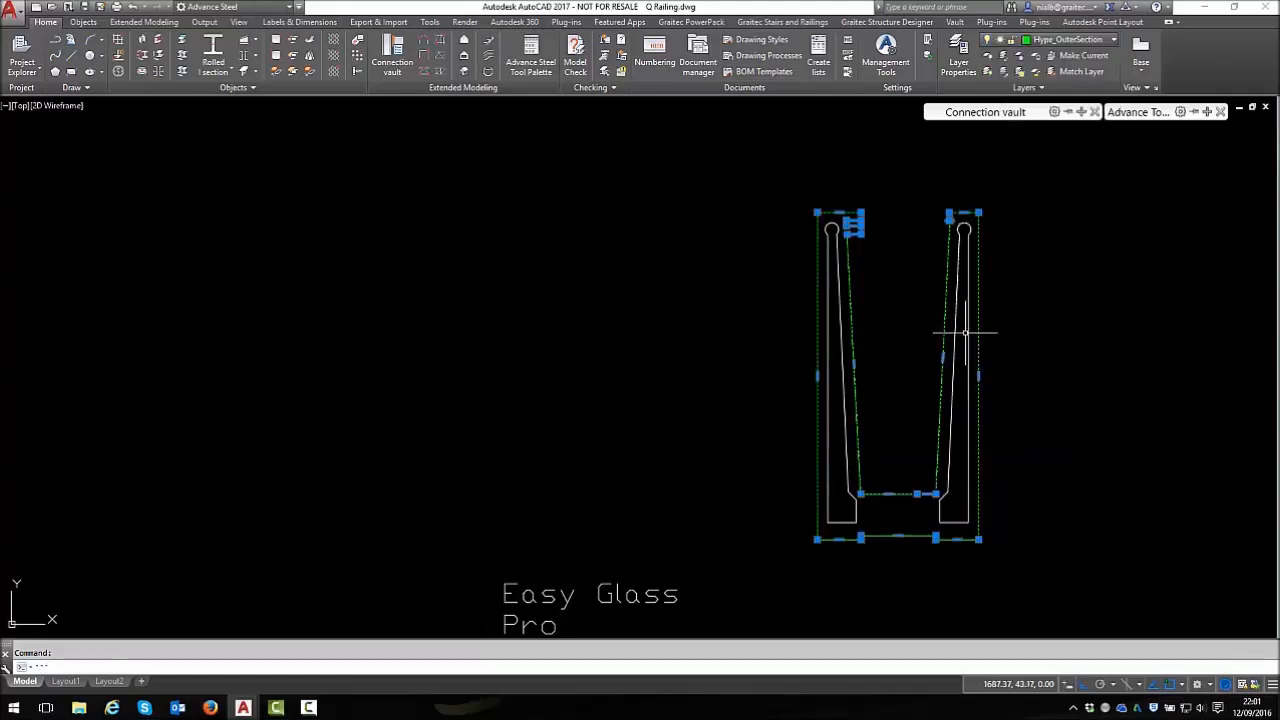
pyautogui.press('Escape')
# Assign the two inner cavity outlines of the simplified channel section to the Hype_InnerSection layer
pyautogui.click(963, 330)
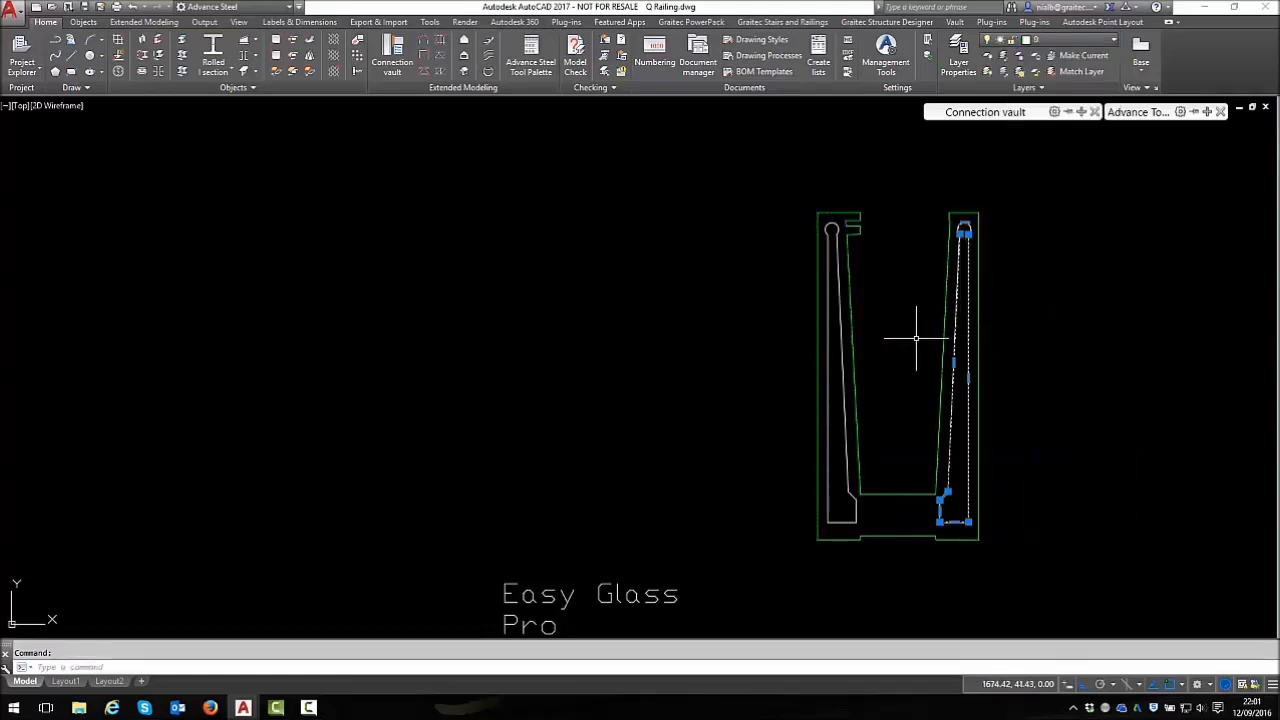
pyautogui.click(848, 357)
pyautogui.click(1075, 40)
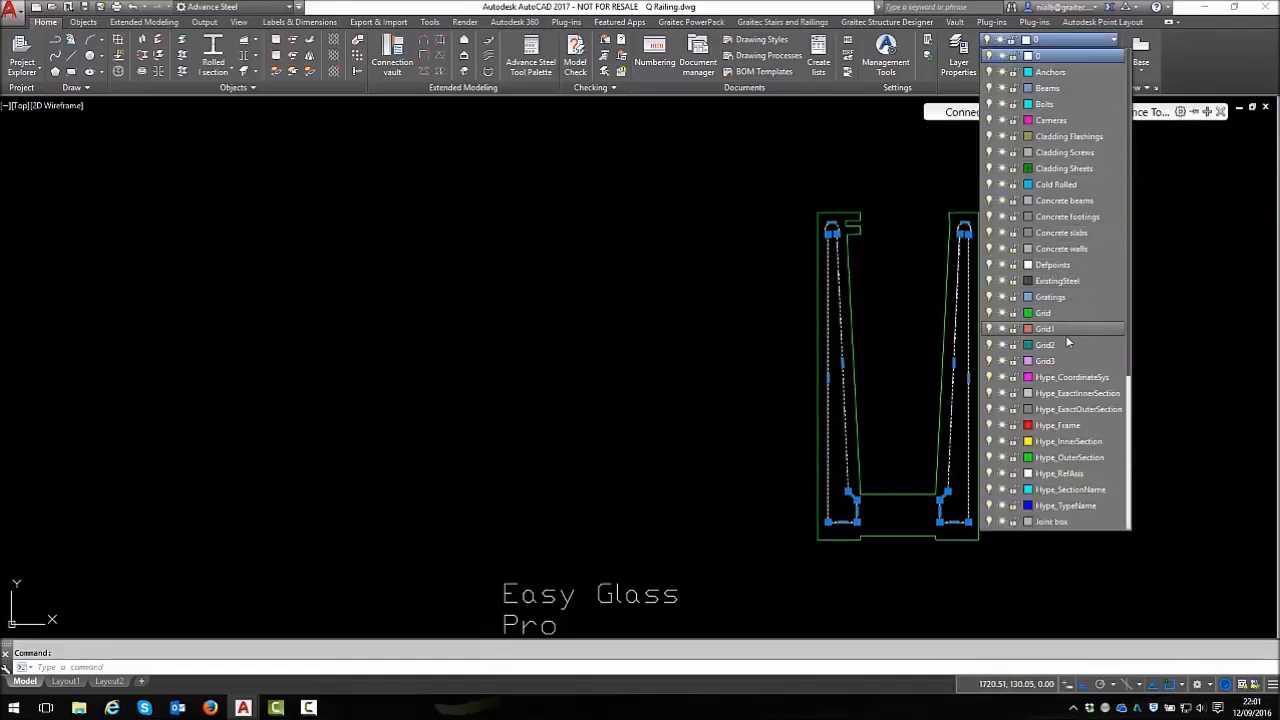
pyautogui.click(1066, 443)
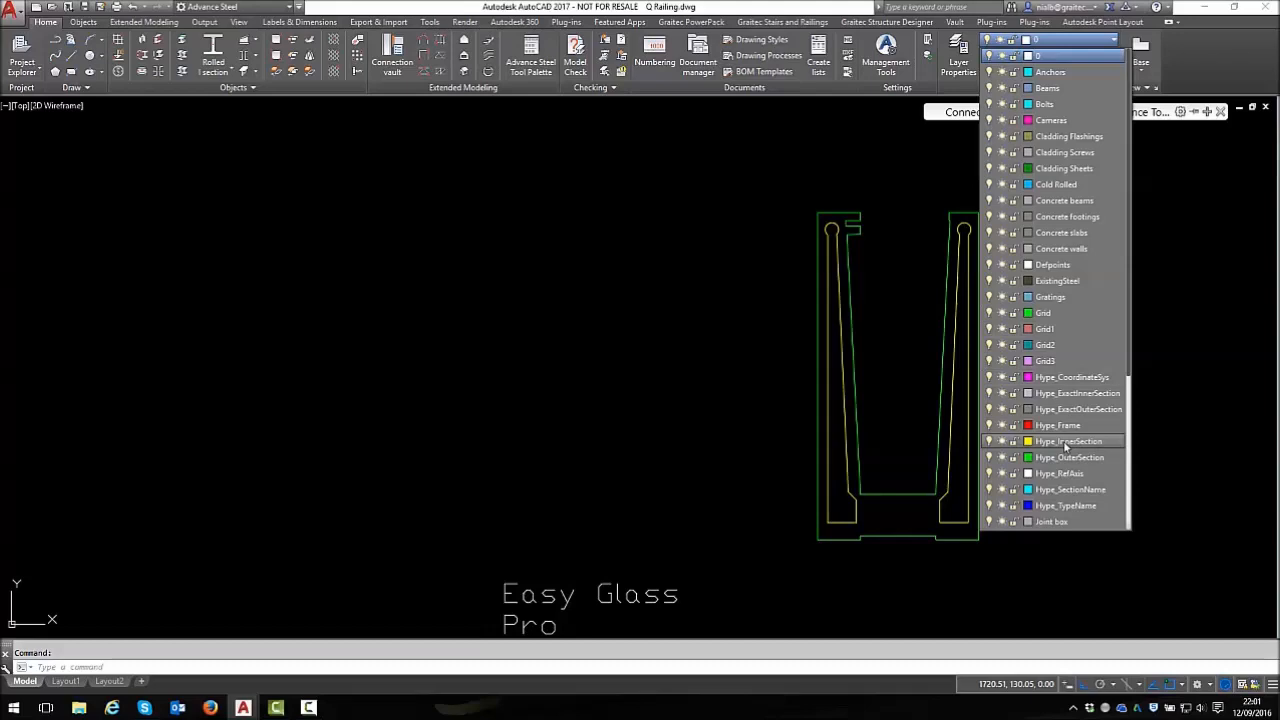
pyautogui.press('Escape')
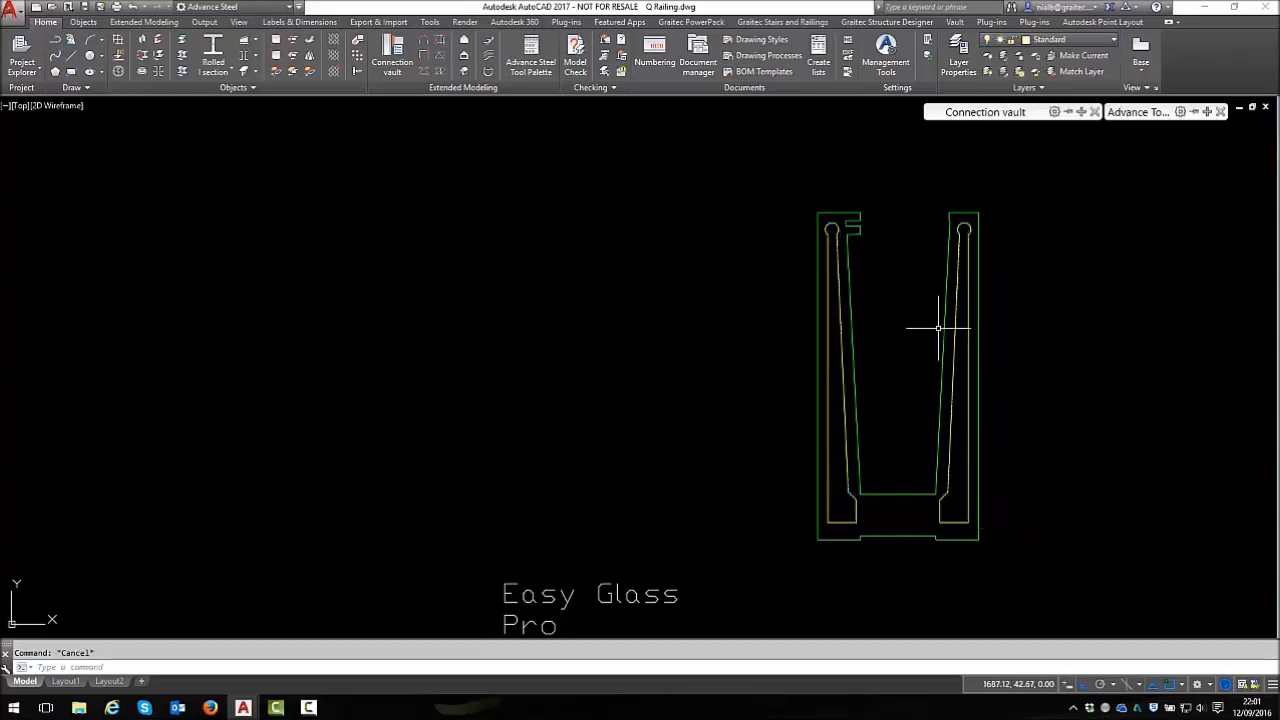
# Move the simplified channel section from its recessed bottom edge's midpoint to the matching midpoint on the detailed section inside the Easy Glass Pro frame
pyautogui.scroll(-4, 723, 209)
pyautogui.click(718, 187)
pyautogui.click(871, 371)
pyautogui.rightClick(924, 353)
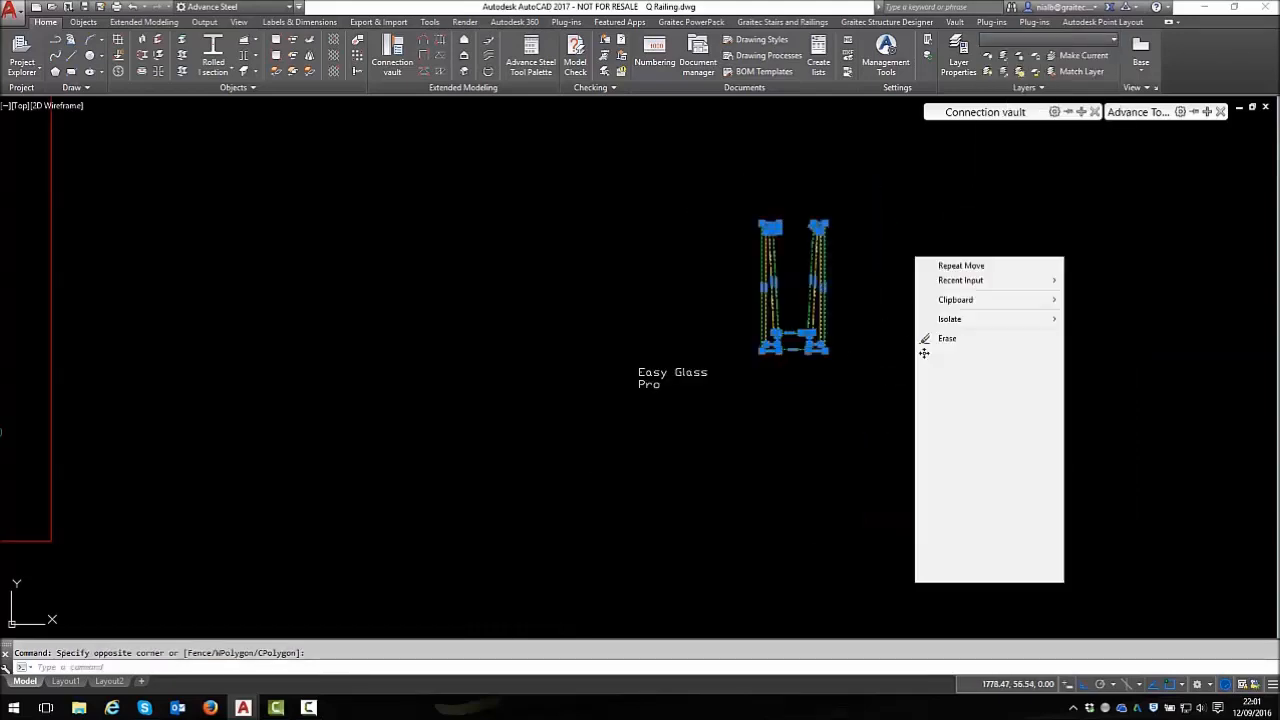
pyautogui.click(926, 354)
pyautogui.scroll(5, 771, 320)
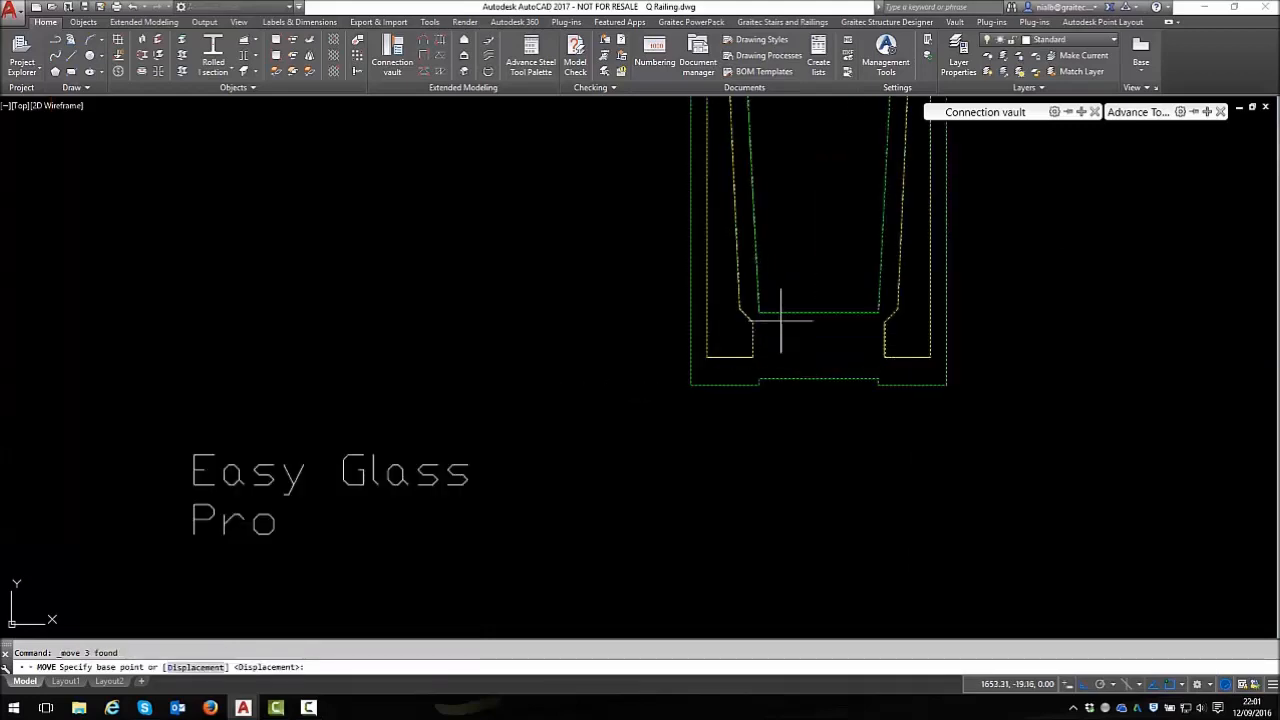
pyautogui.keyDown('shift'); pyautogui.rightClick(806, 277); pyautogui.keyUp('shift')
pyautogui.click(849, 382)
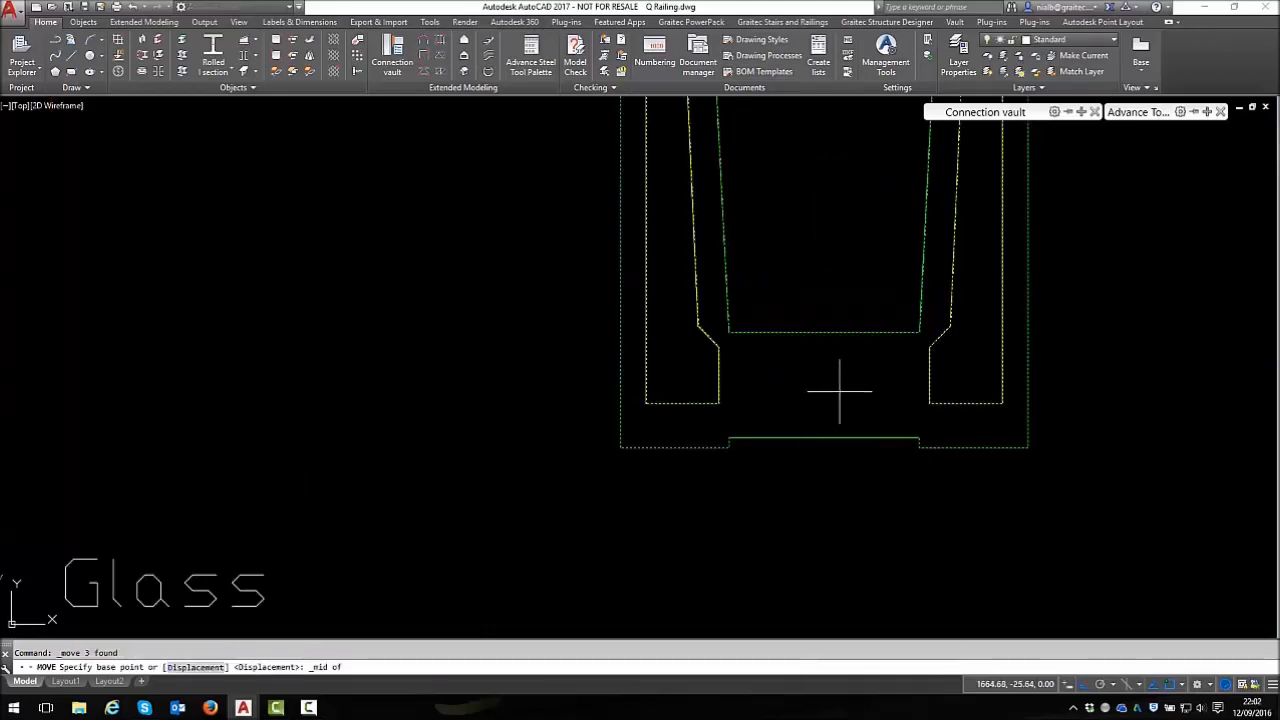
pyautogui.click(824, 437)
pyautogui.scroll(-6, 880, 400)
pyautogui.scroll(4, 700, 335)
pyautogui.scroll(5, 605, 320)
pyautogui.keyDown('shift'); pyautogui.rightClick(557, 203); pyautogui.keyUp('shift')
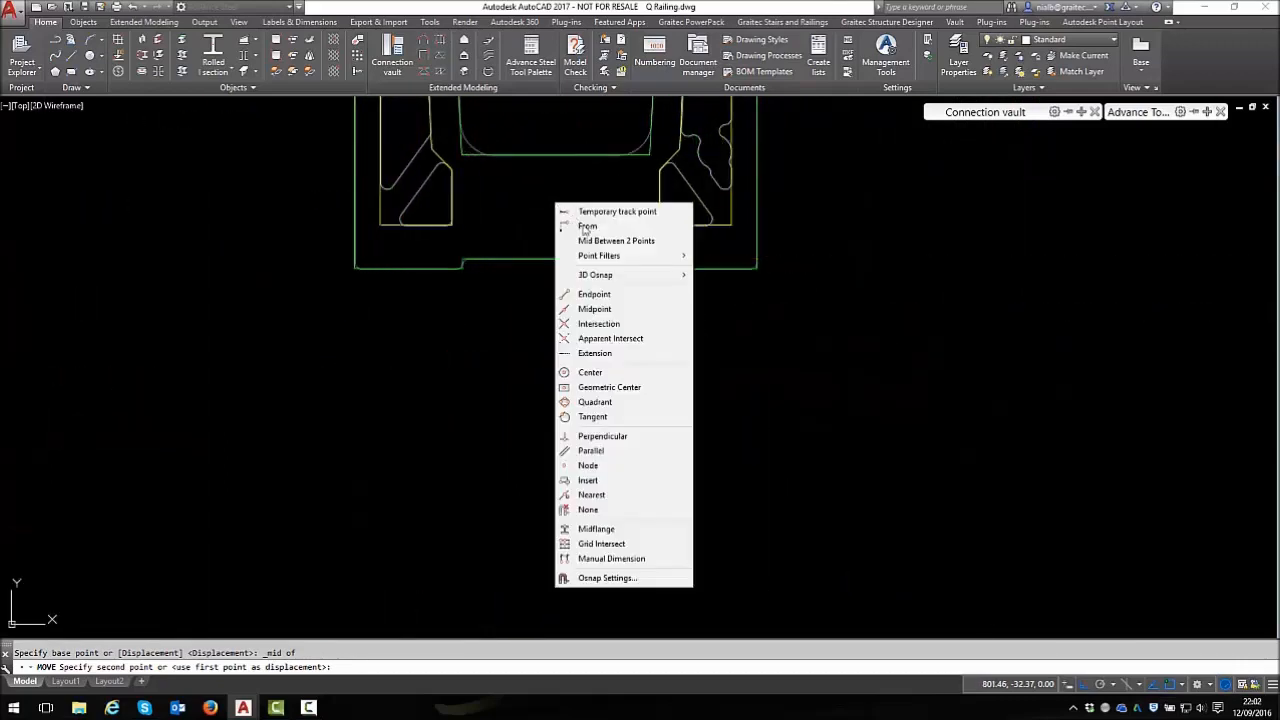
pyautogui.click(597, 309)
pyautogui.click(557, 260)
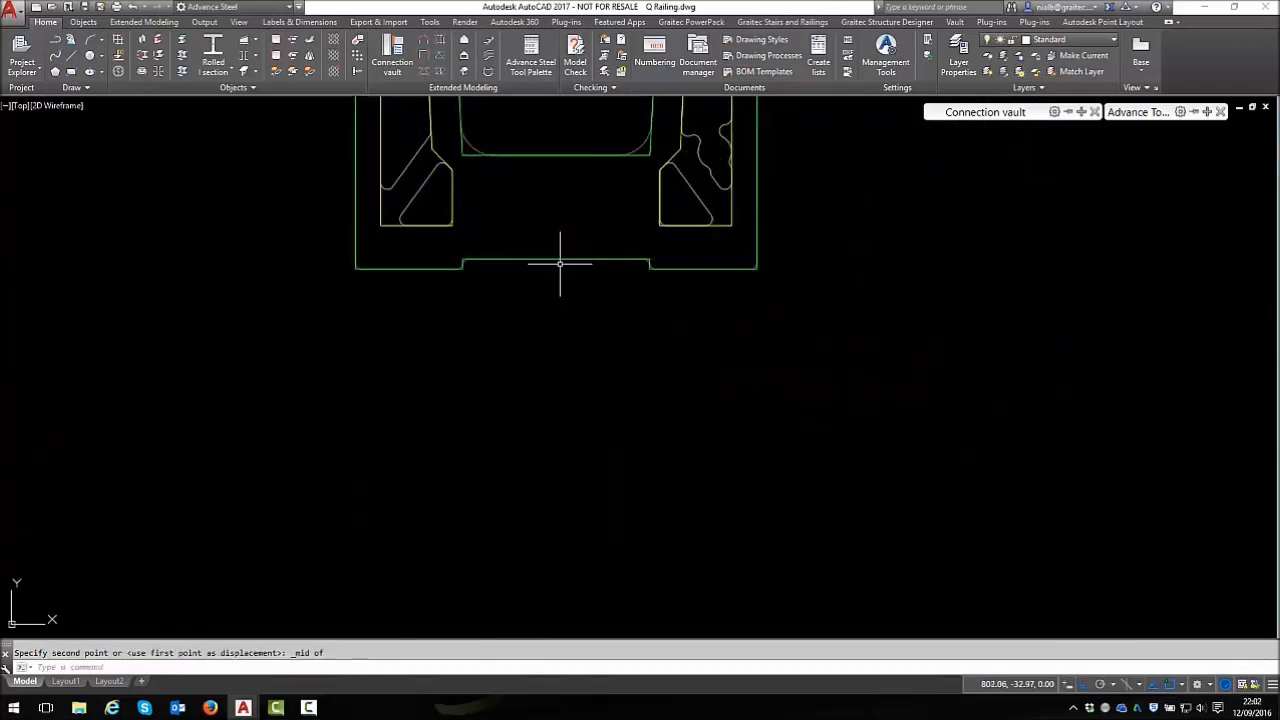
pyautogui.scroll(-5, 610, 390)
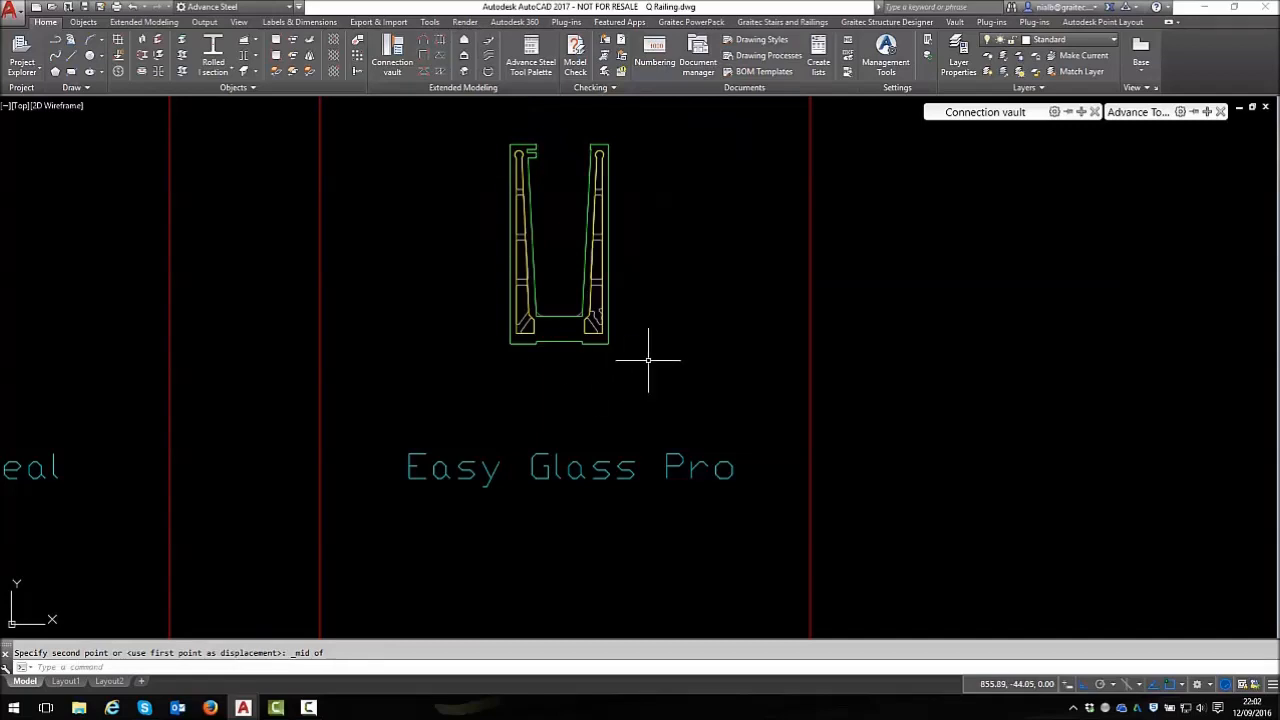
# Examine the reference axis points and coordinate system markers on the finished 42.4 Dia. Cap Rail section
pyautogui.scroll(-5, 651, 358)
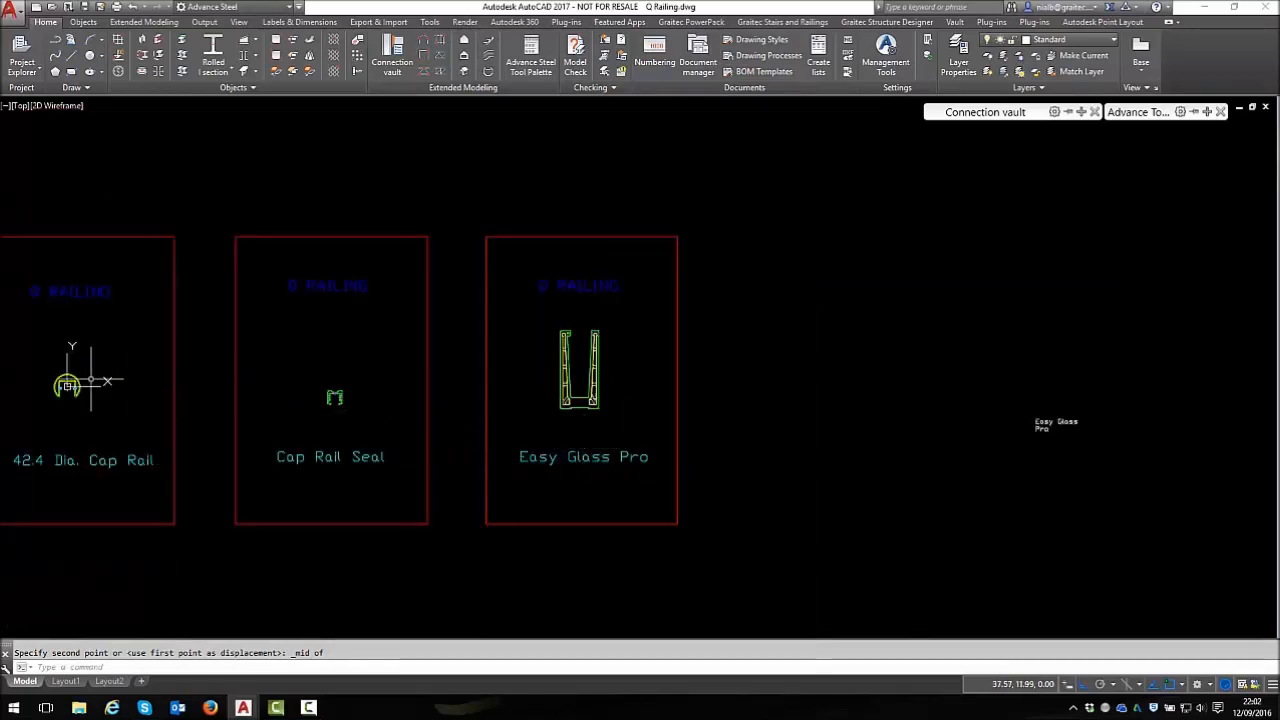
pyautogui.scroll(7, 64, 392)
pyautogui.scroll(2, 64, 395)
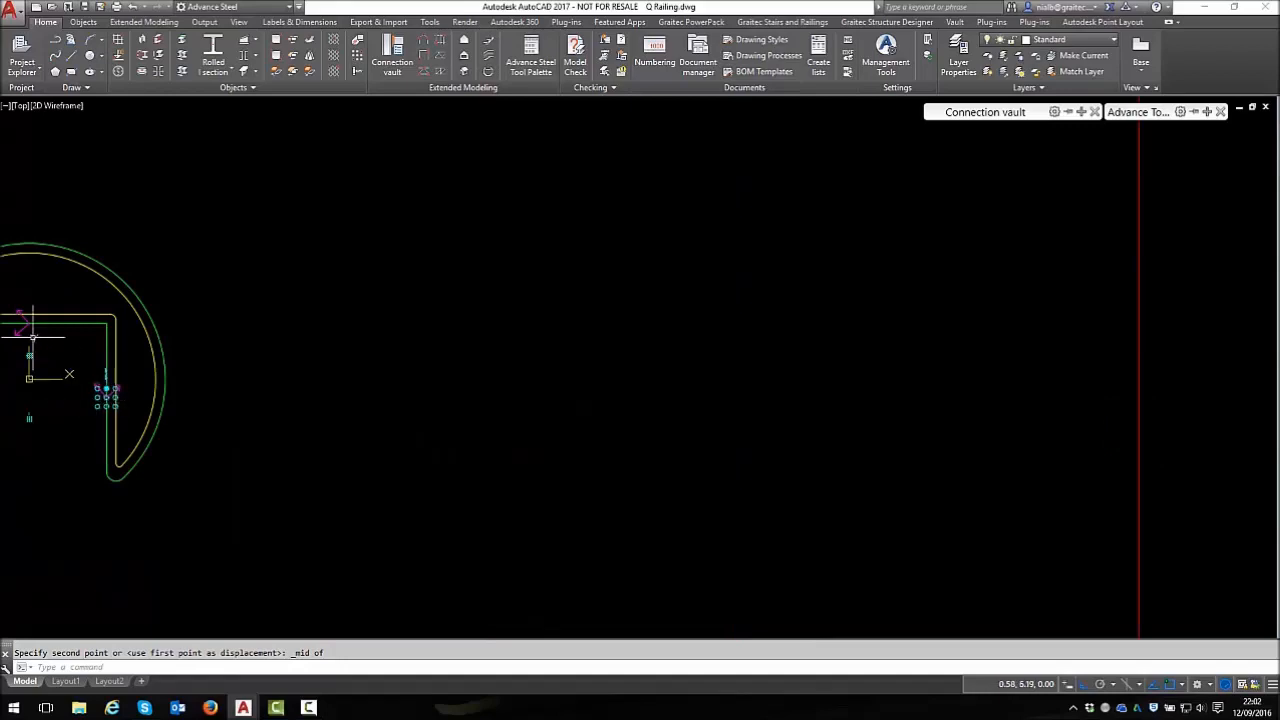
pyautogui.scroll(8, 24, 424)
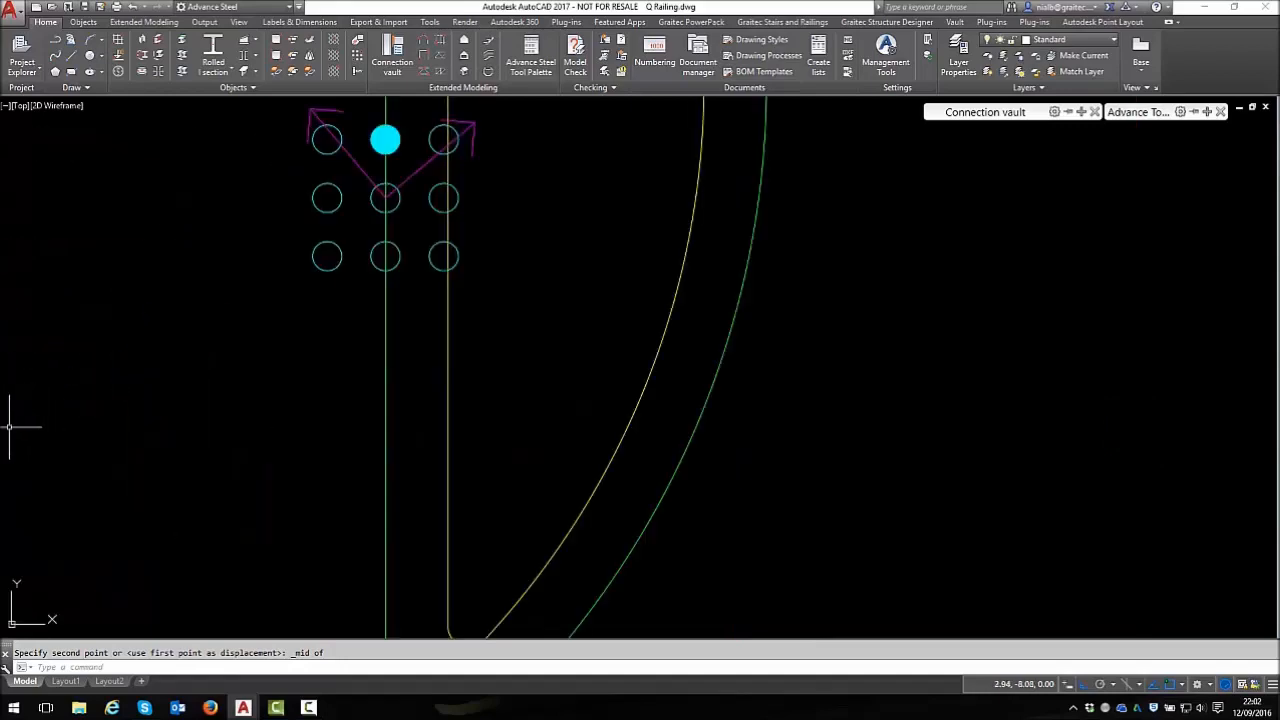
pyautogui.click(330, 238)
pyautogui.scroll(-2, 325, 258)
pyautogui.press('Escape')
pyautogui.scroll(-4, 285, 262)
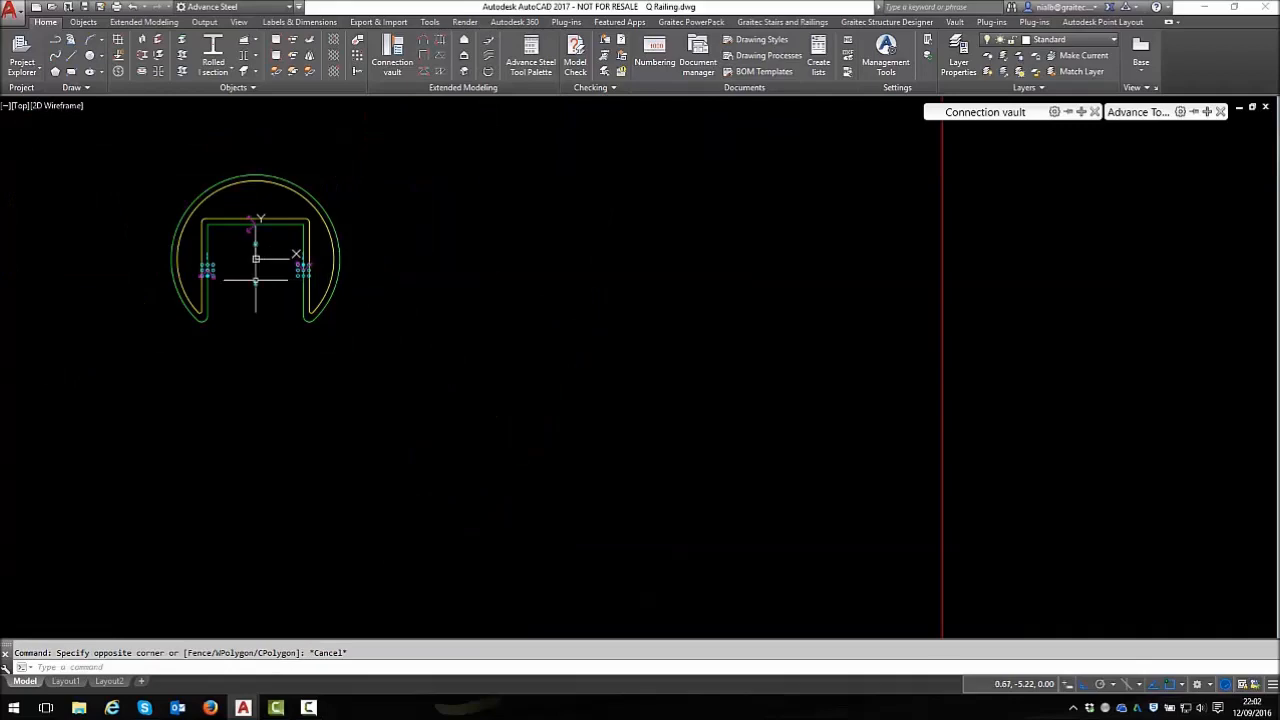
pyautogui.scroll(-3, 234, 400)
pyautogui.press('Escape')
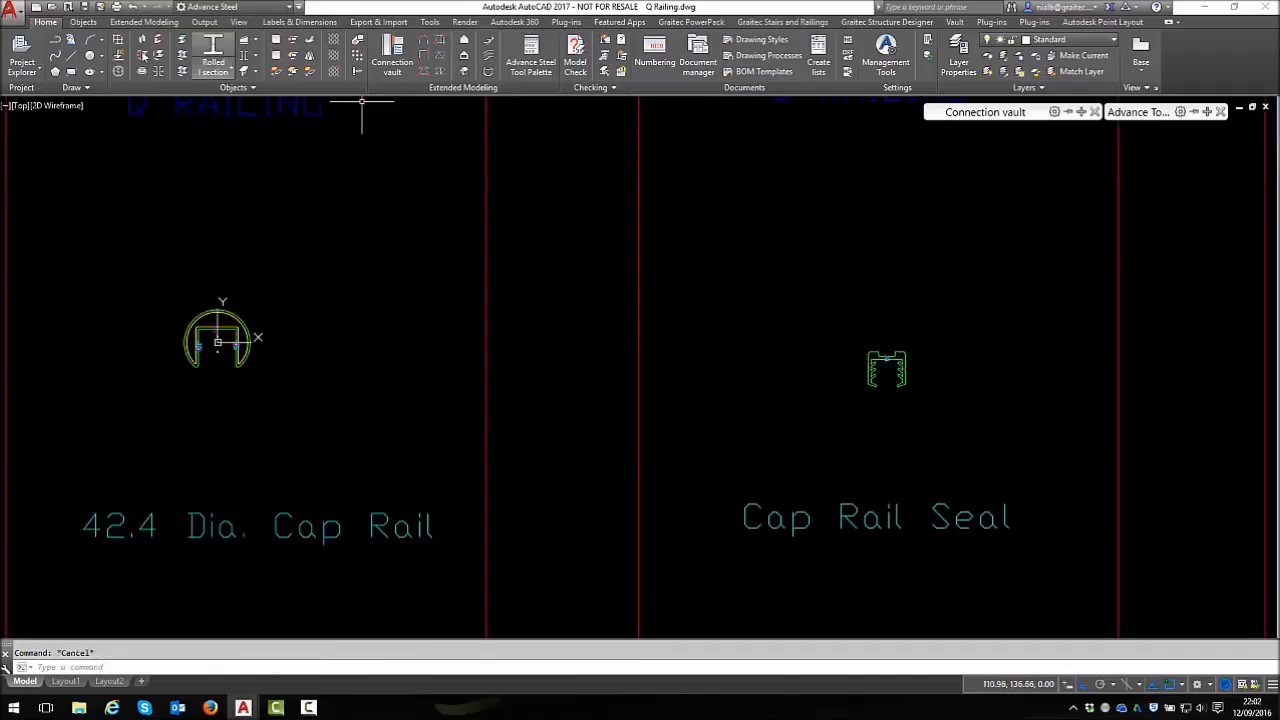
# Place a horizontal rolled I section beam in the empty area below the loose Easy Glass Pro text and open its positioning settings
pyautogui.click(83, 22)
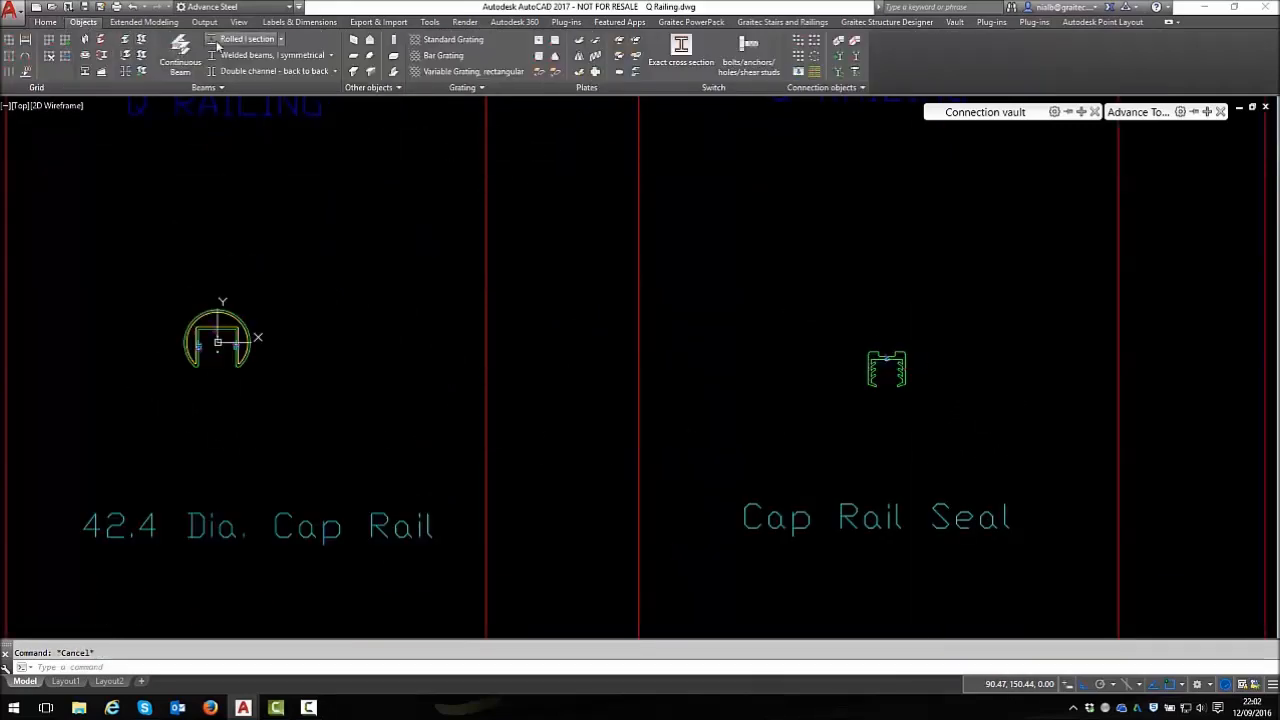
pyautogui.scroll(-6, 37, 165)
pyautogui.click(623, 354)
pyautogui.click(815, 271)
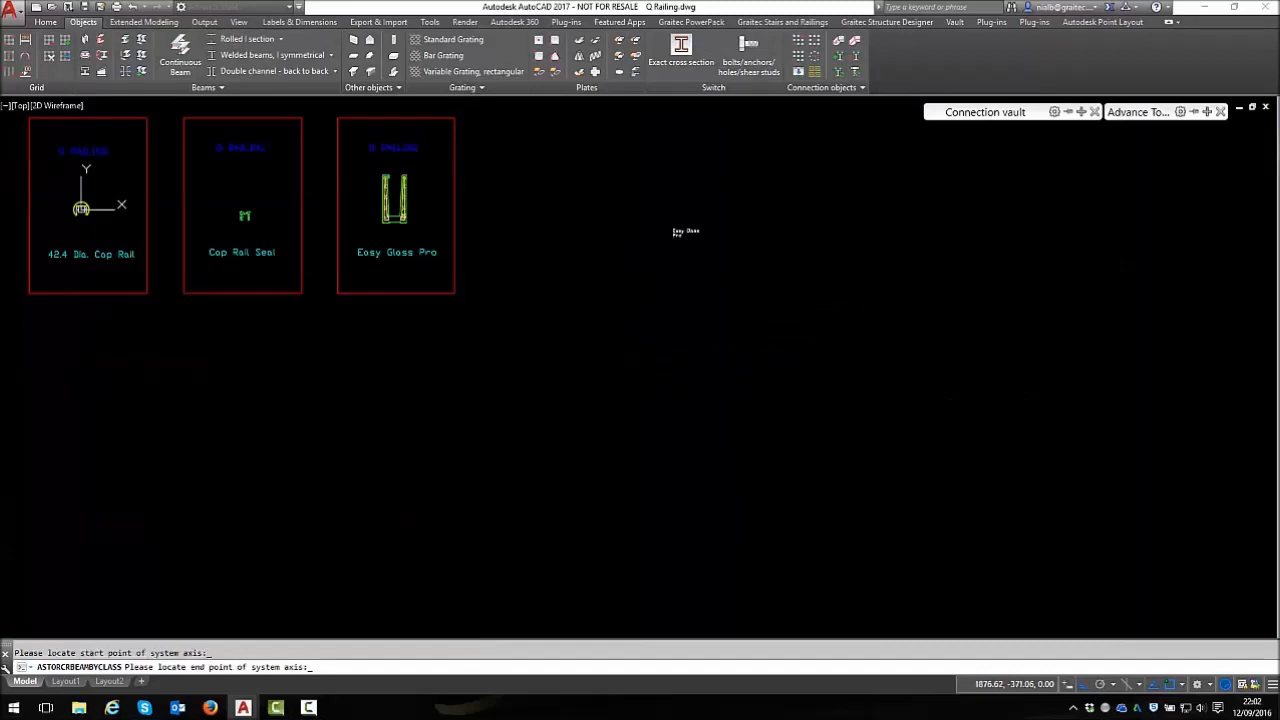
pyautogui.click(740, 303)
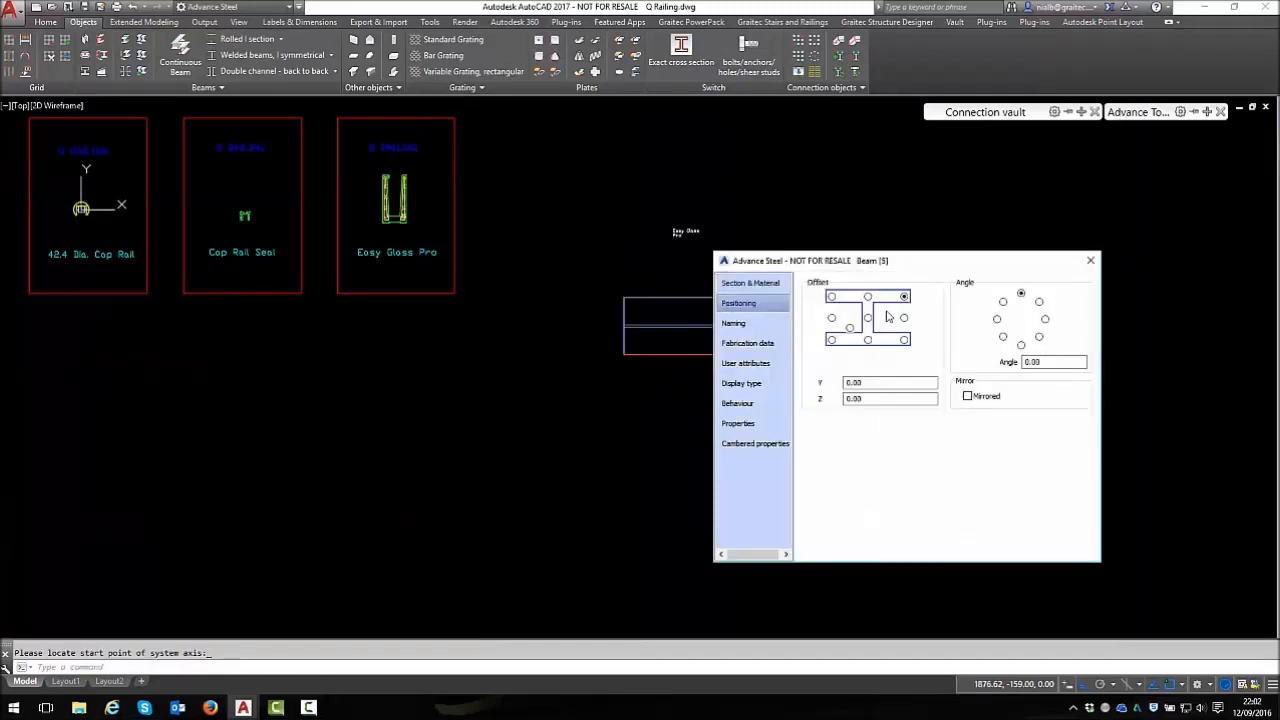
# Try the I section beam's upper, side and centre offset points in its positioning settings, and close them
pyautogui.click(831, 298)
pyautogui.click(868, 298)
pyautogui.click(904, 298)
pyautogui.click(904, 319)
pyautogui.click(869, 334)
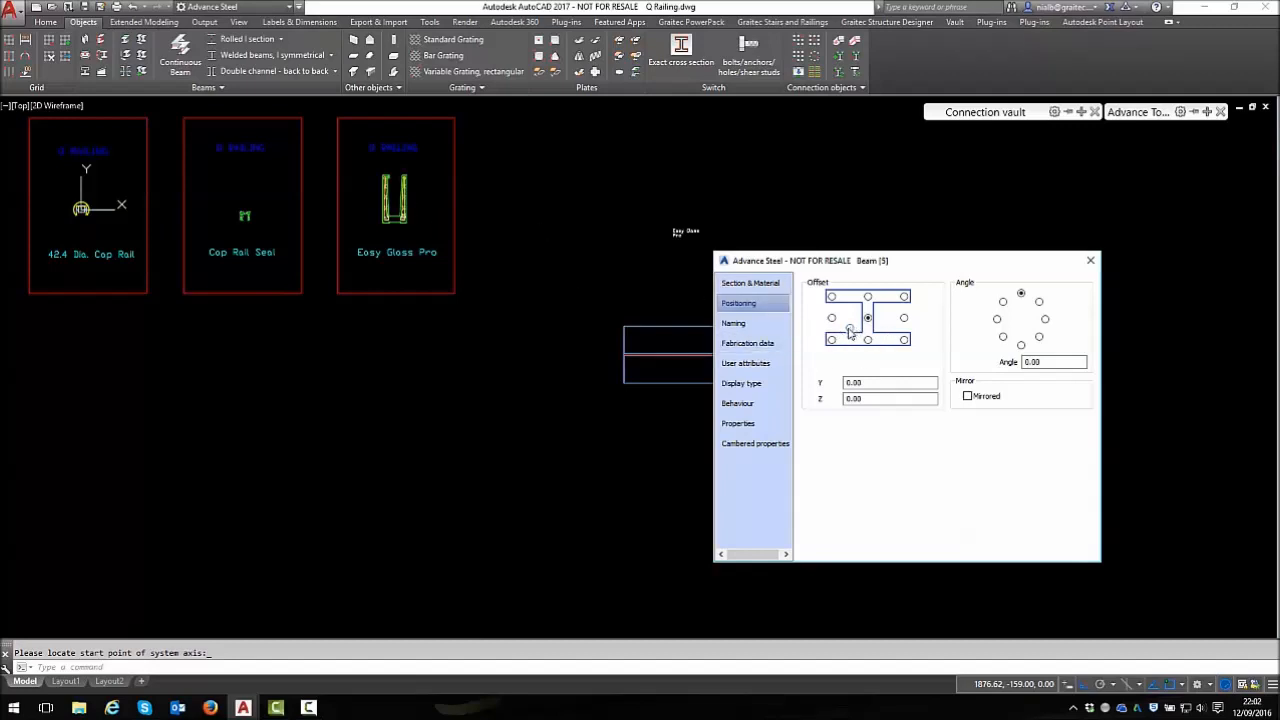
pyautogui.press('Escape')
# Delete the rolled I section test beam
pyautogui.click(742, 312)
pyautogui.click(663, 401)
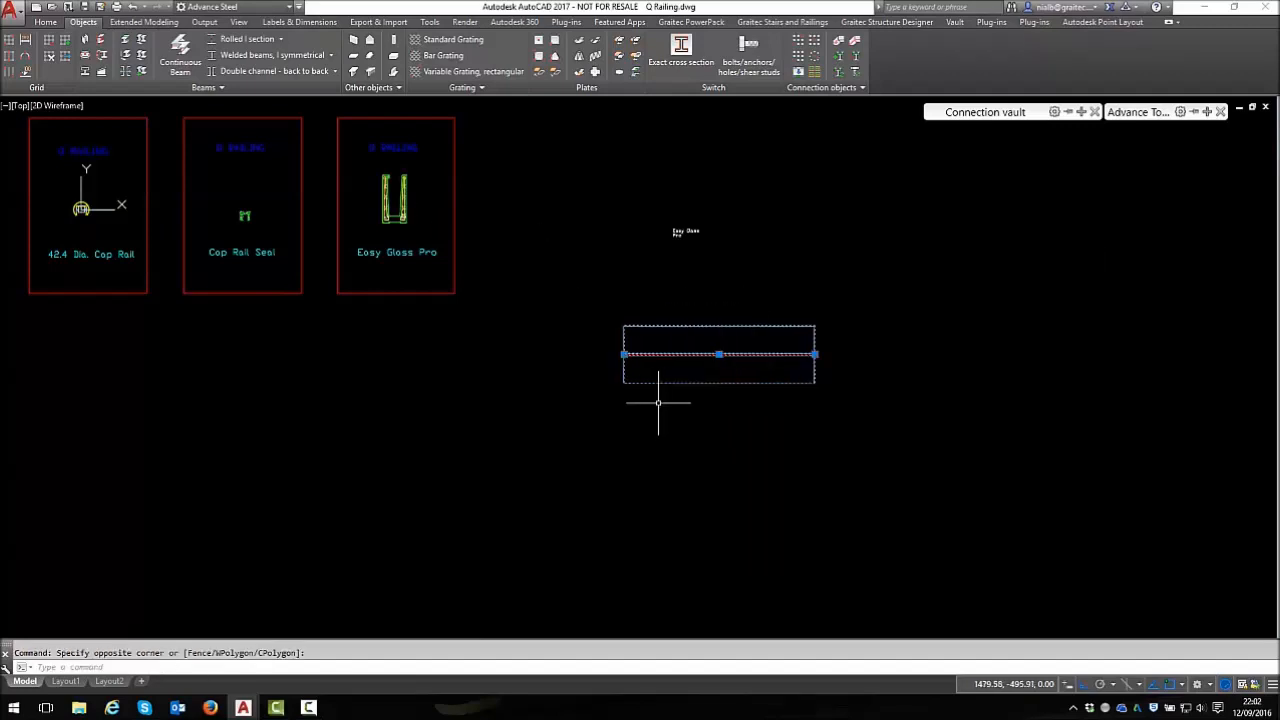
pyautogui.press('Delete')
# Delete the leftover Easy Glass Pro text outside the frames
pyautogui.click(760, 209)
pyautogui.click(614, 266)
pyautogui.press('Delete')
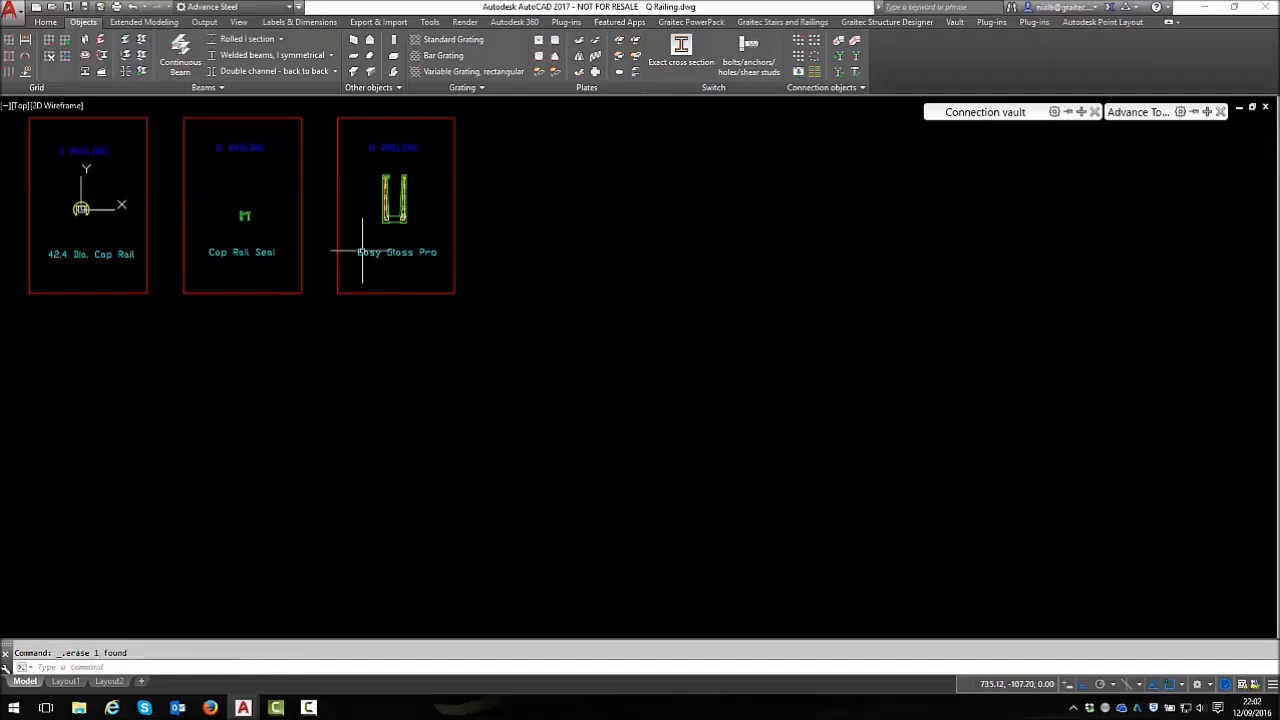
# Make Hype_RefAxis the current layer for work on the Easy Glass Pro section
pyautogui.scroll(2, 434, 337)
pyautogui.scroll(8, 423, 126)
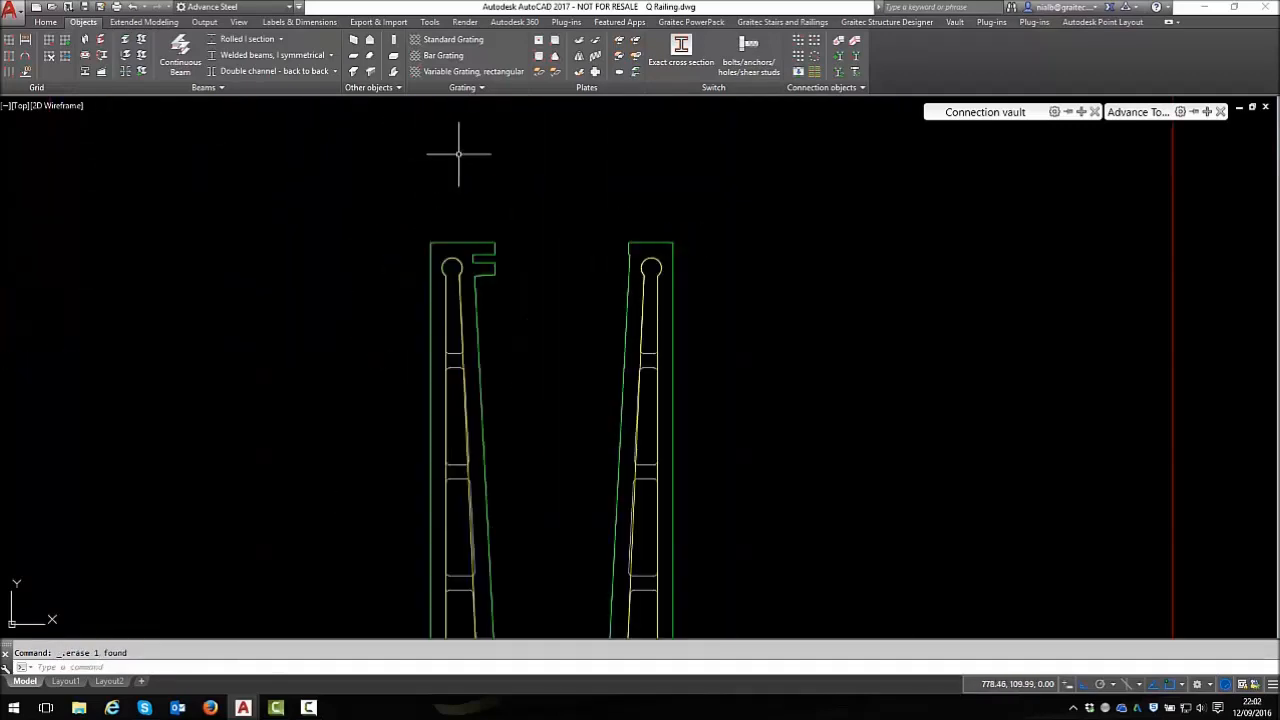
pyautogui.scroll(-2, 414, 157)
pyautogui.click(46, 22)
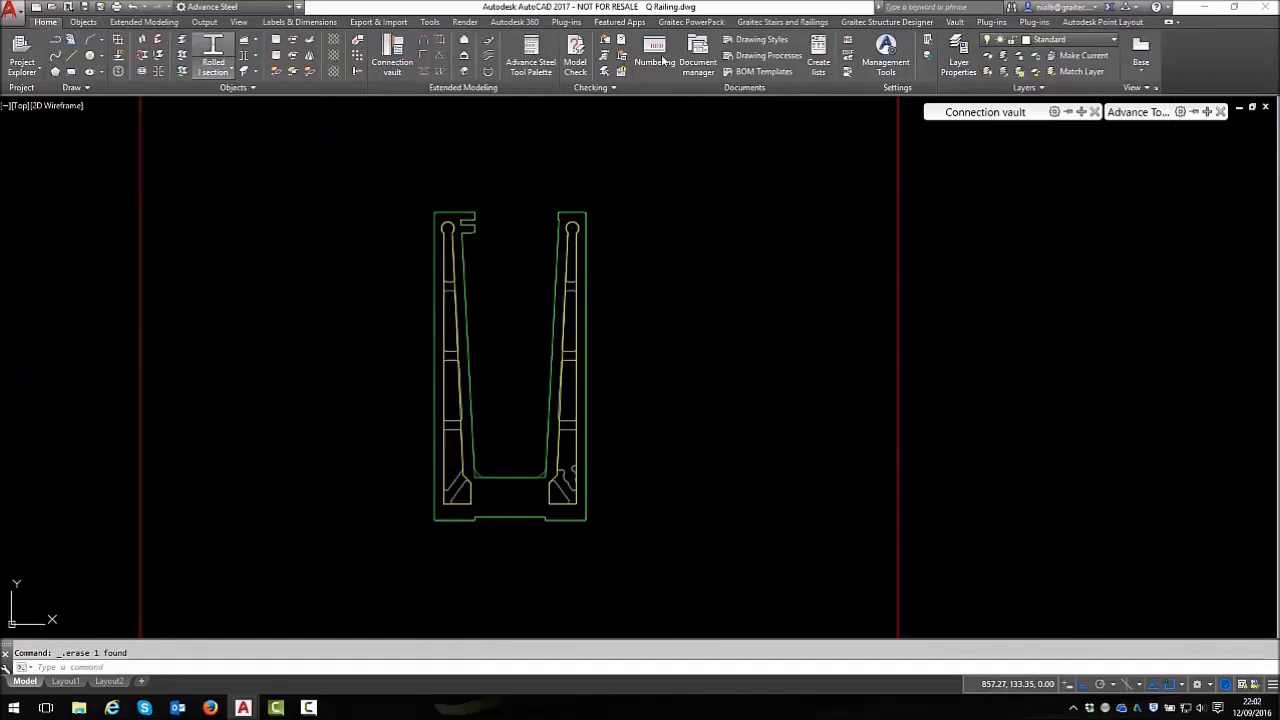
pyautogui.click(1075, 40)
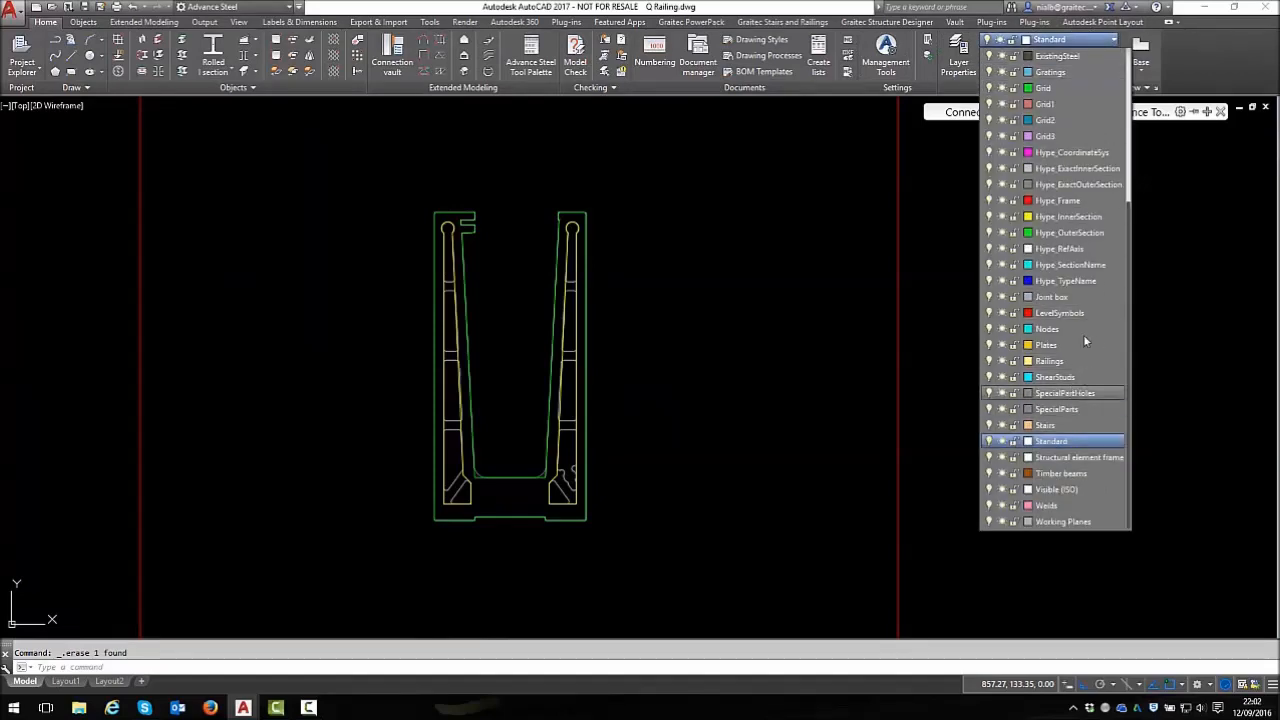
pyautogui.click(1052, 250)
# Draw a line across the channel's open top from the outer contour's upper-left corner to its upper-right corner
pyautogui.scroll(4, 410, 184)
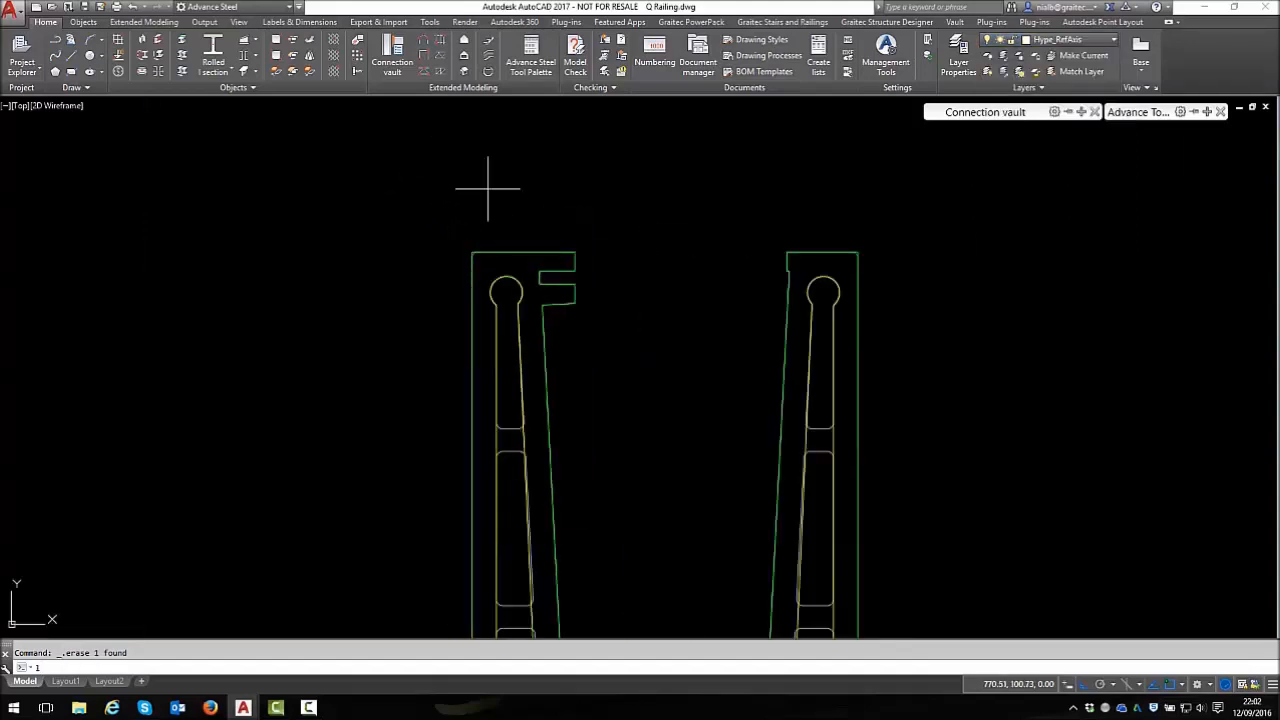
pyautogui.press('Return')
pyautogui.scroll(5, 520, 225)
pyautogui.keyDown('shift'); pyautogui.rightClick(375, 213); pyautogui.keyUp('shift')
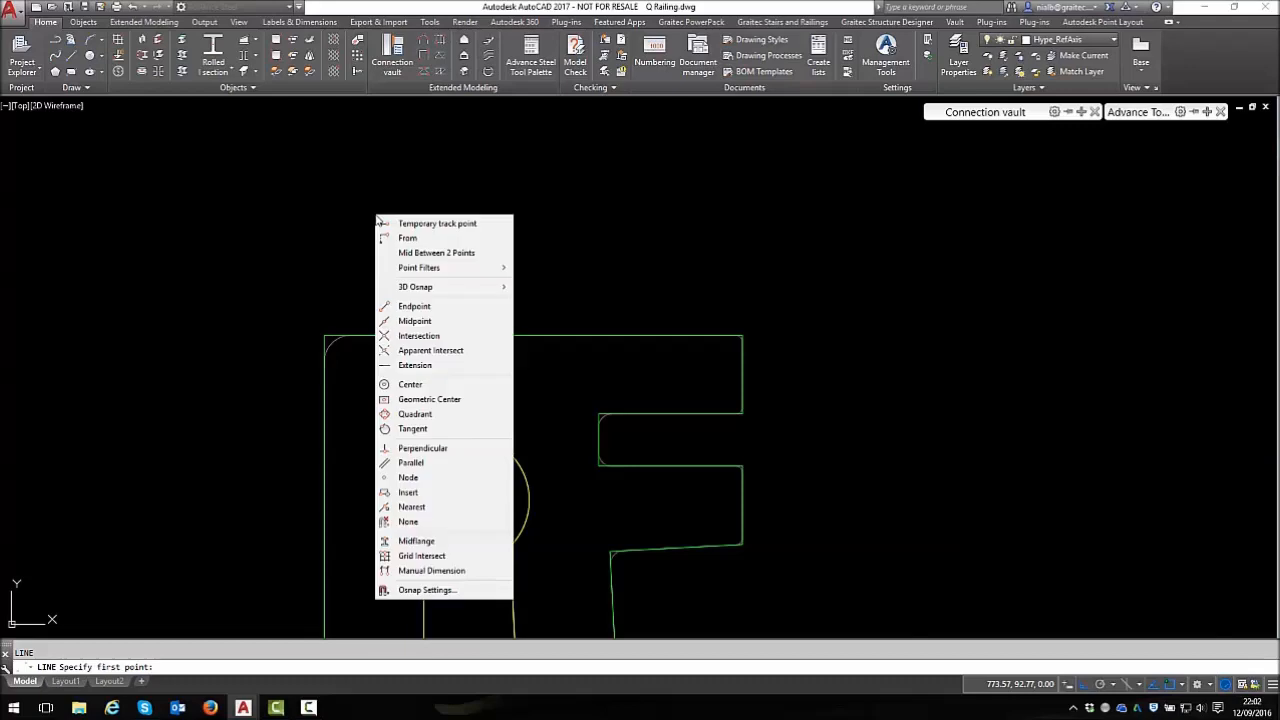
pyautogui.click(395, 304)
pyautogui.click(324, 335)
pyautogui.scroll(-3, 177, 223)
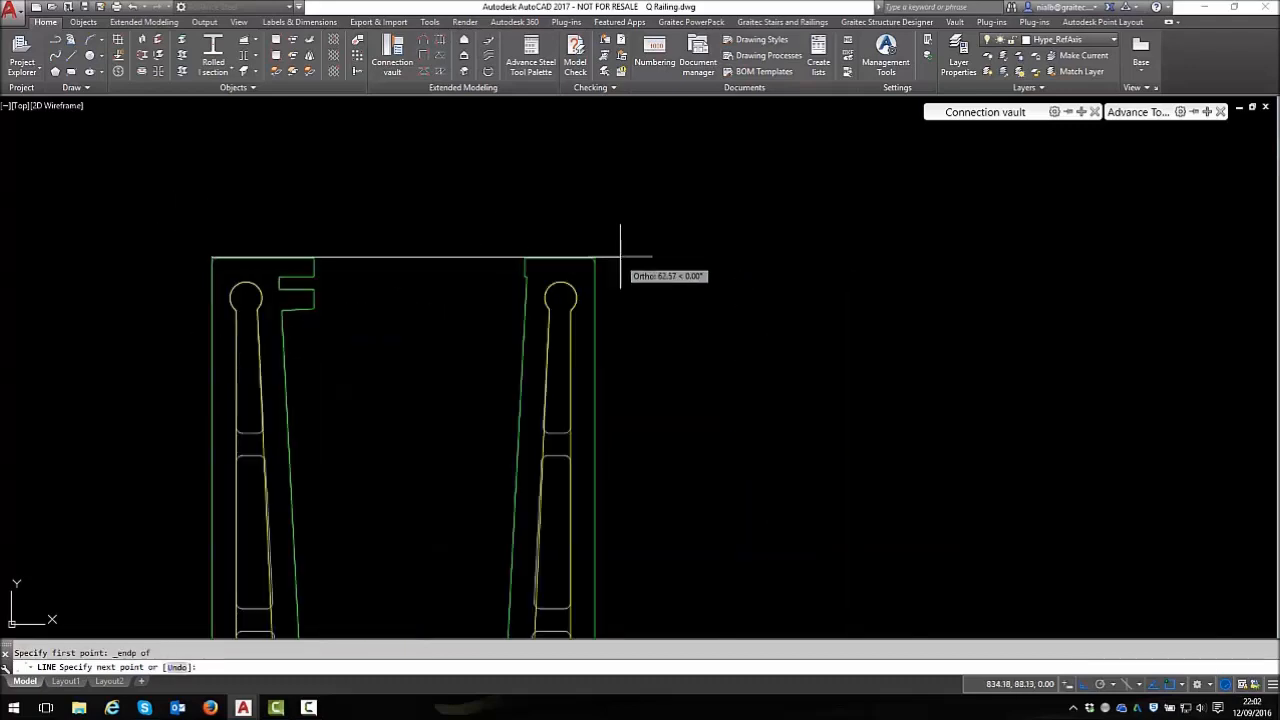
pyautogui.keyDown('shift'); pyautogui.rightClick(611, 222); pyautogui.keyUp('shift')
pyautogui.click(649, 312)
pyautogui.scroll(4, 603, 248)
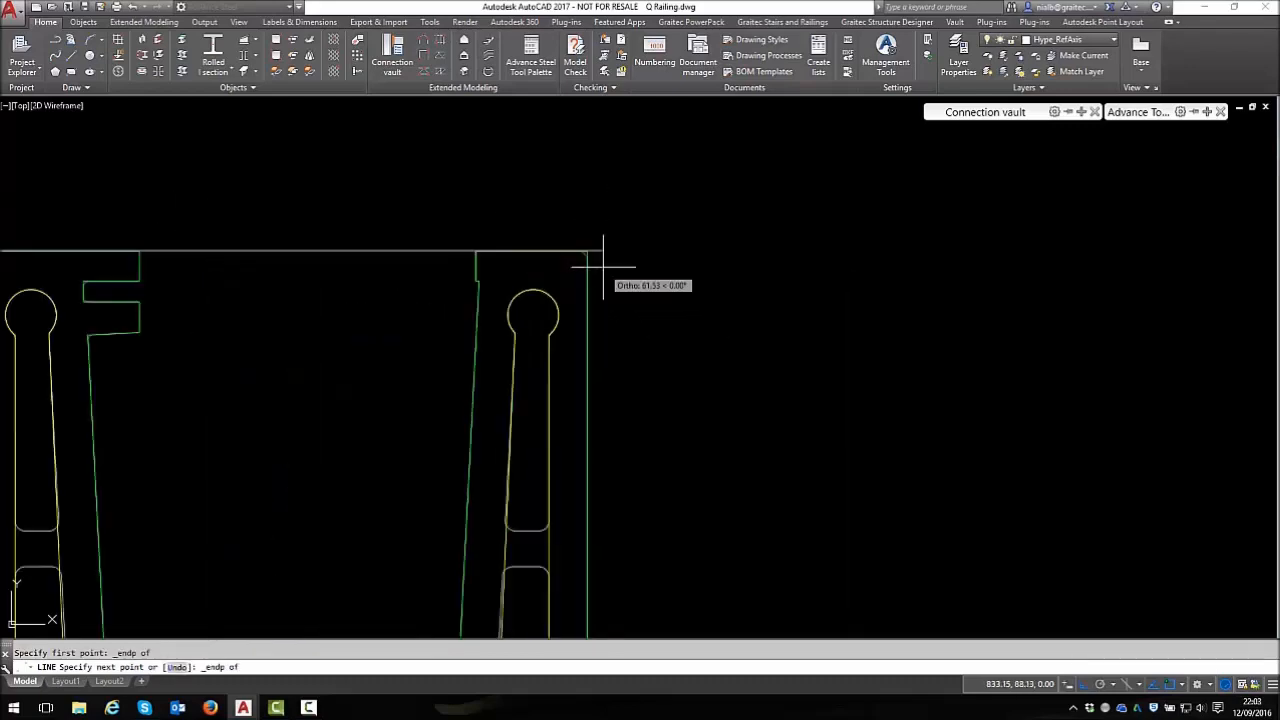
# Continue the line diagonally from the upper-right corner to the lower-left corner of the channel's outer contour
pyautogui.scroll(-4, 602, 241)
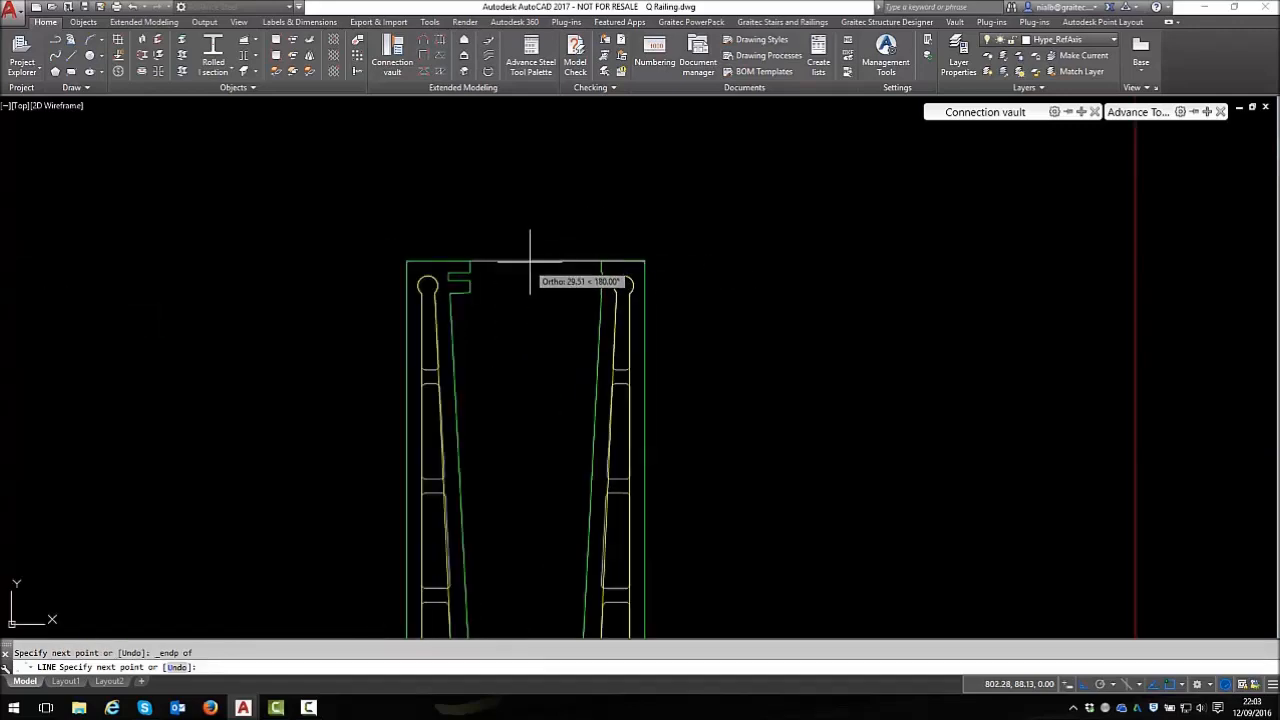
pyautogui.scroll(-3, 533, 262)
pyautogui.scroll(5, 480, 423)
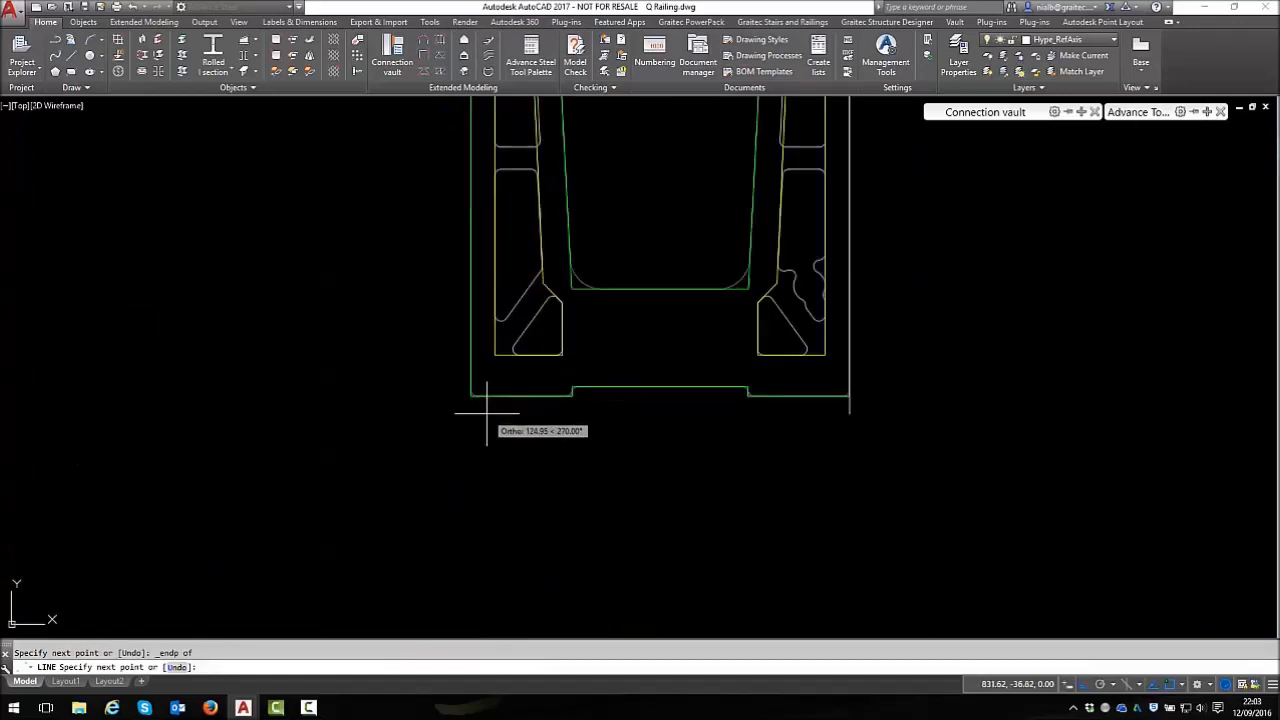
pyautogui.keyDown('shift'); pyautogui.rightClick(480, 423); pyautogui.keyUp('shift')
pyautogui.click(518, 123)
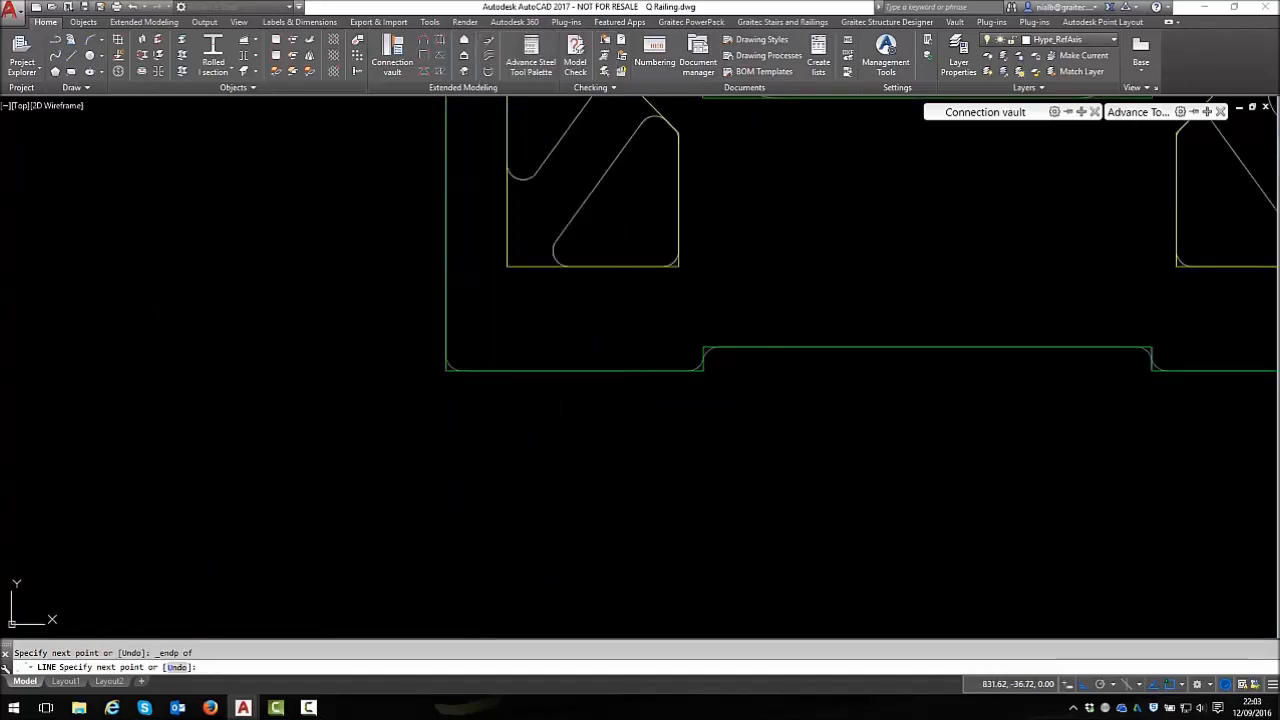
pyautogui.click(446, 370)
# Continue the line along the channel's base to the outer contour's lower-right corner and end it there
pyautogui.scroll(-5, 286, 351)
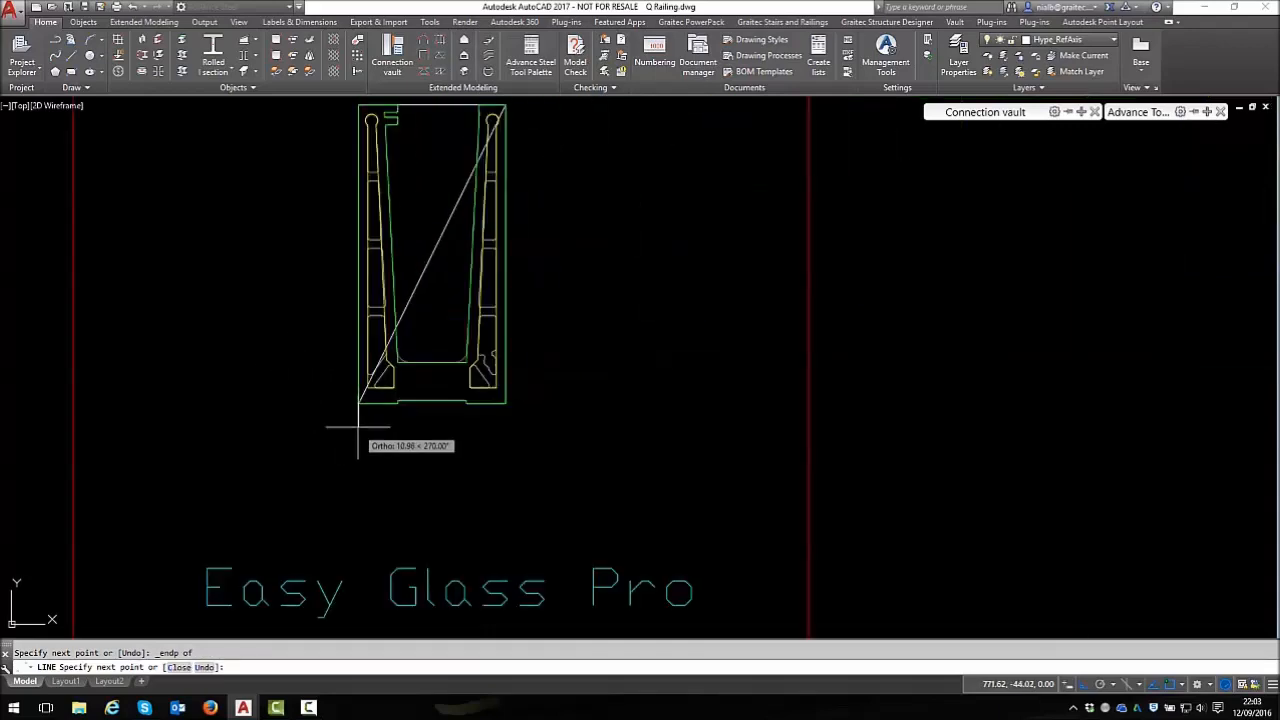
pyautogui.scroll(5, 482, 368)
pyautogui.keyDown('shift'); pyautogui.rightClick(614, 287); pyautogui.keyUp('shift')
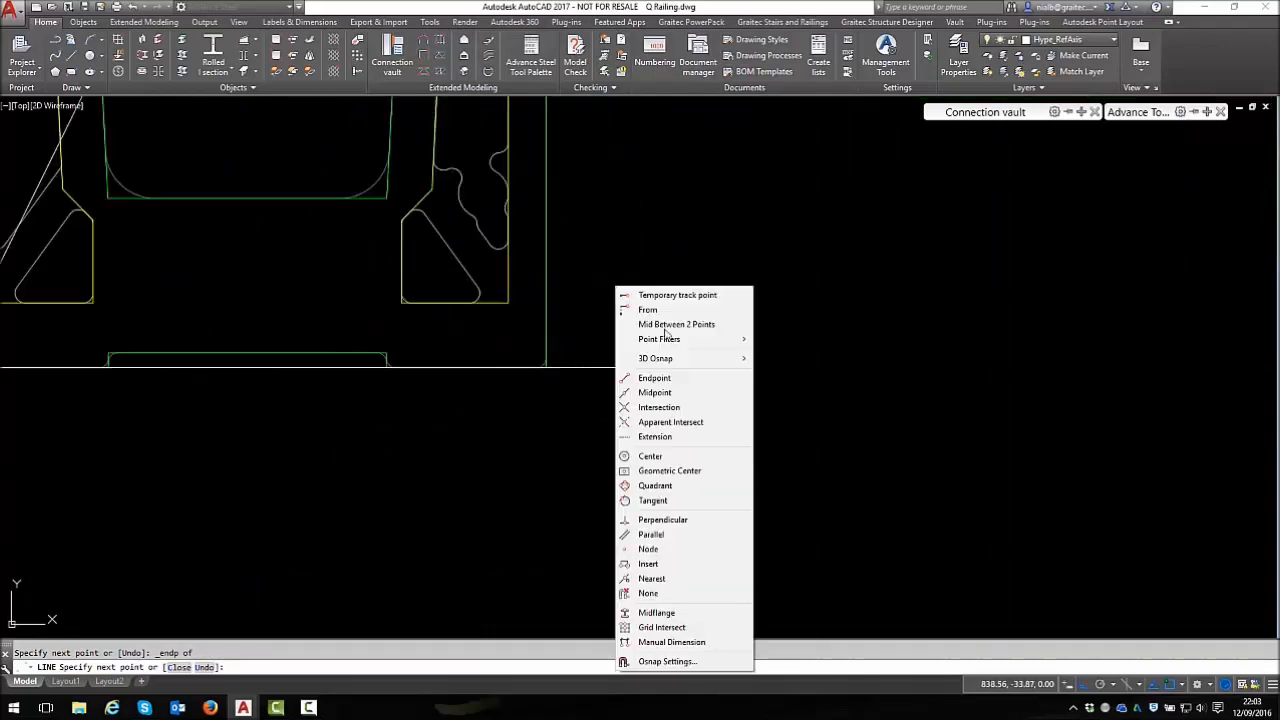
pyautogui.click(650, 374)
pyautogui.click(546, 368)
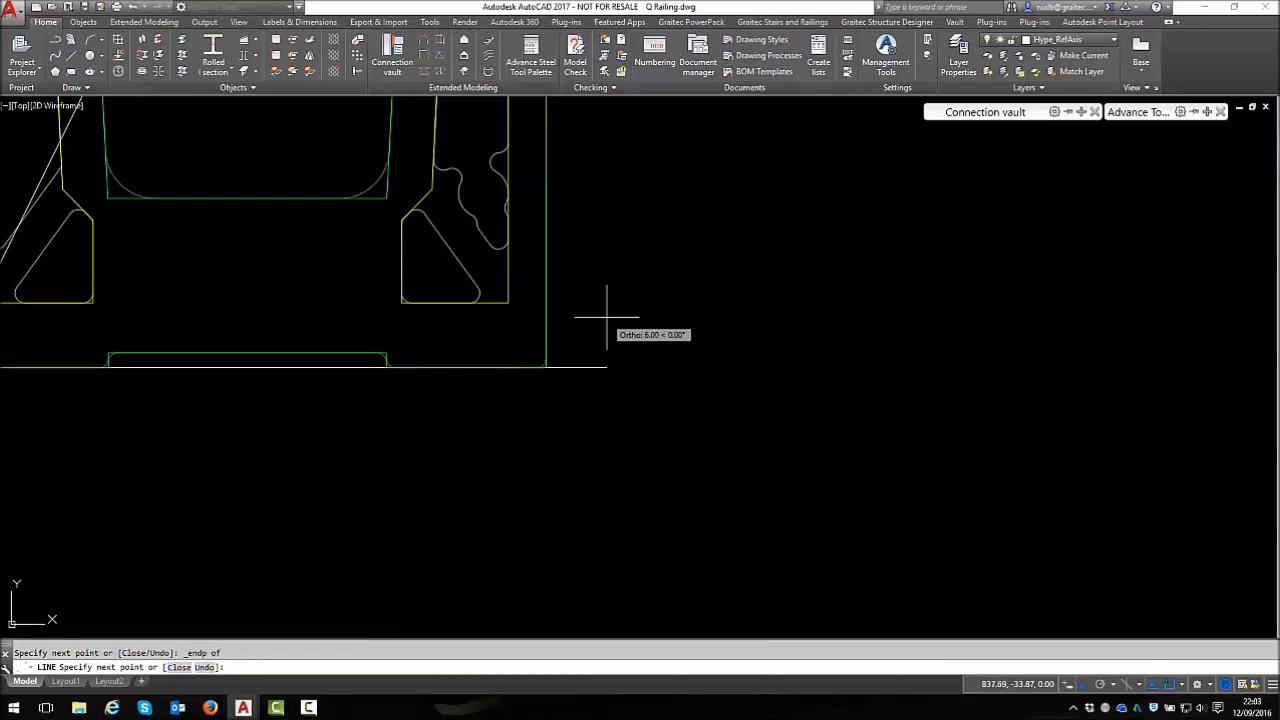
pyautogui.press('Escape')
pyautogui.scroll(-8, 509, 277)
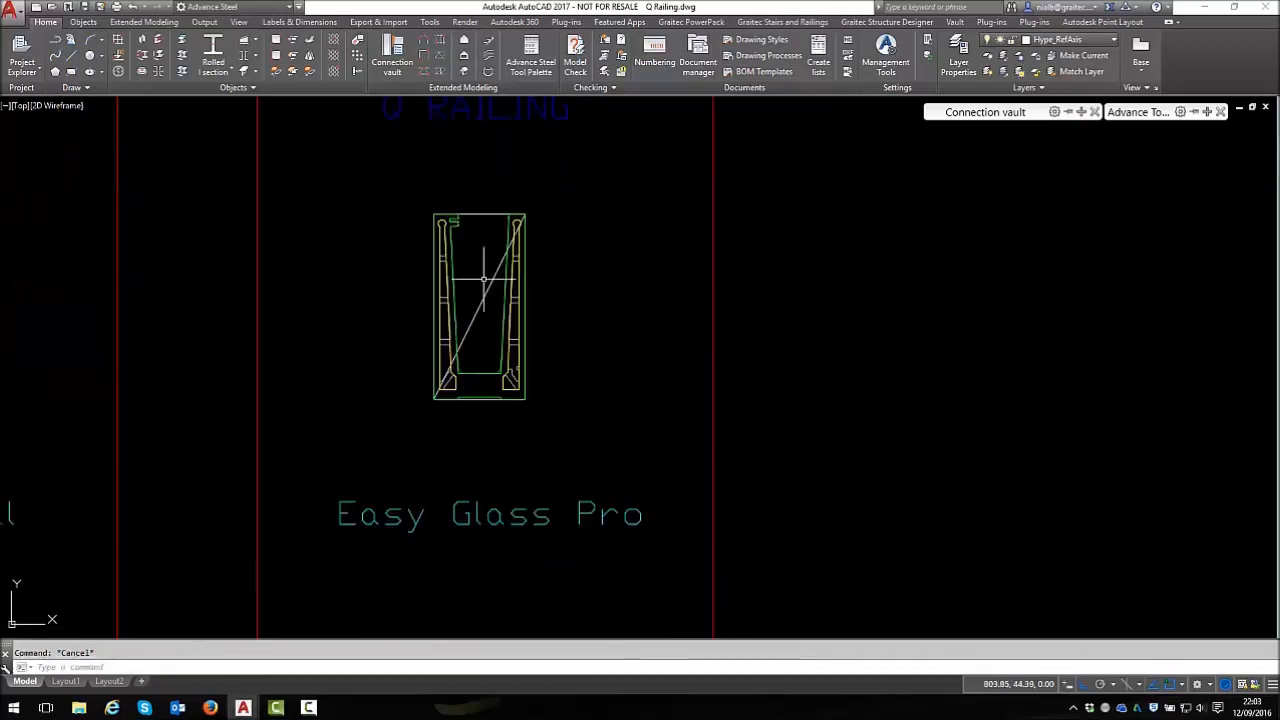
# Add the upper-left reference axis at the endpoint on the upper-left corner of the channel's outer contour
pyautogui.scroll(2, 492, 274)
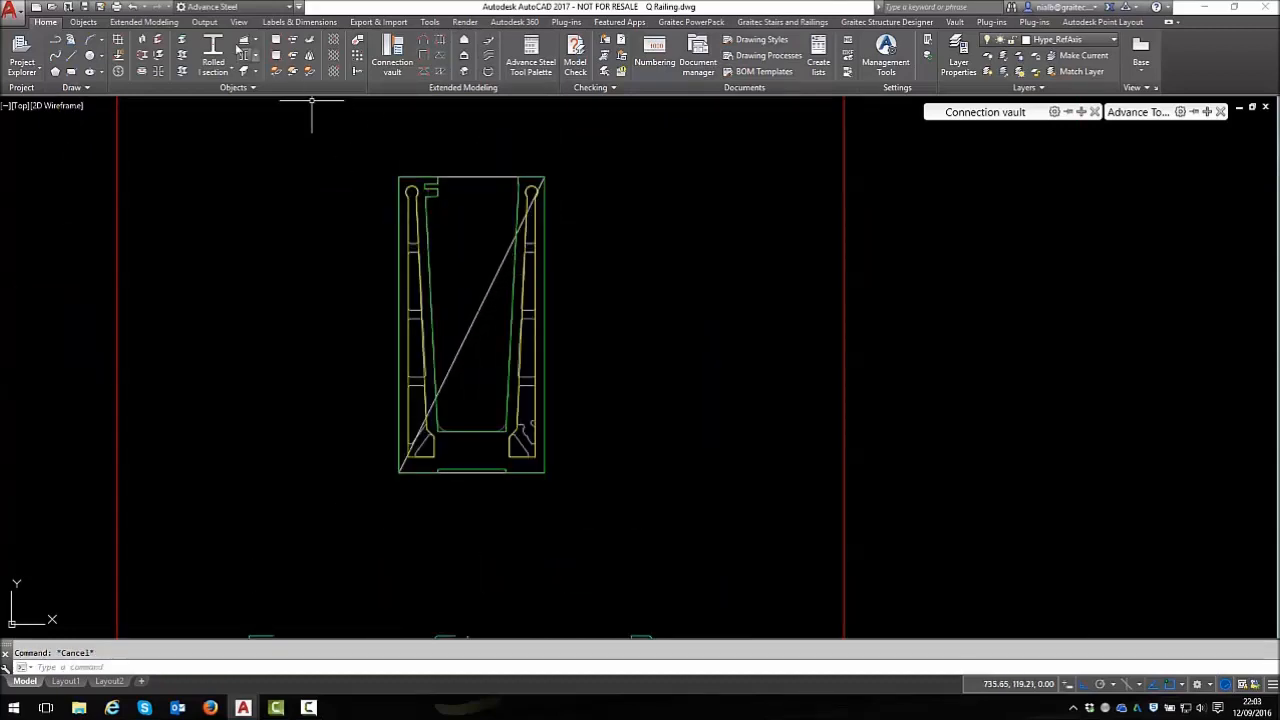
pyautogui.click(150, 22)
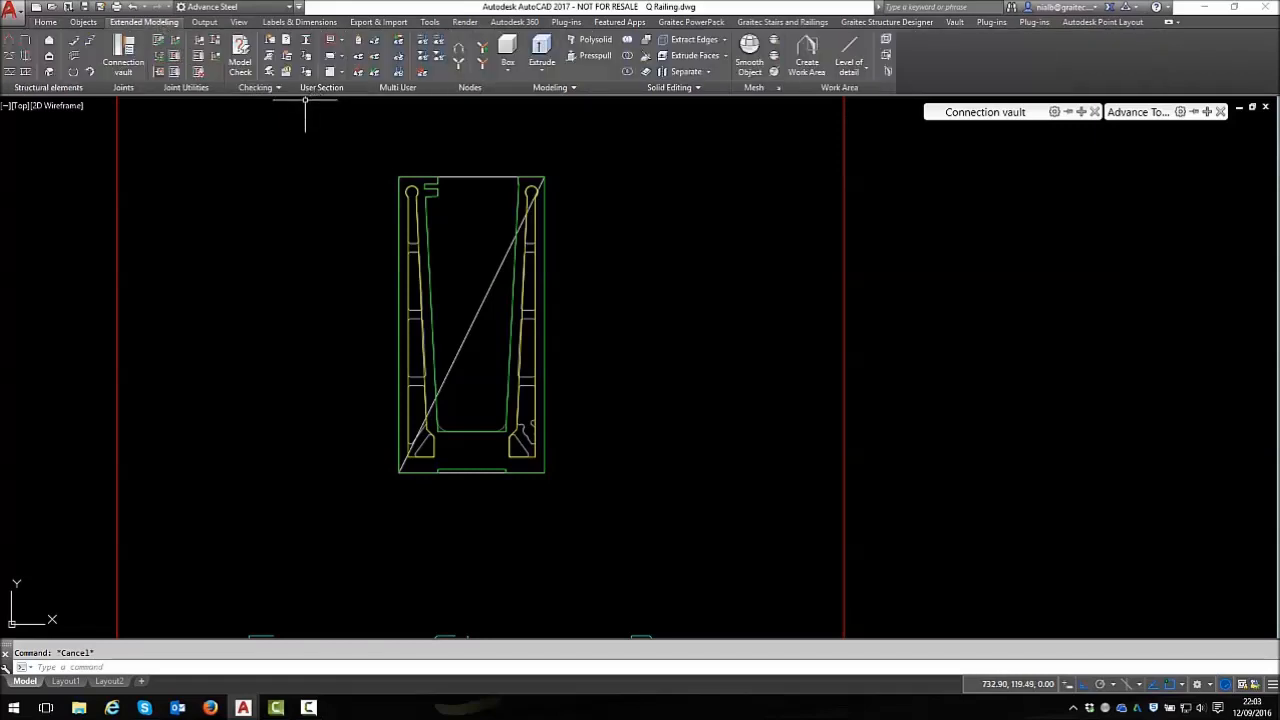
pyautogui.click(341, 74)
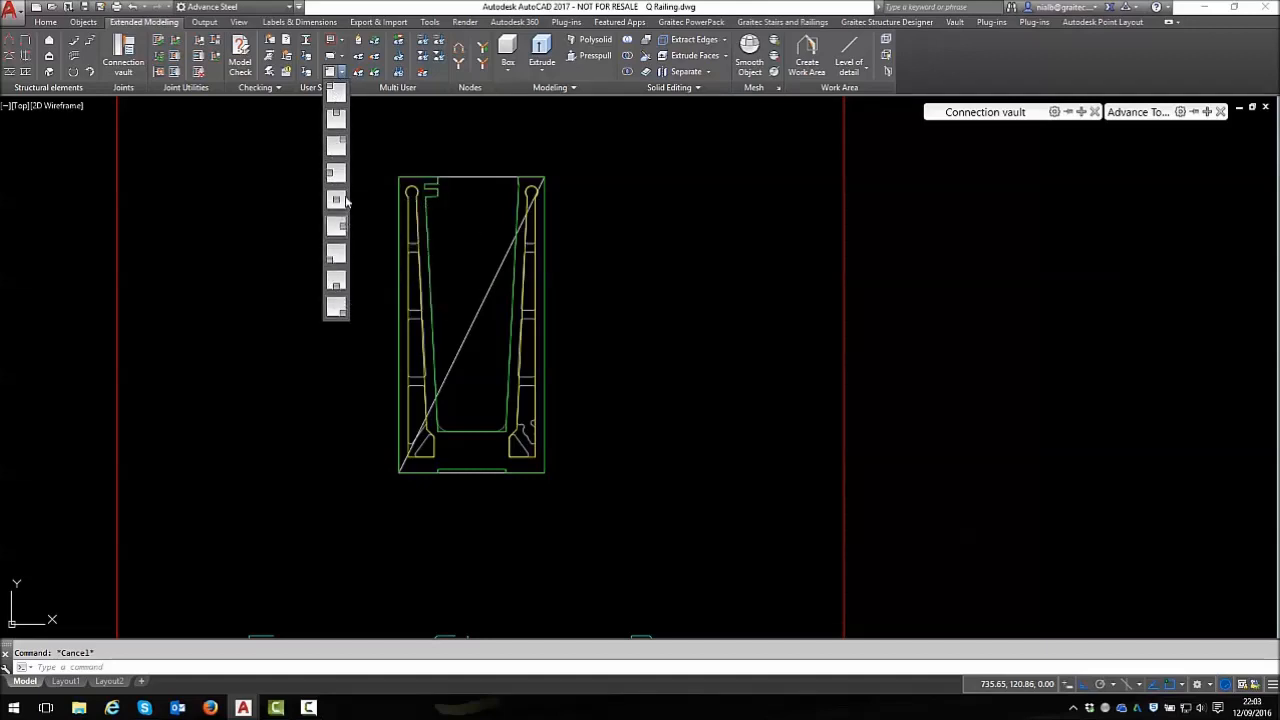
pyautogui.click(336, 96)
pyautogui.scroll(10, 352, 125)
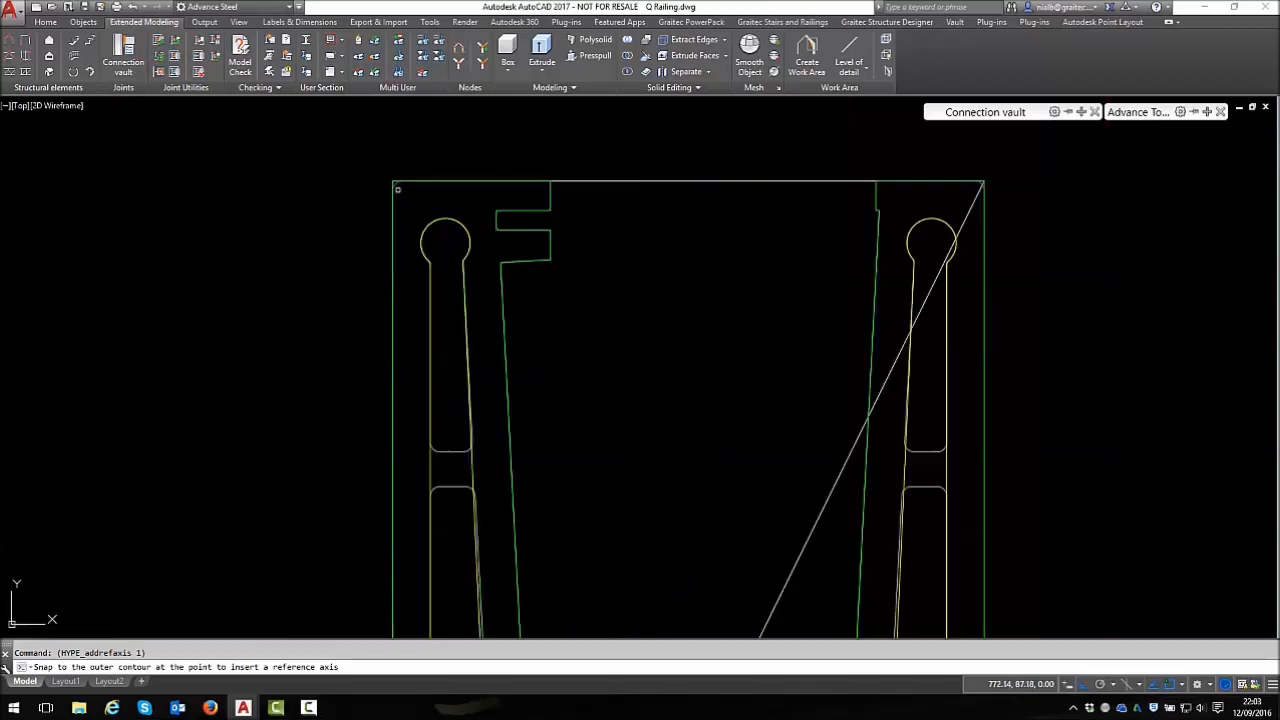
pyautogui.keyDown('shift'); pyautogui.rightClick(352, 125); pyautogui.keyUp('shift')
pyautogui.click(390, 215)
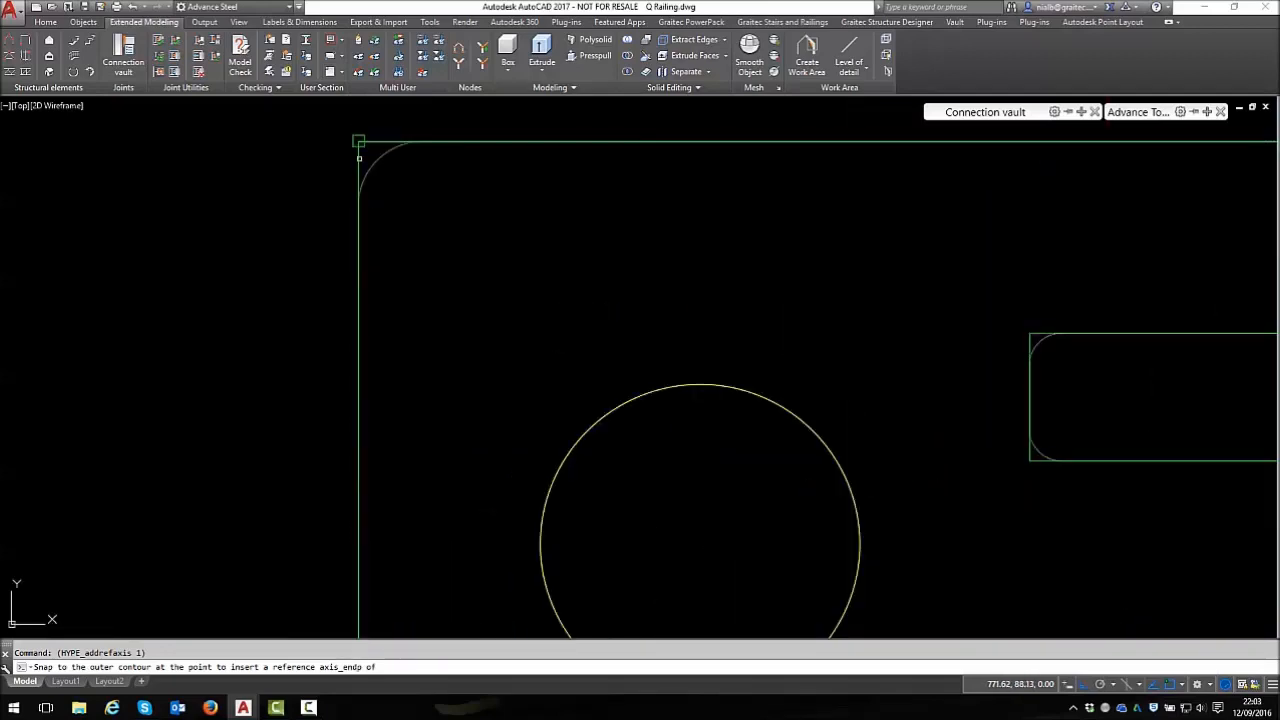
pyautogui.click(359, 143)
pyautogui.scroll(-4, 283, 205)
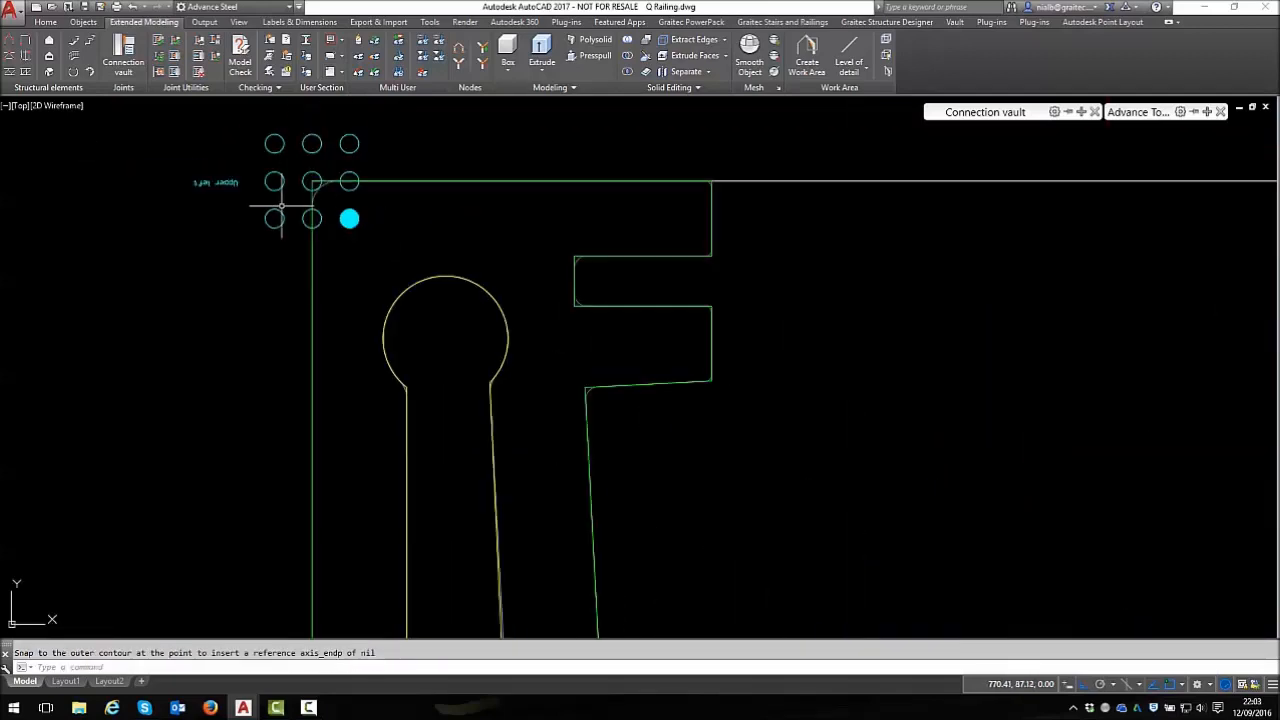
# Add the upper-middle reference axis at the midpoint of the line across the channel's open top
pyautogui.click(344, 74)
pyautogui.click(341, 117)
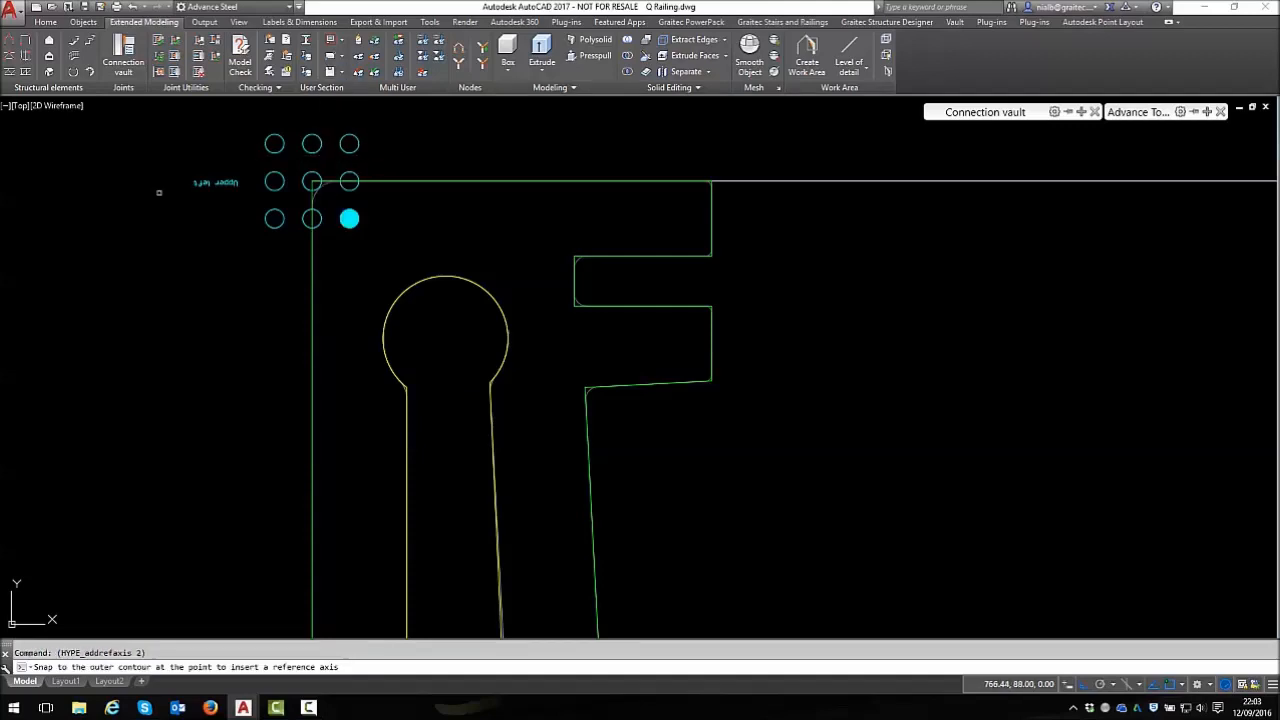
pyautogui.keyDown('shift'); pyautogui.rightClick(328, 147); pyautogui.keyUp('shift')
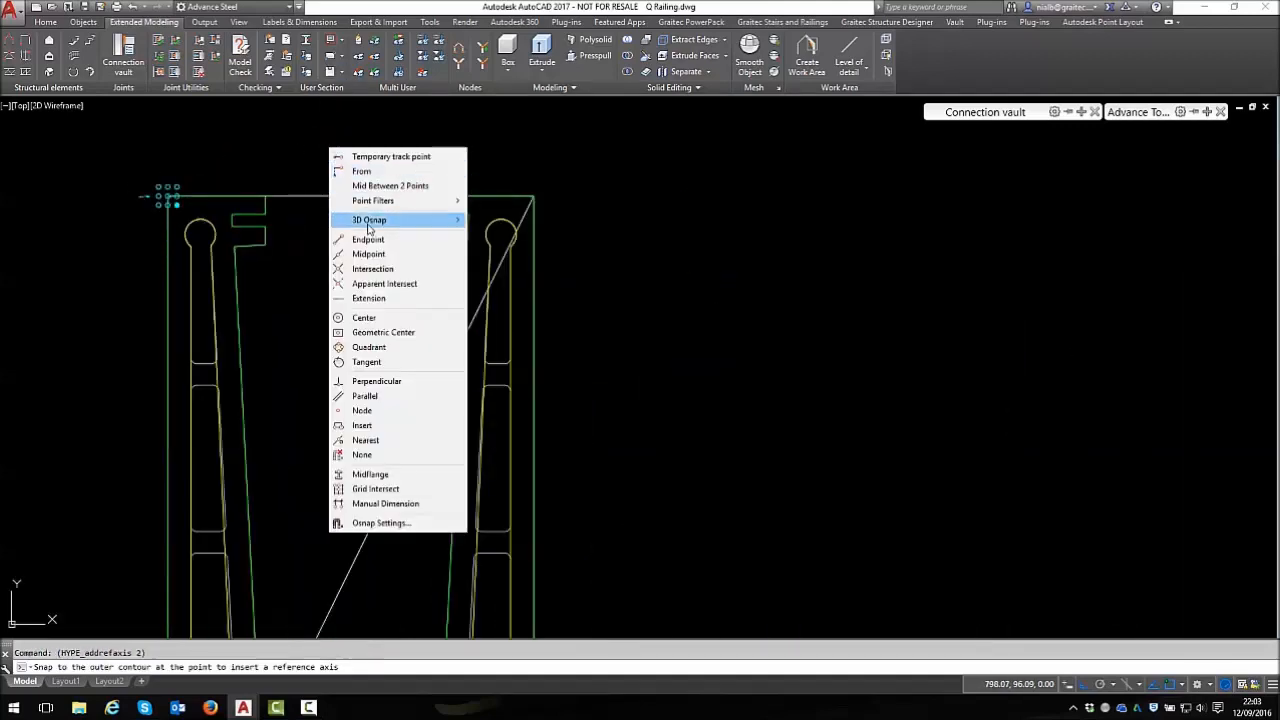
pyautogui.click(366, 250)
pyautogui.click(349, 196)
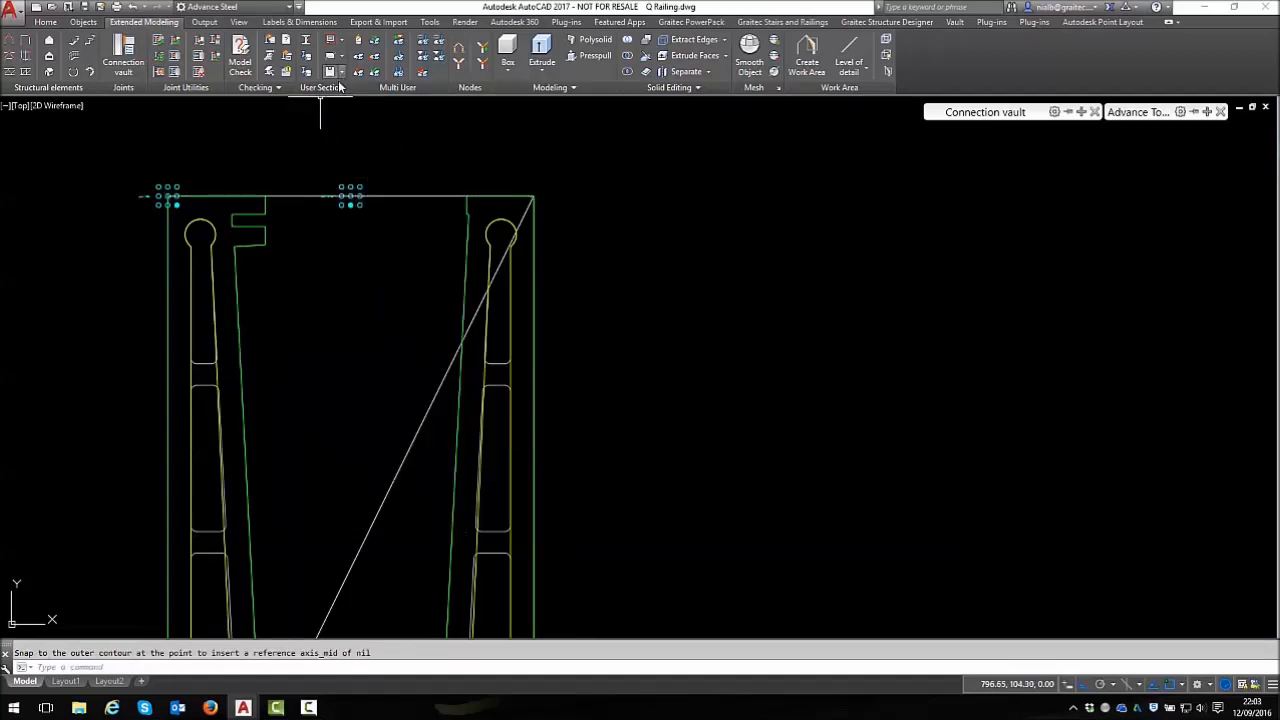
# Add the upper-right reference axis at the endpoint on the outer contour's upper-right corner
pyautogui.click(340, 76)
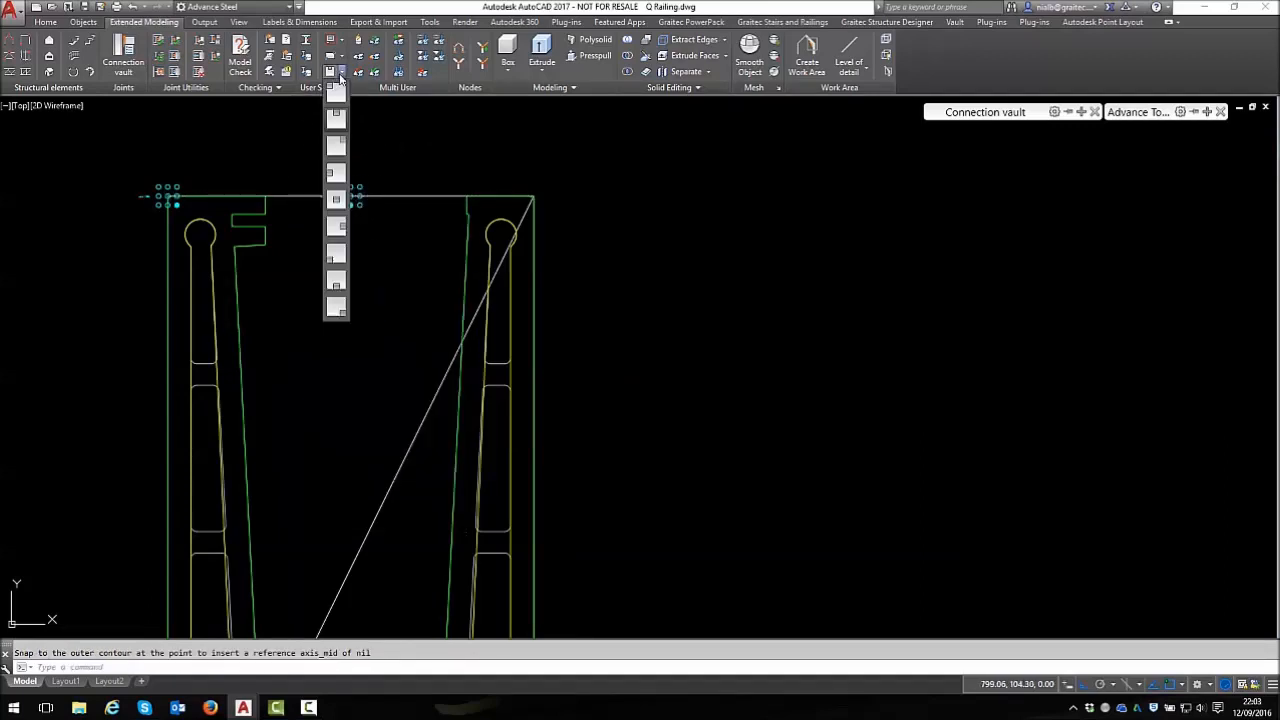
pyautogui.click(338, 143)
pyautogui.scroll(5, 517, 172)
pyautogui.keyDown('shift'); pyautogui.rightClick(517, 177); pyautogui.keyUp('shift')
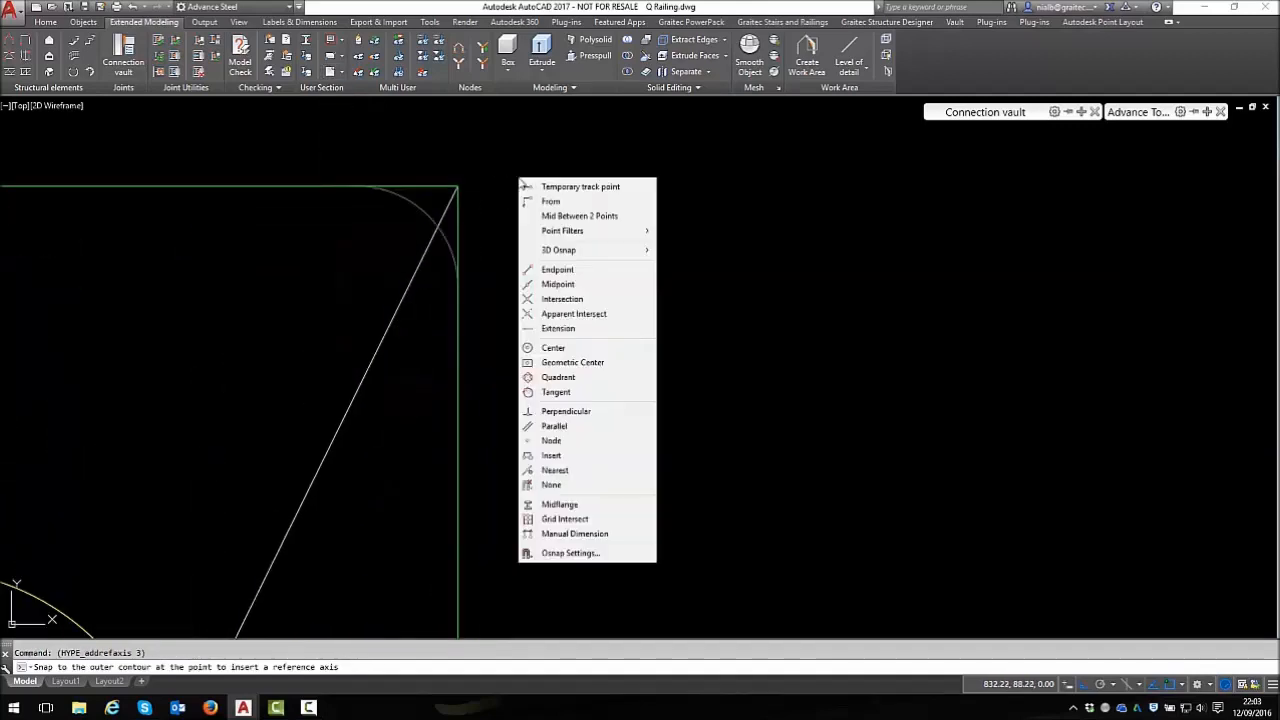
pyautogui.click(558, 269)
pyautogui.scroll(-5, 508, 172)
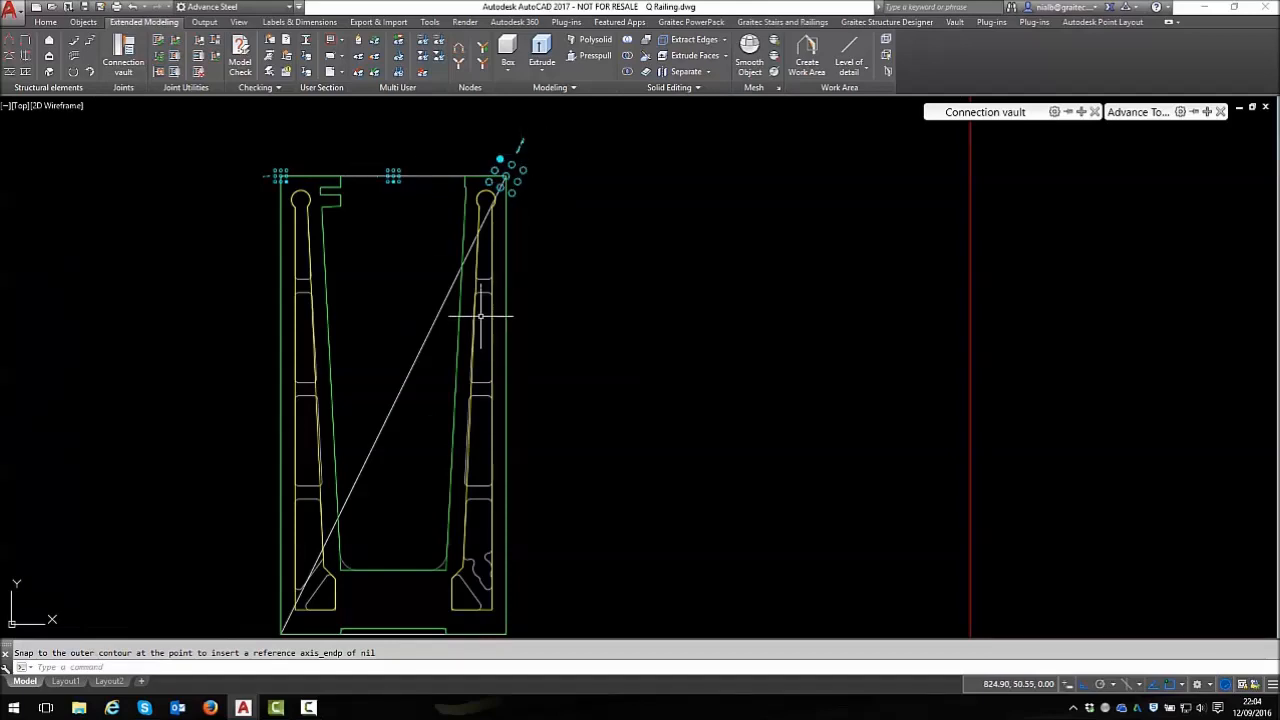
# Add the middle-left reference axis at the midpoint of the outer contour's left side
pyautogui.click(343, 76)
pyautogui.click(337, 169)
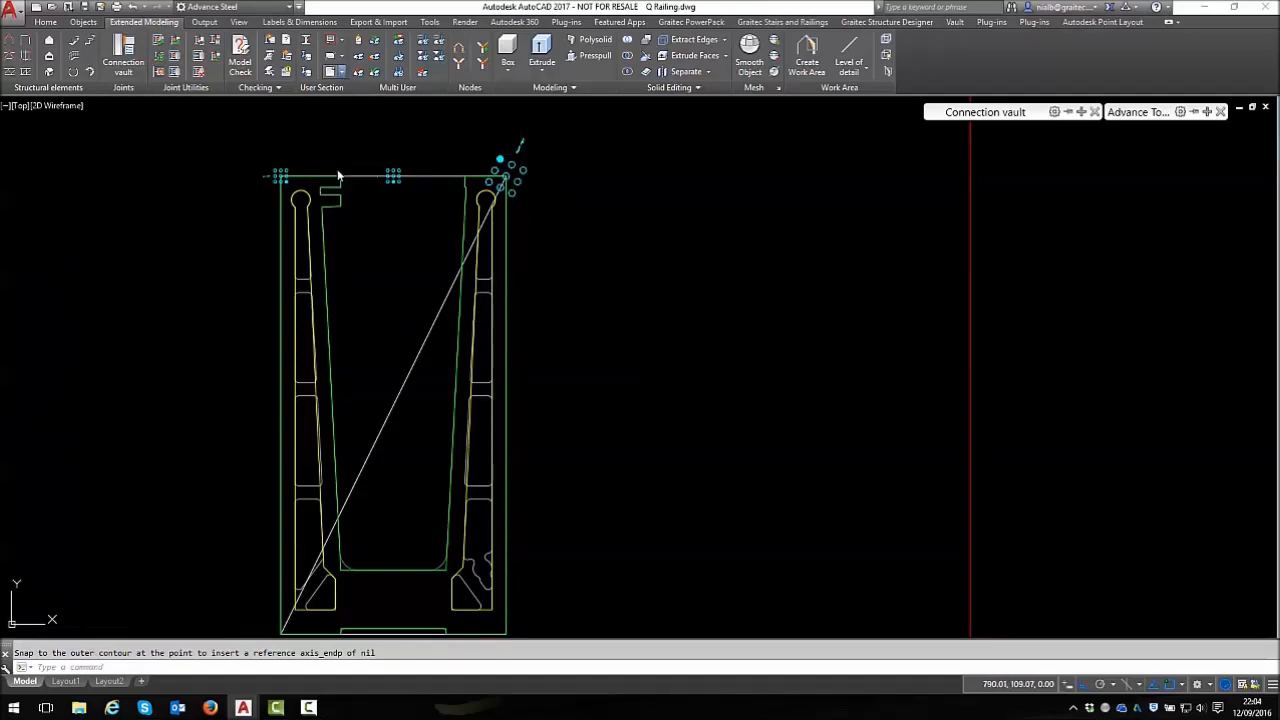
pyautogui.keyDown('shift'); pyautogui.rightClick(243, 304); pyautogui.keyUp('shift')
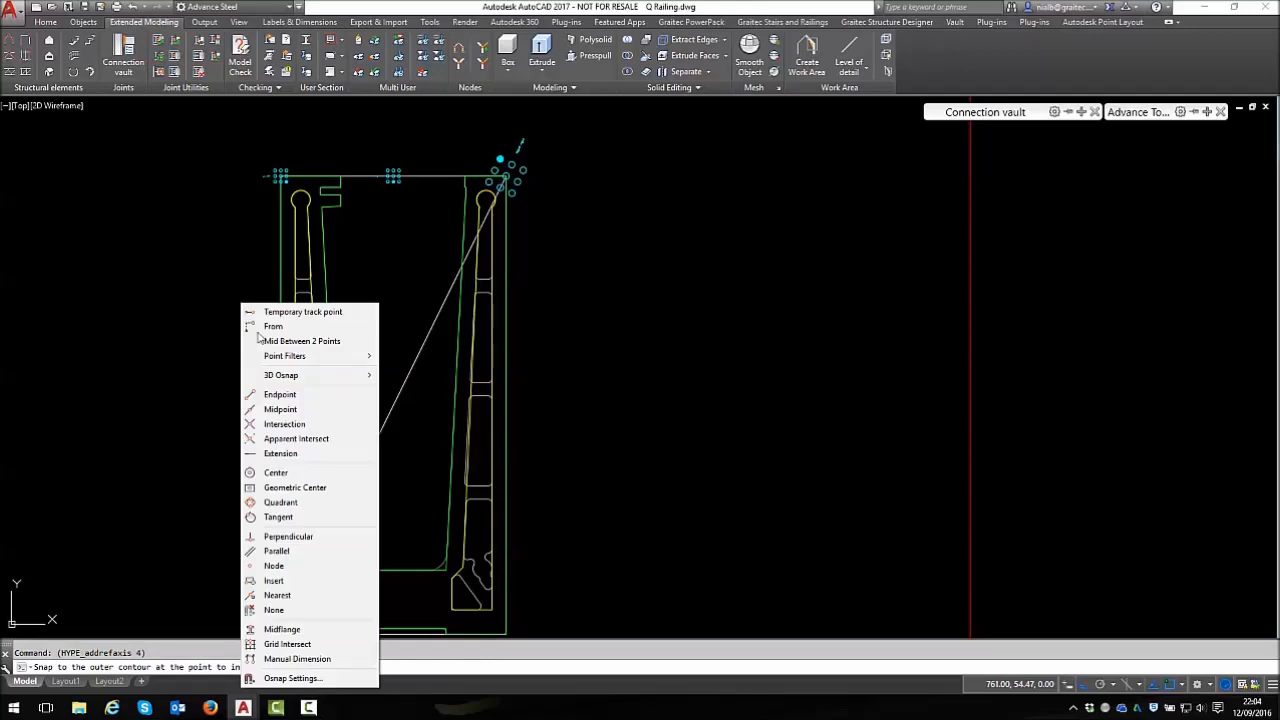
pyautogui.click(280, 410)
pyautogui.click(281, 406)
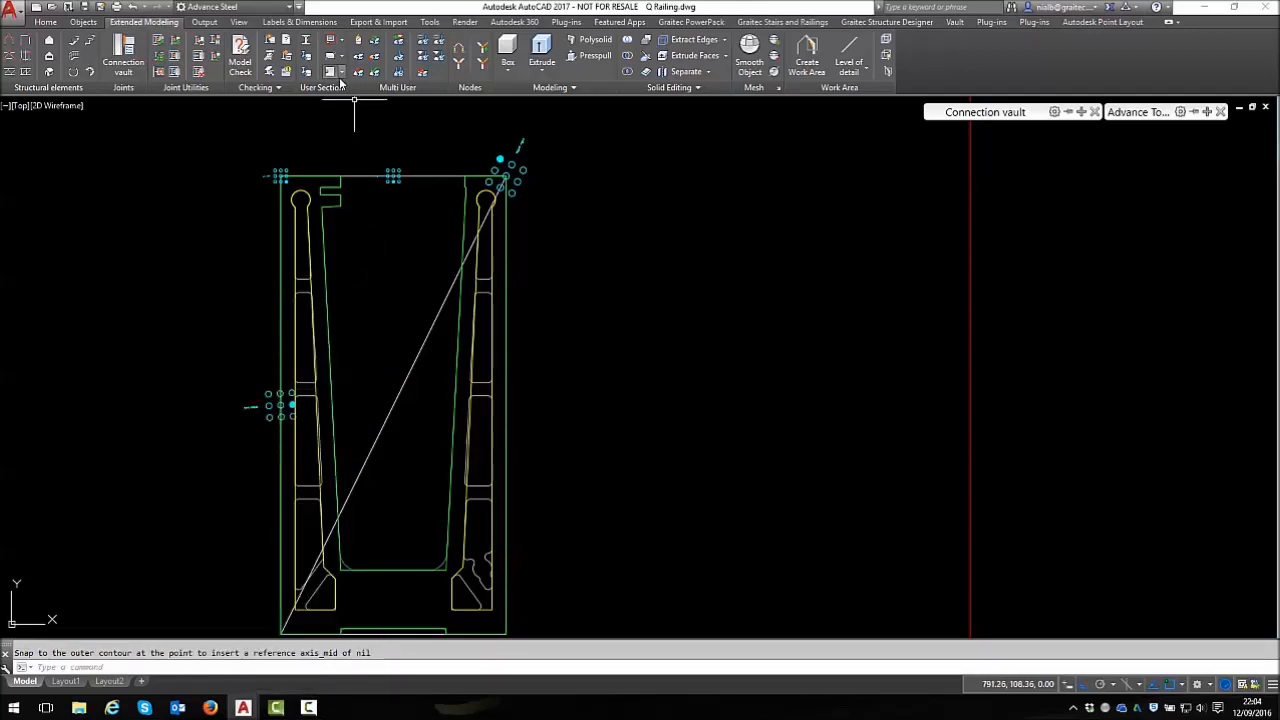
# Add the middle-right reference axis at the midpoint of the outer contour's right side
pyautogui.click(342, 76)
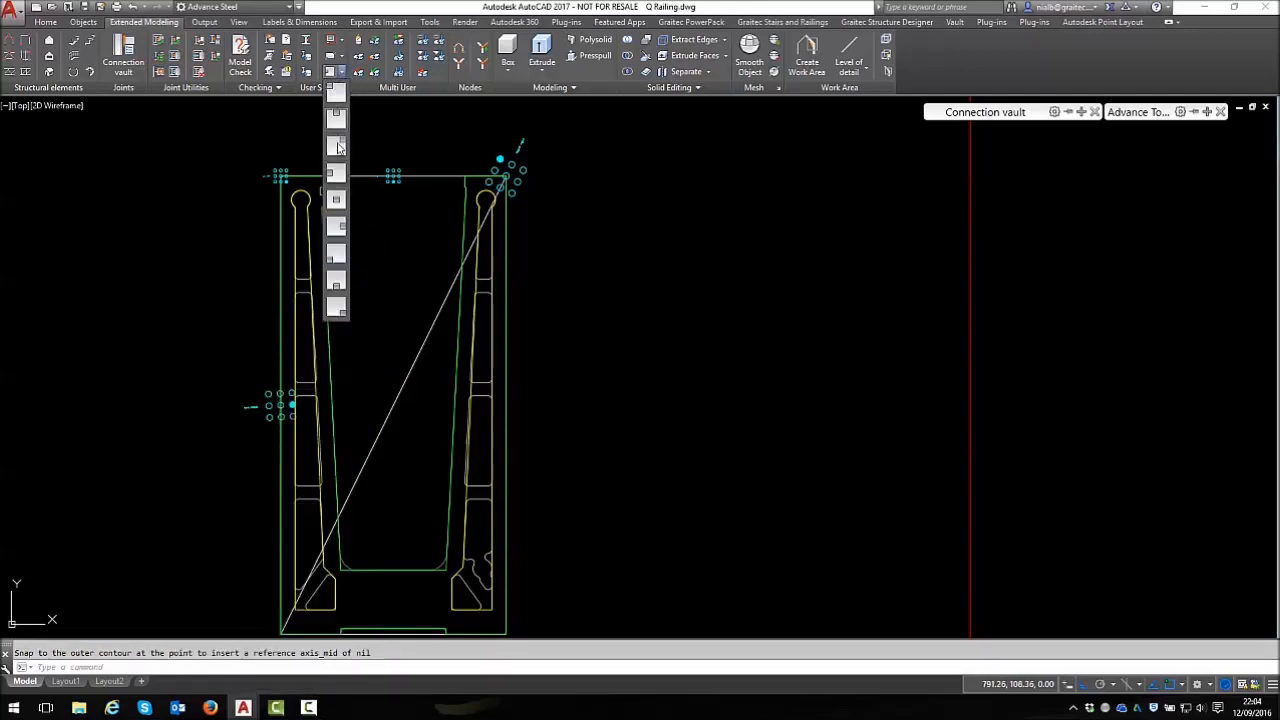
pyautogui.click(335, 226)
pyautogui.keyDown('shift'); pyautogui.rightClick(553, 299); pyautogui.keyUp('shift')
pyautogui.click(599, 400)
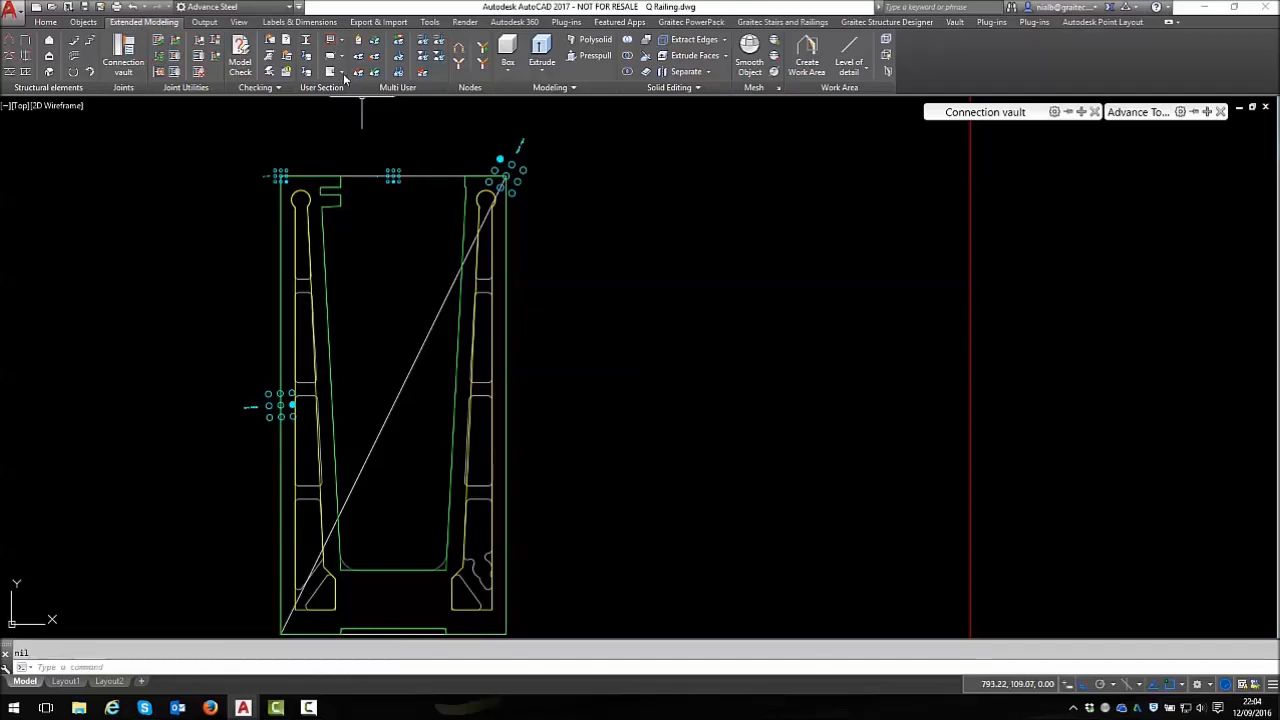
pyautogui.click(333, 74)
pyautogui.keyDown('shift'); pyautogui.rightClick(548, 268); pyautogui.keyUp('shift')
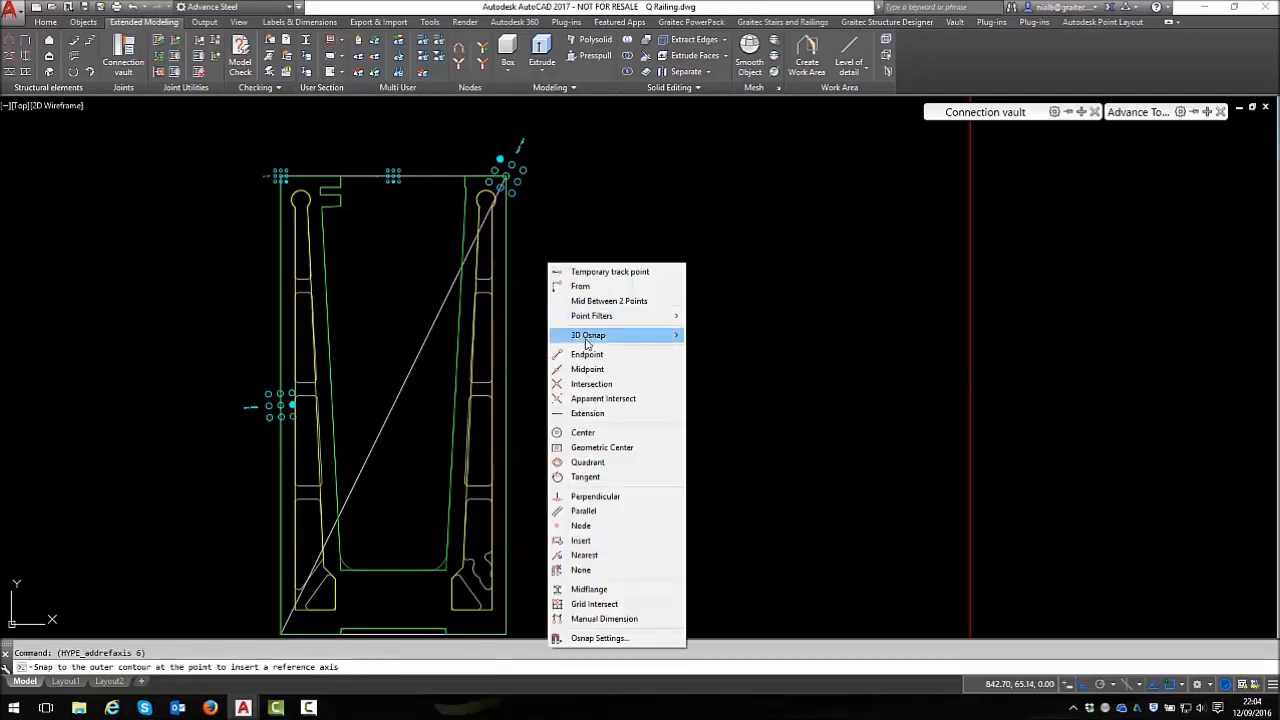
pyautogui.click(586, 366)
pyautogui.click(506, 380)
# Add the lower-left reference axis at the endpoint on the outer contour's lower-left corner
pyautogui.scroll(-3, 420, 194)
pyautogui.scroll(6, 423, 394)
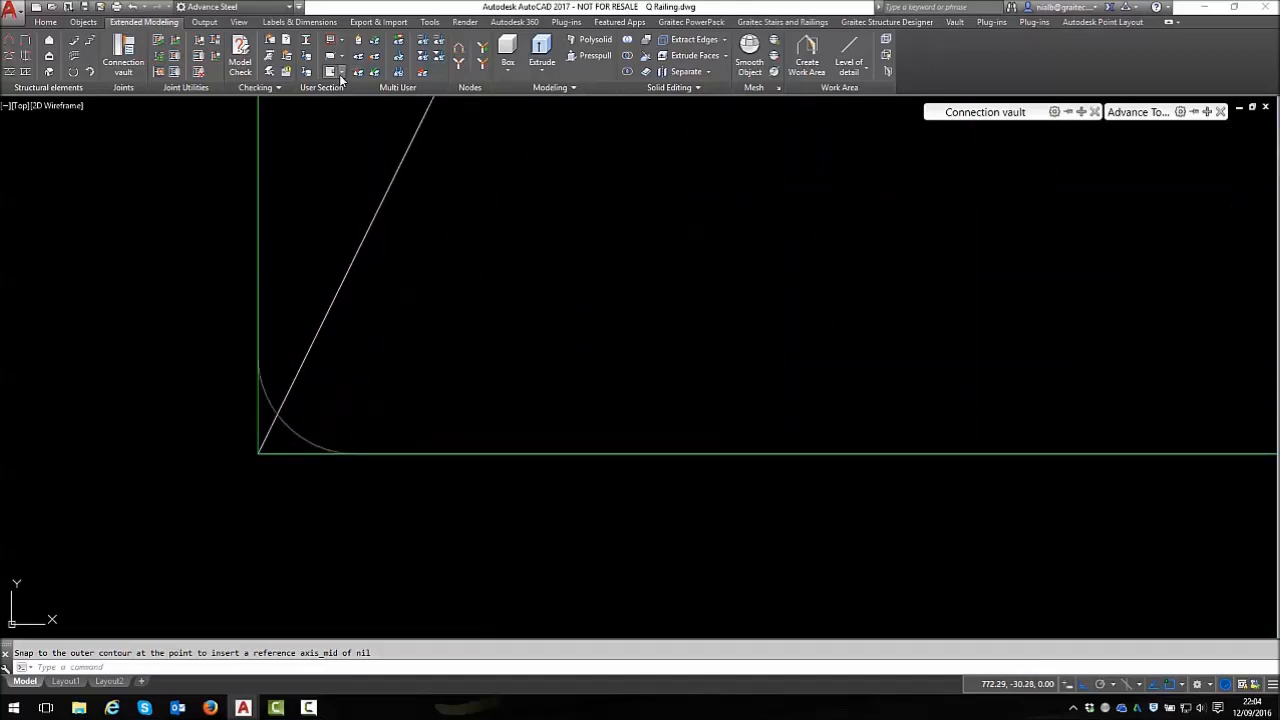
pyautogui.click(341, 73)
pyautogui.click(336, 252)
pyautogui.keyDown('shift'); pyautogui.rightClick(229, 281); pyautogui.keyUp('shift')
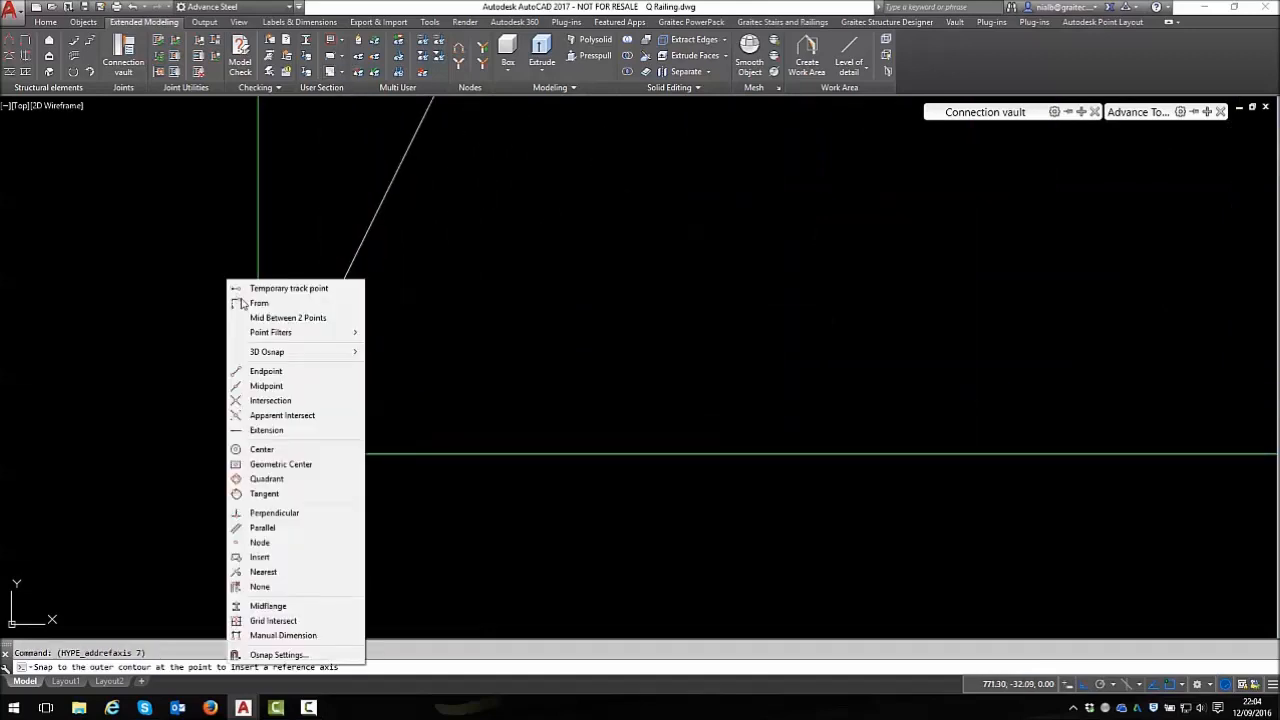
pyautogui.click(265, 371)
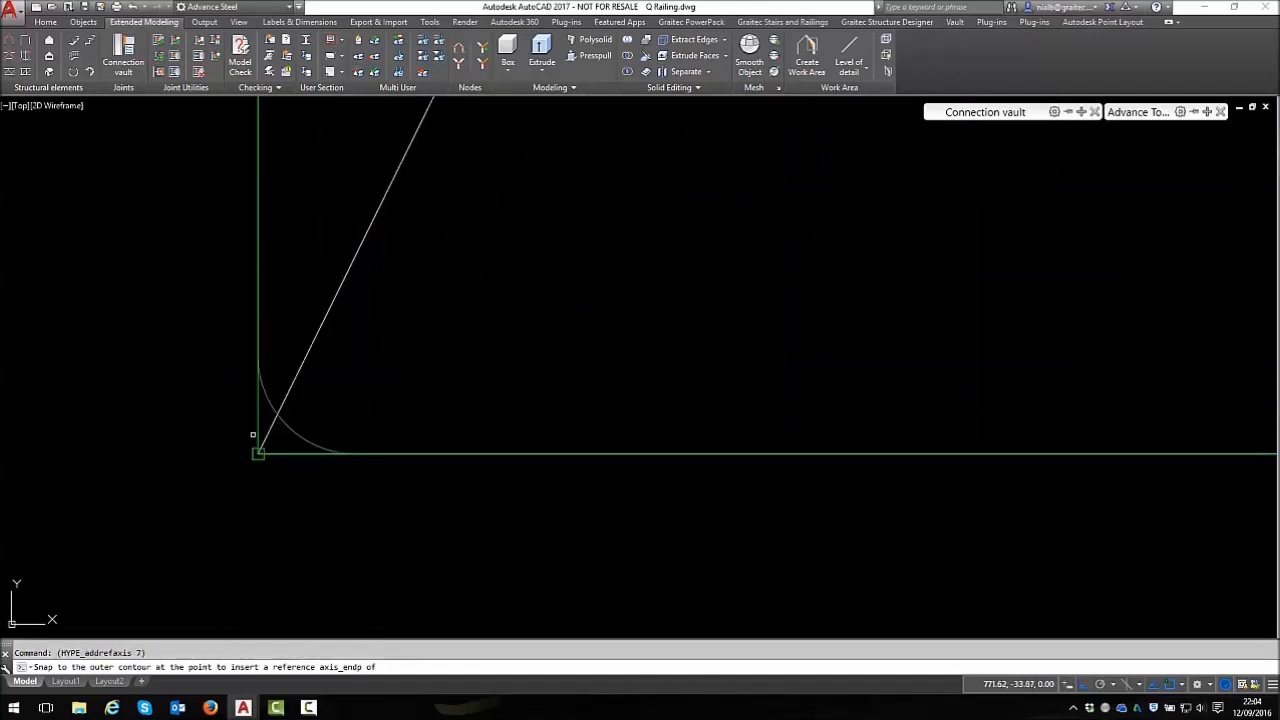
pyautogui.scroll(-3, 150, 325)
# Add the lower-middle reference axis at the midpoint of the line along the channel's base
pyautogui.click(341, 73)
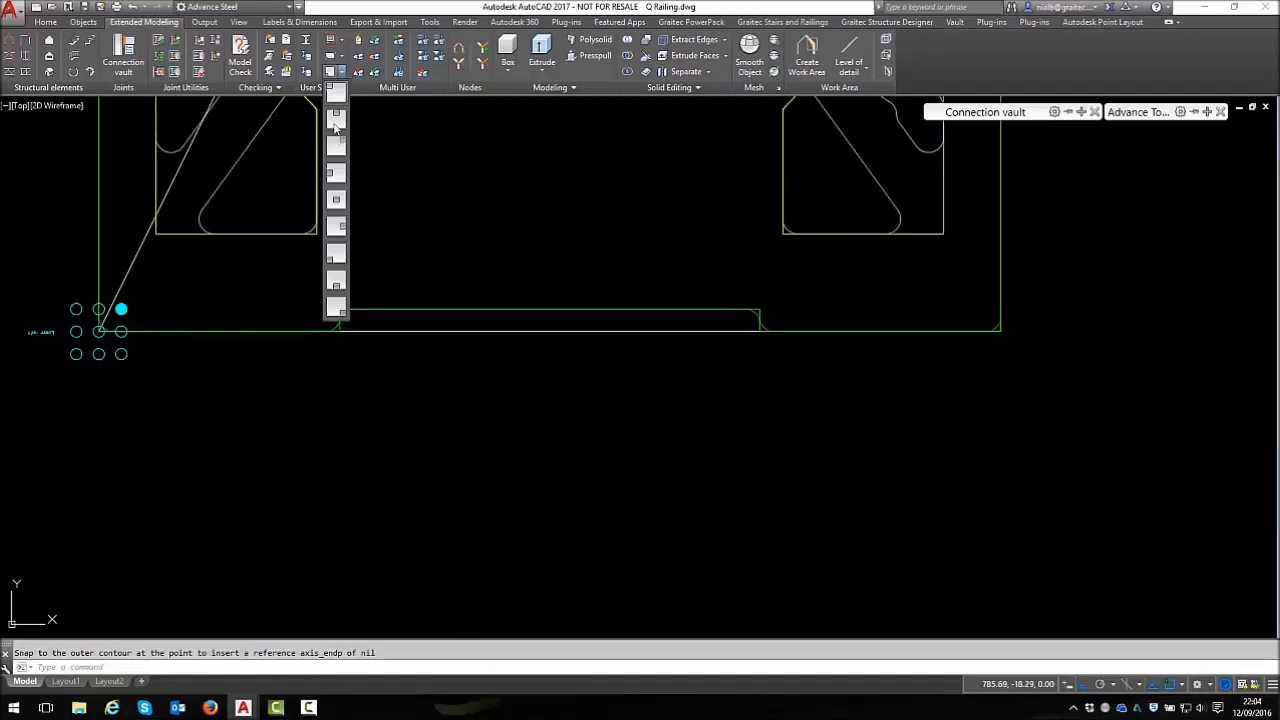
pyautogui.click(337, 280)
pyautogui.keyDown('shift'); pyautogui.rightClick(460, 280); pyautogui.keyUp('shift')
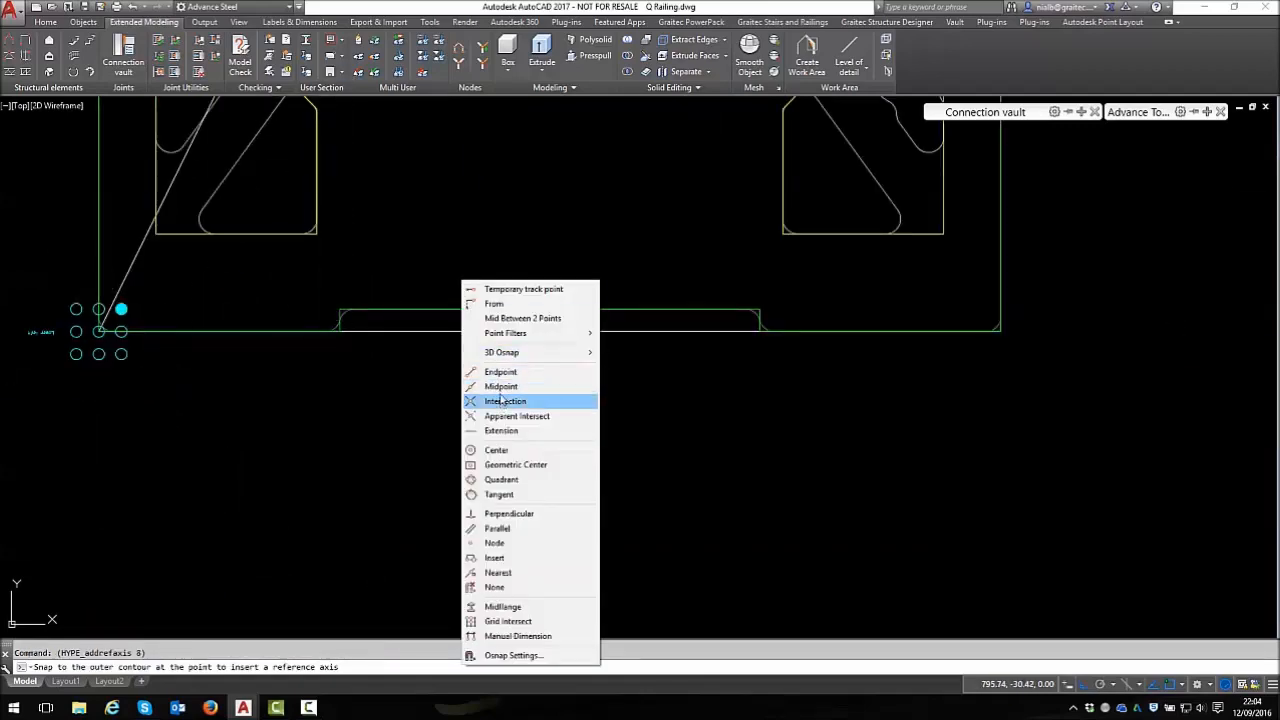
pyautogui.click(505, 385)
pyautogui.click(527, 330)
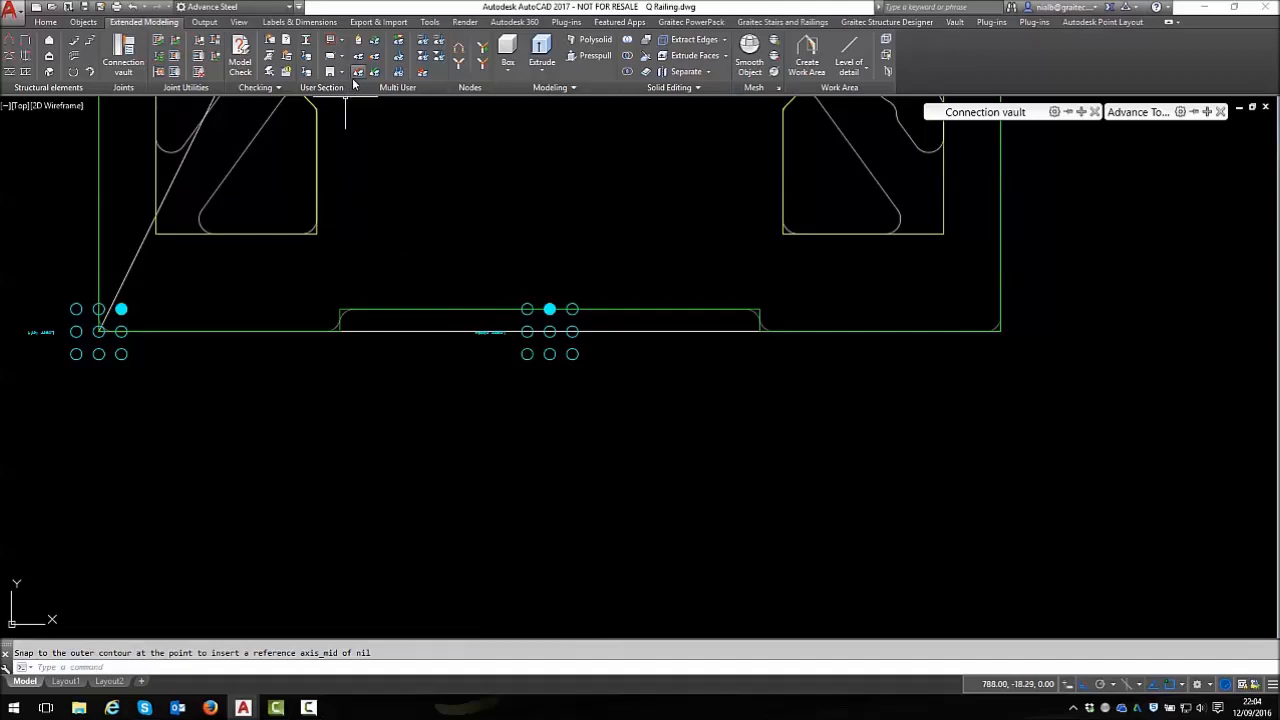
# Add the lower-right reference axis at the endpoint on the outer contour's lower-right corner
pyautogui.click(341, 75)
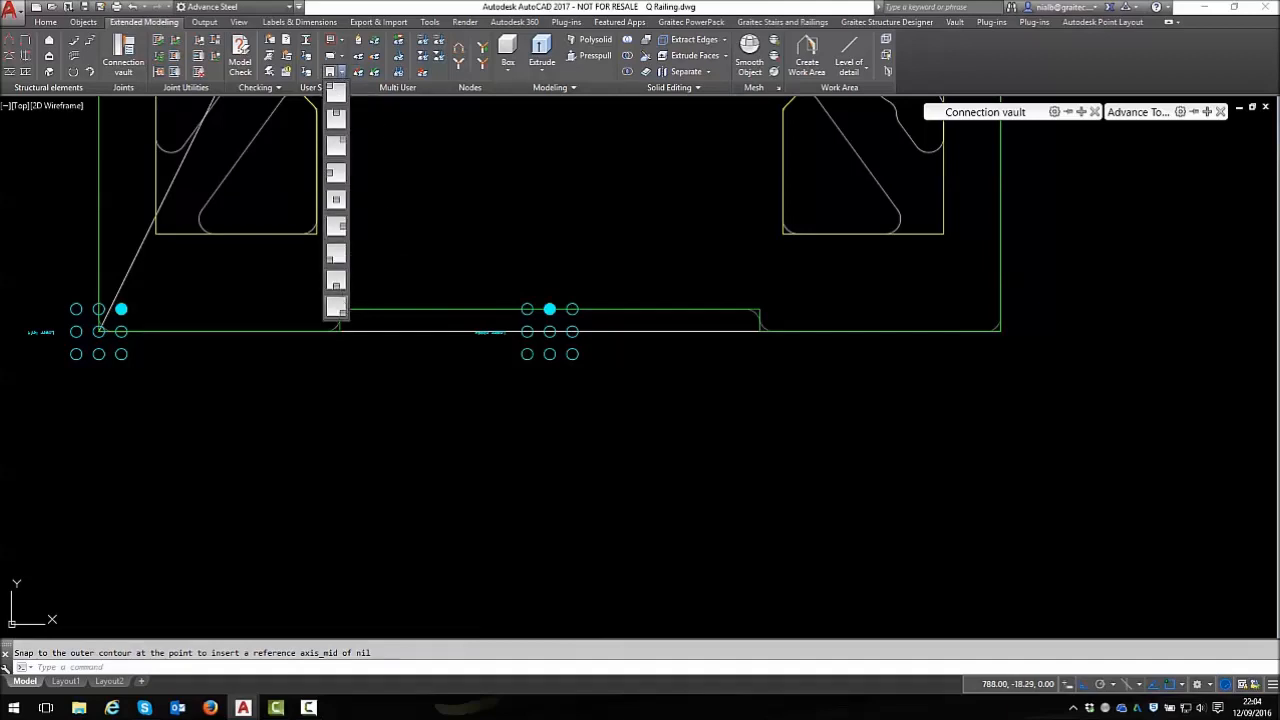
pyautogui.click(340, 306)
pyautogui.scroll(5, 919, 336)
pyautogui.keyDown('shift'); pyautogui.rightClick(994, 297); pyautogui.keyUp('shift')
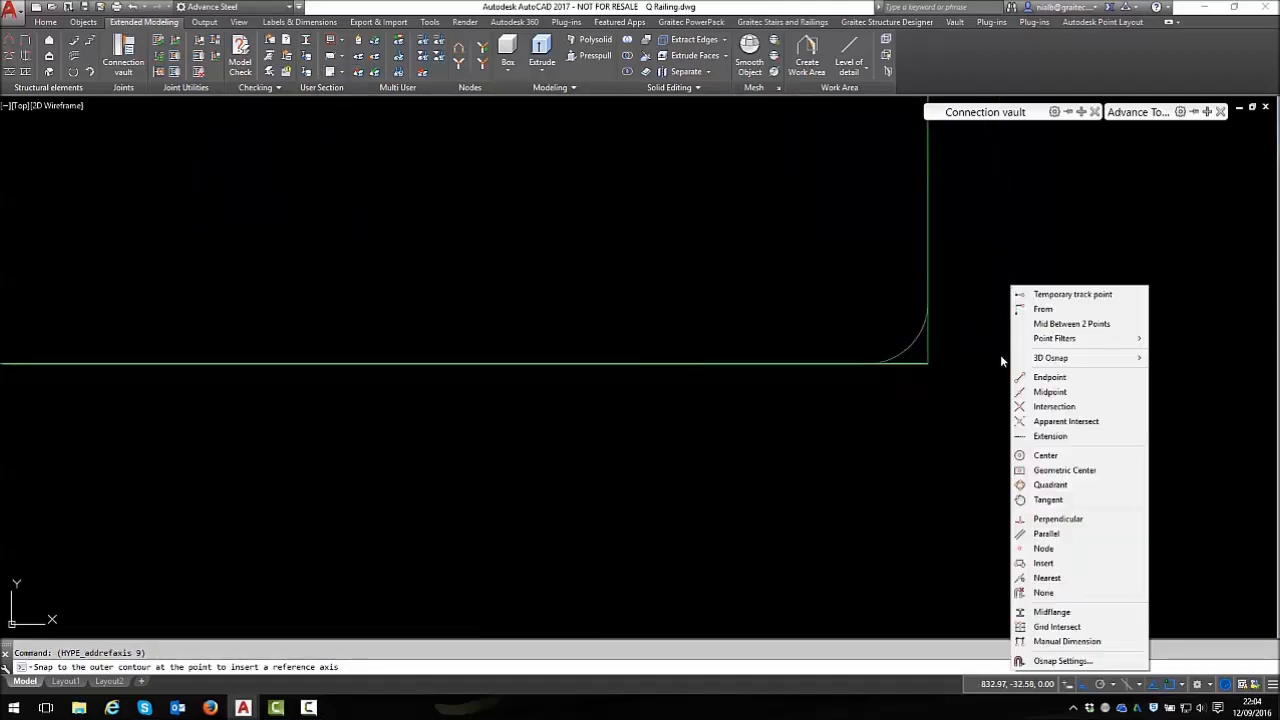
pyautogui.click(1050, 377)
pyautogui.click(926, 362)
# Add the center reference axis at the midpoint of the channel's inner floor in the Easy Glass Pro section
pyautogui.scroll(-8, 800, 345)
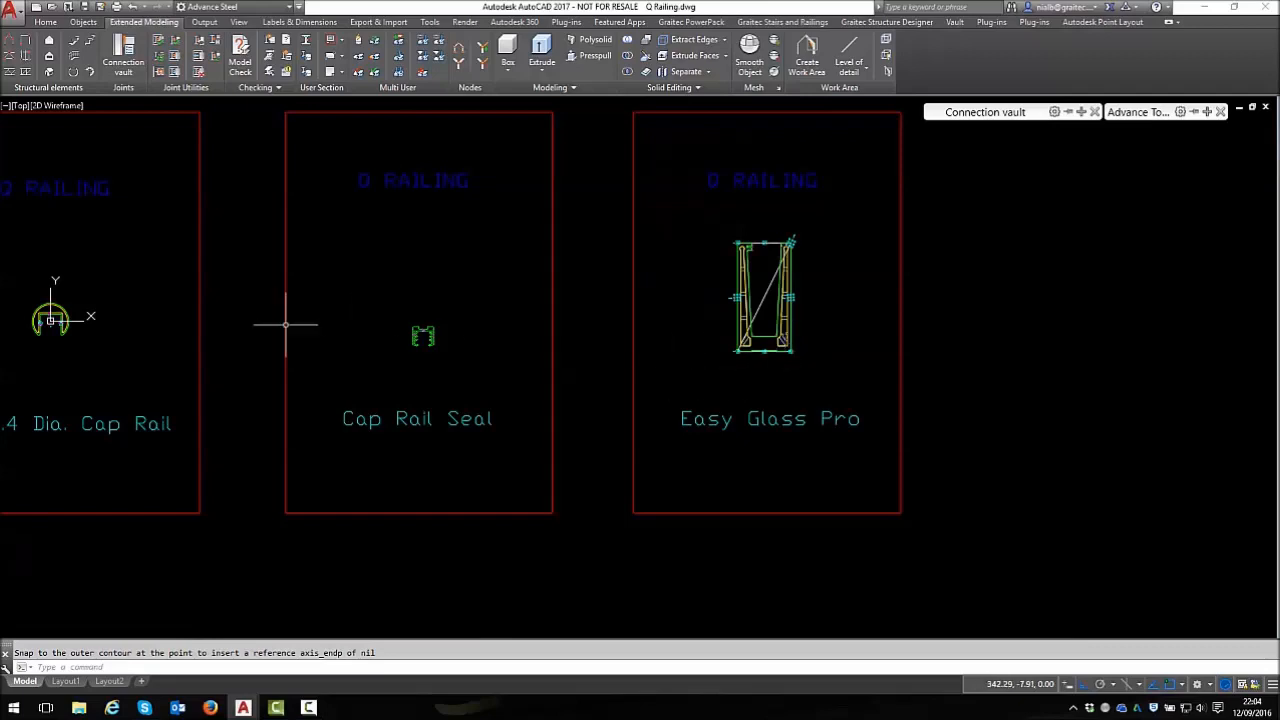
pyautogui.scroll(10, 40, 300)
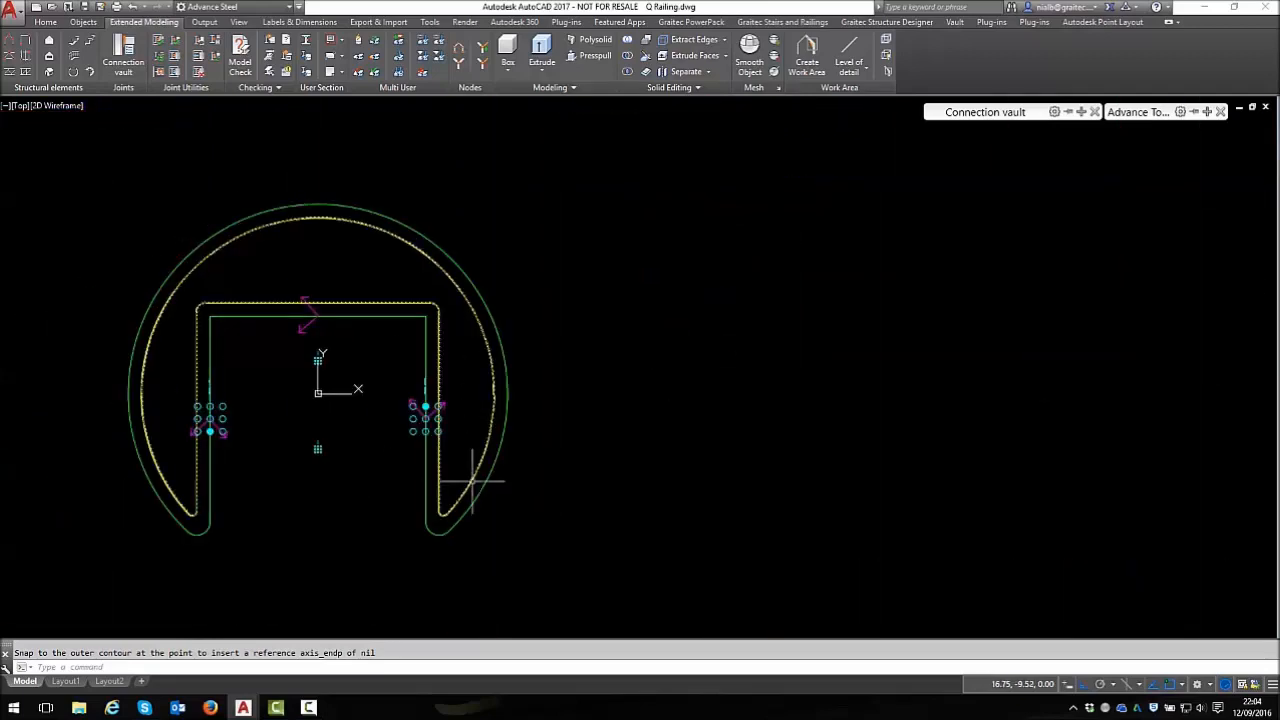
pyautogui.scroll(-8, 329, 409)
pyautogui.scroll(12, 794, 360)
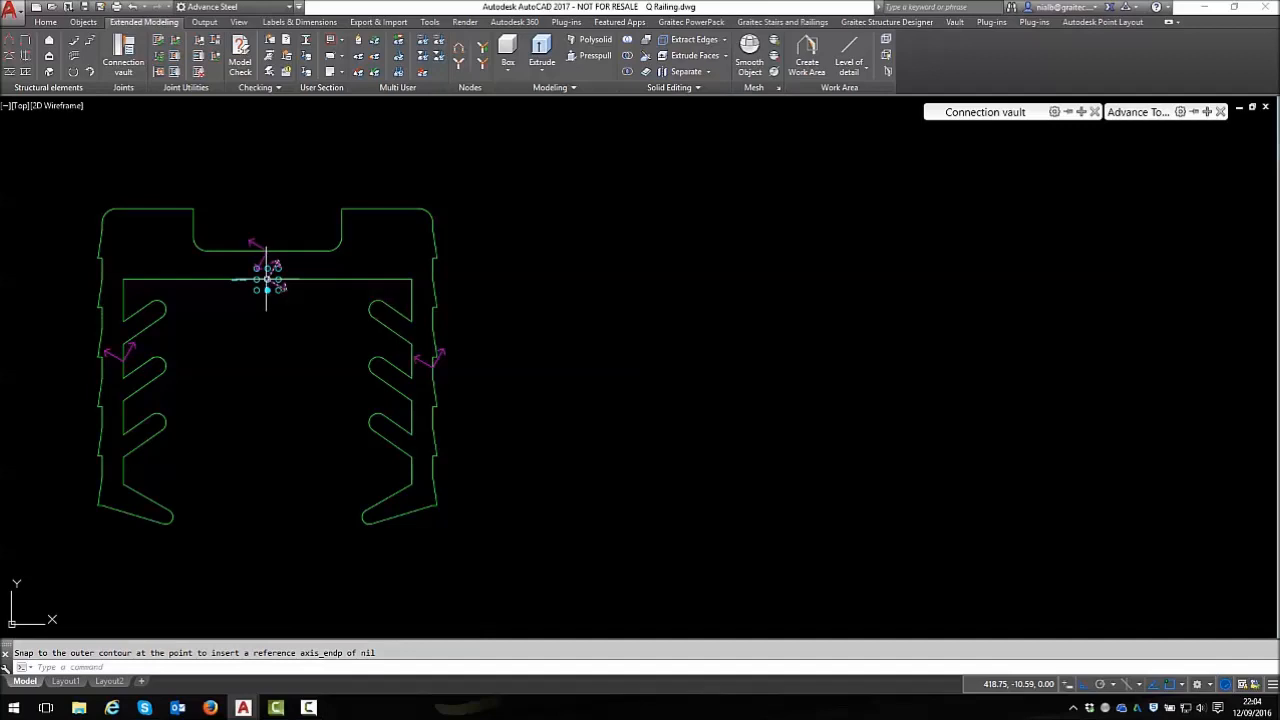
pyautogui.scroll(-12, 143, 320)
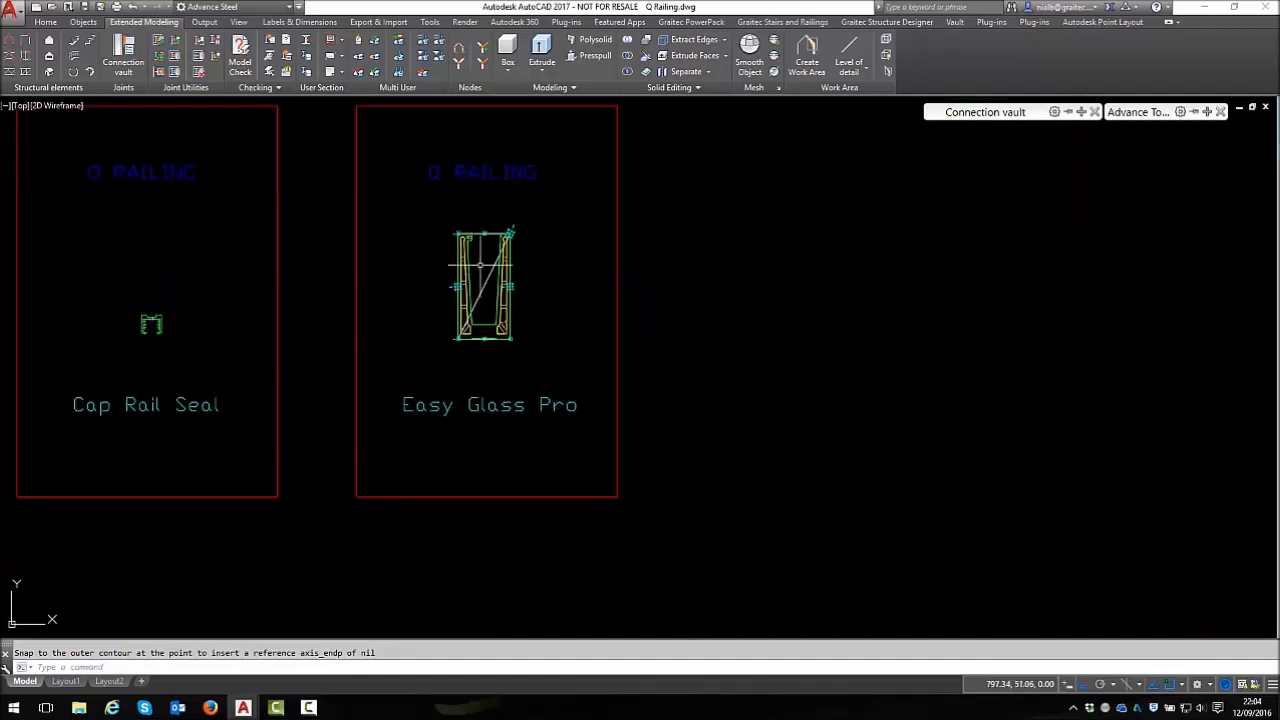
pyautogui.scroll(6, 484, 265)
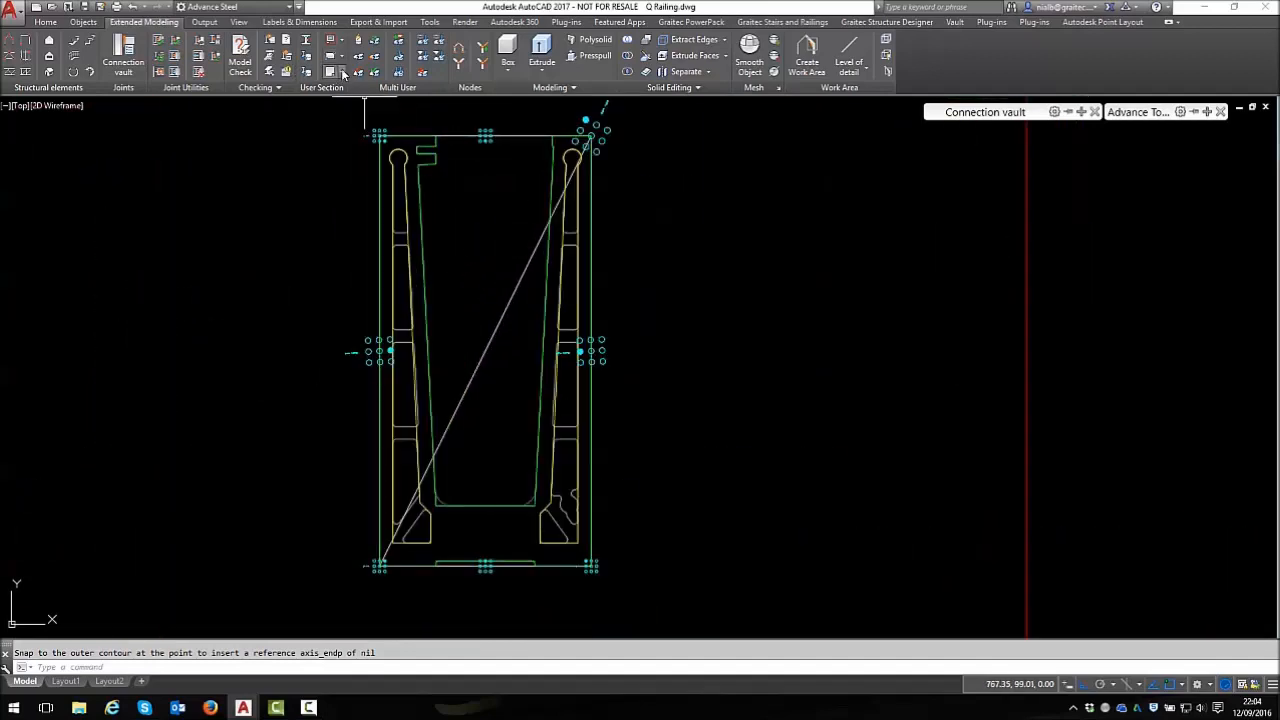
pyautogui.click(340, 72)
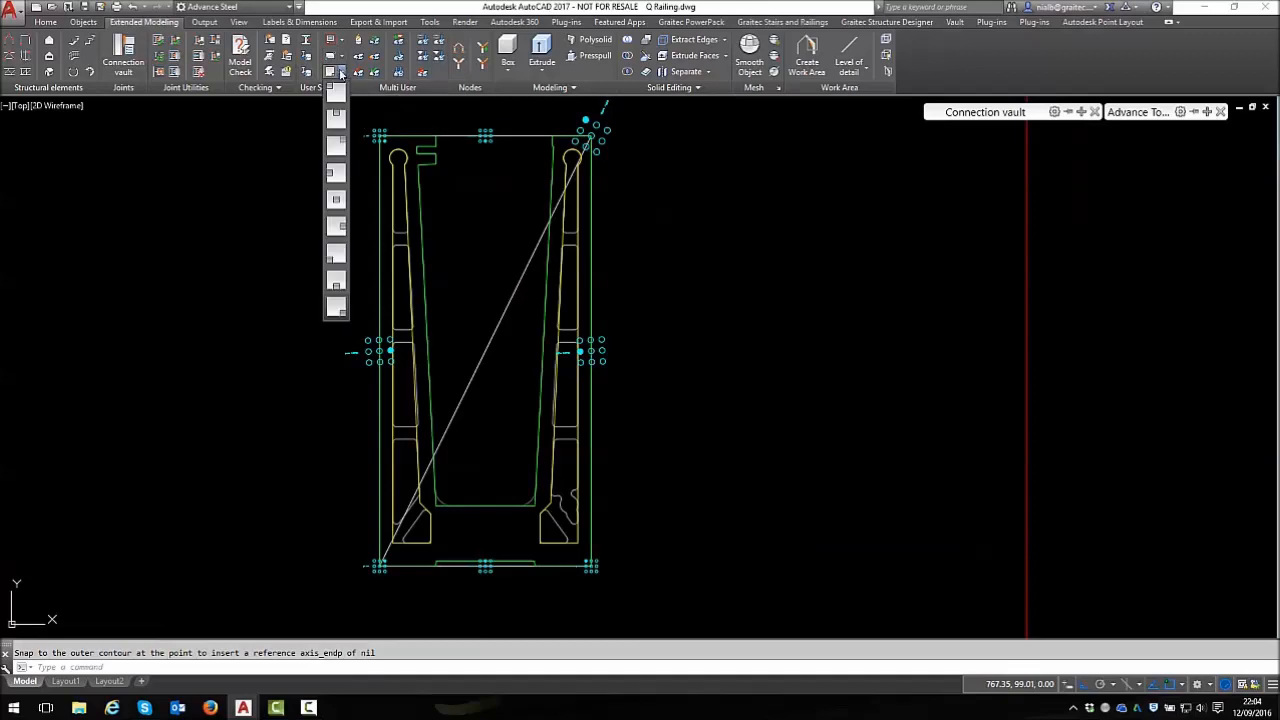
pyautogui.click(336, 200)
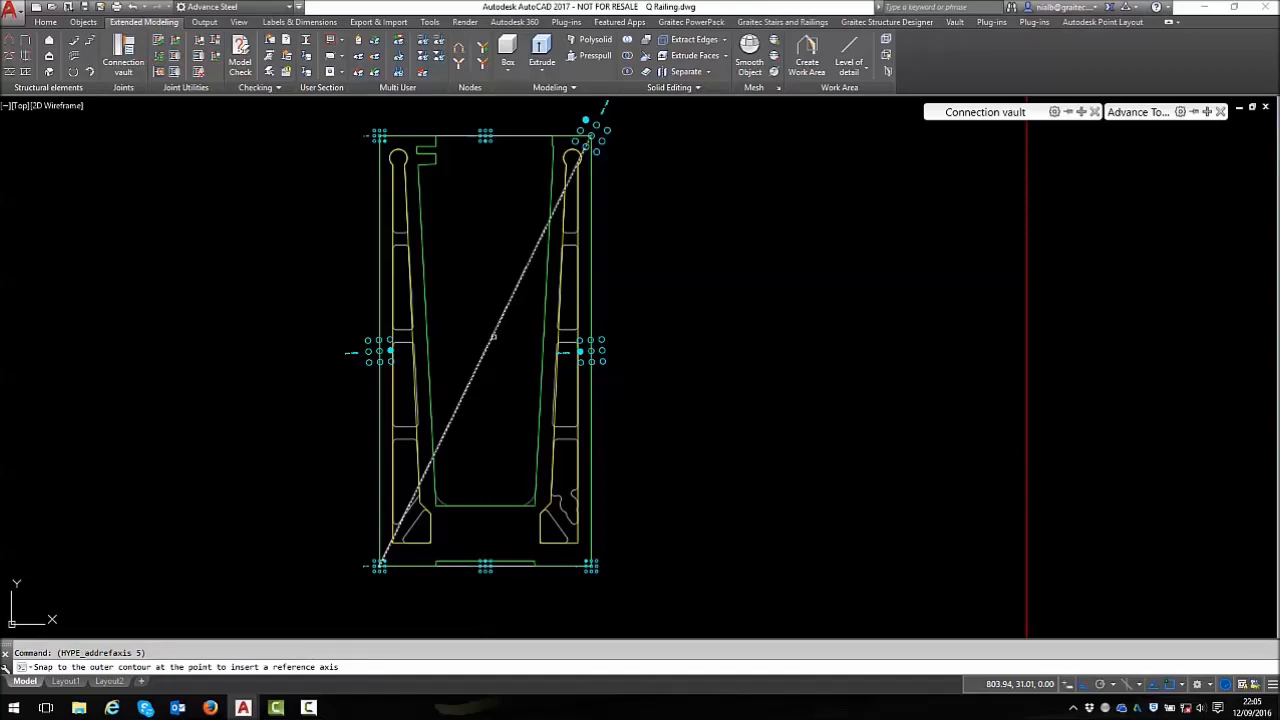
pyautogui.keyDown('shift'); pyautogui.rightClick(493, 337); pyautogui.keyUp('shift')
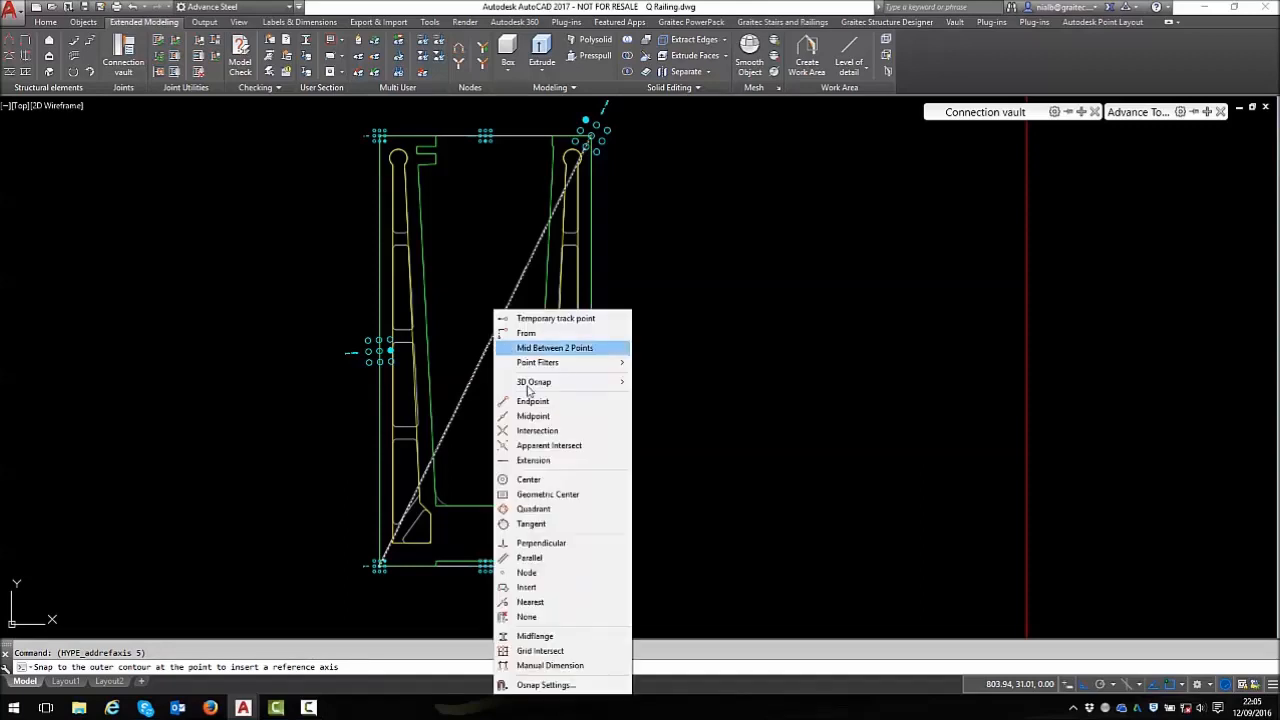
pyautogui.click(540, 415)
pyautogui.click(485, 505)
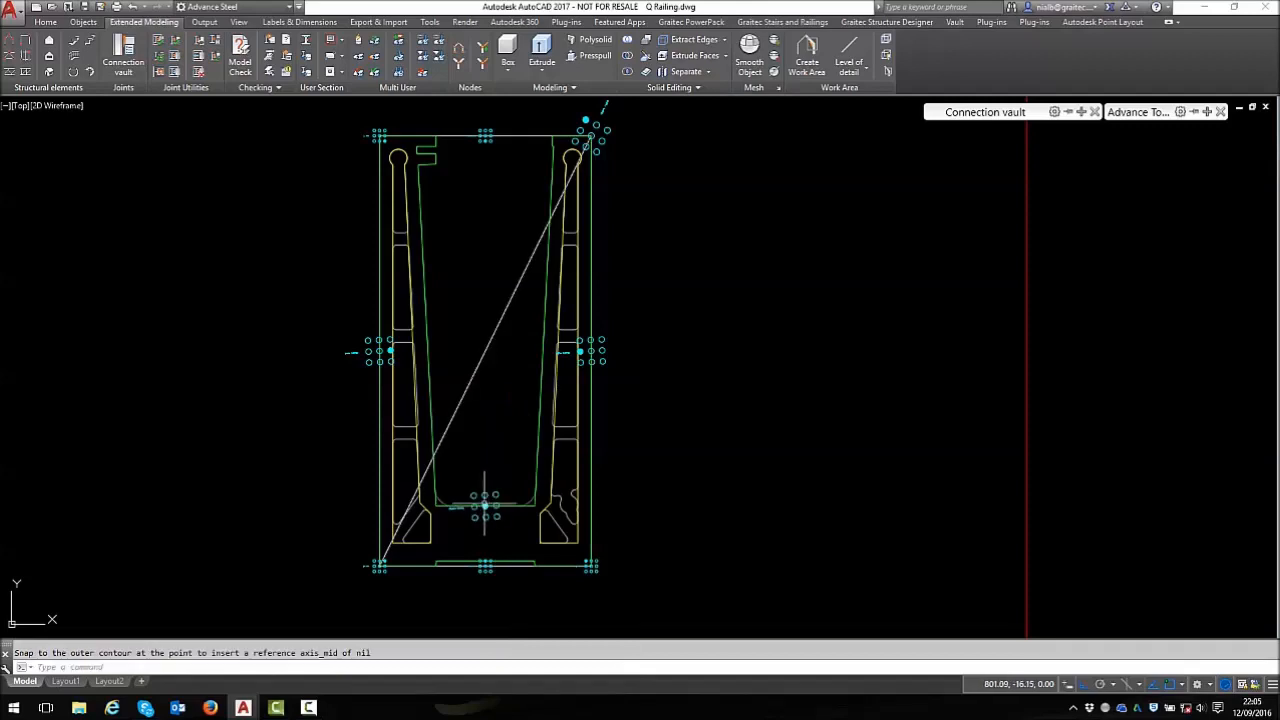
# Erase the diagonal and other construction lines from the Easy Glass Pro section by selecting all similar lines
pyautogui.scroll(3, 486, 500)
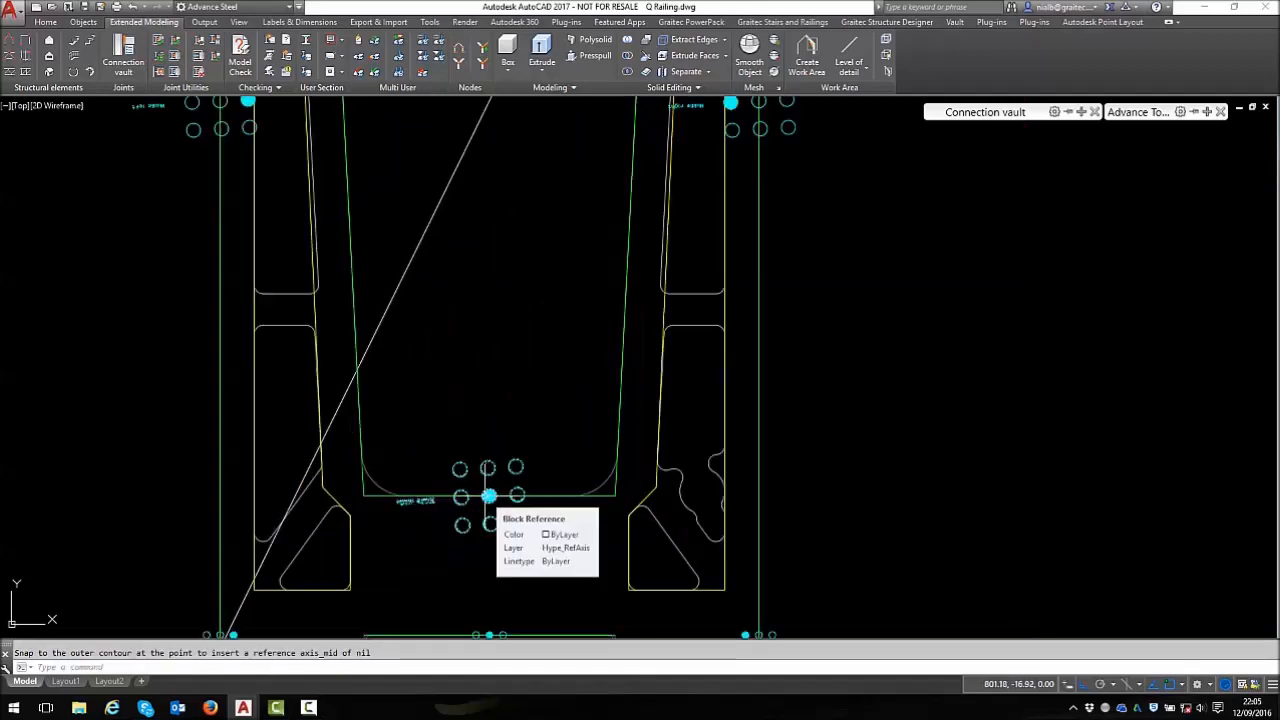
pyautogui.scroll(-4, 488, 496)
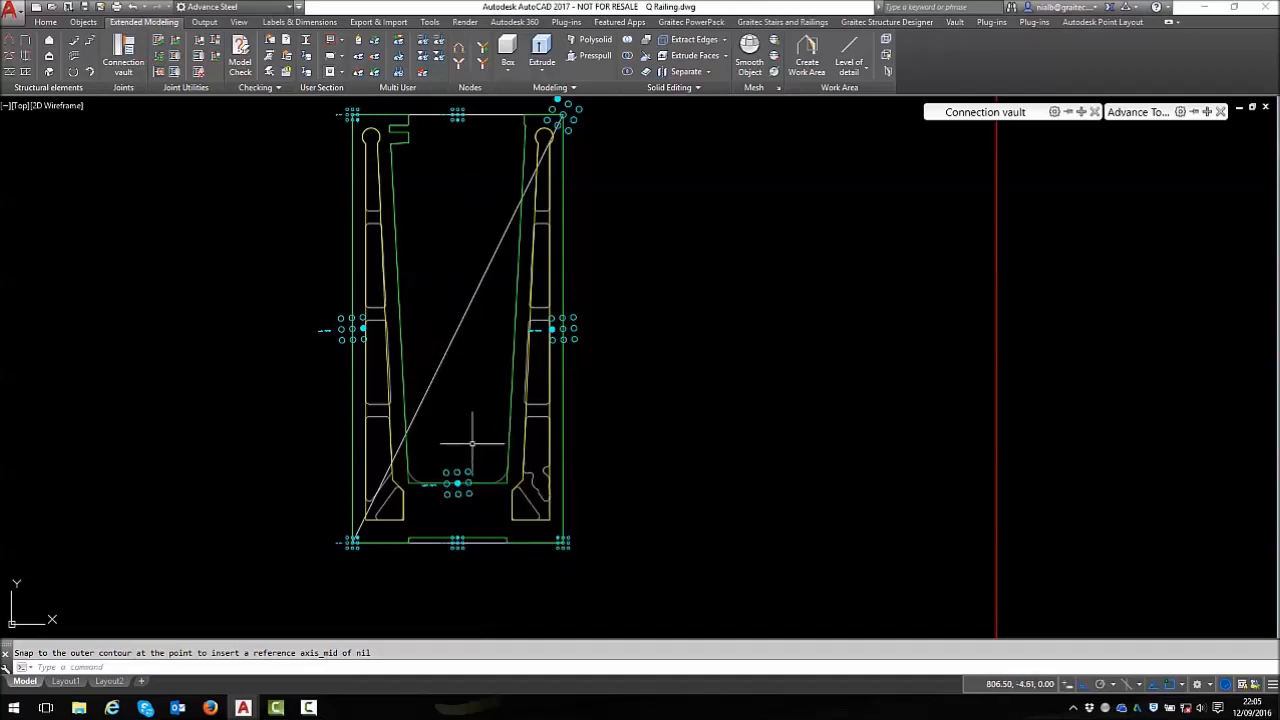
pyautogui.click(452, 338)
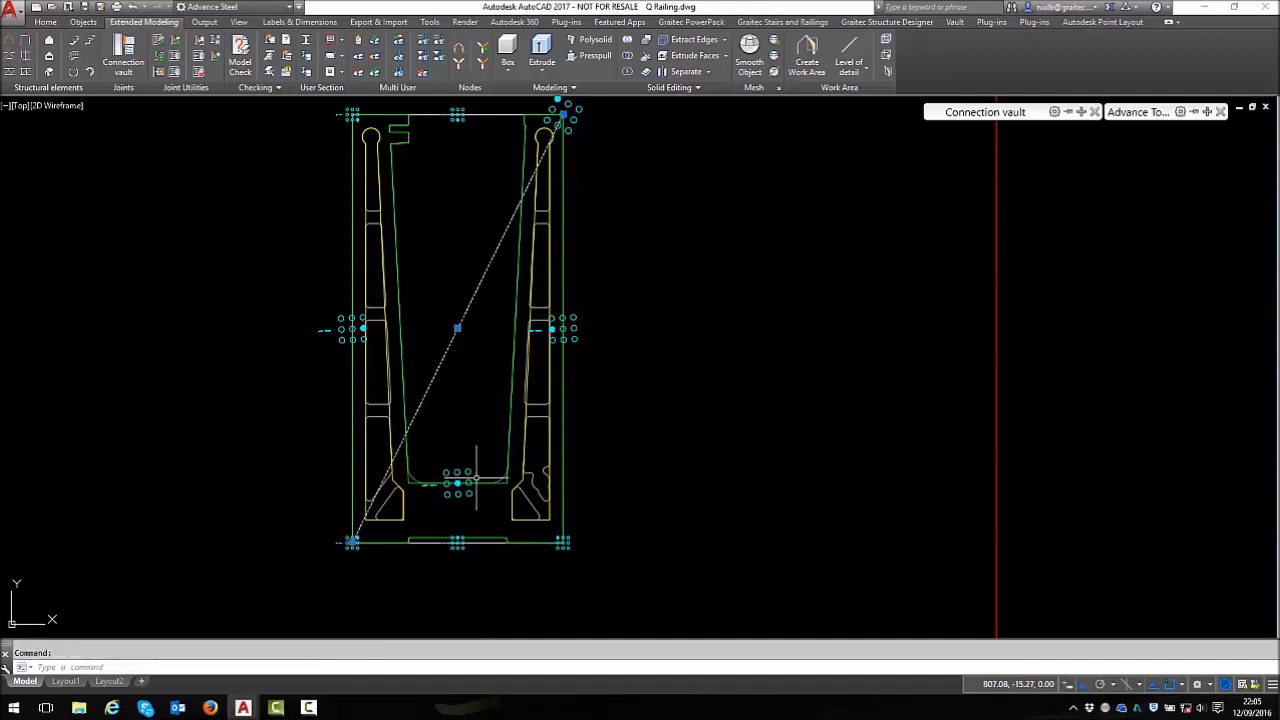
pyautogui.rightClick(668, 287)
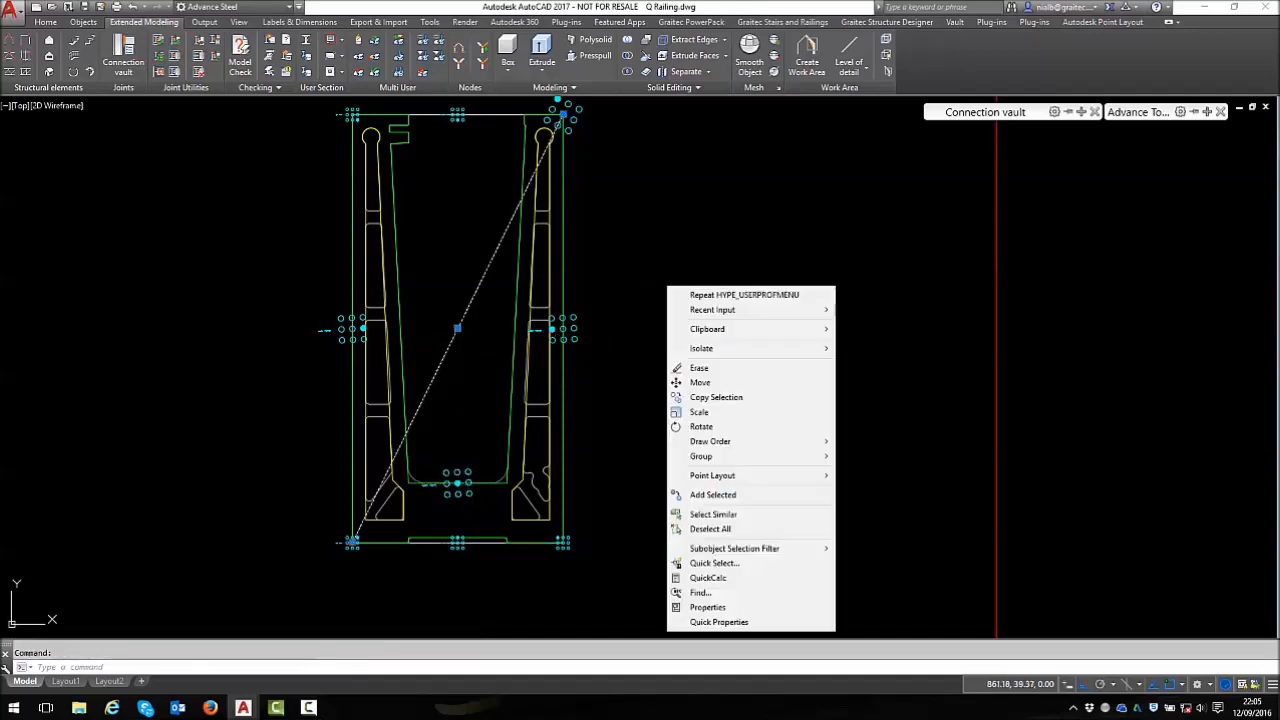
pyautogui.click(713, 514)
pyautogui.press('Delete')
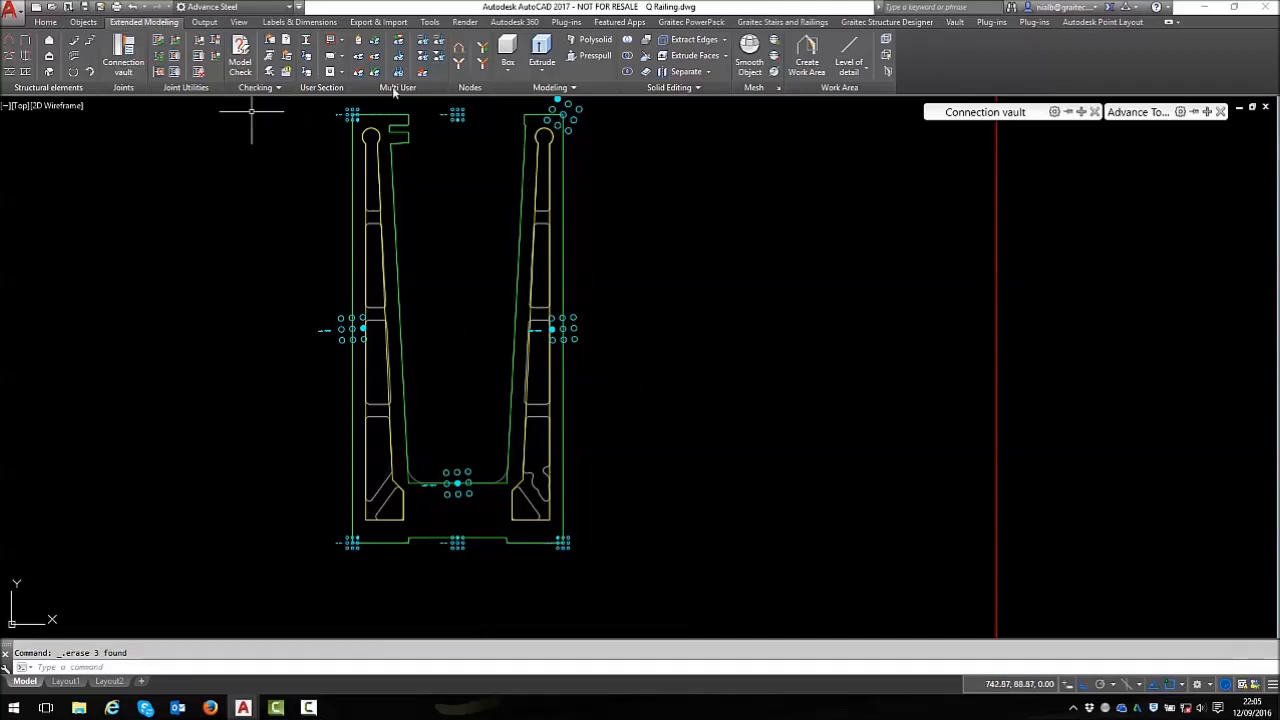
# Make the Standard layer current
pyautogui.click(45, 22)
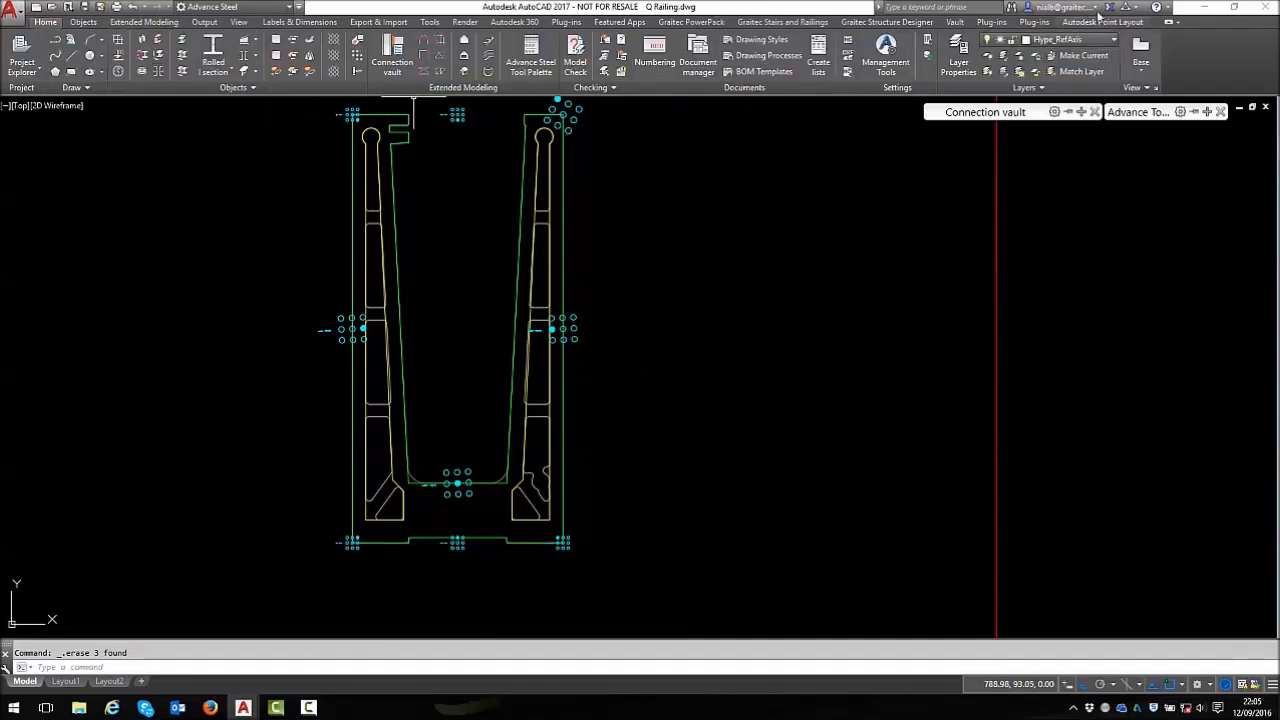
pyautogui.click(1118, 44)
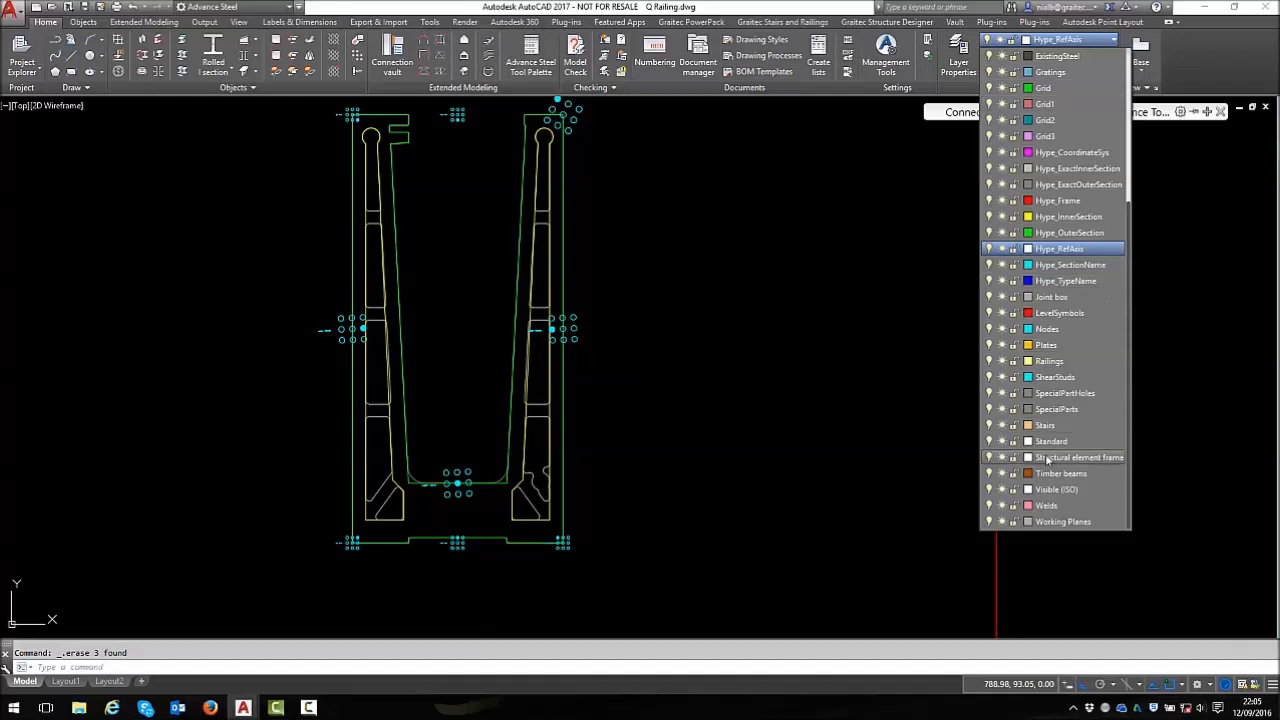
pyautogui.click(1050, 446)
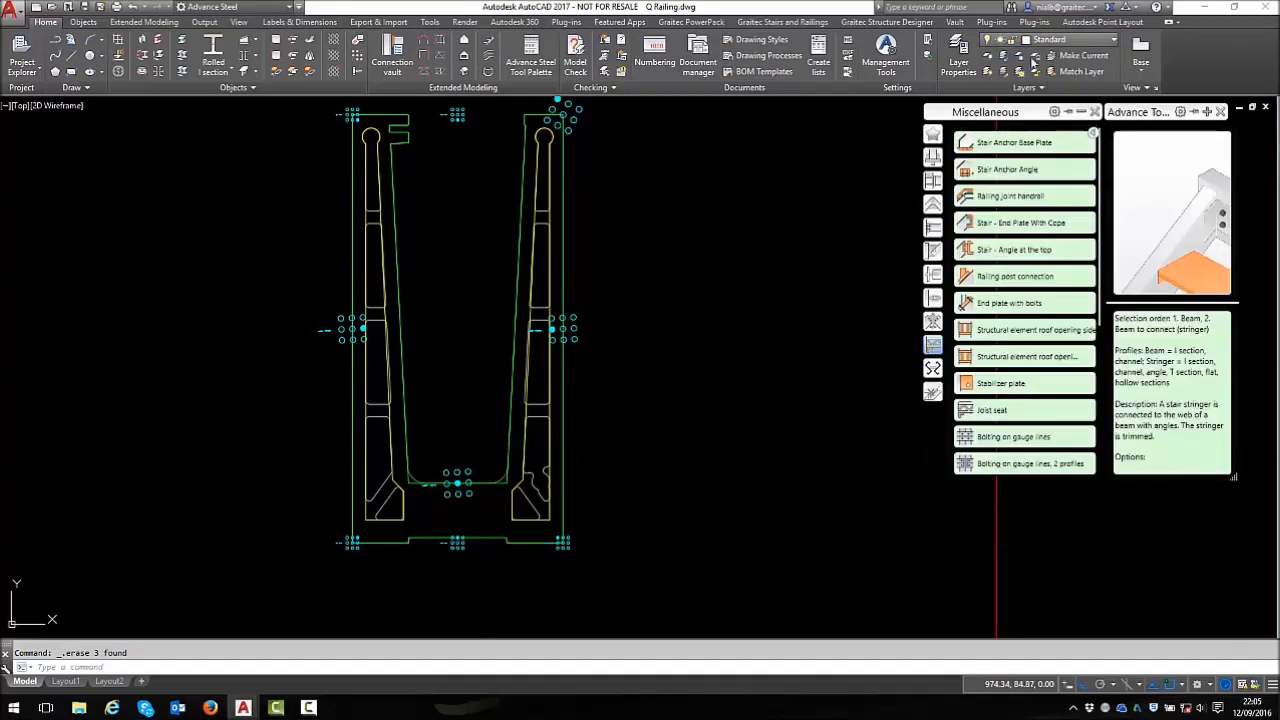
# Add coordinate systems on the top faces of both channel walls on the Easy Glass Pro outer contour
pyautogui.scroll(-2, 571, 408)
pyautogui.scroll(-2, 571, 408)
pyautogui.scroll(2, 557, 376)
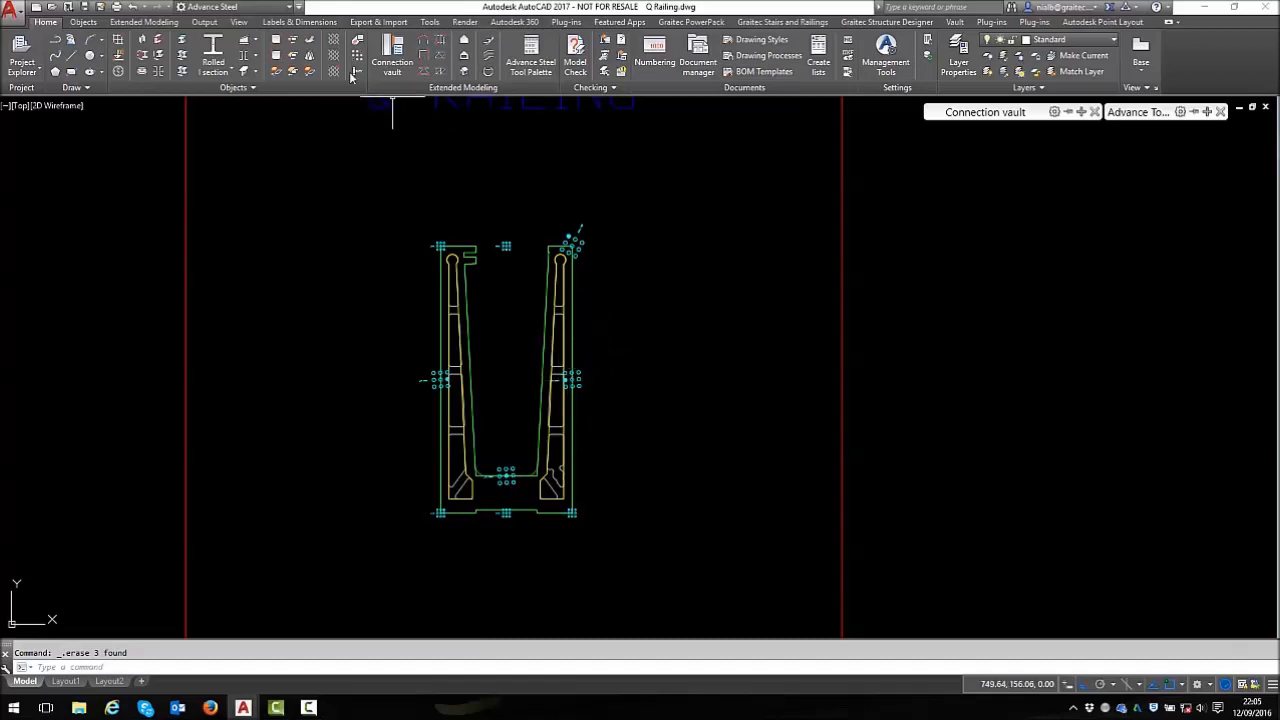
pyautogui.click(158, 23)
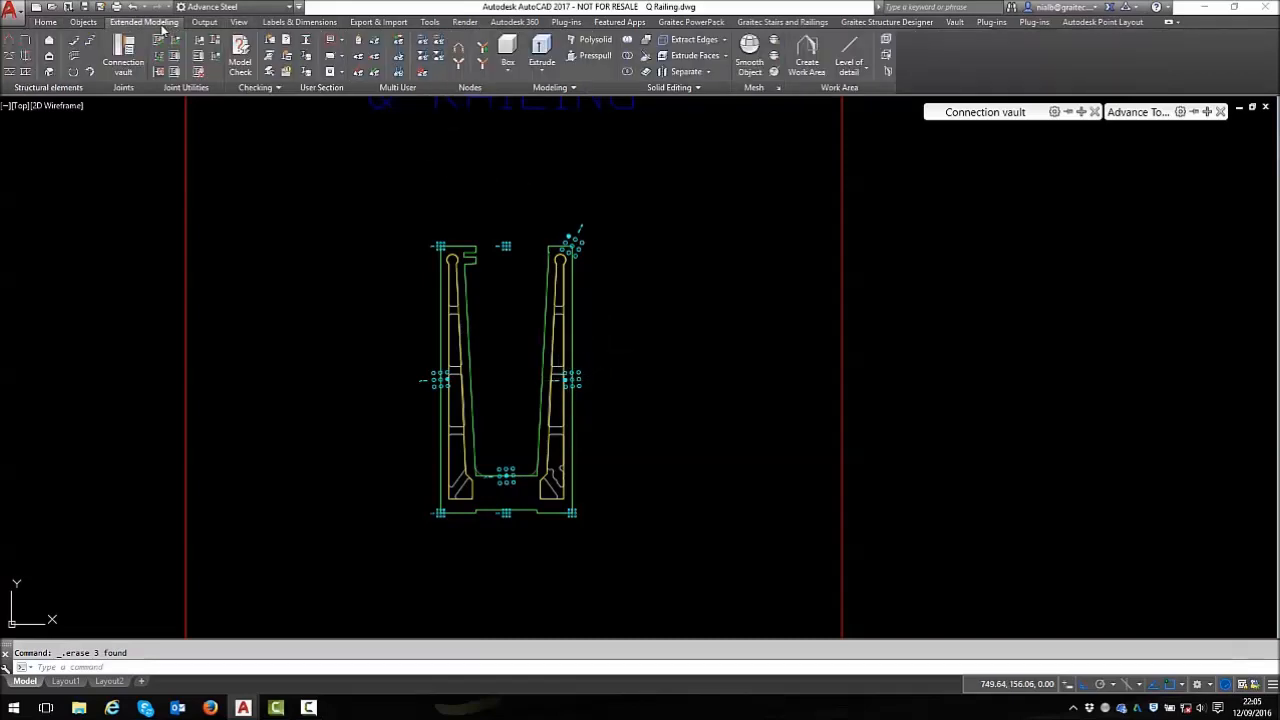
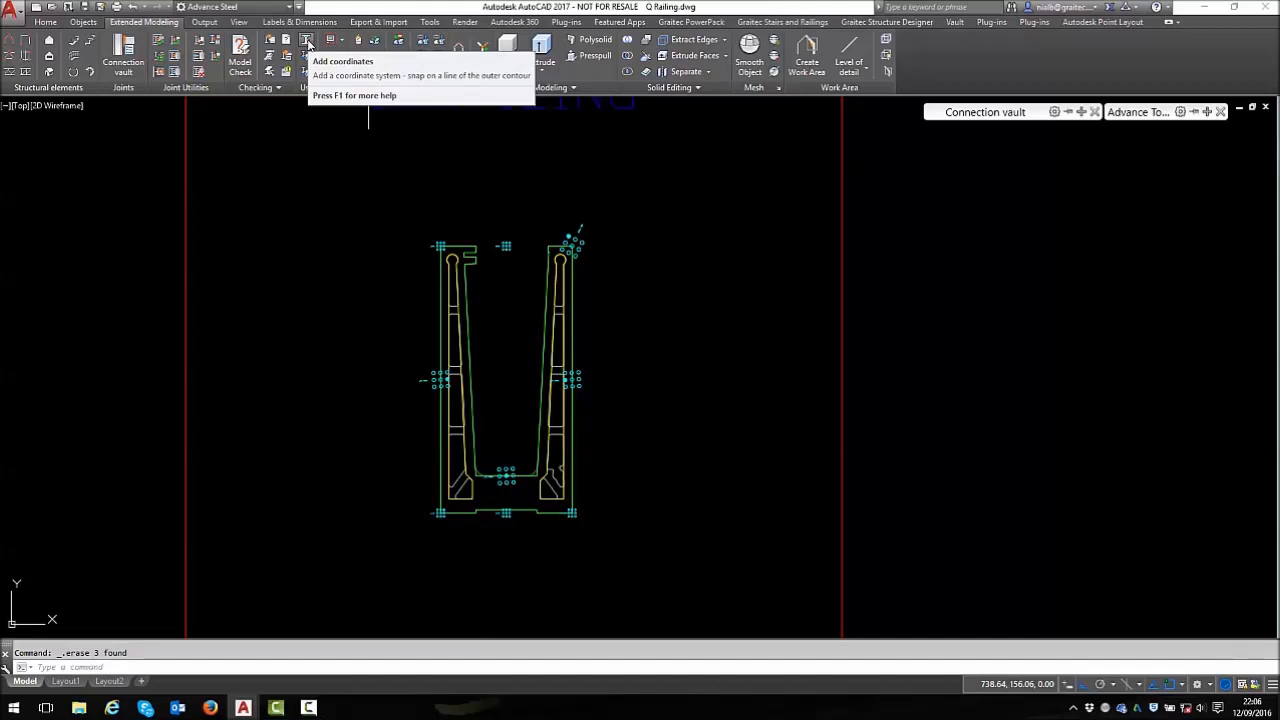
pyautogui.click(307, 44)
pyautogui.scroll(4, 478, 254)
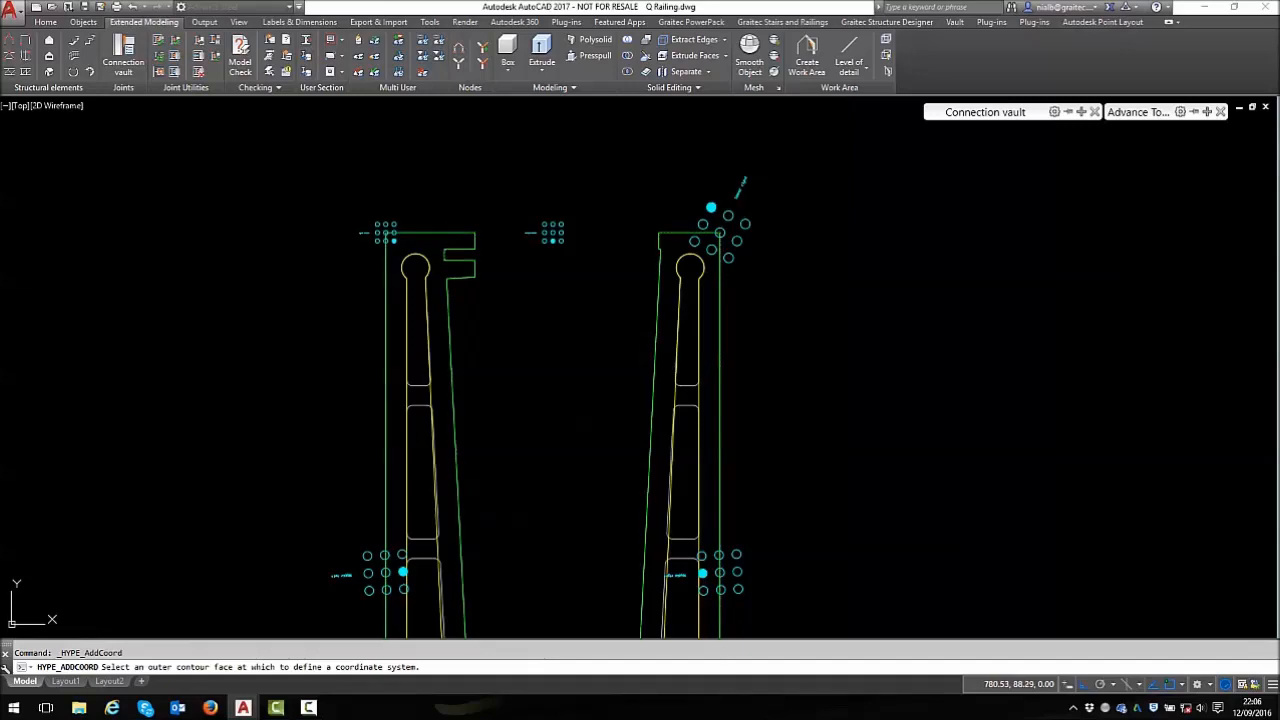
pyautogui.scroll(4, 500, 210)
pyautogui.click(308, 44)
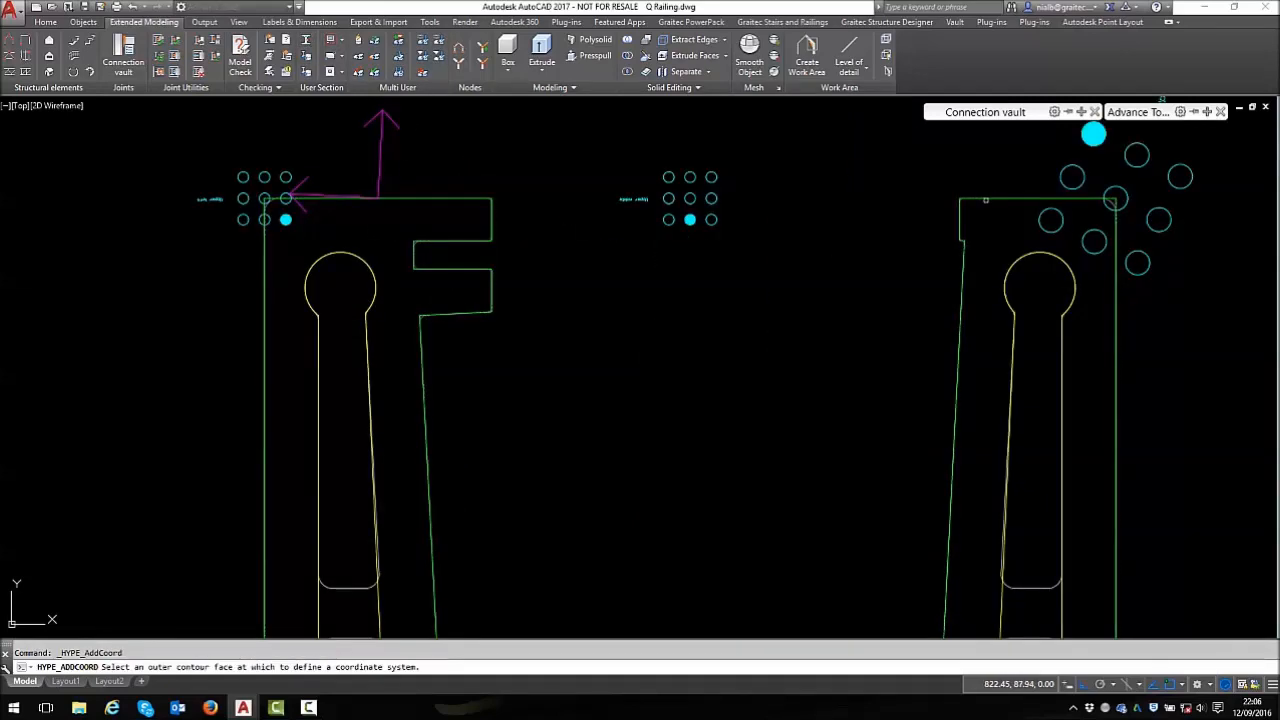
pyautogui.scroll(-4, 548, 130)
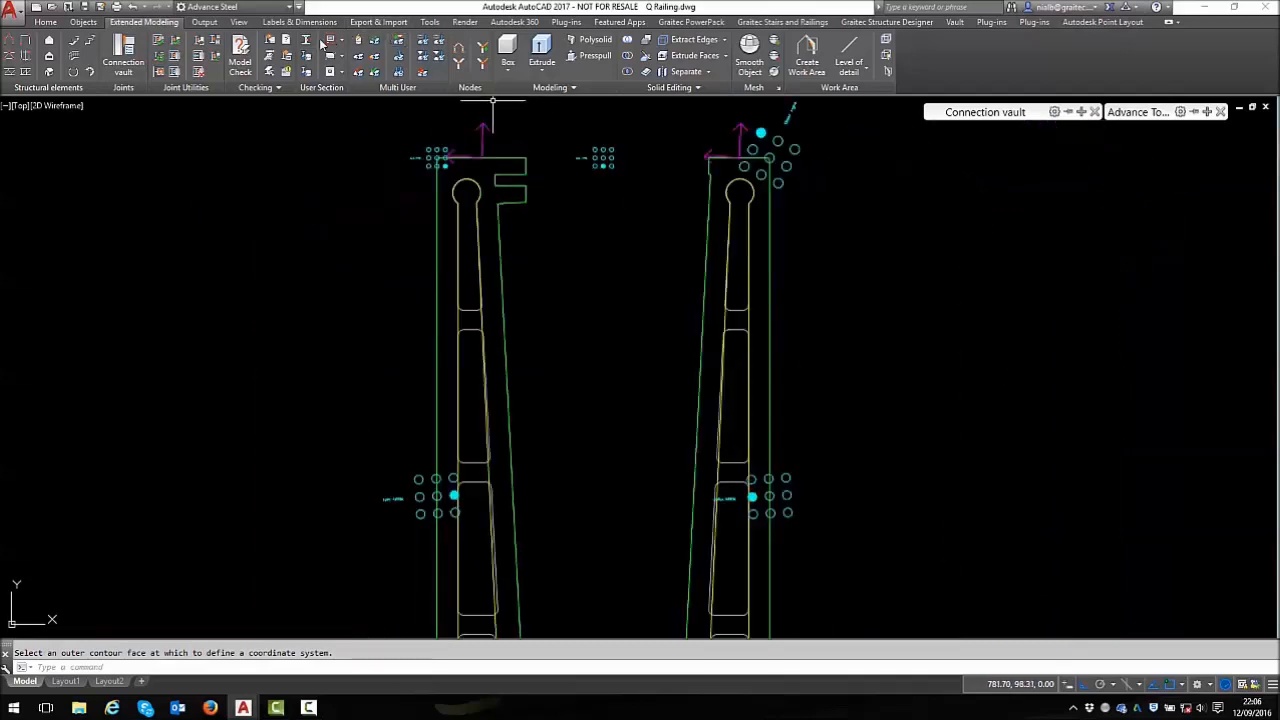
# Add coordinate systems on the outer and inner faces of the channel's left wall
pyautogui.click(308, 44)
pyautogui.click(438, 340)
pyautogui.click(307, 42)
pyautogui.click(506, 337)
# Add coordinate systems on the inner and outer faces of the channel's right wall
pyautogui.click(308, 41)
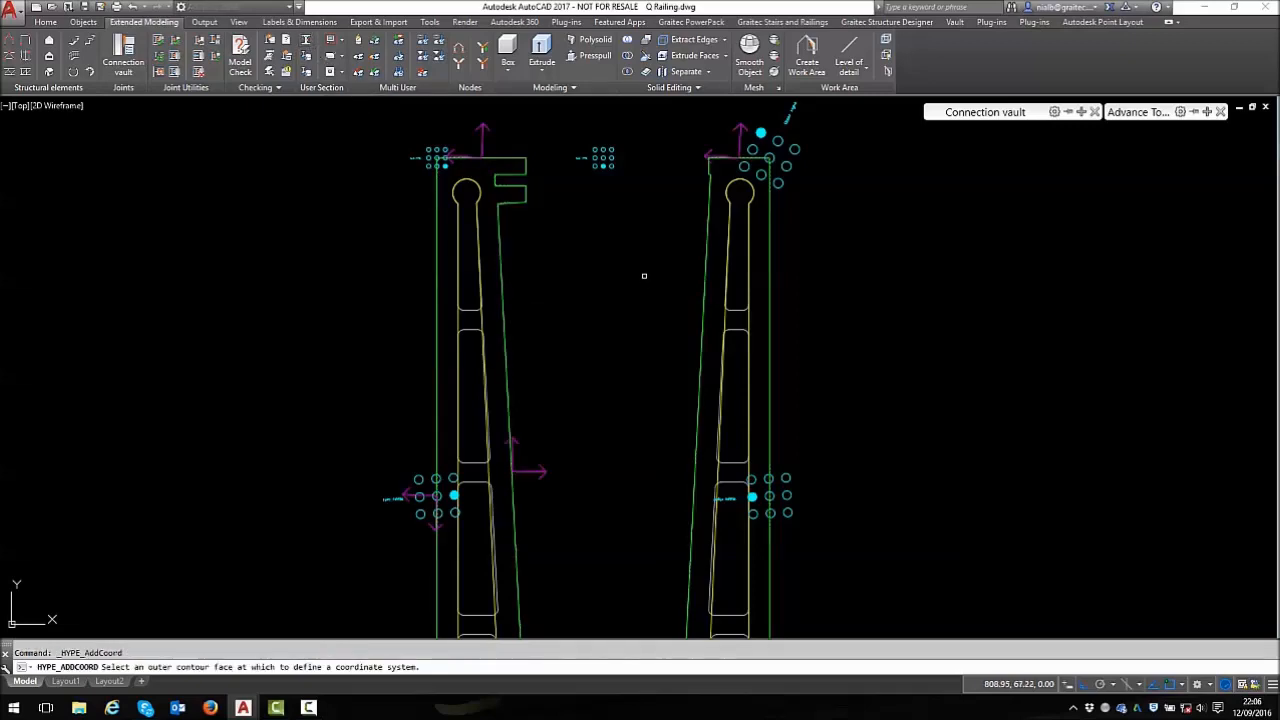
pyautogui.click(697, 348)
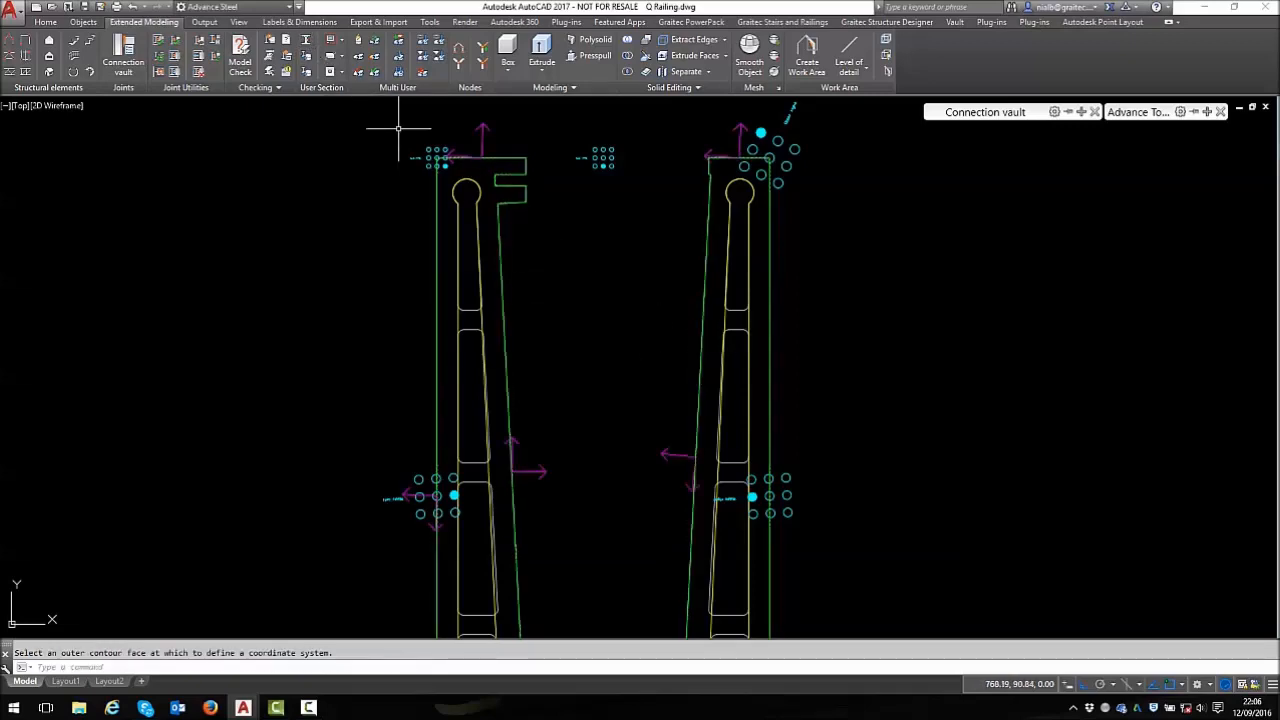
pyautogui.click(308, 41)
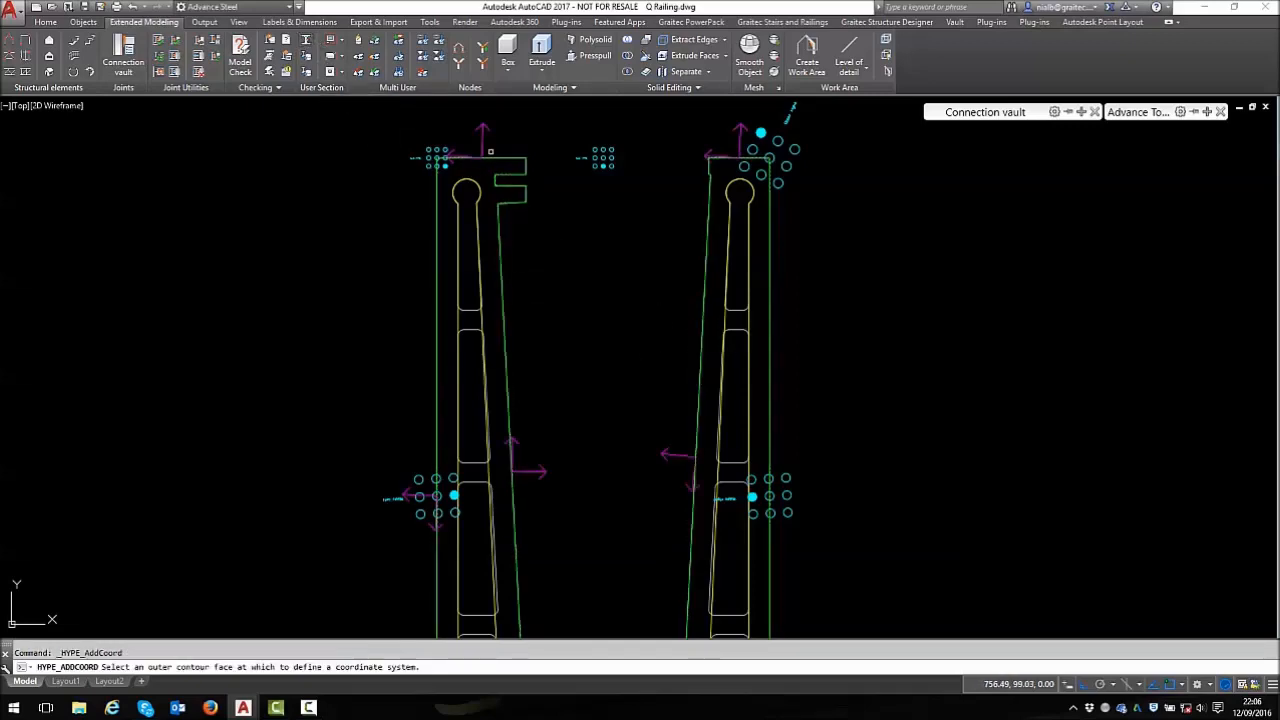
pyautogui.click(768, 332)
# Add coordinate systems on the channel's underside, at the left base face and the recessed middle face
pyautogui.scroll(-7, 563, 176)
pyautogui.scroll(5, 586, 323)
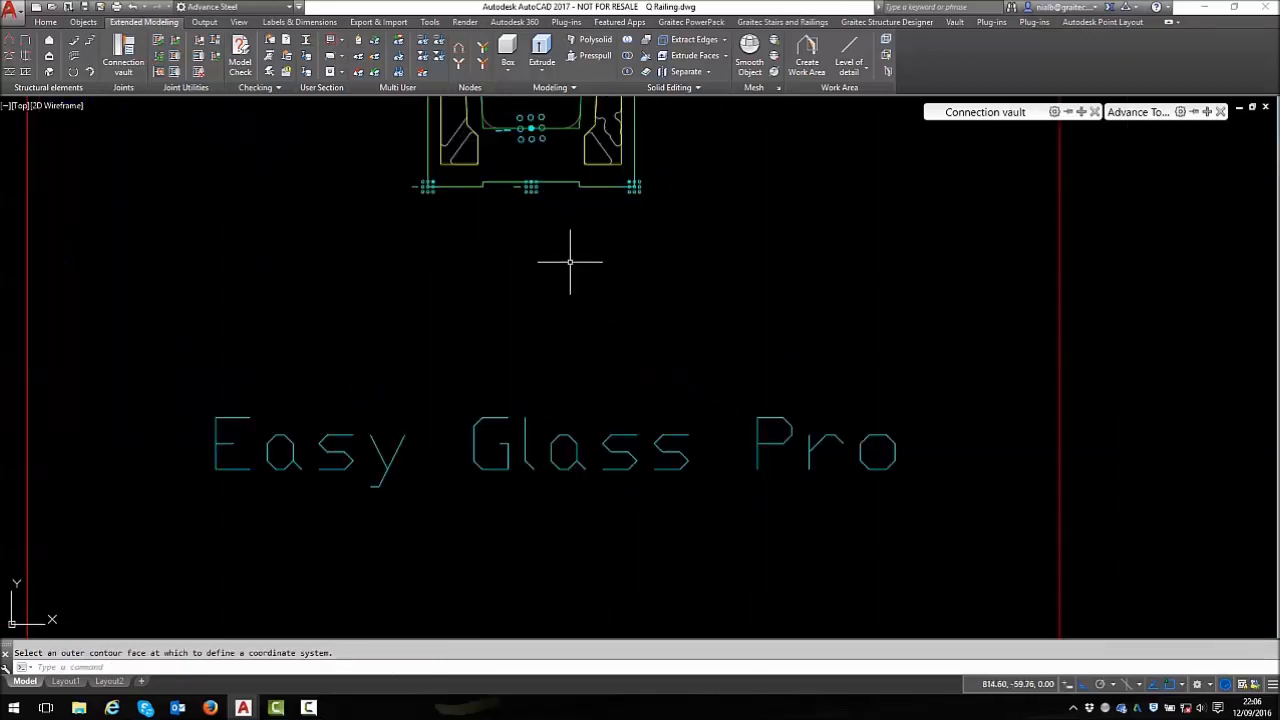
pyautogui.click(308, 41)
pyautogui.scroll(4, 455, 195)
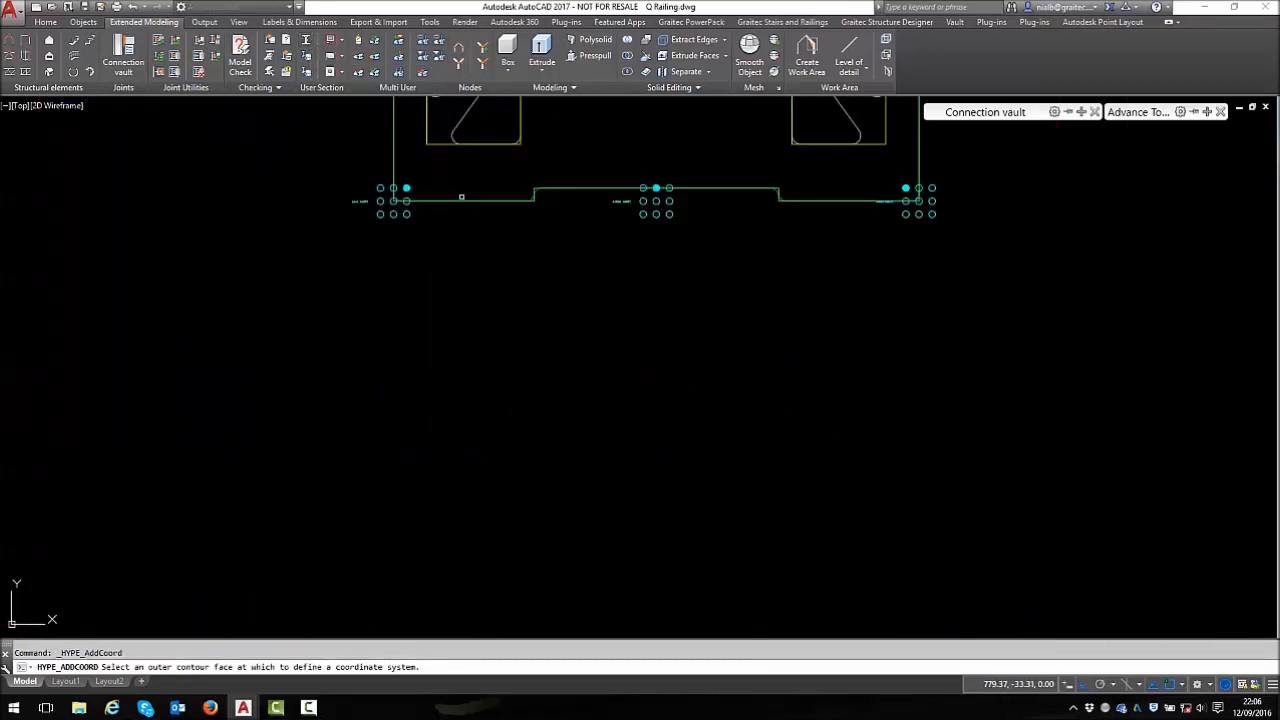
pyautogui.click(462, 201)
pyautogui.click(311, 45)
pyautogui.click(586, 189)
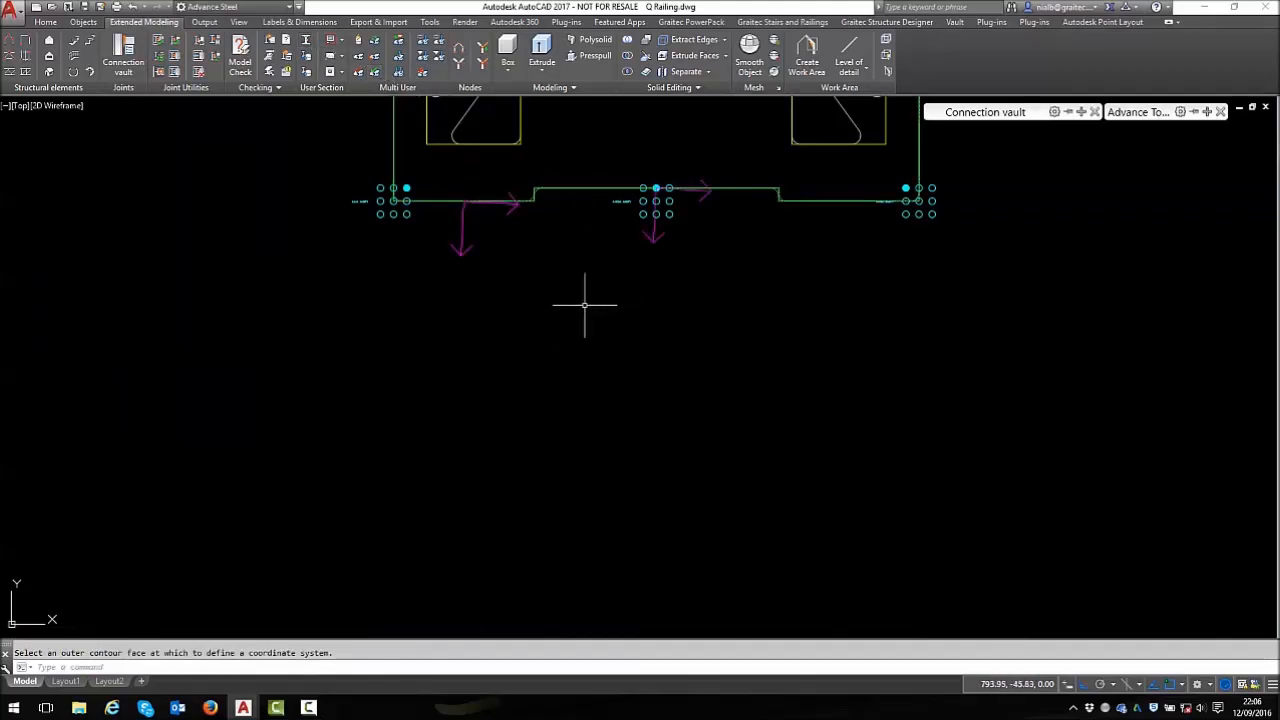
# Generate all Q RAILING sections in the drawing and import them into the Advance Steel database
pyautogui.scroll(-5, 560, 340)
pyautogui.scroll(-2, 583, 388)
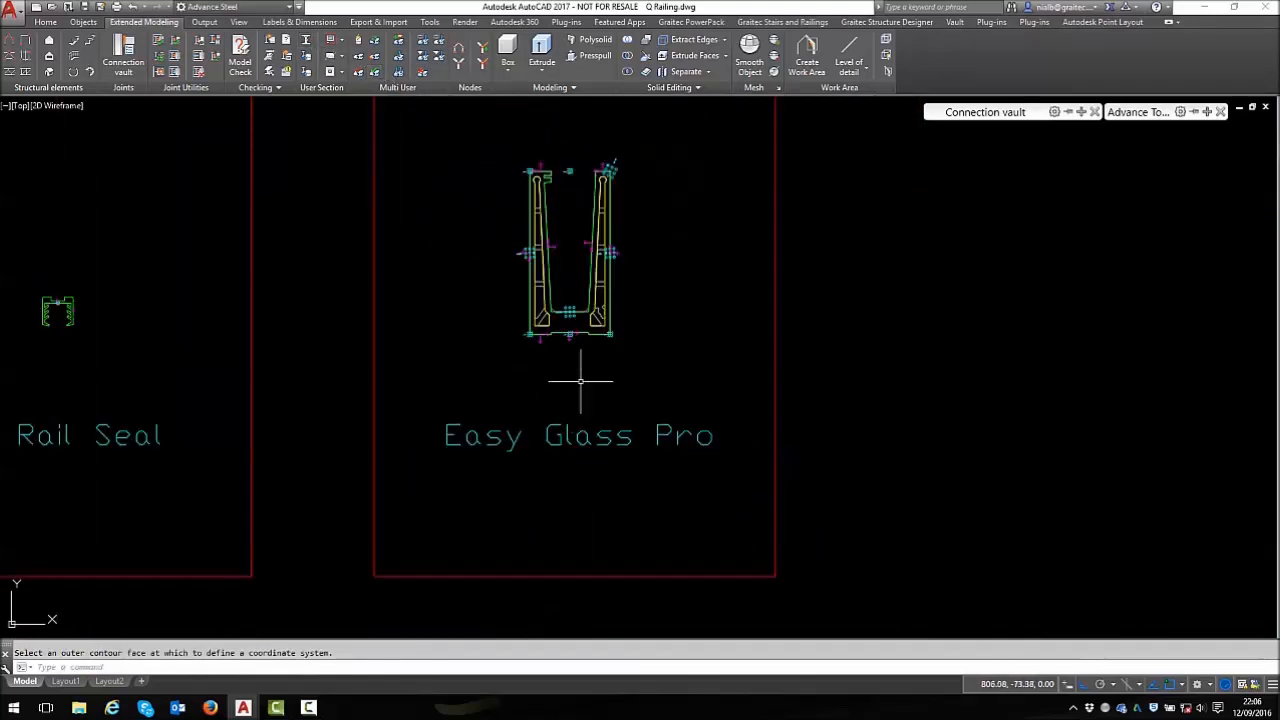
pyautogui.middleClick(677, 364)
pyautogui.middleClick(677, 364)
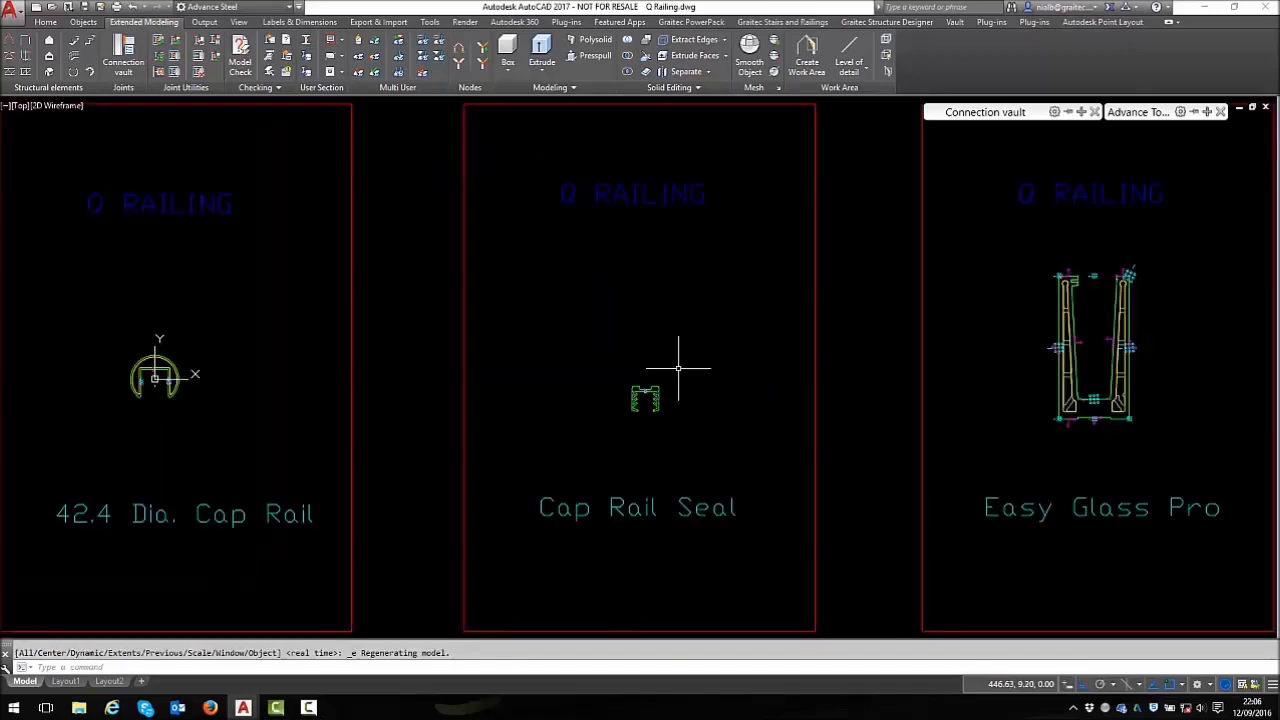
pyautogui.scroll(-2, 400, 335)
pyautogui.press('Escape')
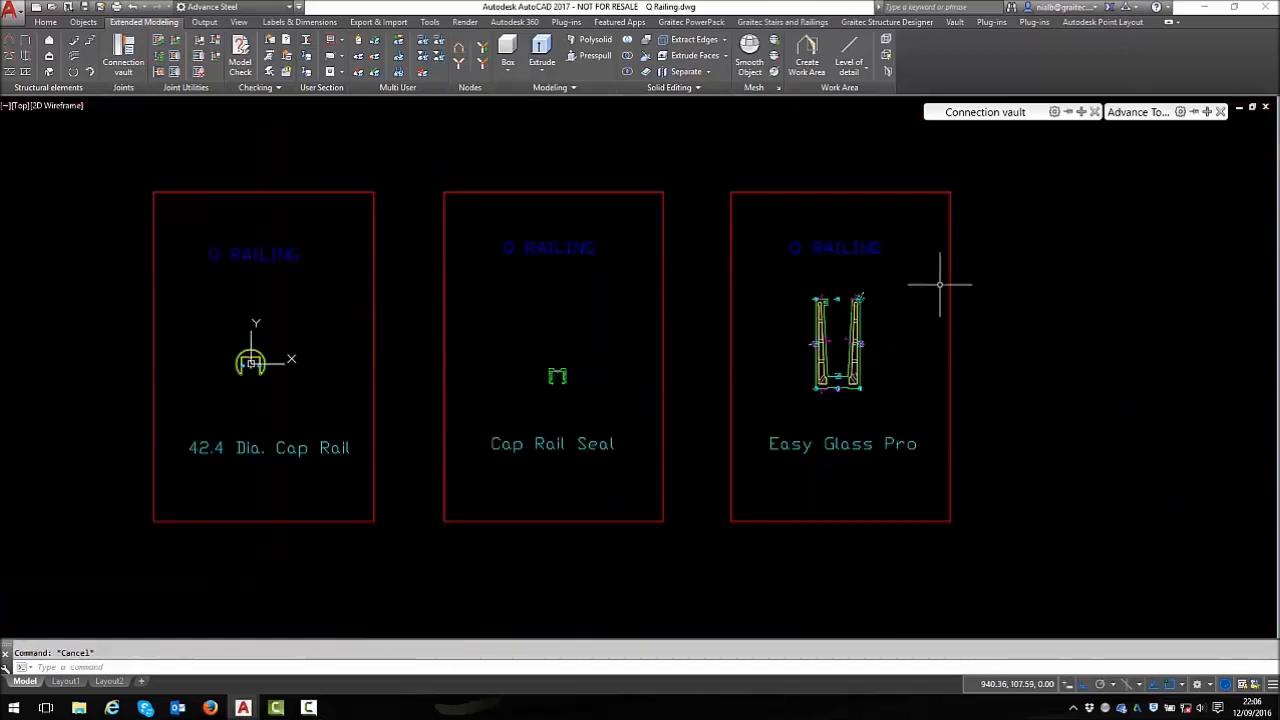
pyautogui.click(308, 73)
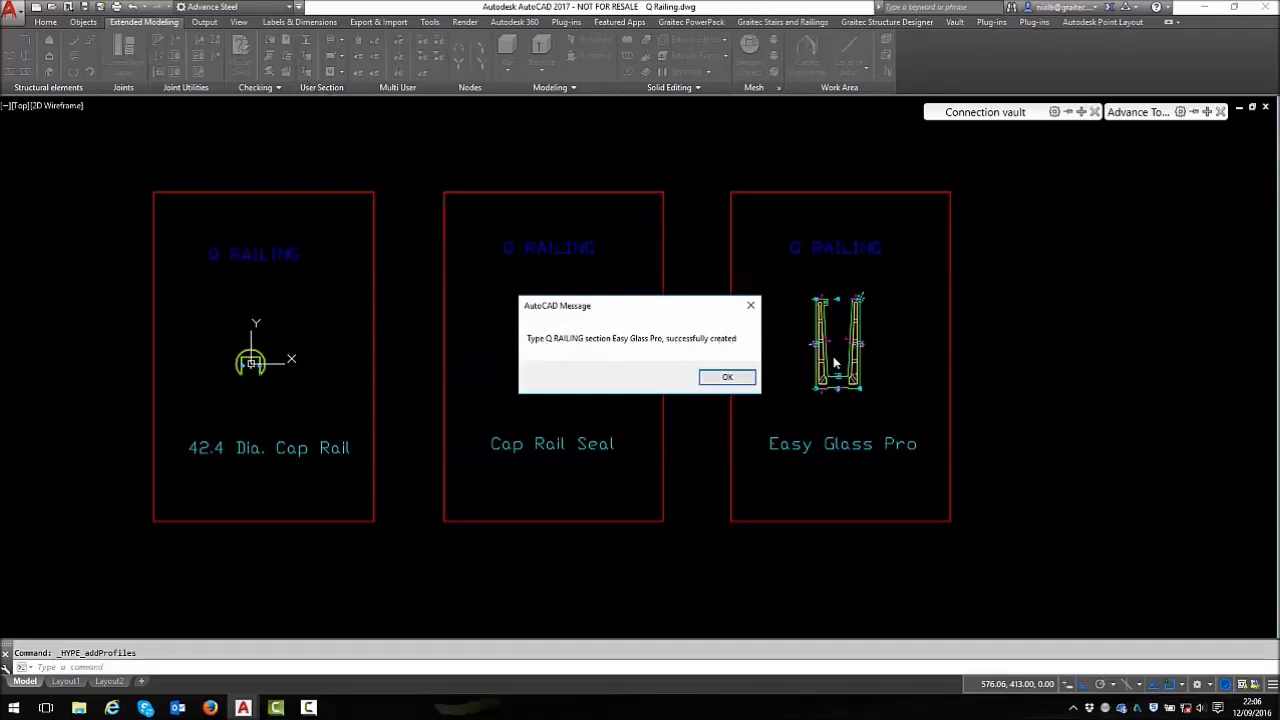
pyautogui.click(740, 379)
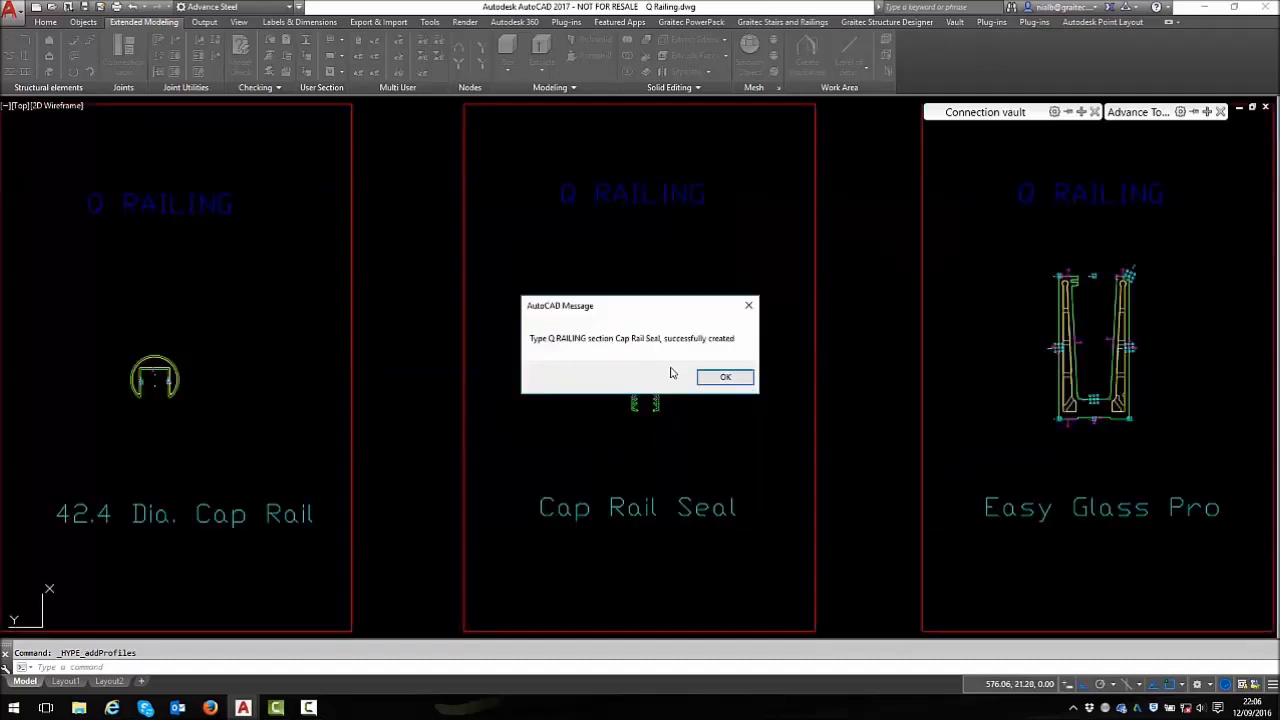
pyautogui.click(711, 381)
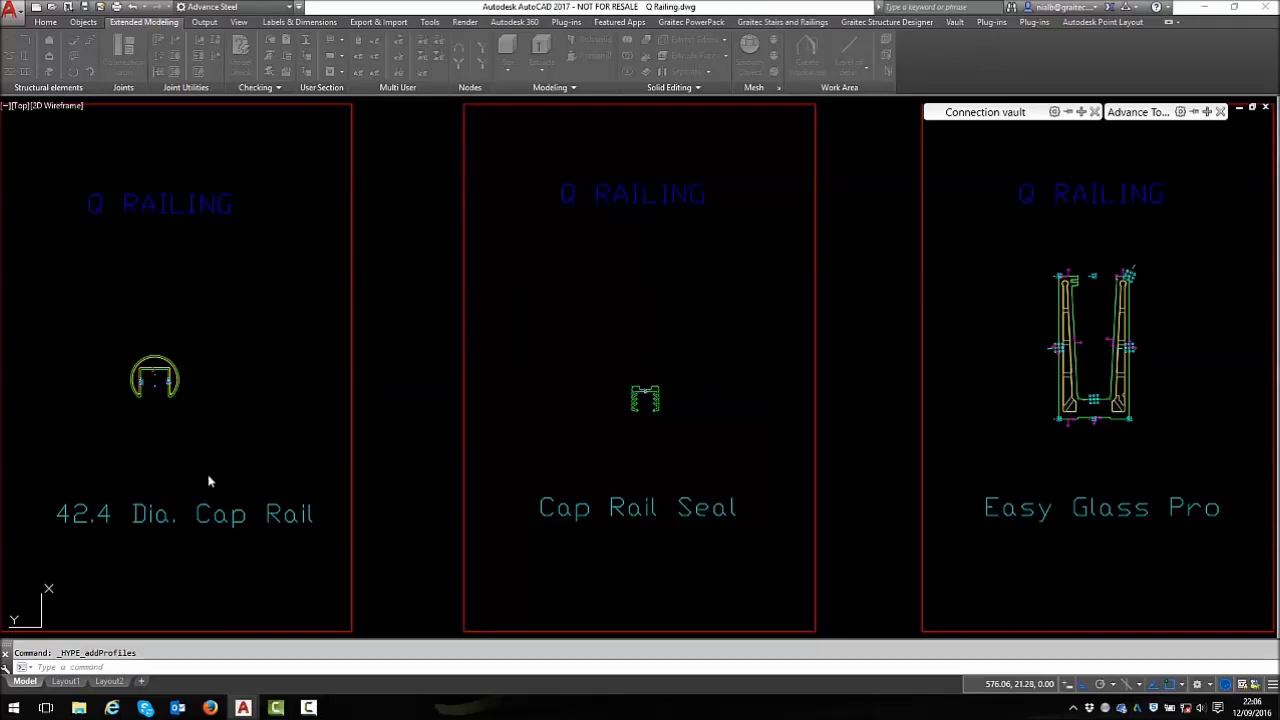
pyautogui.click(724, 385)
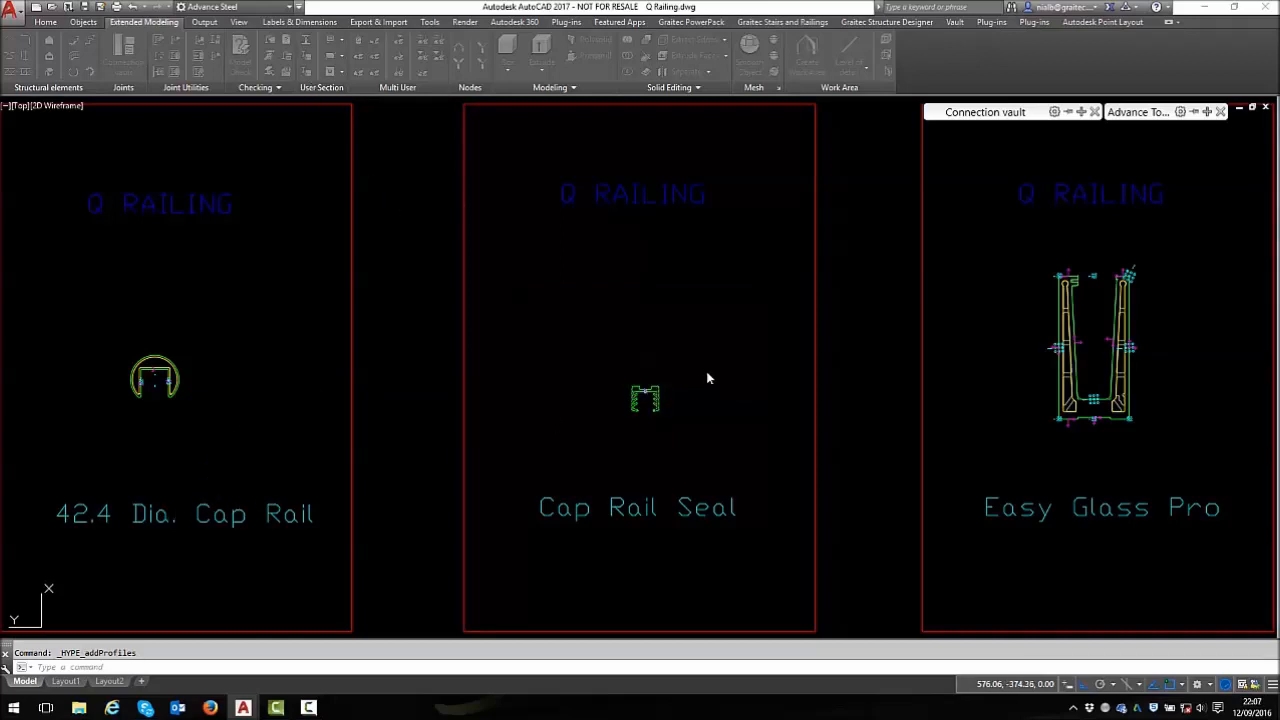
pyautogui.scroll(-2, 405, 277)
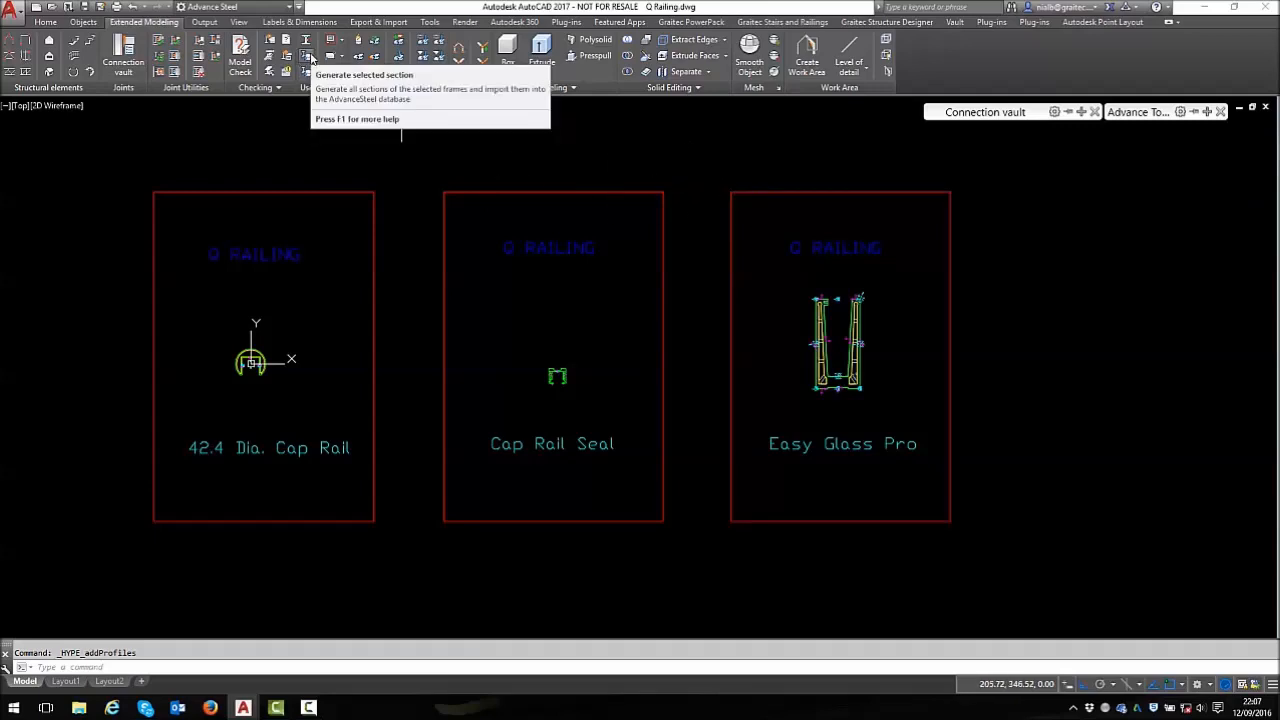
pyautogui.click(795, 191)
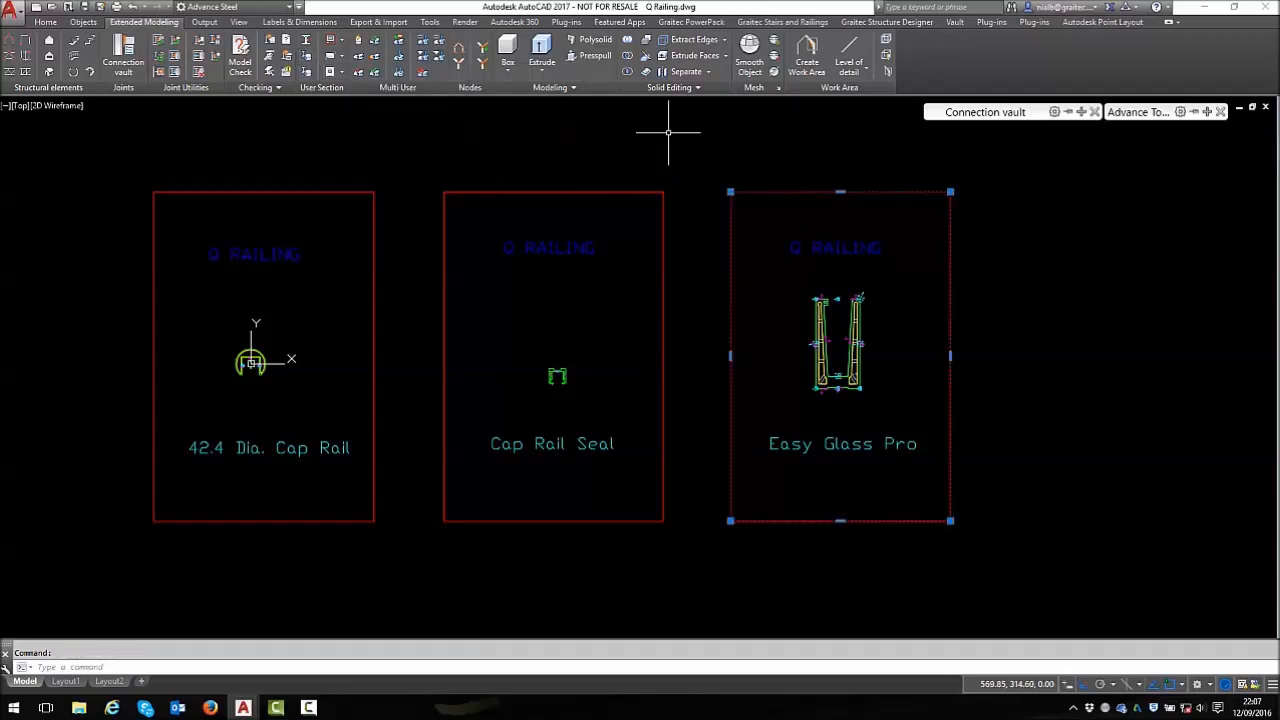
pyautogui.press('Escape')
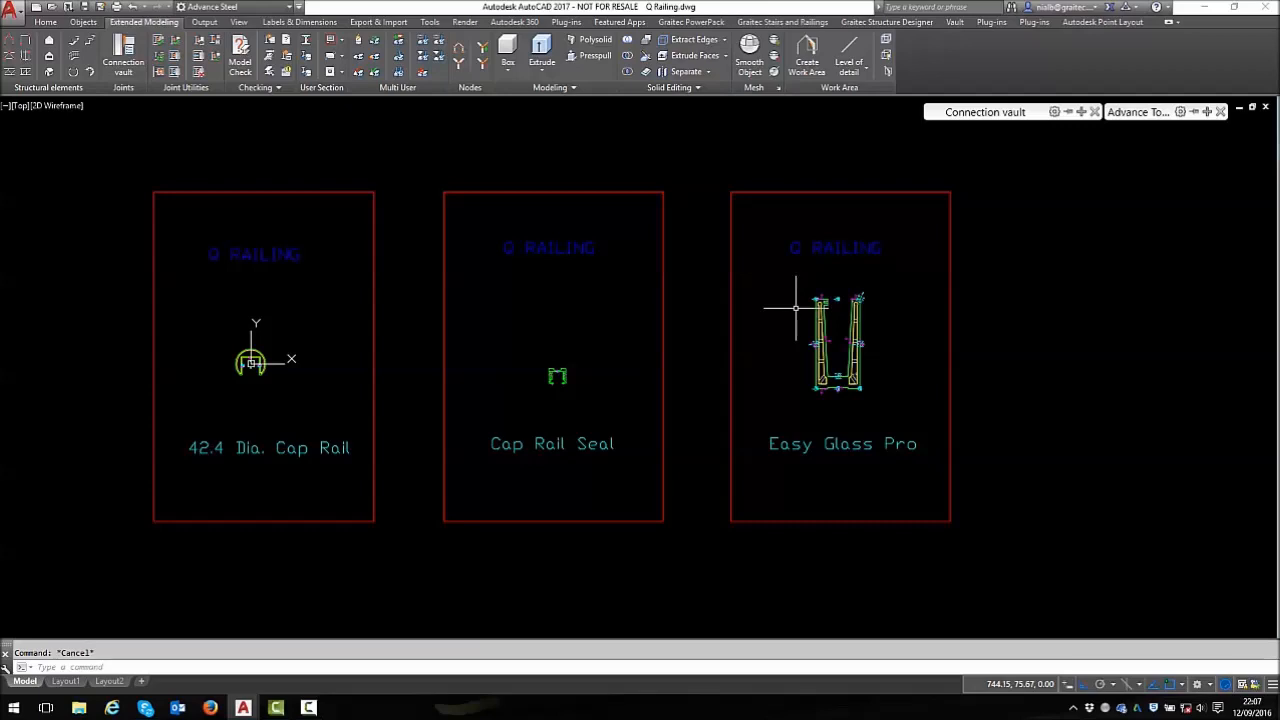
pyautogui.scroll(-4, 694, 331)
pyautogui.scroll(2, 531, 271)
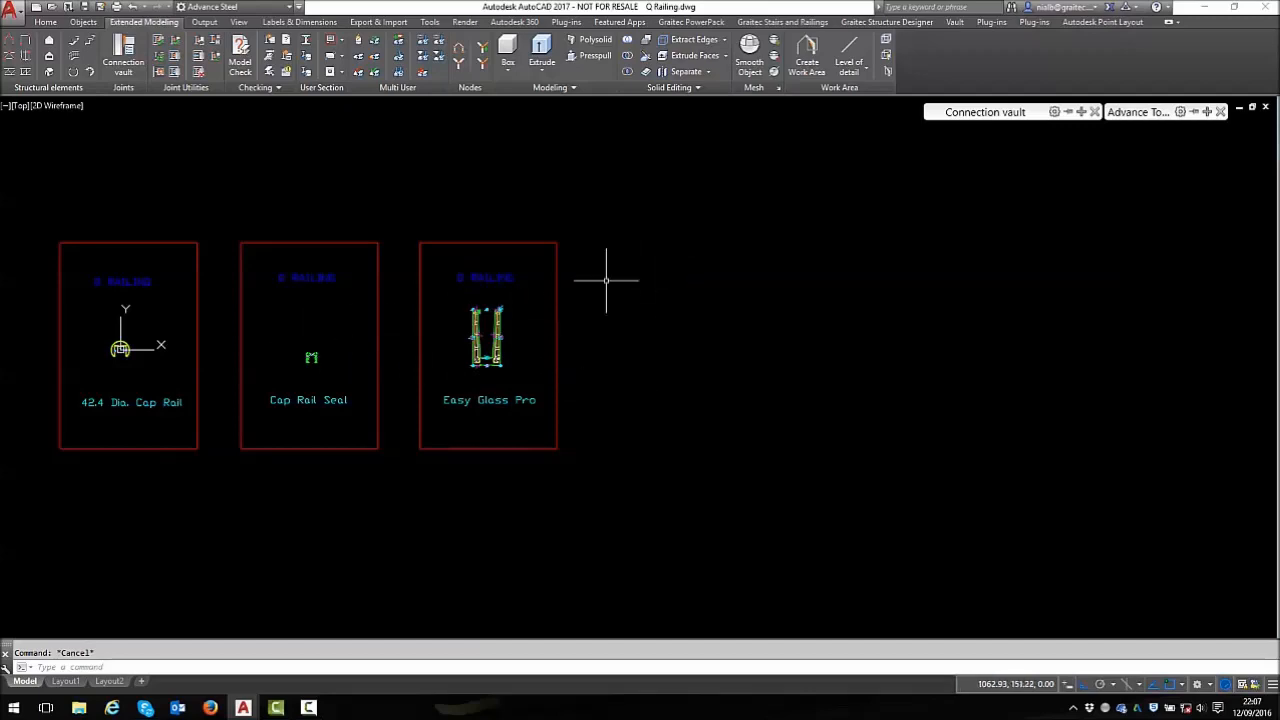
pyautogui.scroll(5, 475, 378)
pyautogui.scroll(-5, 496, 202)
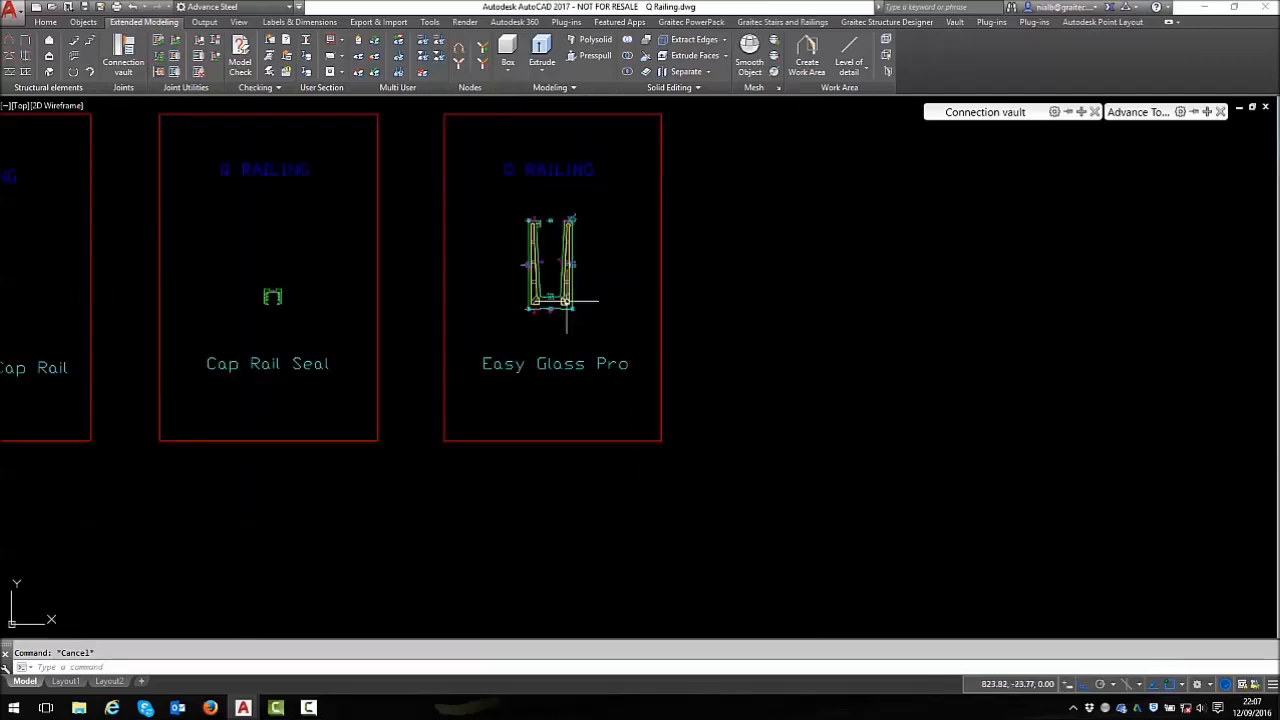
pyautogui.scroll(-2, 705, 312)
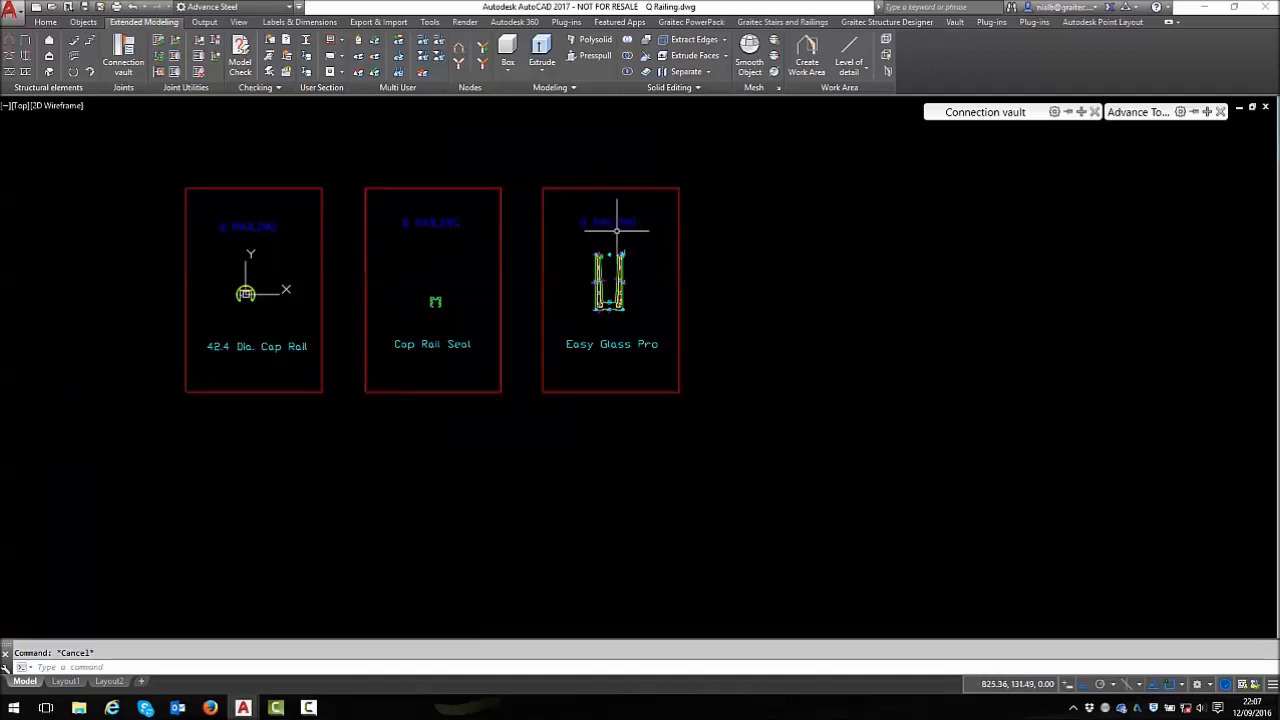
# Close the Q Railing drawing and save its changes
pyautogui.click(1266, 107)
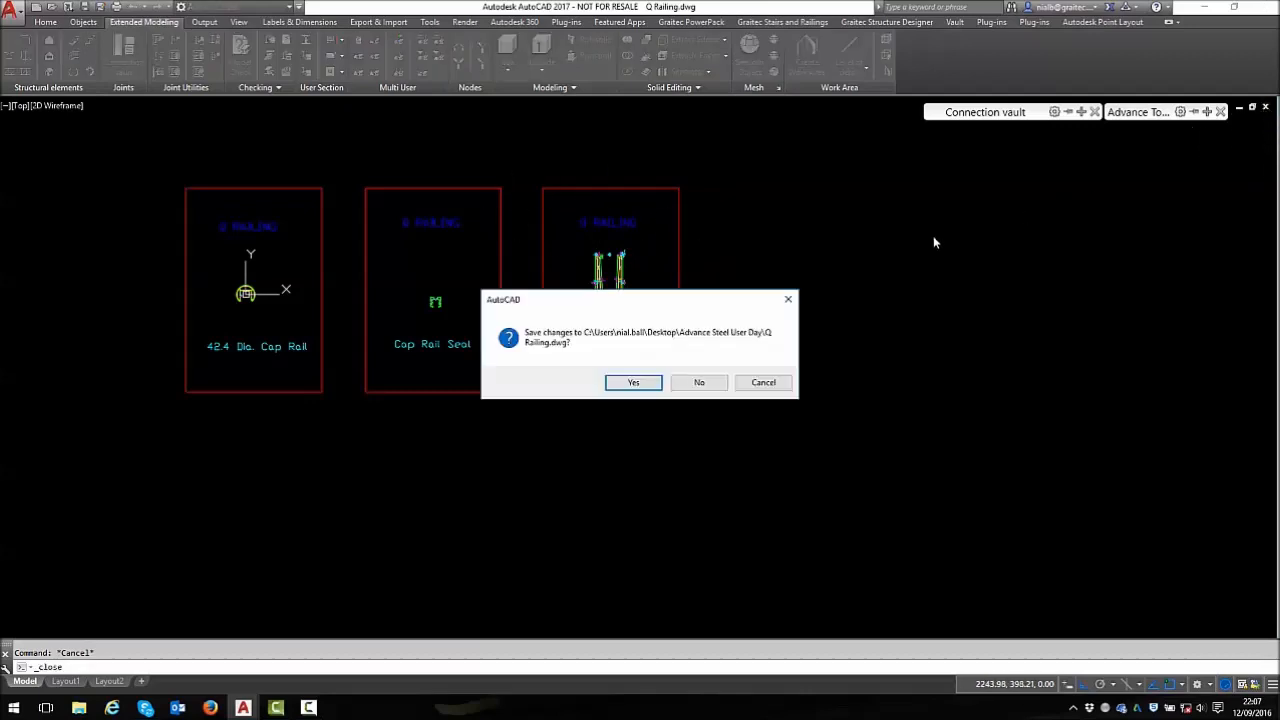
pyautogui.click(648, 384)
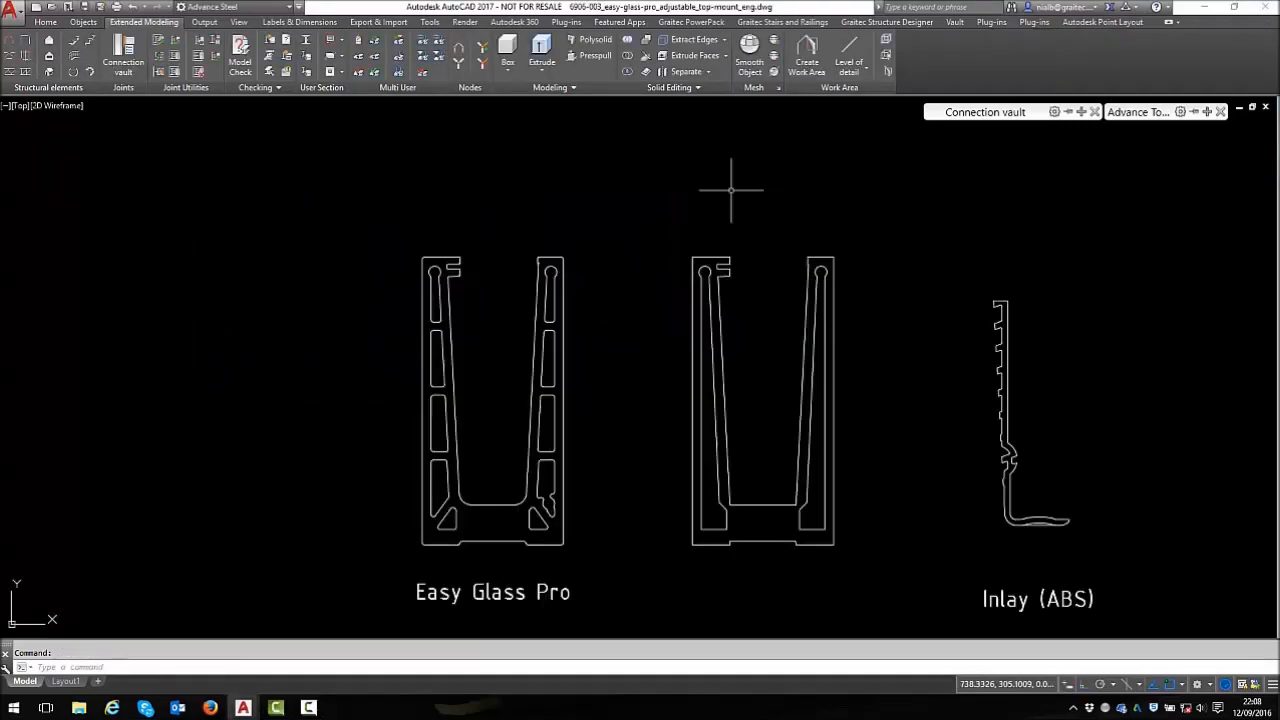
# Close the Easy Glass Pro source drawing and the PMG Glass Clamp drawing without saving changes
pyautogui.scroll(-5, 560, 270)
pyautogui.scroll(-2, 529, 262)
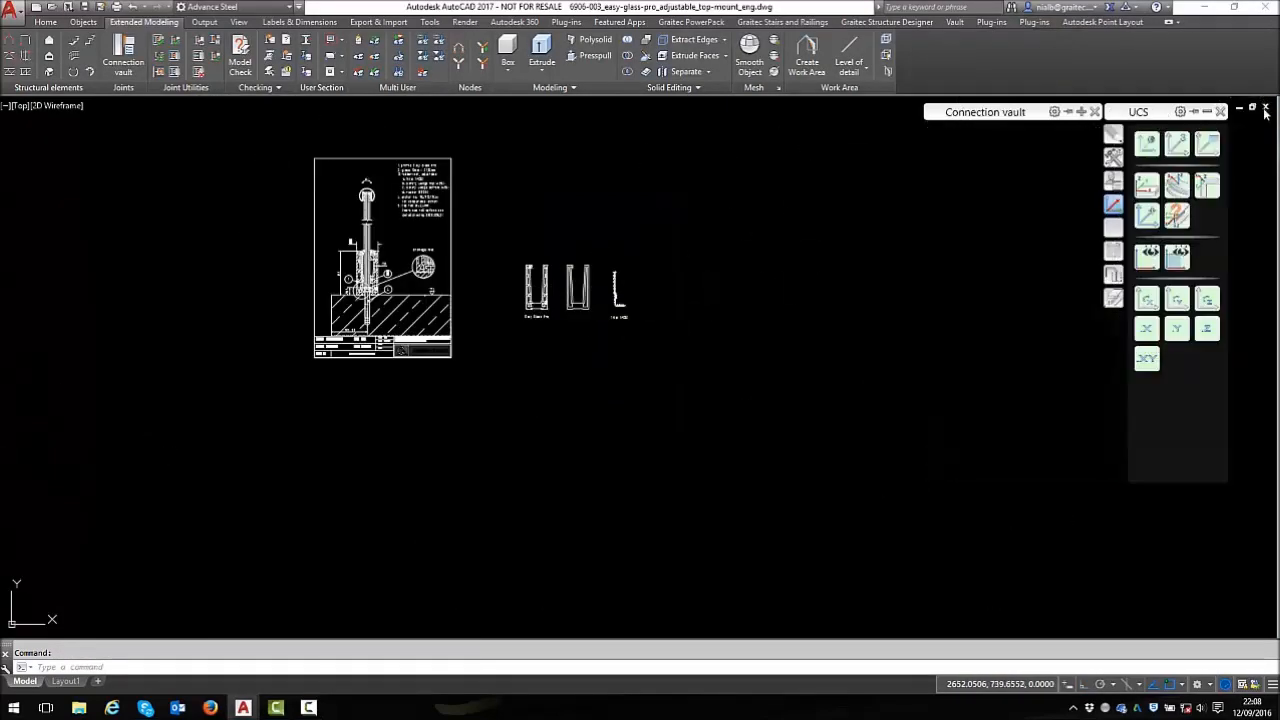
pyautogui.click(1266, 107)
pyautogui.click(686, 383)
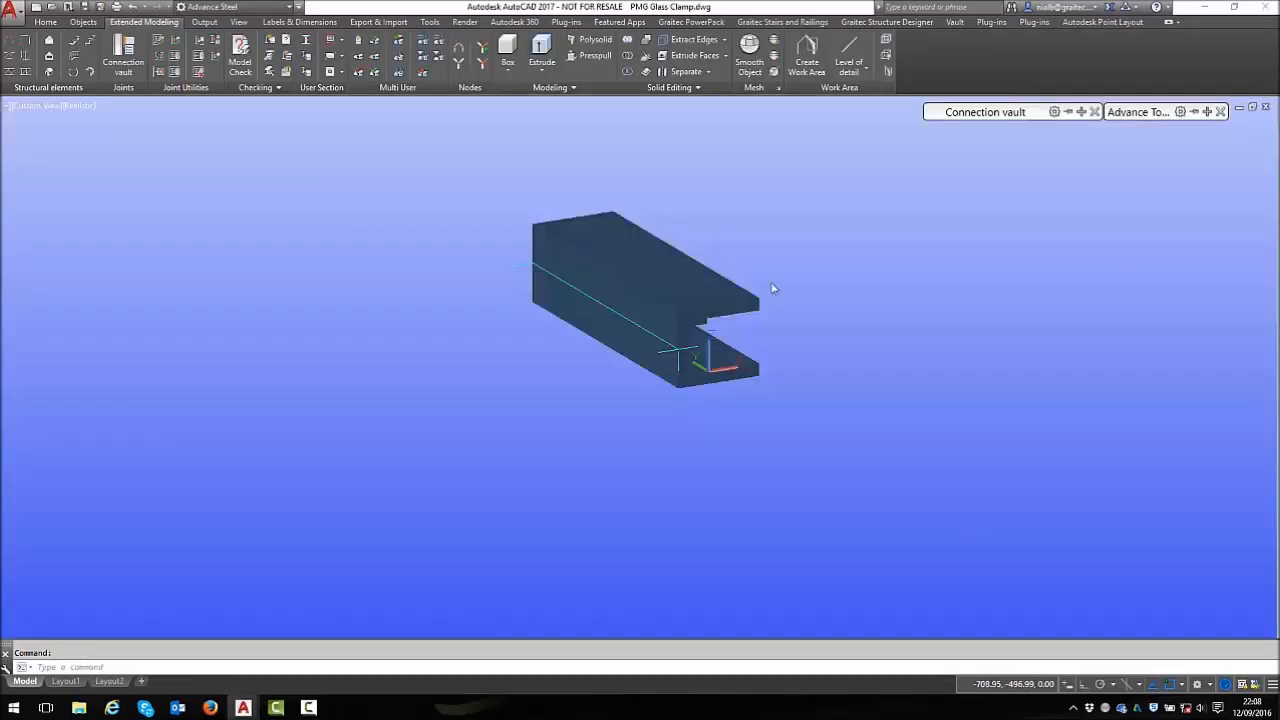
pyautogui.click(1268, 107)
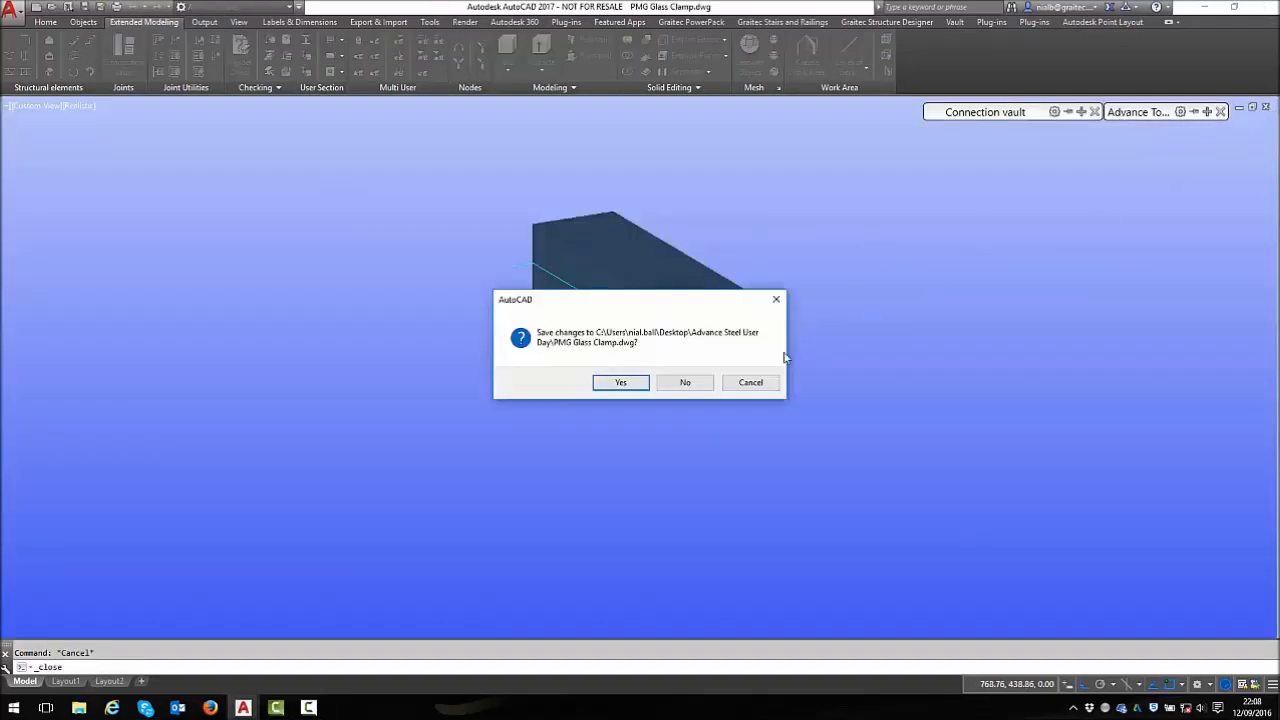
pyautogui.click(686, 383)
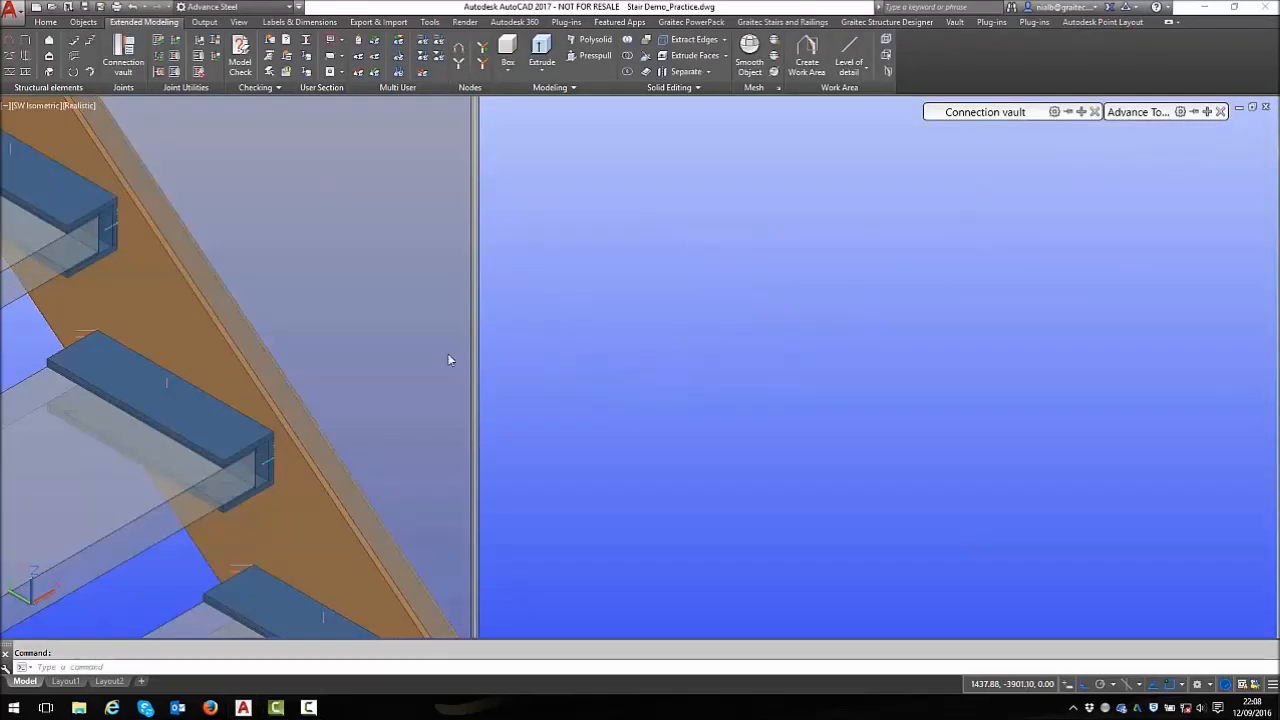
# Place a beam from the other section classes in the empty space beside the stair
pyautogui.scroll(-6, 350, 340)
pyautogui.press('Escape')
pyautogui.click(83, 22)
pyautogui.click(274, 40)
pyautogui.click(218, 354)
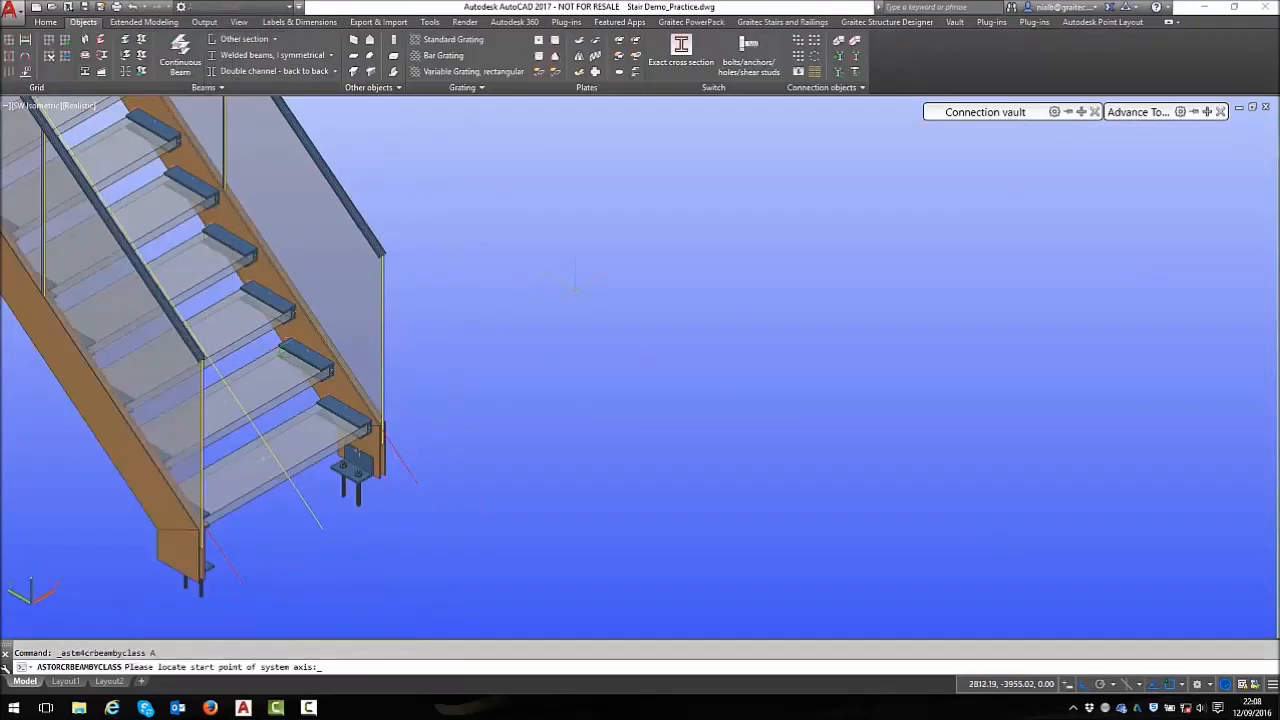
pyautogui.click(514, 302)
pyautogui.click(702, 215)
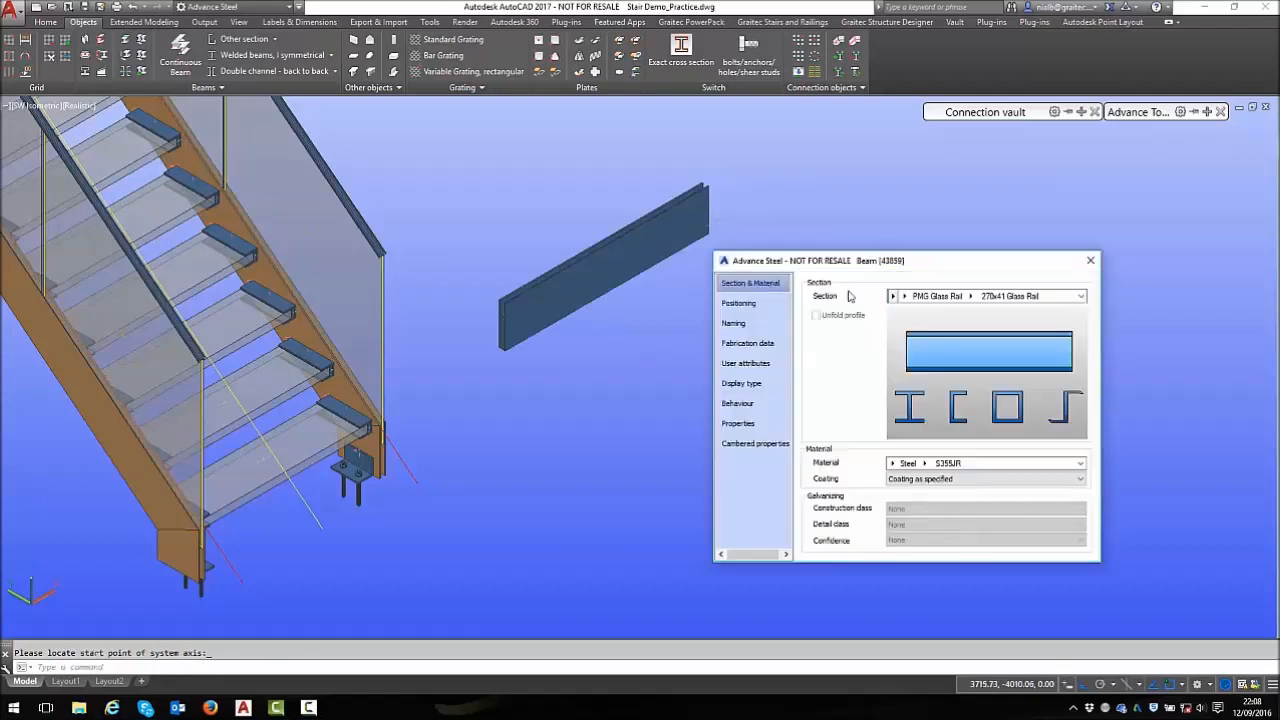
# Set the beam's section to Easy Glass Pro from the Q RAILING class
pyautogui.click(904, 297)
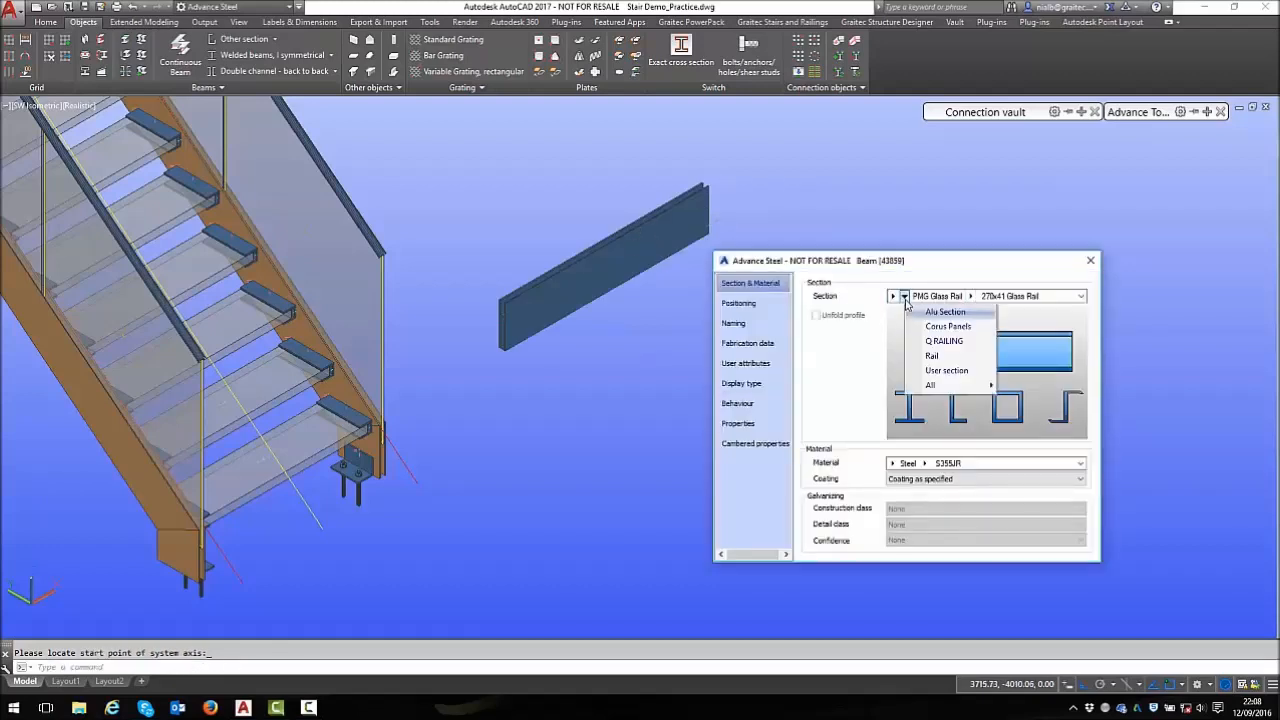
pyautogui.click(944, 340)
pyautogui.click(958, 298)
pyautogui.click(958, 298)
pyautogui.click(958, 298)
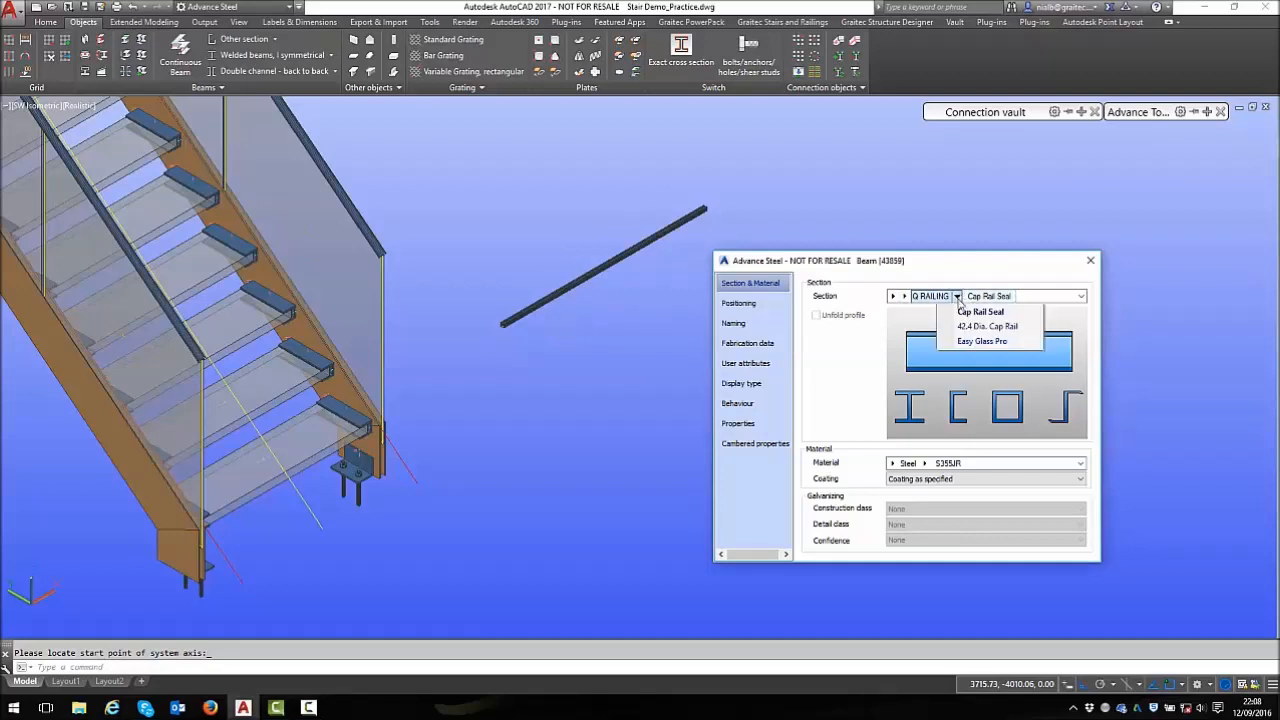
pyautogui.click(974, 342)
# Switch the beam's display type to Exact with edge features and back to Standard
pyautogui.scroll(5, 493, 355)
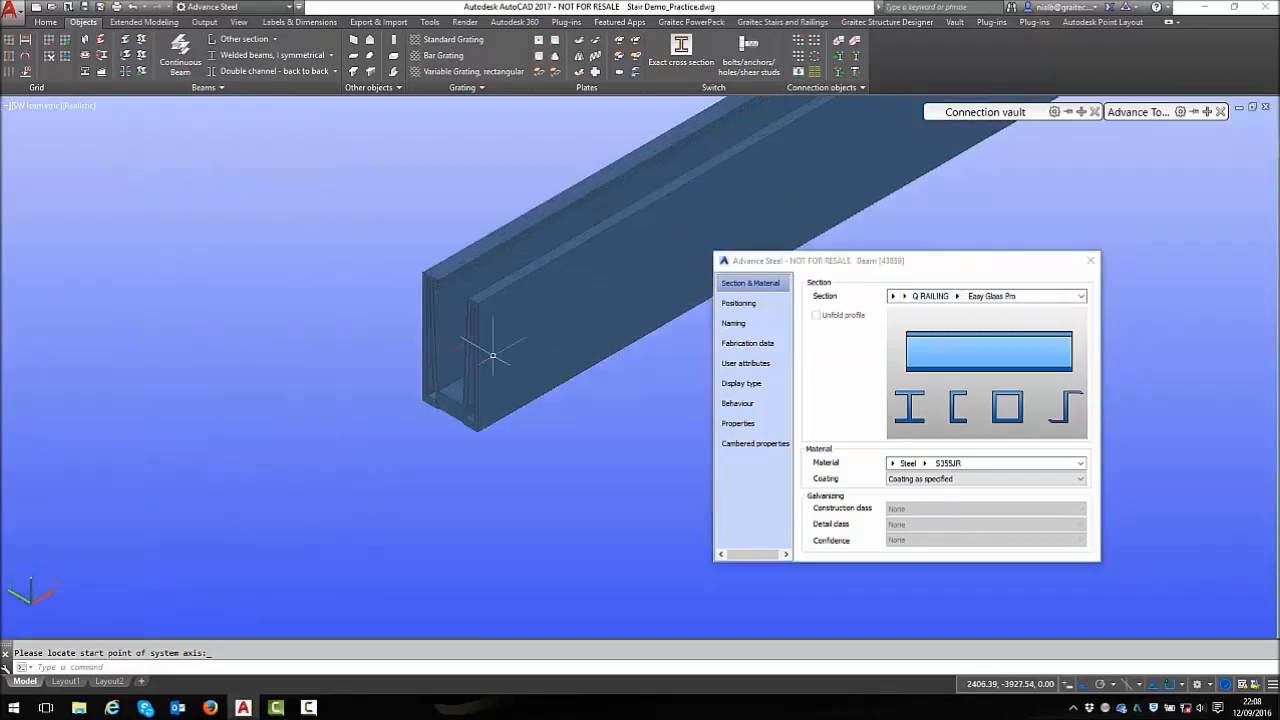
pyautogui.scroll(3, 493, 355)
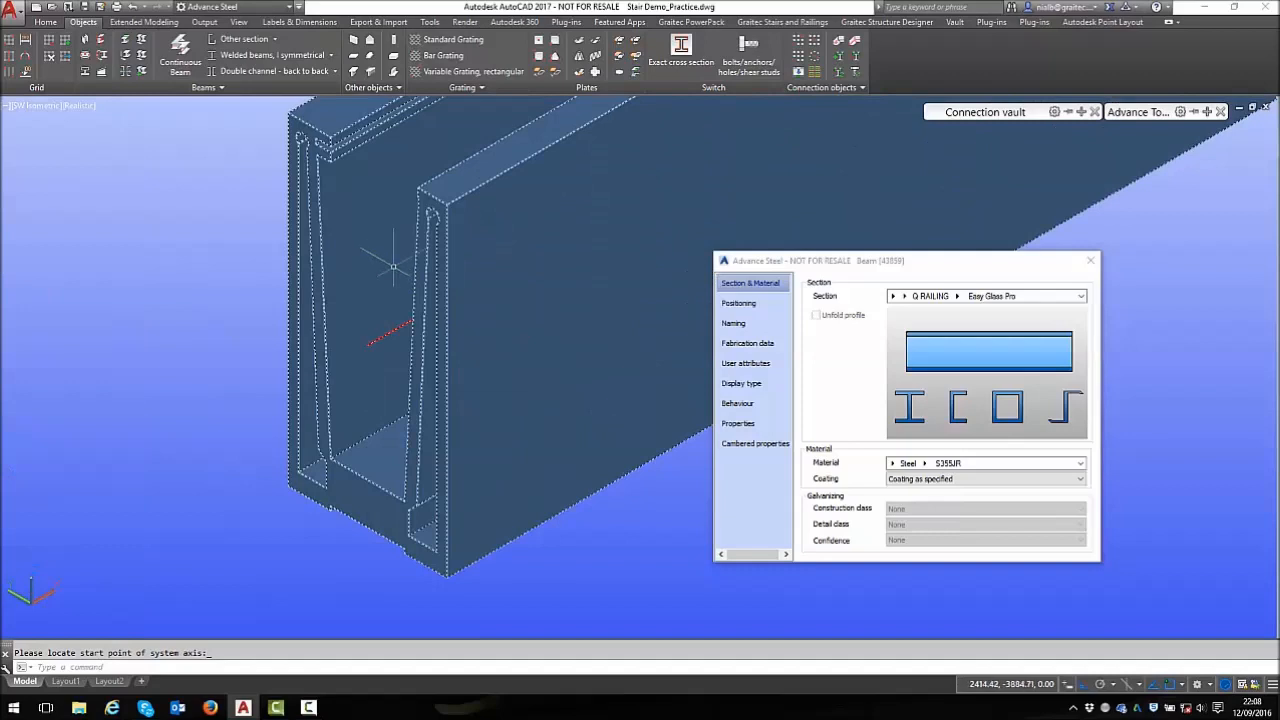
pyautogui.click(750, 387)
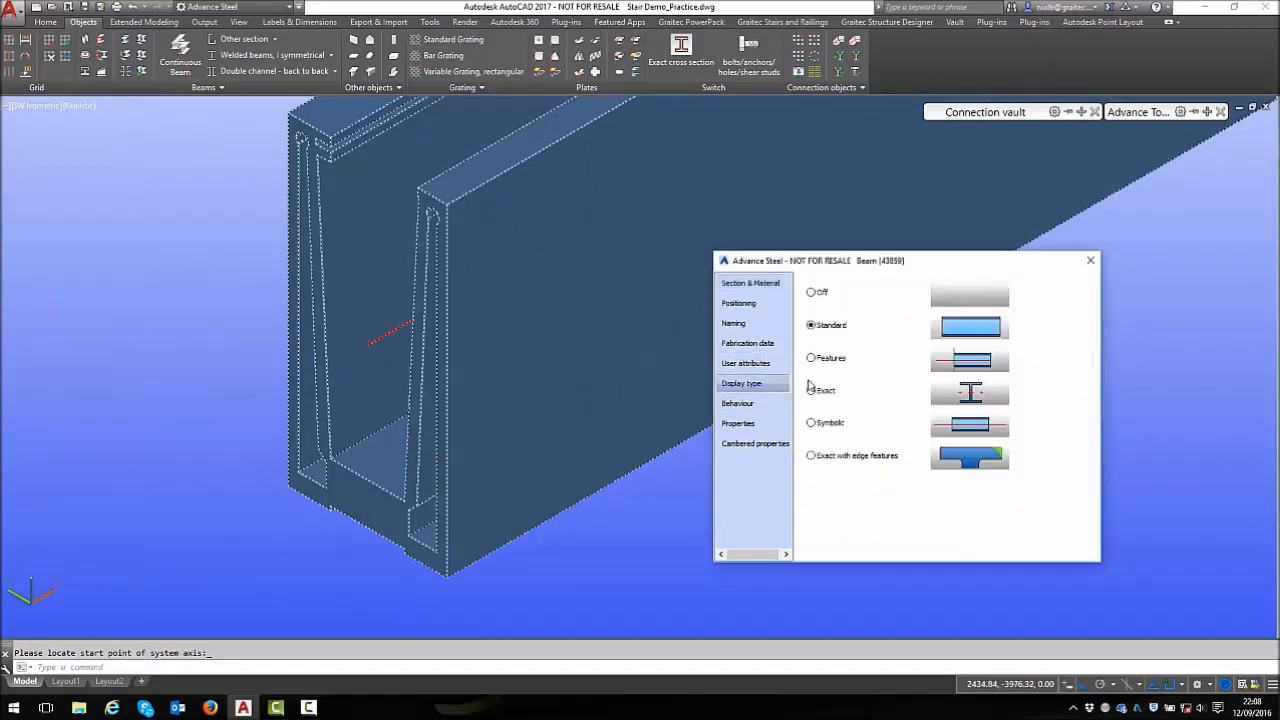
pyautogui.click(815, 456)
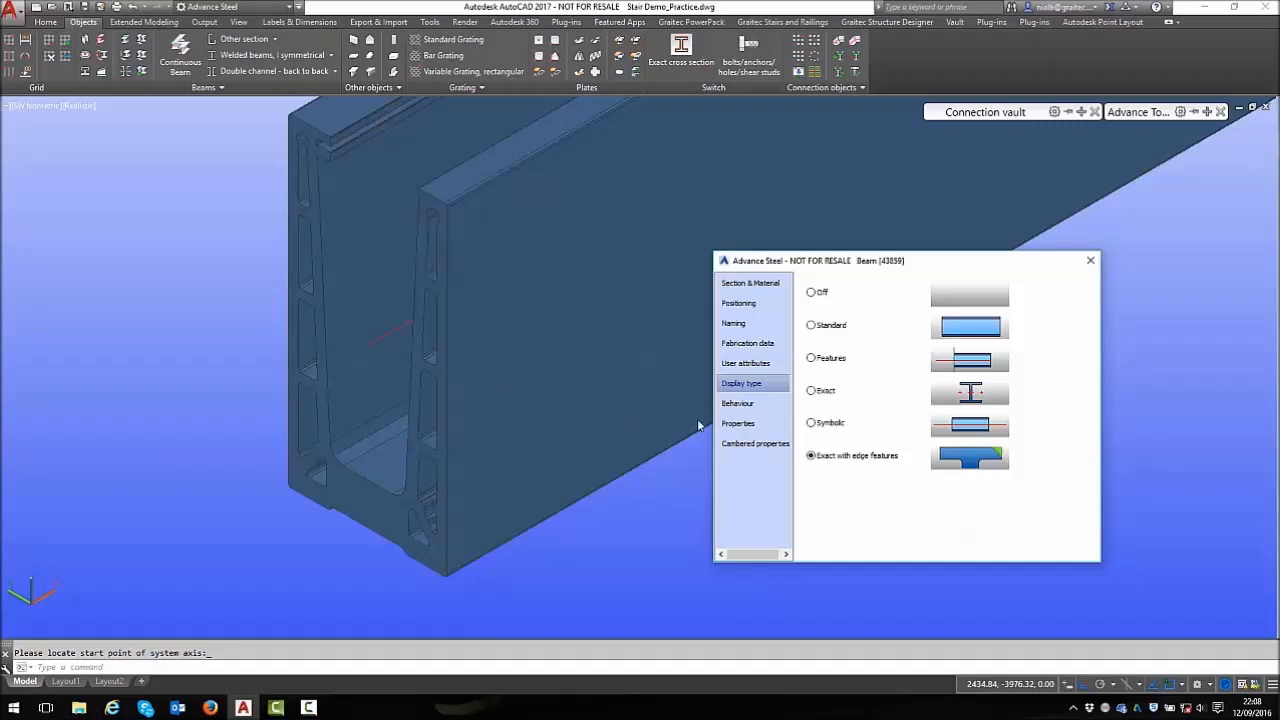
pyautogui.click(822, 328)
# Close the beam properties and delete the Easy Glass Pro test beam
pyautogui.press('Escape')
pyautogui.press('Escape')
pyautogui.click(491, 293)
pyautogui.press('Delete')
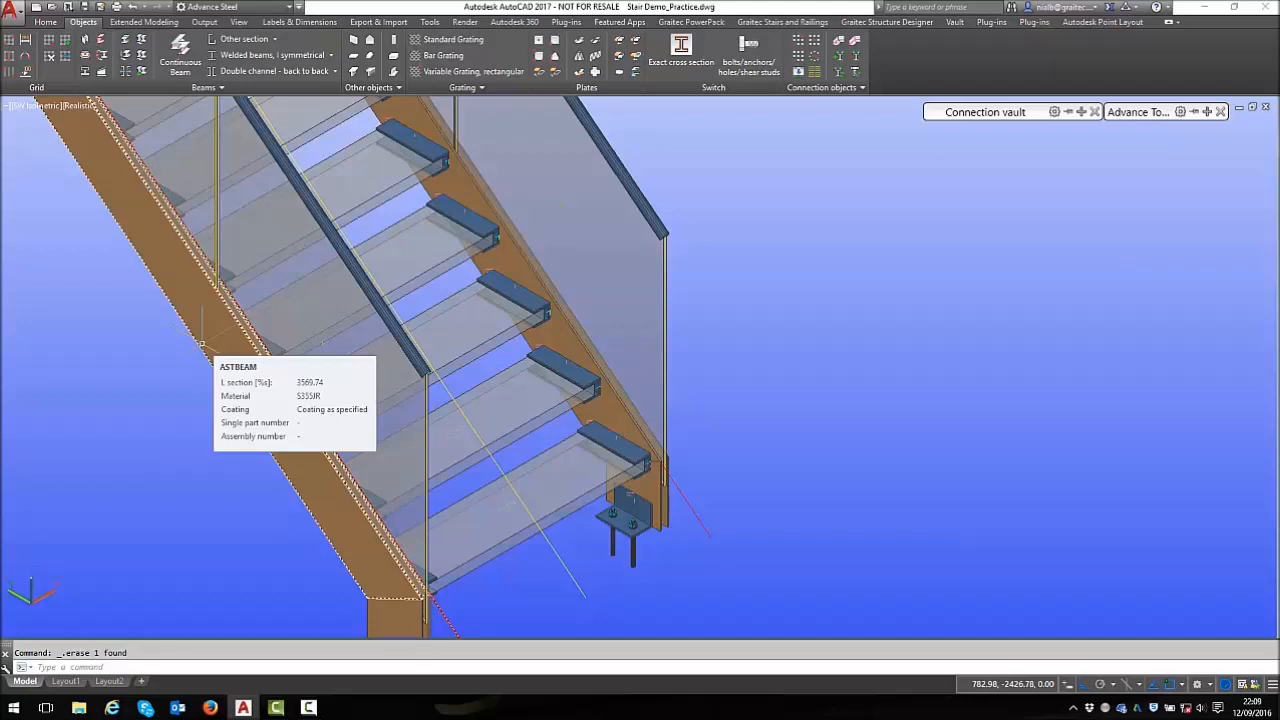
# Open the Table editor in the Advance Steel Management Tools and load the databases
pyautogui.click(45, 22)
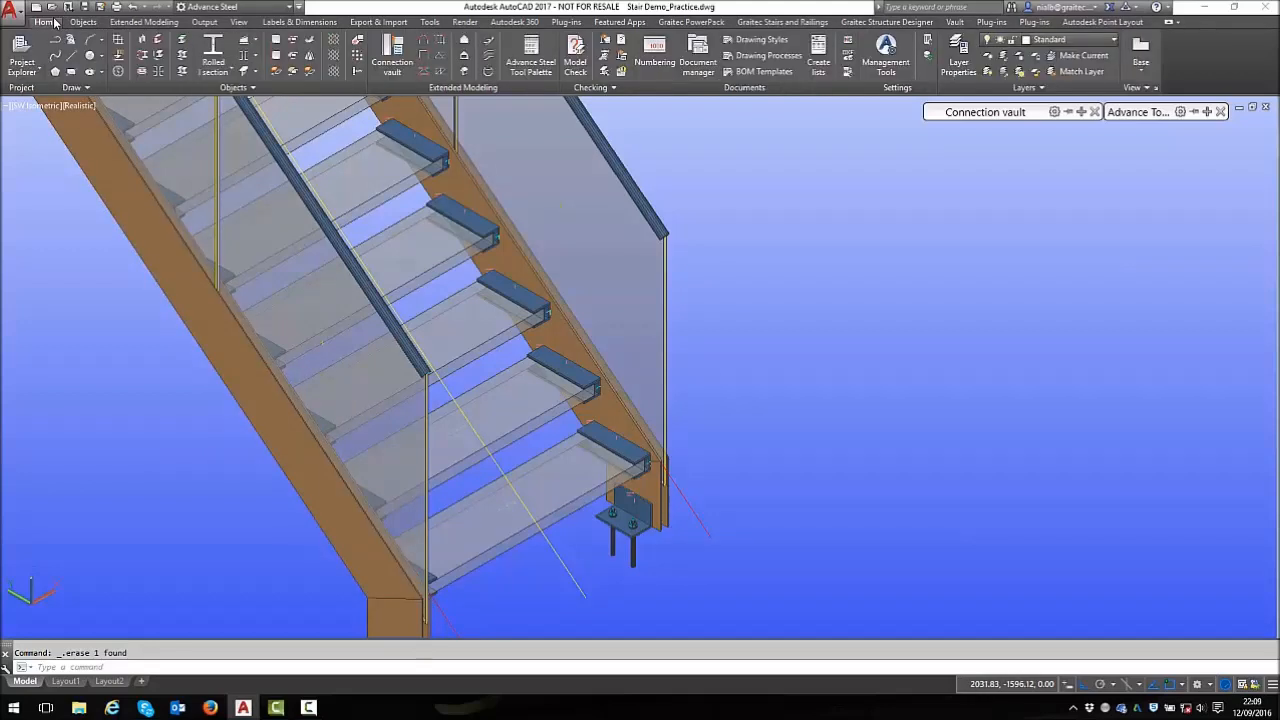
pyautogui.click(896, 62)
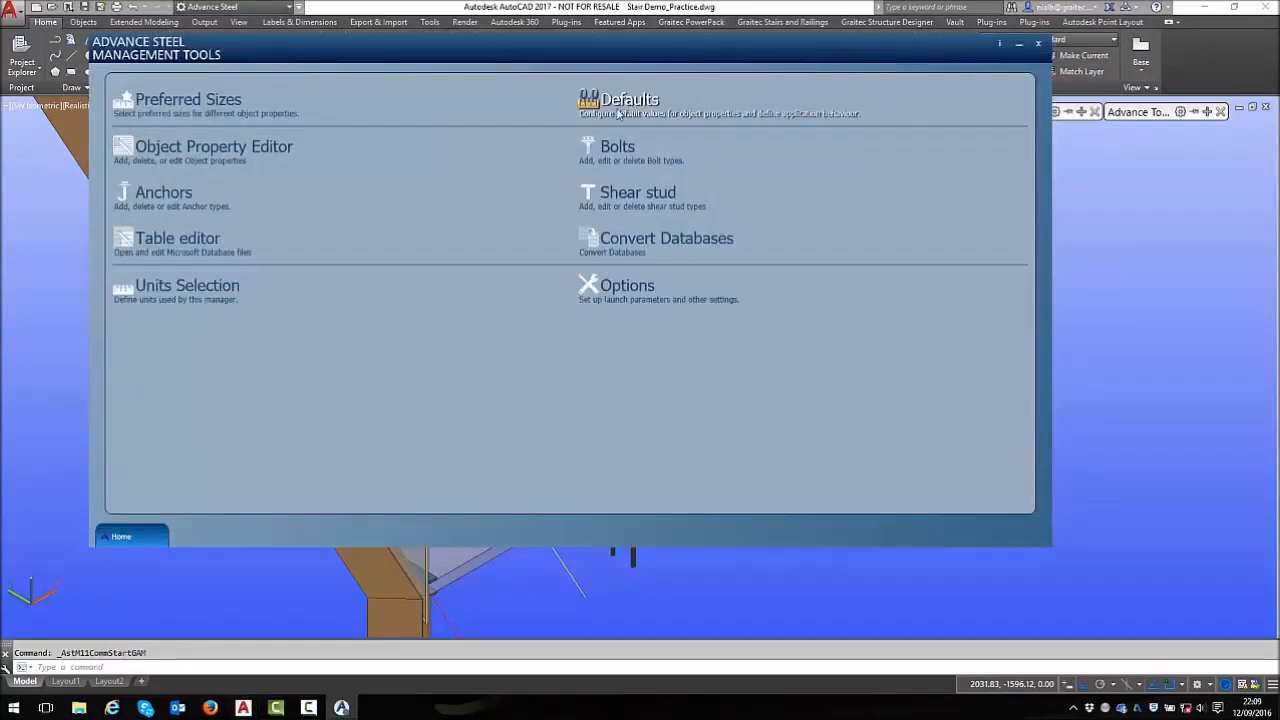
pyautogui.click(193, 250)
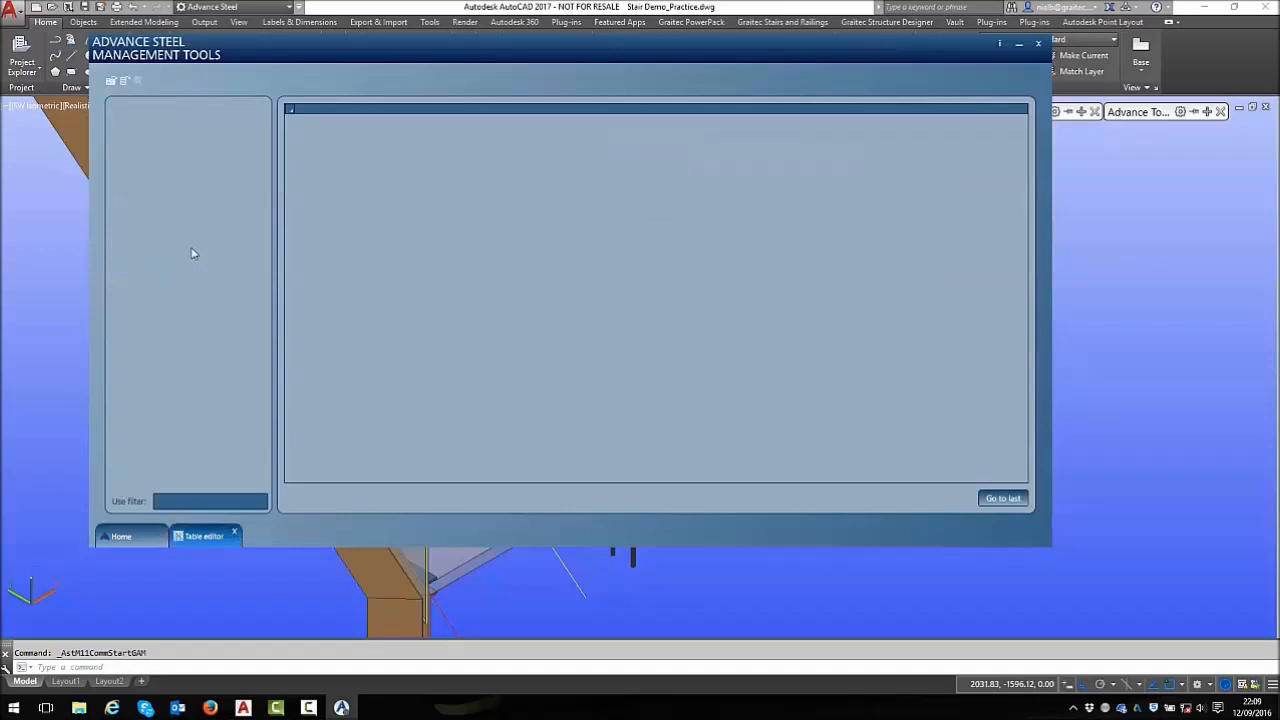
pyautogui.click(111, 82)
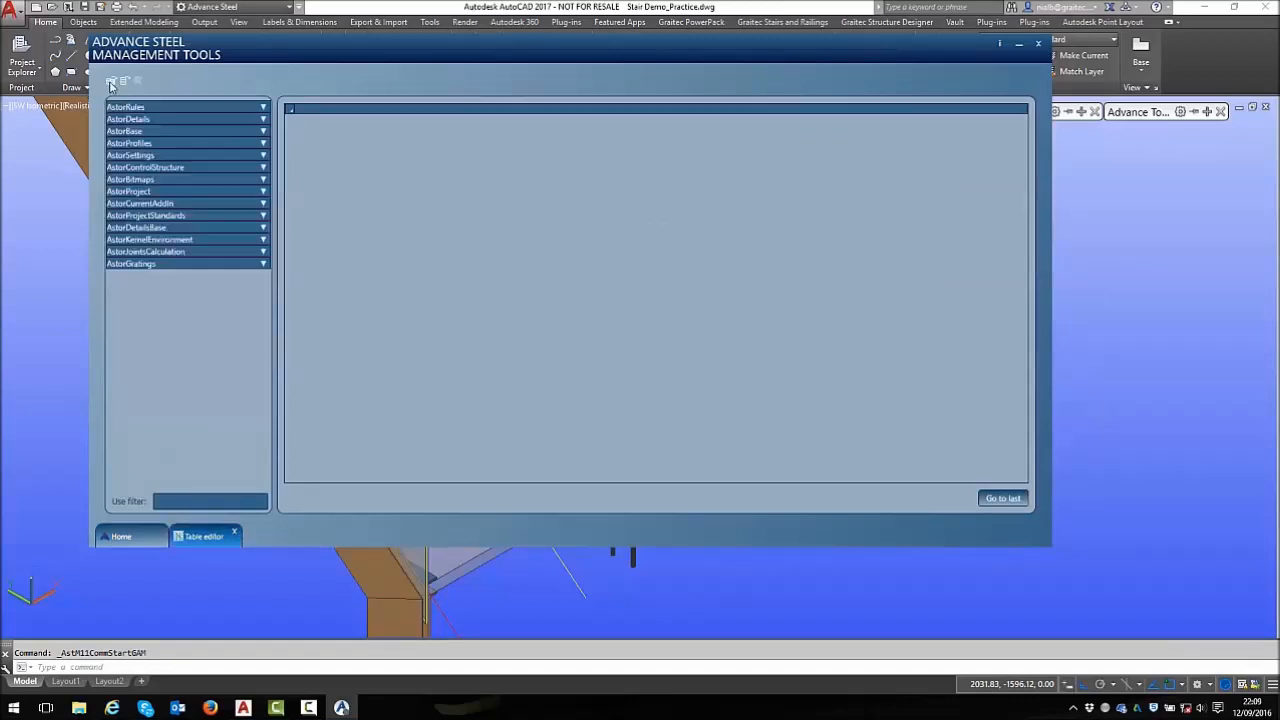
# Expand the AstorRules database and open its JointsGUIAllowedSections table
pyautogui.click(264, 107)
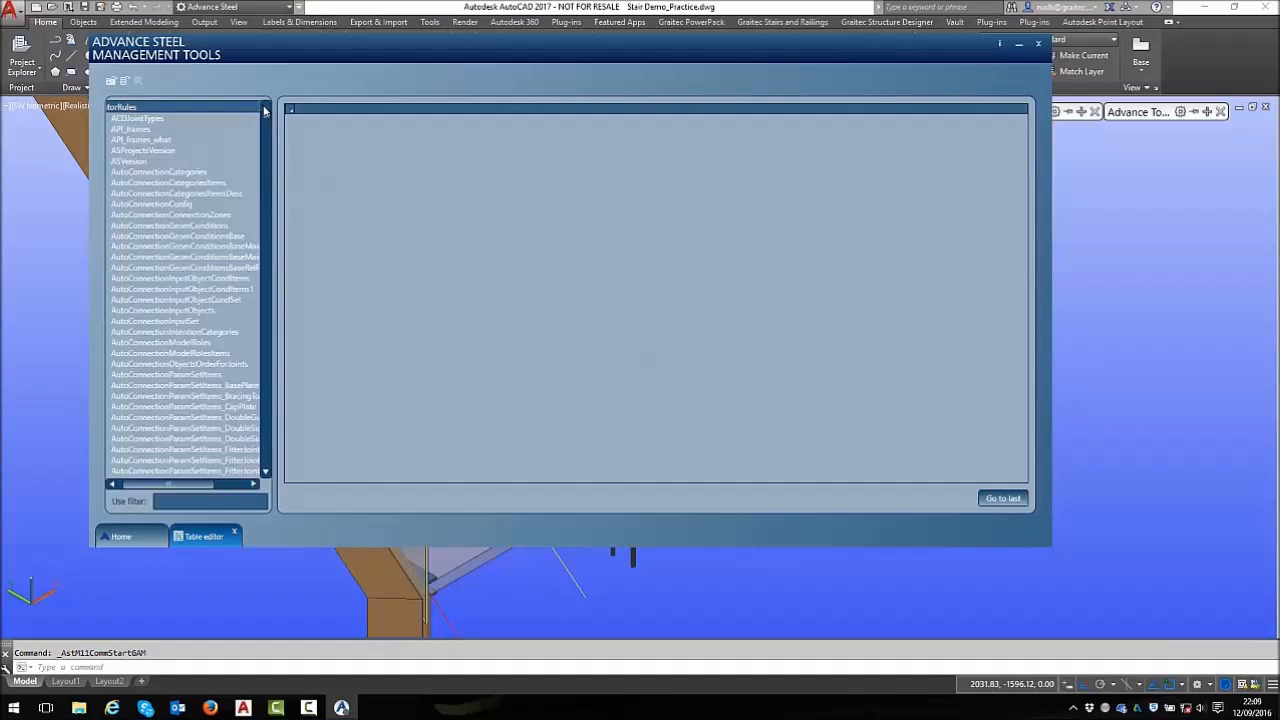
pyautogui.moveTo(268, 120); pyautogui.dragTo(268, 145)
pyautogui.scroll(10, 210, 195)
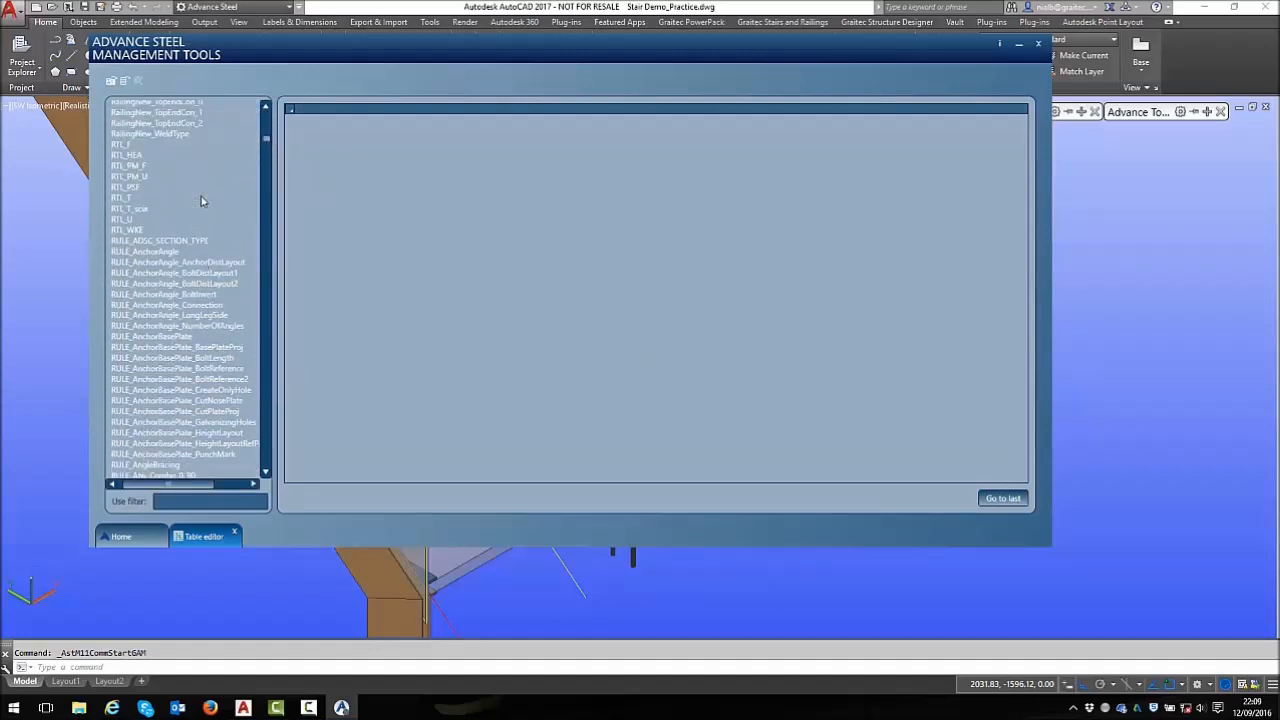
pyautogui.scroll(12, 201, 199)
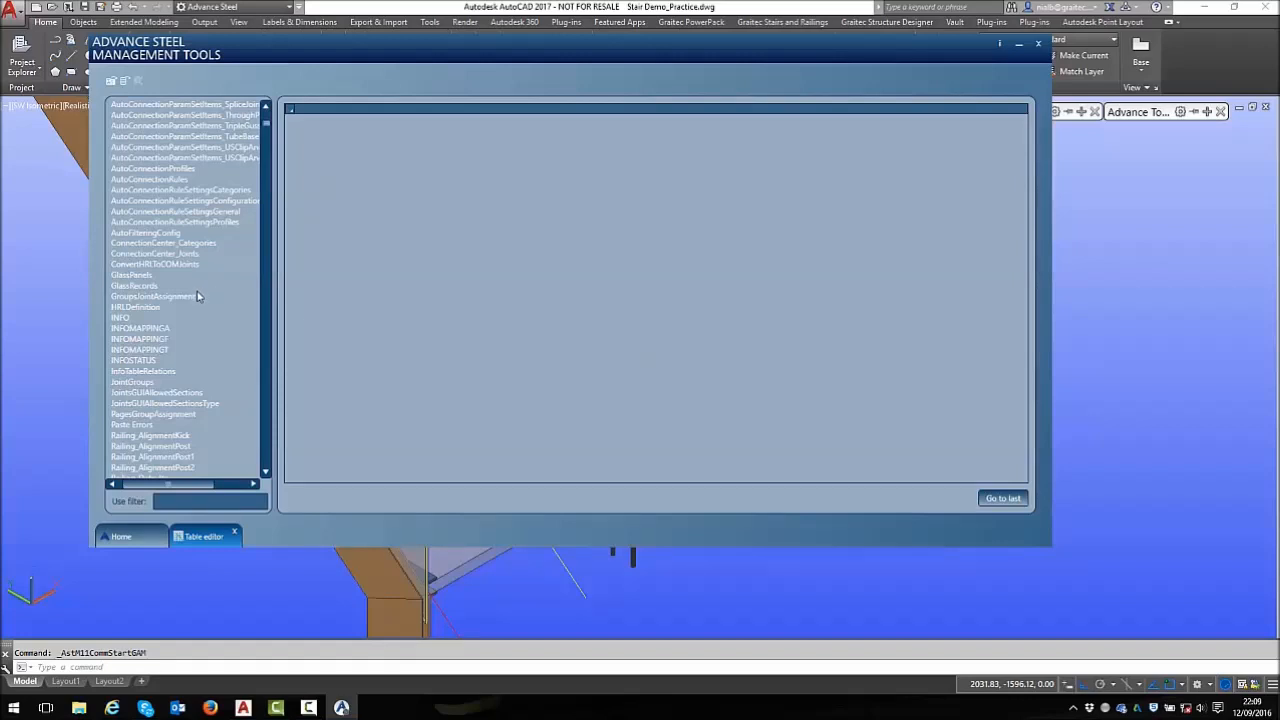
pyautogui.scroll(-2, 200, 361)
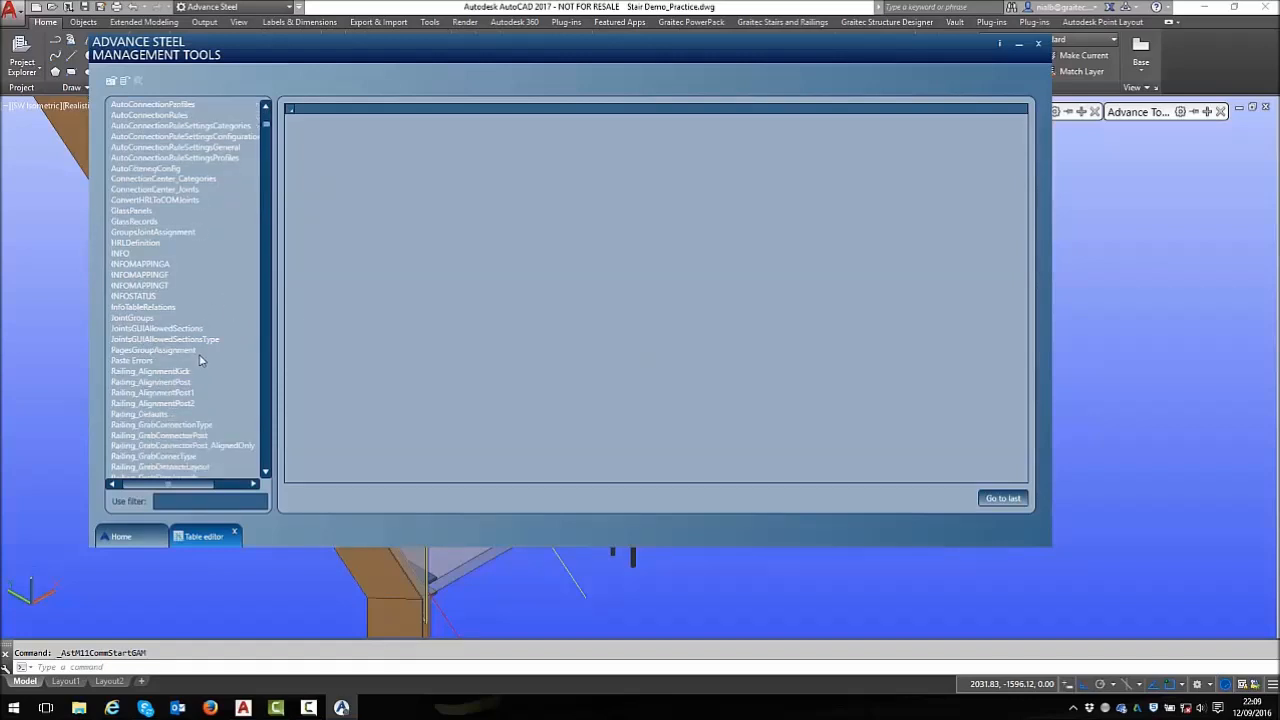
pyautogui.click(150, 329)
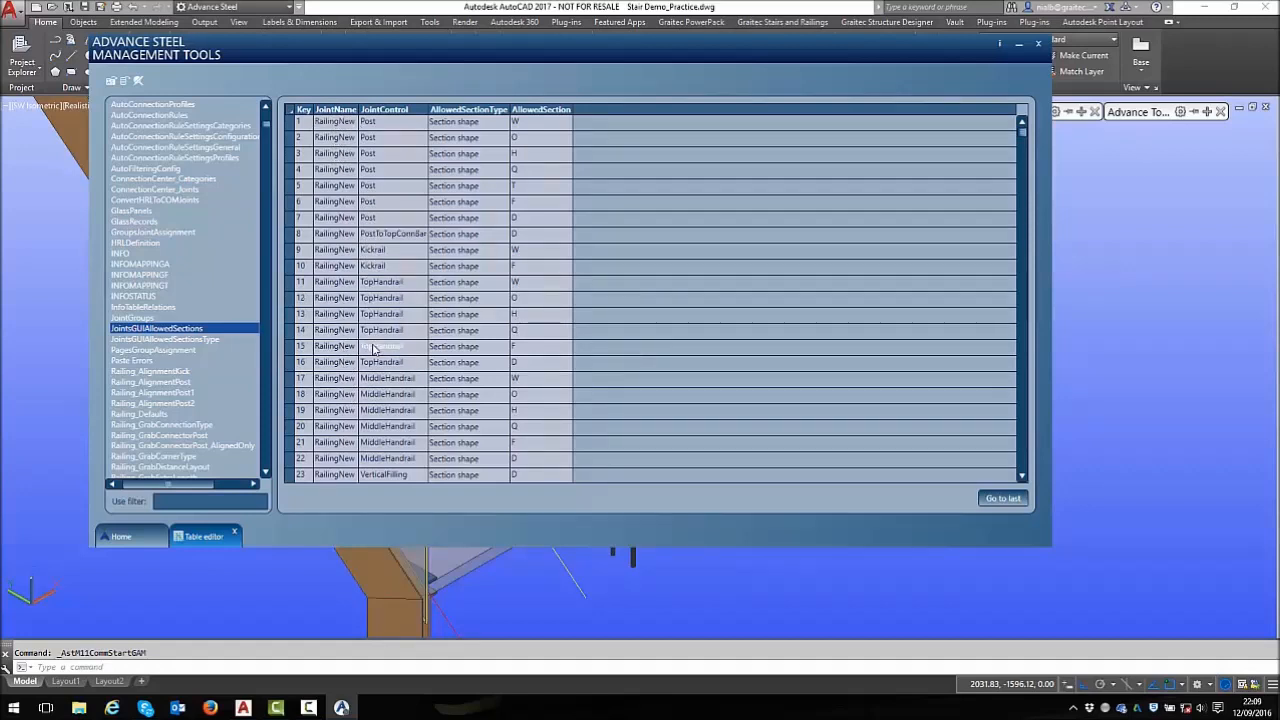
# Examine the joint names, joint controls and allowed sections listed in the table, down to the custom entries in its last rows
pyautogui.scroll(-2, 341, 383)
pyautogui.scroll(-16, 341, 381)
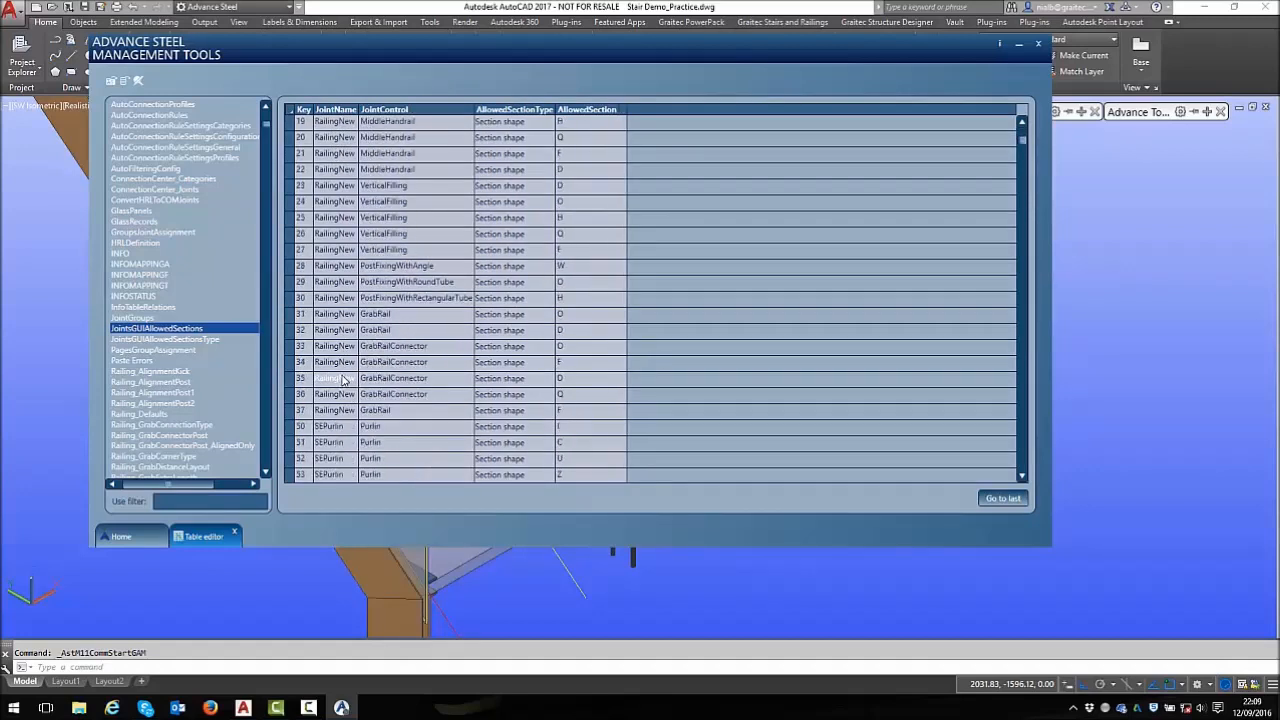
pyautogui.scroll(-20, 341, 380)
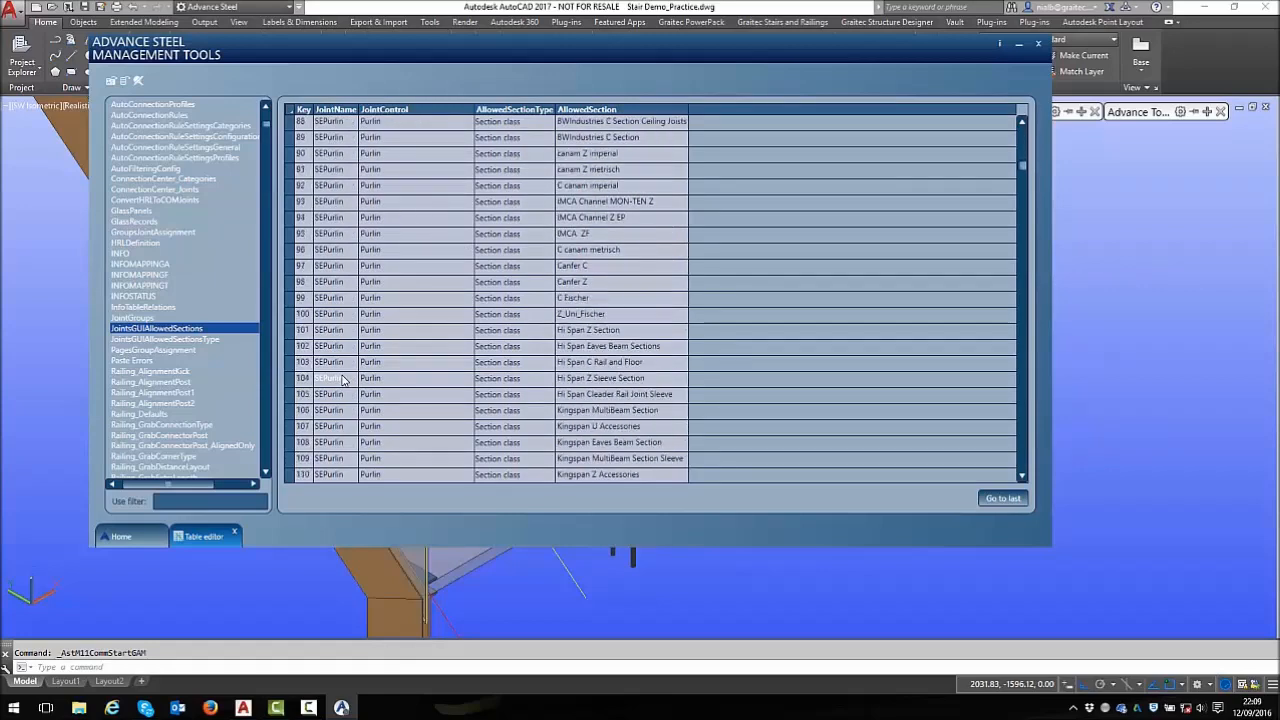
pyautogui.scroll(-20, 341, 380)
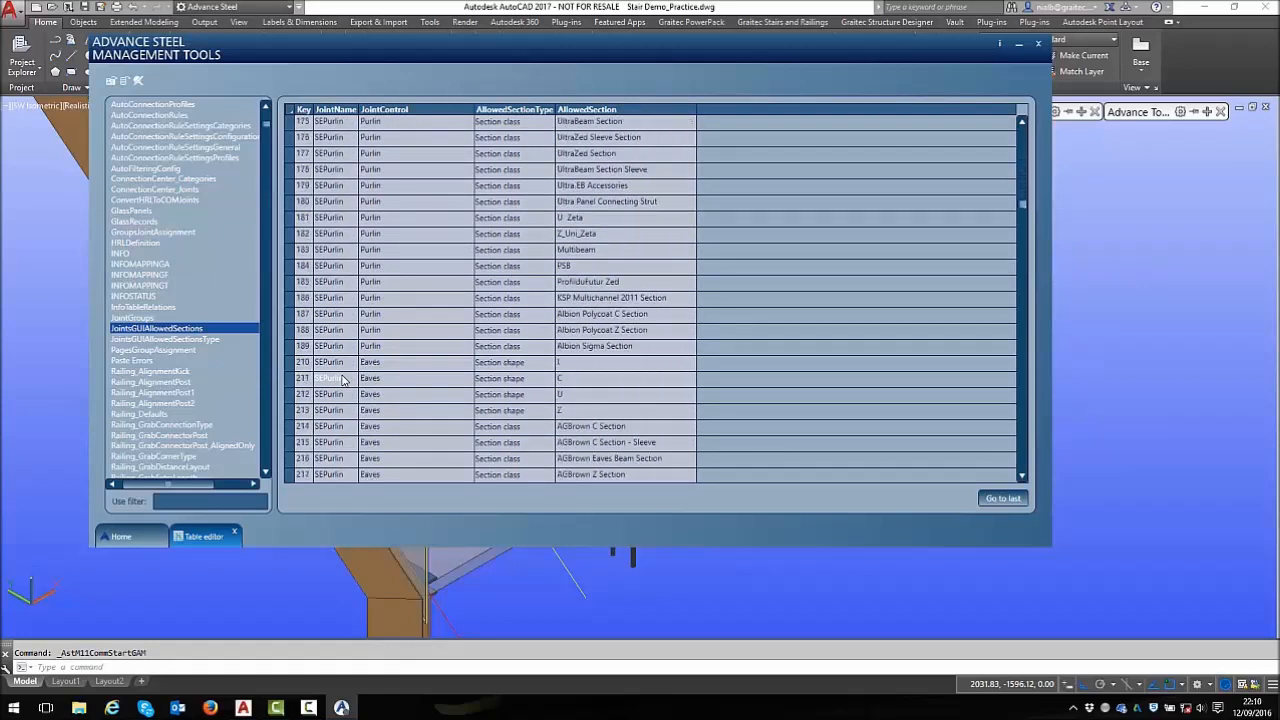
pyautogui.scroll(-20, 341, 380)
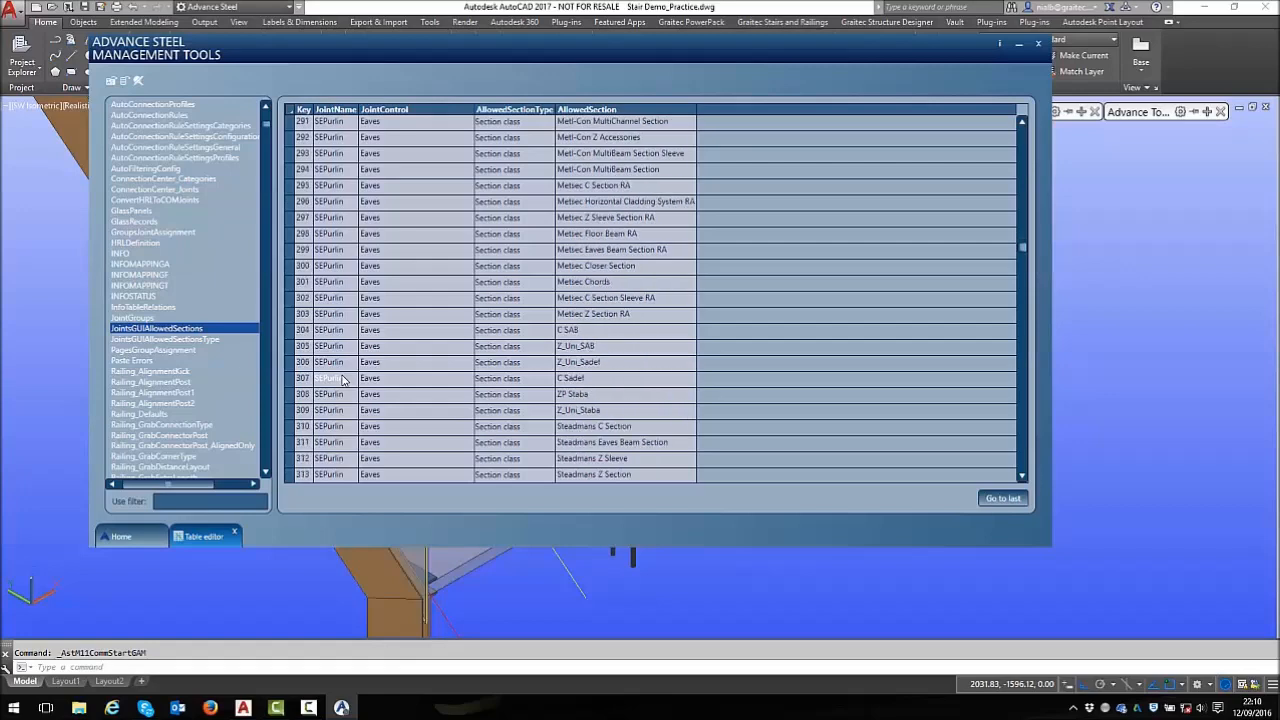
pyautogui.scroll(-12, 341, 380)
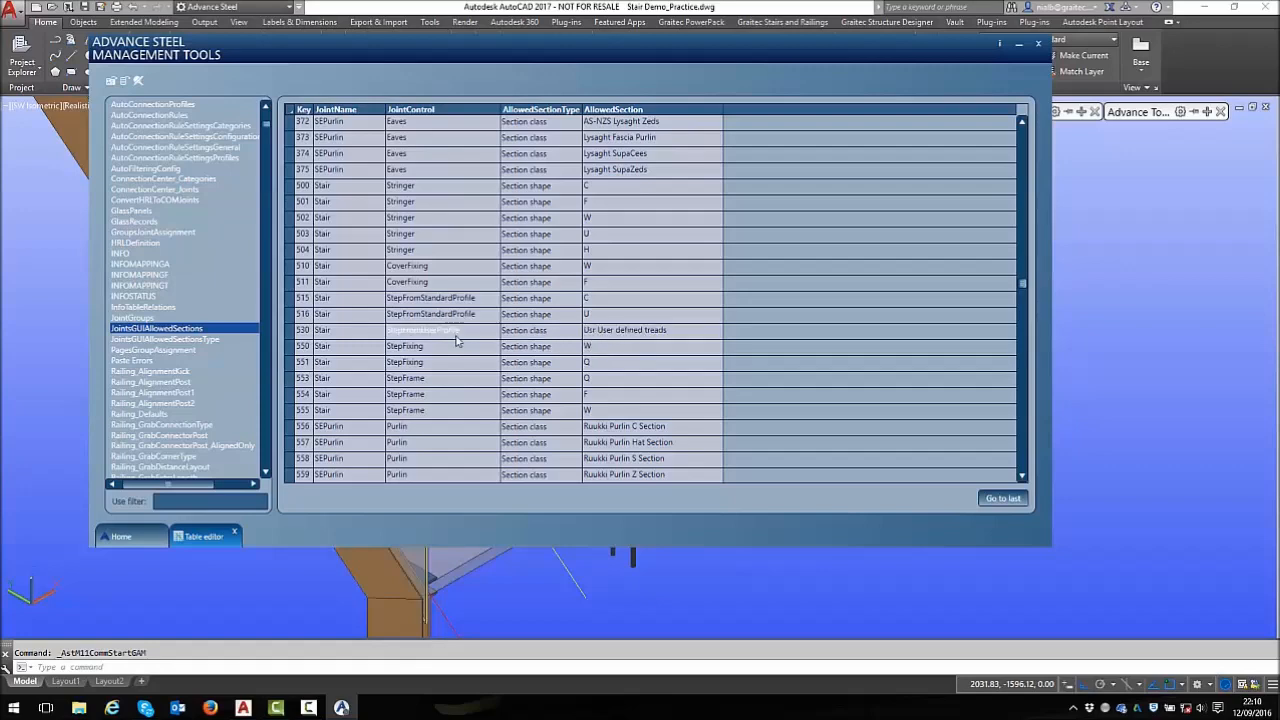
pyautogui.scroll(-7, 400, 250)
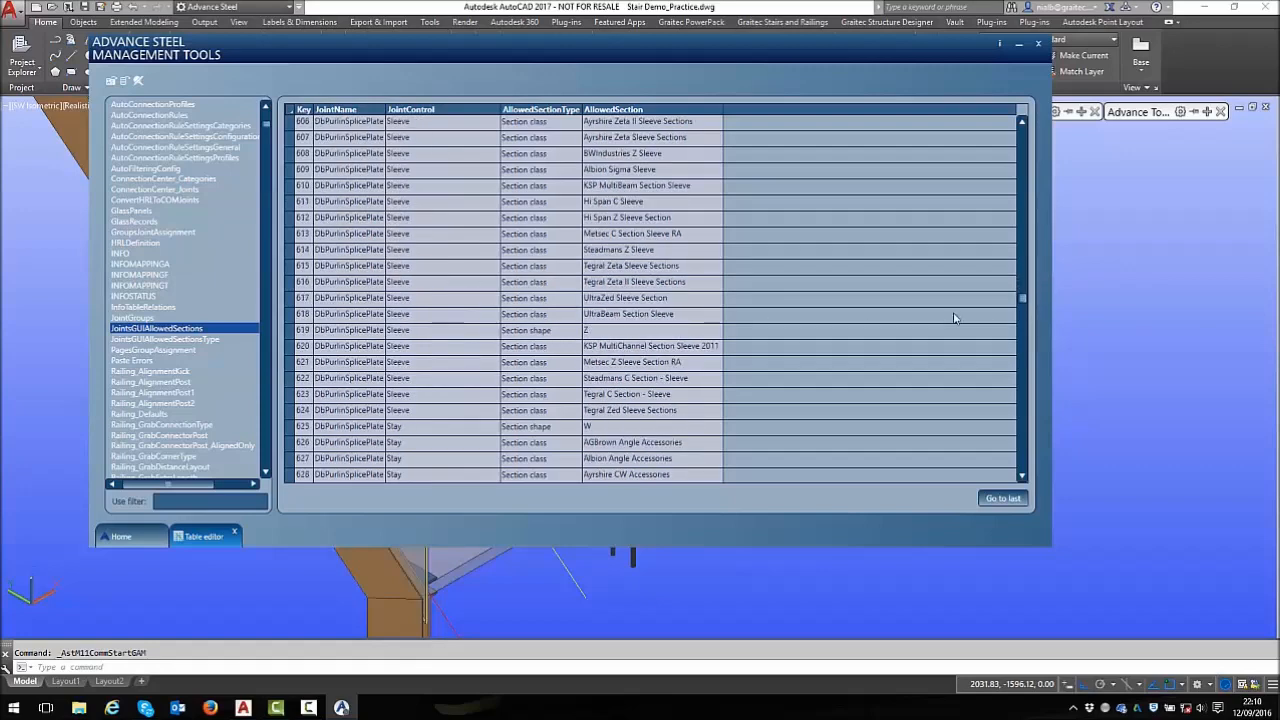
pyautogui.moveTo(1022, 294); pyautogui.dragTo(1017, 480)
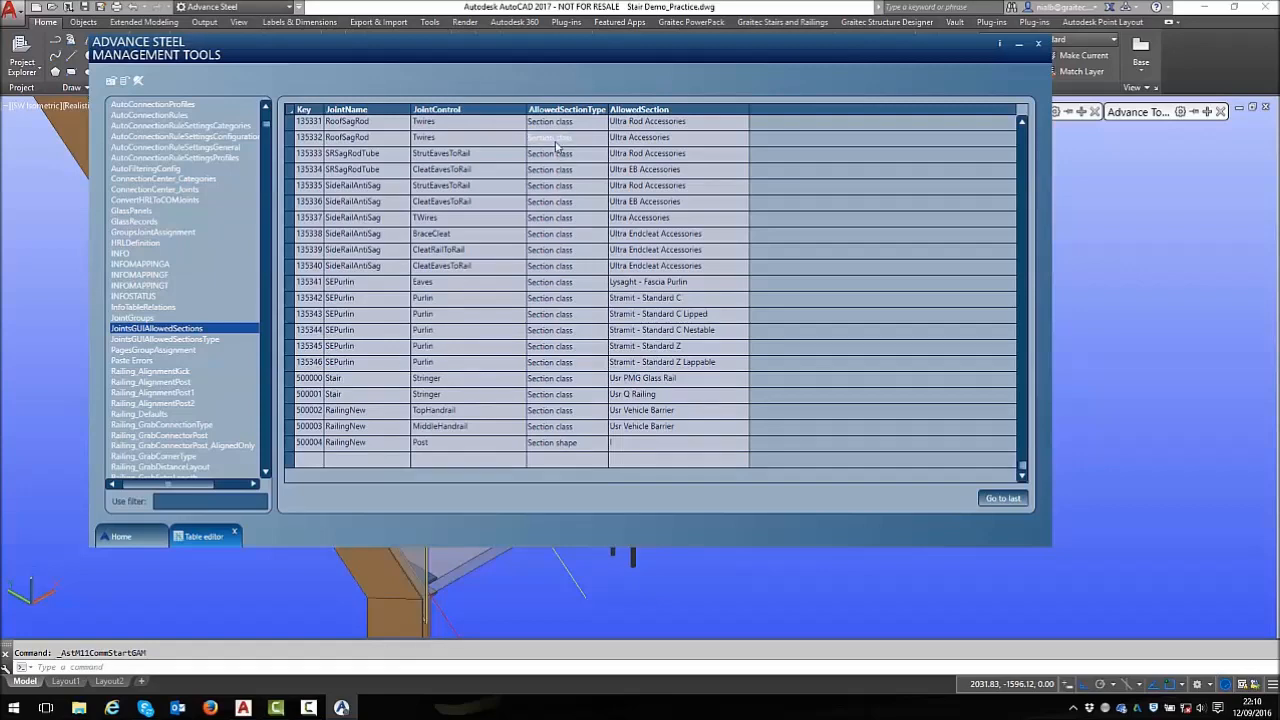
pyautogui.scroll(4, 560, 263)
pyautogui.scroll(15, 560, 263)
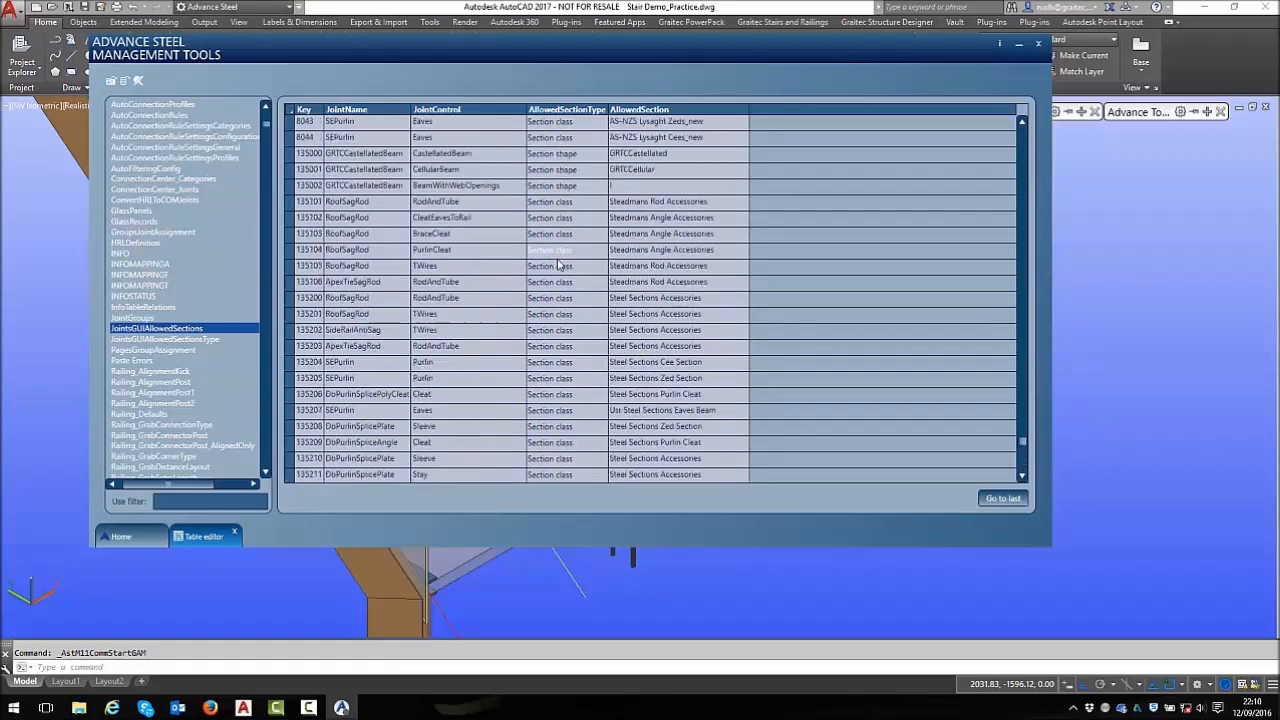
pyautogui.scroll(4, 558, 264)
pyautogui.scroll(-4, 558, 264)
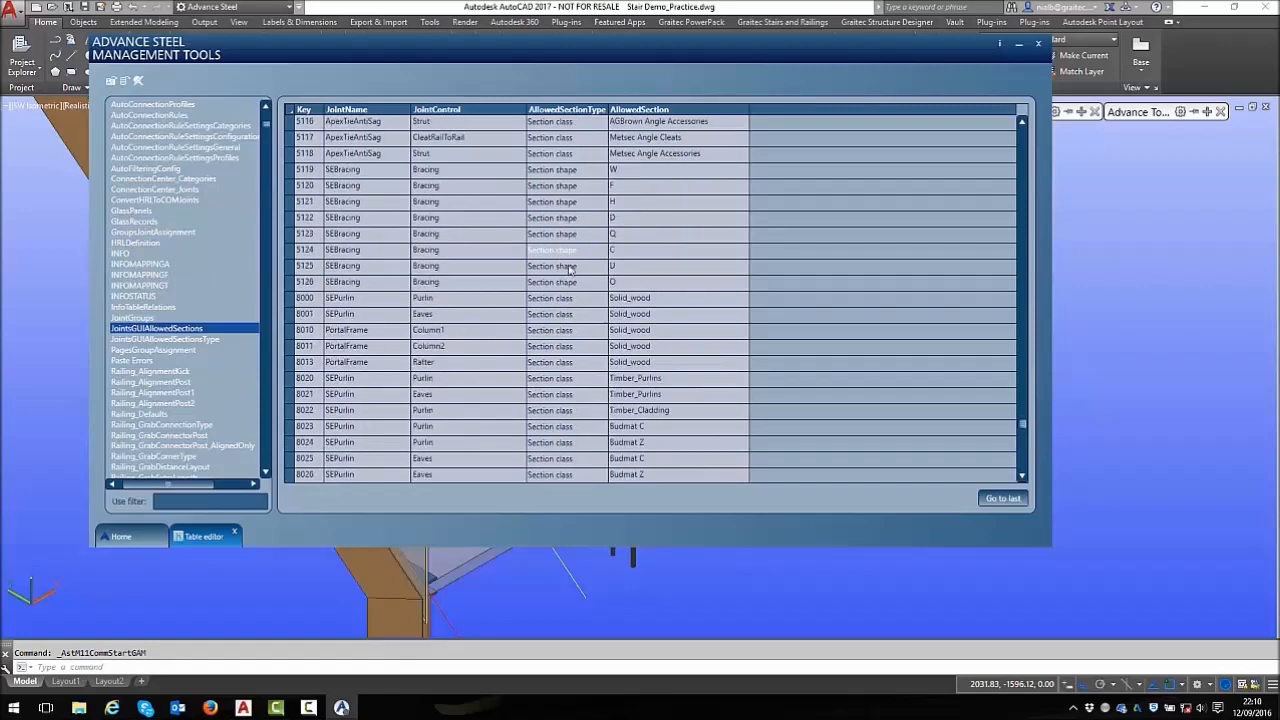
pyautogui.scroll(-15, 577, 208)
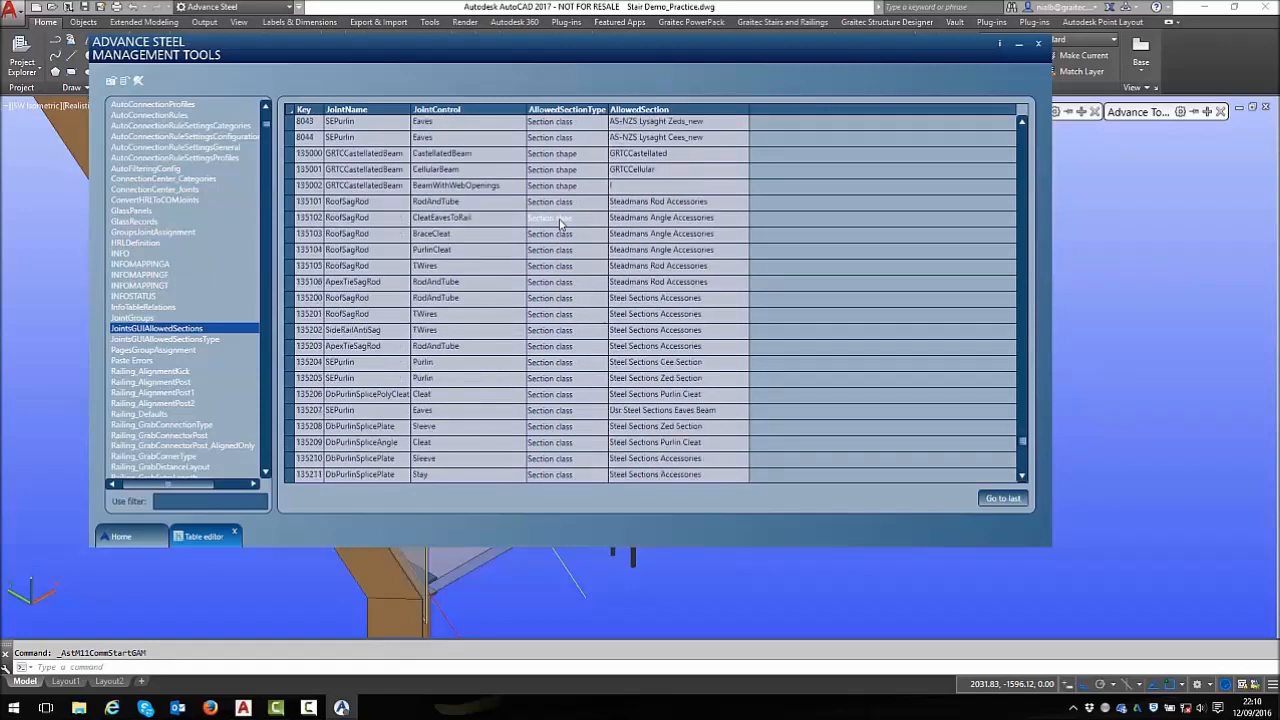
pyautogui.scroll(-2, 553, 234)
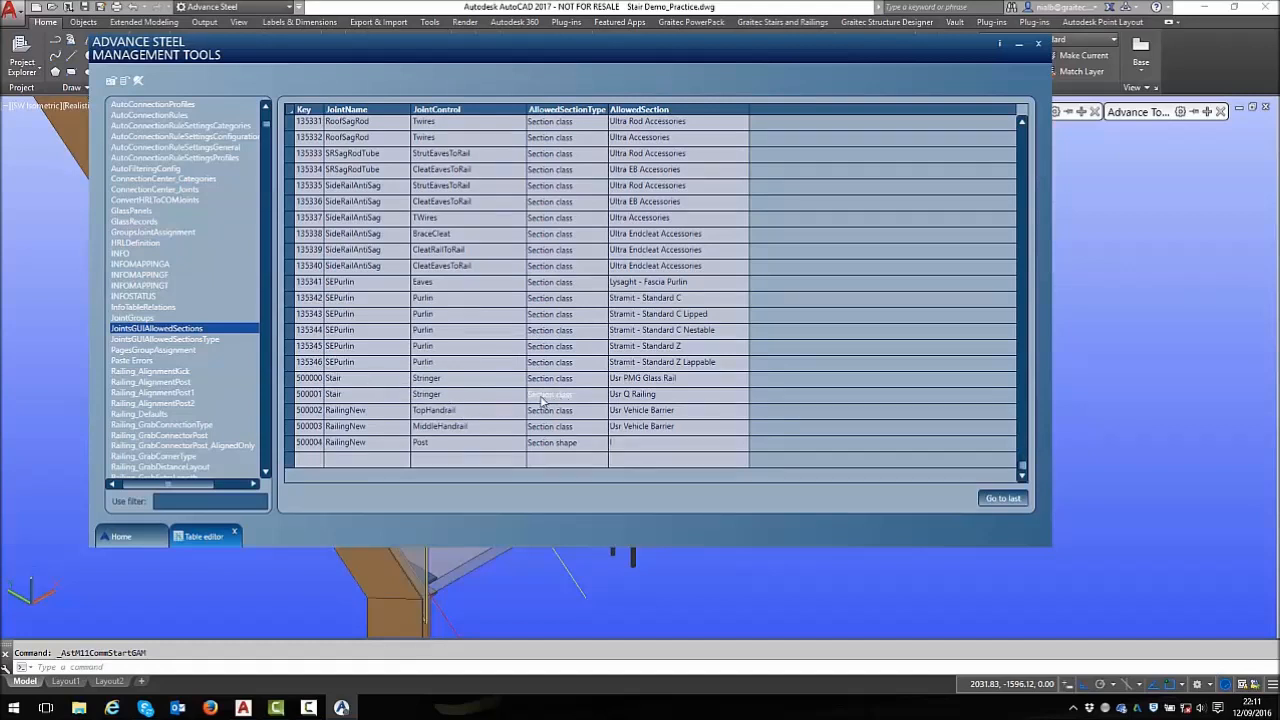
# Choose Section class as the allowed section type for the Stair Stringer row with Usr Q Railing
pyautogui.click(591, 403)
pyautogui.click(598, 401)
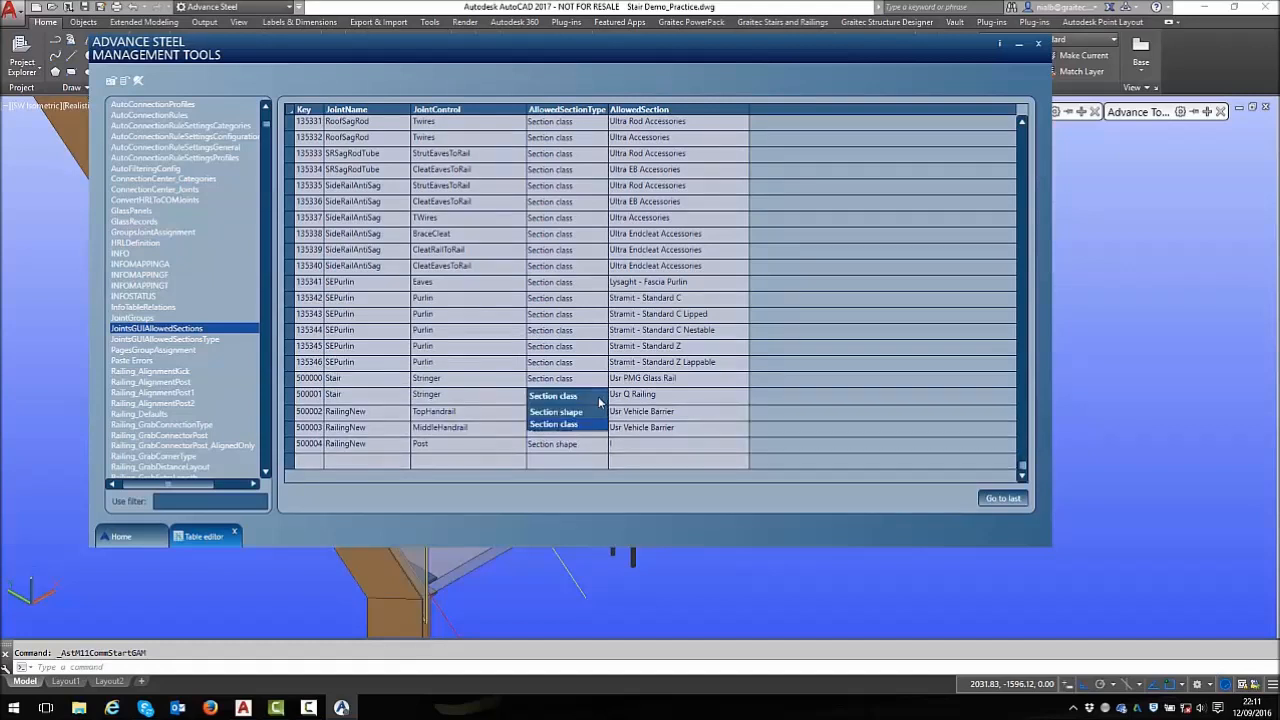
pyautogui.click(568, 425)
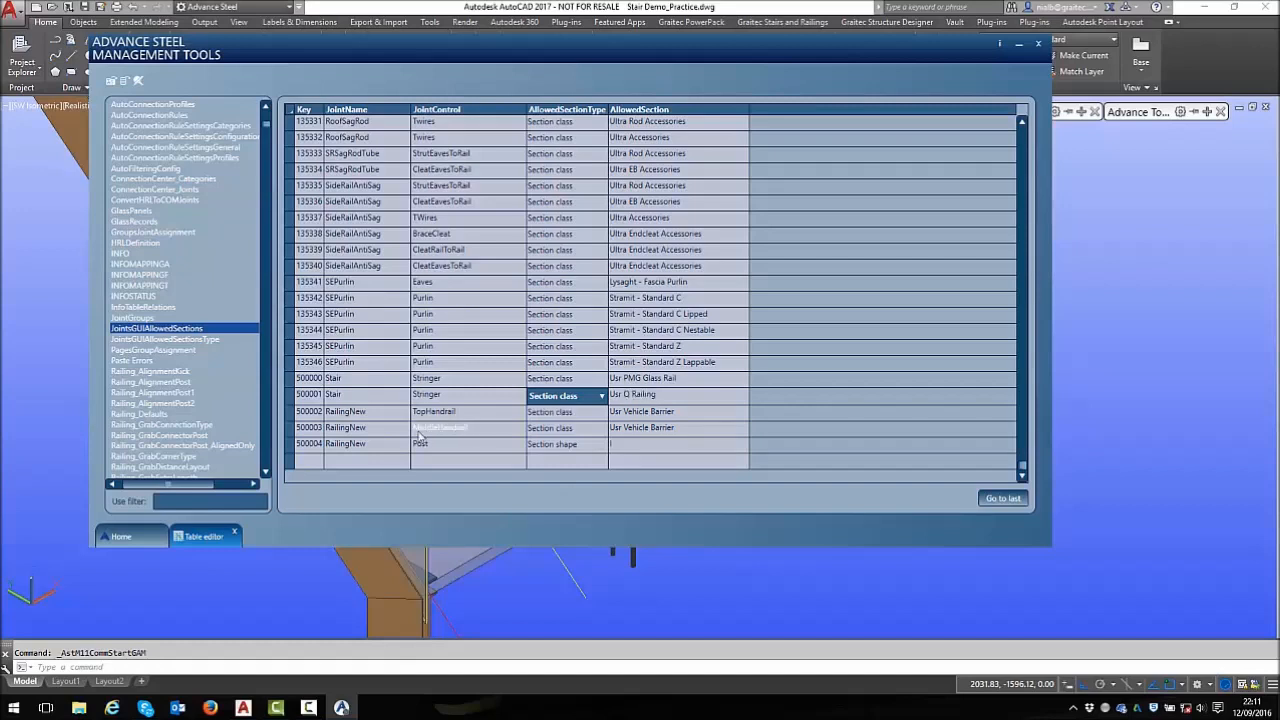
# Go through the Key, JointName, JointControl, AllowedSectionType and AllowedSection fields of the empty row below the last entry
pyautogui.click(309, 460)
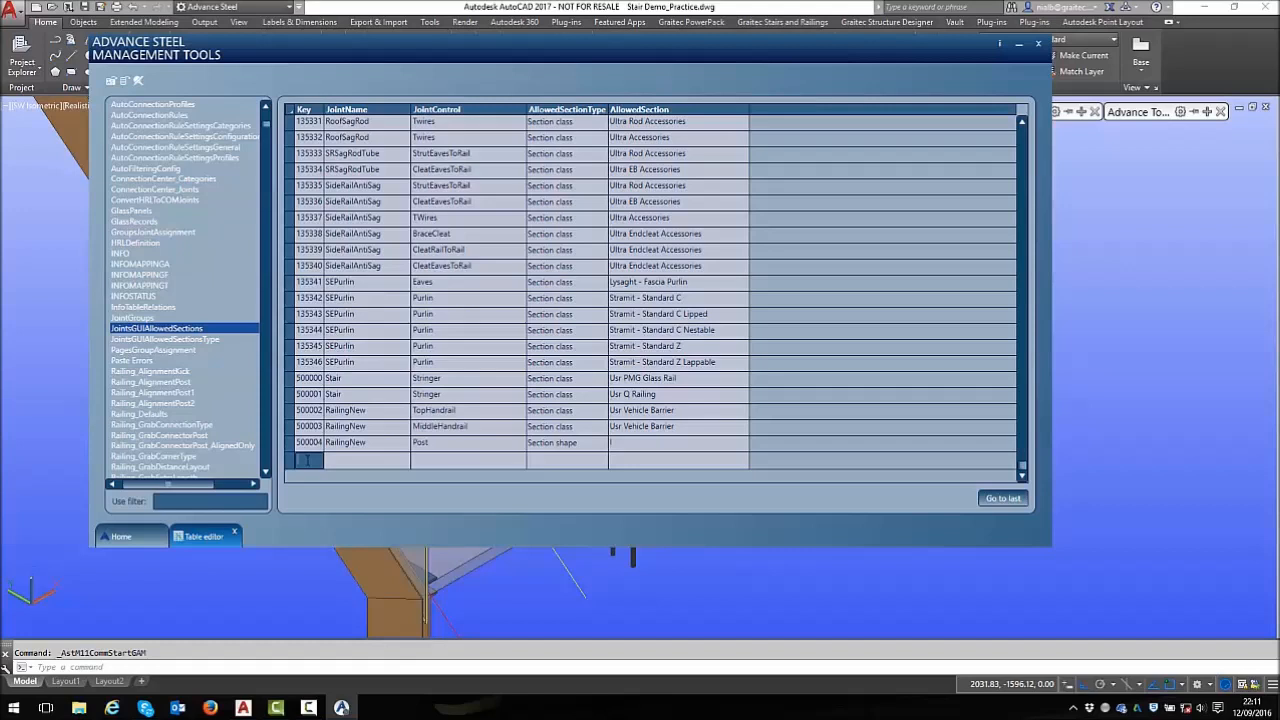
pyautogui.click(345, 460)
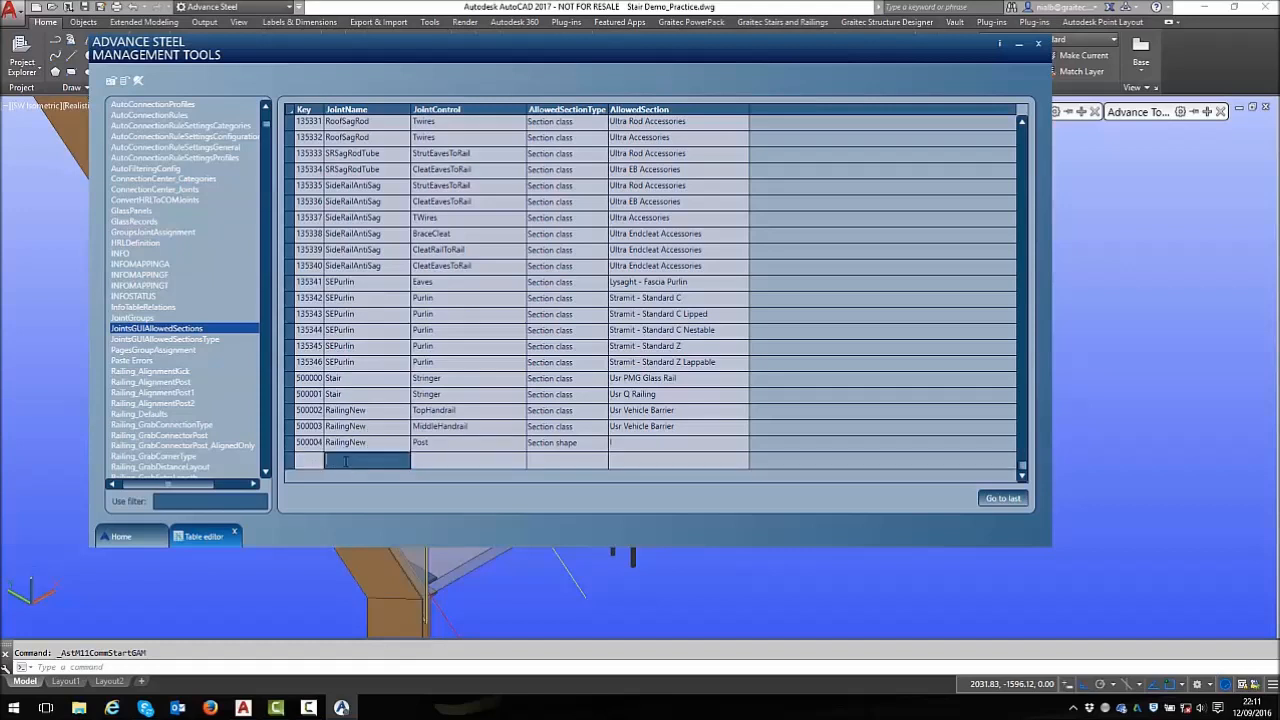
pyautogui.click(434, 466)
pyautogui.click(575, 460)
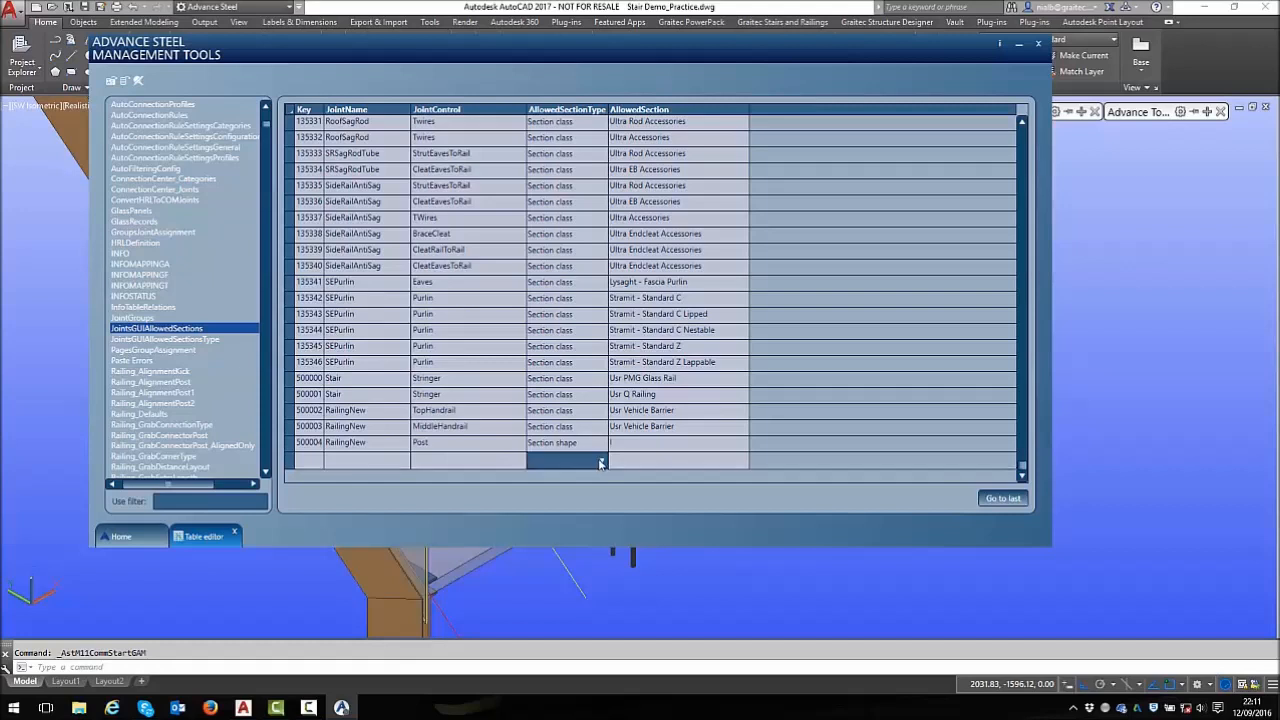
pyautogui.click(605, 462)
pyautogui.click(585, 464)
pyautogui.click(629, 462)
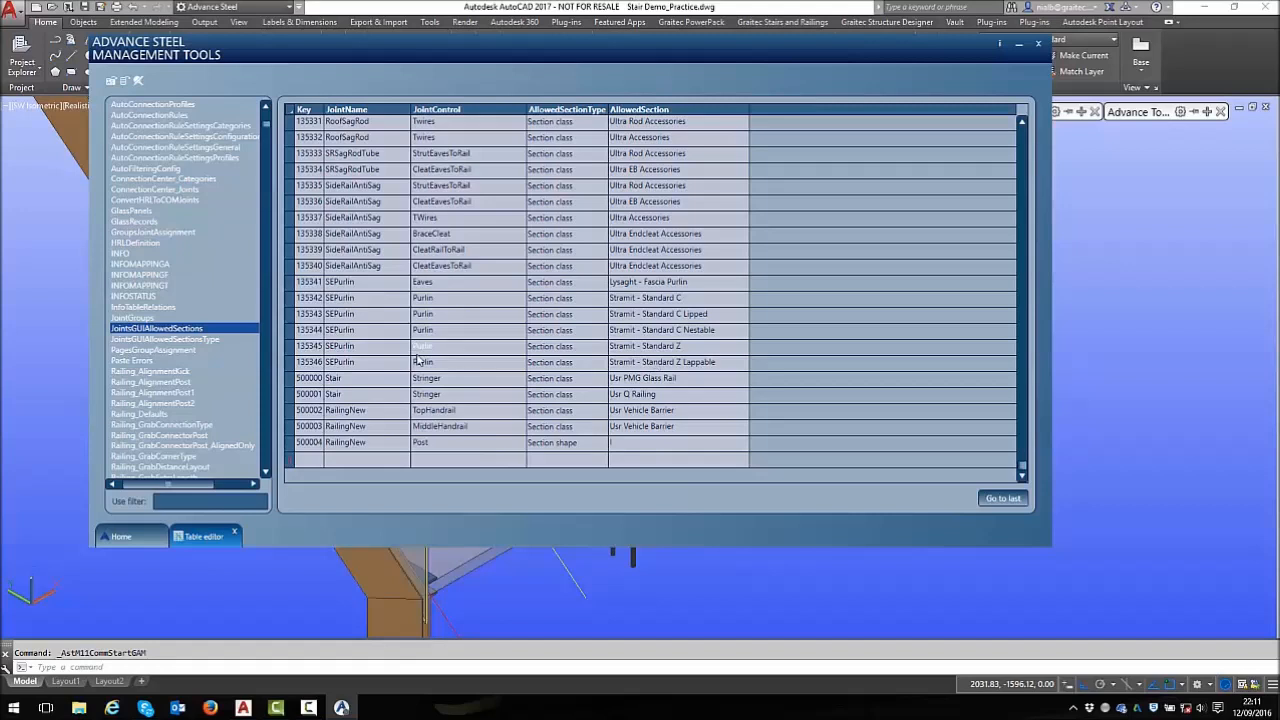
# Close the Management Tools and reload the defaults from the Advance Steel database
pyautogui.click(1039, 45)
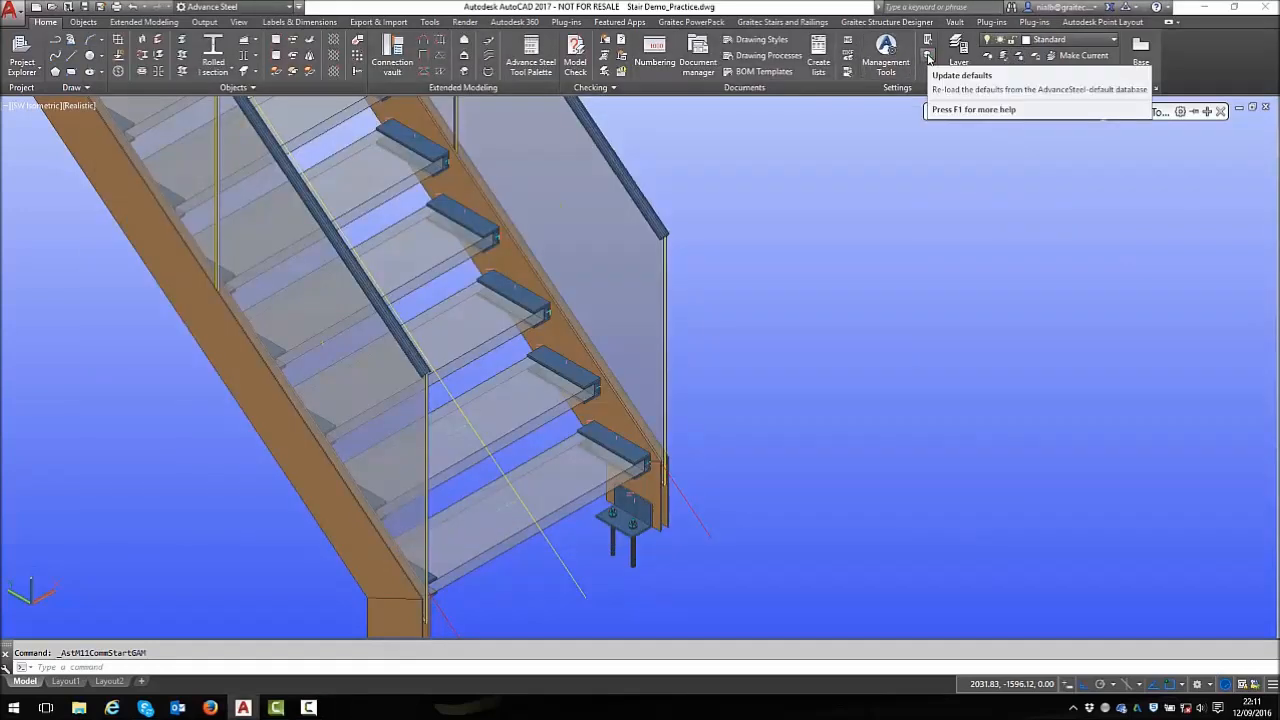
pyautogui.click(928, 57)
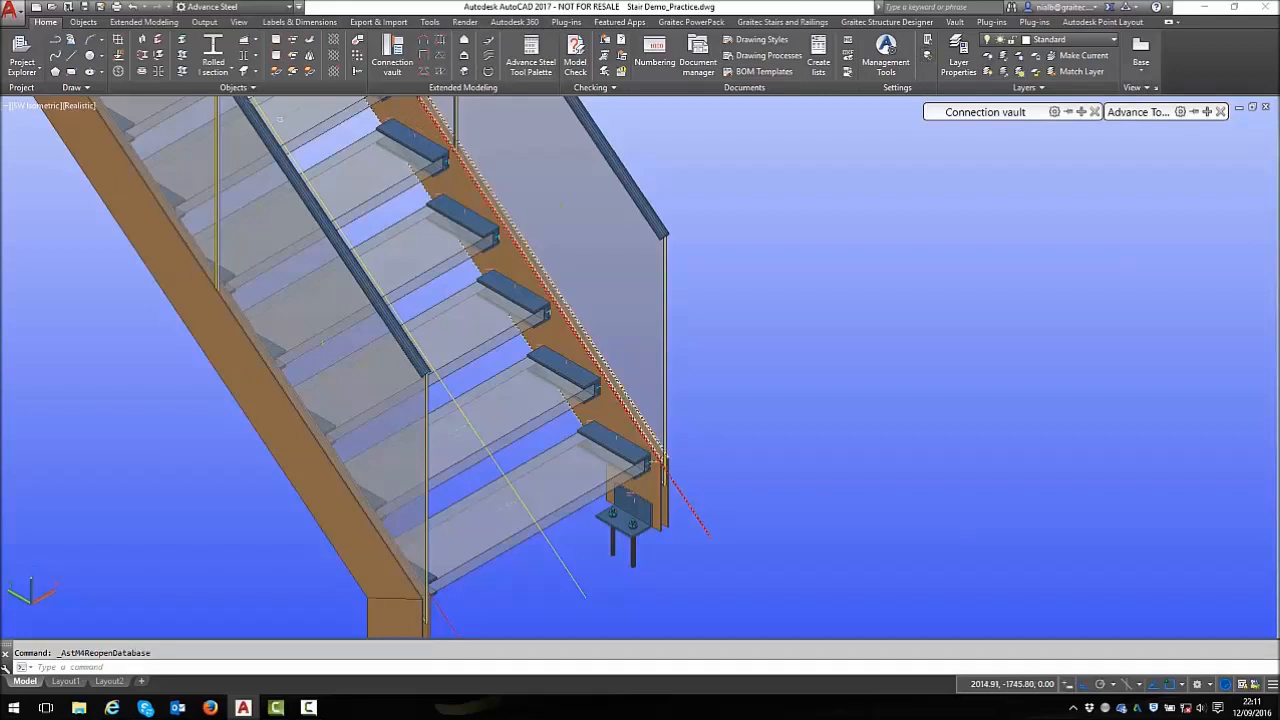
# Open the stair's Advance Joint Properties at the stringer settings
pyautogui.click(285, 433)
pyautogui.rightClick(716, 261)
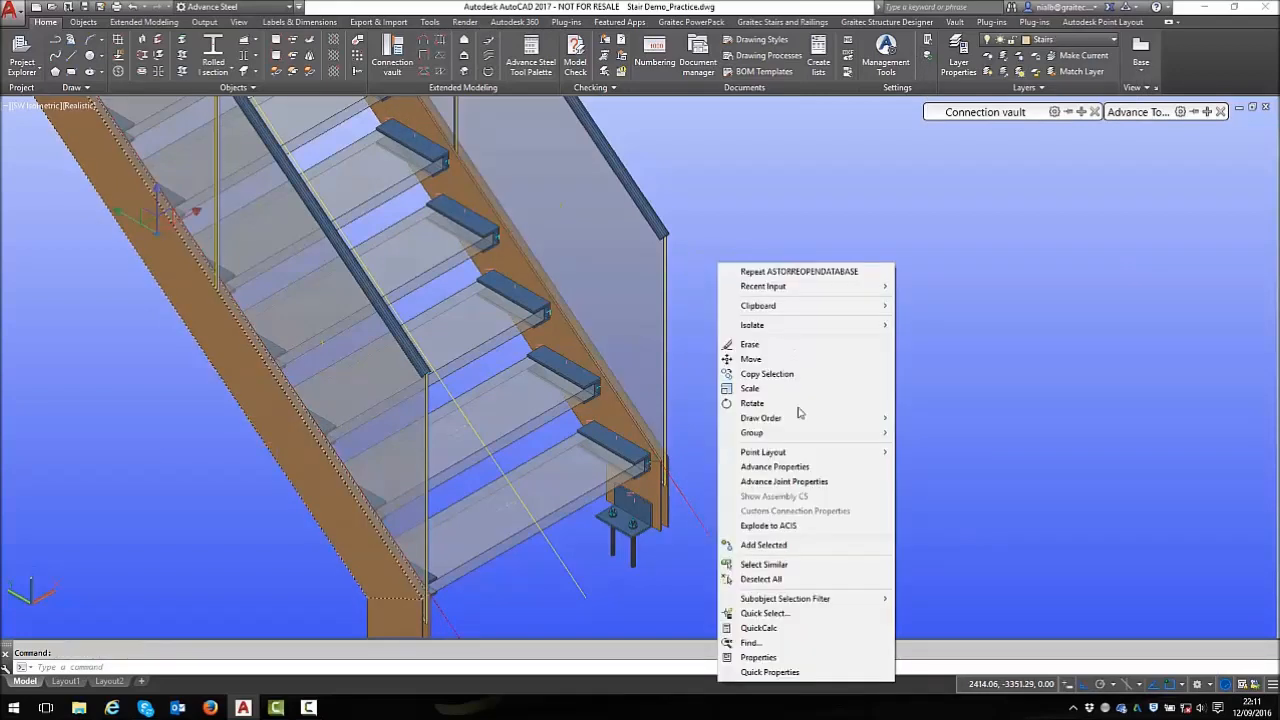
pyautogui.click(791, 482)
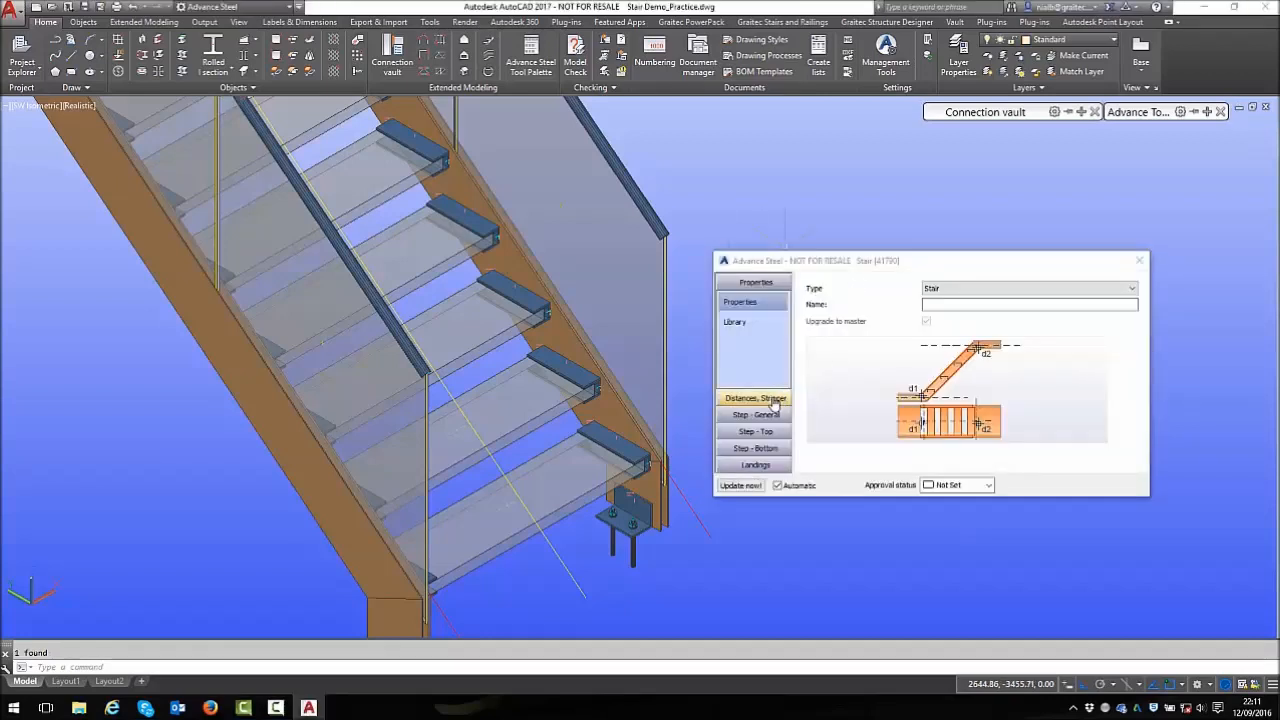
pyautogui.click(773, 403)
pyautogui.click(745, 340)
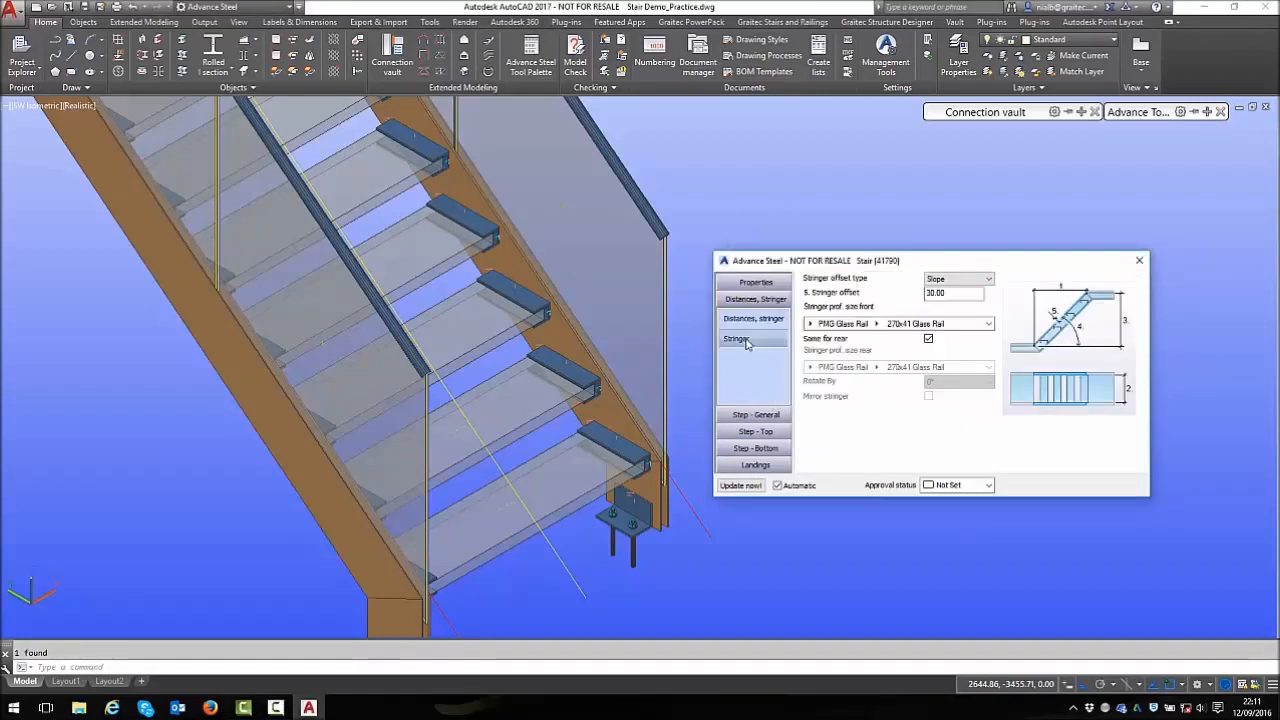
# Set the stair's front stringer profile to Easy Glass Pro from the Q RAILING section class
pyautogui.click(810, 323)
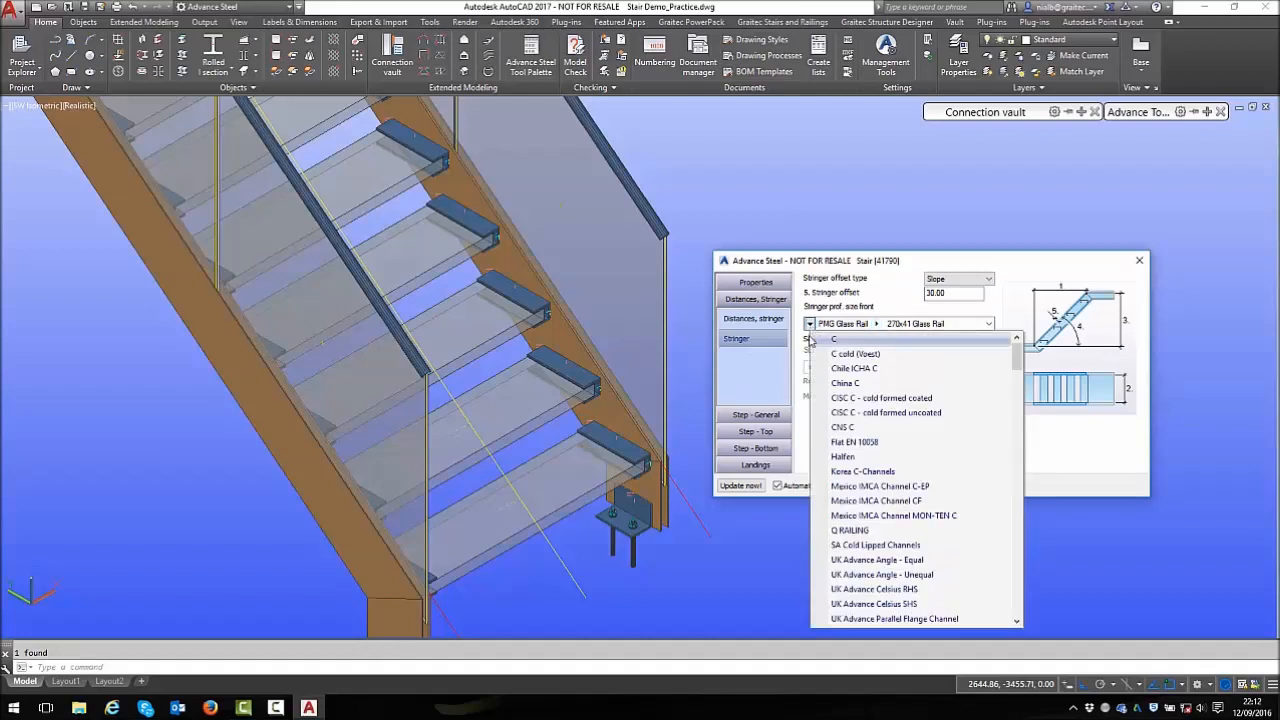
pyautogui.scroll(-1, 878, 470)
pyautogui.click(857, 486)
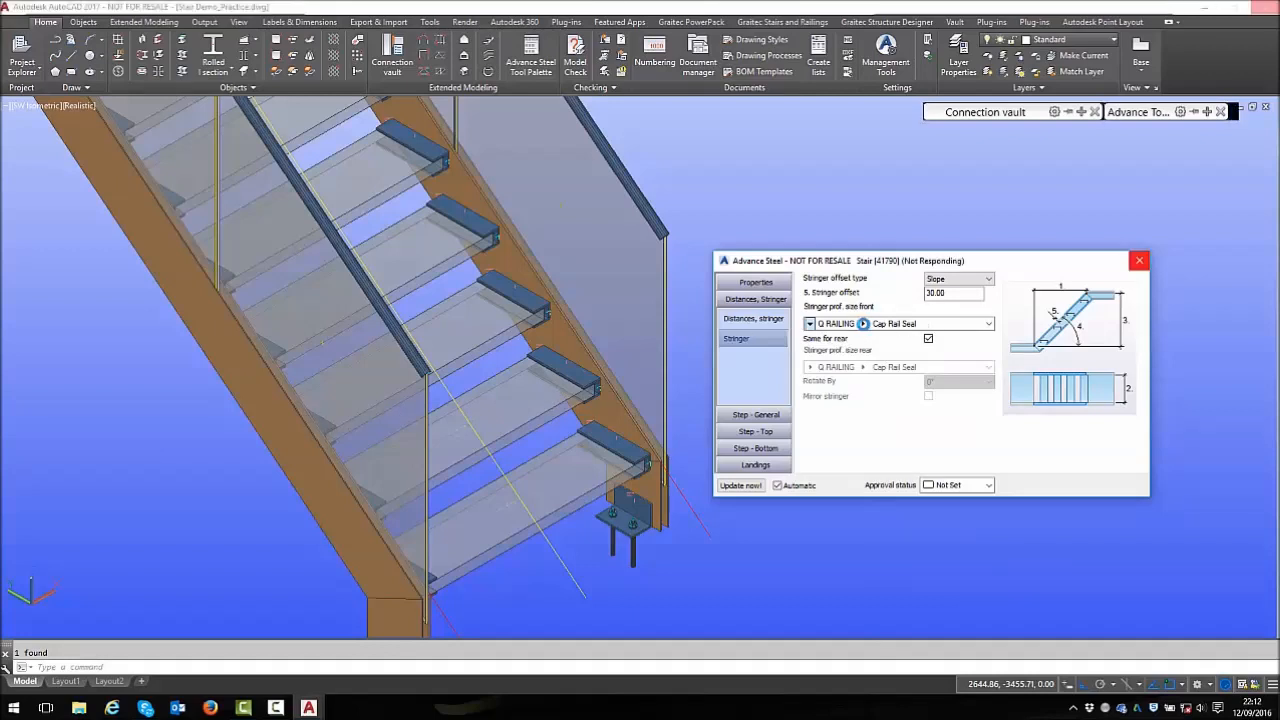
pyautogui.click(864, 325)
pyautogui.click(879, 332)
pyautogui.click(878, 334)
pyautogui.click(884, 369)
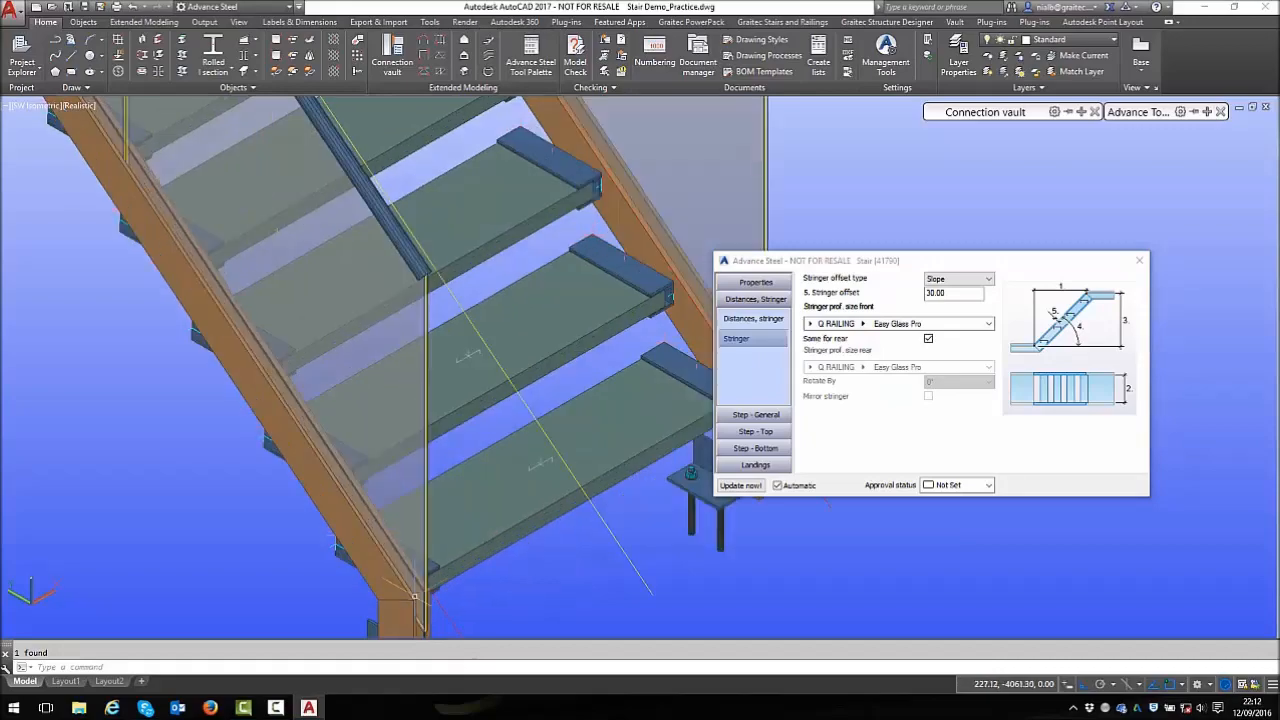
# Examine the changed stringer section at the foot of the stair, and view the whole staircase
pyautogui.scroll(10, 405, 556)
pyautogui.keyDown('shift'); pyautogui.moveTo(372, 564); pyautogui.dragTo(298, 300, button='middle'); pyautogui.keyUp('shift')
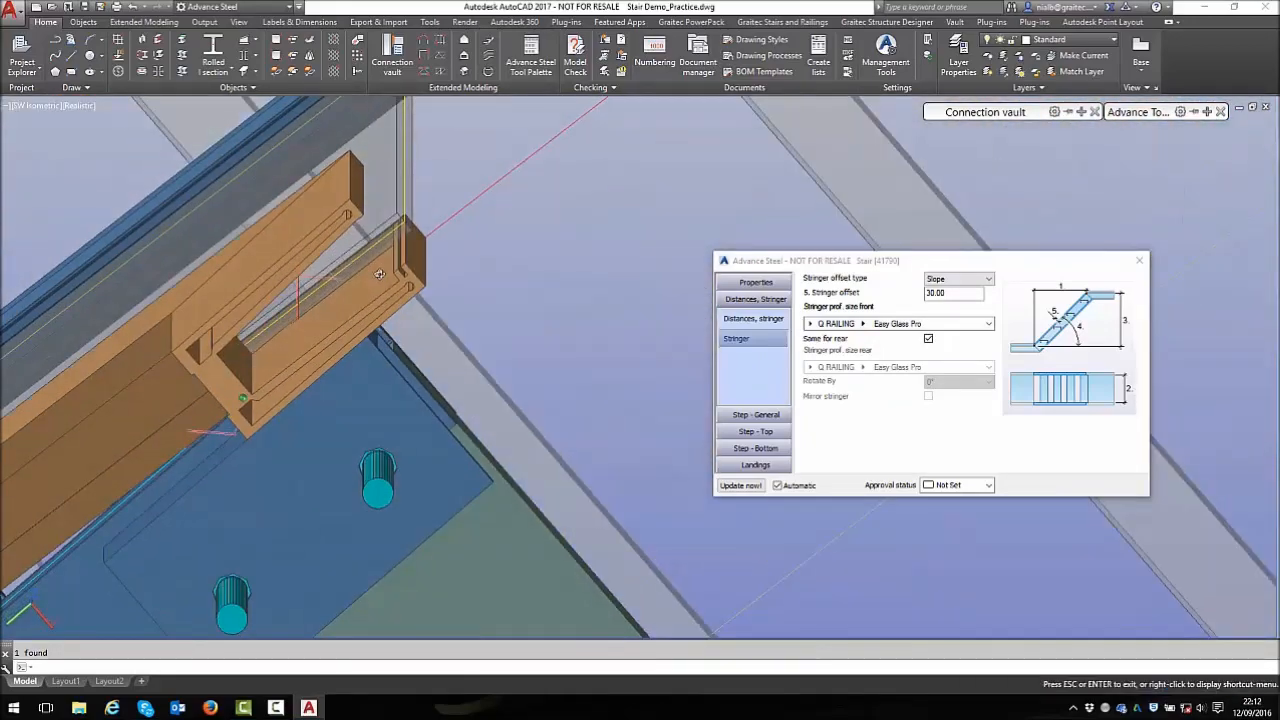
pyautogui.keyDown('shift'); pyautogui.moveTo(412, 242); pyautogui.dragTo(396, 190, button='middle'); pyautogui.keyUp('shift')
pyautogui.scroll(-5, 394, 190)
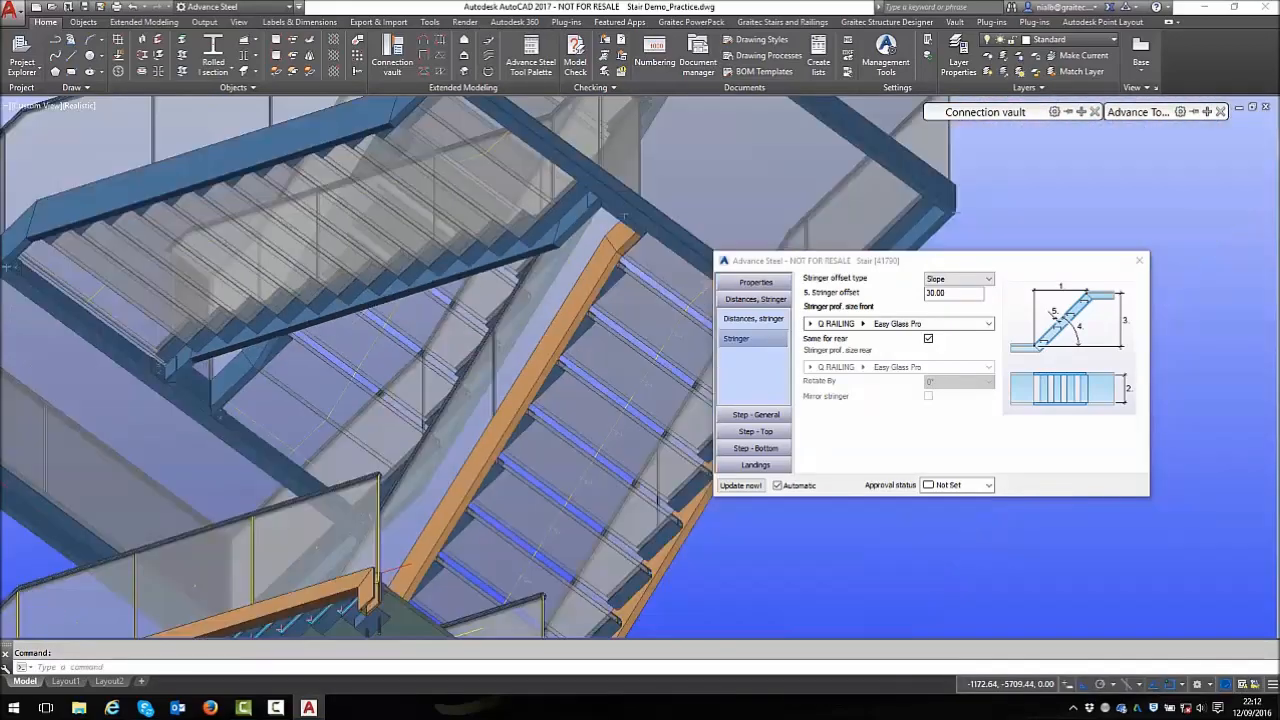
pyautogui.keyDown('shift'); pyautogui.moveTo(377, 385); pyautogui.dragTo(372, 534, button='middle'); pyautogui.keyUp('shift')
pyautogui.scroll(-5, 372, 540)
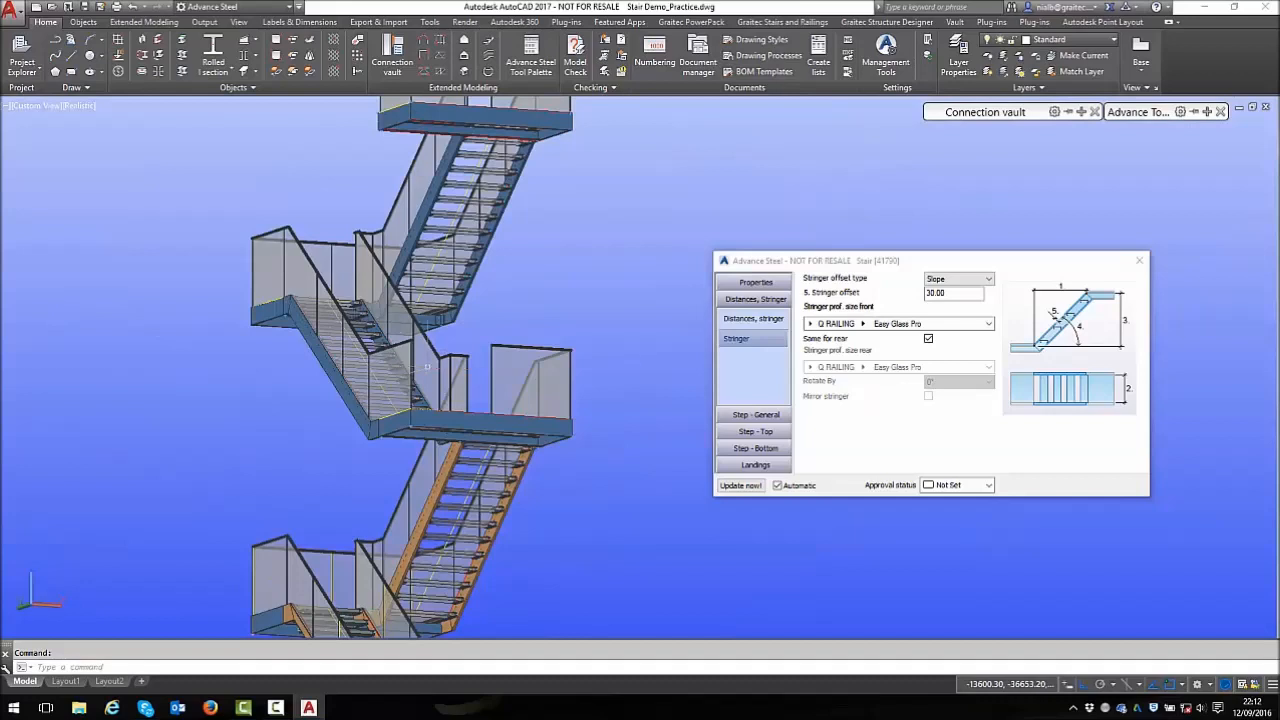
pyautogui.scroll(-2, 371, 603)
pyautogui.keyDown('shift'); pyautogui.moveTo(371, 601); pyautogui.dragTo(357, 647, button='middle'); pyautogui.keyUp('shift')
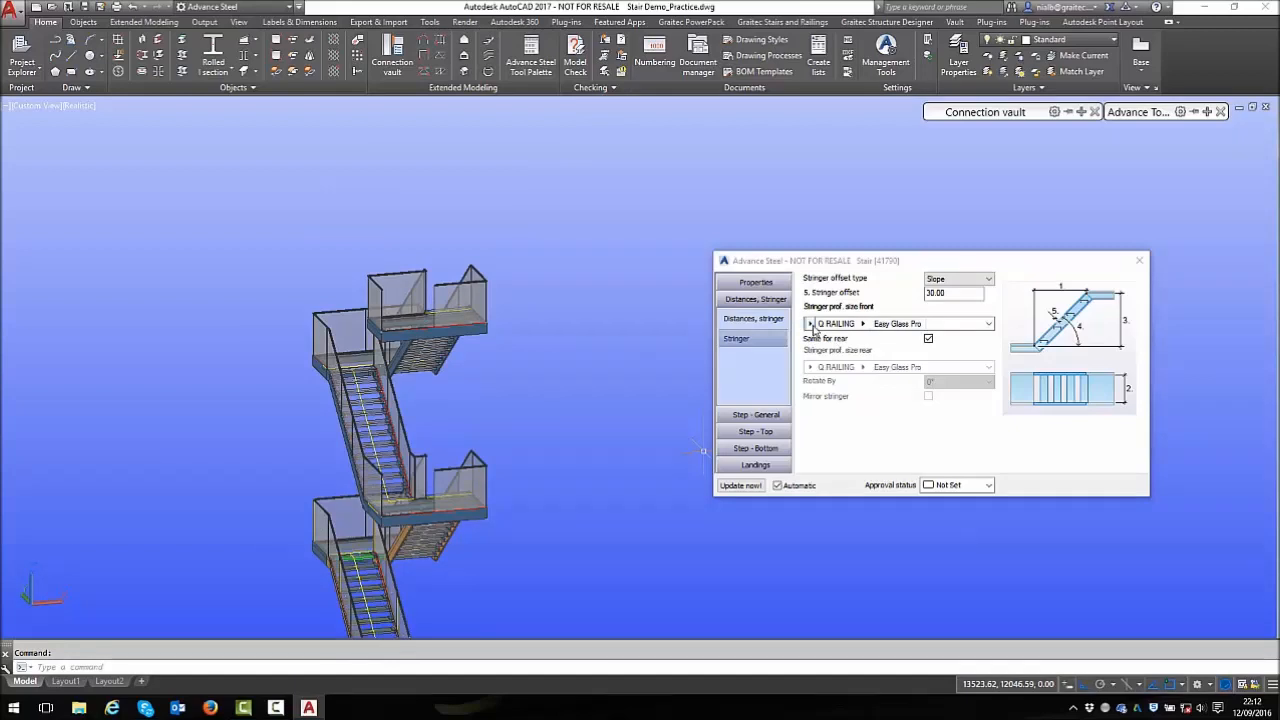
# Set the front stringer profile to PMG Glass Rail 270x41 from the full list of section classes, and close the joint properties
pyautogui.click(815, 327)
pyautogui.scroll(-2, 875, 488)
pyautogui.scroll(-2, 875, 488)
pyautogui.moveTo(920, 620)
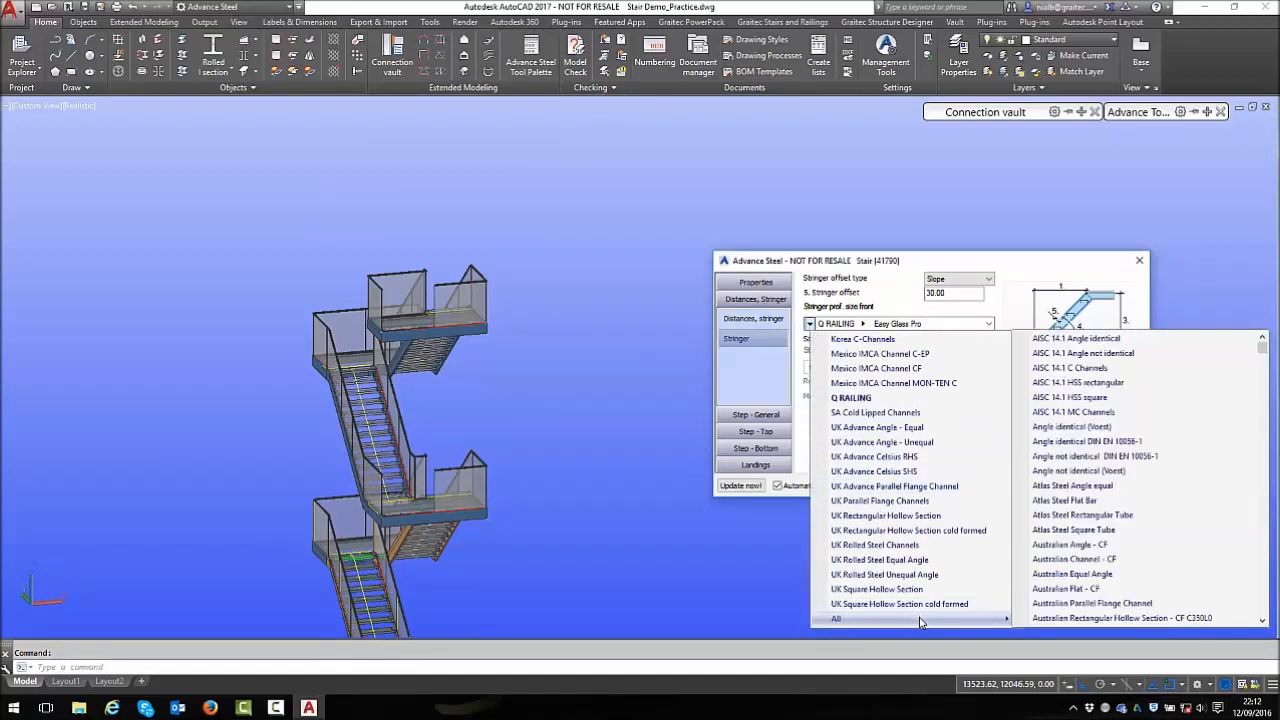
pyautogui.scroll(-7, 1113, 467)
pyautogui.scroll(-10, 1113, 467)
pyautogui.scroll(-10, 1120, 474)
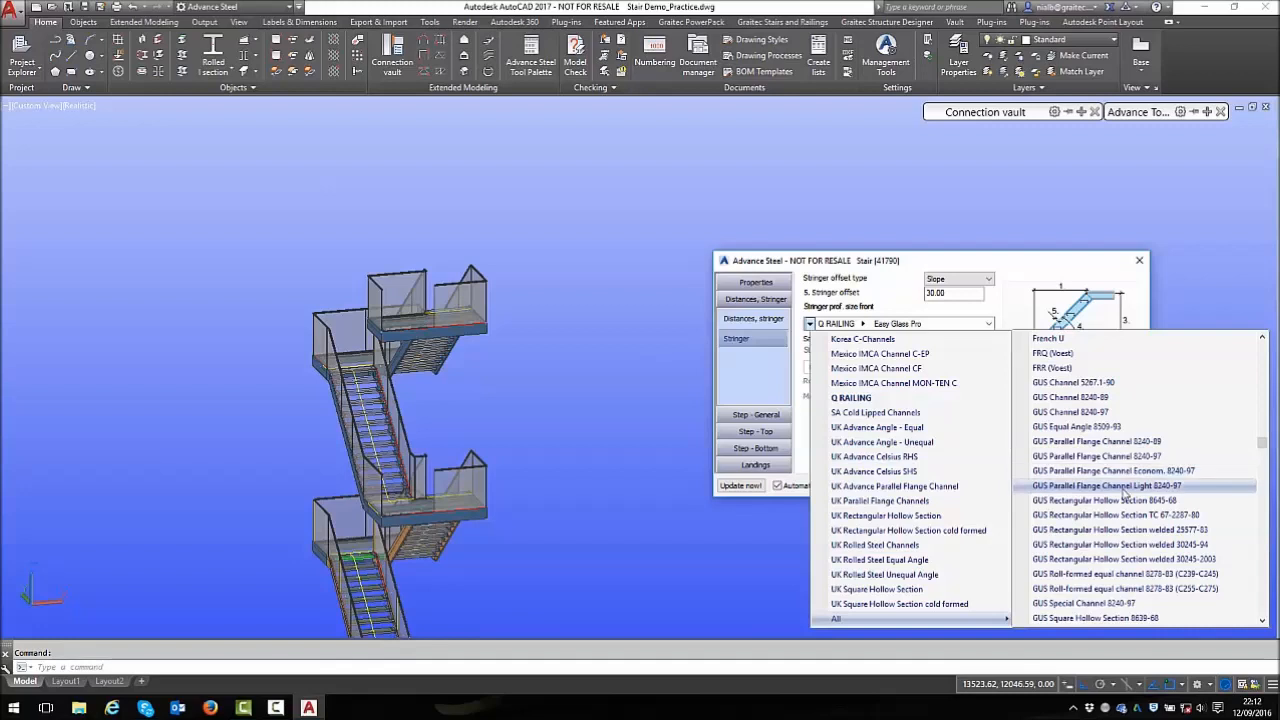
pyautogui.scroll(-7, 1122, 505)
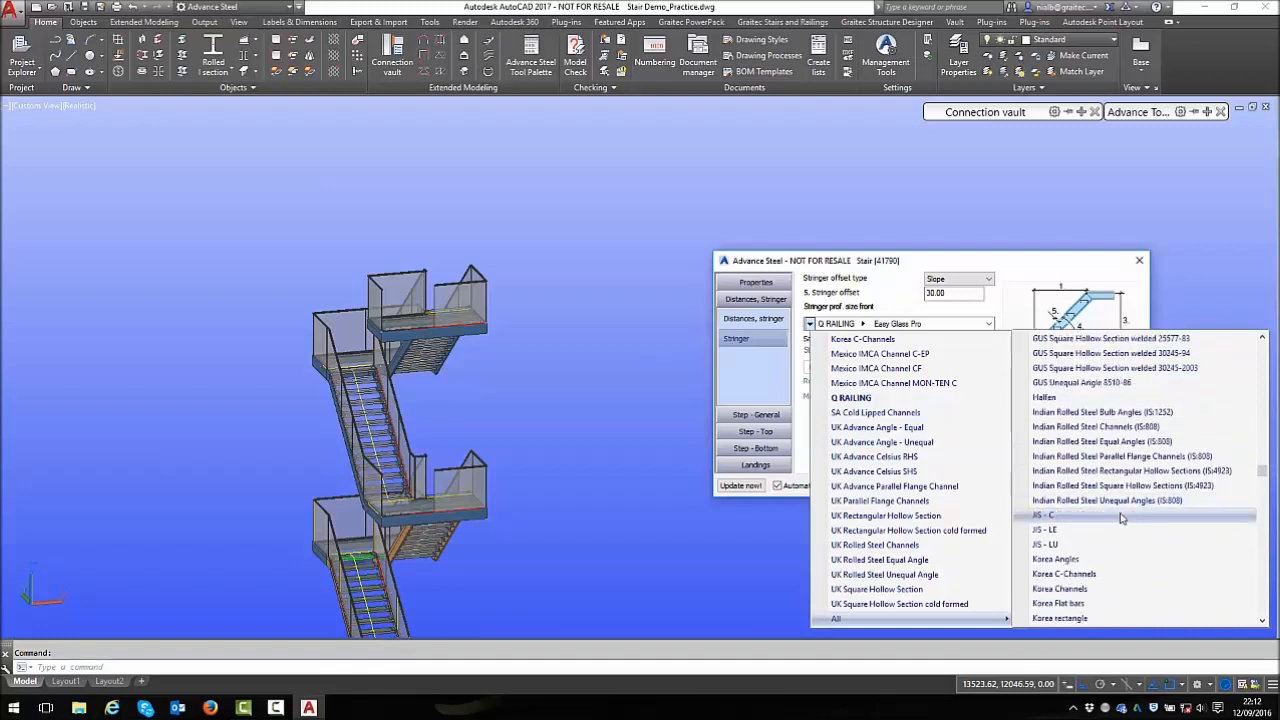
pyautogui.scroll(-5, 1125, 525)
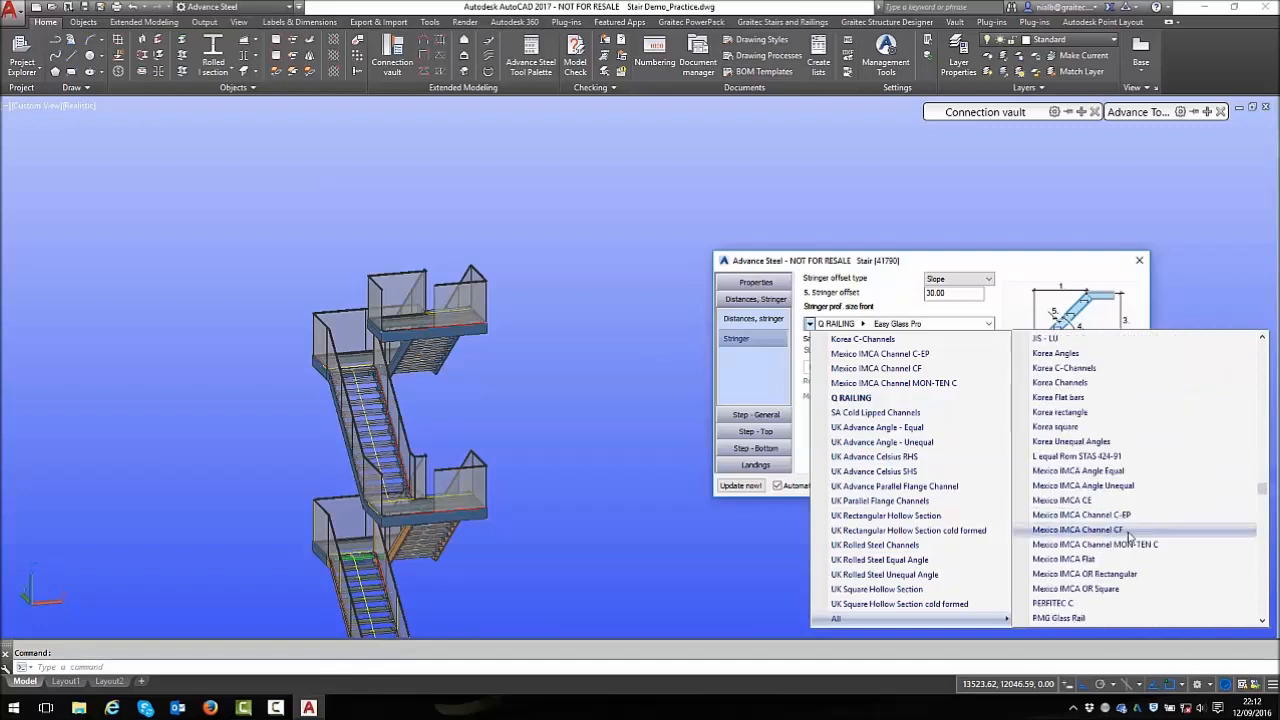
pyautogui.scroll(-3, 1128, 540)
pyautogui.click(1128, 545)
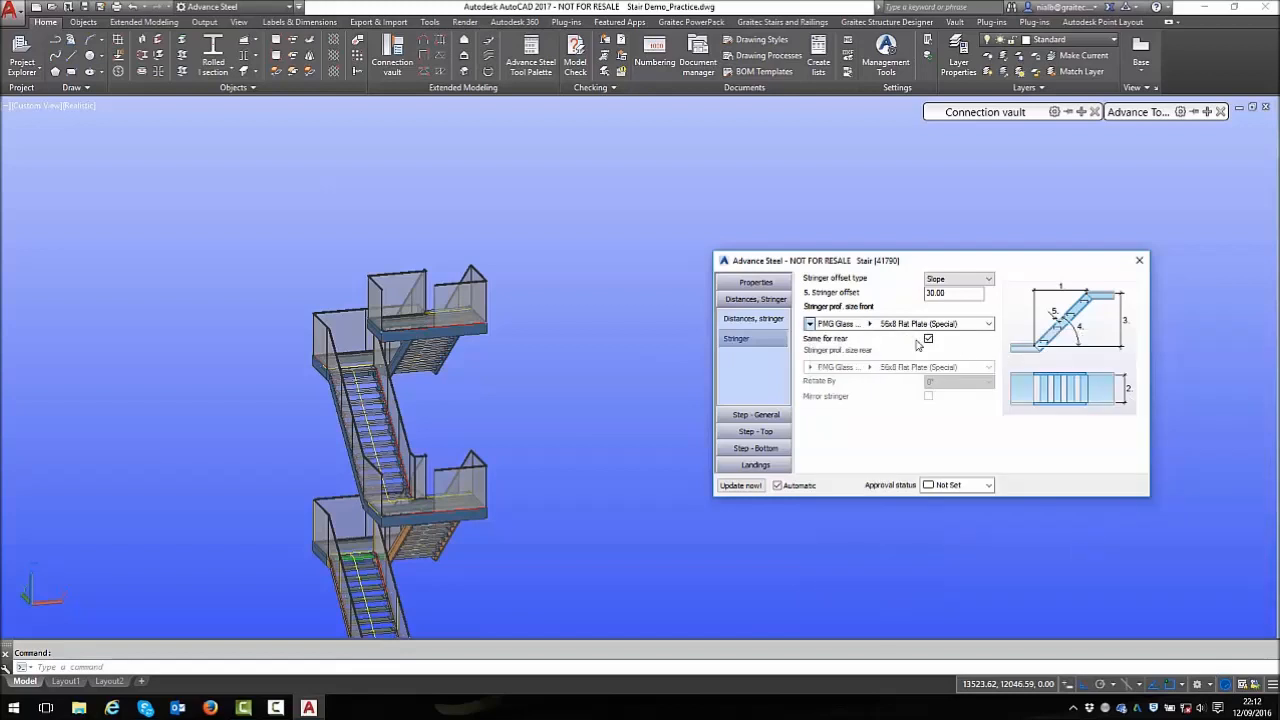
pyautogui.click(870, 326)
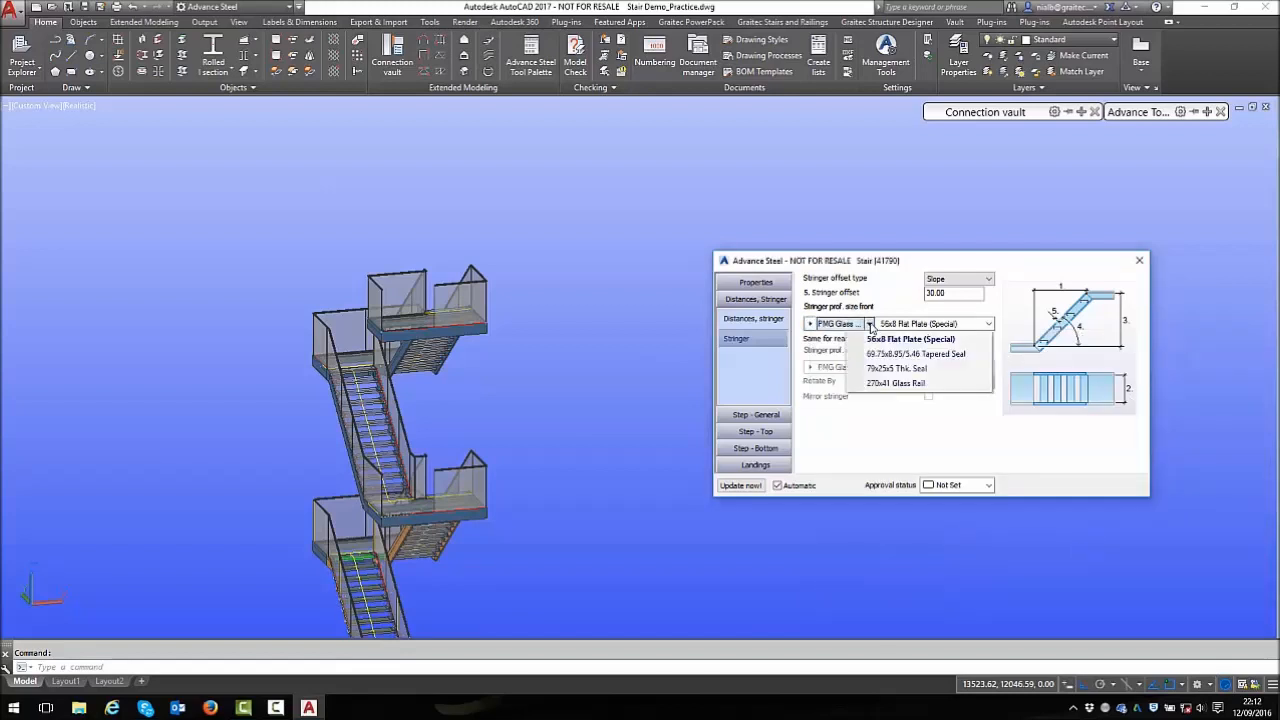
pyautogui.click(892, 383)
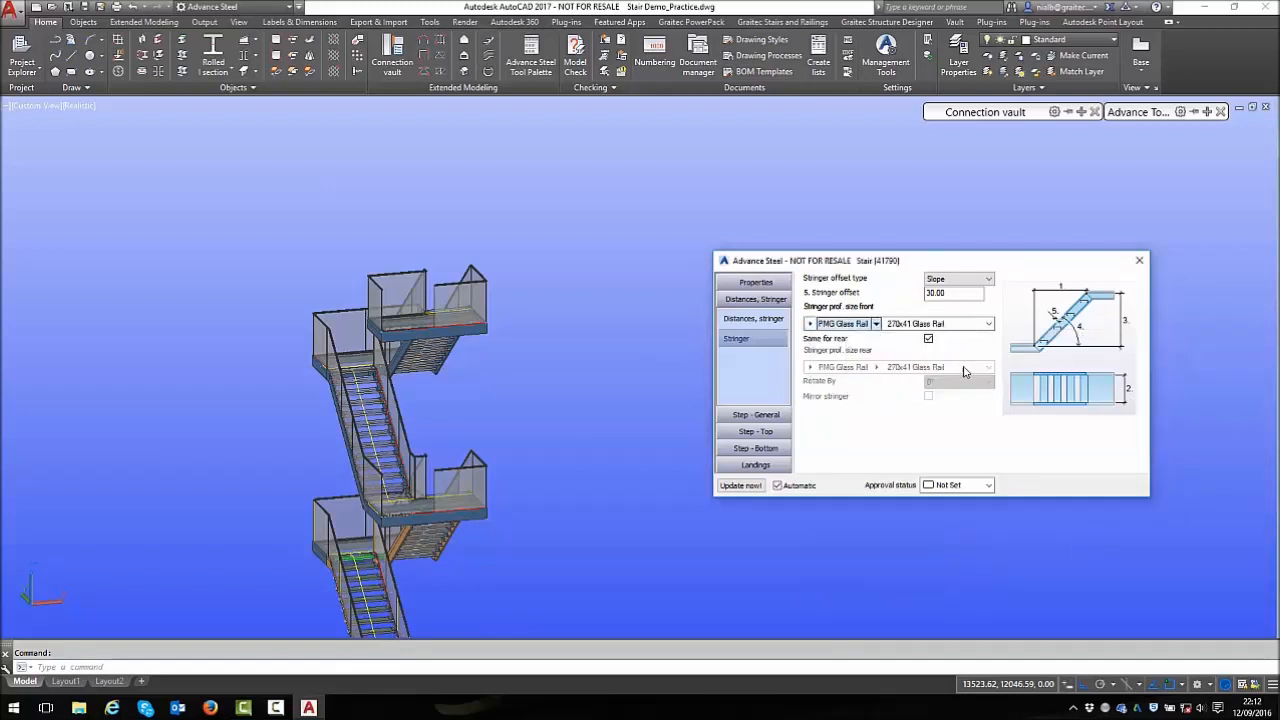
pyautogui.click(1139, 260)
# Examine the glass railings, landings and grating treads of the upper stair flights from above and below
pyautogui.scroll(3, 426, 443)
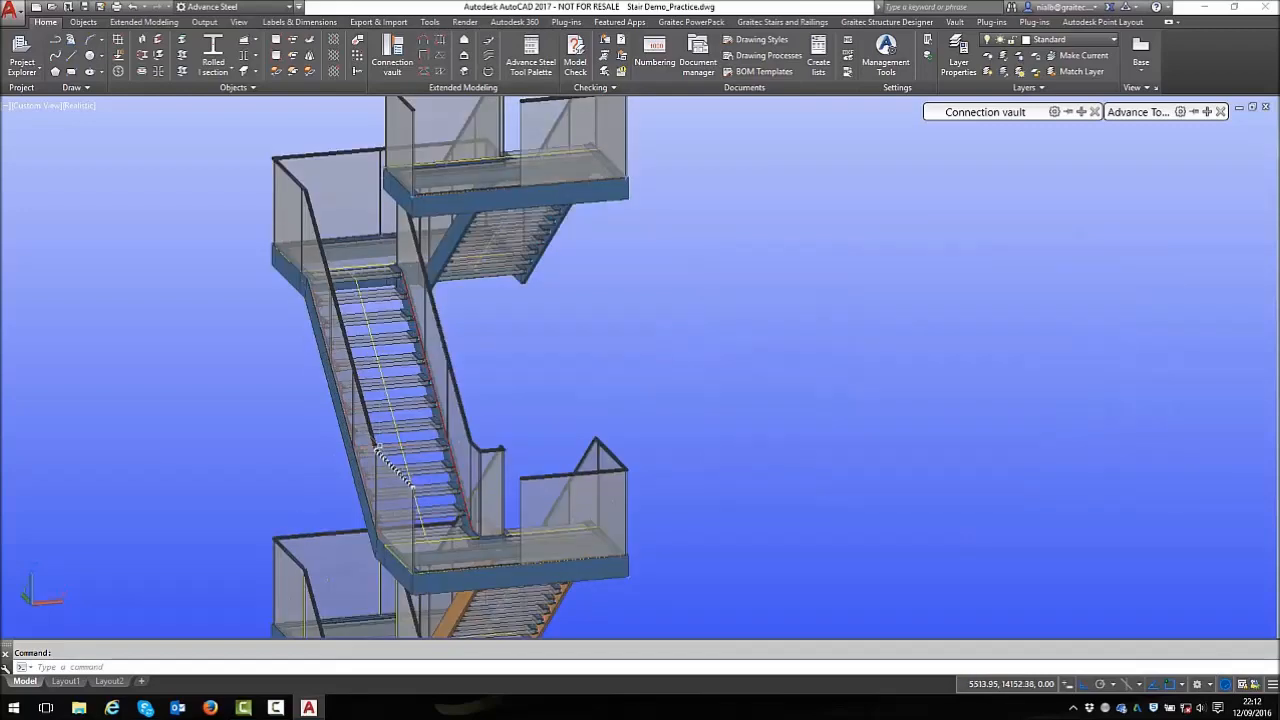
pyautogui.keyDown('shift'); pyautogui.moveTo(426, 443); pyautogui.dragTo(445, 520, button='middle'); pyautogui.keyUp('shift')
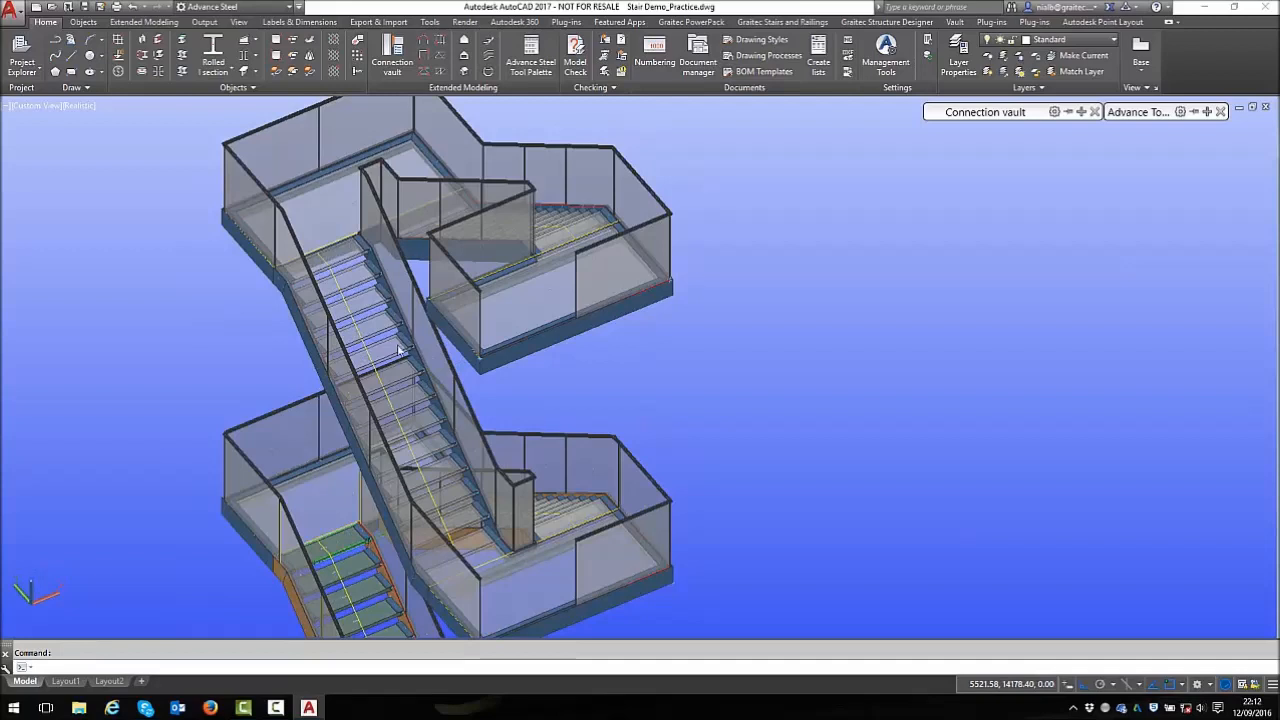
pyautogui.moveTo(258, 191); pyautogui.dragTo(362, 327, button='middle')
pyautogui.scroll(4, 362, 327)
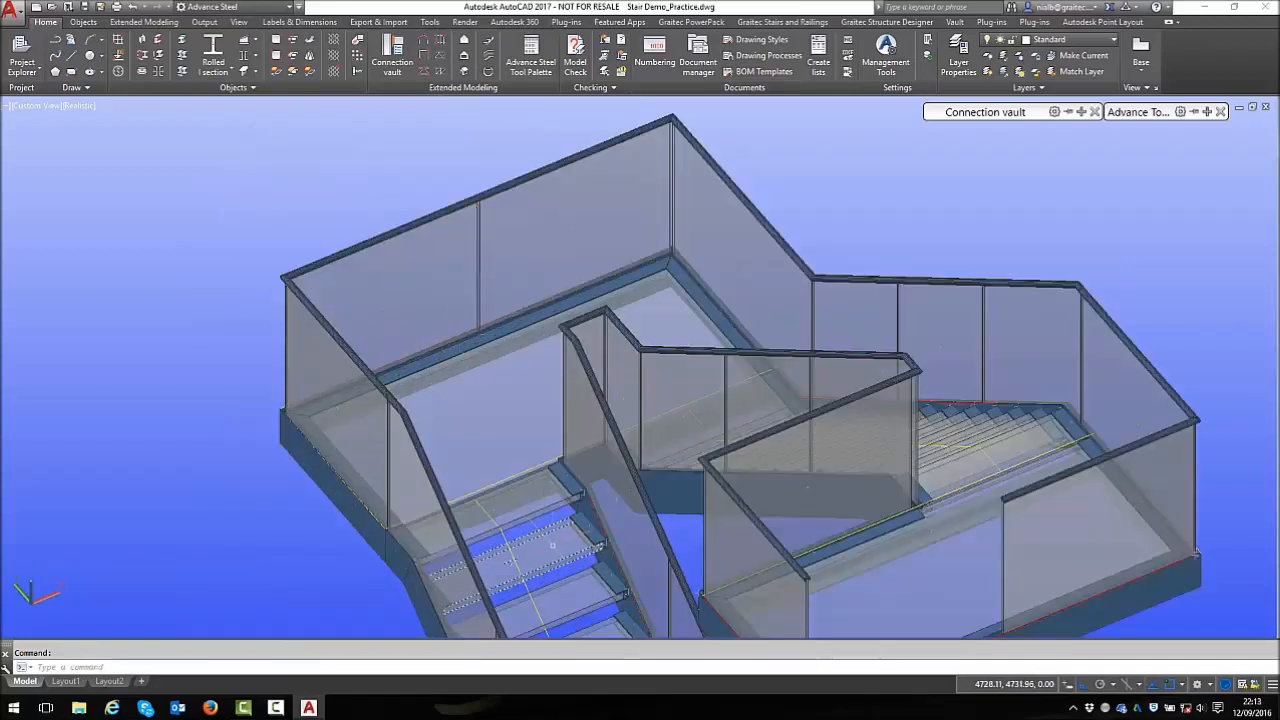
pyautogui.moveTo(552, 545)
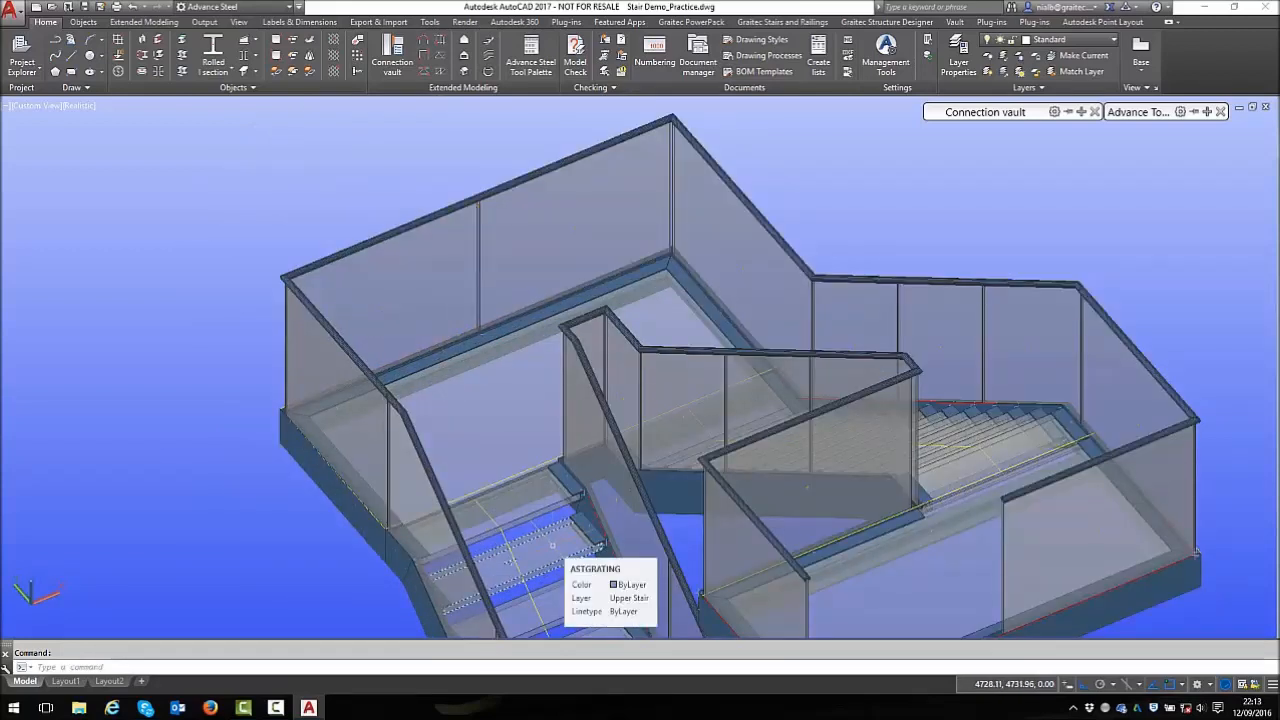
pyautogui.scroll(-8, 558, 545)
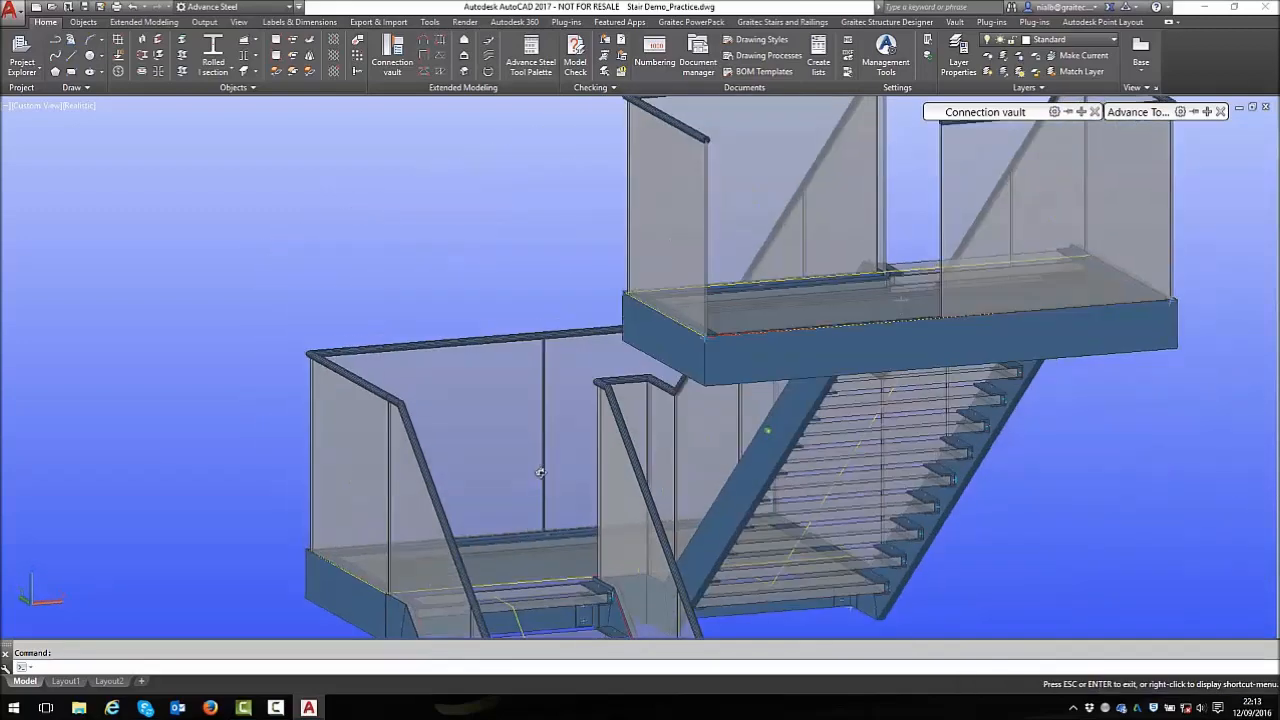
pyautogui.scroll(8, 630, 430)
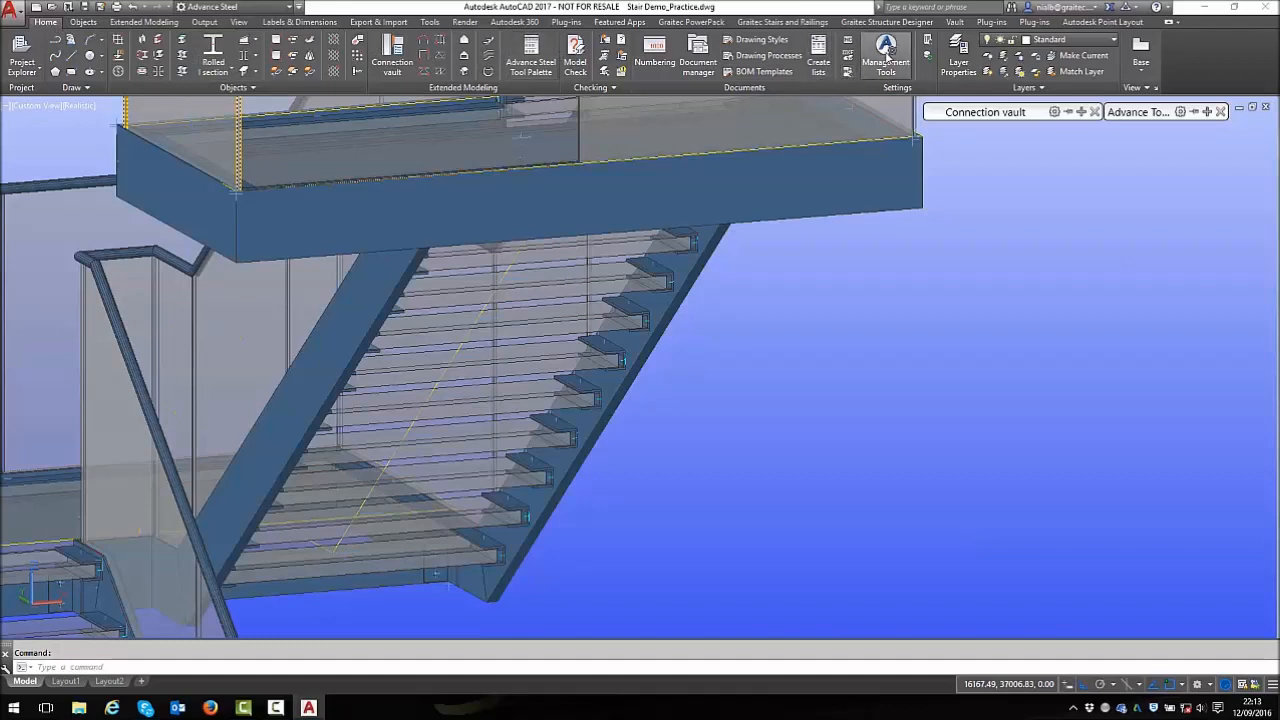
# Load the databases in the Management Tools Table editor, filter the tables by "glass" and open Glass_Variable under AstorGratings
pyautogui.click(886, 50)
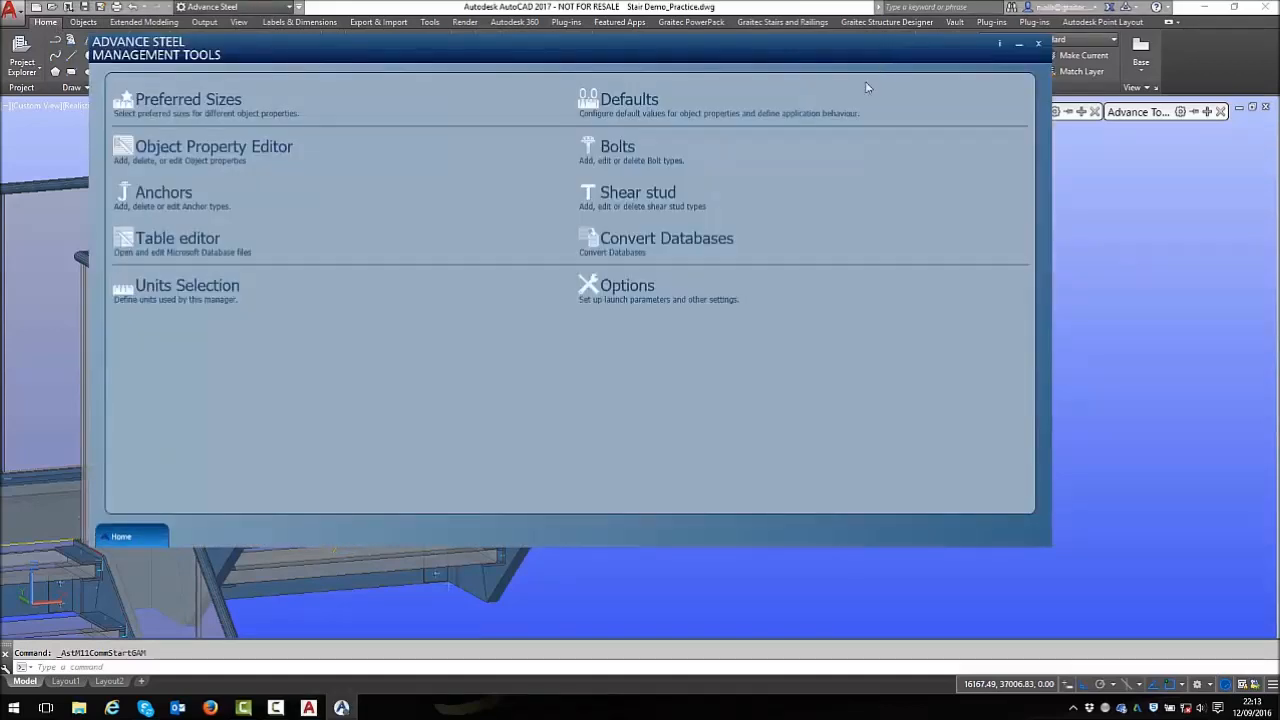
pyautogui.click(185, 249)
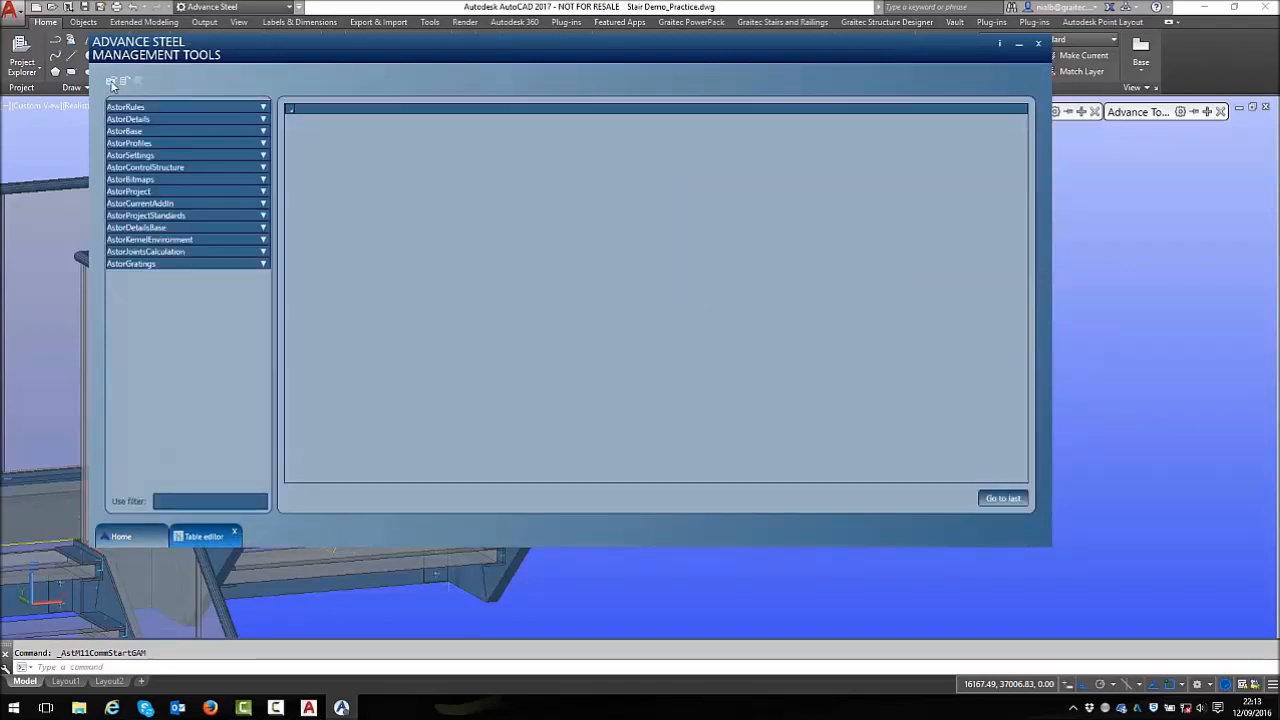
pyautogui.click(262, 264)
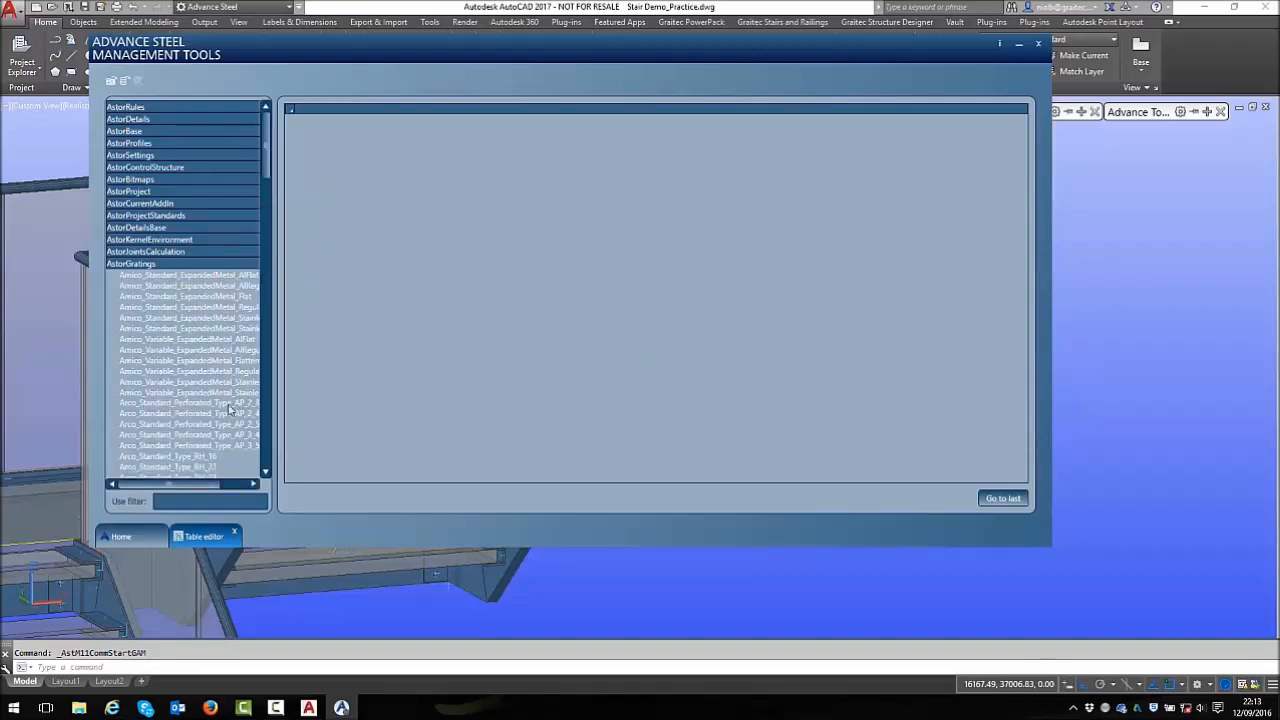
pyautogui.write('glass')
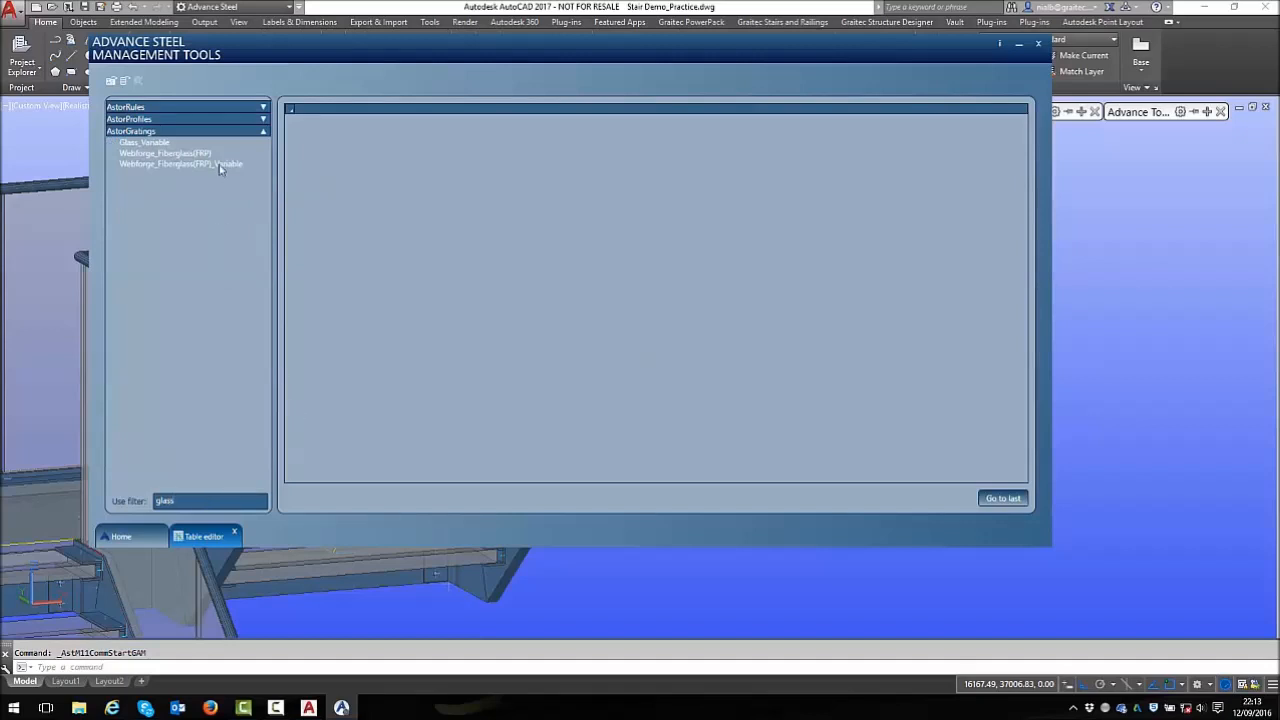
pyautogui.click(145, 143)
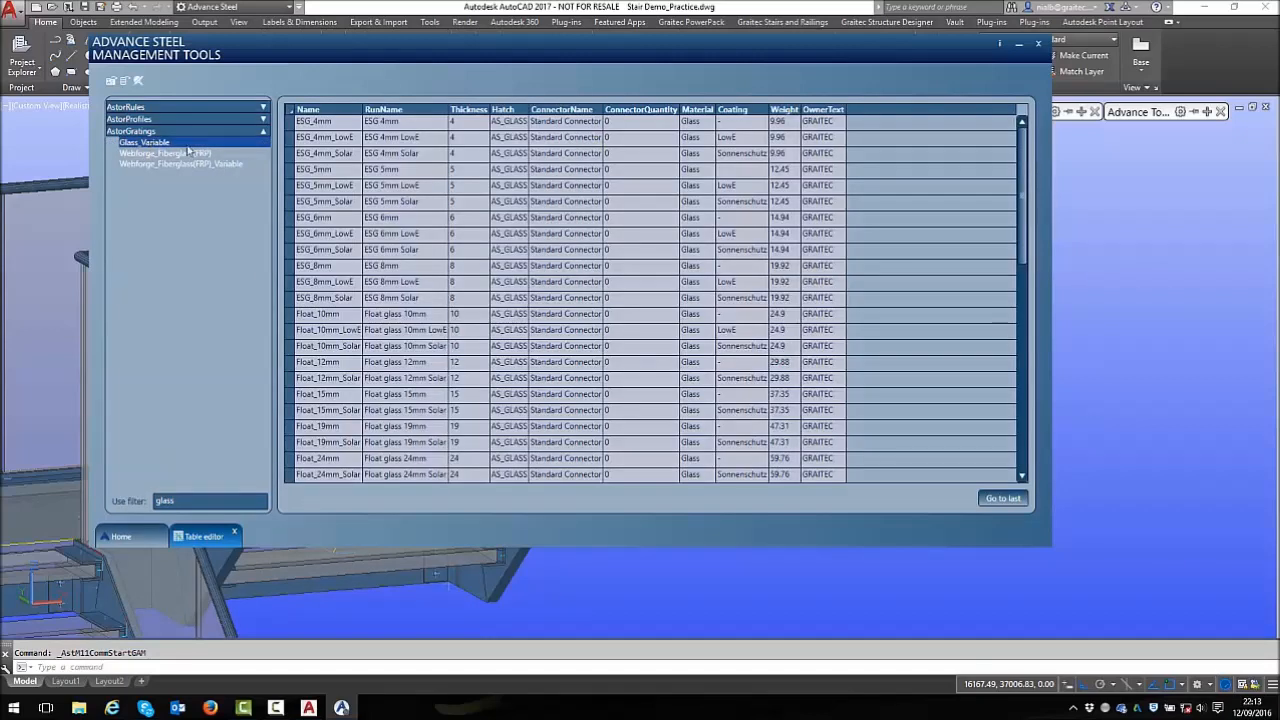
pyautogui.scroll(-10, 400, 290)
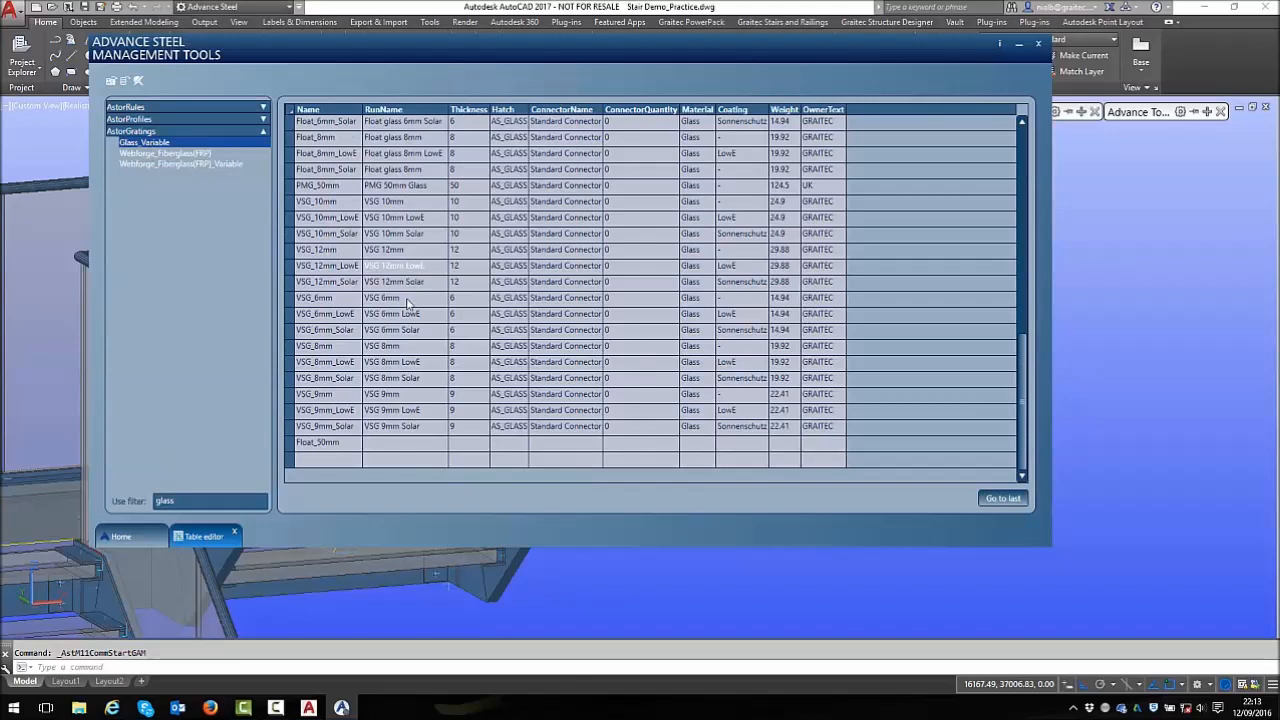
# Review the PMG_50mm entry among the glass types in the Glass_Variable table and close the management tools
pyautogui.scroll(3, 372, 420)
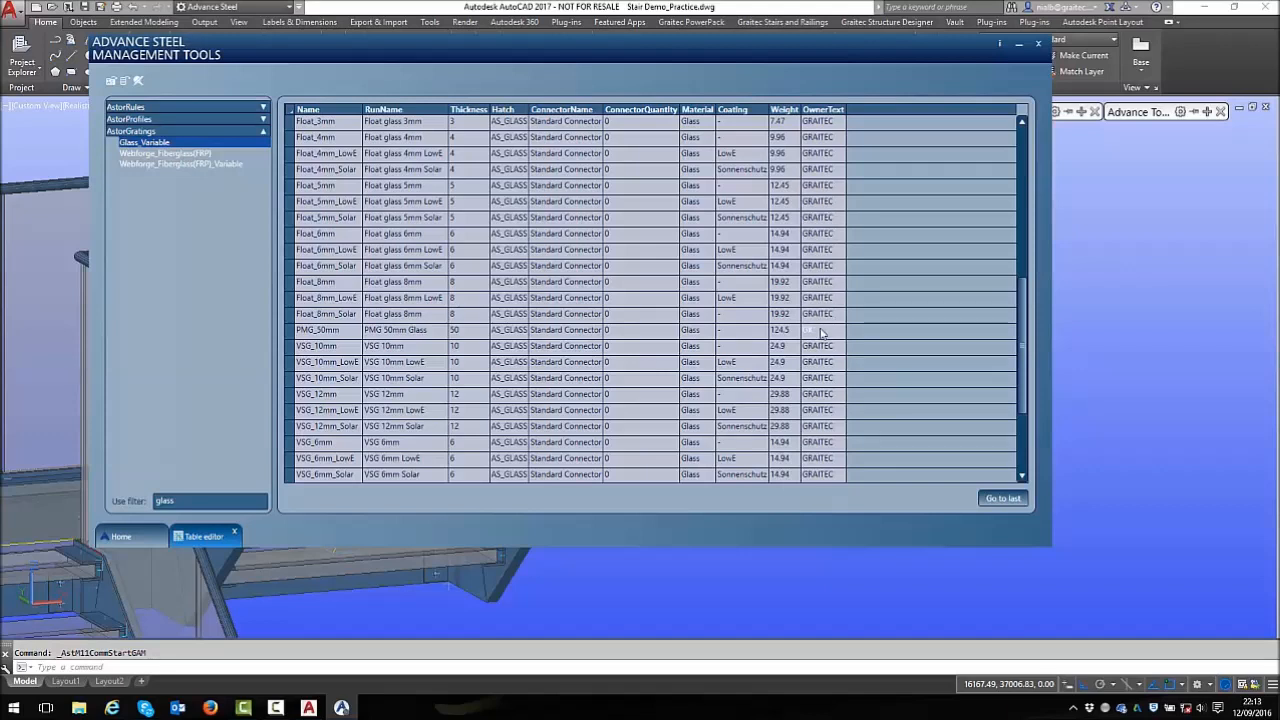
pyautogui.scroll(-3, 818, 333)
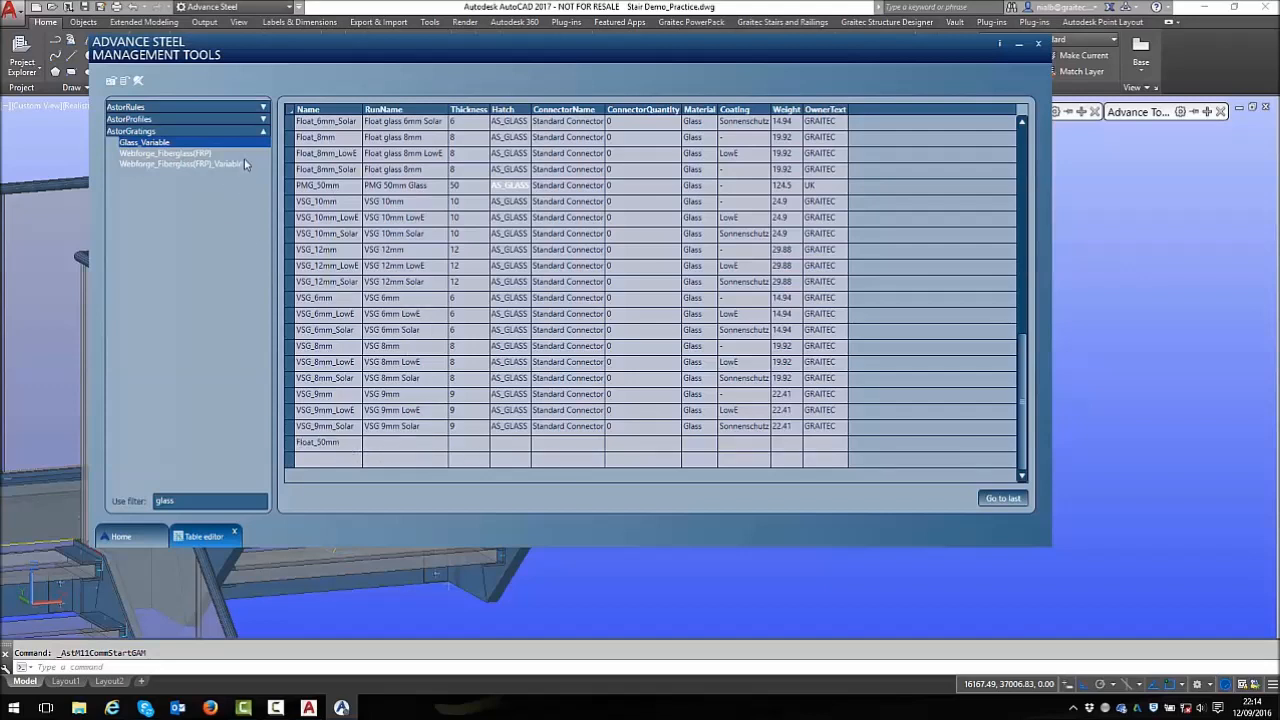
pyautogui.click(1040, 44)
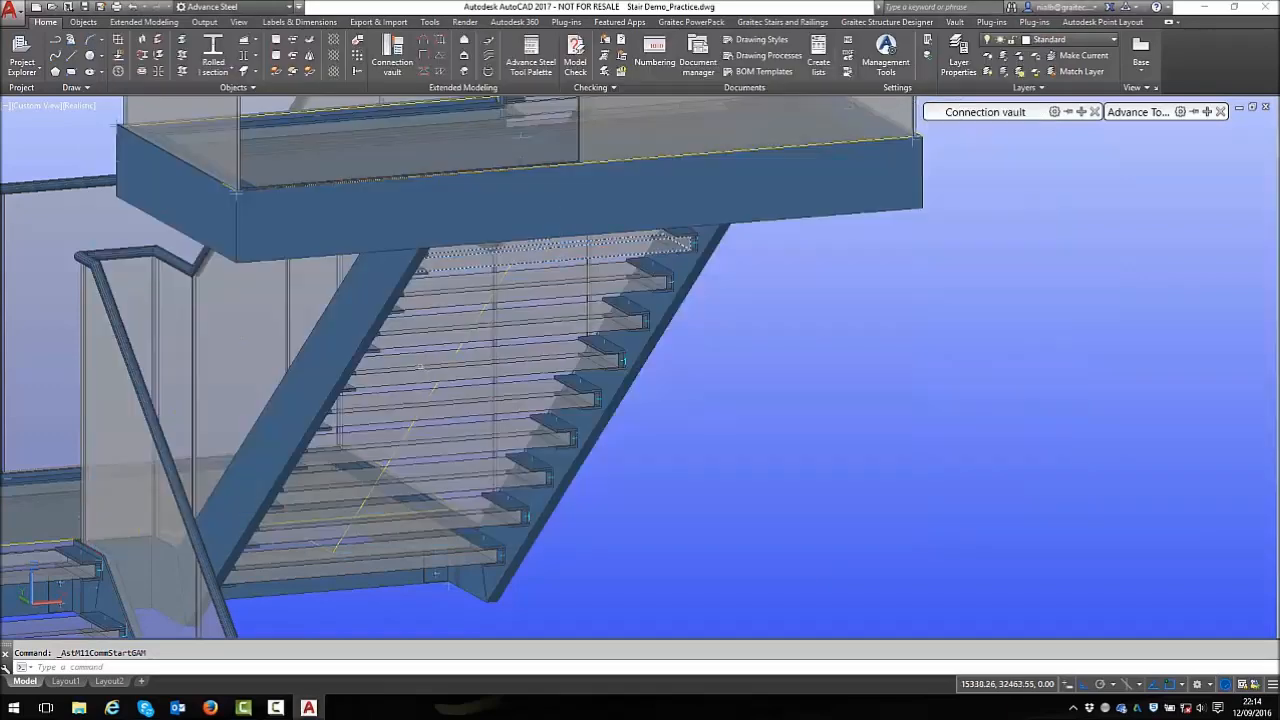
# Examine the upper flight's stringers, grating treads, landings and glass railings from several angles
pyautogui.scroll(-3, 430, 386)
pyautogui.keyDown('shift'); pyautogui.moveTo(432, 386); pyautogui.dragTo(556, 425, button='middle'); pyautogui.keyUp('shift')
pyautogui.scroll(3, 267, 464)
pyautogui.keyDown('shift'); pyautogui.moveTo(427, 407); pyautogui.dragTo(410, 307, button='middle'); pyautogui.keyUp('shift')
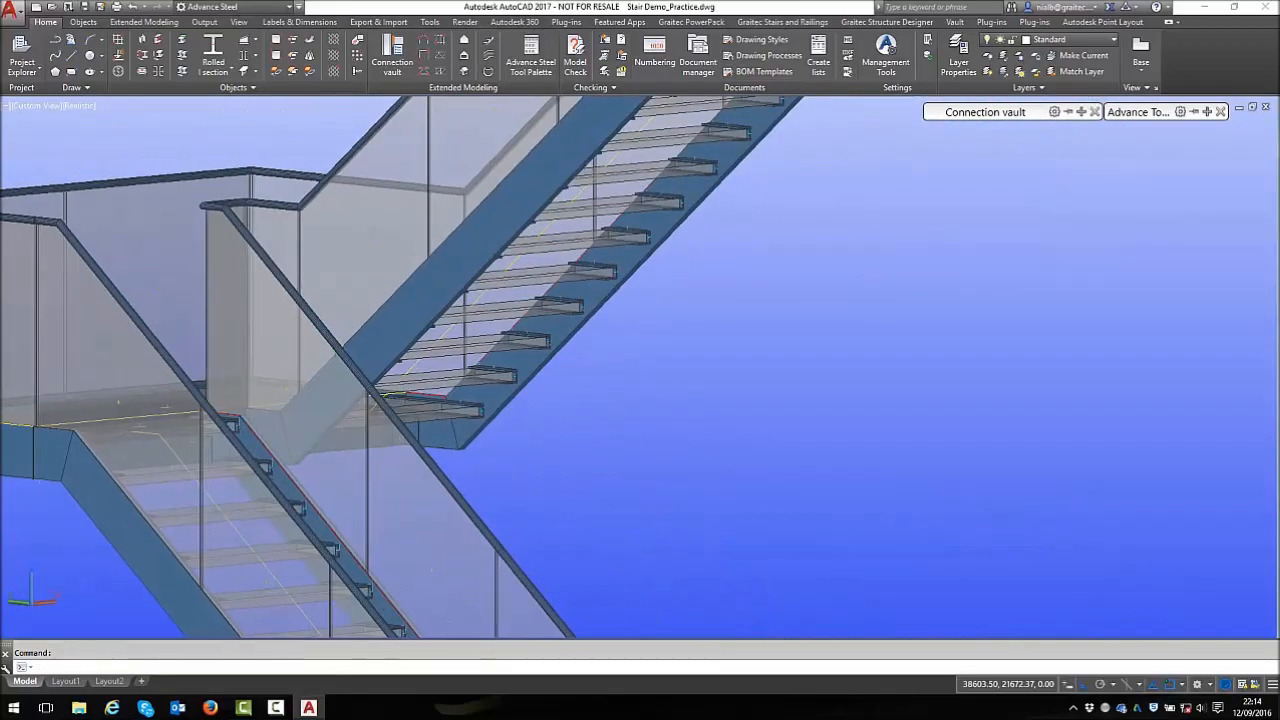
pyautogui.click(540, 194)
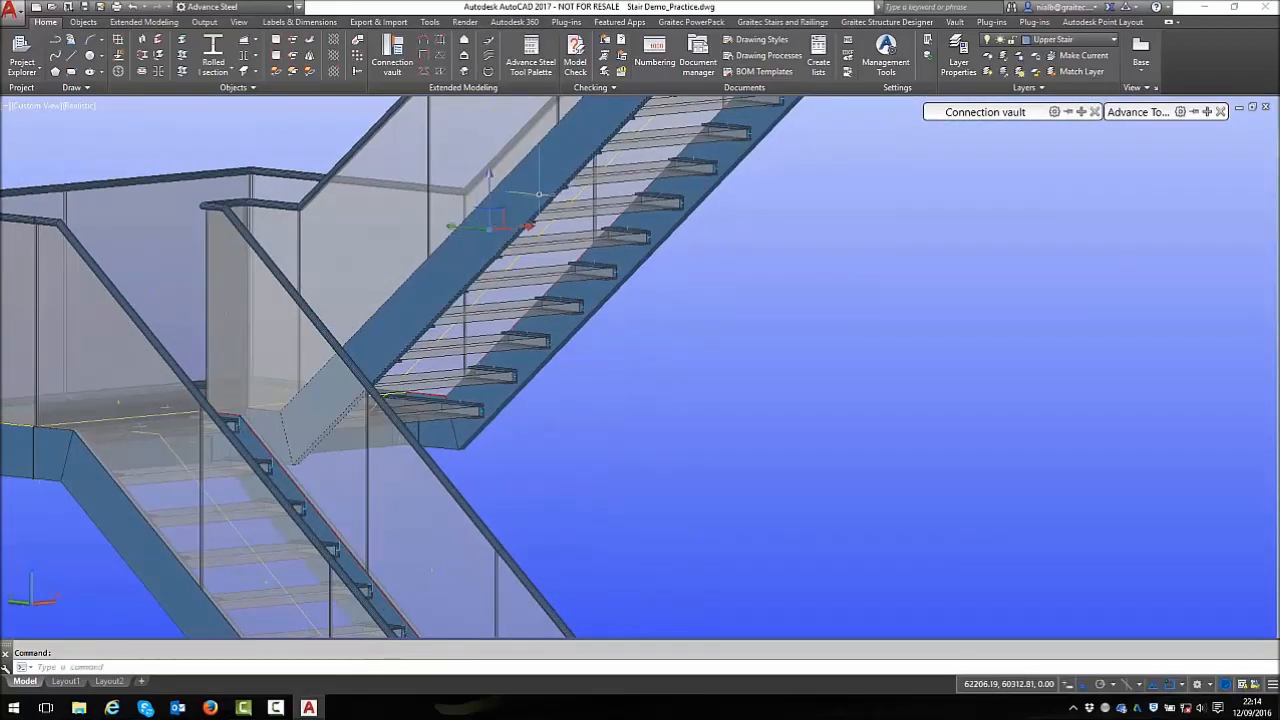
pyautogui.moveTo(490, 243)
pyautogui.press('Escape')
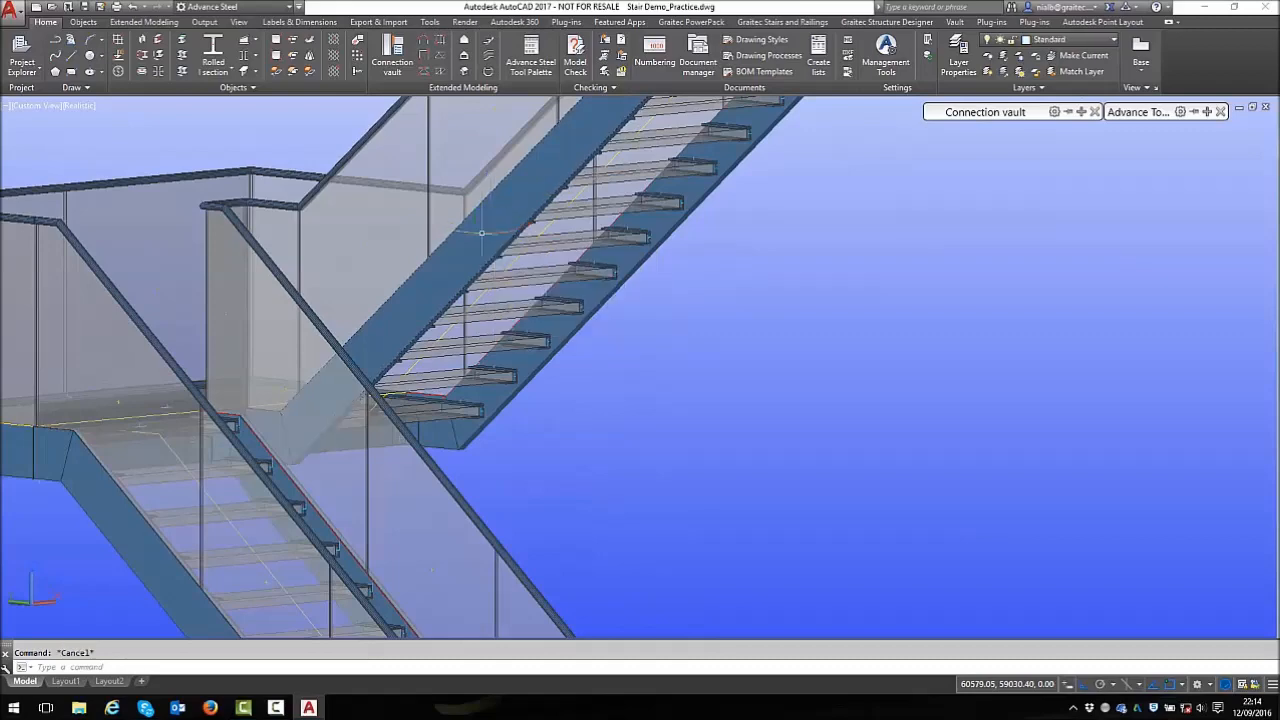
pyautogui.keyDown('shift'); pyautogui.moveTo(464, 248); pyautogui.dragTo(380, 300, button='middle'); pyautogui.keyUp('shift')
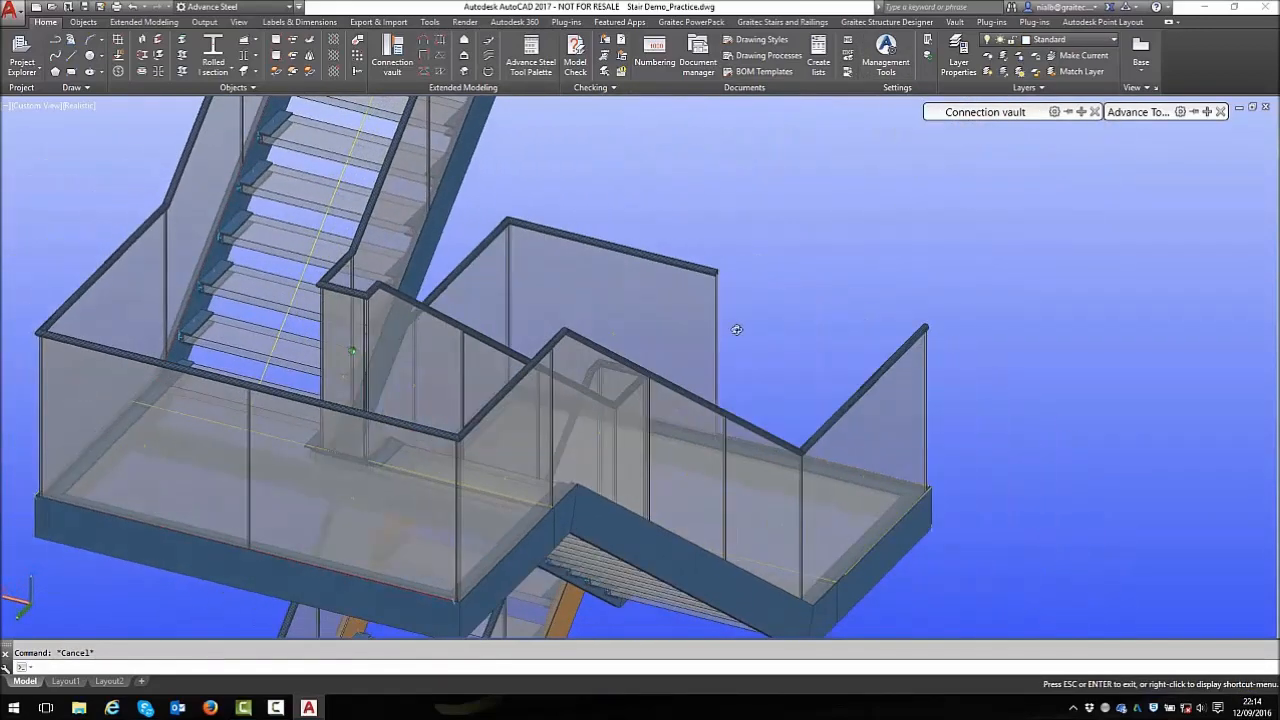
pyautogui.click(269, 287)
pyautogui.press('Escape')
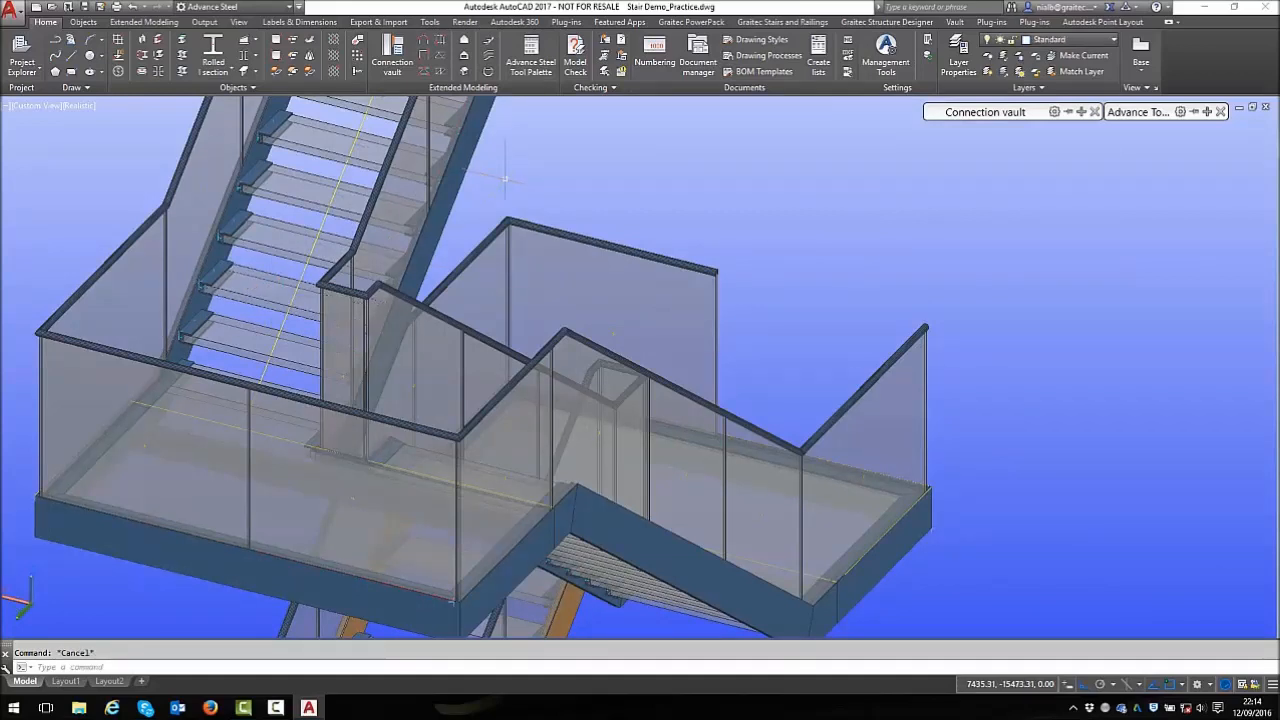
# Set the model to the SW Isometric view and frame the glass-railed stair flights
pyautogui.click(36, 105)
pyautogui.click(76, 229)
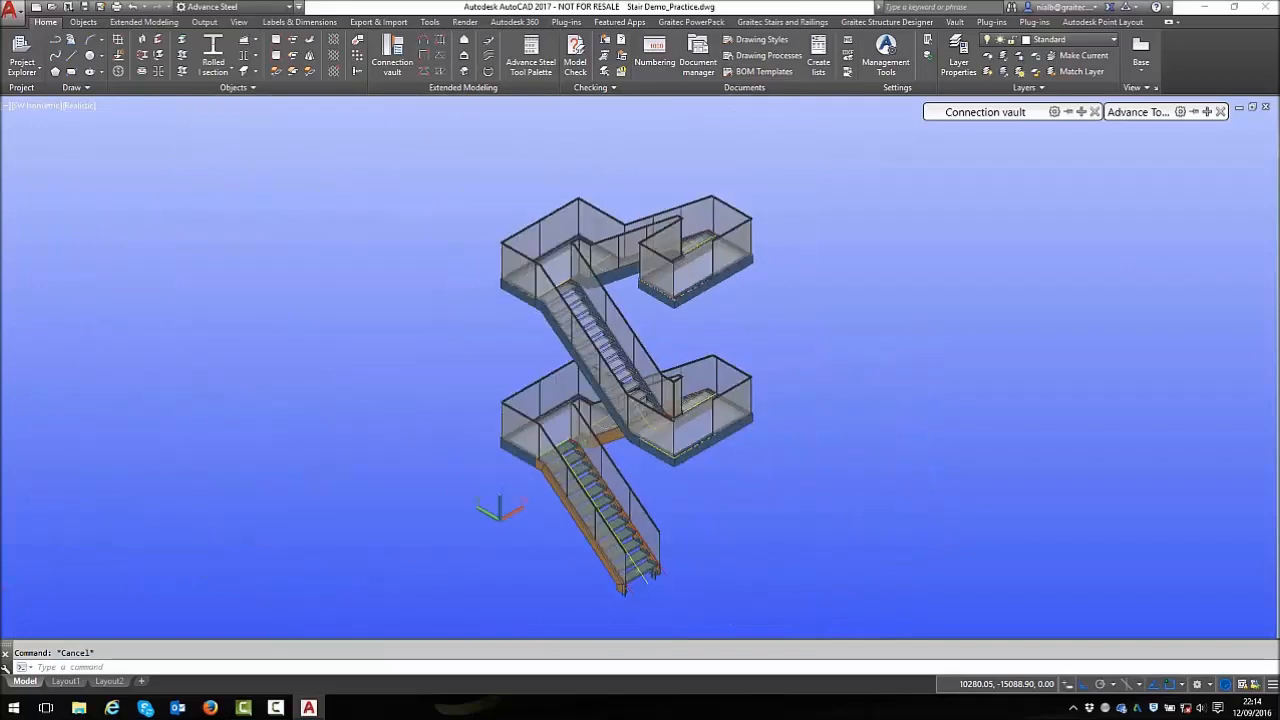
pyautogui.scroll(3, 733, 417)
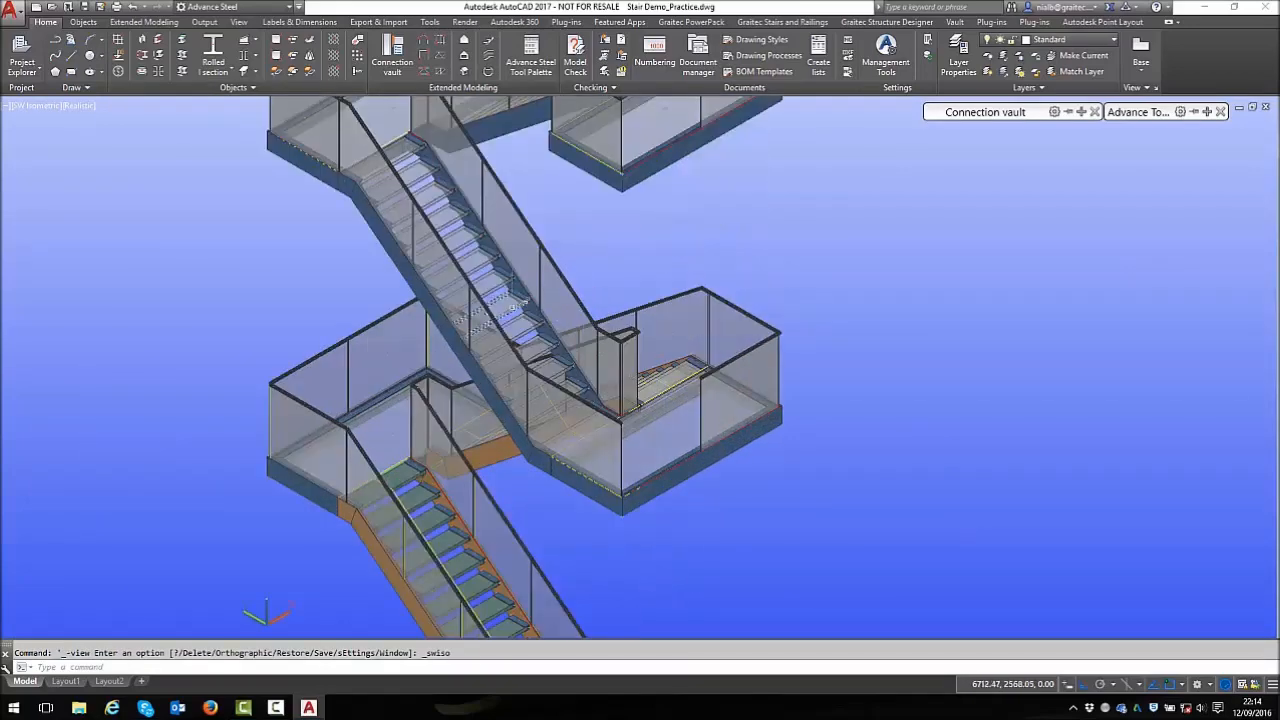
pyautogui.press('Escape')
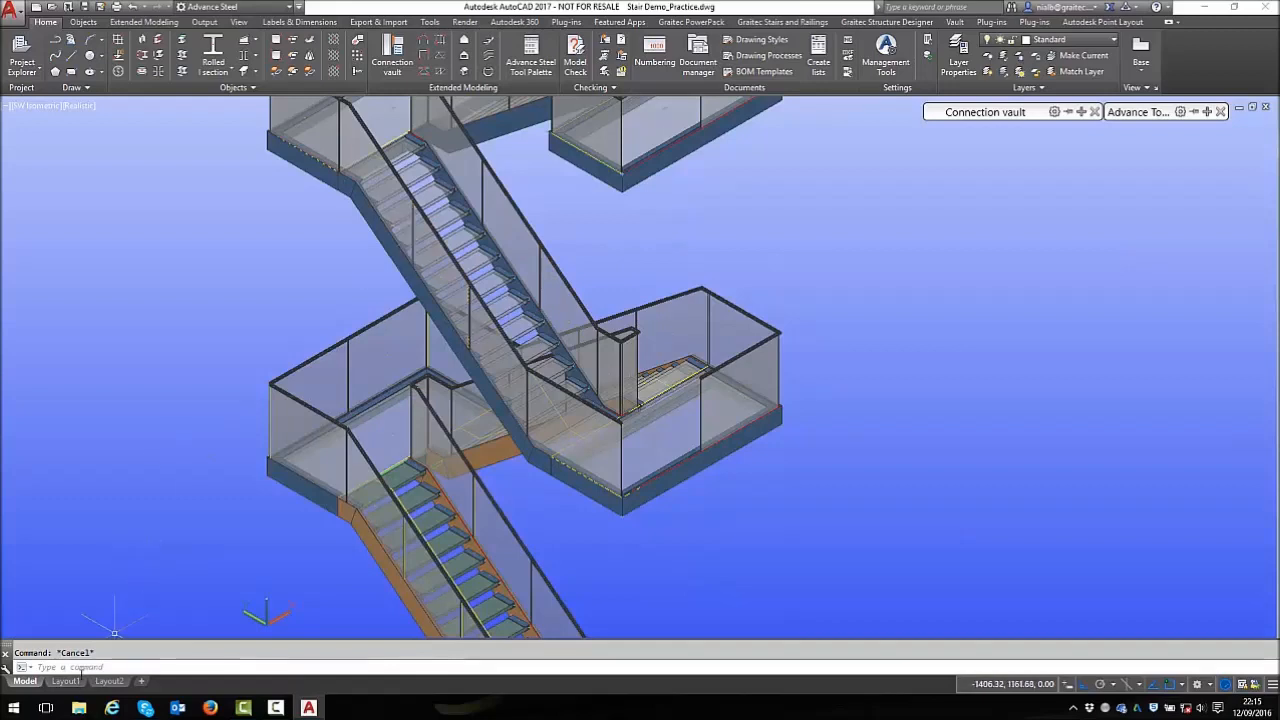
# Open Layout1 and examine how the staircase appears in its viewport
pyautogui.click(80, 680)
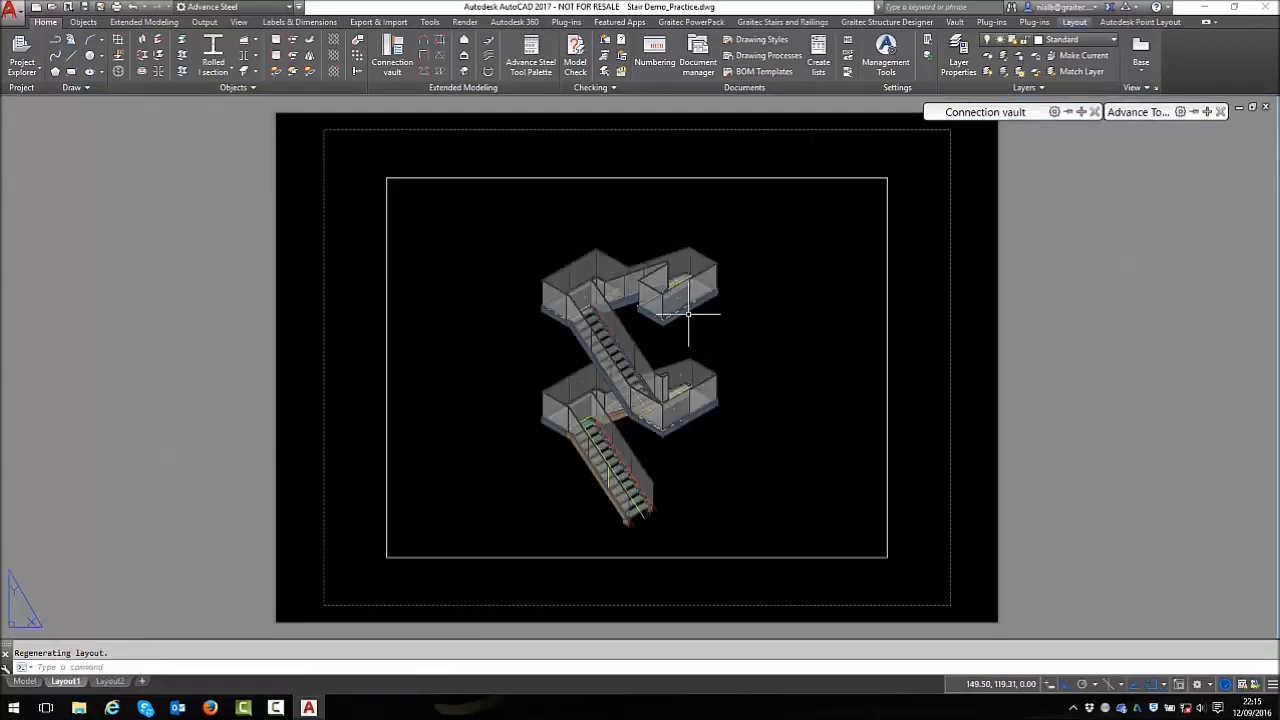
pyautogui.scroll(3, 688, 314)
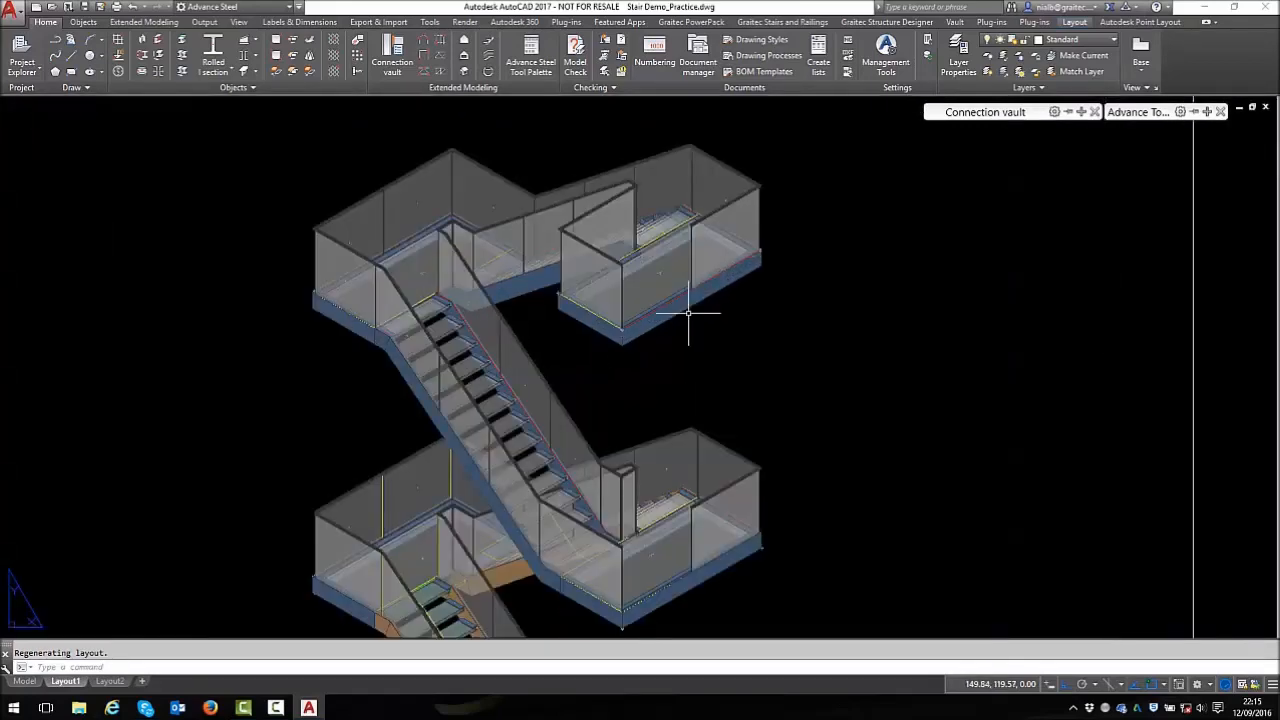
pyautogui.scroll(-2, 688, 314)
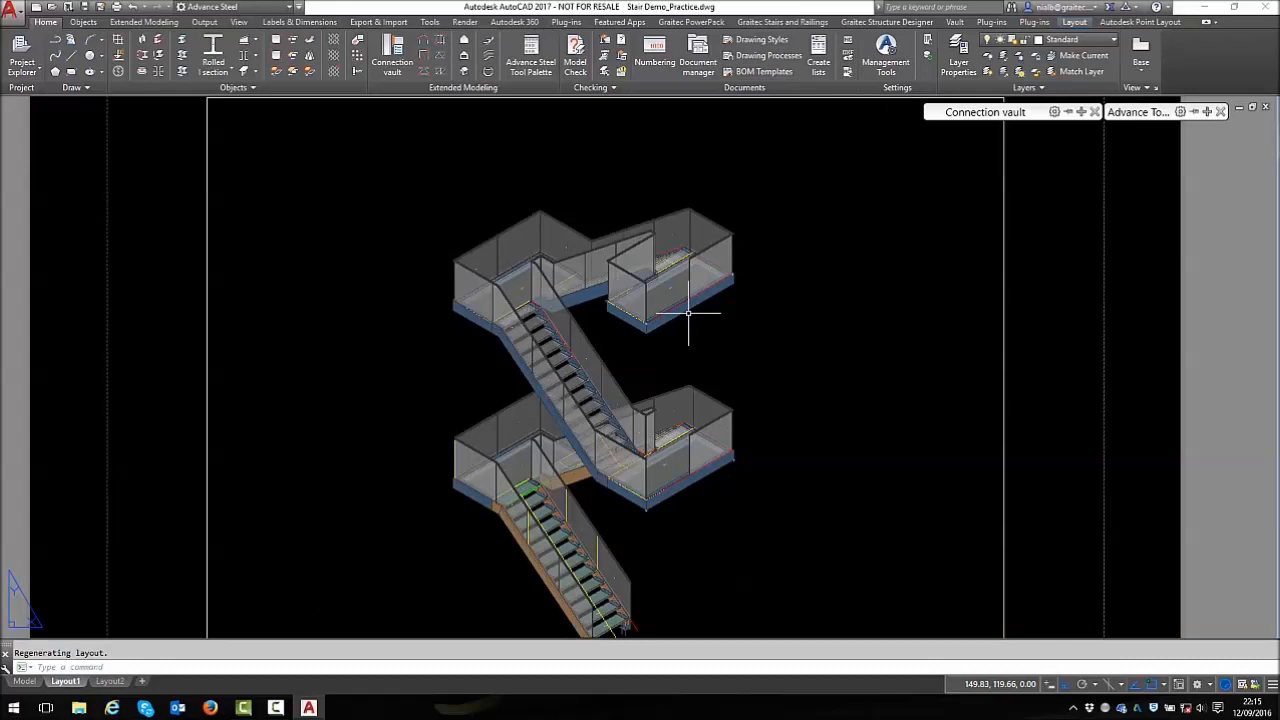
pyautogui.scroll(-3, 525, 290)
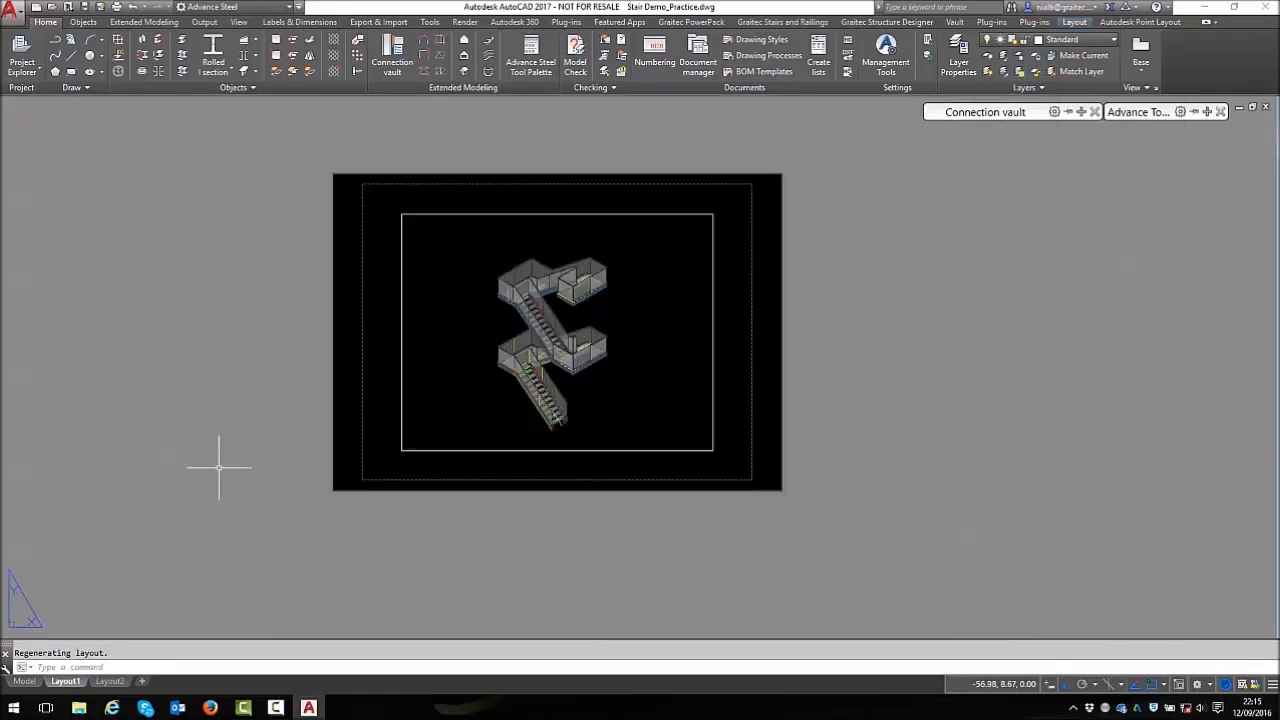
pyautogui.press('Escape')
# Add the A2 Advance Steel layout from the UK-GA-A2 template file and open it
pyautogui.rightClick(112, 682)
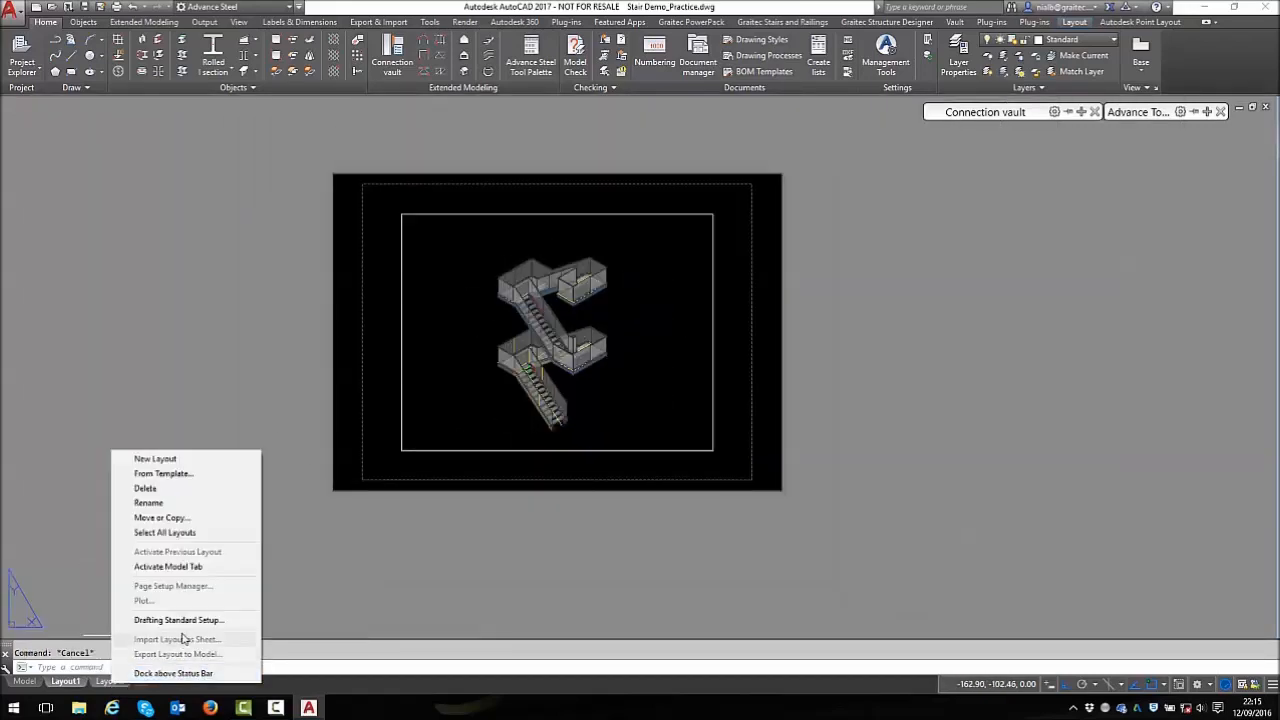
pyautogui.click(158, 474)
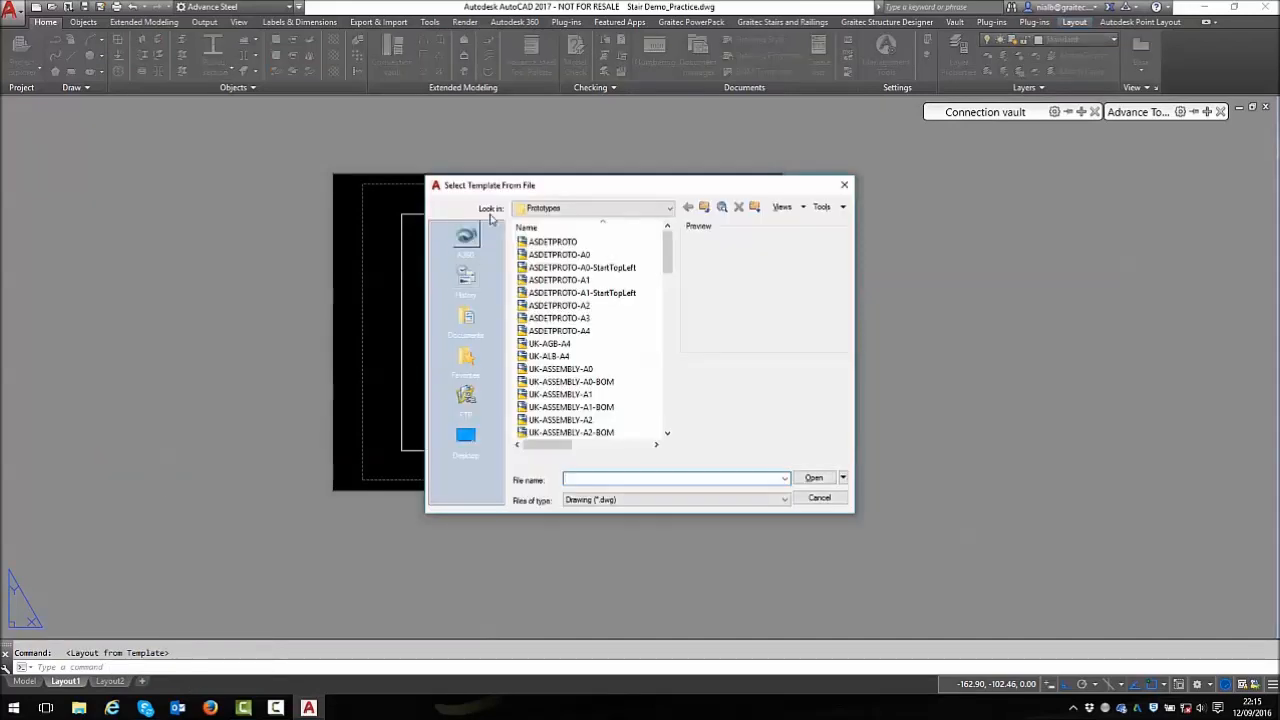
pyautogui.moveTo(668, 245); pyautogui.dragTo(668, 318)
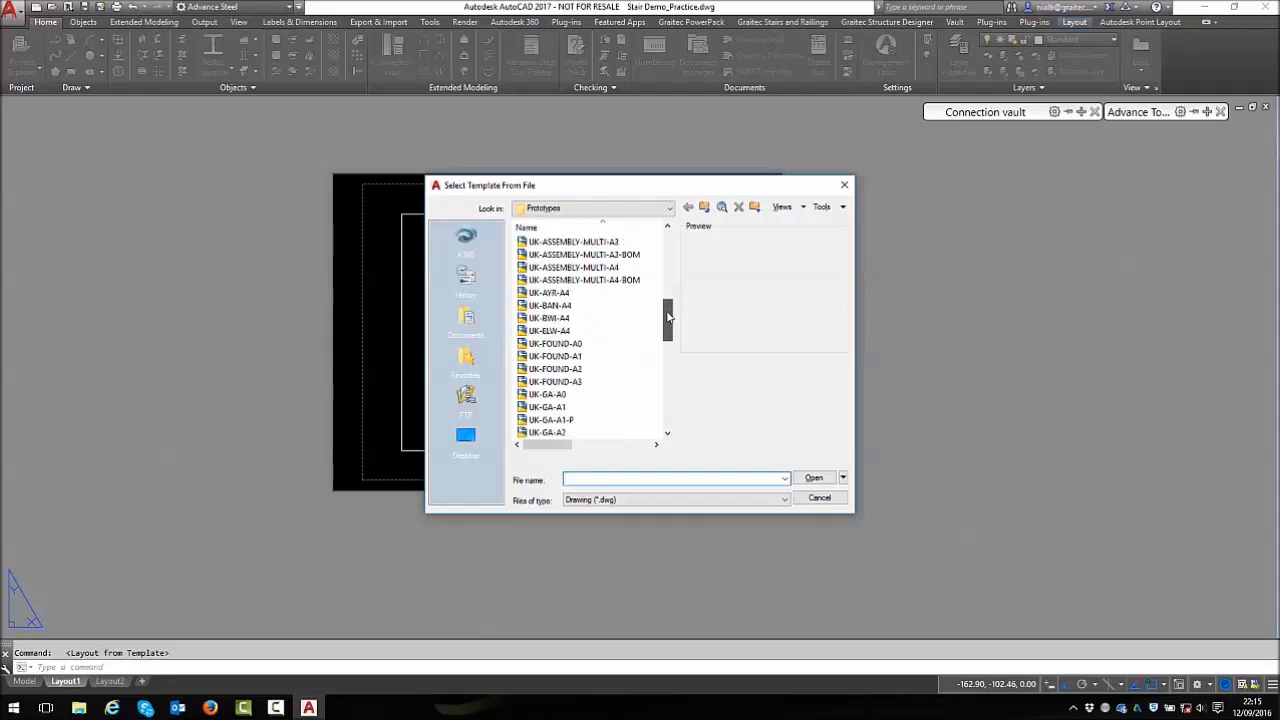
pyautogui.click(580, 432)
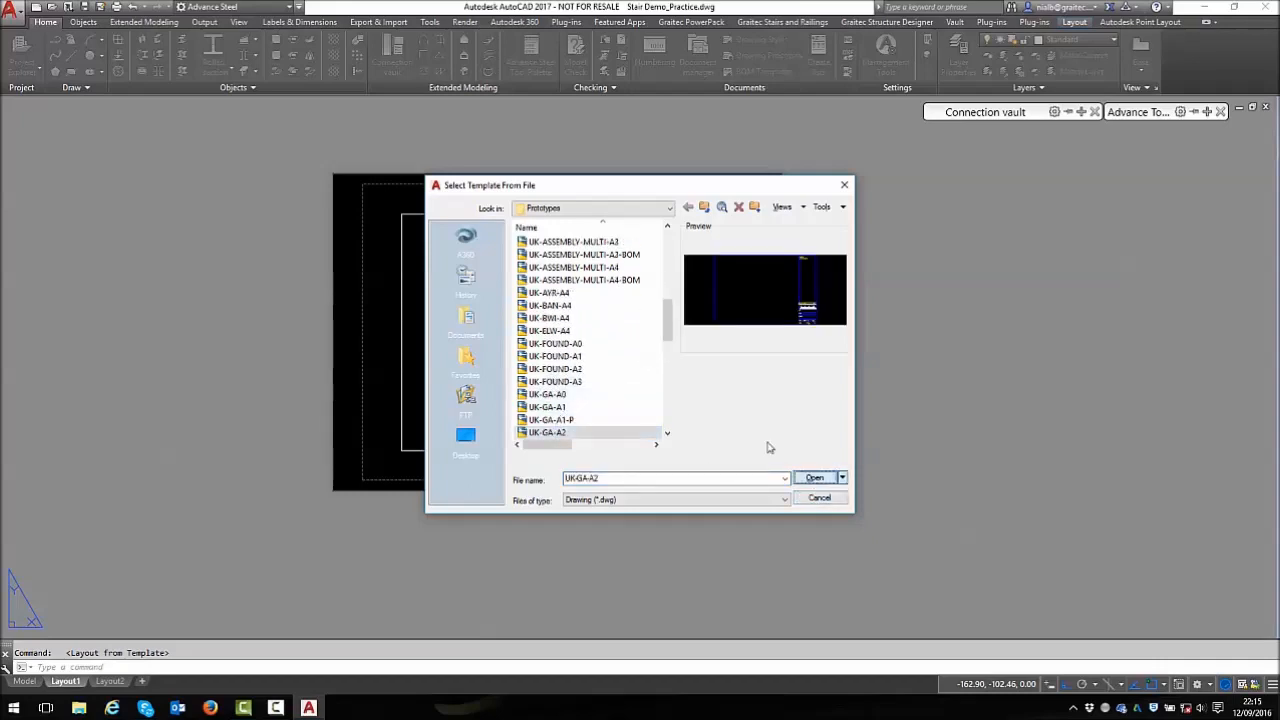
pyautogui.click(812, 477)
pyautogui.click(602, 322)
pyautogui.click(701, 301)
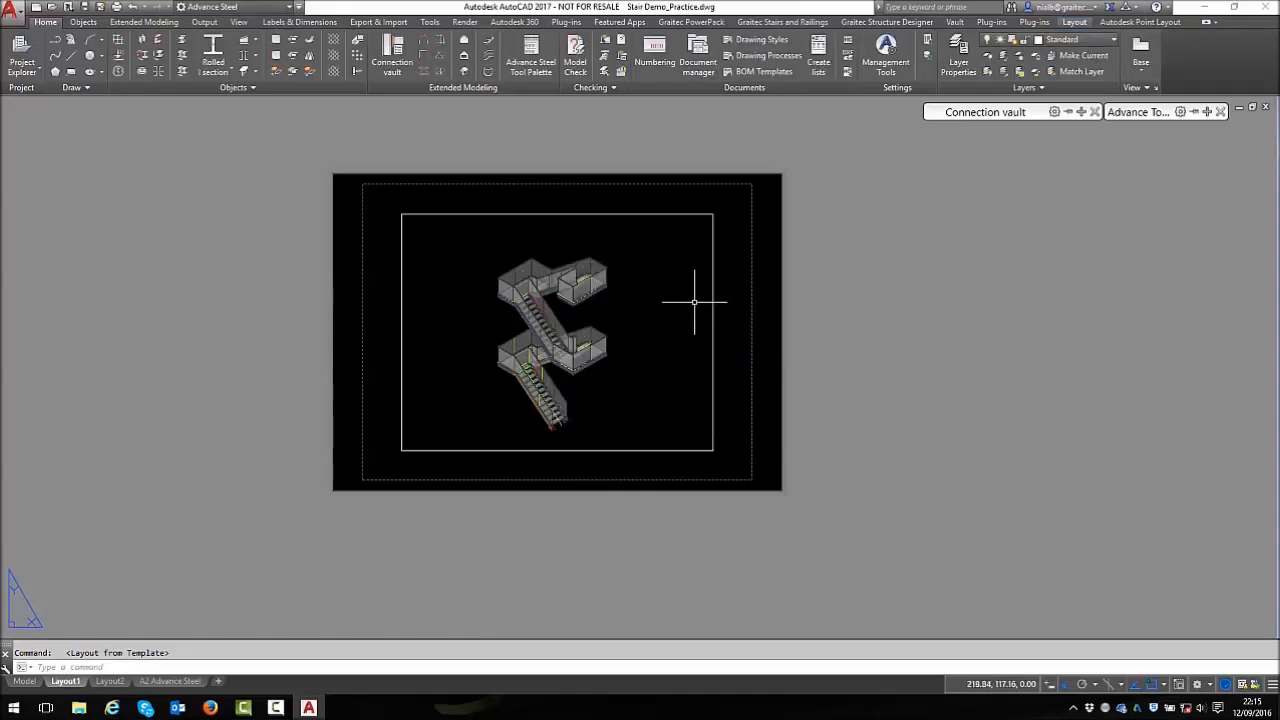
pyautogui.click(170, 681)
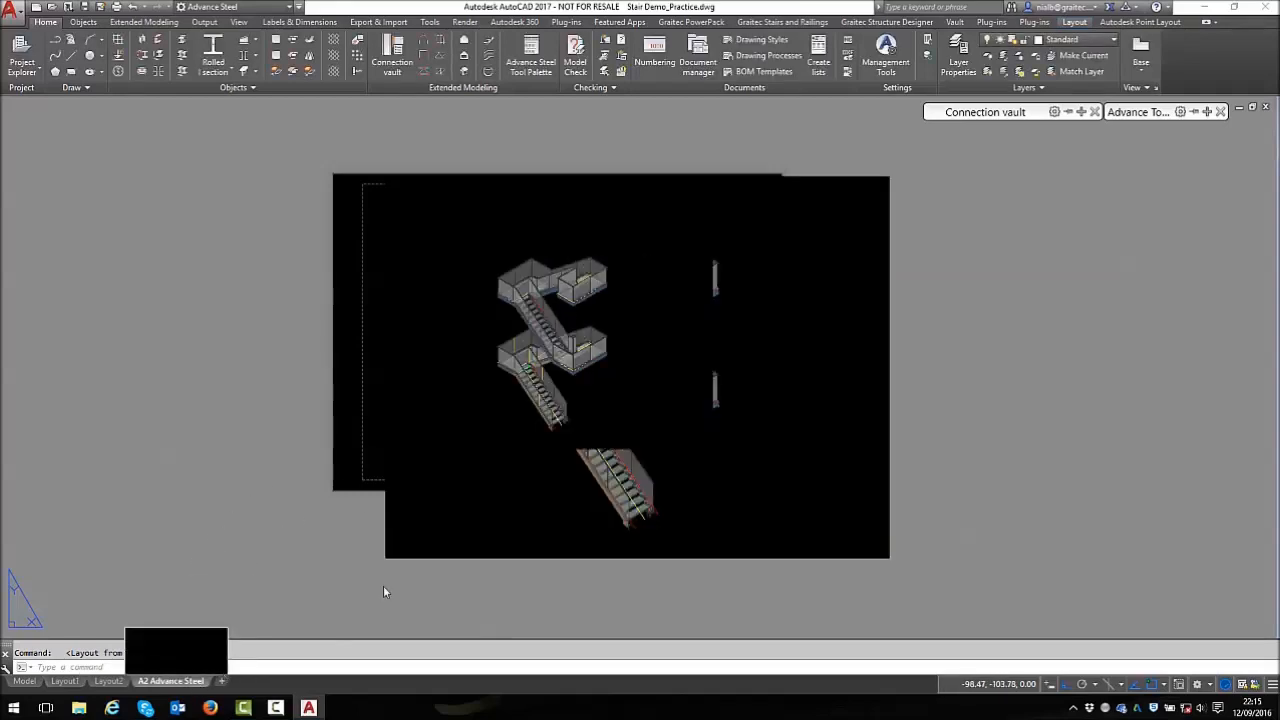
# In model space, save the whole-stair view as a new named viewport configuration called Isometric
pyautogui.click(24, 681)
pyautogui.scroll(-5, 367, 213)
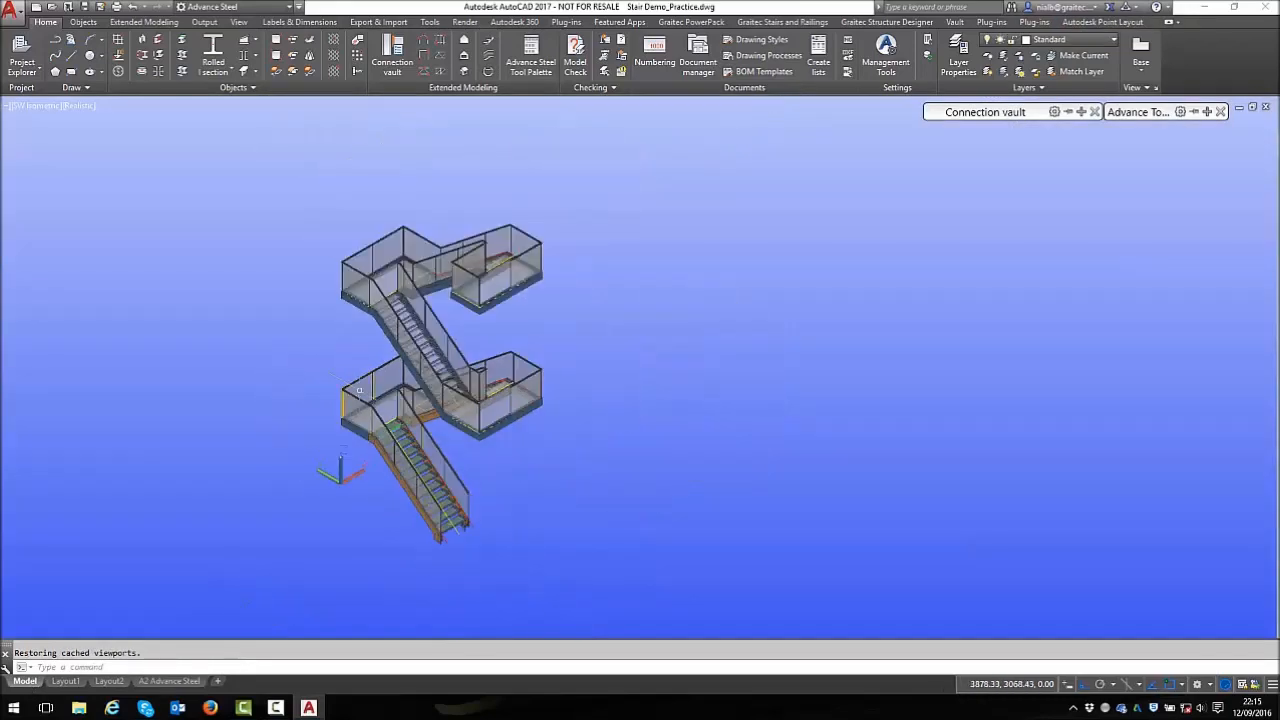
pyautogui.press('Escape')
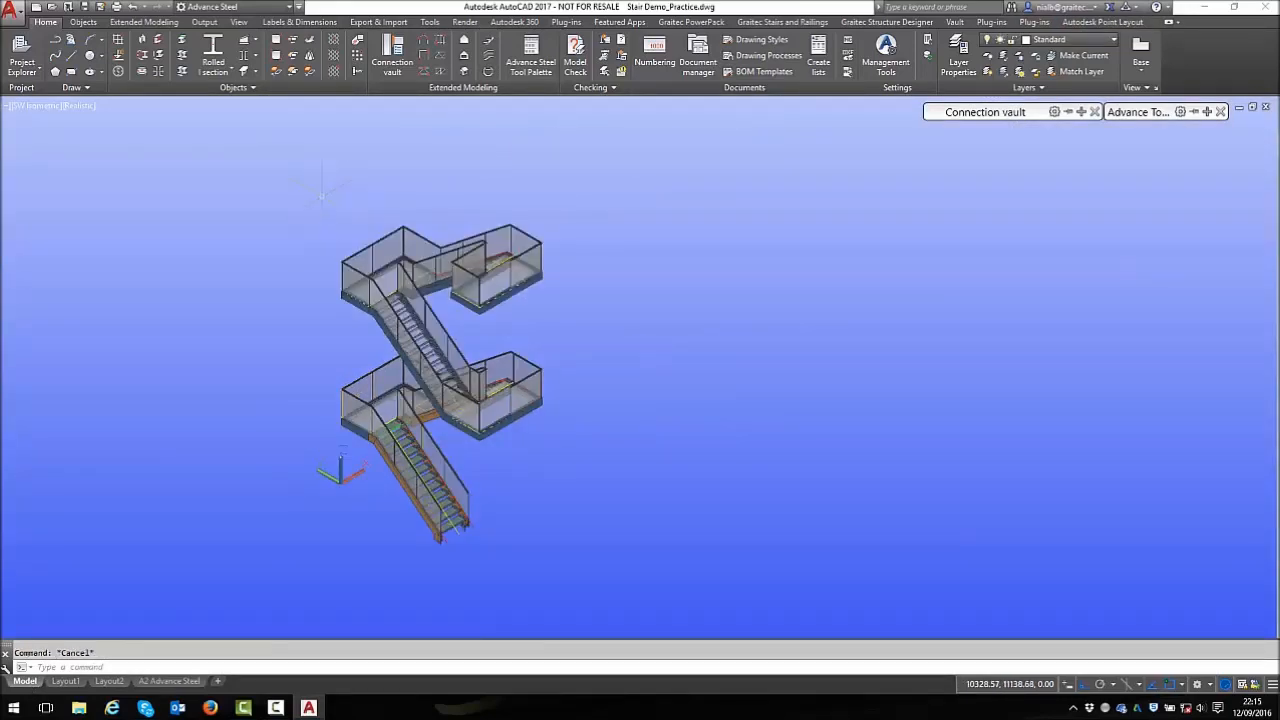
pyautogui.write('viewports')
pyautogui.press('Return')
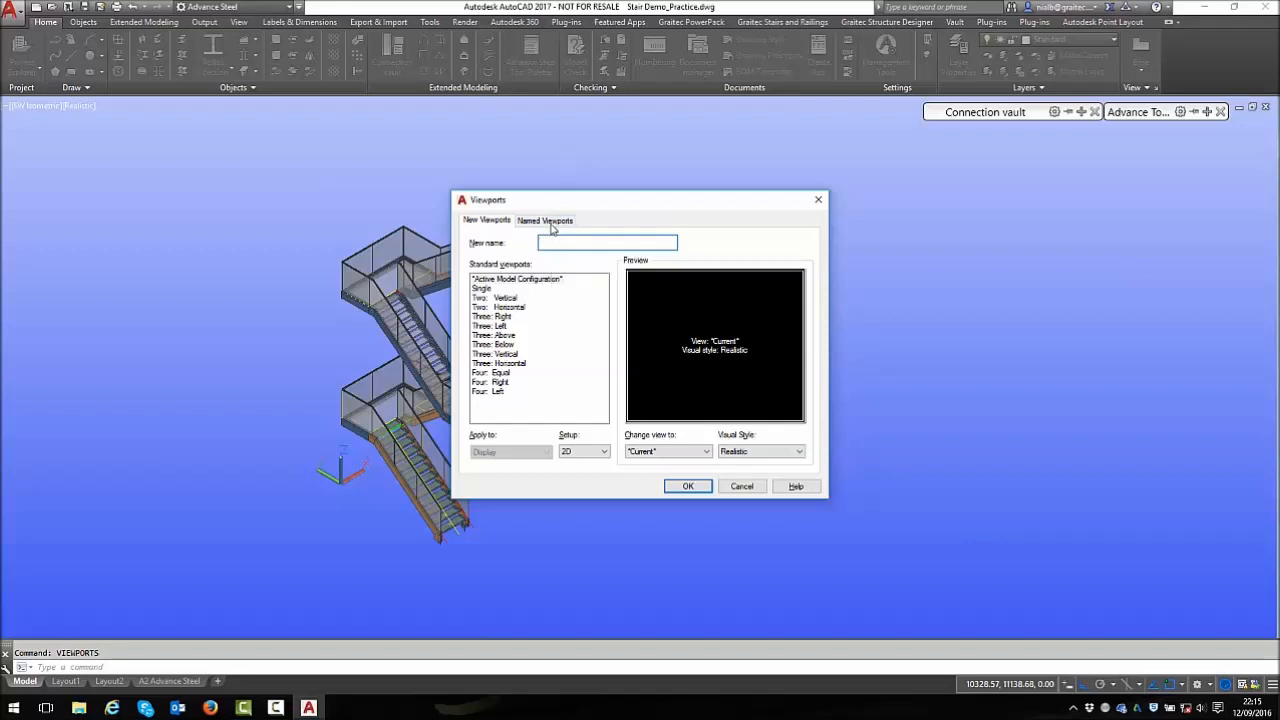
pyautogui.click(546, 220)
pyautogui.click(487, 221)
pyautogui.click(550, 242)
pyautogui.click(676, 488)
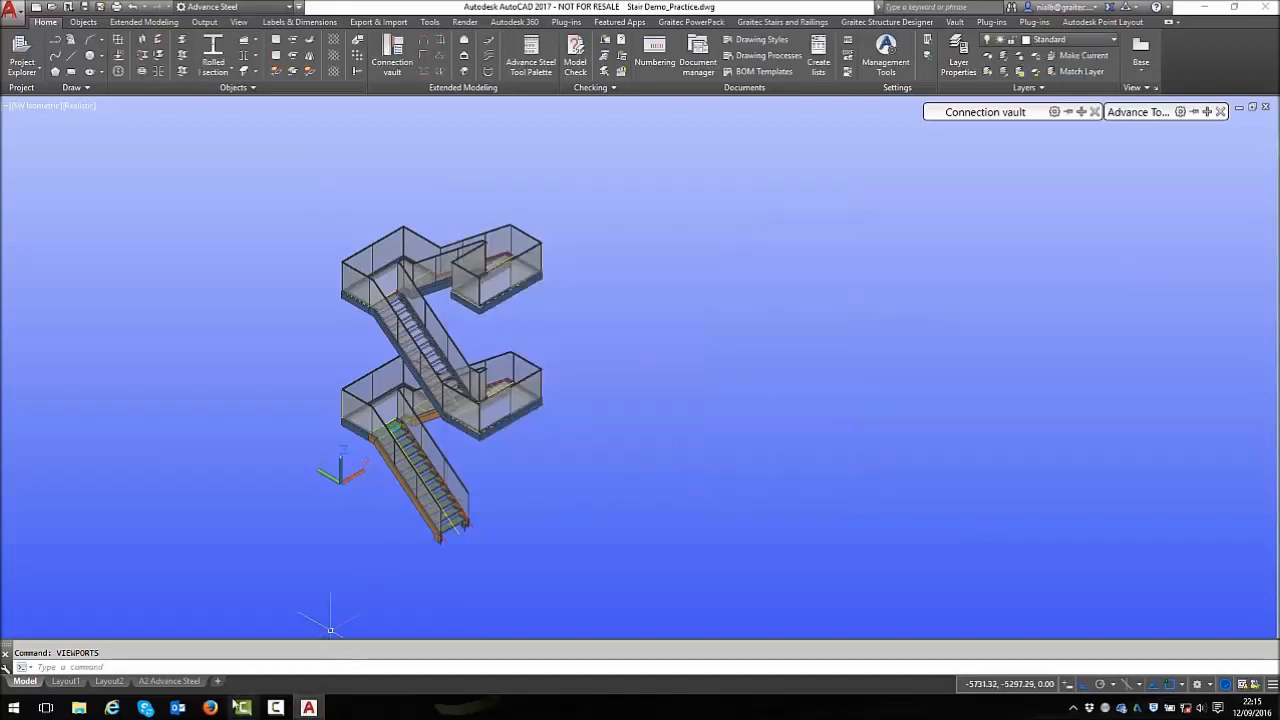
# Insert the named viewport Isometric as a tall rectangle on the left side of the A2 Advance Steel sheet
pyautogui.click(170, 681)
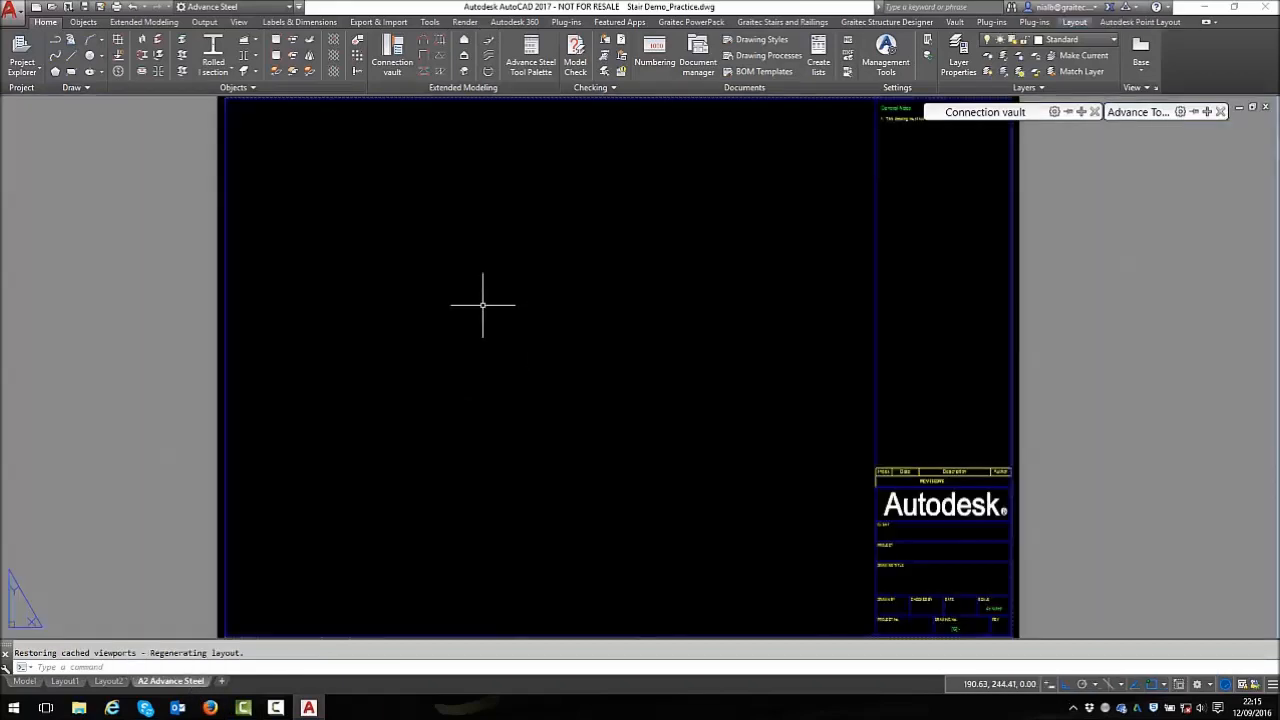
pyautogui.write('viewports')
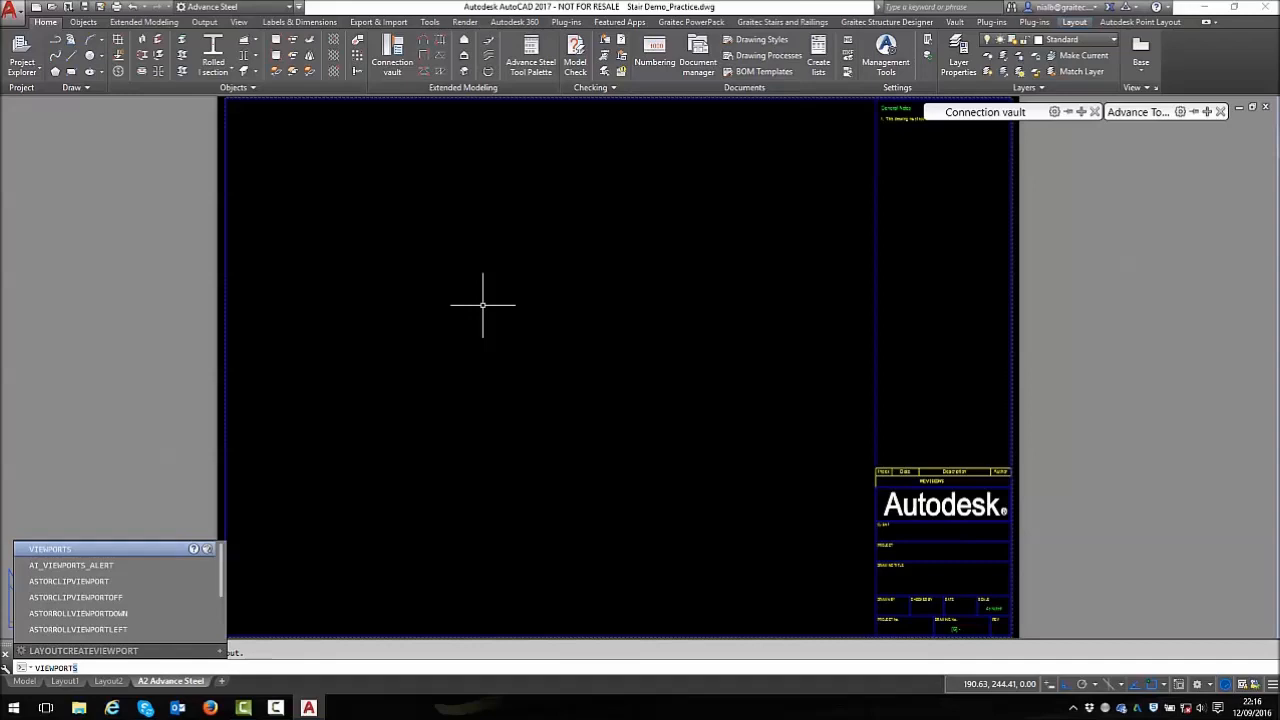
pyautogui.click(75, 549)
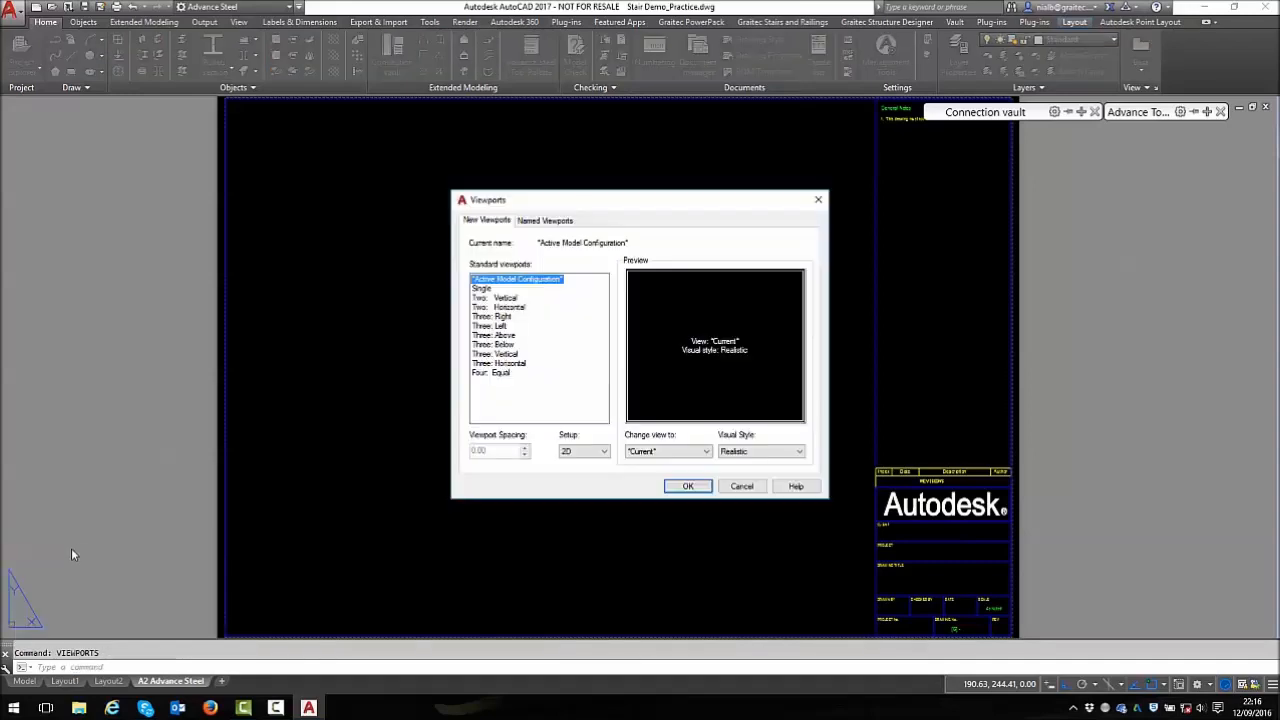
pyautogui.click(542, 221)
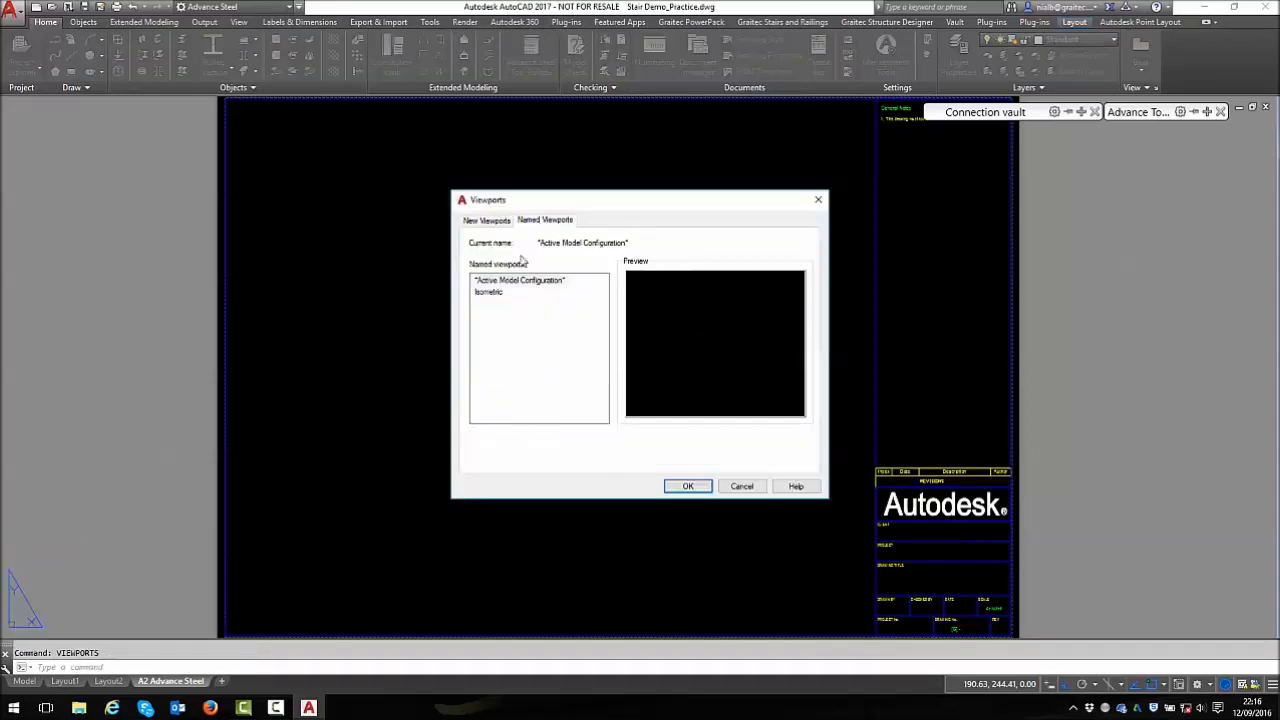
pyautogui.click(490, 292)
pyautogui.click(688, 486)
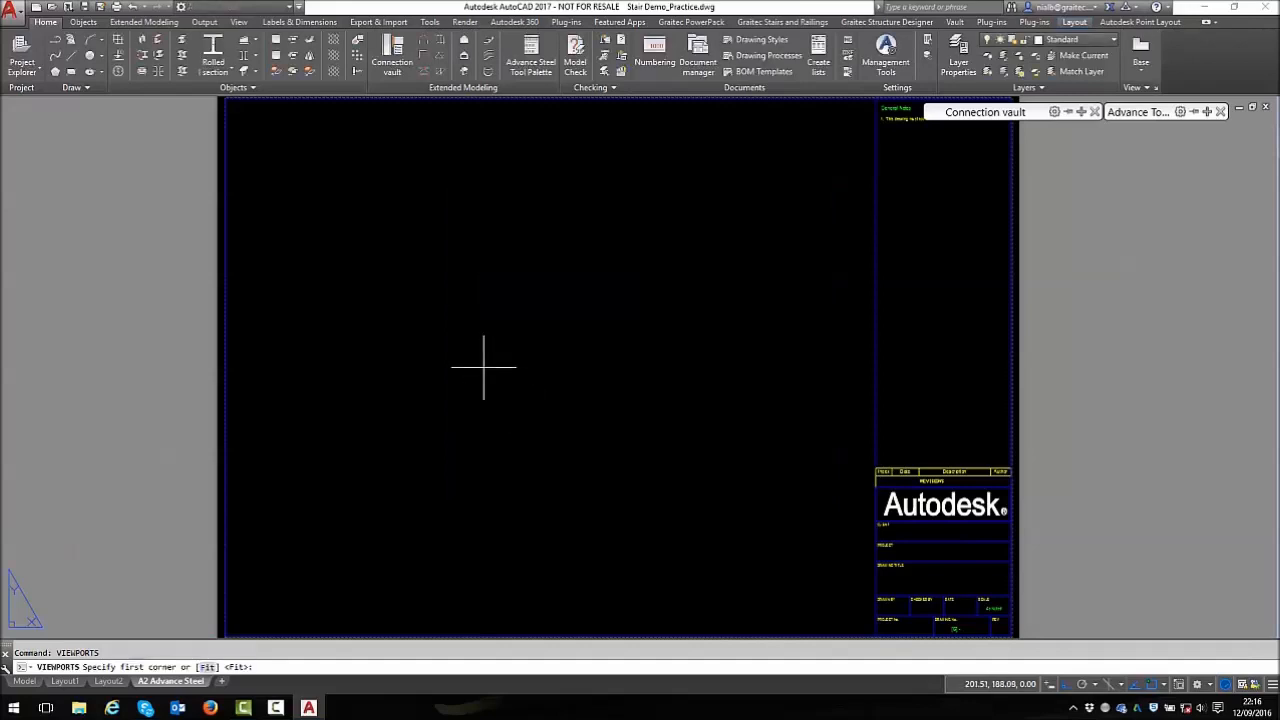
pyautogui.click(262, 131)
pyautogui.click(578, 574)
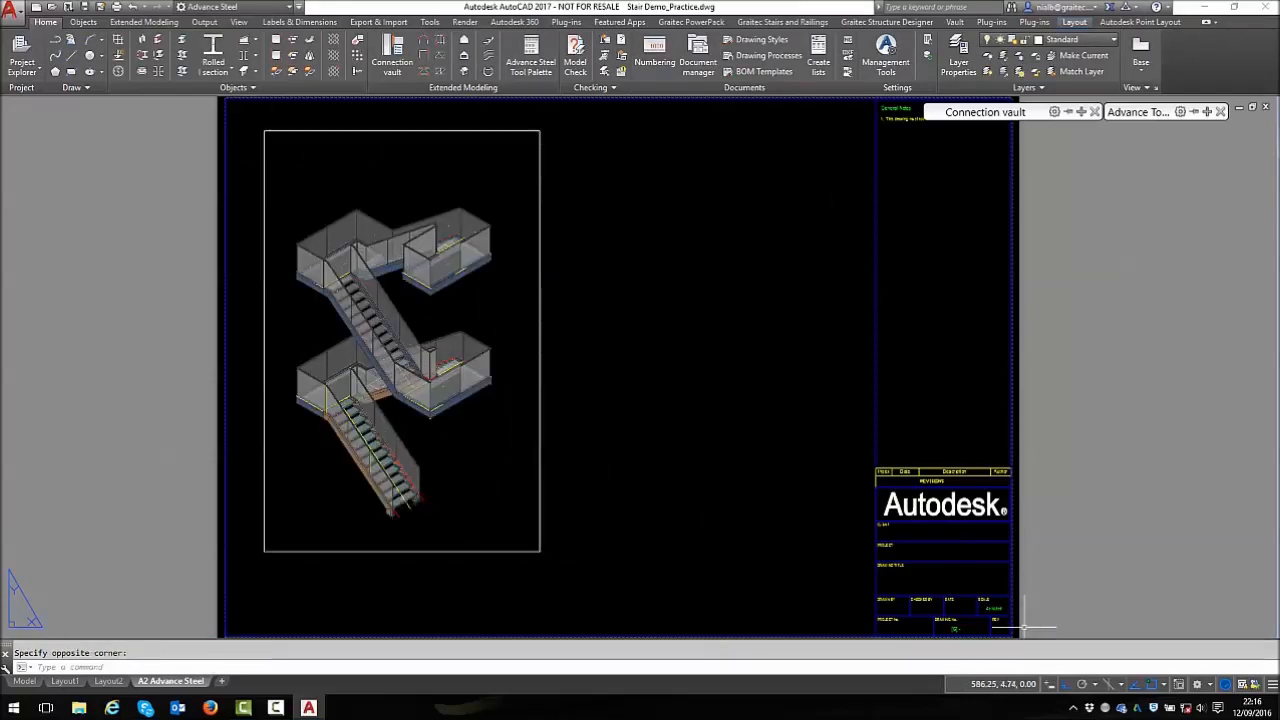
# Set the scale of the stair viewport on the A2 sheet to 1:50 and deselect it
pyautogui.click(539, 488)
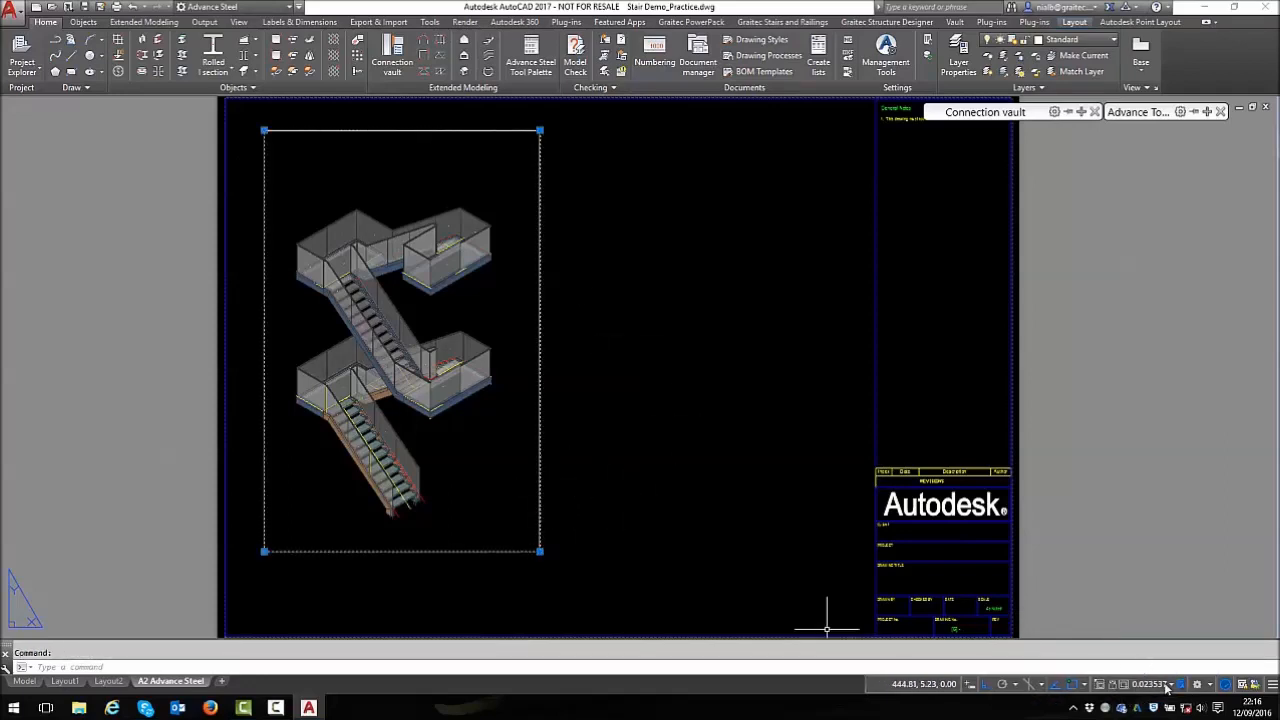
pyautogui.click(1172, 685)
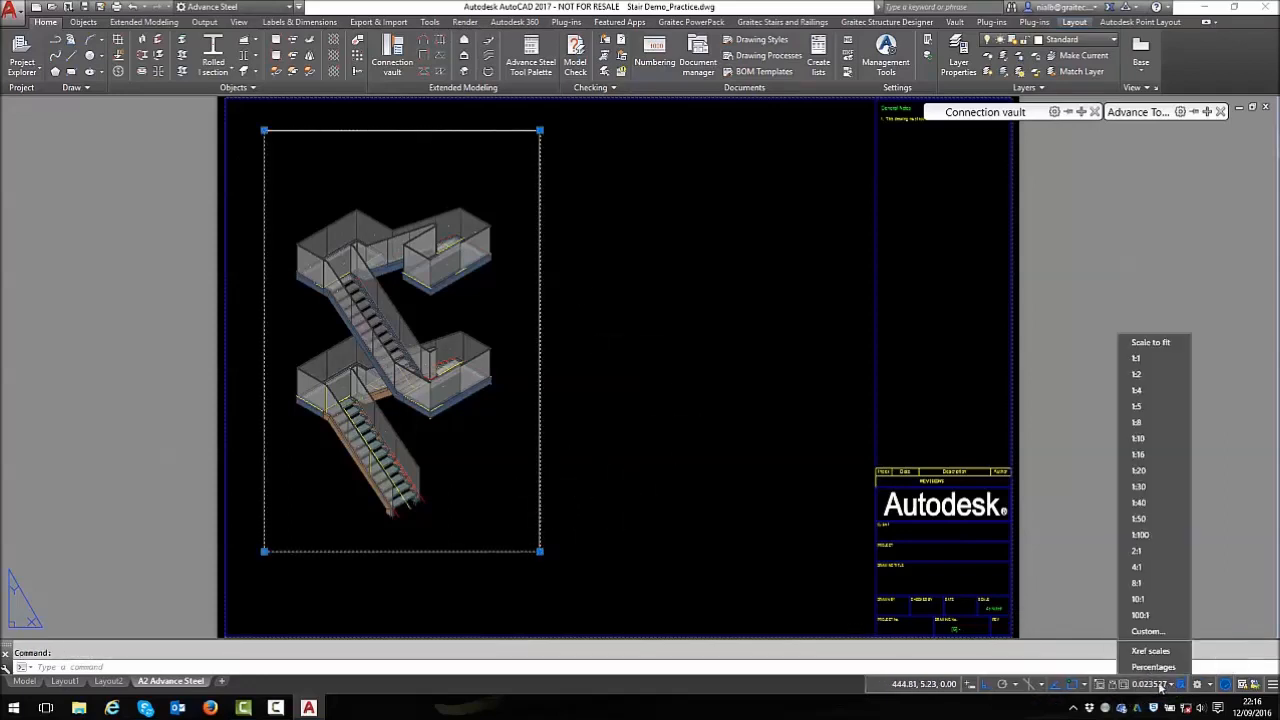
pyautogui.click(1146, 526)
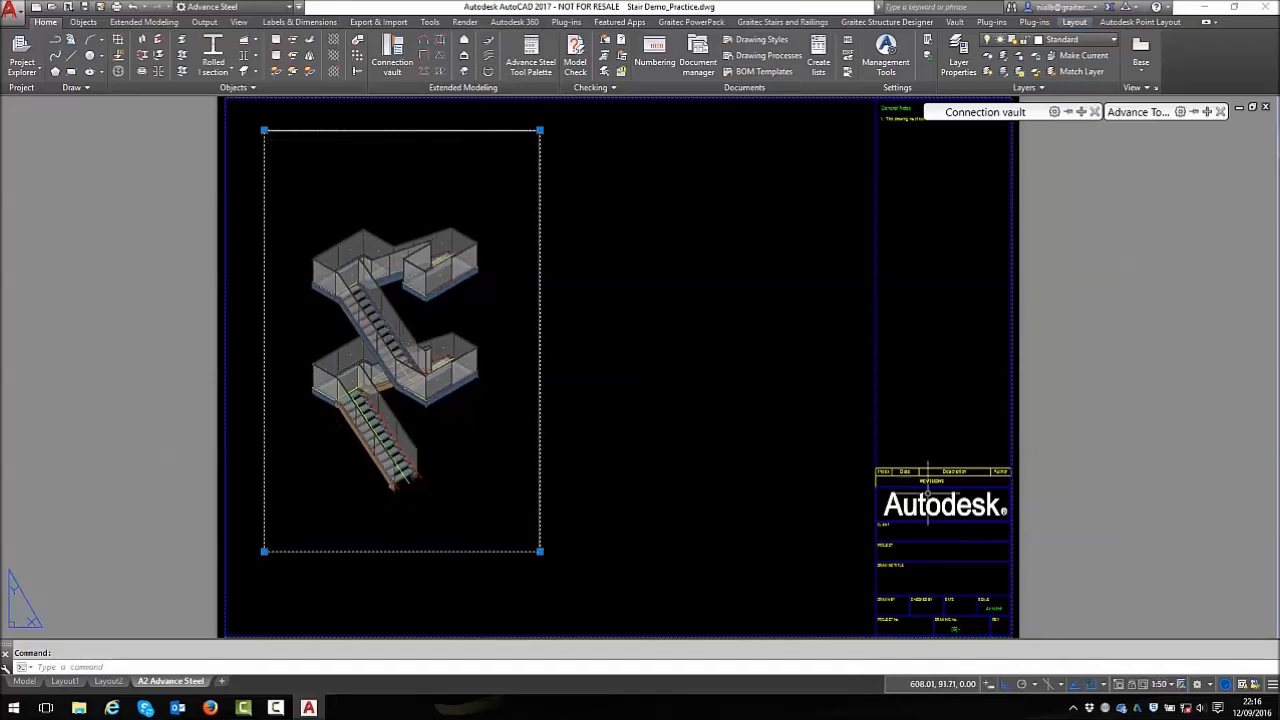
pyautogui.press('Escape')
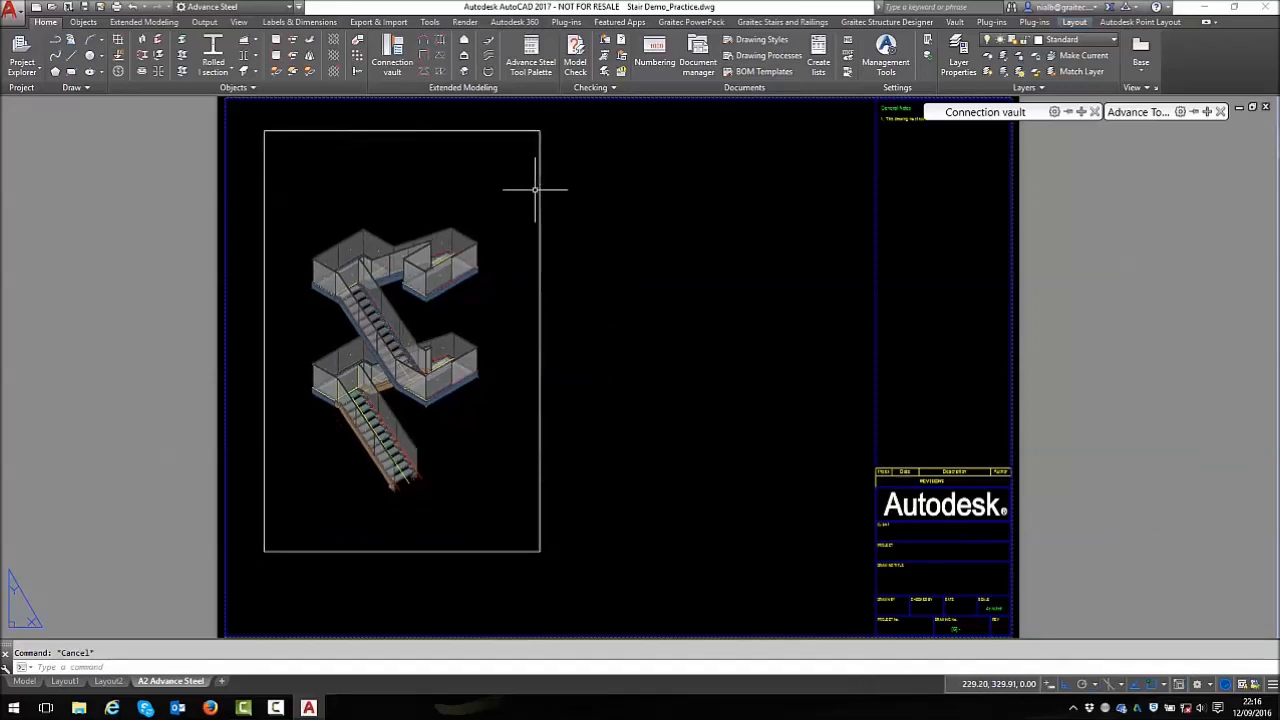
pyautogui.click(540, 190)
pyautogui.click(1075, 39)
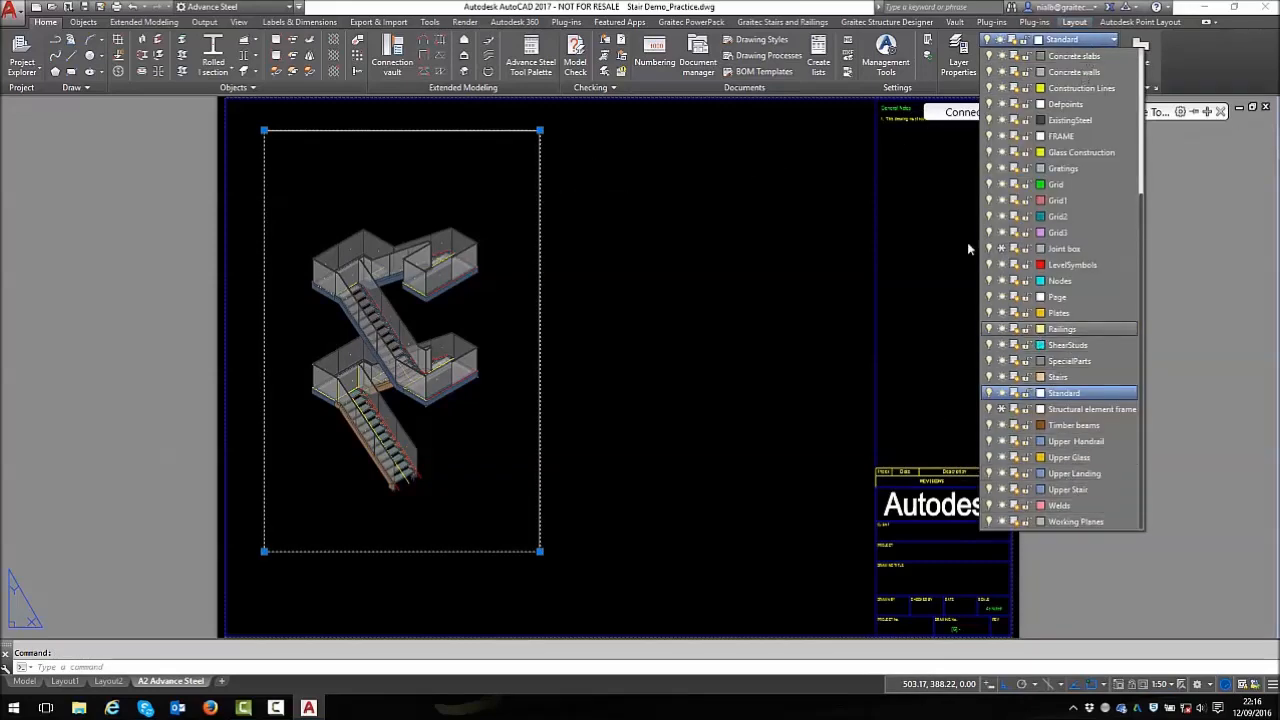
pyautogui.press('Escape')
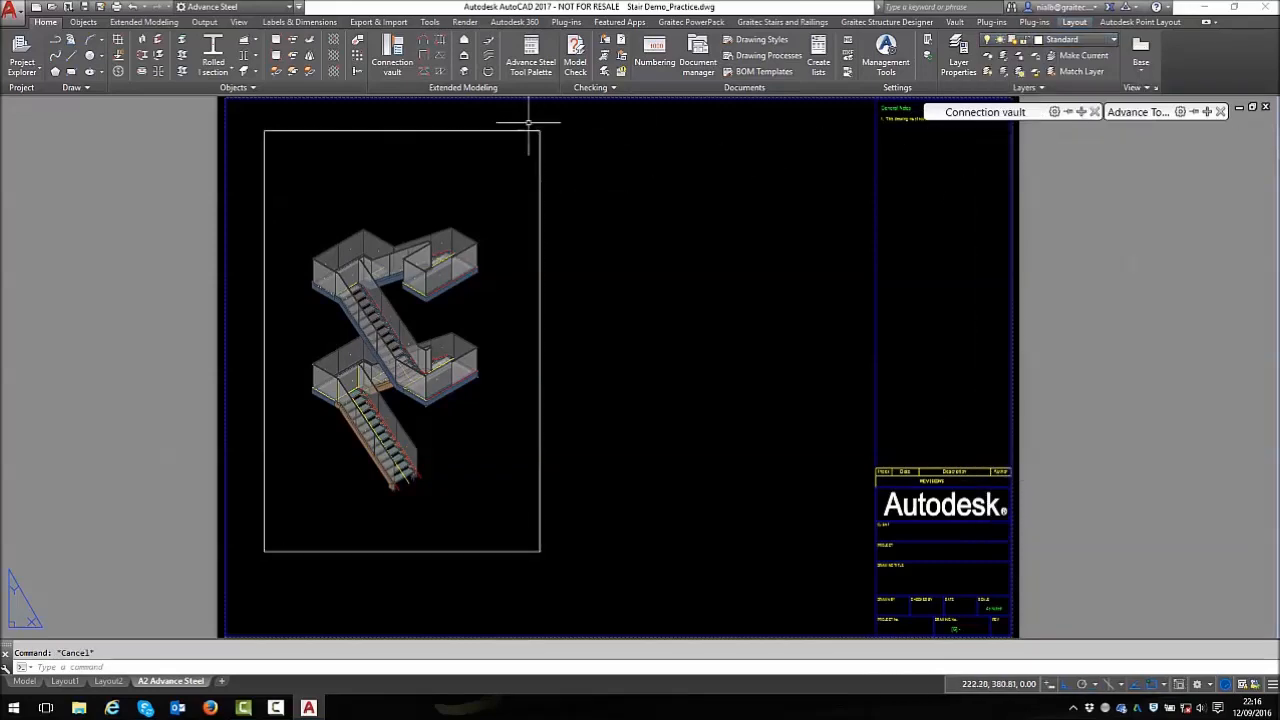
pyautogui.scroll(-2, 474, 329)
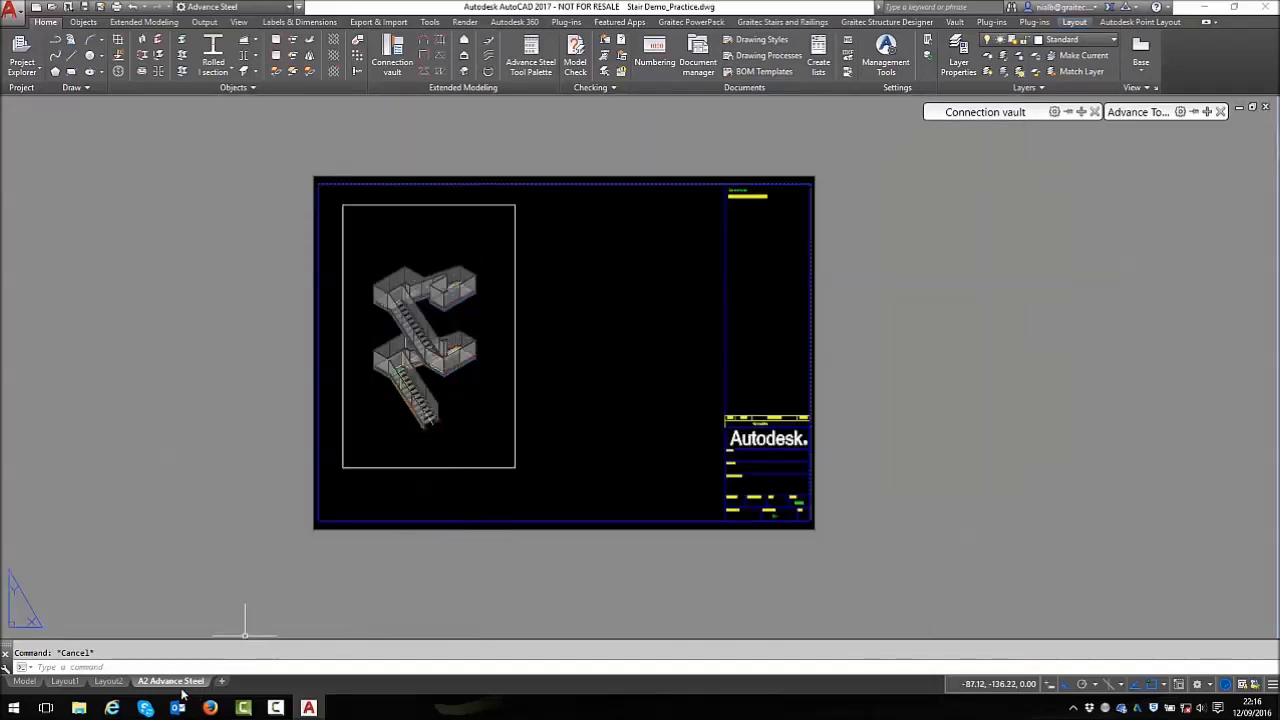
# Return to model space and switch the stair from SW Isometric to the Left view
pyautogui.click(24, 681)
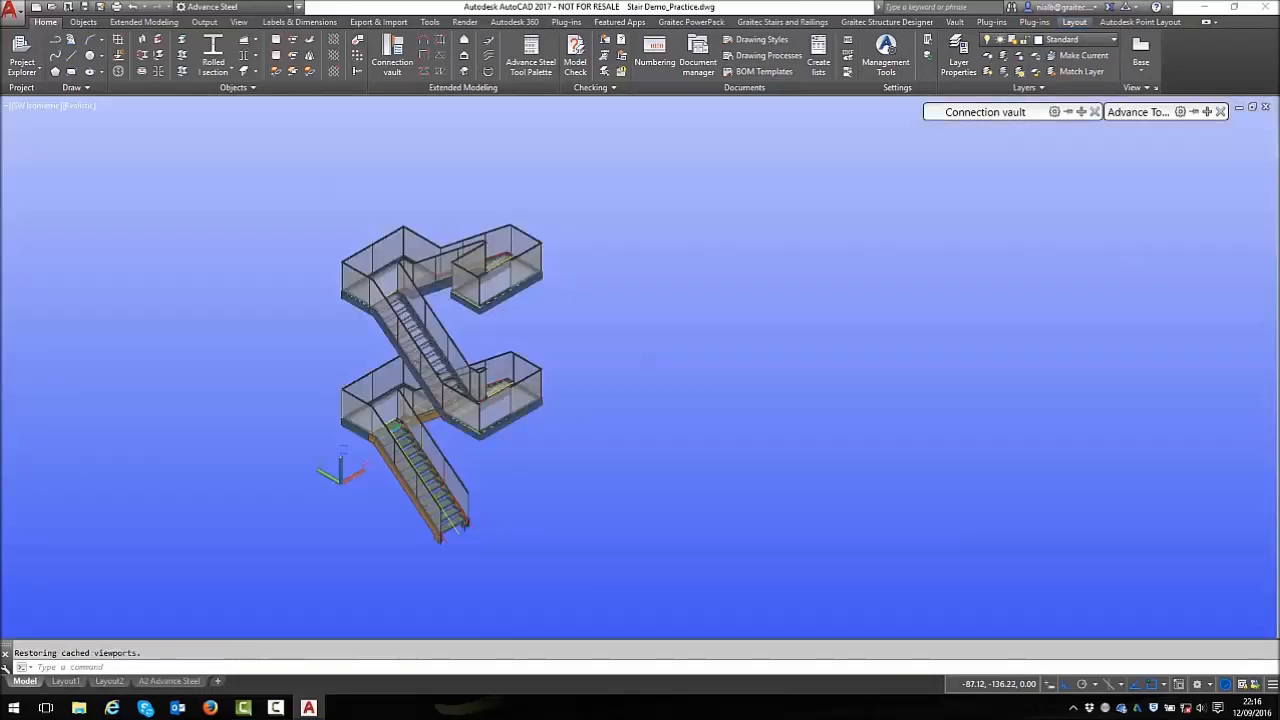
pyautogui.click(30, 105)
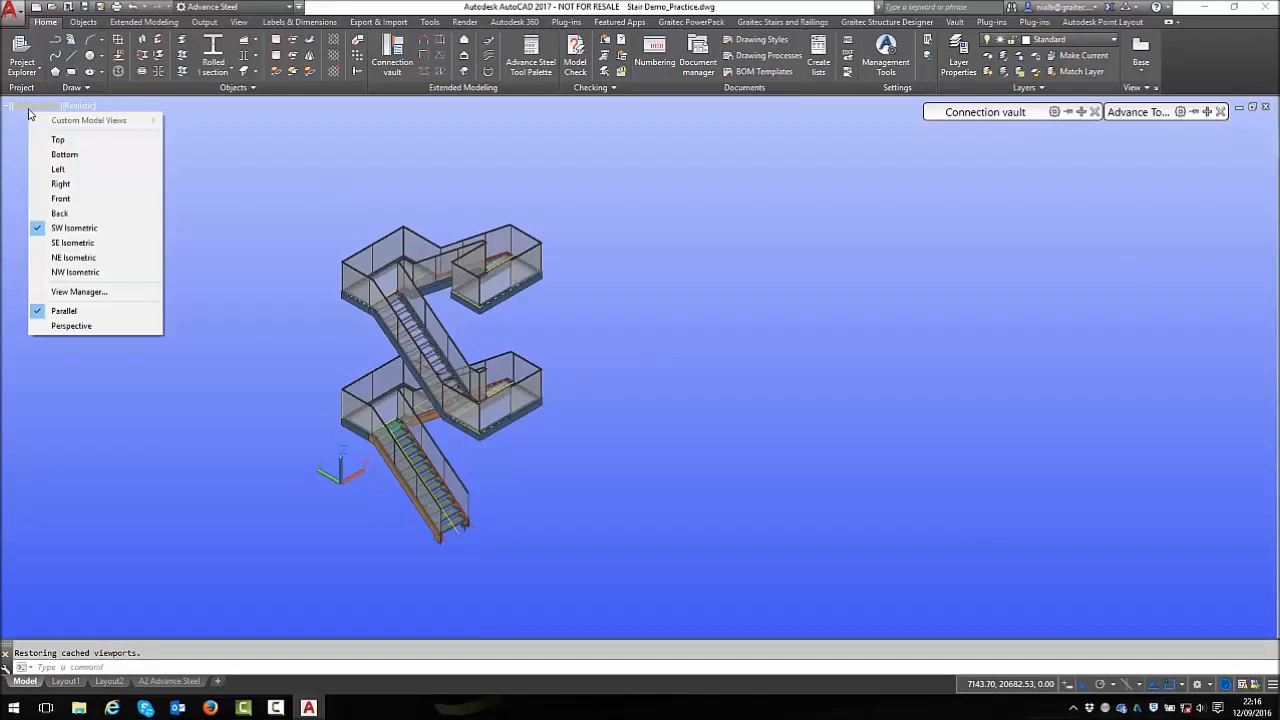
pyautogui.click(61, 202)
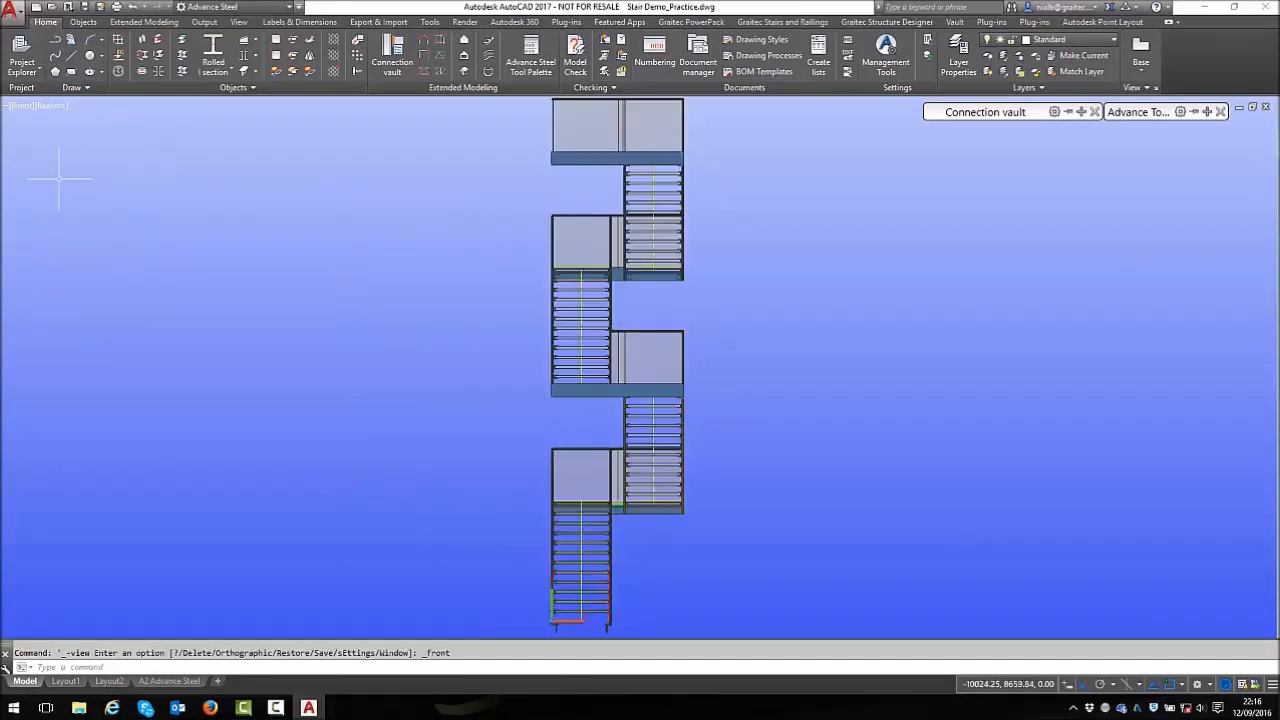
pyautogui.click(24, 105)
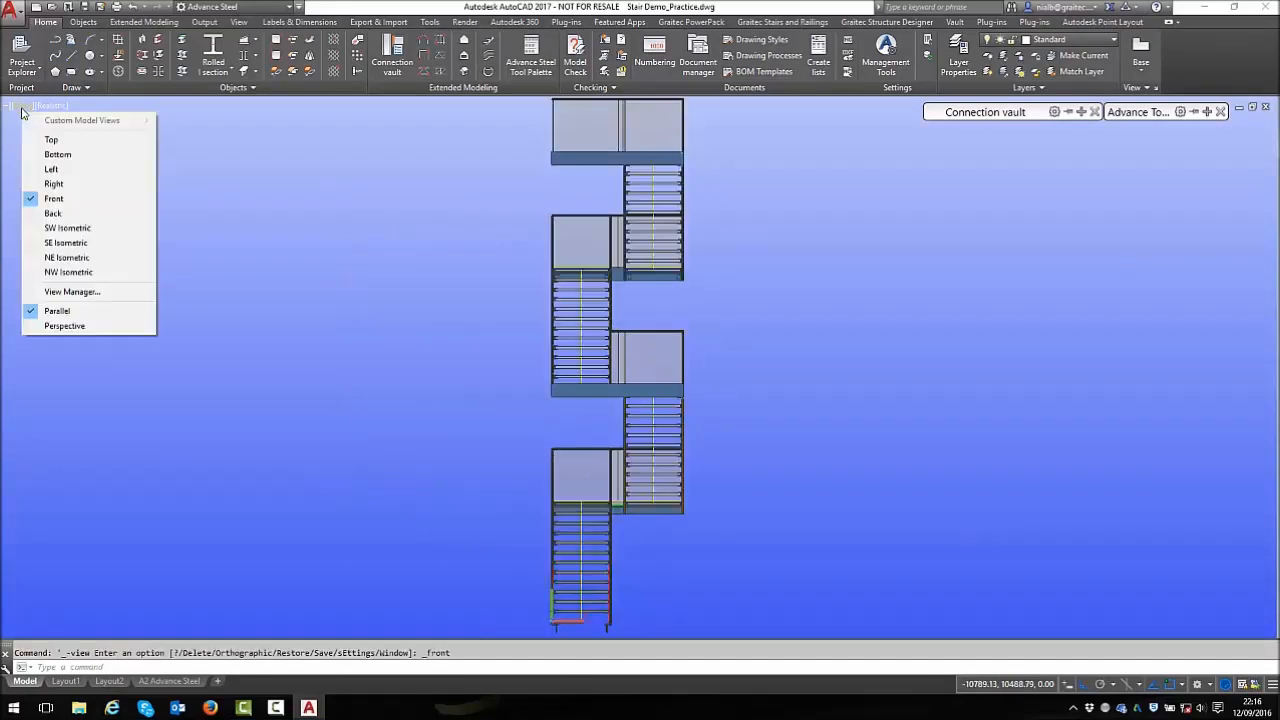
pyautogui.click(54, 172)
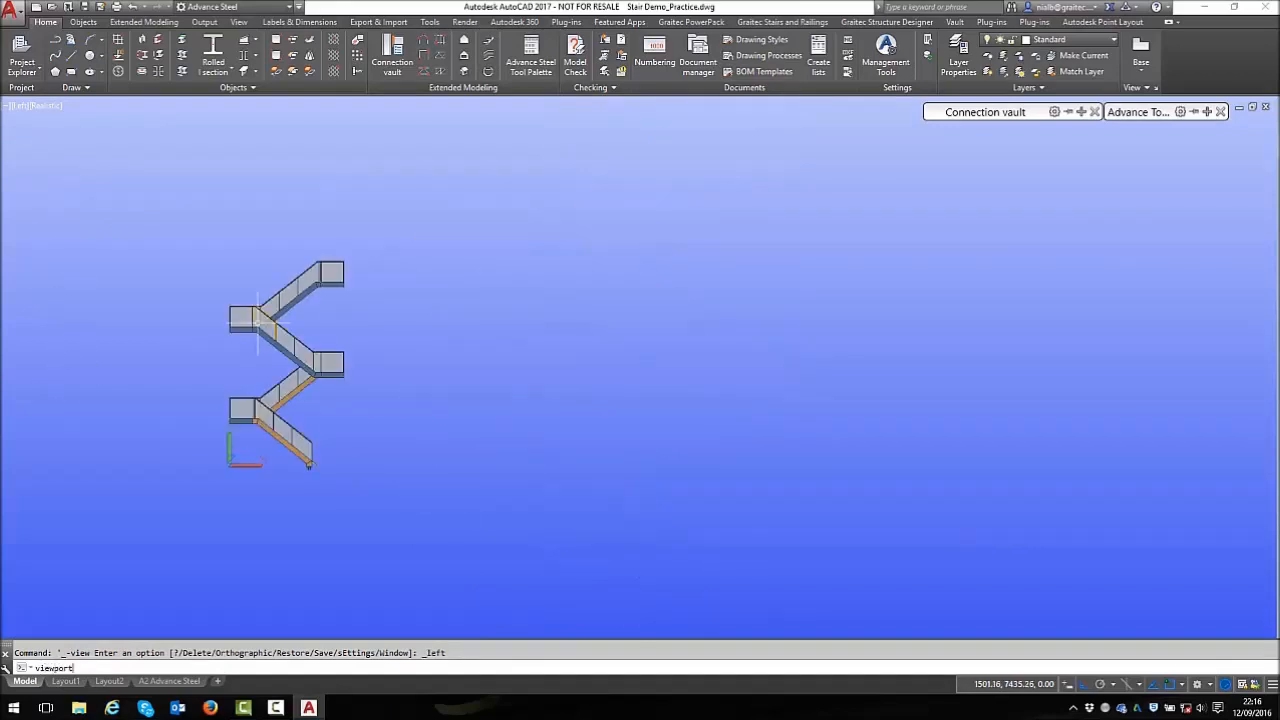
# Save the current side view of the stair as a new named viewport configuration called Front View
pyautogui.write('ts')
pyautogui.press('Return')
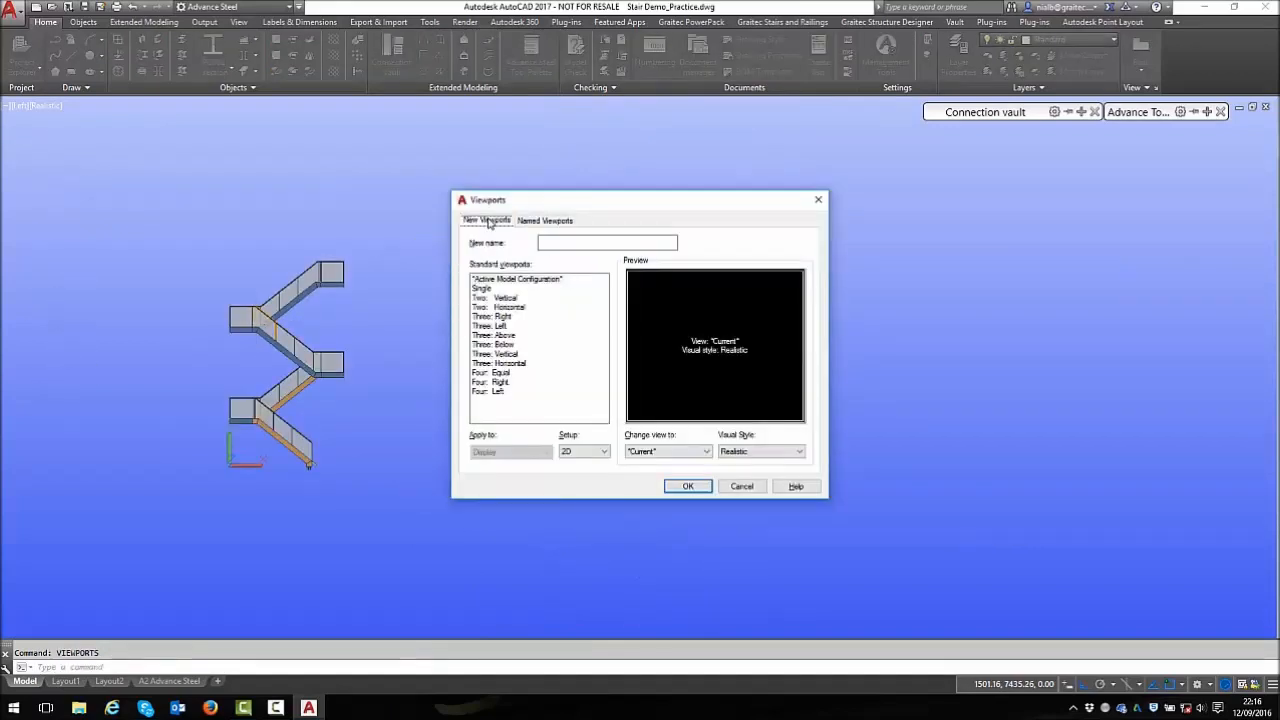
pyautogui.click(578, 242)
pyautogui.write('R')
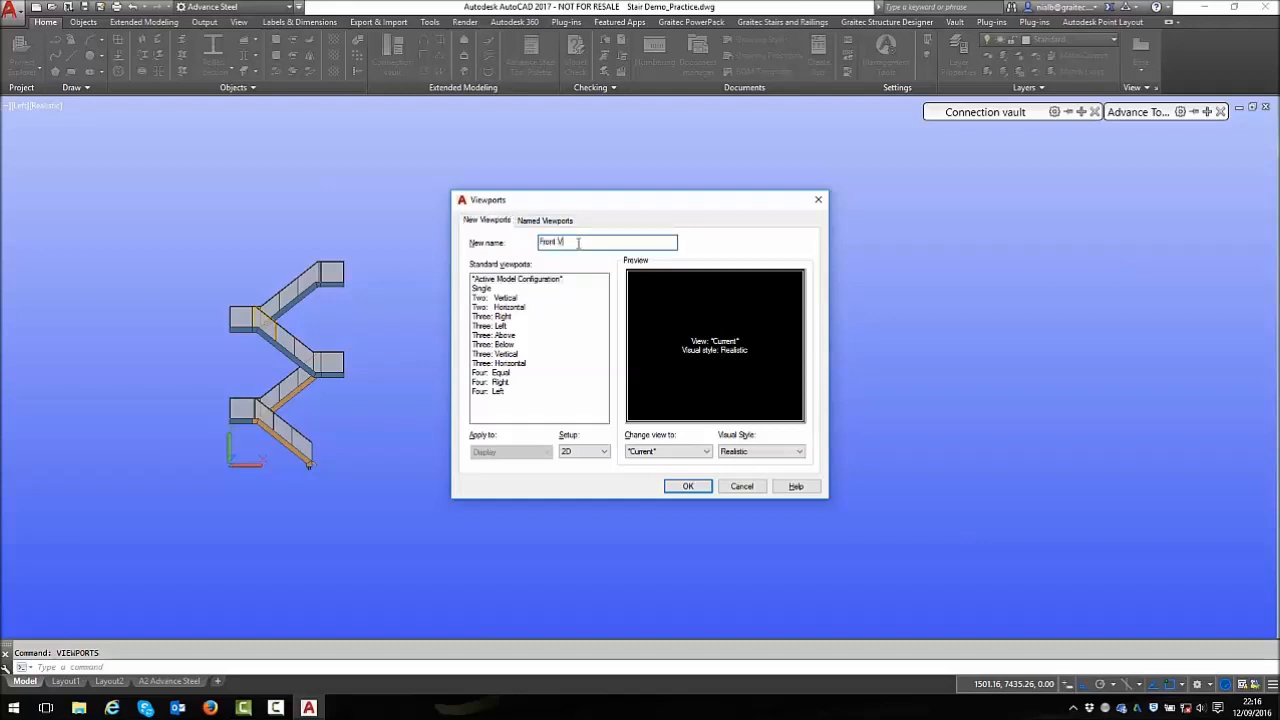
pyautogui.click(688, 486)
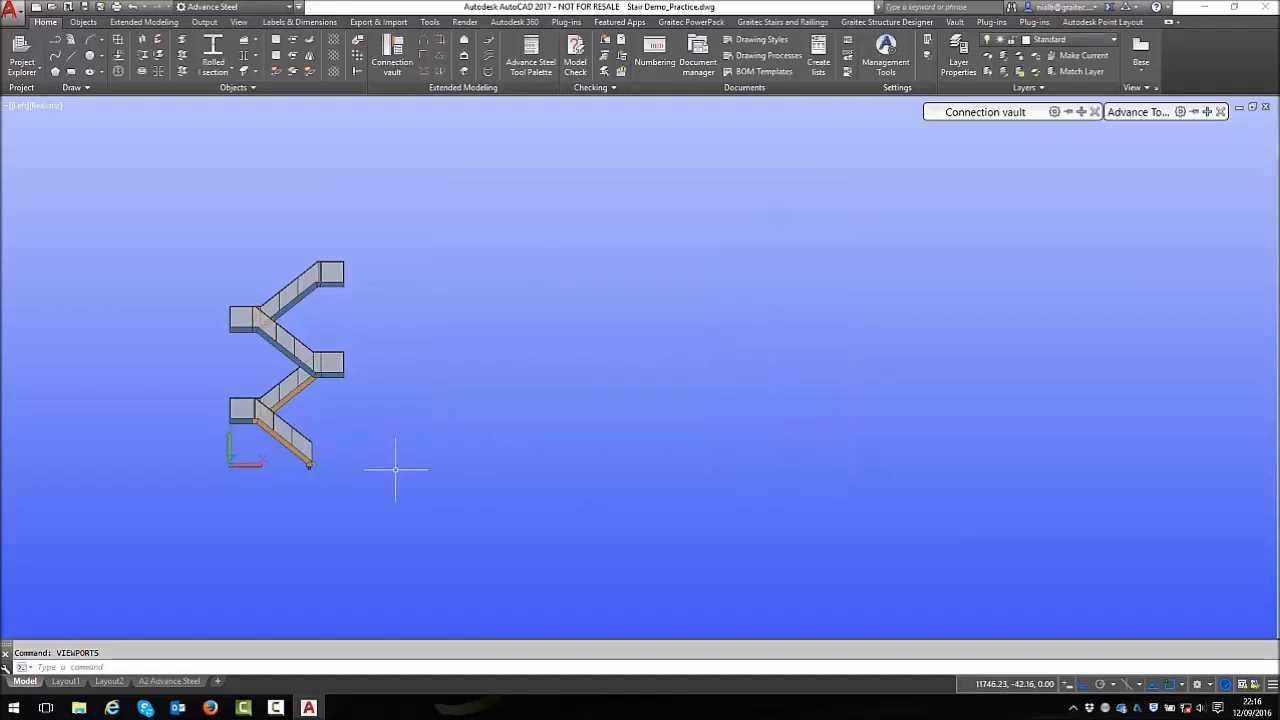
# On the A2 Advance Steel sheet, insert the named viewport Front View as a tall rectangle between the isometric viewport and the title block
pyautogui.click(189, 684)
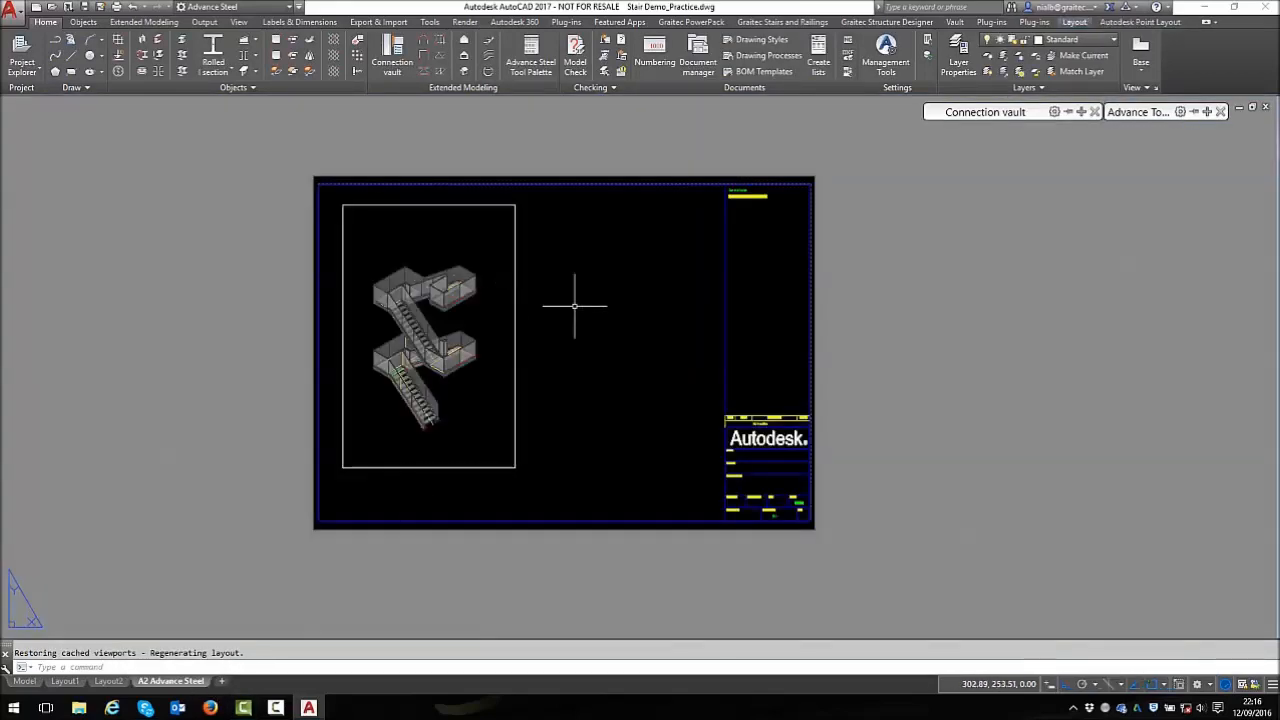
pyautogui.scroll(5, 536, 321)
pyautogui.scroll(-3, 345, 325)
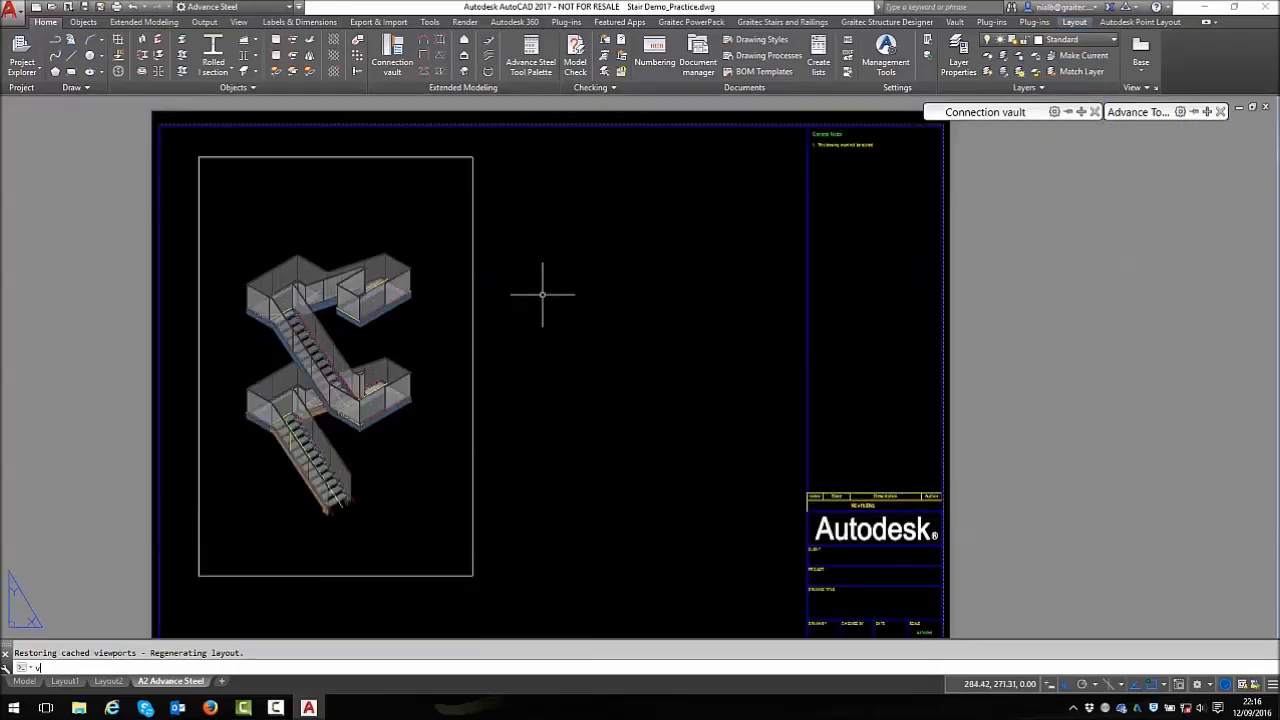
pyautogui.press('Return')
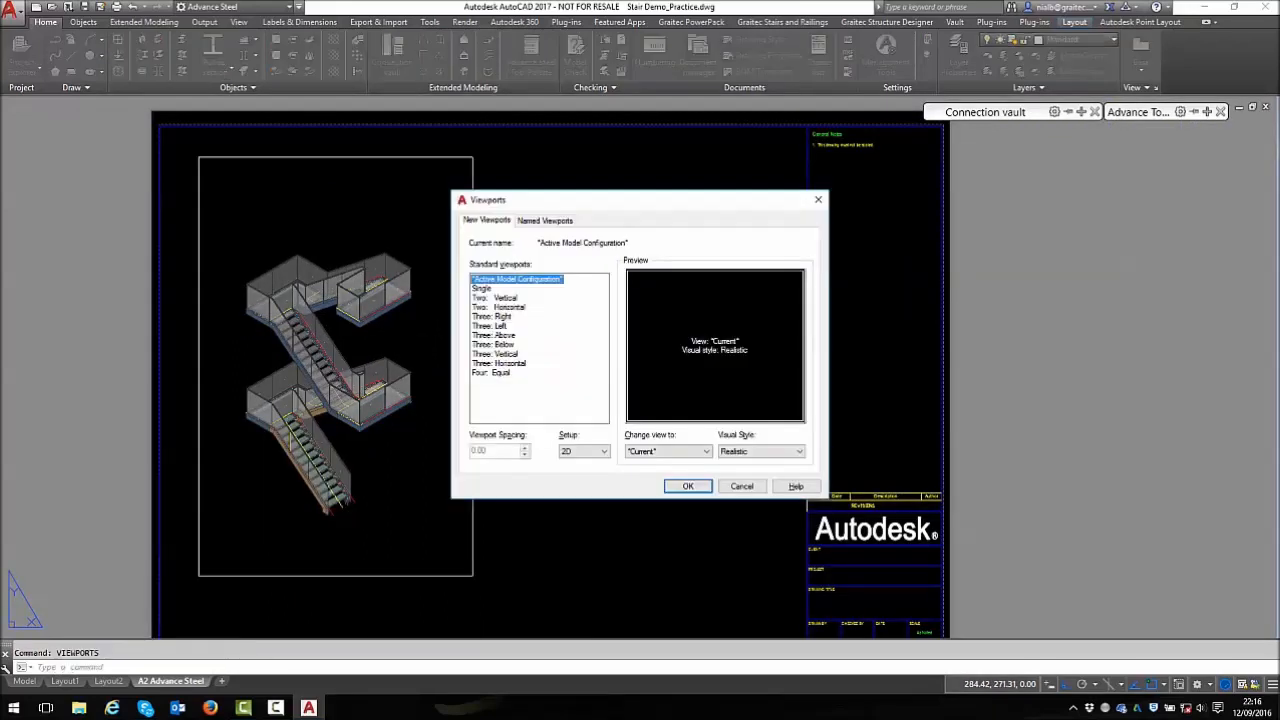
pyautogui.click(547, 220)
pyautogui.click(491, 291)
pyautogui.click(688, 487)
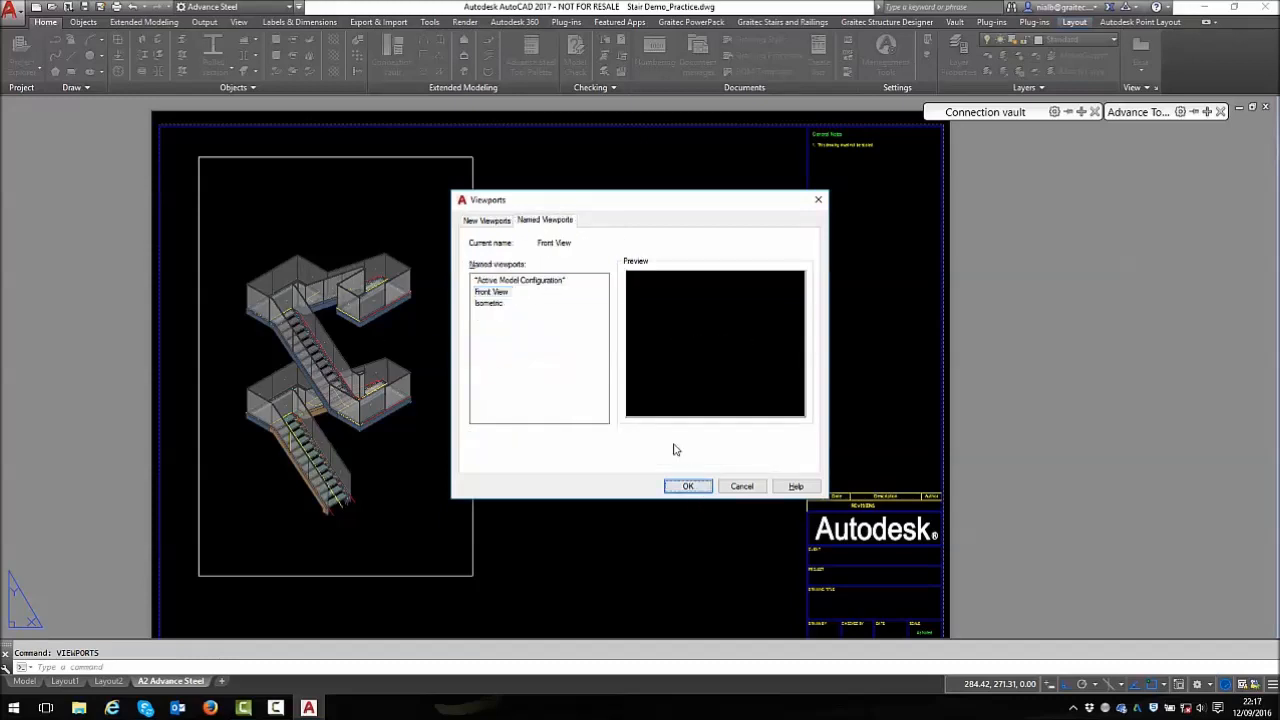
pyautogui.click(501, 157)
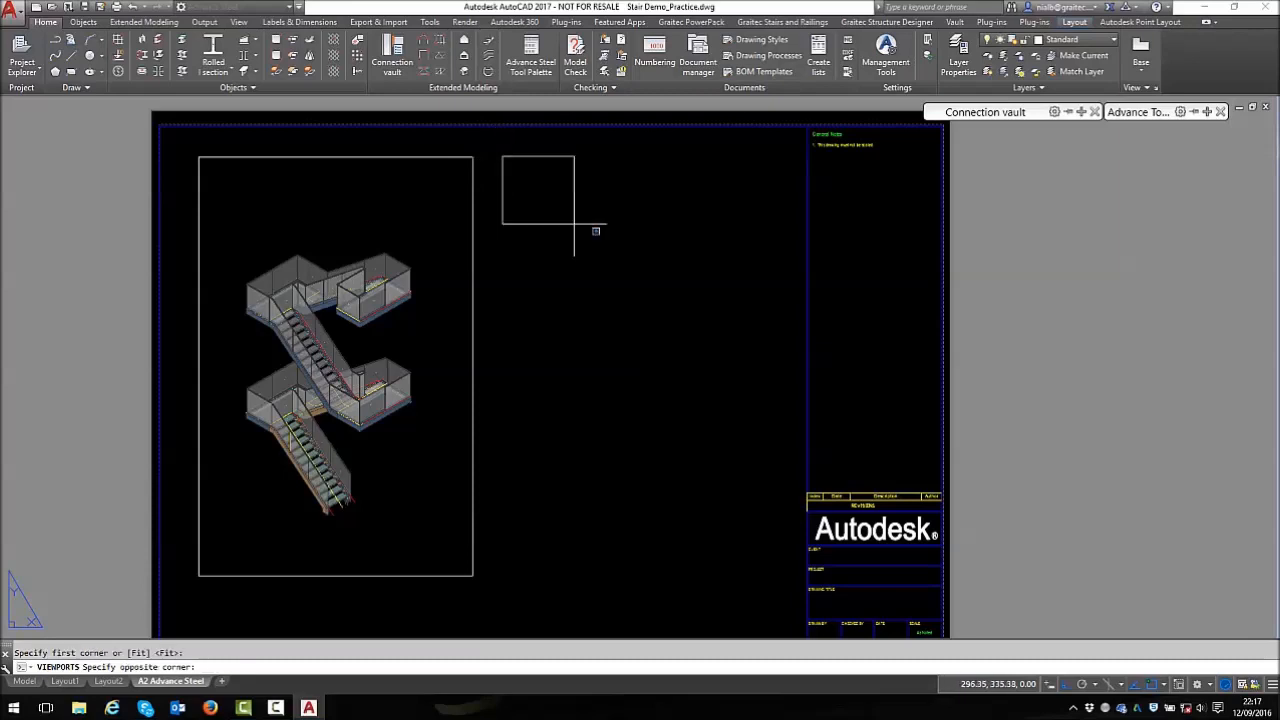
pyautogui.click(767, 576)
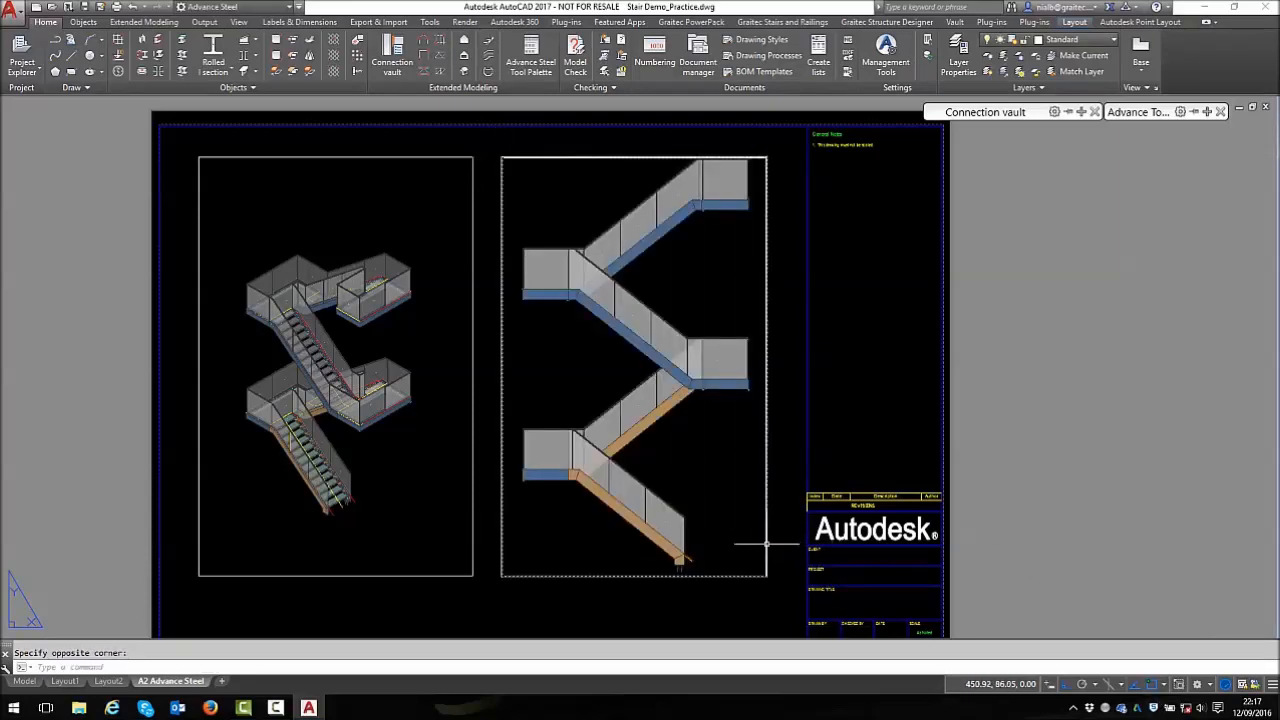
# Set the scale of the Front View viewport to 1:50 and deselect it
pyautogui.click(734, 537)
pyautogui.click(1171, 688)
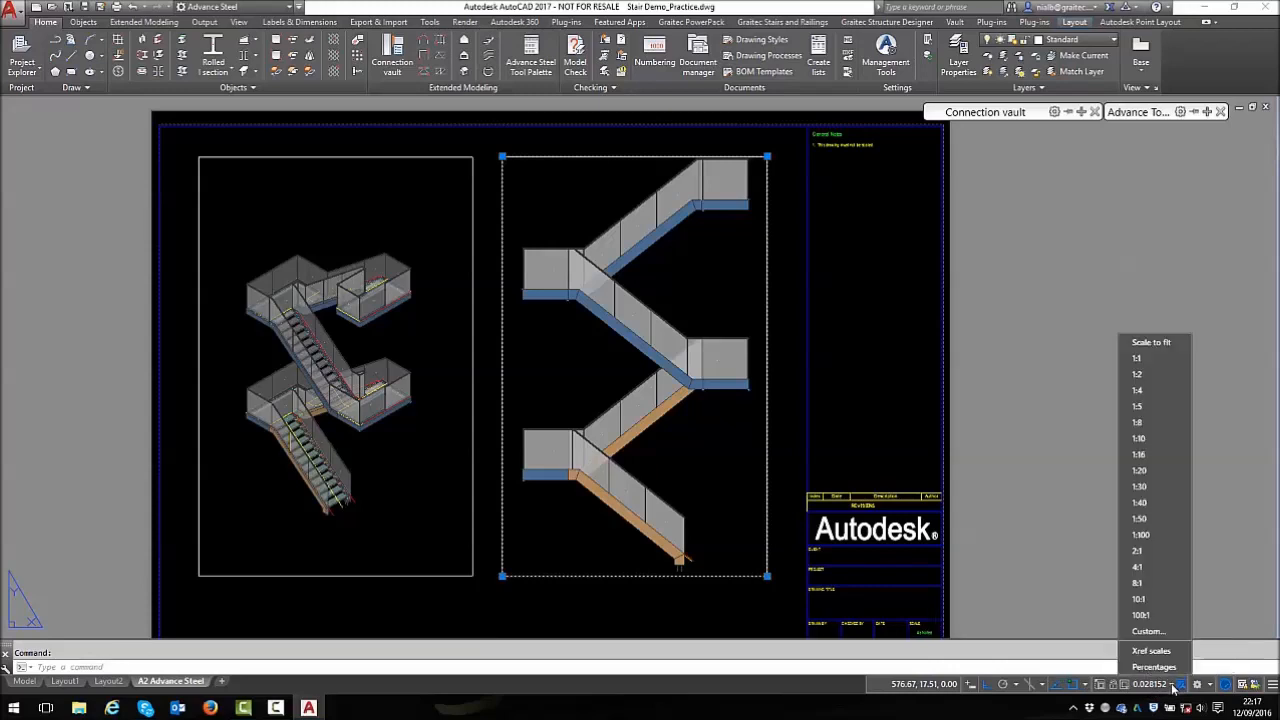
pyautogui.click(1139, 518)
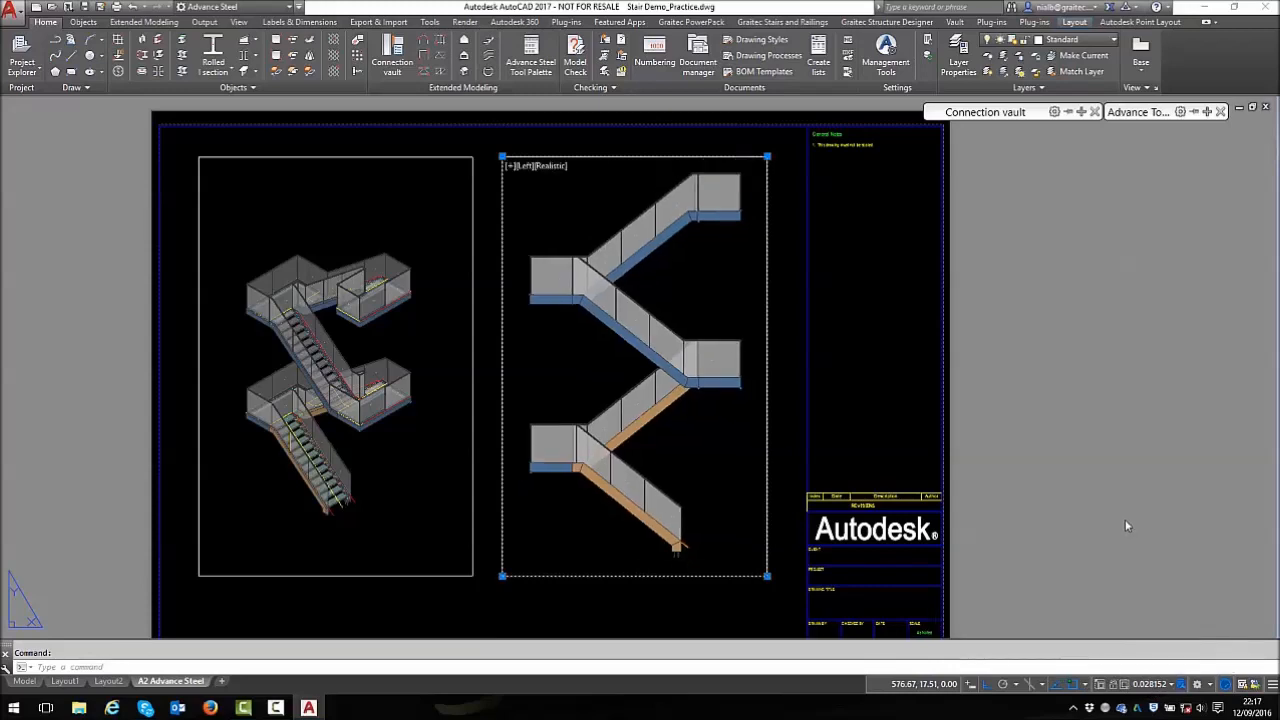
pyautogui.press('Escape')
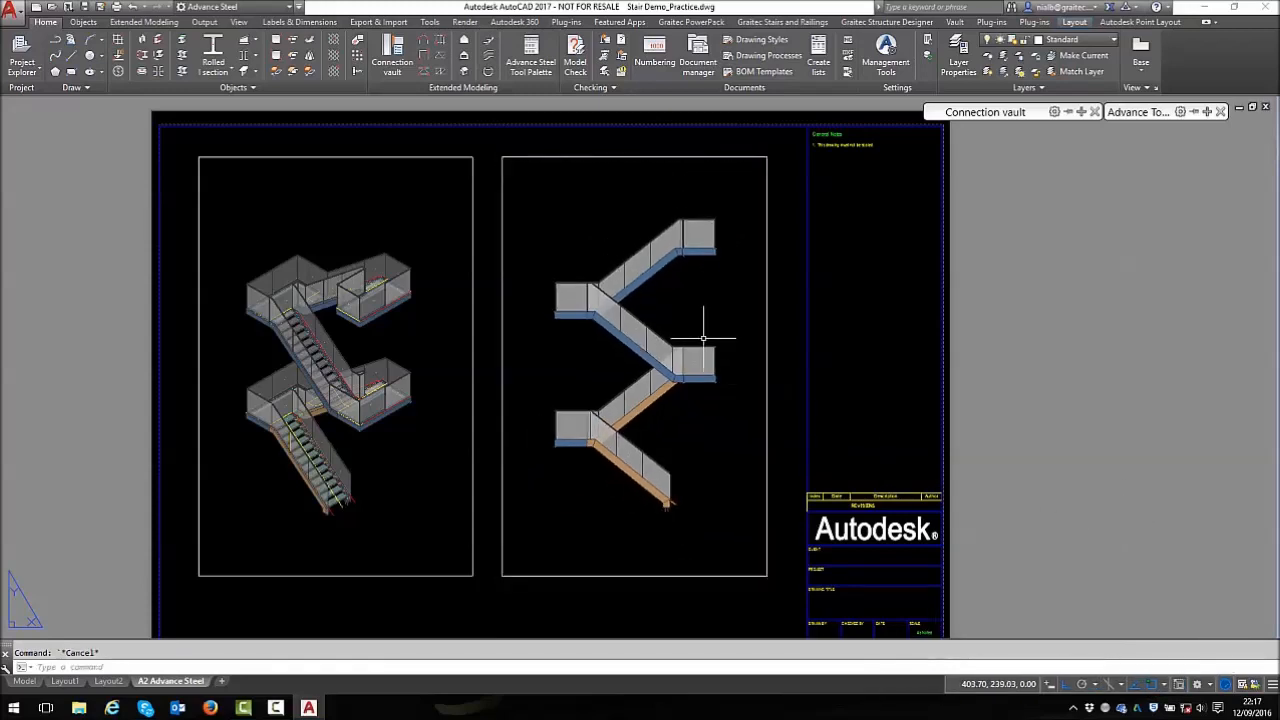
pyautogui.scroll(-2, 625, 400)
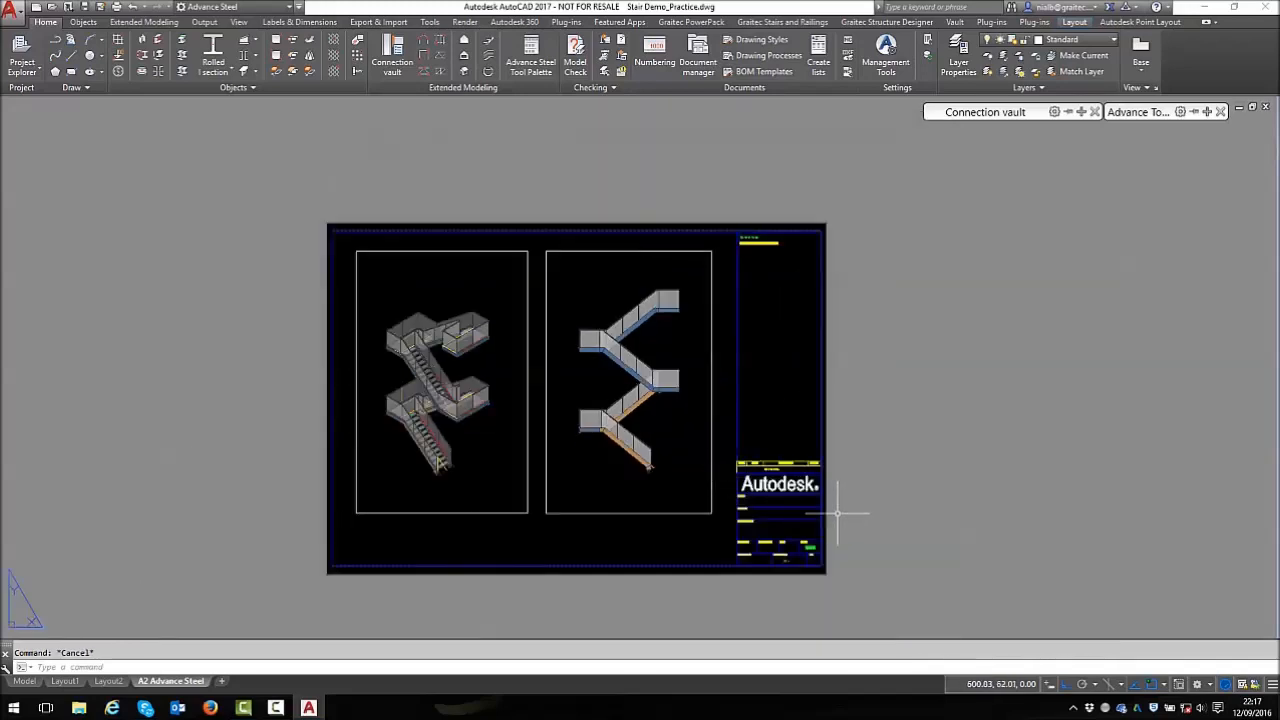
# Return to model space and set the stair view to SW Isometric
pyautogui.click(26, 683)
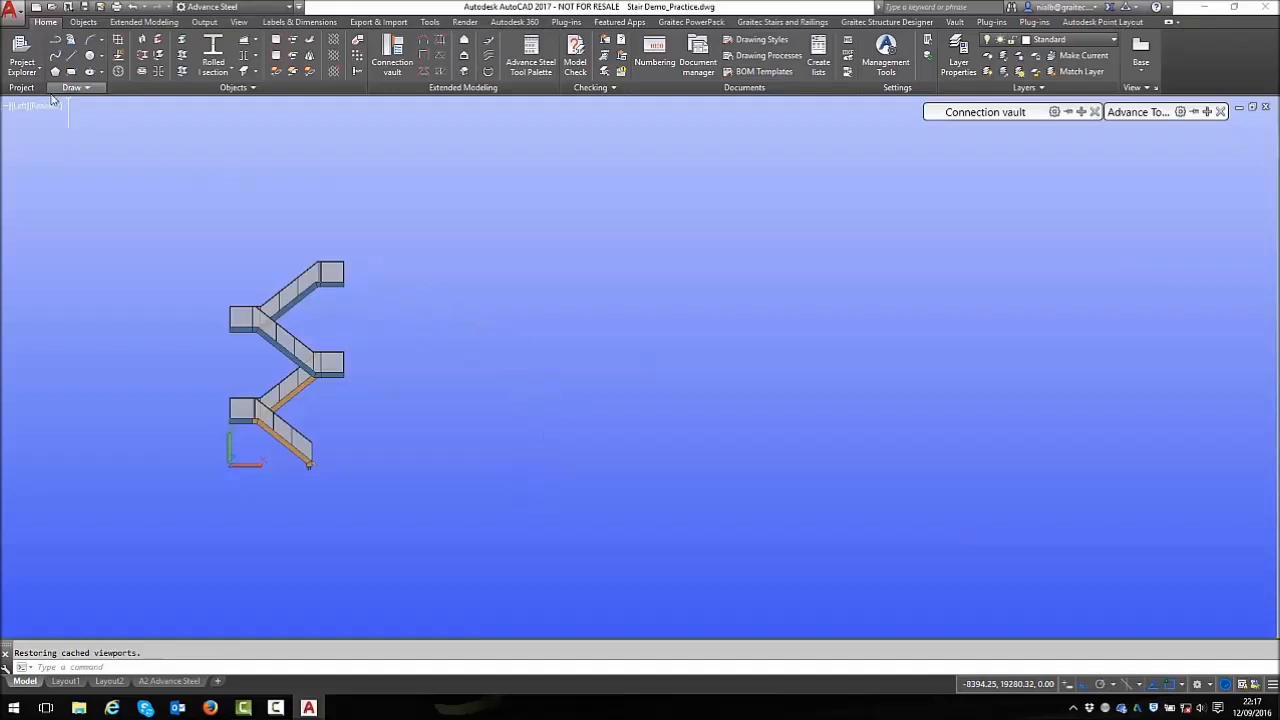
pyautogui.click(22, 105)
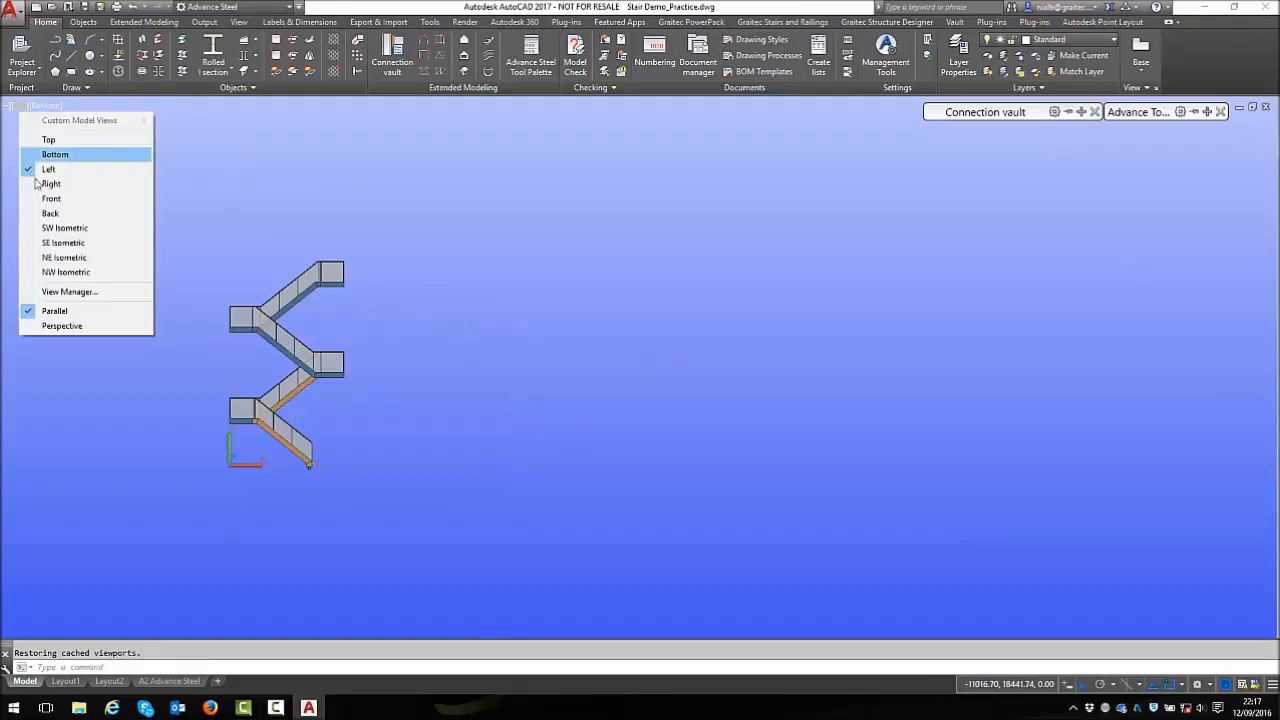
pyautogui.click(60, 228)
# Examine the upper flight's treads and stringer and the handrail corner at the landing up close
pyautogui.scroll(3, 650, 432)
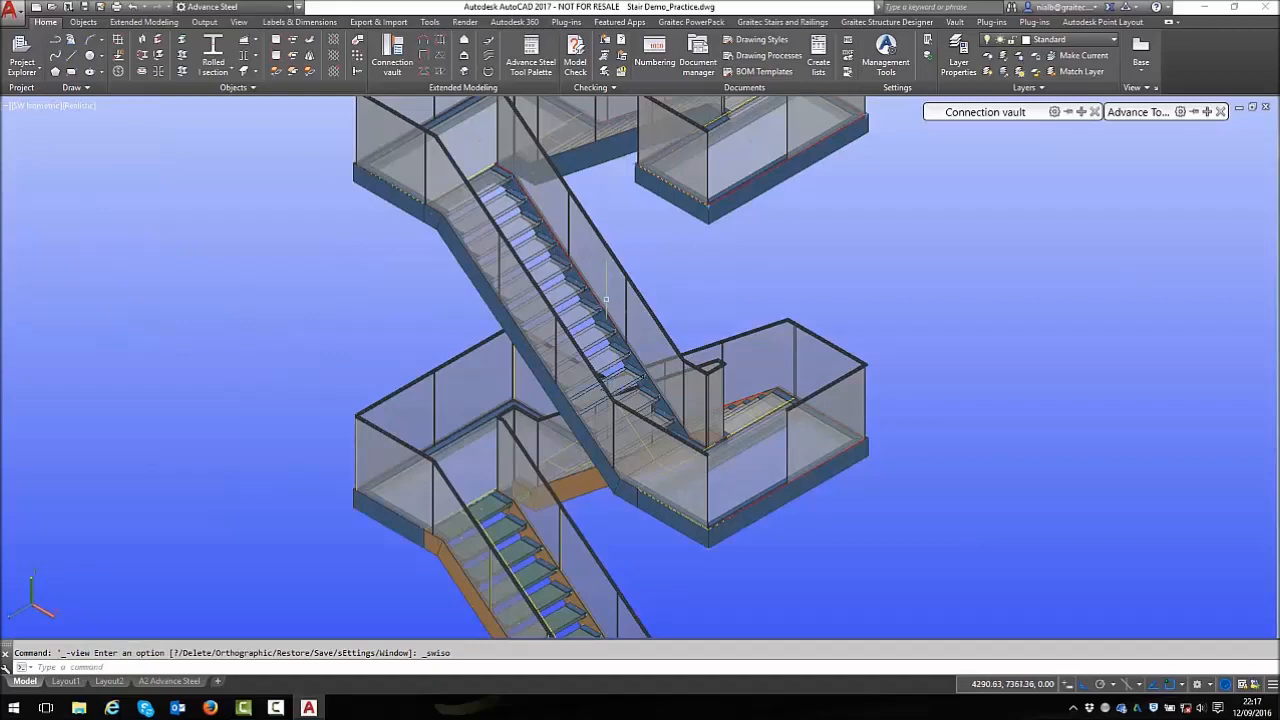
pyautogui.scroll(3, 606, 298)
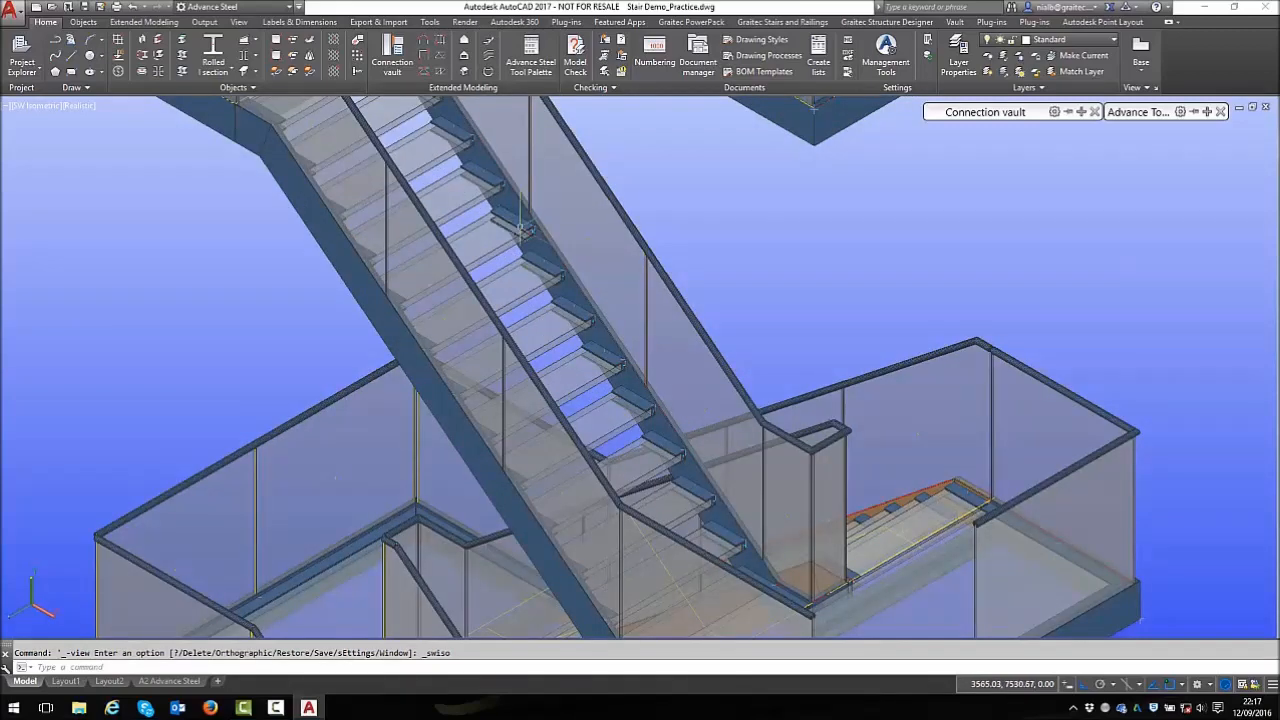
pyautogui.moveTo(521, 231)
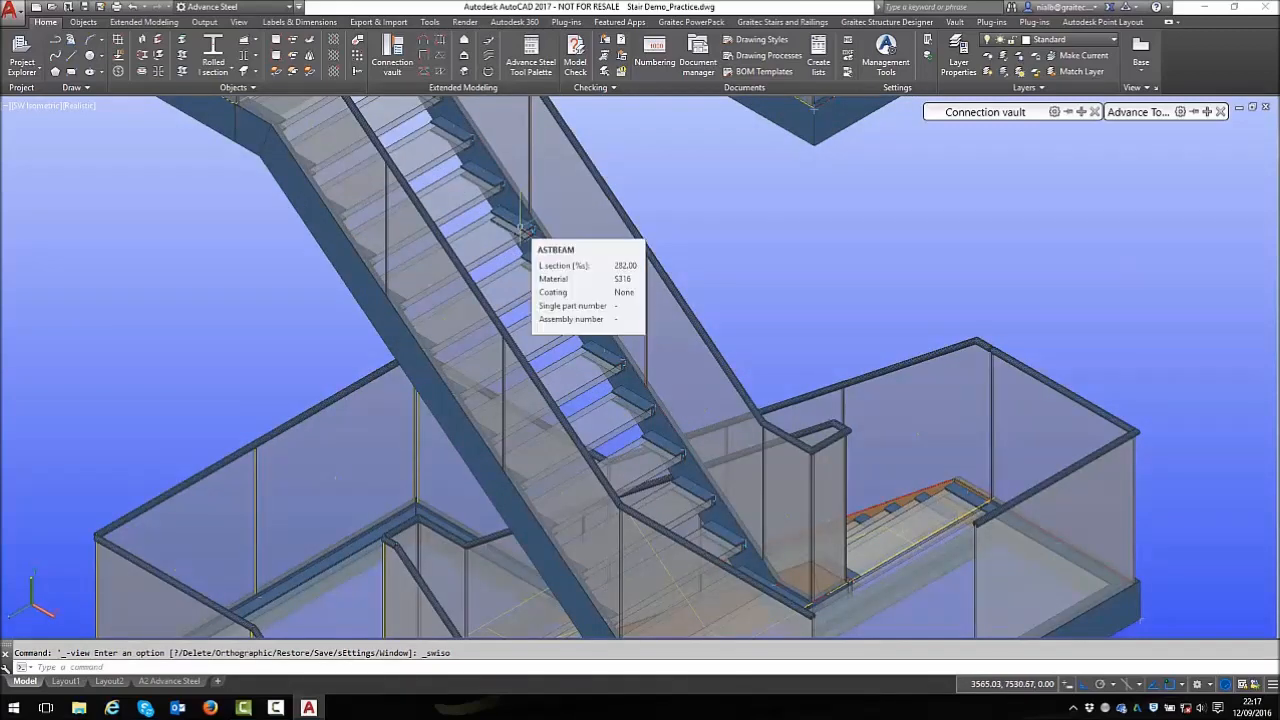
pyautogui.click(387, 322)
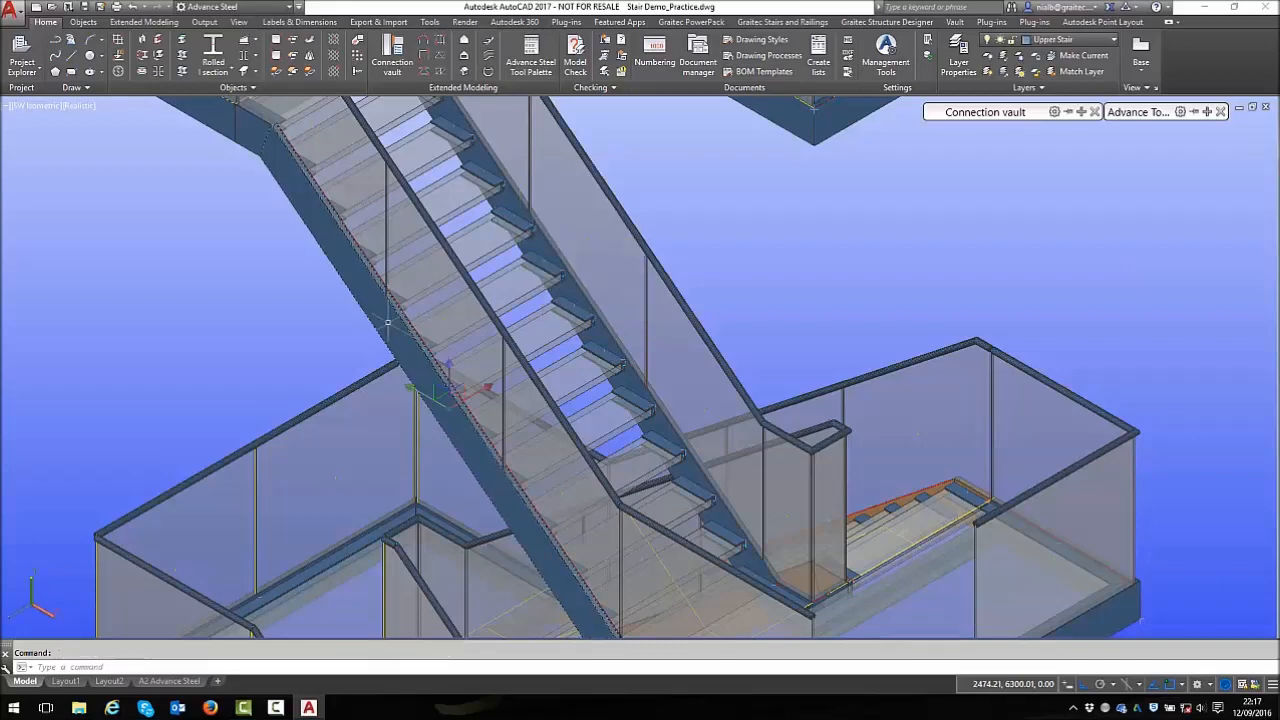
pyautogui.moveTo(387, 322)
pyautogui.scroll(5, 757, 412)
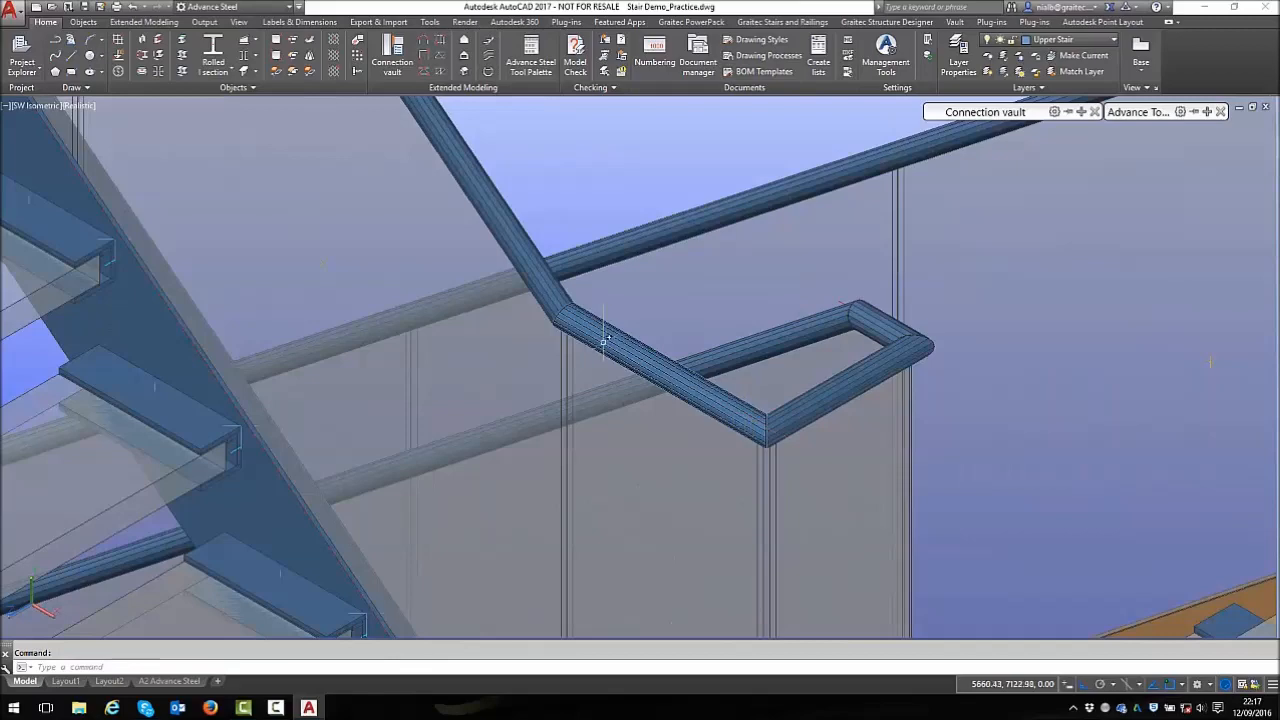
pyautogui.scroll(-10, 757, 412)
pyautogui.press('Escape')
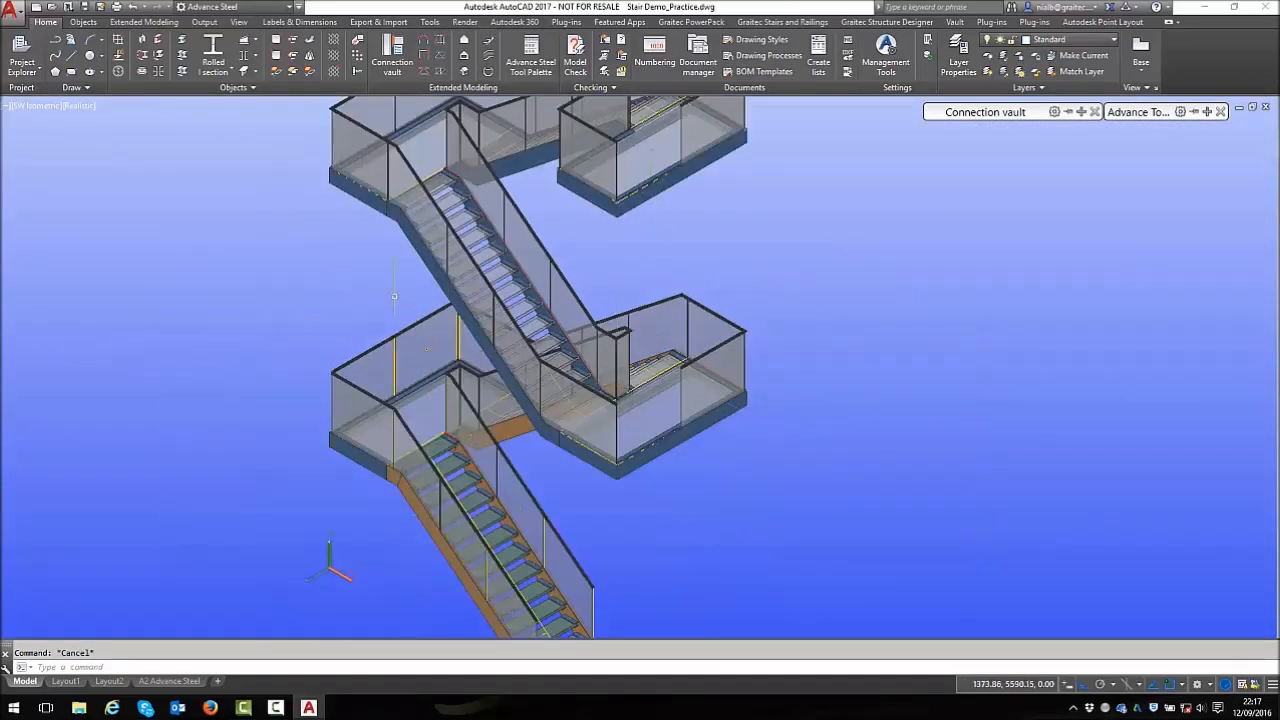
# Freeze the Construction Lines and Glass Construction layers and reset the model view to SW Isometric
pyautogui.click(1075, 40)
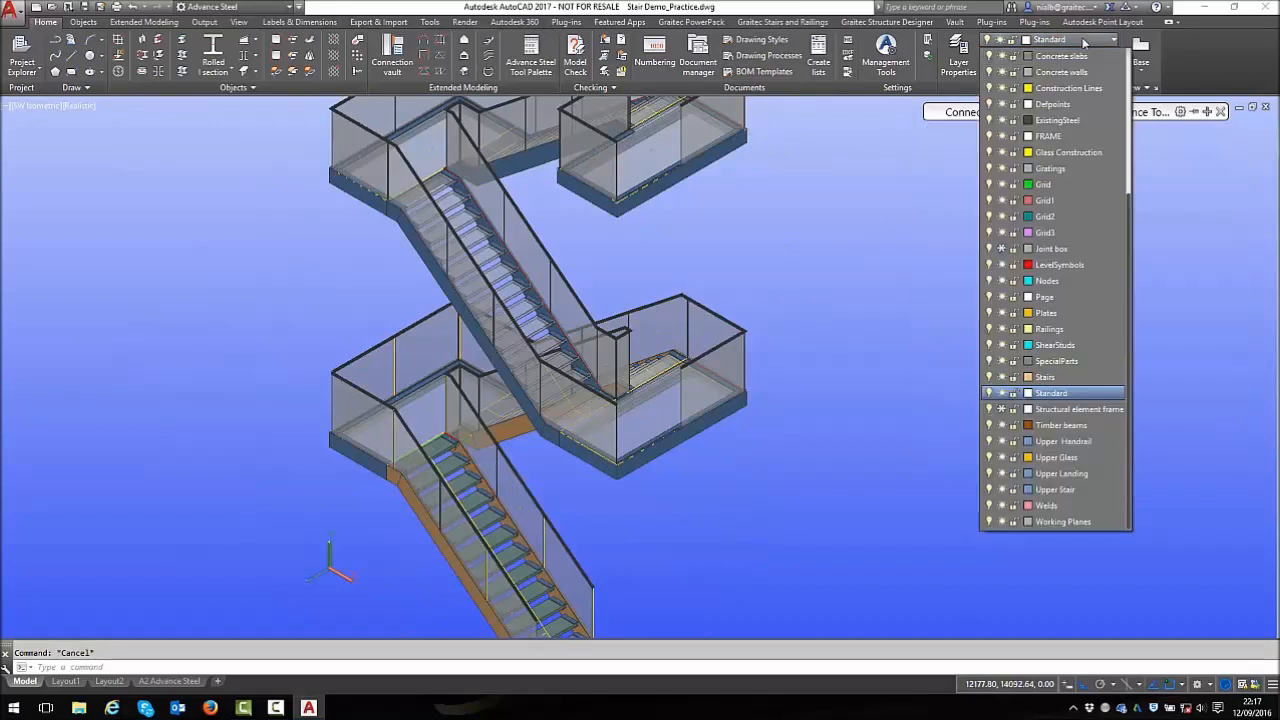
pyautogui.click(1002, 90)
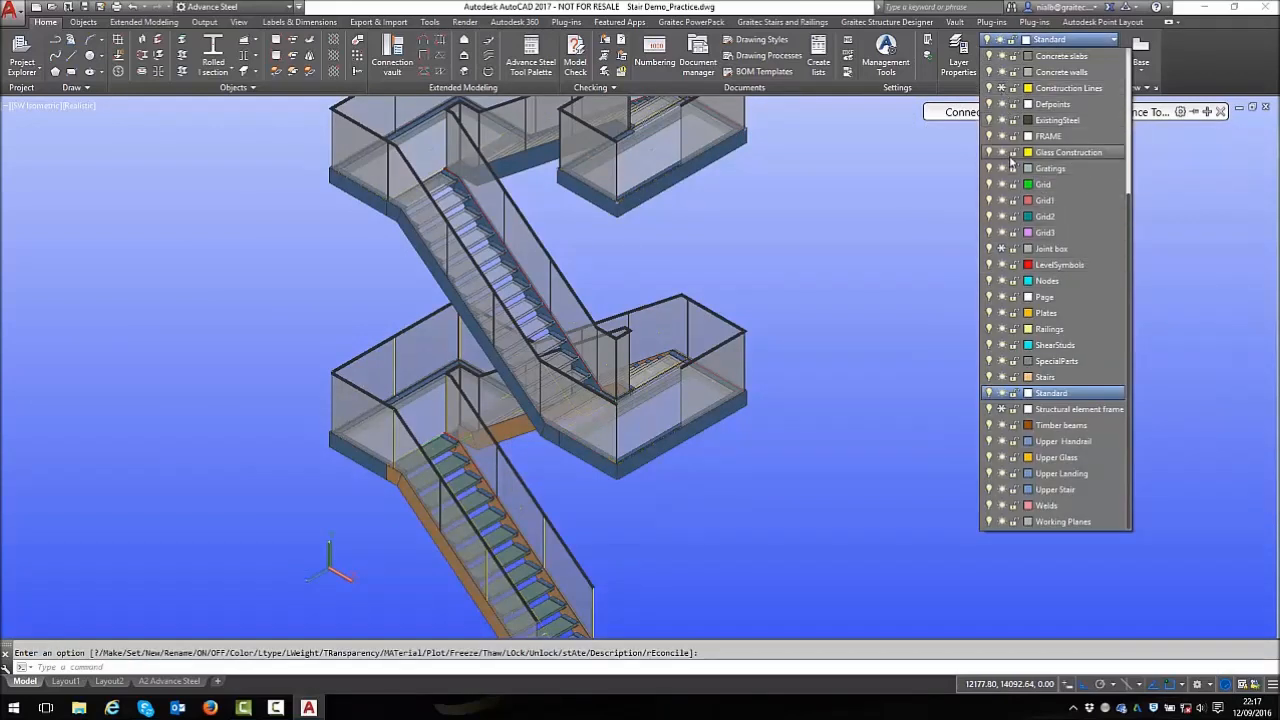
pyautogui.click(1004, 153)
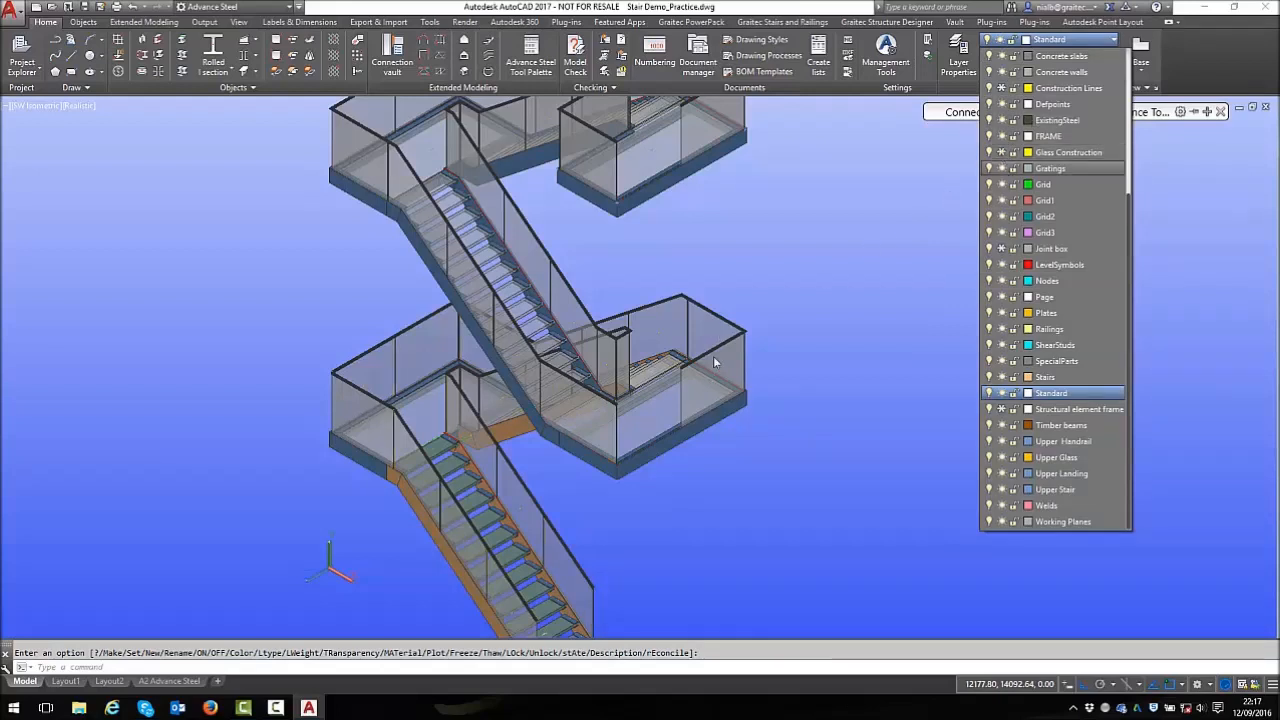
pyautogui.click(708, 401)
pyautogui.scroll(-2, 710, 405)
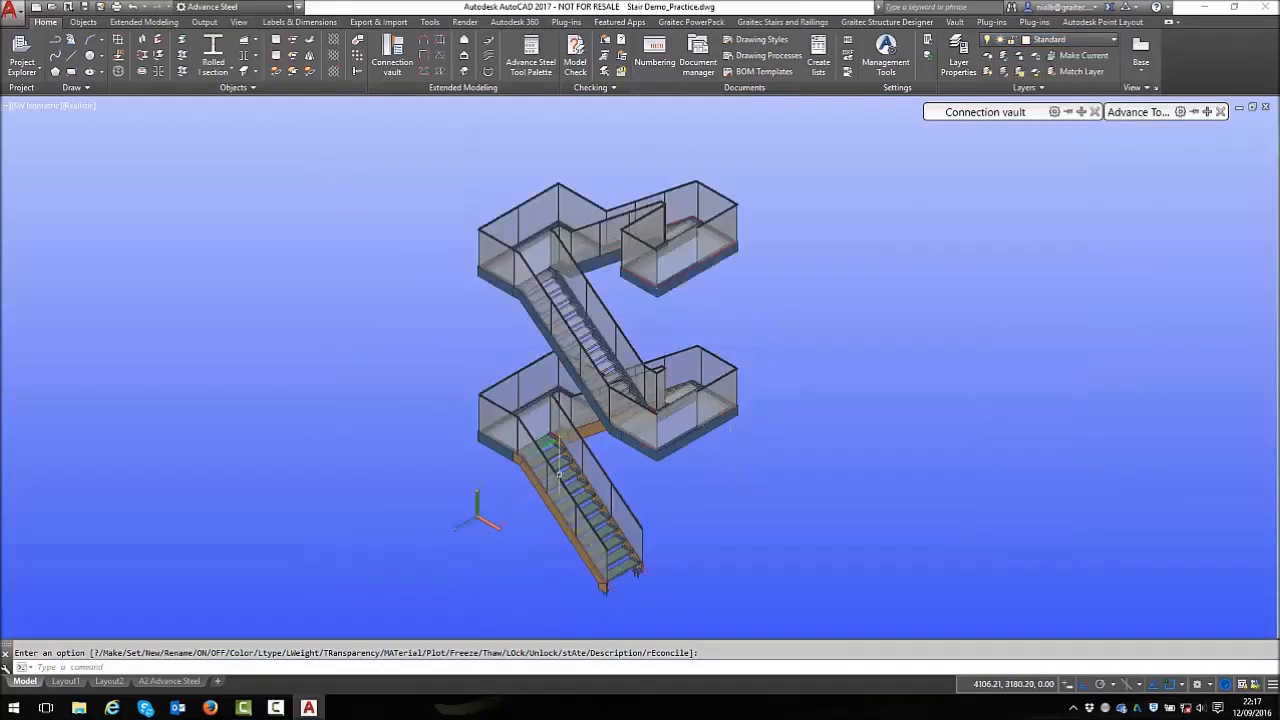
pyautogui.click(48, 107)
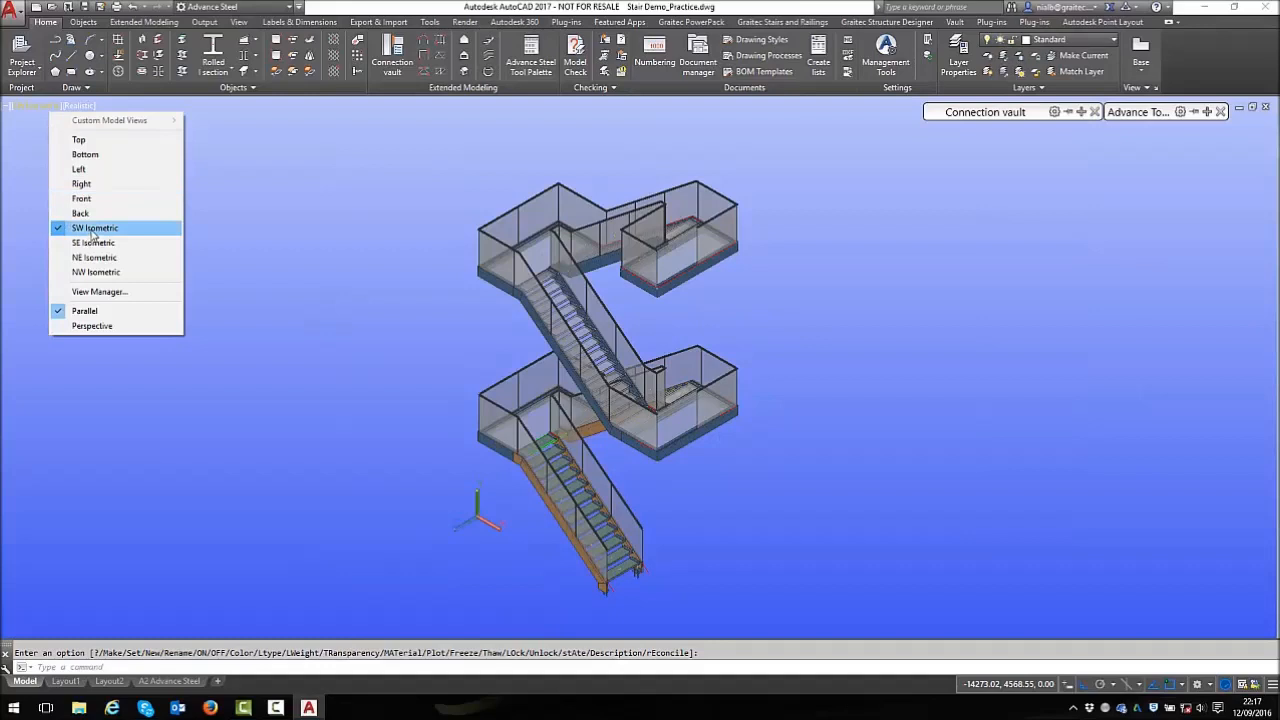
pyautogui.click(92, 229)
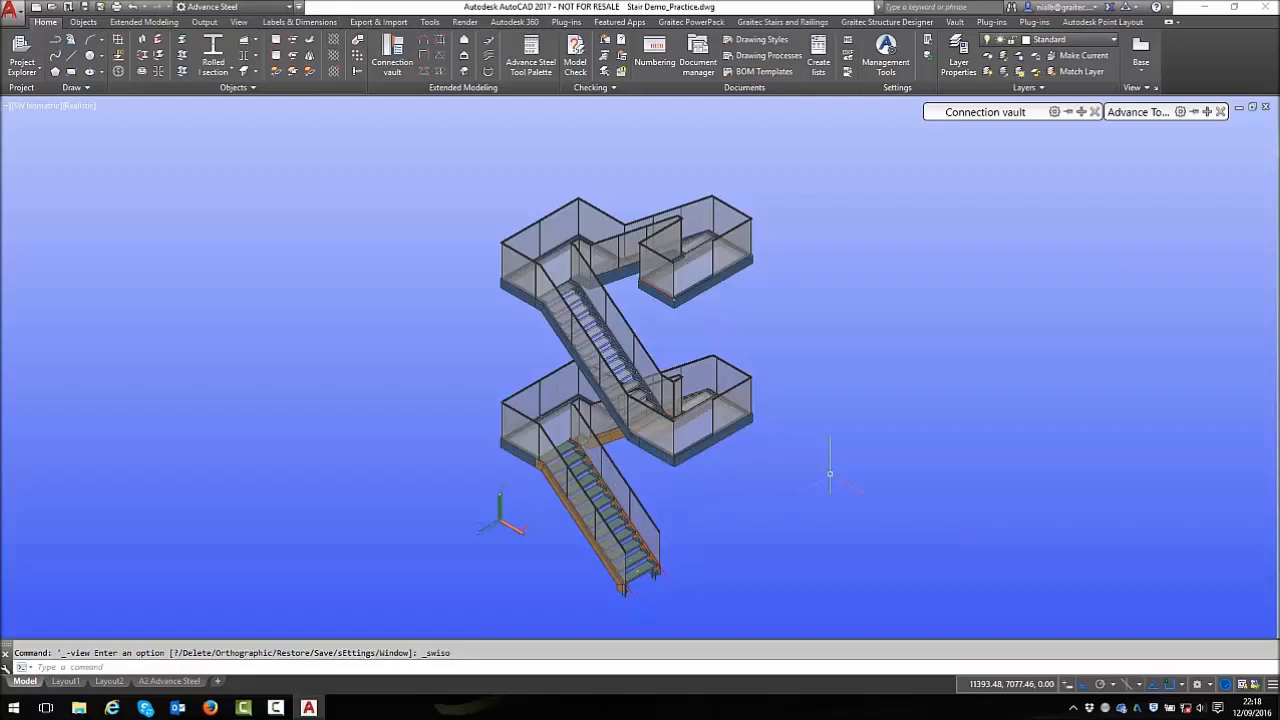
pyautogui.click(80, 107)
pyautogui.click(40, 107)
pyautogui.click(38, 106)
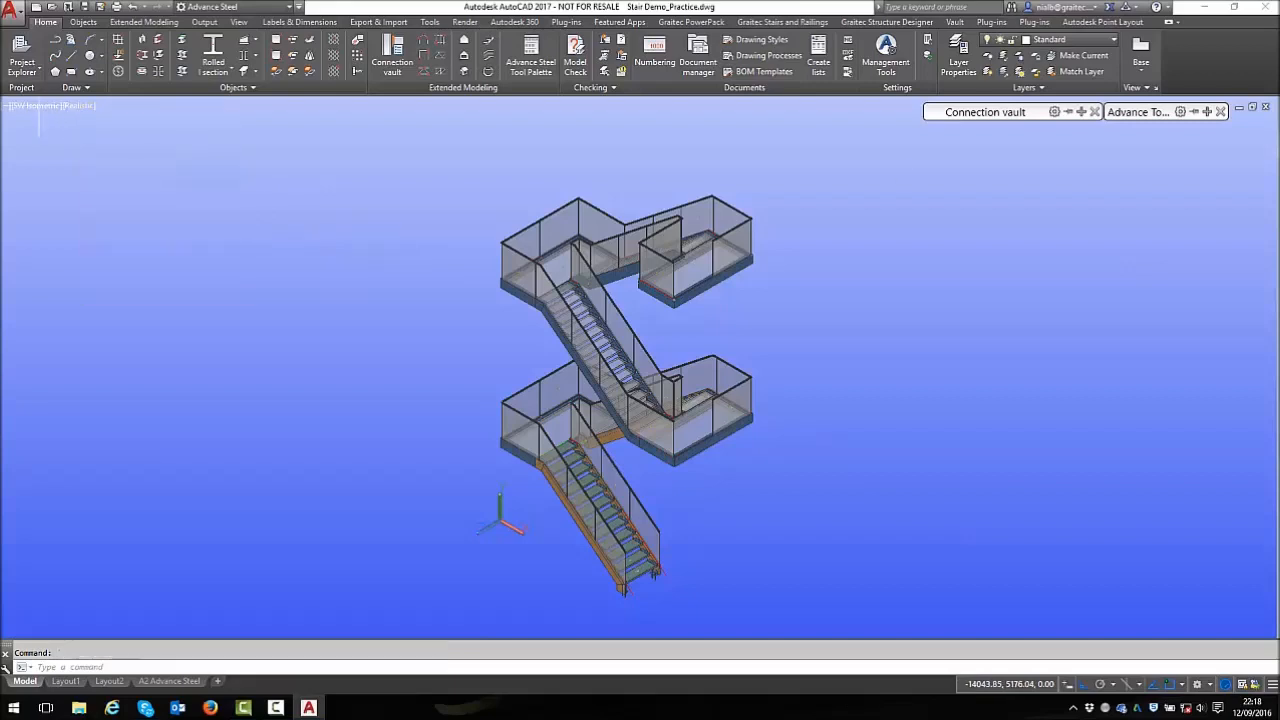
pyautogui.press('Escape')
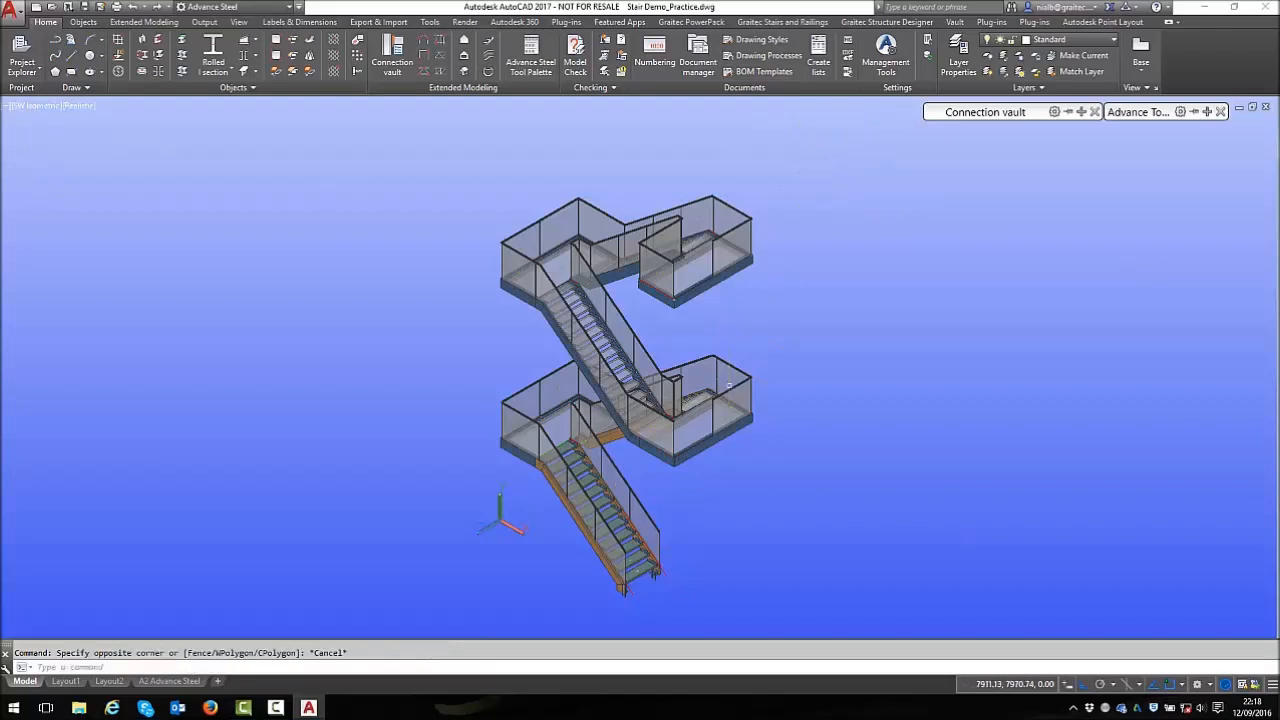